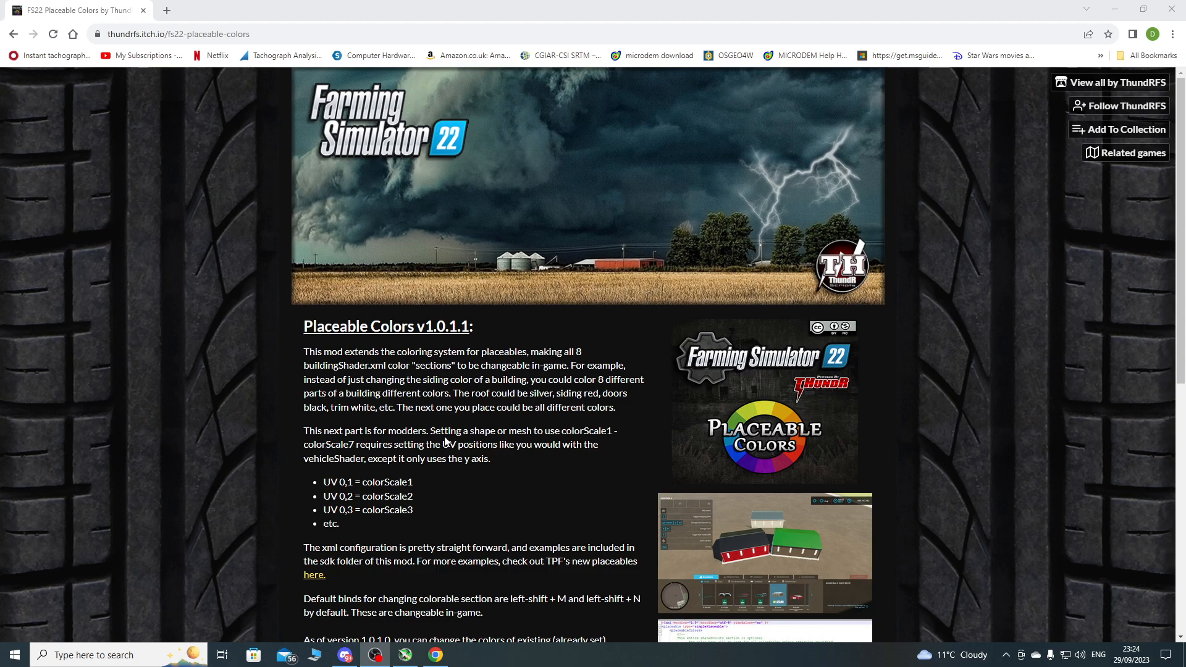
Review the Placeable Colors mod description and view its in-game screenshot of the coloured sheds enlarged.
scroll(381, 440, down, 3)
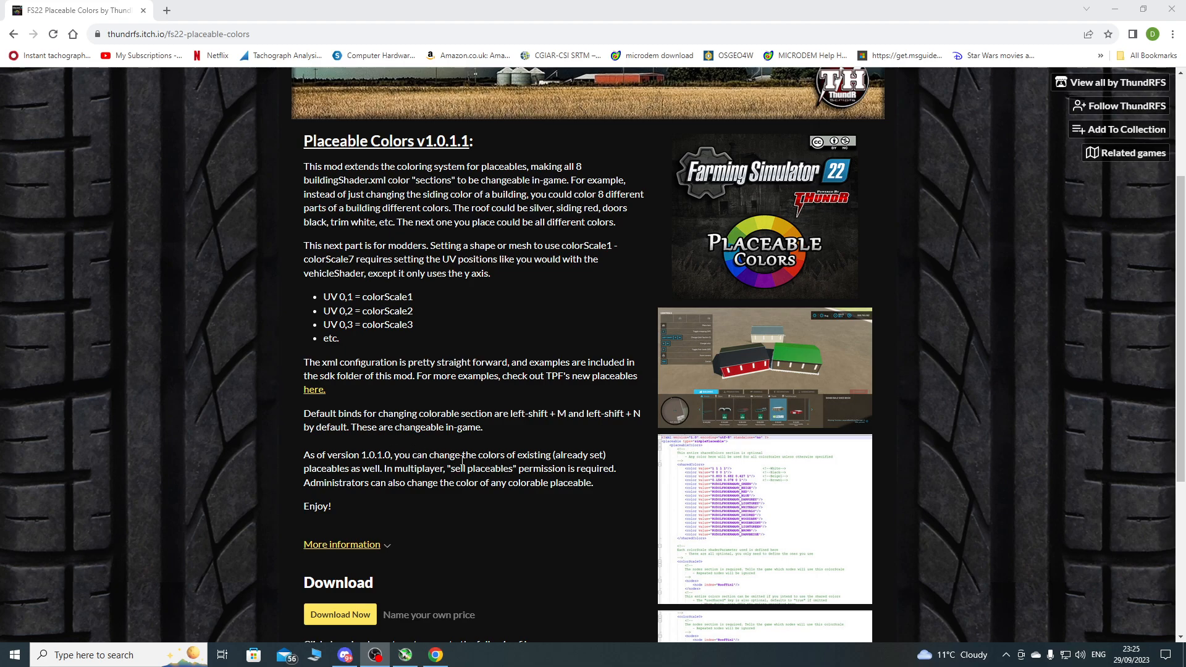
click(718, 390)
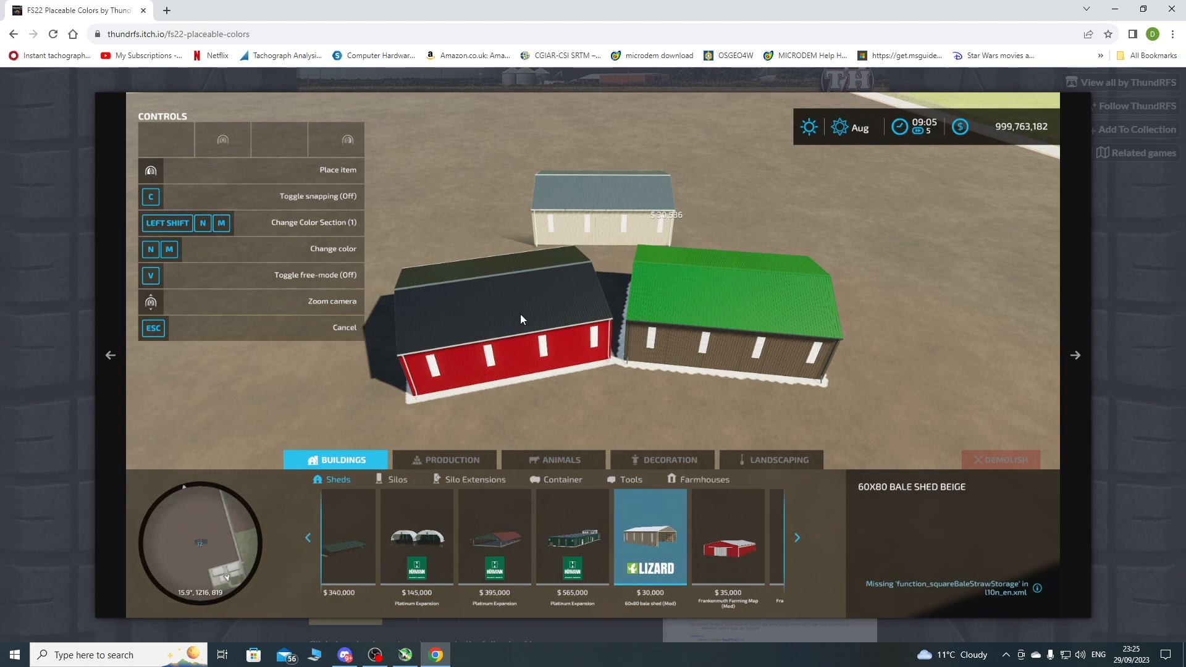
click(1151, 239)
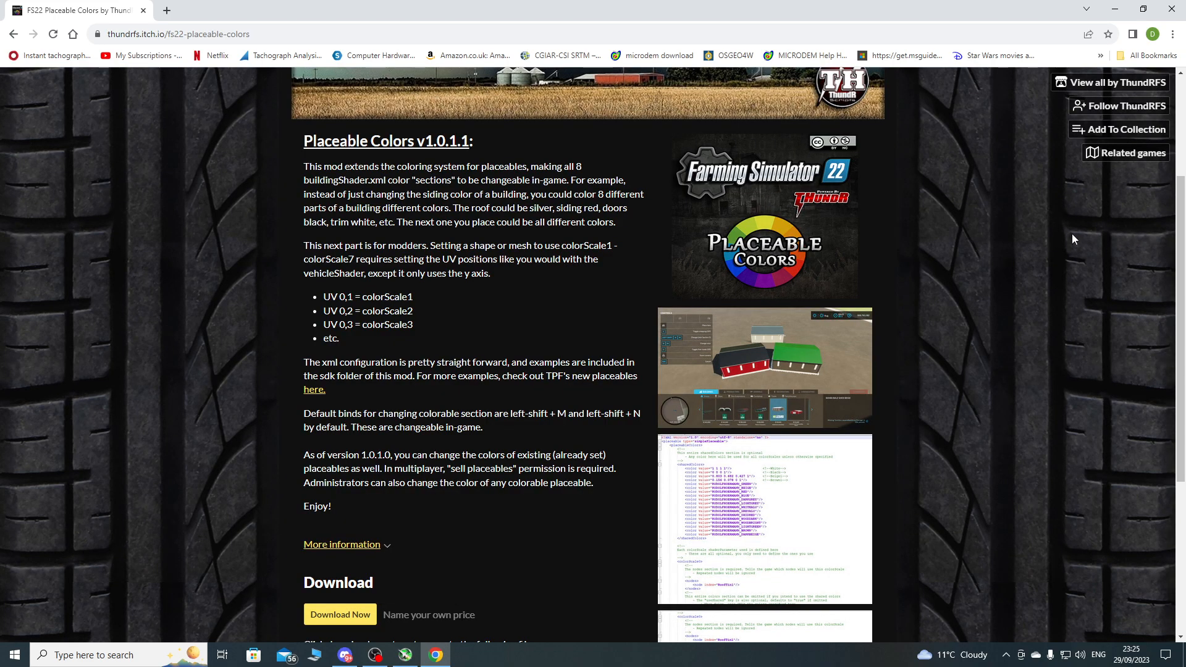
Open the FS22 Placeable Colors download page without paying, and close the browser after viewing it.
scroll(450, 407, down, 3)
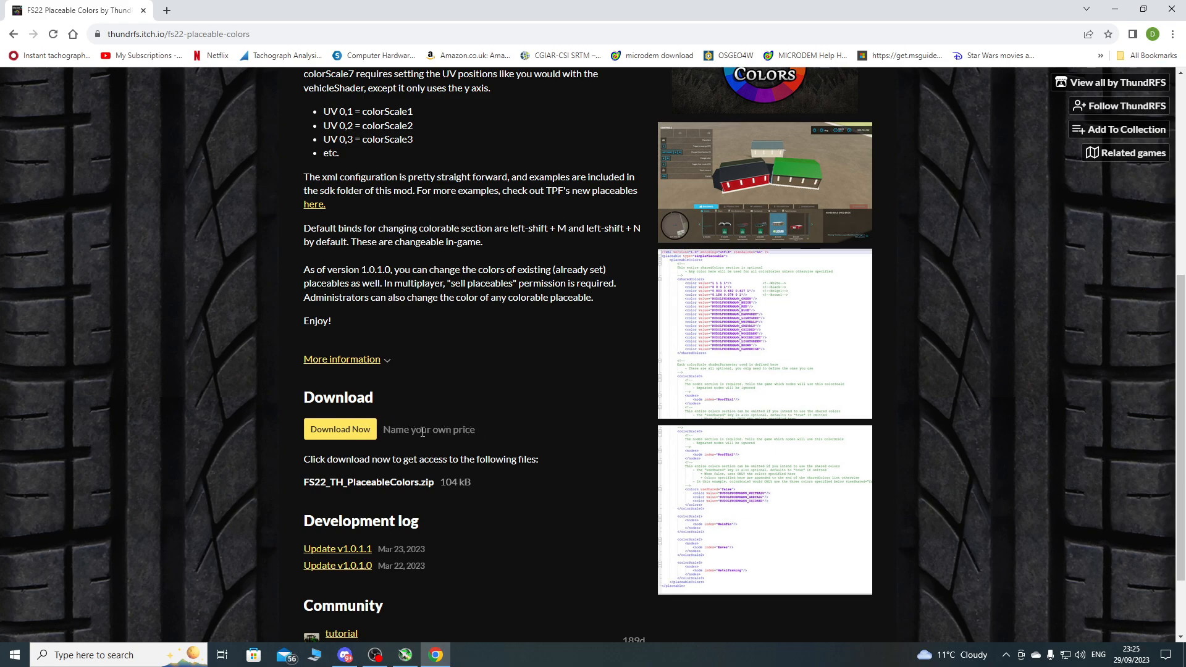
click(366, 436)
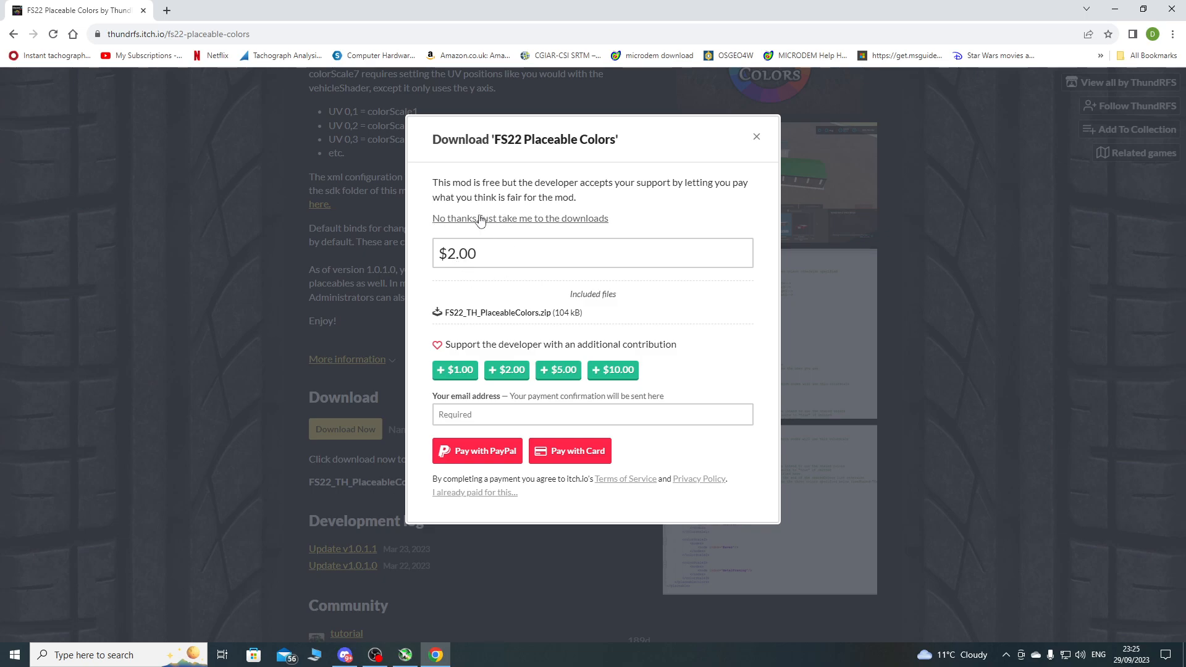
click(542, 220)
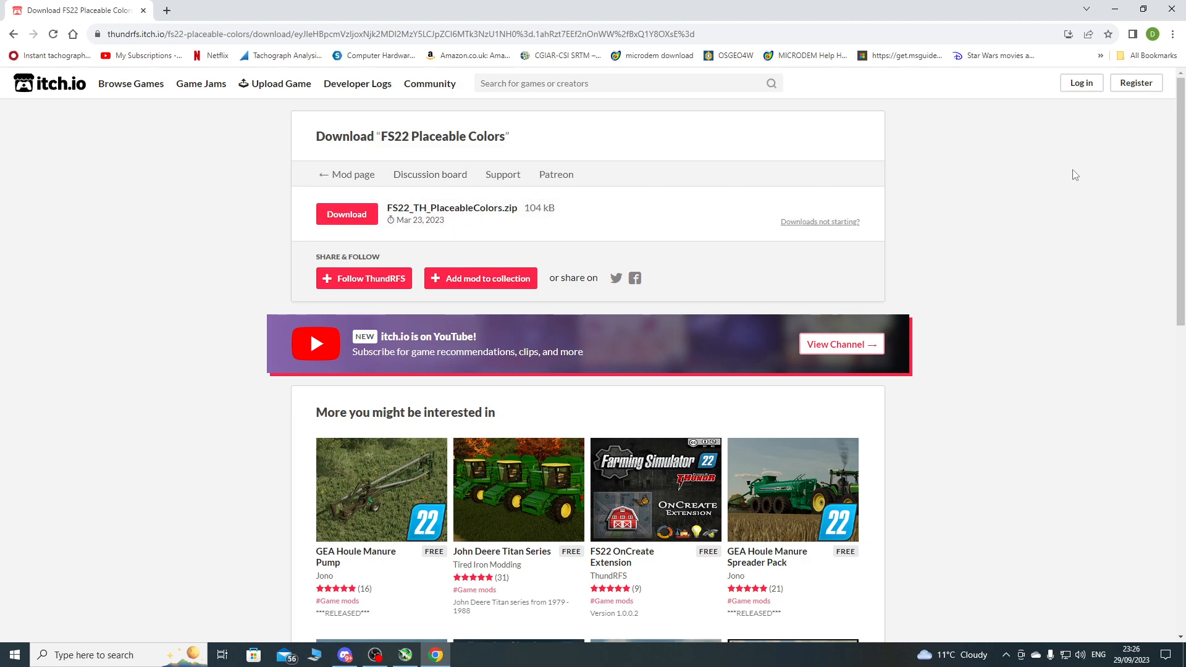
click(1173, 9)
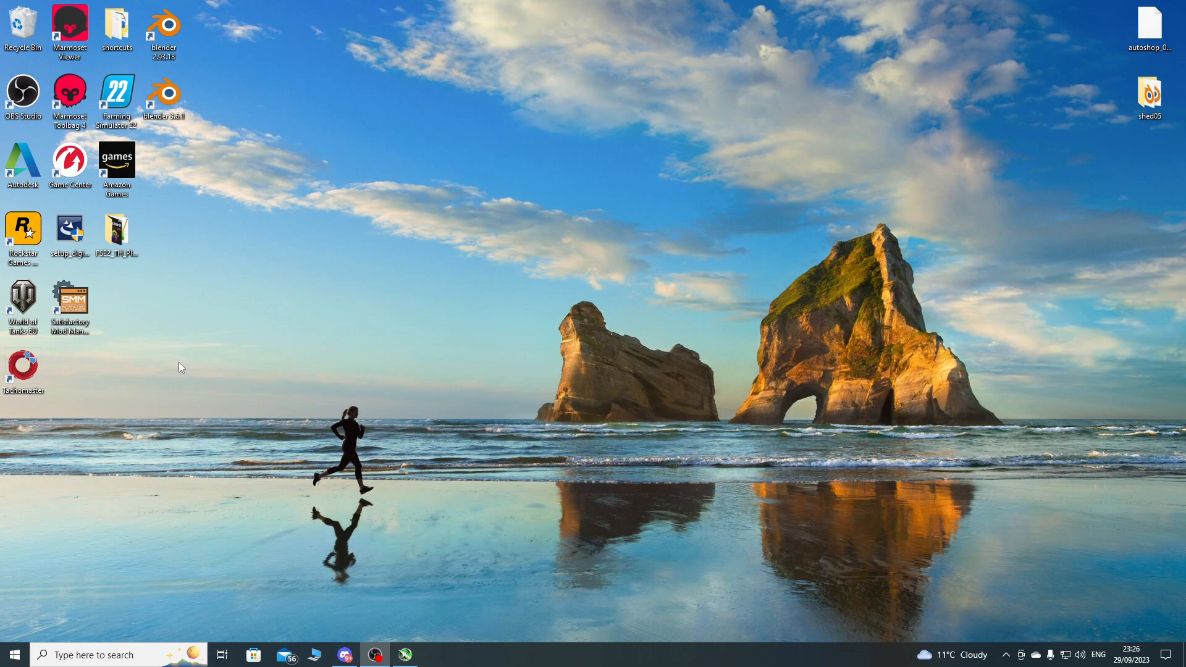
Open the extracted FS22_TH_PlaceableColors folder on the desktop, plus Documents > My Games > FarmingSimulator2022 > mods in a second File Explorer window.
double_click(117, 234)
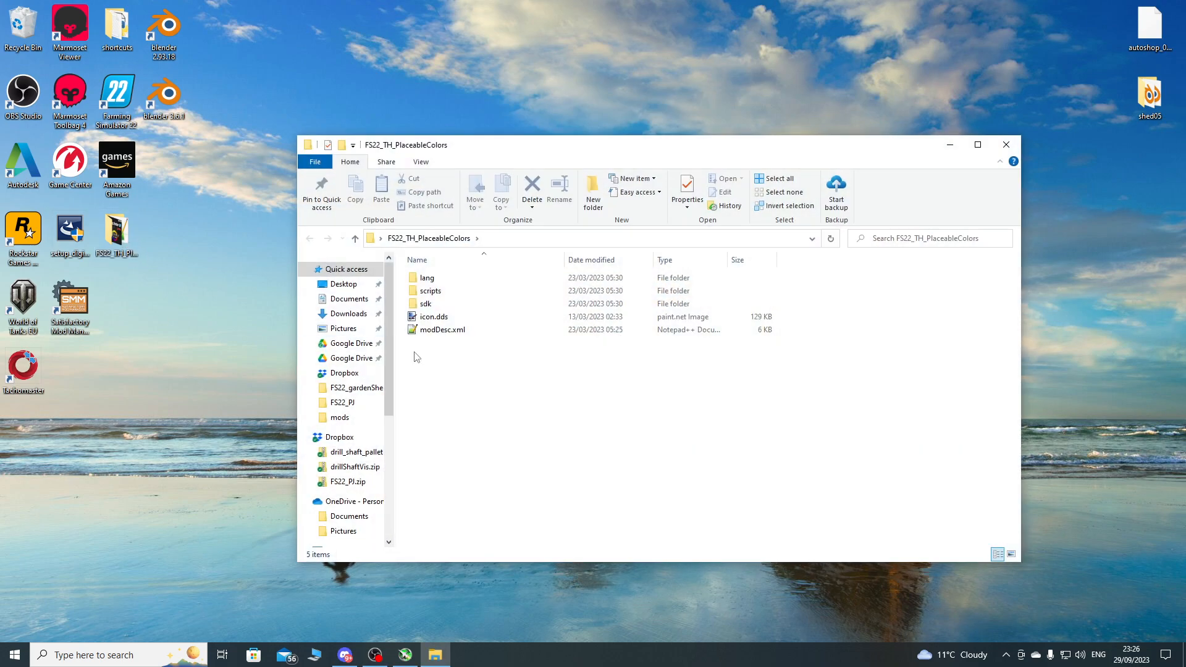
click(315, 655)
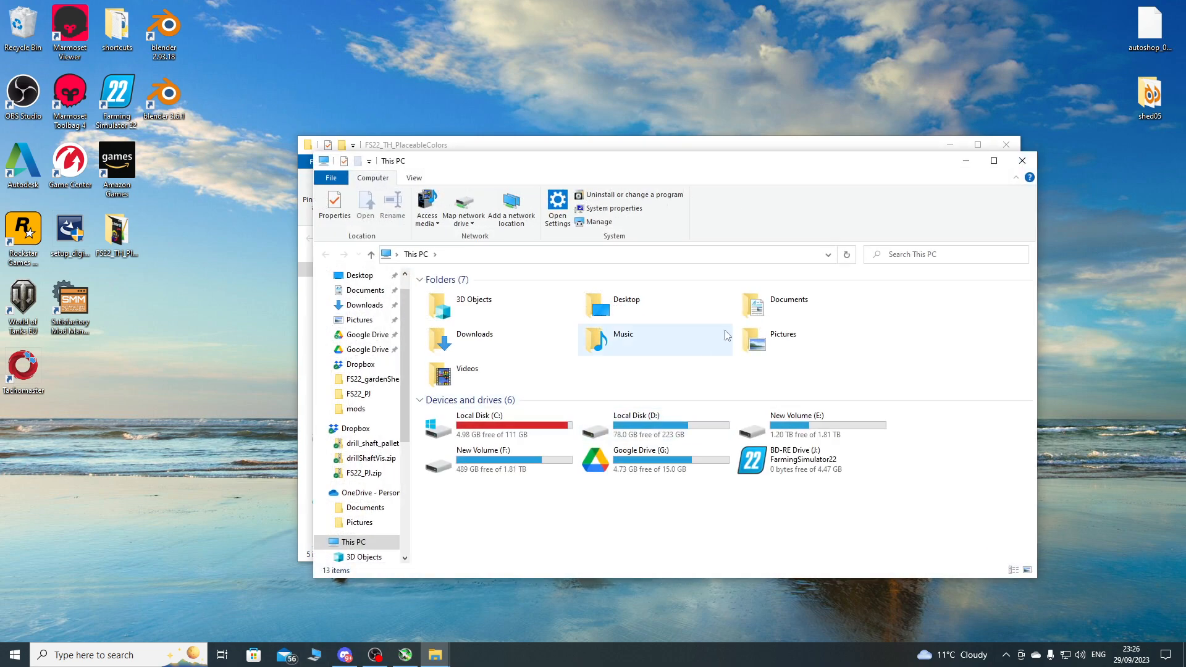
double_click(743, 316)
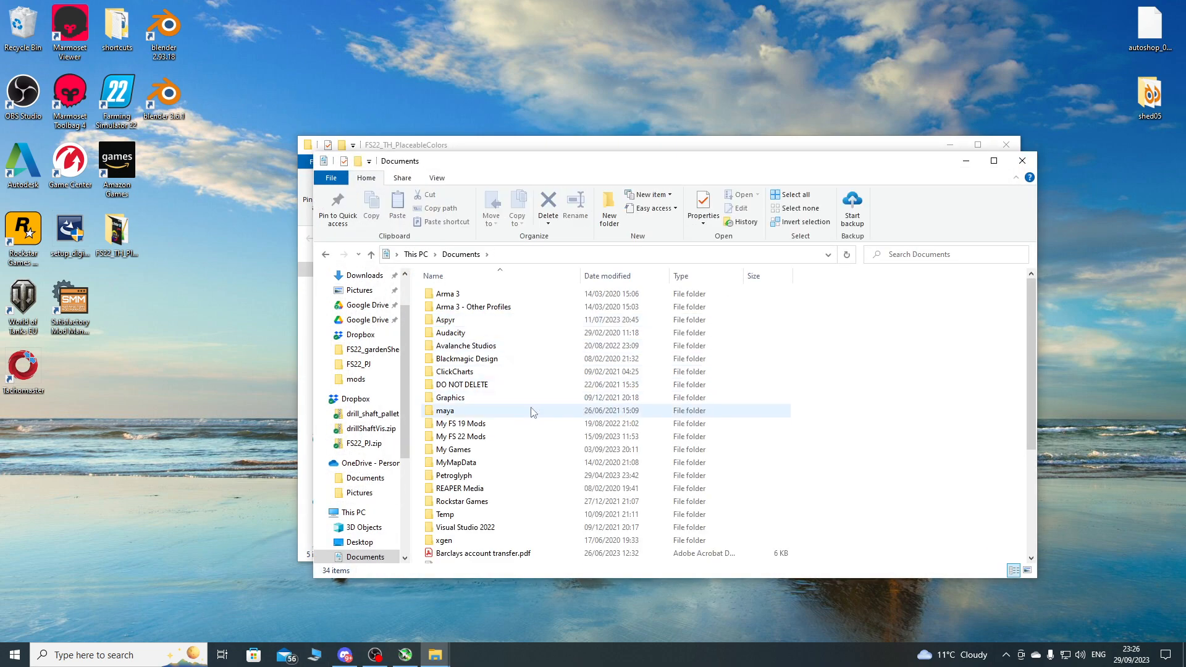
double_click(490, 453)
double_click(494, 320)
double_click(475, 360)
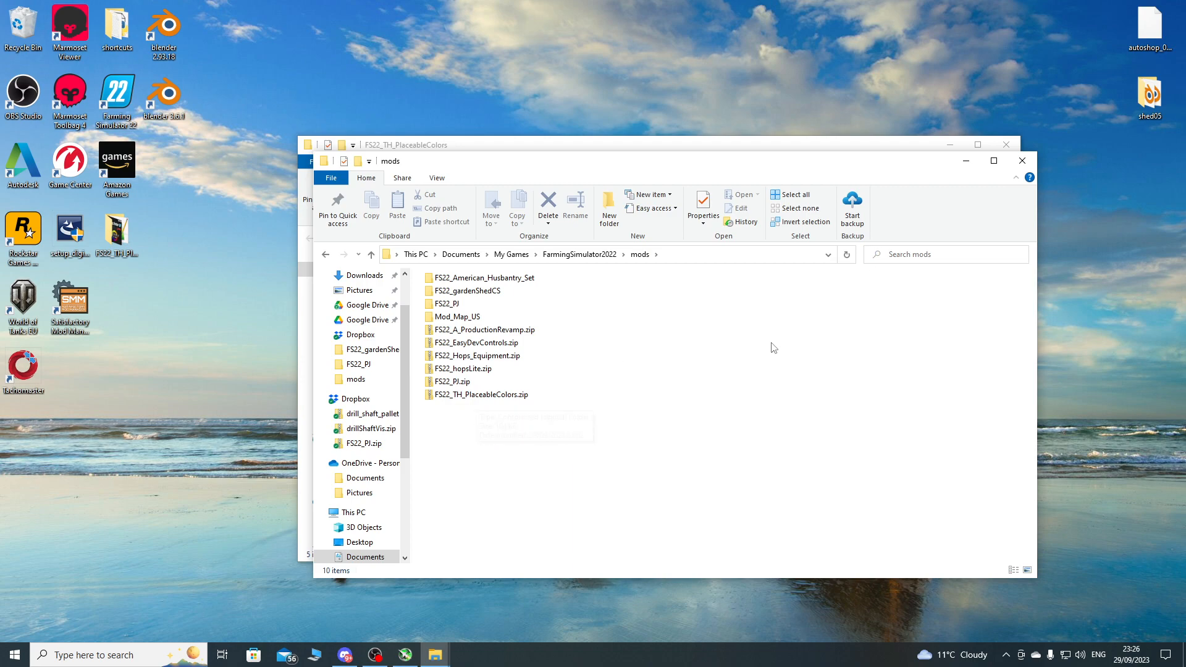
View the 7-Zip extraction options for FS22_TH_PlaceableColors.zip and close the mods folder window.
right_click(475, 399)
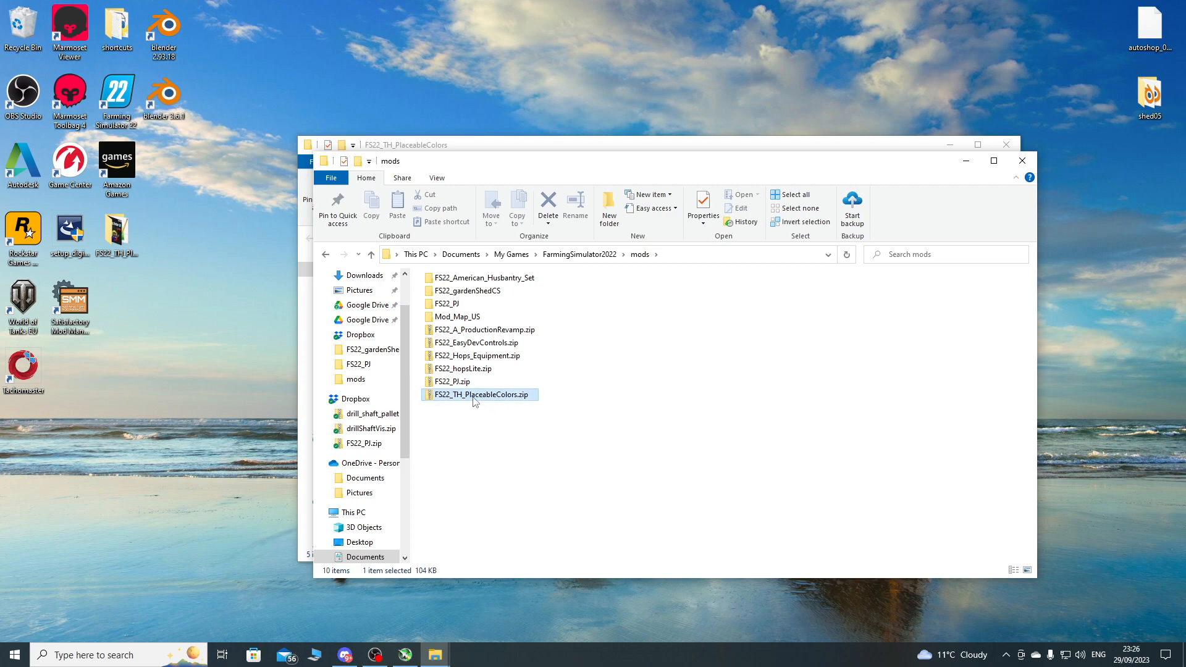
mouse_move(511, 189)
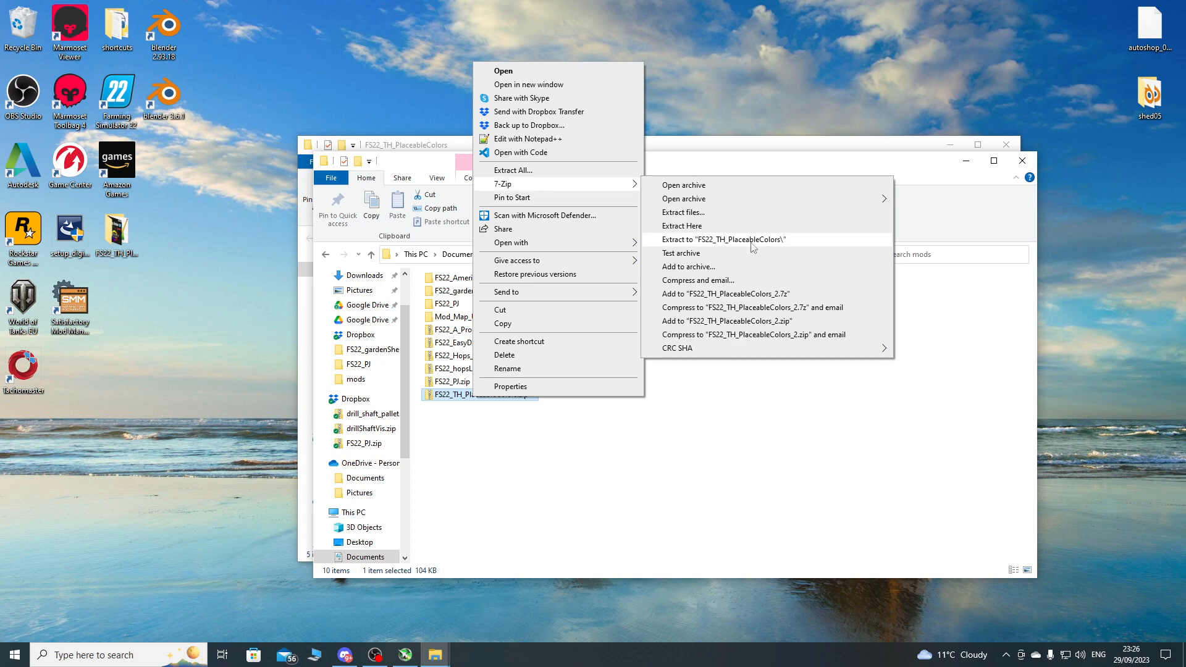
click(1023, 161)
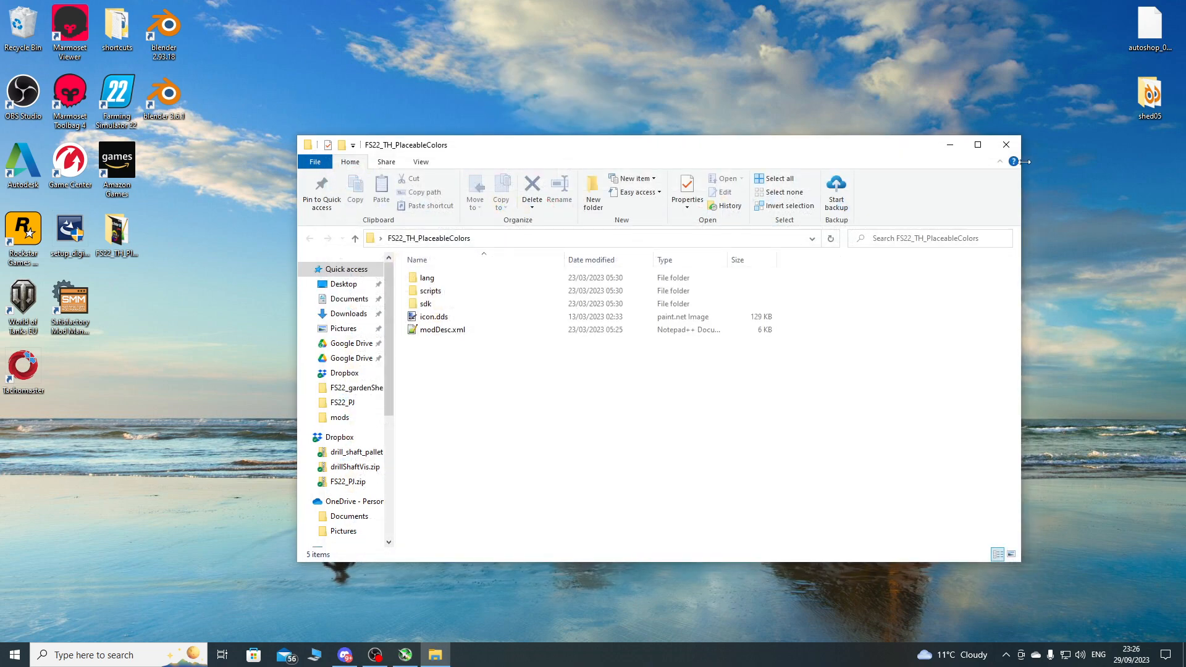
Open example.xml from the sdk folder of the extracted mod in Notepad++.
click(430, 305)
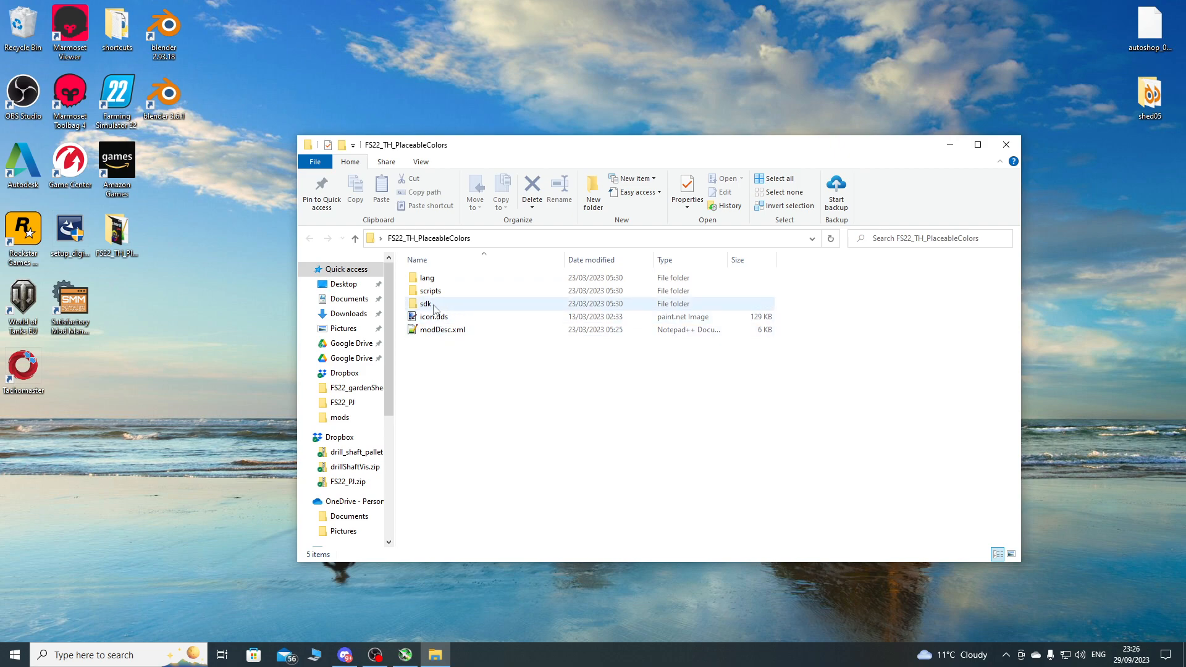
double_click(433, 306)
click(445, 283)
double_click(445, 283)
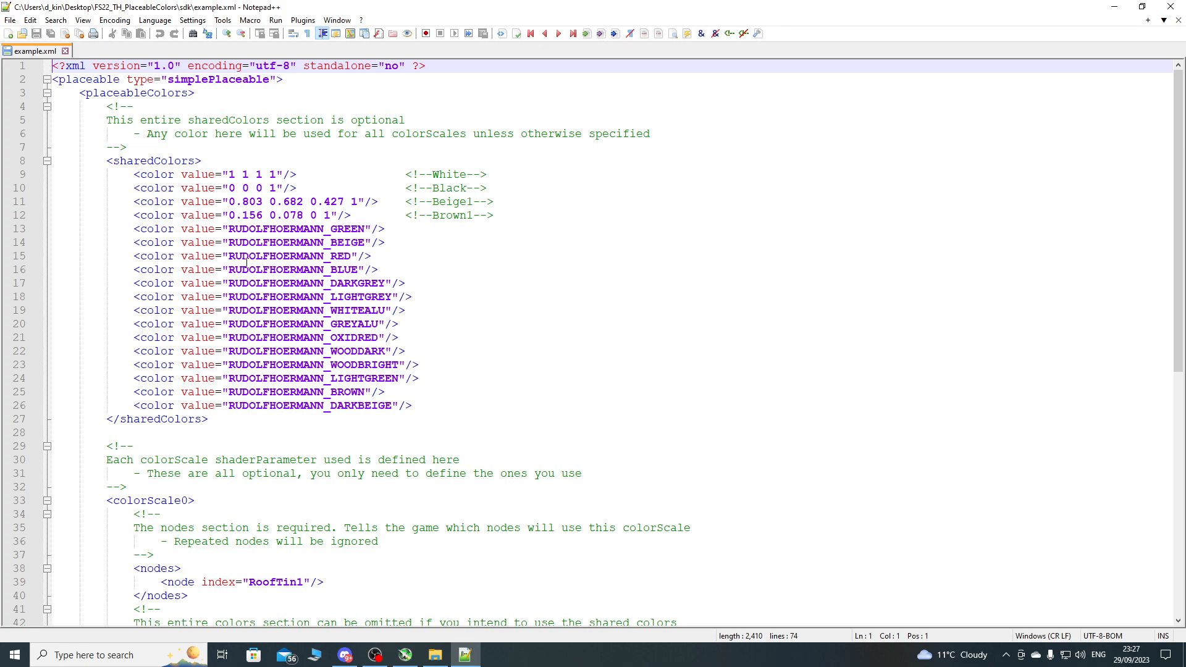
Examine the sharedColors and colorScale0 to colorScale3 sections of example.xml, and close the file and the sdk folder.
scroll(247, 263, down, 8)
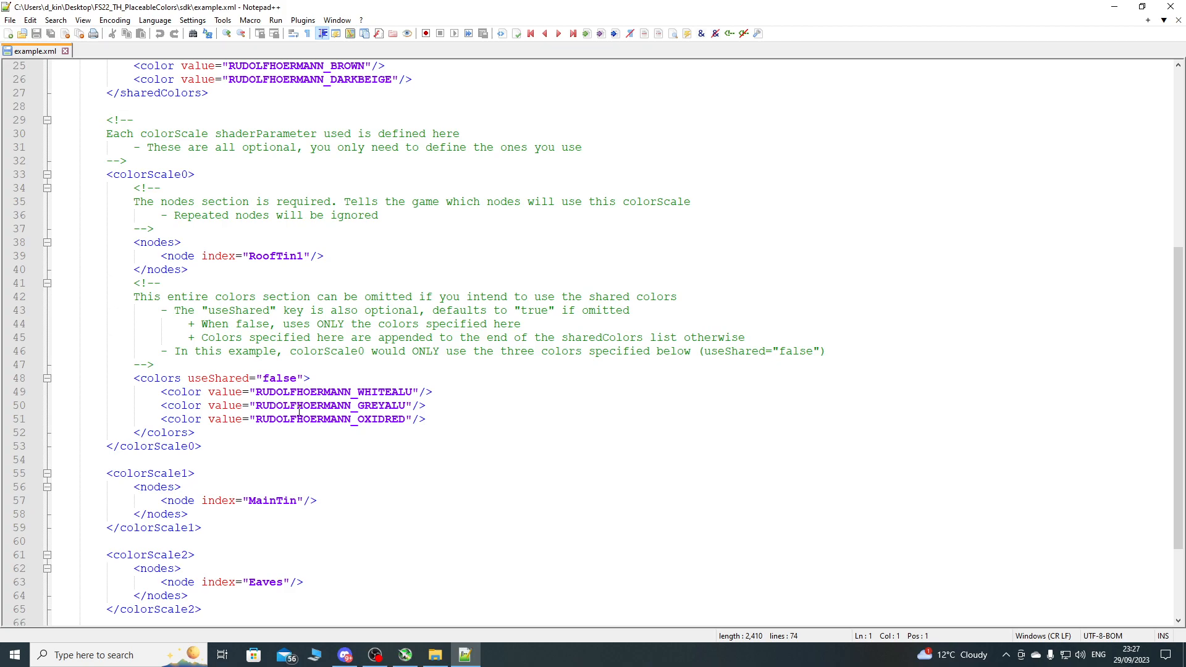
scroll(299, 412, up, 3)
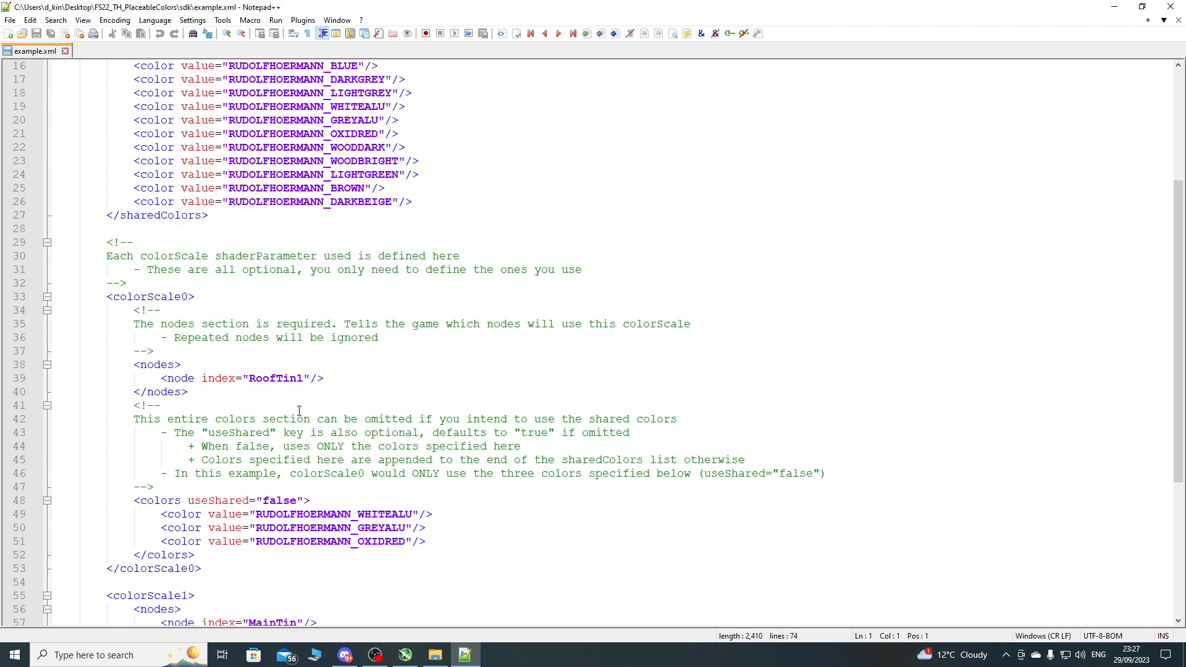
scroll(299, 412, down, 2)
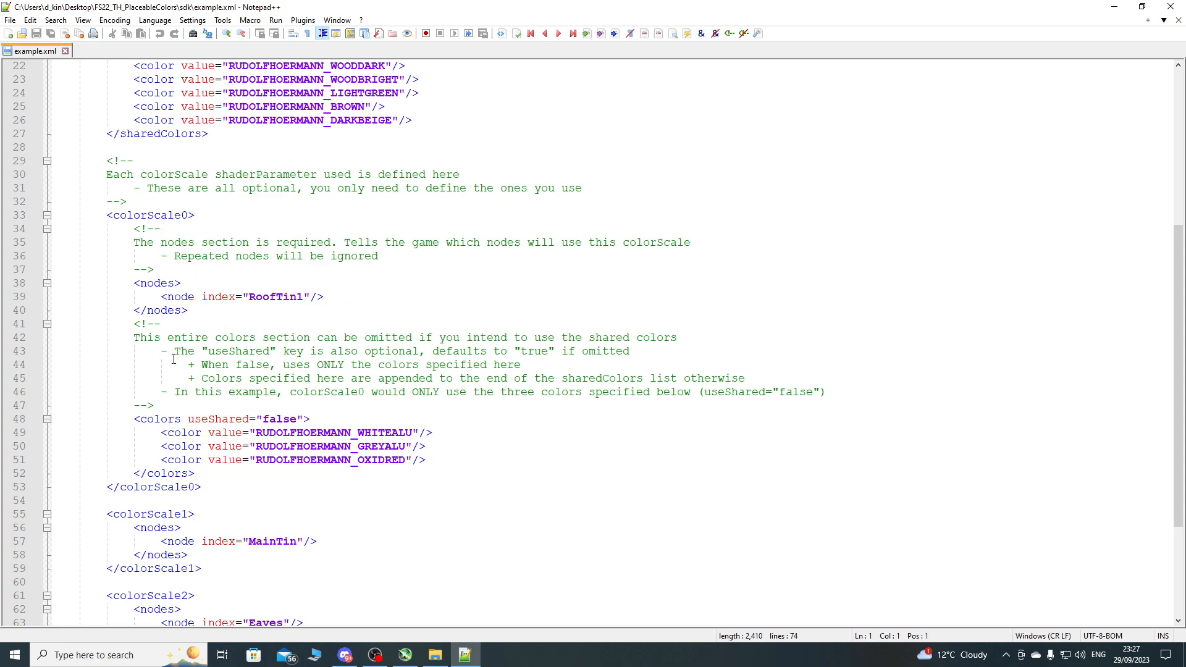
scroll(175, 359, down, 3)
scroll(176, 494, down, 1)
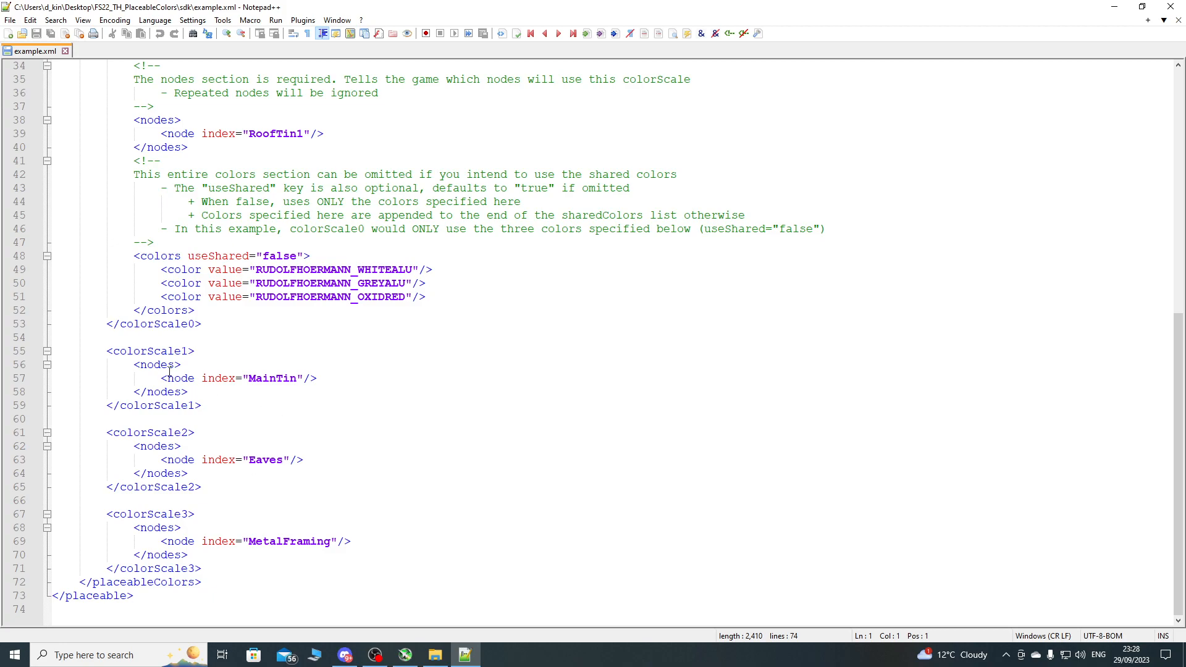
scroll(296, 503, up, 8)
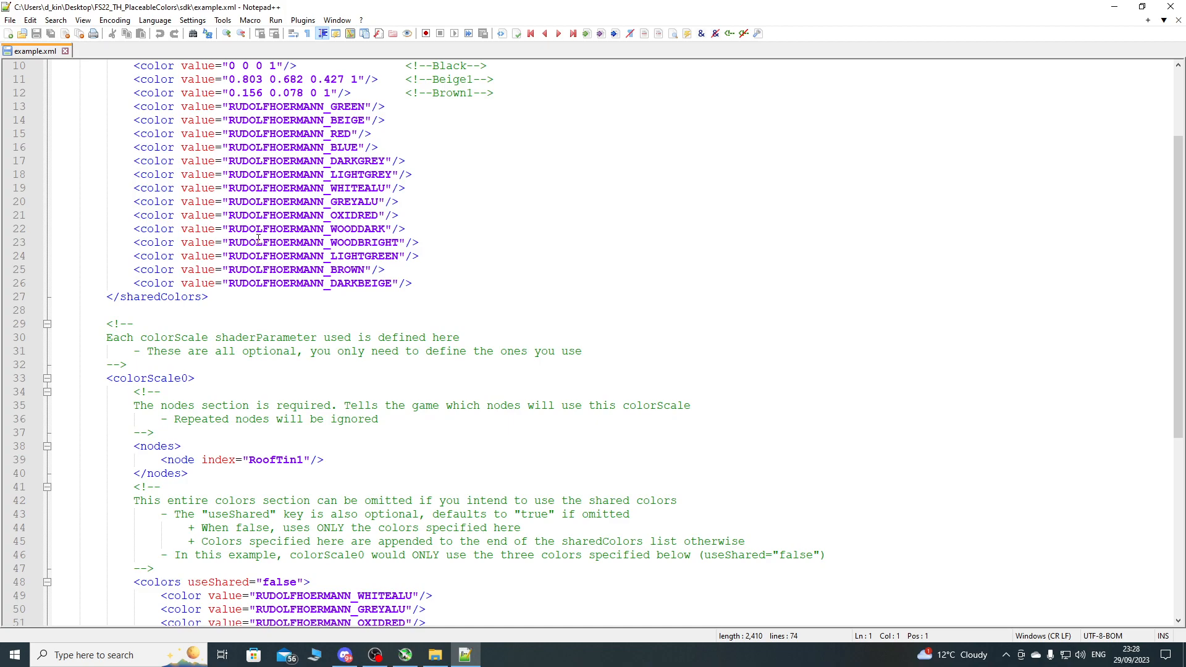
scroll(265, 291, down, 3)
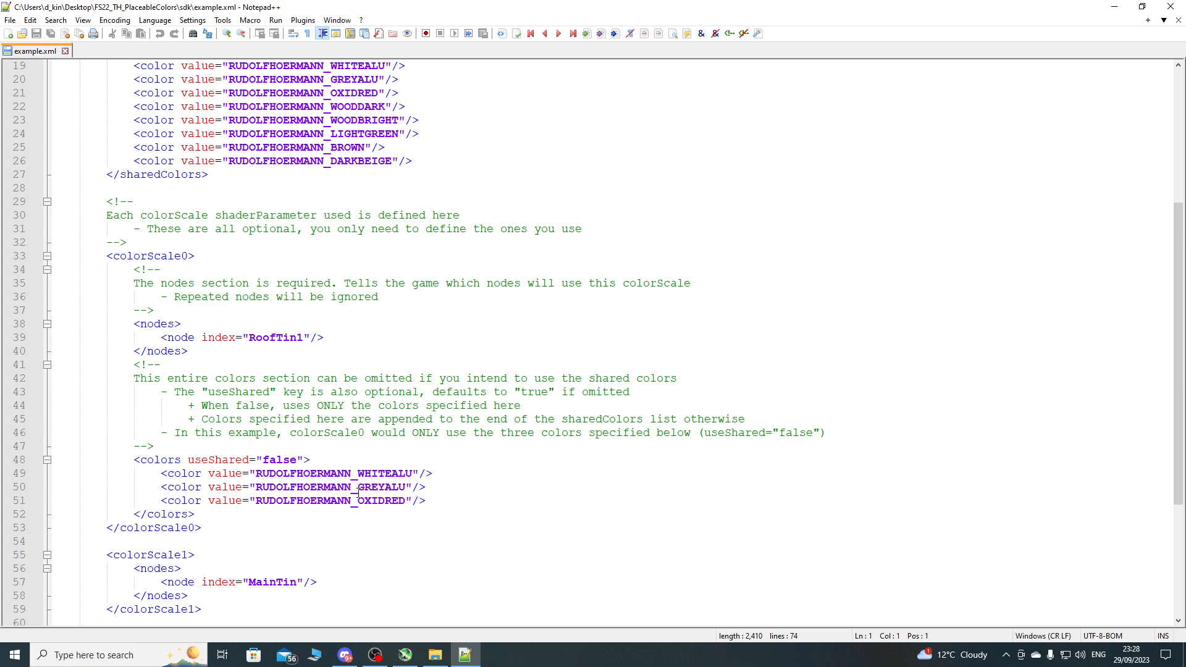
scroll(359, 494, down, 2)
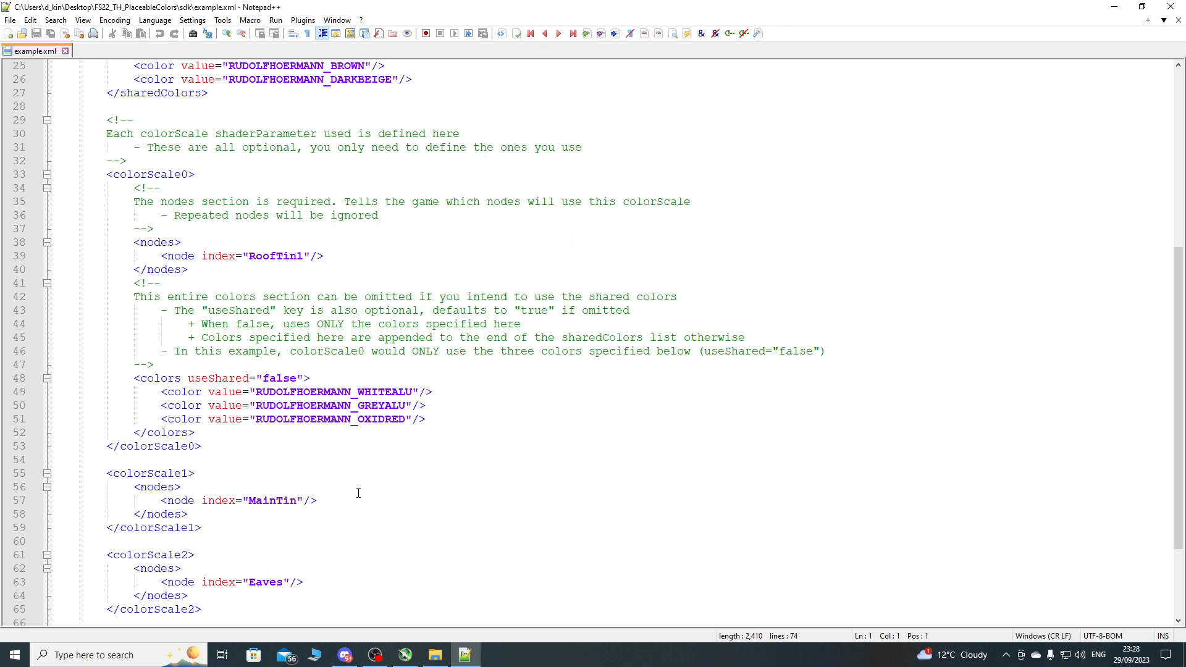
scroll(359, 493, down, 3)
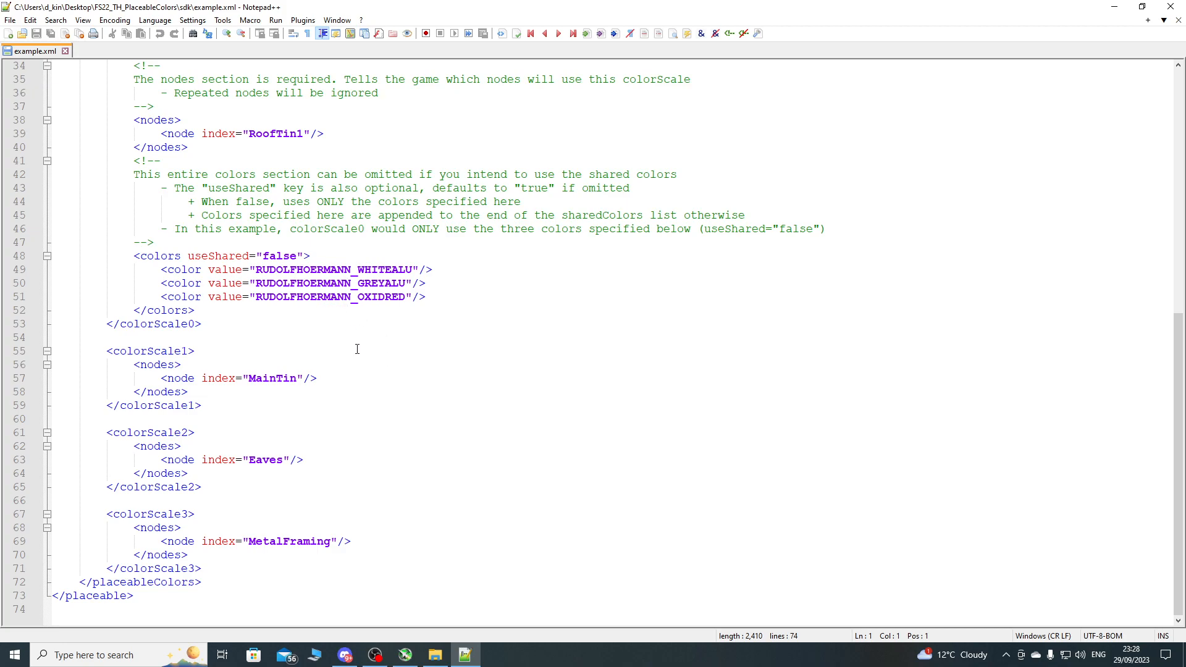
scroll(368, 347, up, 4)
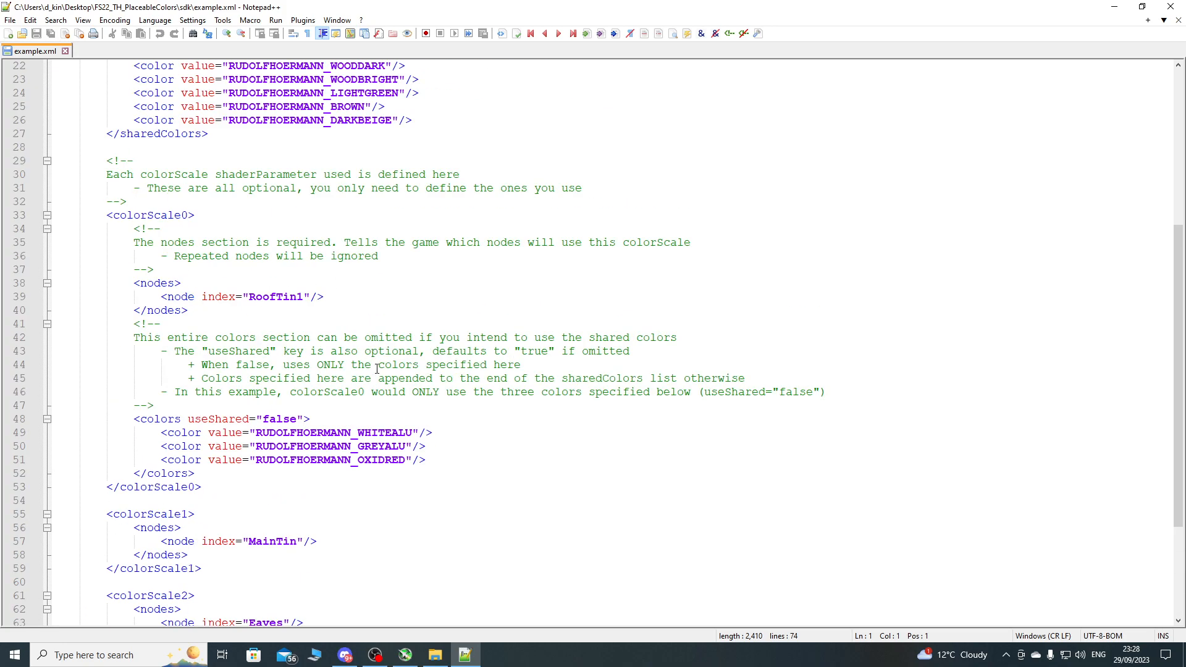
scroll(377, 369, up, 7)
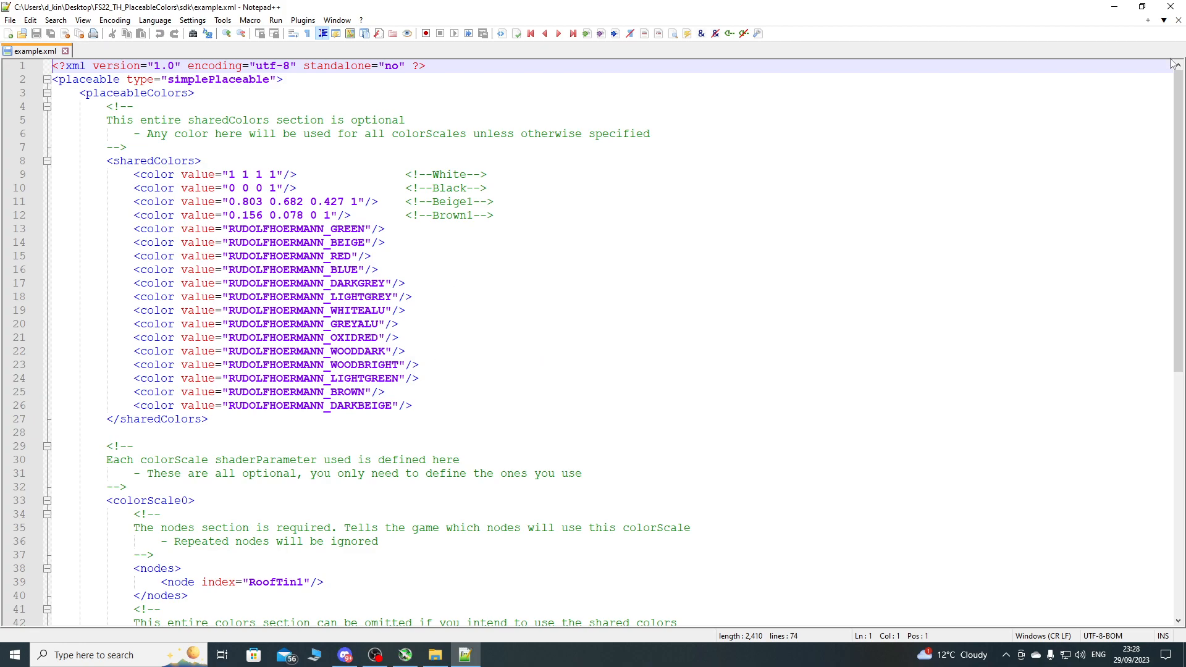
click(1170, 6)
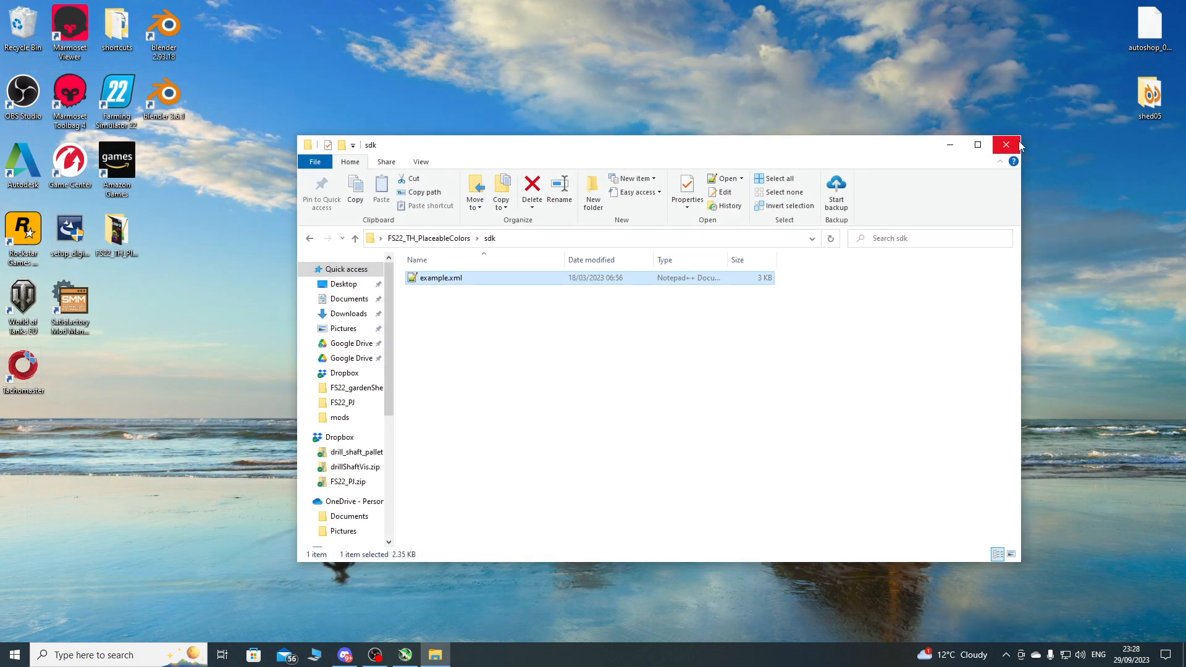
click(1017, 145)
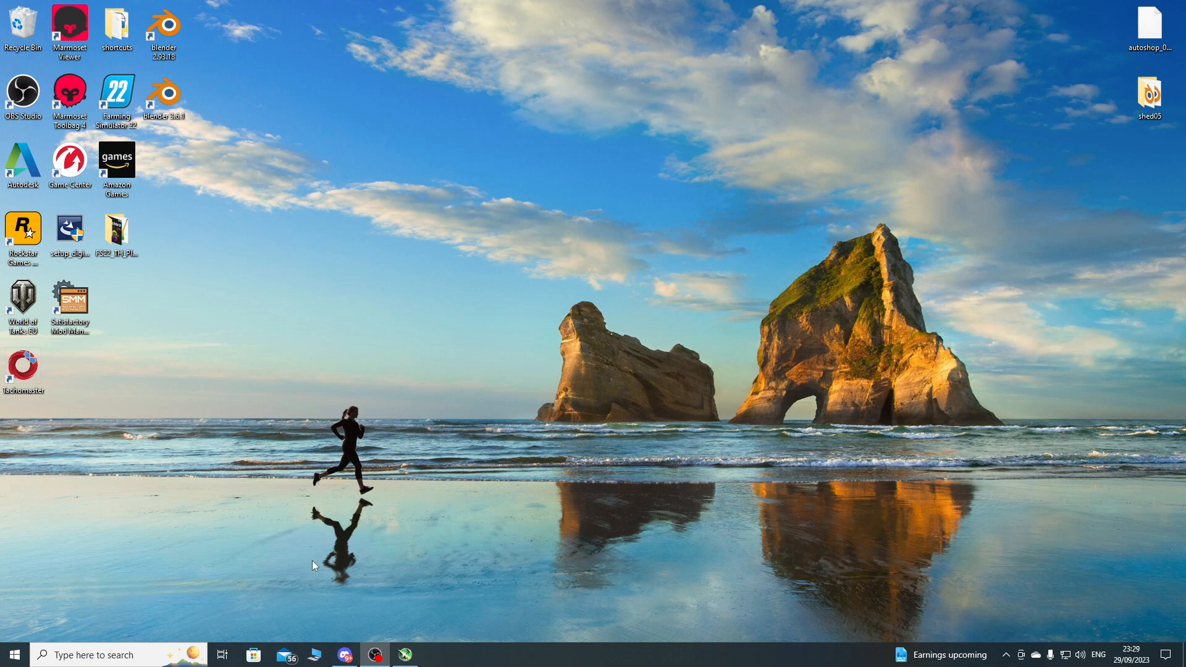
Open the level05 garden shed folder on drive D: under Farming Simulator 2022 > data > placeables > lizard > gardenSheds.
click(317, 656)
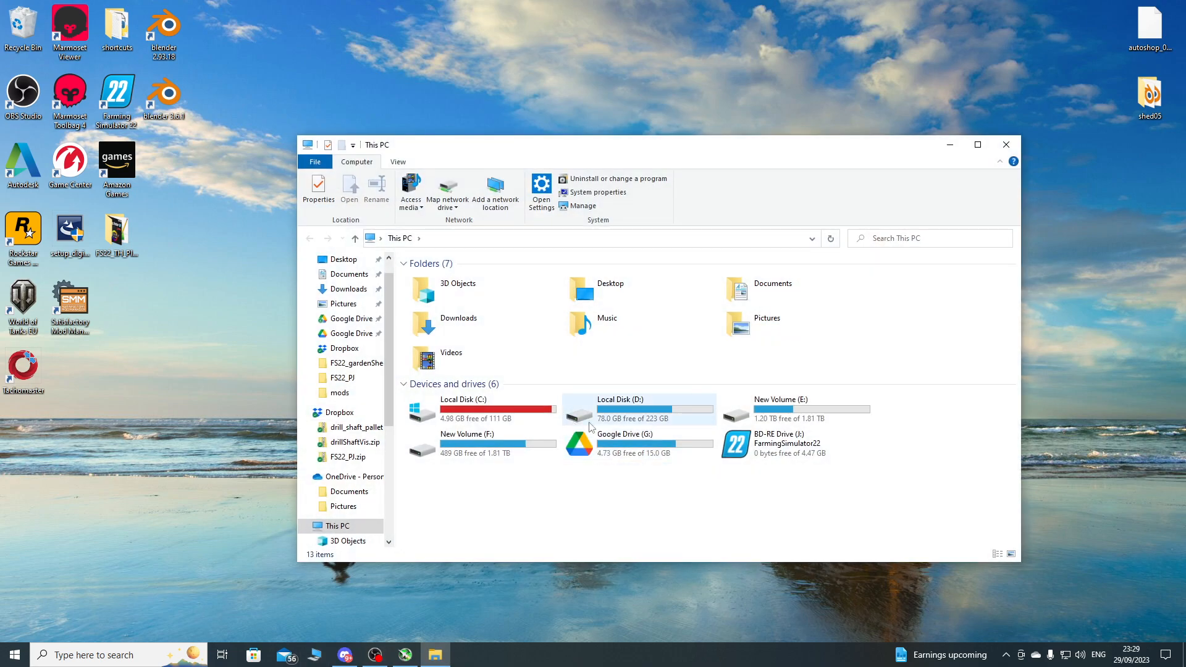
click(656, 410)
double_click(656, 410)
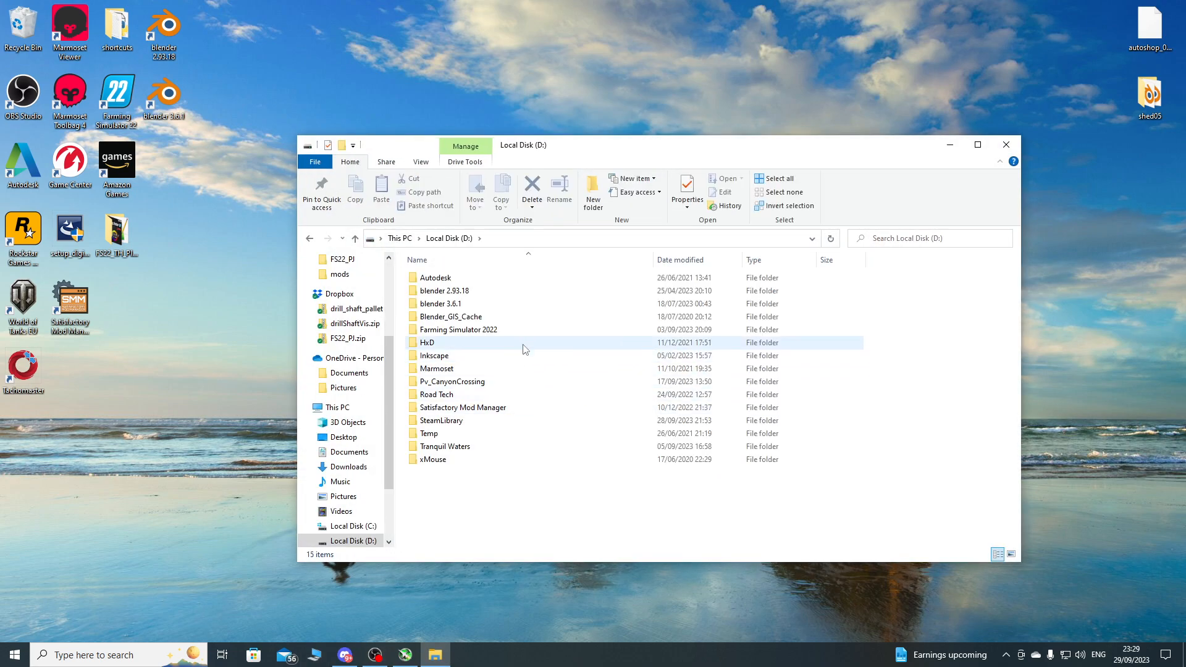
double_click(492, 327)
double_click(458, 279)
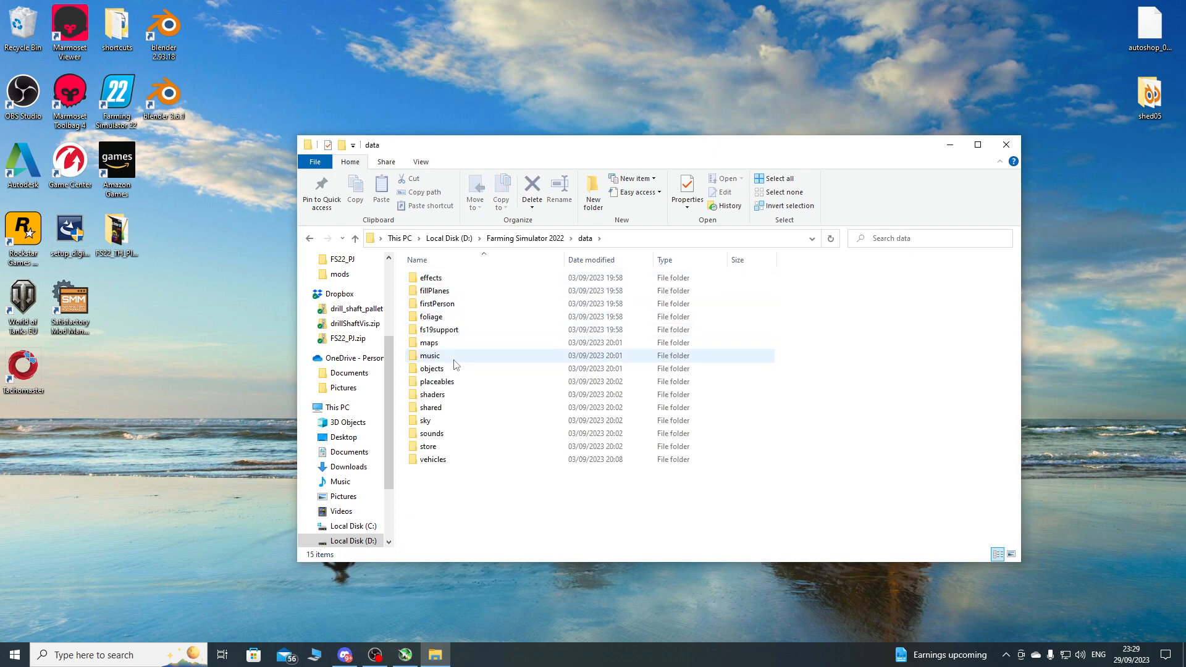
double_click(452, 383)
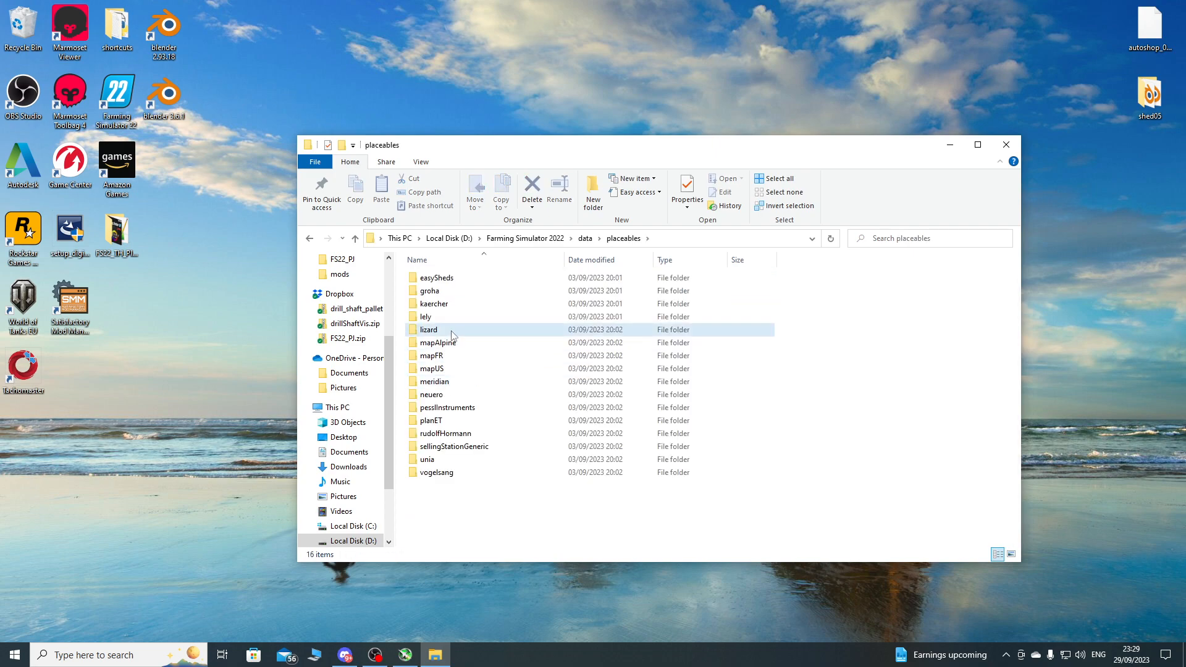
double_click(449, 329)
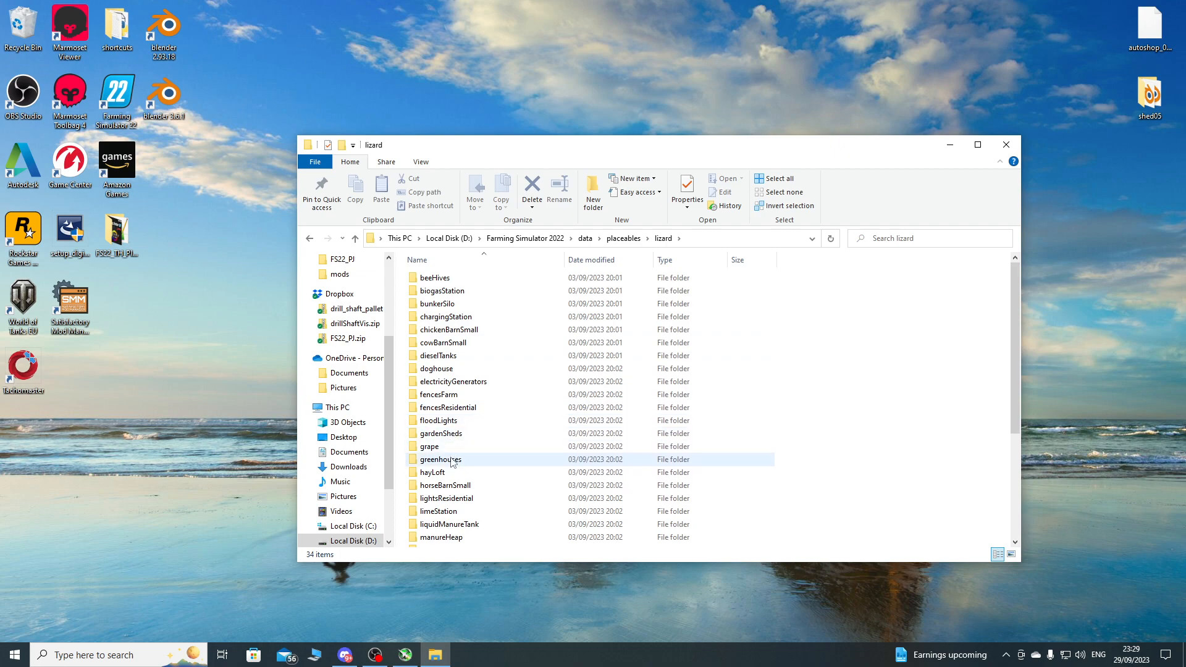
click(441, 435)
double_click(441, 435)
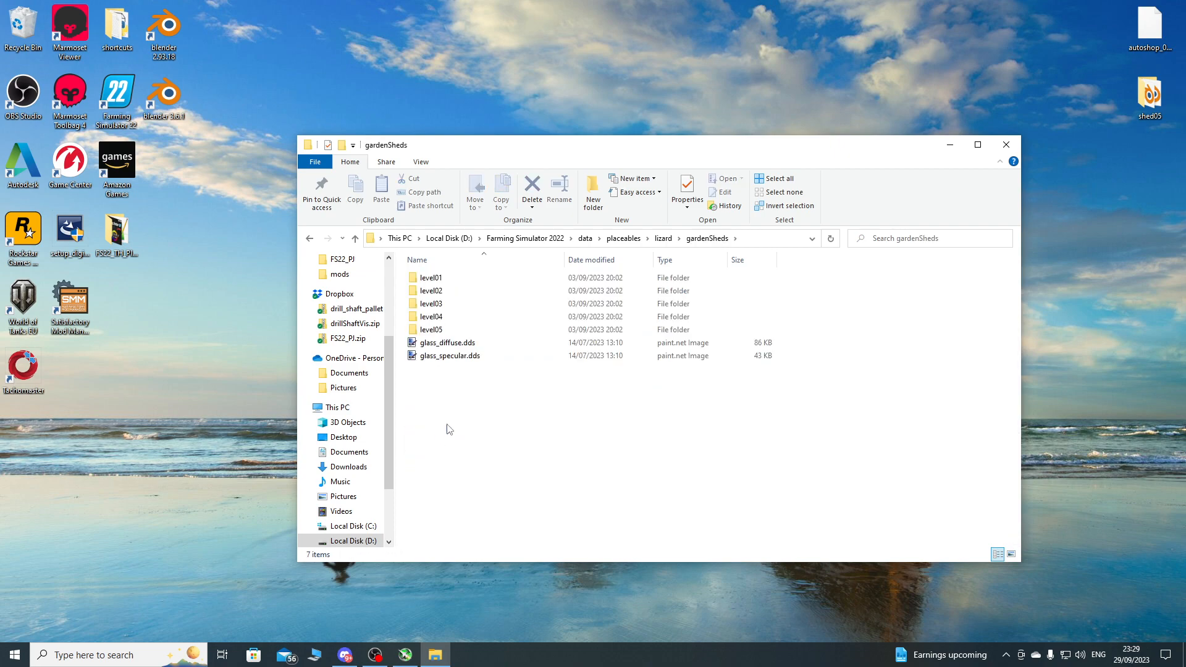
double_click(433, 329)
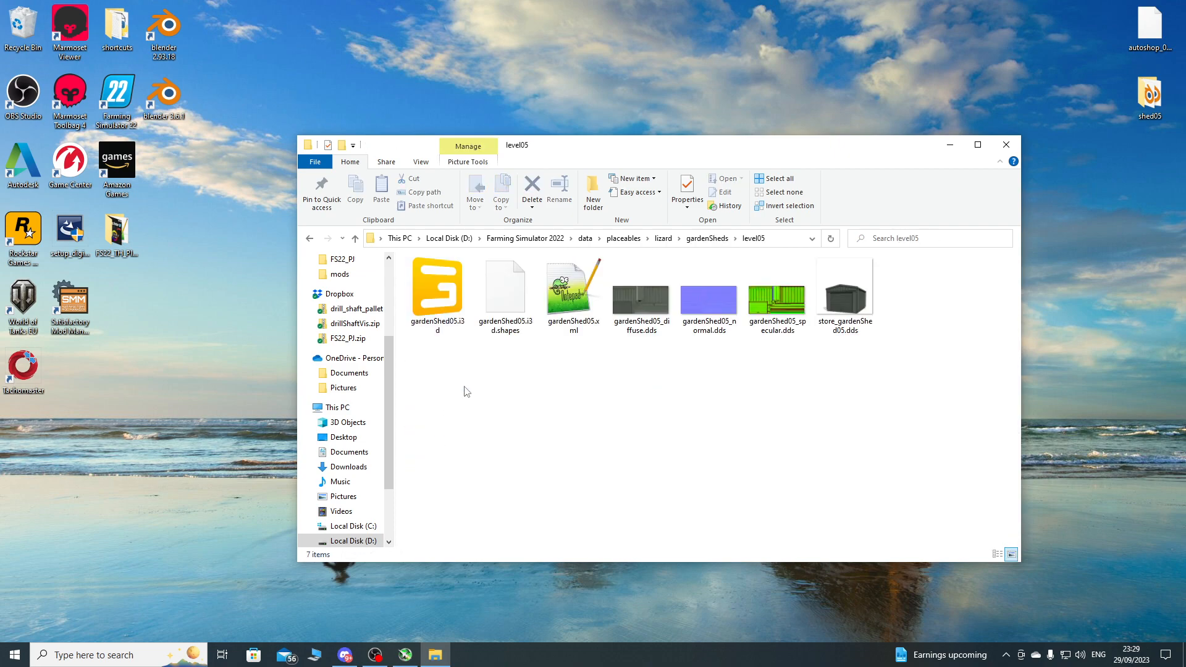
Create a new desktop folder named FS_gardenShedColorSelectable, moving the level05 window aside to make room.
drag(653, 150, 802, 55)
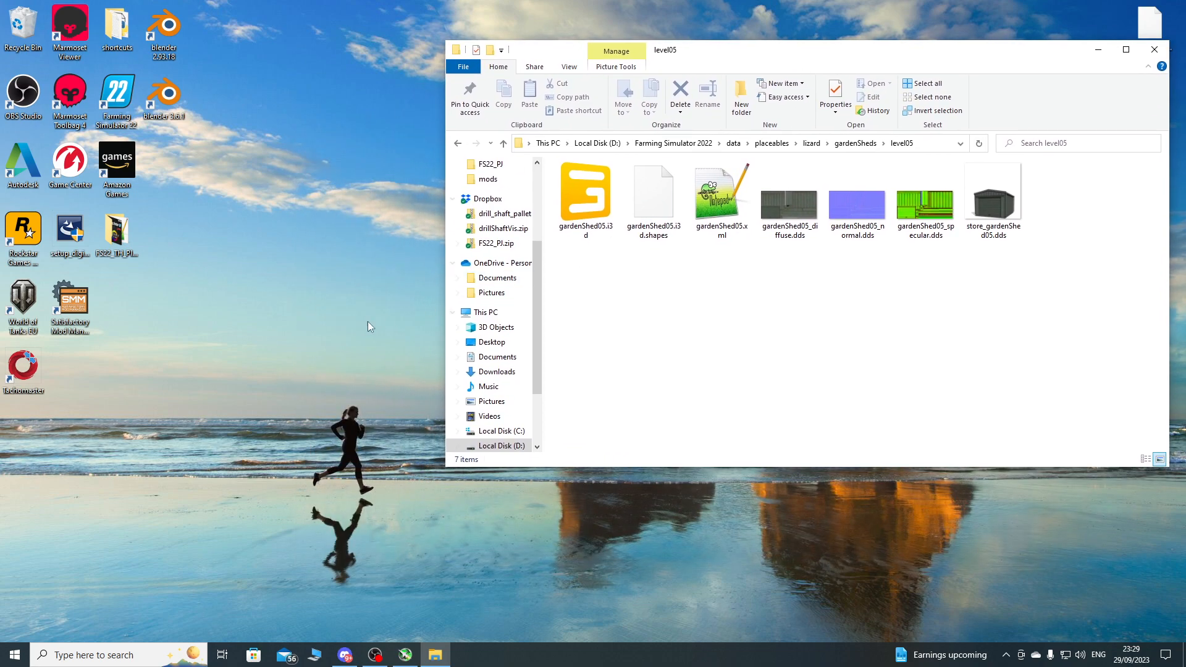
right_click(219, 369)
mouse_move(298, 544)
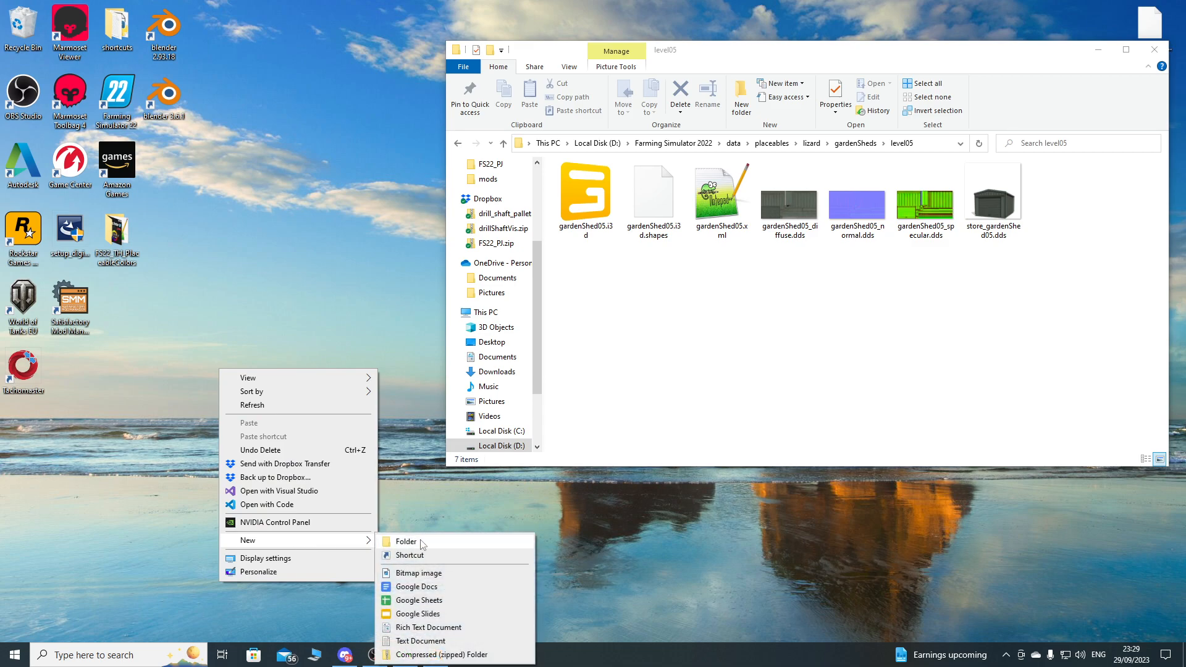
click(402, 540)
text(FS)
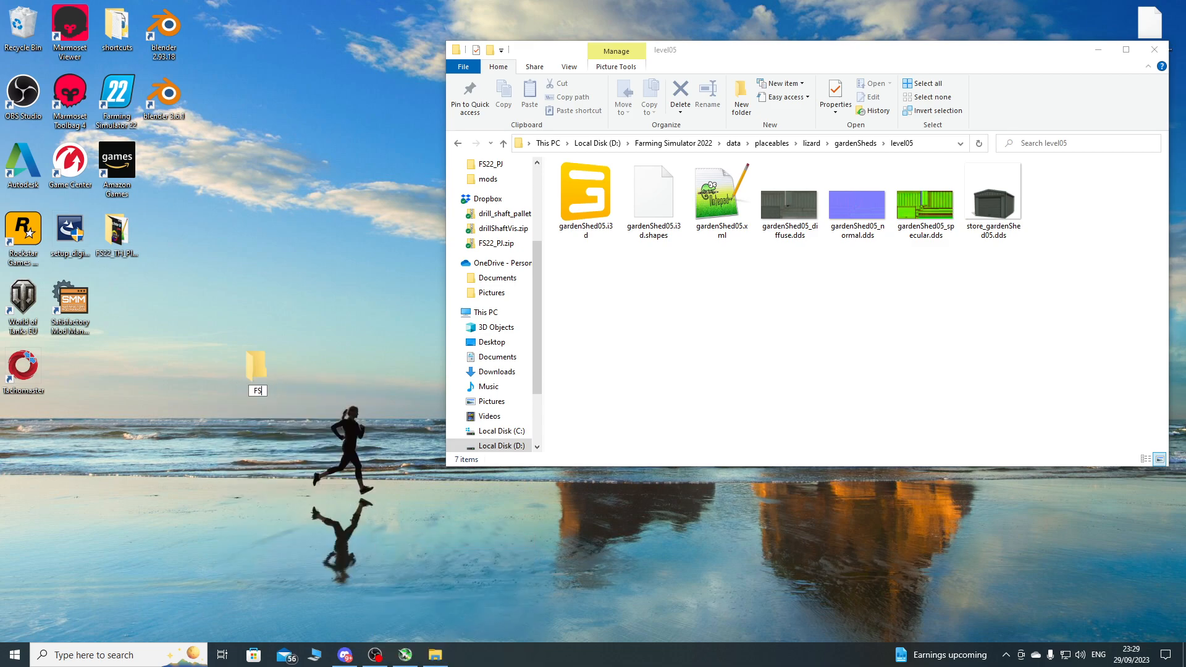
text(_gardenShed)
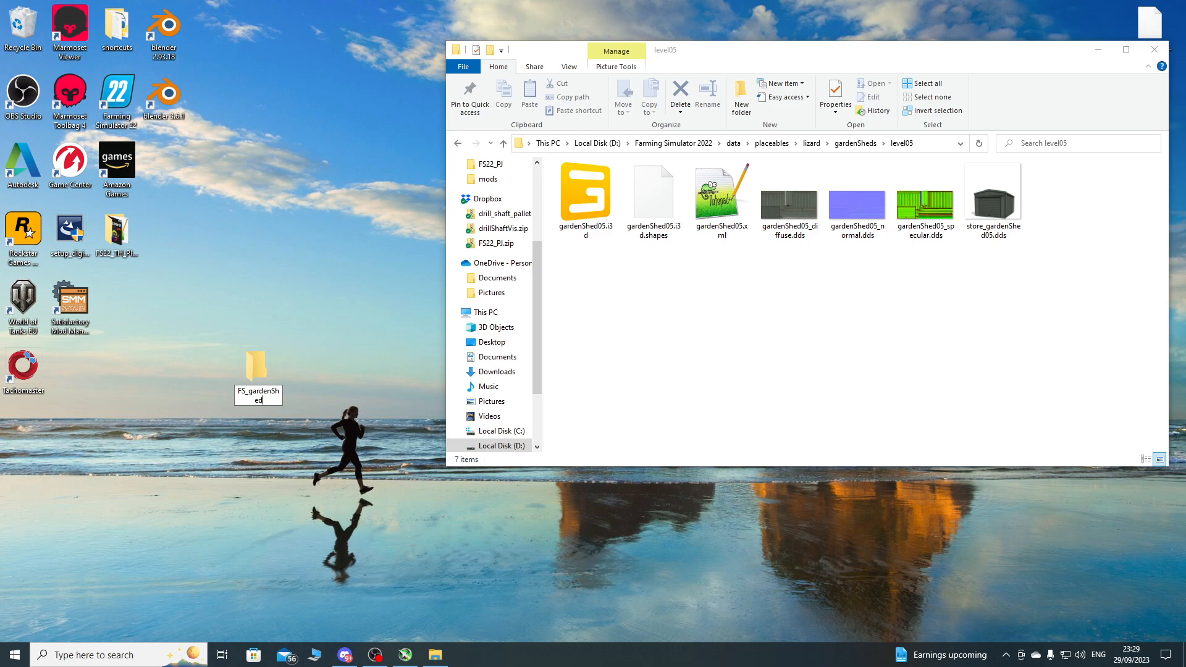
text(ColorSele)
text(ctable)
key(Return)
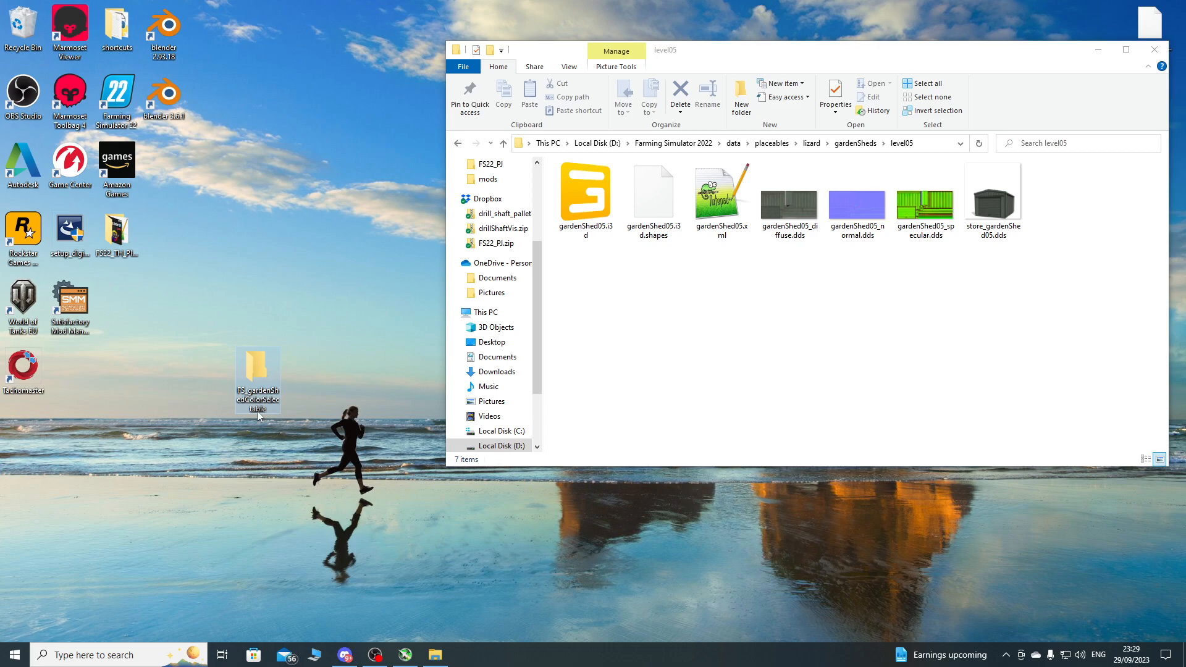
Open the FS_gardenShedColorSelectable folder and place its window beside the level05 window.
double_click(257, 376)
drag(556, 23, 733, 276)
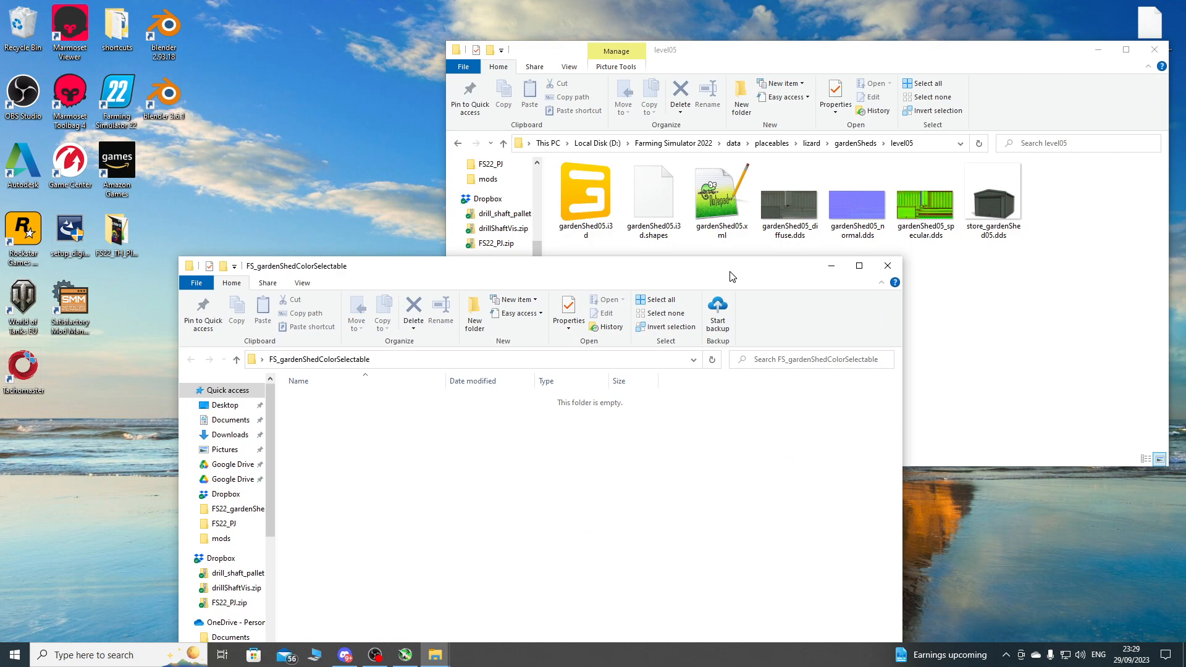
drag(732, 276, 636, 128)
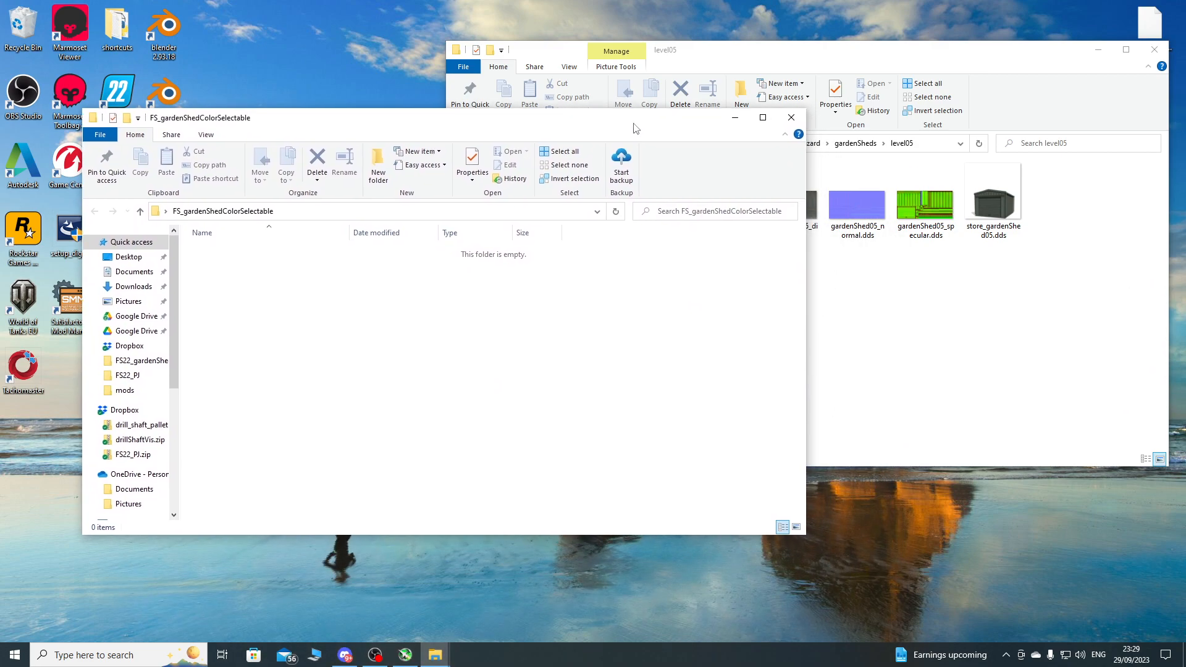
Open gardenShed05.i3d from the level05 folder in GIANTS Editor.
click(731, 54)
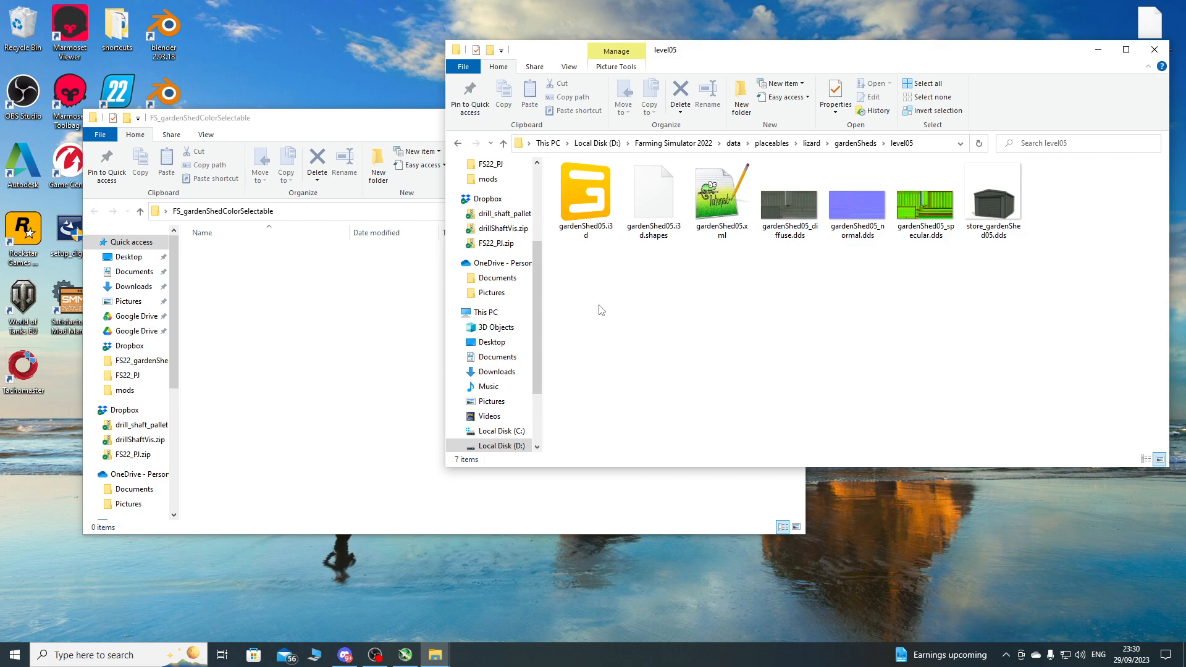
click(590, 207)
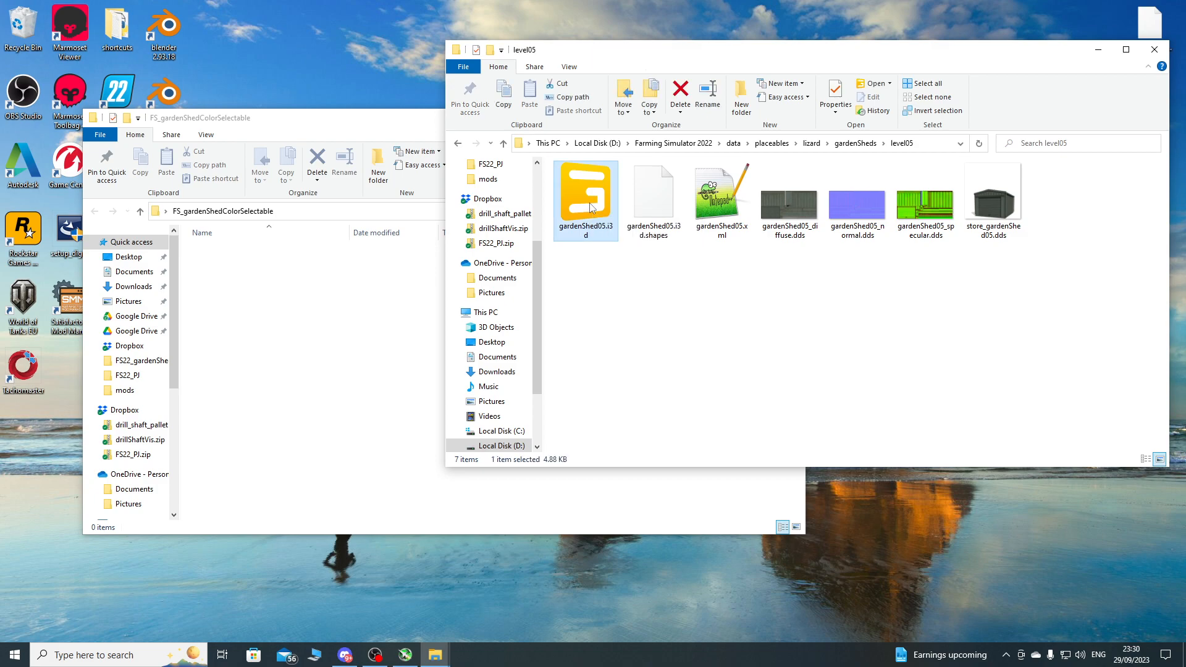
double_click(590, 207)
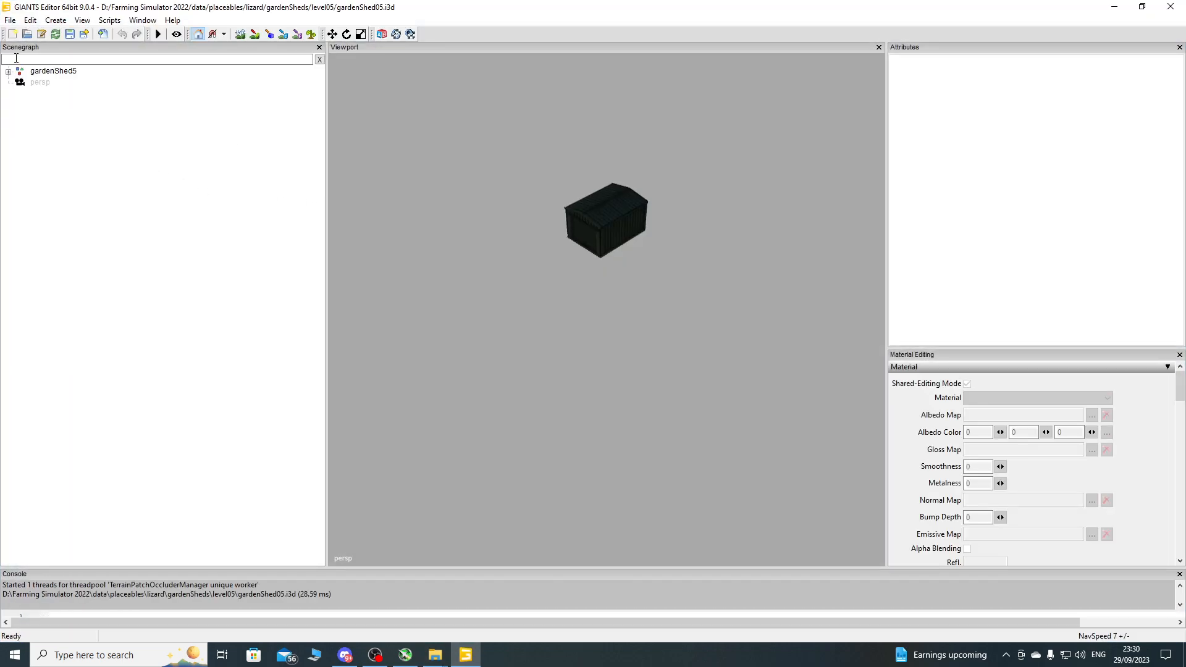
Export everything with files as gardenShed into the desktop folder FS_gardenShedColorSelectable, declining both the parent directory structure and game relative paths.
click(10, 20)
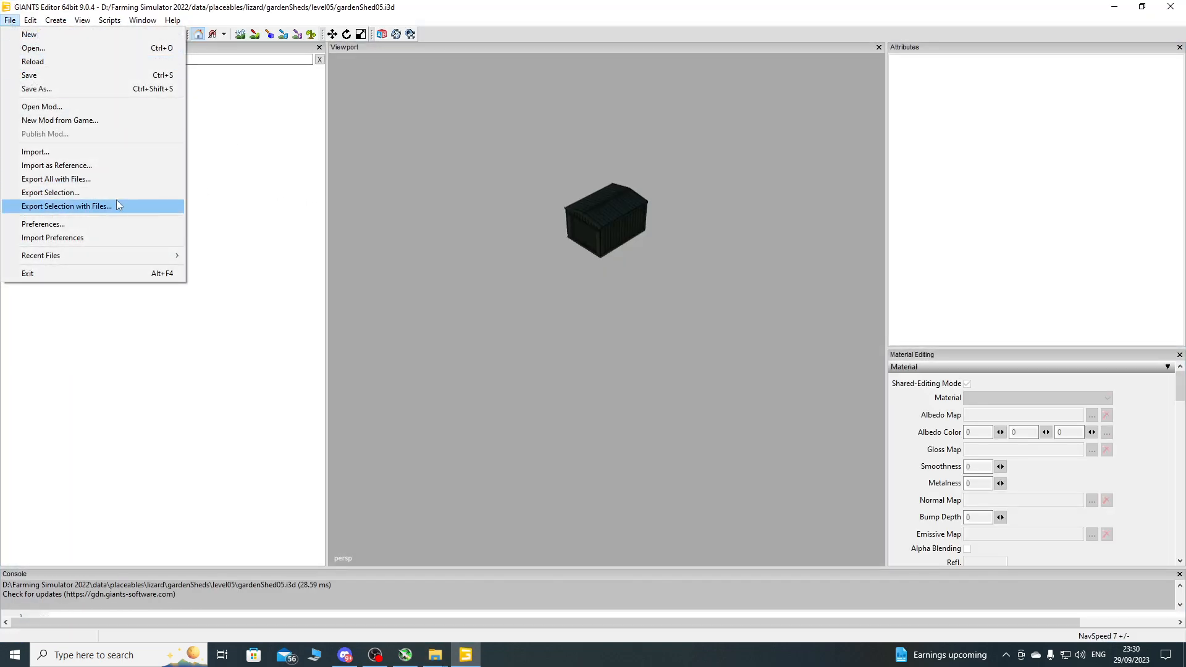
click(89, 179)
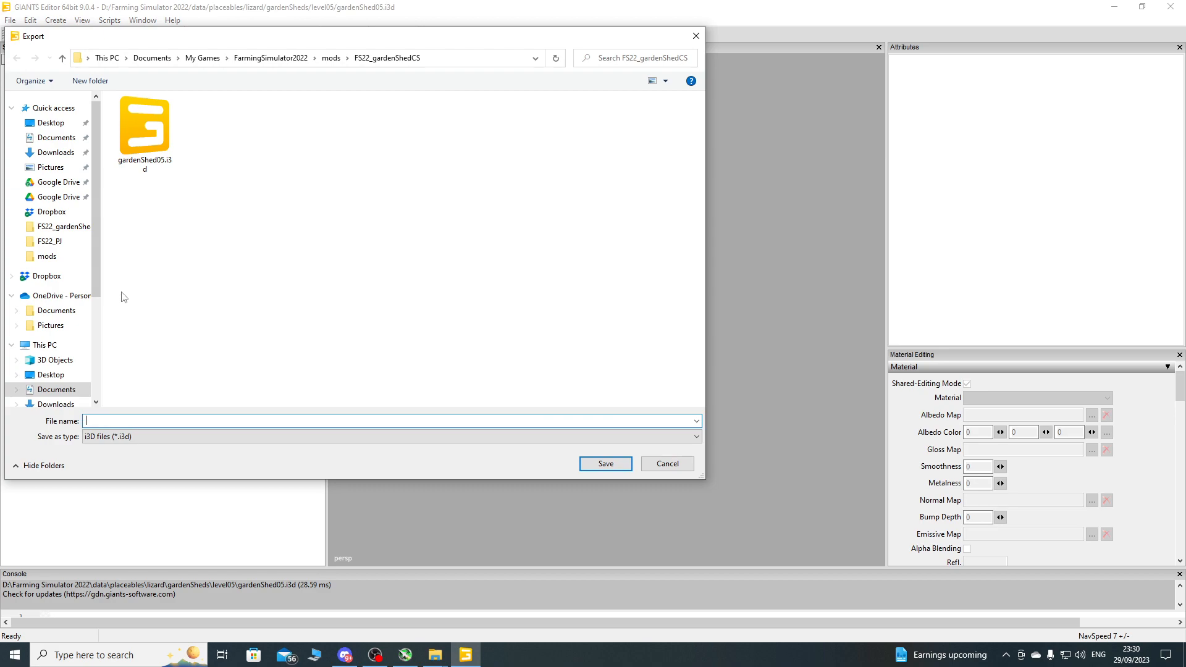
click(51, 375)
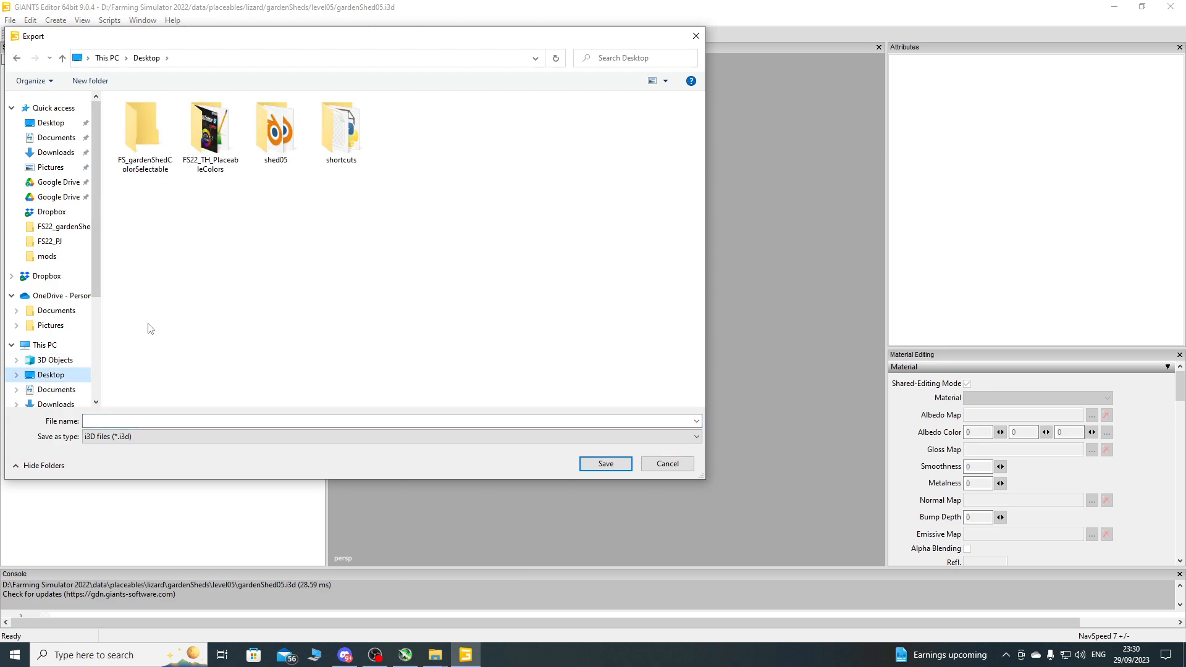
double_click(170, 173)
text(gardenShed)
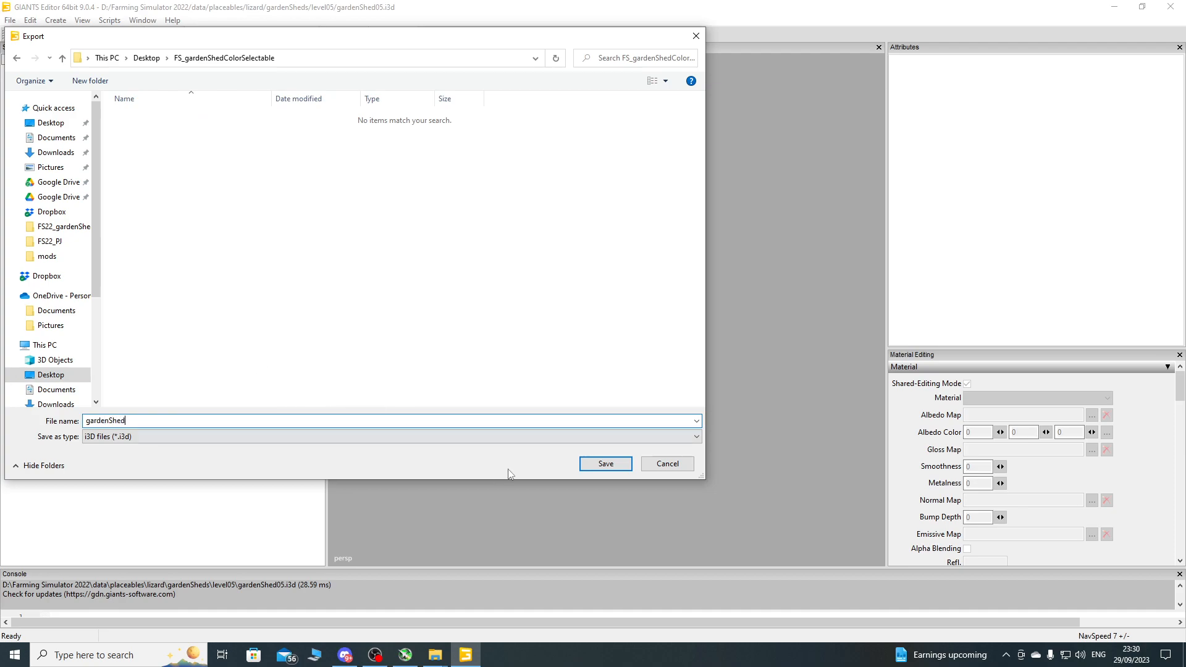
click(625, 468)
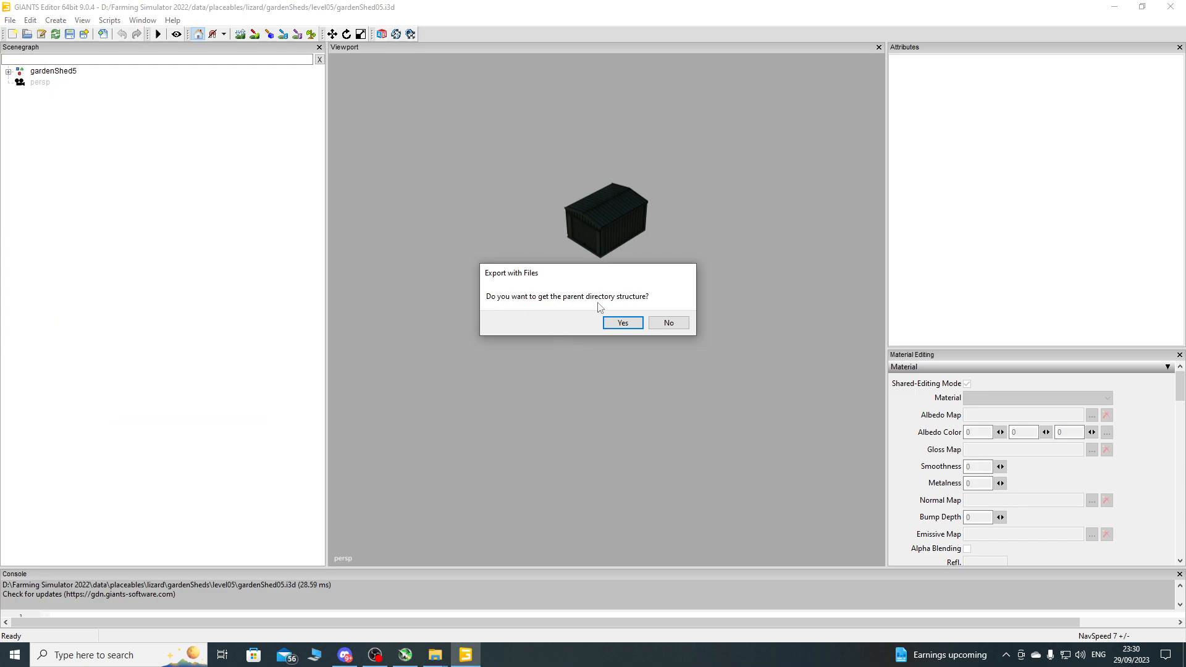
click(669, 323)
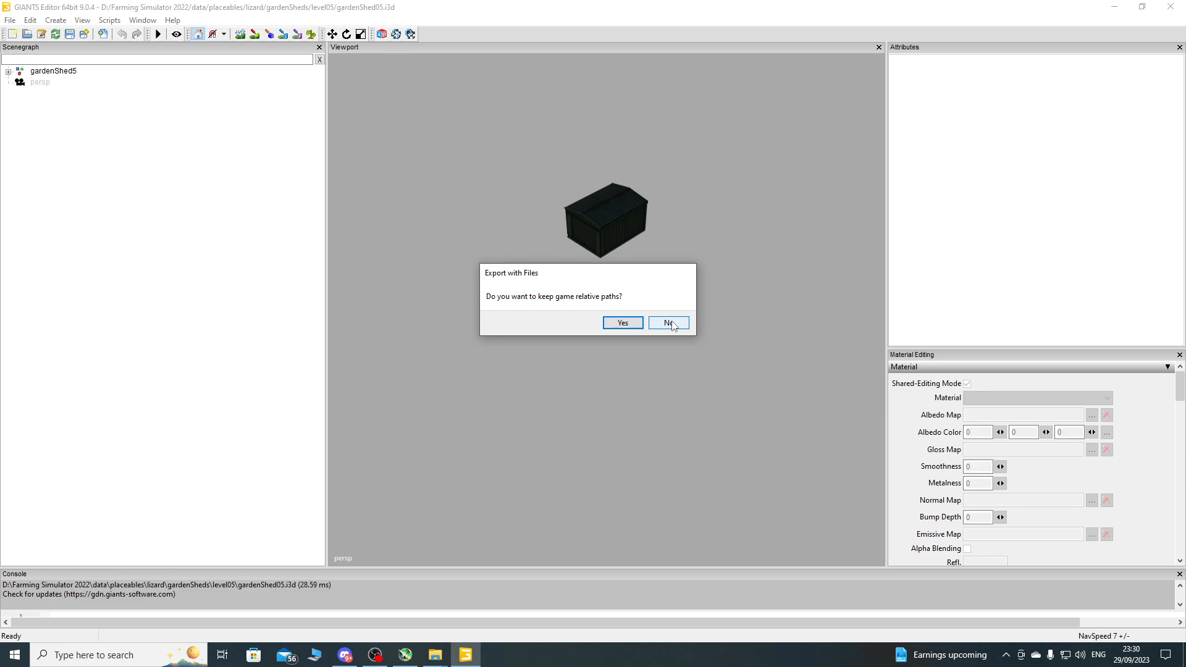
click(671, 324)
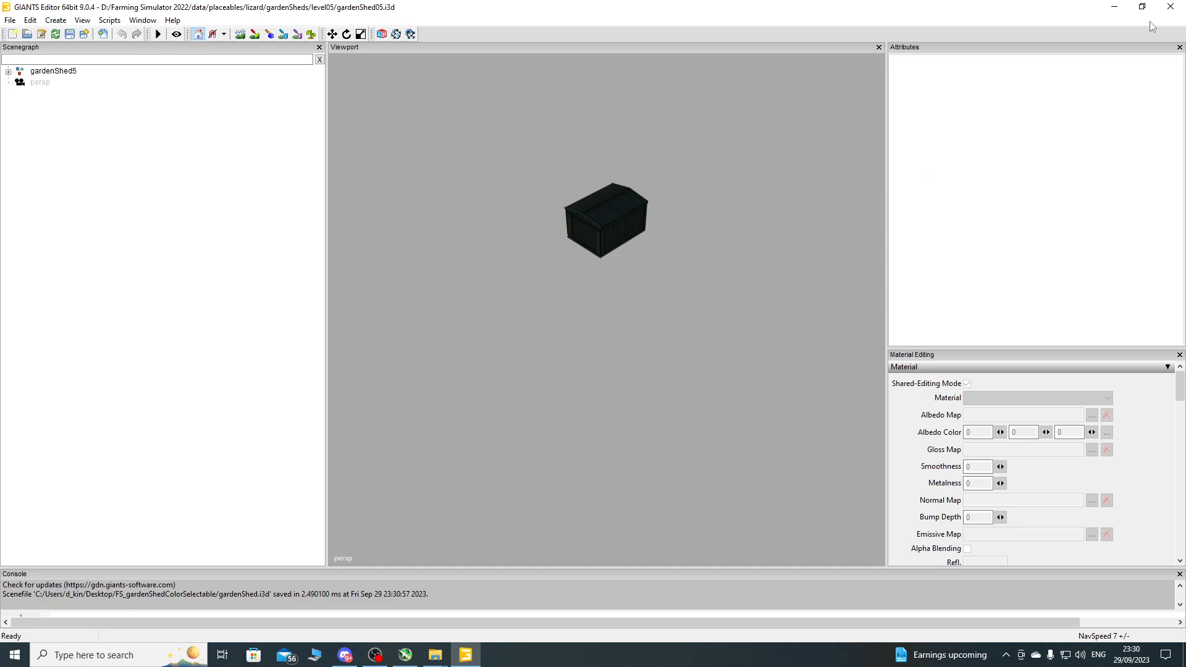
Close GIANTS Editor and the level05 window, and reposition the FS_gardenShedColorSelectable window.
click(1171, 7)
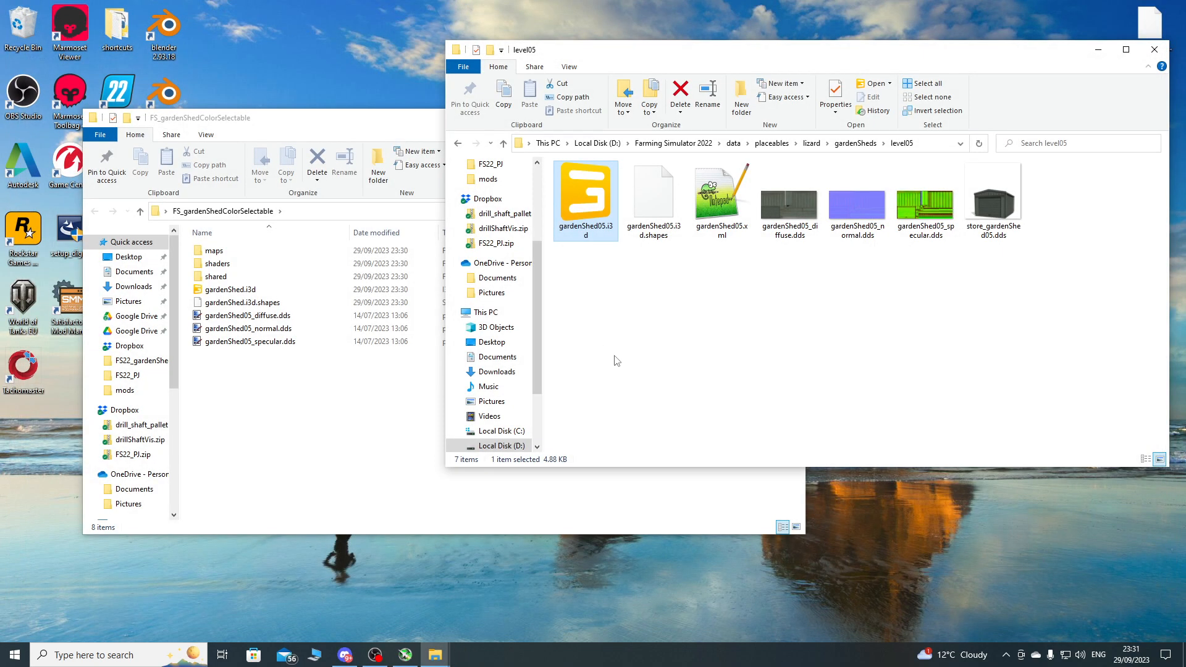
click(1155, 49)
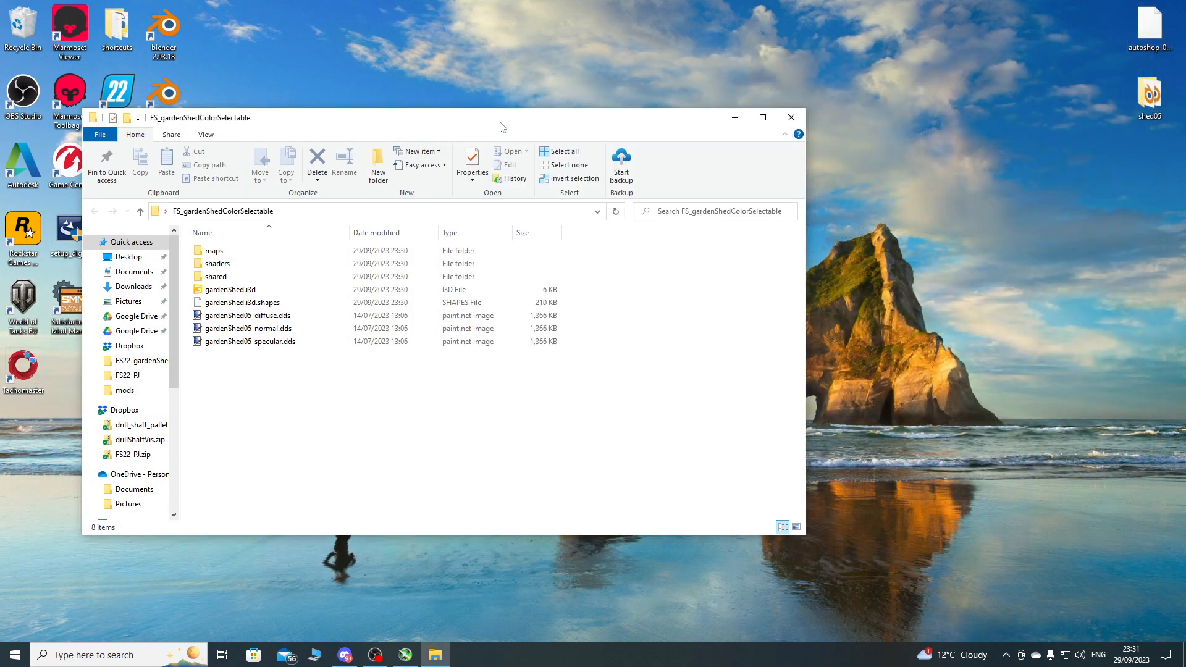
drag(499, 122, 748, 130)
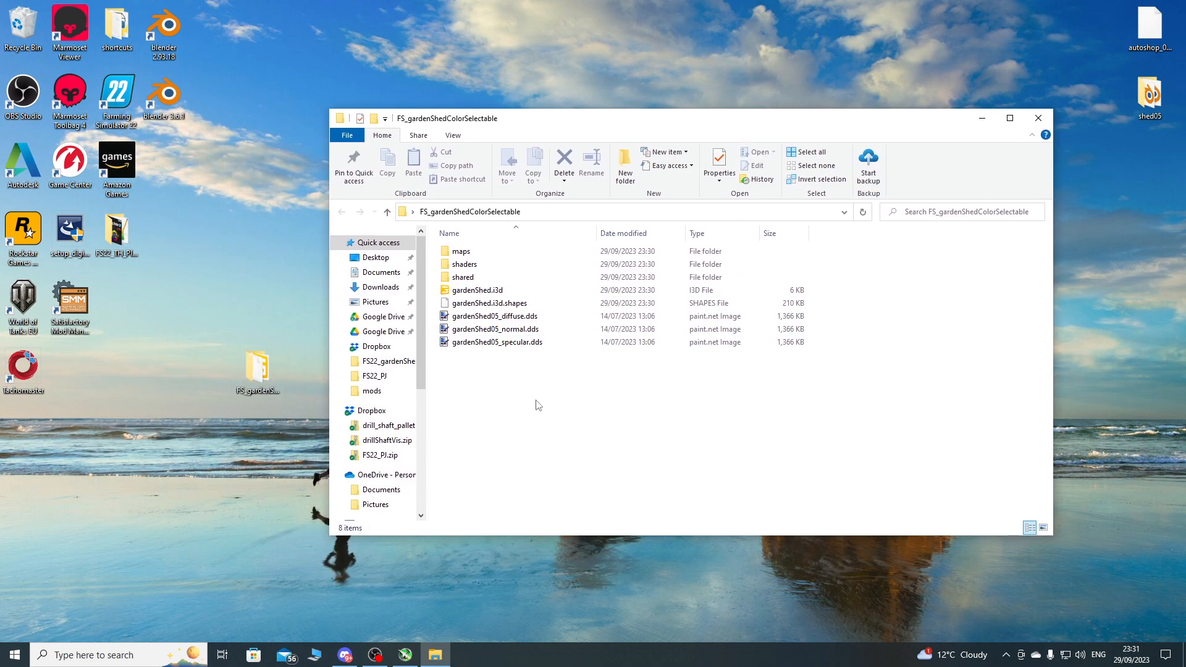
Examine the contents of the exported maps, shaders and shared folders inside FS_gardenShedColorSelectable.
click(471, 251)
double_click(471, 251)
double_click(471, 251)
double_click(471, 251)
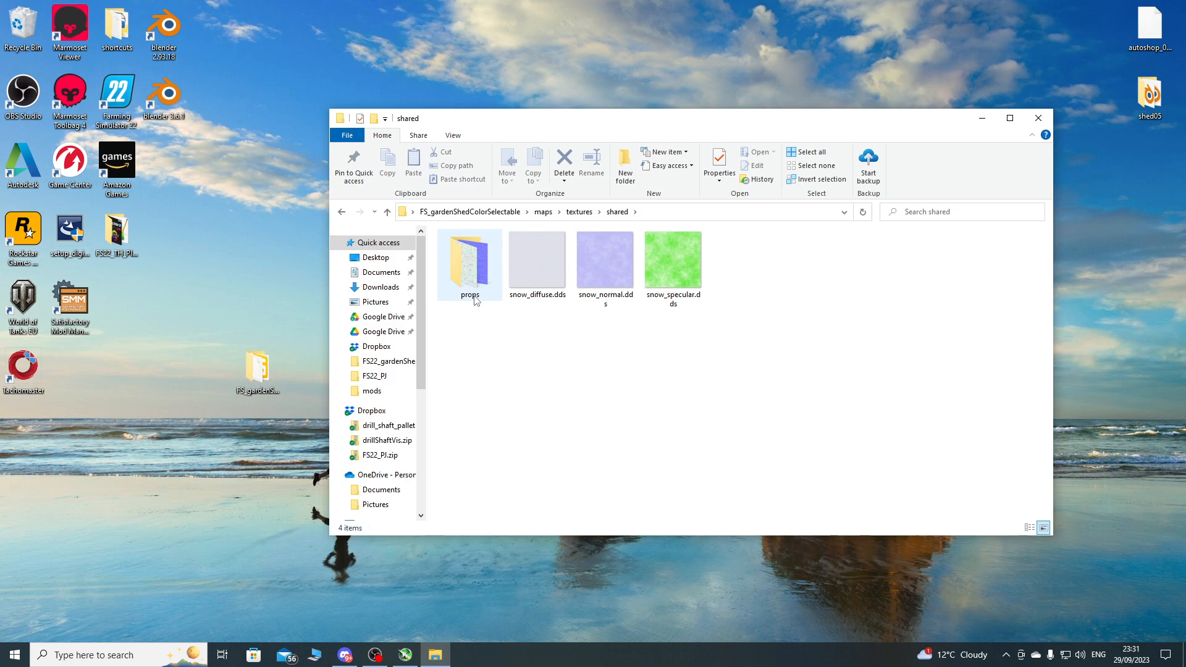
click(486, 213)
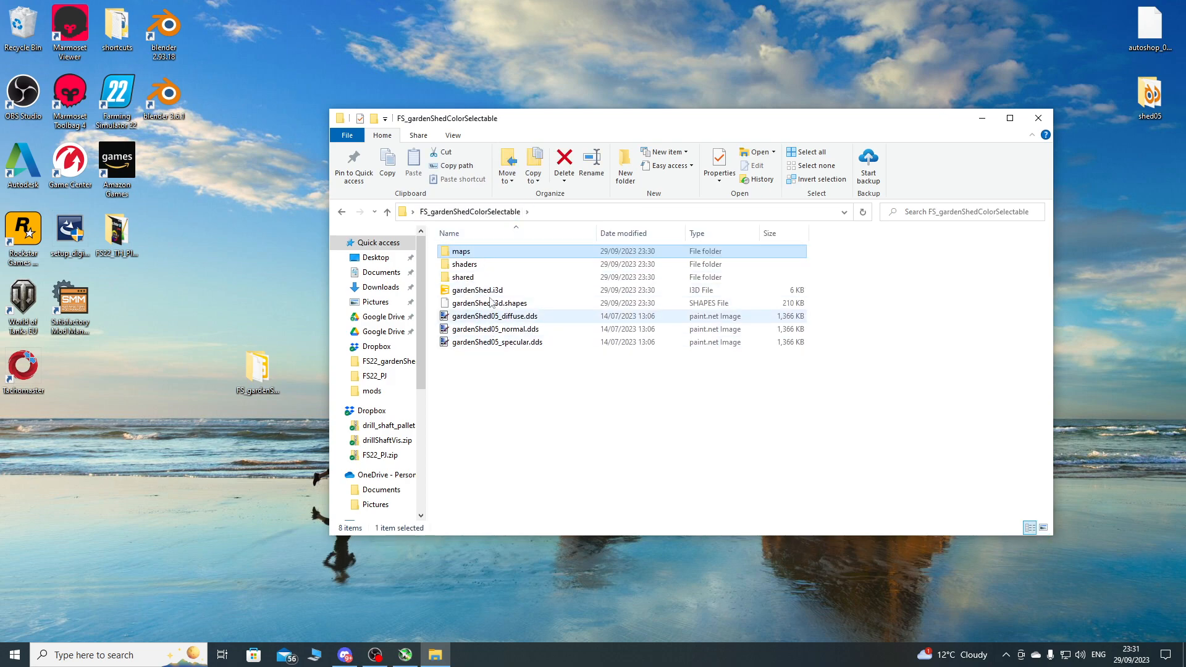
double_click(473, 266)
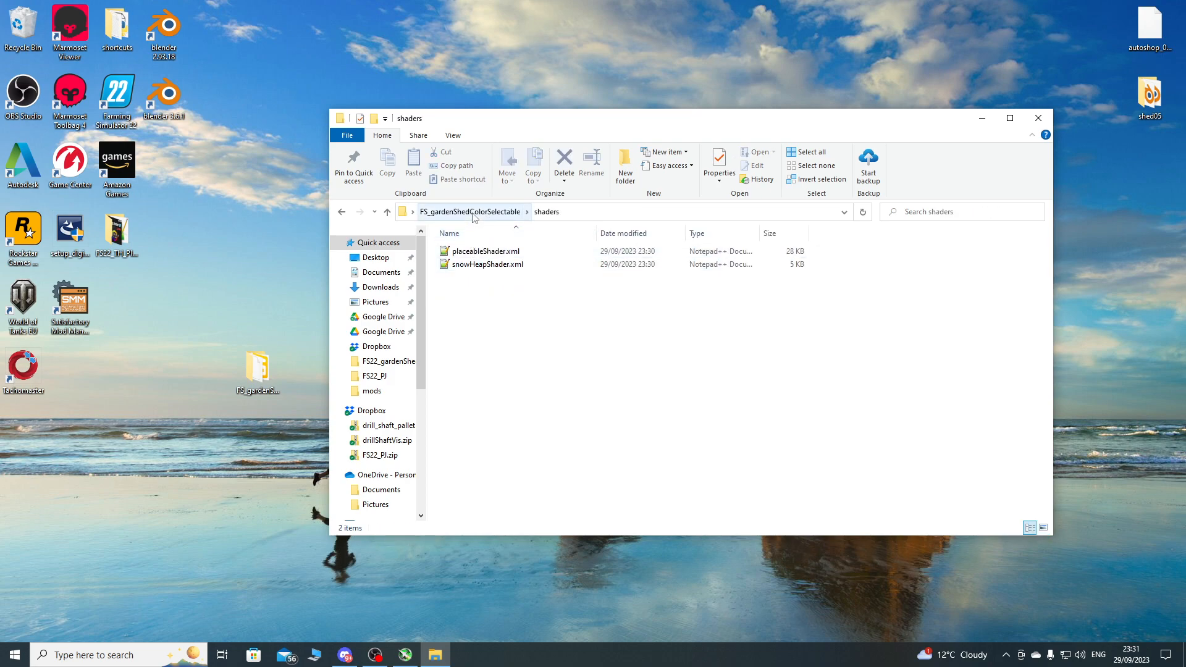
click(471, 212)
double_click(472, 279)
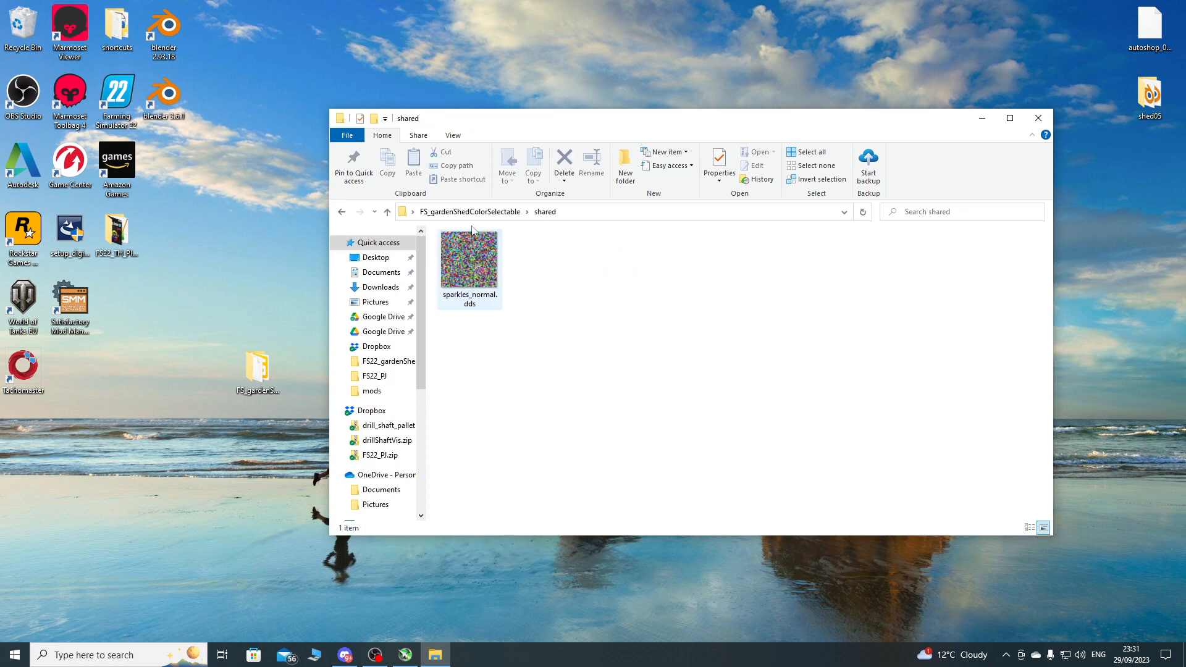
click(471, 212)
Delete the maps, shaders and shared folders from FS_gardenShedColorSelectable.
click(479, 290)
click(482, 252)
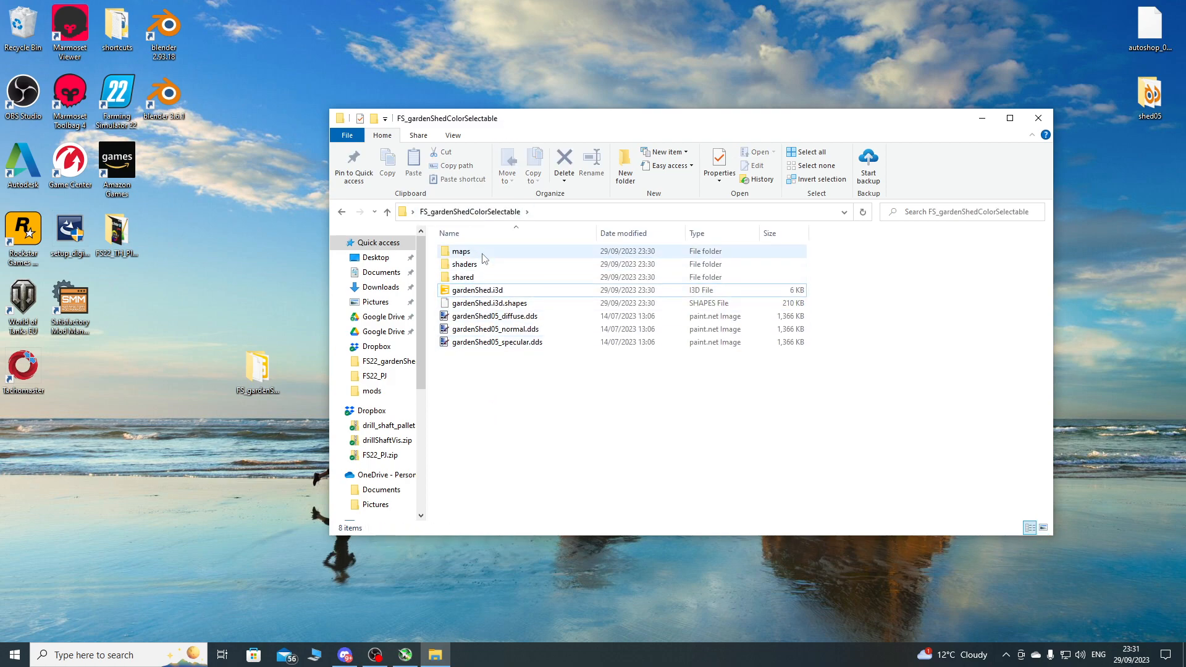
shift+click(479, 279)
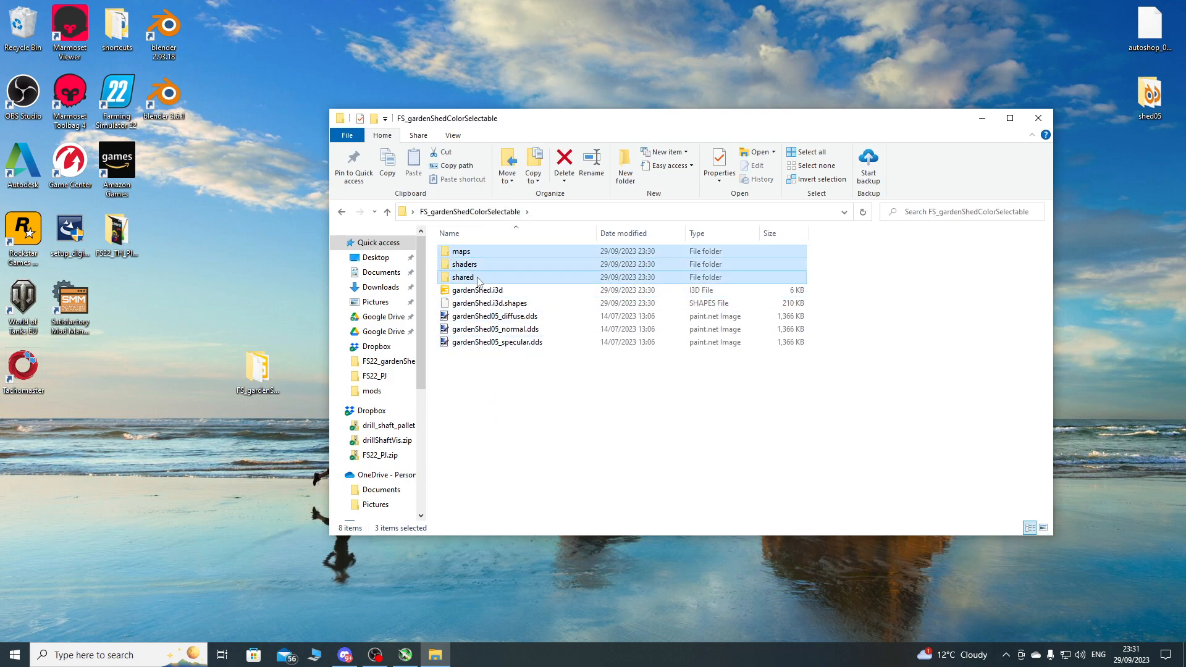
key(Delete)
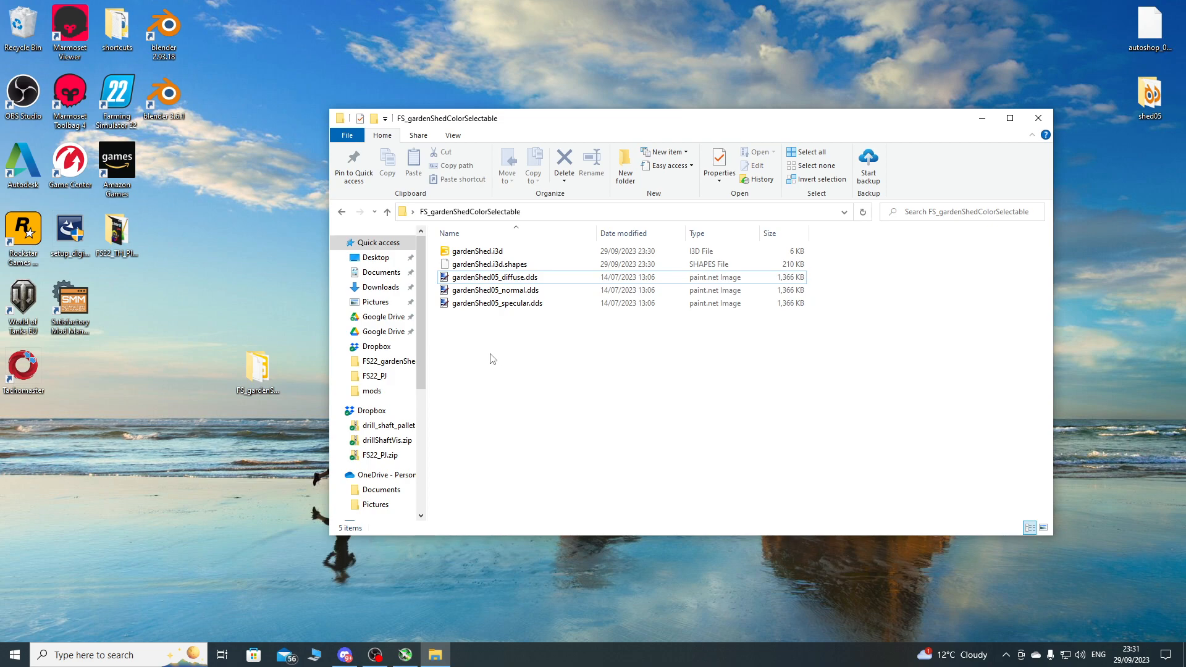
Open the base game's level05 garden shed folder on drive D: under Farming Simulator 2022 > data > placeables > lizard > gardenSheds in a second window.
click(314, 654)
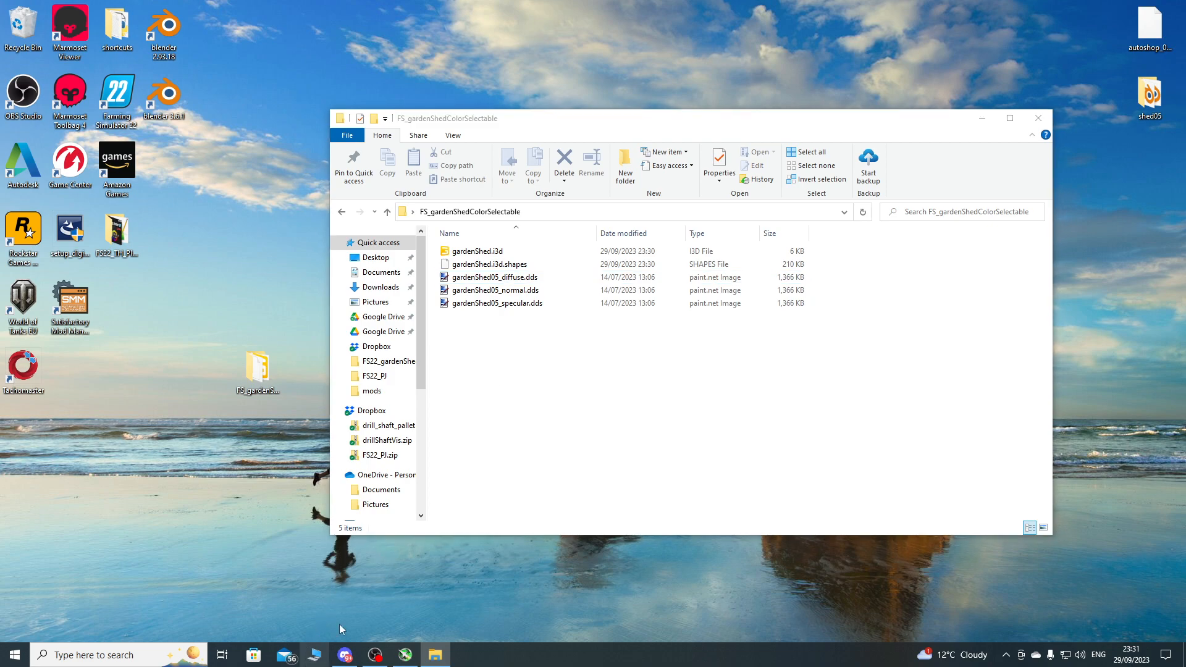
double_click(679, 401)
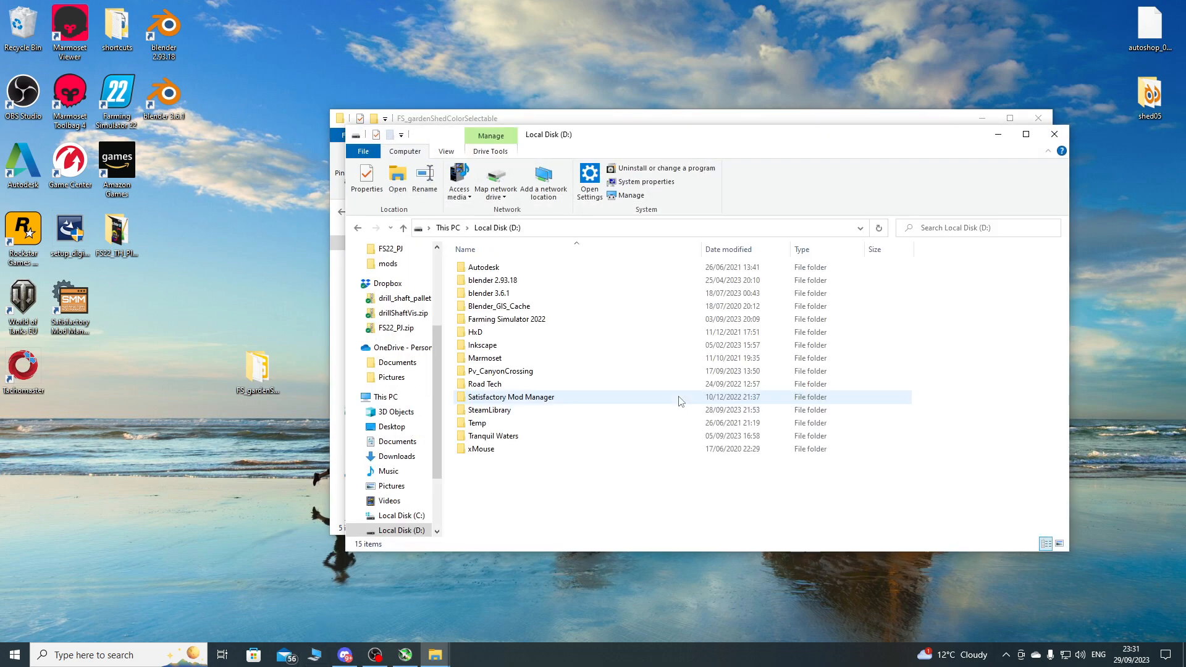
double_click(529, 319)
double_click(521, 267)
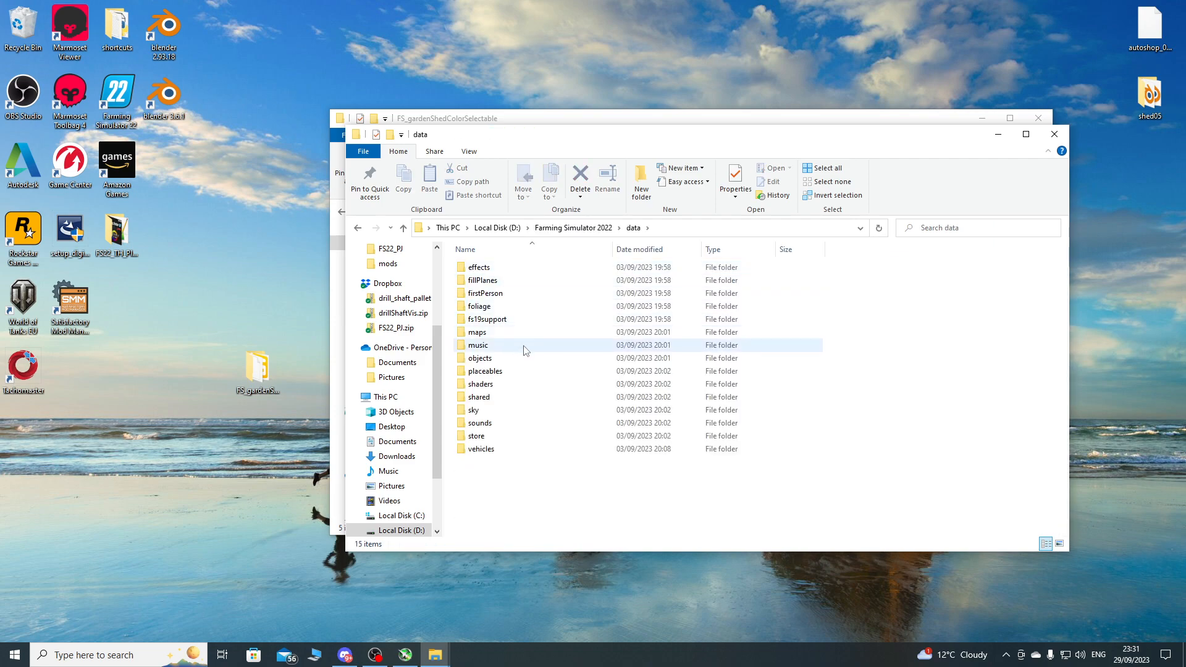
double_click(519, 371)
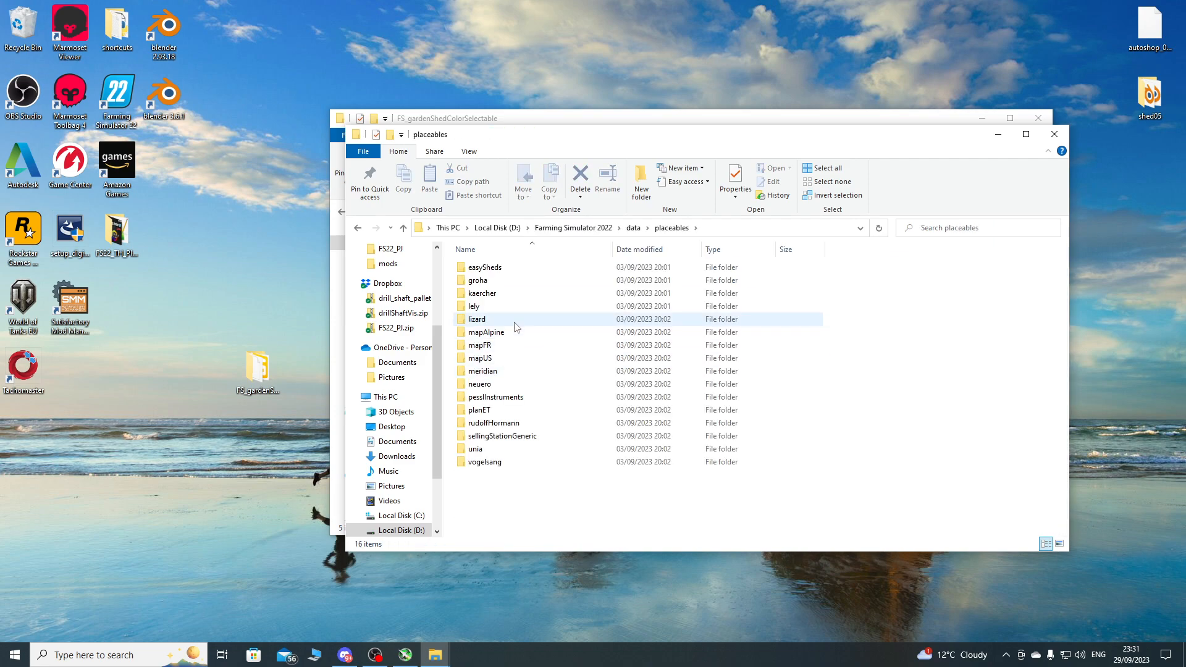
double_click(517, 325)
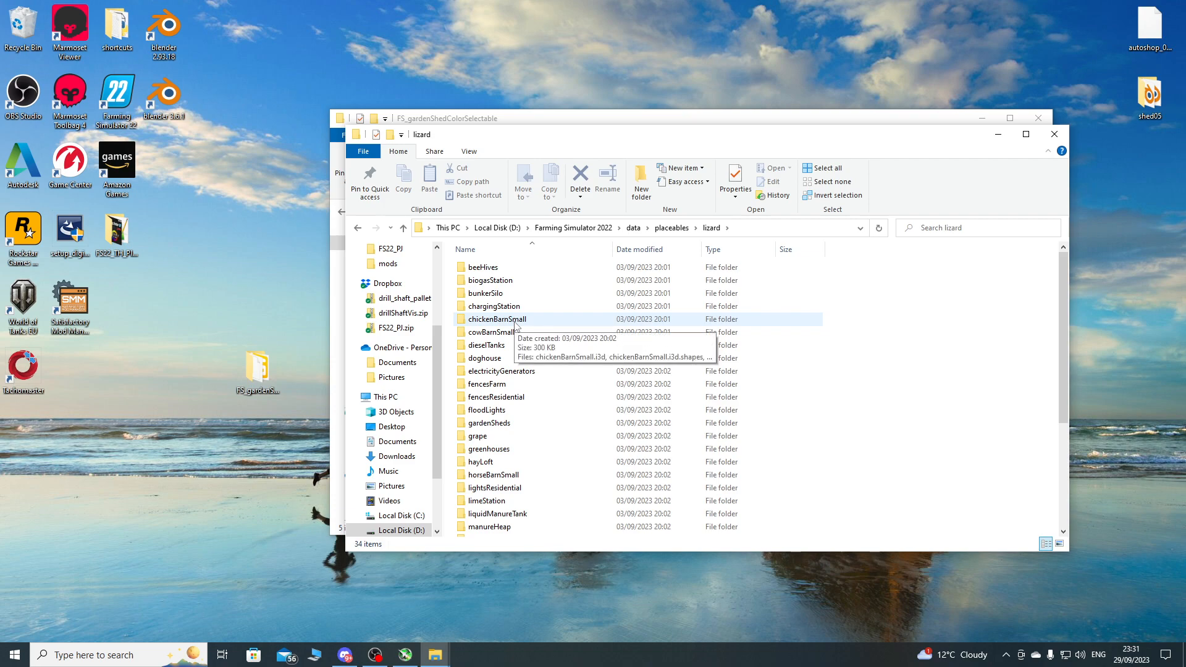
double_click(508, 423)
double_click(491, 319)
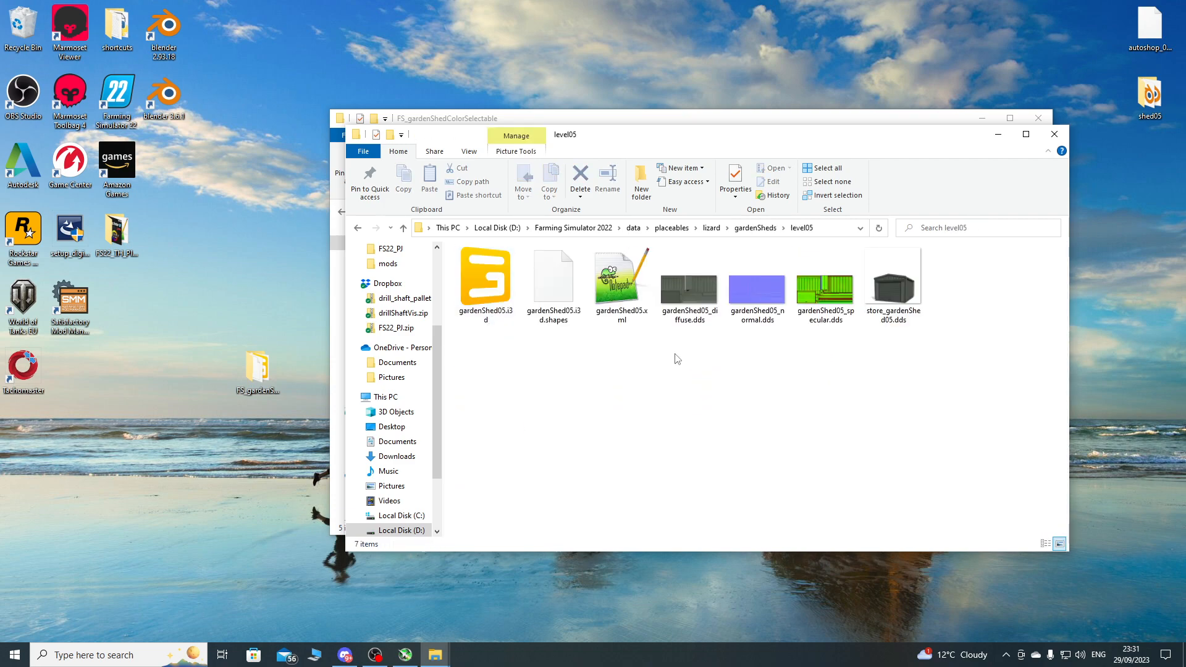
Copy gardenShed05.xml from level05 into the FS_gardenShedColorSelectable folder and close the level05 window.
drag(677, 141, 655, 424)
right_drag(604, 552, 887, 369)
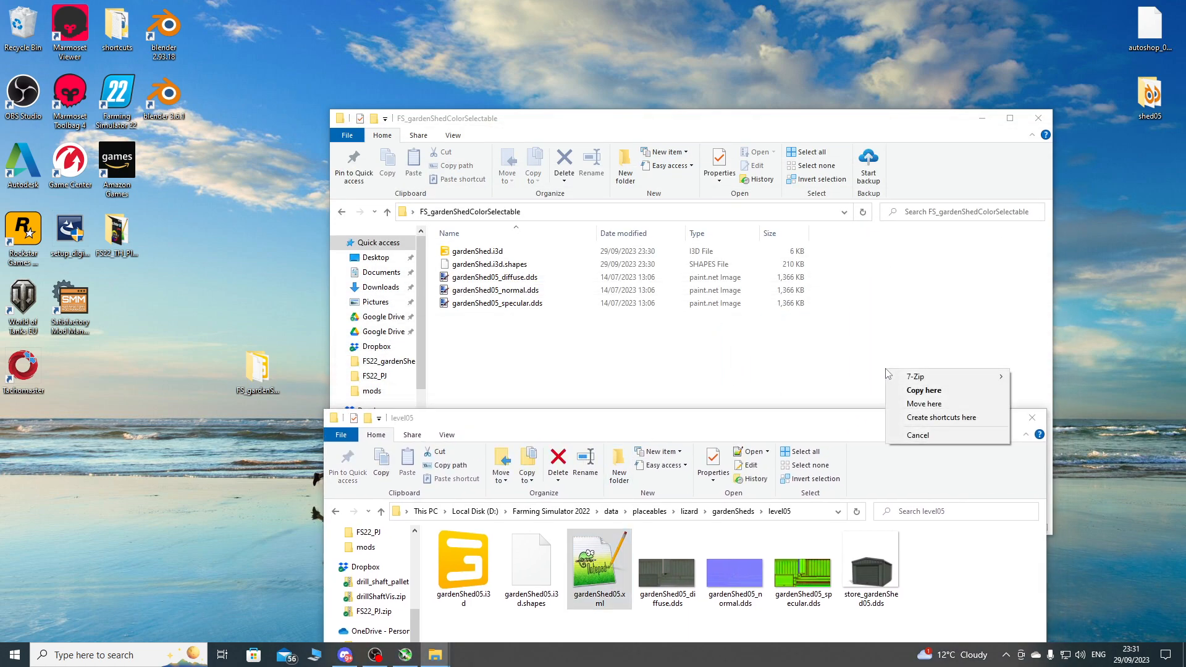
click(915, 392)
click(1035, 420)
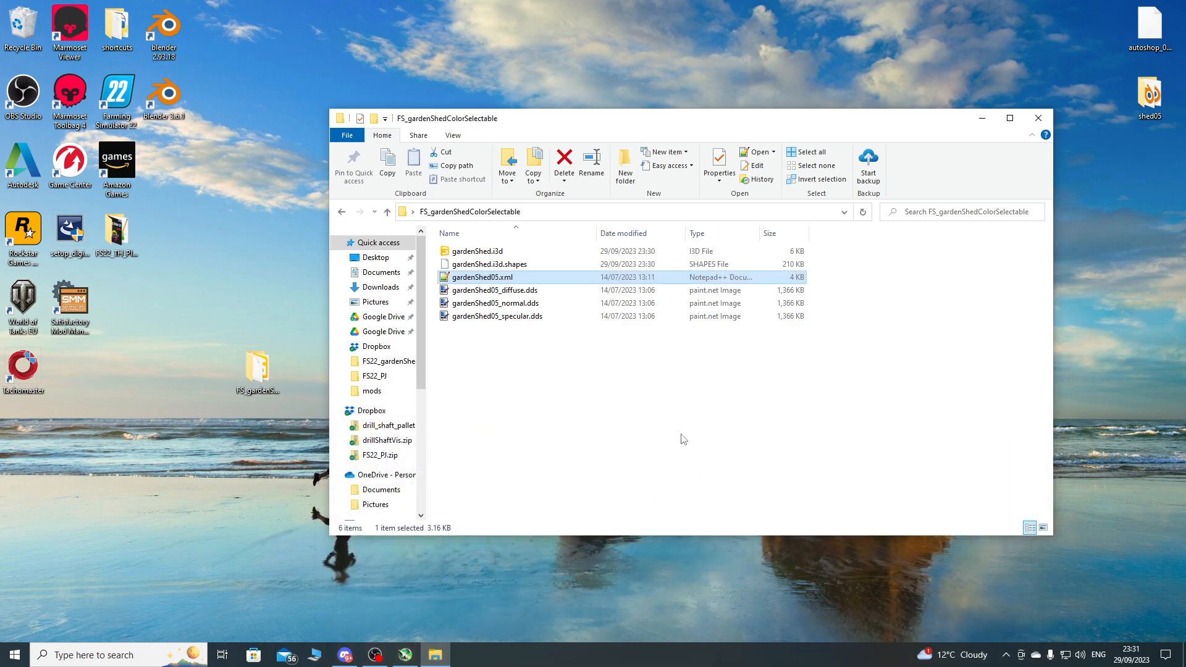
Open gardenShed.i3d in Notepad++ and prefix the placeableShader.xml and snowHeapShader.xml paths with $data/.
right_click(476, 257)
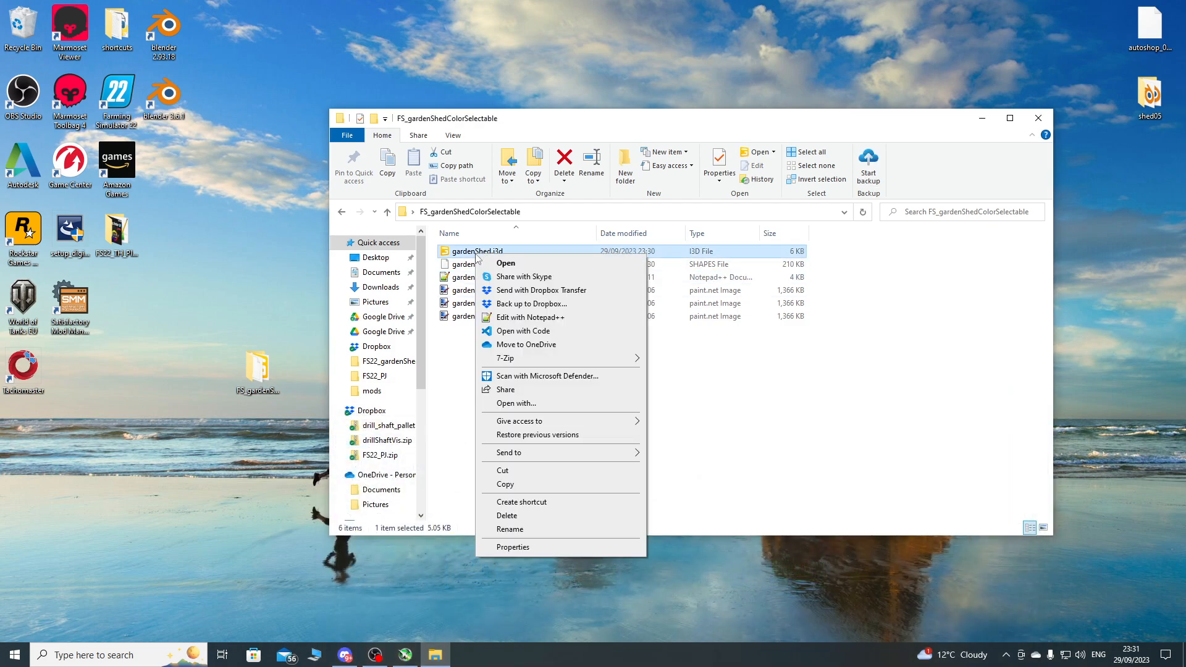
click(513, 313)
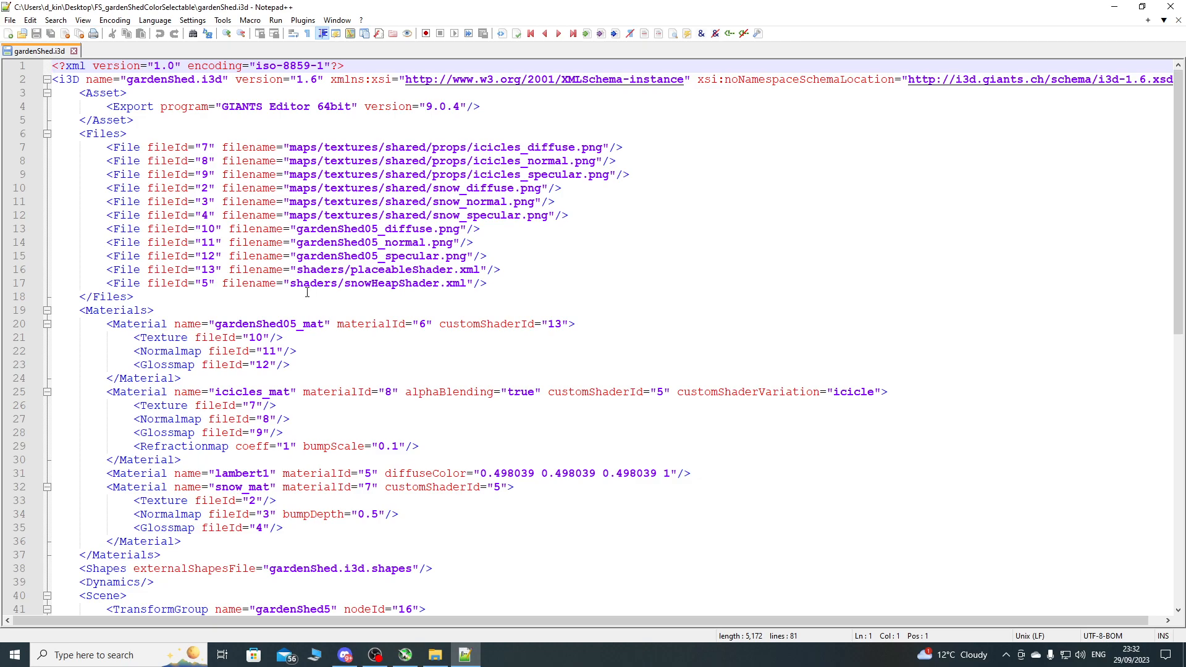
click(299, 269)
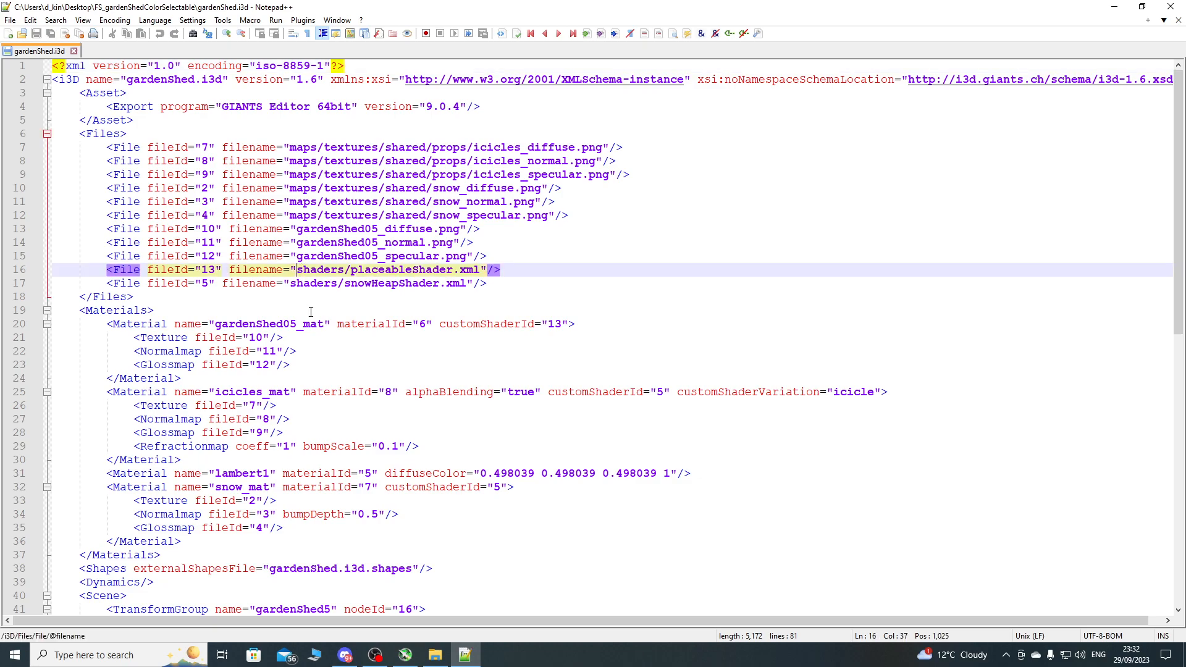
text($data)
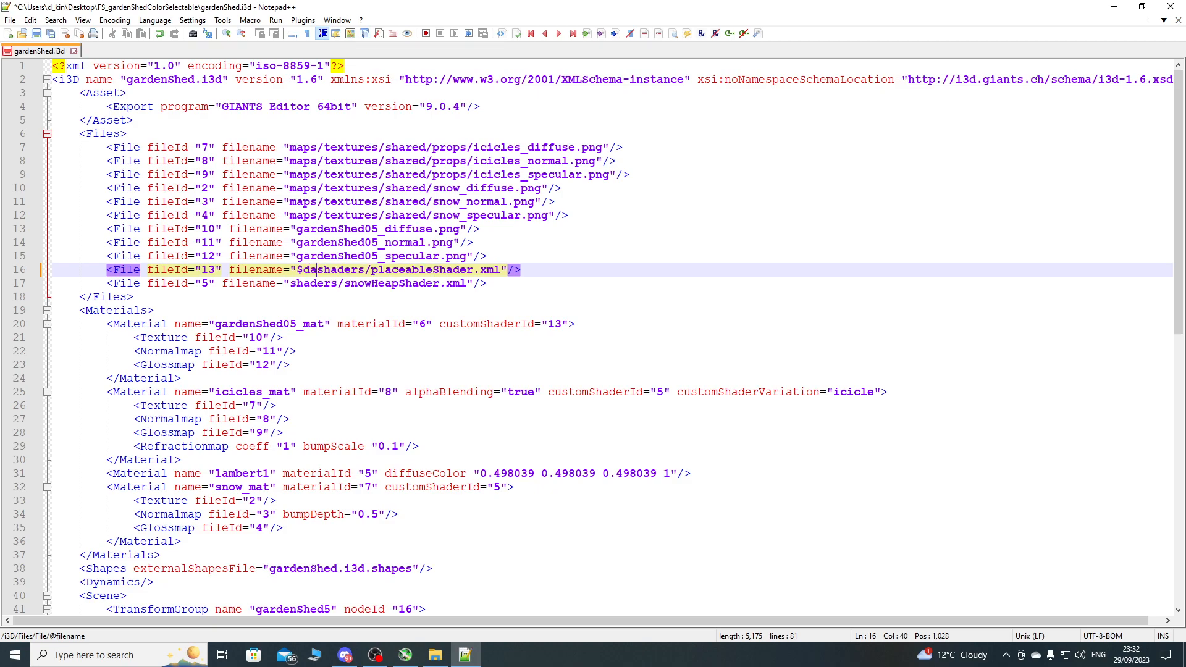
text(/)
drag(338, 269, 297, 269)
key(ctrl+c)
click(291, 283)
key(ctrl+v)
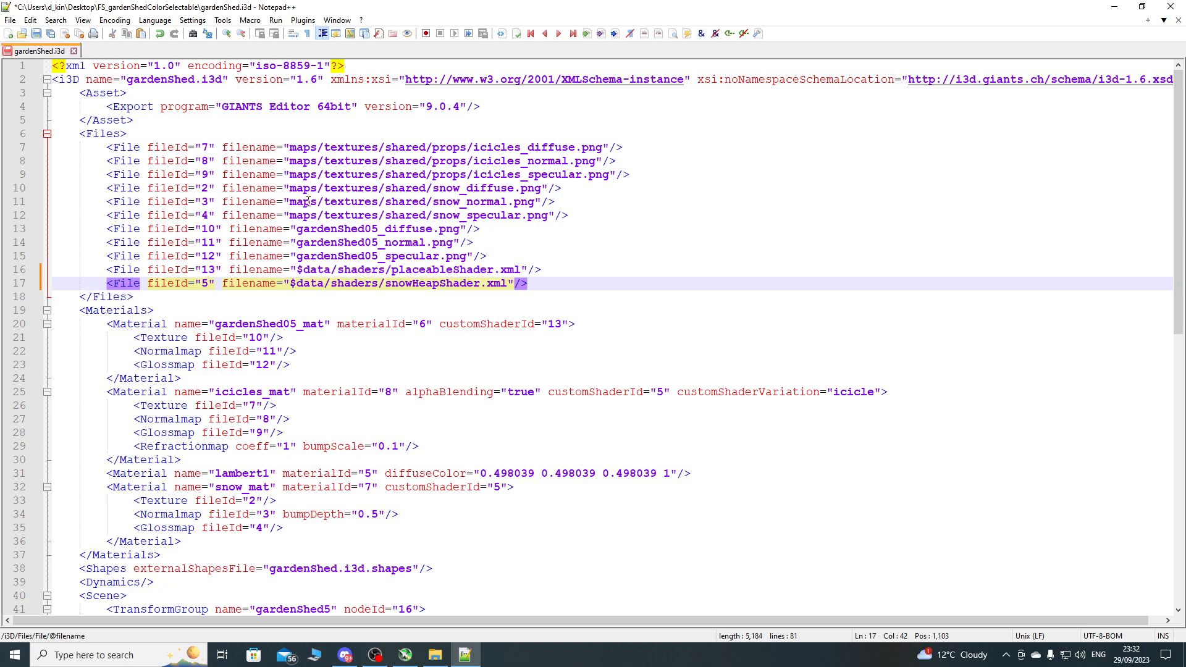
Prefix the three icicles and three snow texture paths in the Files section with $data/.
click(289, 147)
key(ctrl+v)
click(288, 160)
key(ctrl+v)
click(290, 173)
key(ctrl+v)
click(289, 188)
key(ctrl+v)
click(288, 201)
key(ctrl+v)
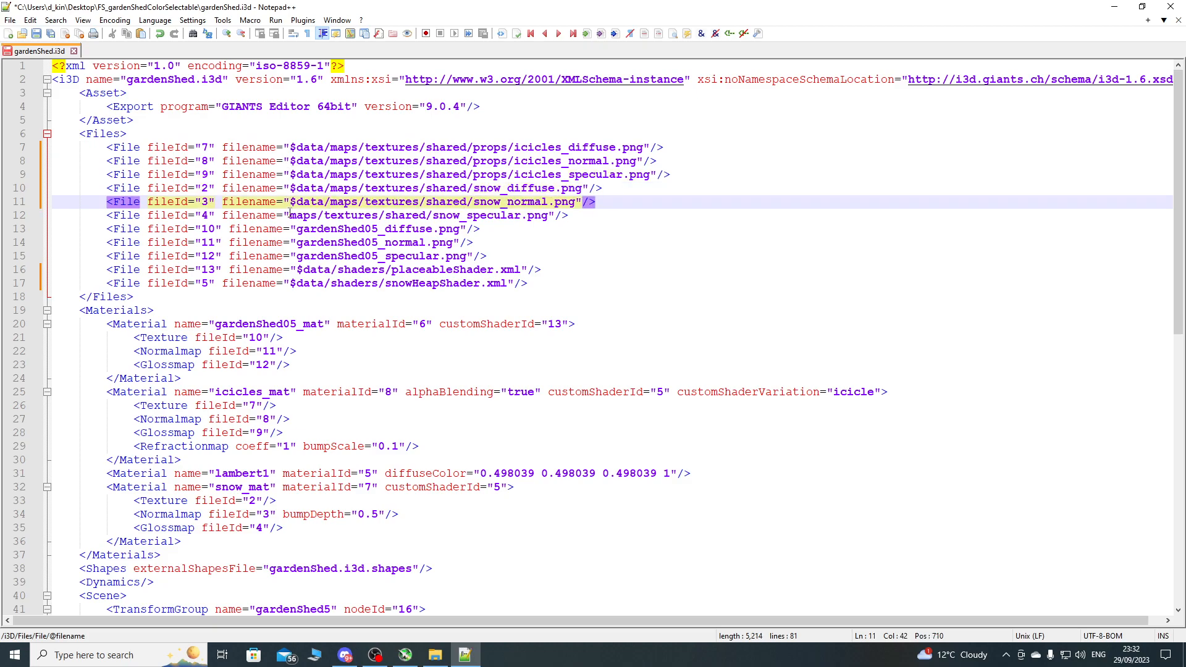
click(289, 216)
key(ctrl+v)
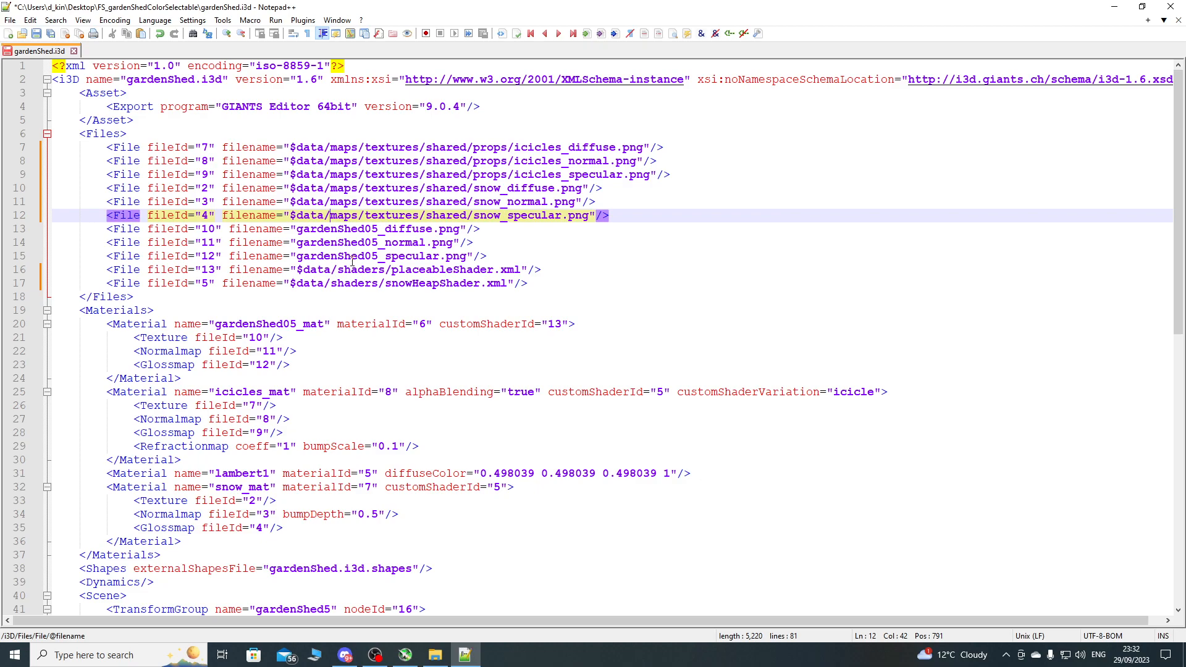
Check the base game's textures on drive D: under Farming Simulator 2022 > data > maps > textures > shared, and close the folder window.
click(314, 655)
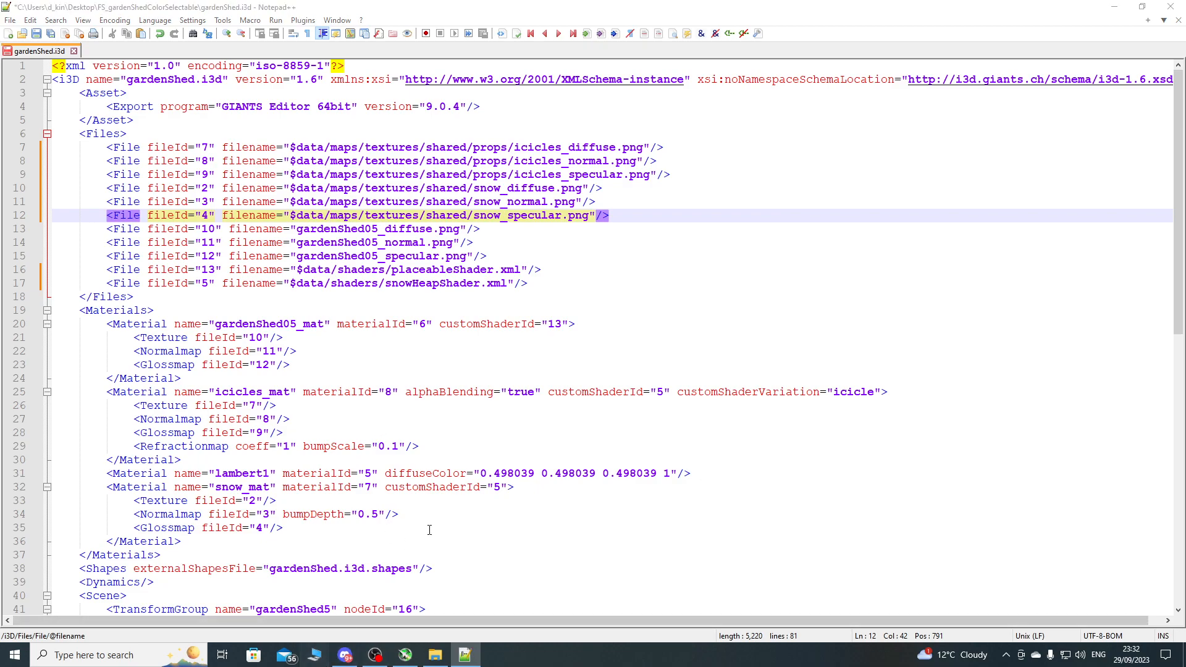
double_click(655, 486)
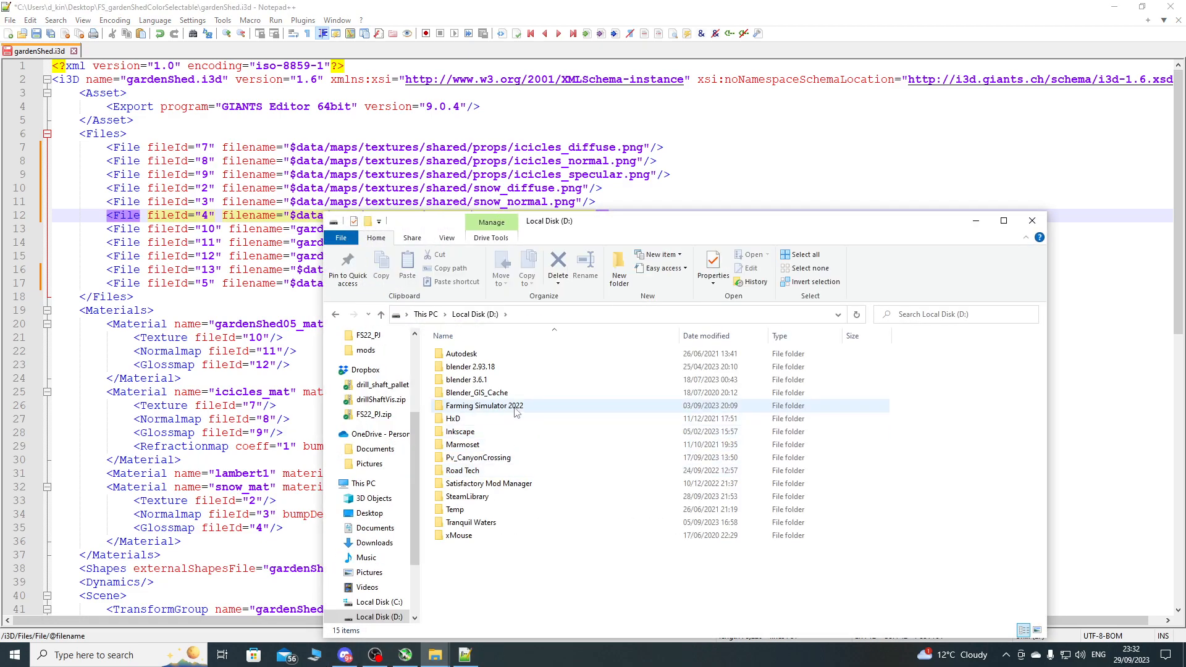
double_click(476, 411)
double_click(483, 358)
click(484, 424)
double_click(484, 424)
double_click(485, 399)
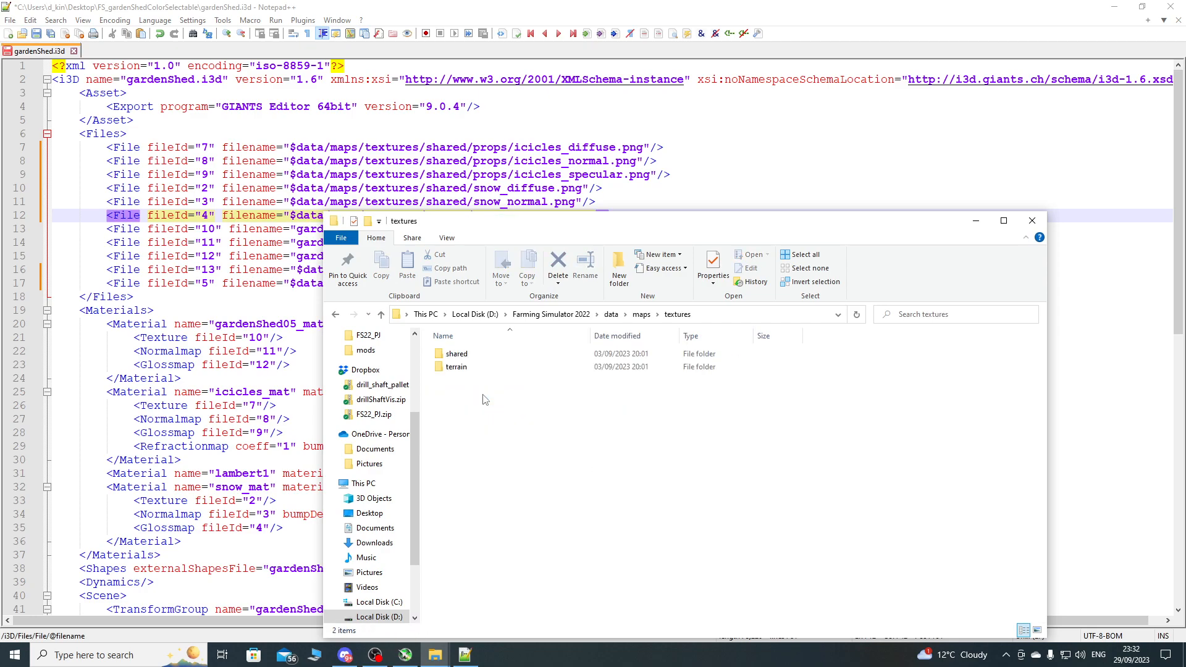
double_click(462, 354)
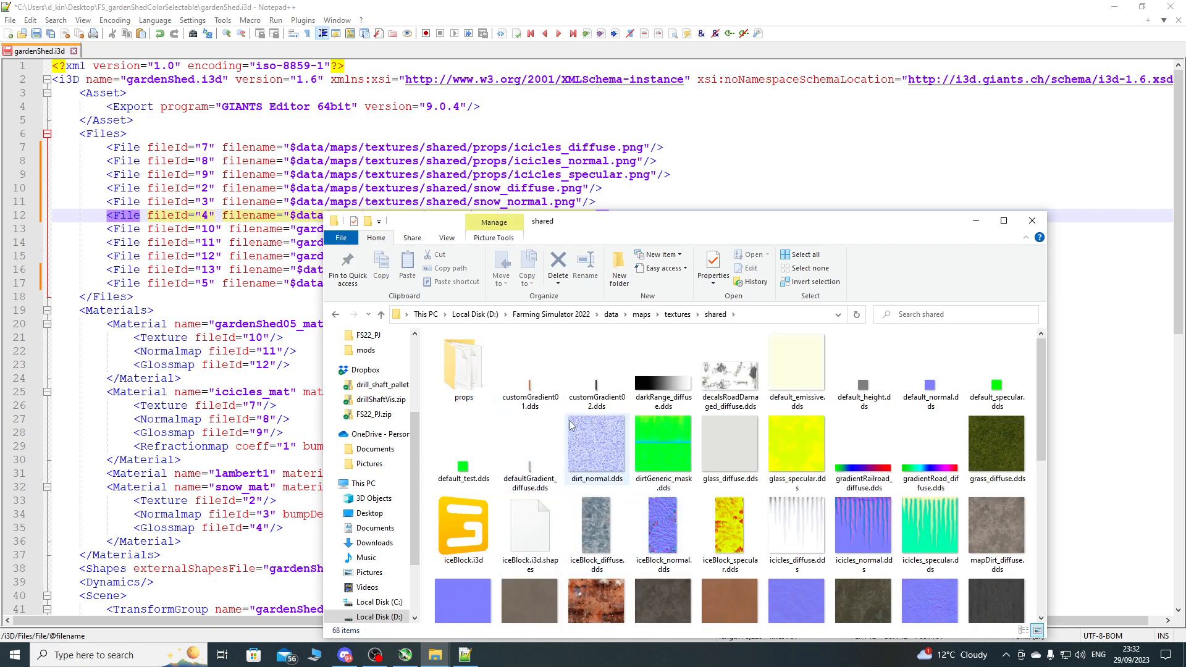
click(1032, 221)
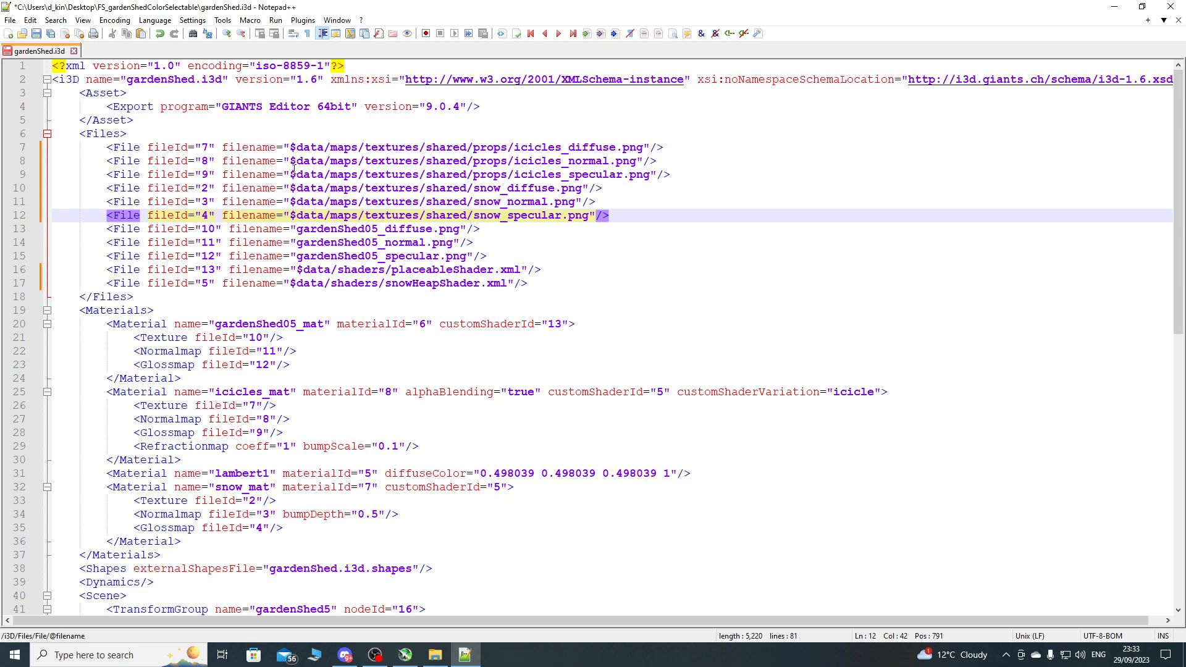
Save the edited gardenShed.i3d and close Notepad++.
click(36, 34)
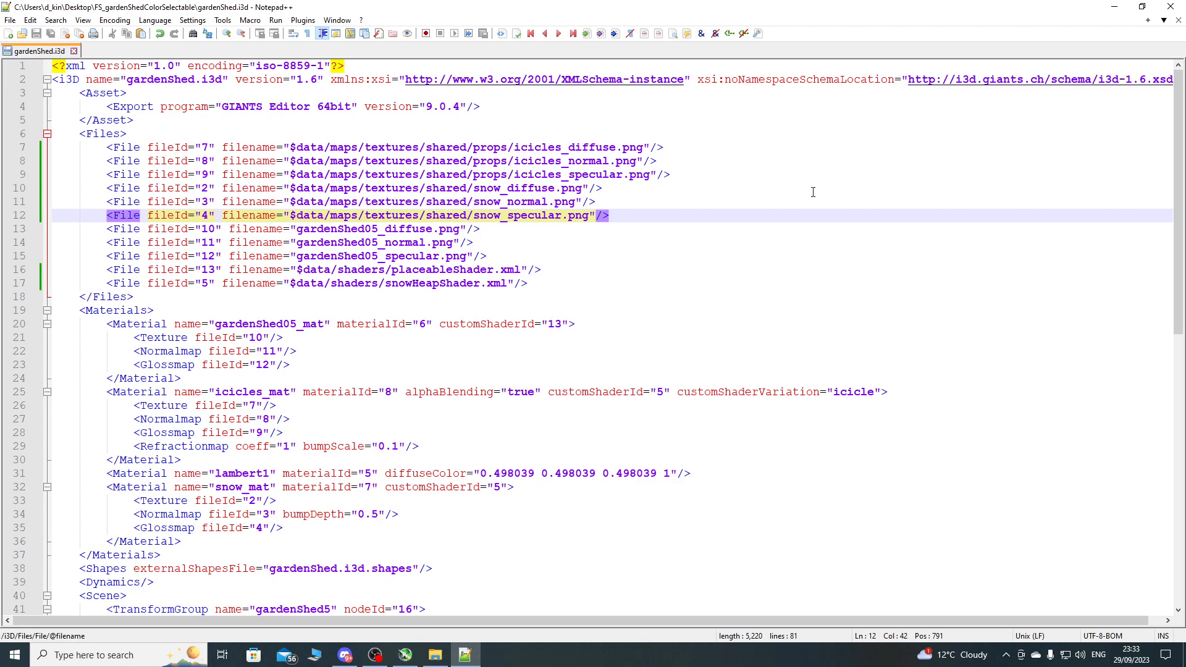
click(1178, 20)
click(1170, 6)
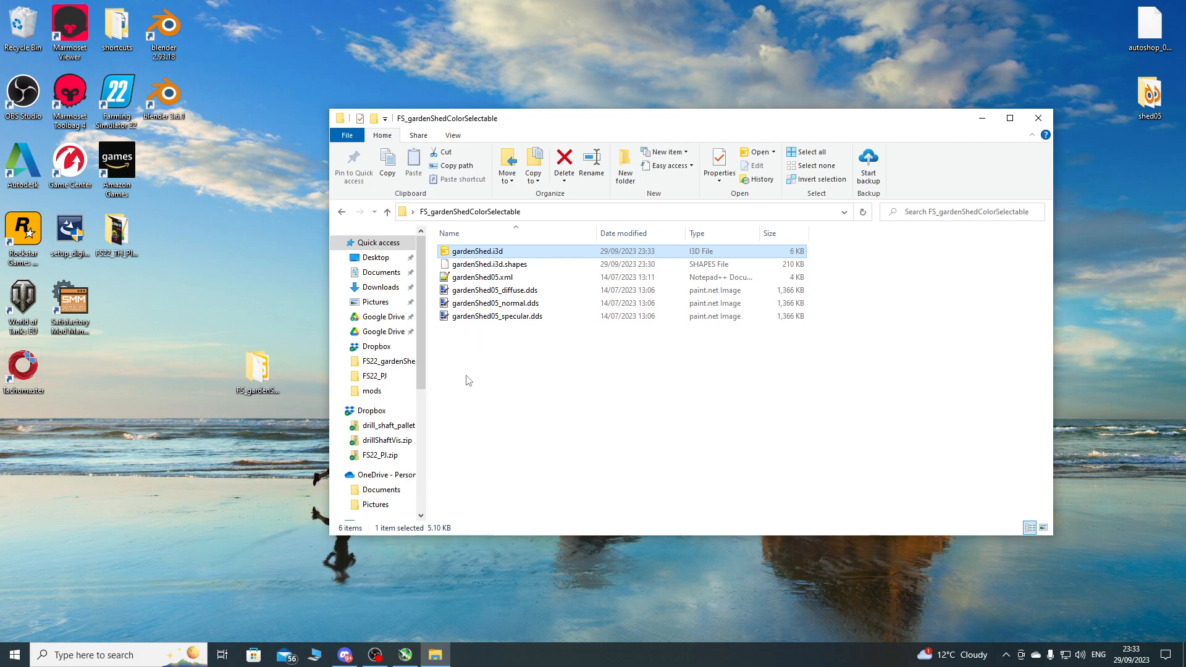
Open gardenShed.i3d in GIANTS Editor and check the console log for loading errors.
double_click(469, 255)
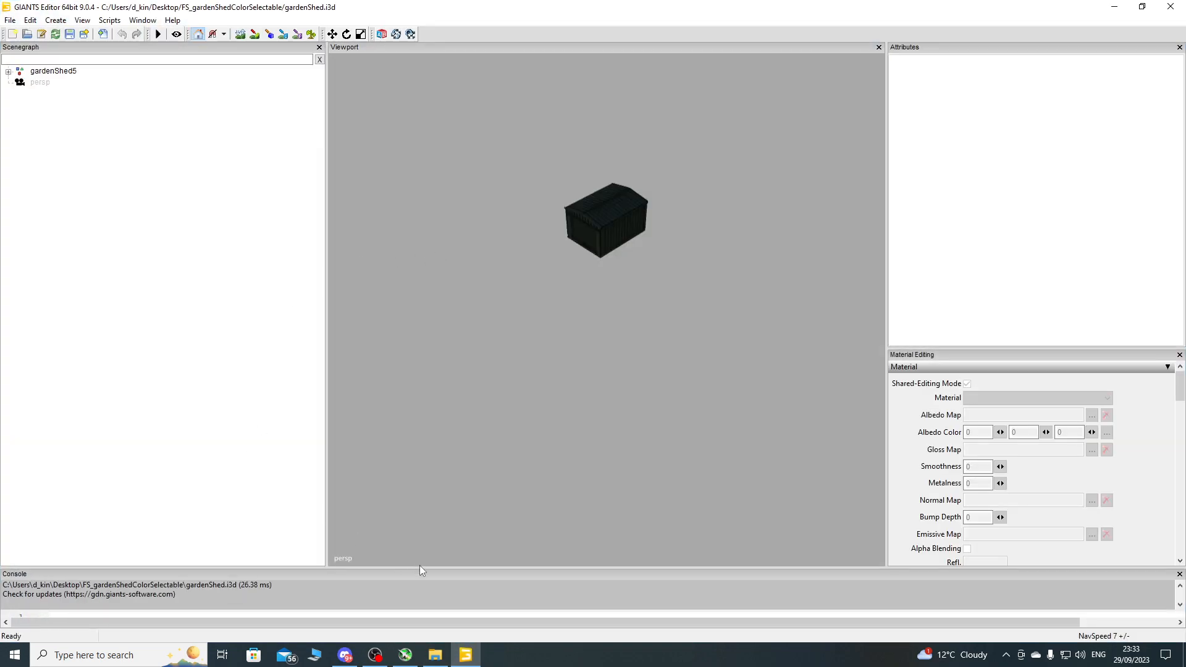
drag(422, 567, 422, 465)
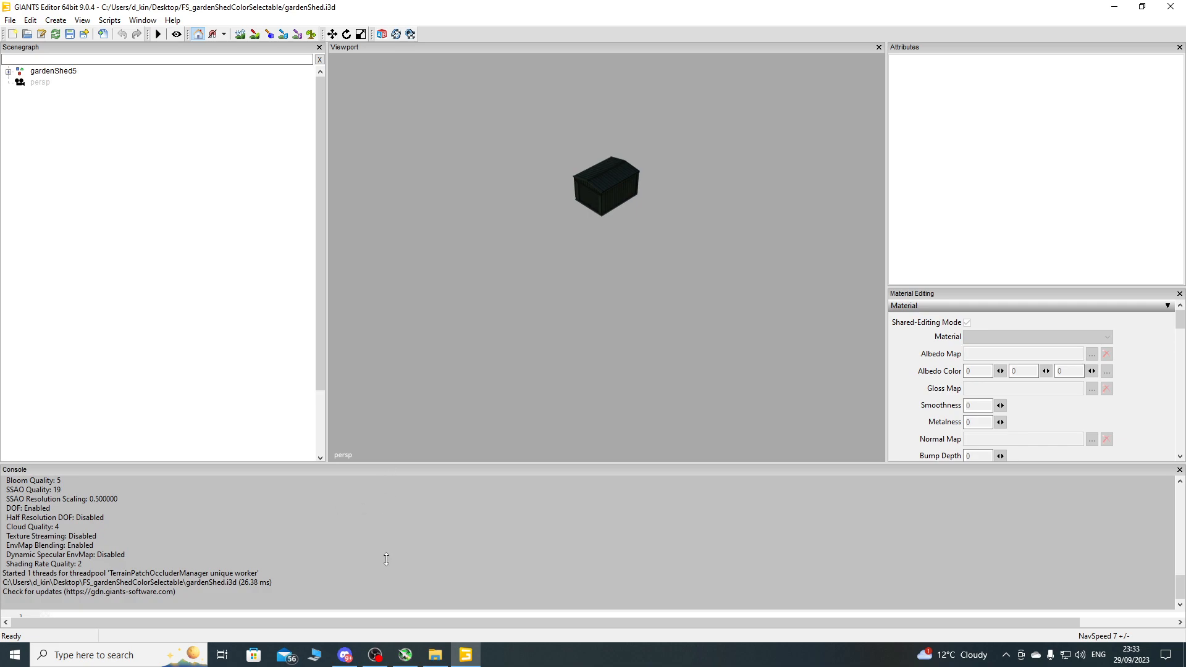
drag(386, 559, 387, 562)
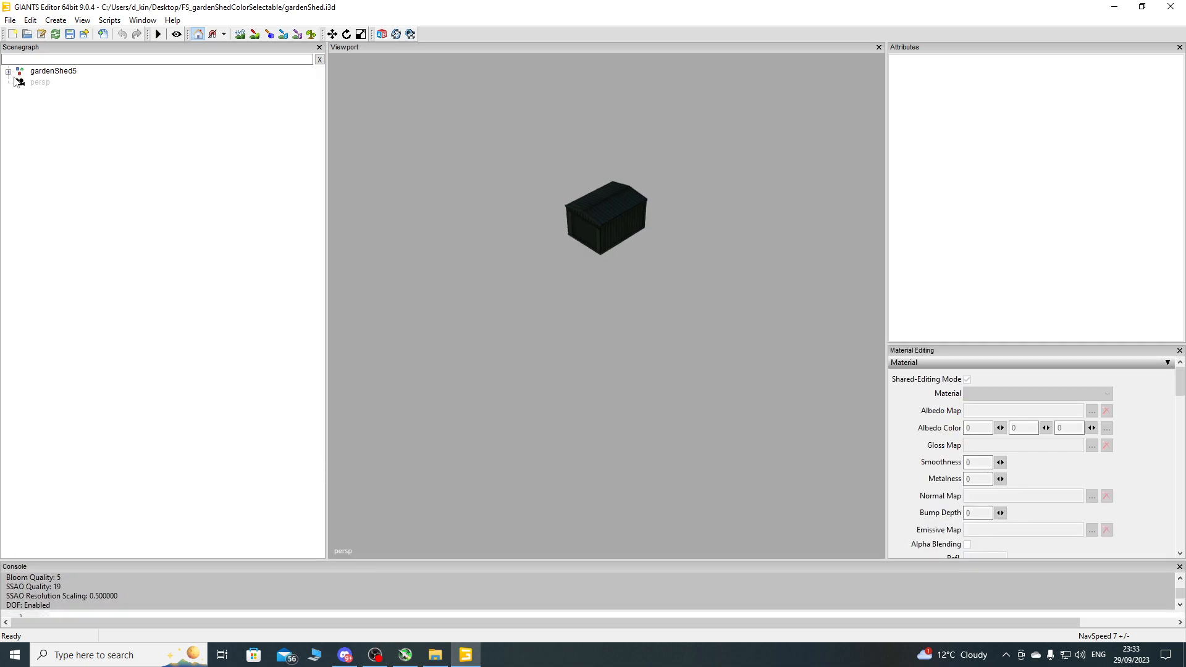
Frame gardenShed05Vis from the visuals group of gardenShed5 and examine the shed model from several angles.
click(8, 71)
click(20, 138)
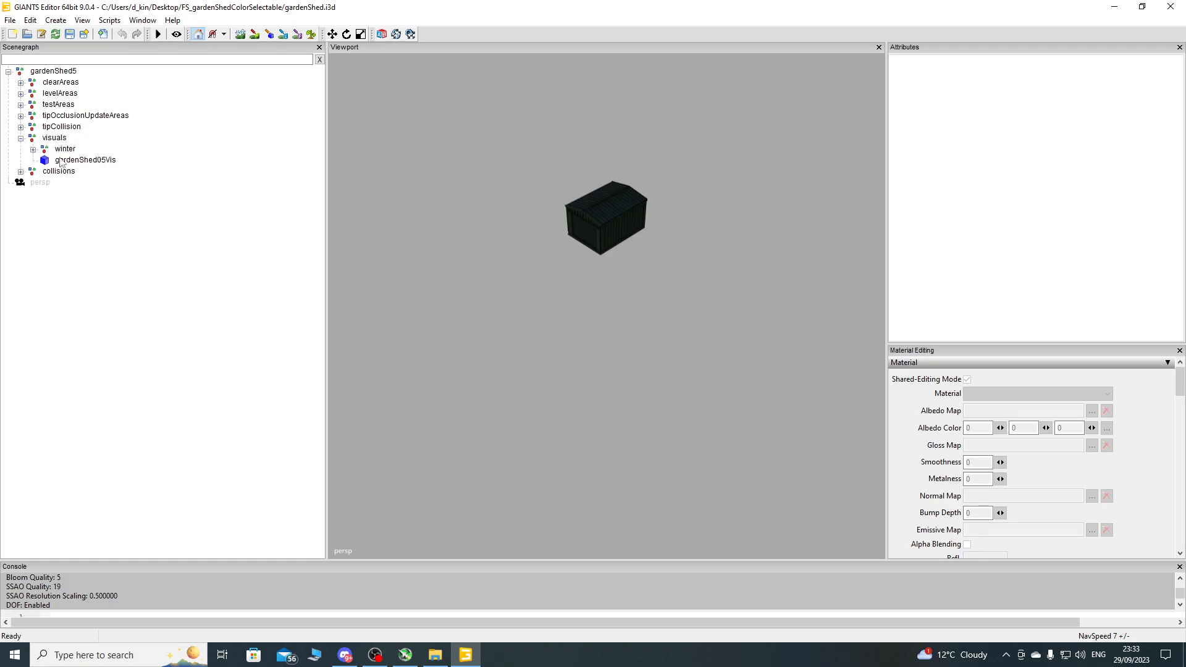
click(59, 160)
key(f)
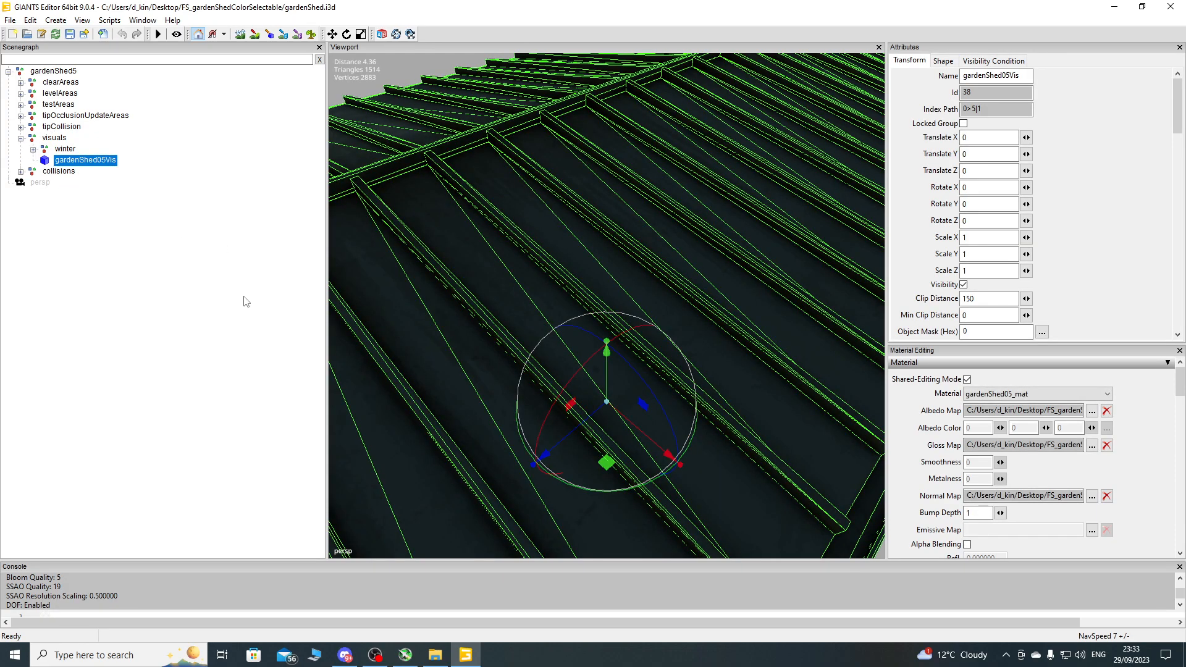
click(243, 297)
scroll(540, 306, down, 6)
alt+drag(535, 338, 472, 409)
scroll(475, 396, up, 5)
alt+drag(487, 331, 529, 328)
scroll(517, 310, down, 5)
scroll(569, 267, up, 3)
scroll(534, 332, down, 4)
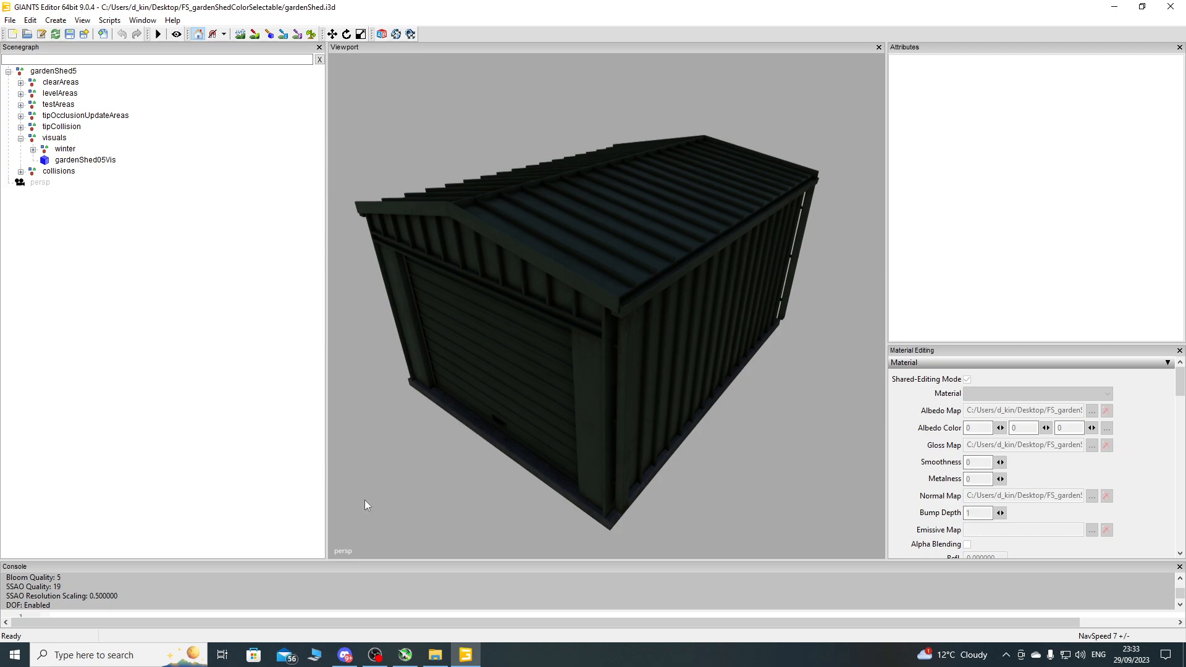
Read the colour and colorScale node definitions in example.xml from the sdk folder of FS22_TH_PlaceableColors, and close the file and folder.
click(1115, 7)
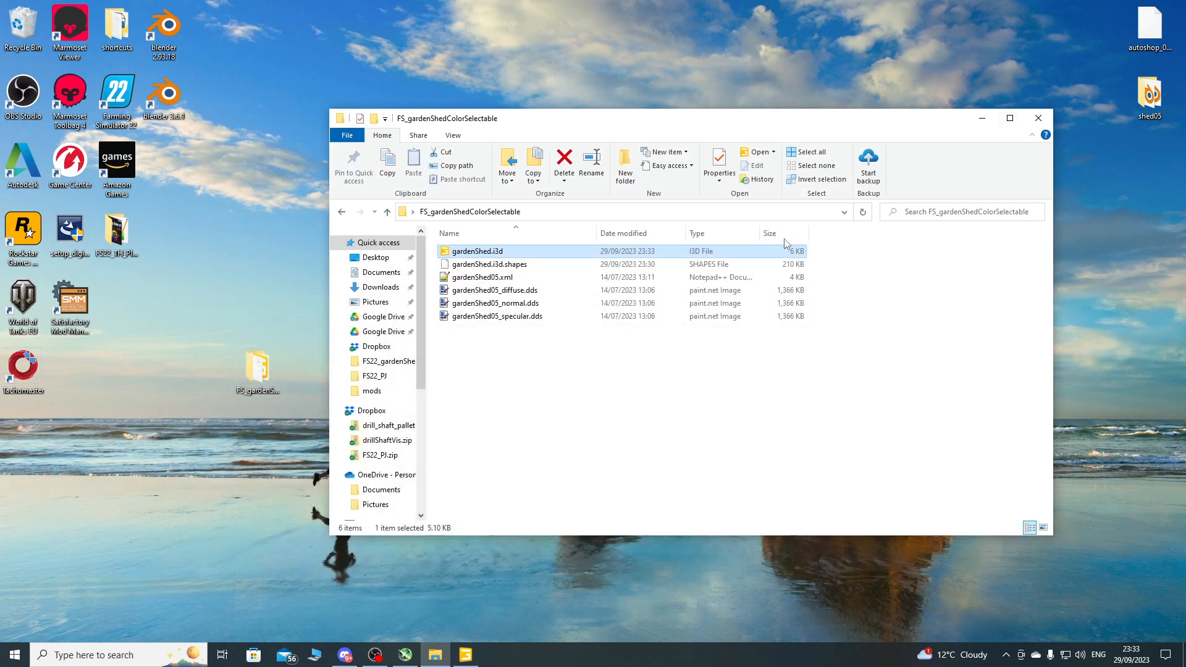
click(983, 118)
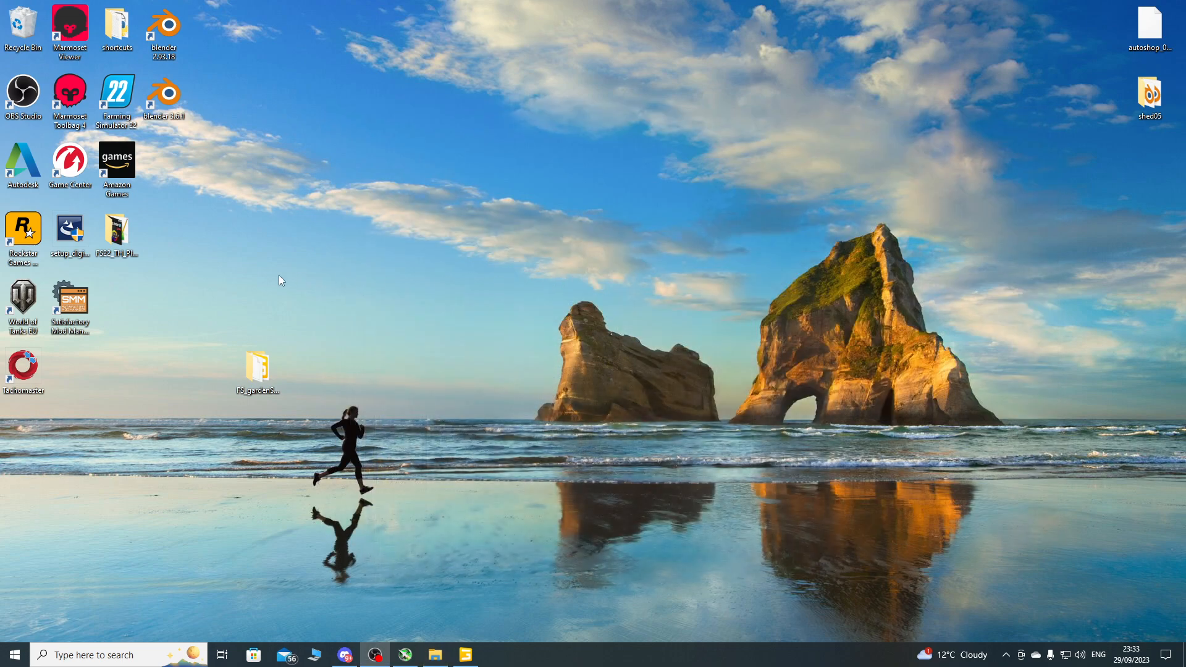
double_click(121, 235)
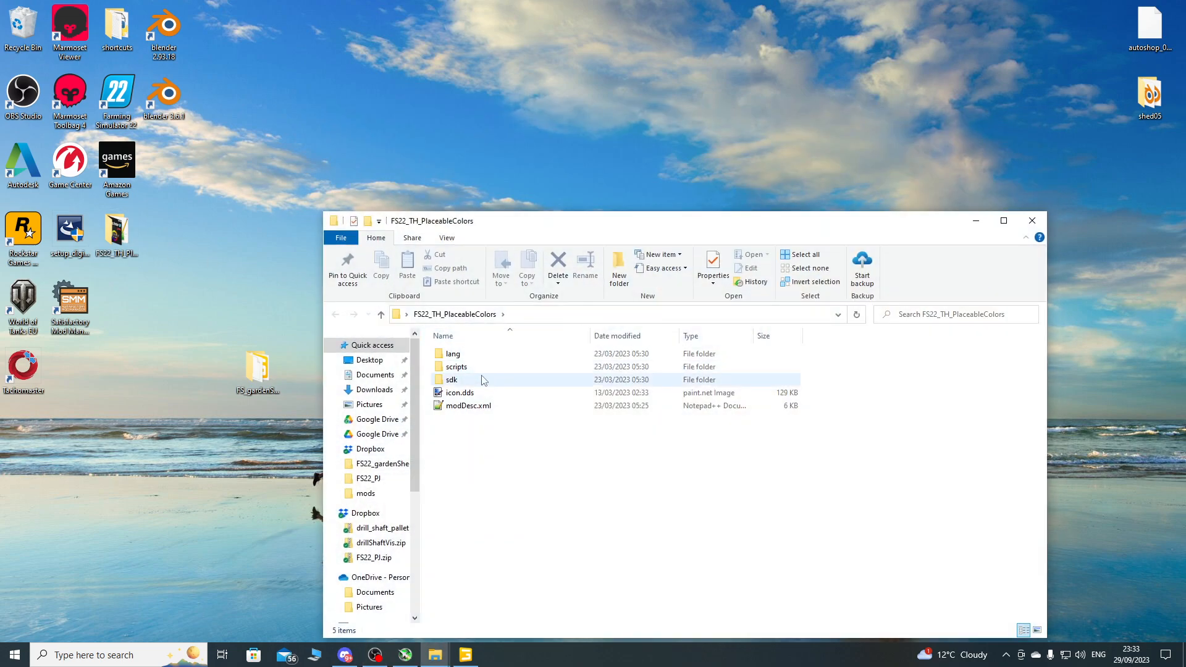
double_click(484, 386)
double_click(476, 353)
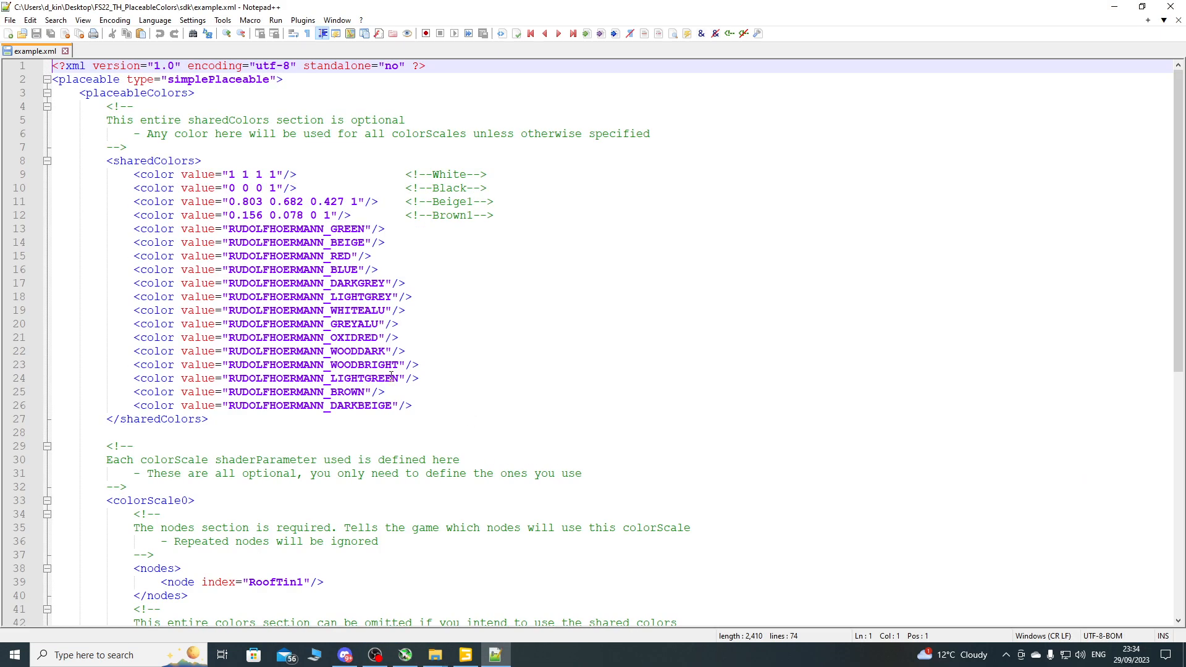
scroll(289, 373, down, 3)
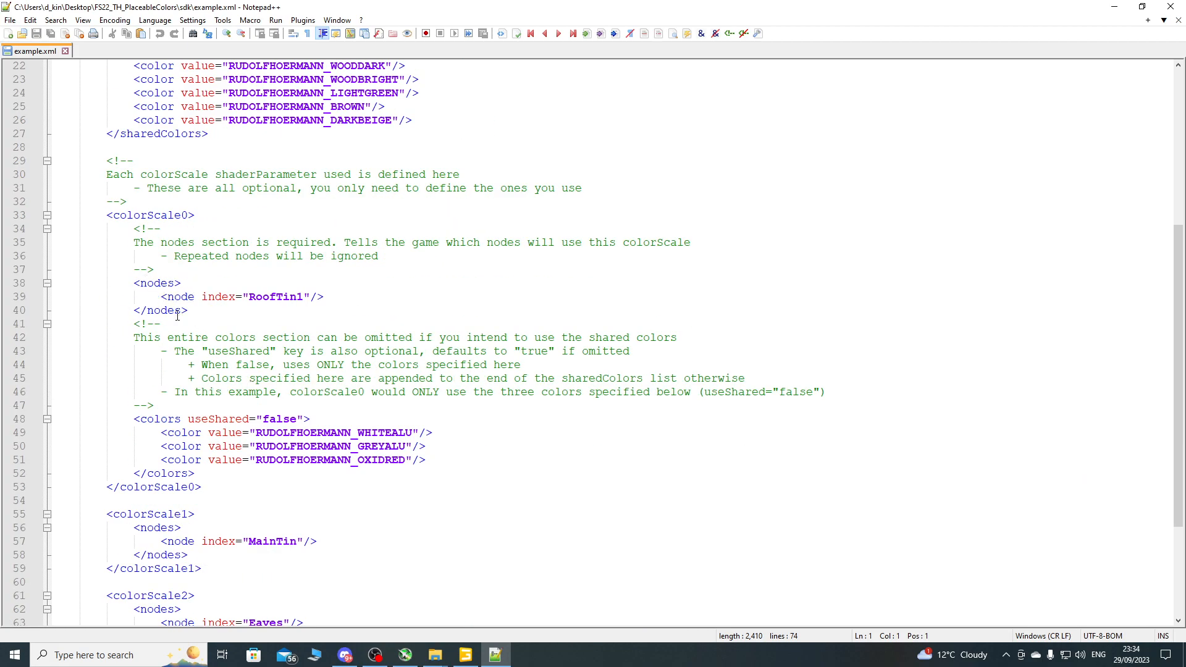
scroll(203, 463, down, 3)
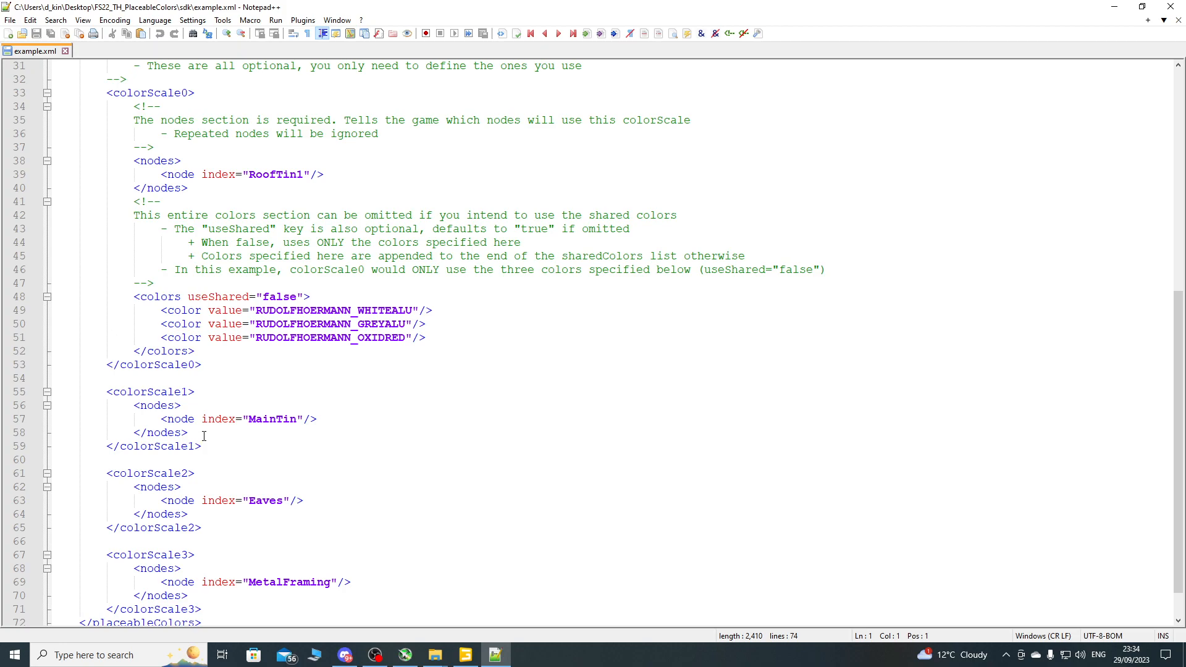
click(1178, 20)
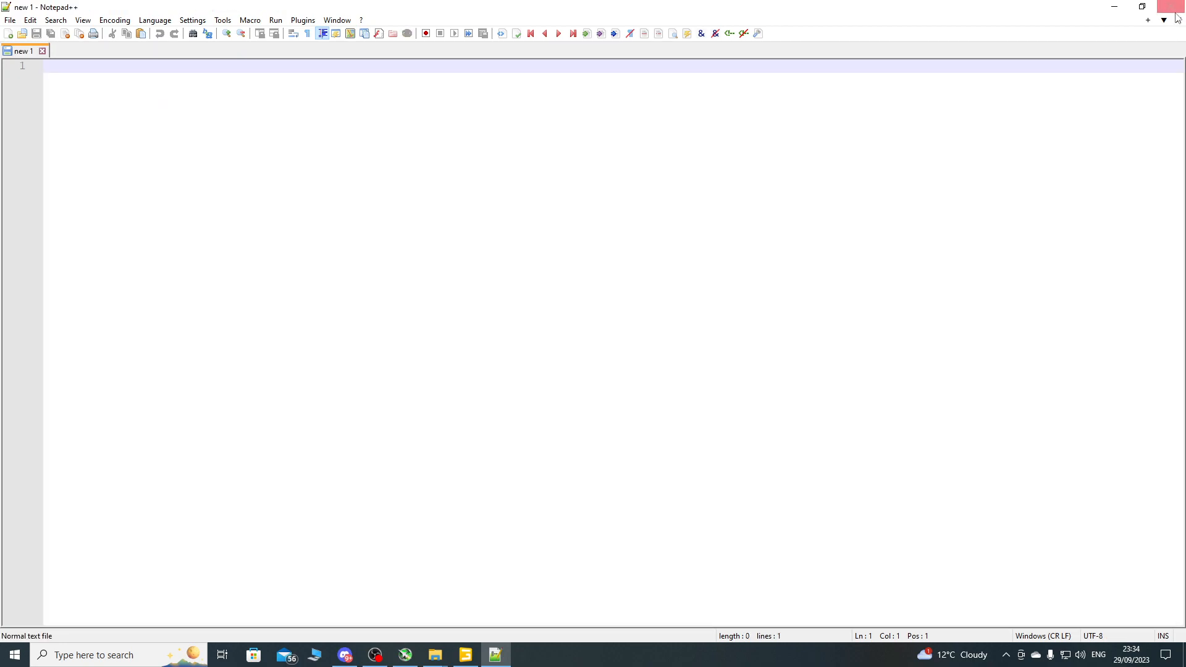
click(1171, 6)
click(1033, 220)
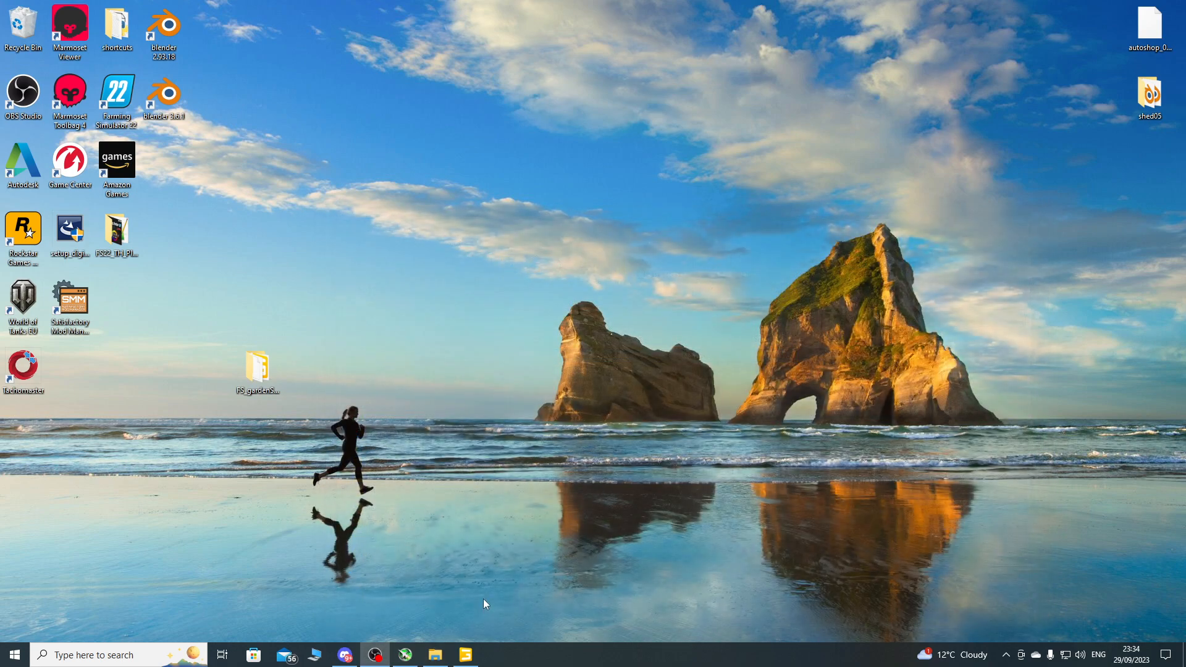
Switch to GIANTS Editor and start exporting gardenShed05Vis with its files.
click(467, 658)
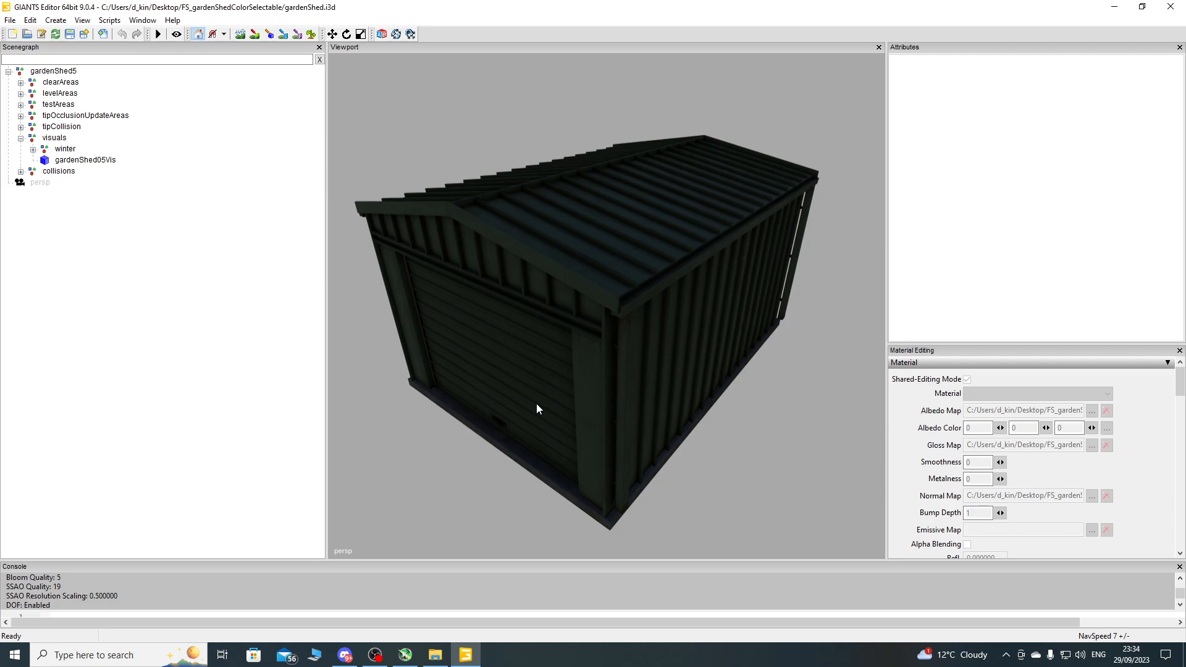
click(93, 161)
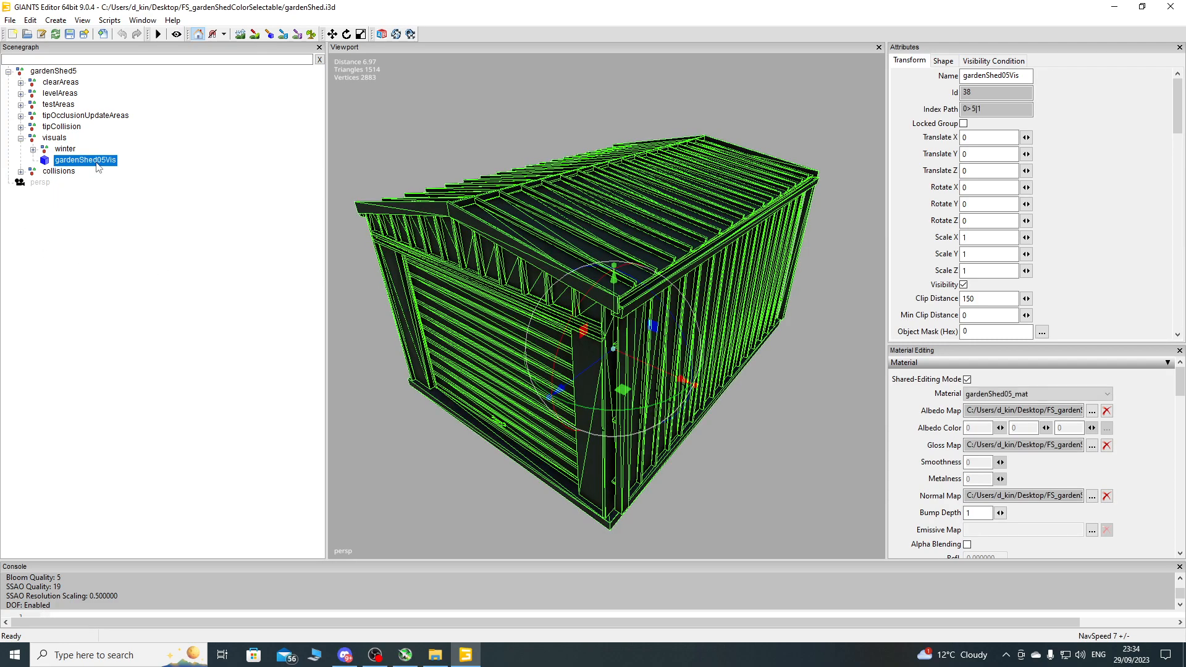
double_click(999, 75)
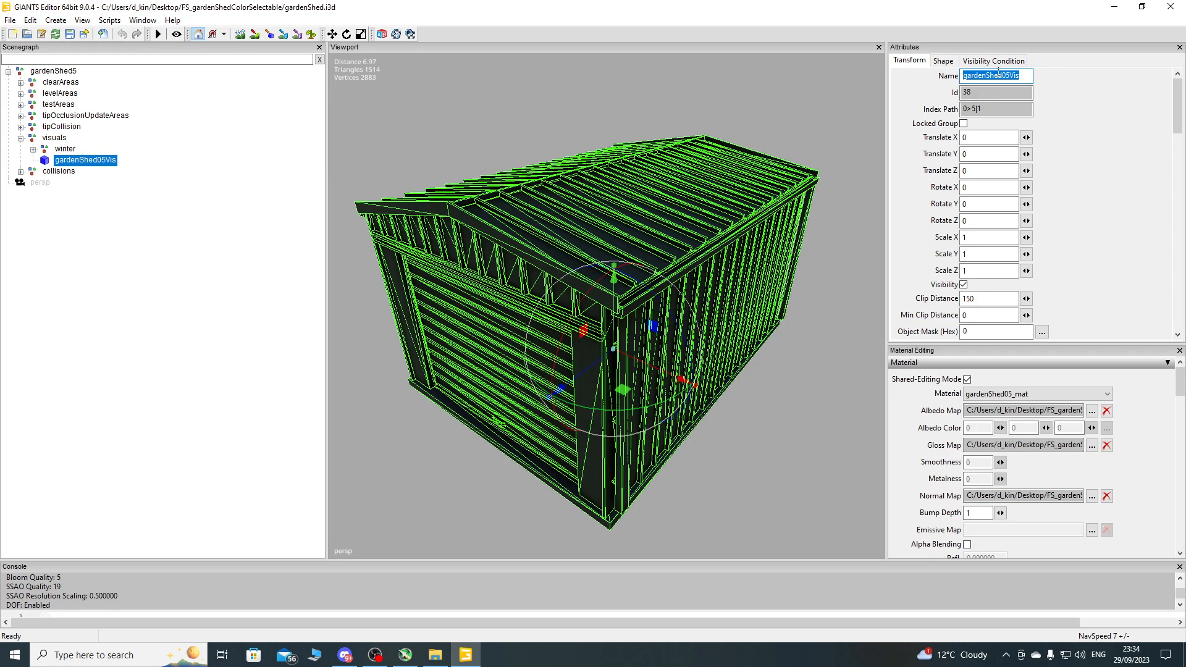
click(11, 21)
click(50, 192)
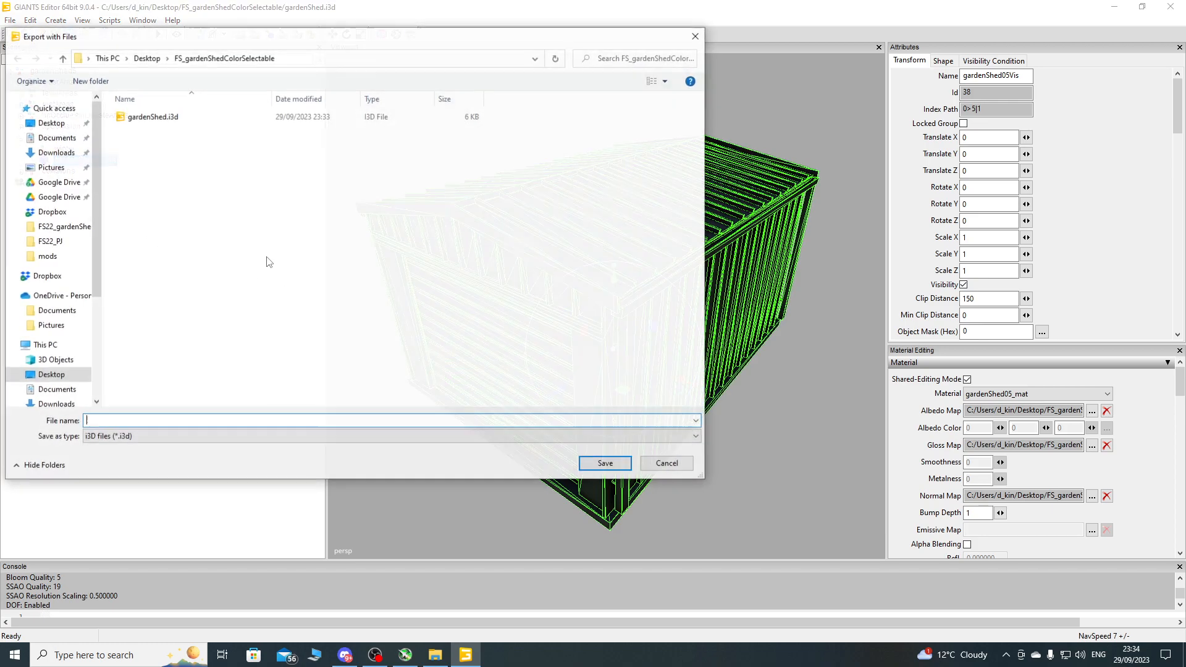
Create a folder named shed on the Desktop and open it as the export destination.
click(68, 376)
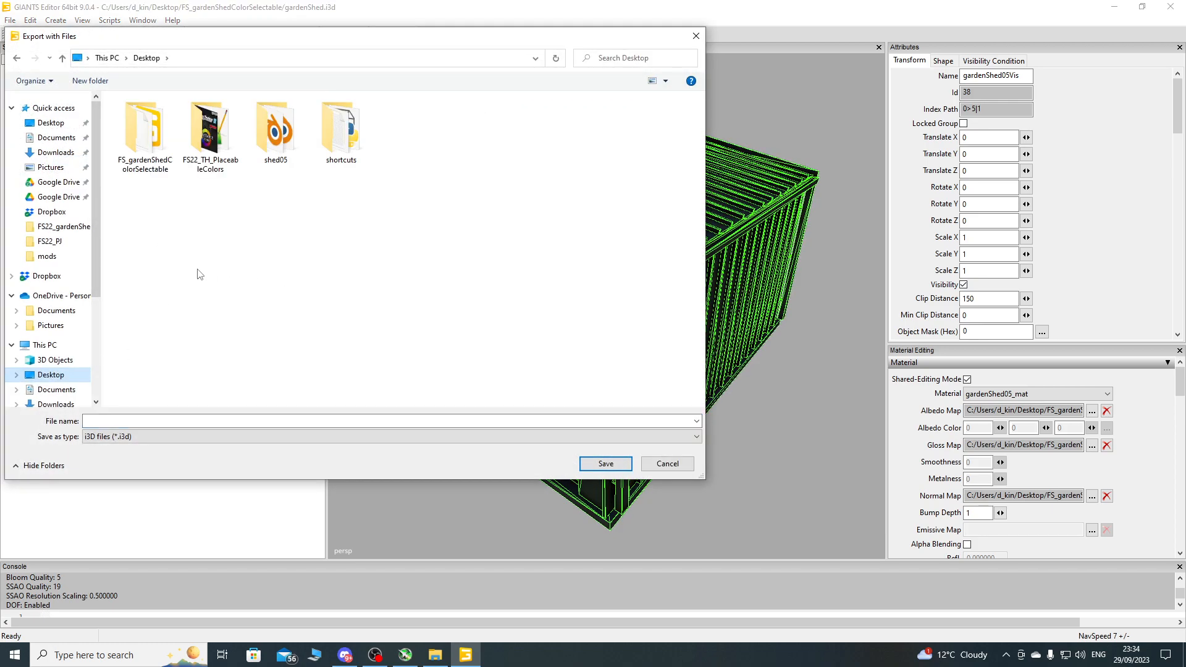
click(90, 80)
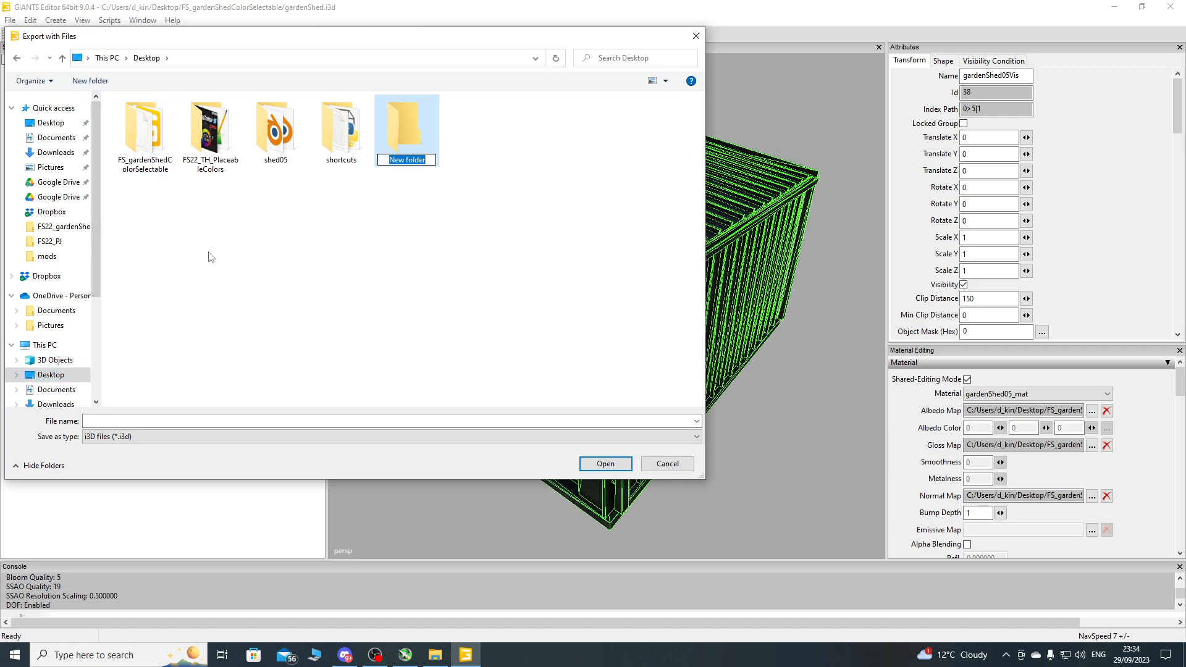
text(shed)
key(Return)
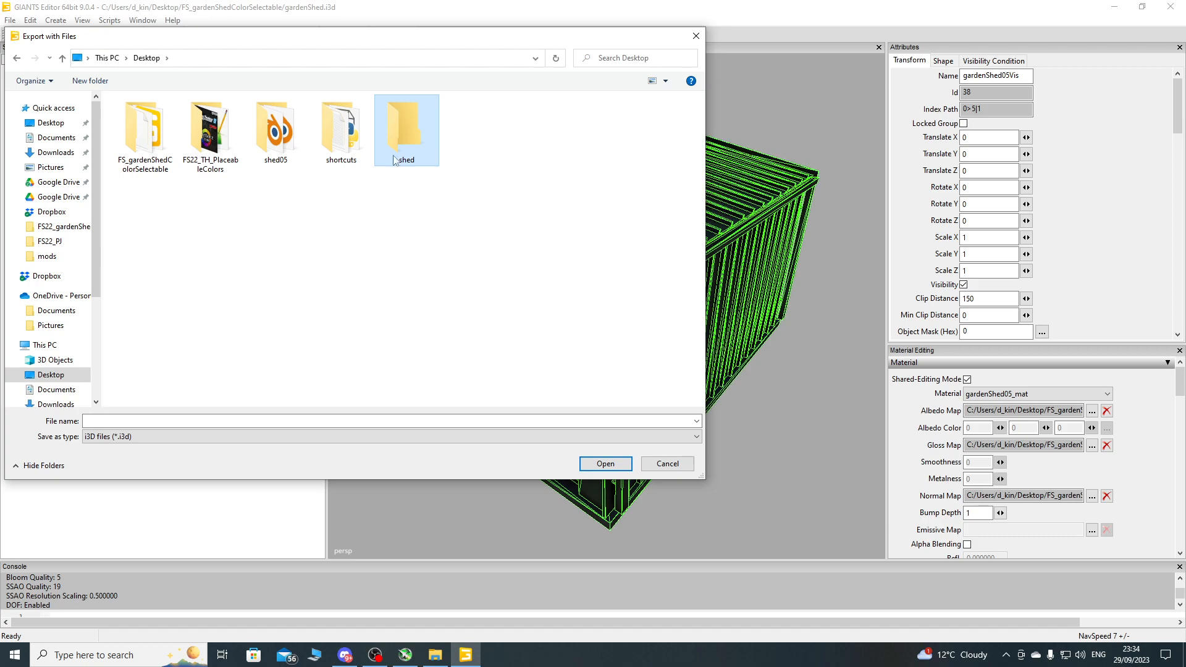
double_click(398, 152)
Export the selected shed in Wavefront OBJ format as shed.obj.
click(259, 421)
text(shed)
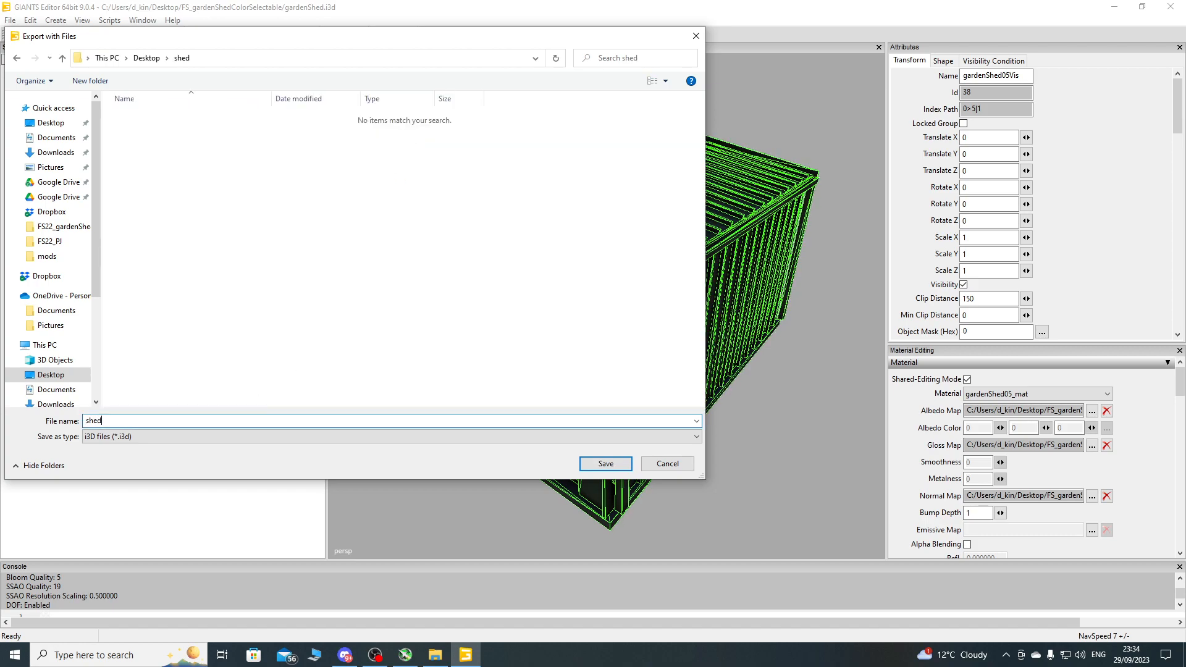
click(212, 438)
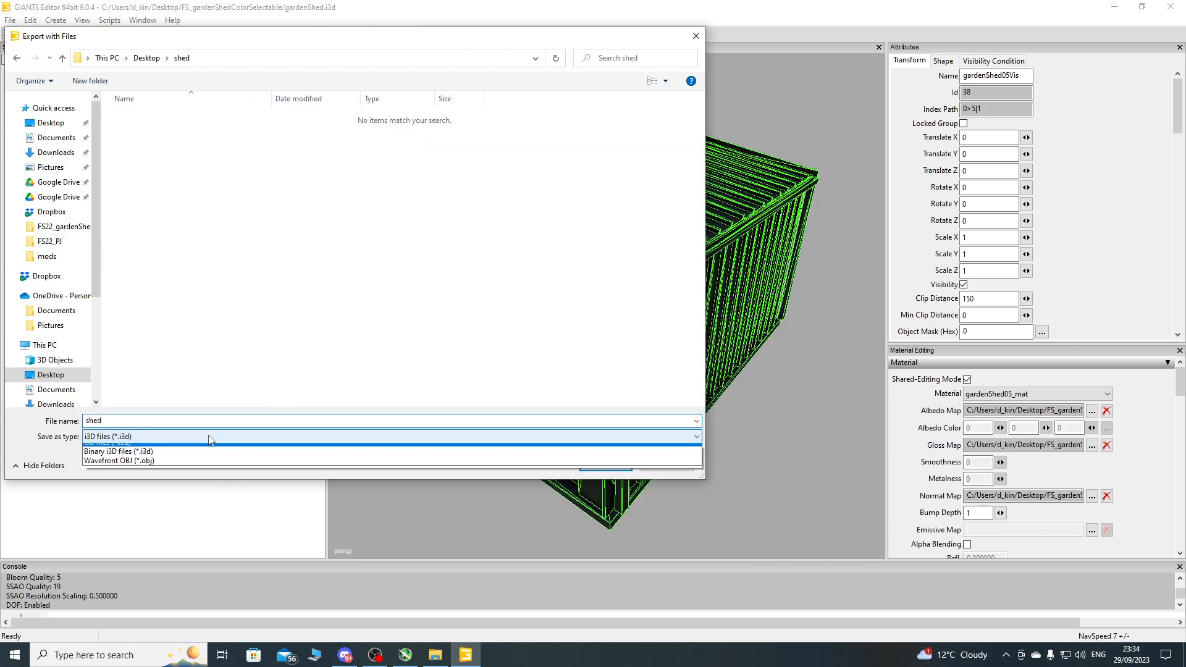
click(173, 471)
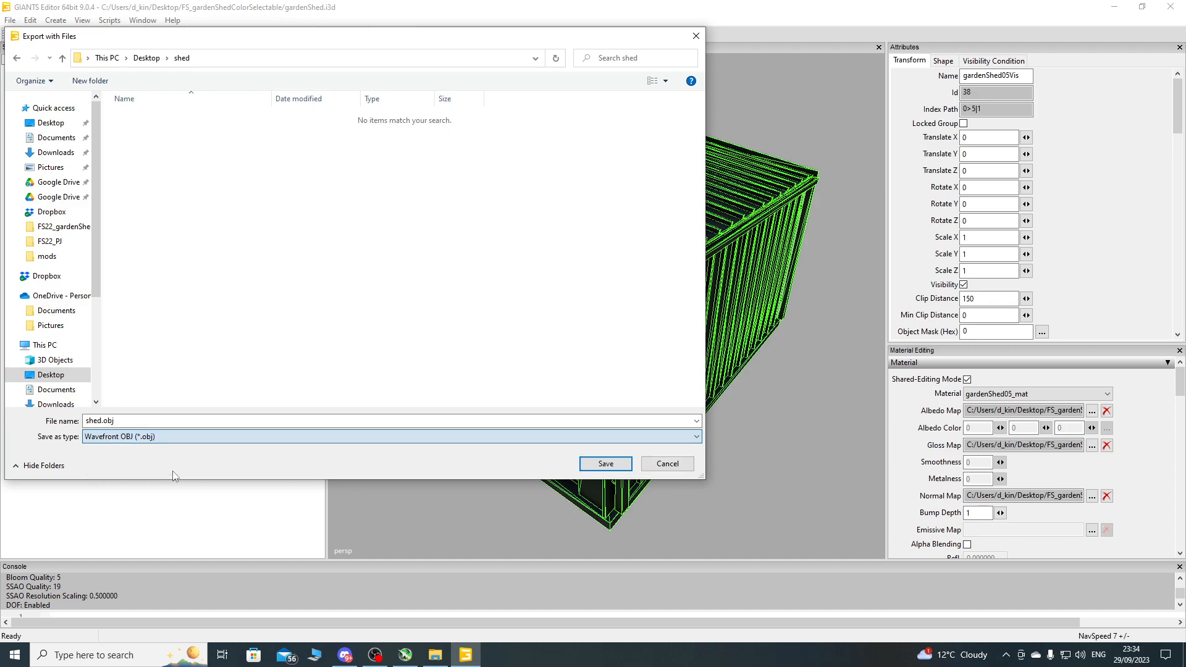
click(589, 466)
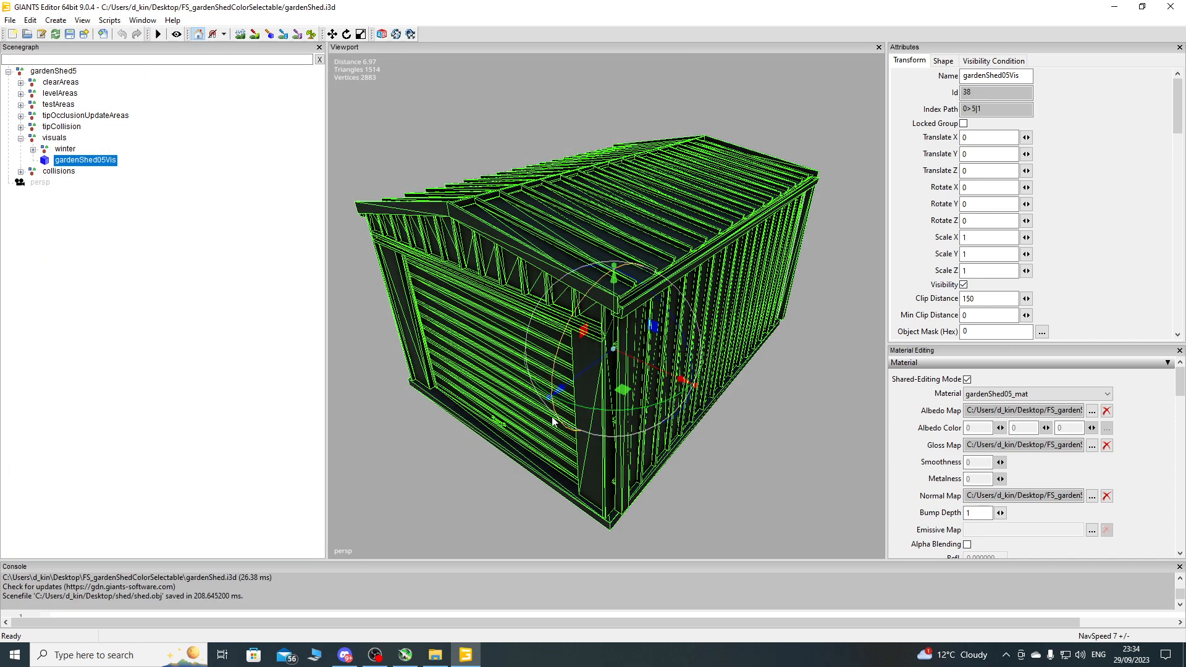
Close GIANTS Editor without saving gardenShed.i3d and close the FS_gardenShedColorSelectable folder.
click(1172, 6)
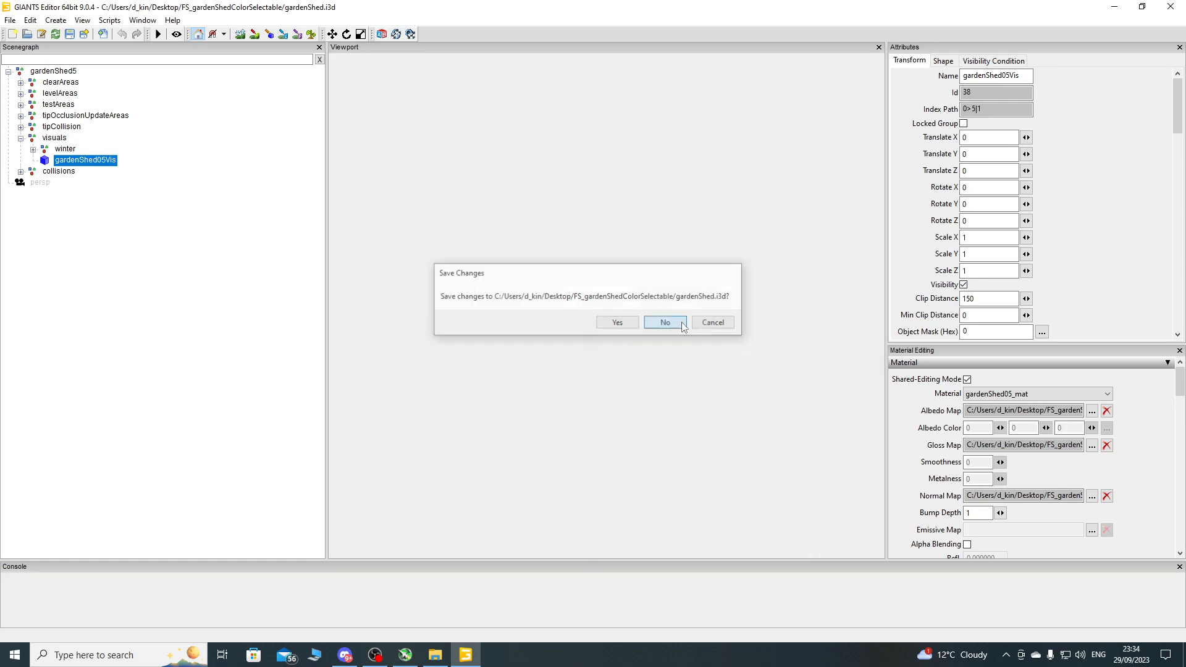
click(665, 322)
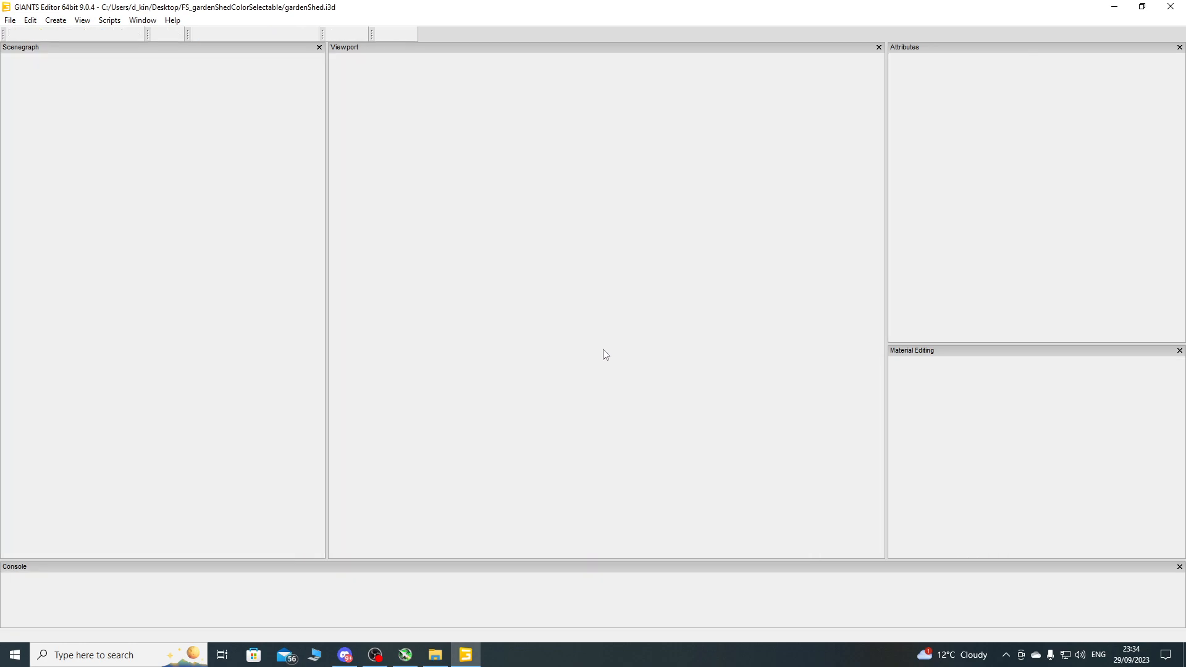
click(435, 653)
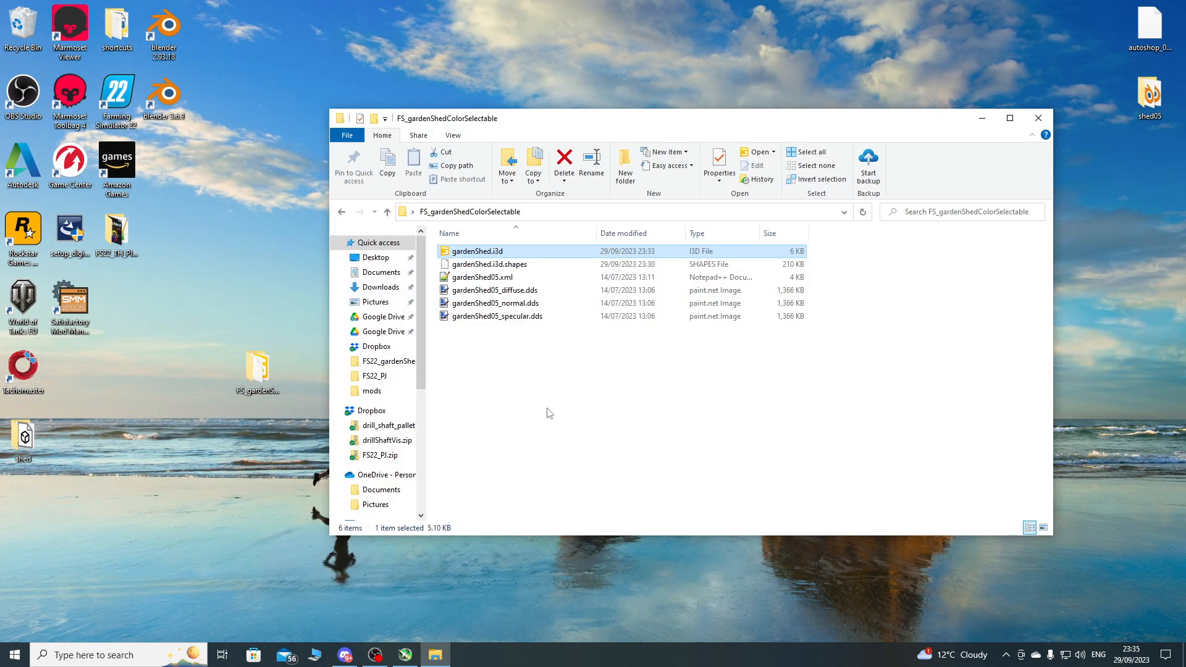
click(1032, 124)
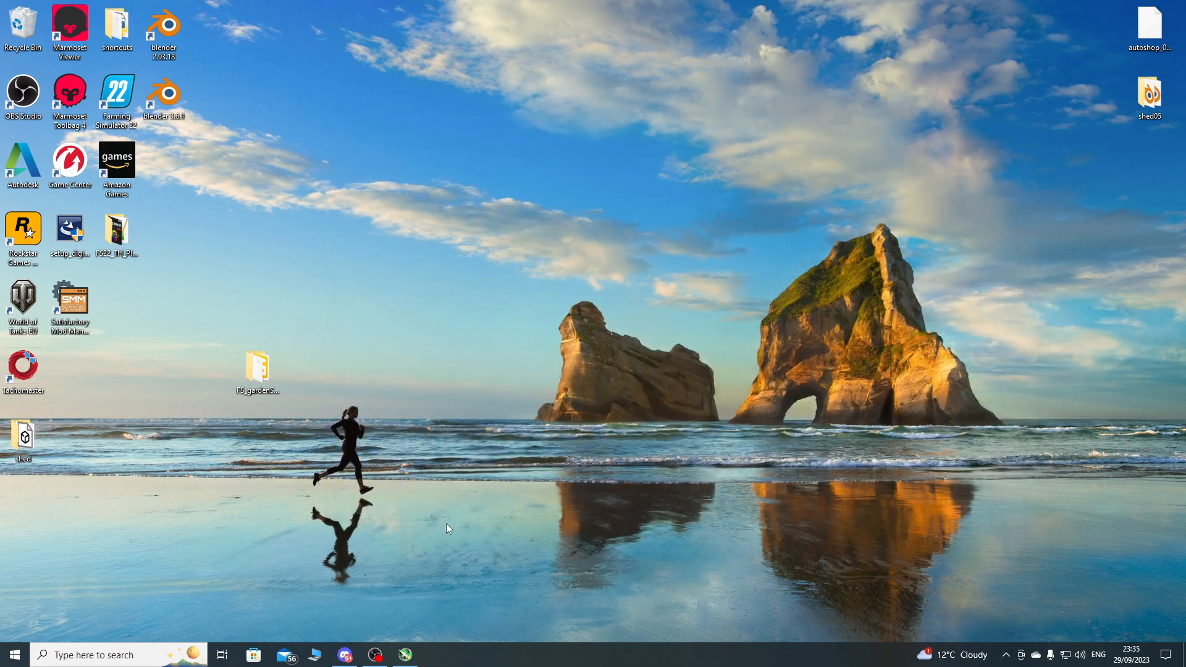
Launch Blender 3.6.1 and show the GIANTS I3D Exporter settings in a widened sidebar.
double_click(165, 96)
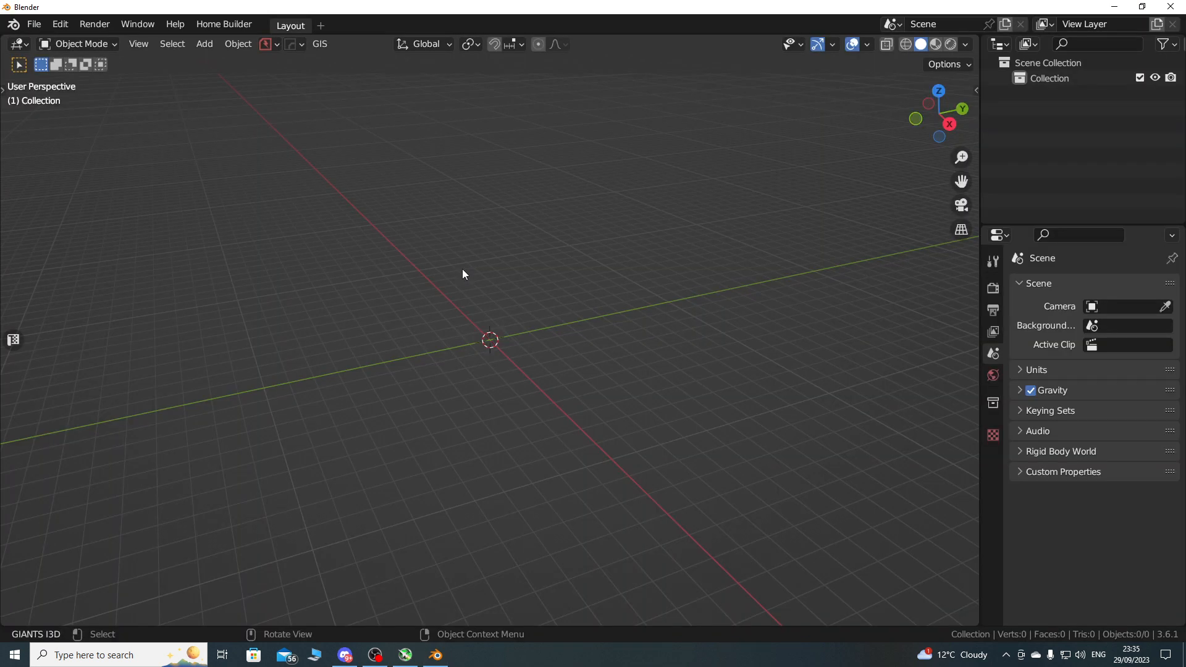
key(n)
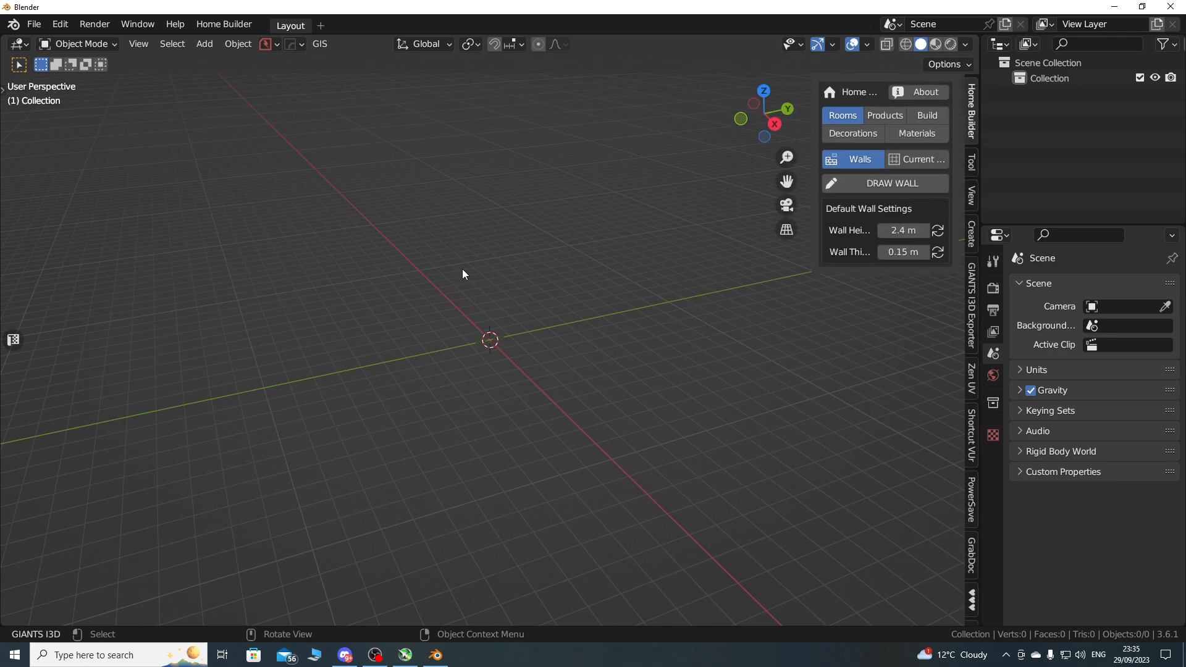
click(969, 306)
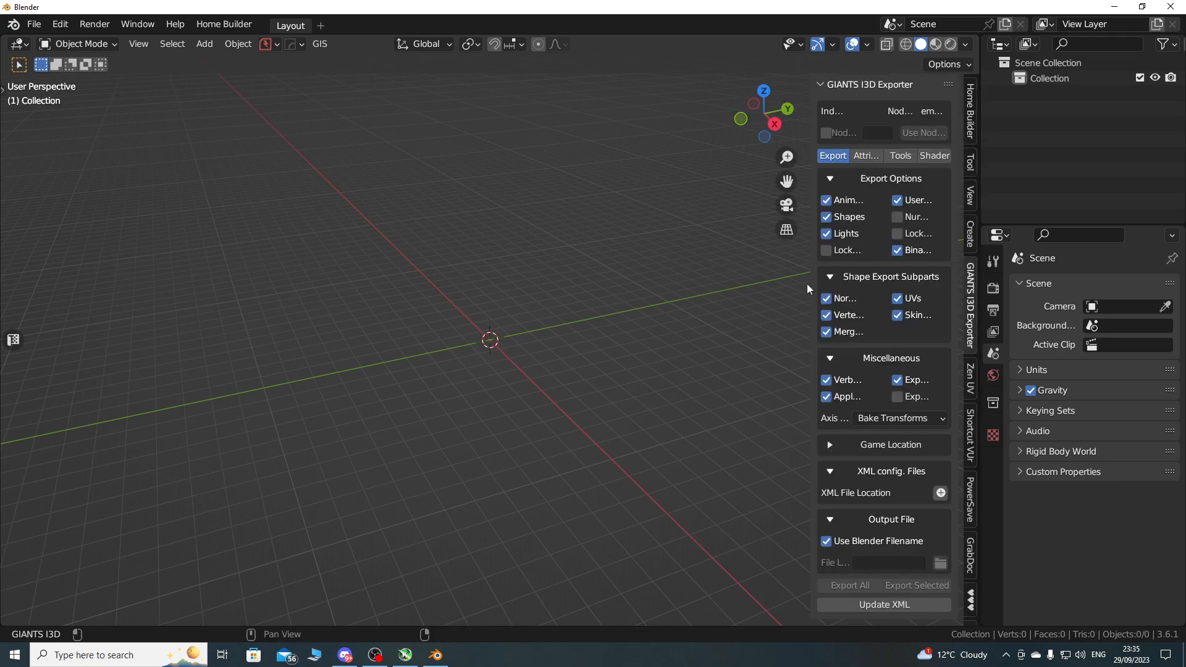
drag(807, 283, 687, 284)
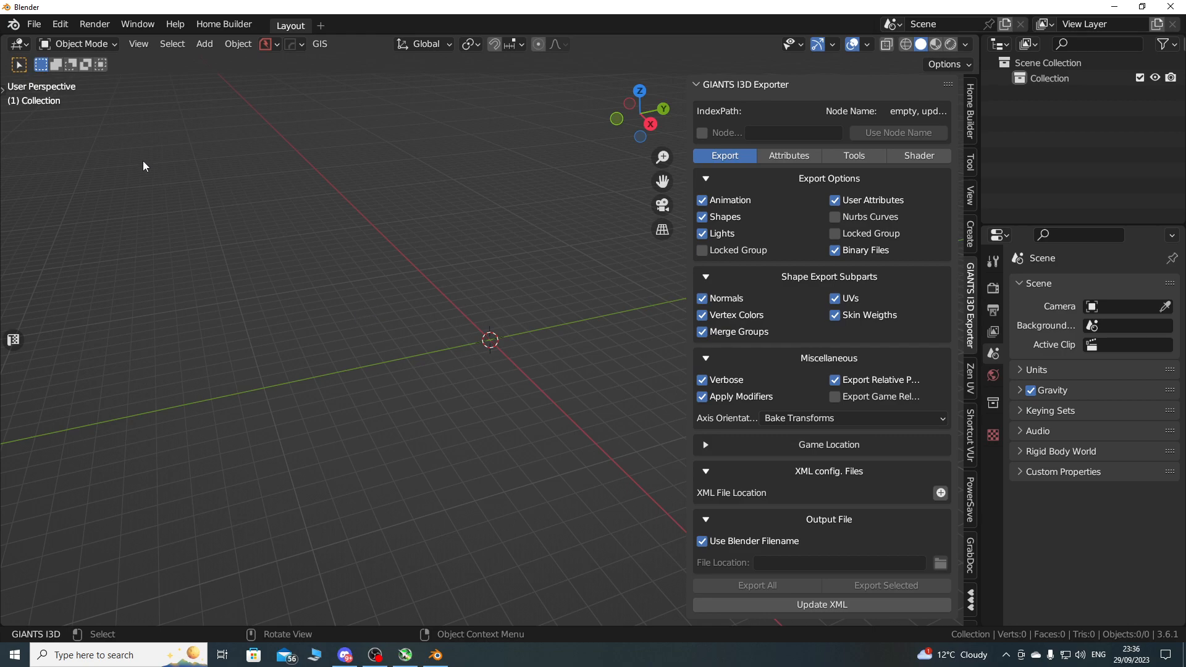
Open the add-on preferences, browse the Desktop for an add-on to install, and cancel the installation.
click(34, 25)
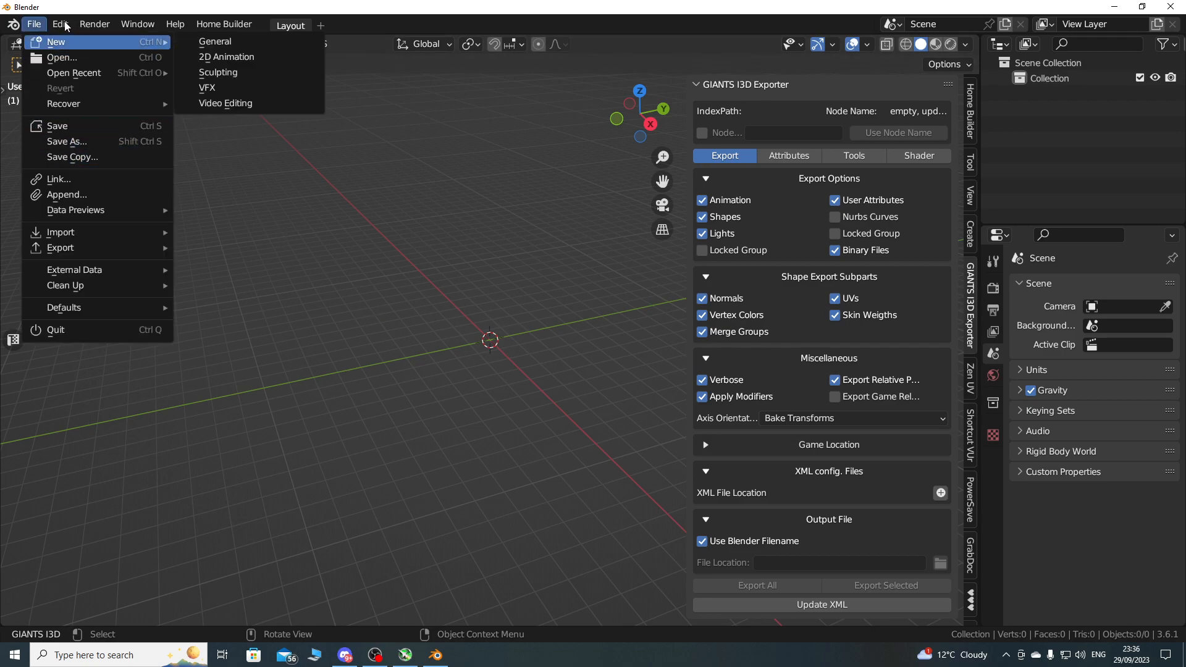
mouse_move(66, 26)
click(147, 260)
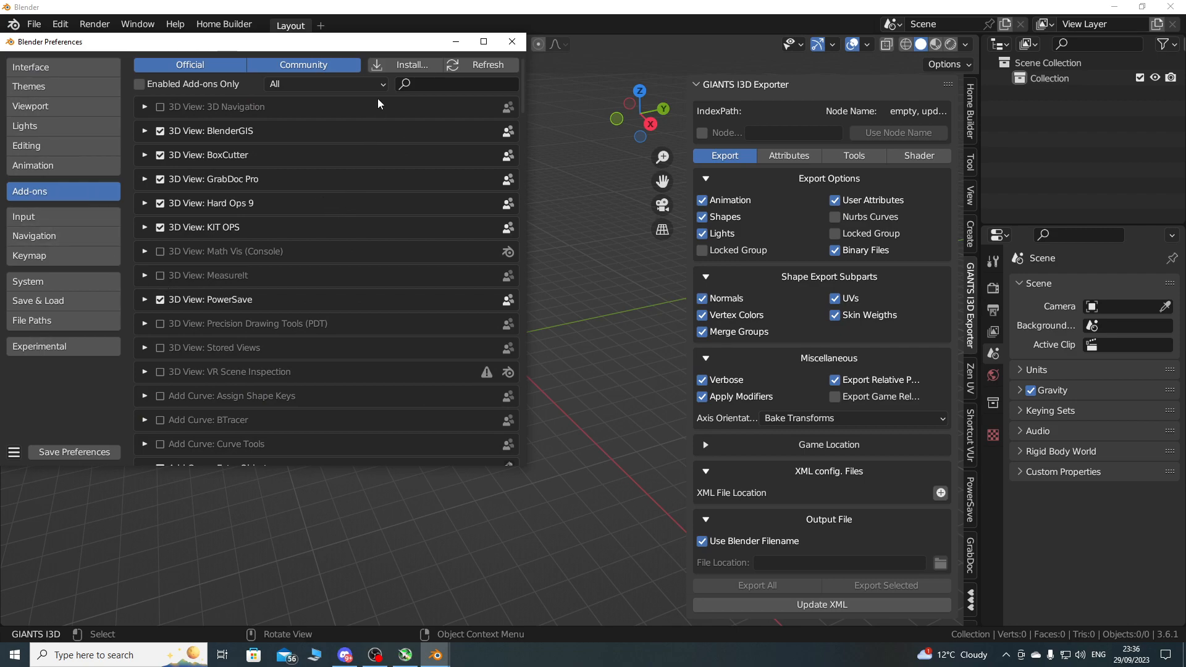
click(399, 65)
click(61, 223)
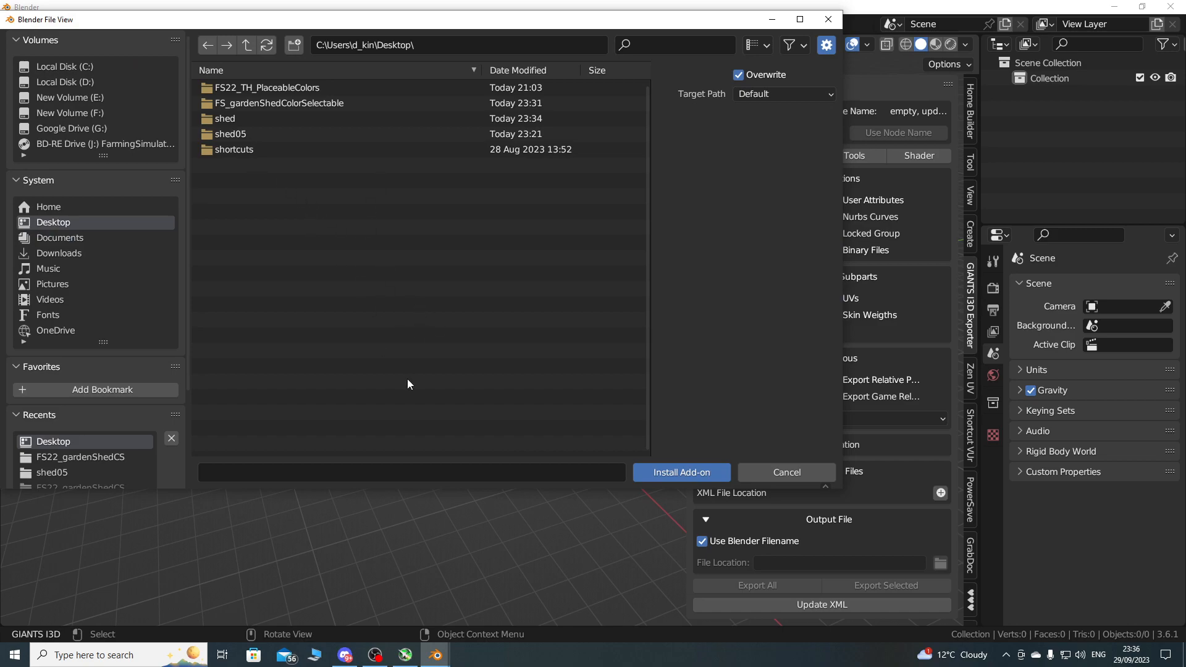
click(810, 472)
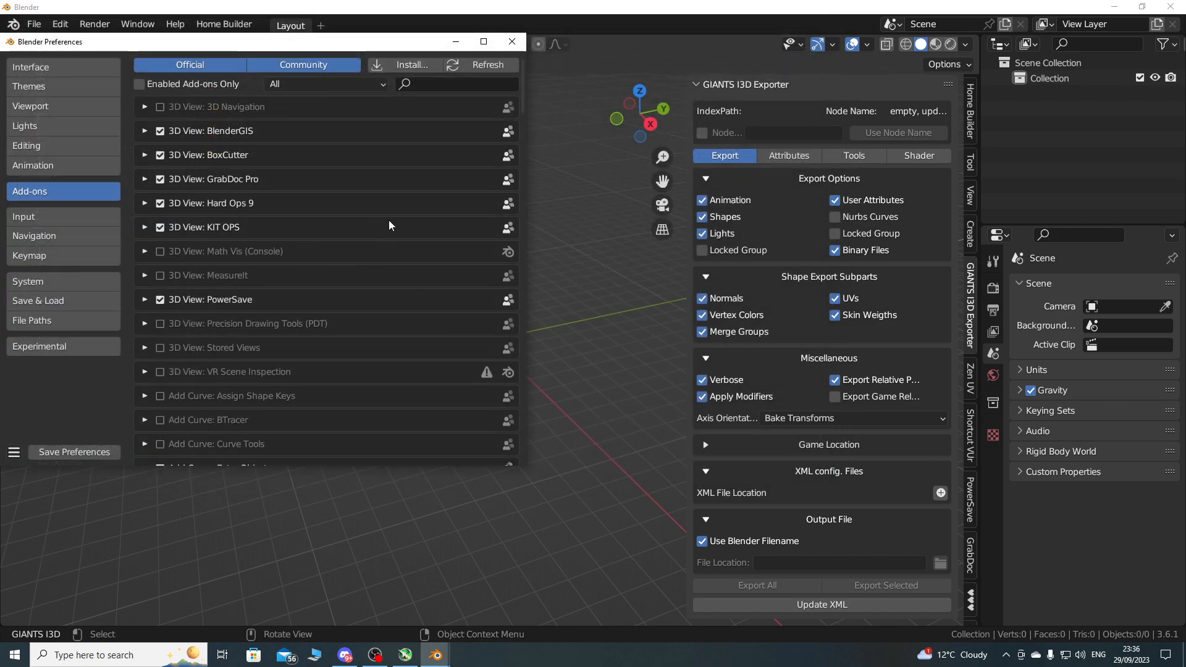
Search the add-ons for "gia" to check the GIANTS I3D Exporter Tools, and close the preferences.
text(gia)
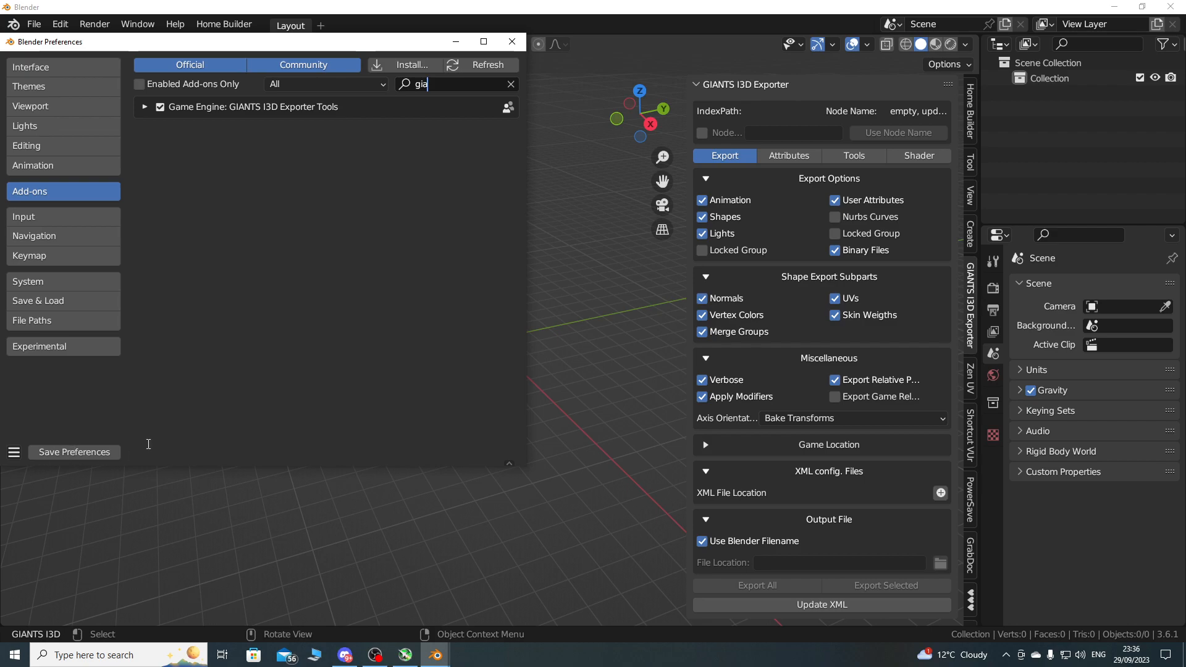
click(13, 452)
click(14, 453)
click(512, 41)
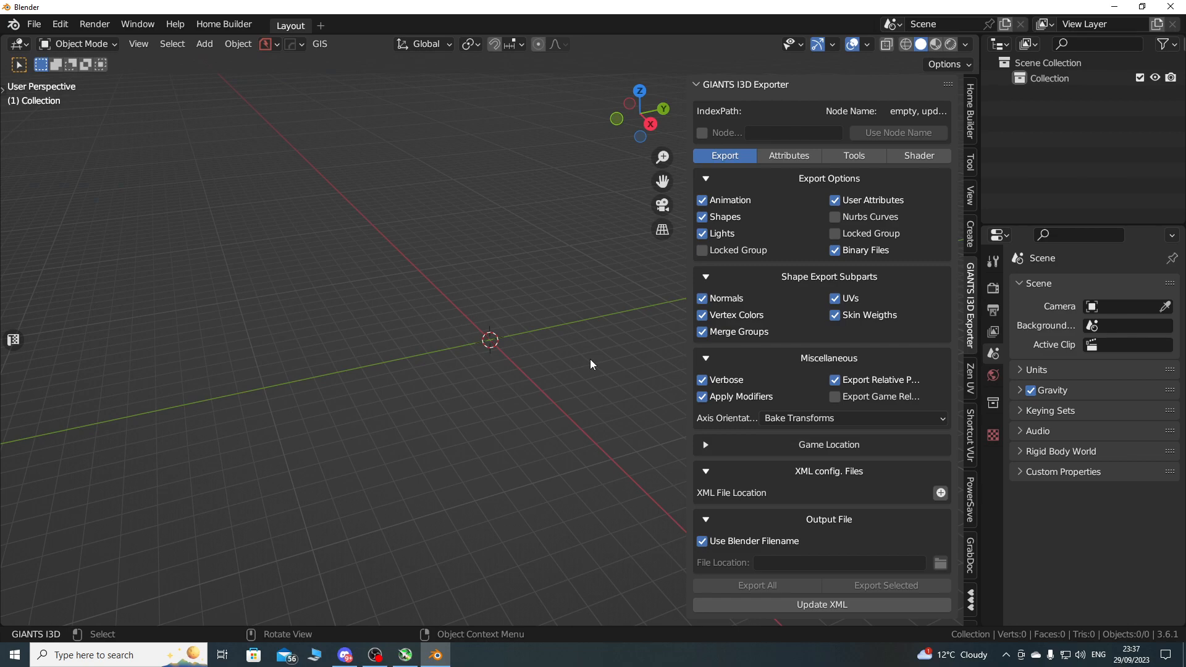
Toggle the 3D viewport's sidebar and leave it hidden.
key(n)
key(n)
key(n)
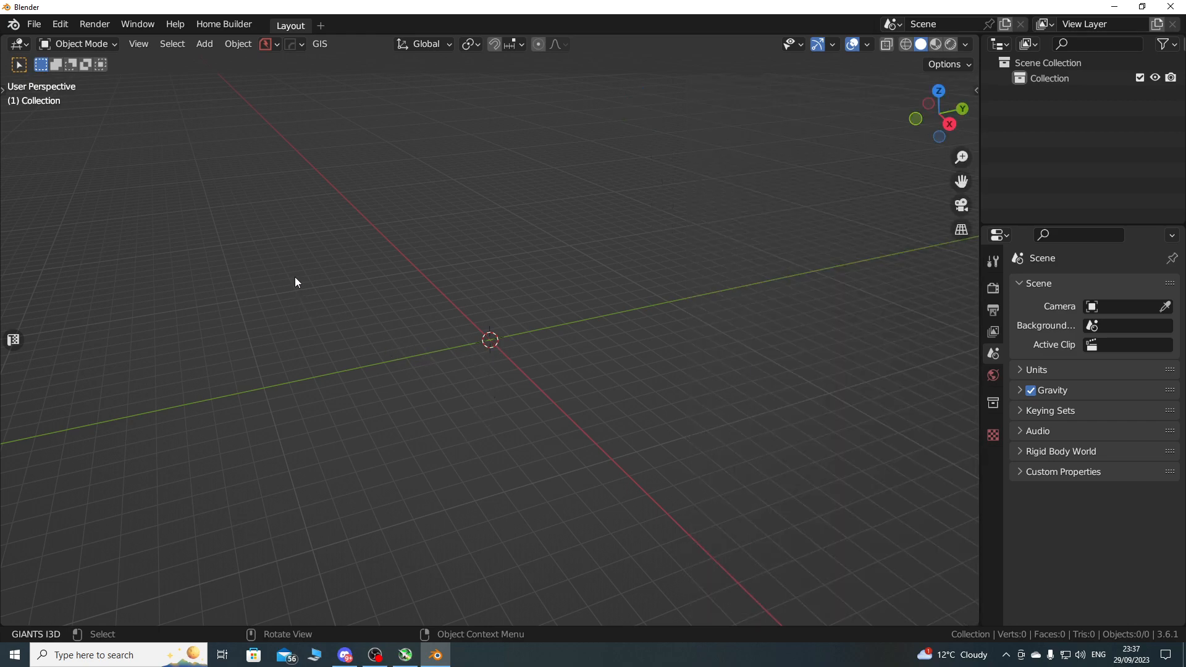
Import shed.obj from the Desktop's shed folder as a Wavefront OBJ and inspect the model.
click(34, 24)
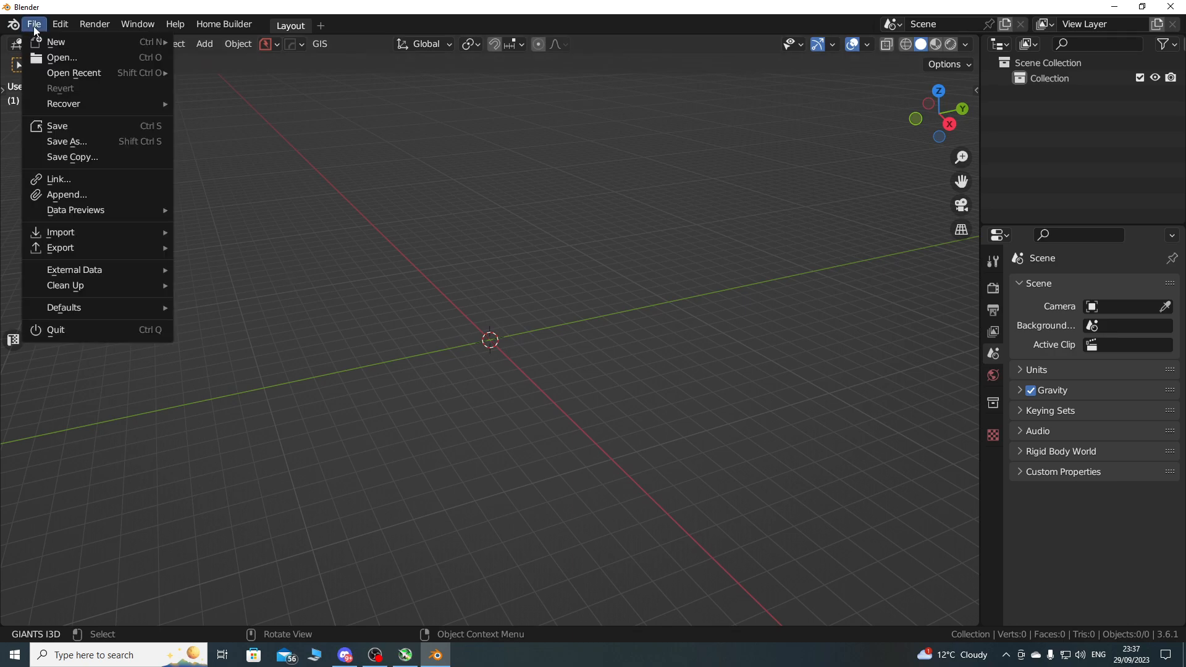
mouse_move(91, 233)
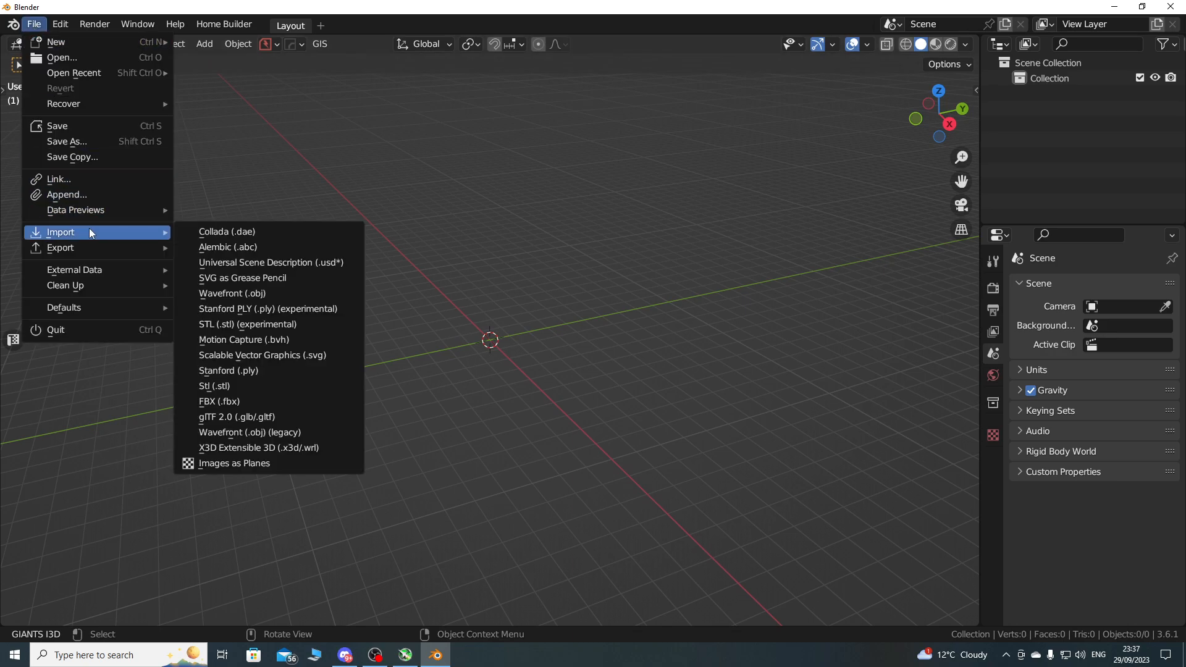
click(287, 295)
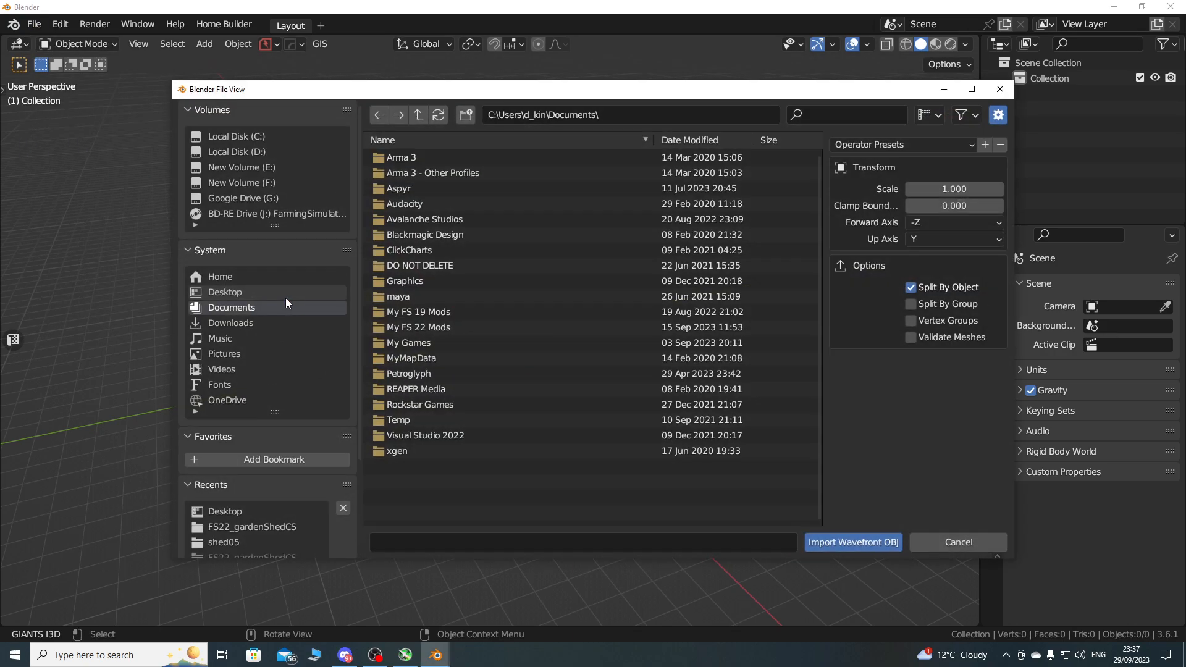
click(228, 294)
double_click(398, 189)
click(409, 159)
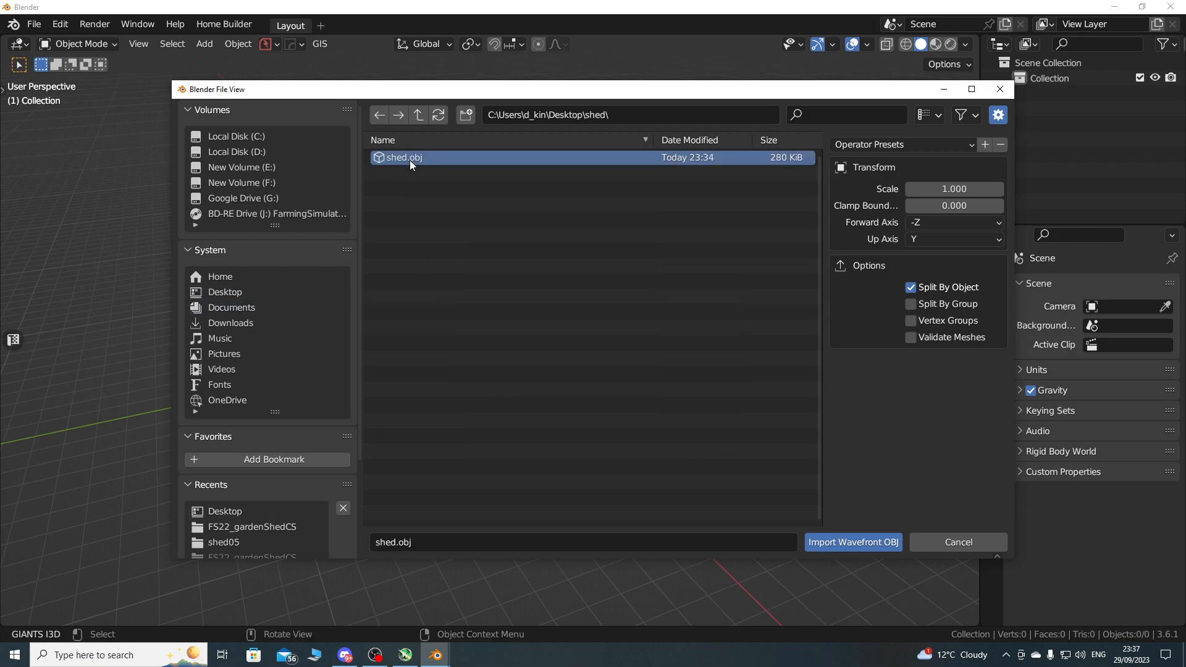
click(837, 543)
middle_drag(428, 371, 518, 364)
scroll(565, 380, up, 5)
scroll(499, 362, down, 3)
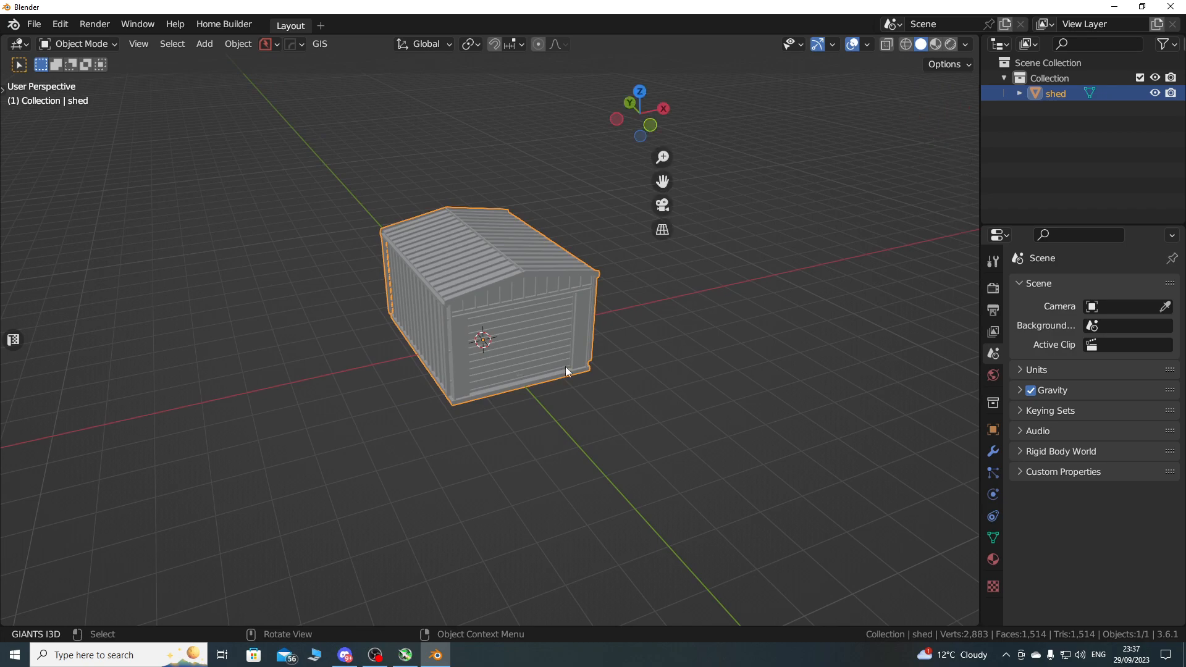
Start the Shortcut VUr display with Offset X 116 and Offset Y 103, and hide the sidebar.
key(n)
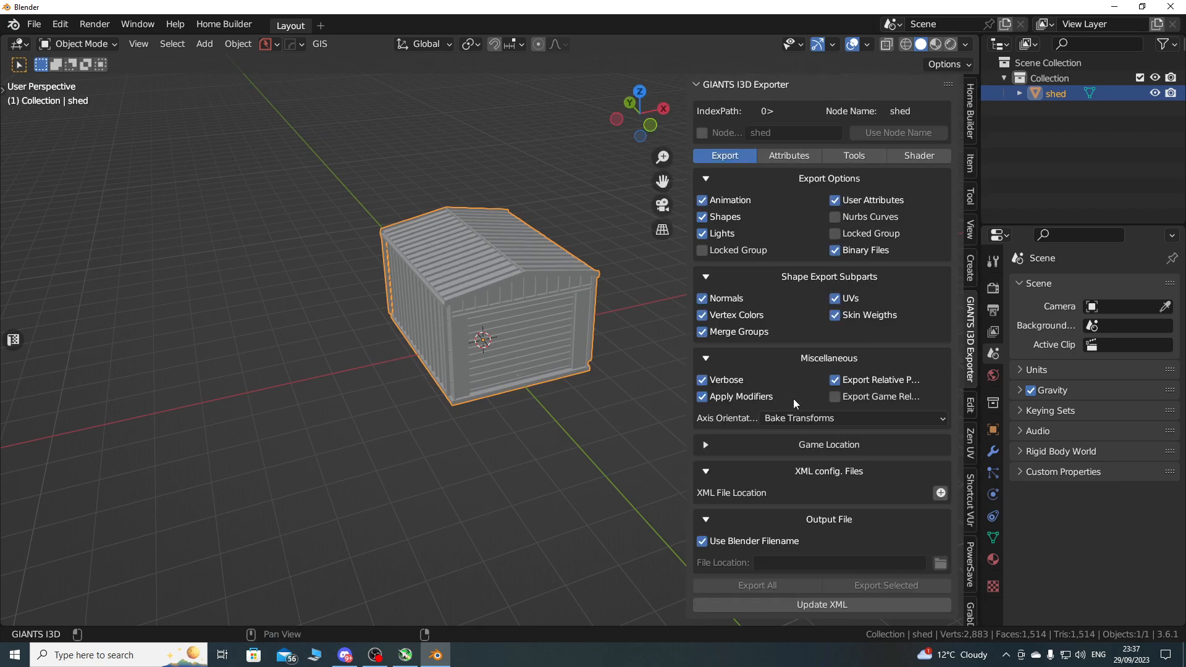
click(971, 501)
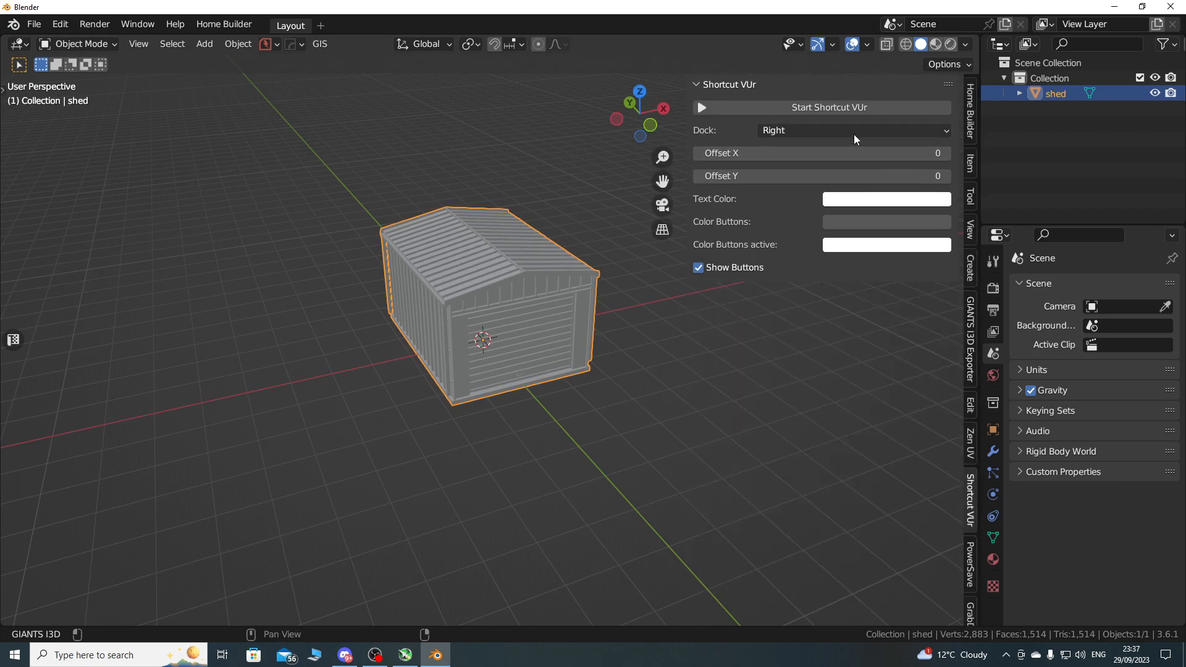
click(841, 113)
drag(793, 157, 914, 176)
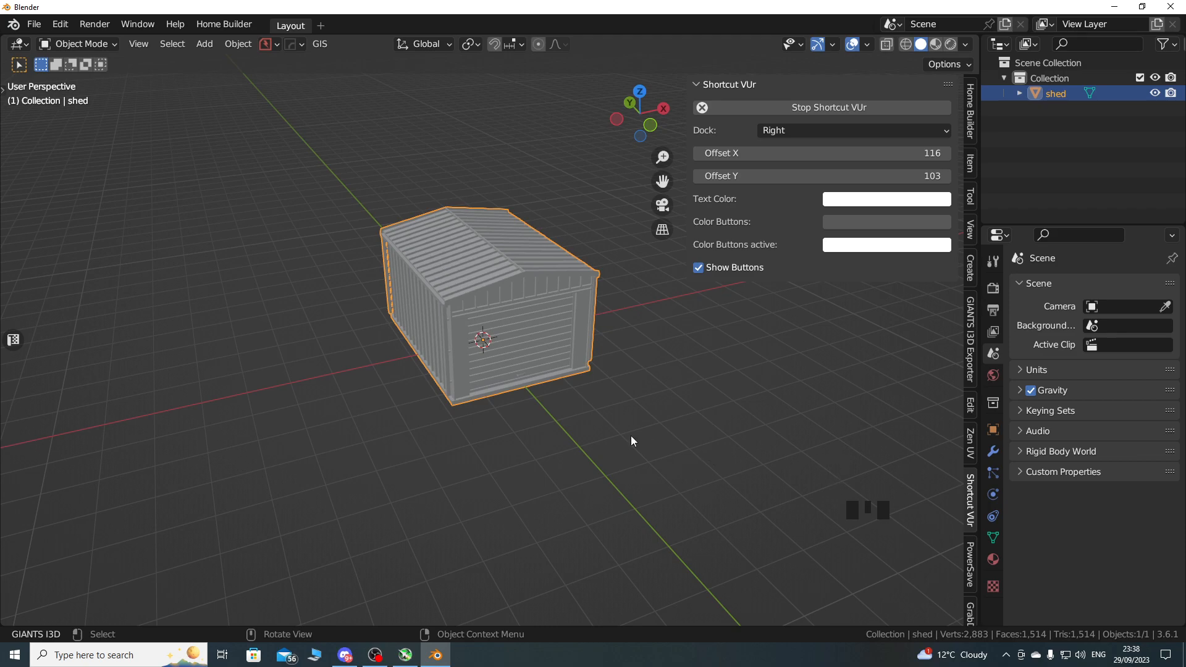
key(n)
middle_drag(593, 339, 502, 382)
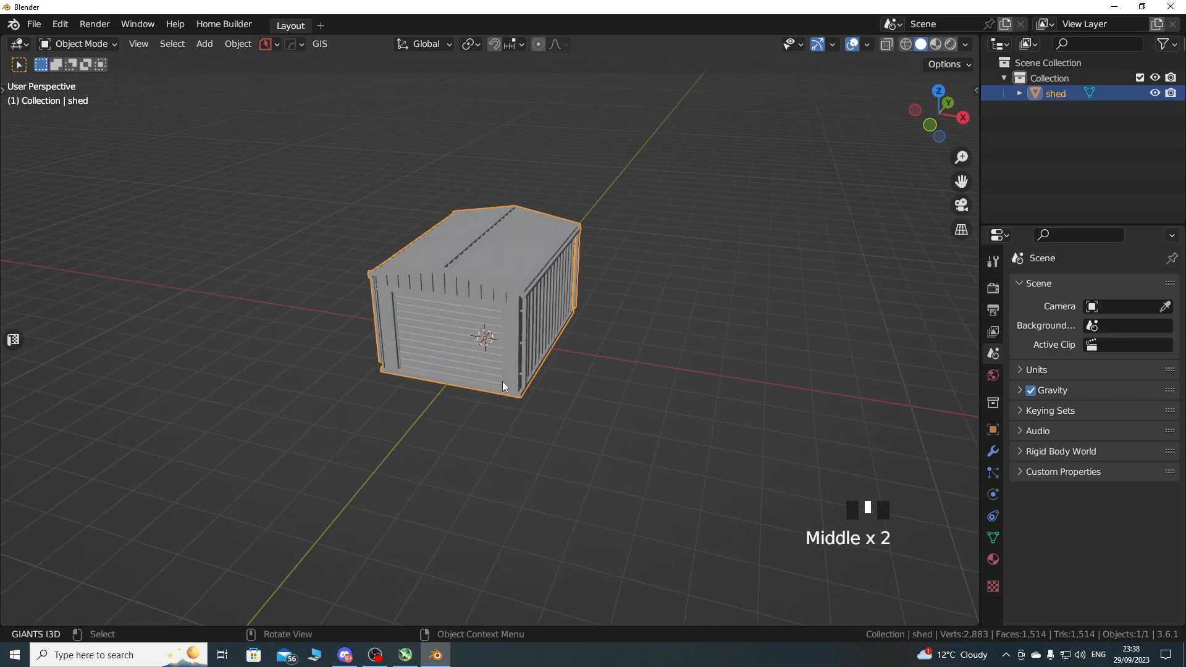
Try to set the shed's X rotation to 0° in its transform values, and undo the change.
key(n)
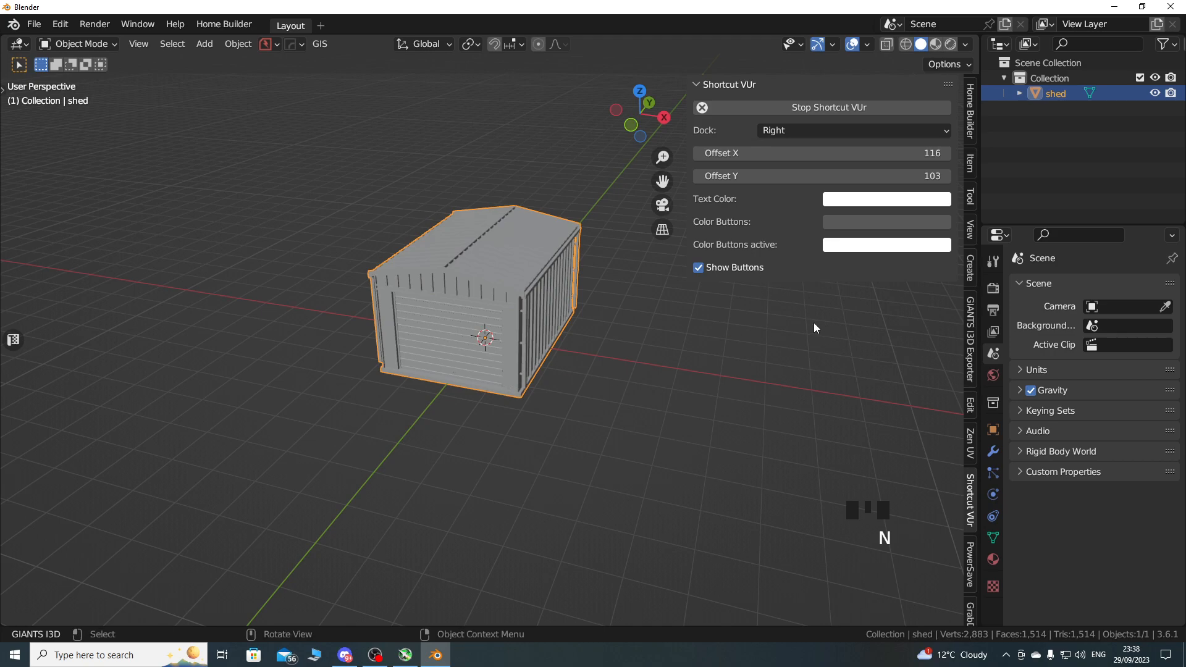
click(969, 164)
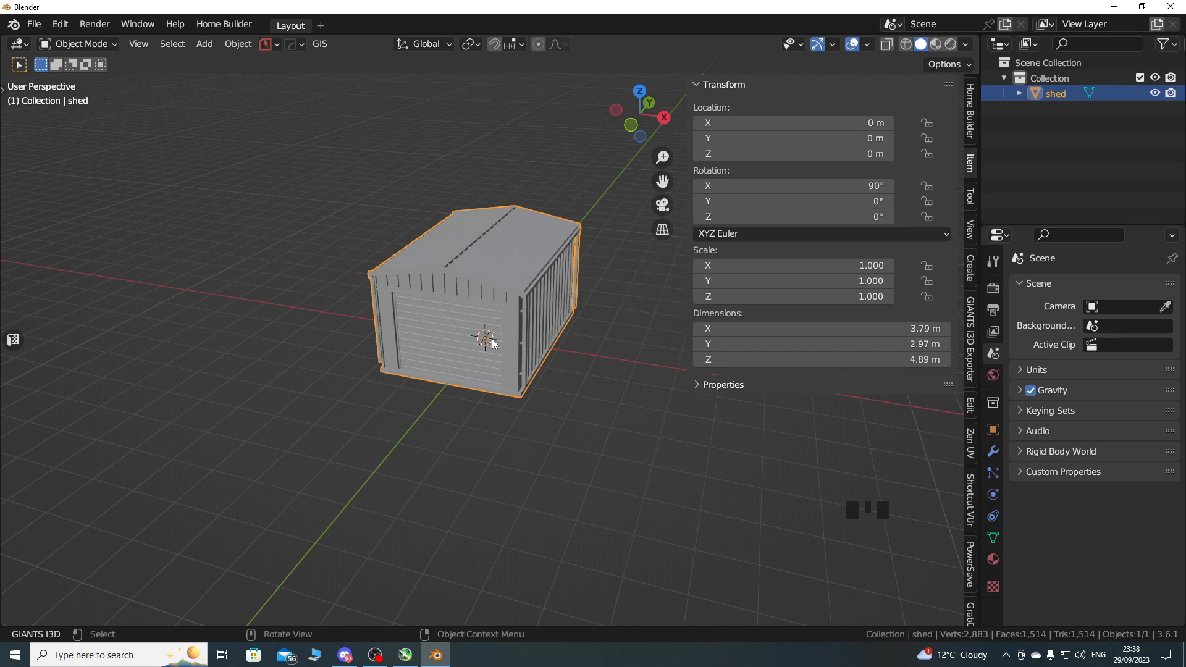
click(775, 187)
text(0)
key(Return)
click(775, 188)
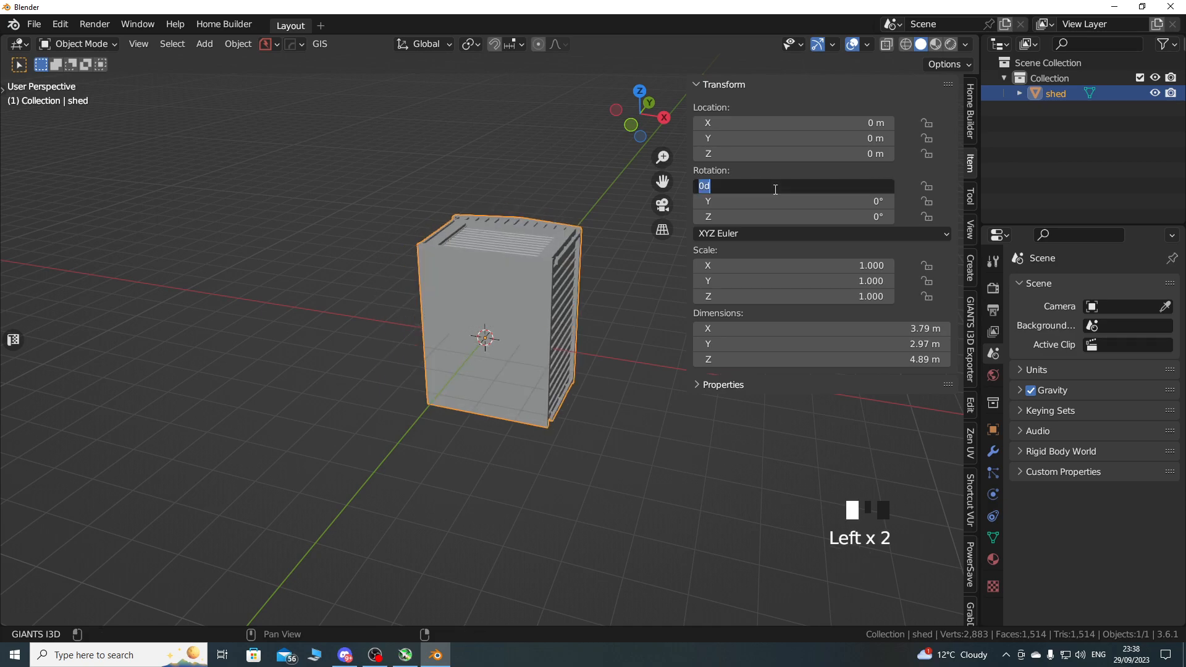
key(Escape)
key(ctrl+z)
key(ctrl+z)
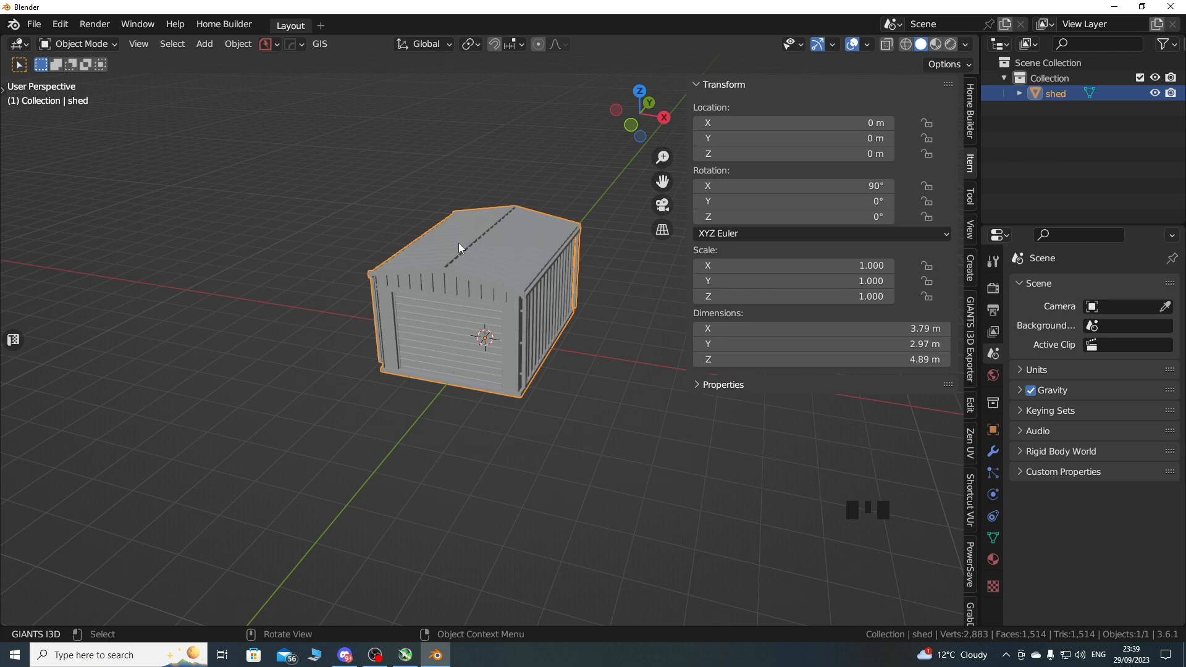
Turn on the Move gizmo and apply the shed's rotation, leaving the sidebar hidden.
click(832, 45)
click(776, 191)
key(ctrl+a)
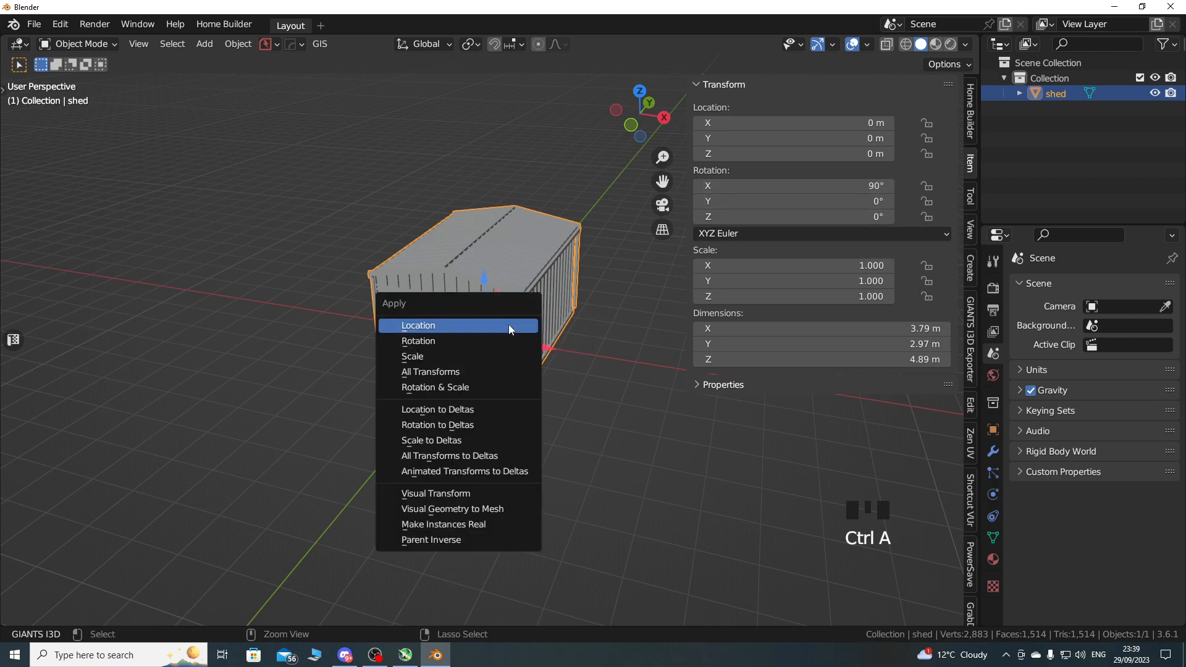
click(421, 342)
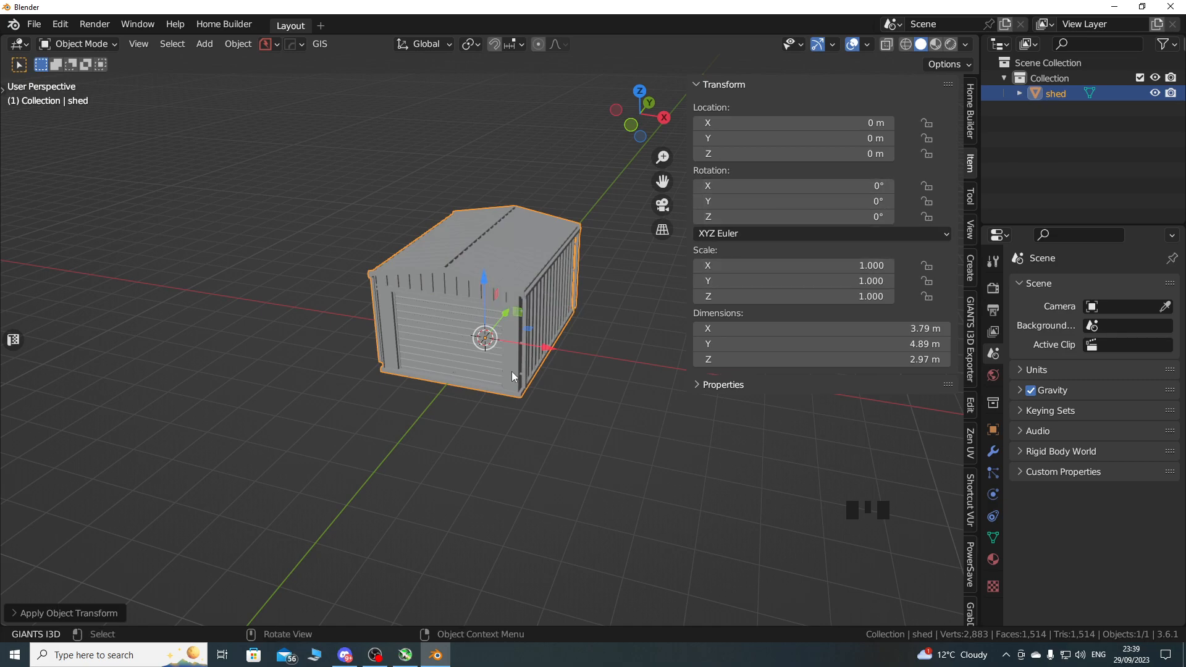
key(n)
Enter Edit Mode on the shed and merge all of its vertices by distance.
middle_drag(567, 364, 569, 332)
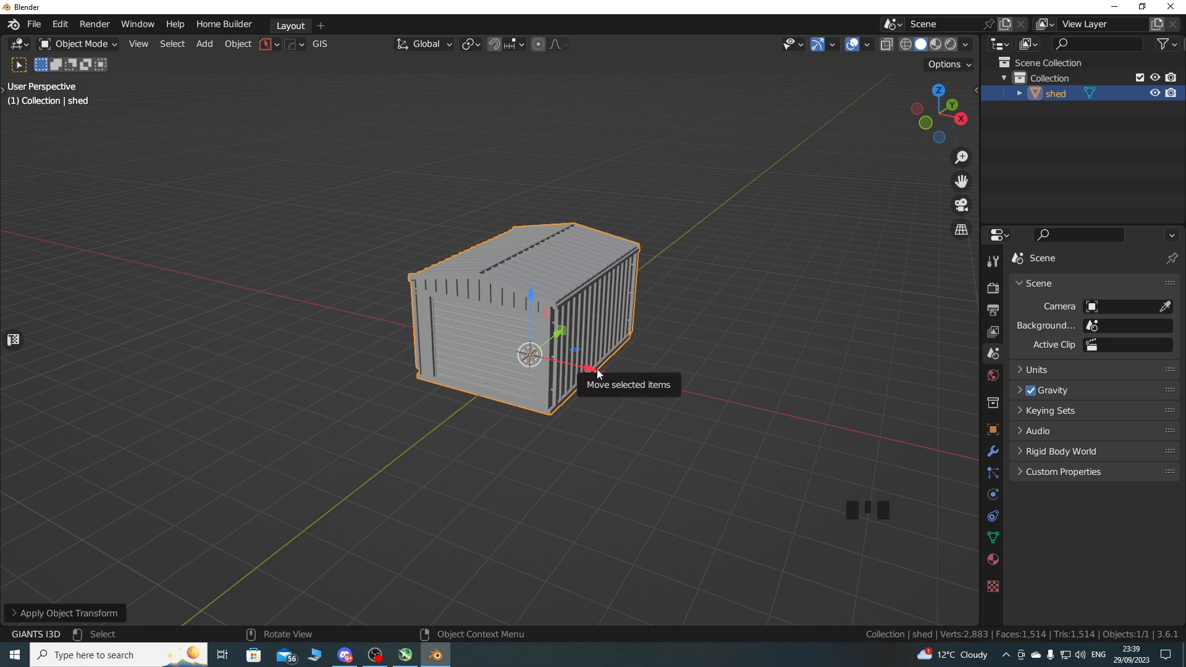
scroll(599, 430, up, 3)
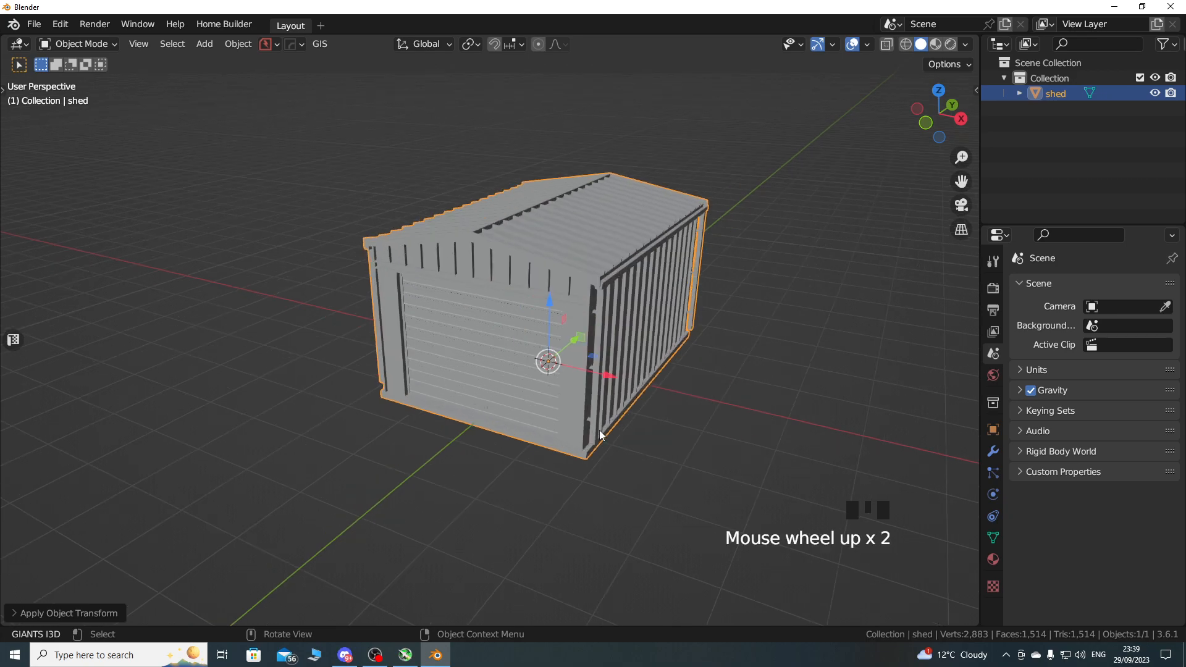
shift+middle_drag(602, 417, 558, 423)
scroll(566, 358, down, 1)
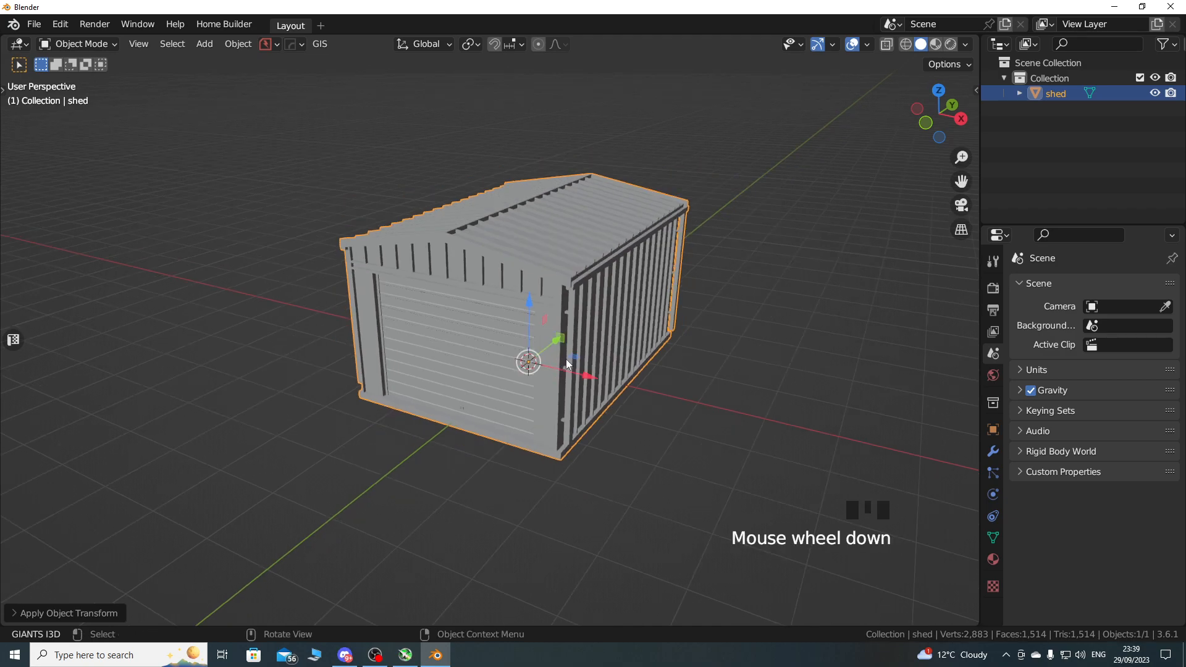
click(93, 43)
click(105, 79)
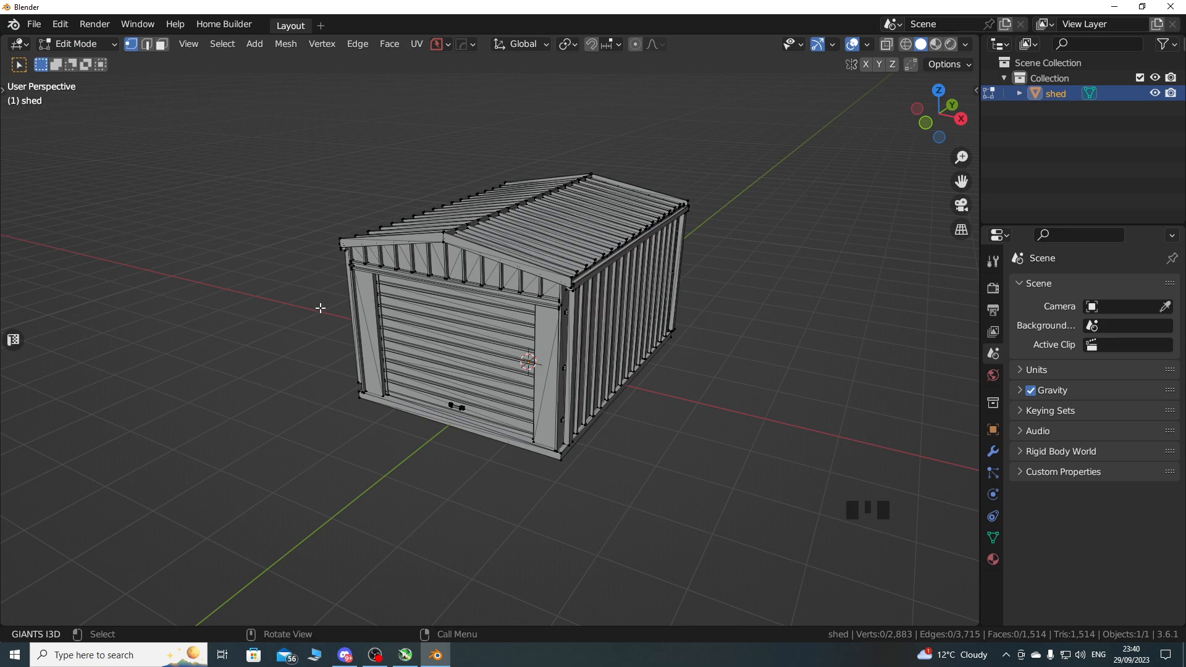
key(a)
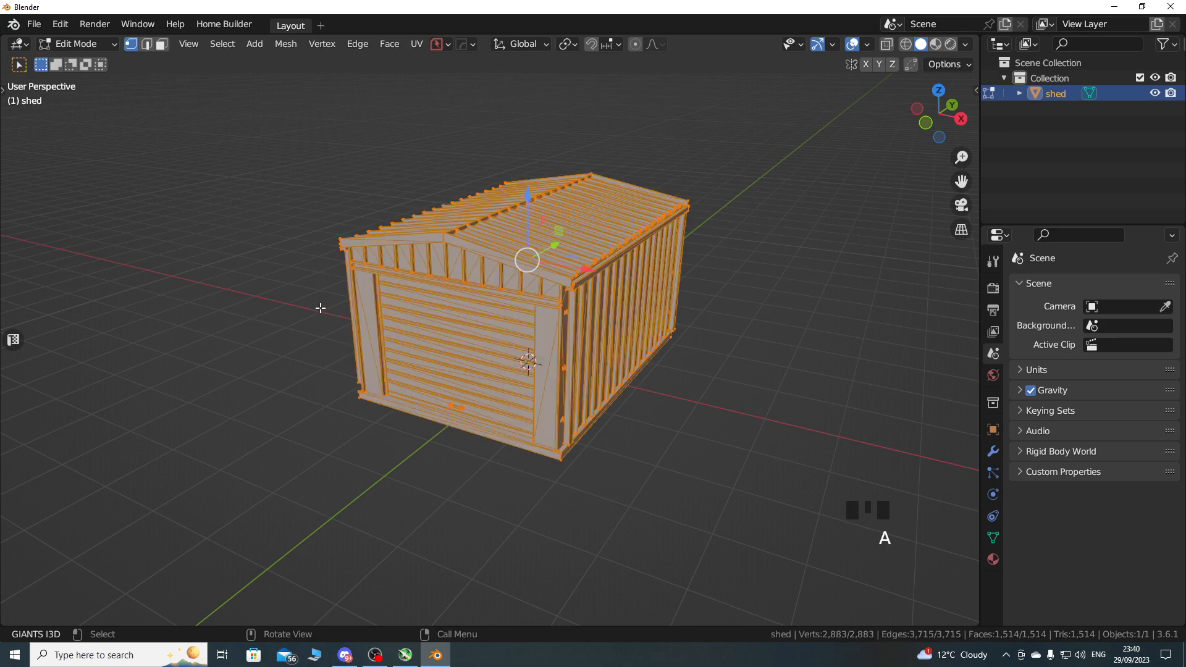
key(m)
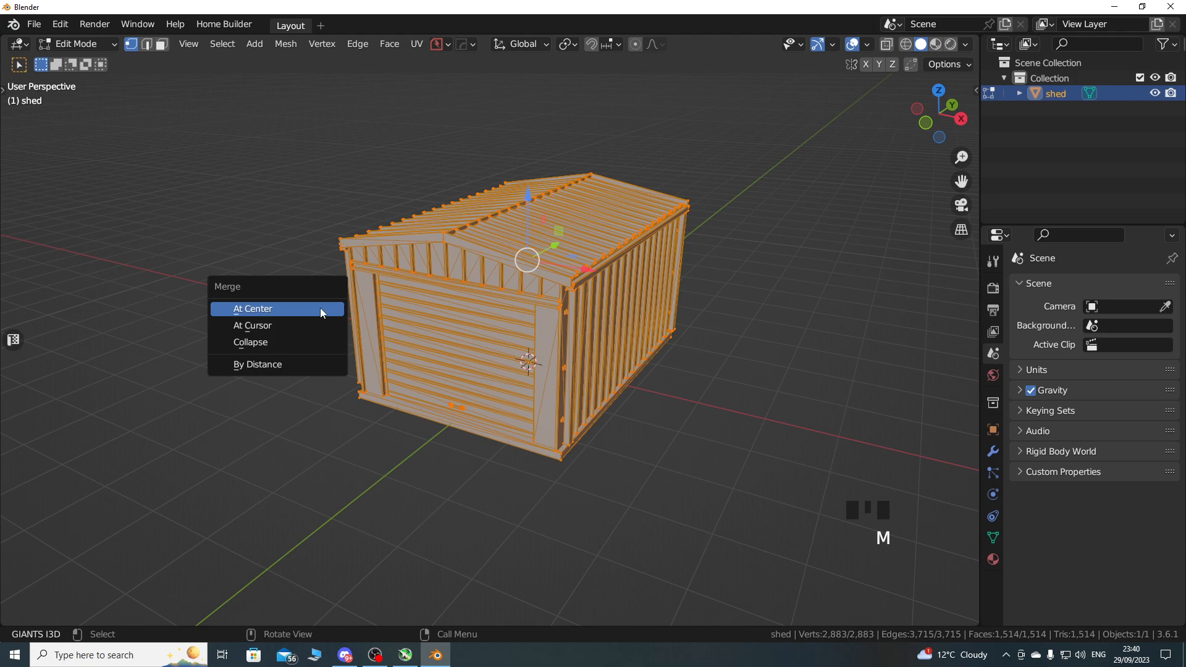
click(277, 365)
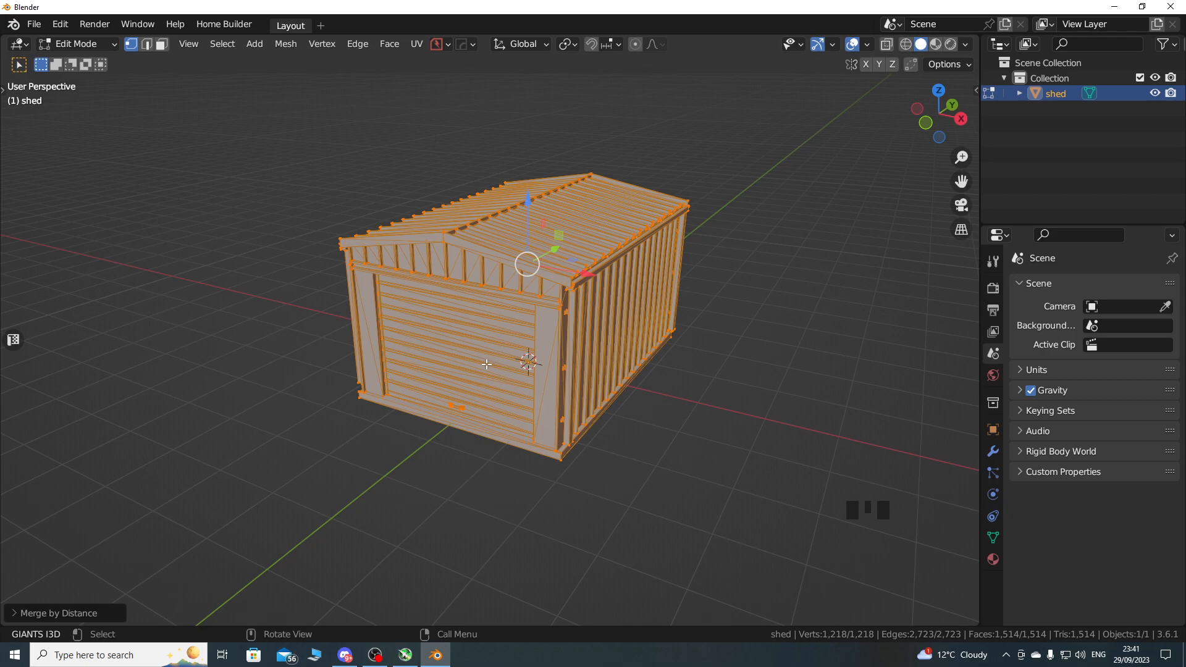
Switch to face selection and convert all of the shed's triangular faces with Tris to Quads.
scroll(494, 361, up, 4)
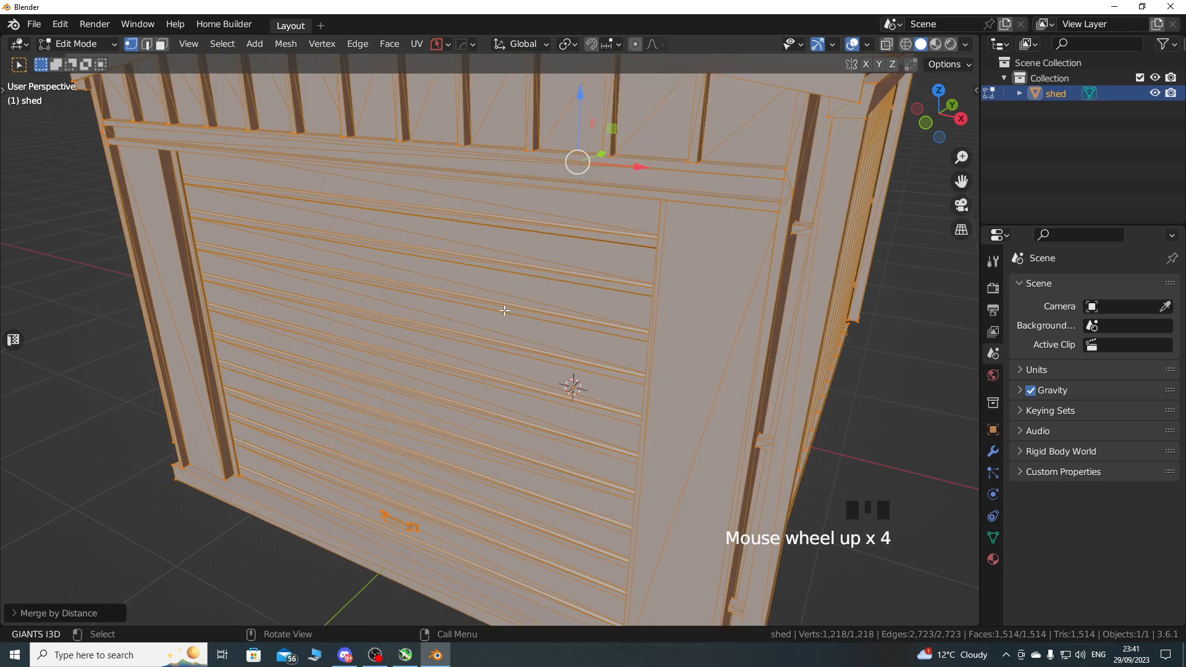
click(460, 319)
key(3)
click(460, 315)
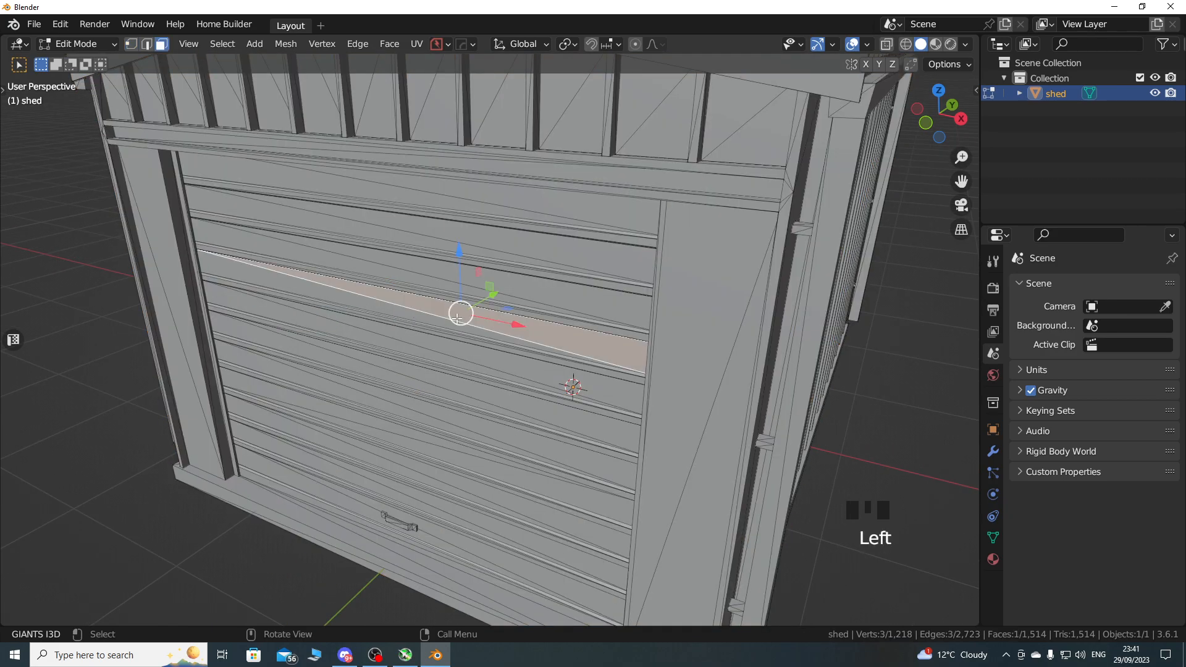
click(406, 316)
scroll(456, 348, down, 3)
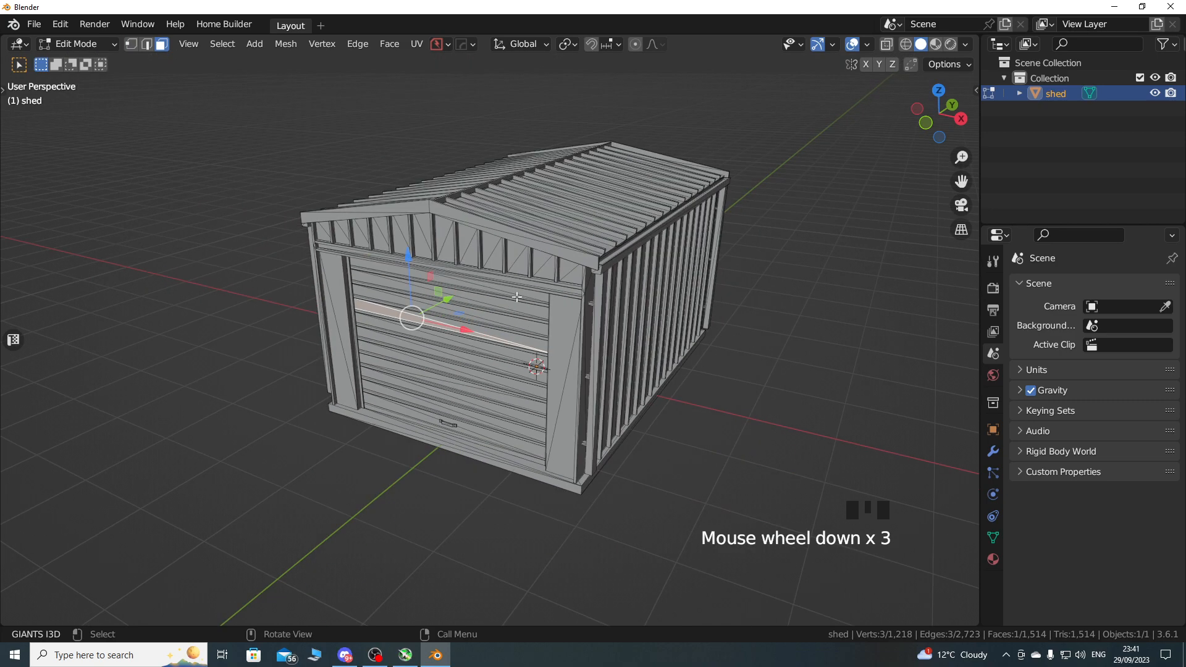
key(a)
shift+middle_drag(511, 348, 527, 369)
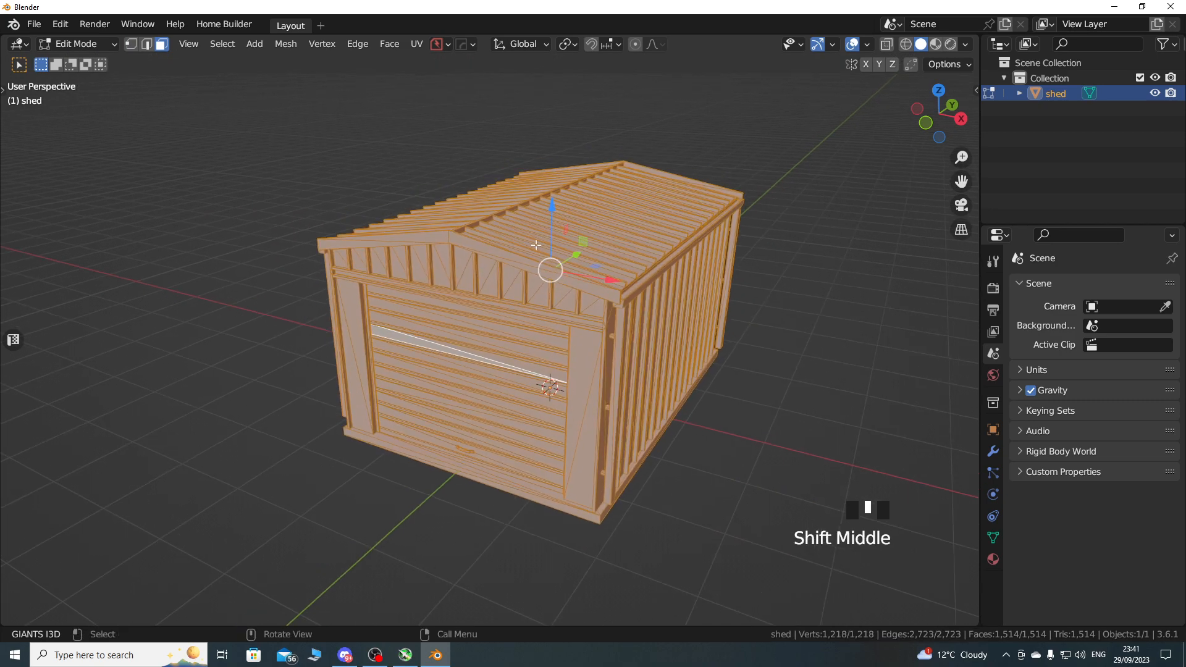
click(395, 46)
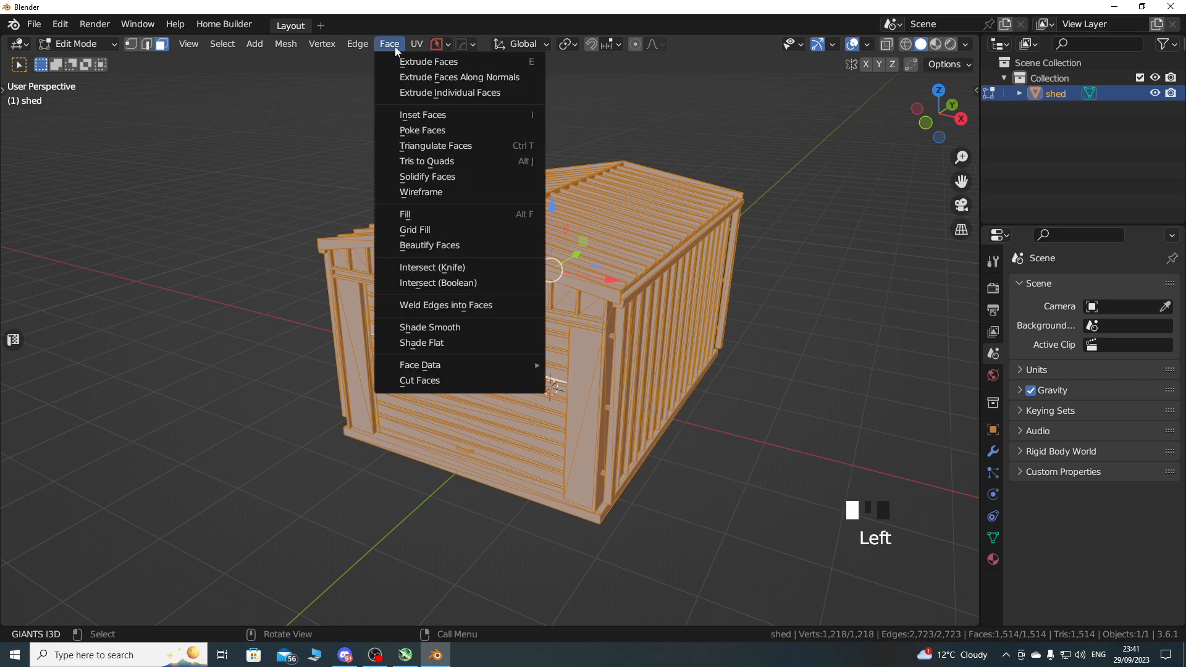
click(454, 162)
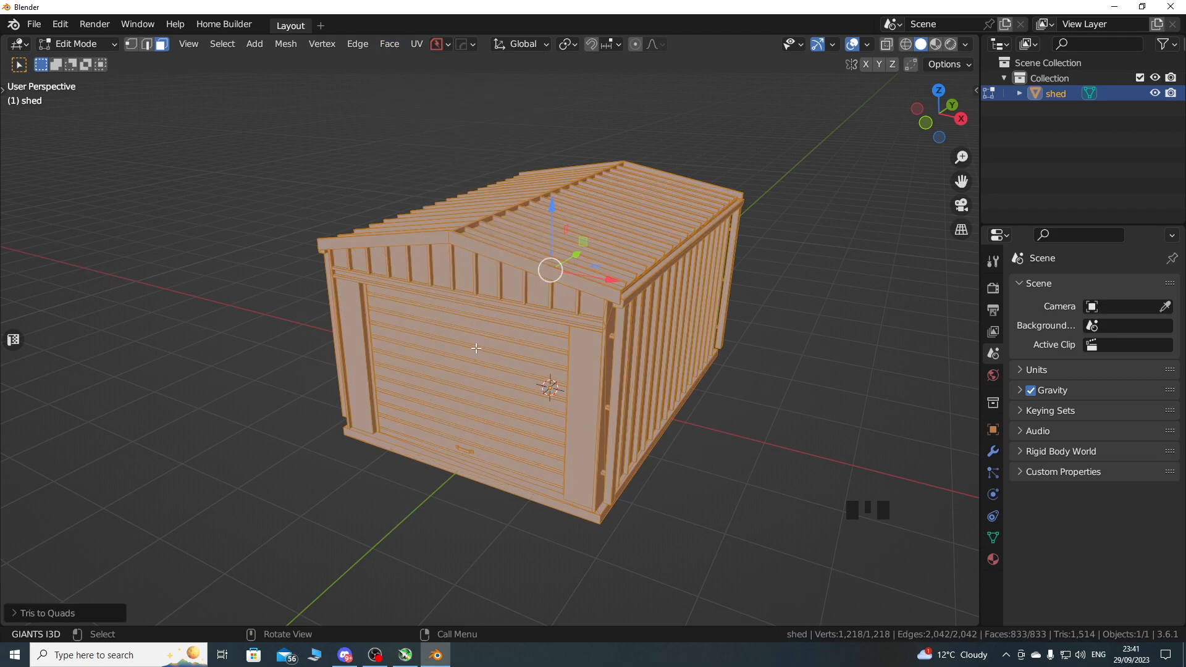
Examine the converted faces on the roller door and select a face on the base strip below it to check for remaining triangles.
scroll(477, 348, up, 4)
mouse_move(483, 374)
middle_down()
mouse_move(480, 347)
mouse_move(482, 371)
middle_up()
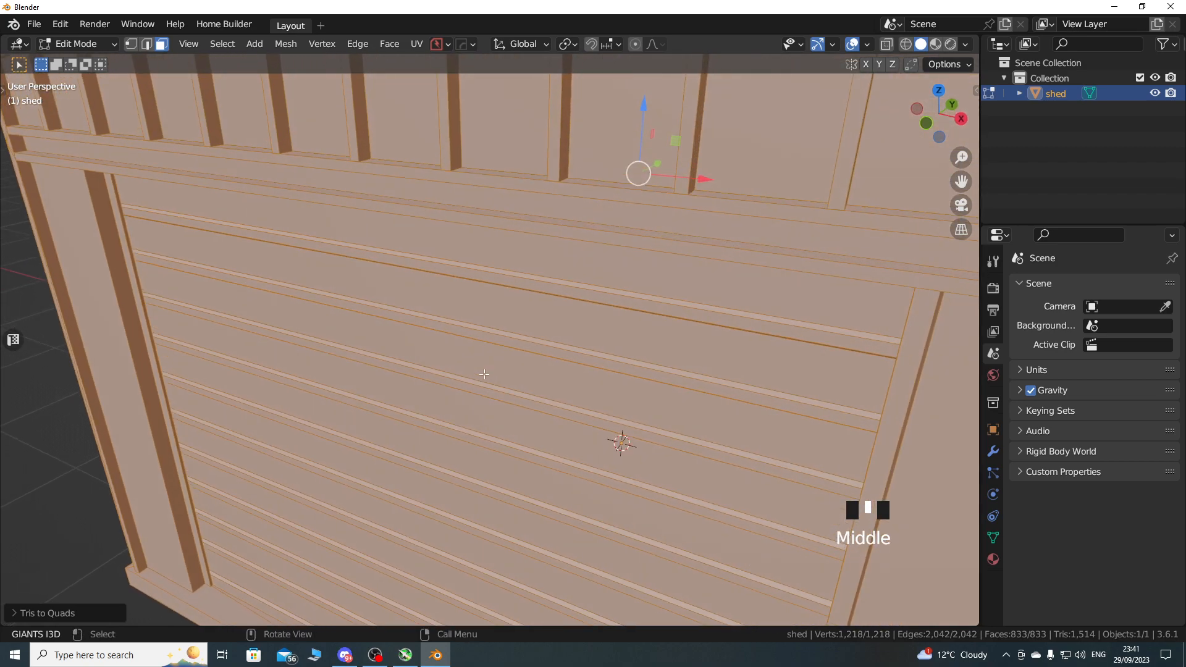
scroll(524, 347, down, 3)
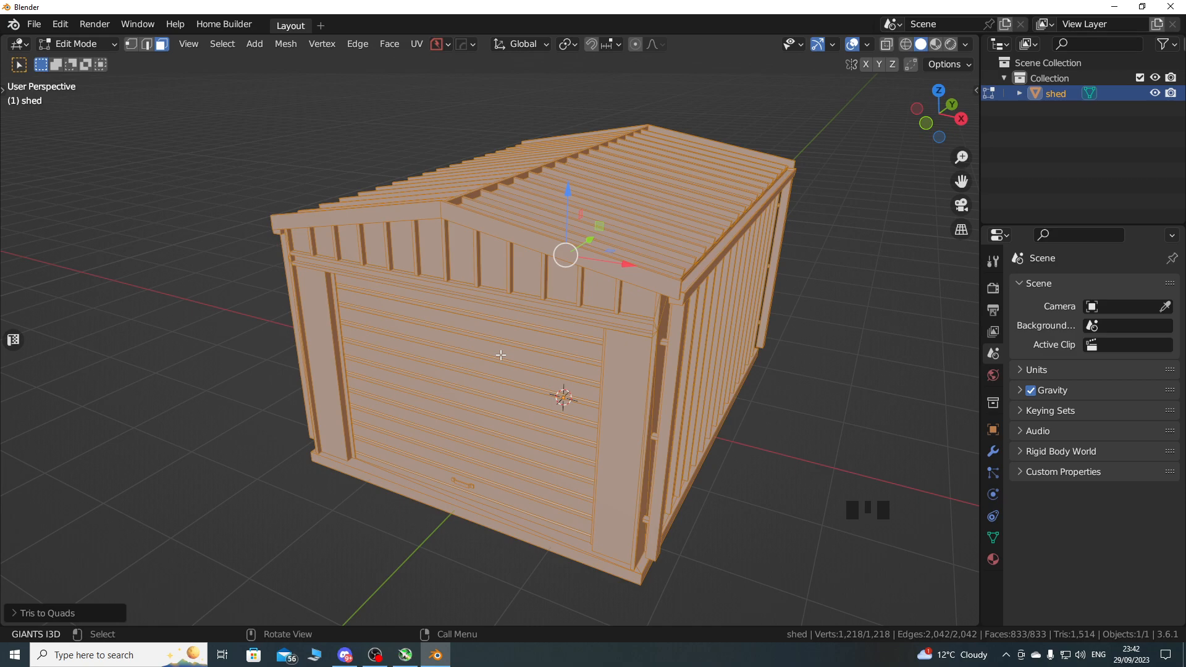
mouse_move(439, 433)
middle_down()
mouse_move(490, 305)
mouse_move(463, 346)
mouse_move(450, 424)
middle_up()
shift+middle_drag(449, 424, 461, 374)
scroll(484, 352, up, 3)
shift+middle_drag(460, 374, 457, 333)
scroll(457, 334, up, 2)
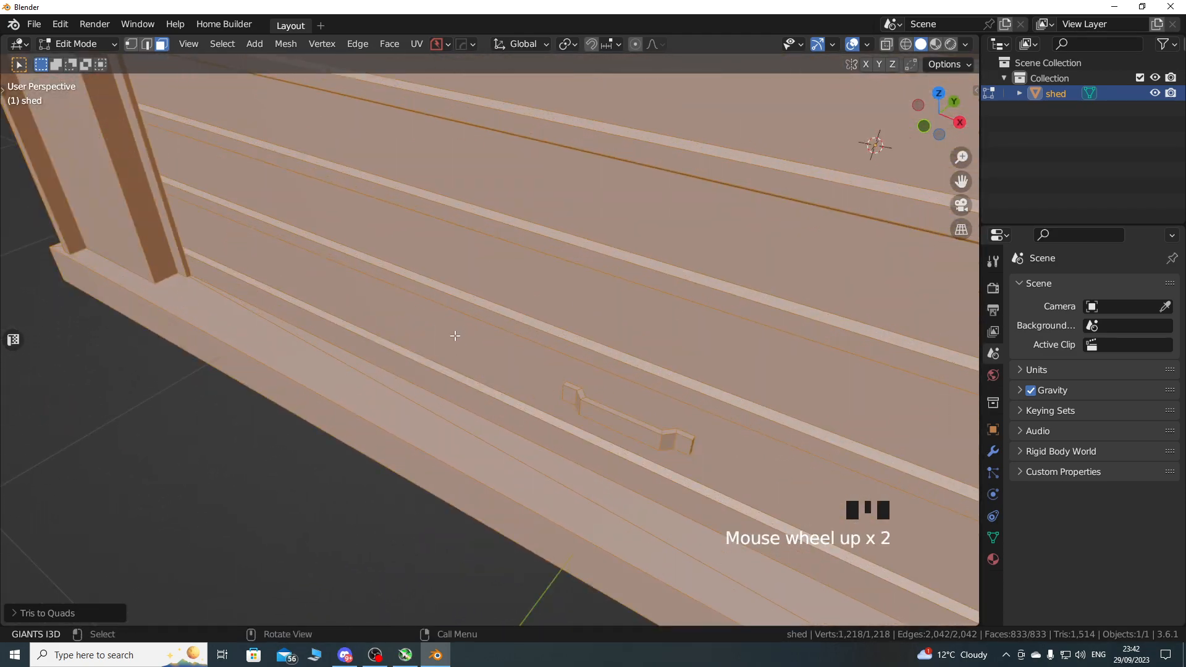
key(Tab)
click(451, 420)
click(438, 437)
middle_drag(461, 402, 556, 358)
scroll(525, 377, down, 2)
scroll(556, 358, down, 1)
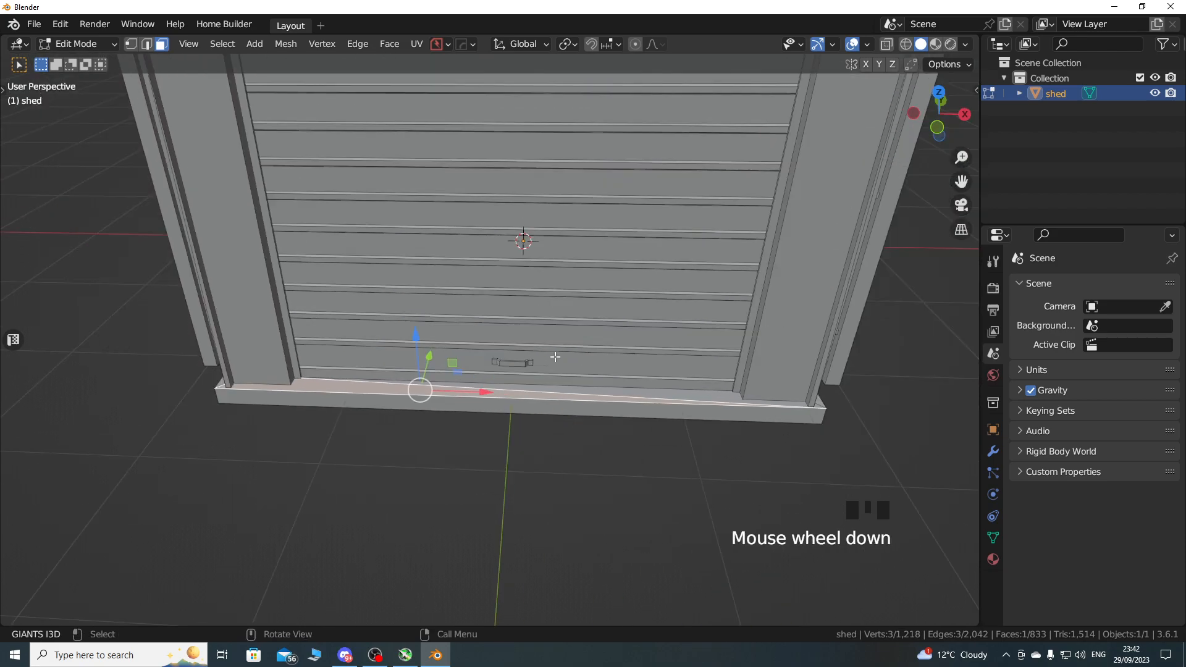
middle_drag(563, 422, 492, 418)
scroll(517, 424, down, 2)
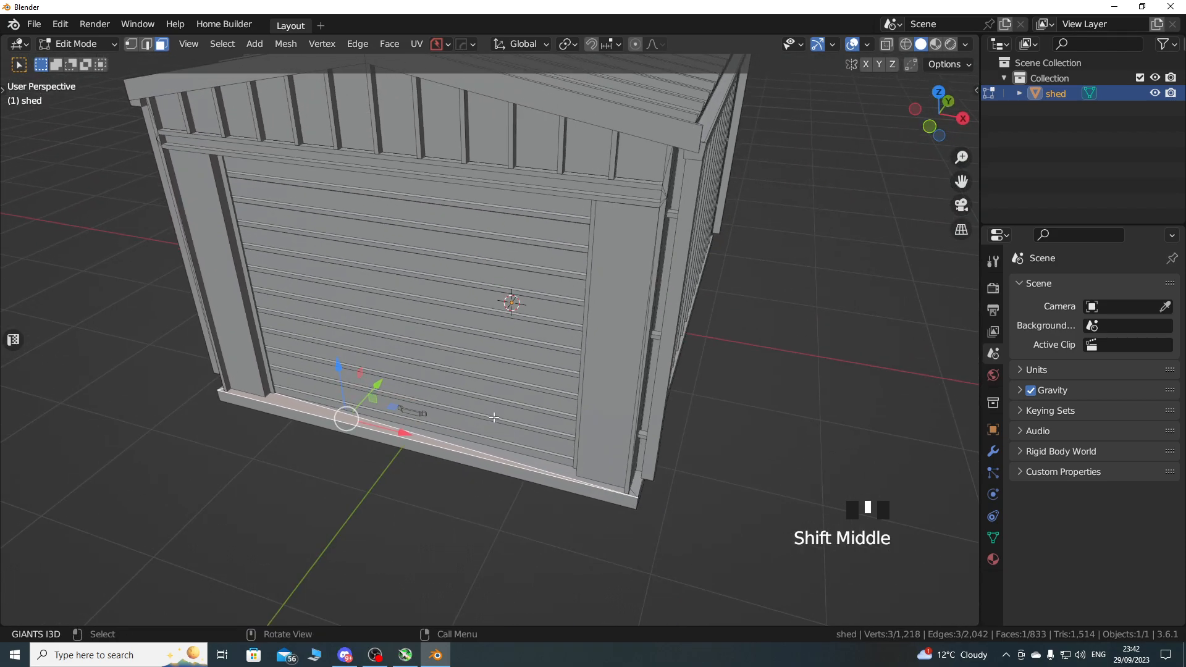
Examine the small triangular faces at the front corner end of the beam above the door, and return to Object Mode.
shift+middle_drag(494, 355, 472, 380)
middle_drag(490, 352, 522, 309)
shift+middle_drag(561, 255, 491, 323)
scroll(491, 323, up, 3)
shift+middle_drag(490, 323, 468, 360)
click(440, 246)
click(437, 264)
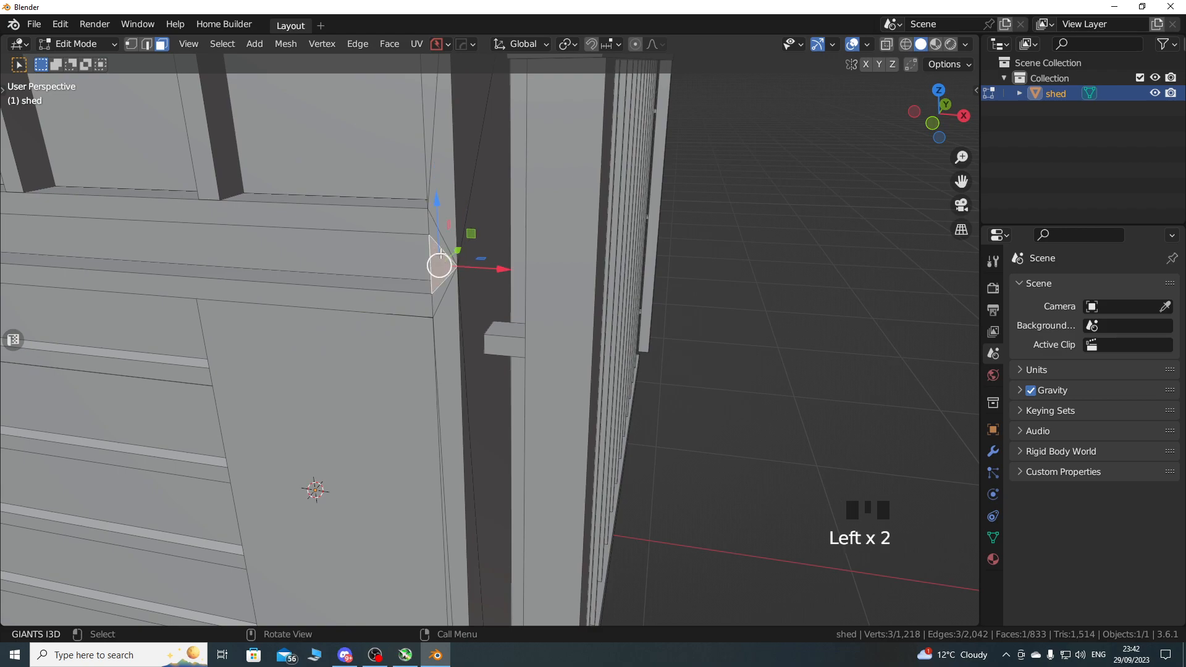
click(440, 288)
middle_drag(426, 328, 466, 337)
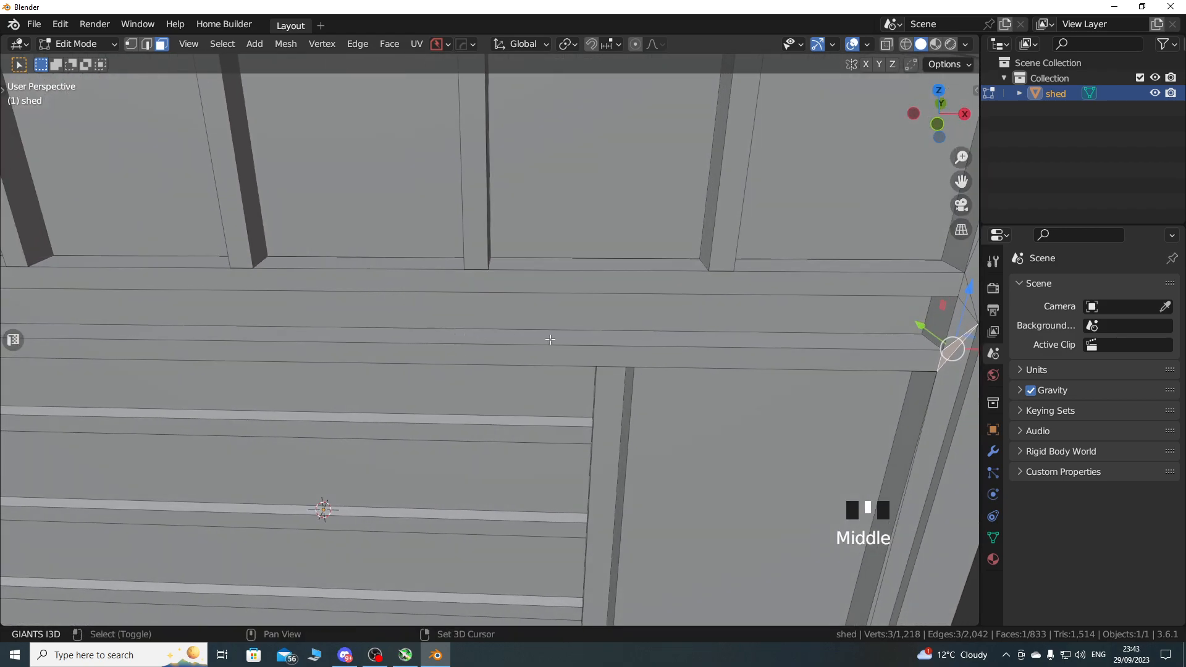
shift+middle_drag(797, 307, 678, 238)
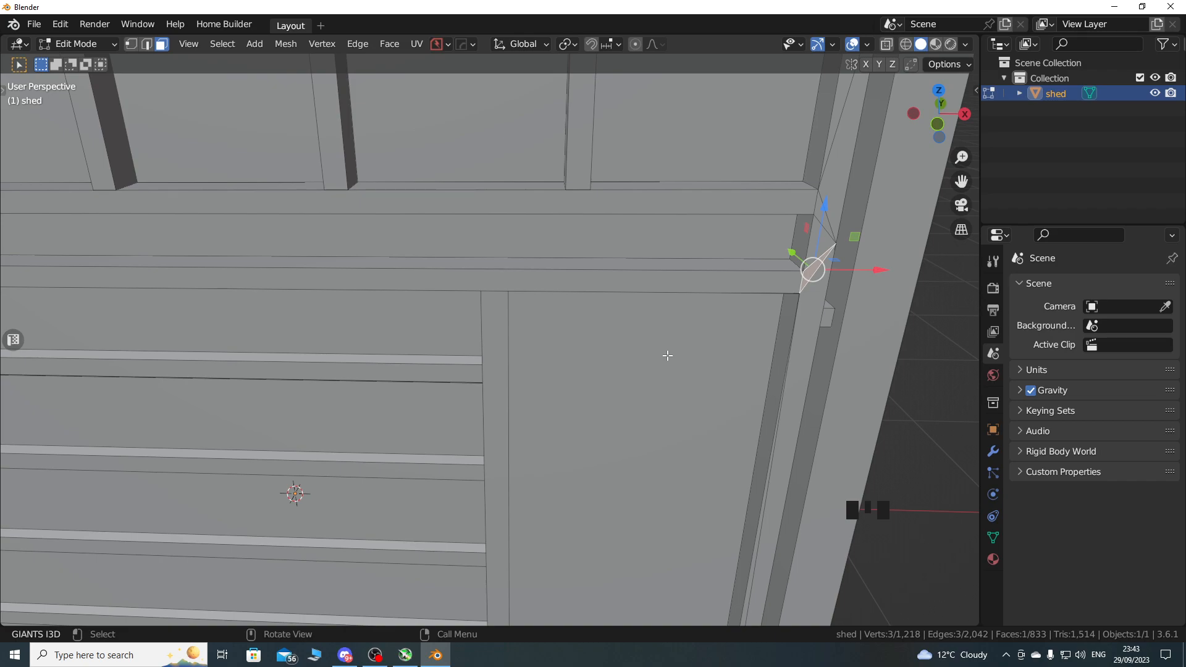
scroll(667, 356, down, 2)
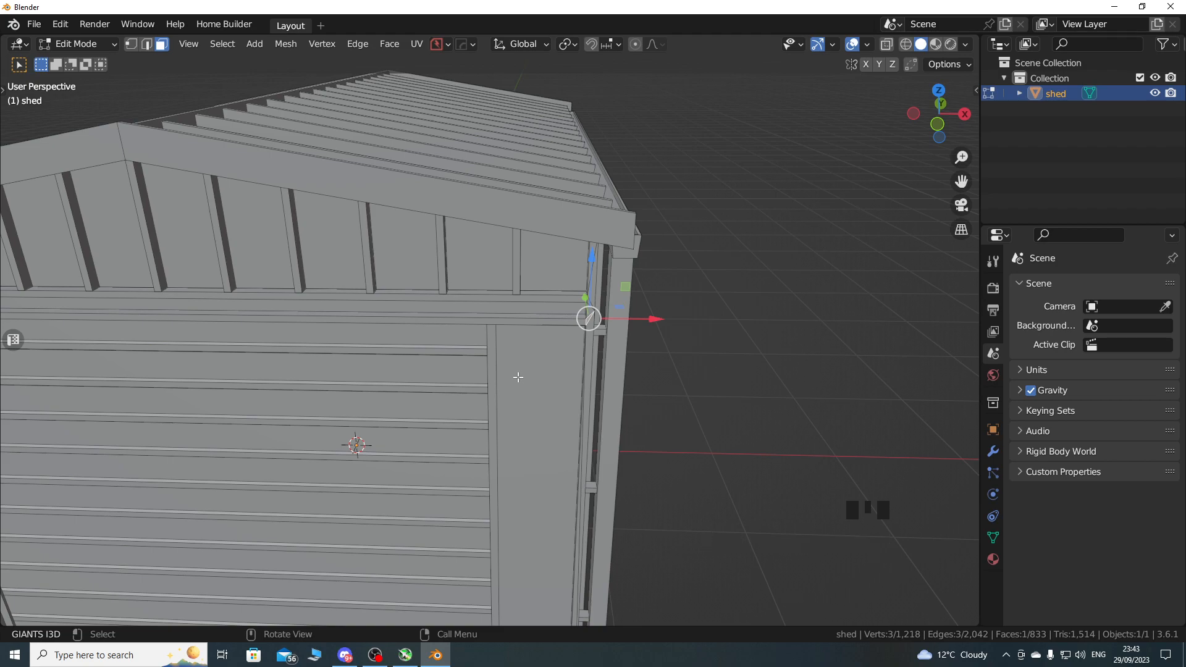
scroll(533, 377, down, 2)
middle_drag(533, 376, 515, 398)
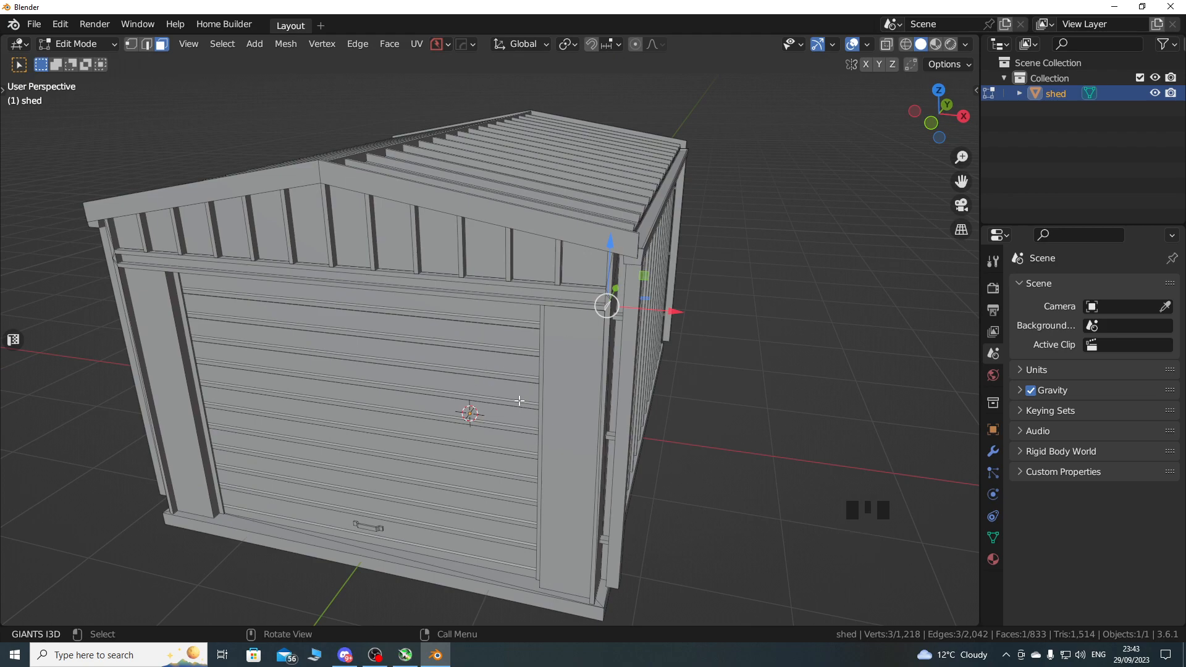
shift+middle_drag(470, 390, 490, 367)
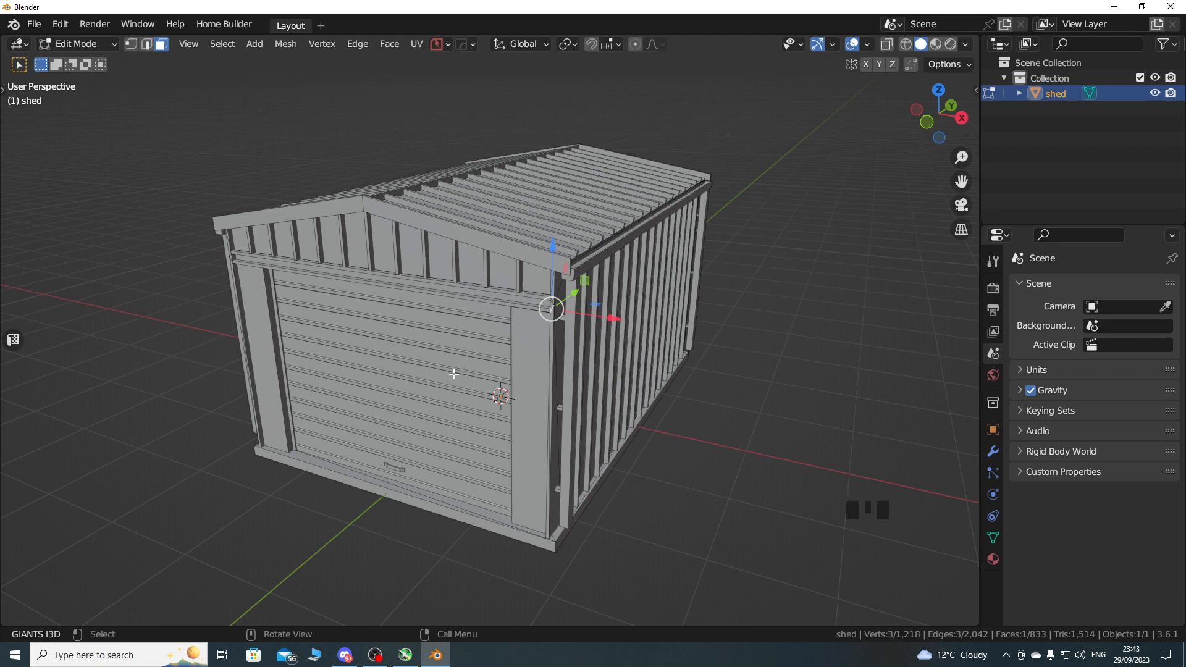
key(Tab)
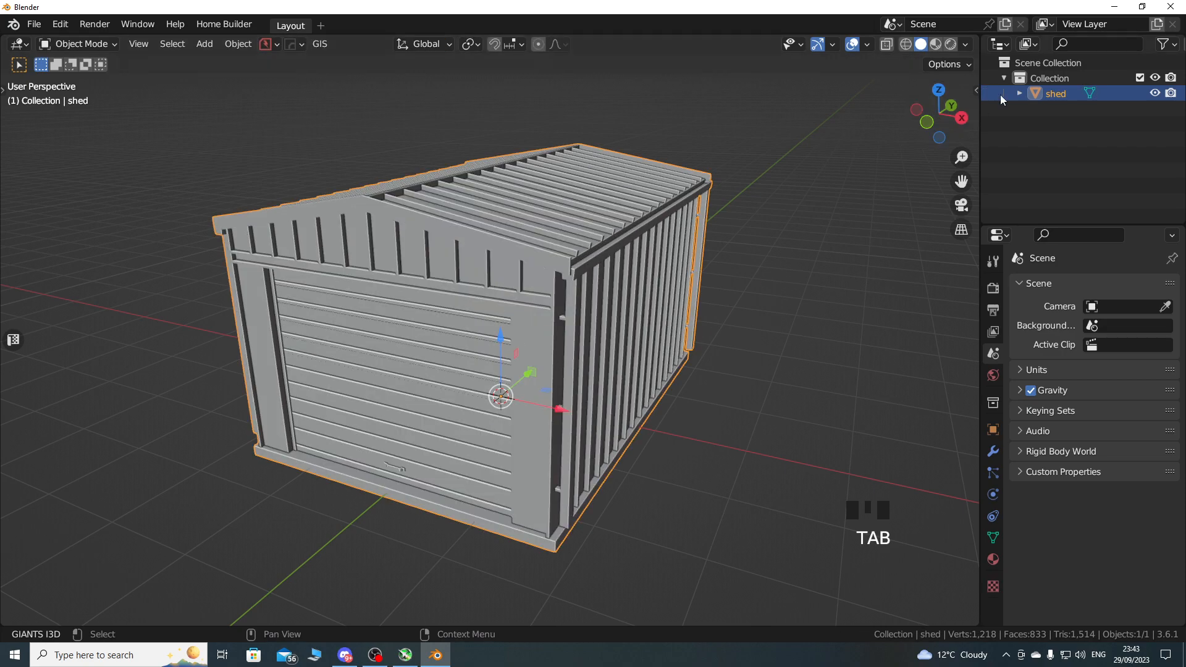
Open gardenShed.i3d from the desktop's FS_gardenShedColorSelectable folder in GIANTS Editor, and expand the gardenShed5 group in a narrowed Scenegraph.
click(1115, 7)
double_click(276, 376)
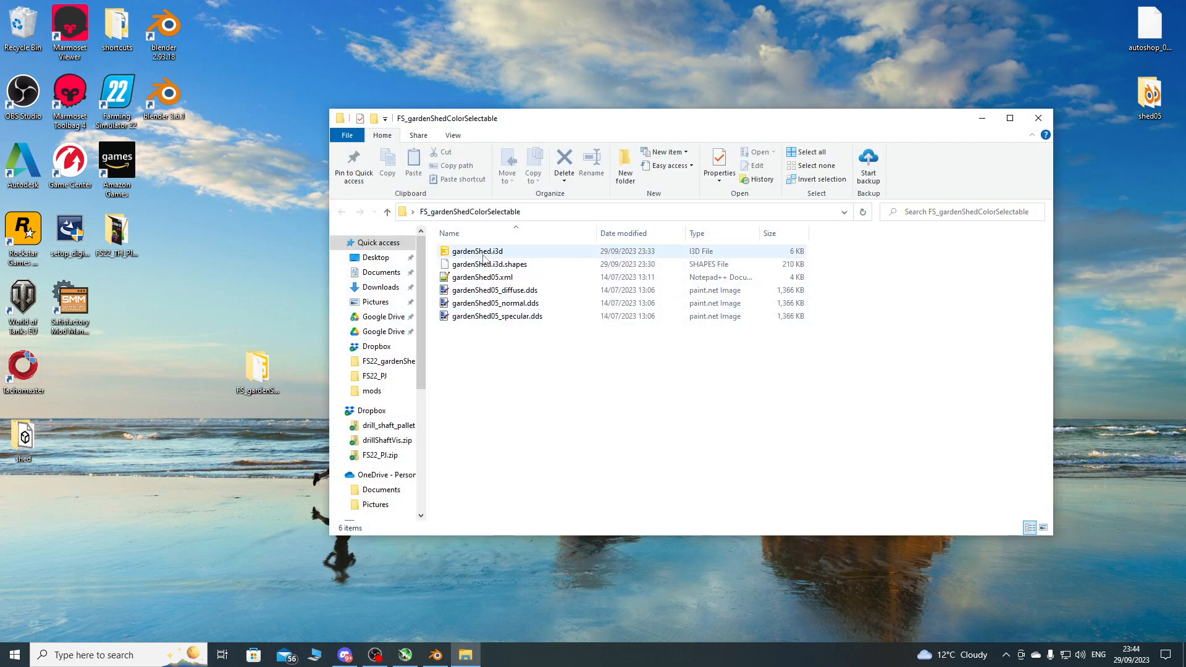
click(484, 254)
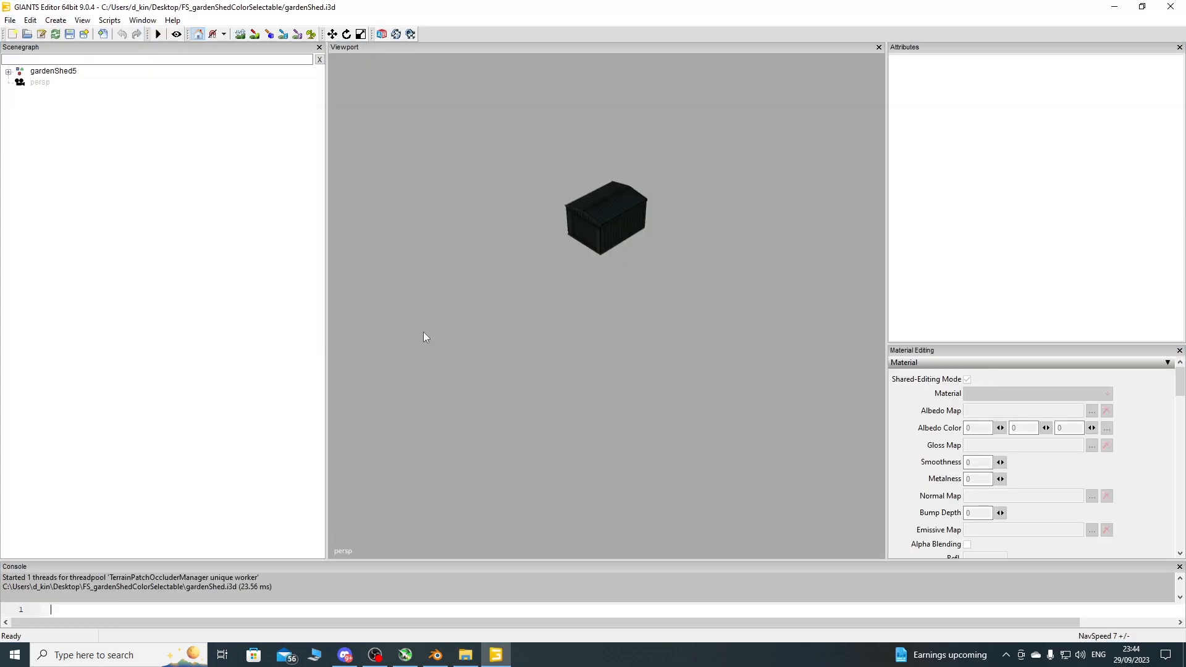
drag(327, 321, 192, 321)
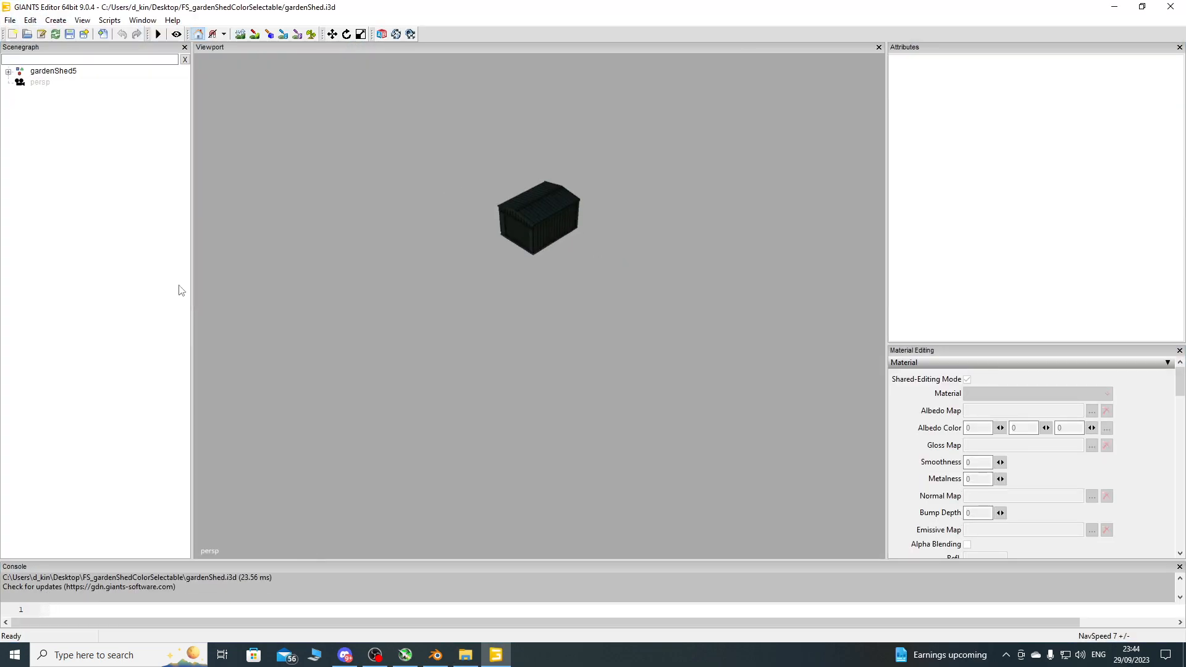
click(9, 72)
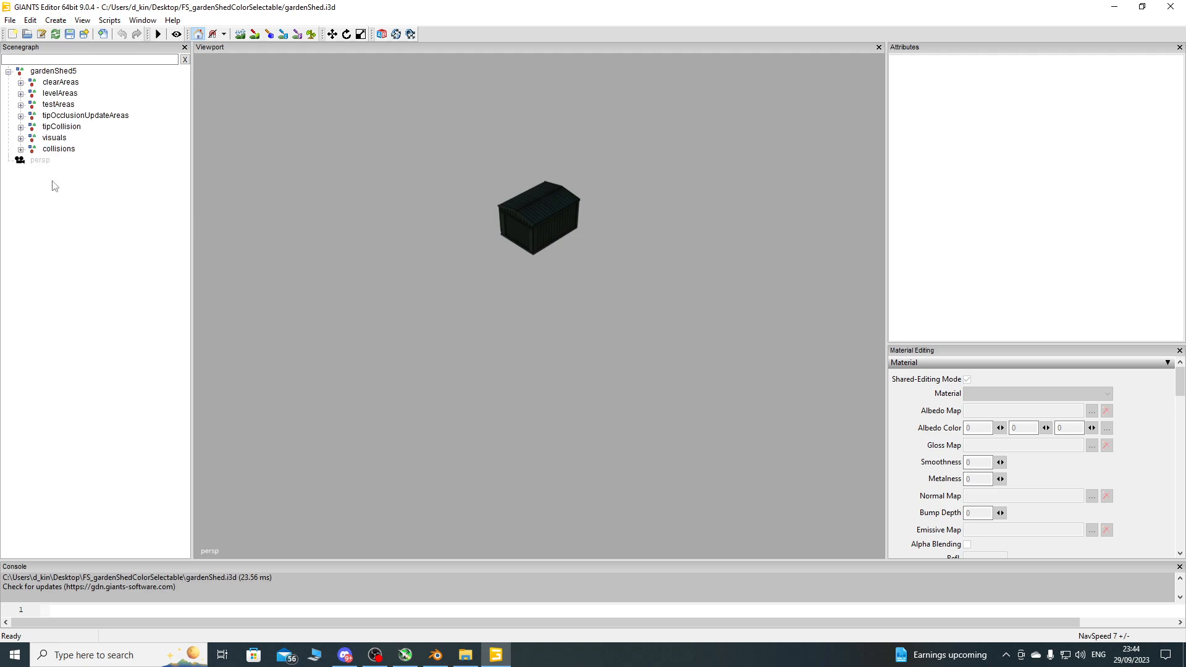
Examine the custom shader parameters of gardenShed05Vis in the visuals group, and view the shed model up close.
click(21, 138)
click(74, 160)
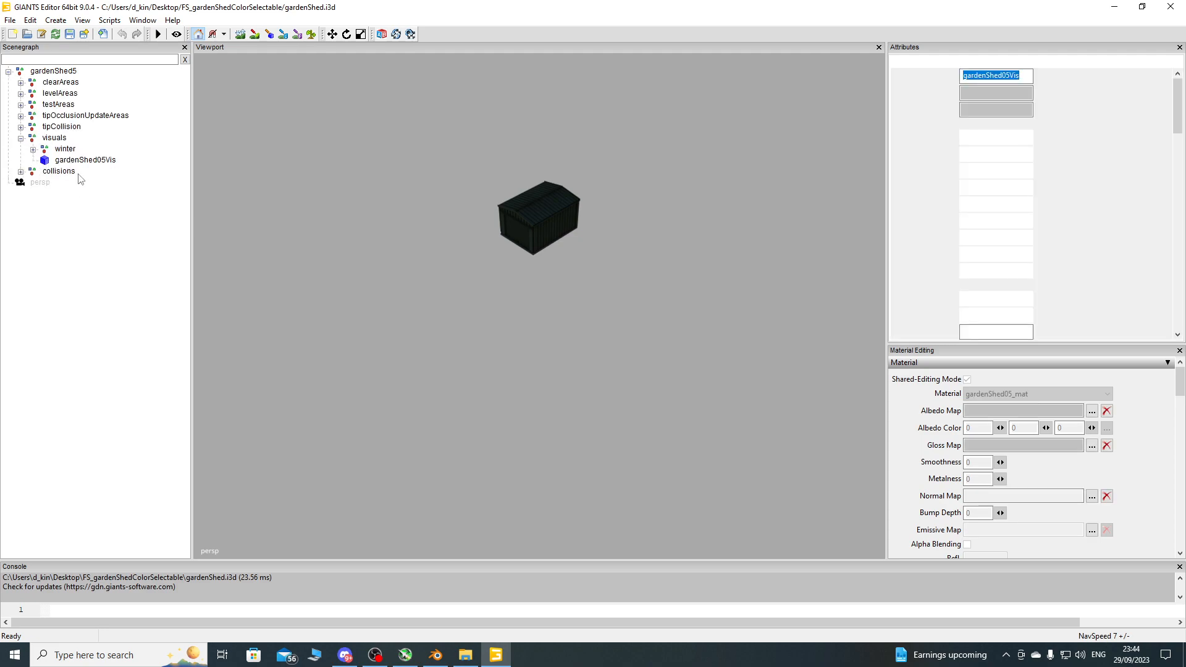
scroll(1047, 491, down, 3)
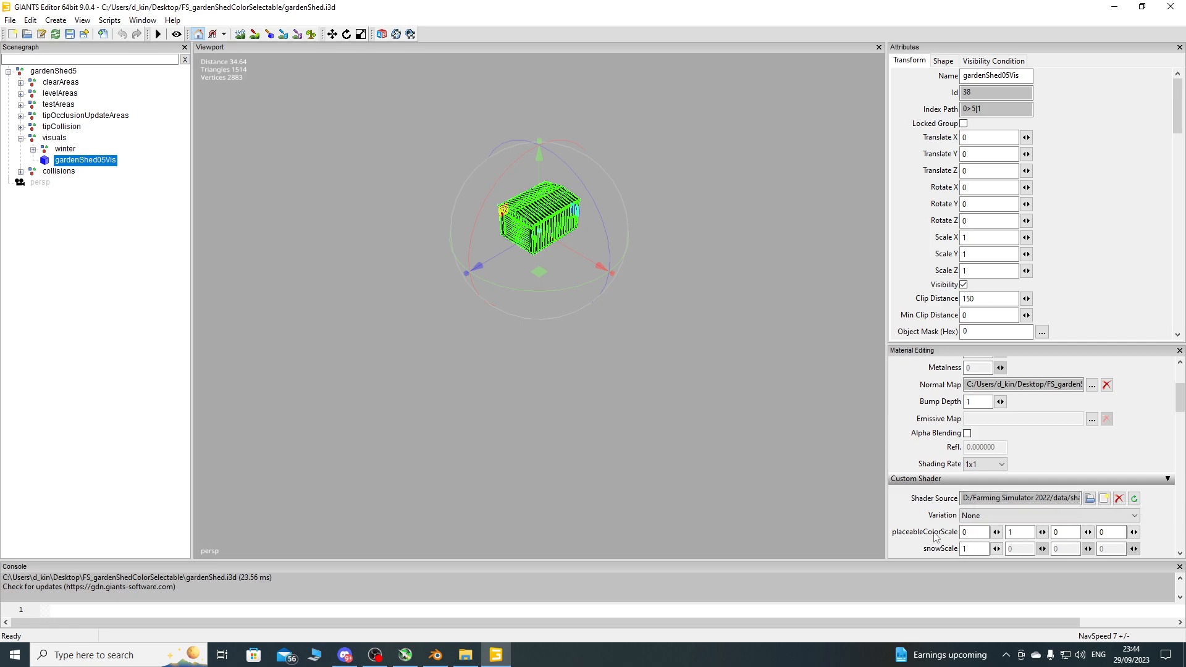
click(428, 318)
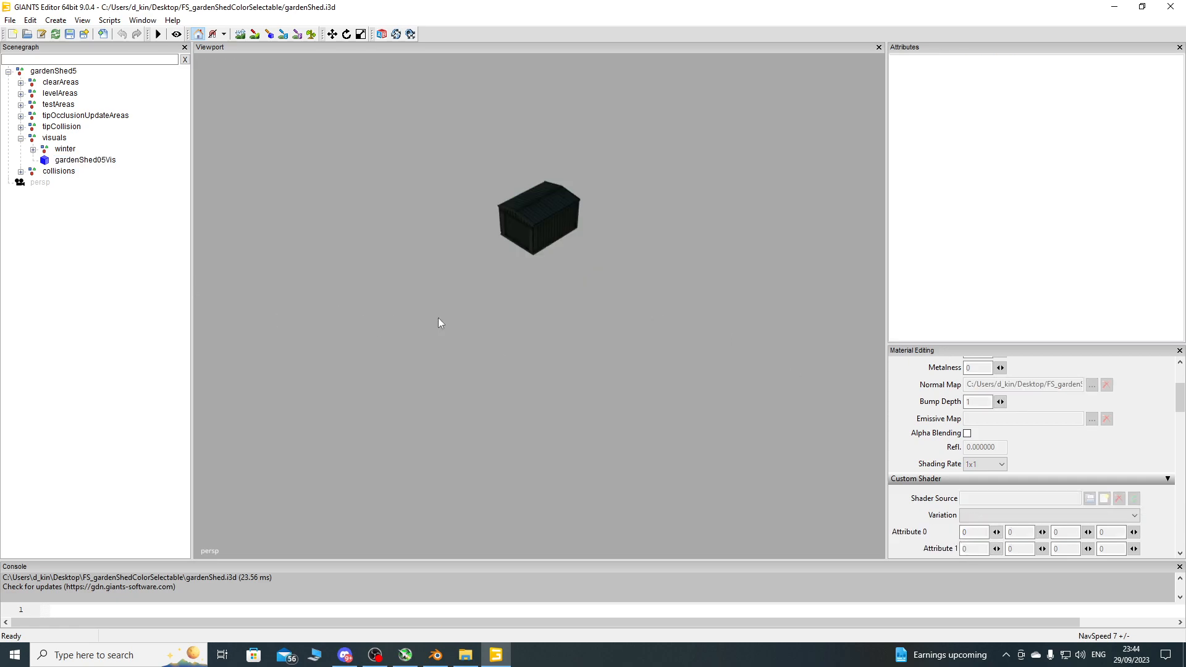
scroll(465, 309, up, 10)
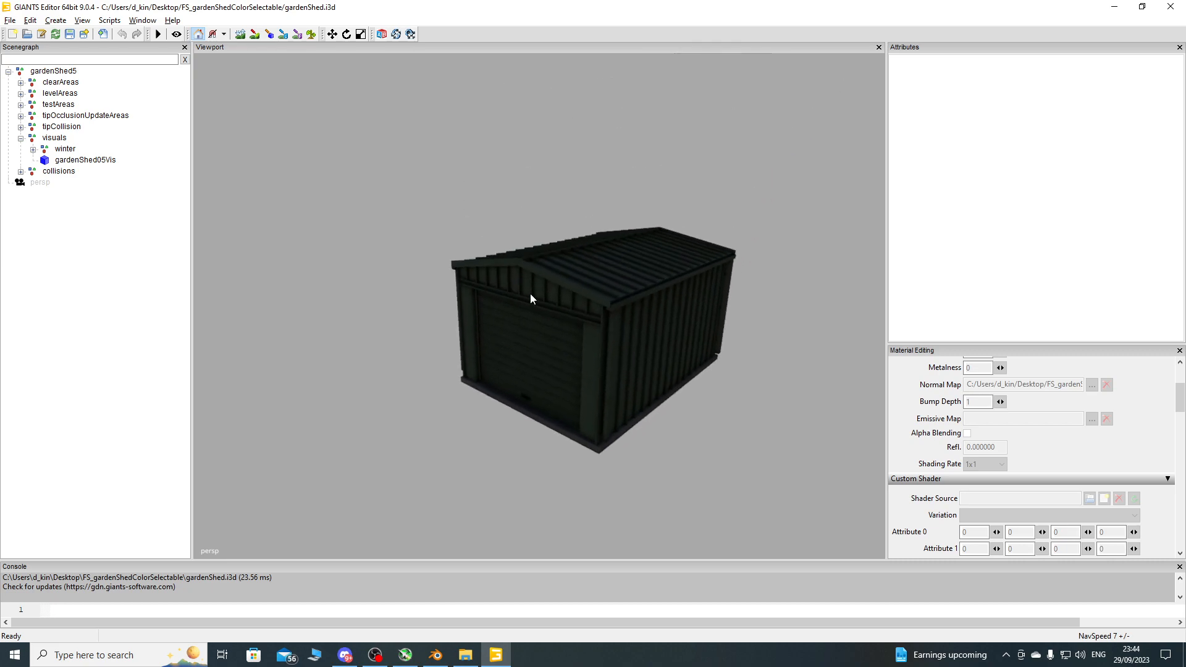
mouse_move(531, 295)
alt+mouse_down()
mouse_move(540, 268)
mouse_move(556, 288)
mouse_move(540, 315)
mouse_move(565, 306)
mouse_move(572, 284)
mouse_move(542, 307)
alt+mouse_up()
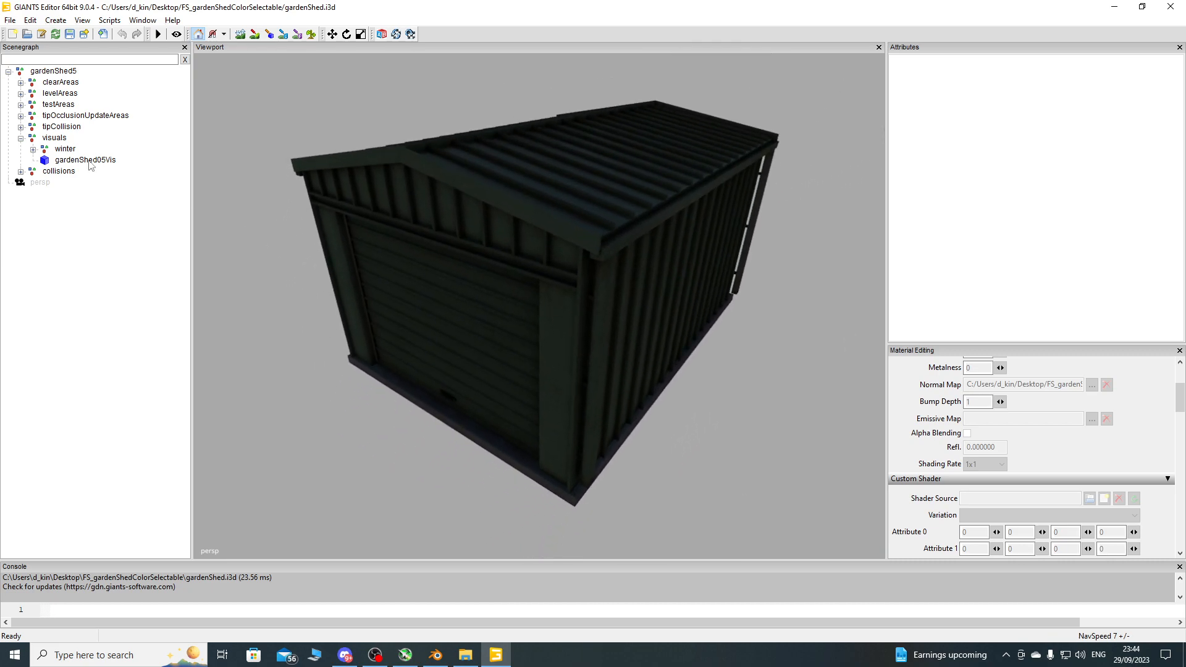
Inspect the snow, icicles01 and icicles02 meshes in the winter group, and reselect gardenShed05Vis.
click(33, 150)
click(76, 160)
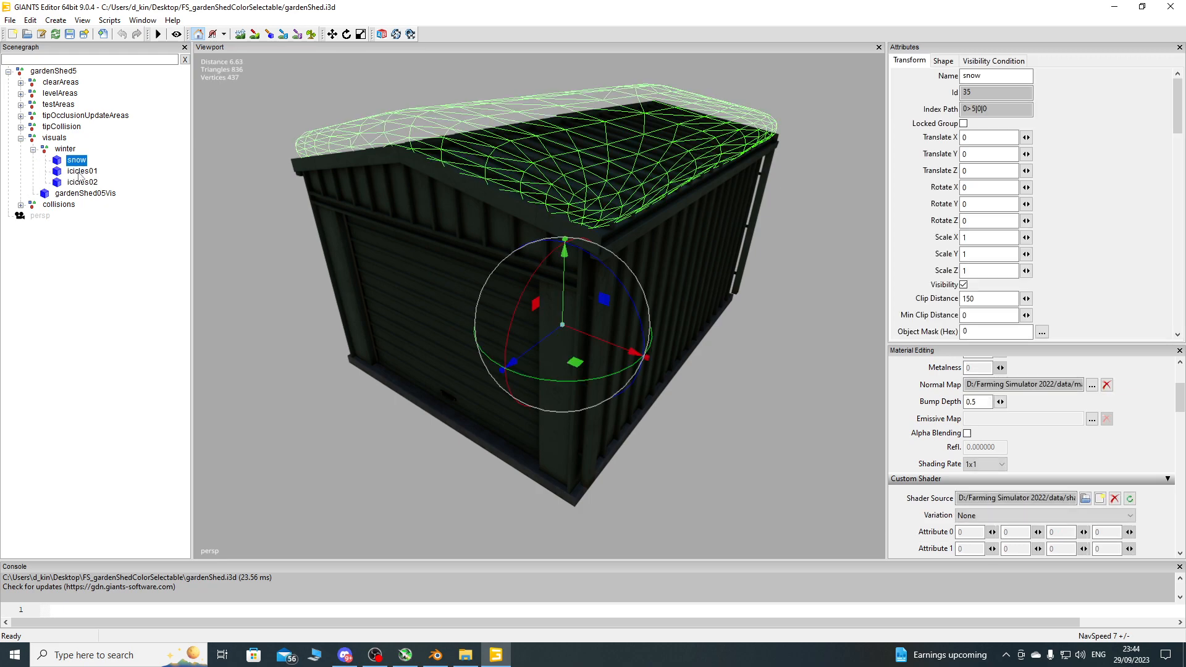
click(82, 171)
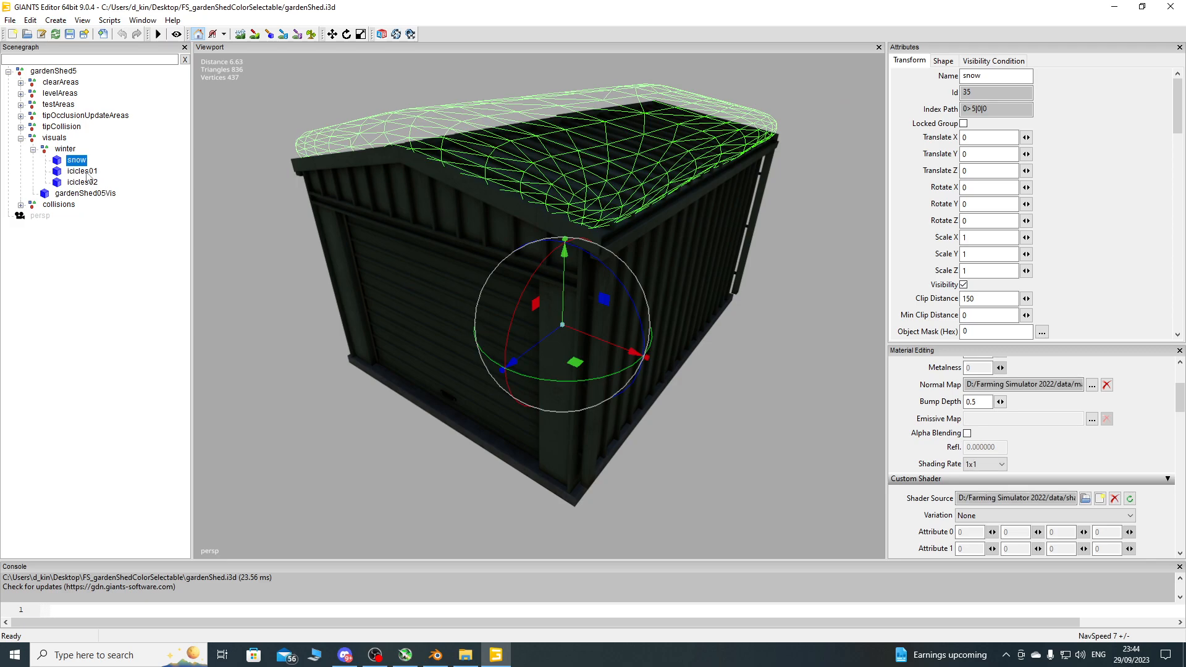
click(87, 173)
click(87, 184)
click(97, 194)
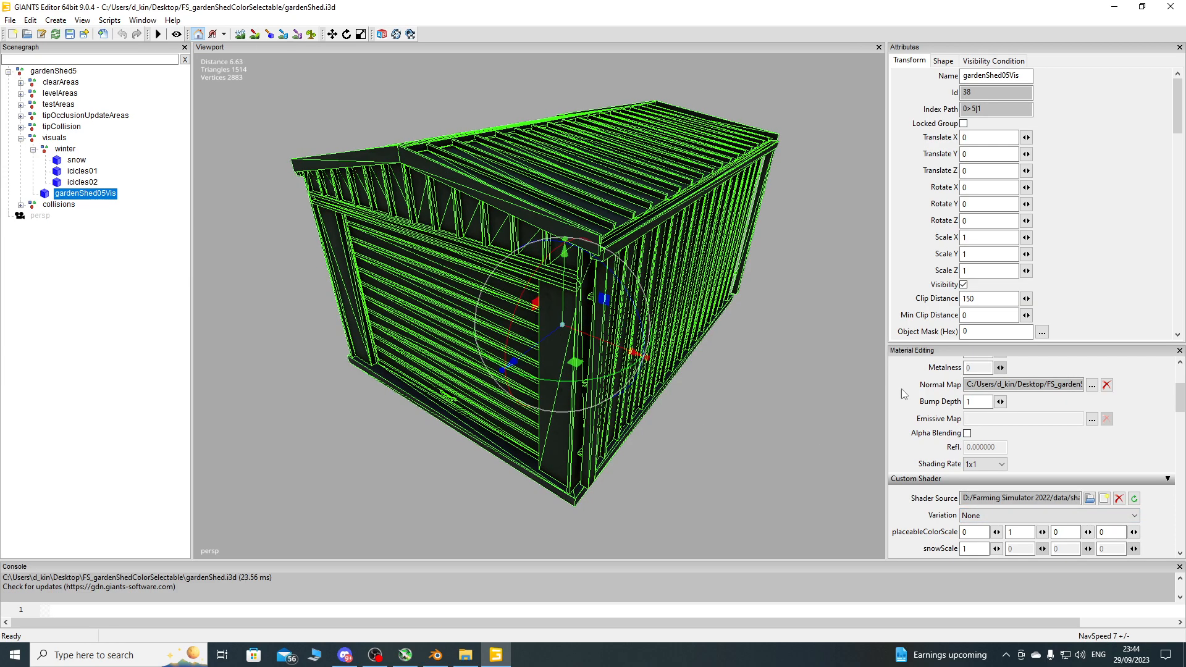
Enlarge the Material Editing area and review the shader variations available for gardenShed05Vis, keeping None.
drag(943, 344, 943, 238)
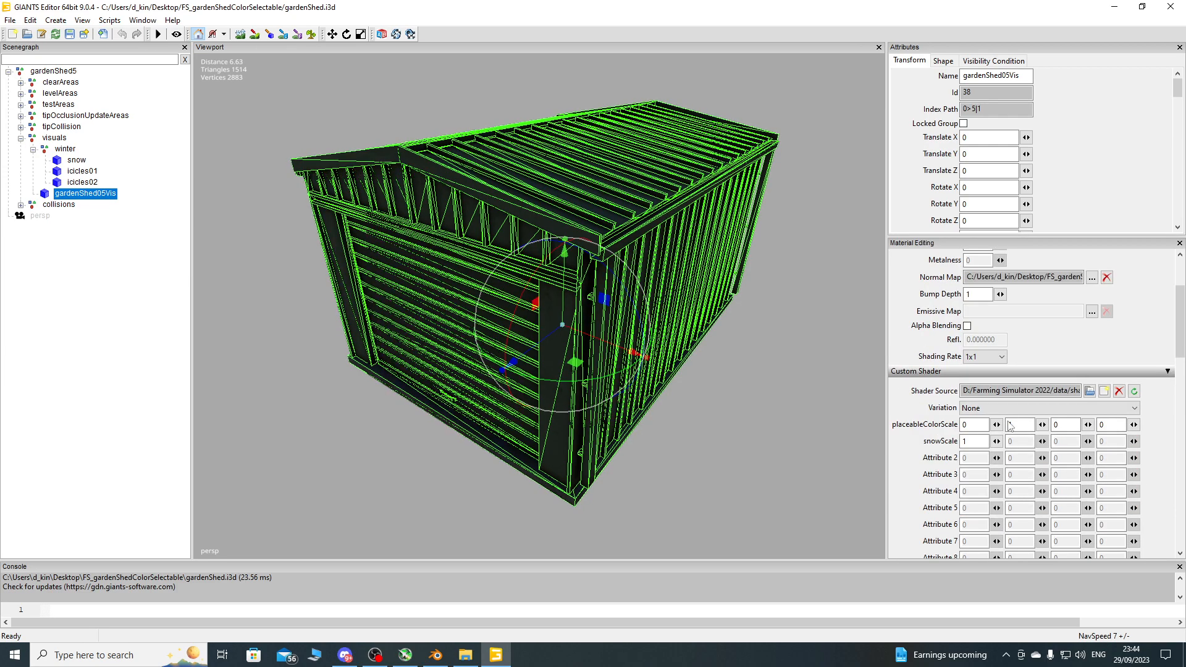
click(1025, 408)
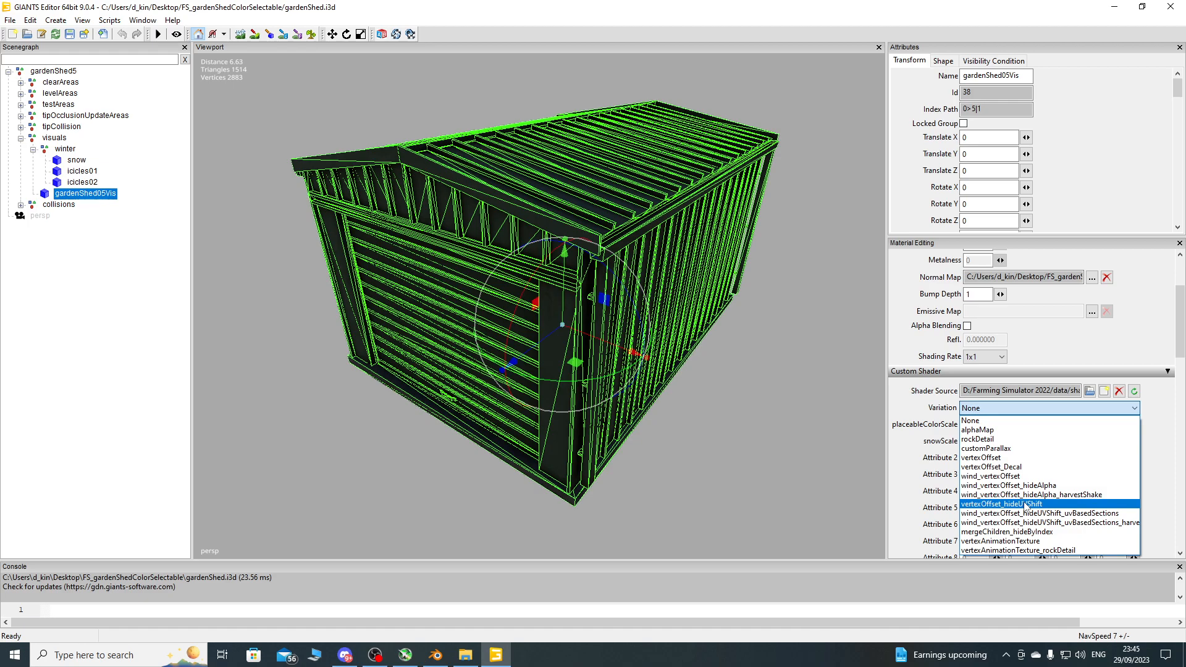
click(996, 421)
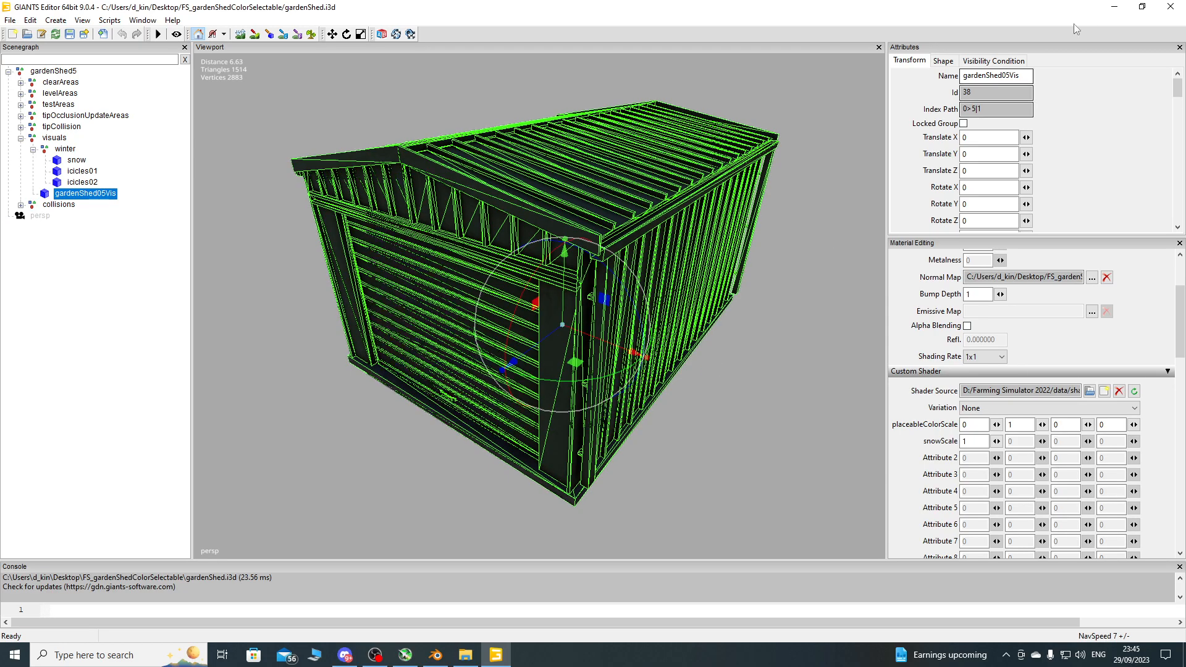
Close GIANTS Editor and the FS_gardenShedColorSelectable folder window, and switch to Blender.
click(1171, 7)
click(666, 323)
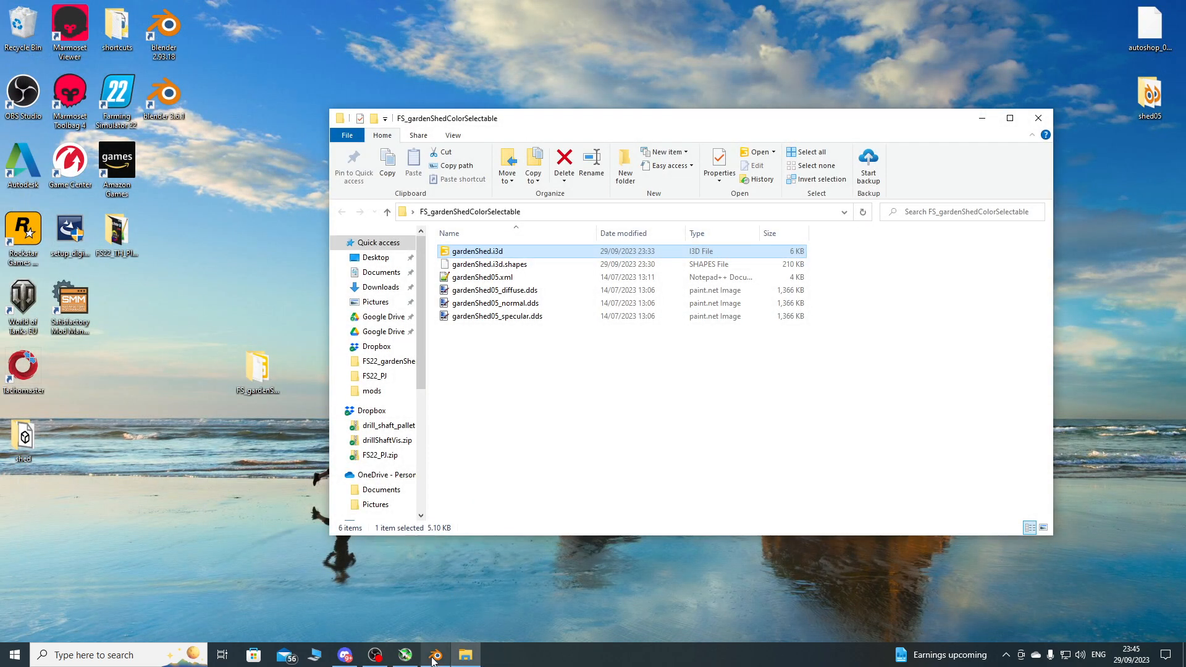
click(1038, 117)
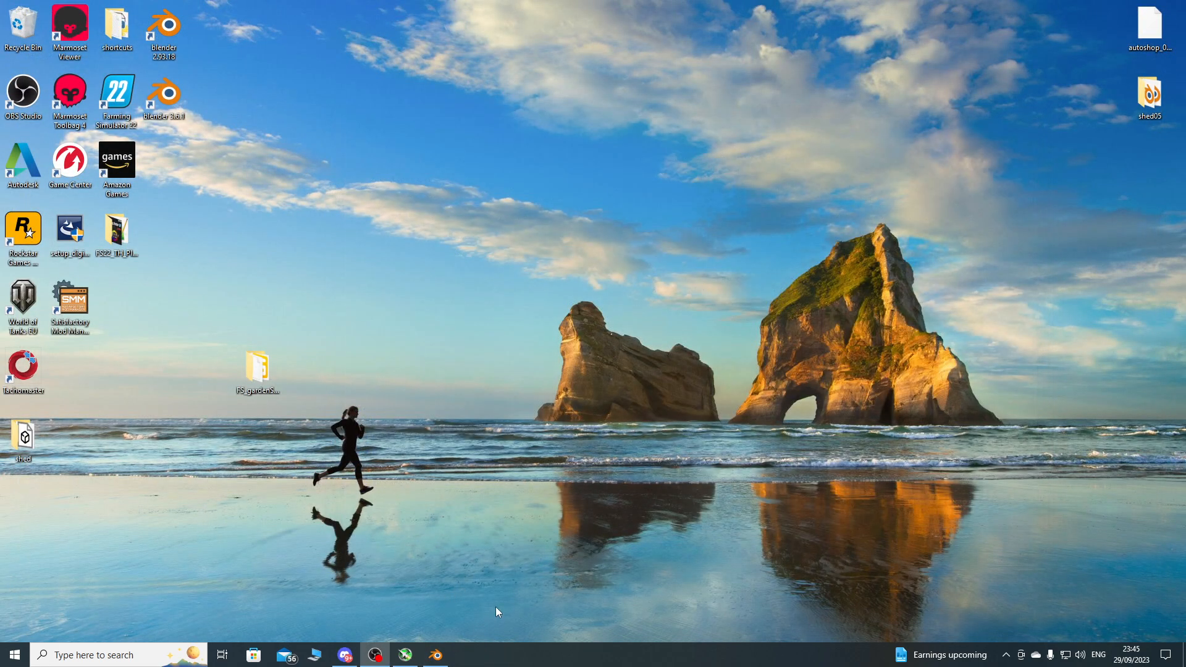
click(435, 655)
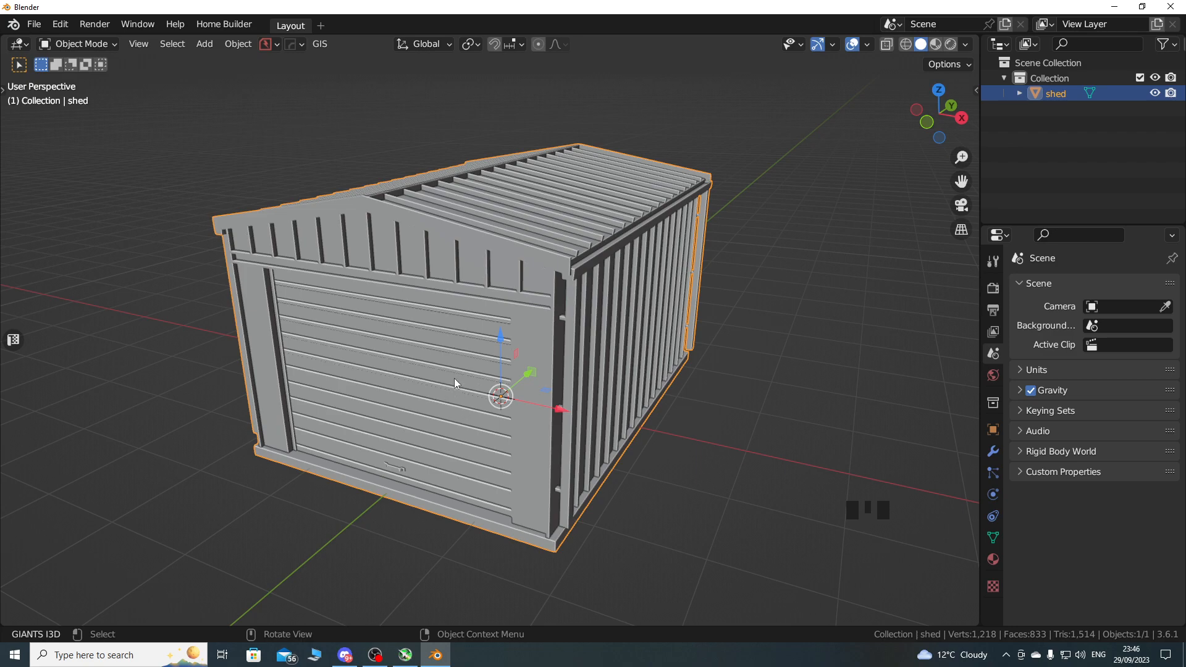
Put the shed into Edit Mode with face selection active, viewing the lower front below the roller door.
shift+middle_drag(443, 369, 480, 359)
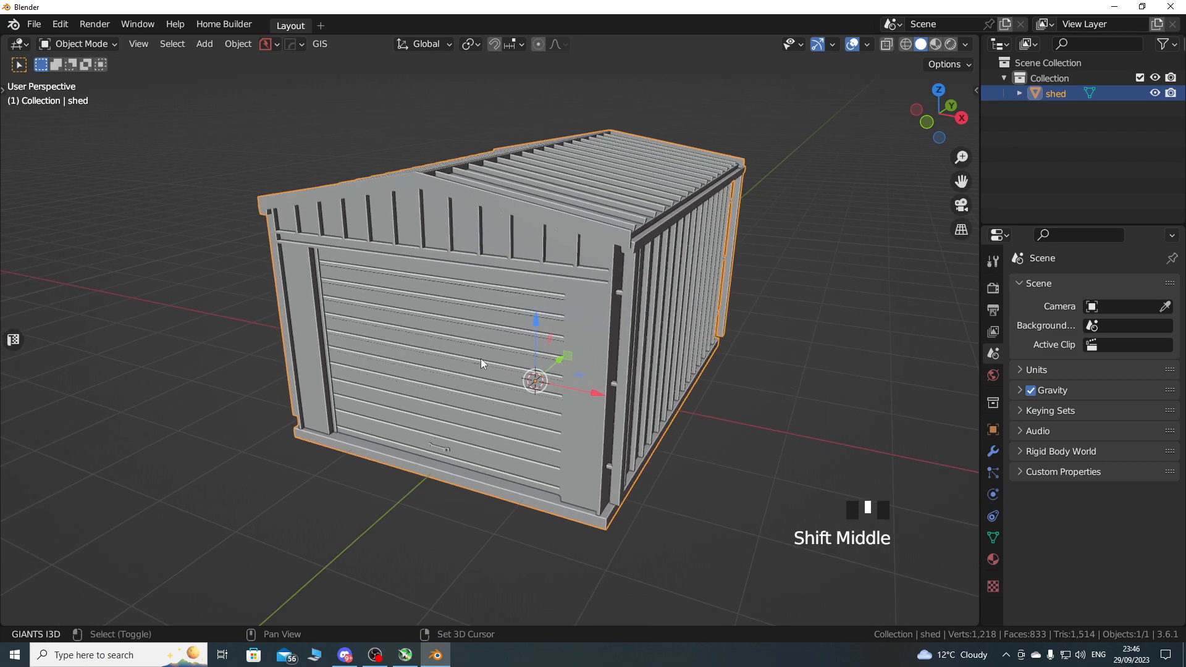
middle_drag(569, 326, 518, 310)
shift+middle_drag(451, 442, 453, 372)
scroll(454, 372, up, 2)
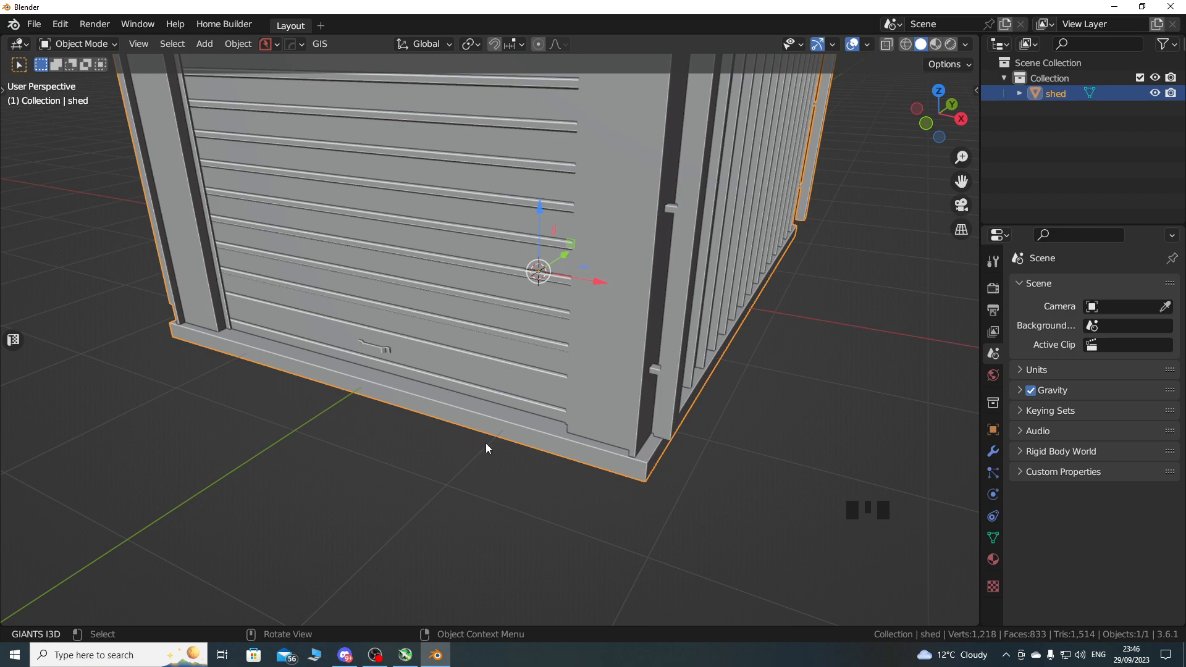
shift+middle_drag(480, 456, 437, 463)
key(Tab)
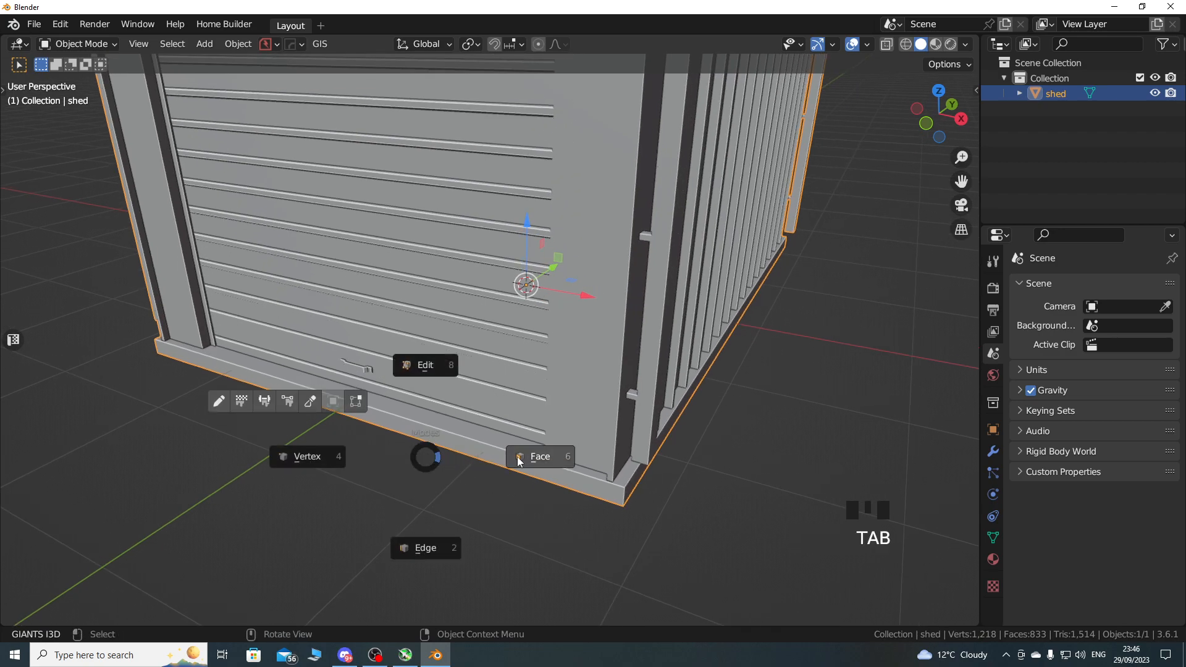
click(438, 448)
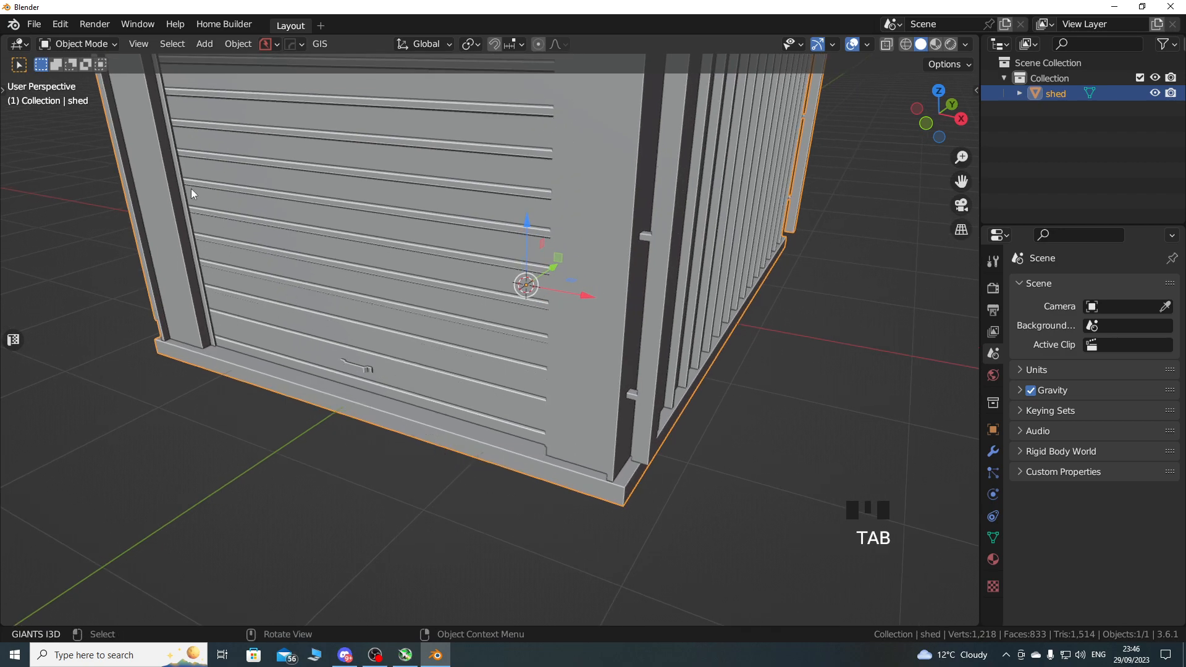
click(79, 46)
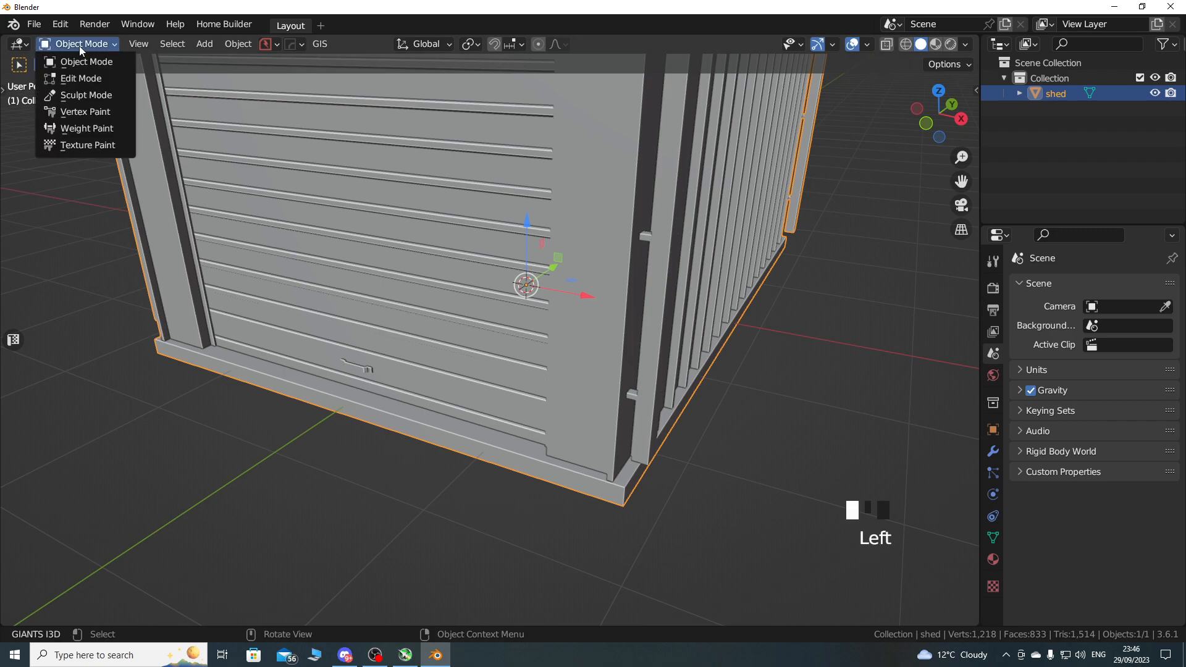
click(91, 78)
click(160, 47)
click(131, 45)
click(147, 46)
click(161, 48)
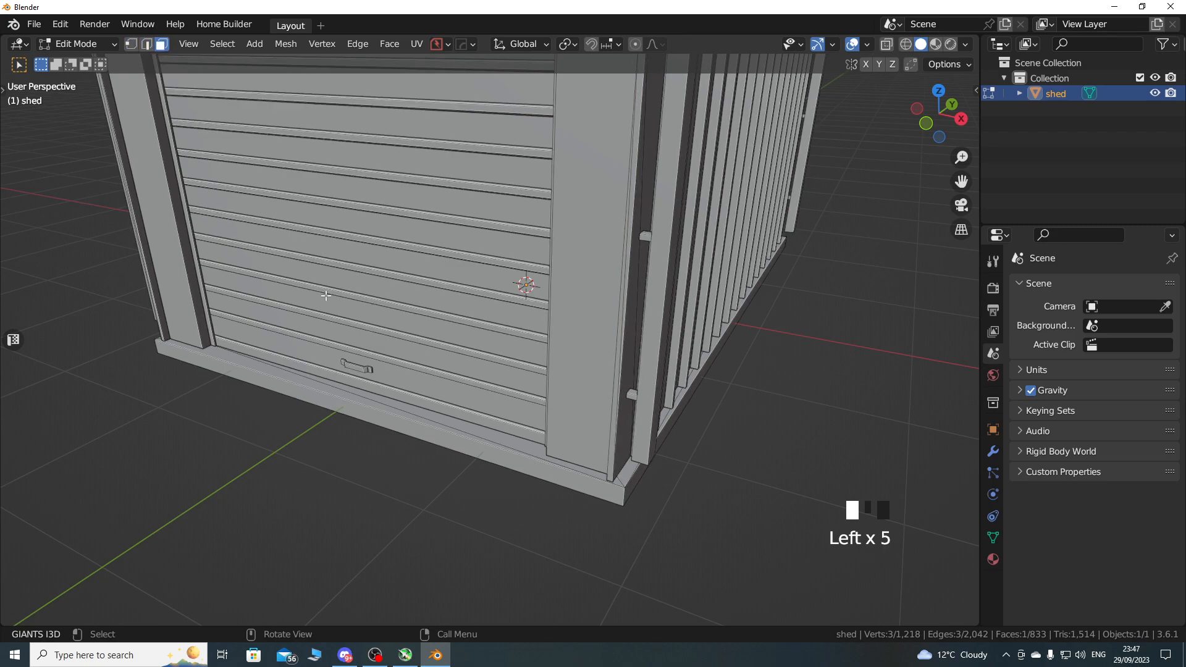
Clear the selection, select all linked faces of the shed's base frame, and check with a cancelled move that it is a loose part.
shift+middle_drag(432, 426, 426, 394)
scroll(387, 394, up, 3)
key(alt+a)
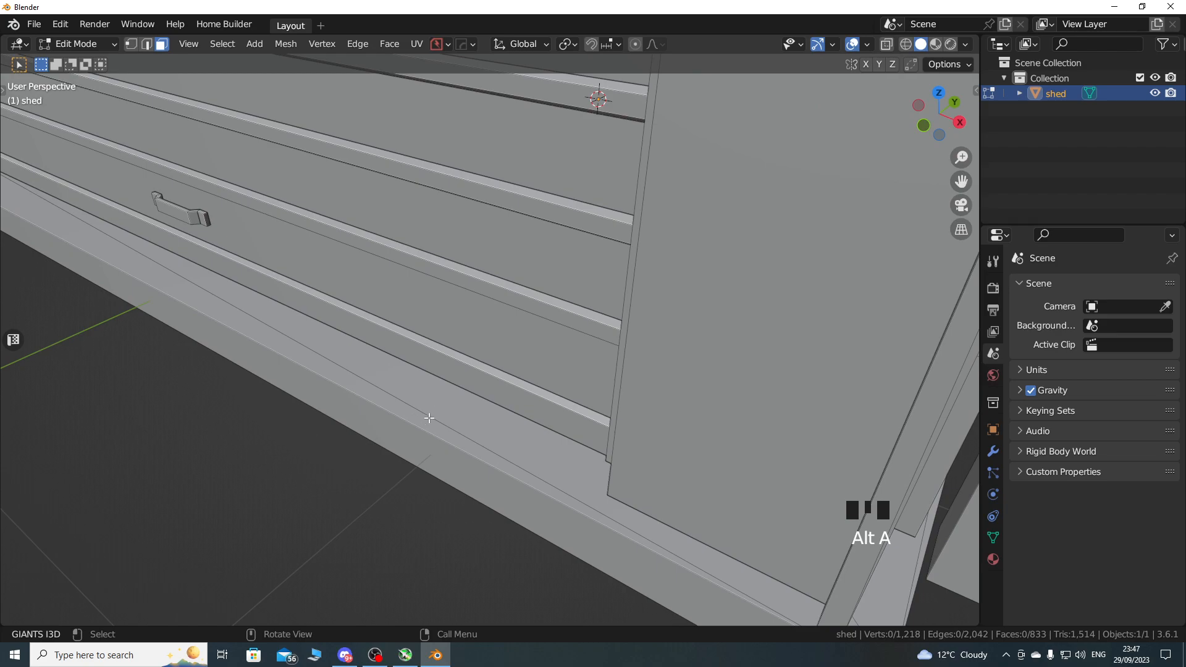
key(l)
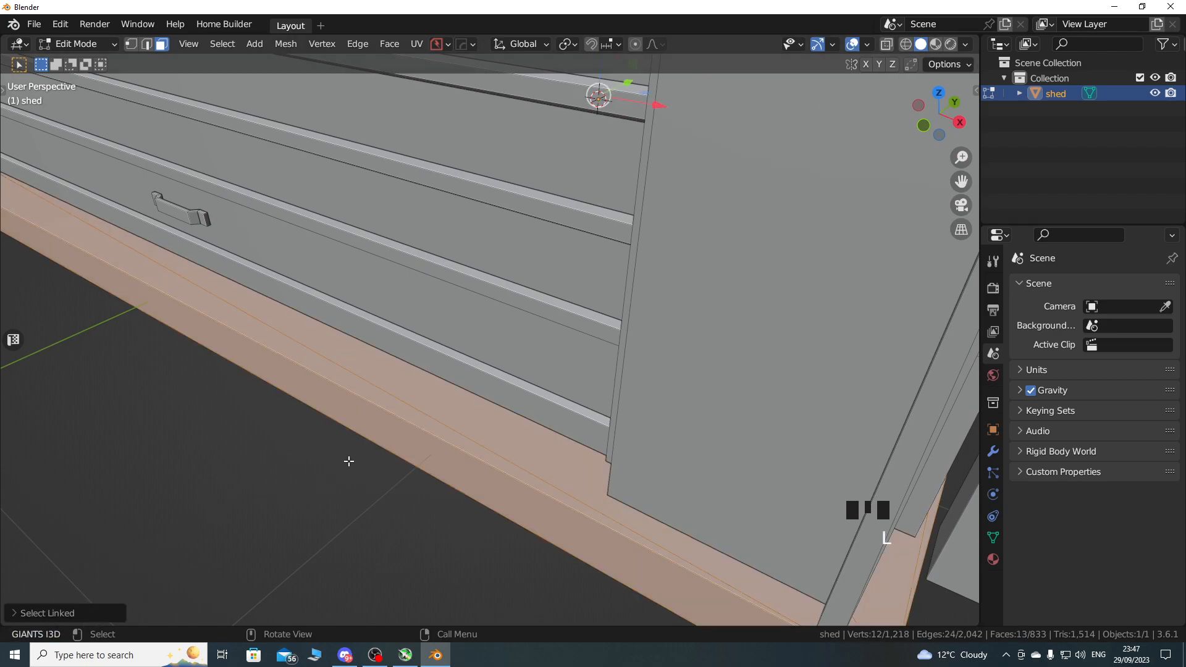
scroll(349, 462, down, 6)
mouse_move(402, 410)
shift+middle_down()
mouse_move(402, 427)
mouse_move(432, 334)
mouse_move(439, 387)
mouse_move(371, 451)
mouse_move(392, 416)
shift+middle_up()
scroll(368, 427, up, 3)
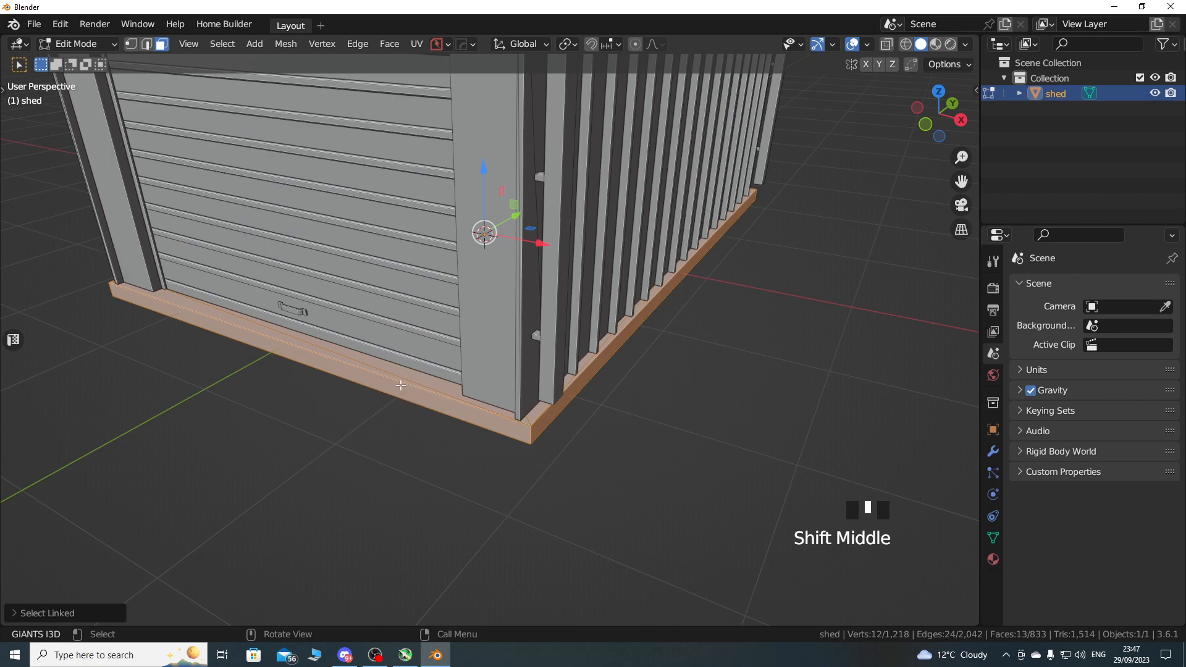
key(g)
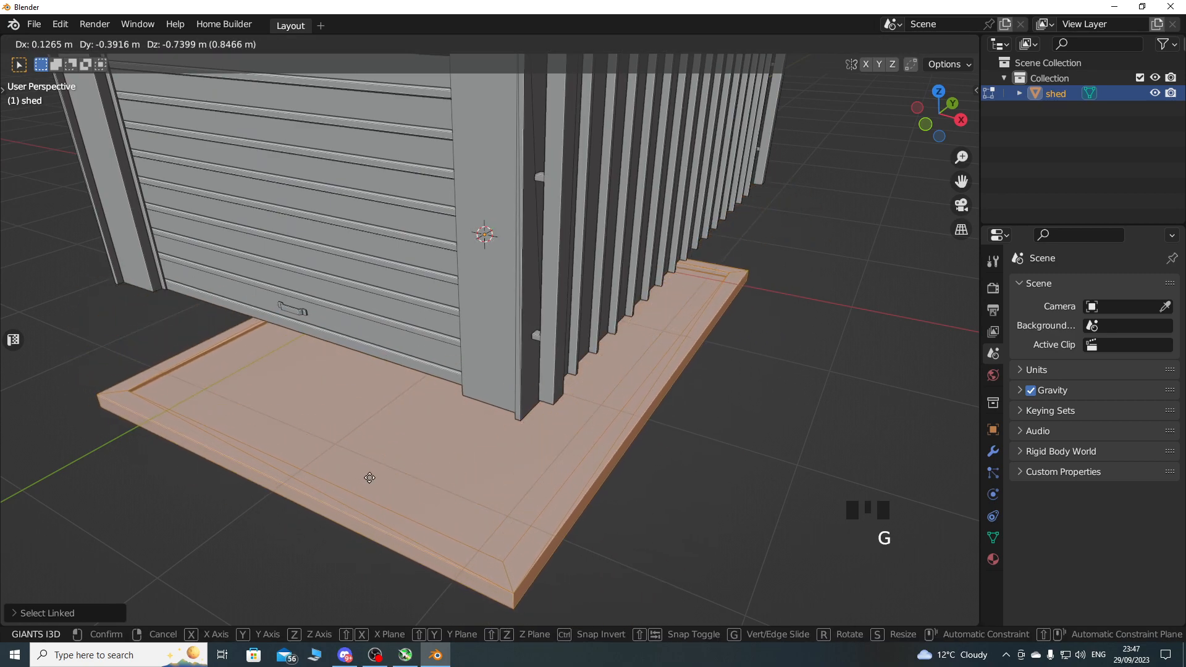
right_click(368, 443)
Separate the selected base frame from the shed mesh into its own object.
scroll(379, 397, down, 2)
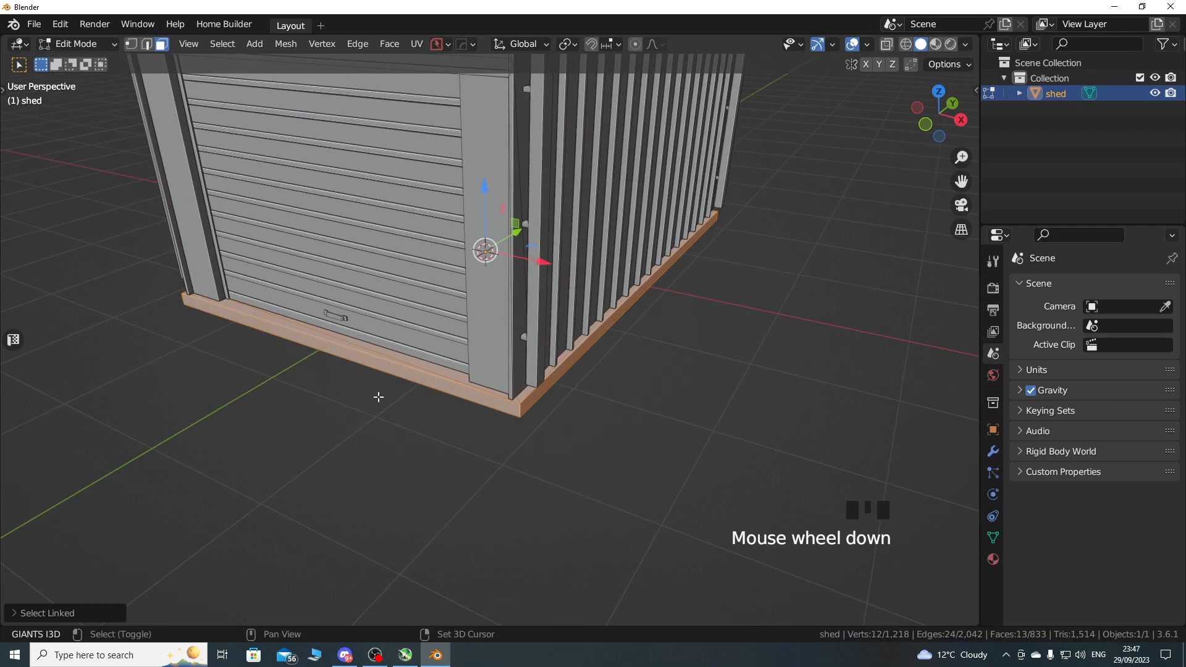
shift+middle_drag(429, 472, 432, 439)
scroll(432, 440, up, 2)
key(p)
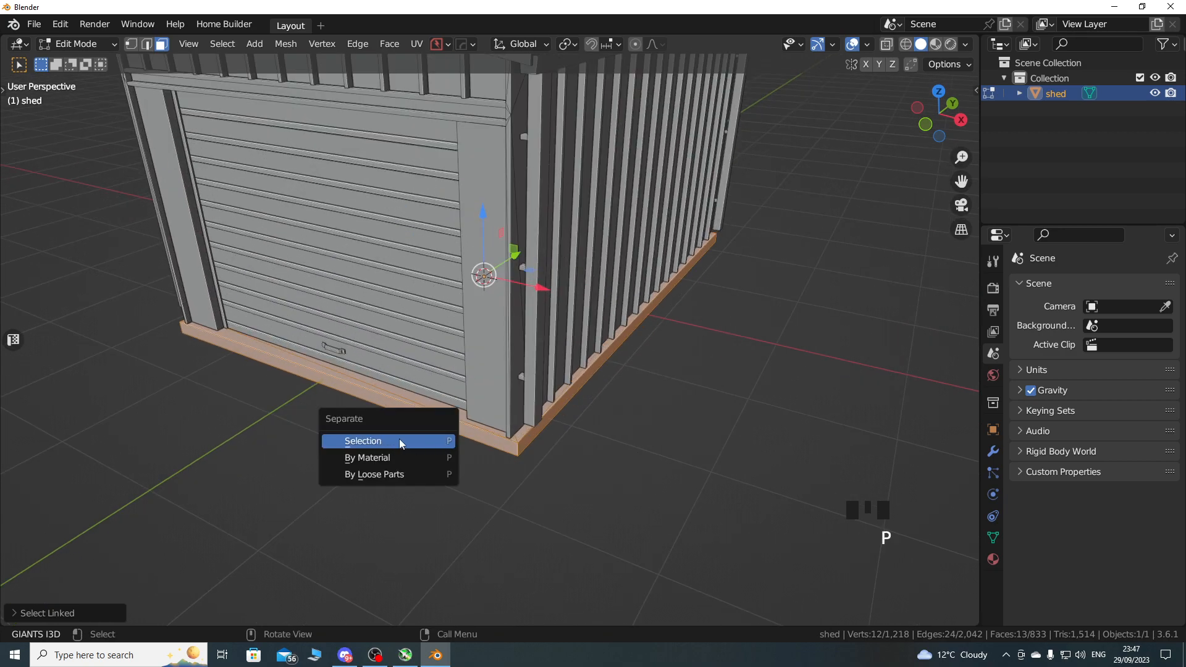
click(388, 443)
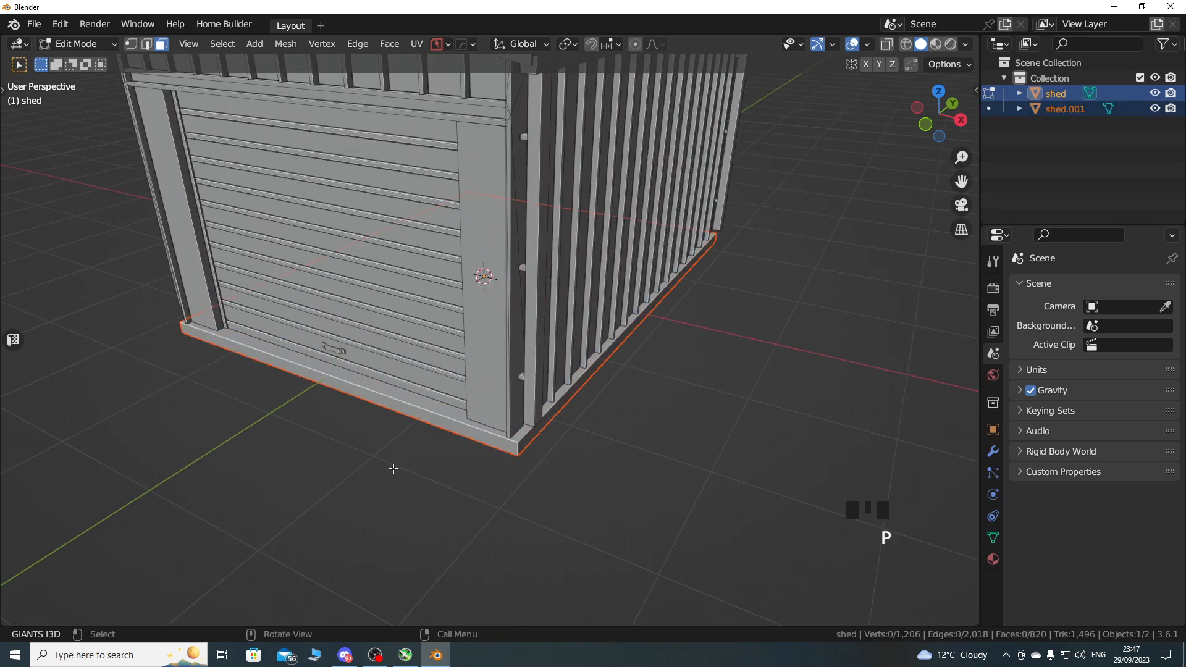
Return to Object Mode, select only the separated base frame, and test-move it without keeping the movement.
click(77, 43)
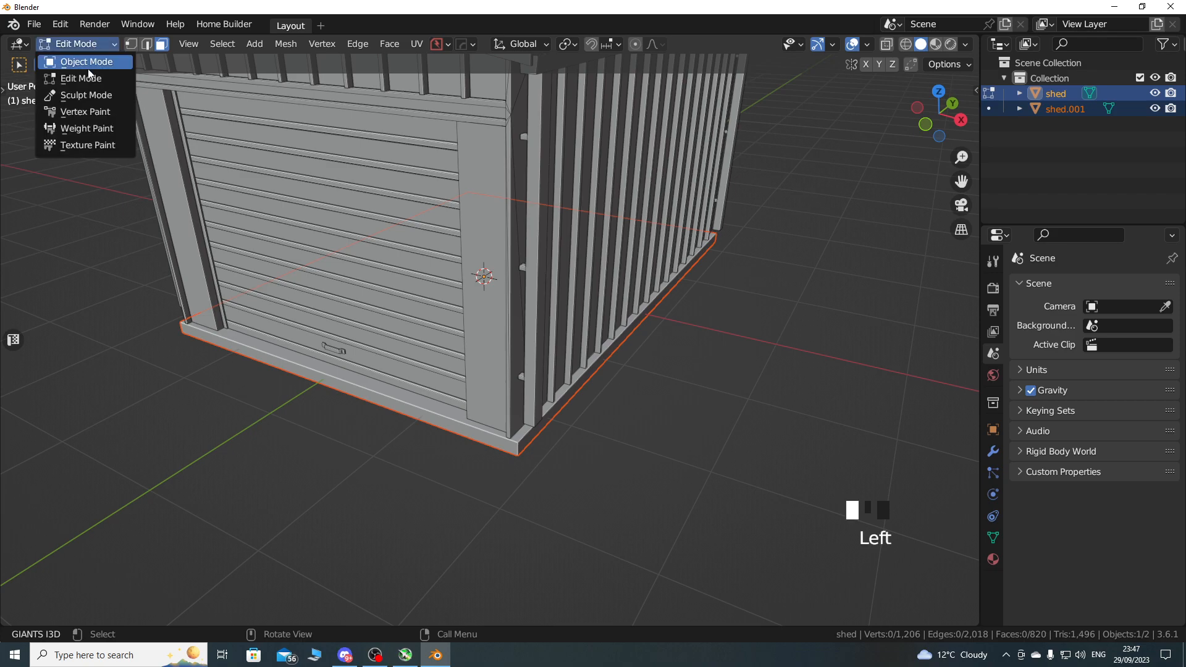
click(101, 58)
click(412, 406)
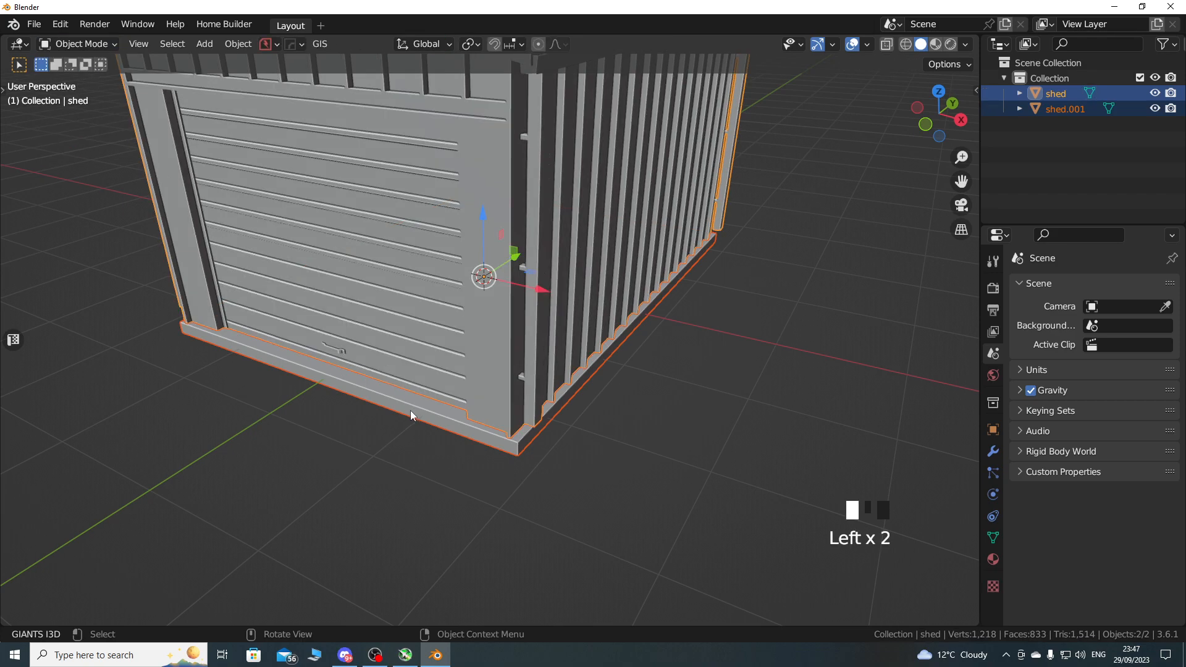
click(411, 415)
key(g)
right_click(462, 403)
Deselect everything and enlarge the Outliner in both width and height.
click(979, 159)
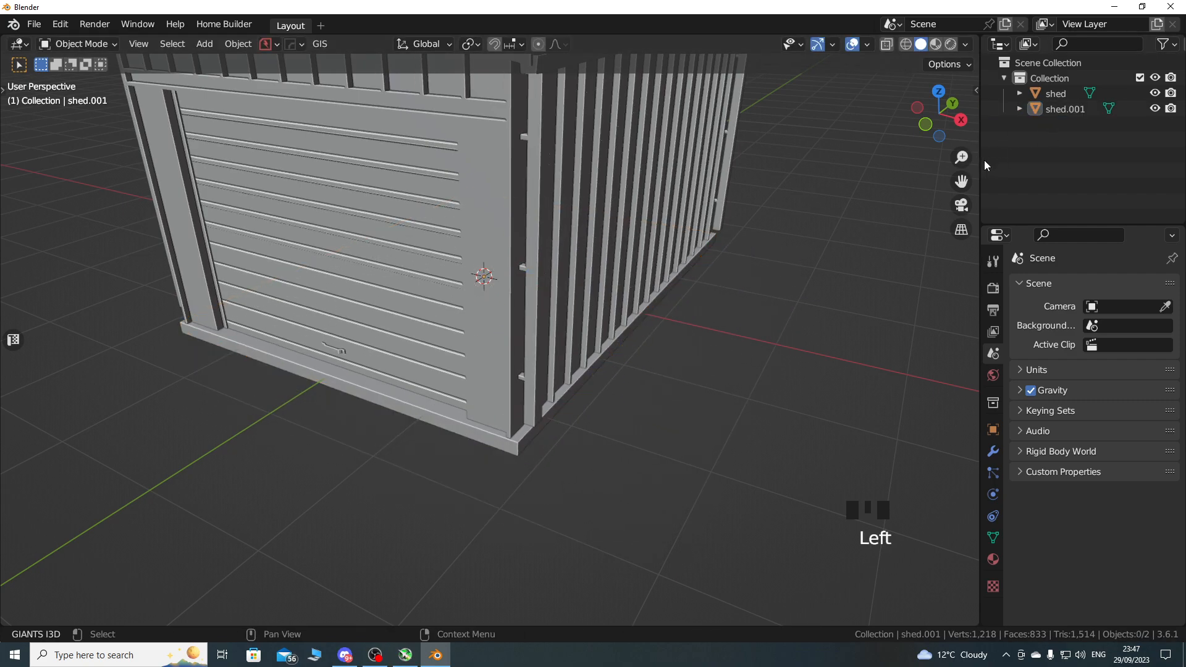
drag(981, 159, 930, 155)
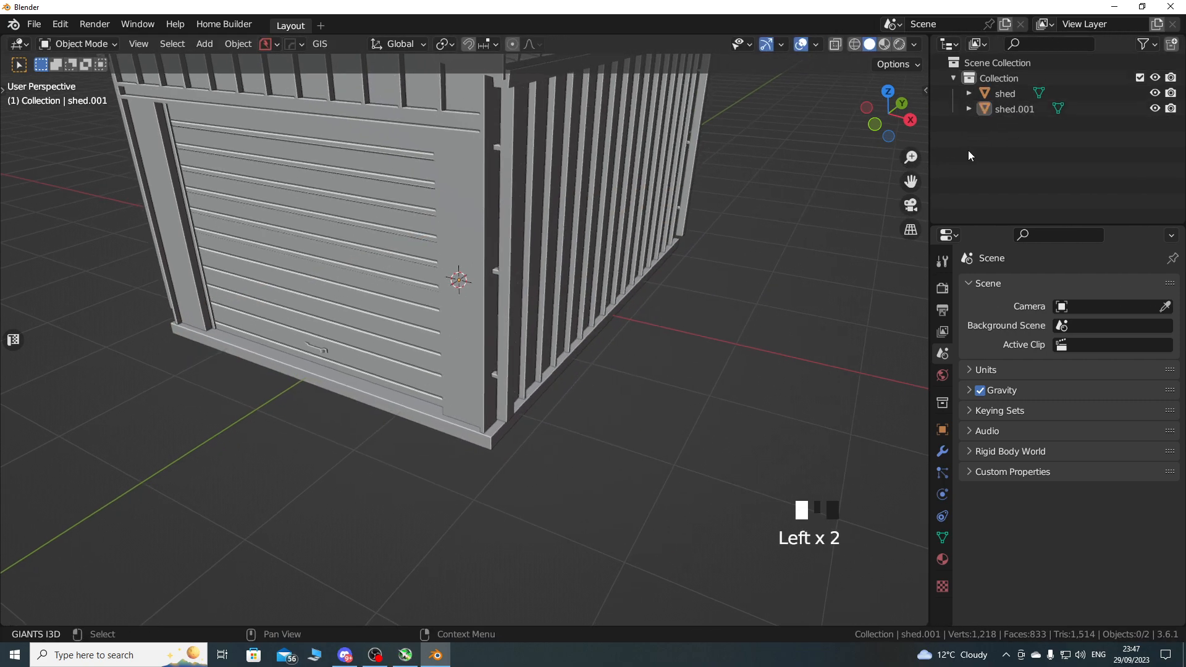
drag(990, 223, 990, 302)
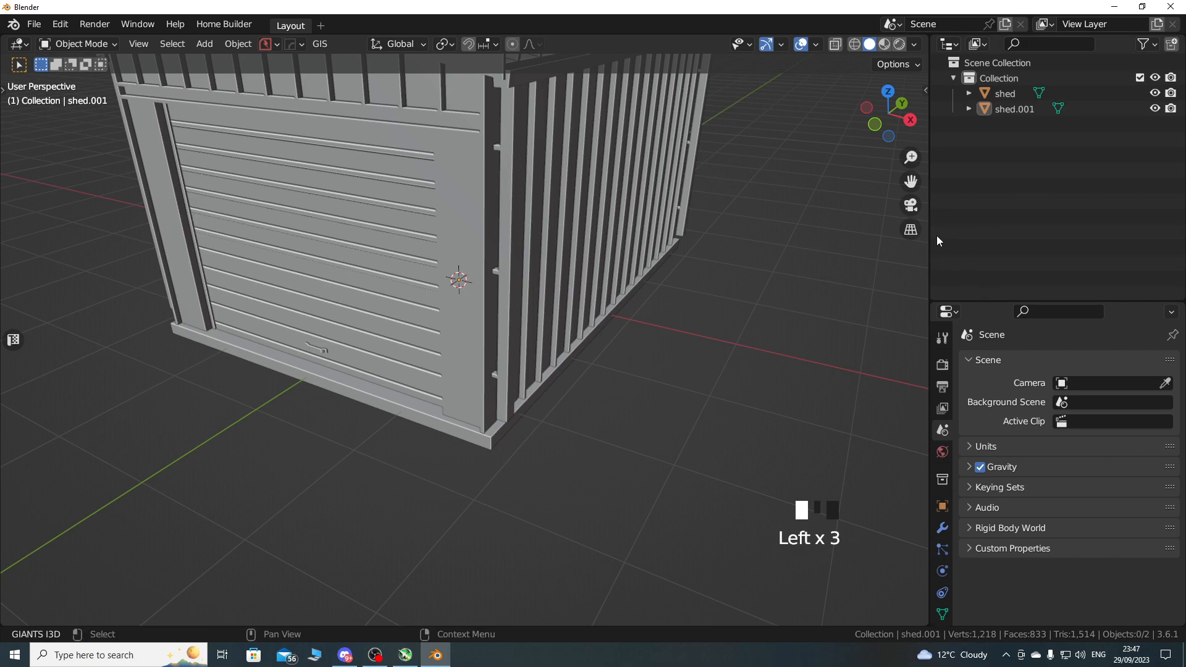
drag(930, 242, 843, 242)
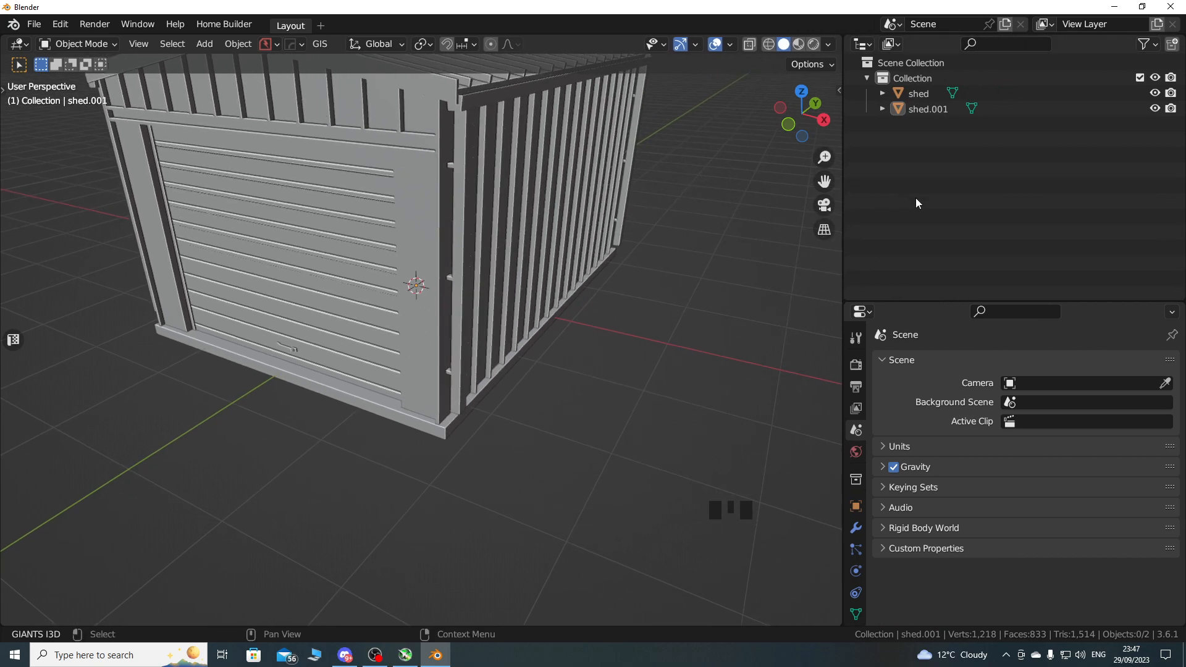
Select the separated base frame object and rename it as concreteBase.
click(925, 115)
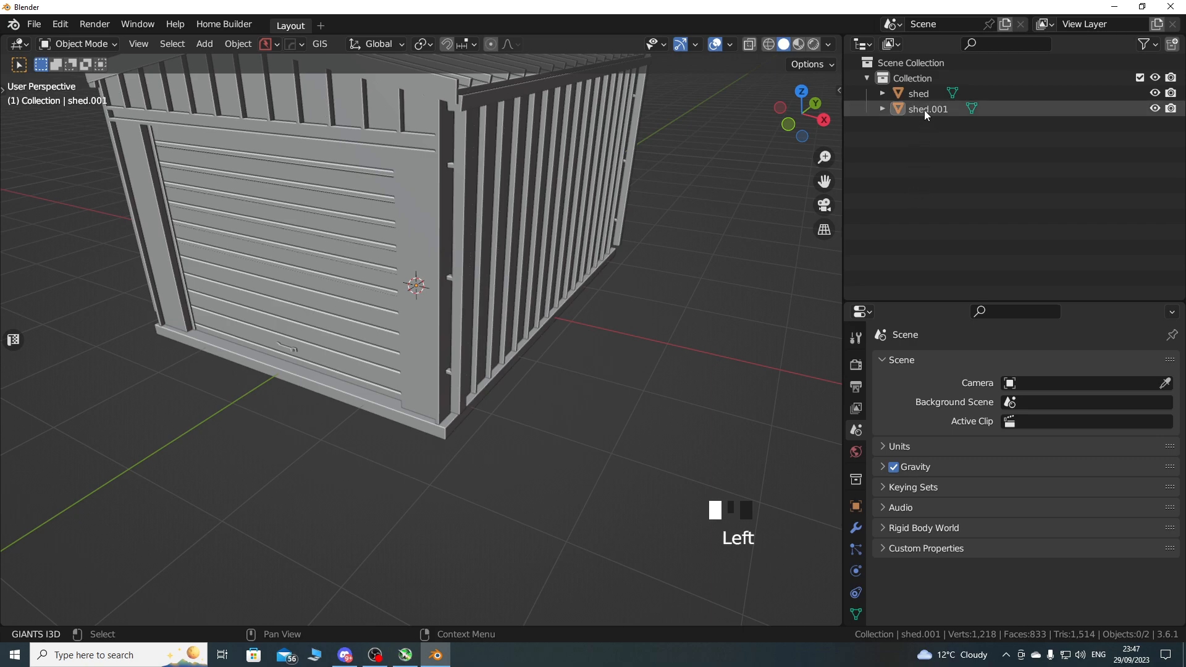
click(930, 108)
double_click(931, 107)
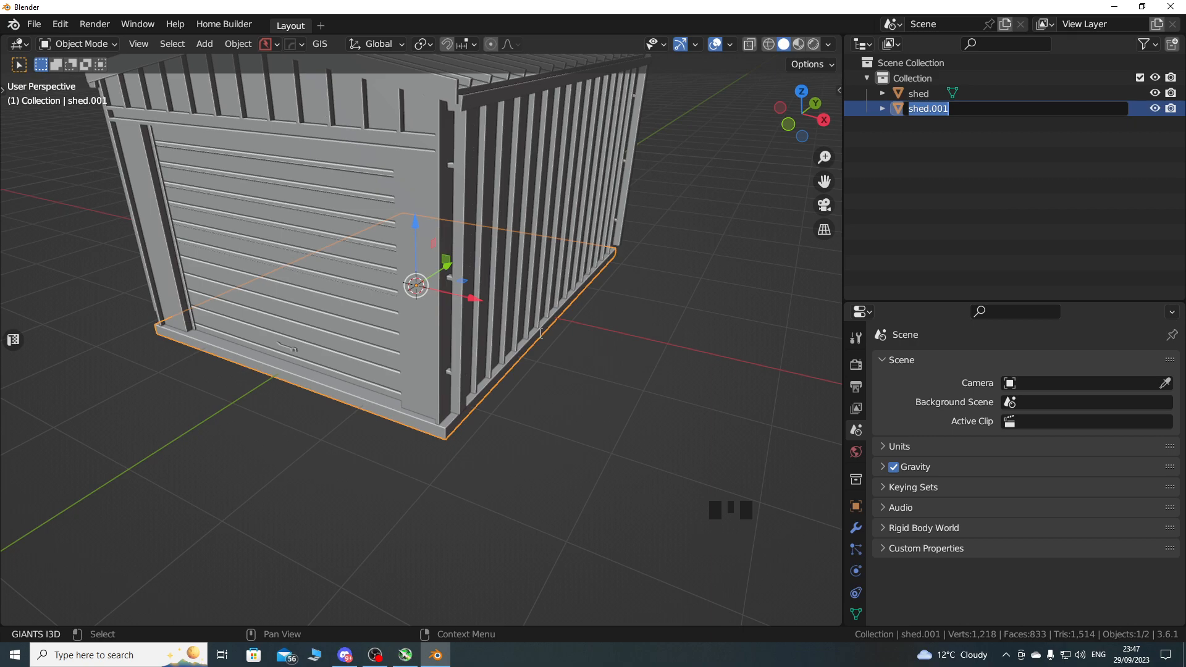
text(concreteBase)
key(Return)
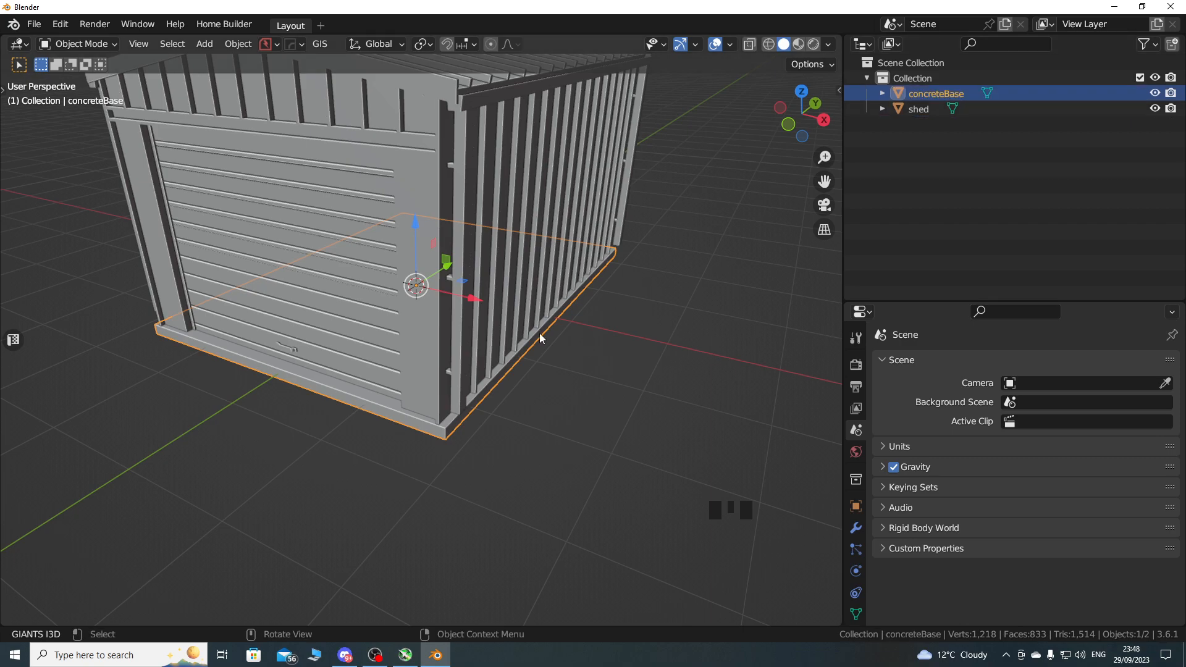
Hide the concreteBase object, select the remaining shed mesh and switch it to Edit Mode.
scroll(544, 334, down, 3)
middle_drag(536, 336, 525, 348)
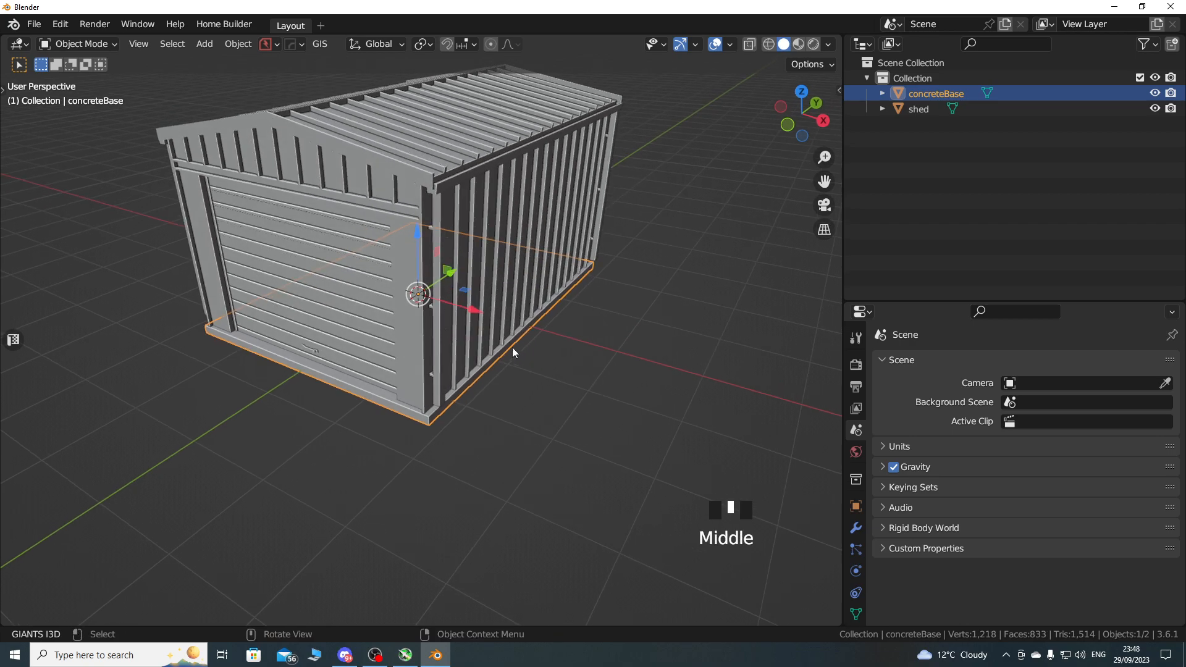
key(h)
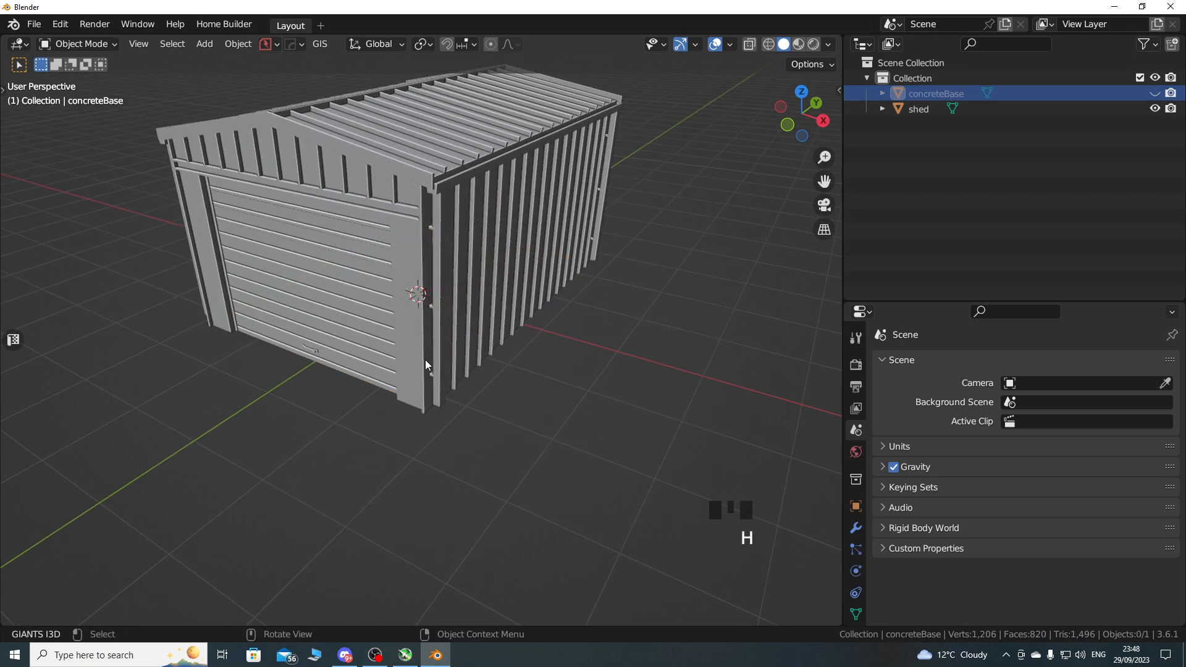
middle_drag(409, 377, 451, 377)
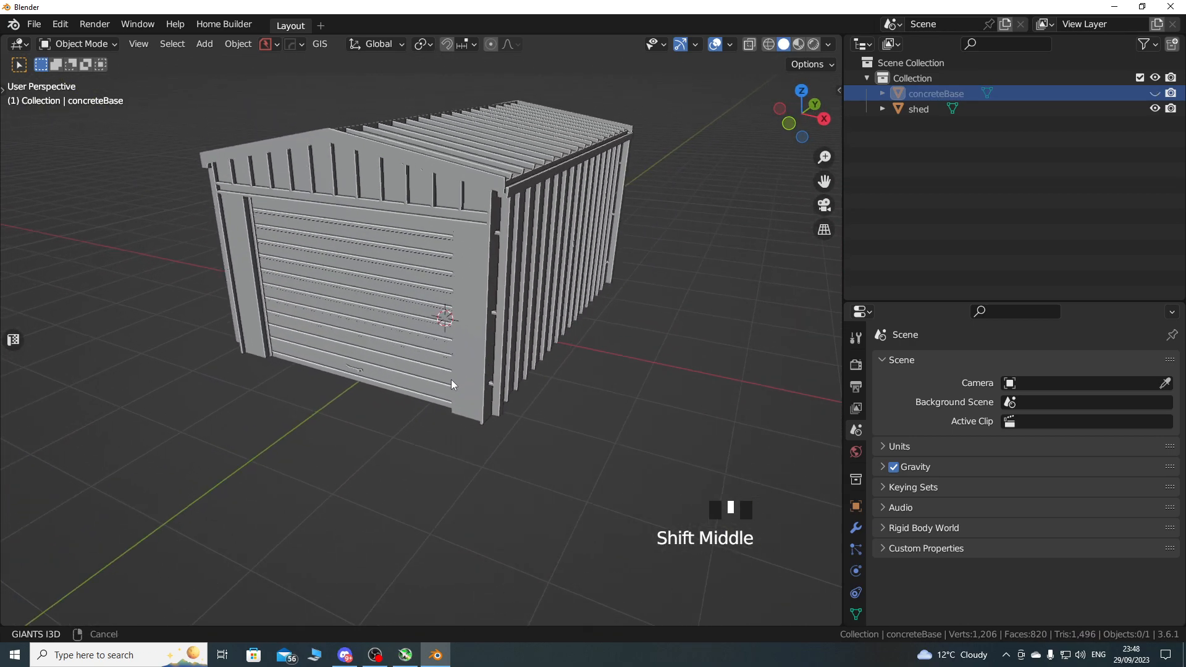
shift+middle_drag(455, 281, 425, 345)
click(427, 345)
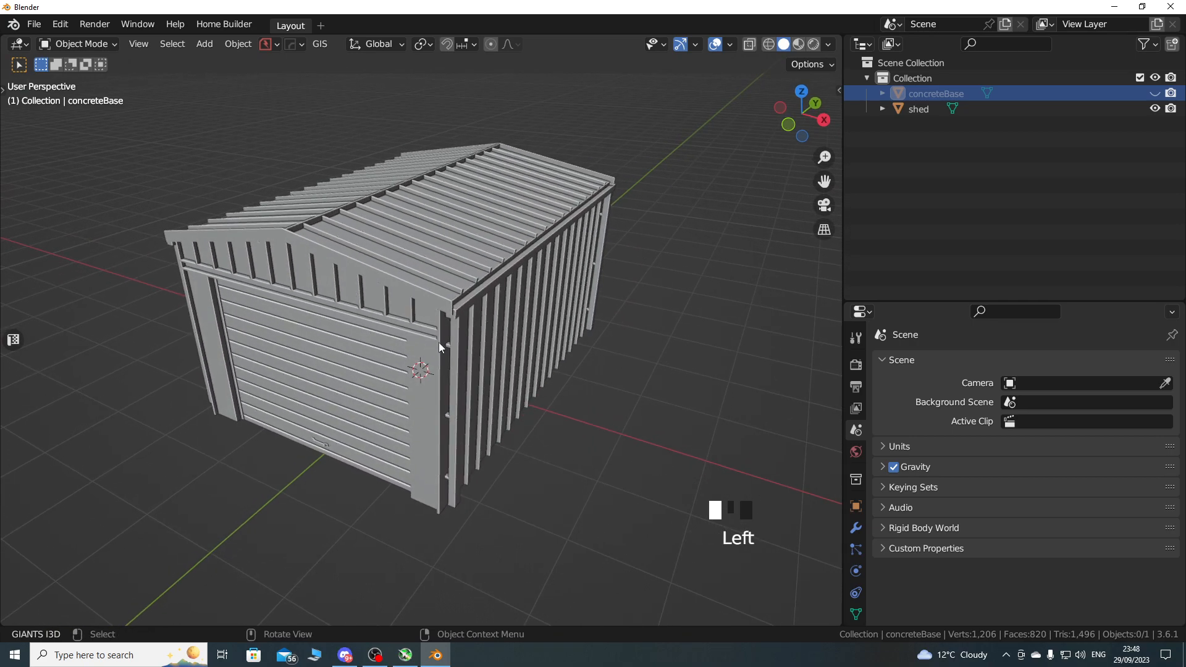
click(108, 44)
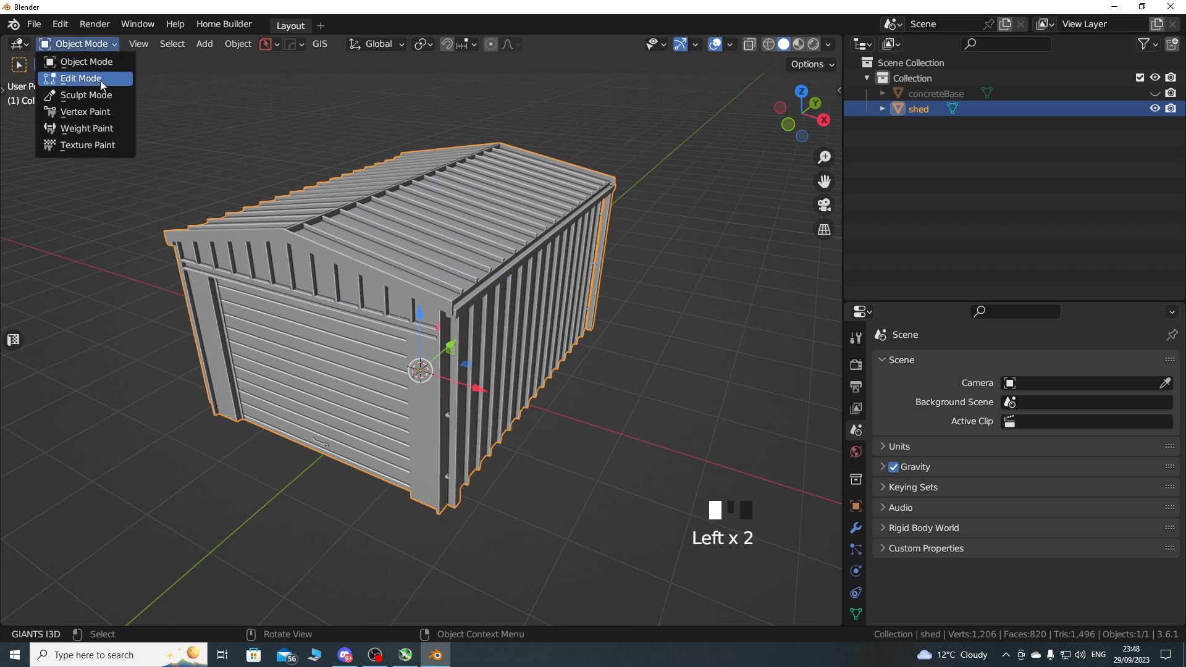
click(103, 78)
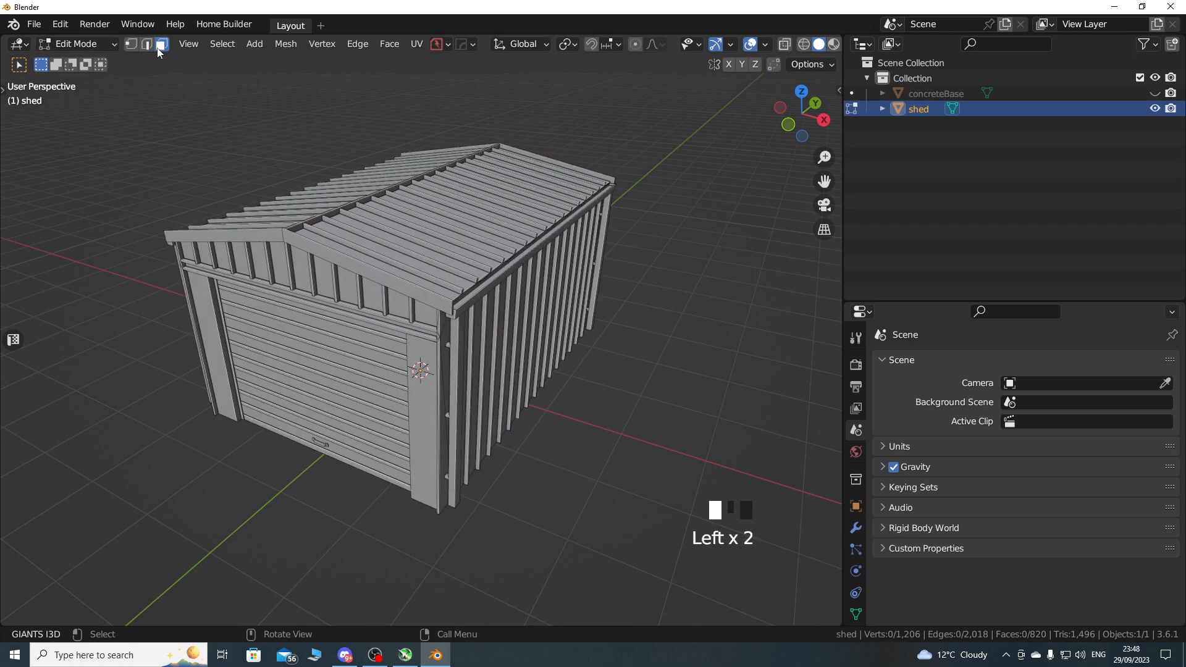
Clear the selection, select all linked faces of both roof slopes and their edge trims, and check the selection with a cancelled move.
key(alt+a)
key(l)
scroll(361, 284, up, 1)
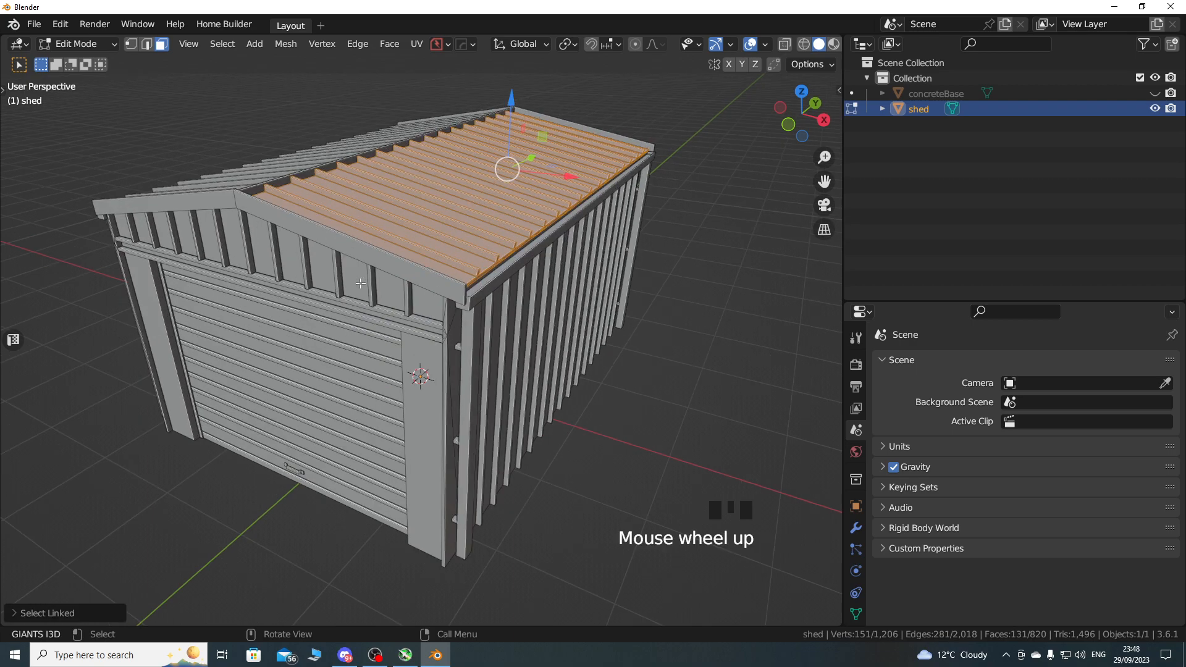
key(l)
middle_drag(383, 267, 452, 258)
key(l)
key(l)
middle_drag(410, 304, 298, 308)
middle_drag(482, 318, 341, 325)
key(l)
key(g)
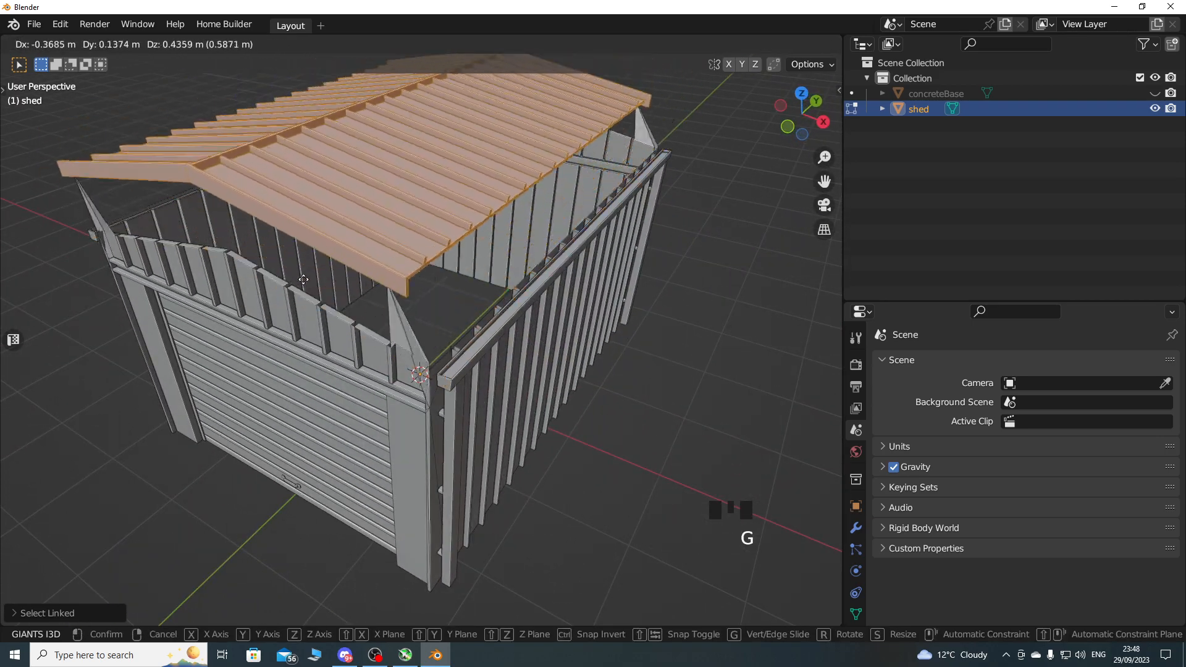
right_click(302, 250)
mouse_move(327, 317)
middle_down()
mouse_move(322, 291)
mouse_move(290, 306)
mouse_move(331, 321)
mouse_move(330, 331)
middle_up()
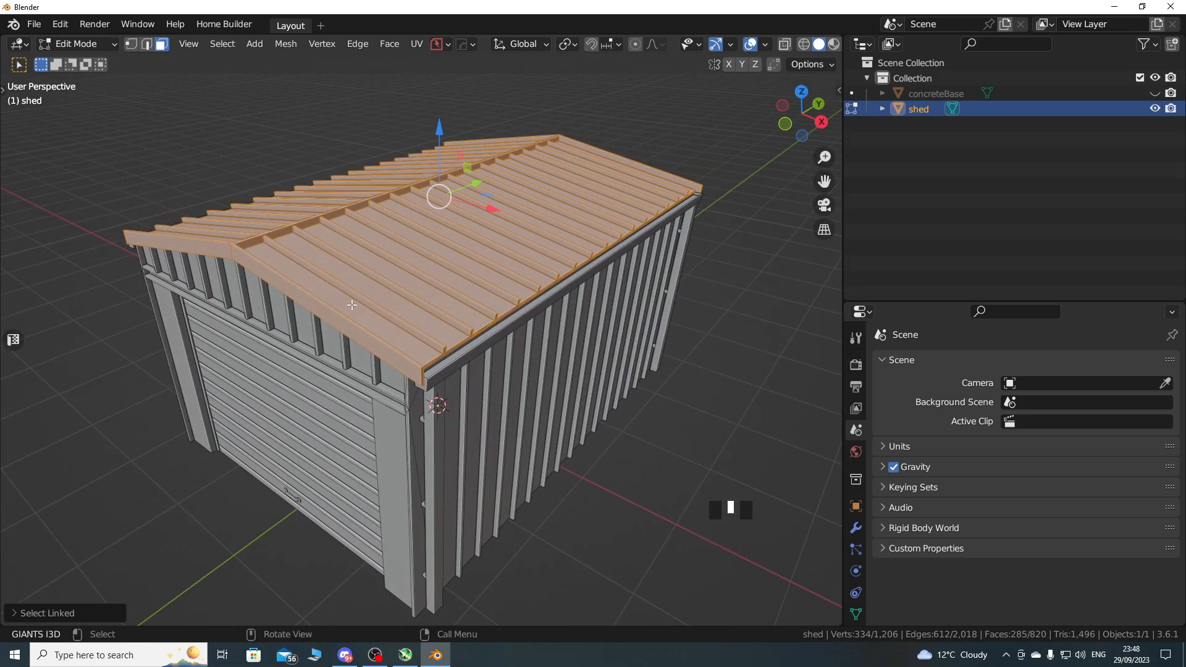
Separate the selected roof faces into their own object and return to Object Mode.
key(p)
click(336, 309)
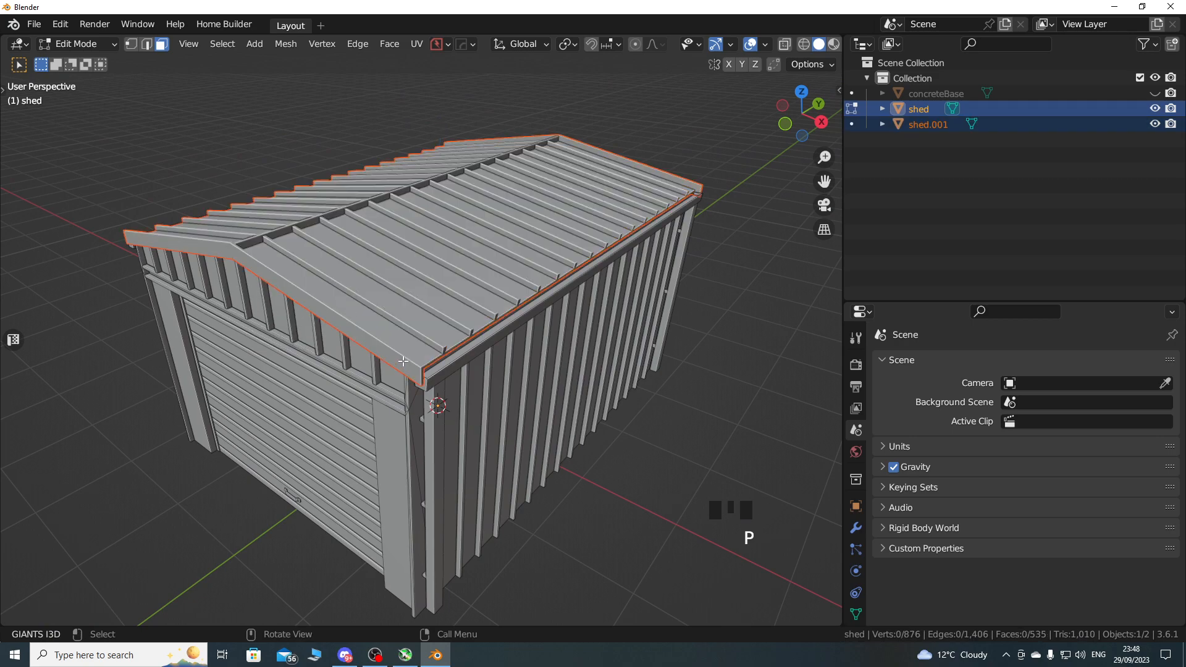
click(78, 44)
click(86, 58)
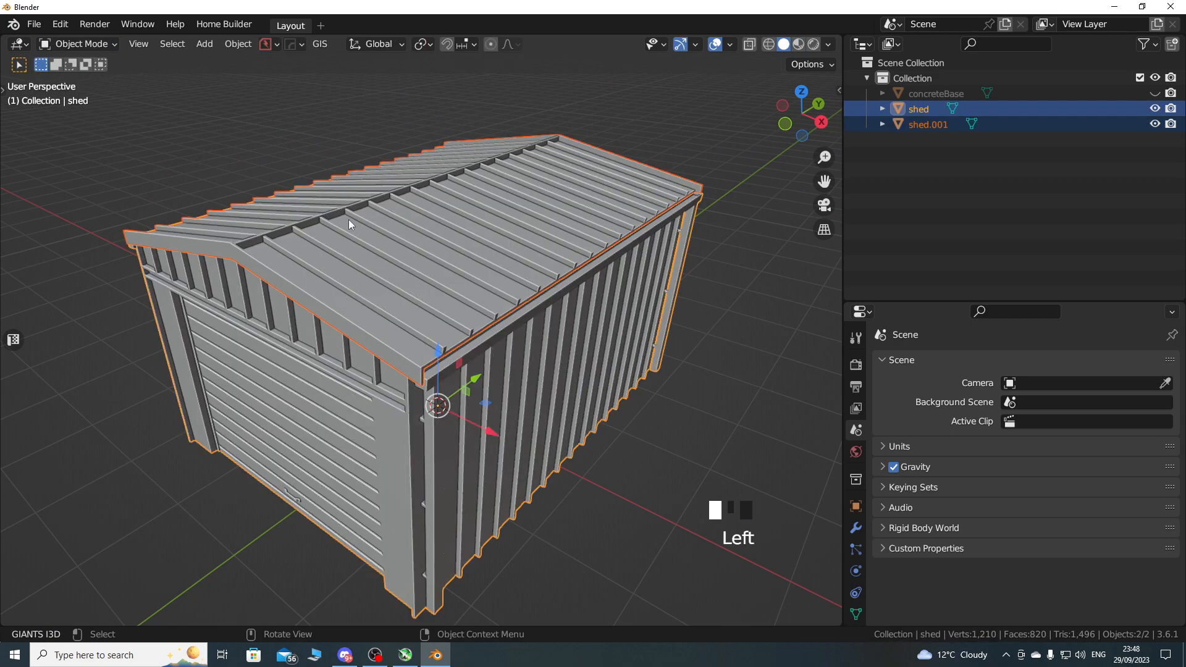
Select only the separated roof object and rename it as roof.
click(427, 258)
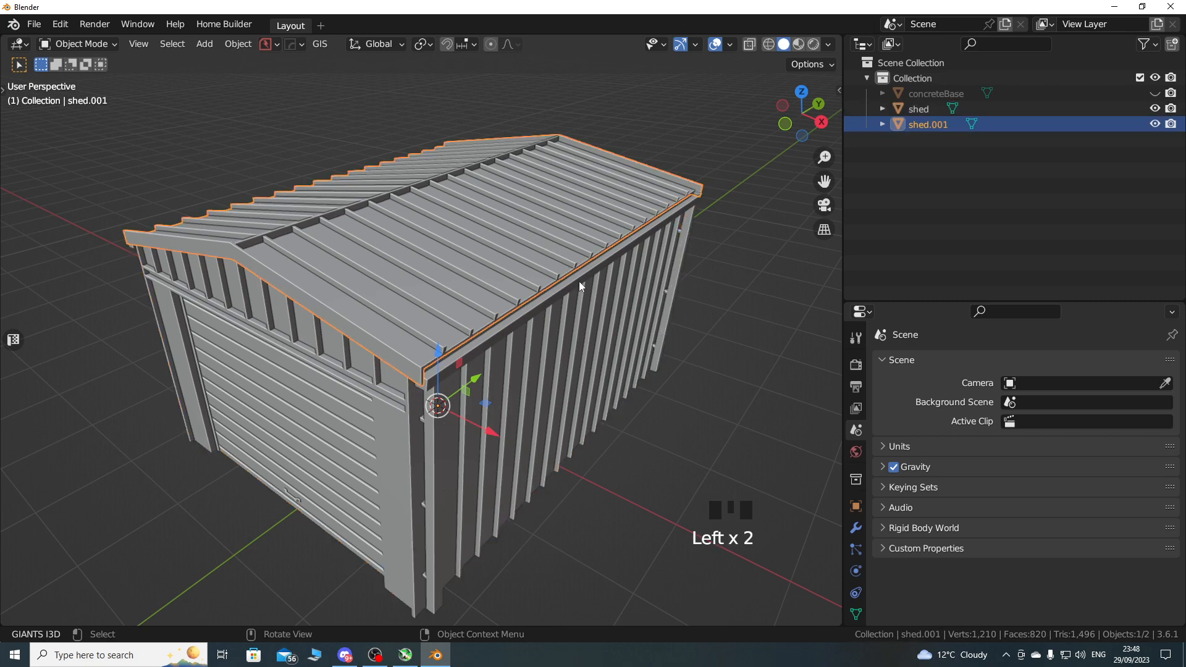
click(928, 128)
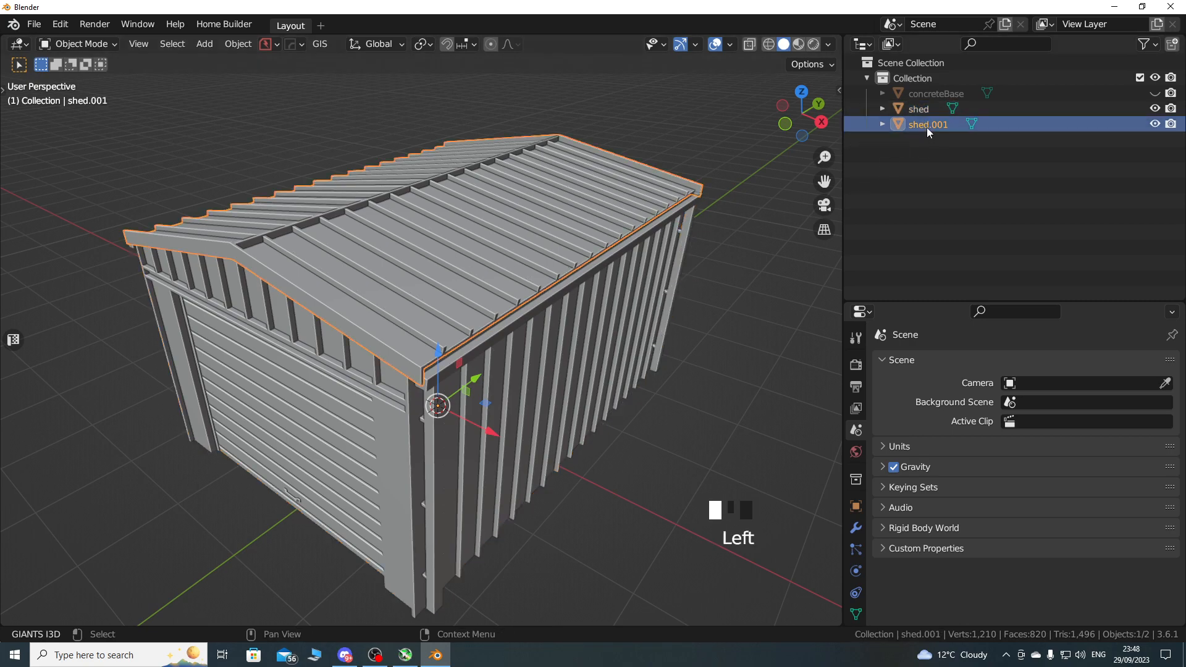
click(927, 229)
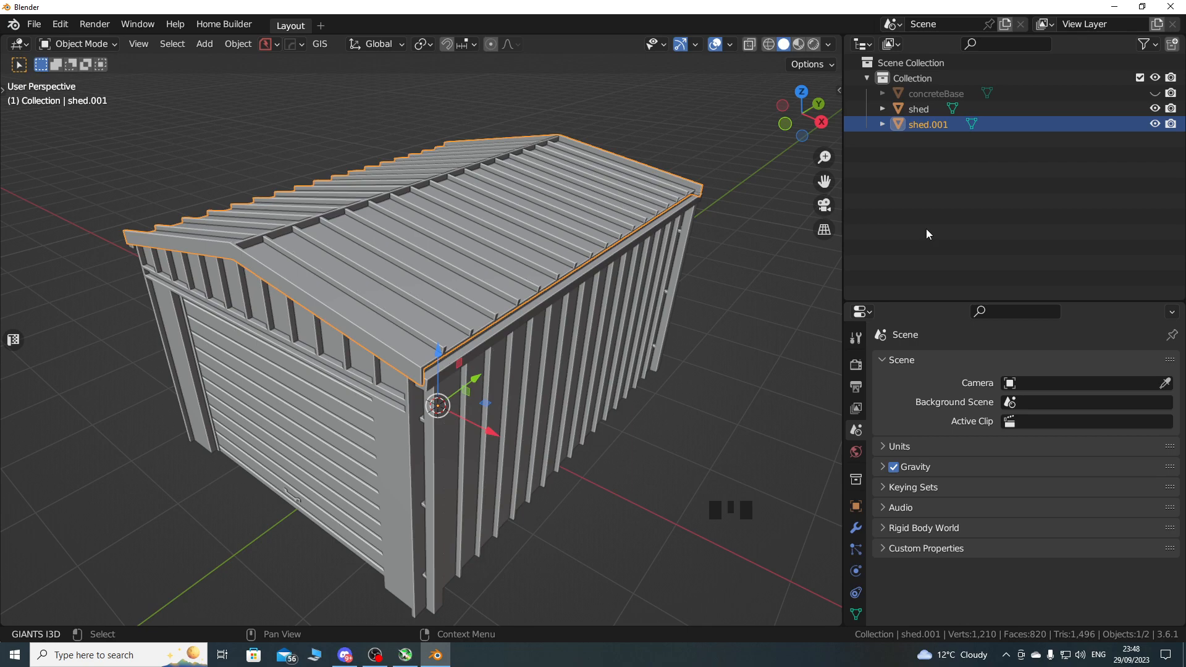
click(920, 128)
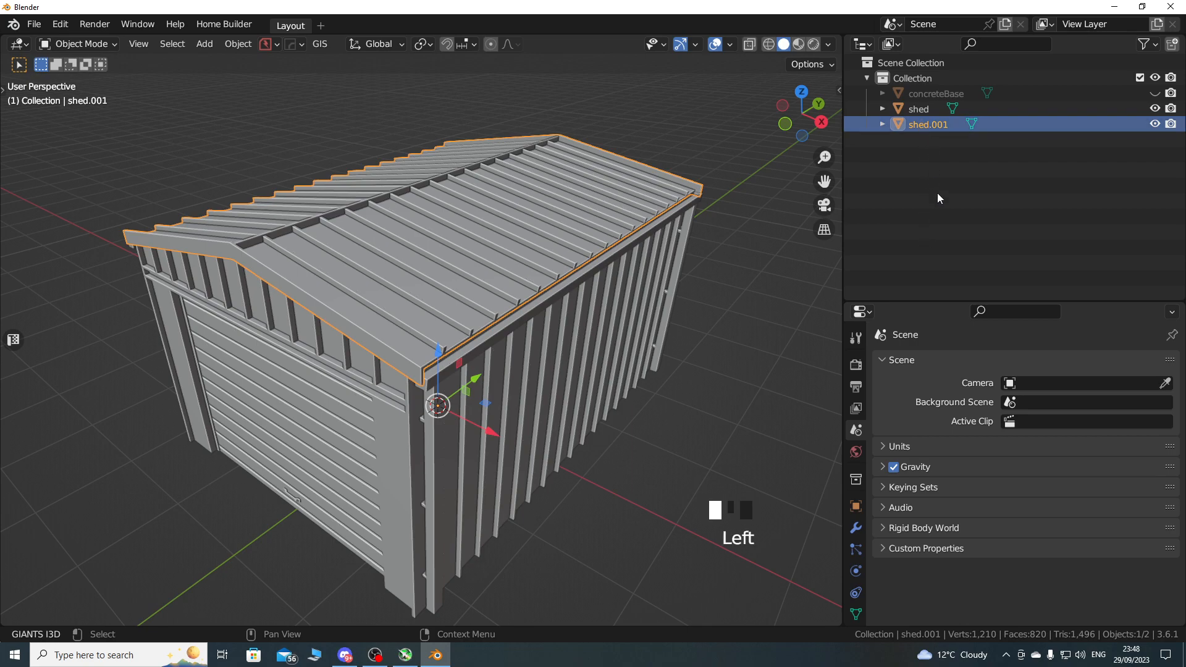
click(914, 231)
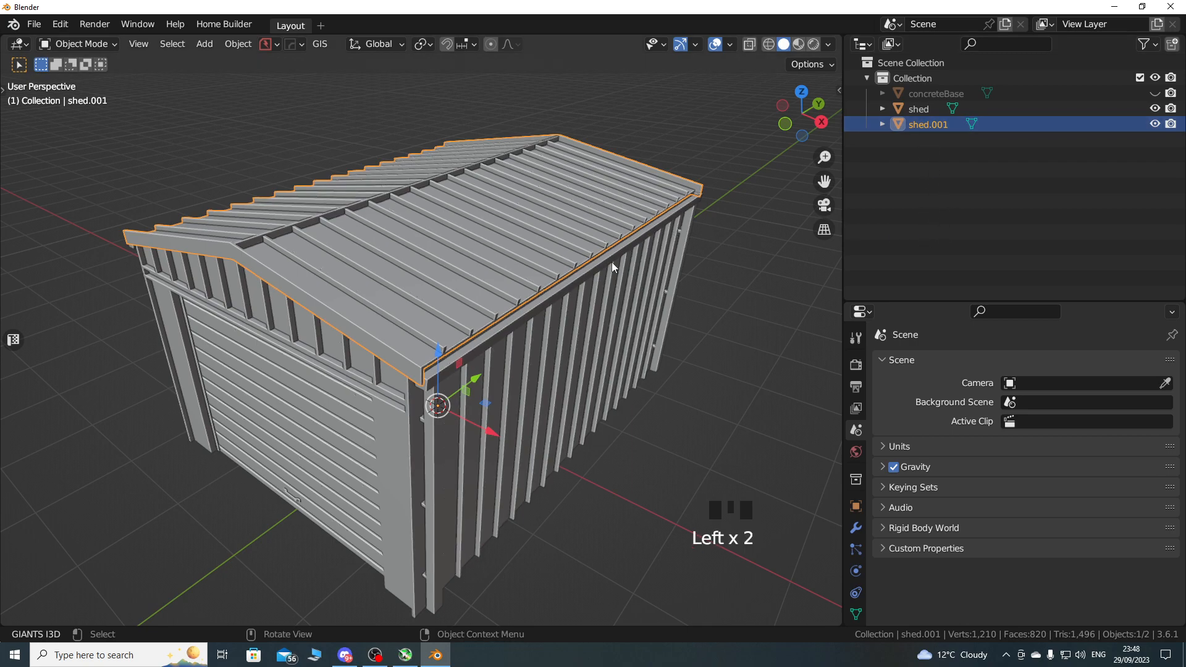
key(F2)
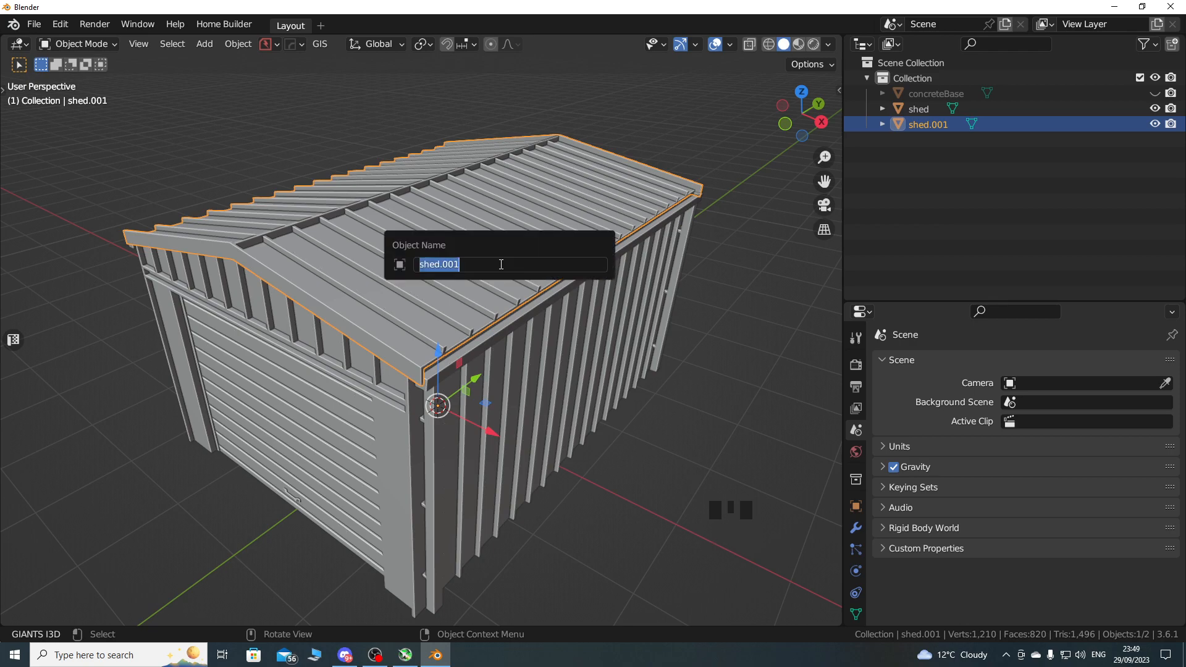
text(roof)
key(Return)
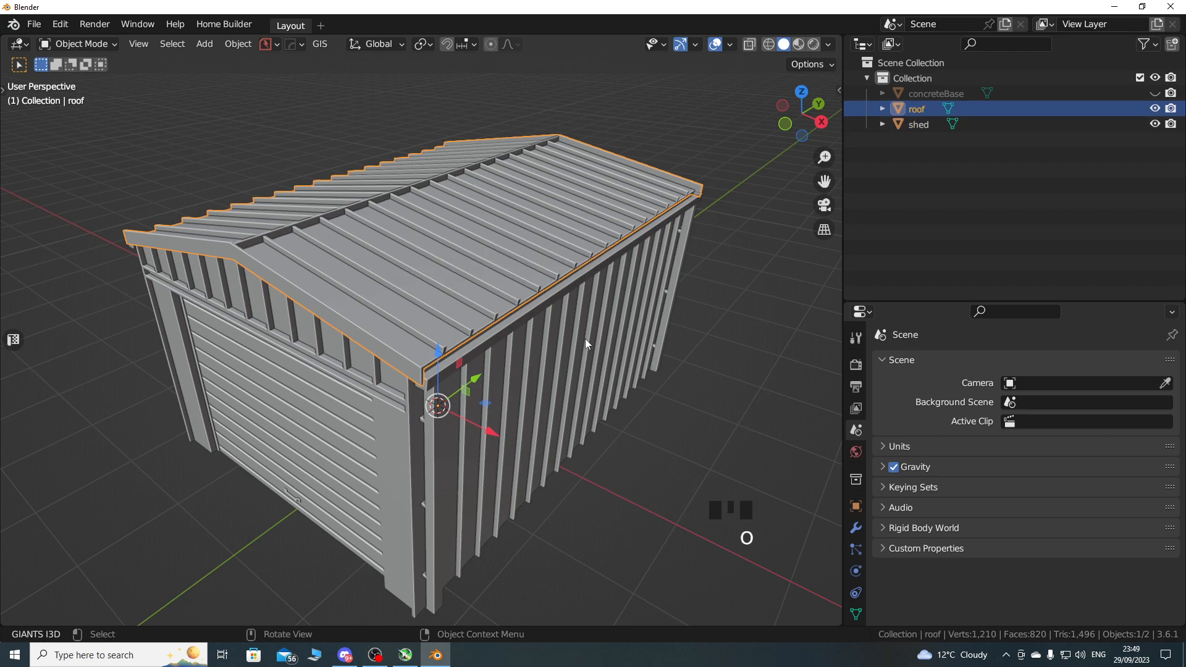
Hide the roof object, select the remaining shed mesh and switch it to Edit Mode.
key(h)
middle_drag(466, 365, 484, 317)
middle_drag(410, 288, 389, 316)
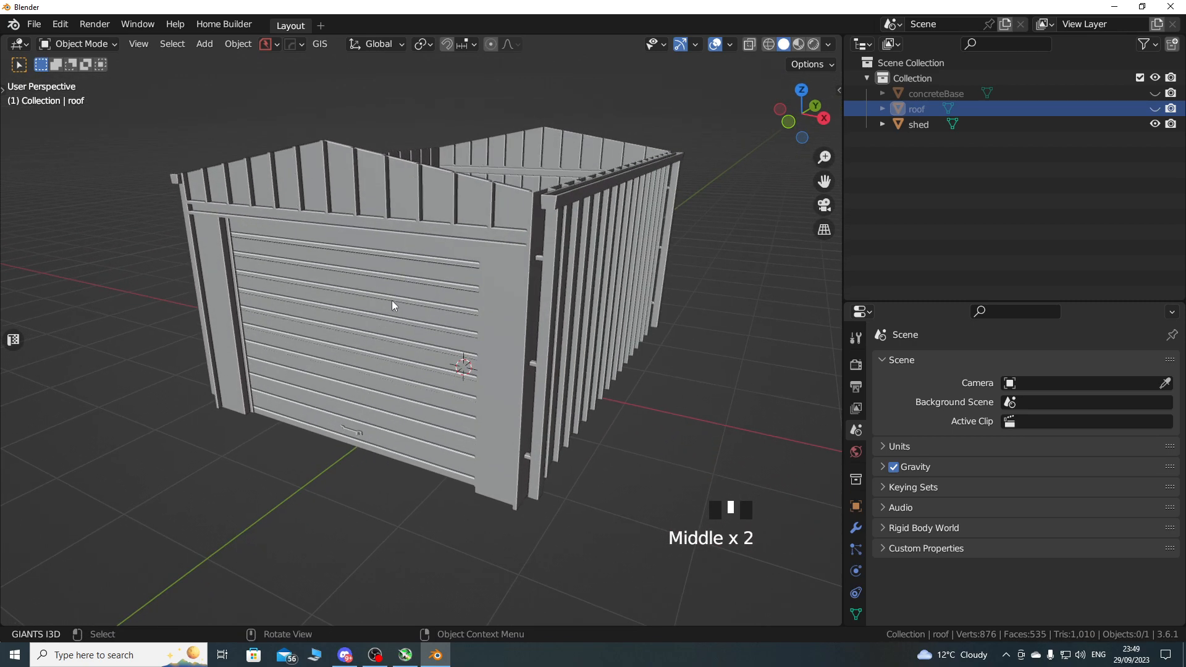
middle_drag(391, 300, 391, 286)
click(392, 287)
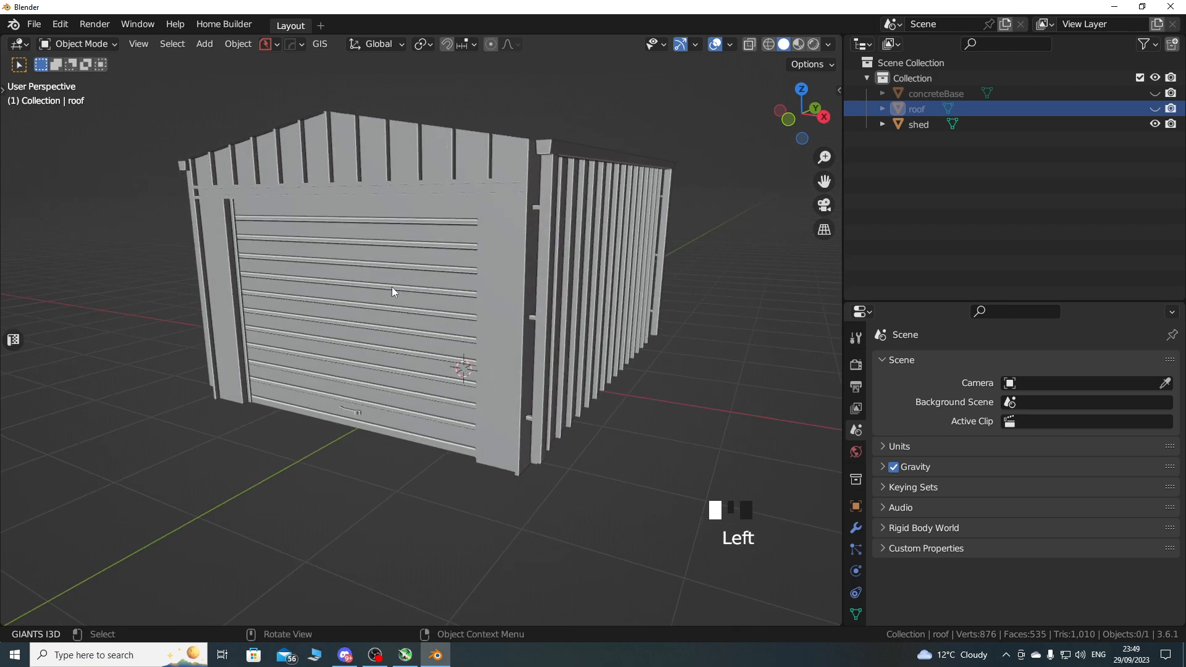
click(77, 44)
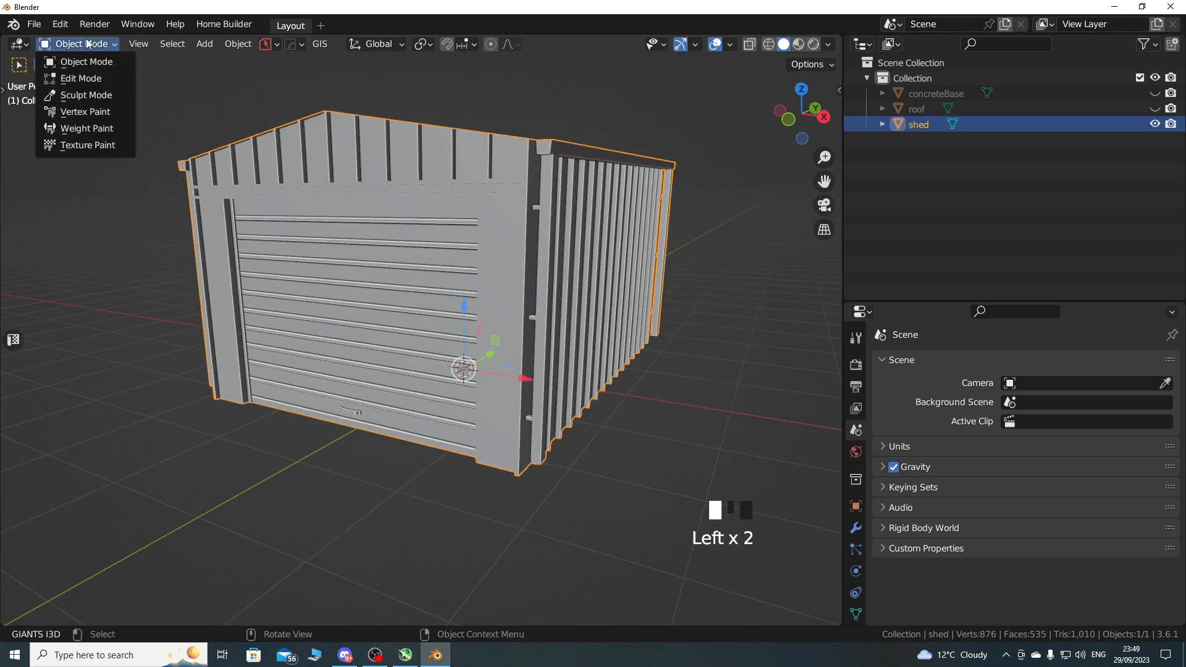
click(89, 80)
Select all slat faces of the front roller door from its uppermost face down to the lowest strip, using shortest-path selection.
middle_drag(261, 232, 315, 137)
scroll(363, 272, up, 3)
click(357, 184)
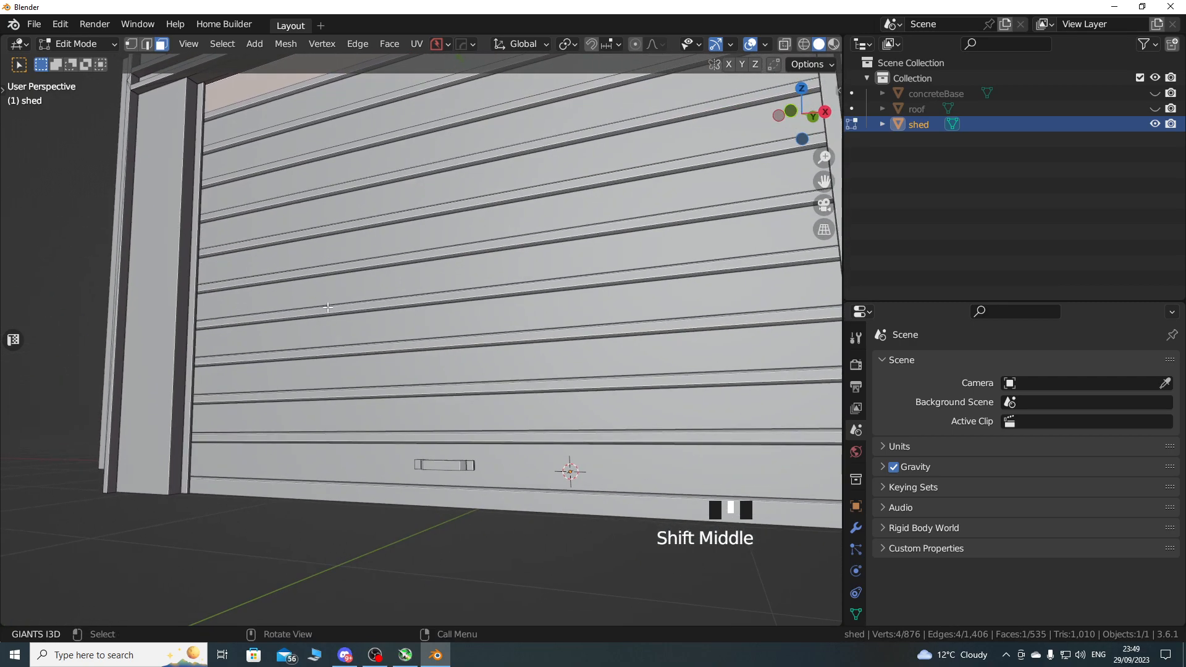
ctrl+click(359, 491)
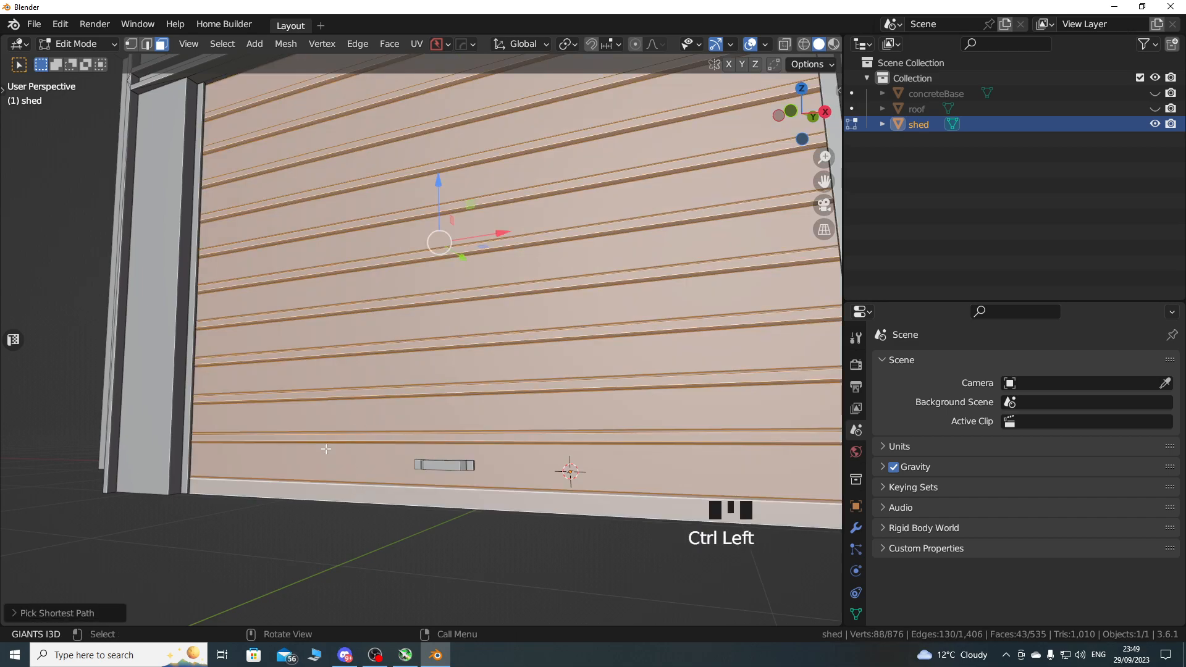
mouse_move(371, 440)
middle_down()
mouse_move(405, 462)
mouse_move(377, 448)
middle_up()
shift+middle_drag(376, 448, 313, 418)
scroll(301, 372, up, 2)
scroll(356, 445, down, 5)
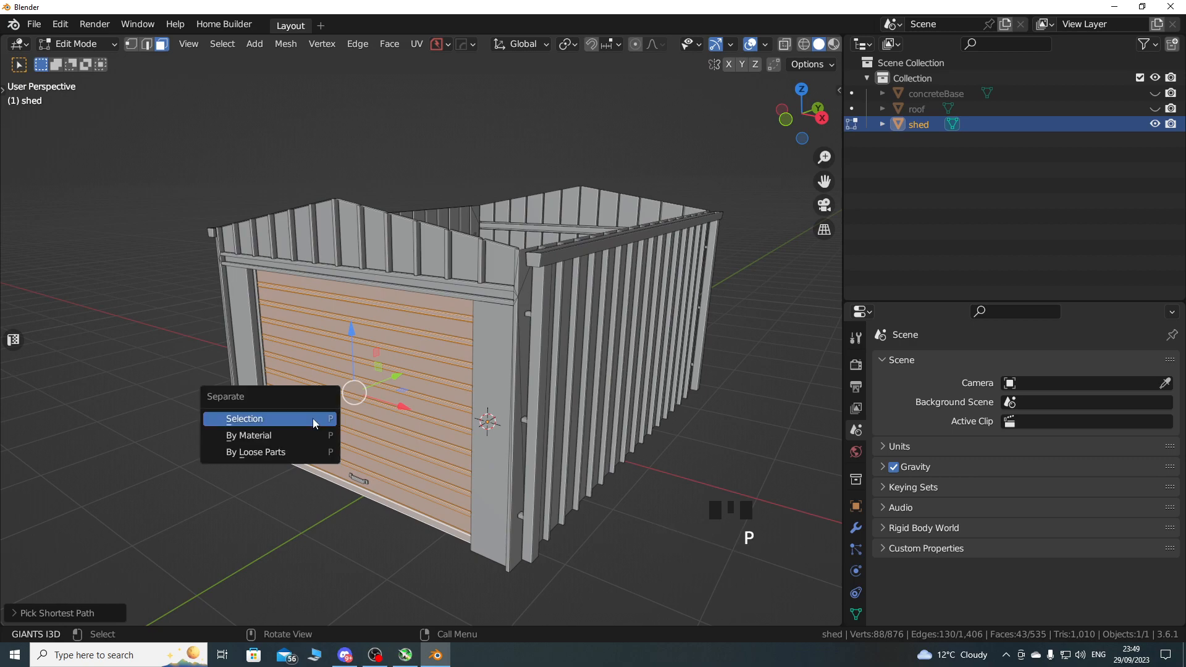
Separate the selected door faces into their own object and return to Object Mode.
click(314, 422)
click(77, 44)
click(71, 61)
Select only the separated roller door object and rename it as door.
click(420, 364)
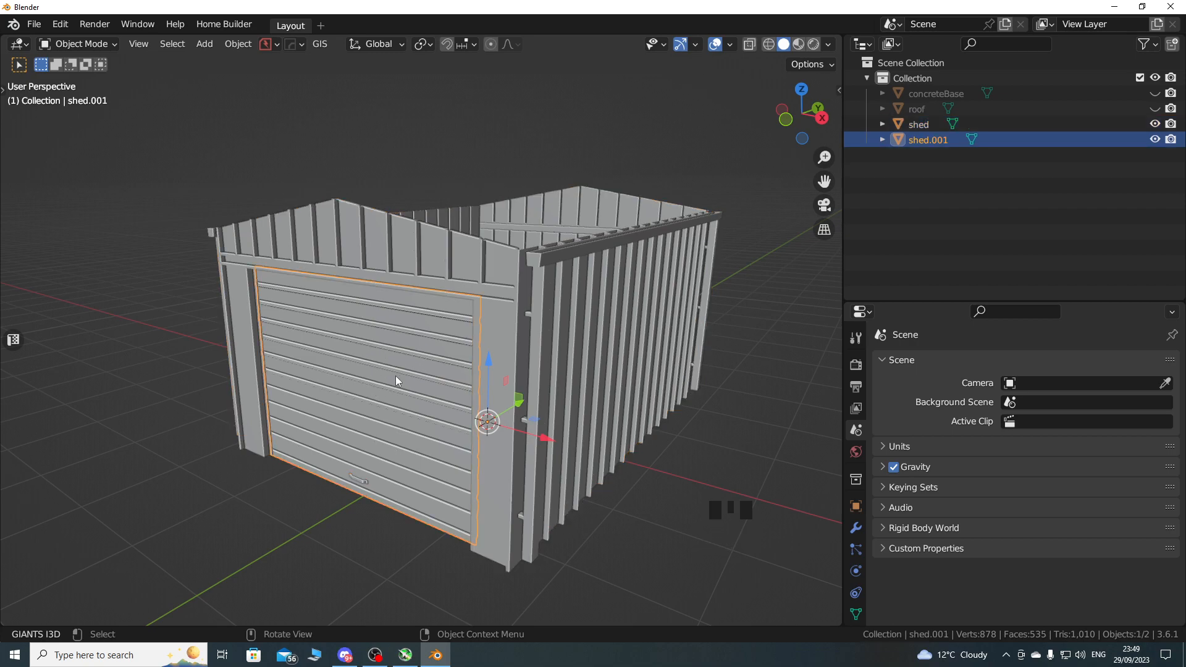
key(F2)
text(door)
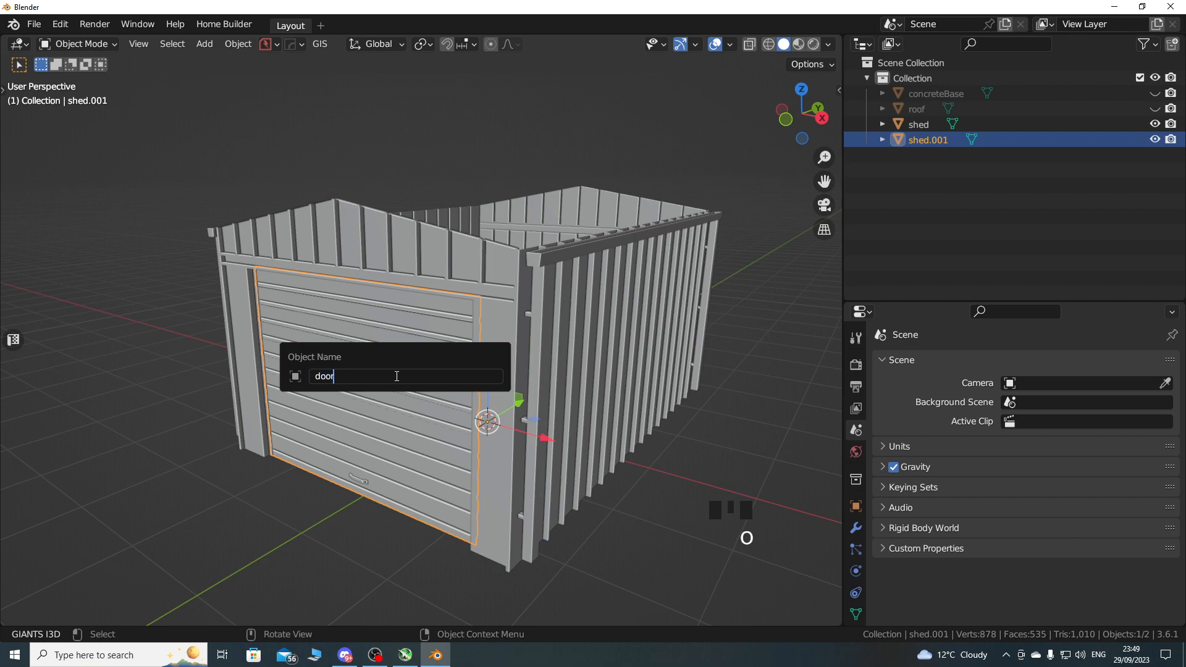
key(Return)
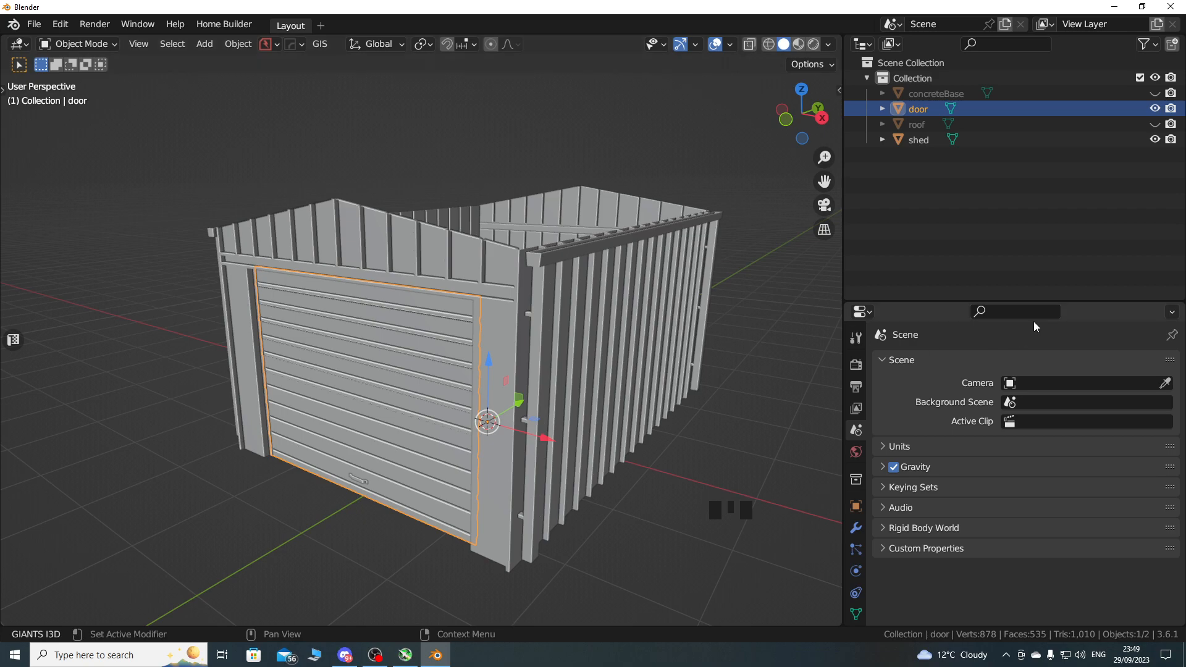
Unhide the roof and concreteBase objects, and review the separated parts by selecting the base, door and roof in turn.
click(1155, 123)
click(1155, 92)
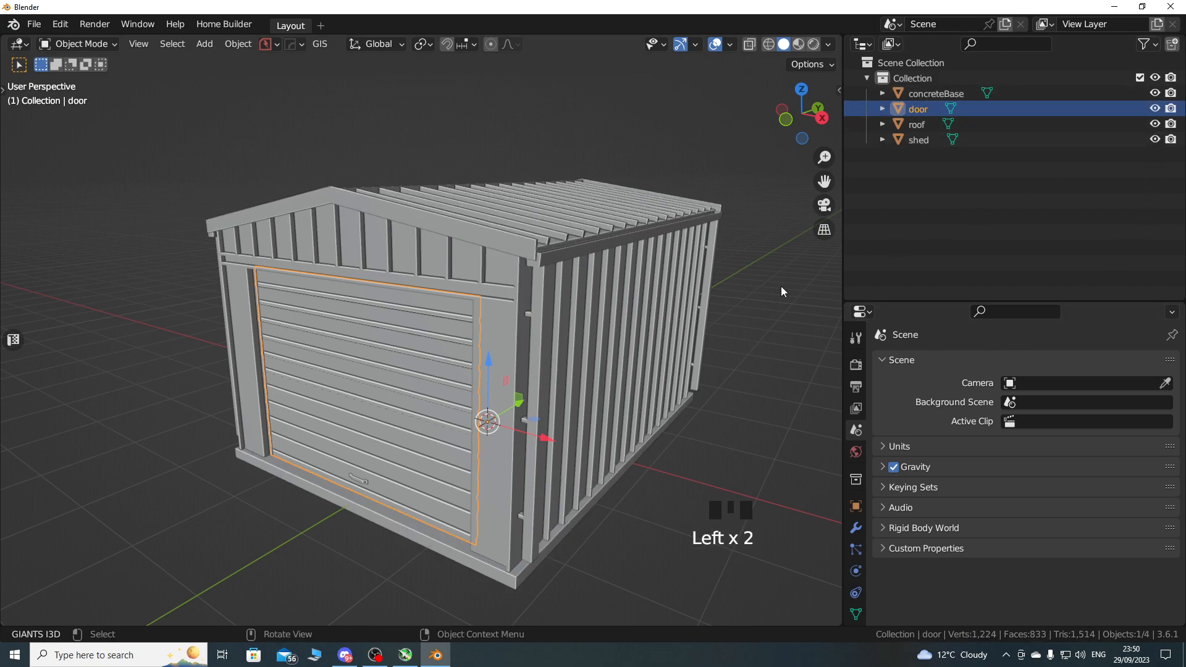
click(918, 98)
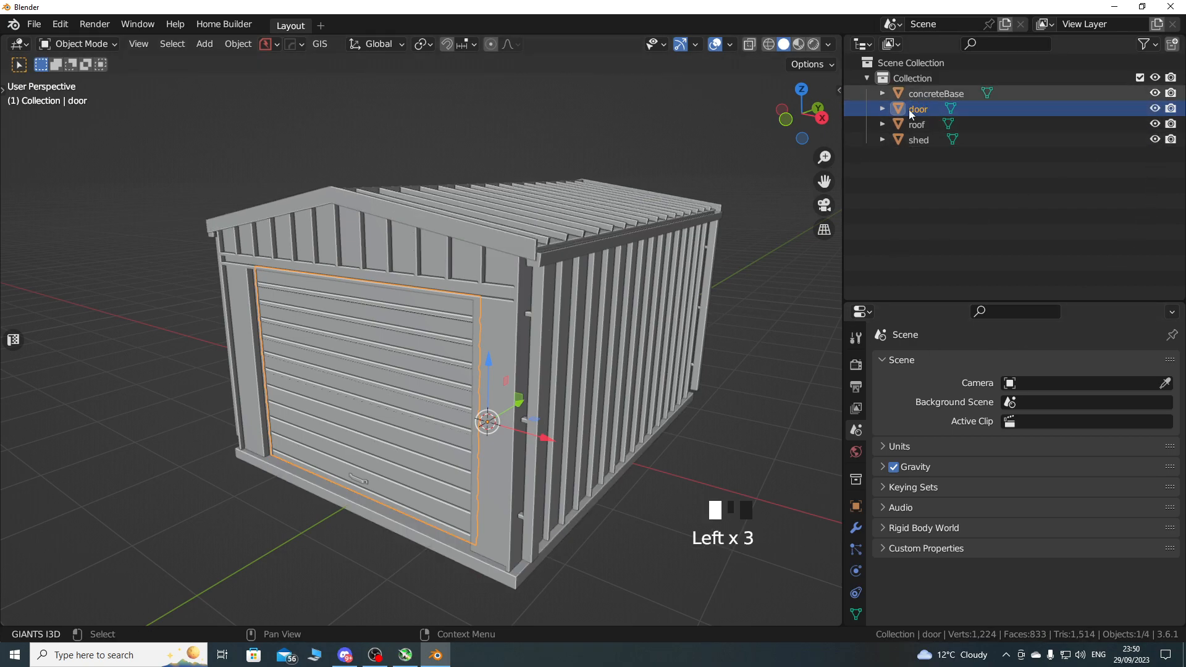
click(611, 407)
middle_drag(611, 408, 610, 429)
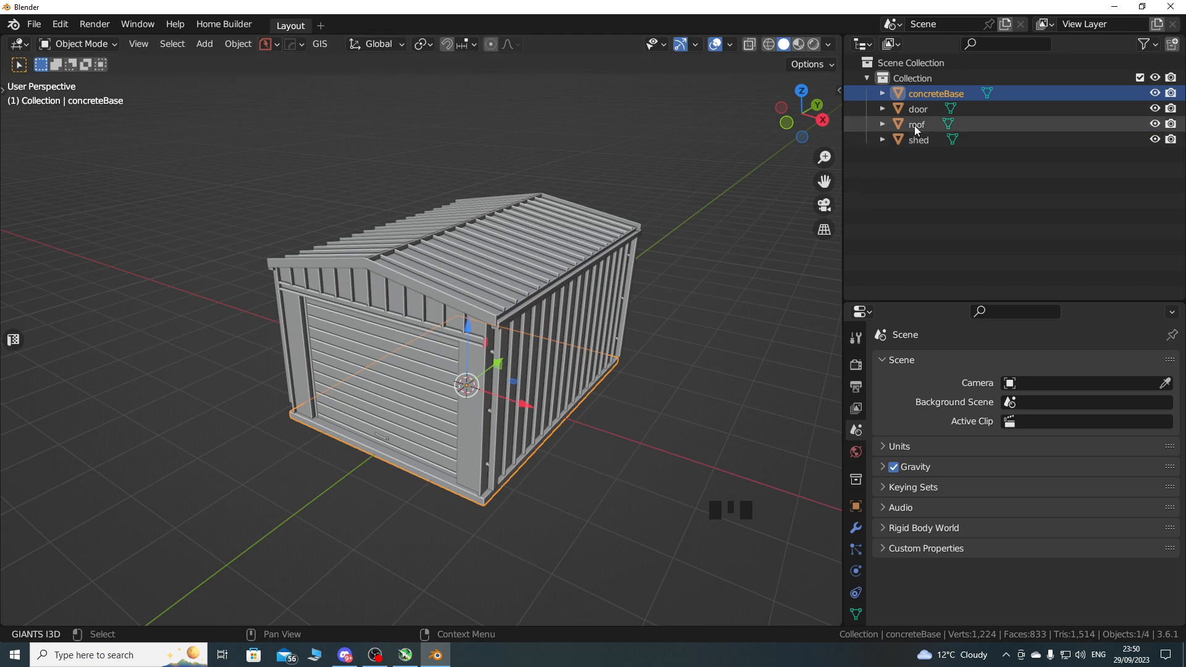
click(923, 112)
click(923, 111)
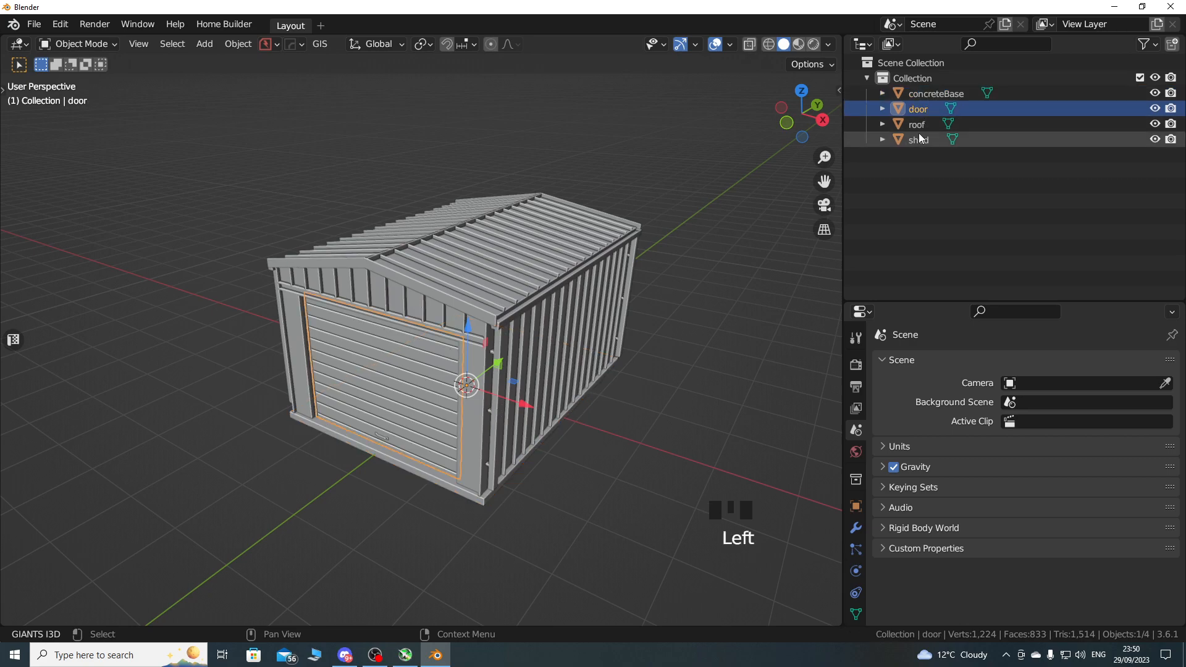
click(923, 125)
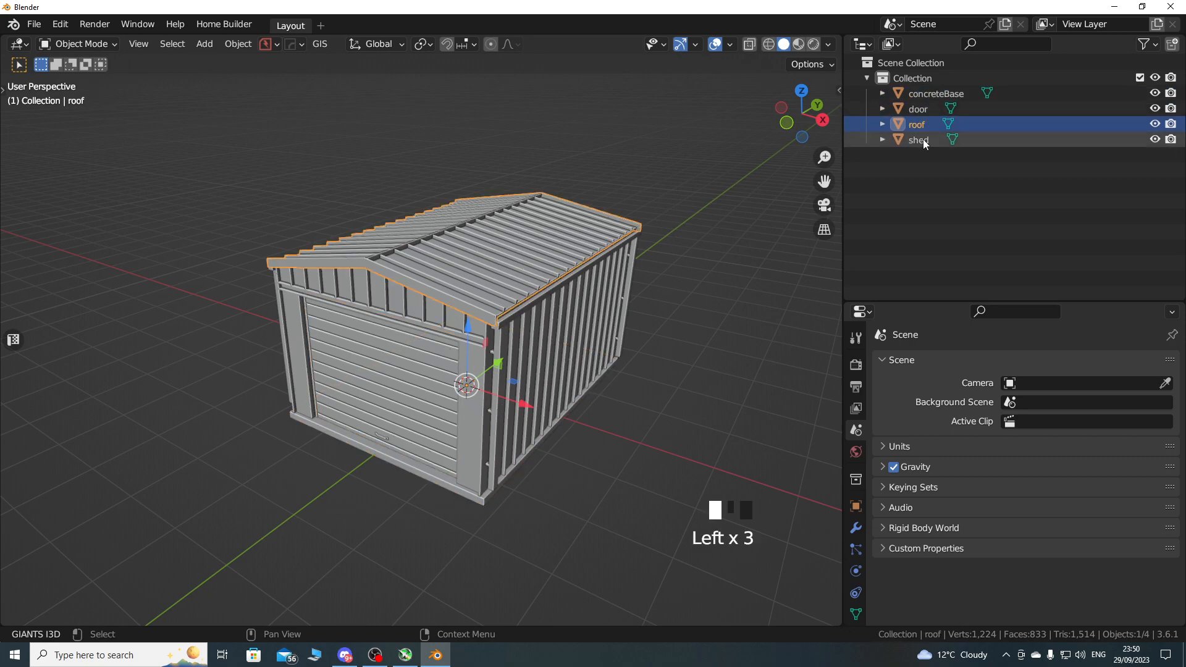
Select the shed object, then open gardenShed05_diffuse.dds from the FS_gardenShedColorSelectable folder and examine its texture layout.
click(923, 139)
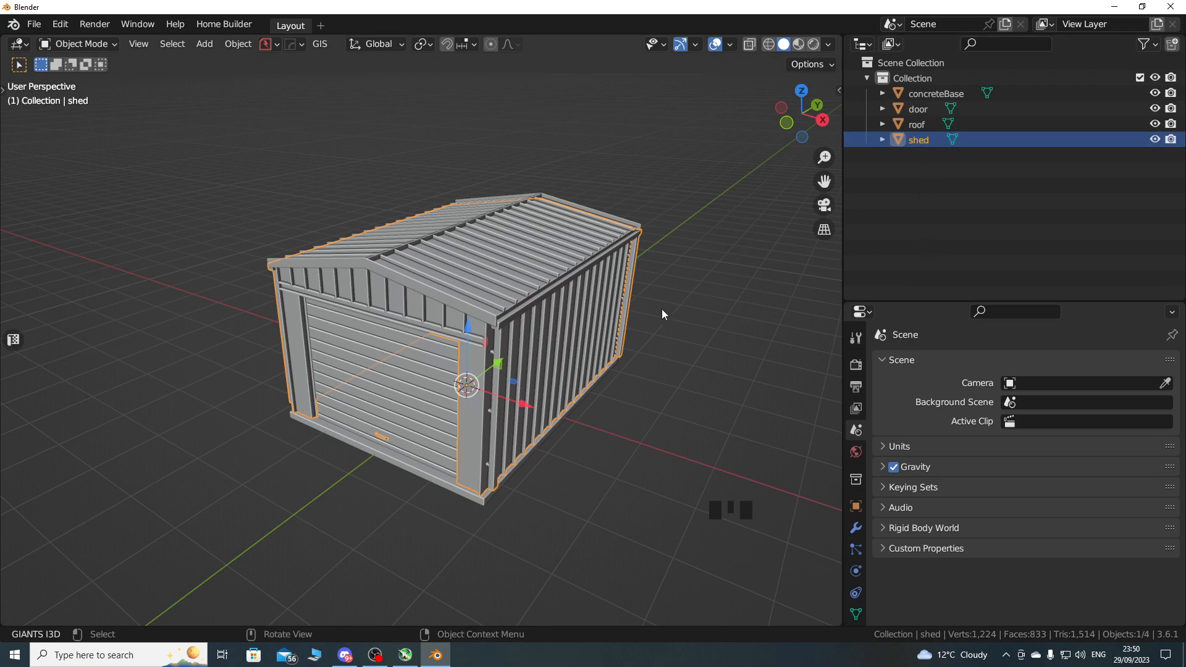
click(1115, 7)
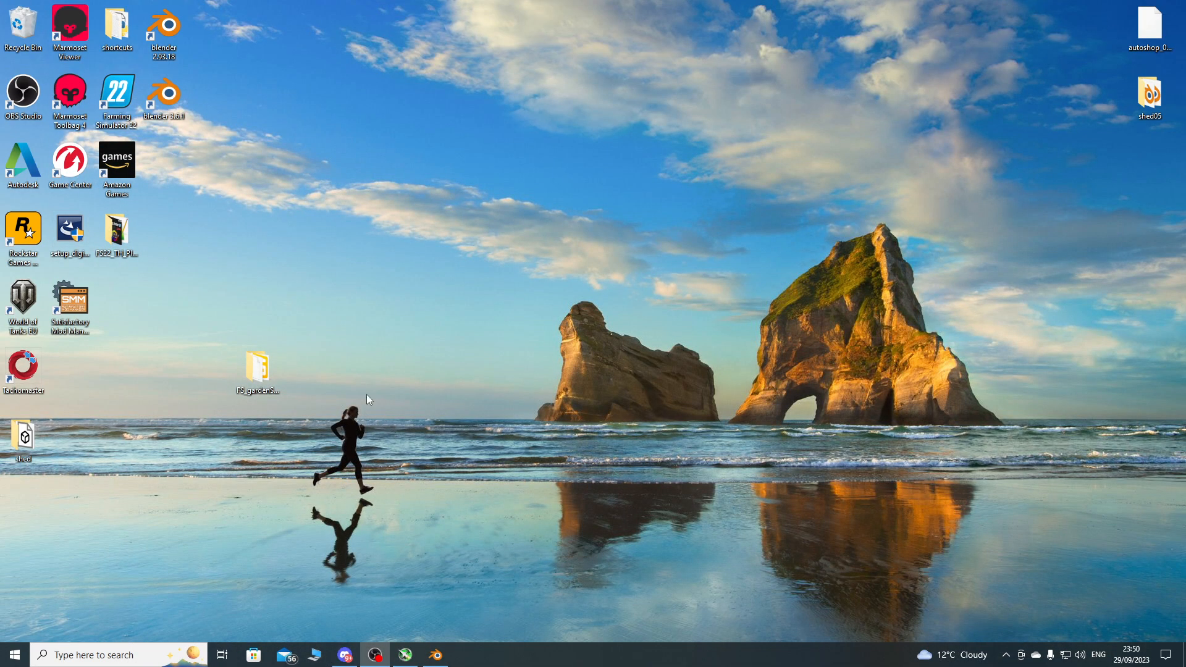
double_click(261, 369)
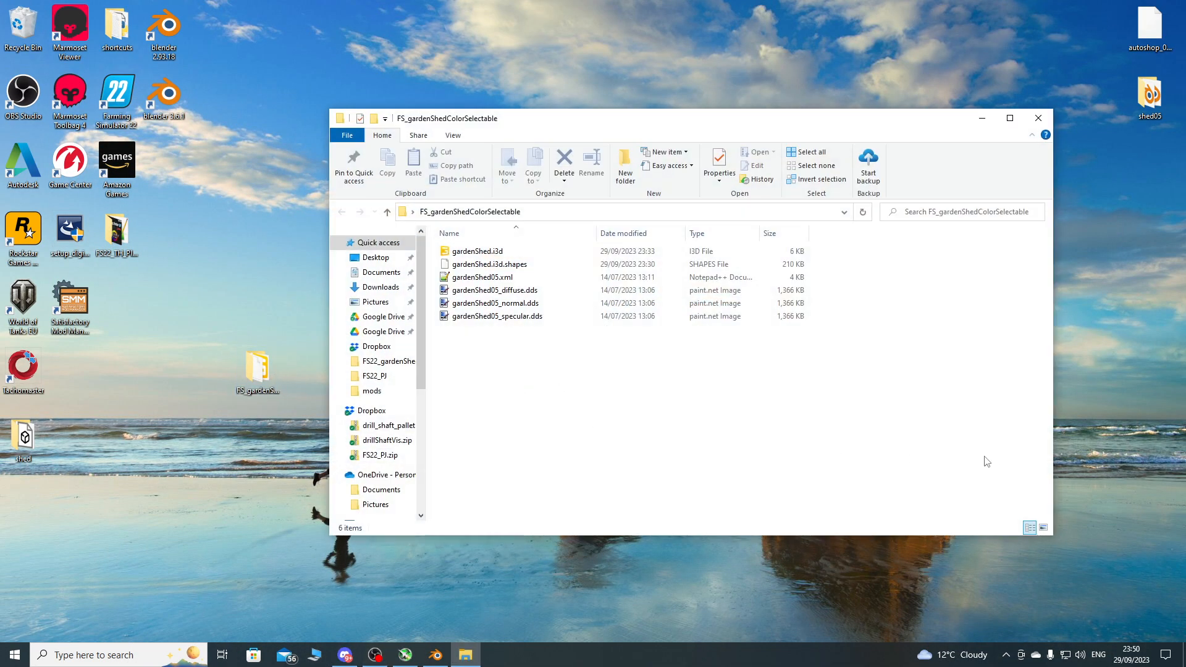
click(1044, 527)
click(672, 275)
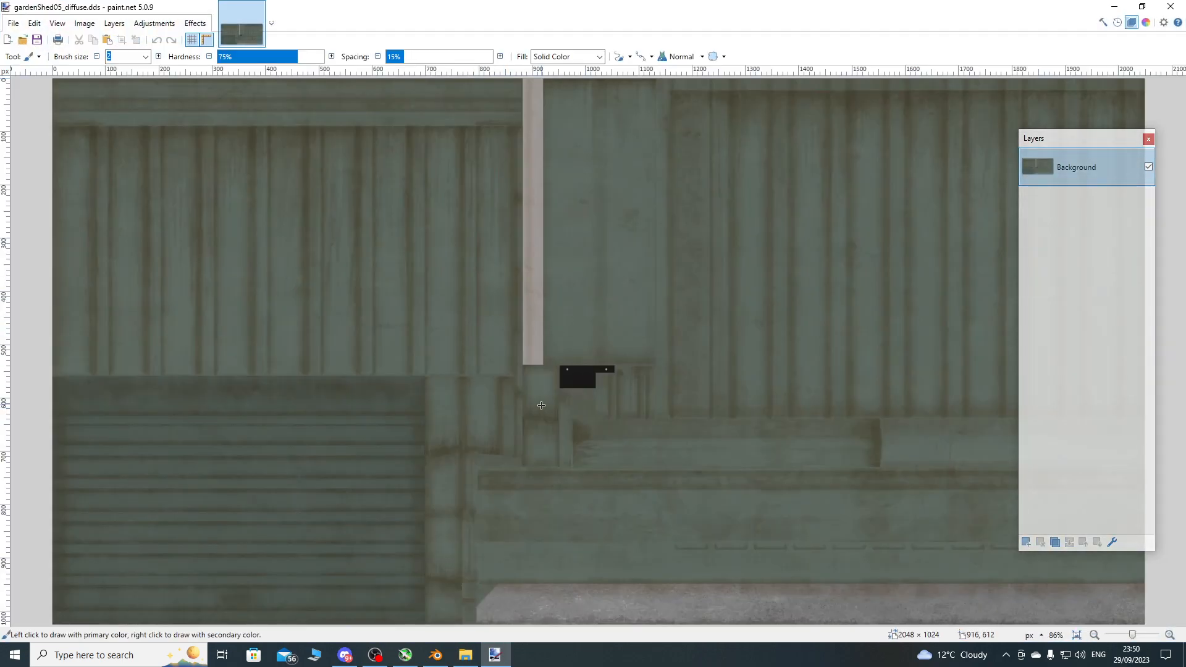
ctrl+scroll(542, 405, down, 2)
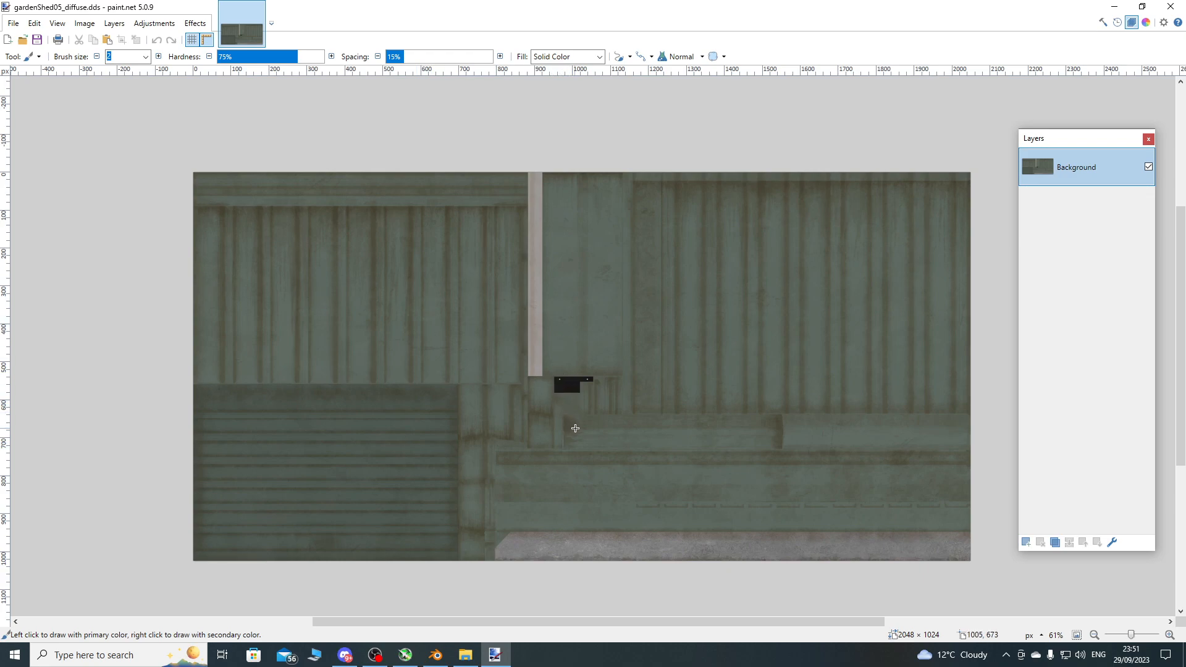
Close the diffuse texture and its folder, and return to Blender with all objects deselected.
click(1171, 6)
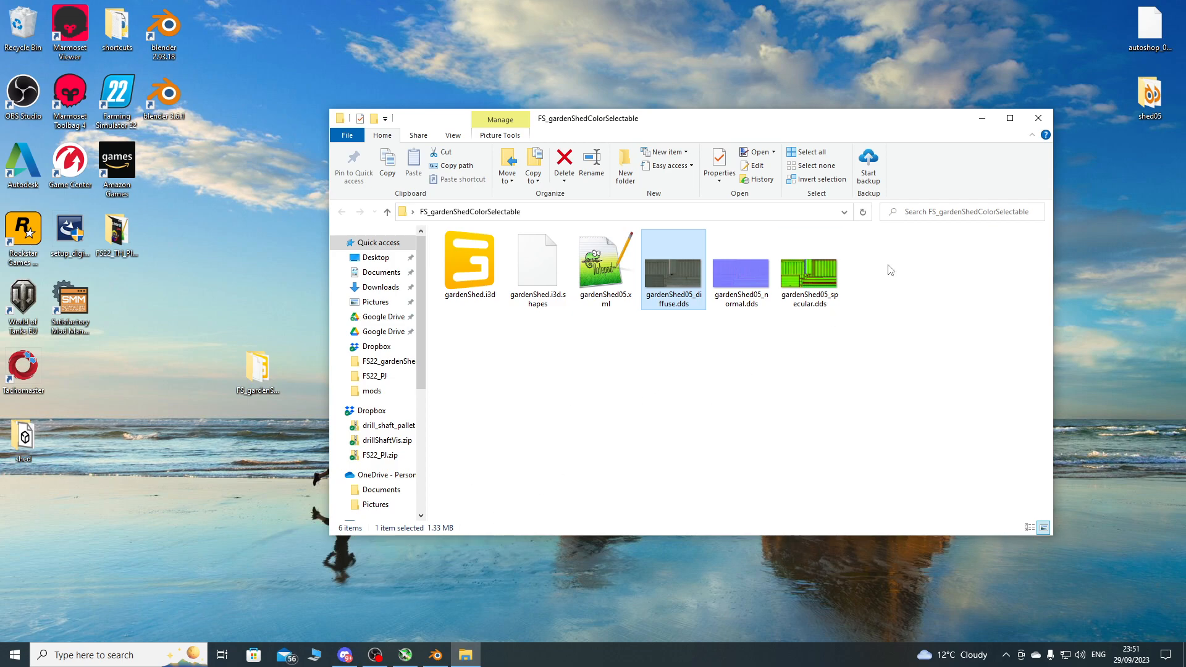
click(1038, 118)
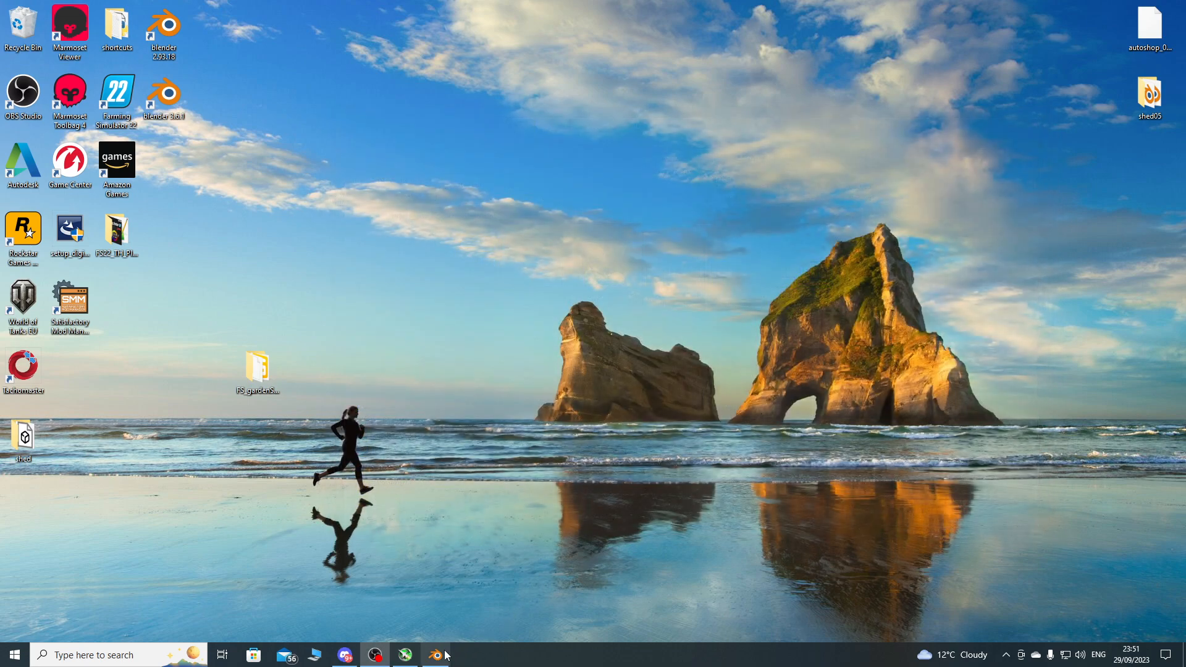
click(437, 655)
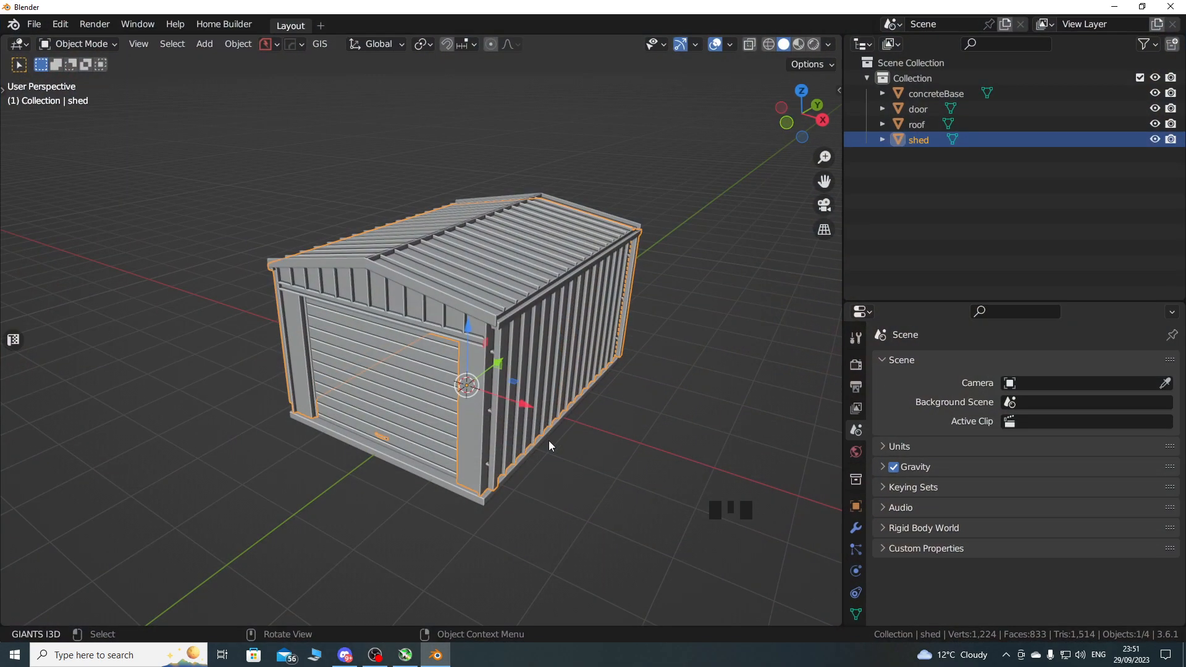
click(630, 440)
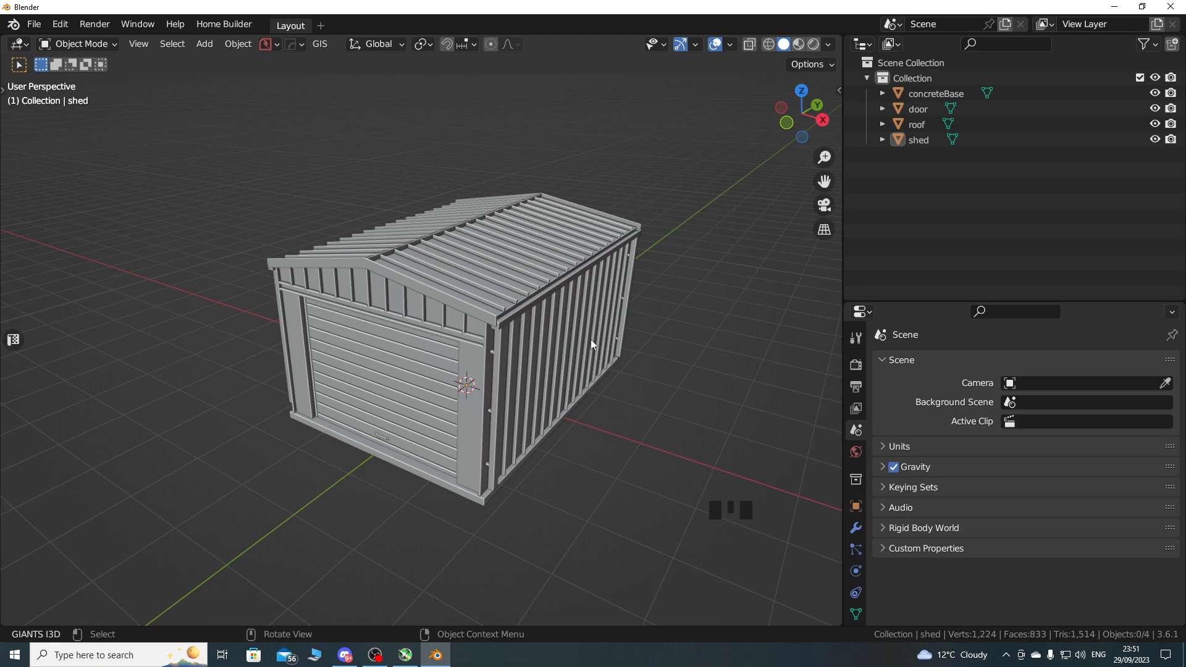
Create a new material on the concreteBase object and name it shed_mat.
click(914, 94)
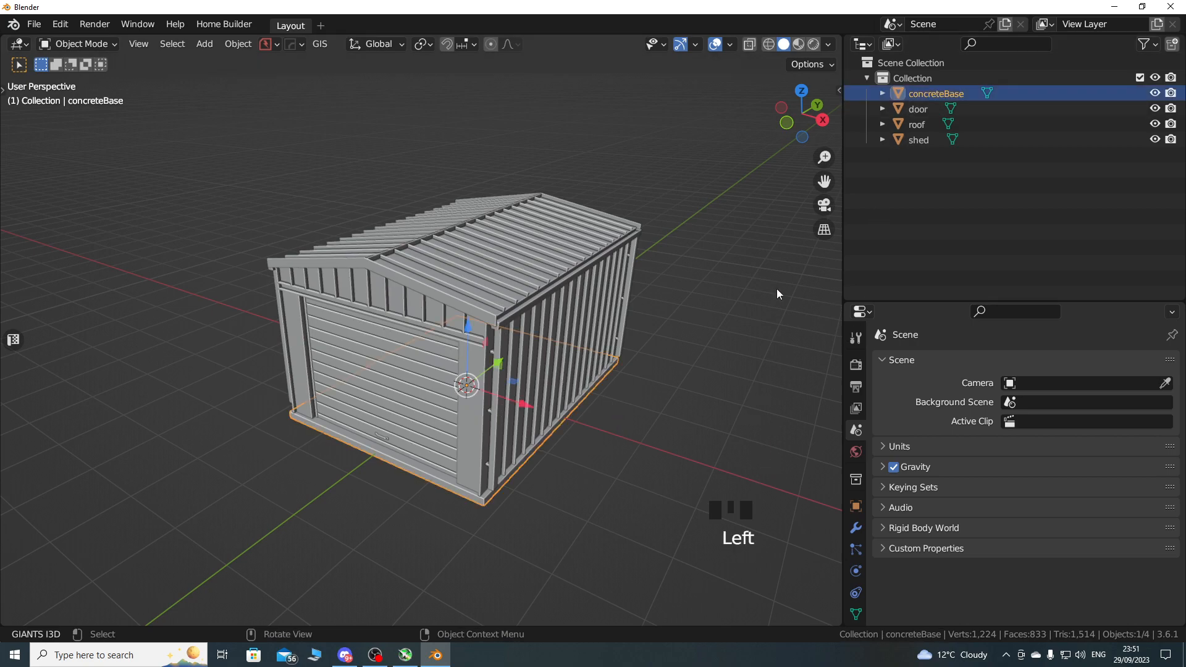
drag(903, 304, 903, 180)
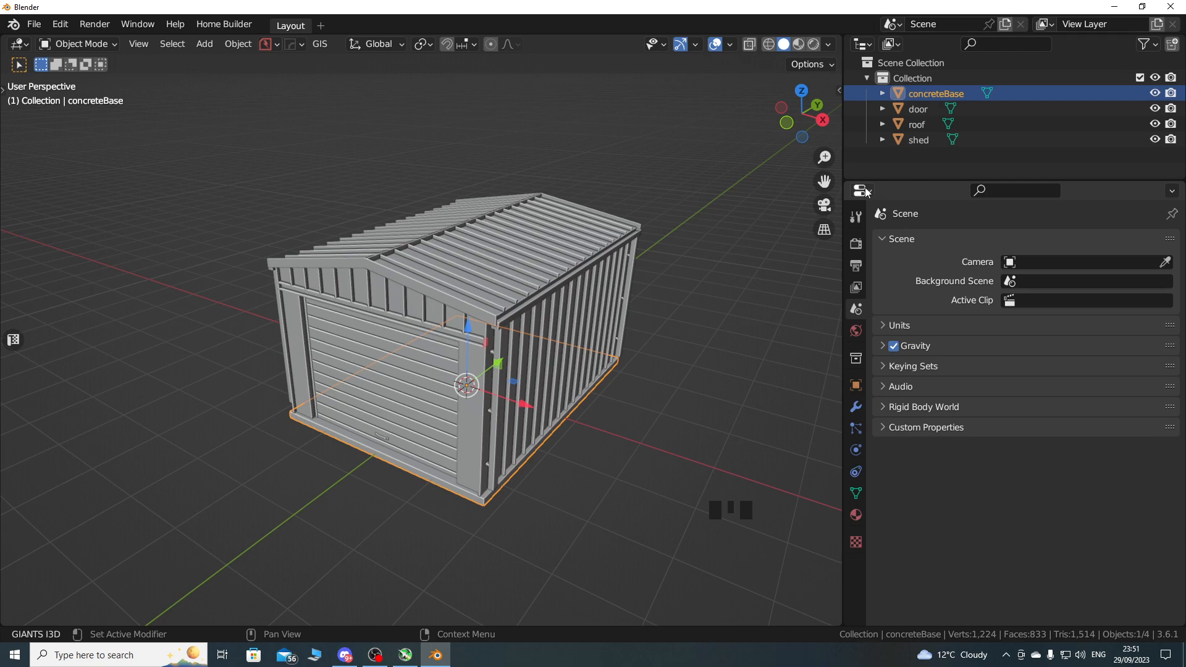
click(855, 515)
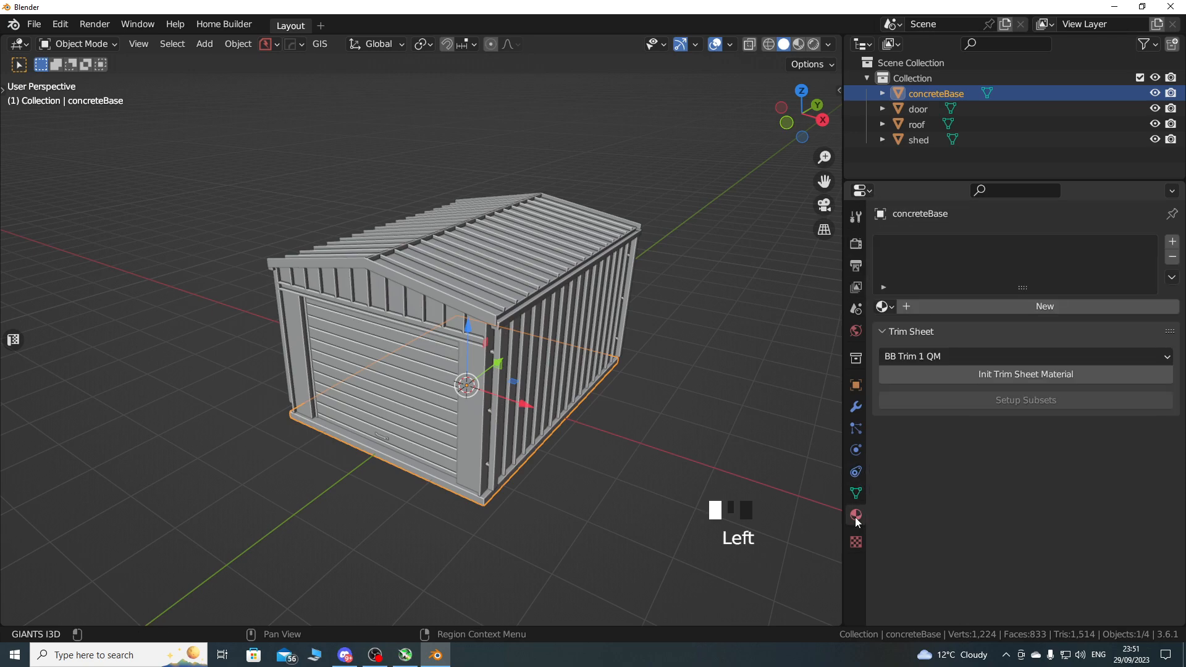
click(939, 303)
double_click(924, 246)
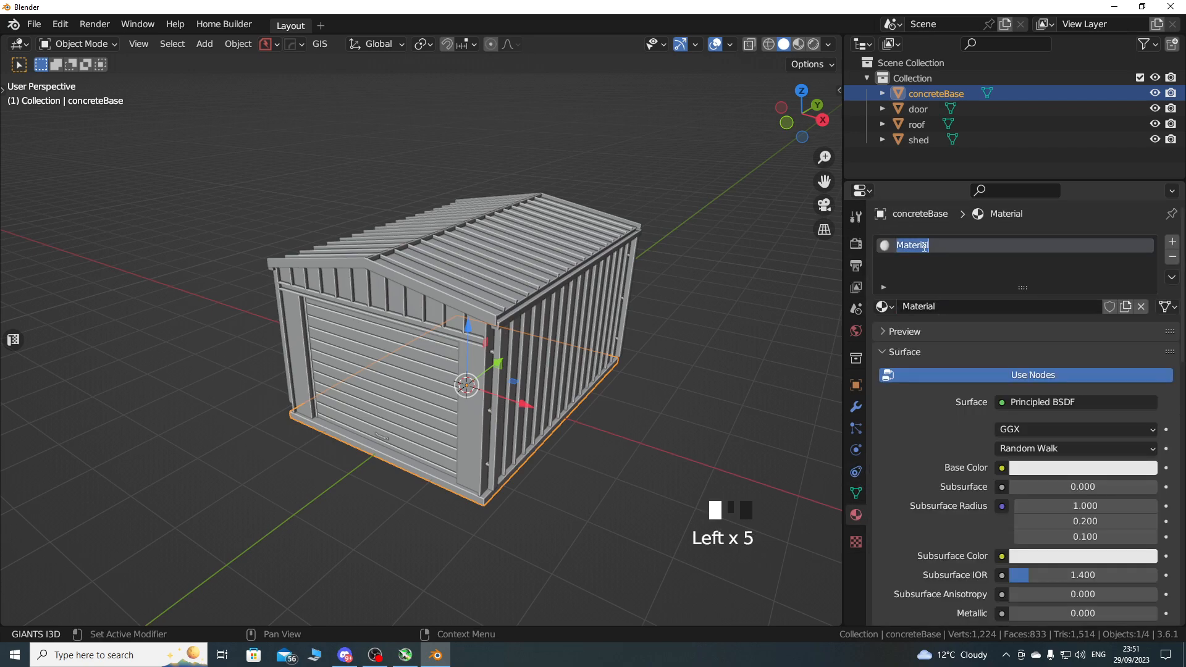
text(shed)
key(Return)
text(_mat)
key(Return)
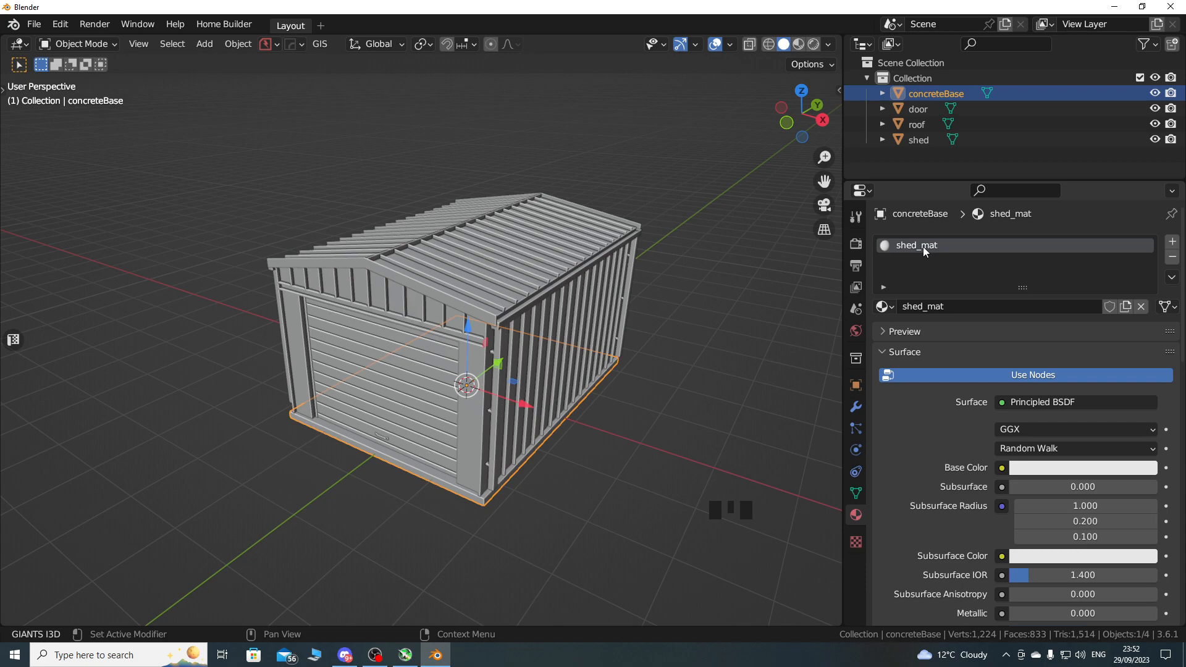
Copy shed_mat from concreteBase to the door, roof and shed objects, and check the material on each one.
shift+click(916, 141)
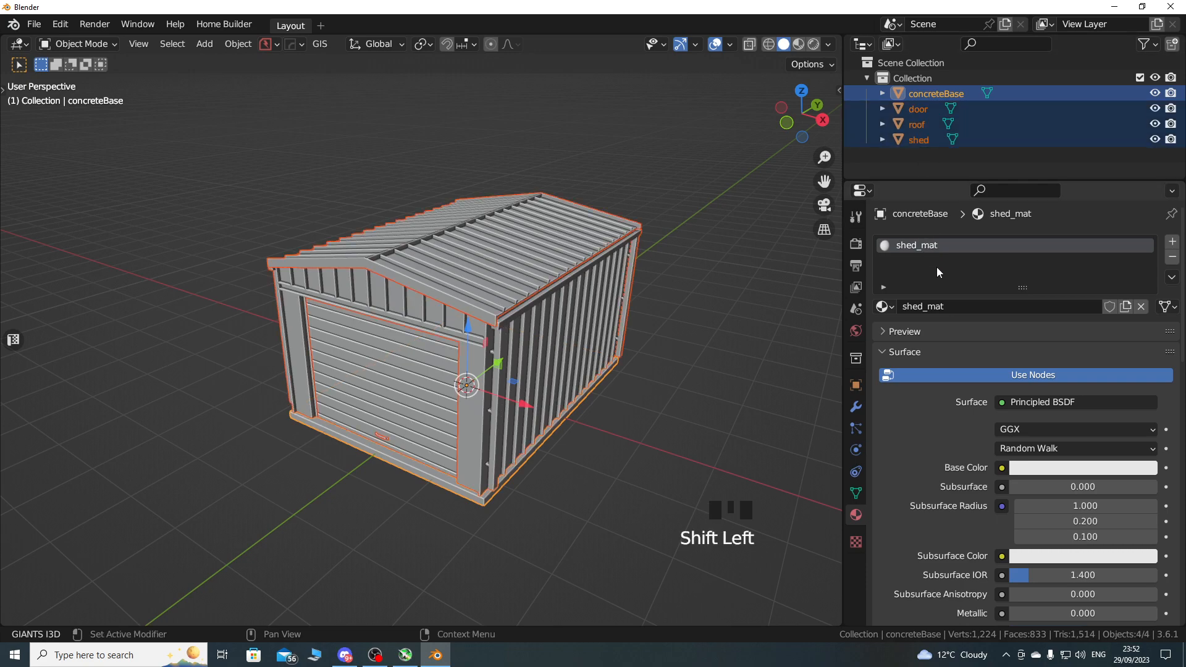
click(1171, 277)
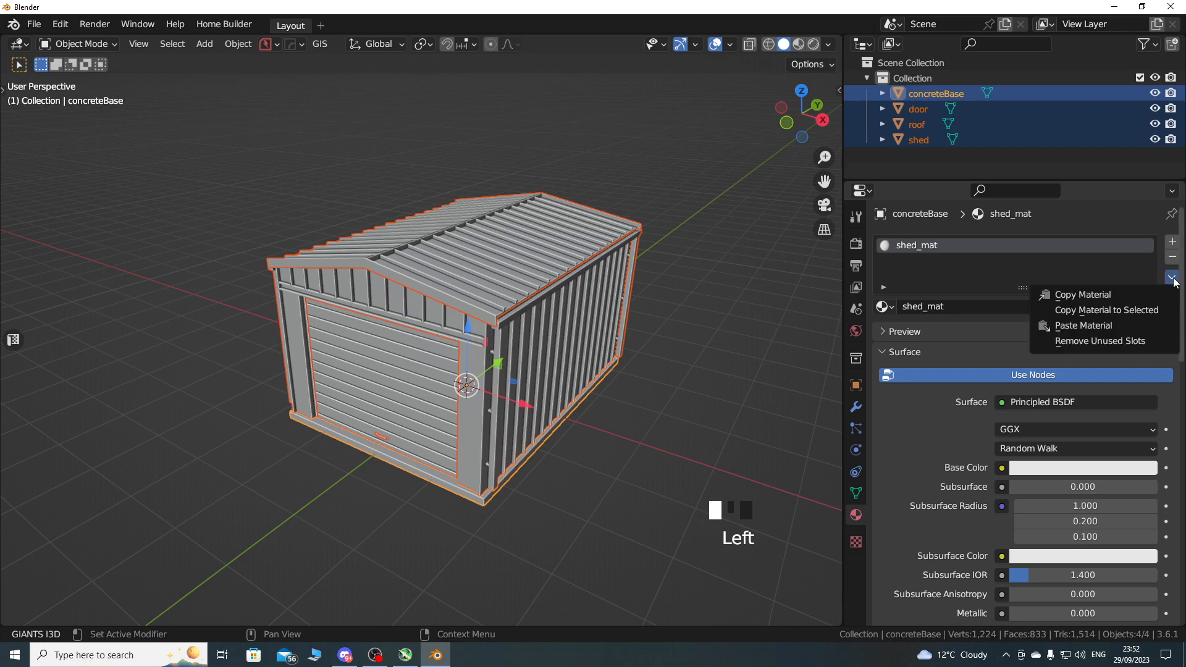
click(1144, 312)
click(913, 109)
click(913, 109)
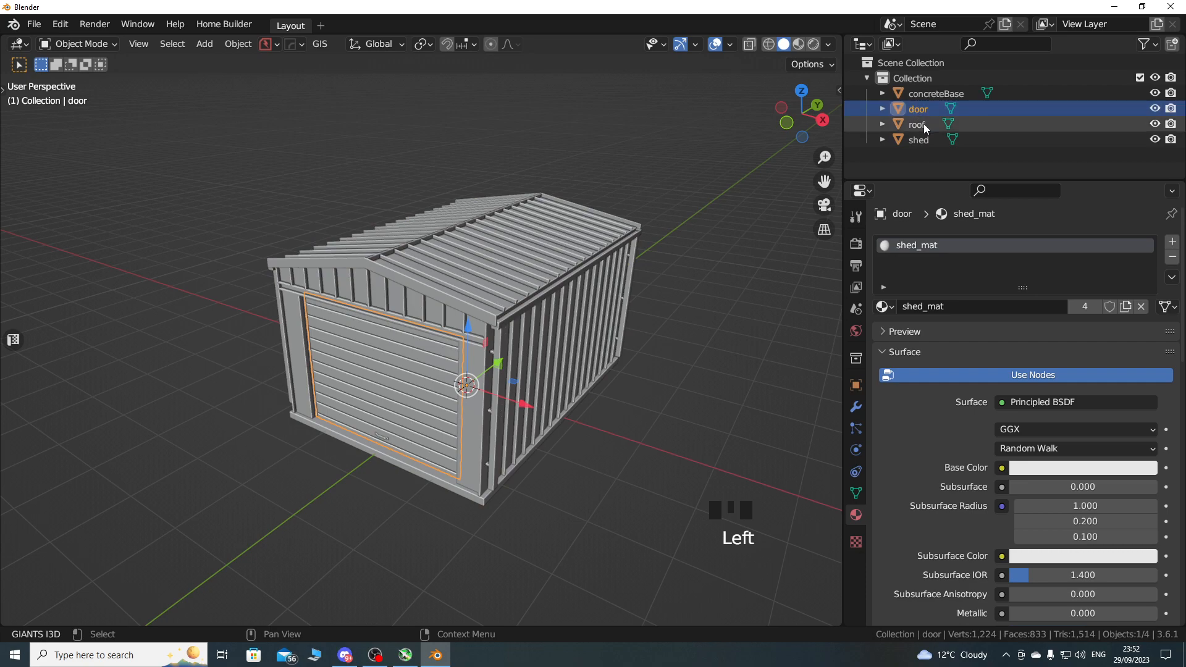
click(924, 124)
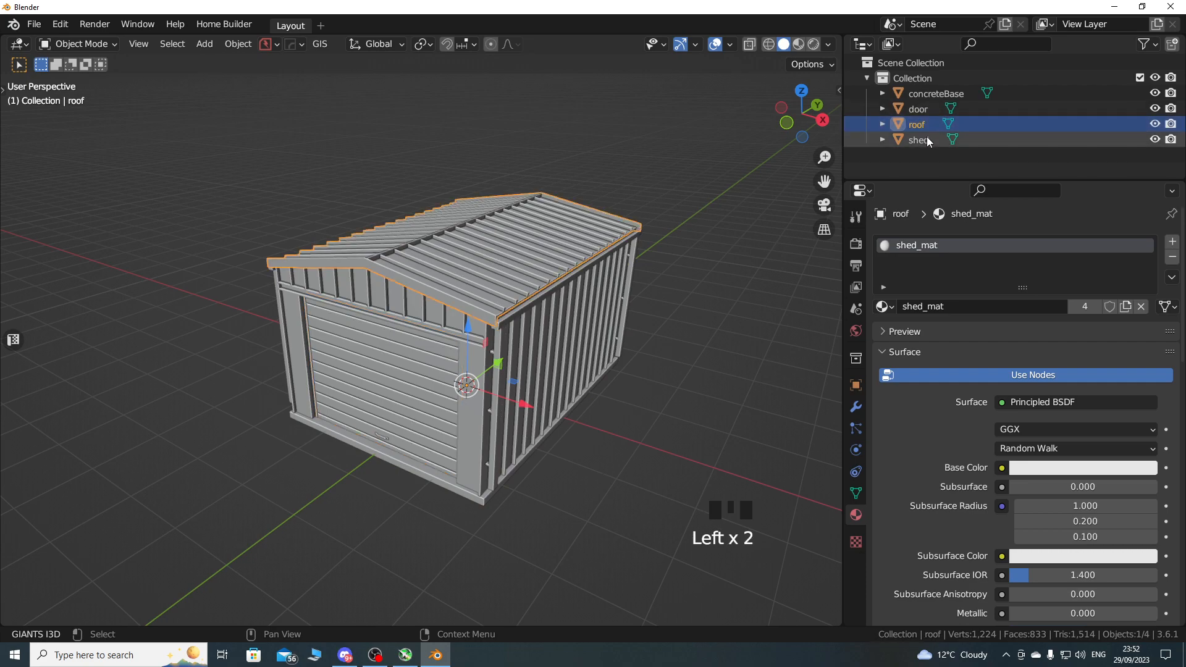
click(927, 139)
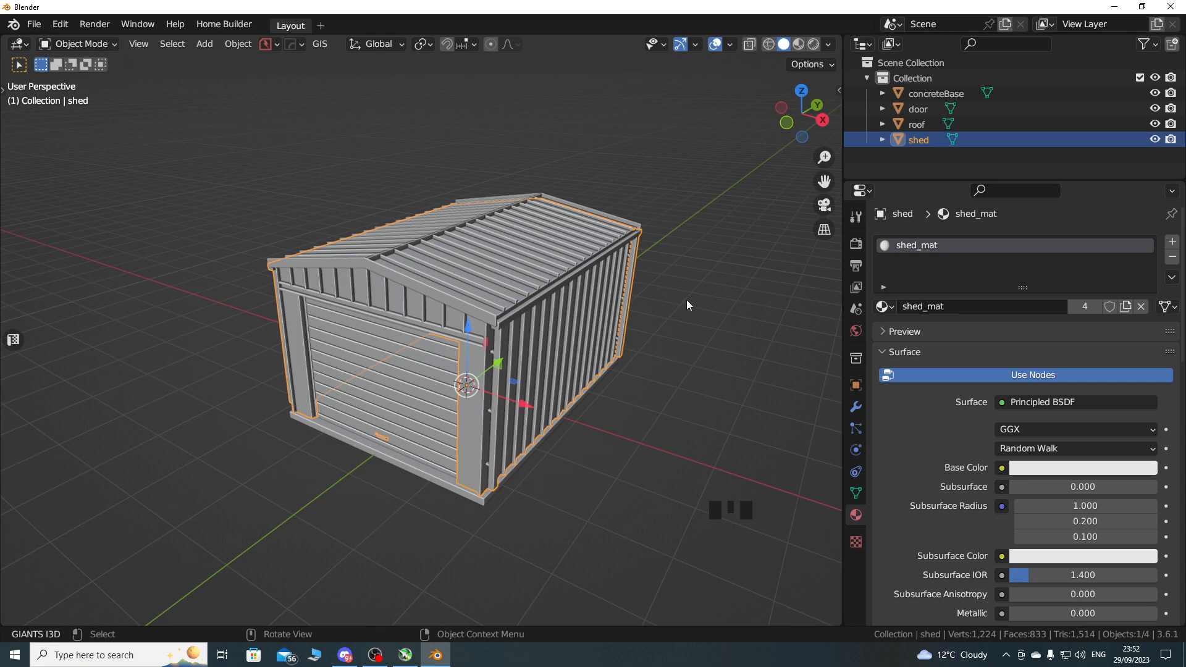
Display the shed object's UV Maps list in its mesh data properties and enlarge the list area.
drag(842, 299, 904, 279)
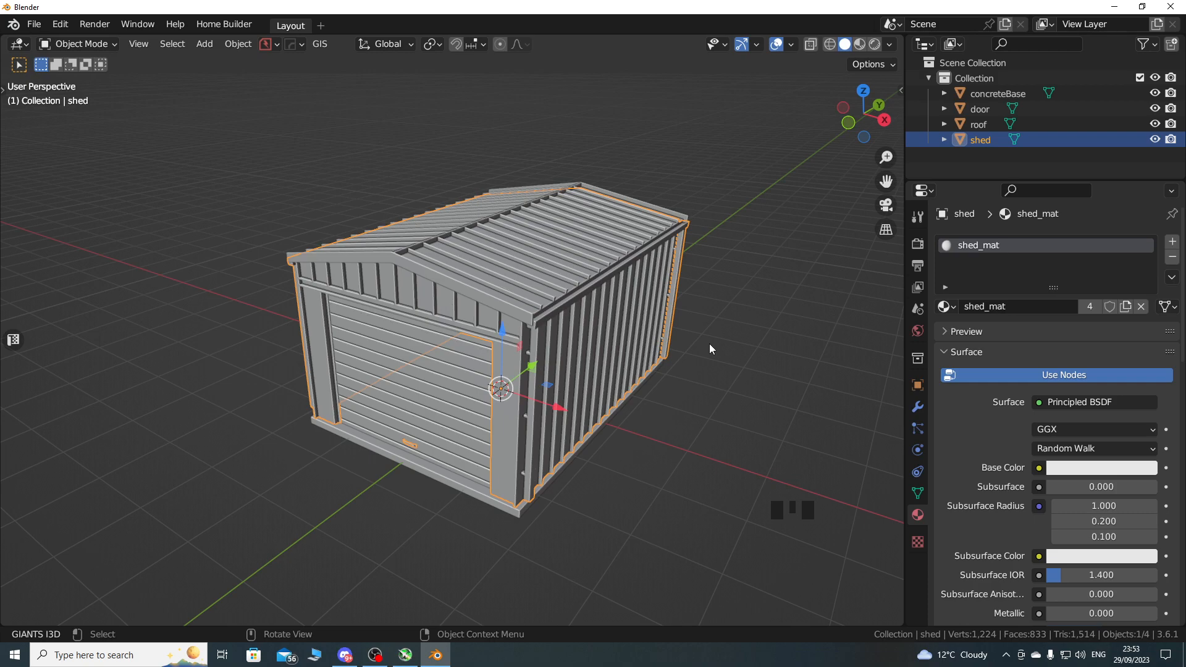
click(918, 493)
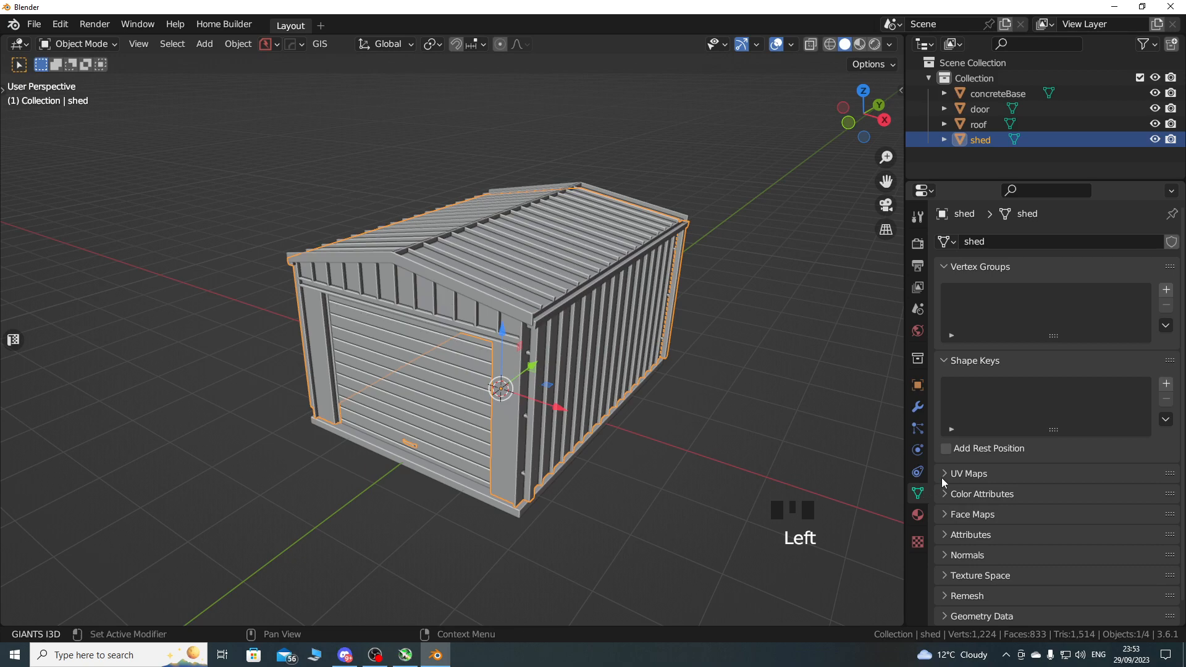
click(970, 473)
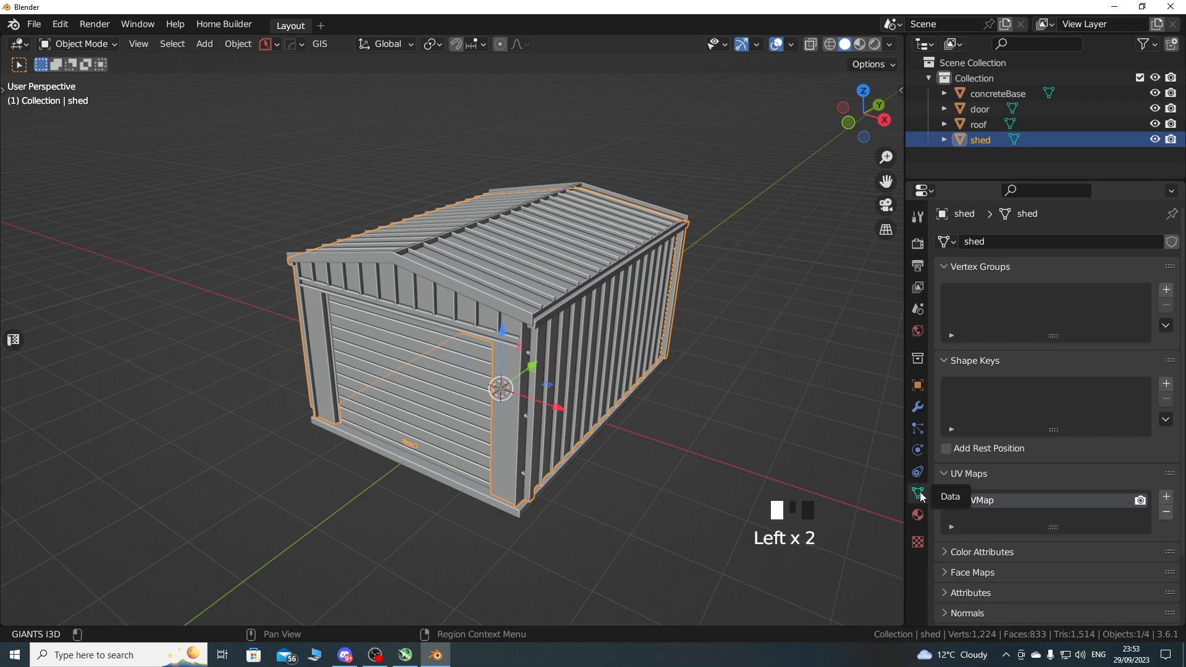
drag(906, 491, 802, 491)
drag(1002, 526, 1002, 589)
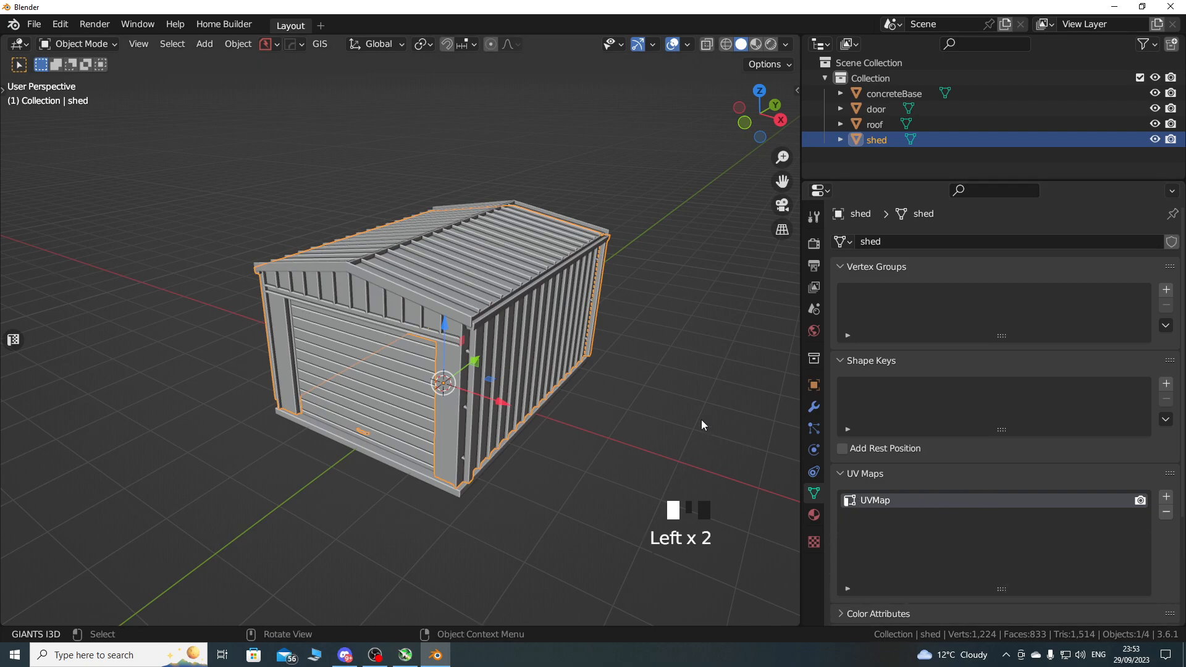
Rename the concreteBase object's UV map to UVMap0 and add a second UV map named UVMap1.
click(877, 101)
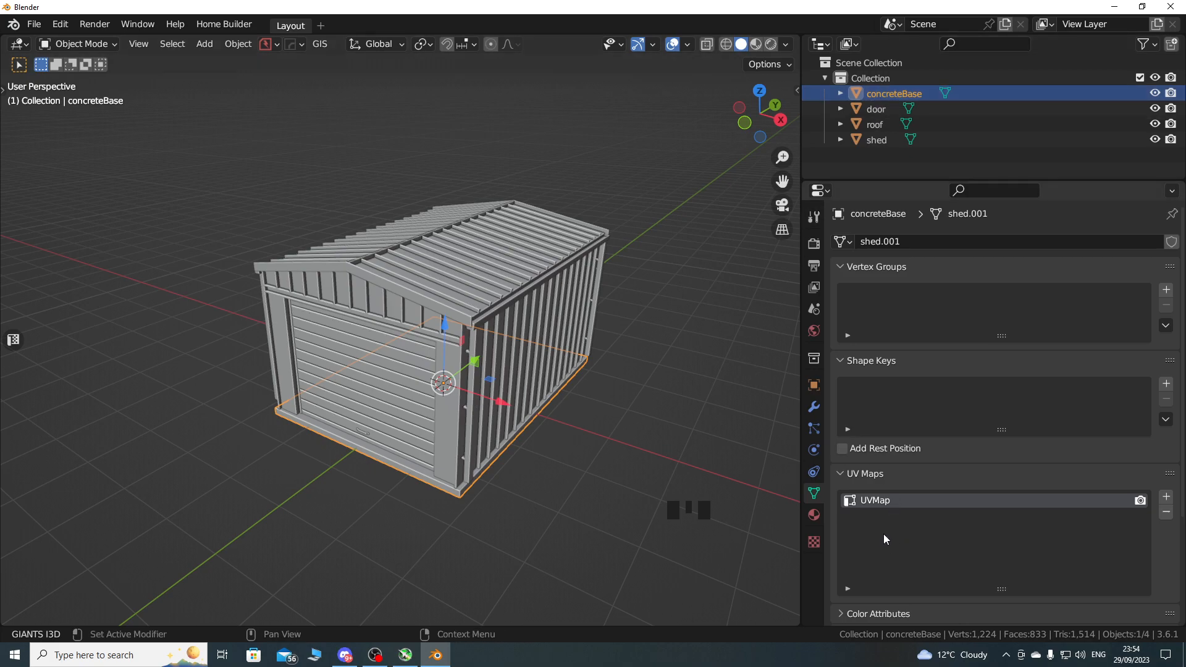
triple_click(894, 500)
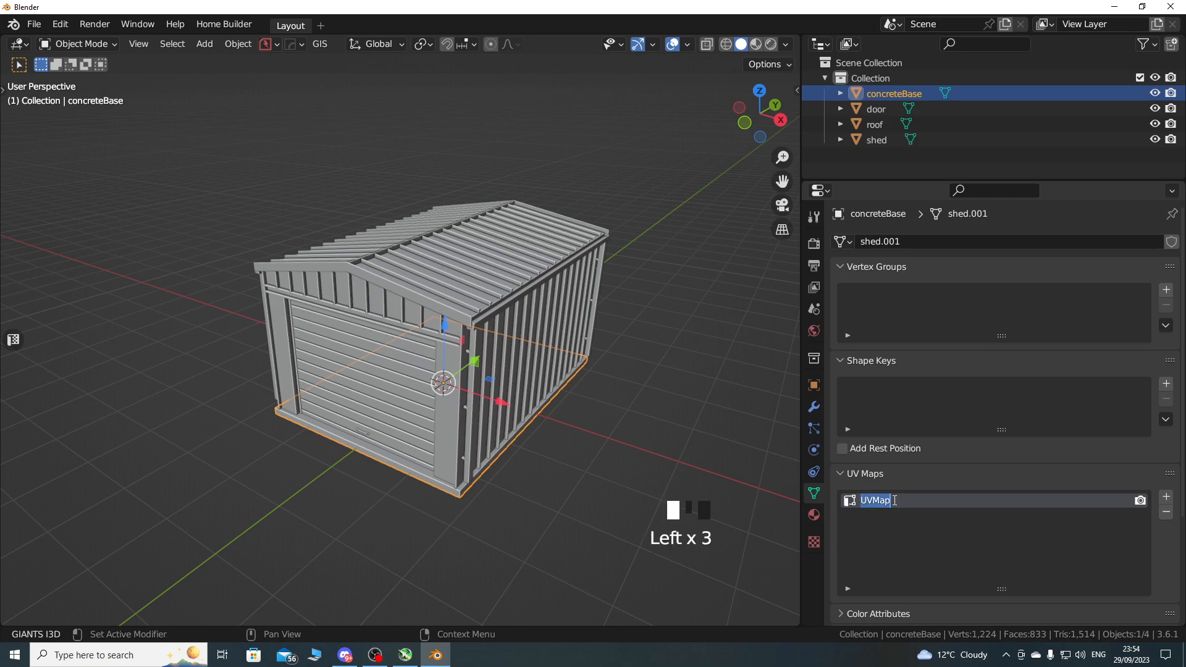
text(0)
key(Return)
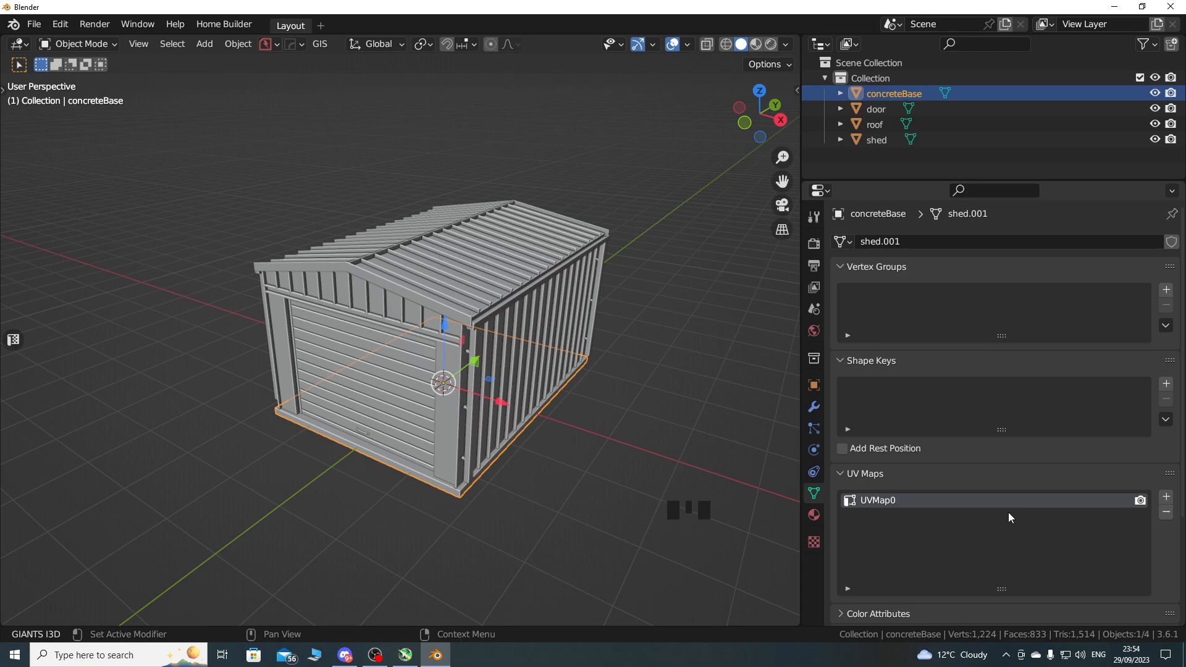
click(1166, 496)
double_click(910, 516)
click(905, 515)
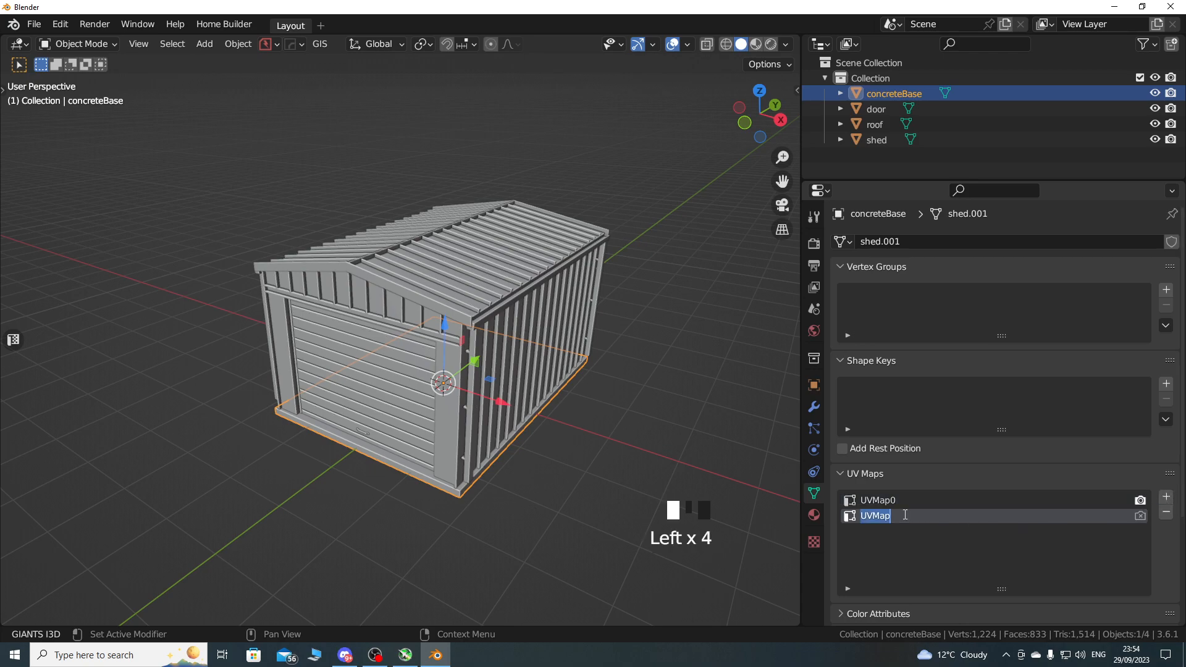
text(1)
click(903, 514)
Rename the door object's UV map to UVMap0 and add a second one named UVMap1.
click(878, 111)
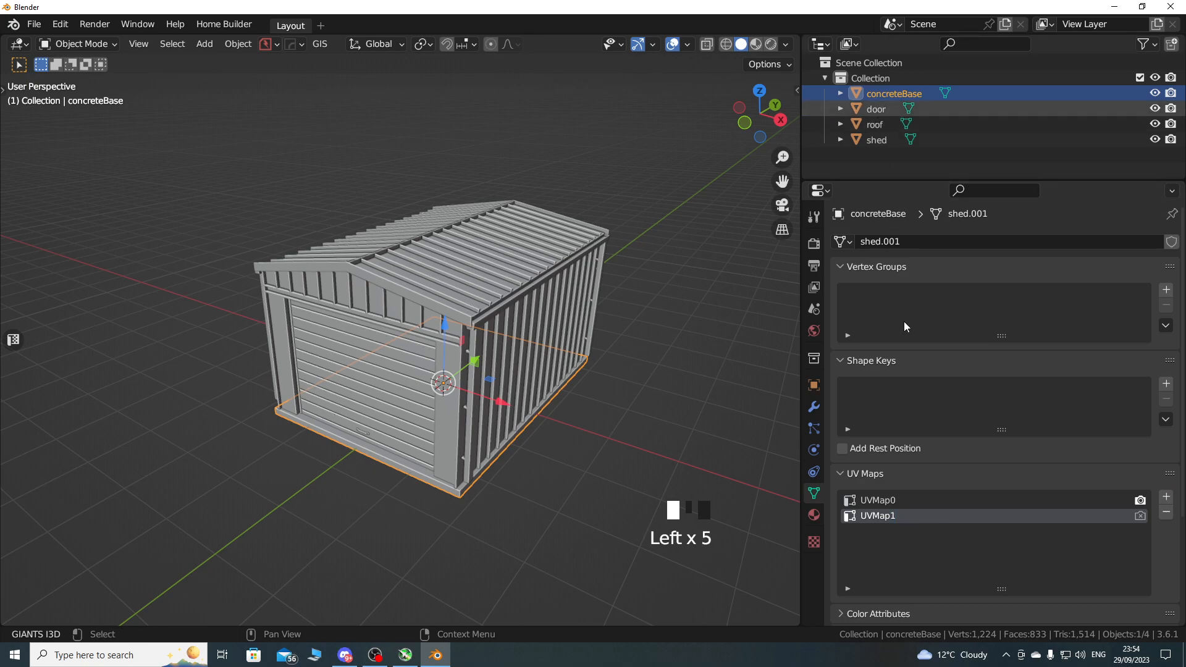
double_click(988, 498)
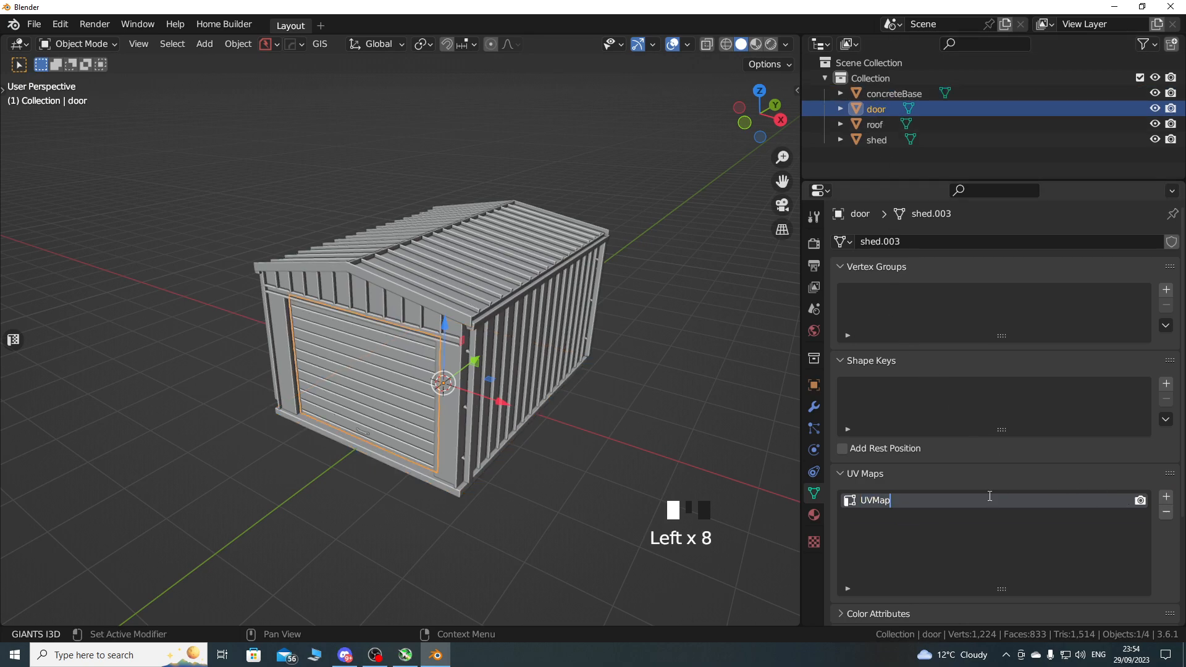
text(0)
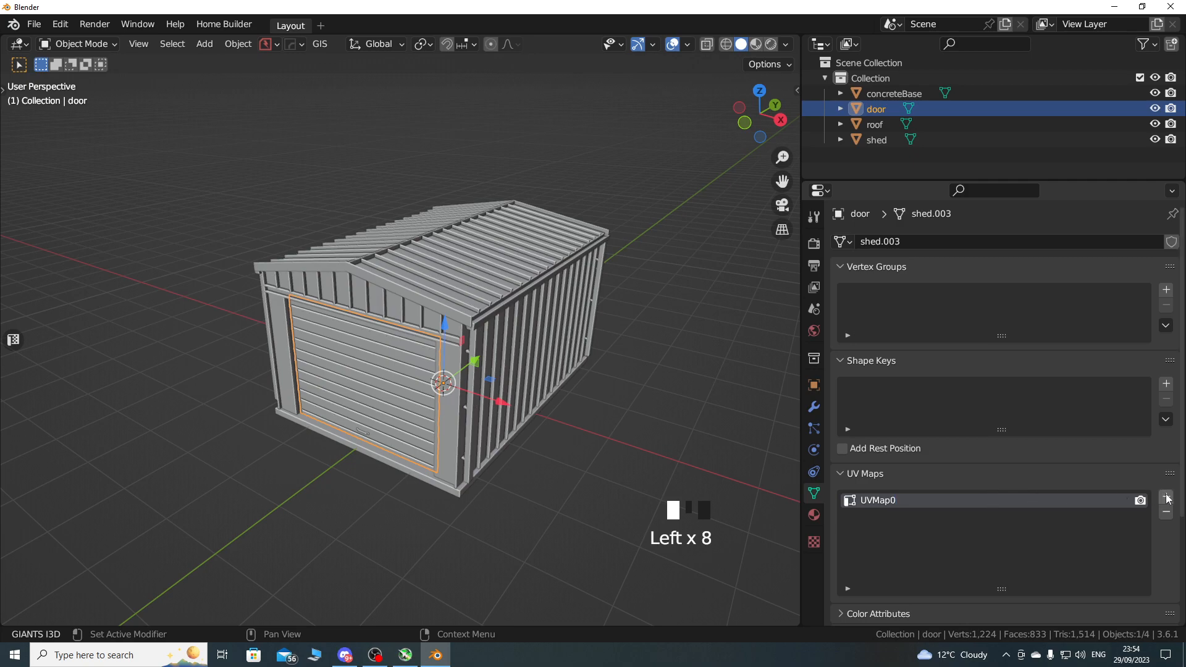
click(1167, 497)
triple_click(941, 515)
text(1)
Rename the roof object's UV map to UVMap0 and add a second one named UVMap1.
click(881, 126)
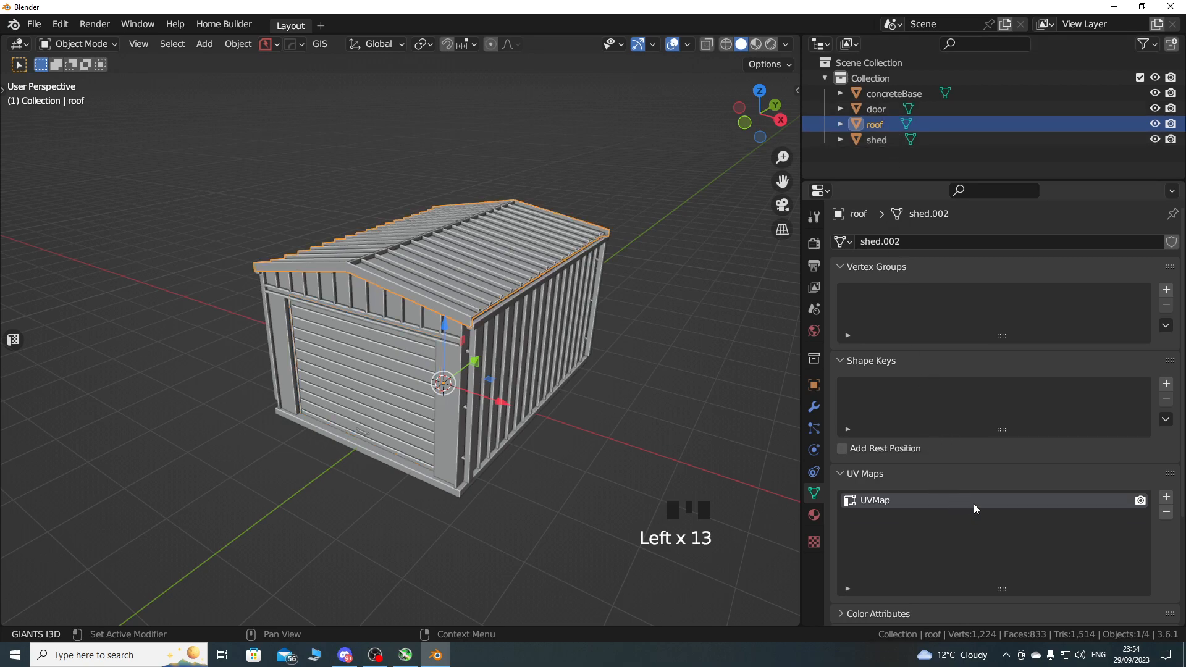
triple_click(947, 502)
text(0)
click(1166, 498)
triple_click(941, 517)
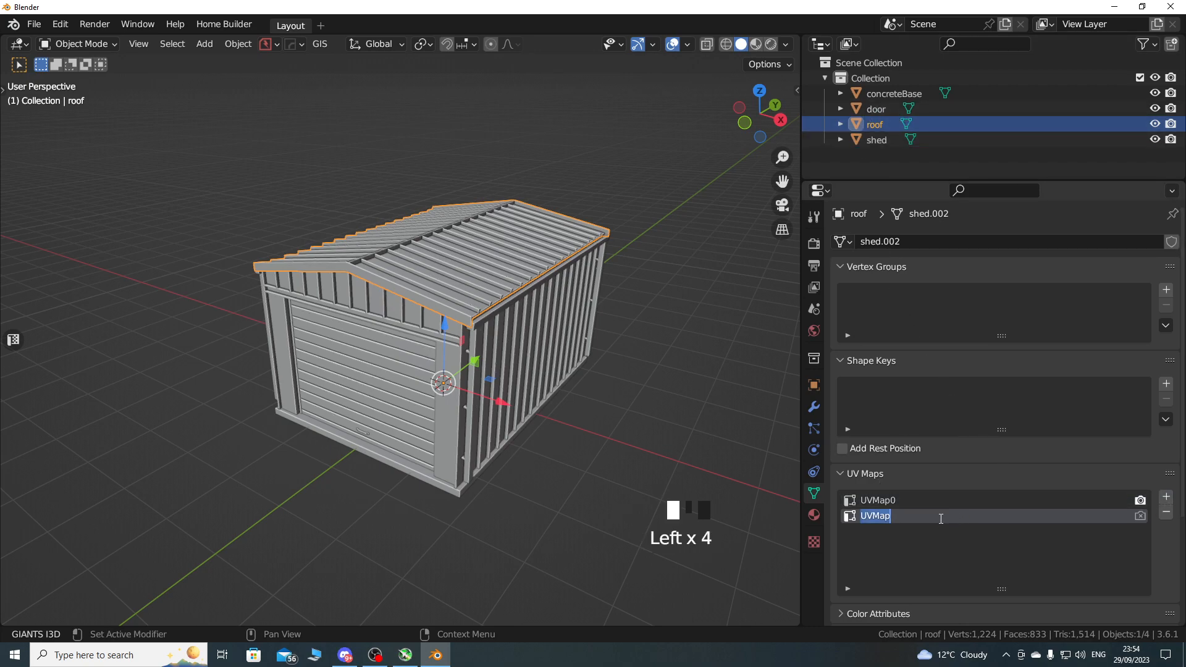
text(1)
Rename the shed object's UV map to UVMap0 and add a second one named UVMap1.
click(881, 141)
triple_click(902, 502)
text(0)
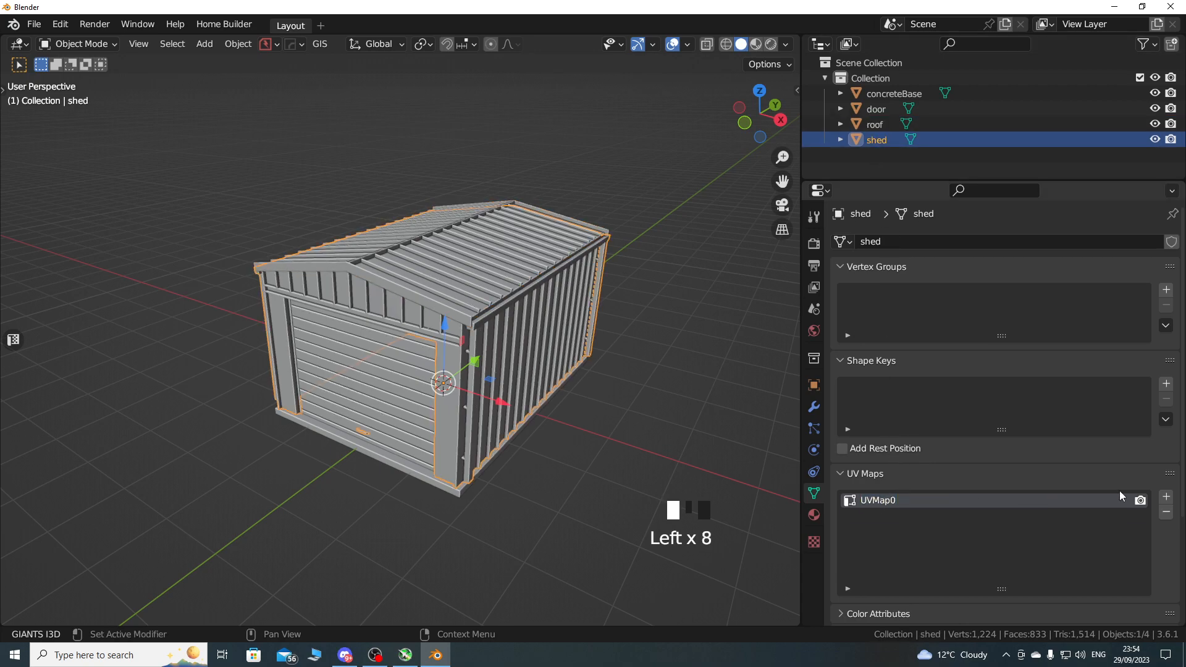
click(1166, 496)
triple_click(931, 512)
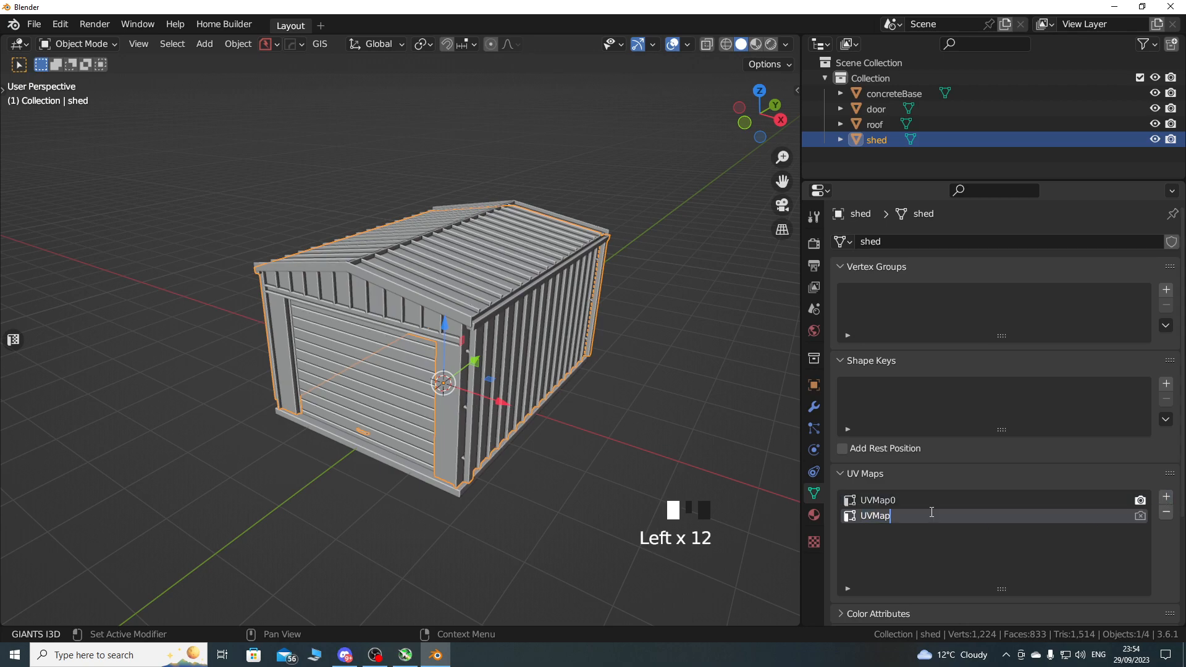
text(1)
key(Return)
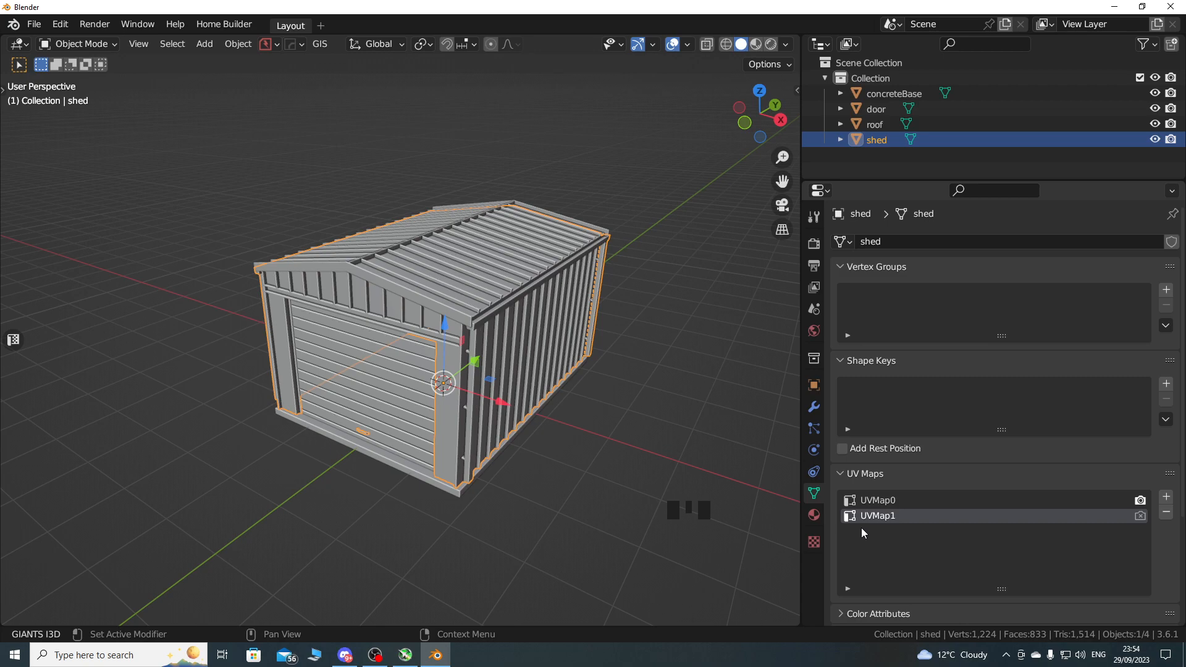
Make UVMap0 the active UV map on the shed, roof, door and concreteBase objects.
click(872, 503)
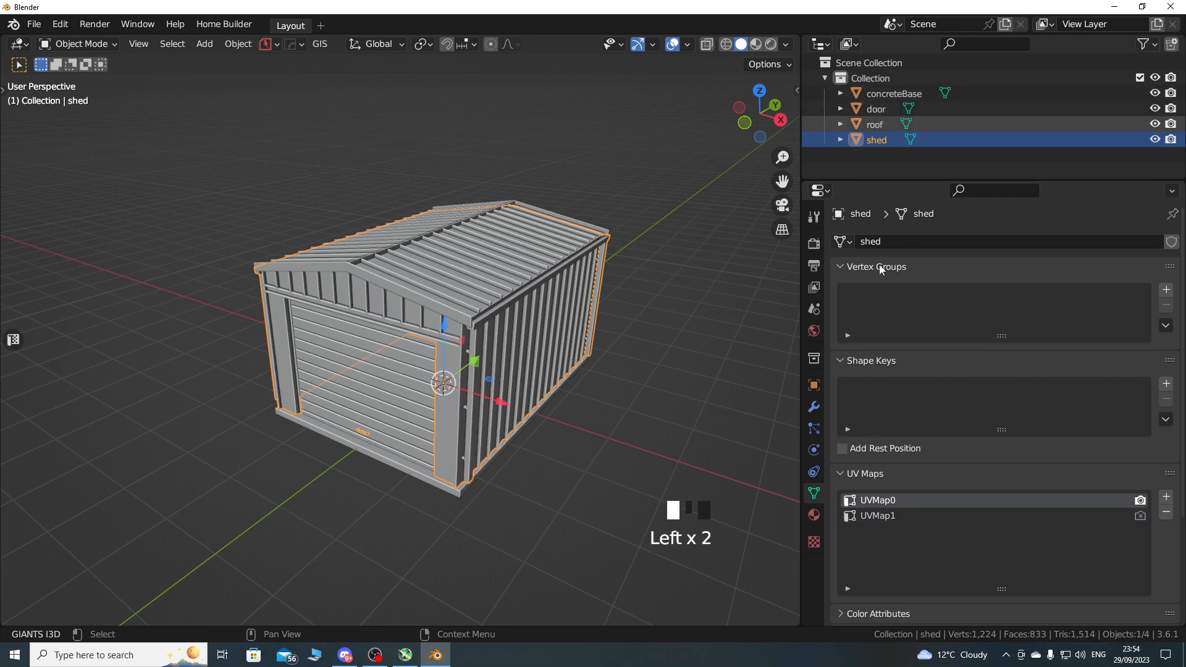
click(876, 124)
click(879, 501)
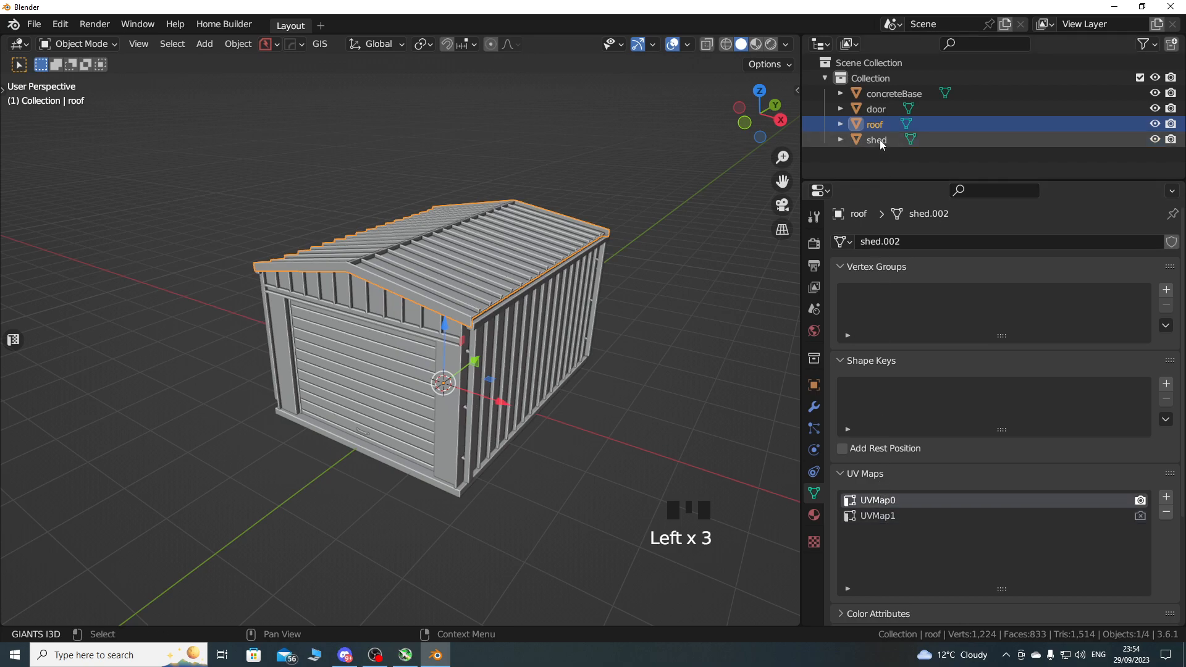
click(880, 110)
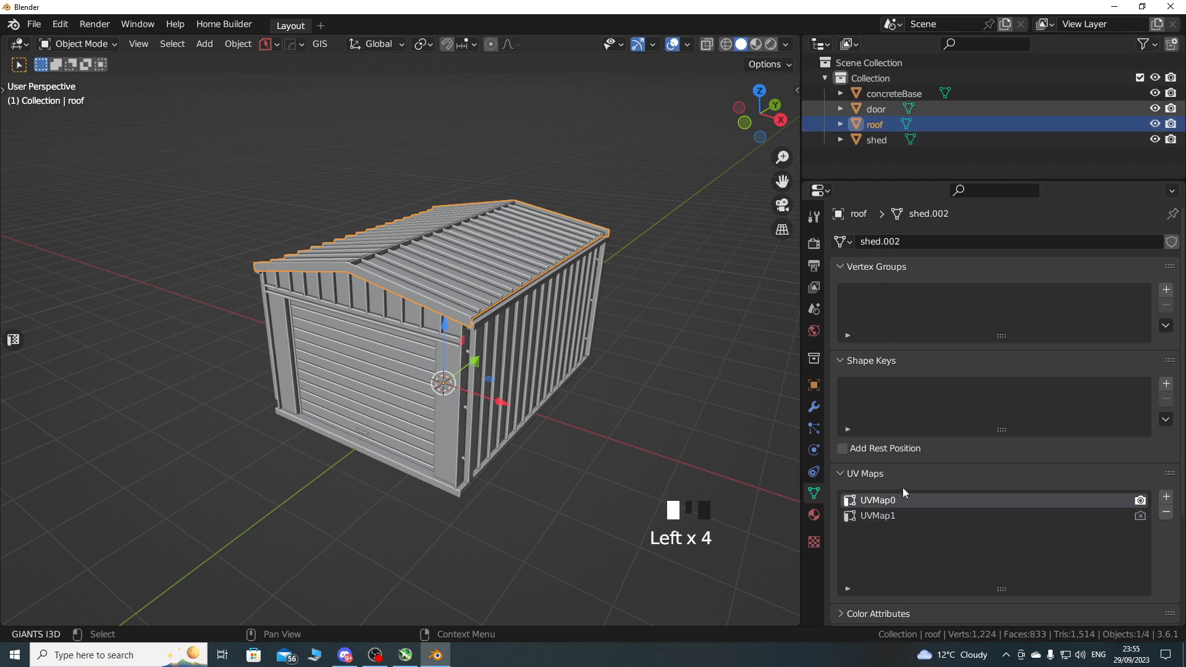
click(893, 502)
click(883, 139)
click(883, 502)
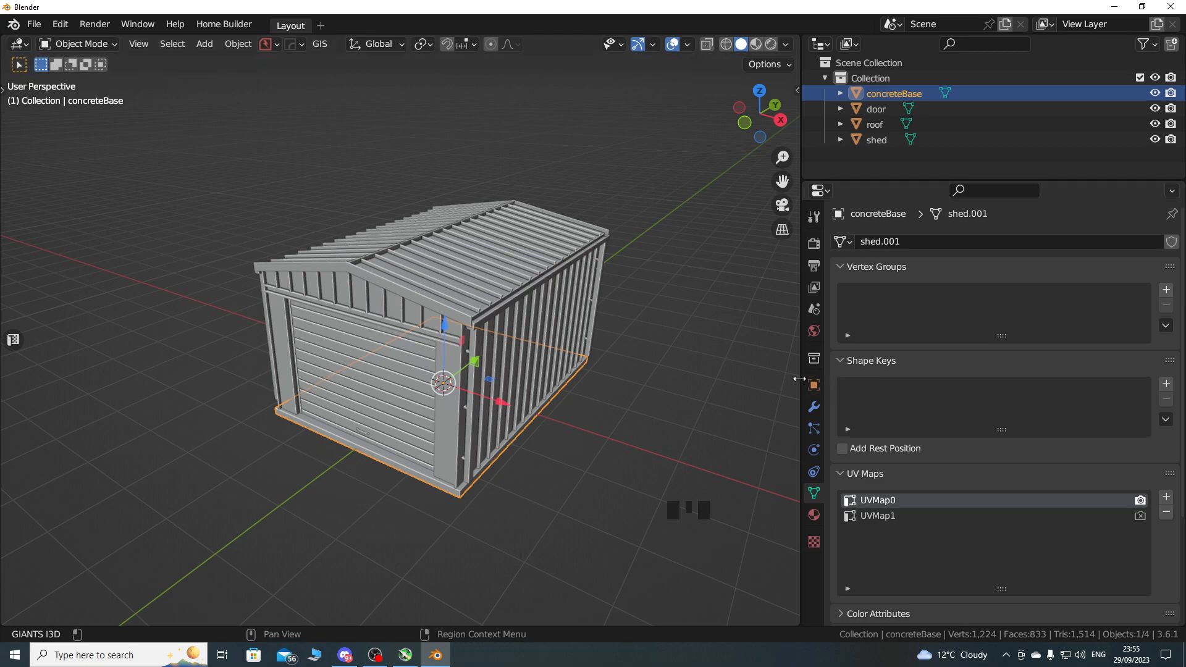
Put the door object into Edit Mode and select all of its geometry.
drag(799, 378, 878, 377)
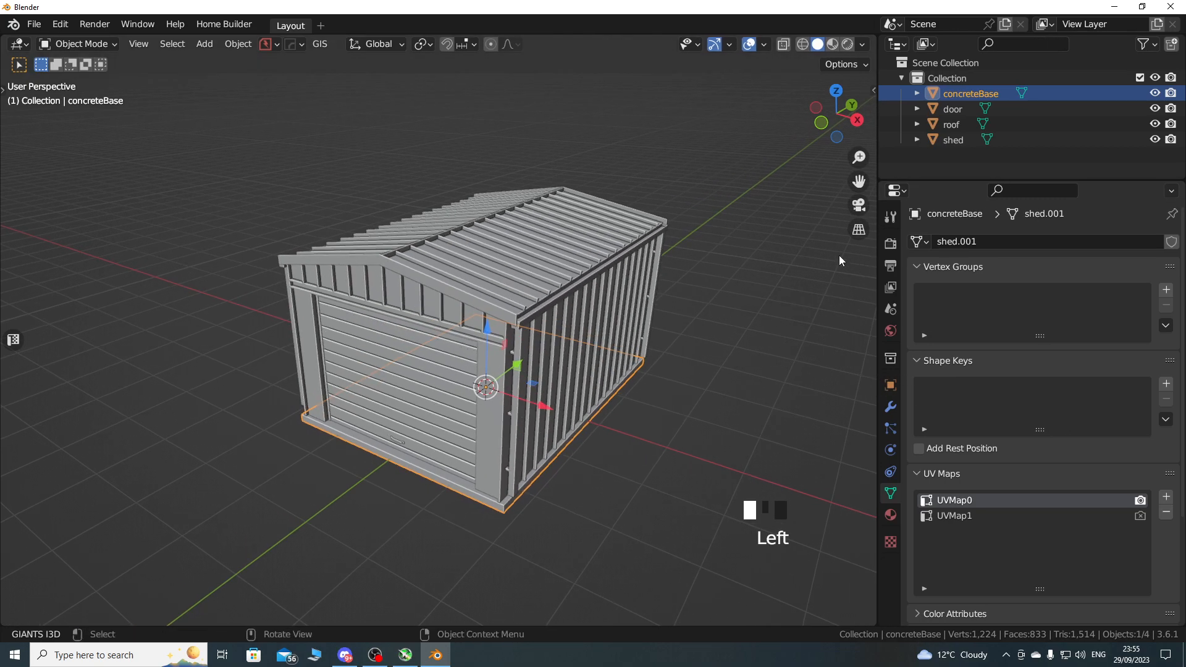
click(965, 113)
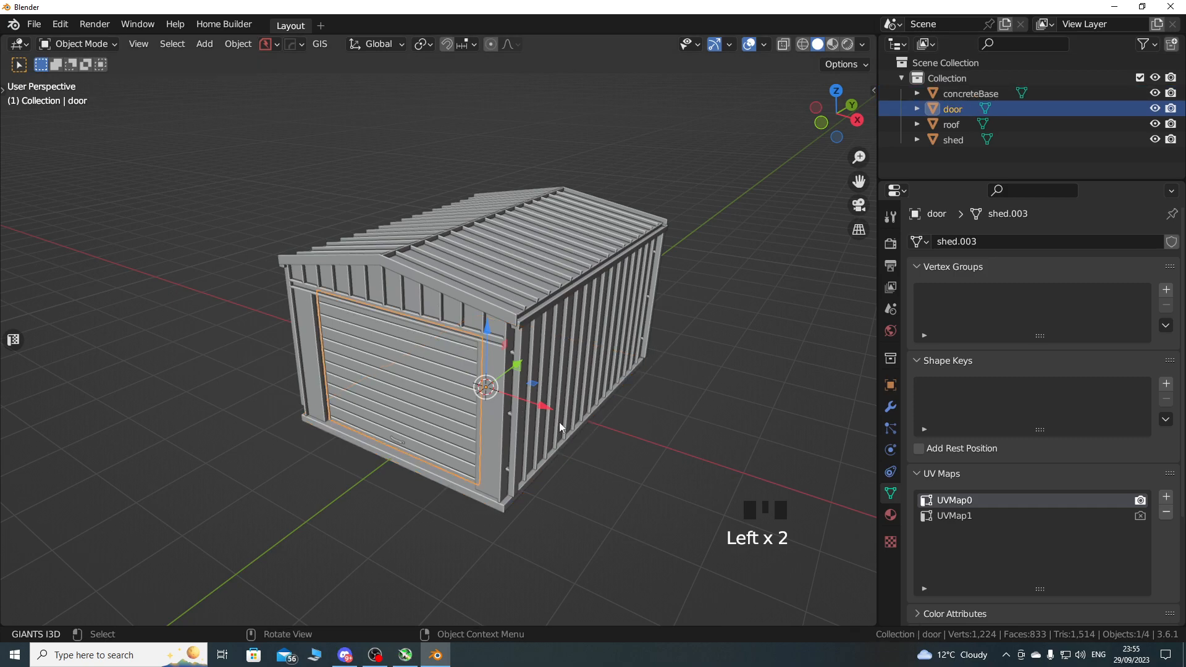
click(91, 44)
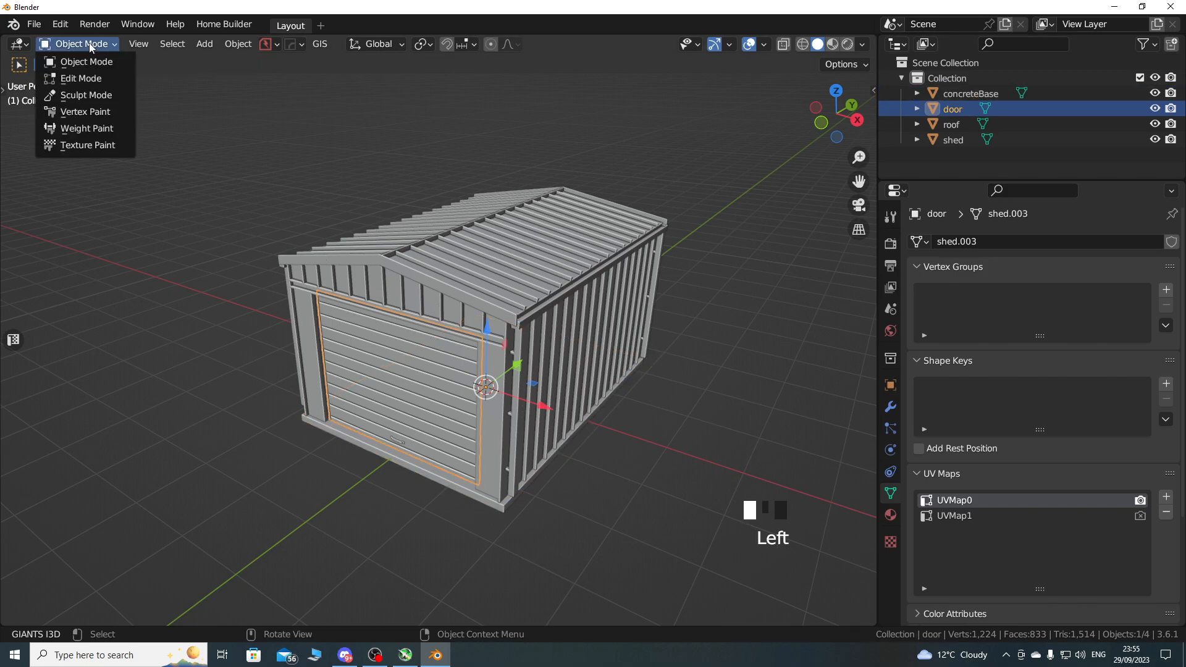
click(90, 79)
key(a)
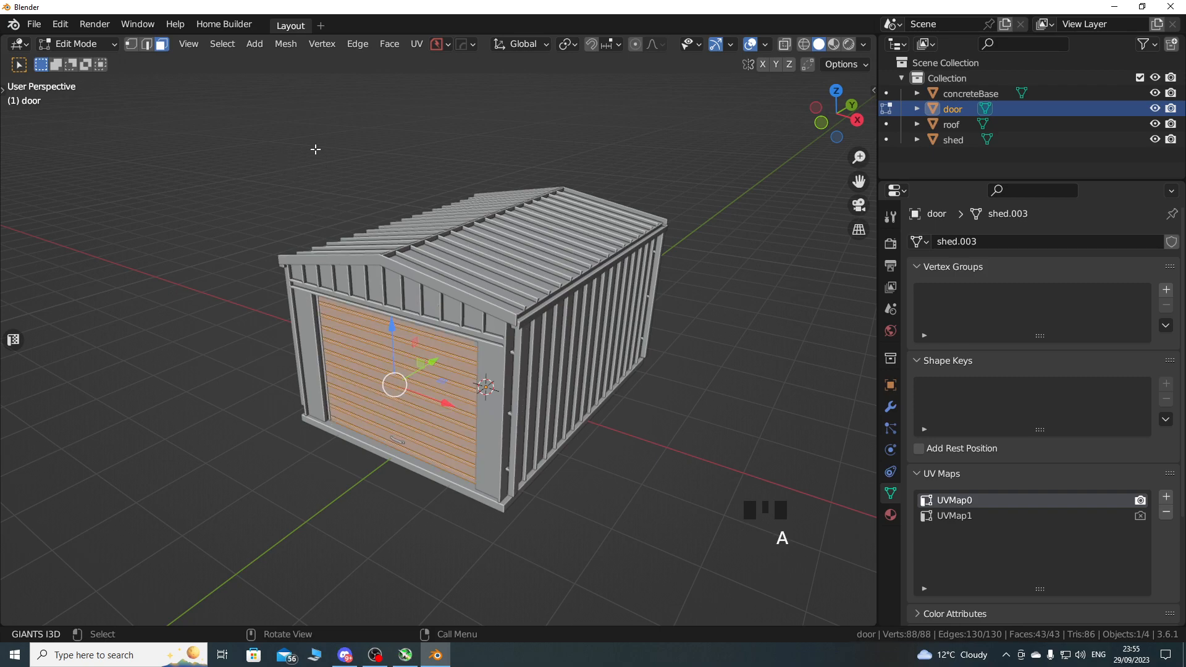
Widen the 3D viewport and add a UV Editing workspace for the door.
drag(877, 166, 983, 165)
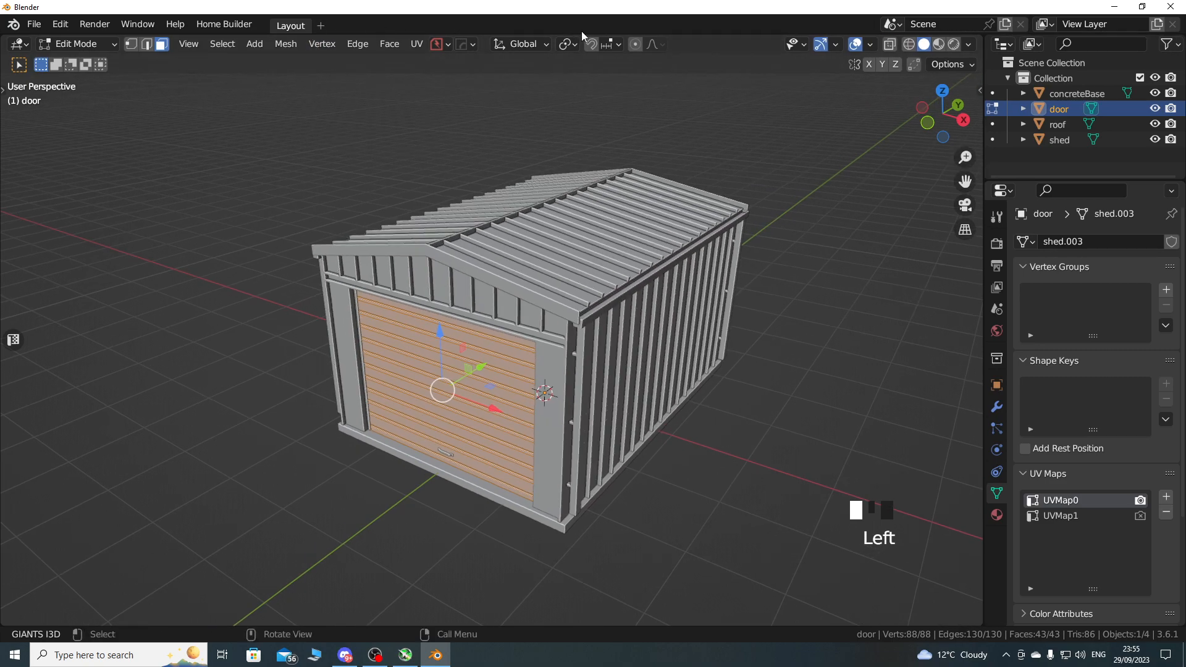
click(319, 26)
click(413, 214)
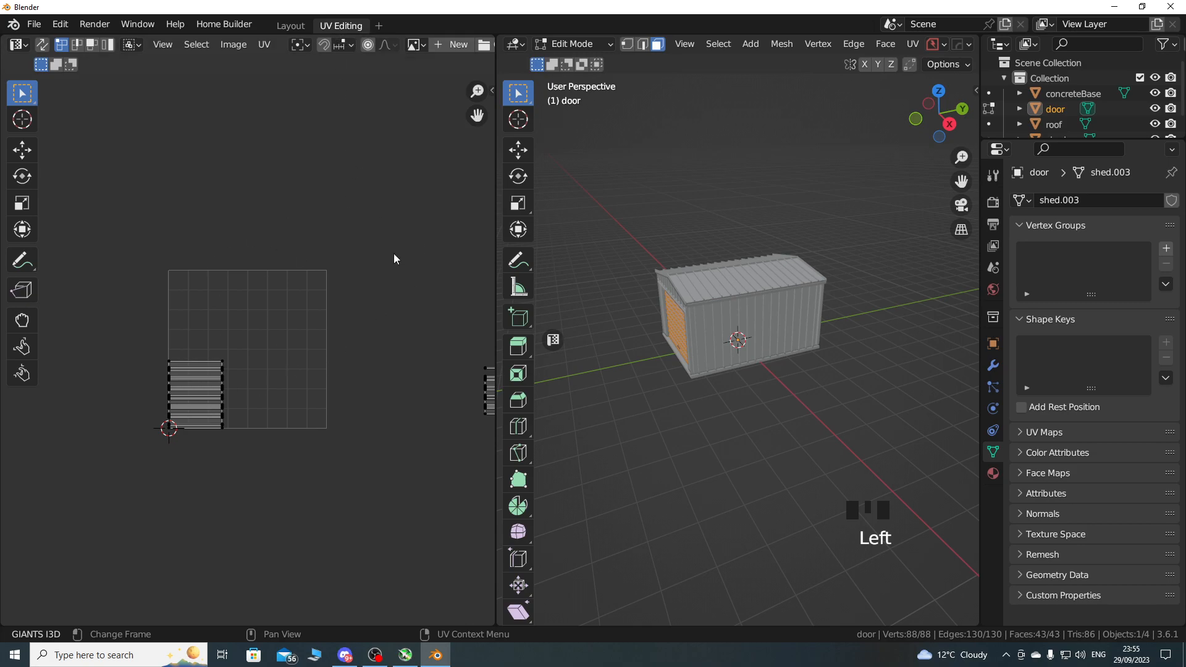
double_click(295, 31)
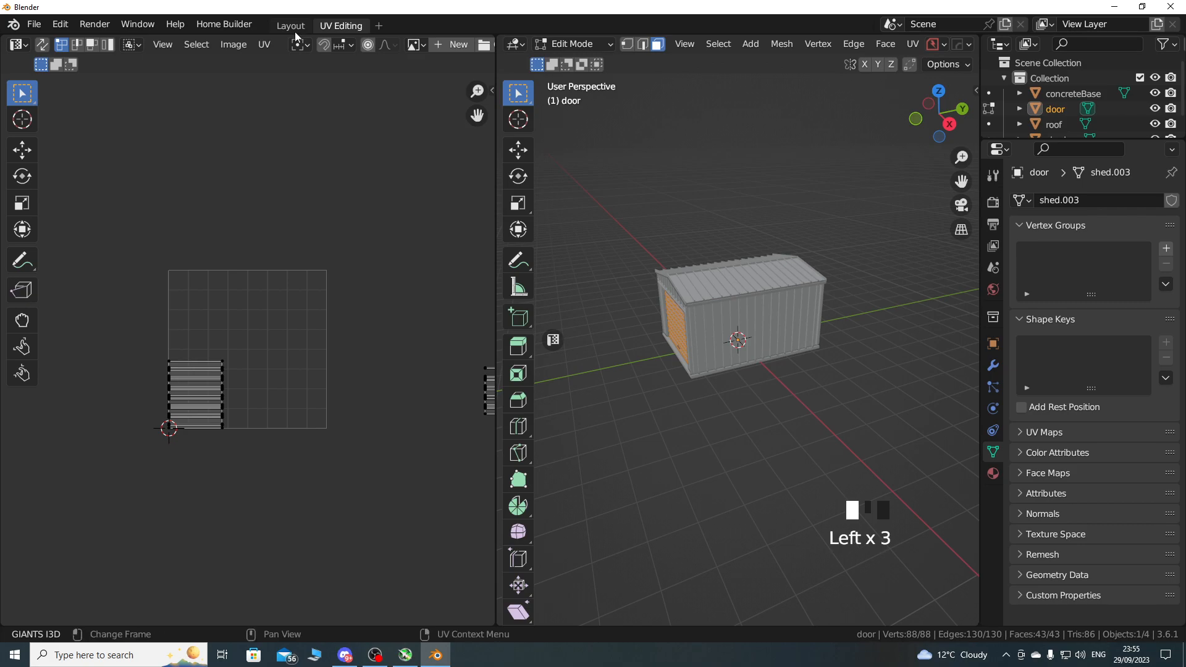
click(295, 30)
click(333, 30)
Select all of the door's UVs, widen the UV editor and hide its toolbar.
key(a)
middle_drag(312, 402, 231, 395)
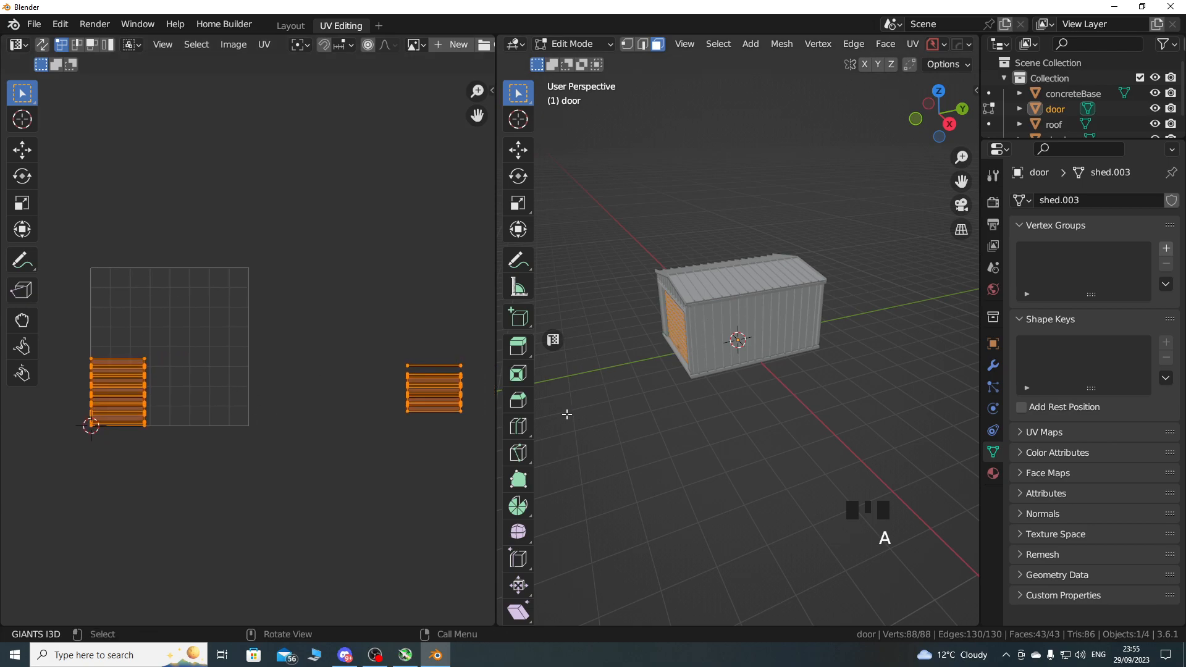
drag(498, 445, 592, 439)
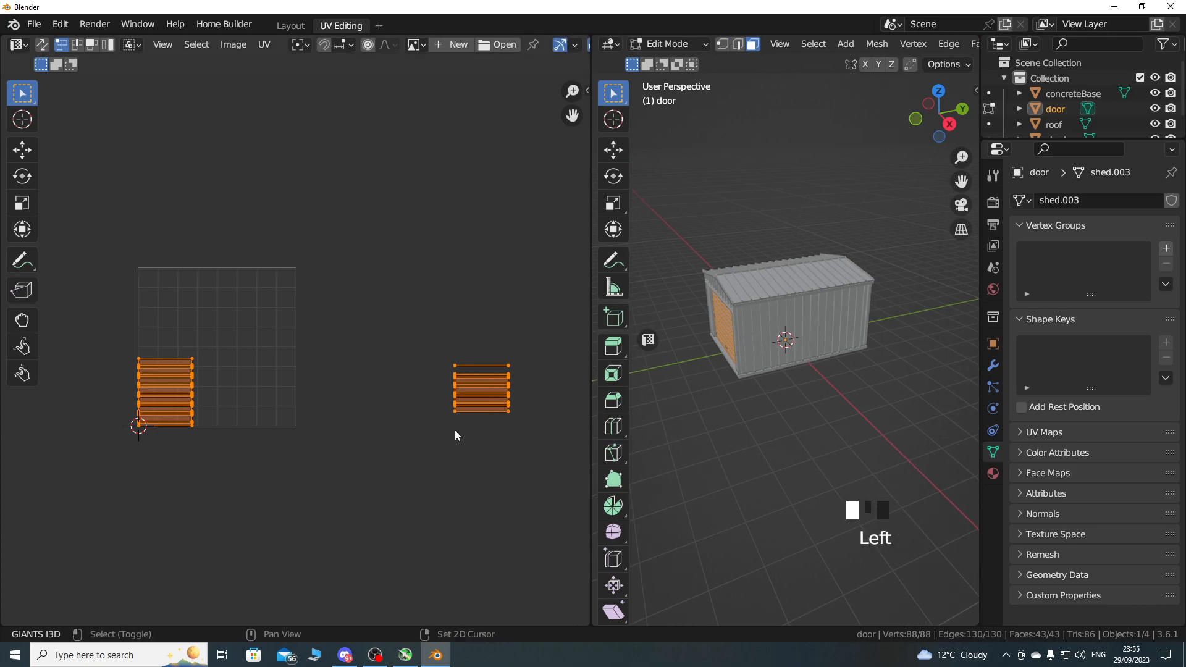
shift+middle_drag(428, 431, 458, 429)
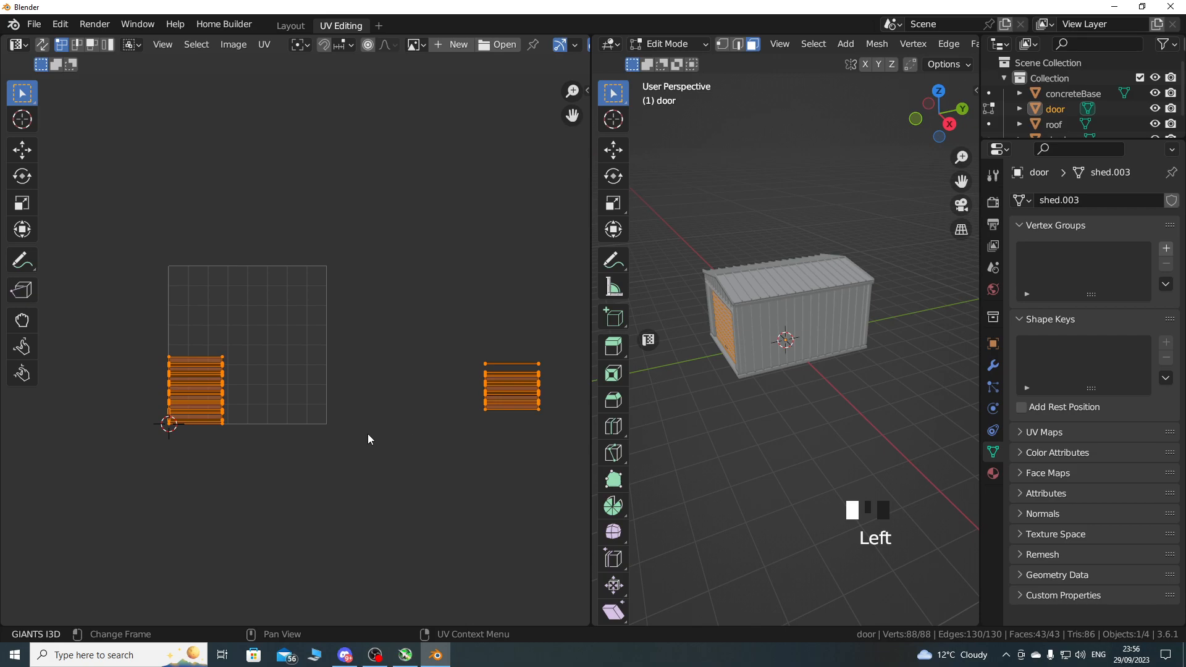
key(t)
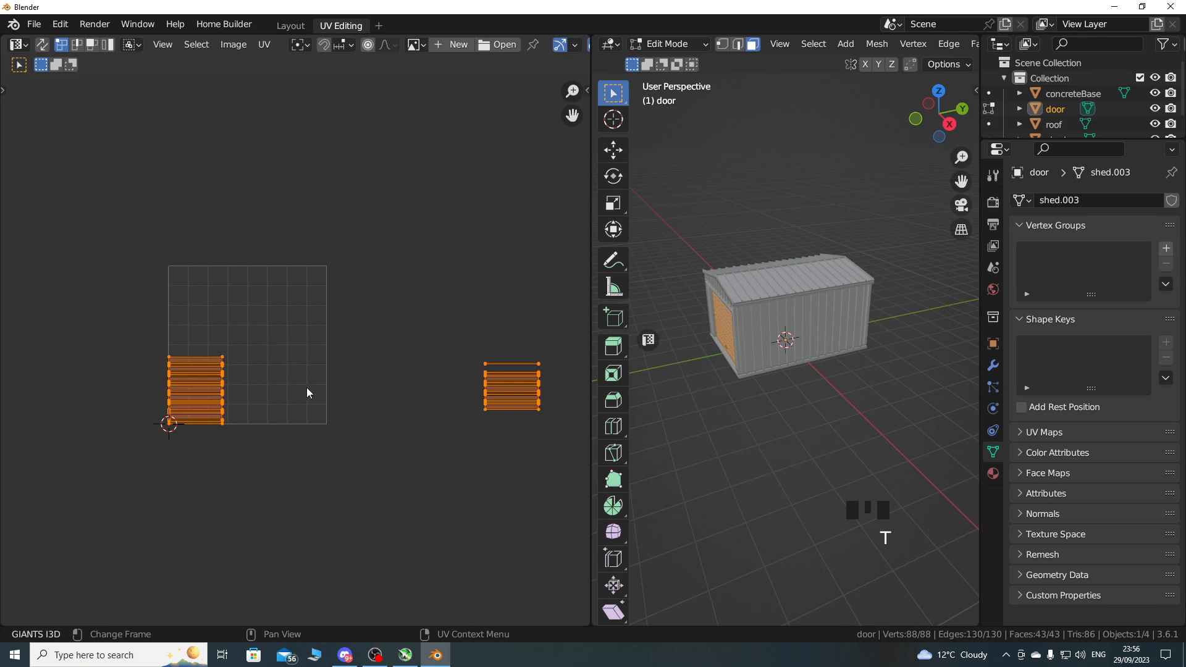
middle_drag(367, 366, 310, 345)
Enable UV sync selection and check which door faces each of the two UV islands covers.
drag(364, 263, 510, 443)
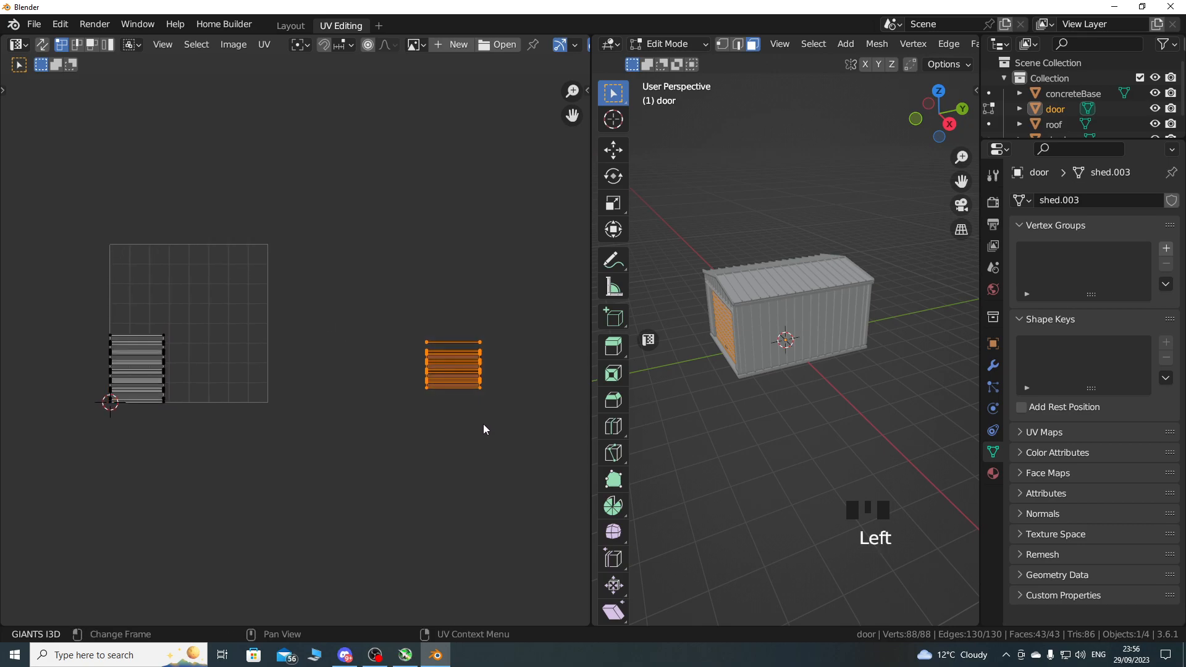
click(42, 45)
key(alt+a)
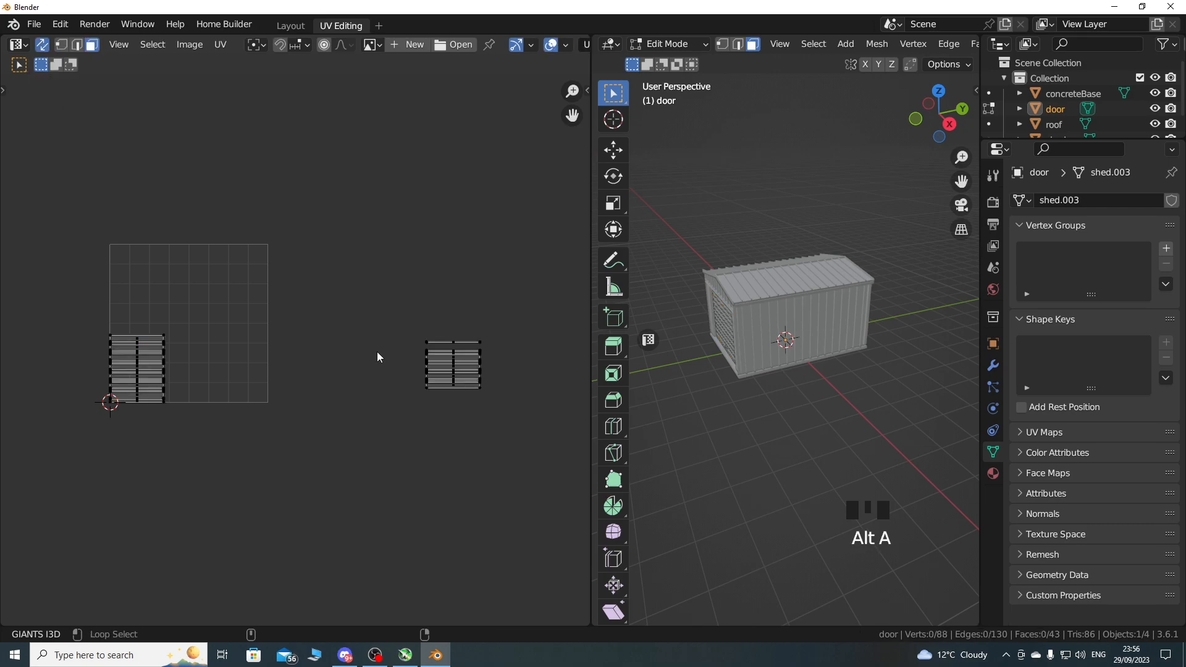
drag(364, 256, 524, 455)
middle_drag(670, 437, 846, 399)
scroll(839, 400, up, 4)
drag(32, 302, 228, 461)
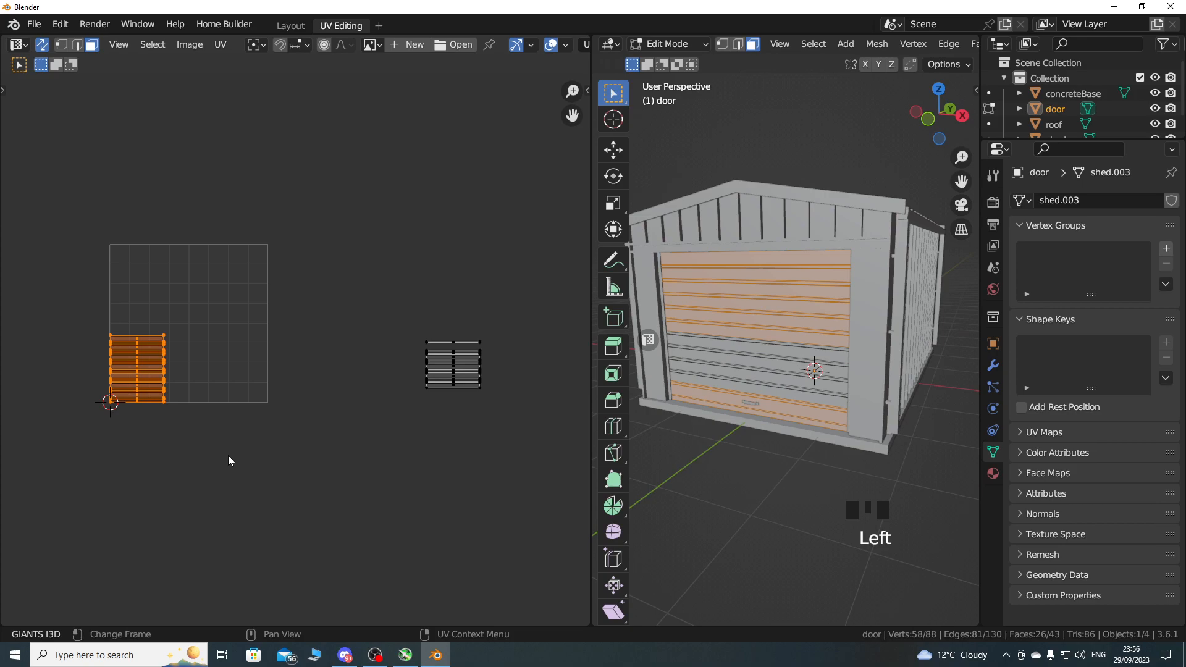
Move the door's UV island lying outside the UV square by -2 along X, onto the other island.
drag(348, 271, 508, 452)
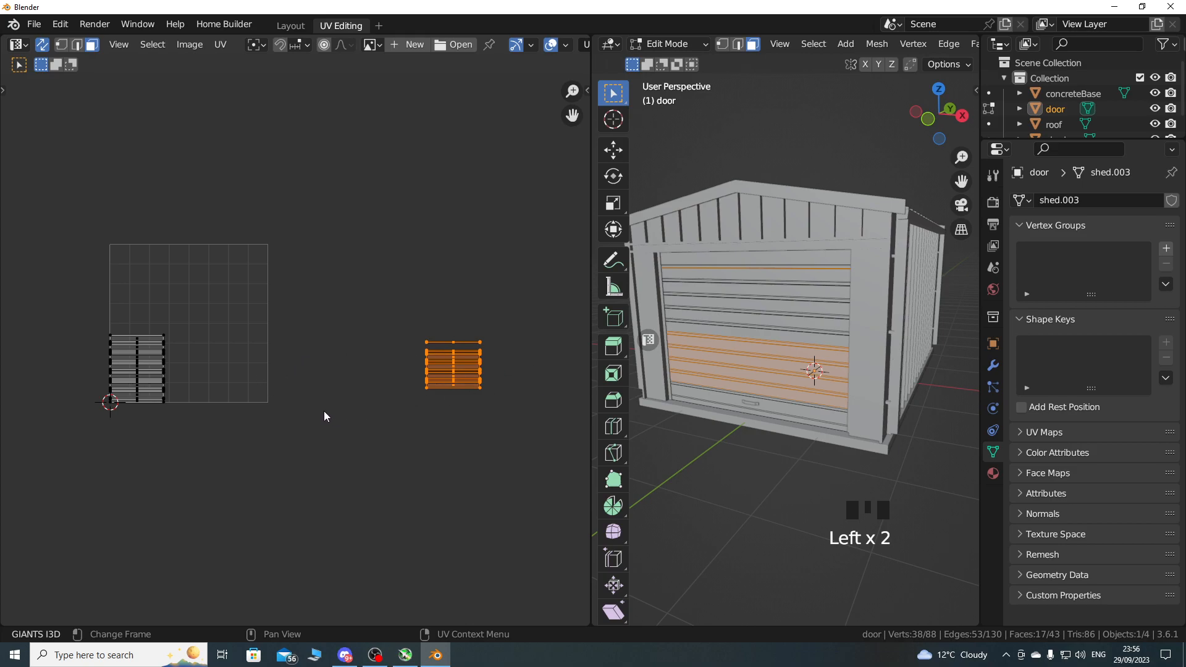
key(g)
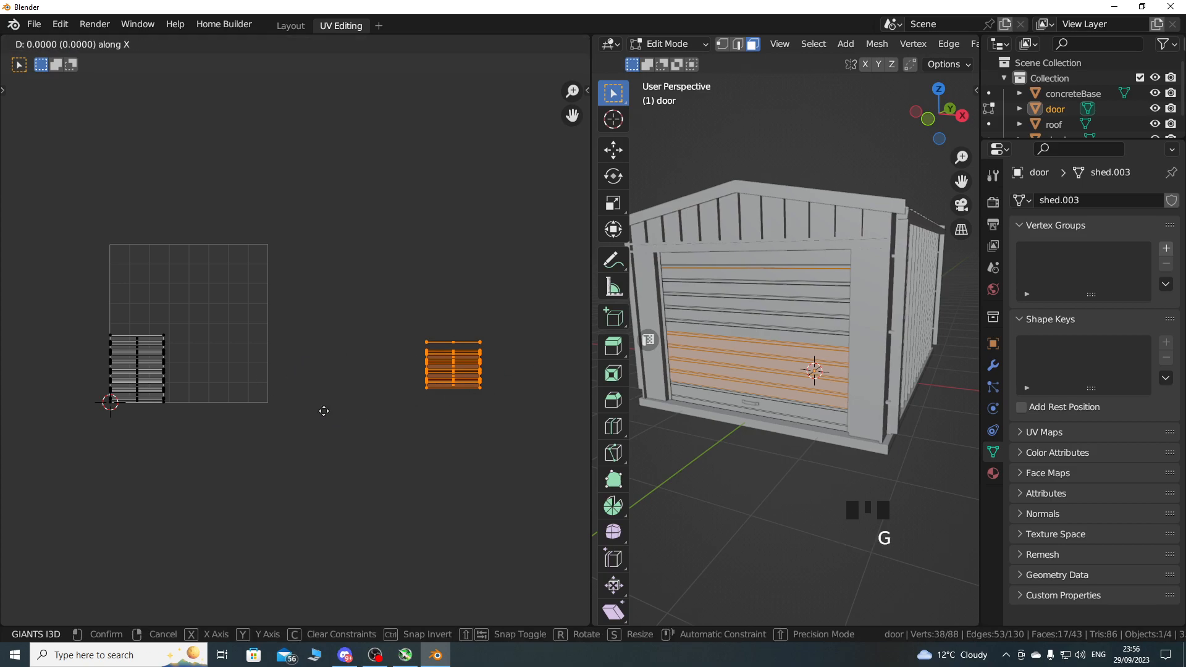
text(2)
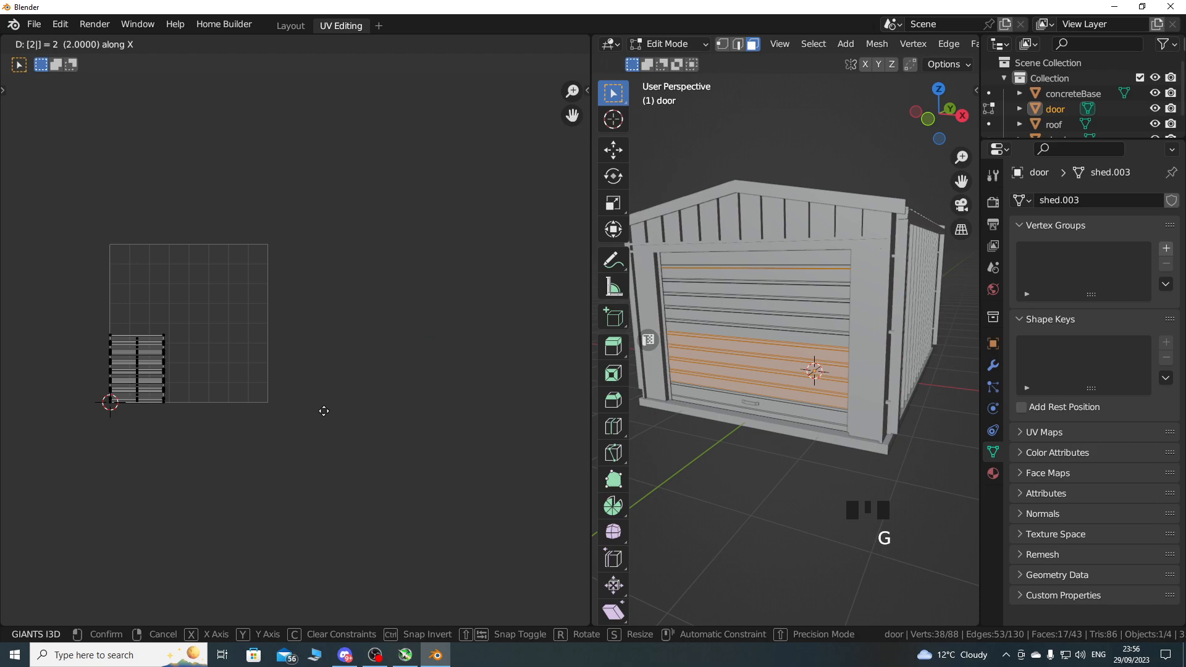
text(-)
click(322, 411)
middle_drag(114, 407, 270, 396)
scroll(269, 395, up, 2)
scroll(270, 396, up, 6)
scroll(287, 271, down, 5)
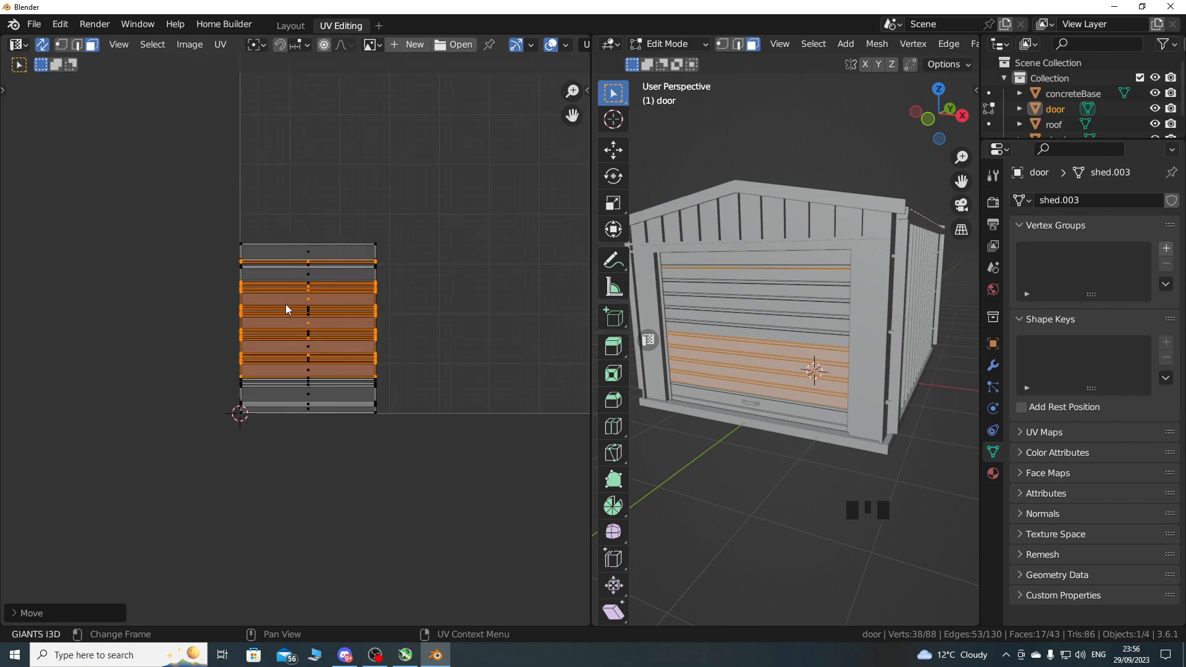
middle_drag(286, 304, 192, 333)
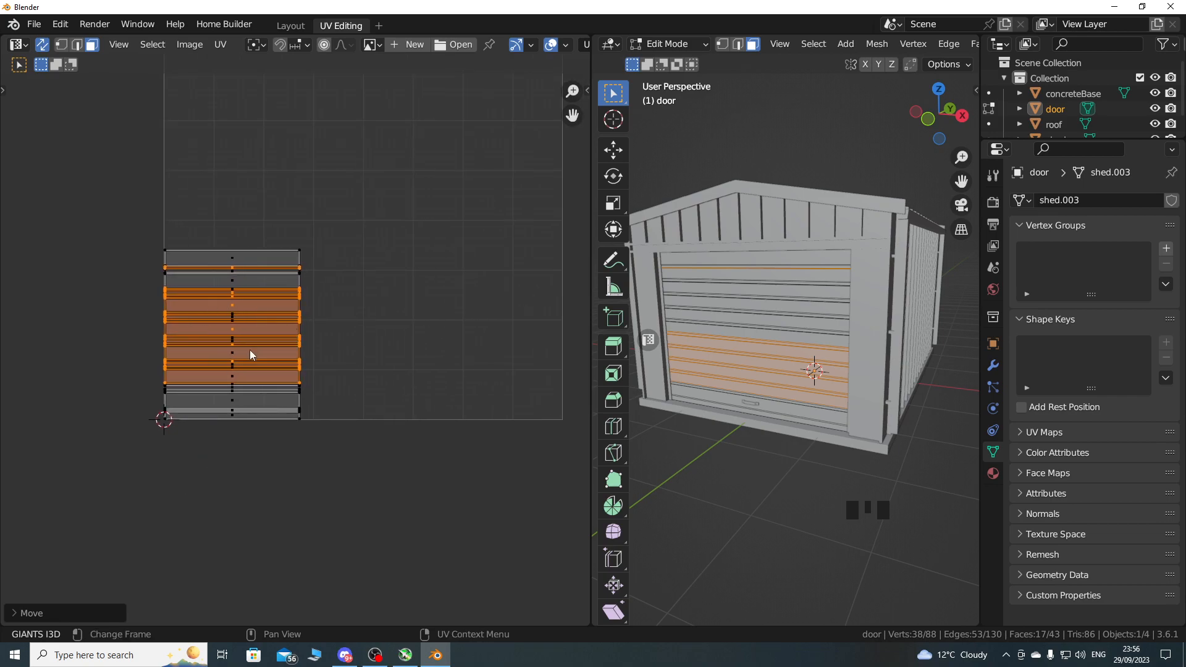
Select all of the door's UVs and move them by -1 along X.
key(a)
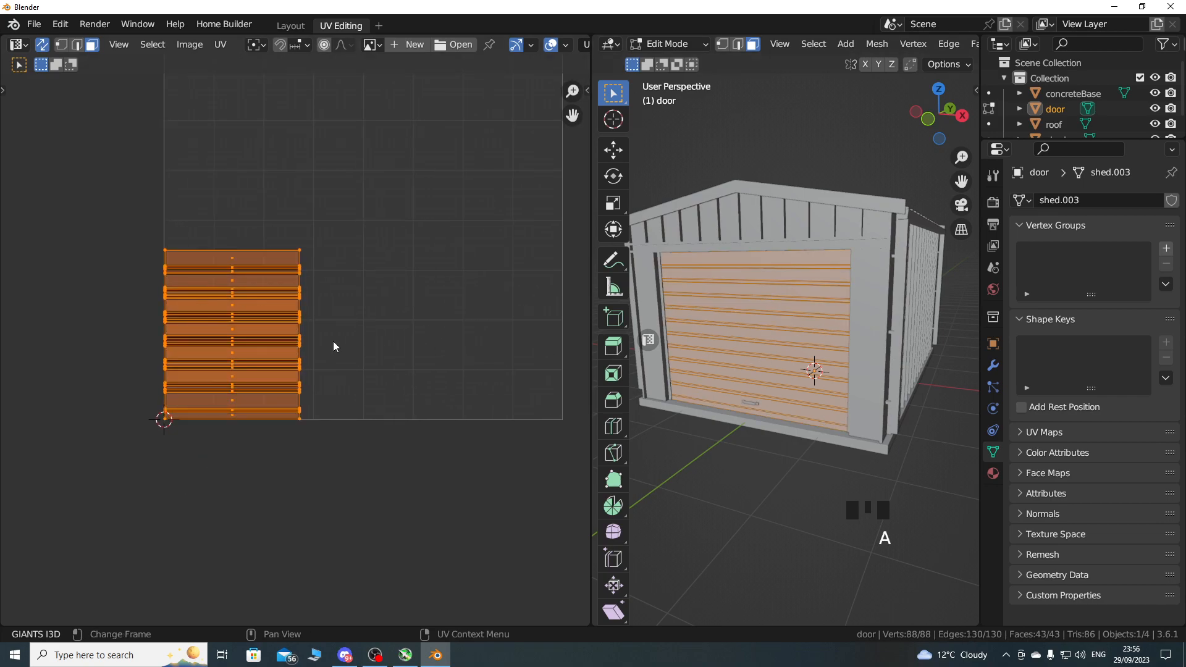
scroll(333, 347, down, 4)
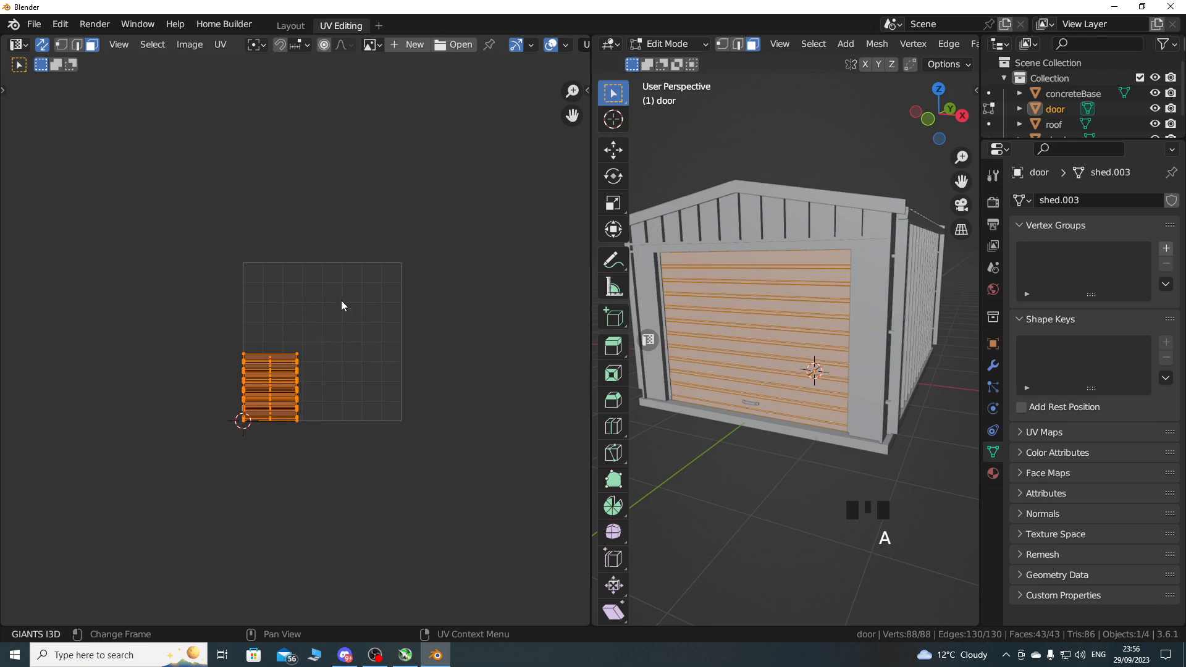
middle_drag(333, 354, 384, 378)
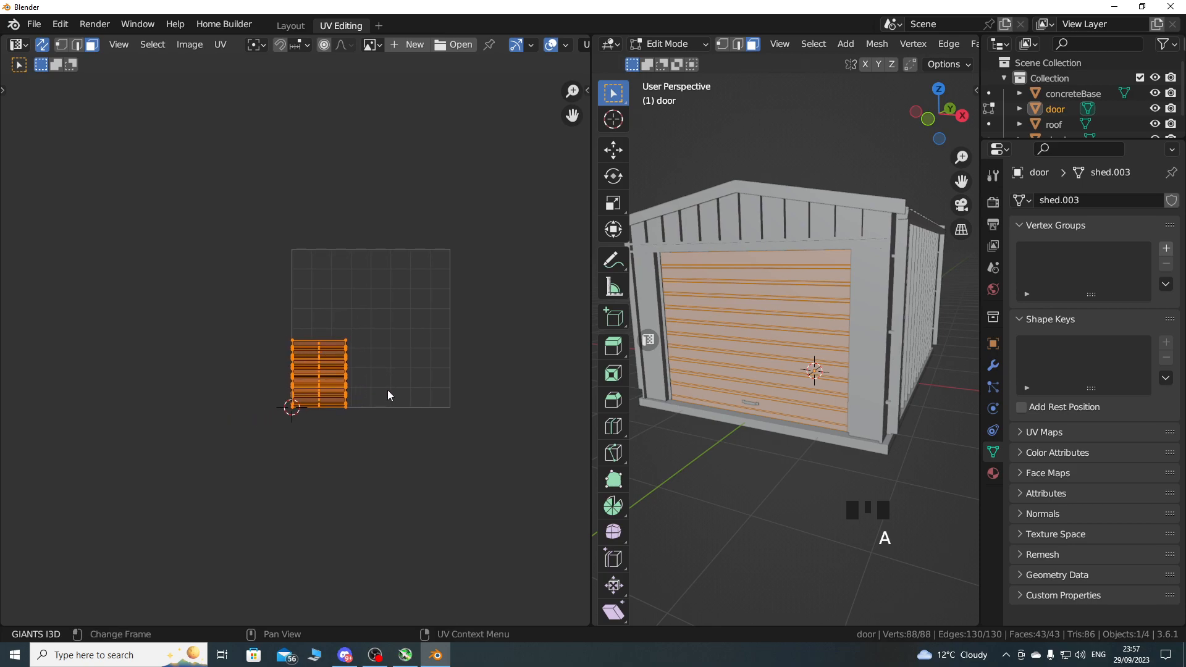
key(g)
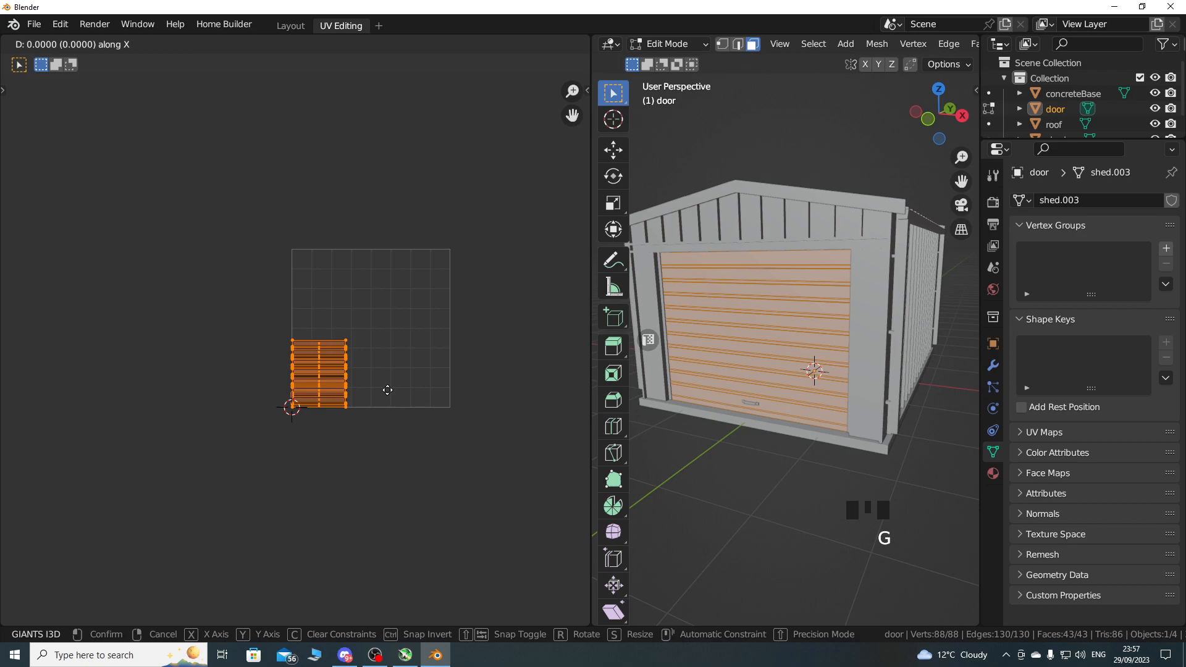
key(1)
key(minus)
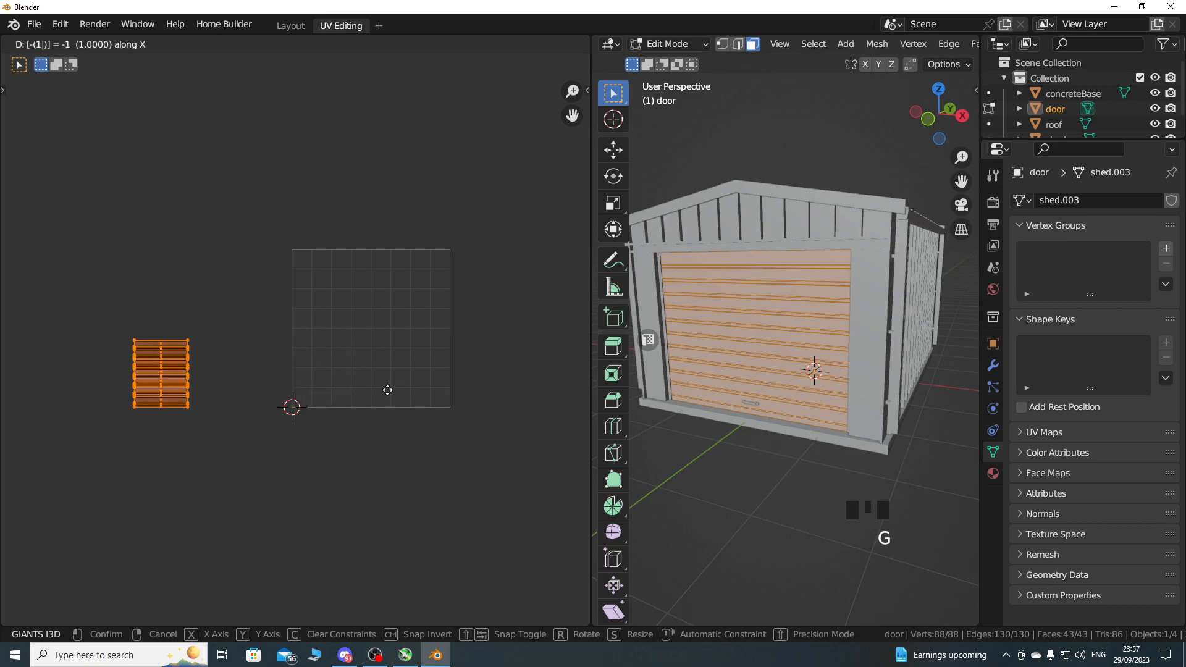
click(387, 390)
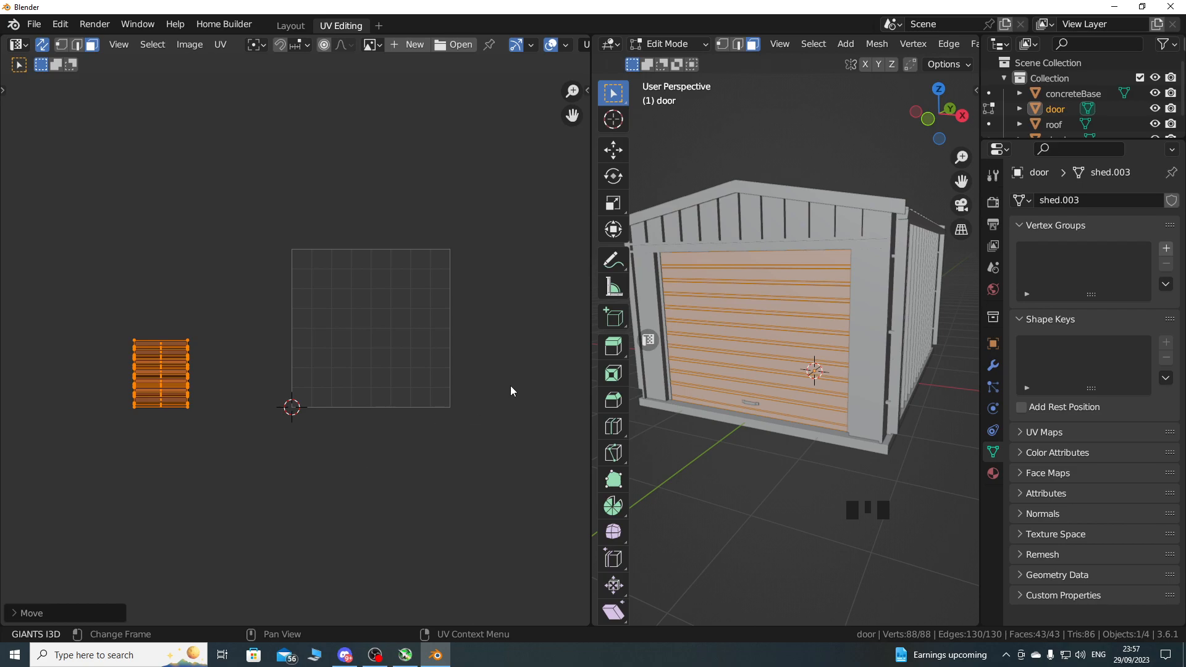
Return to the Layout workspace and put the roof object into Edit Mode with all its geometry selected.
click(291, 26)
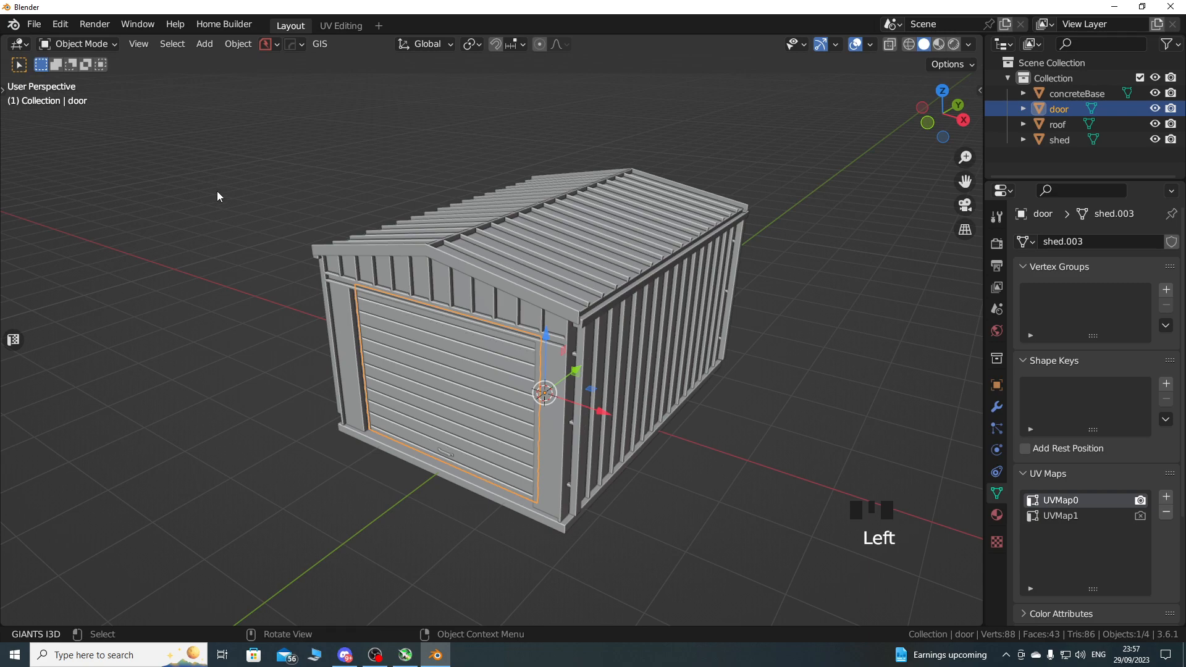
click(1051, 125)
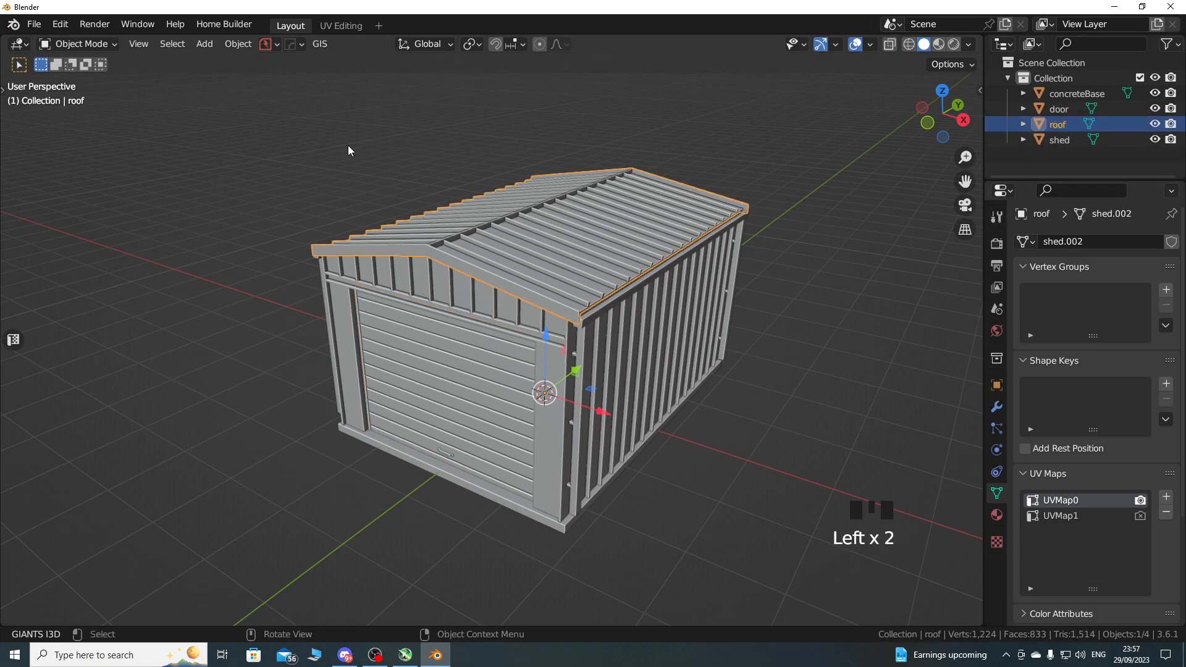
click(84, 45)
click(65, 77)
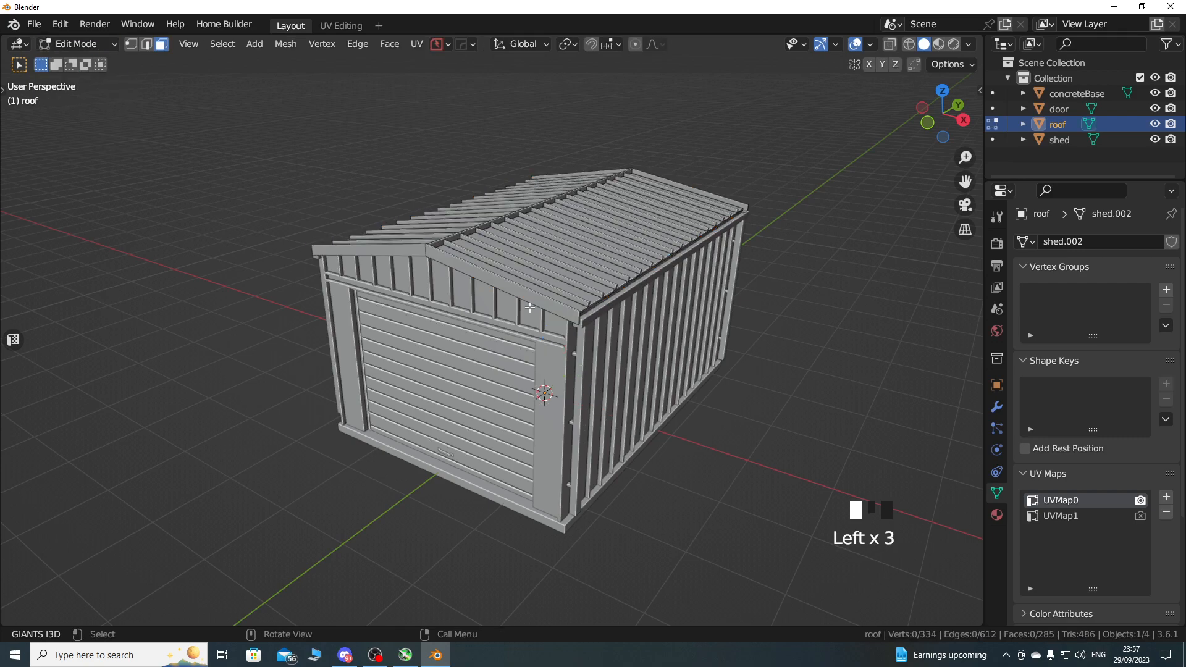
key(a)
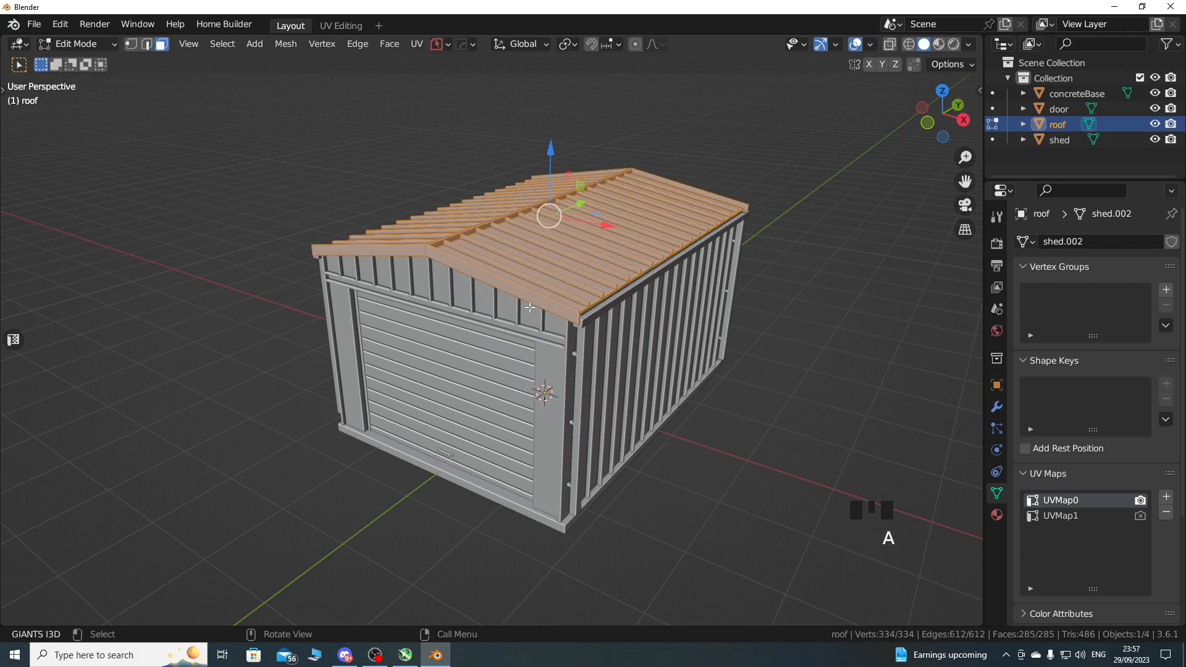
Show the roof's UV layout in the UV Editing workspace and expand the list of its UV maps.
click(335, 24)
scroll(359, 263, down, 3)
middle_drag(391, 326, 328, 326)
scroll(340, 405, up, 2)
shift+middle_drag(336, 377, 301, 400)
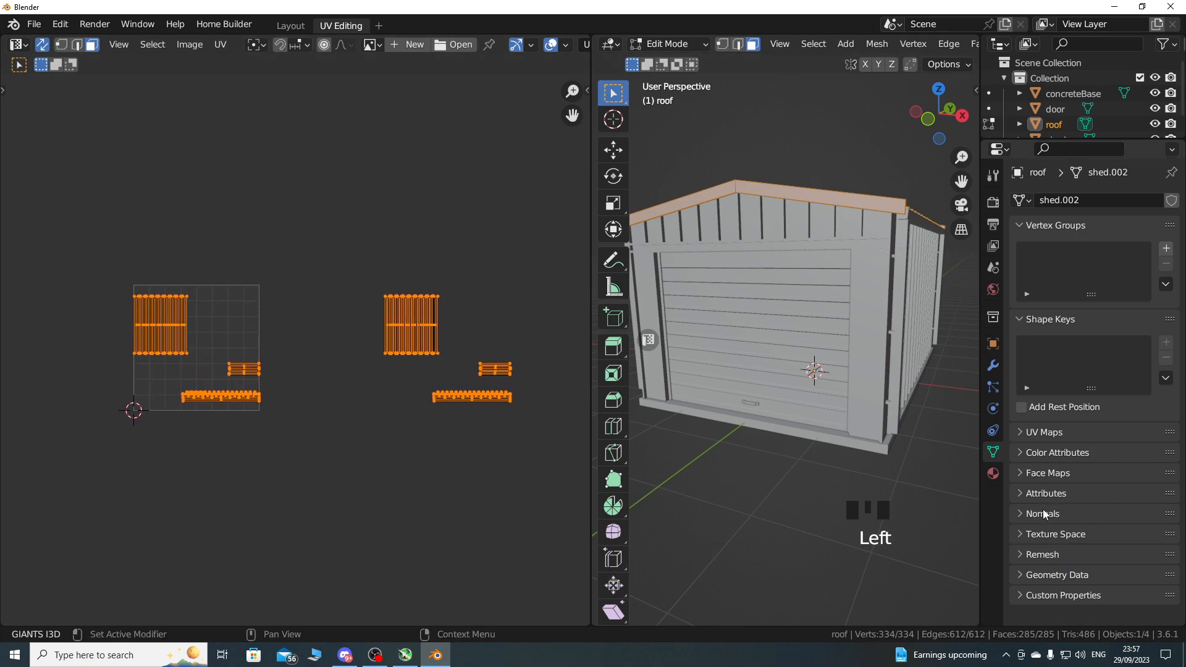
click(1045, 432)
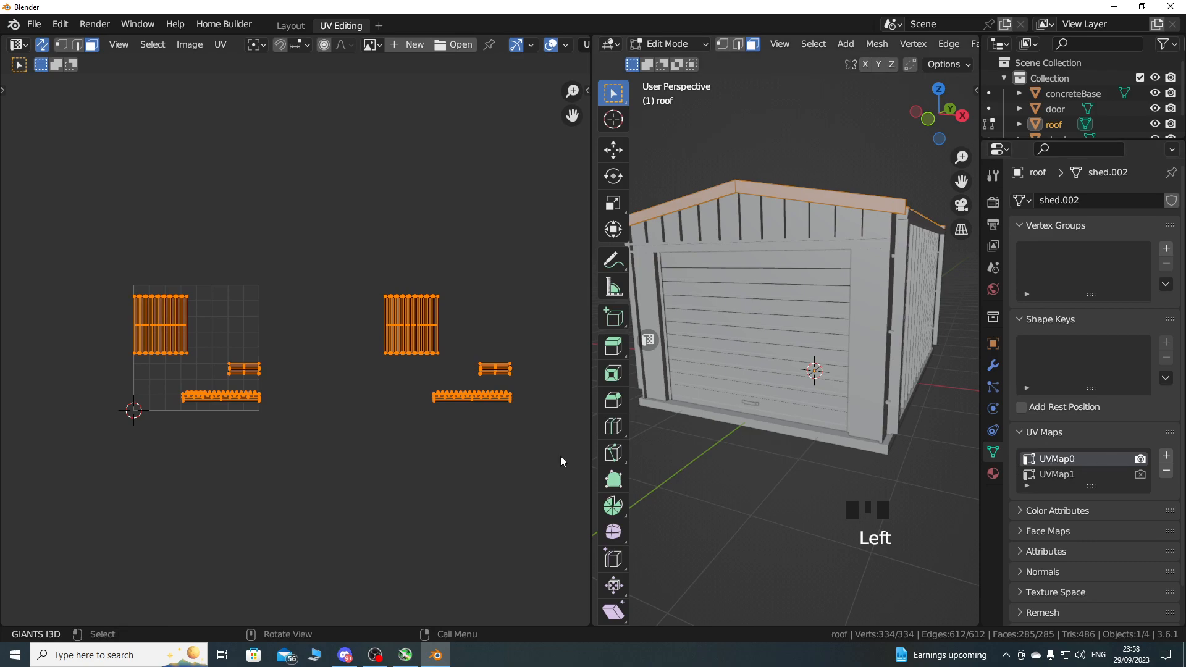
Move the roof's UV islands lying outside the UV square by -2 along X, onto the other islands.
drag(348, 229, 550, 480)
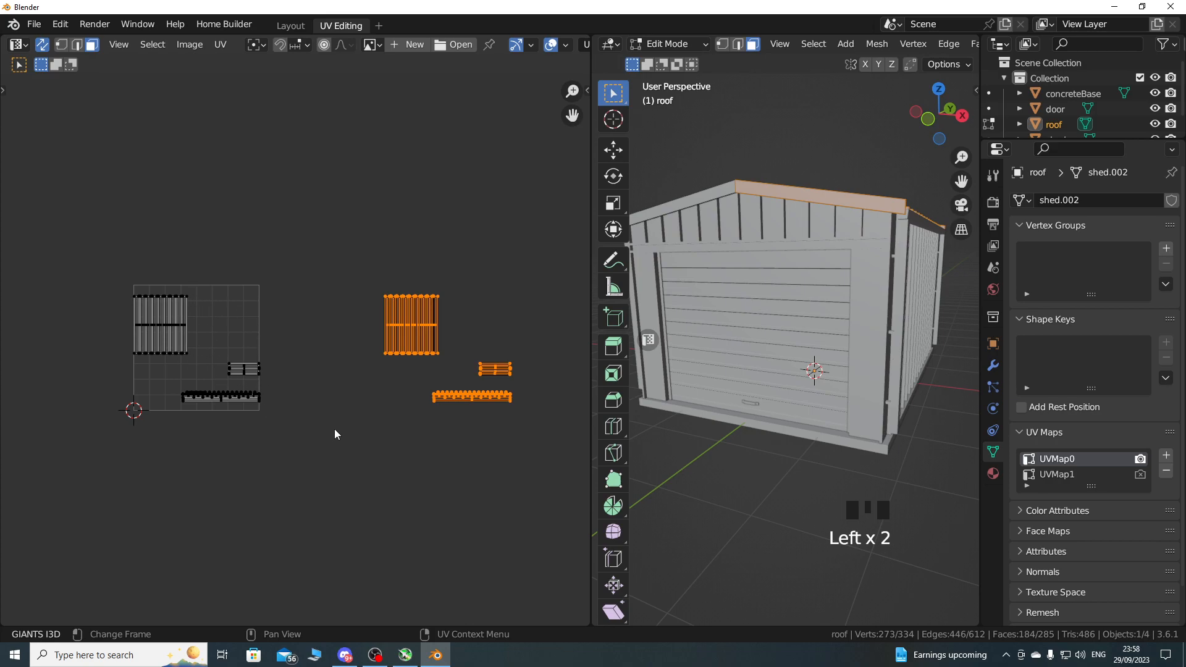
text(g)
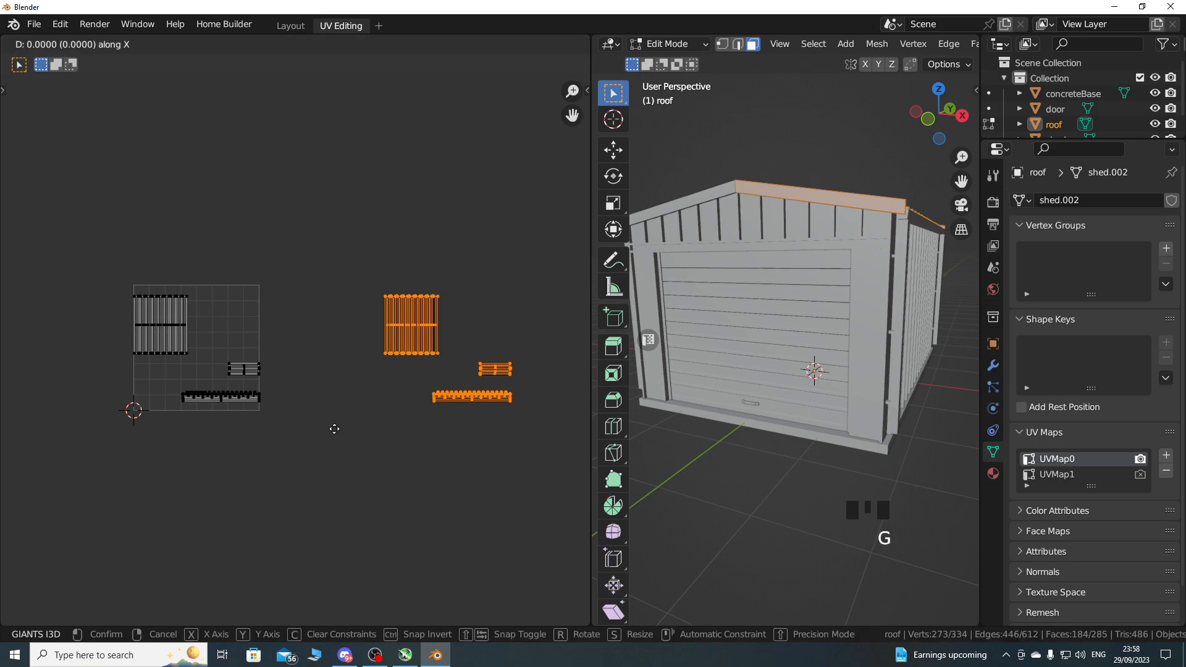
text(2-)
key(Return)
Select all of the roof's UVs and move them by -1 along X.
middle_drag(222, 506, 342, 496)
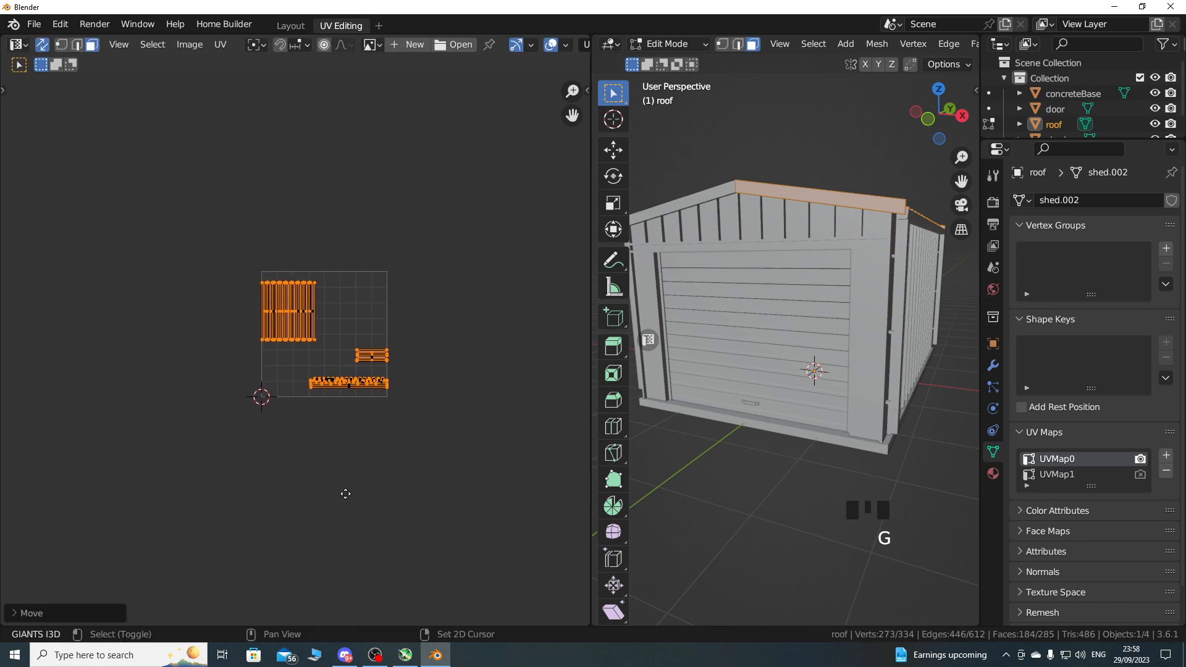
scroll(364, 469, up, 4)
key(a)
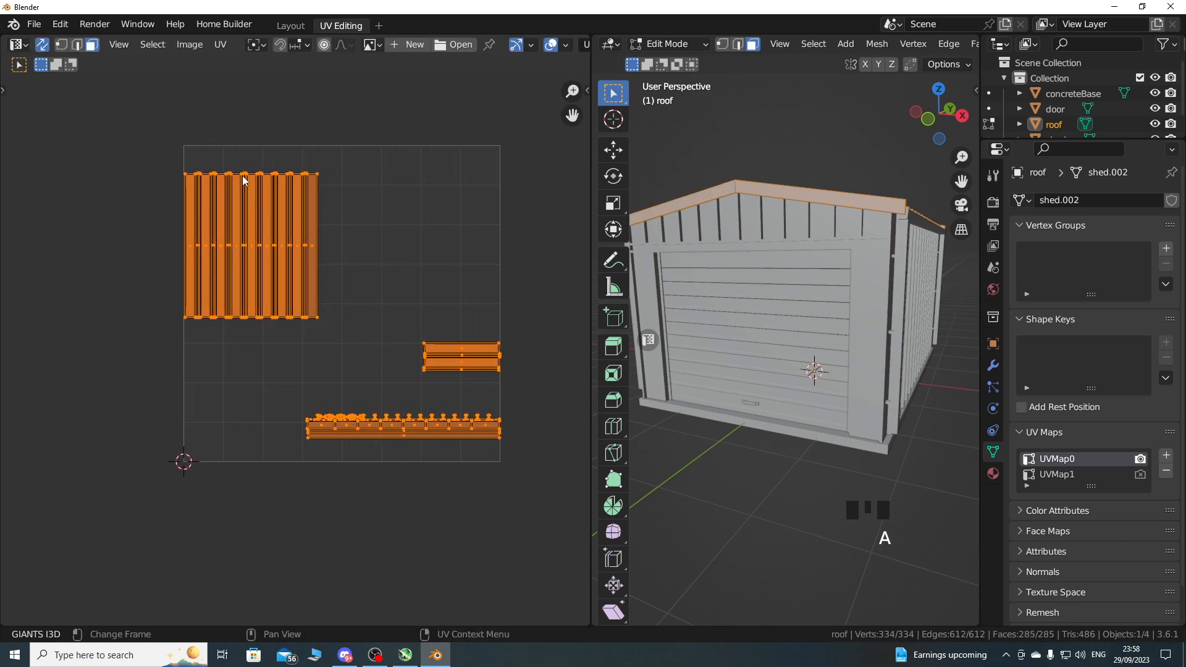
scroll(306, 383, down, 2)
scroll(313, 399, down, 2)
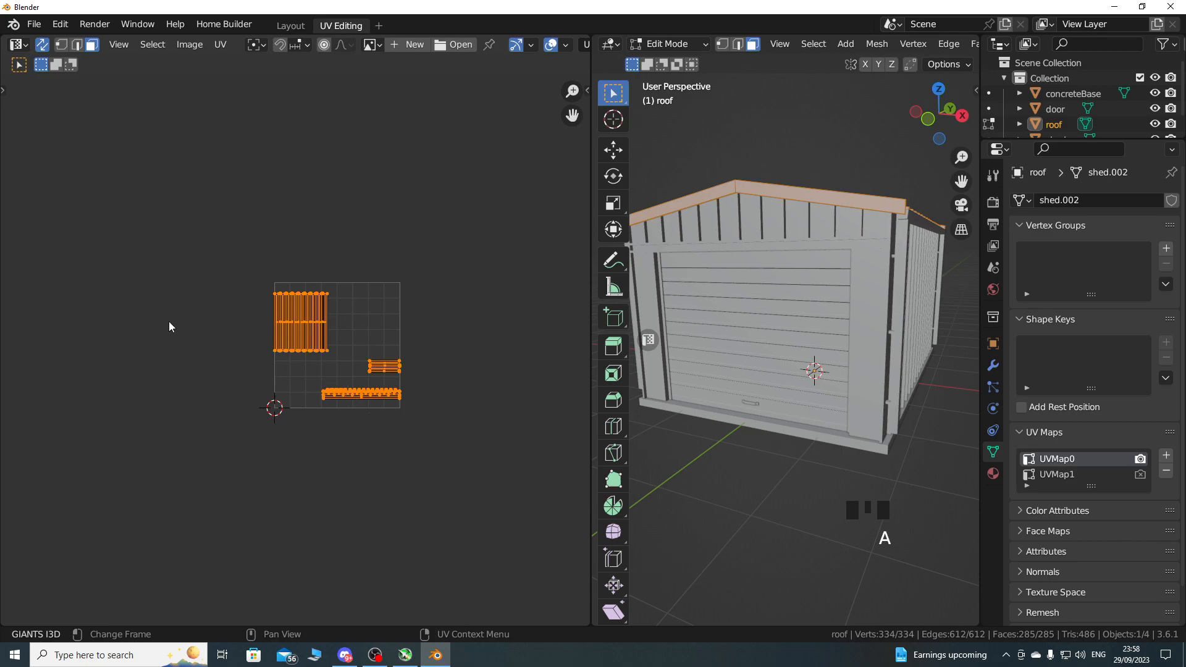
text(g)
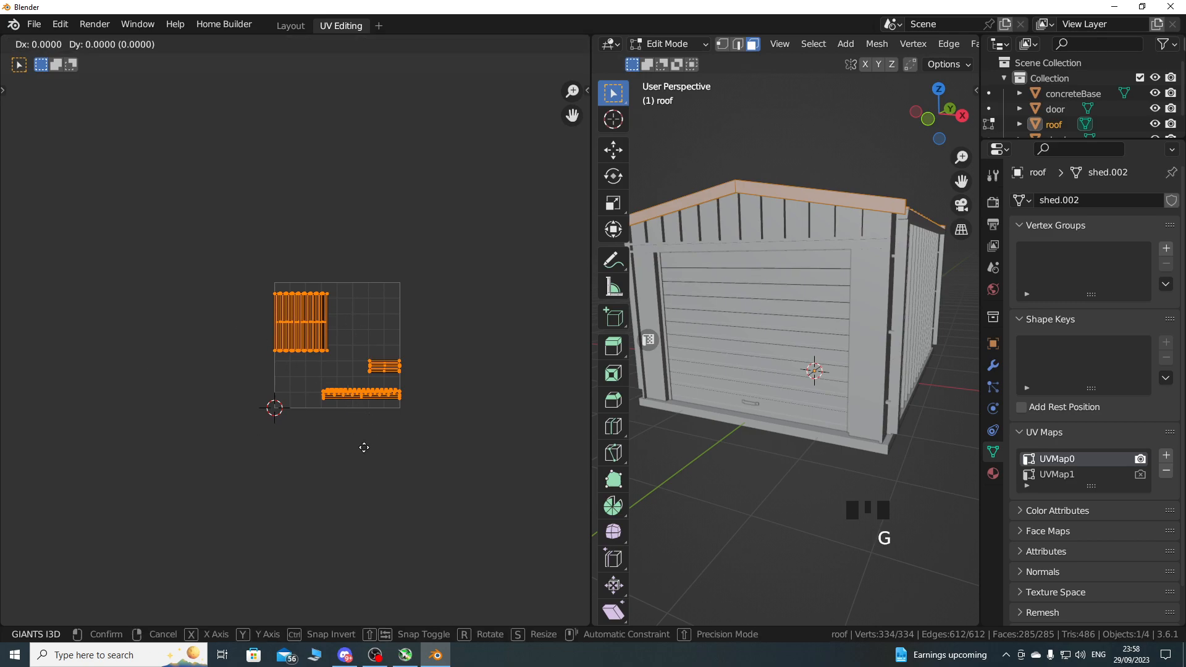
text(1)
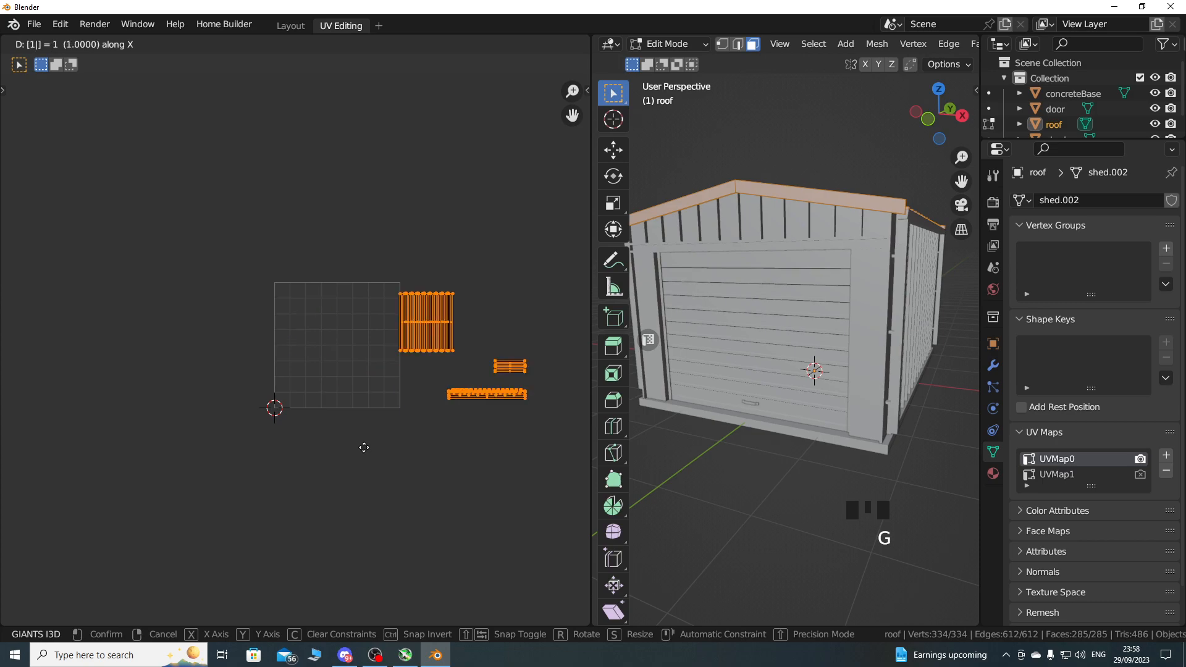
key(minus)
key(Return)
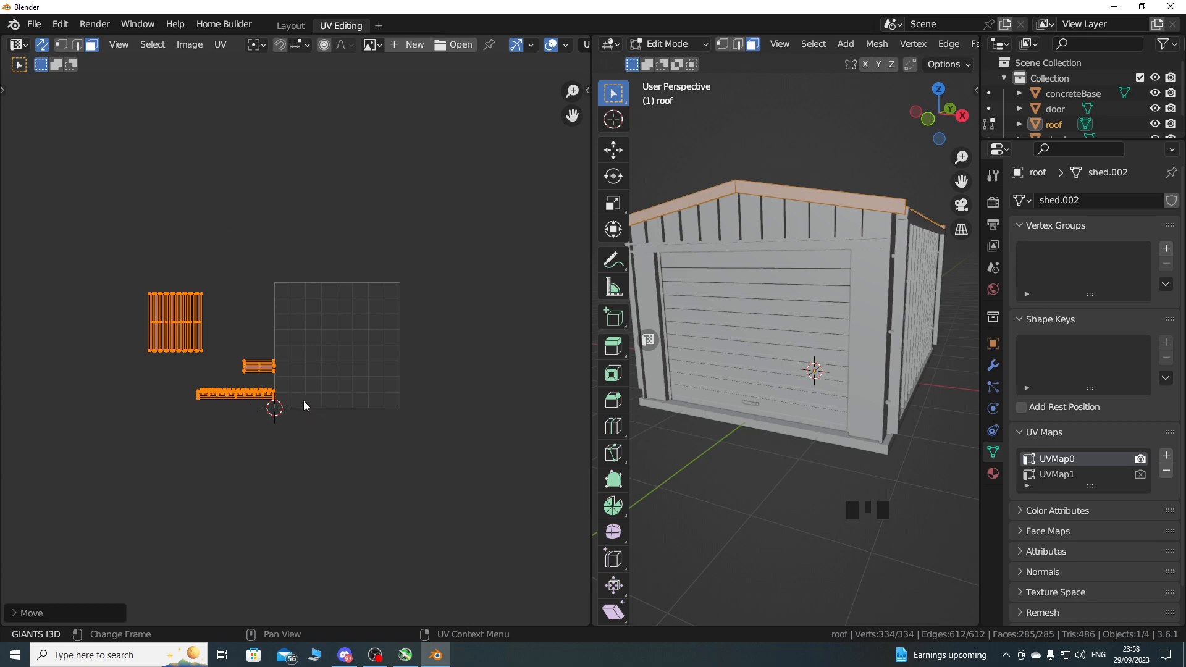
Move all of the roof's UVs by 1 along Y.
middle_drag(371, 394, 396, 431)
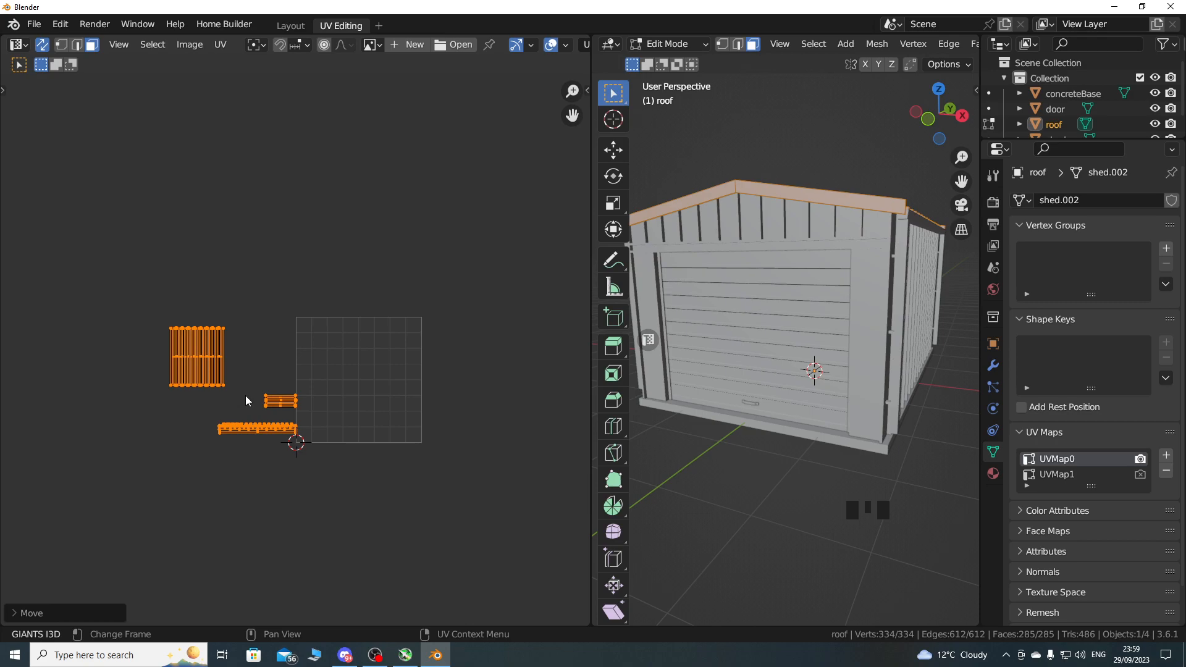
text(g)
text(1)
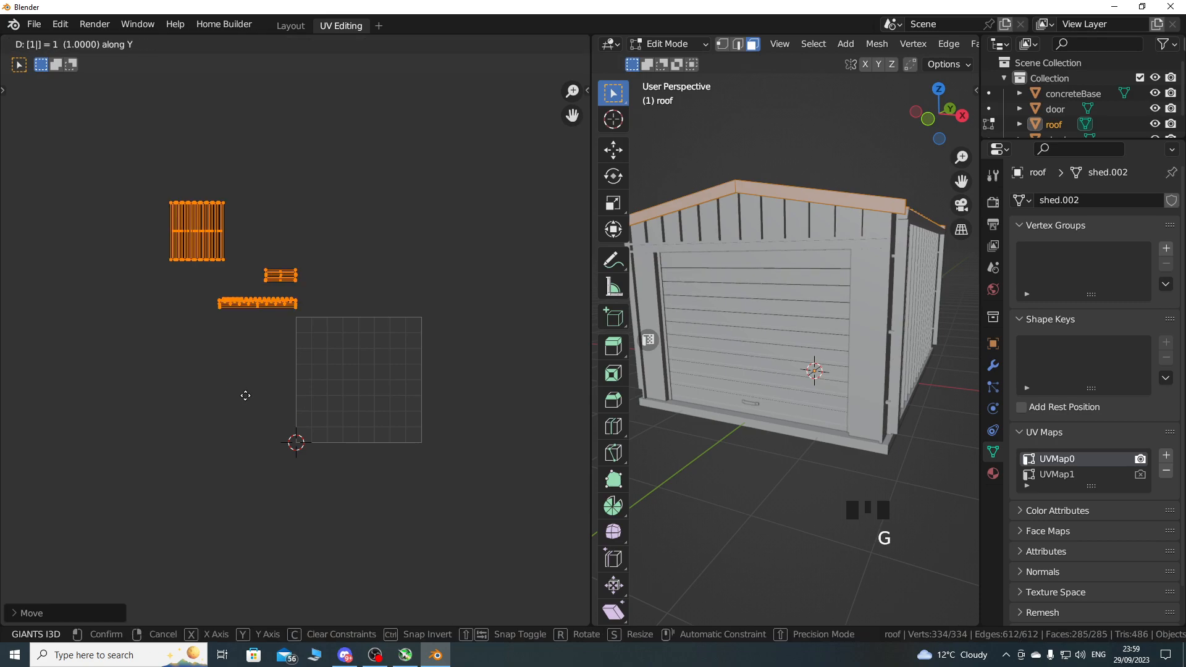
key(Return)
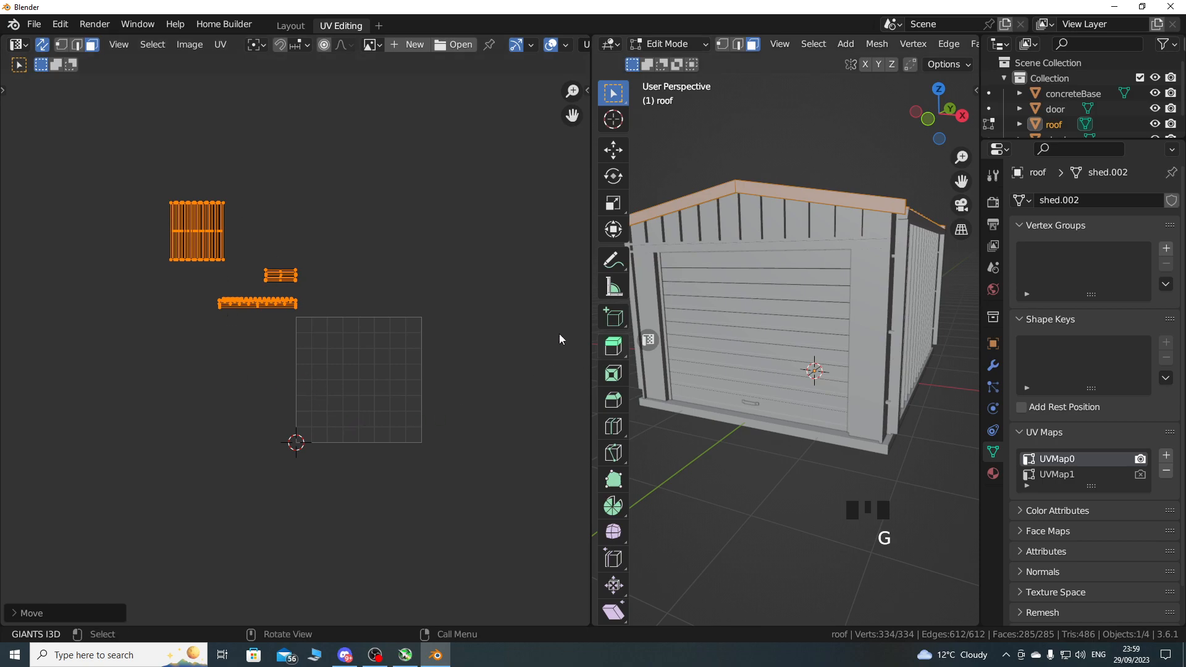
Return to the Layout workspace and put the shed object into Edit Mode with all its geometry selected.
click(292, 26)
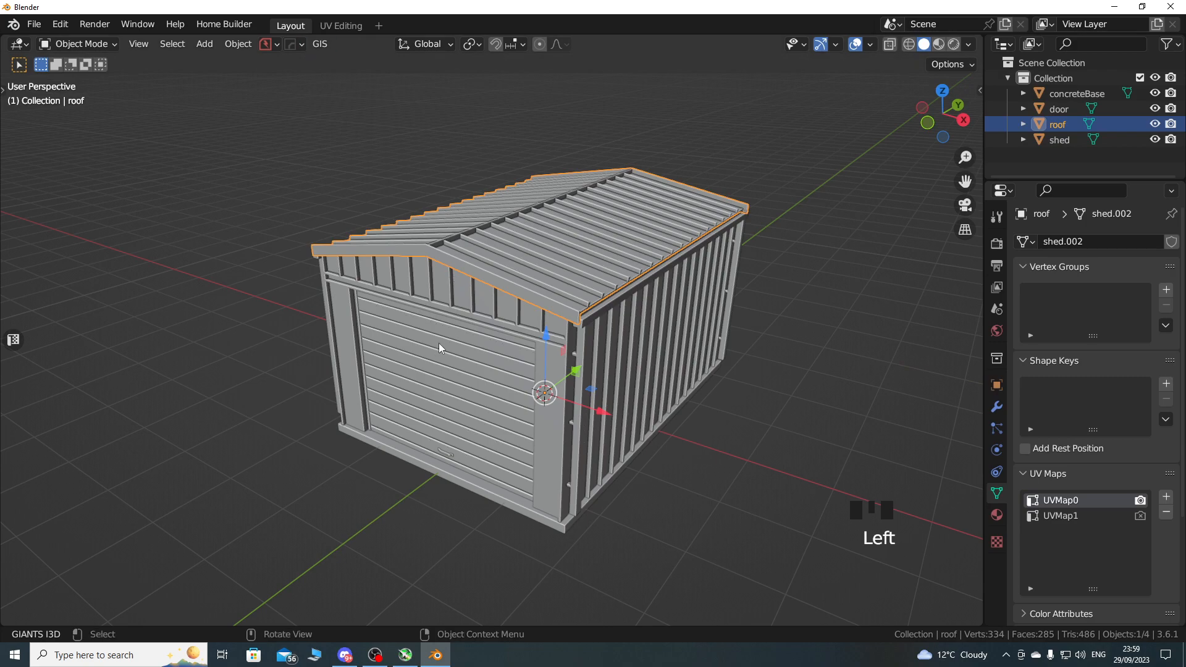
click(1074, 139)
drag(78, 44, 93, 77)
key(a)
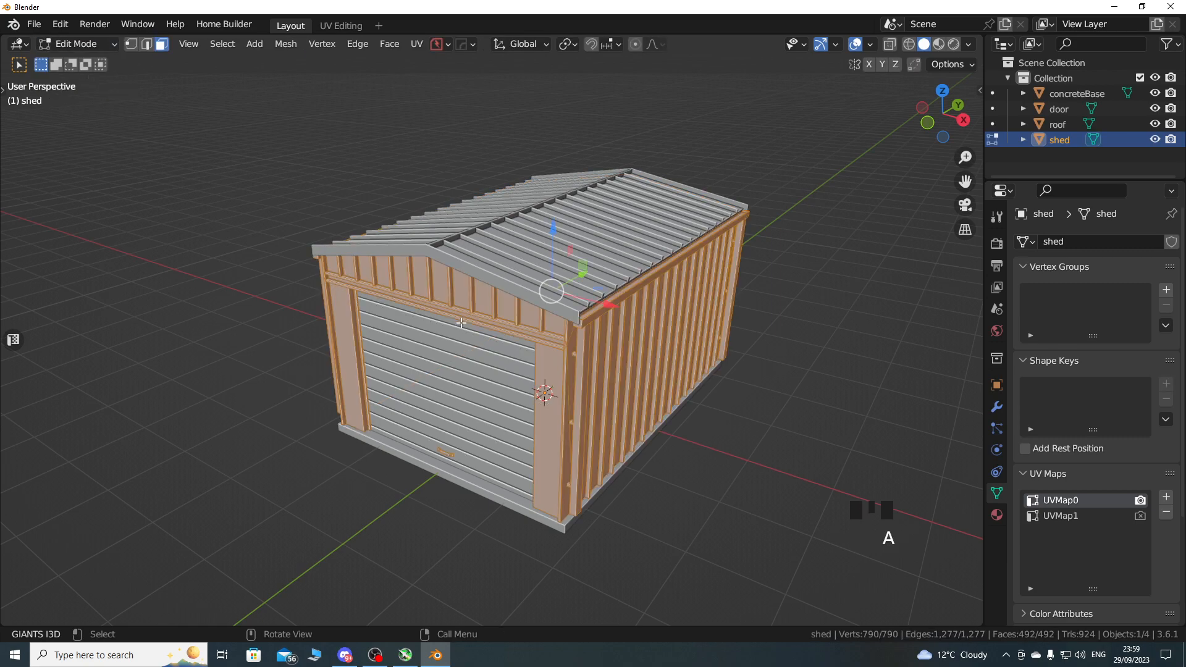
Remove the door handle's linked geometry from the selection, keeping the rest of the shed object selected.
middle_drag(430, 459, 478, 371)
scroll(480, 342, up, 3)
scroll(476, 355, up, 3)
scroll(460, 383, up, 3)
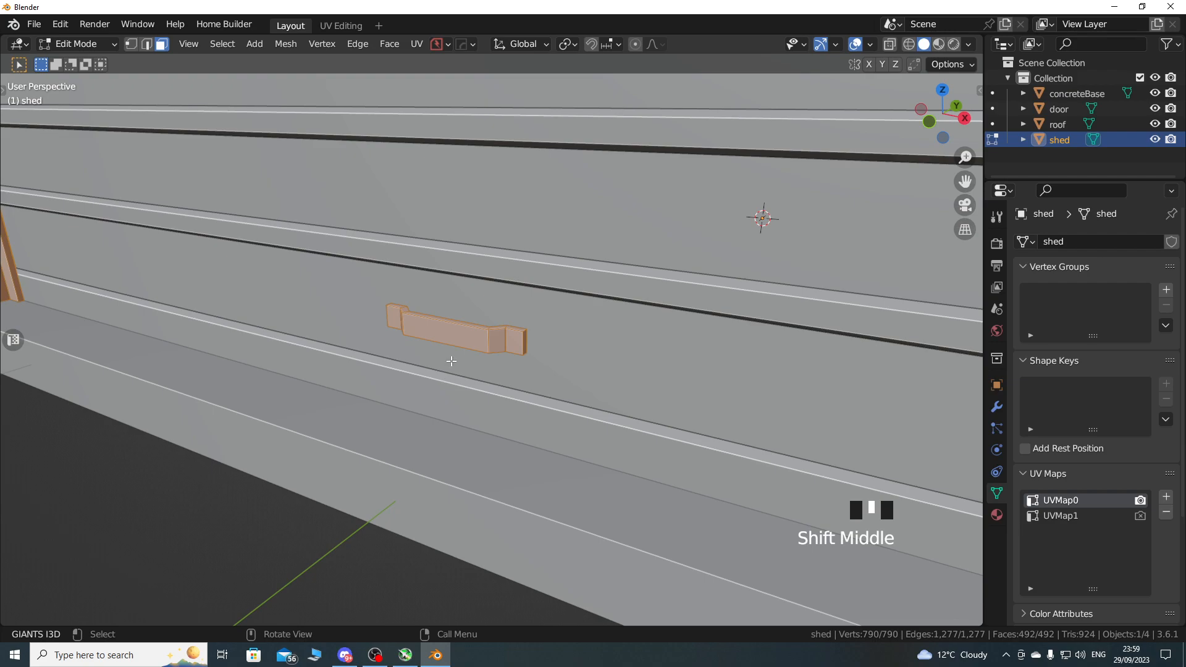
scroll(451, 362, down, 4)
scroll(451, 362, up, 3)
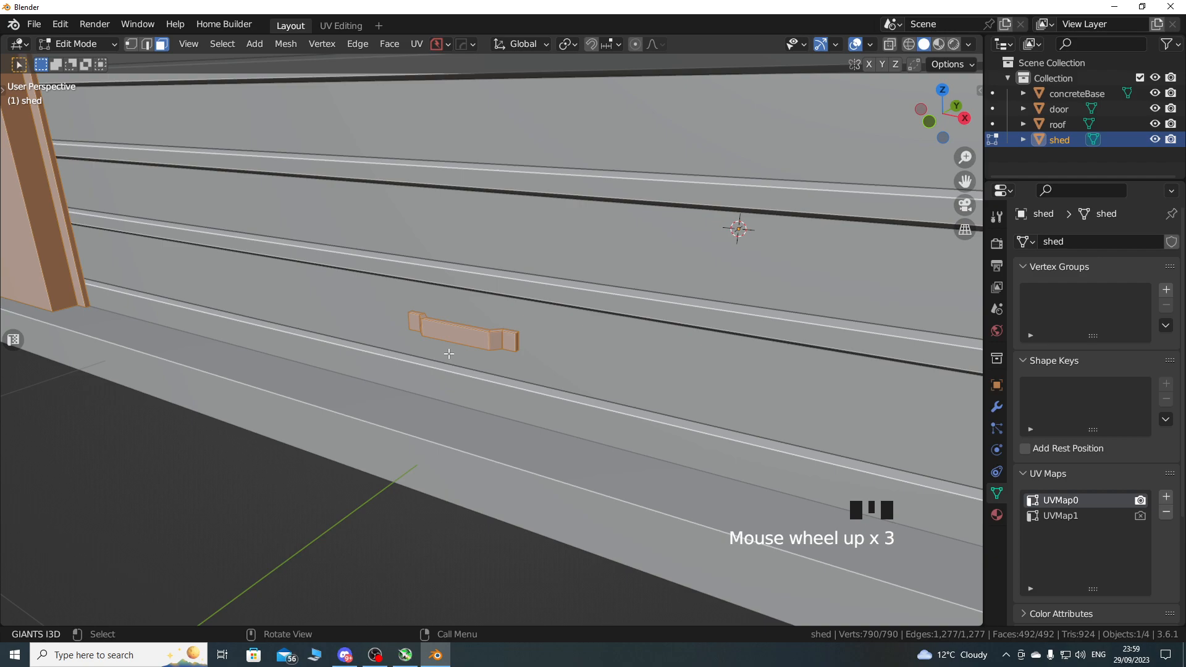
middle_drag(449, 353, 432, 389)
scroll(424, 396, up, 2)
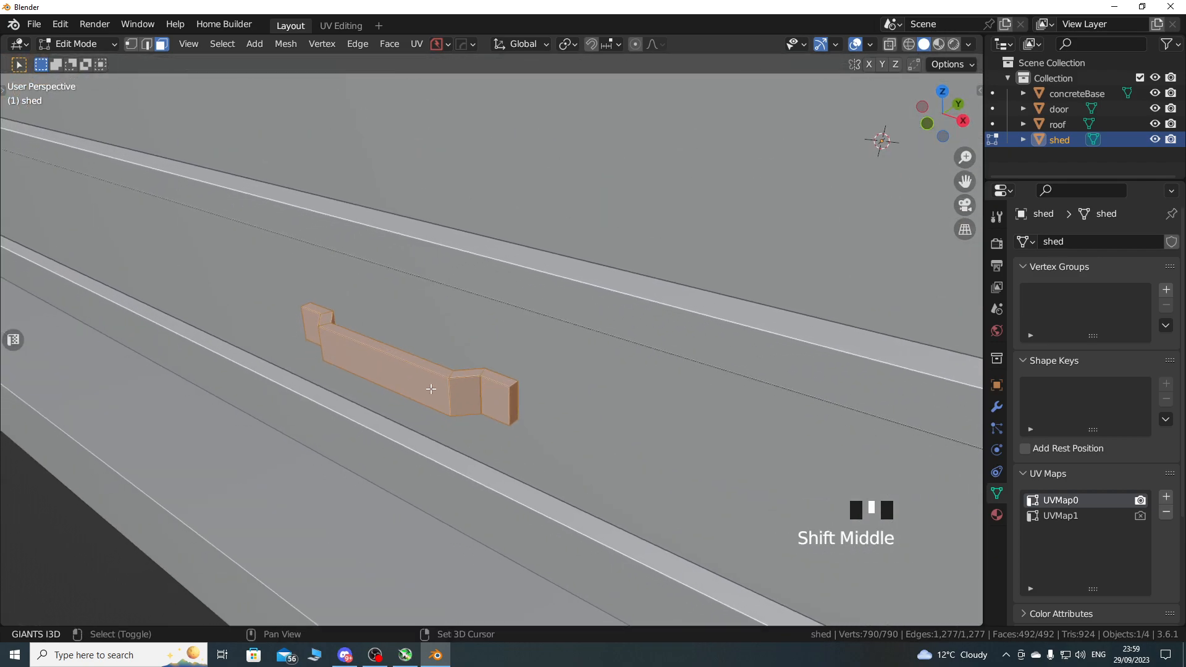
key(shift+l)
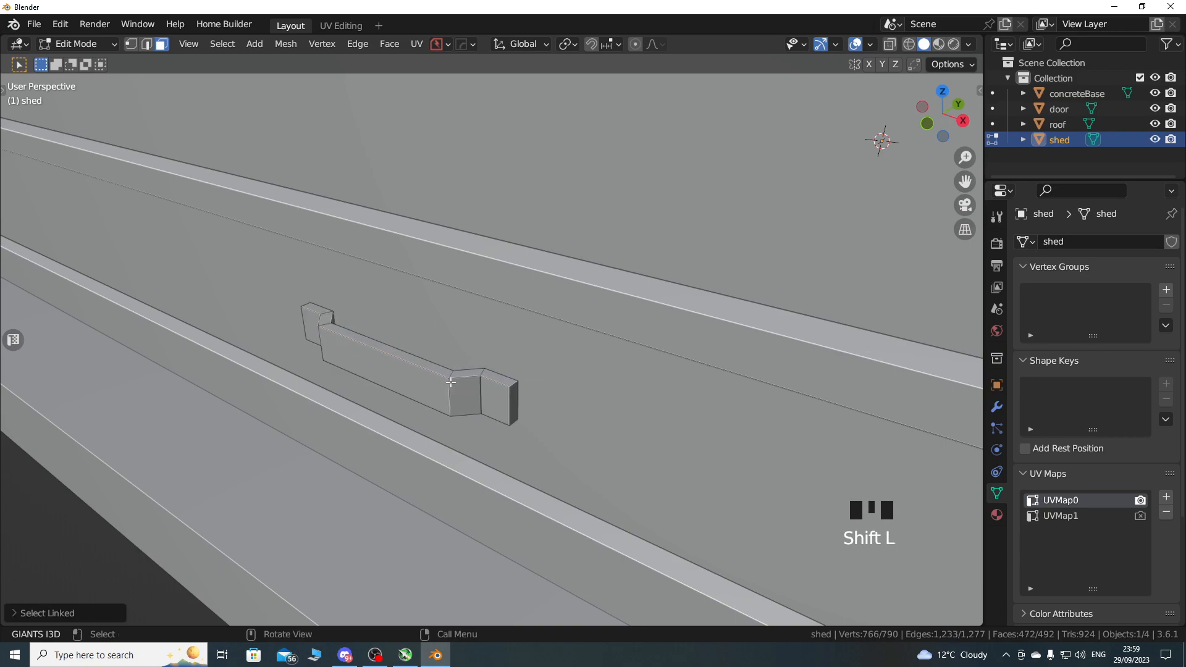
scroll(459, 360, down, 8)
scroll(480, 319, down, 2)
shift+middle_drag(480, 319, 451, 365)
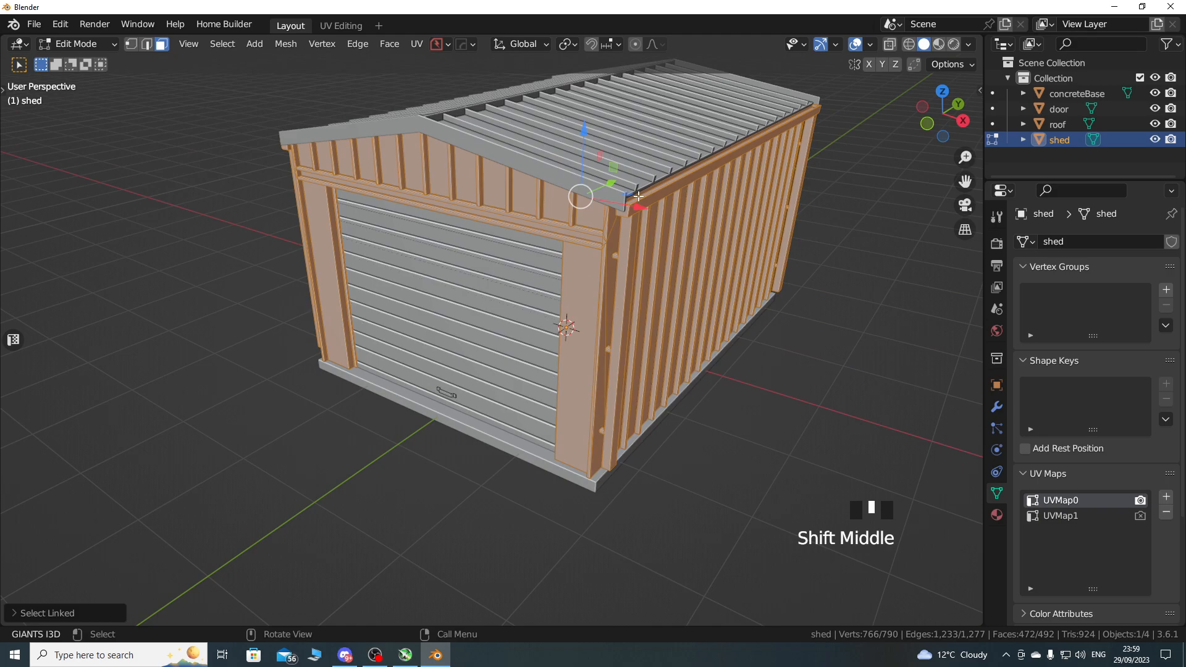
mouse_move(695, 341)
middle_down()
mouse_move(760, 346)
mouse_move(602, 336)
mouse_move(683, 341)
middle_up()
shift+middle_drag(683, 341, 686, 345)
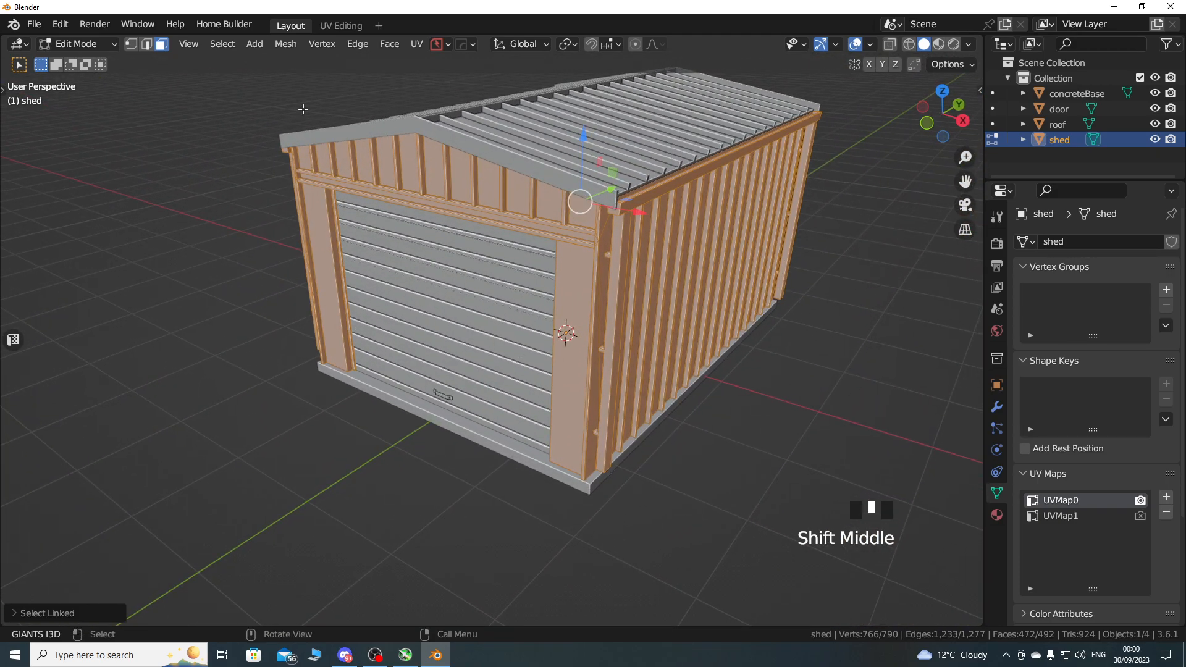
In the UV Editing workspace, select the shed's UV islands outside the main tile and move them -2 along X.
click(332, 27)
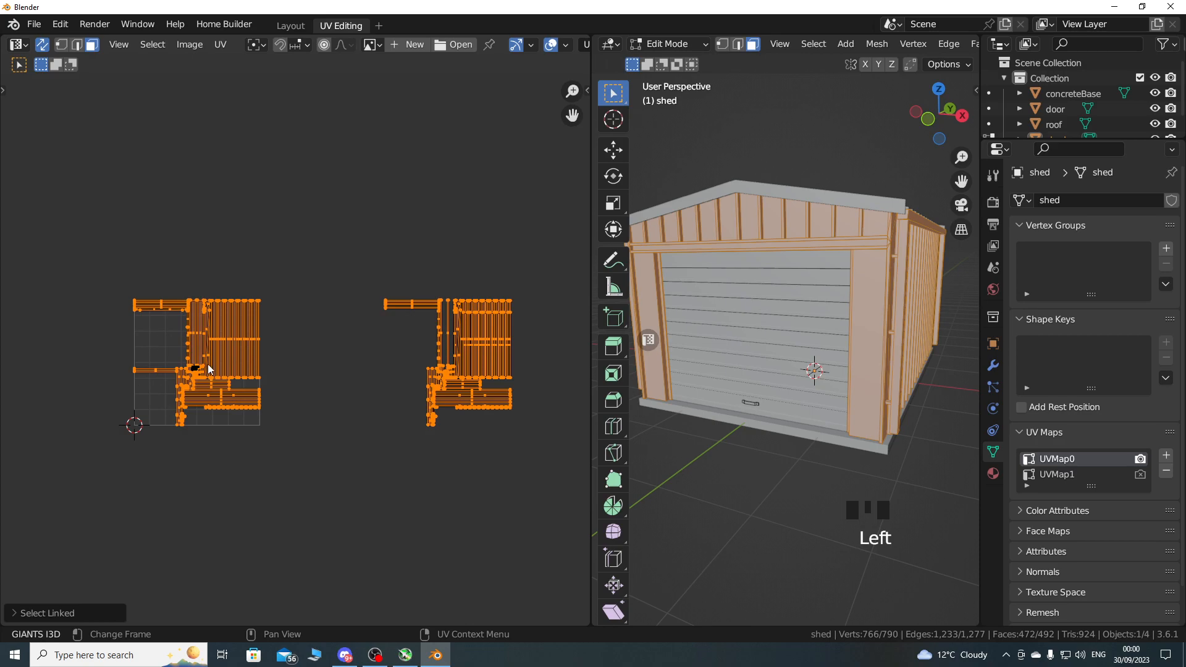
scroll(304, 399, up, 3)
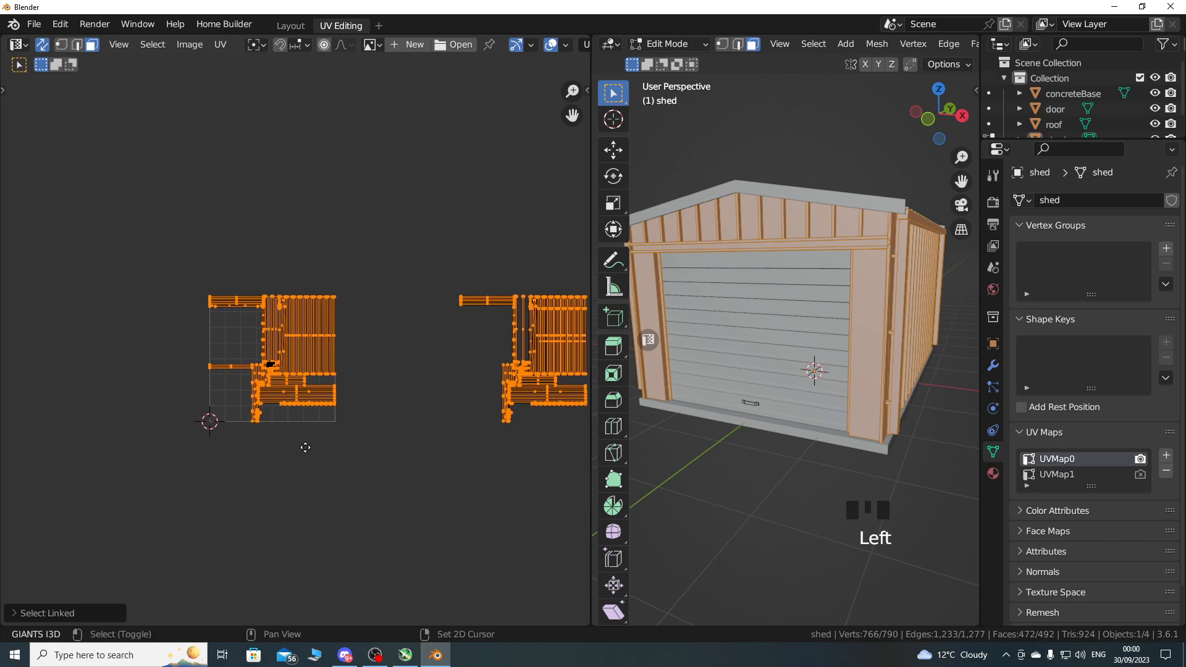
scroll(299, 429, up, 4)
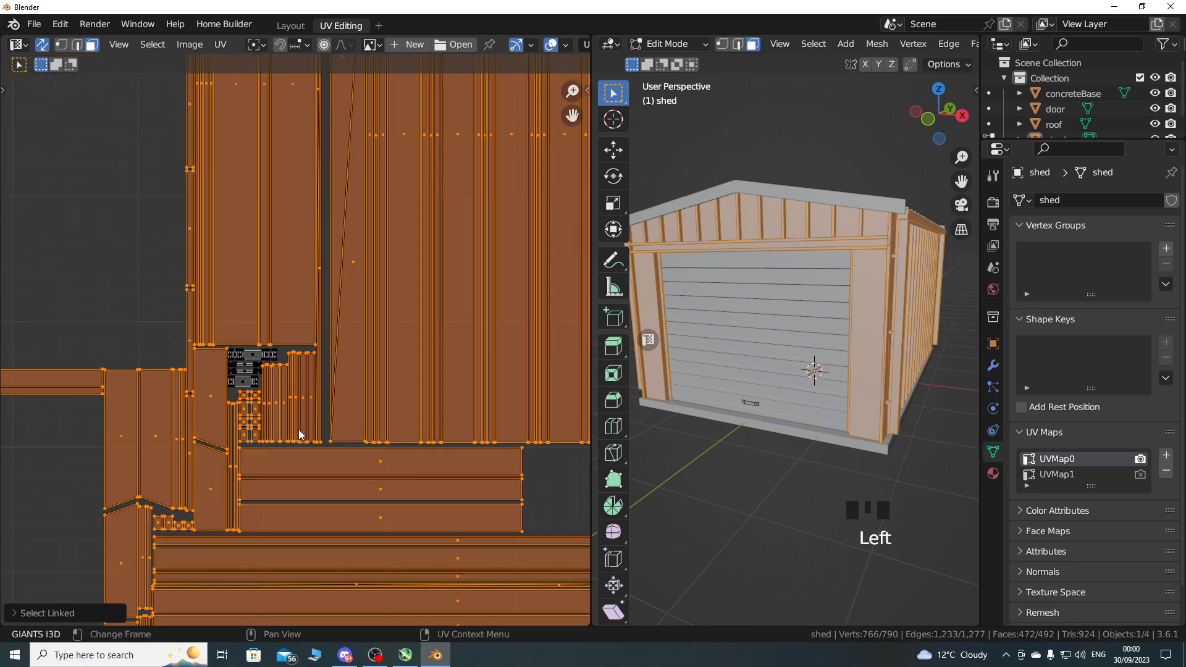
scroll(304, 428, down, 4)
scroll(326, 412, down, 3)
middle_drag(410, 410, 297, 410)
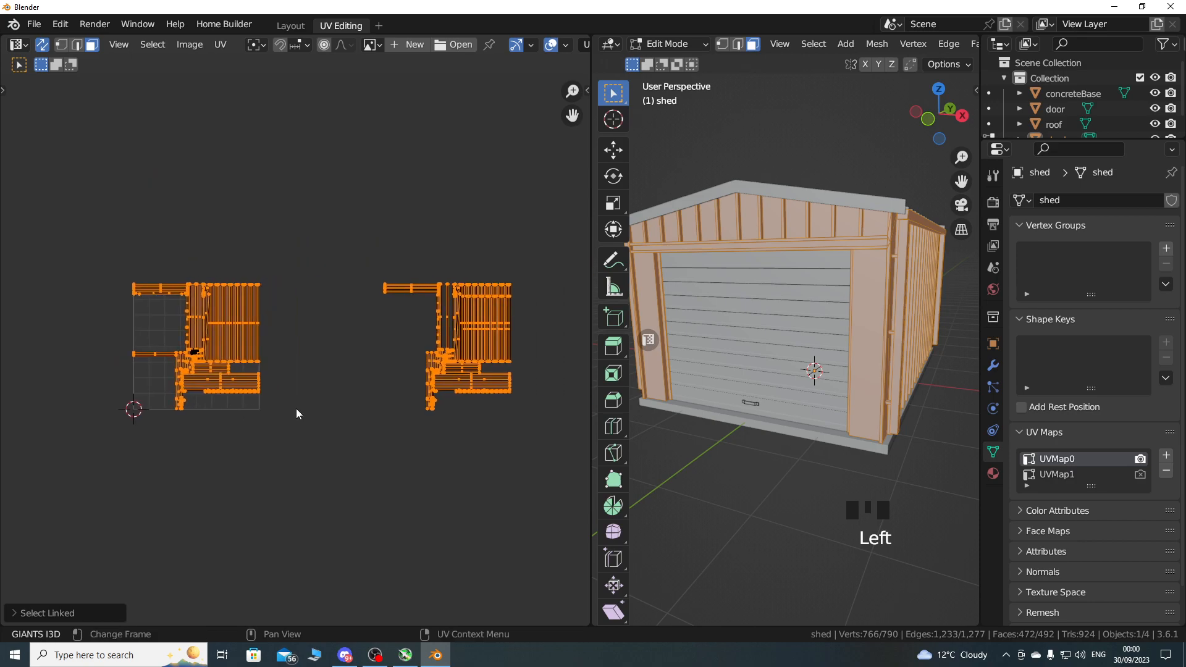
drag(345, 216, 536, 467)
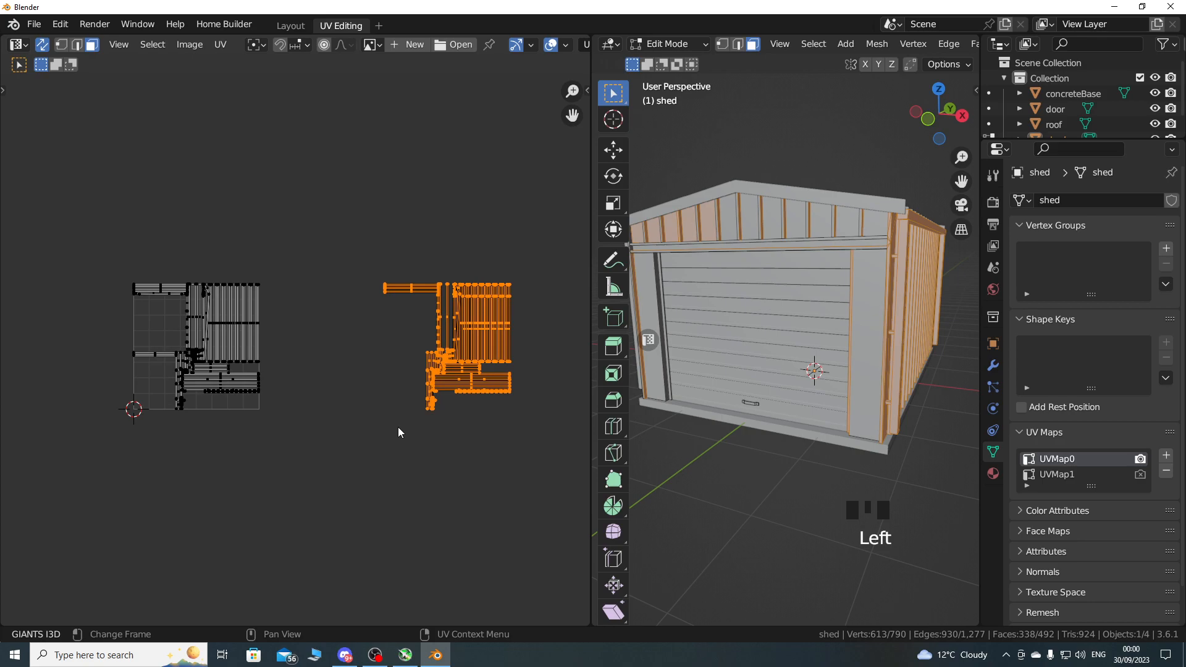
key(g)
text(x)
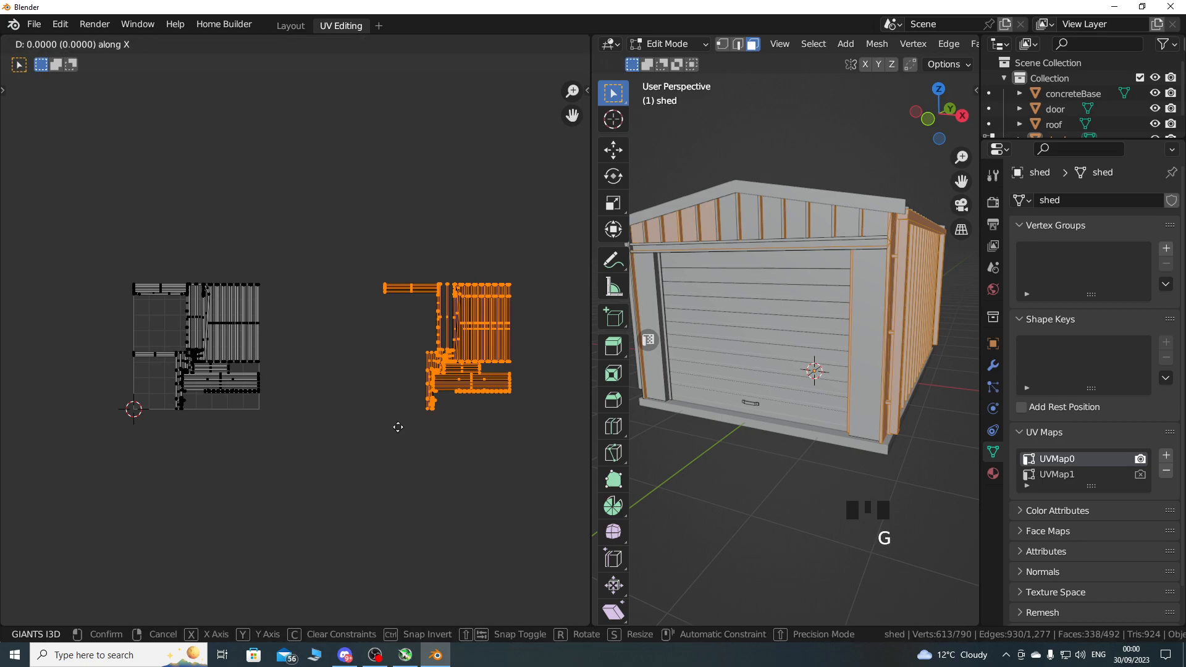
text(-2)
key(Return)
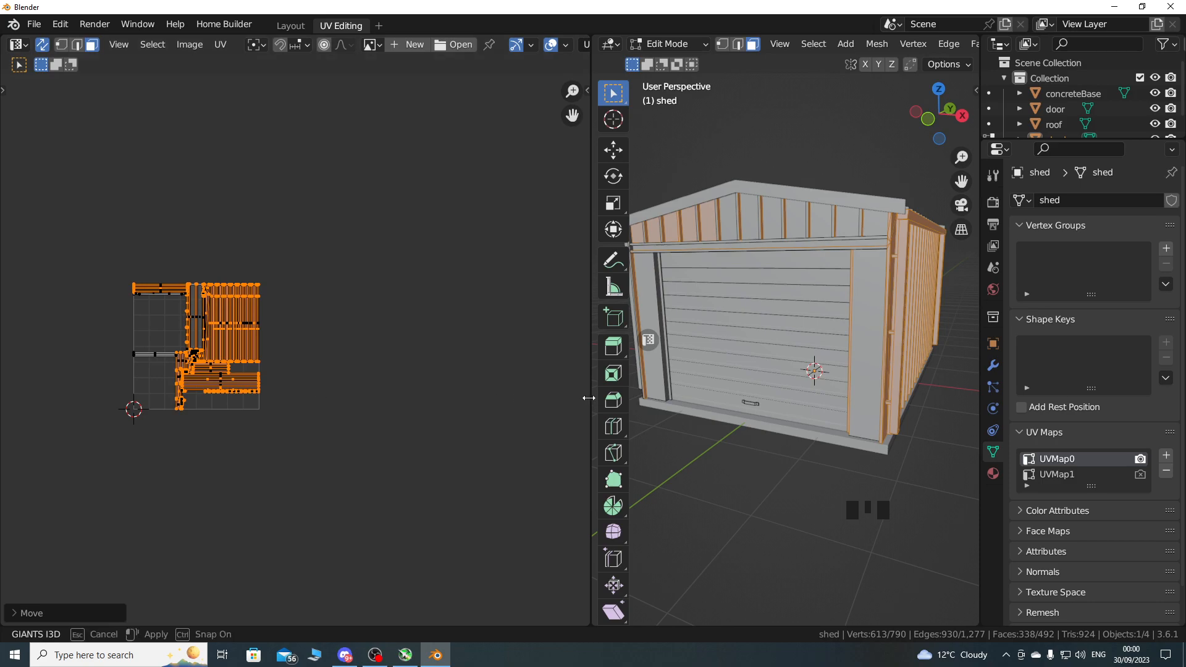
Select every shed face except the small door handle by picking the linked handle geometry and inverting the selection.
drag(587, 398, 387, 398)
middle_drag(637, 395, 707, 369)
scroll(640, 393, up, 4)
key(alt+a)
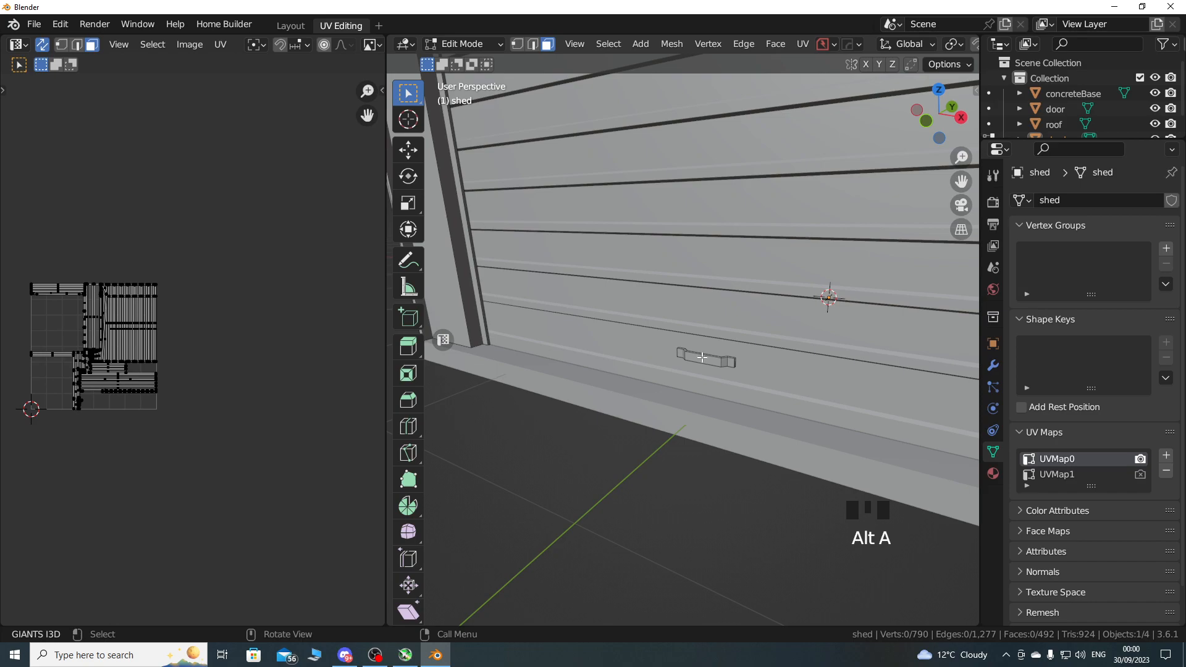
key(l)
key(ctrl)
key(ctrl+i)
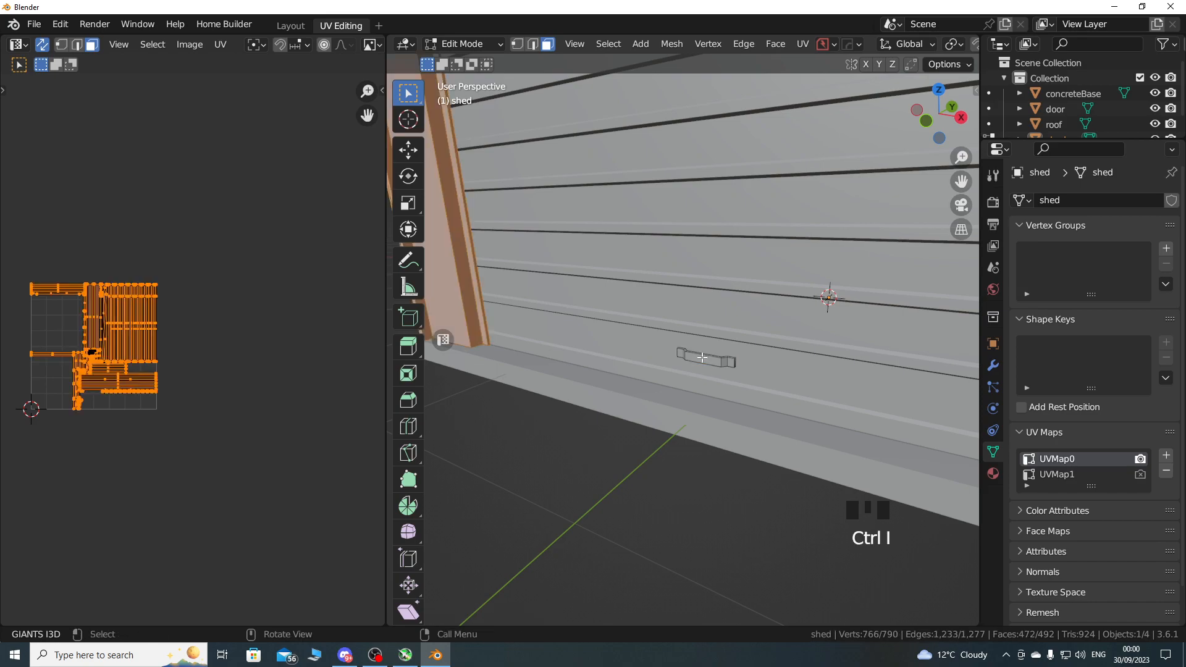
scroll(702, 357, down, 6)
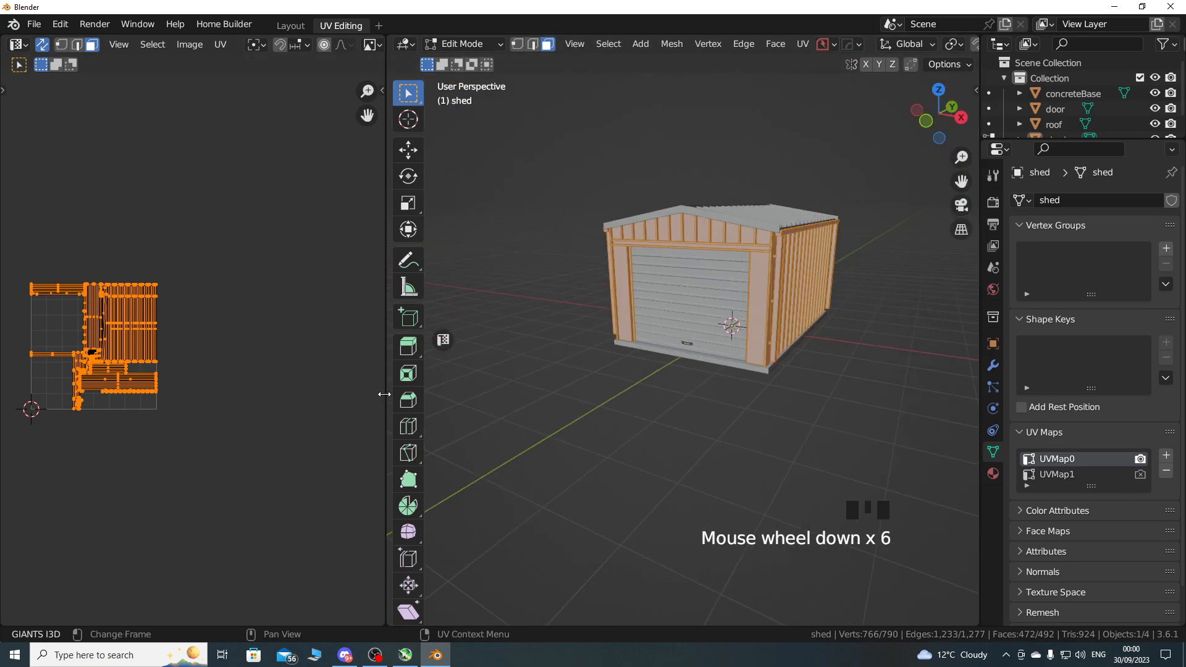
Move the selected shed UVs -1 along X, leaving the handle's UVs in the main tile.
drag(383, 398, 702, 397)
middle_drag(392, 421, 455, 417)
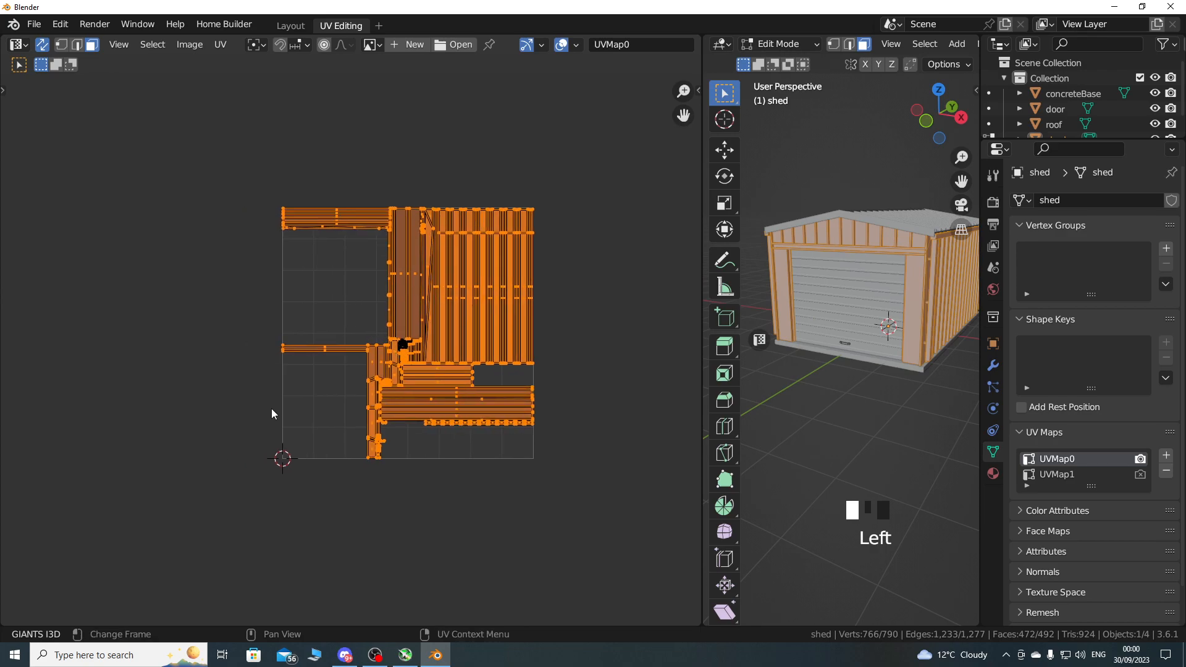
text(gx)
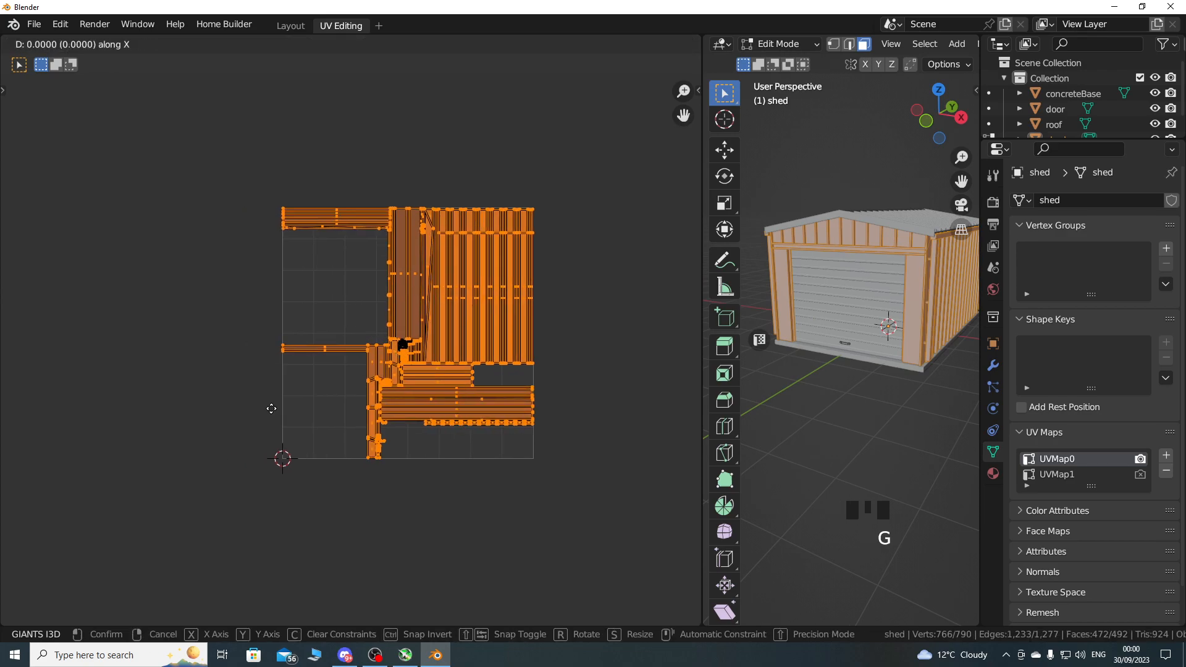
text(1-)
key(Return)
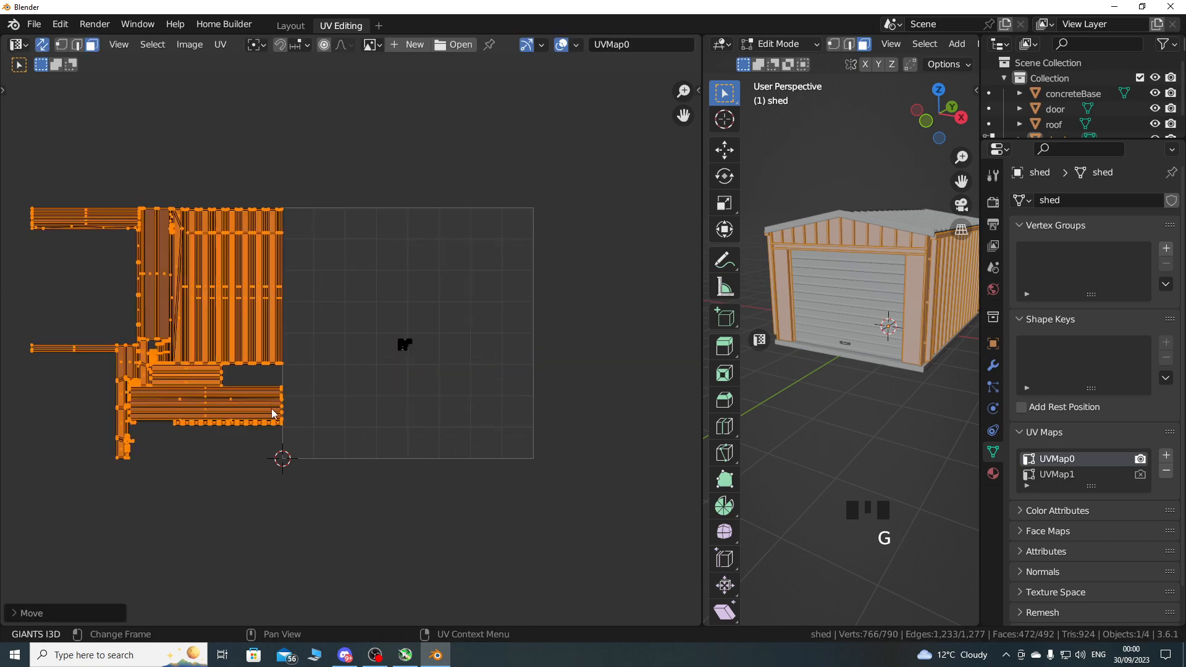
Move the selected shed UVs 2 along Y.
middle_drag(337, 347, 356, 362)
scroll(378, 343, down, 2)
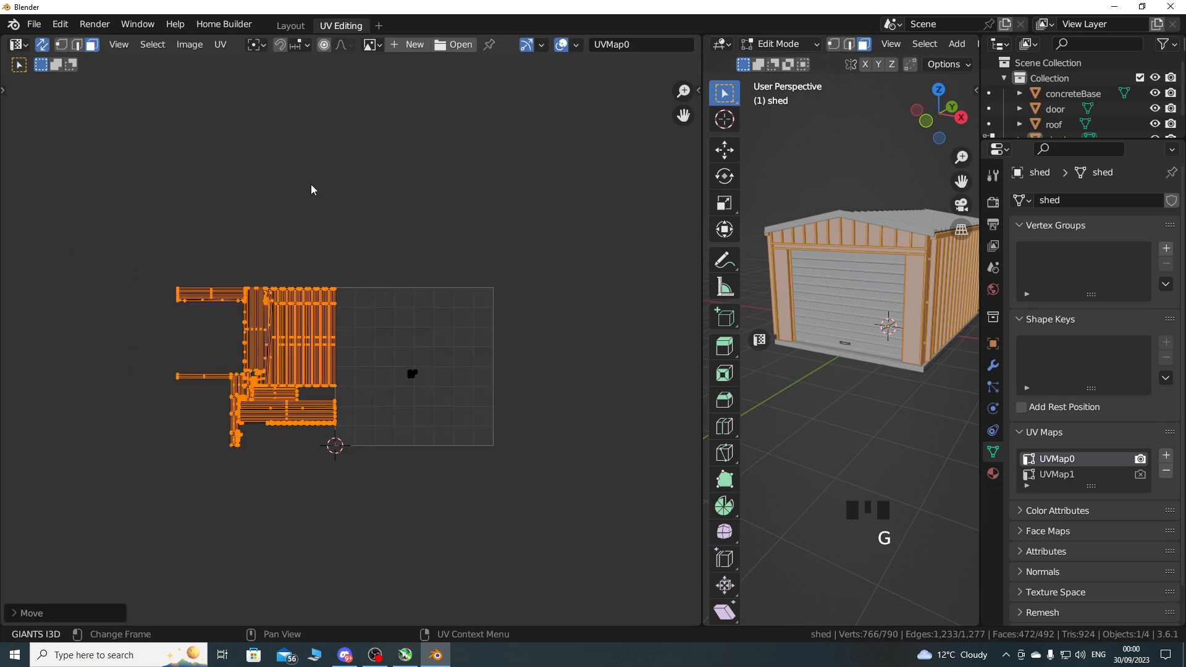
scroll(323, 310, down, 2)
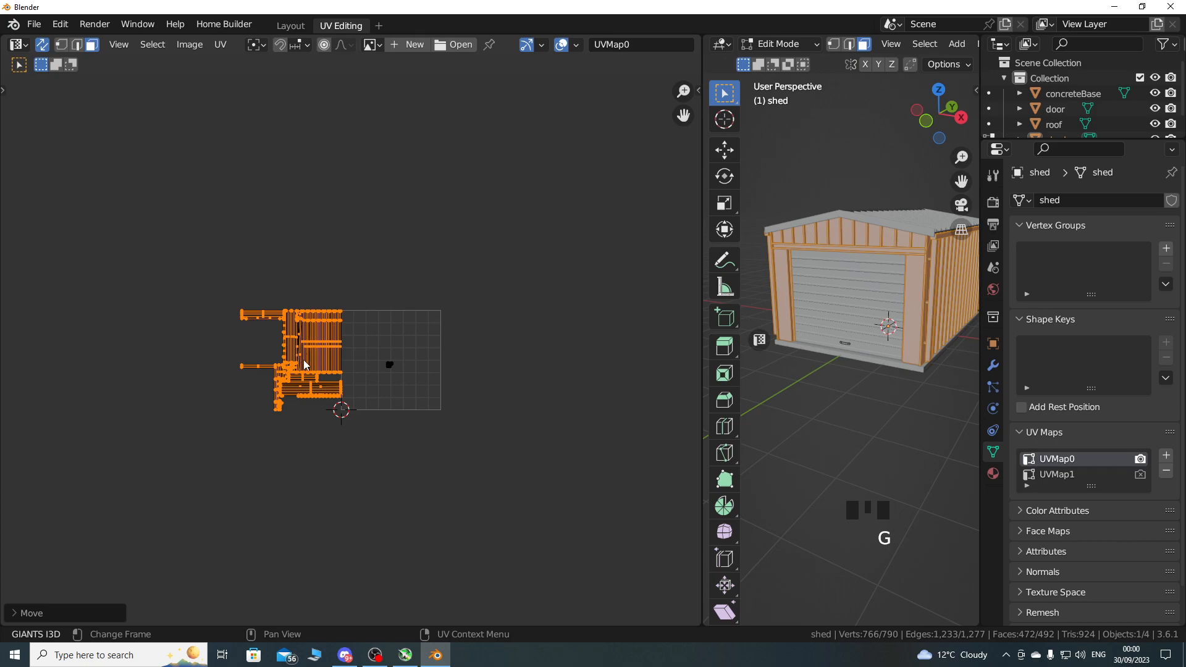
shift+middle_drag(388, 369, 372, 383)
text(gy)
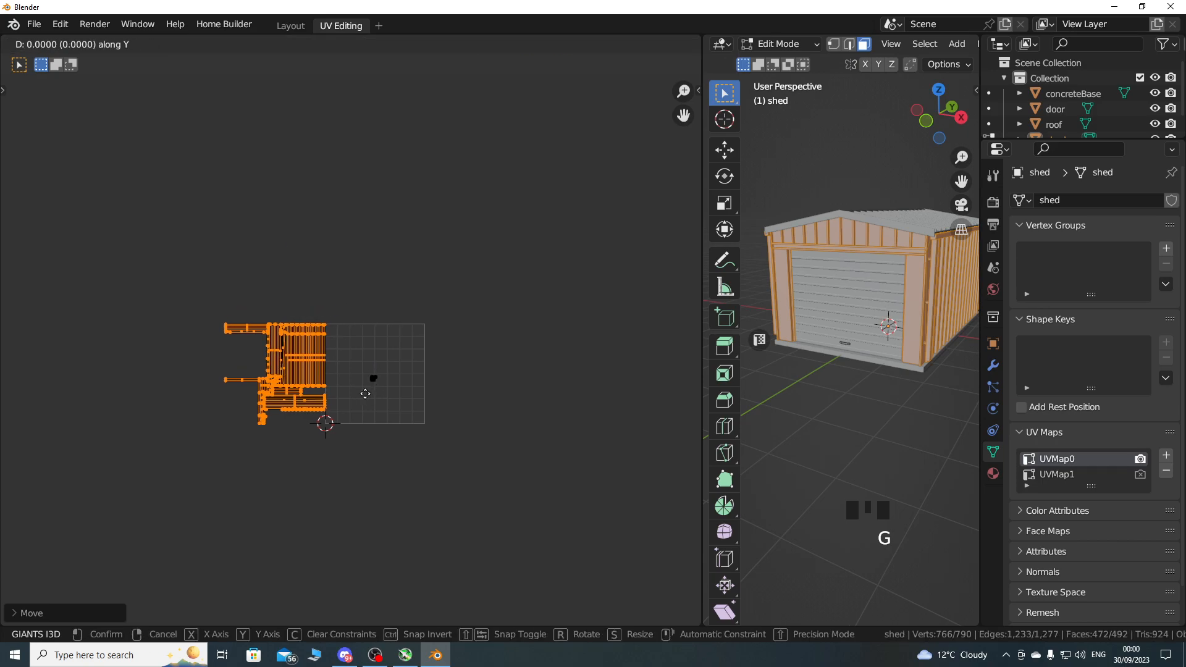
text(2)
key(Return)
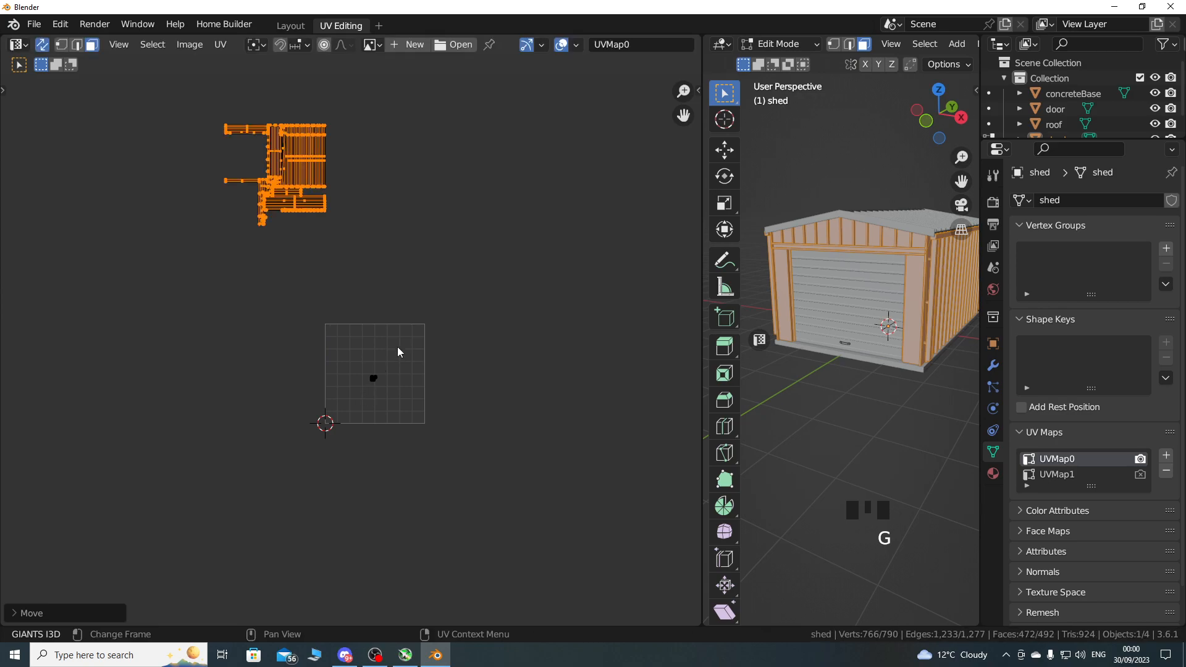
key(Home)
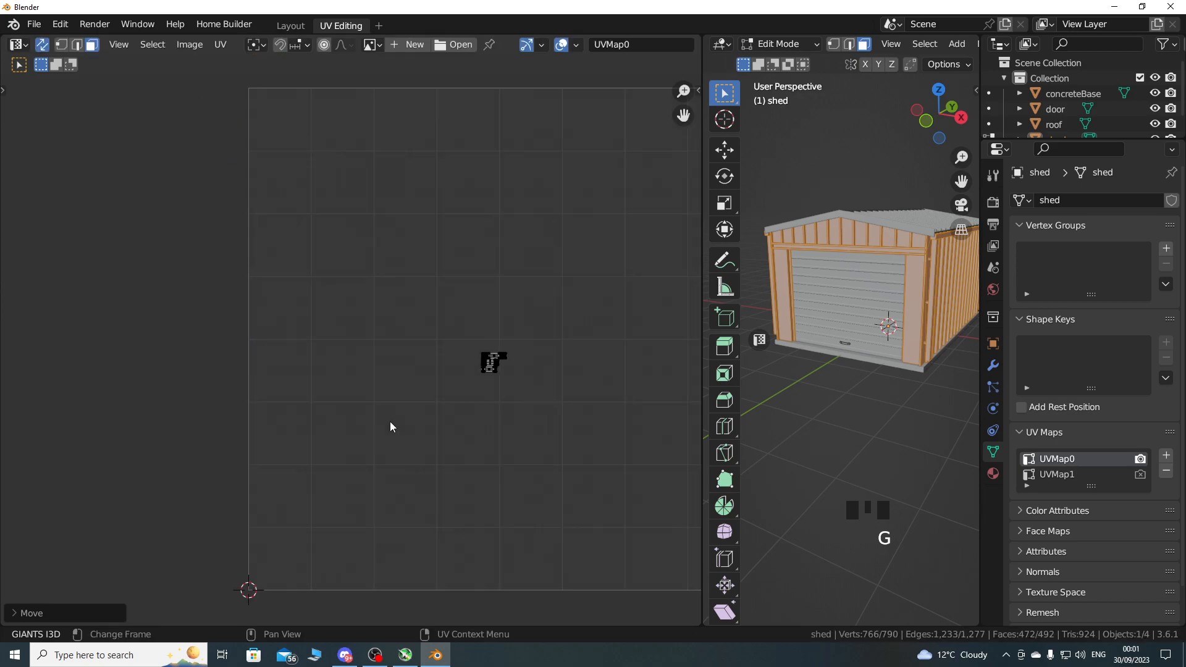
scroll(439, 373, down, 7)
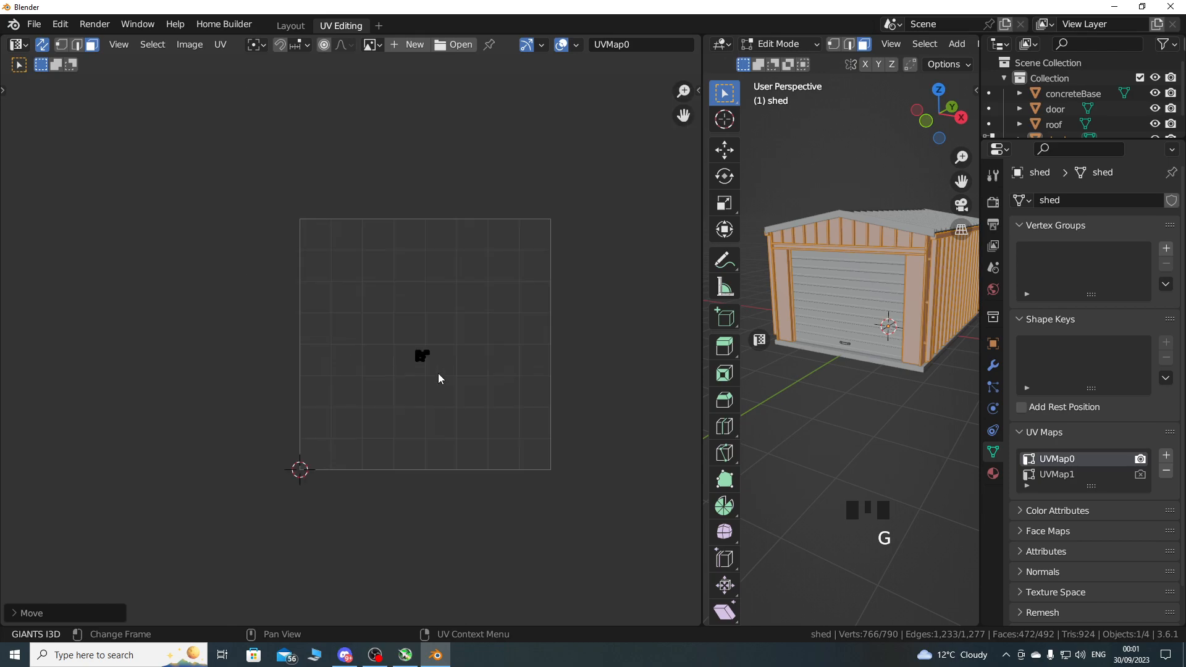
shift+middle_drag(375, 396, 338, 395)
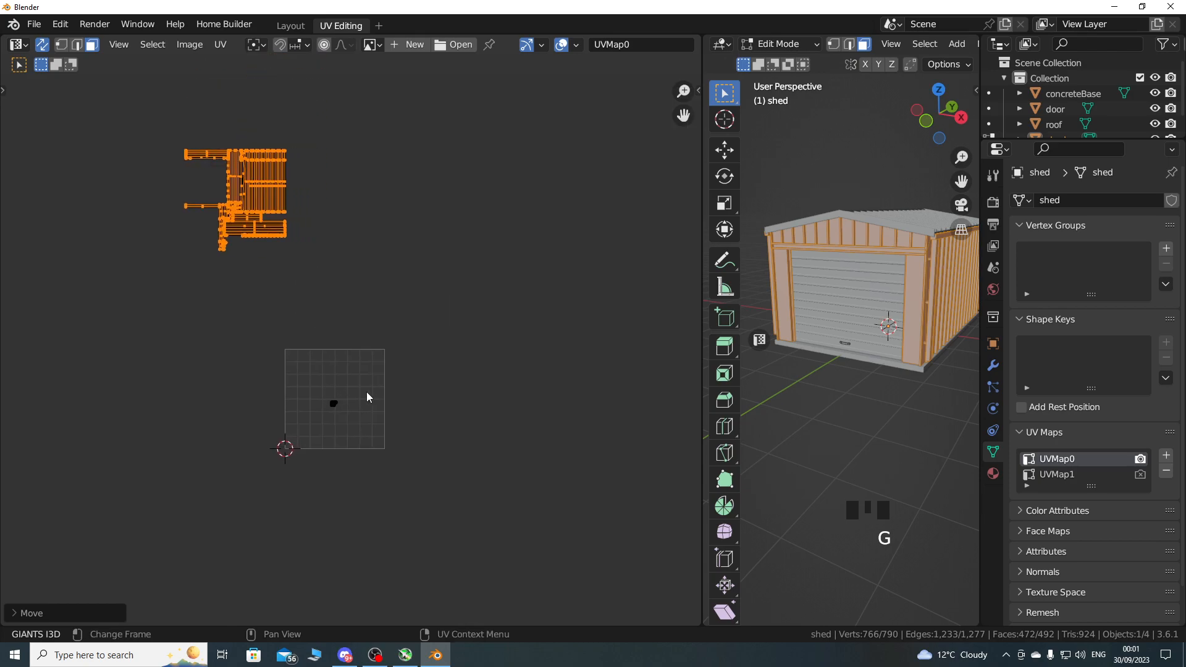
Return the shed to Object Mode and enlarge the 3D view and the object list.
drag(703, 391, 527, 402)
middle_drag(350, 410, 404, 399)
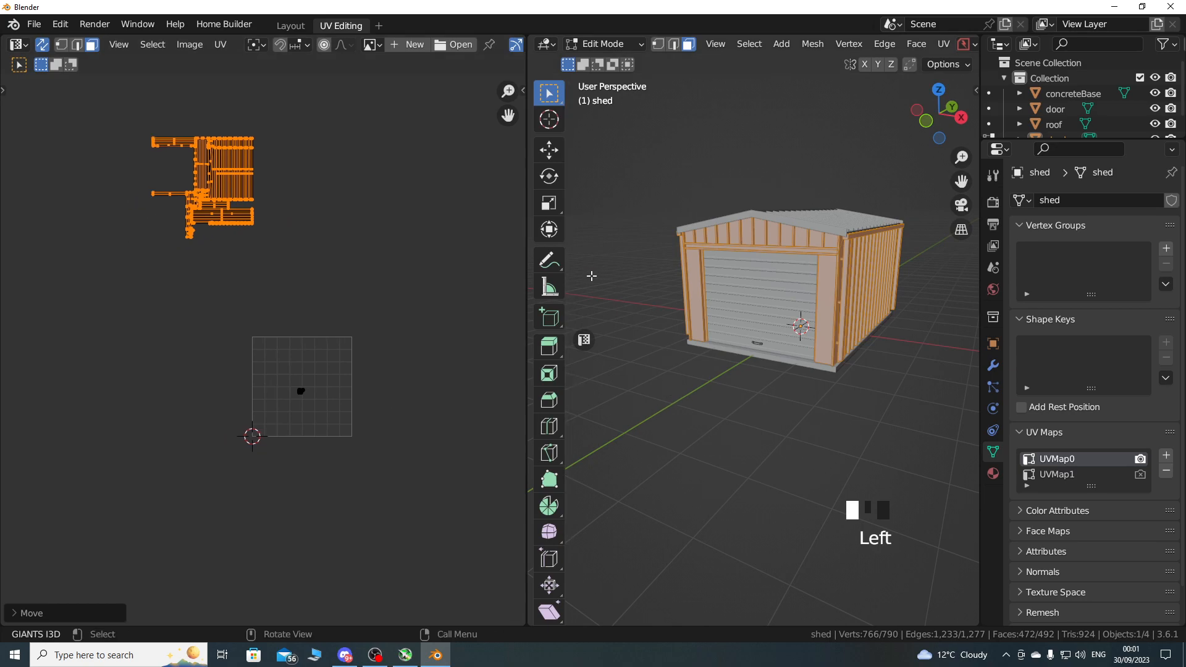
click(604, 48)
click(604, 63)
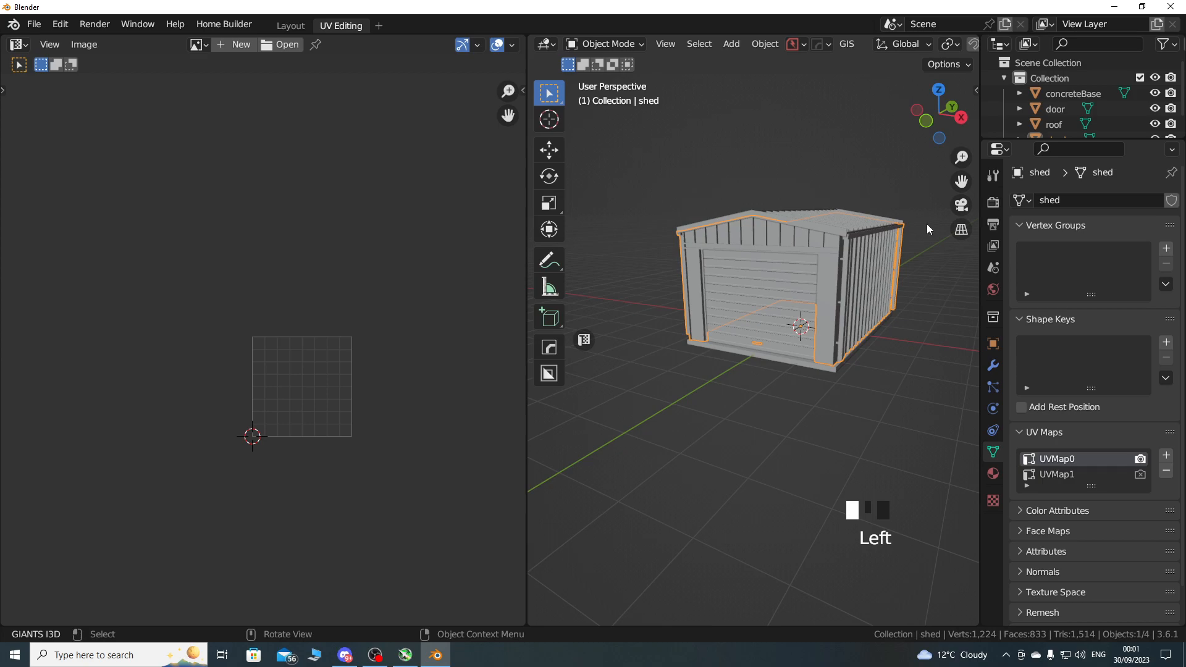
drag(1021, 137, 1023, 252)
click(1020, 140)
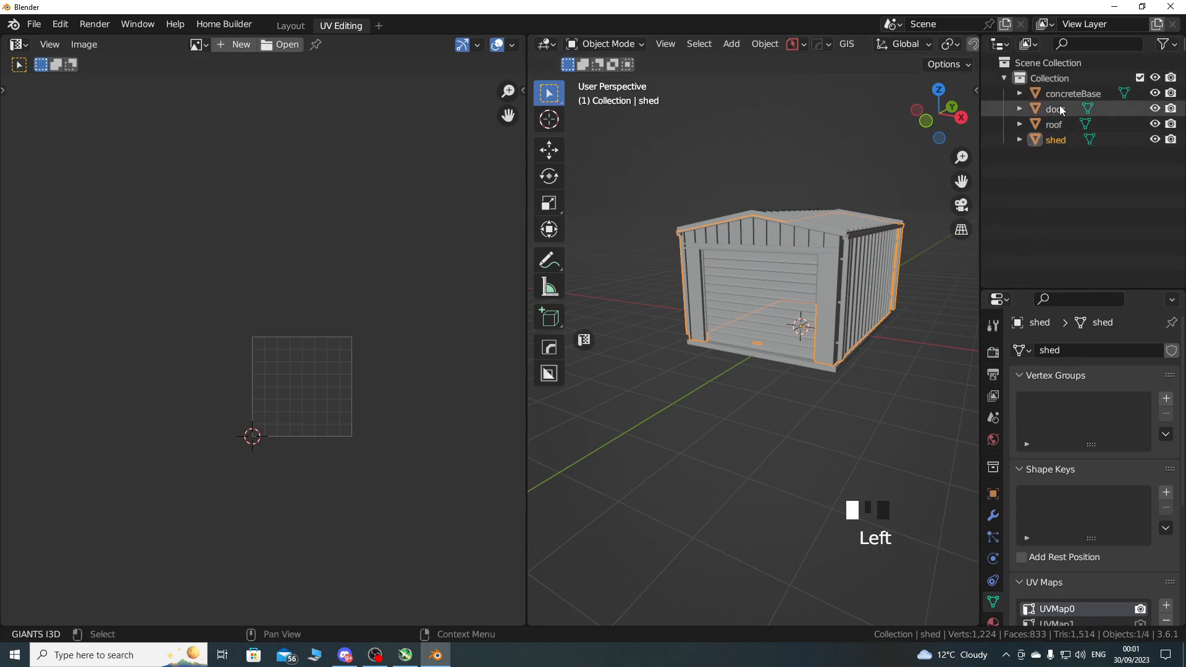
Open the door, roof and shed together in Edit Mode with all geometry selected to examine their combined UV layout.
click(1057, 110)
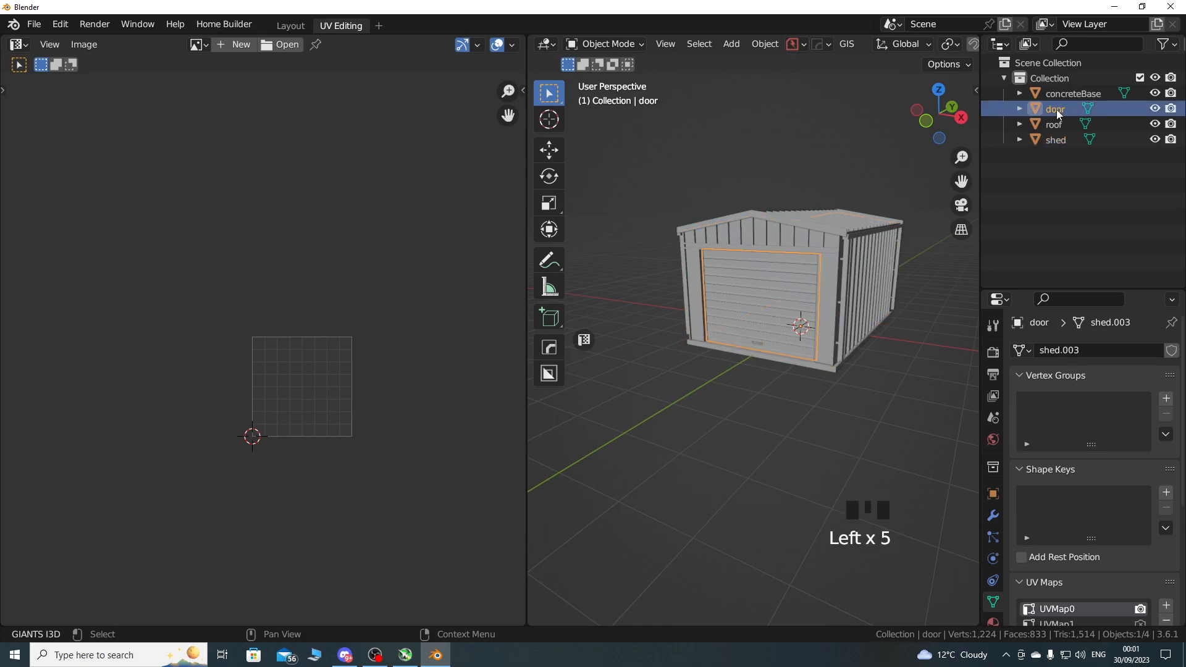
shift+click(1057, 141)
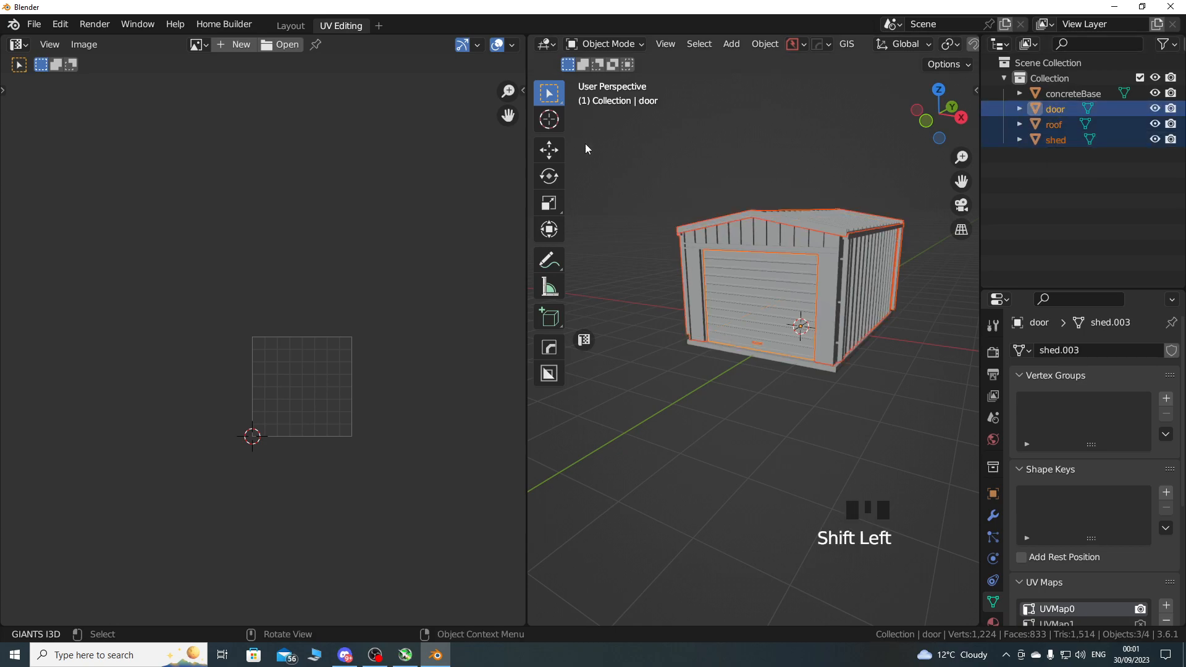
click(605, 44)
click(598, 82)
key(a)
middle_drag(411, 316, 475, 320)
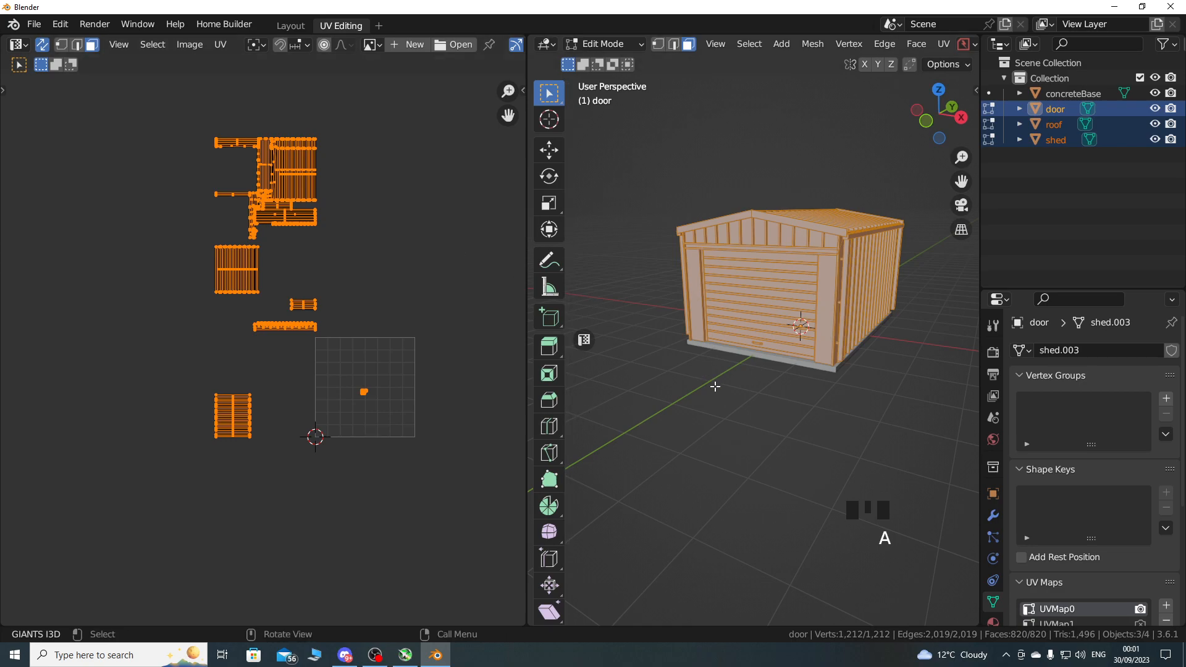
Make UVMap1 the active UV map of the door alone and check its layout in Edit Mode.
click(624, 44)
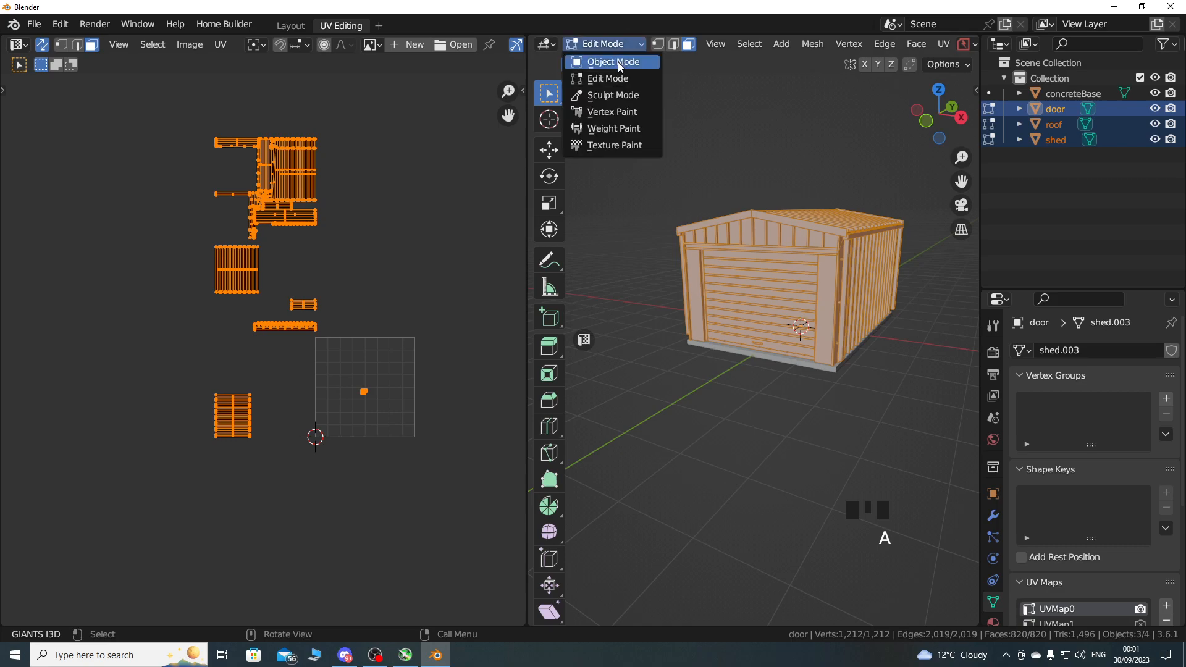
click(621, 58)
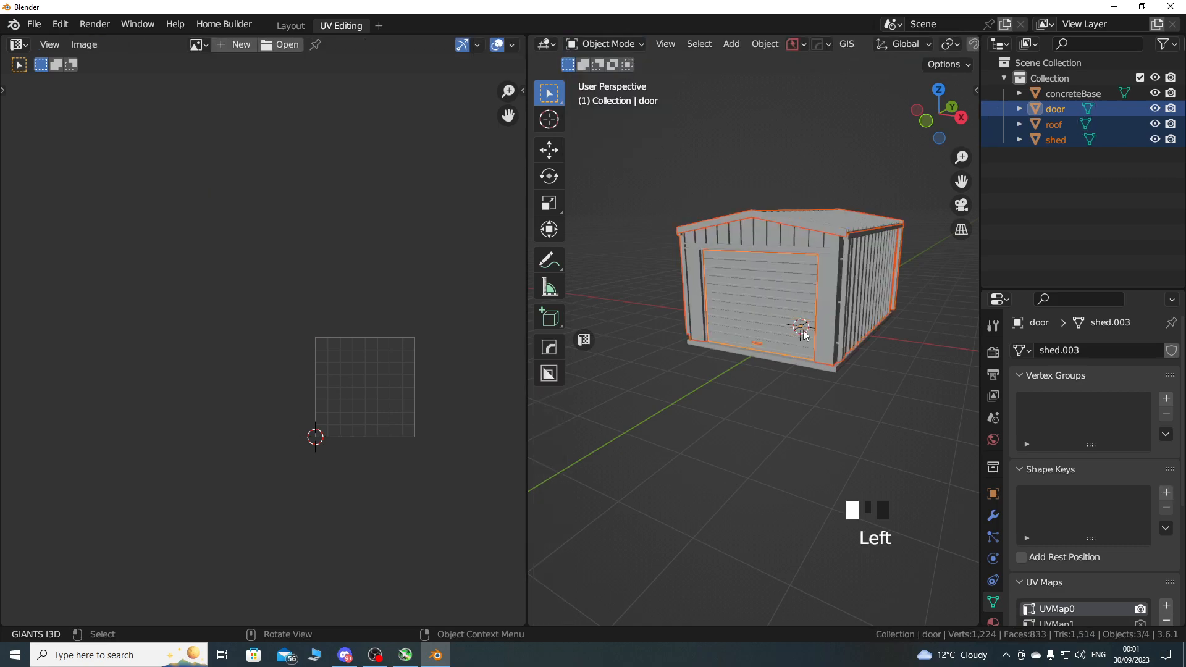
click(1055, 108)
scroll(1066, 490, down, 3)
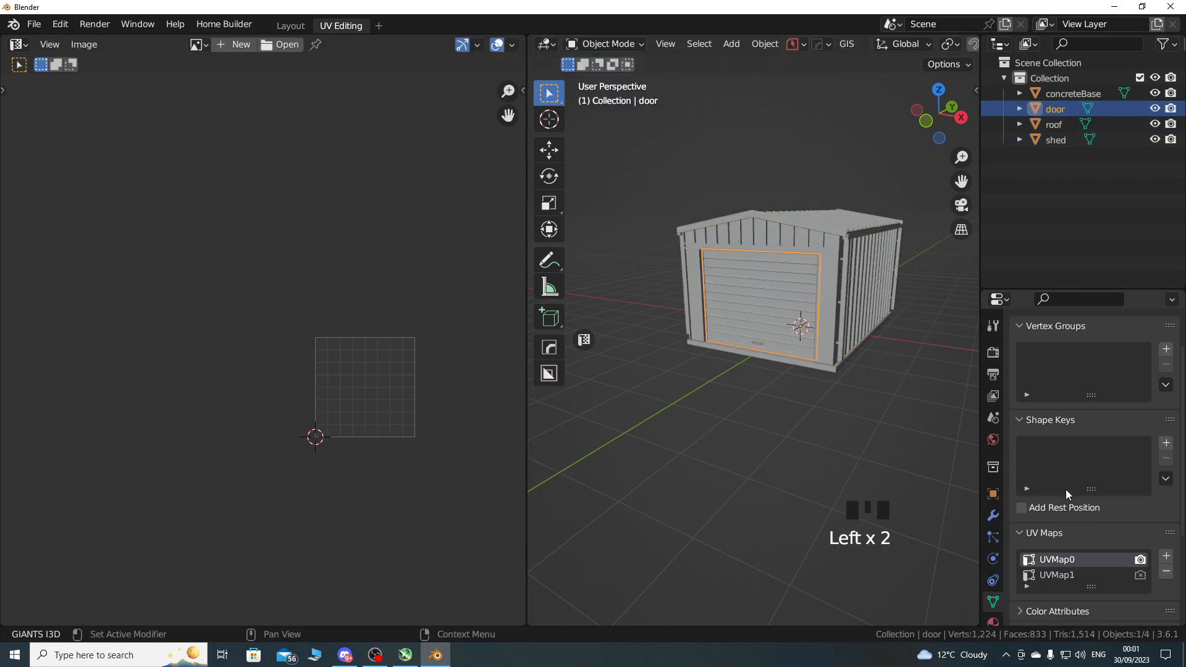
click(1058, 551)
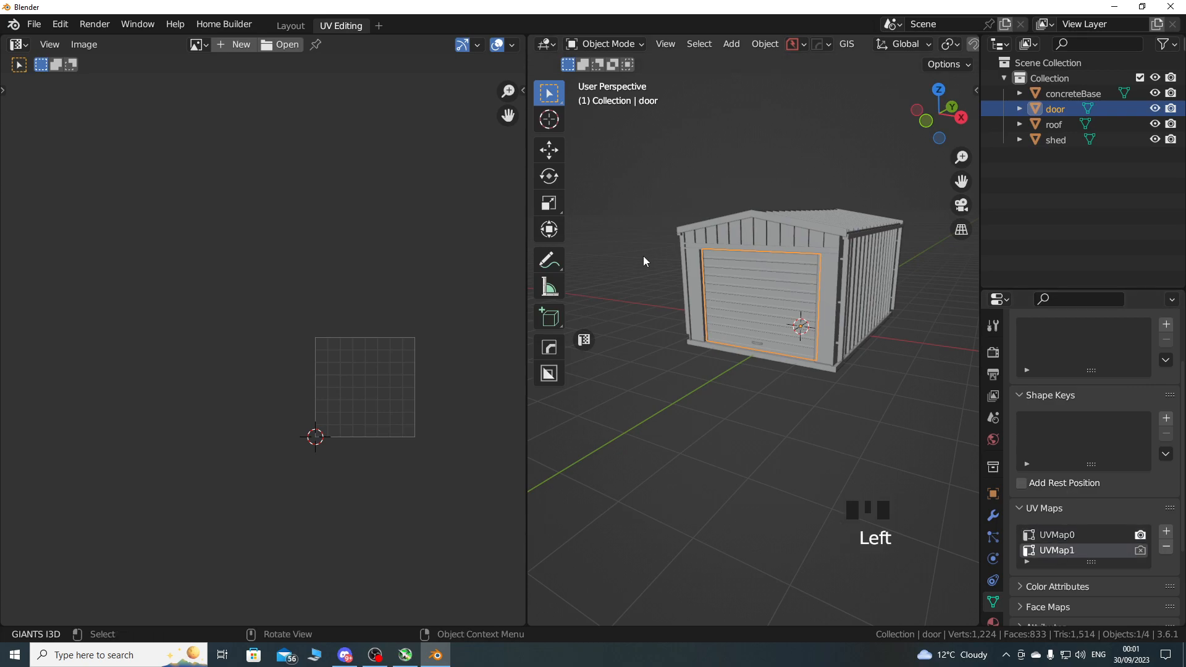
key(Tab)
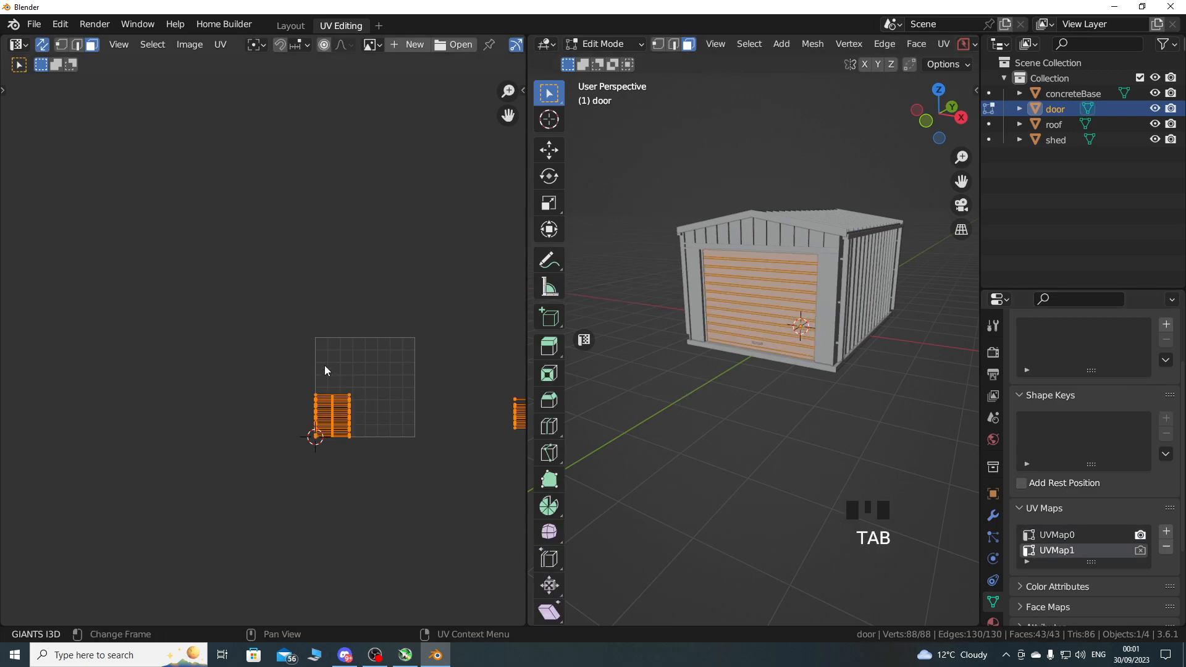
key(Tab)
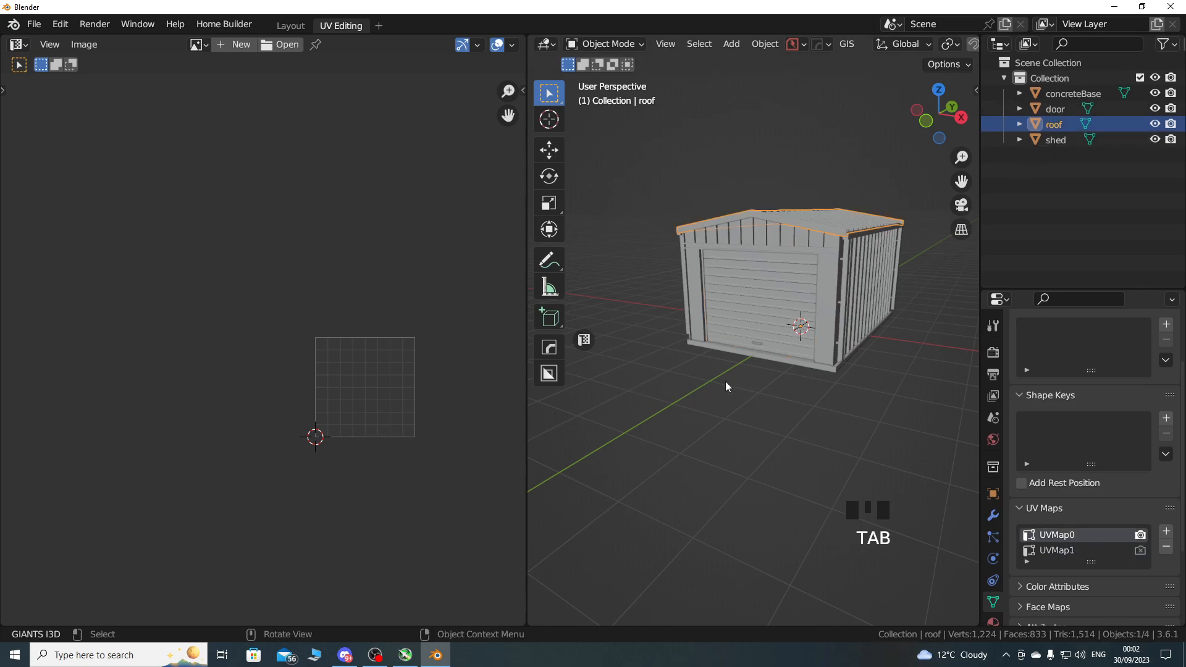
Open only the roof in Edit Mode to examine its UVMap0 layout.
key(a)
scroll(424, 388, down, 3)
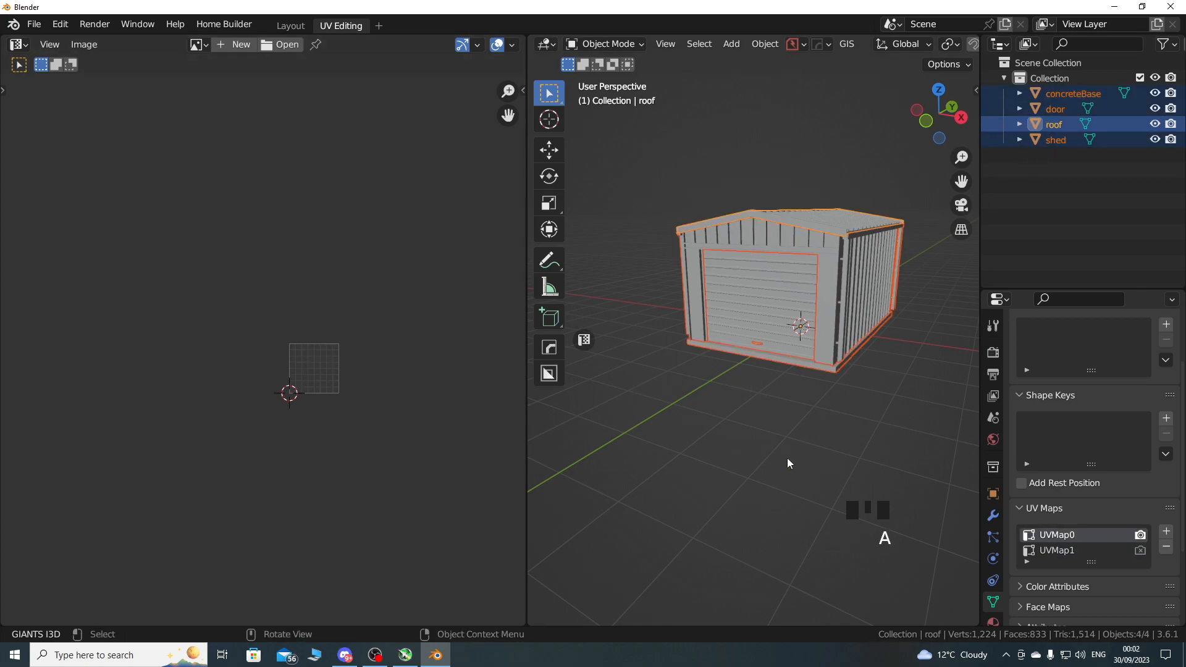
scroll(1010, 139, down, 3)
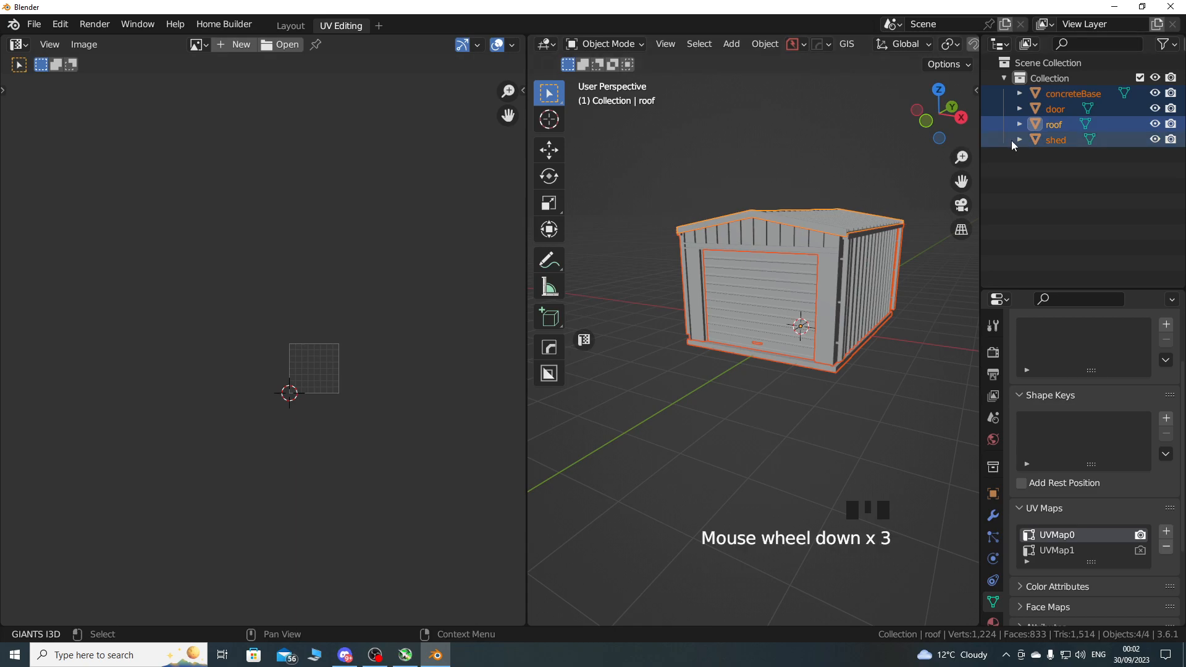
click(1059, 125)
key(Tab)
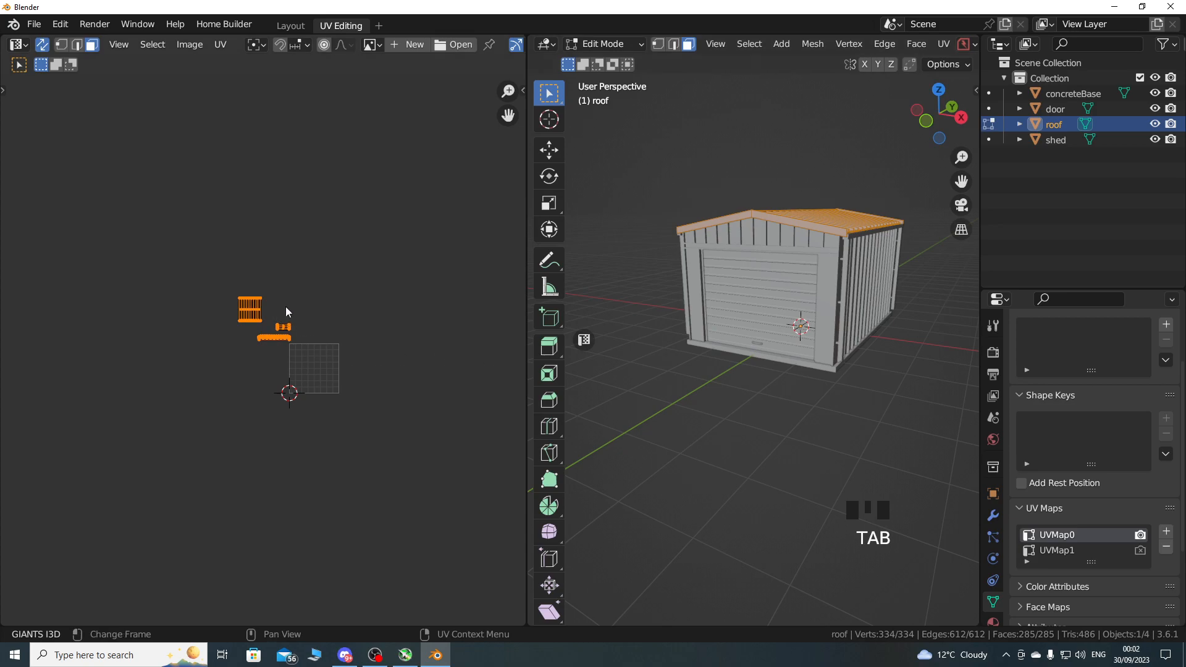
Examine the roof's UVMap1 layout and the shed's UVMap1 and UVMap0 layouts, leaving UVMap0 active on the shed in Object Mode.
click(1067, 550)
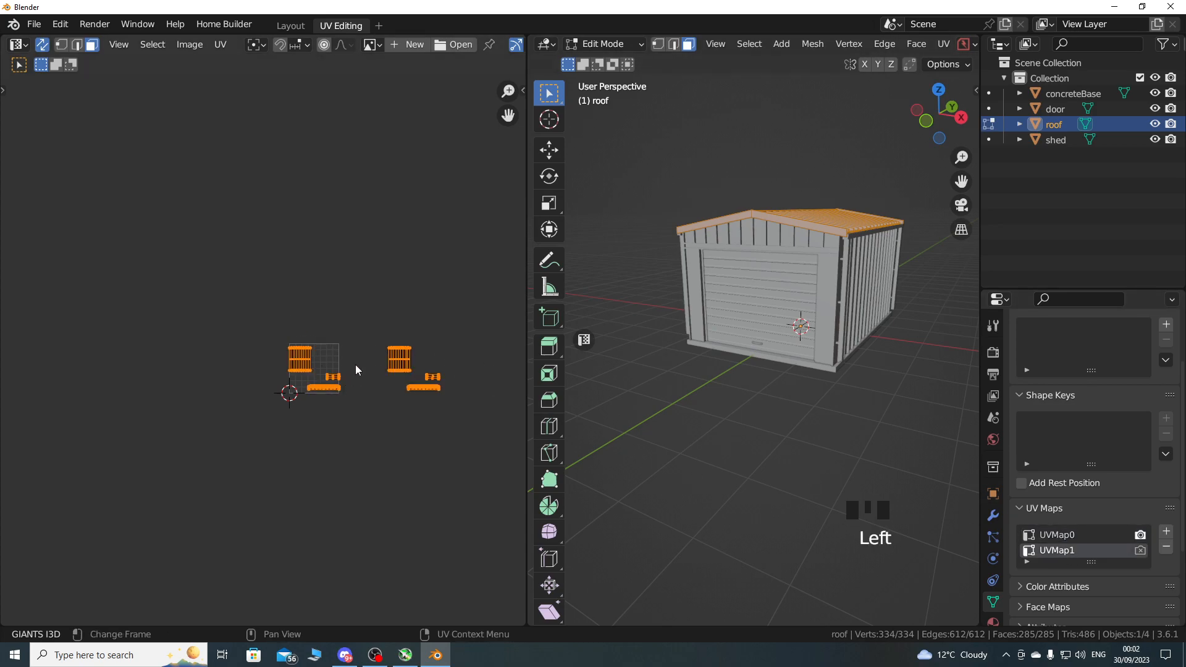
key(Tab)
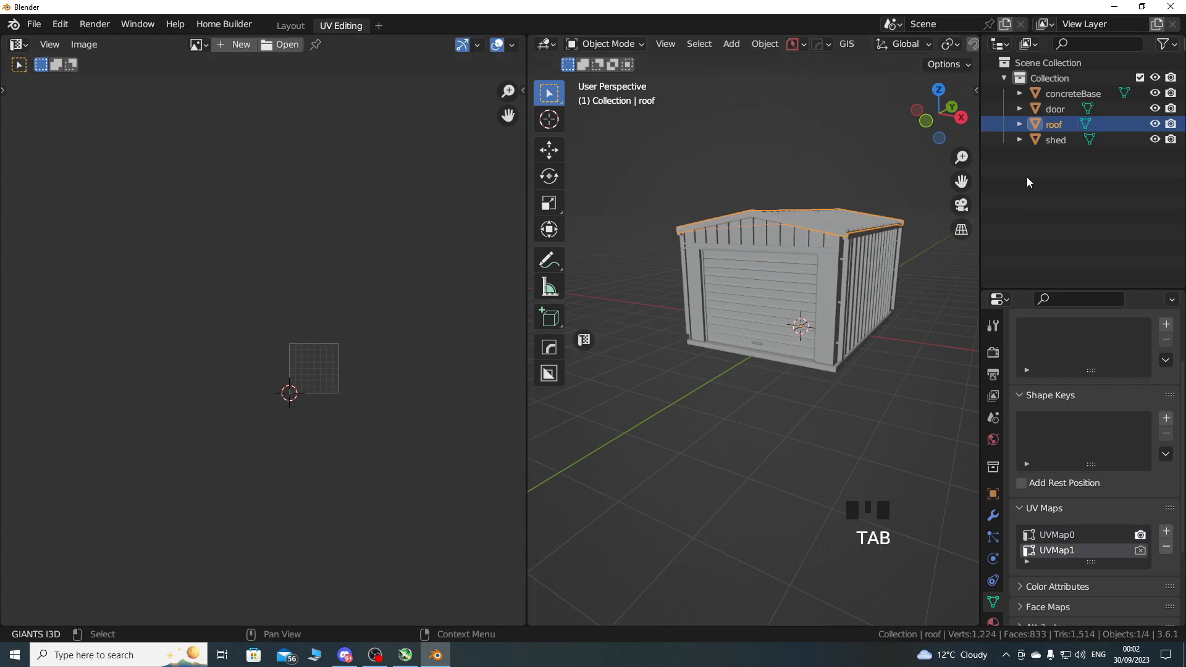
click(762, 329)
key(Tab)
click(1025, 549)
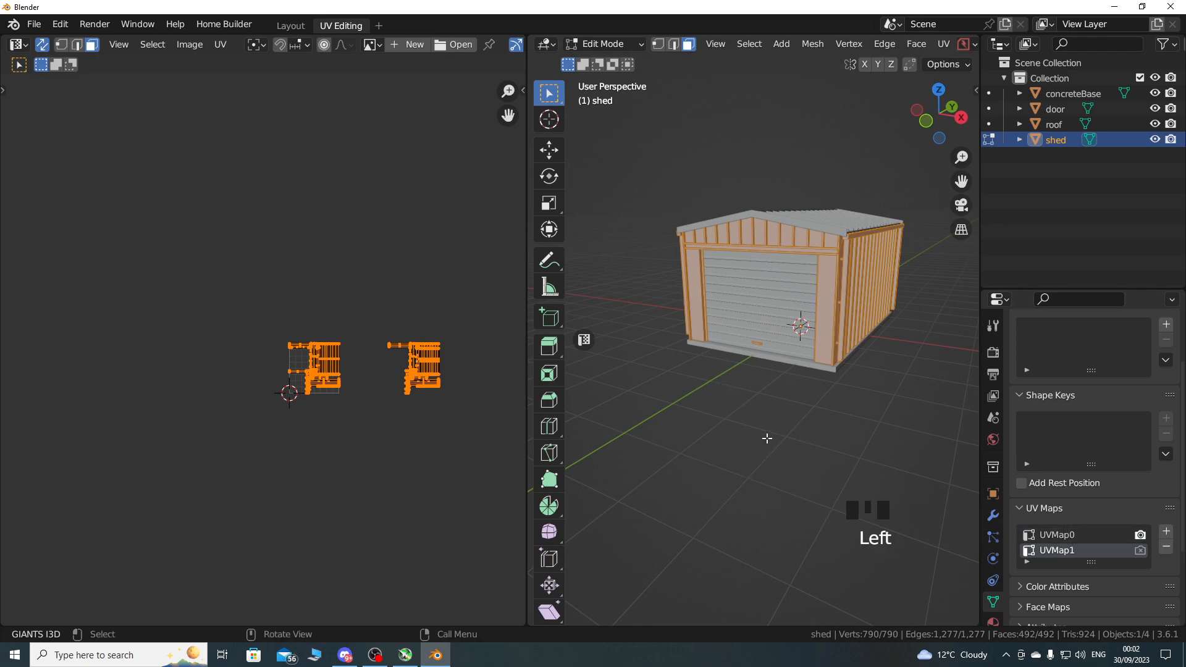
click(1059, 535)
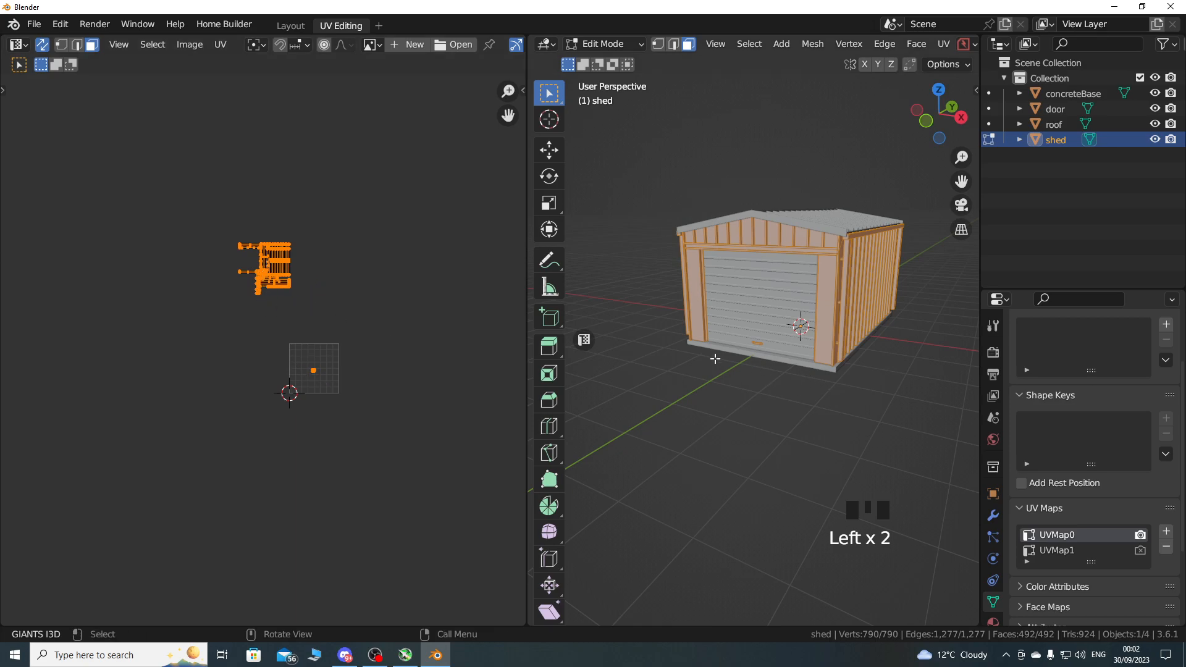
click(617, 44)
click(611, 61)
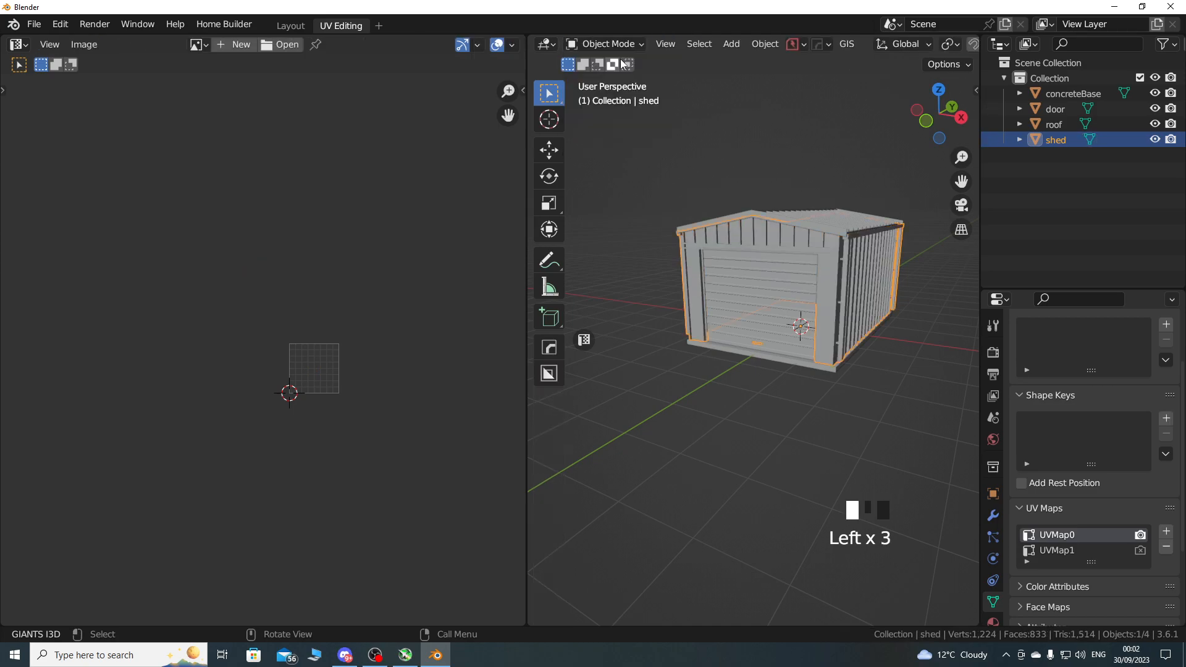
Hide the UV editor and the 3D view's toolbar, and widen the object list and properties area.
click(584, 340)
middle_drag(625, 334, 588, 269)
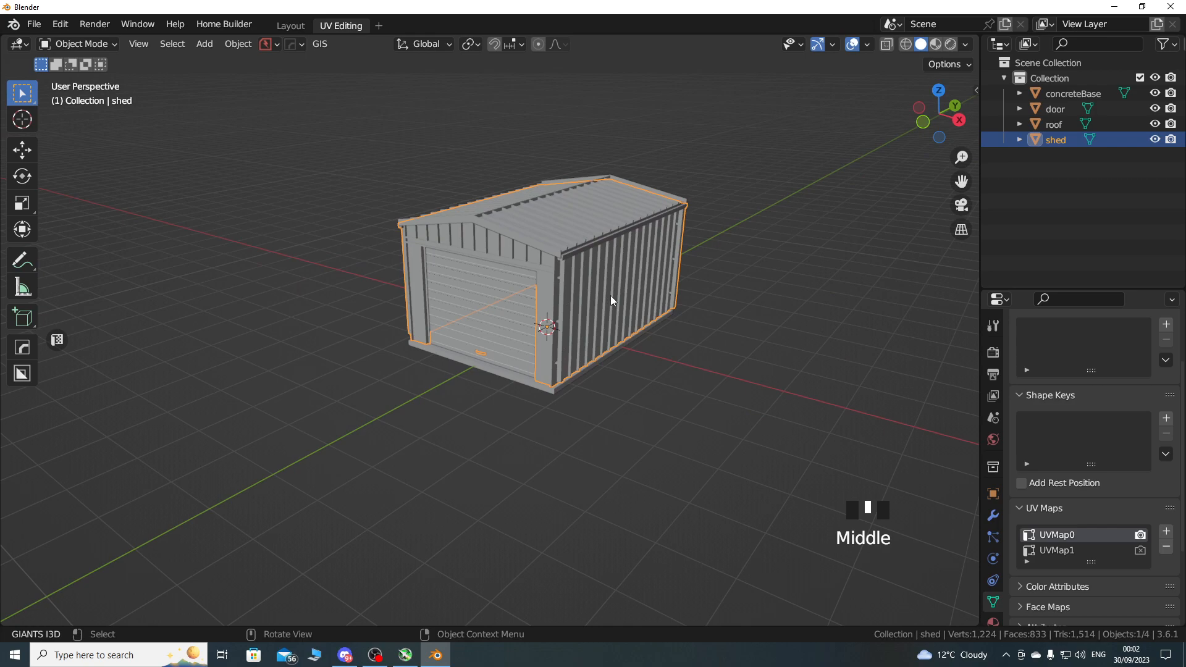
key(t)
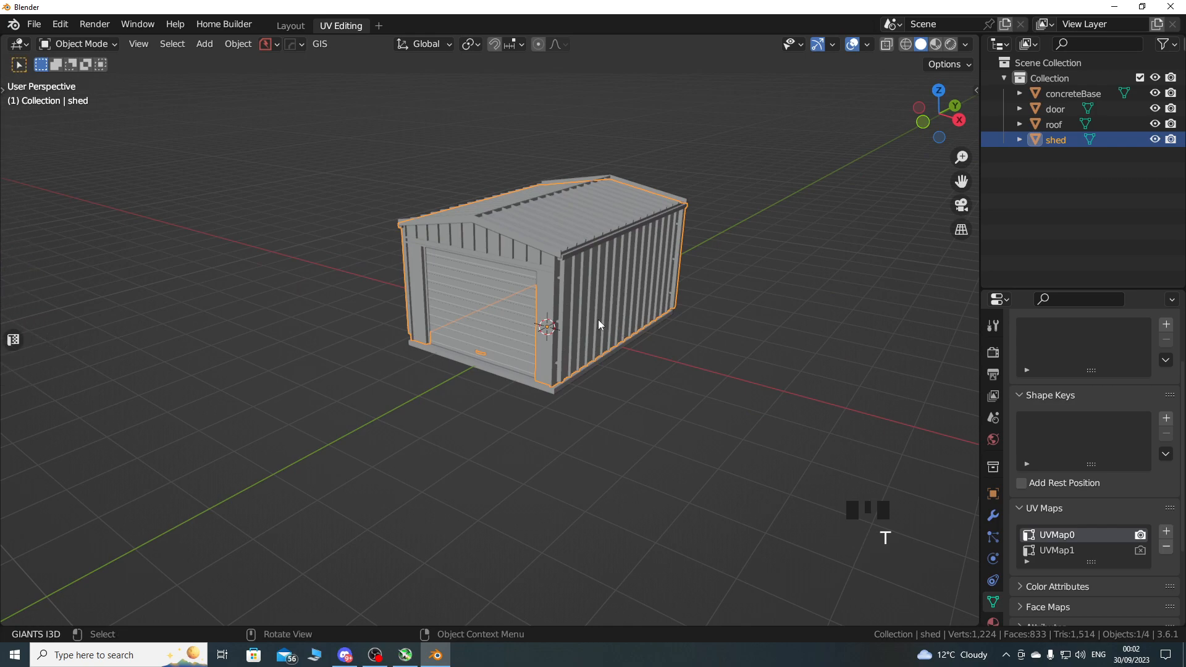
shift+middle_drag(676, 370, 629, 406)
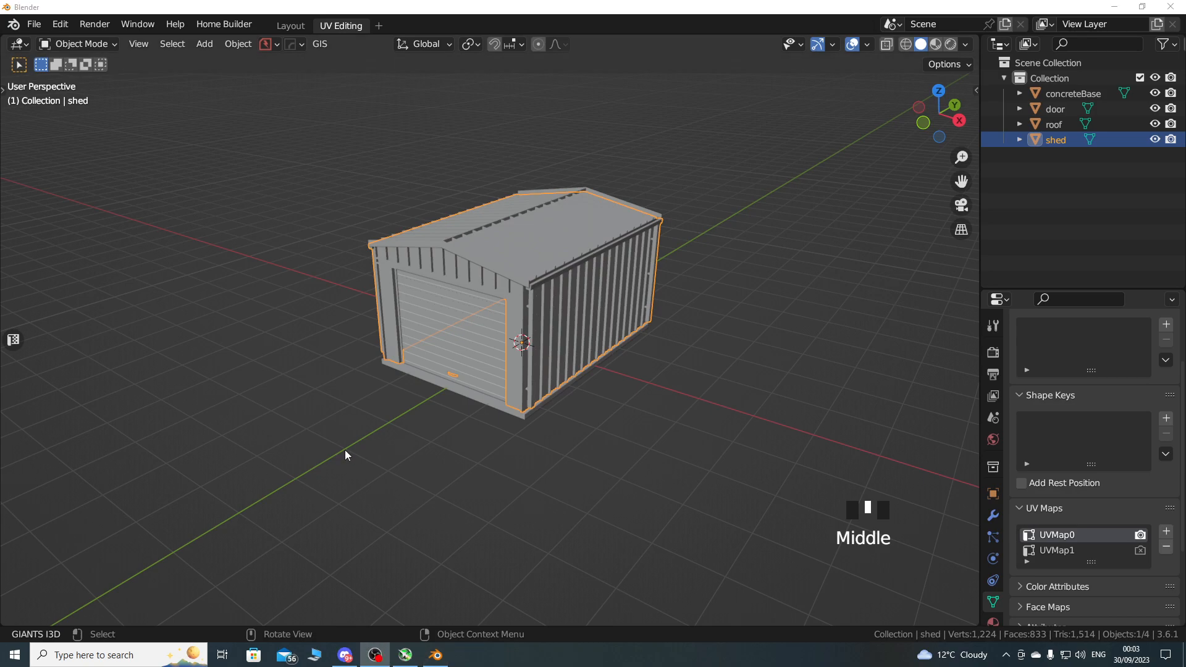
drag(980, 261, 847, 259)
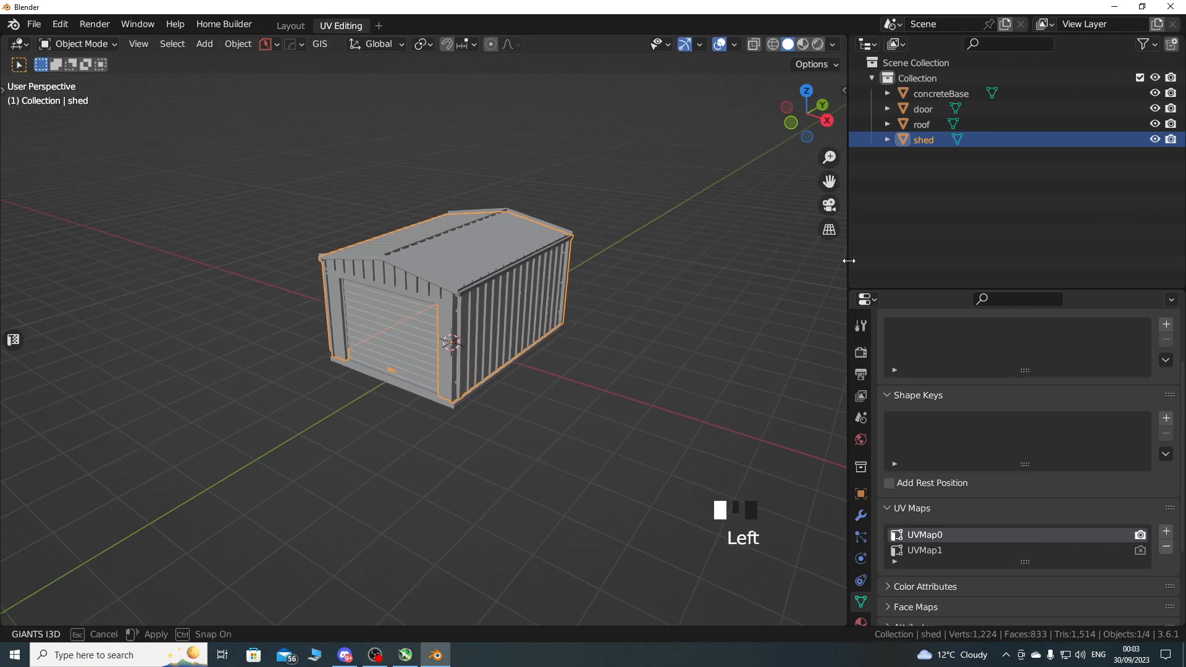
Add a Plain Axes empty with nothing else selected and rename it shedCS.
click(611, 367)
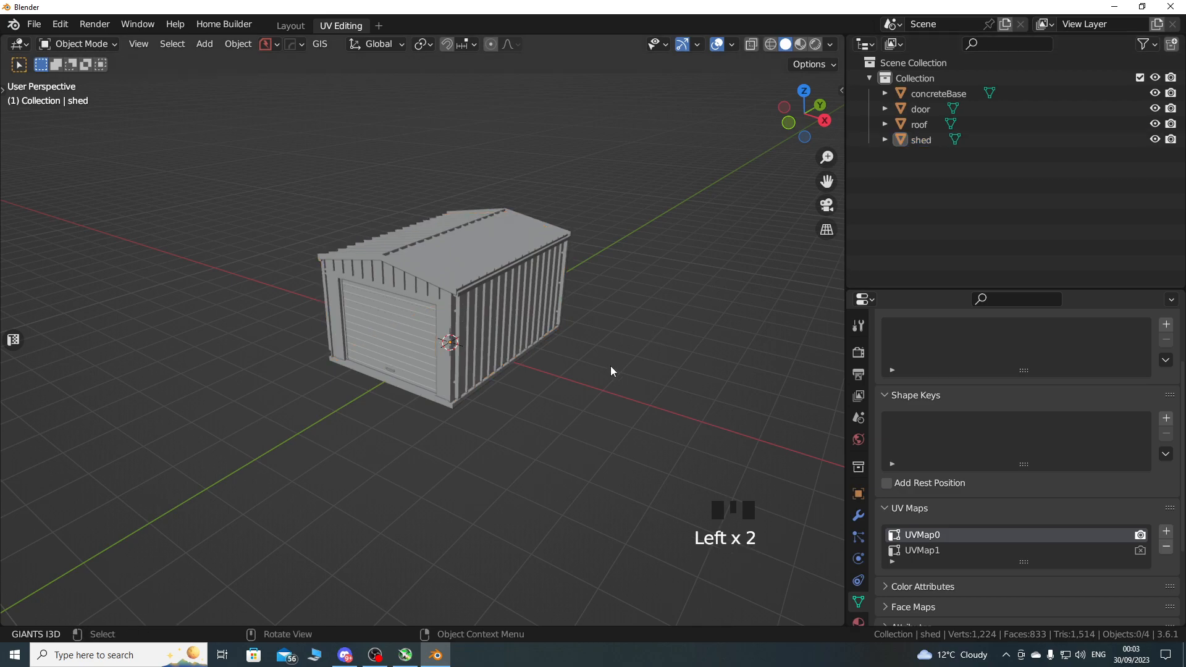
key(shift+a)
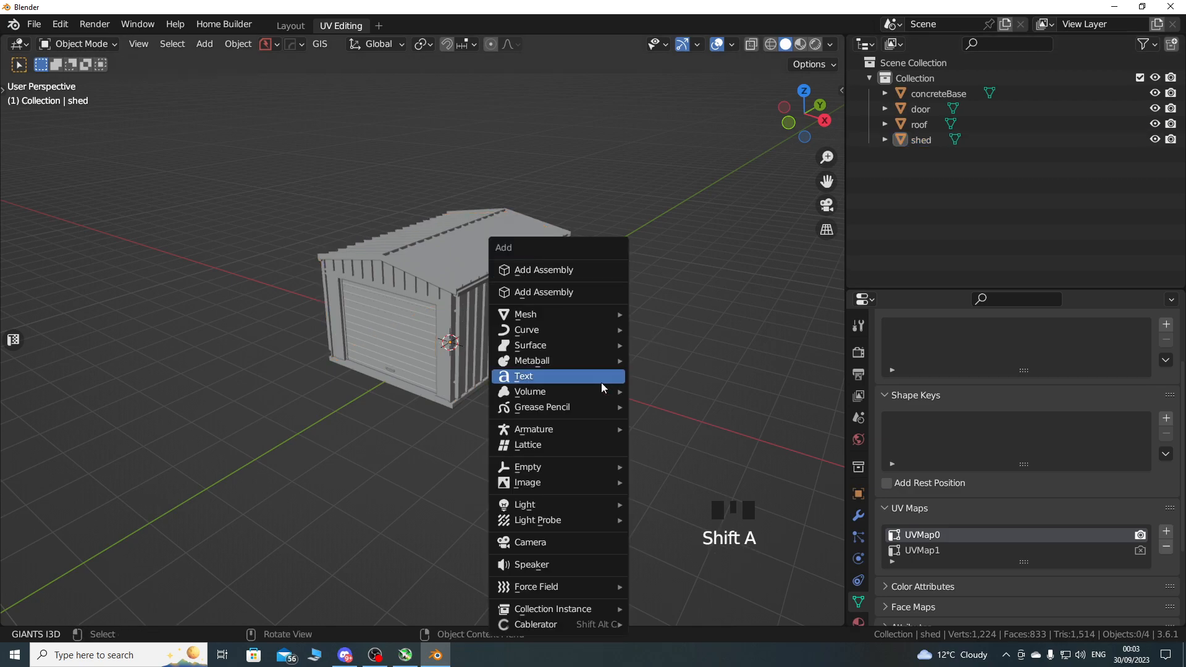
mouse_move(566, 466)
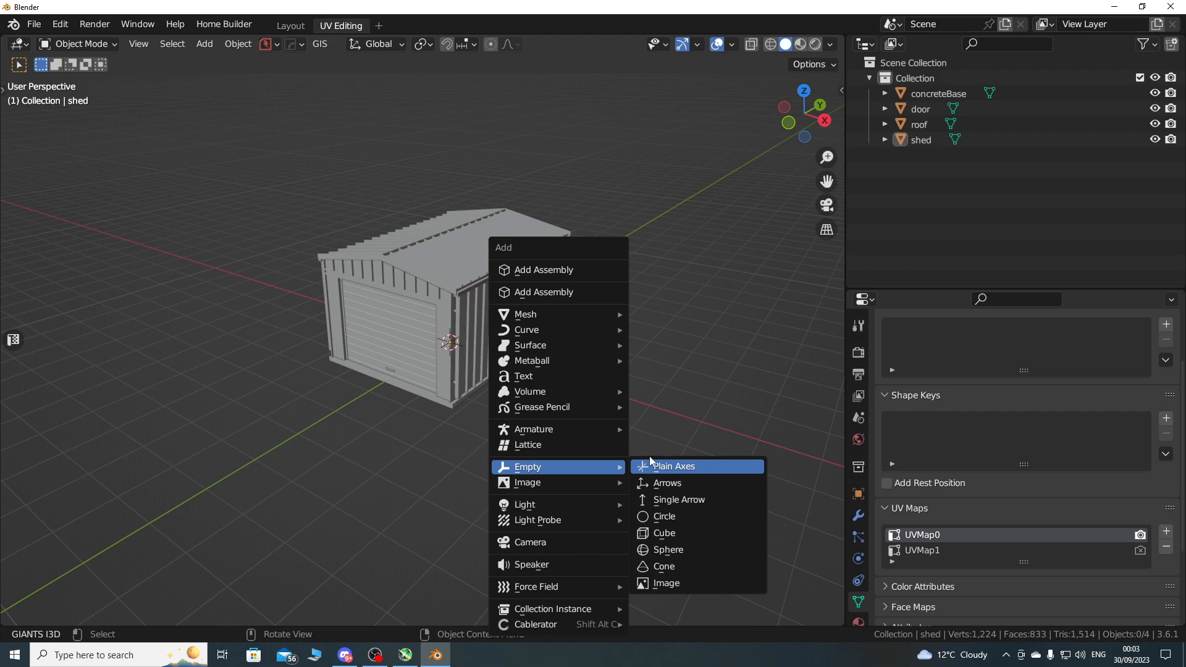
key(Return)
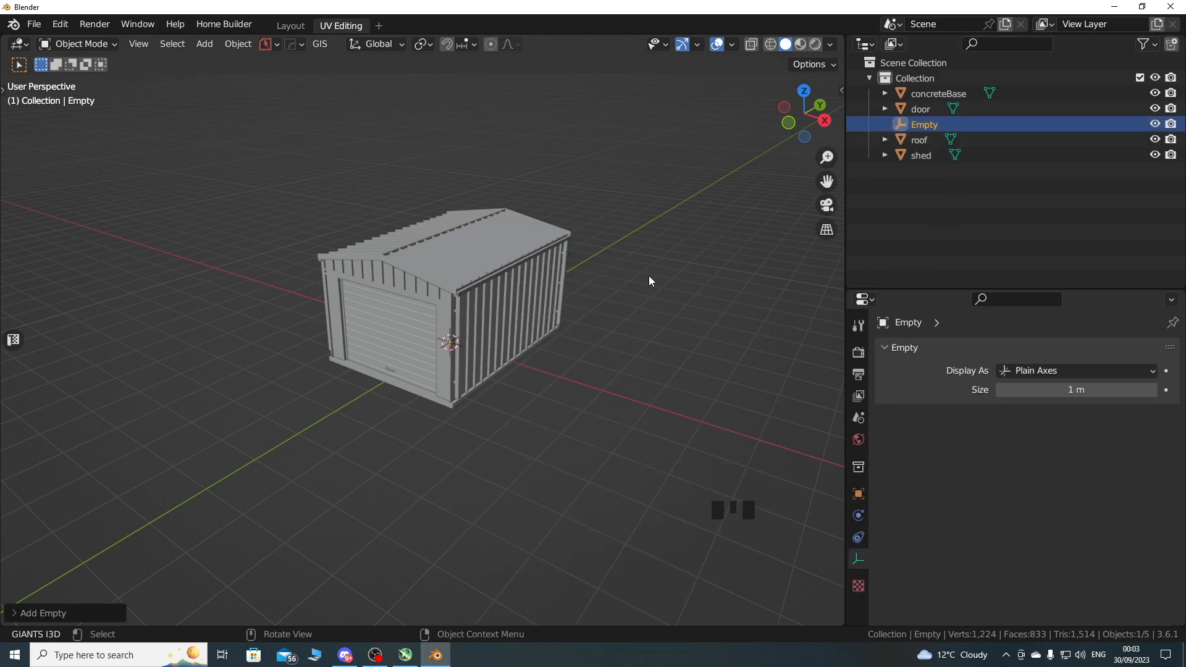
key(F2)
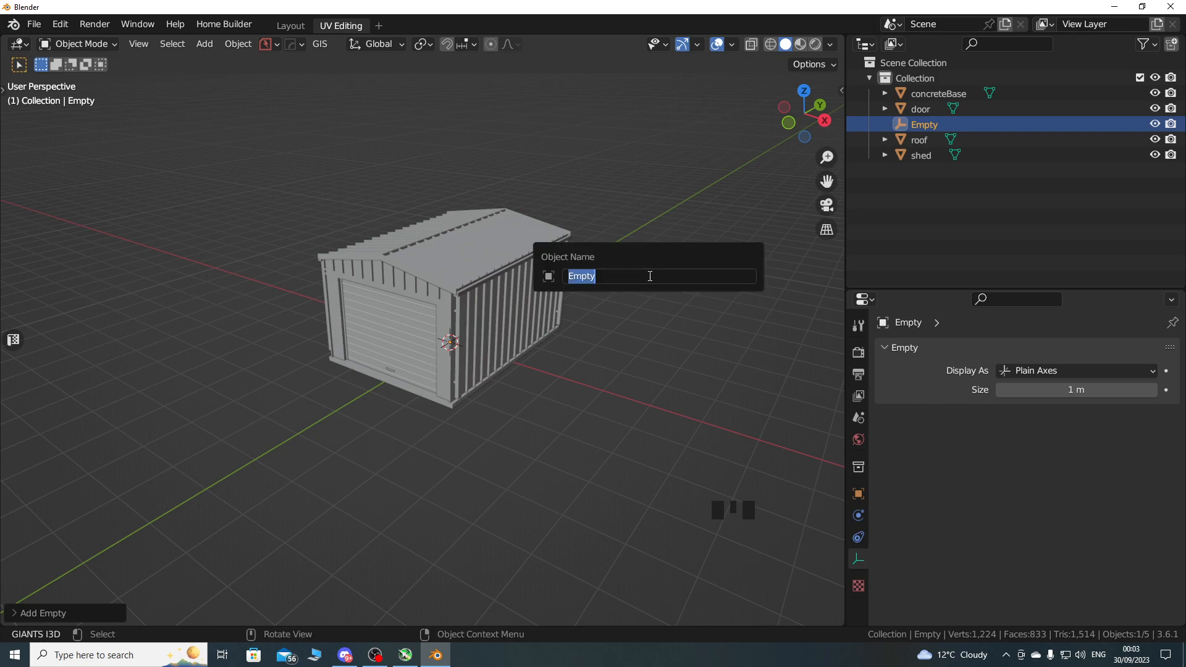
text(shedCS)
key(Return)
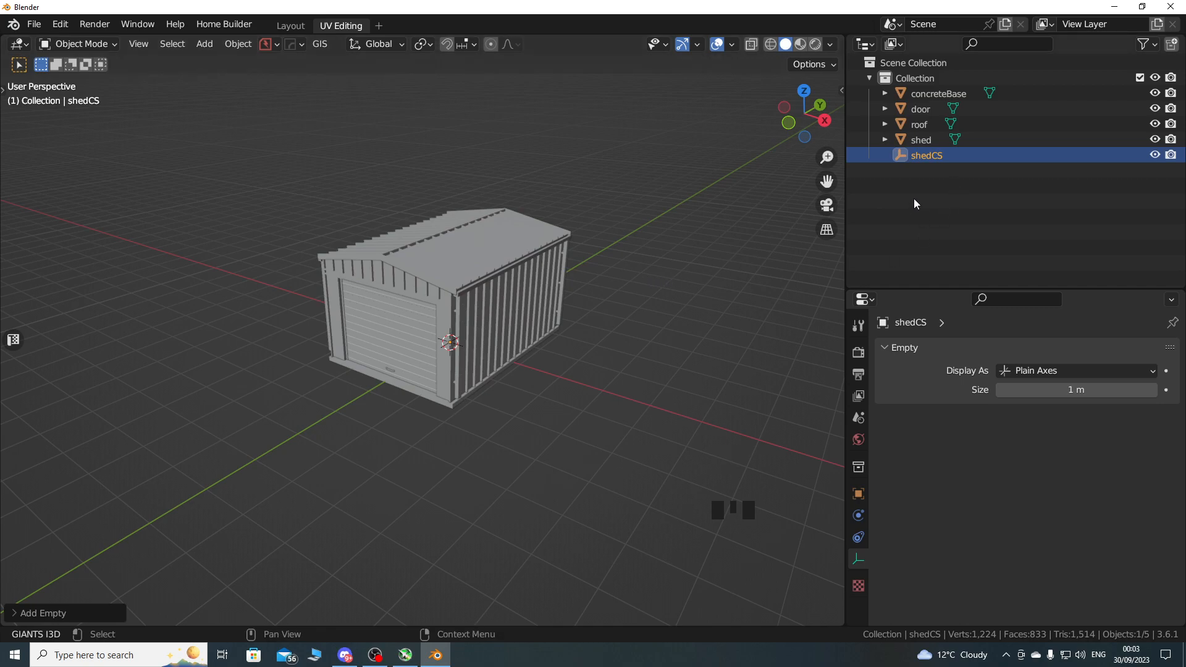
Parent concreteBase, door, roof and shed to the shedCS empty using the Object option.
click(928, 91)
shift+click(919, 142)
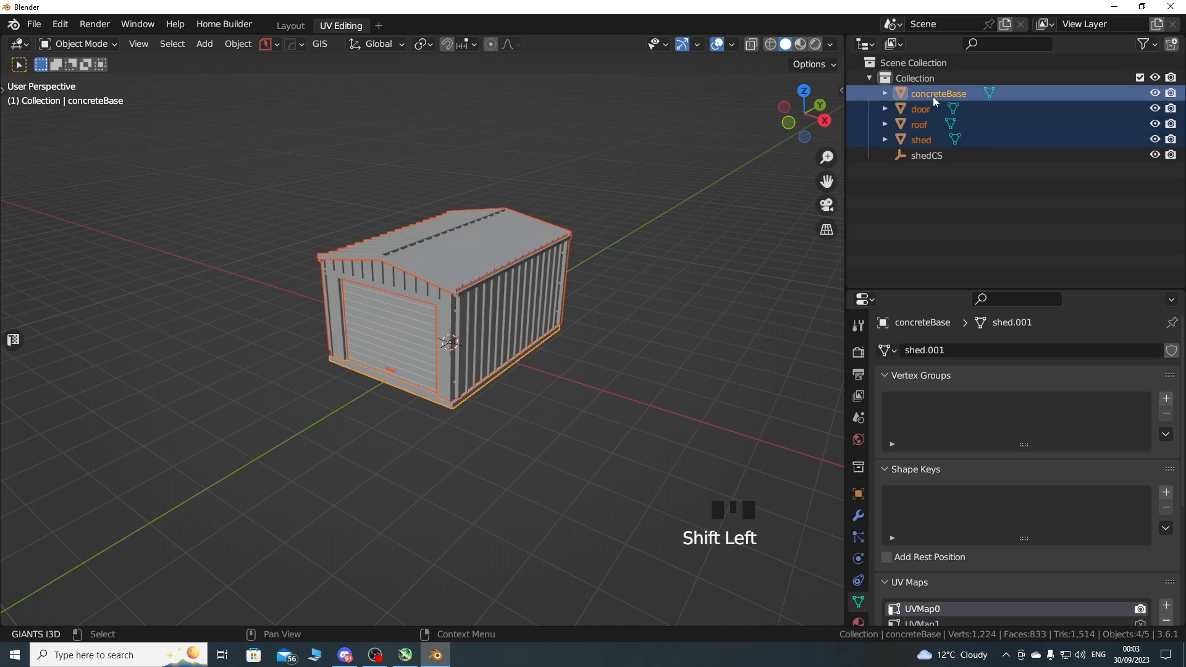
ctrl+click(929, 158)
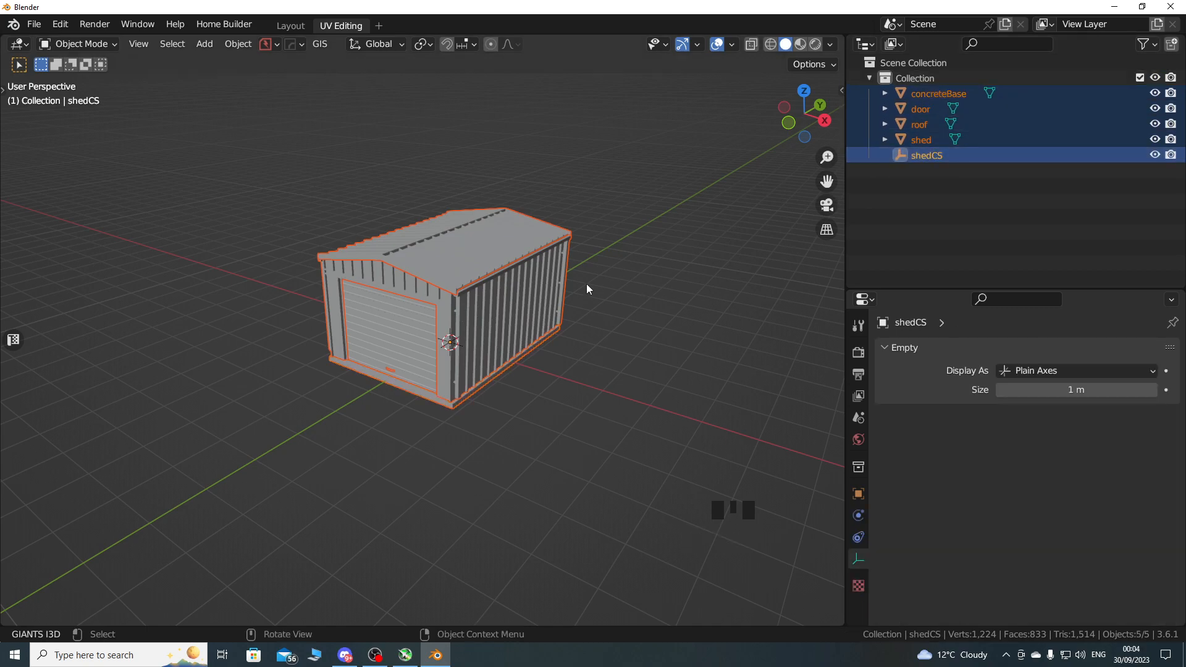
key(ctrl+p)
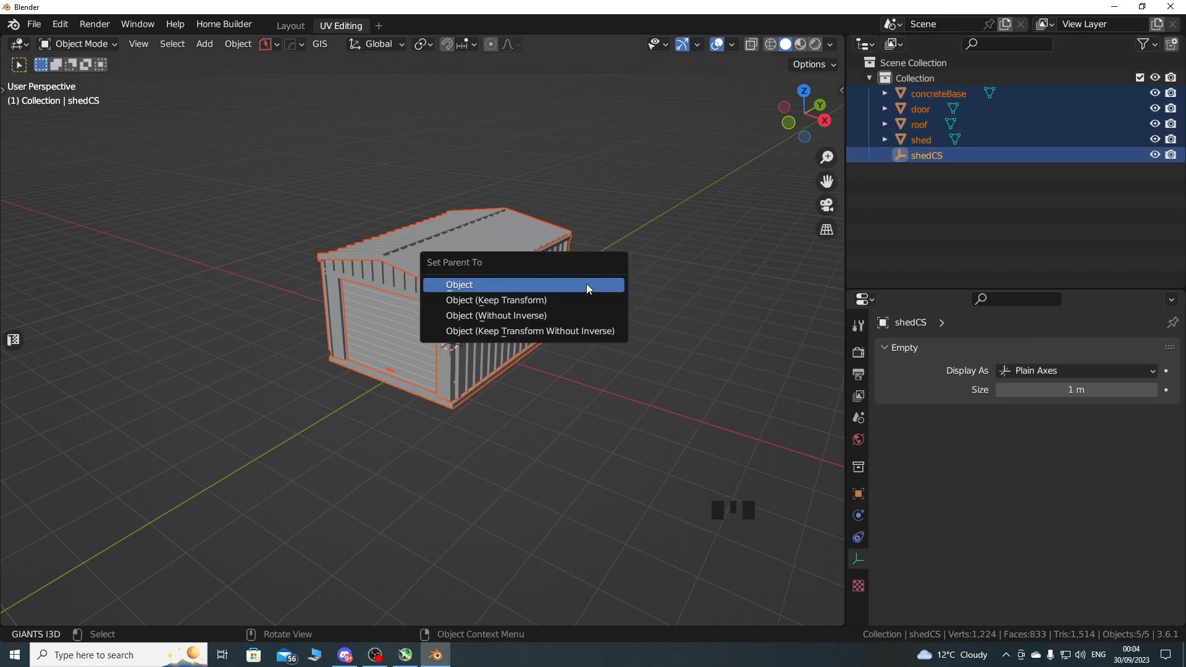
click(502, 288)
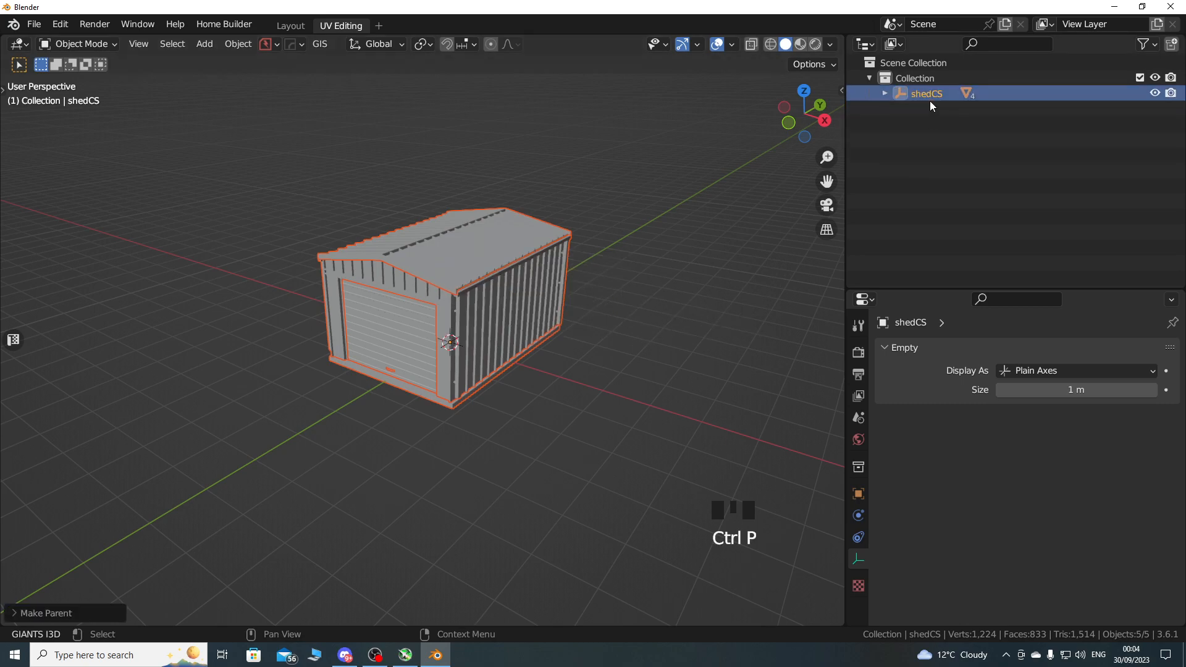
Test the parenting by moving only the shedCS empty, and cancel the move.
click(931, 210)
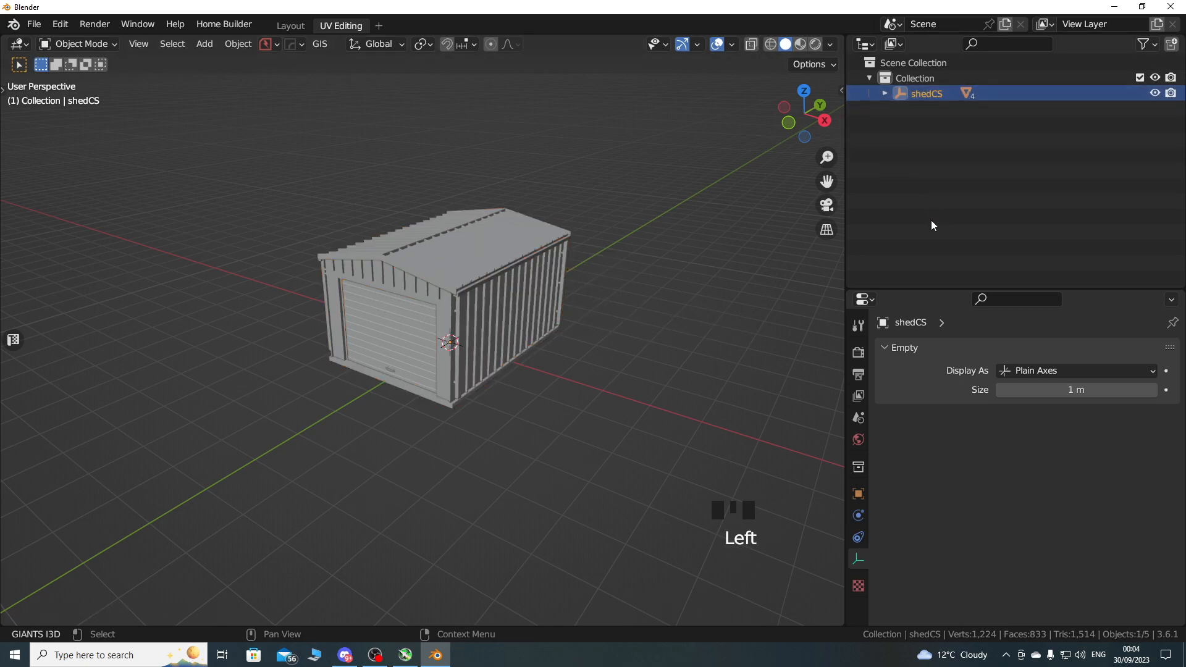
key(g)
right_click(546, 278)
Expand the shedCS hierarchy and check the object transforms of concreteBase, door, roof and shed.
click(884, 94)
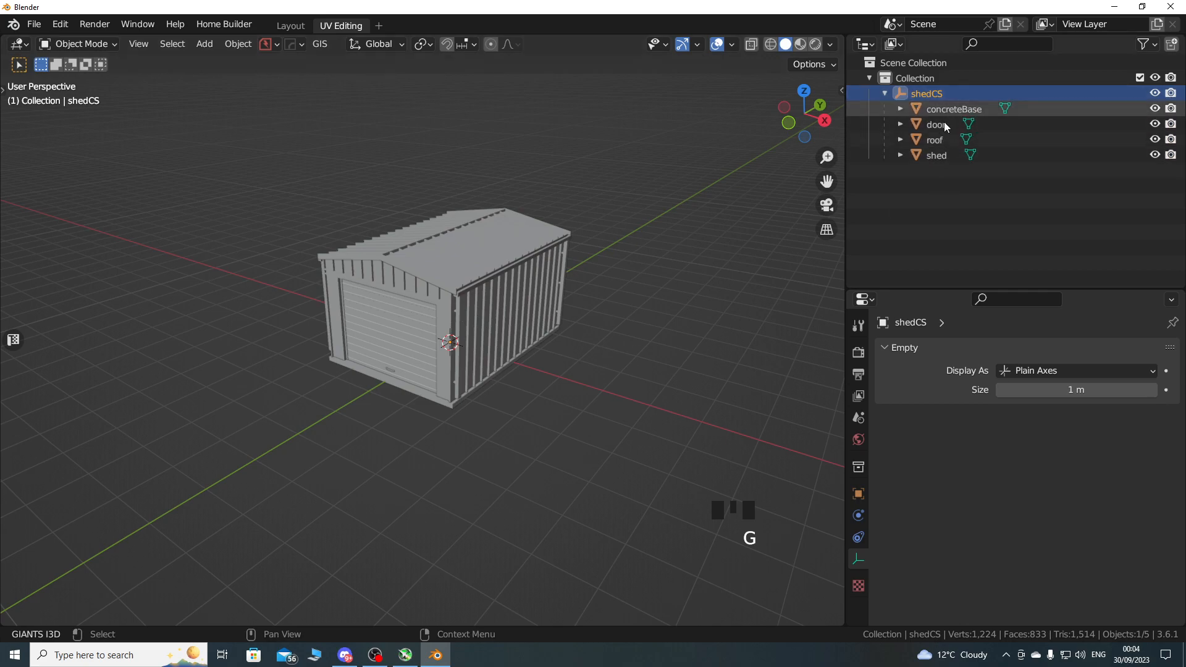
click(954, 109)
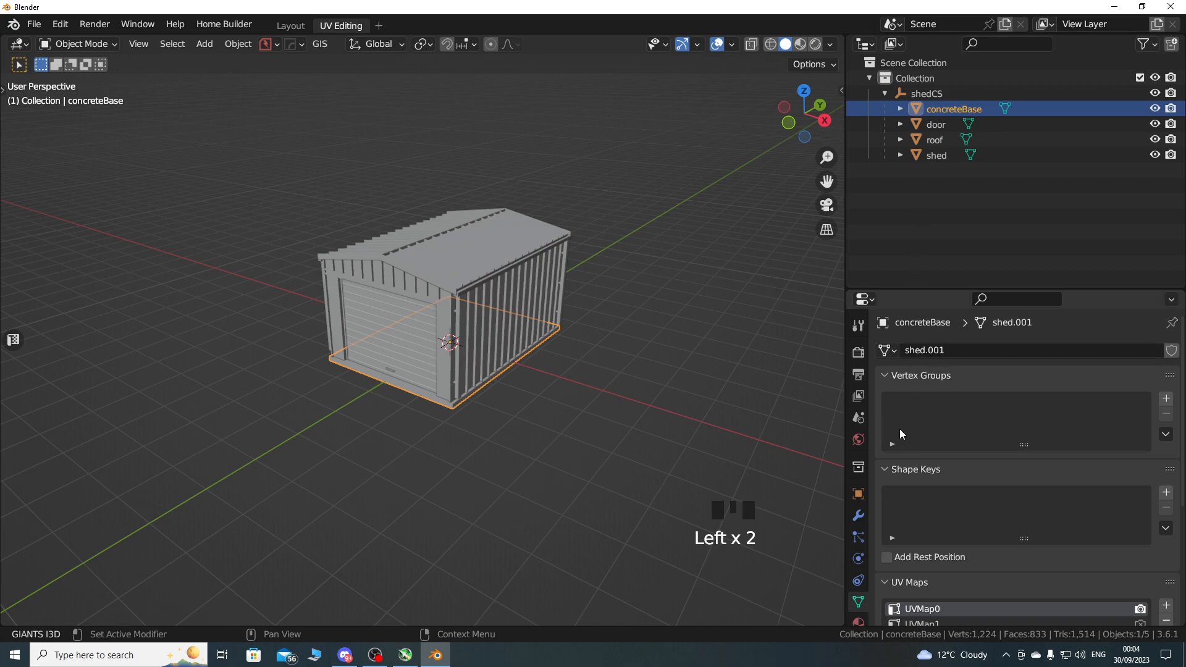
click(859, 494)
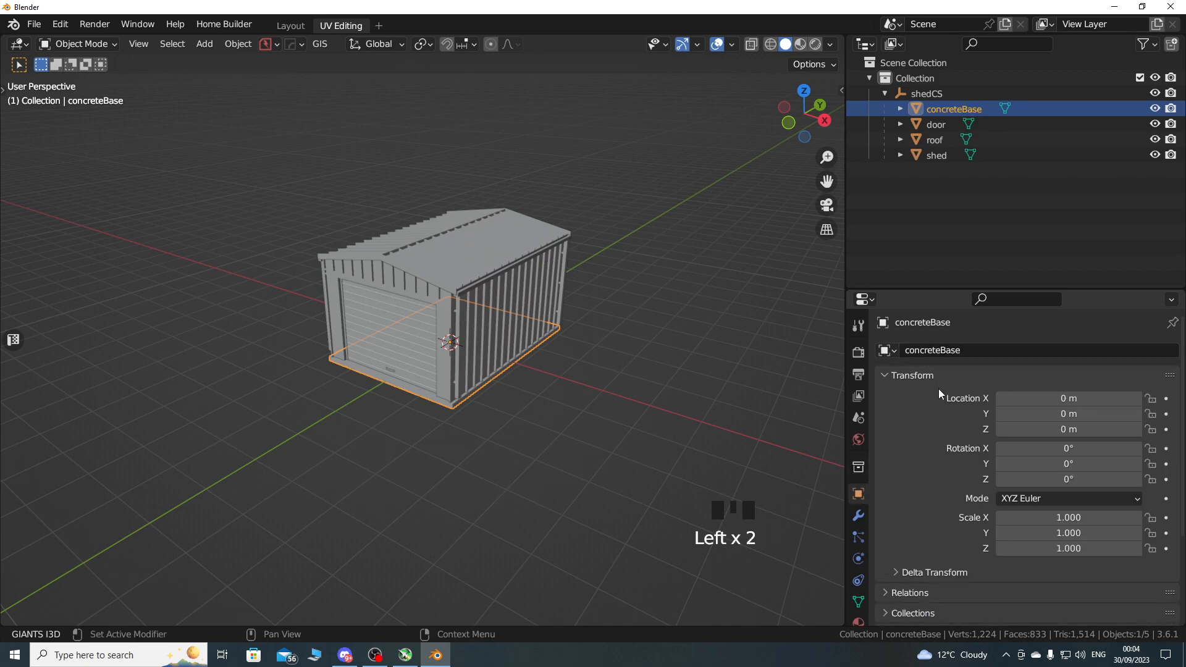
click(972, 128)
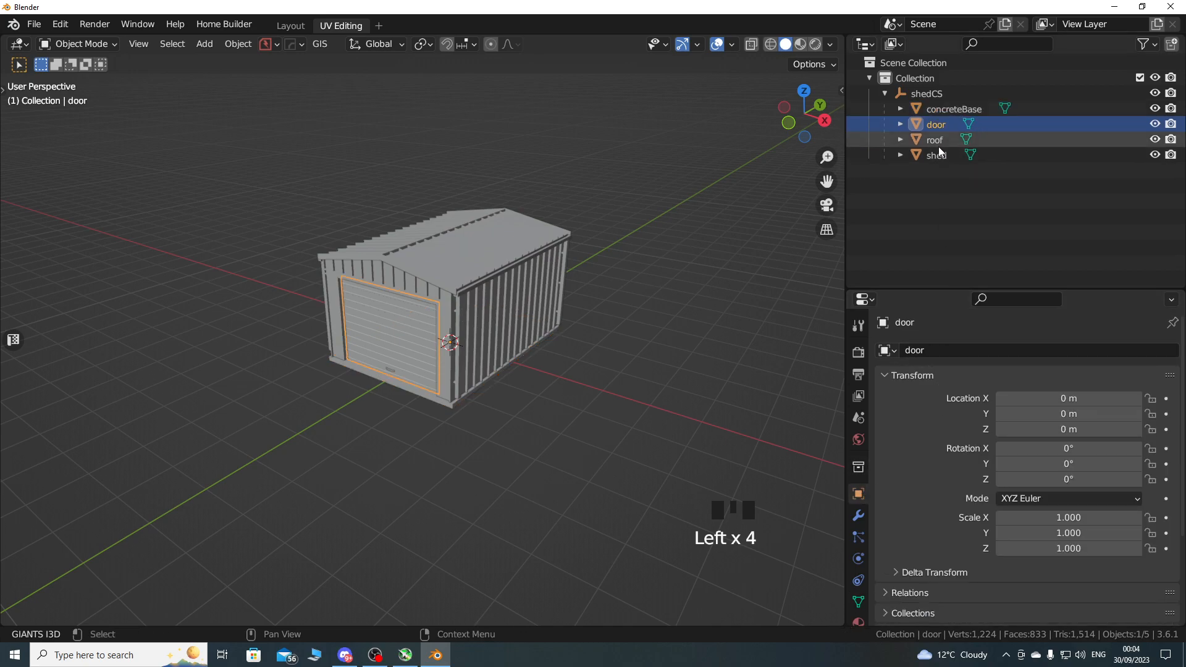
click(937, 140)
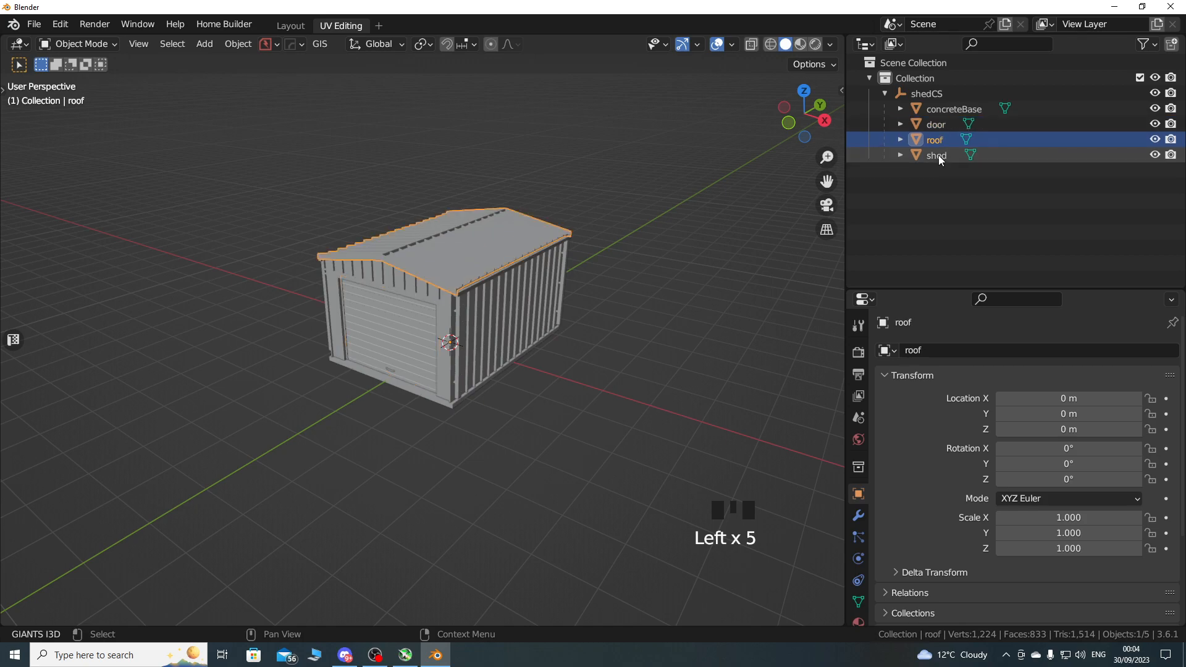
click(939, 155)
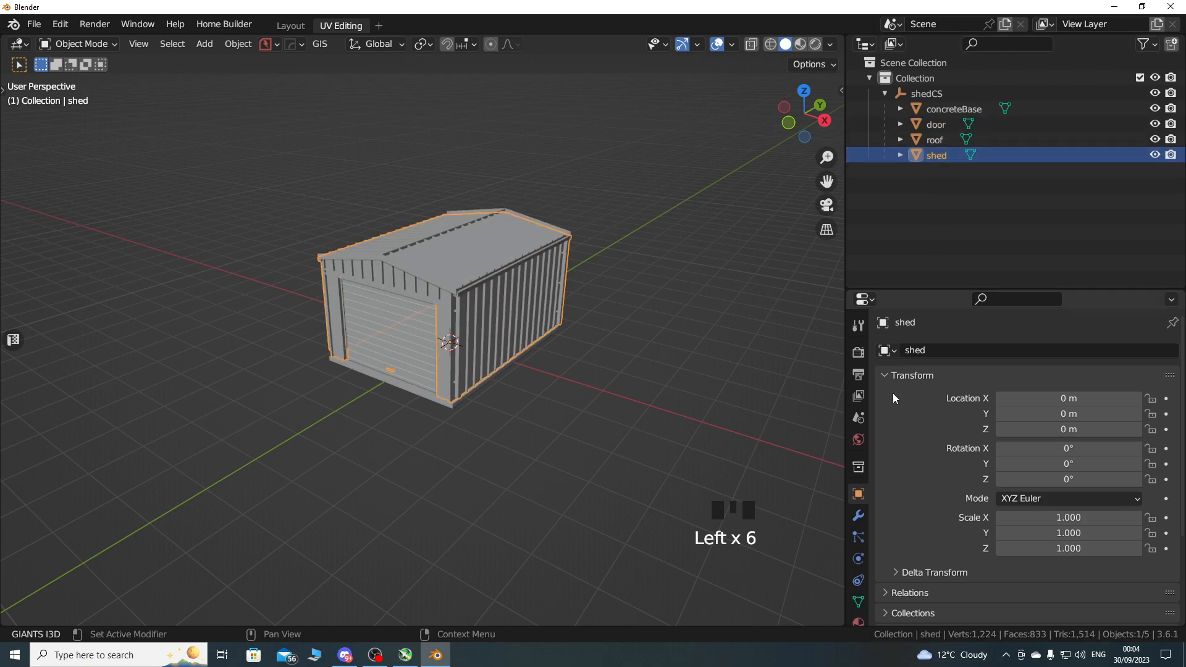
Rename the mesh data of the roof, door and concreteBase to match their object names.
click(859, 602)
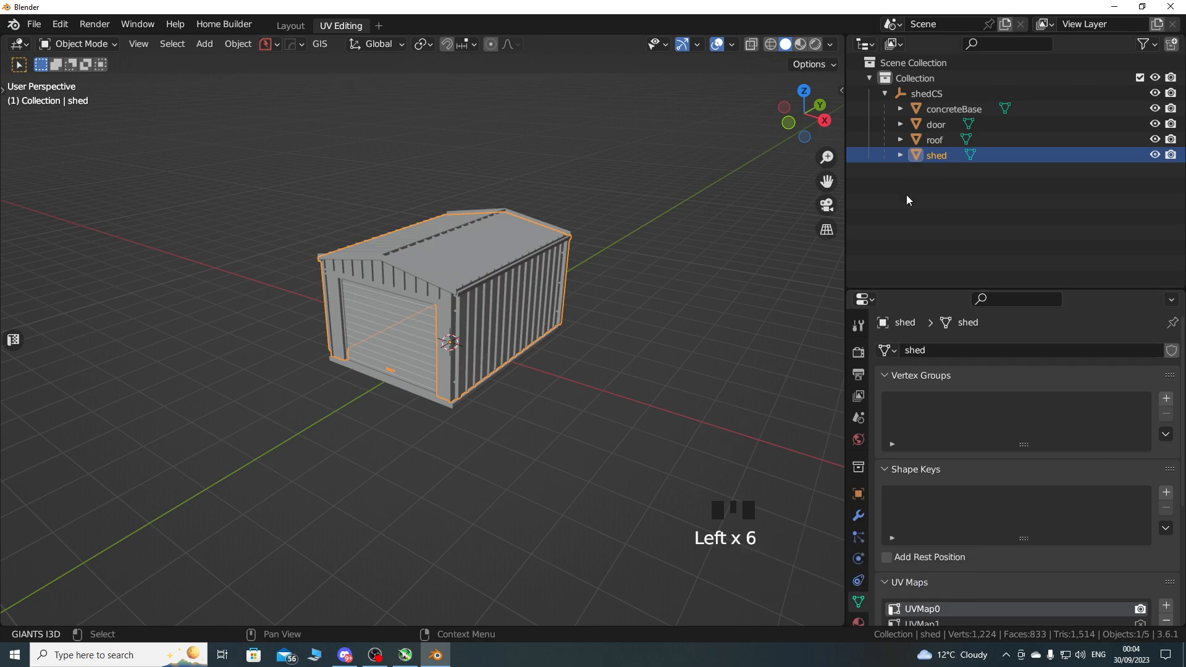
click(929, 143)
drag(930, 142, 919, 351)
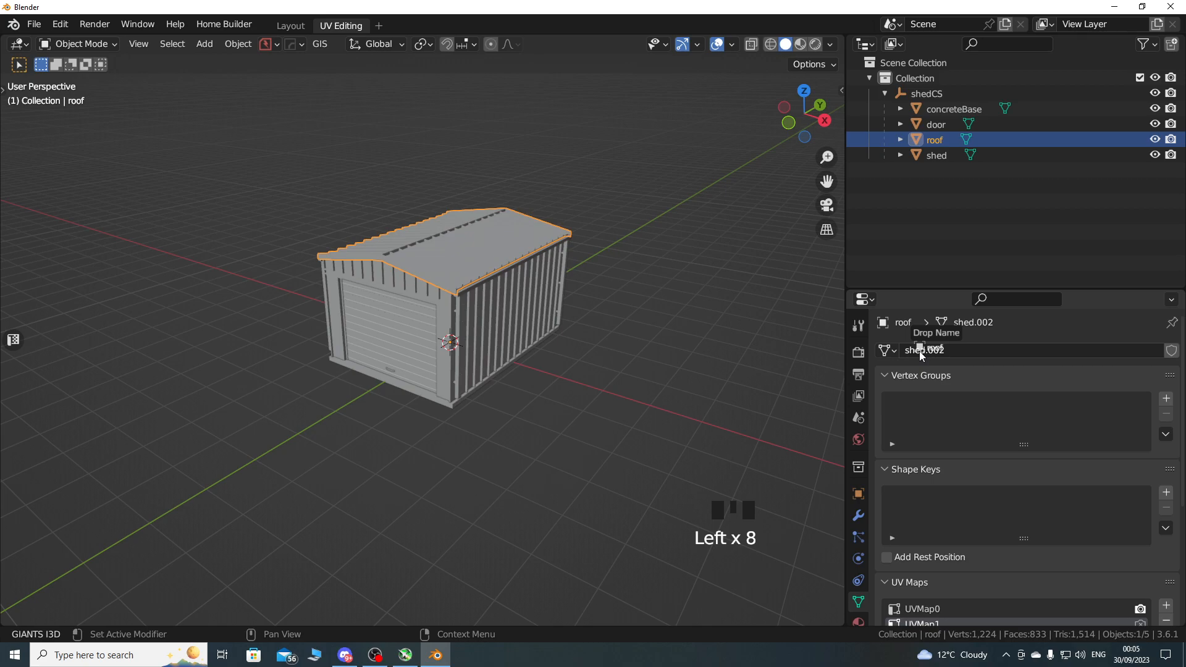
drag(920, 351, 919, 351)
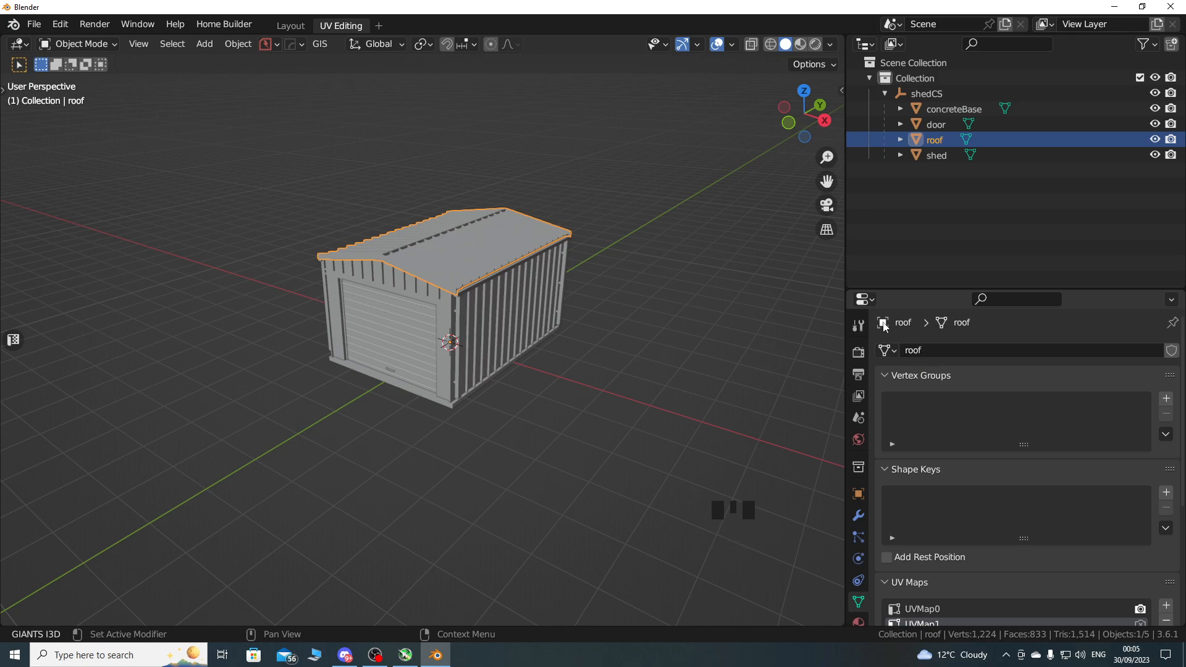
click(943, 125)
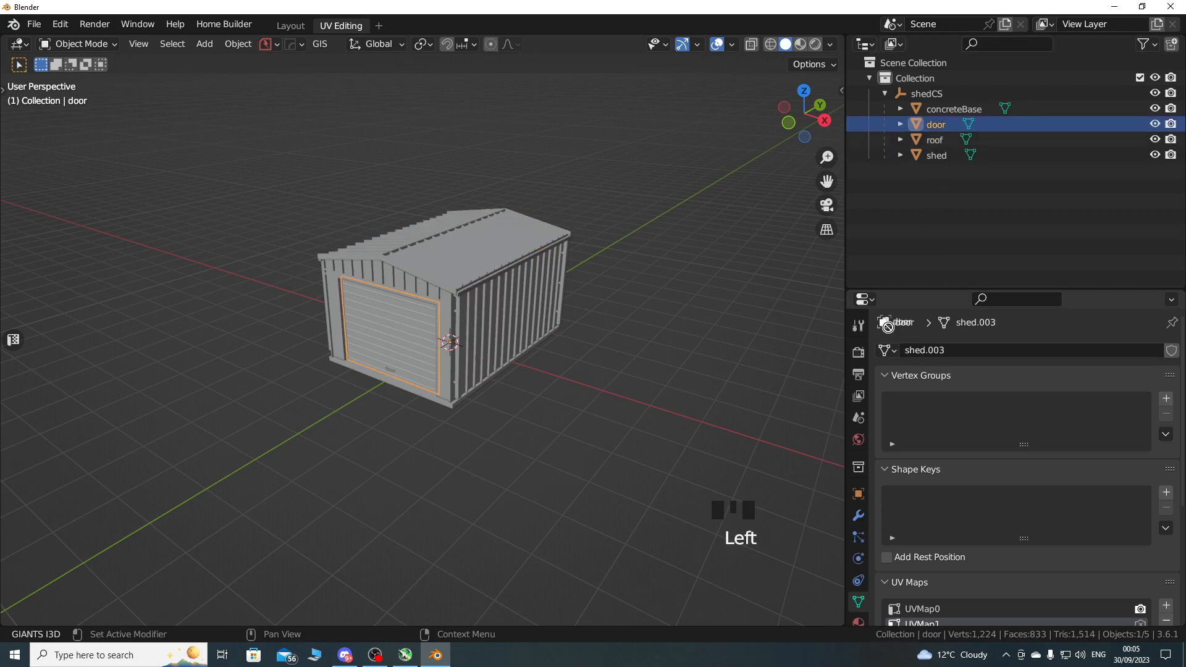
drag(885, 324, 916, 350)
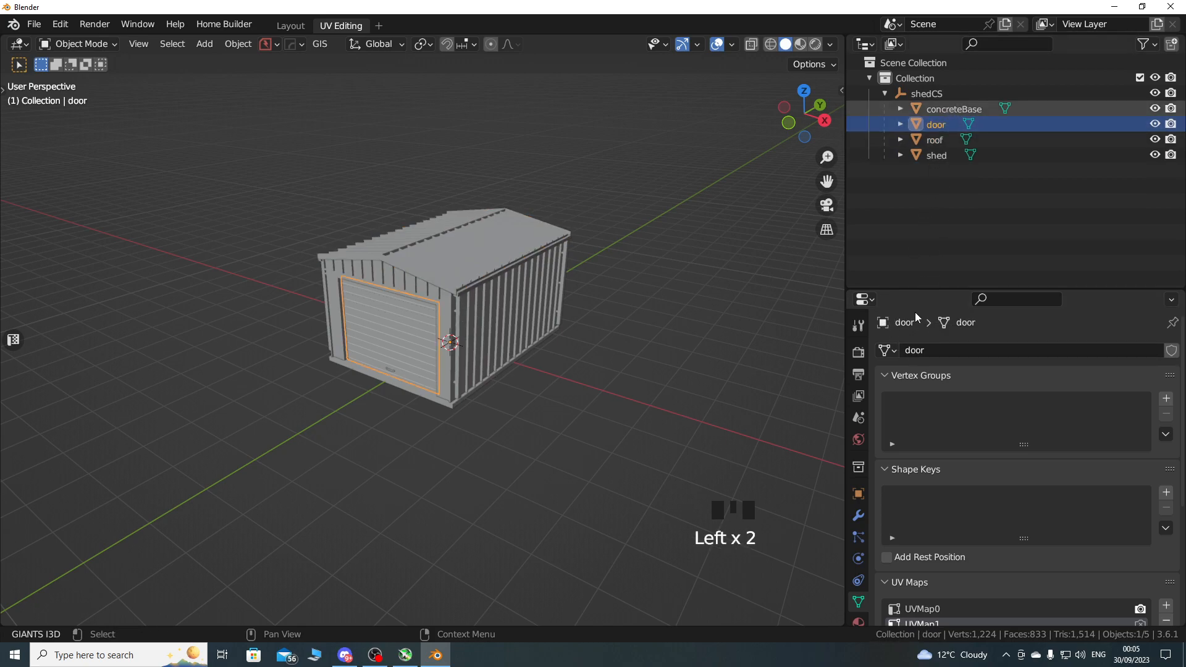
click(954, 109)
drag(884, 323, 919, 351)
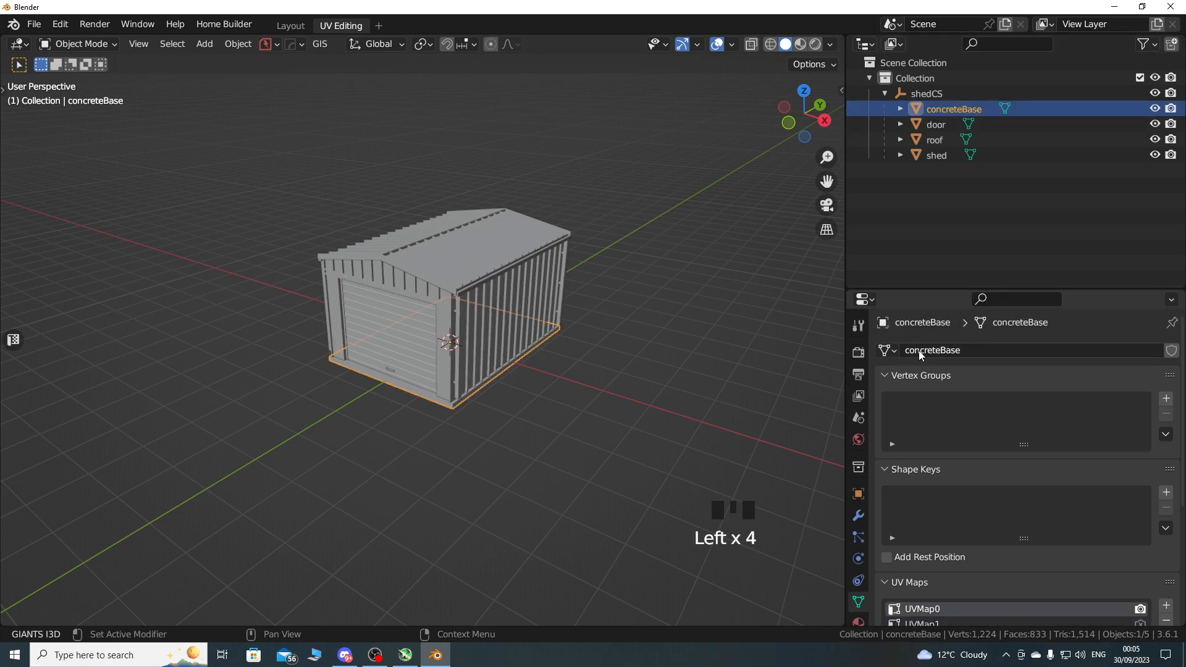
Make UVMap0 the active UV map on the door and the roof.
click(938, 125)
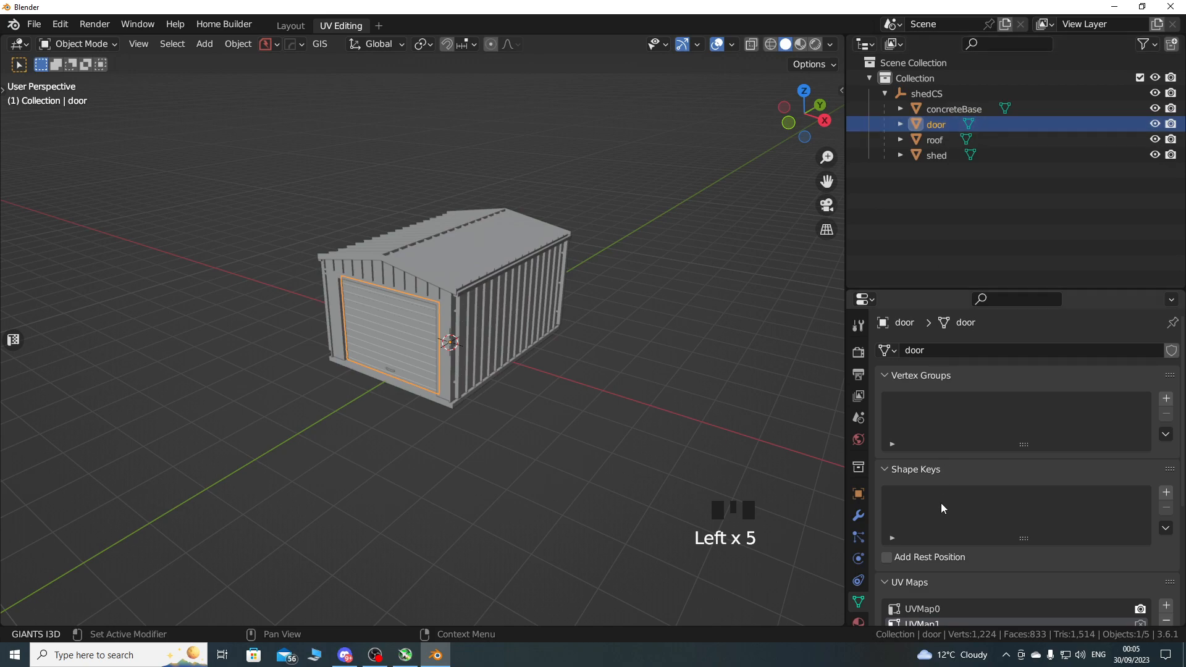
click(940, 609)
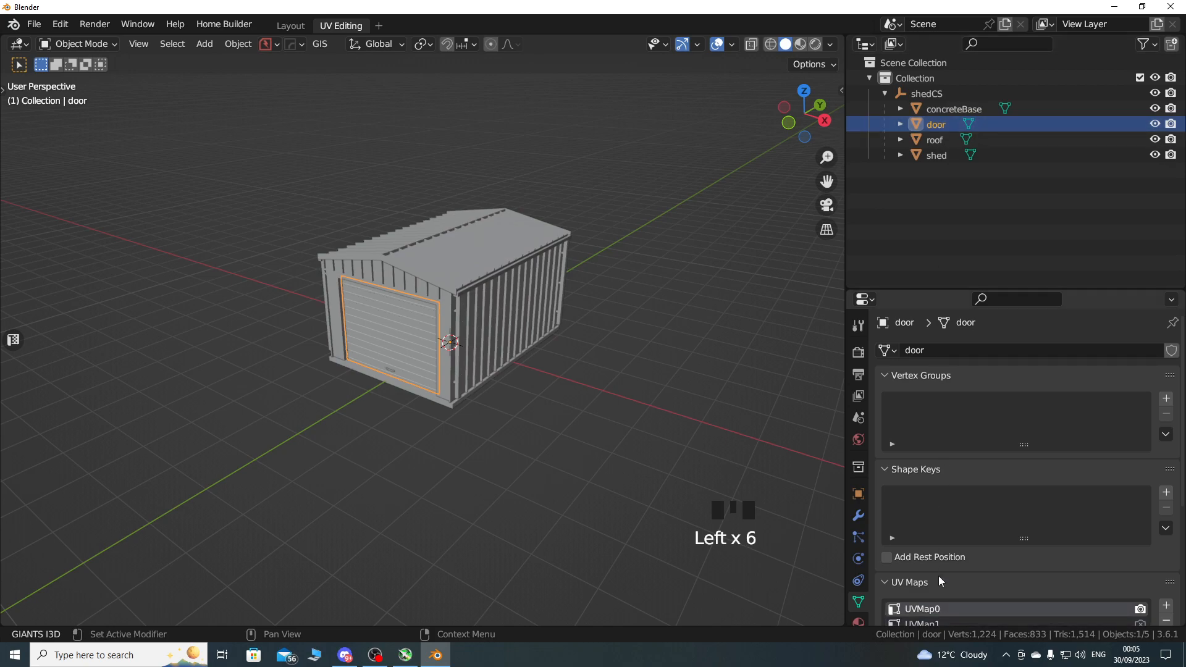
click(935, 141)
click(925, 610)
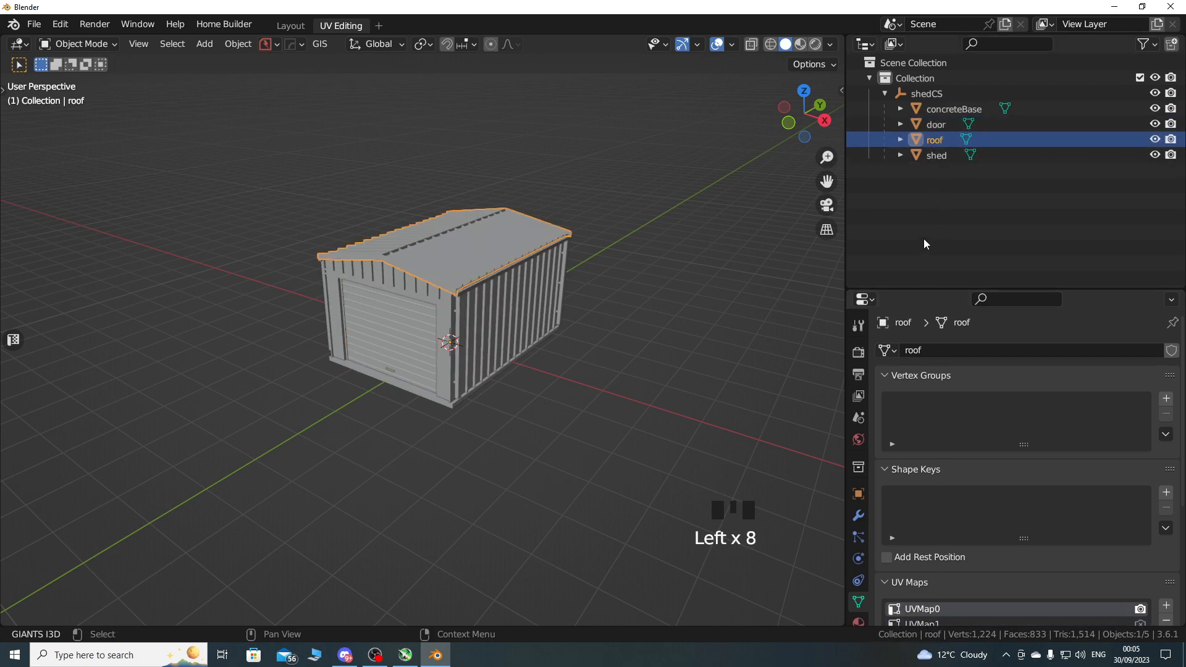
Check the mesh data names and active UV maps of the shed, roof, door and concreteBase objects.
click(937, 157)
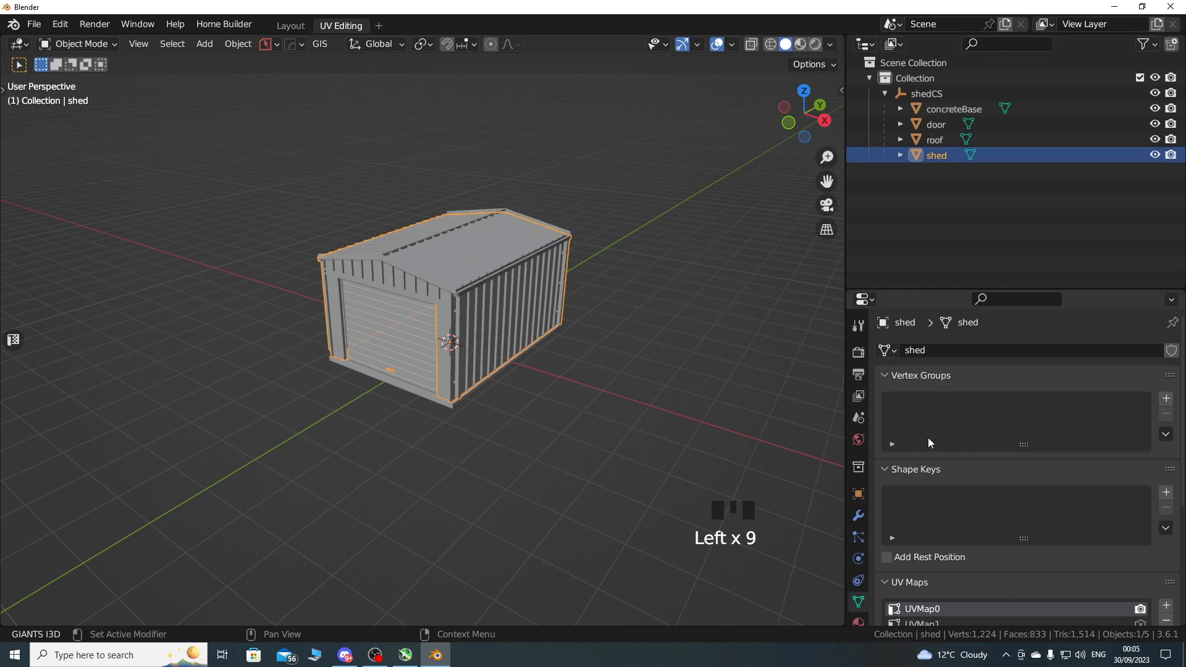
click(938, 139)
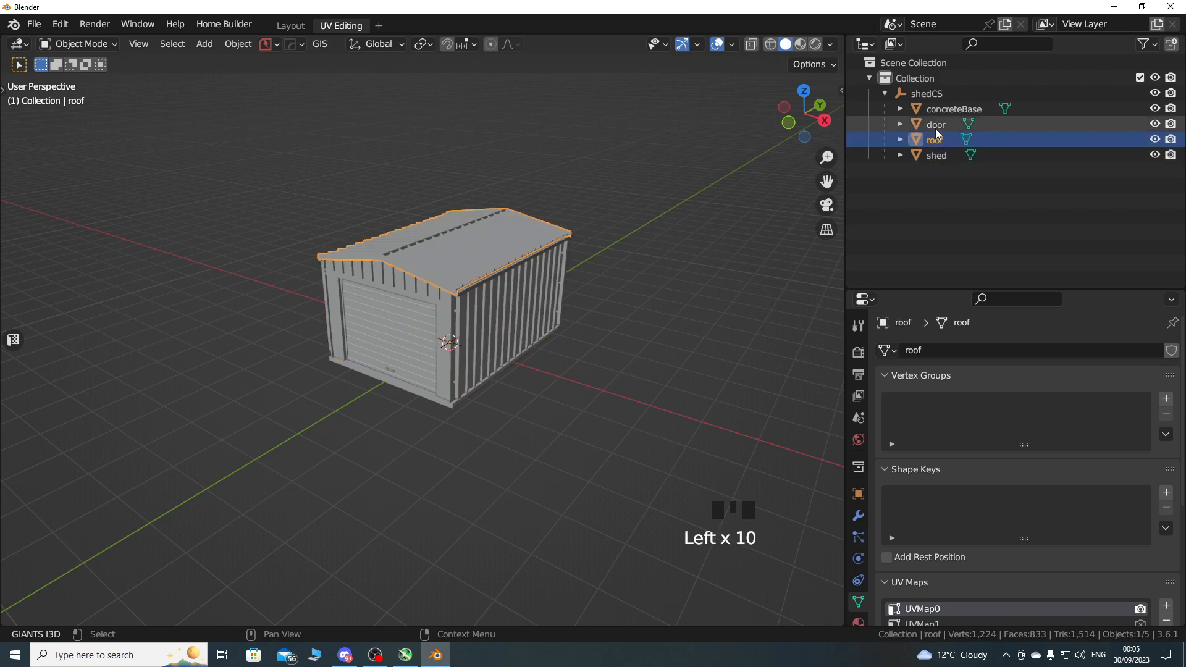
click(936, 127)
click(943, 112)
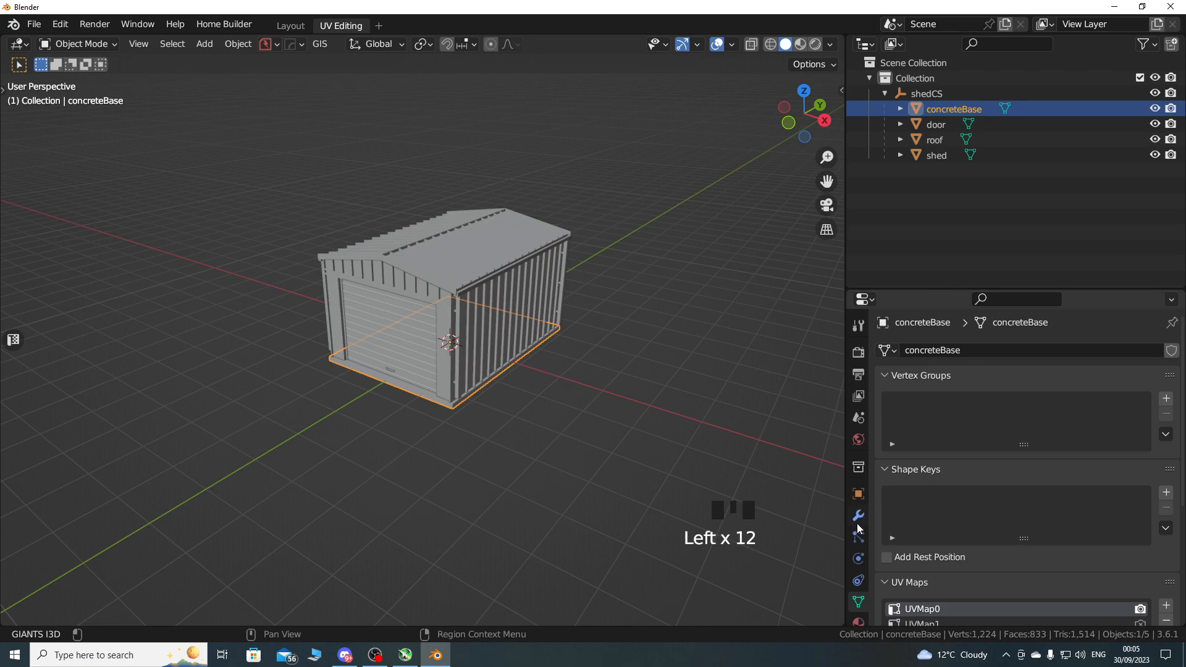
Check the material assigned to concreteBase, door, roof and shed.
scroll(858, 525, down, 2)
click(859, 580)
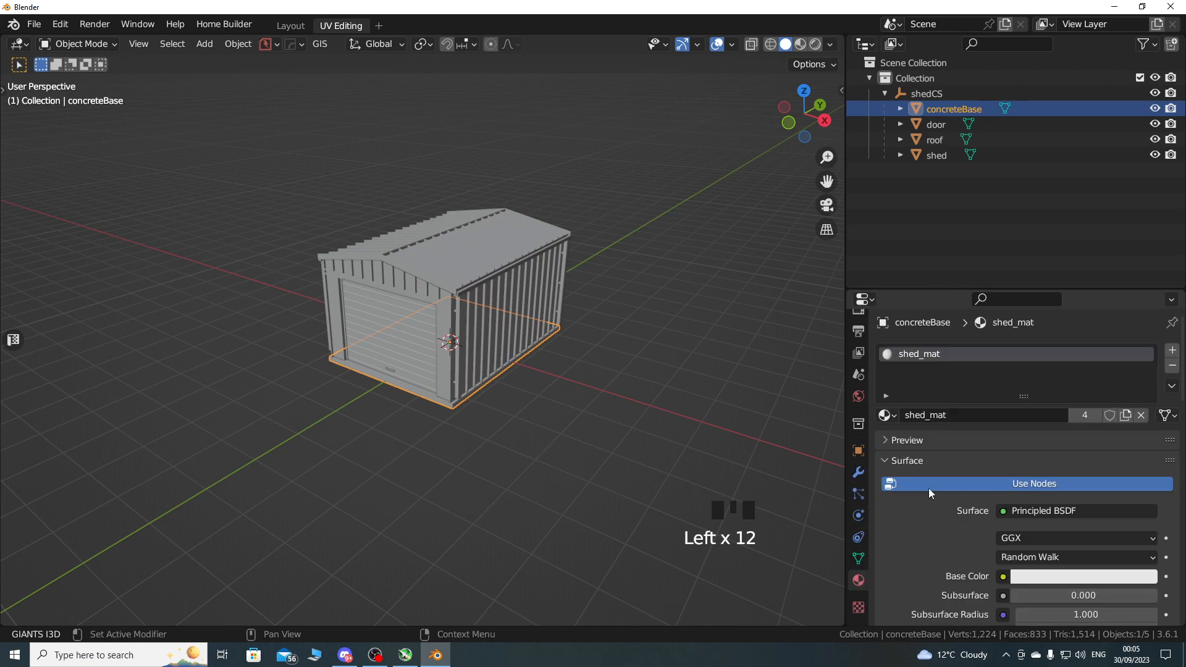
click(938, 120)
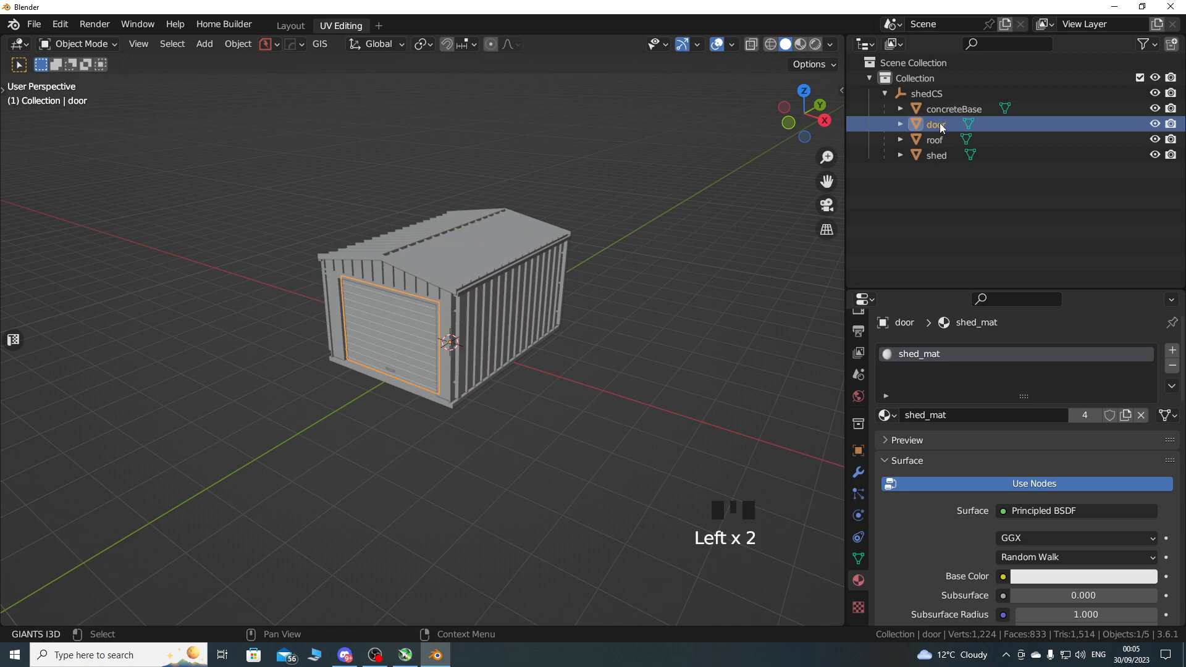
click(940, 145)
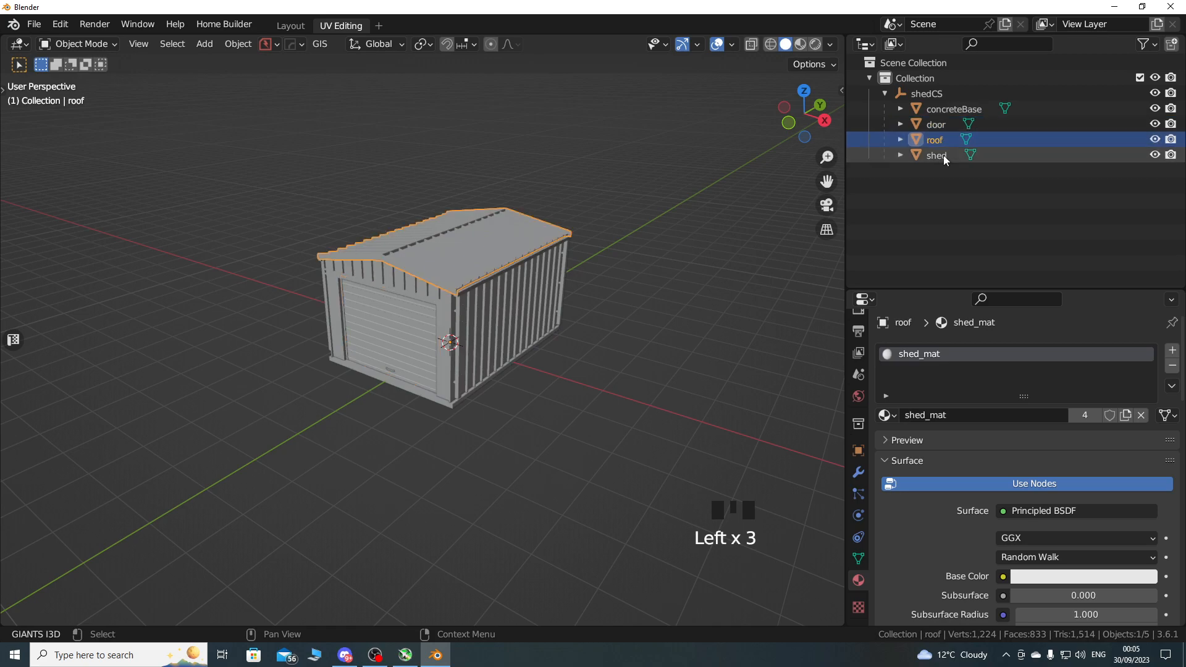
click(943, 154)
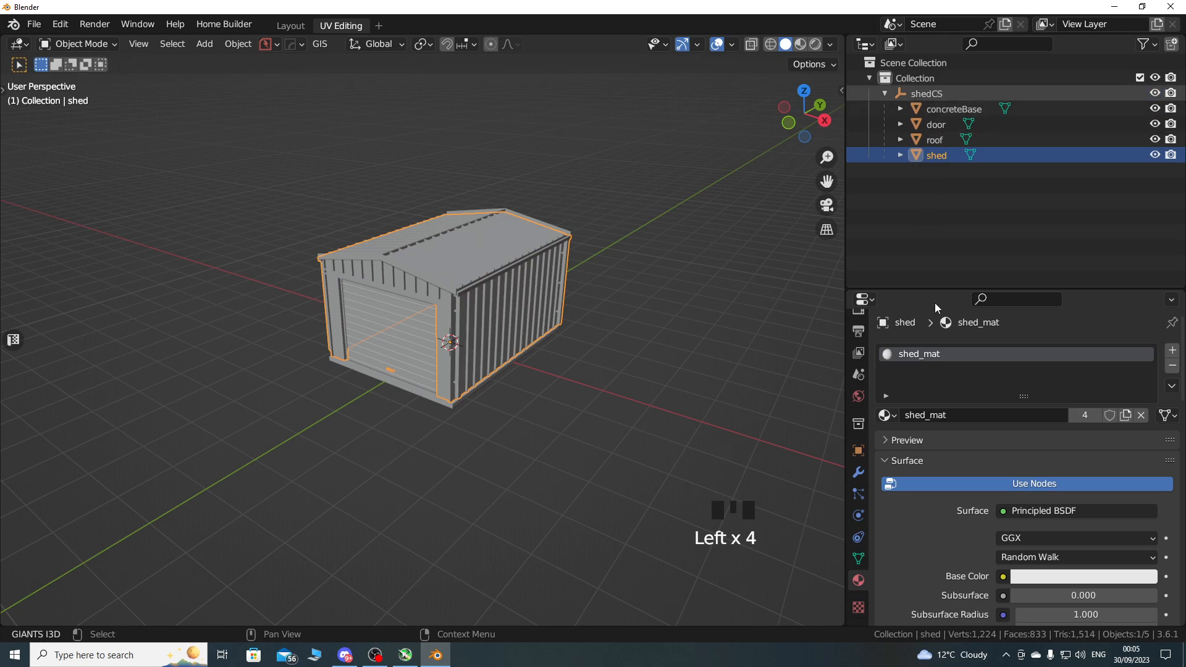
Check the object transforms of the shedCS empty.
click(927, 94)
click(859, 493)
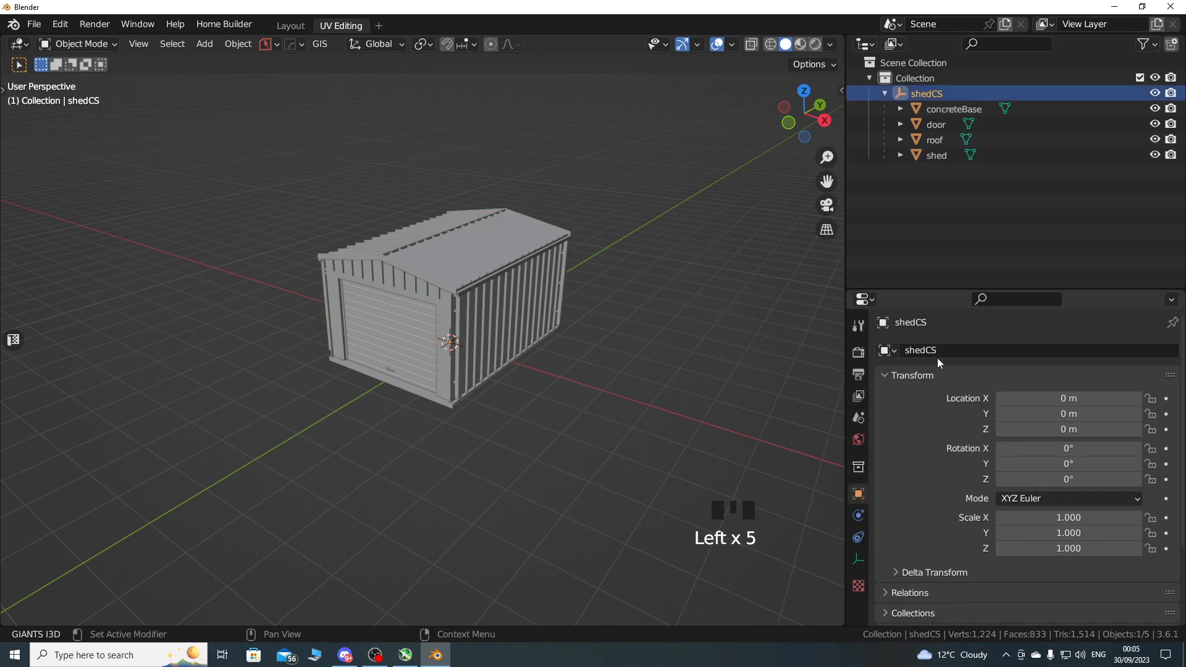
click(943, 266)
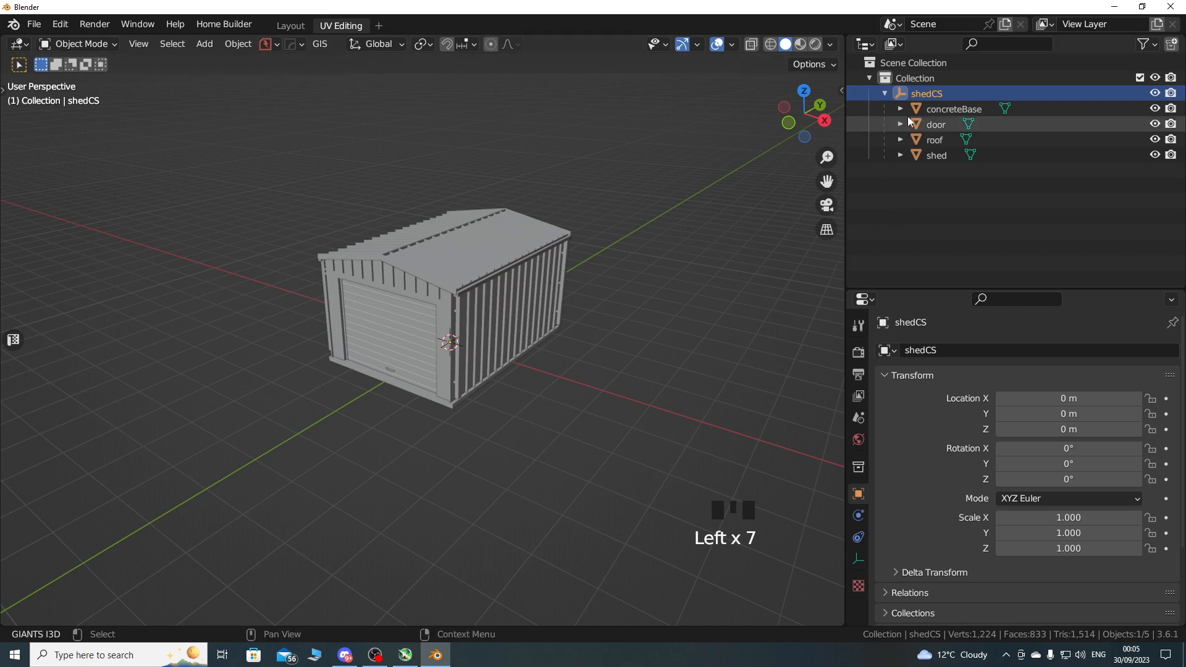
Select the whole shedCS hierarchy and show the GIANTS I3D Exporter options at a readable width.
right_click(922, 95)
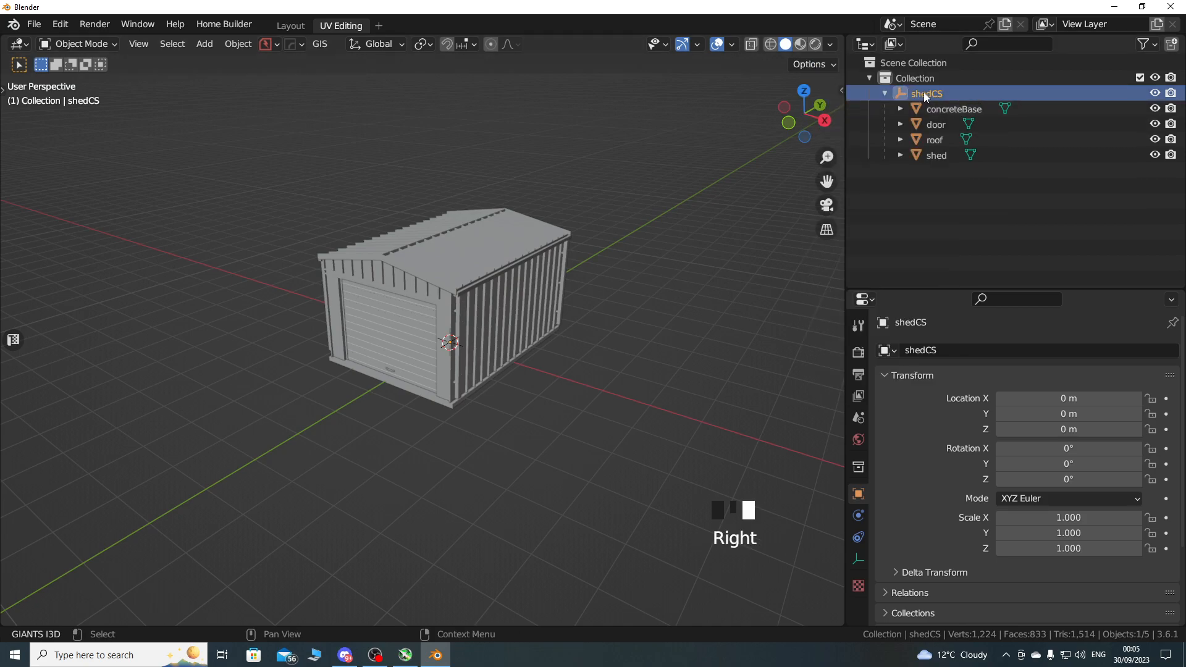
right_click(924, 91)
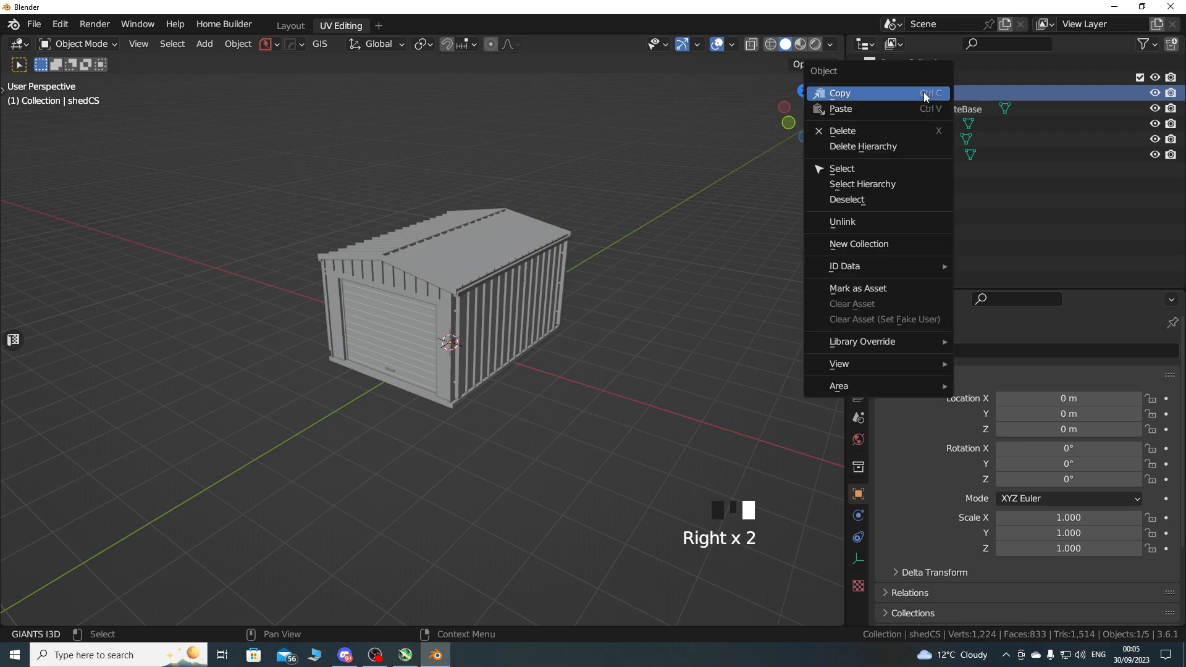
click(877, 185)
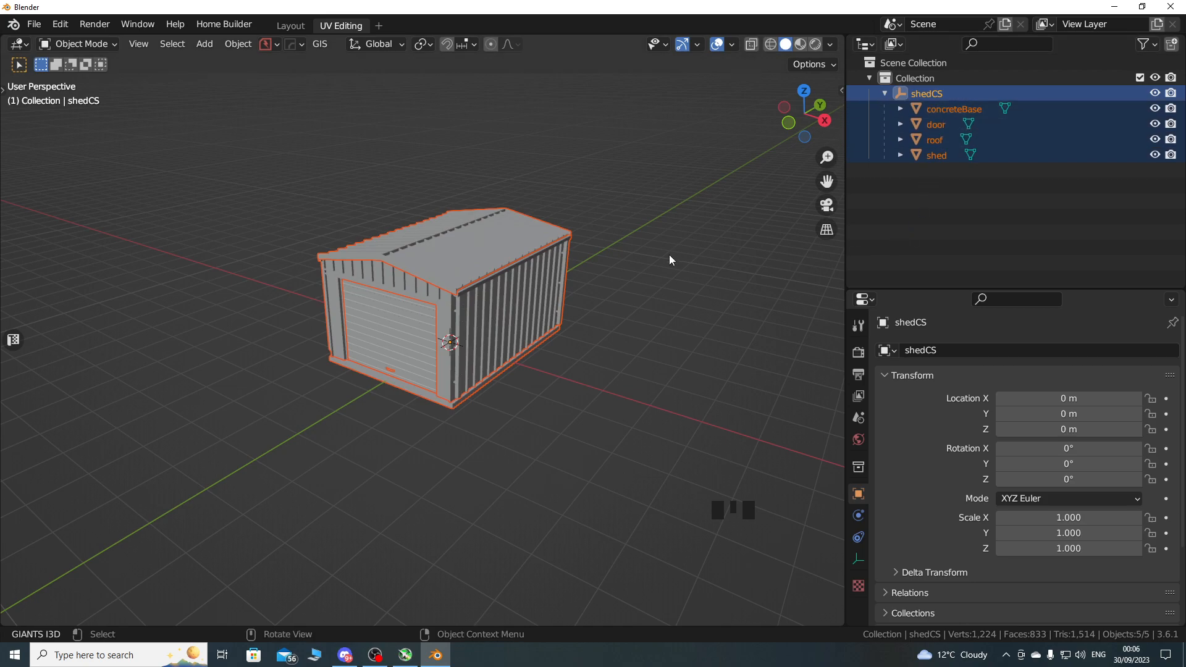
key(n)
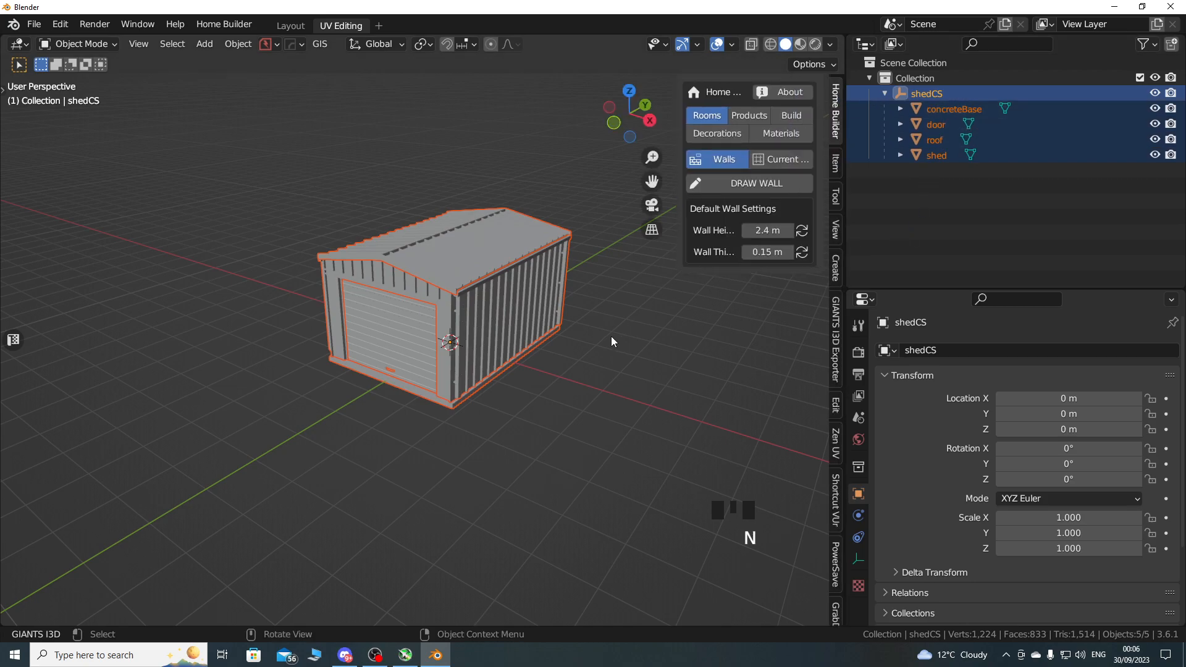
click(837, 344)
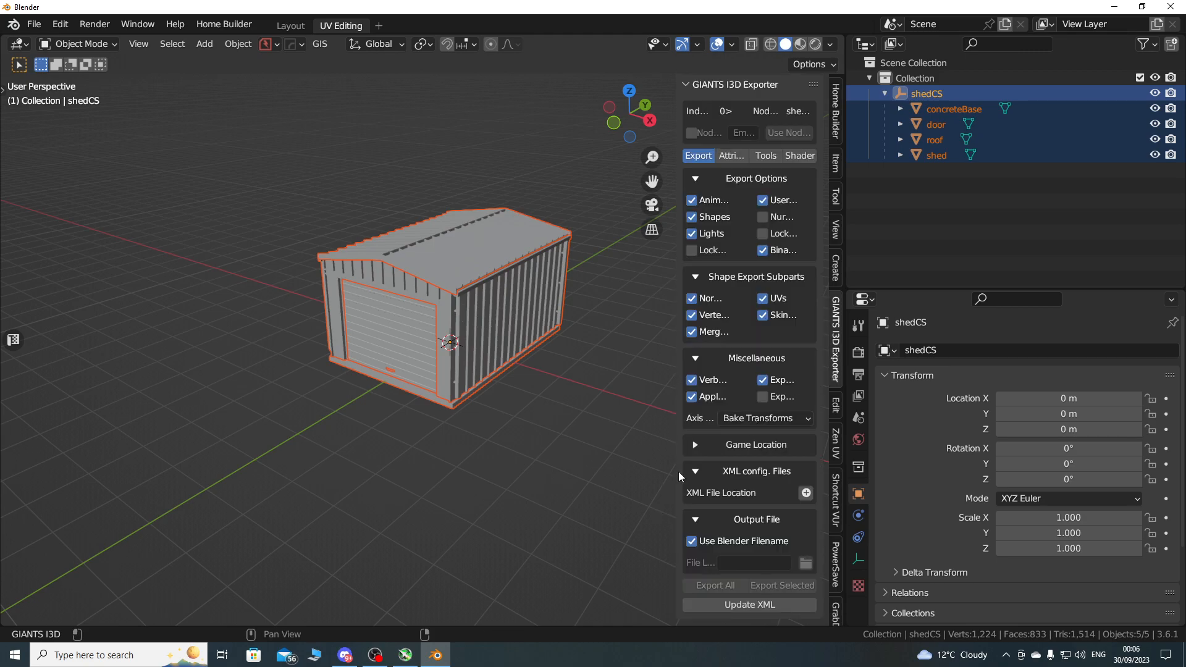
drag(678, 471, 514, 464)
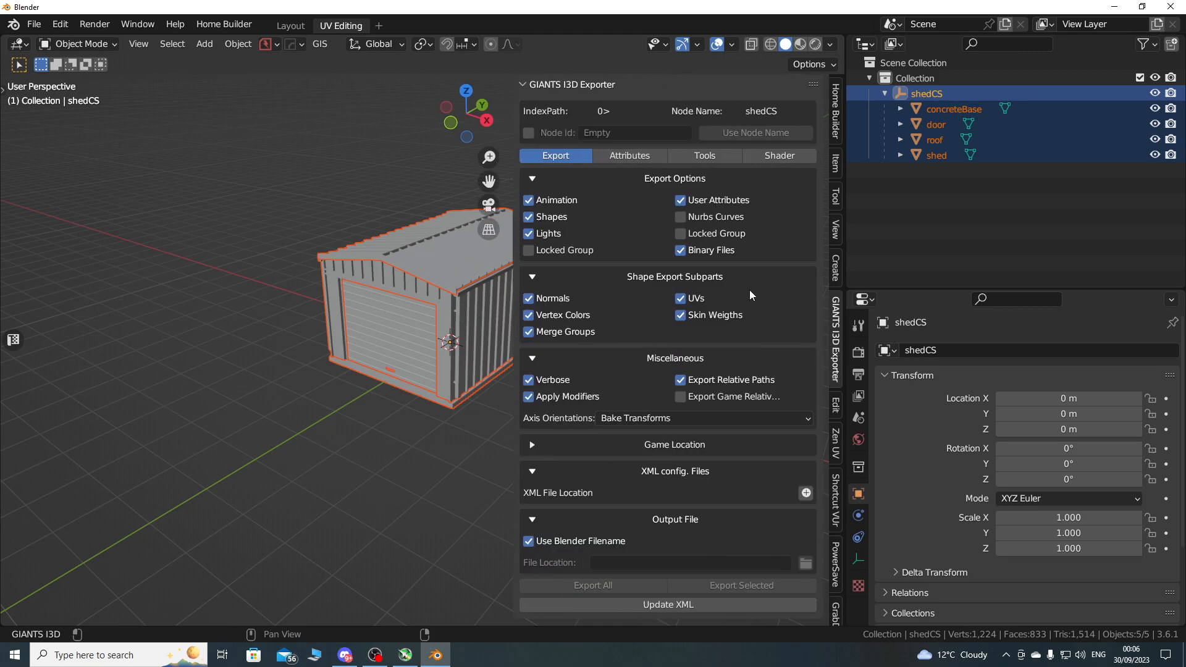
Export the selected objects as shedCS into the Desktop's shed folder, with Use Blender Filename turned off.
click(557, 544)
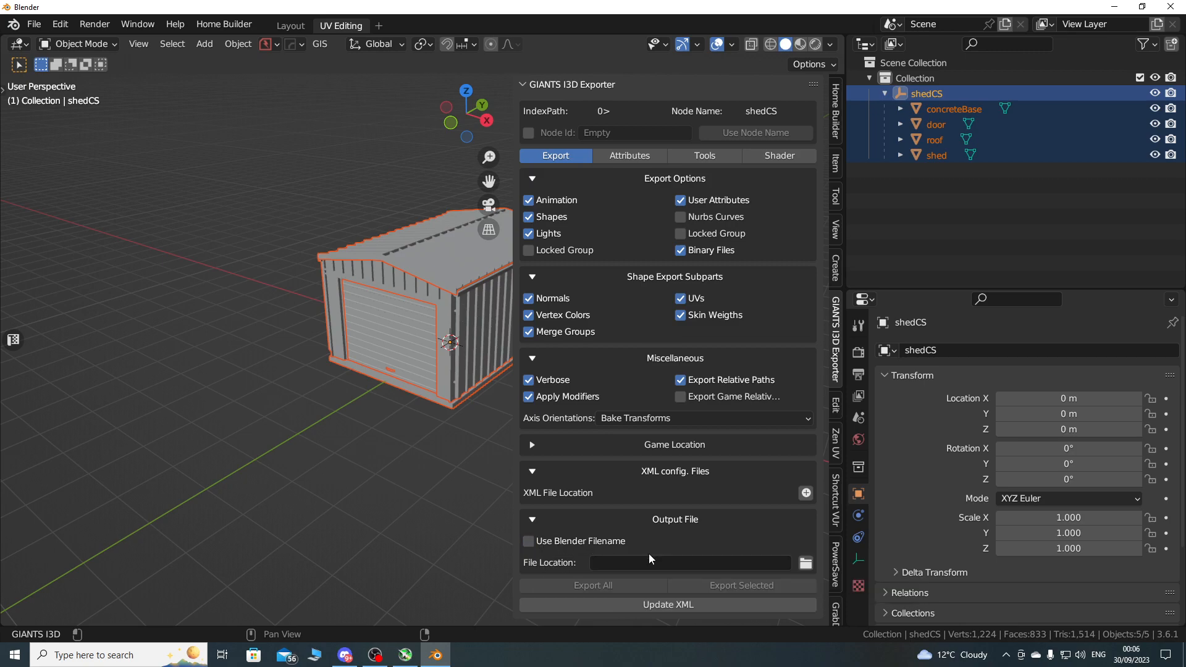
click(806, 564)
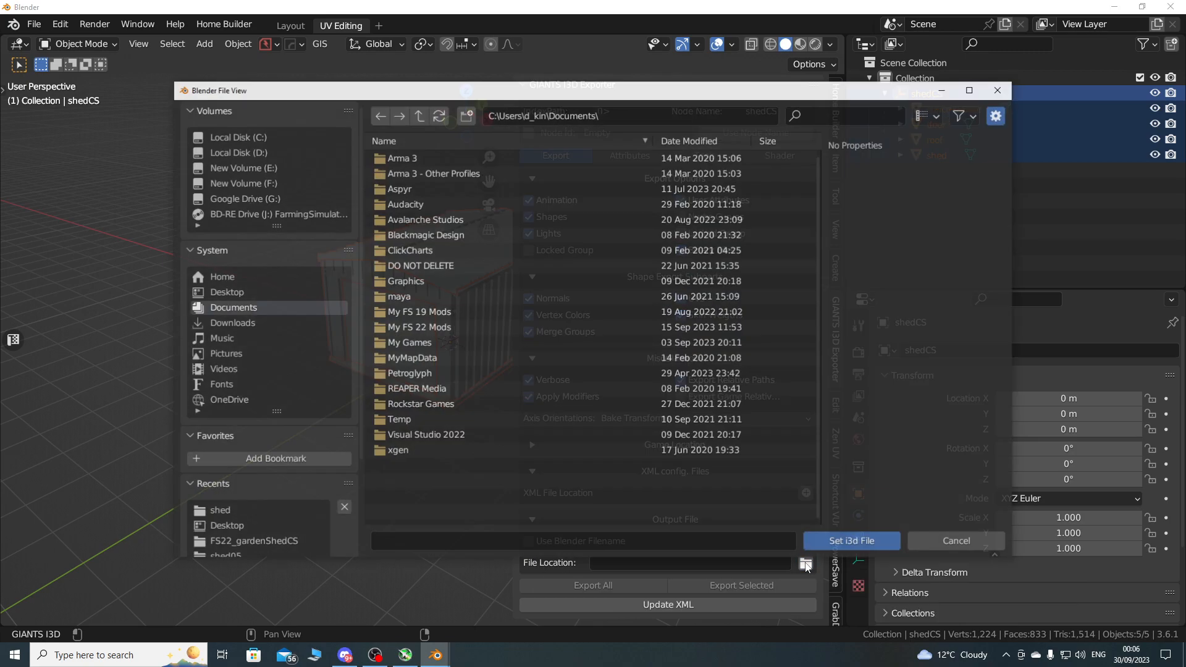
click(226, 294)
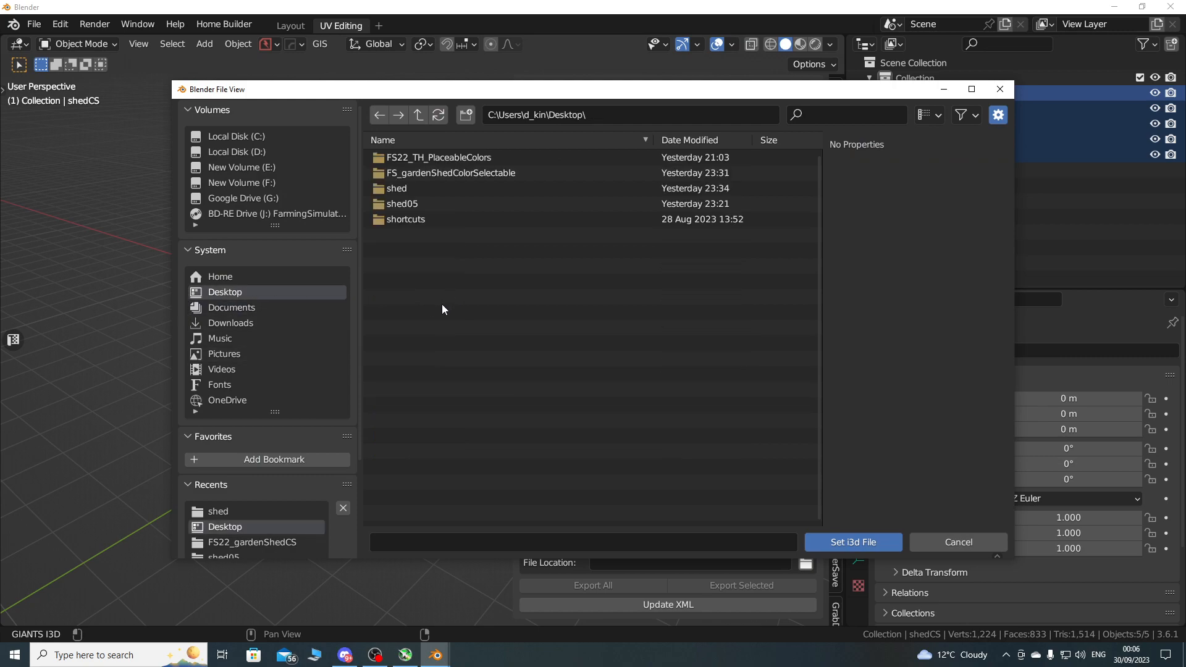
double_click(394, 189)
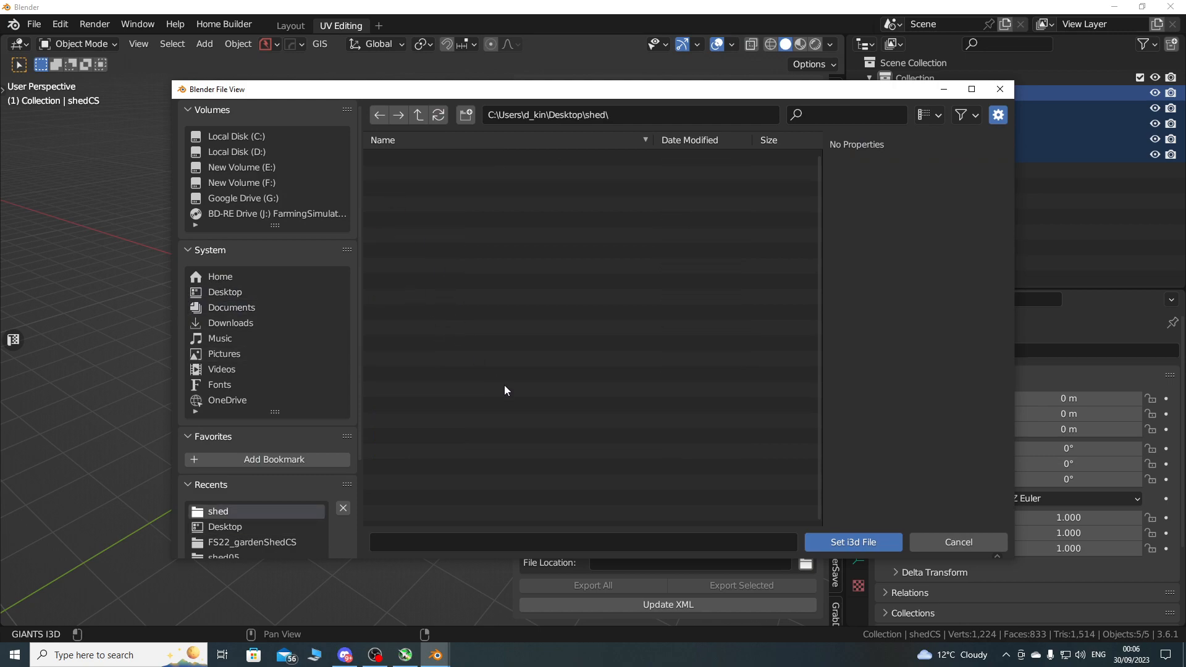
click(512, 542)
text(shedCS)
click(842, 541)
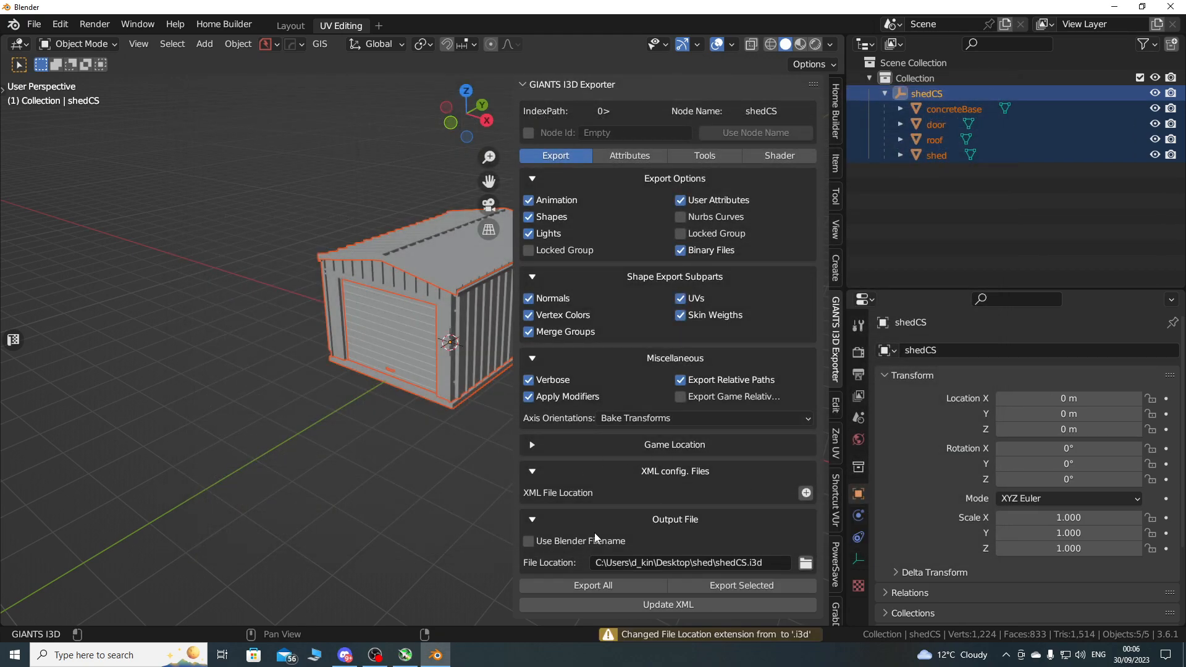
click(727, 588)
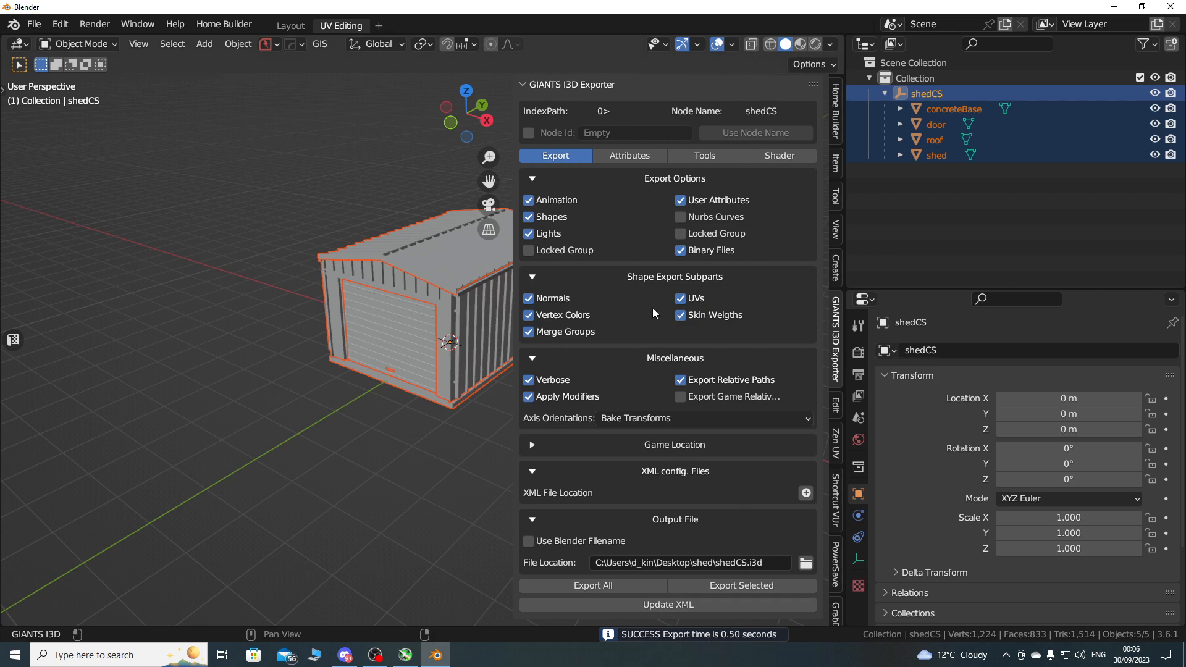
Switch to the desktop, open the shed and FS_gardenShedColorSelectable folders, and arrange their windows so both are accessible.
click(1116, 7)
double_click(23, 439)
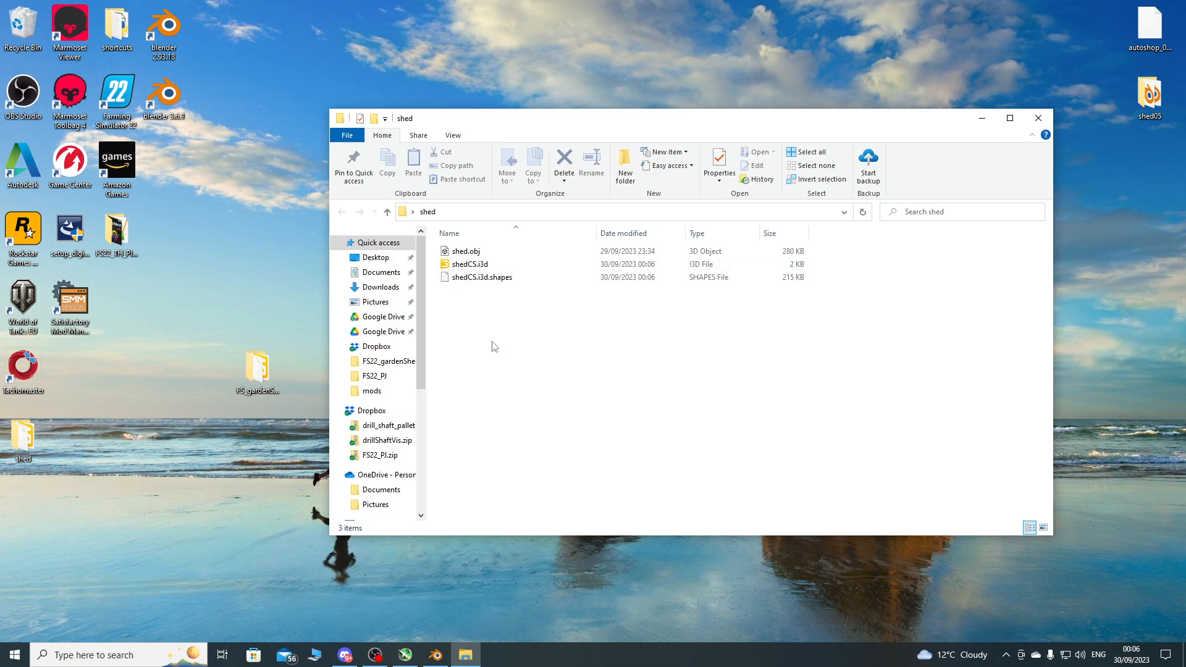
click(251, 373)
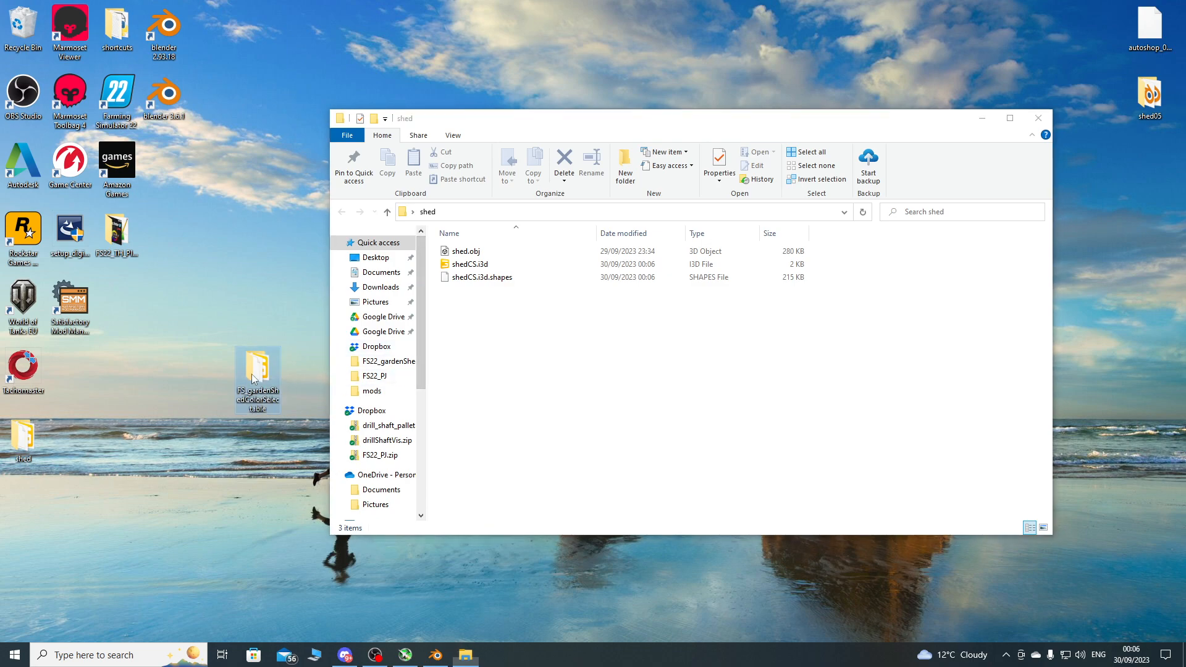
drag(649, 142, 422, 129)
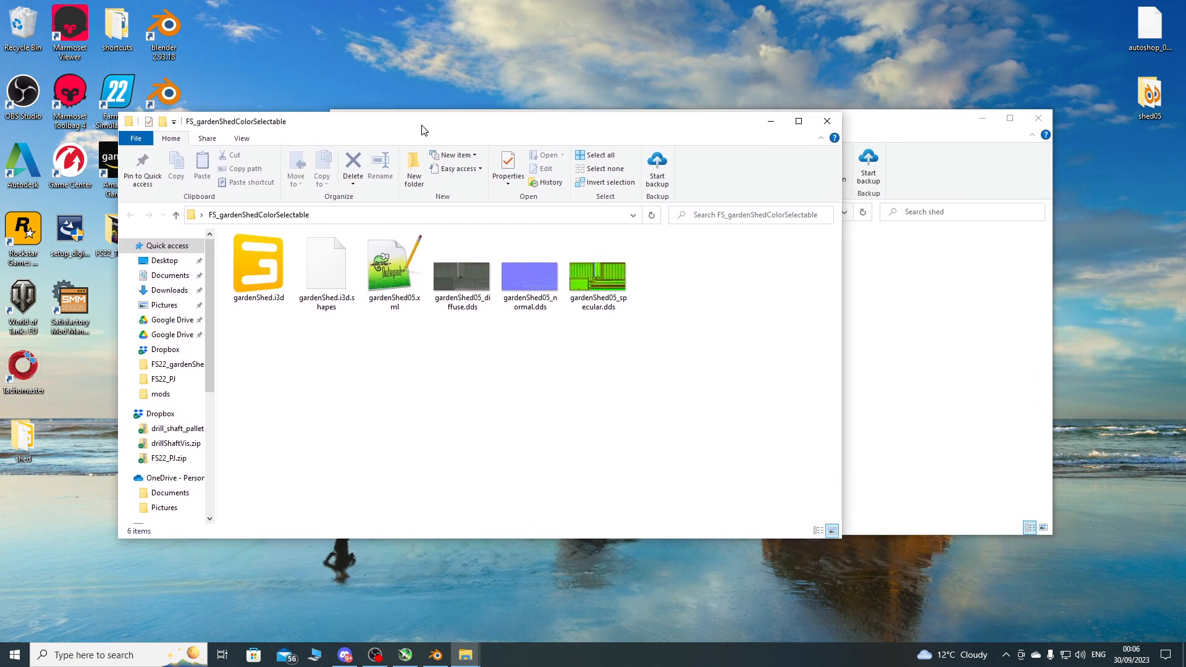
click(881, 117)
drag(712, 127, 798, 127)
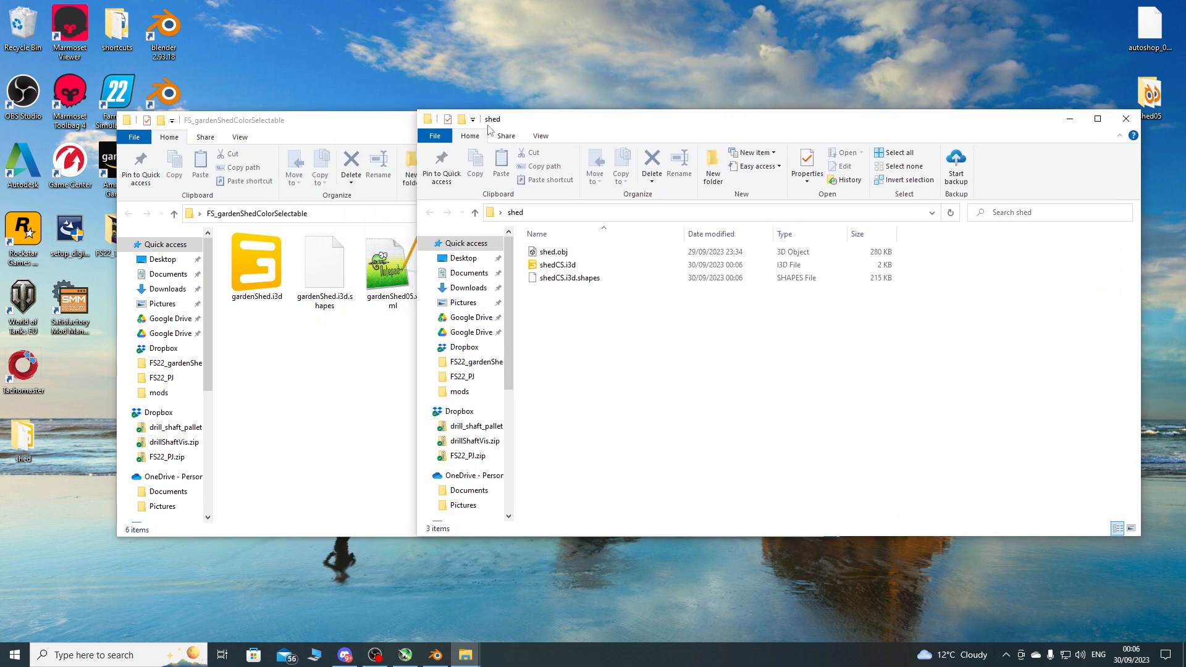
click(399, 127)
click(889, 384)
click(304, 152)
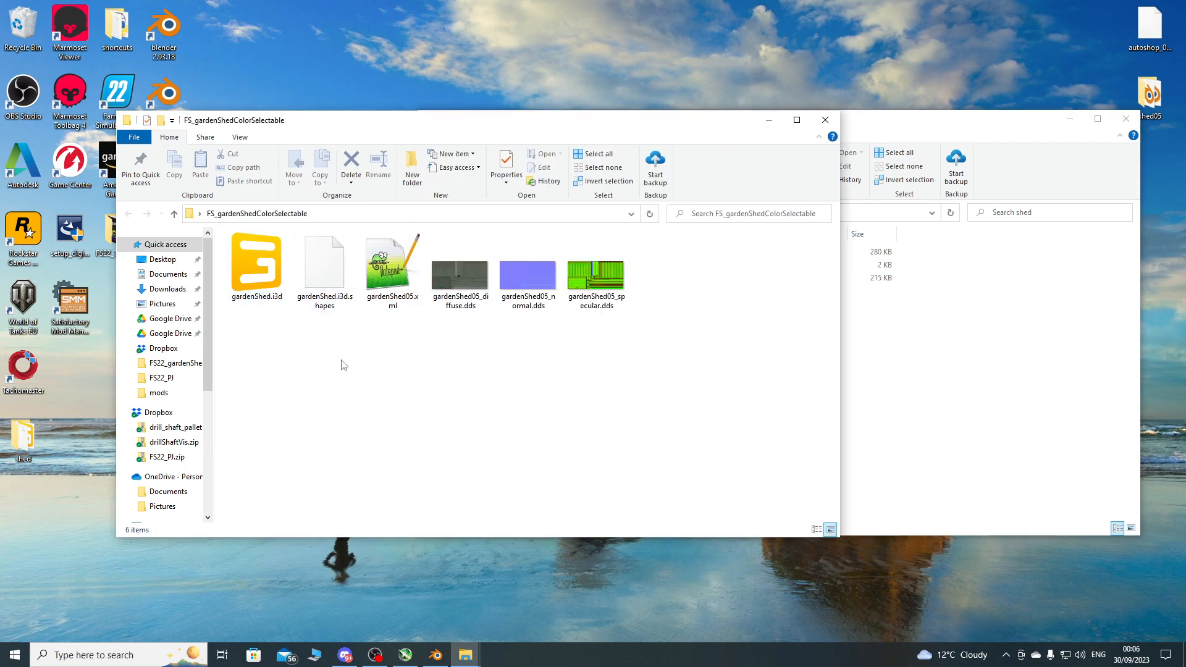
Open gardenShed.i3d in GIANTS Editor, expand the visuals group and frame gardenShed05Vis in the viewport.
click(259, 279)
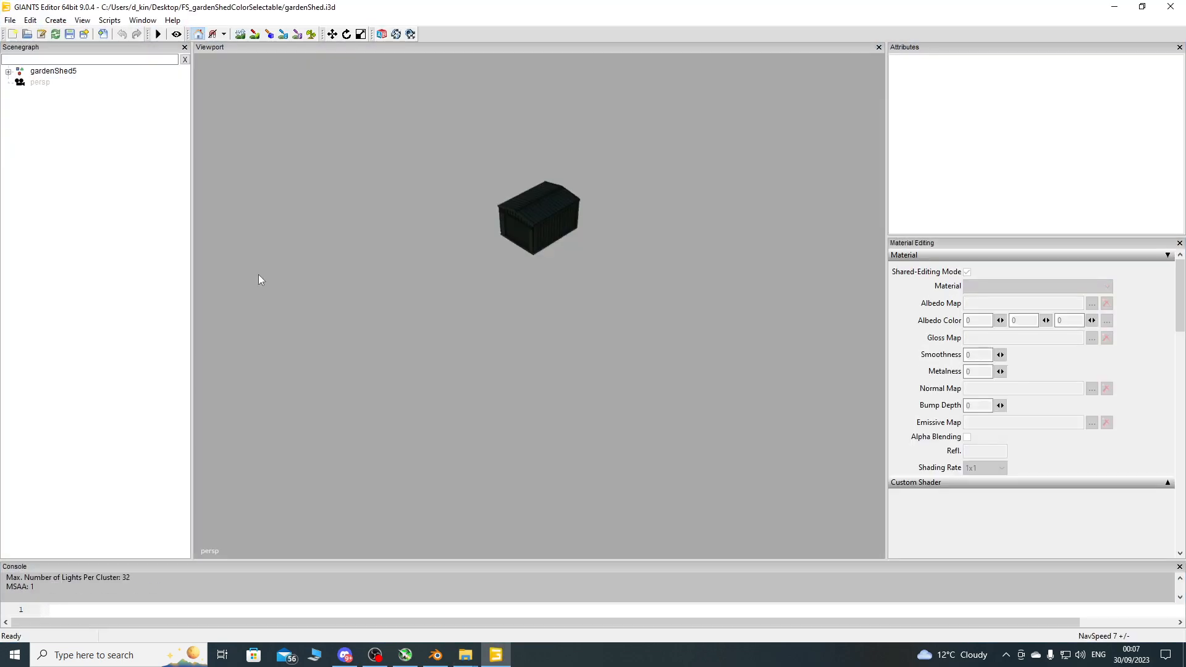
click(9, 72)
click(21, 138)
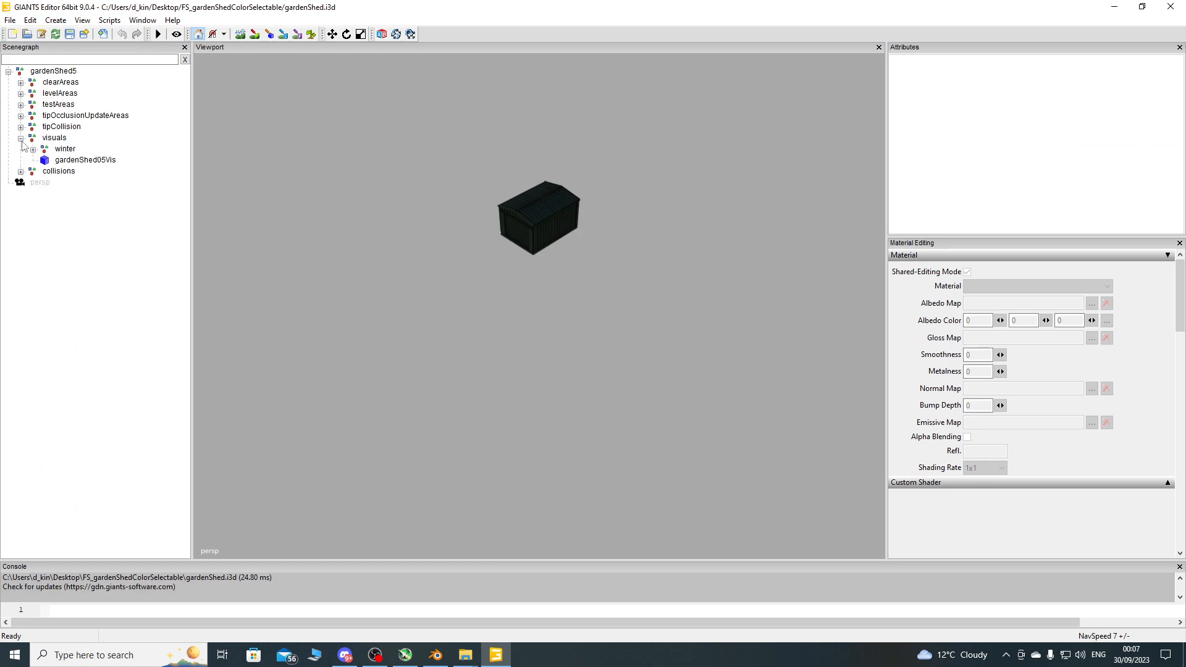
click(92, 161)
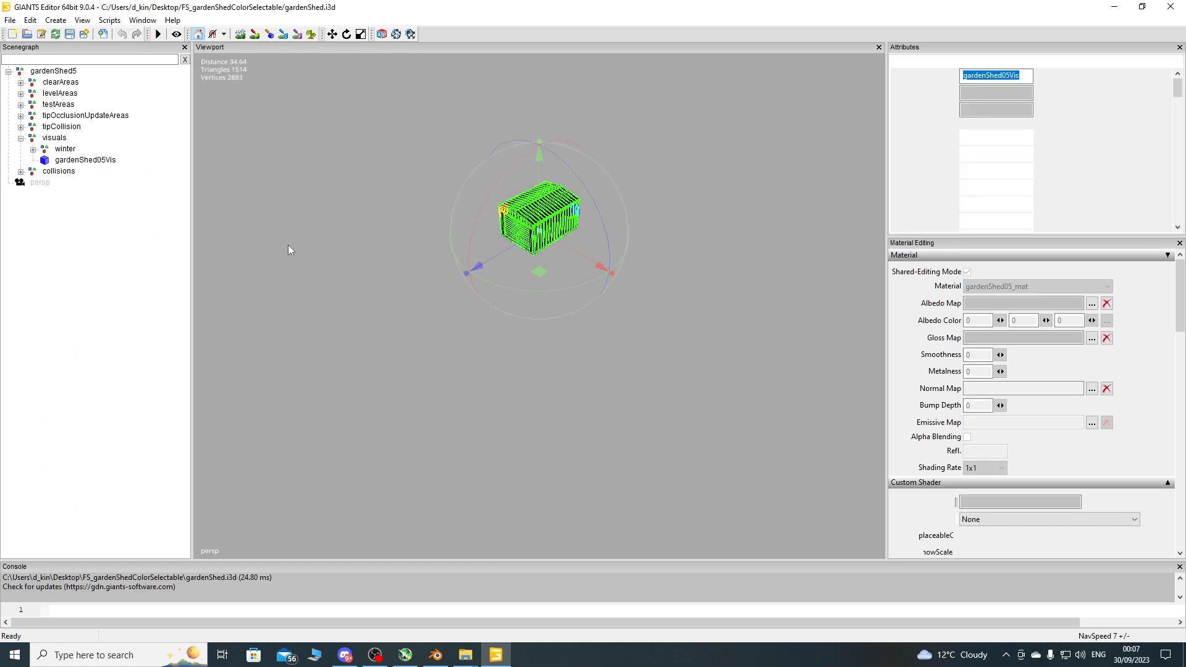
key(f)
alt+drag(398, 309, 469, 250)
scroll(462, 259, down, 4)
key(f)
scroll(454, 267, up, 3)
Add a light to the gardenShed scene and clear the selection.
click(113, 270)
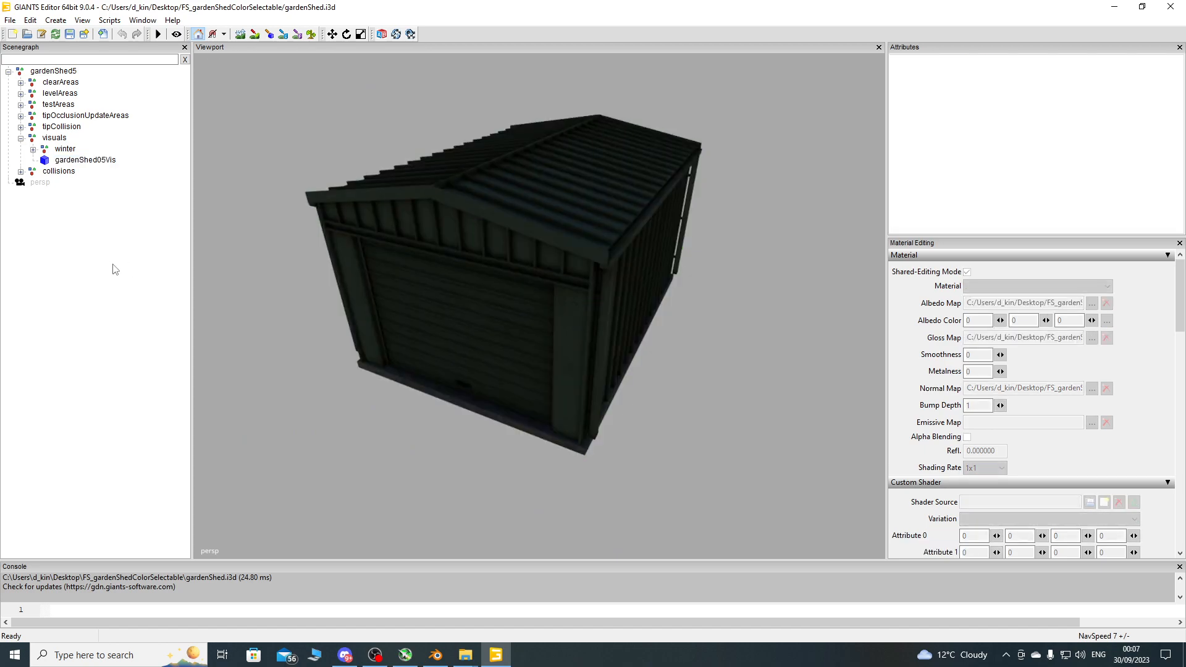
key(ctrl+l)
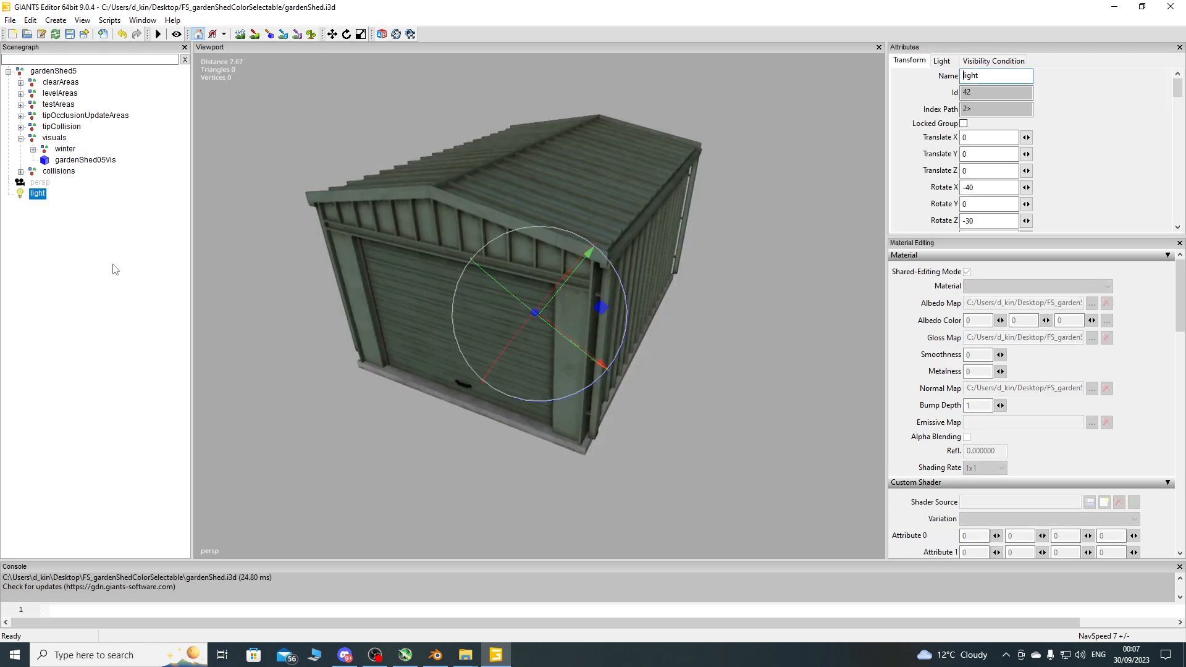
click(134, 230)
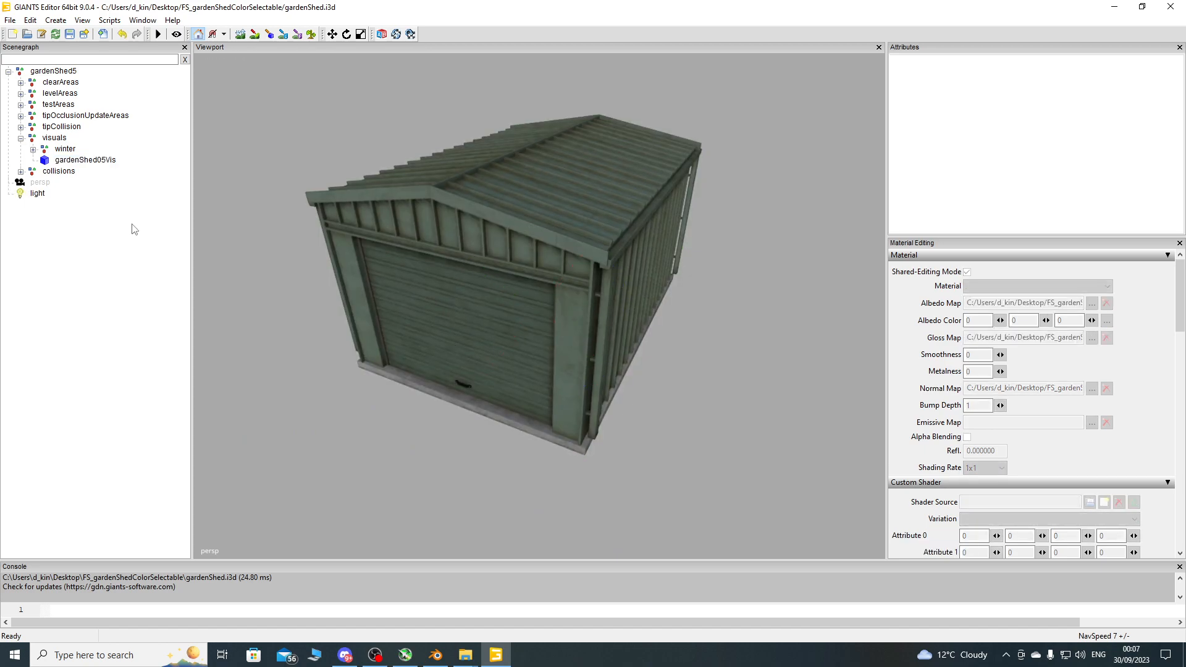
Import shedCS.i3d from the Desktop's shed folder into the scene and delete the duplicate shedCS node.
click(104, 35)
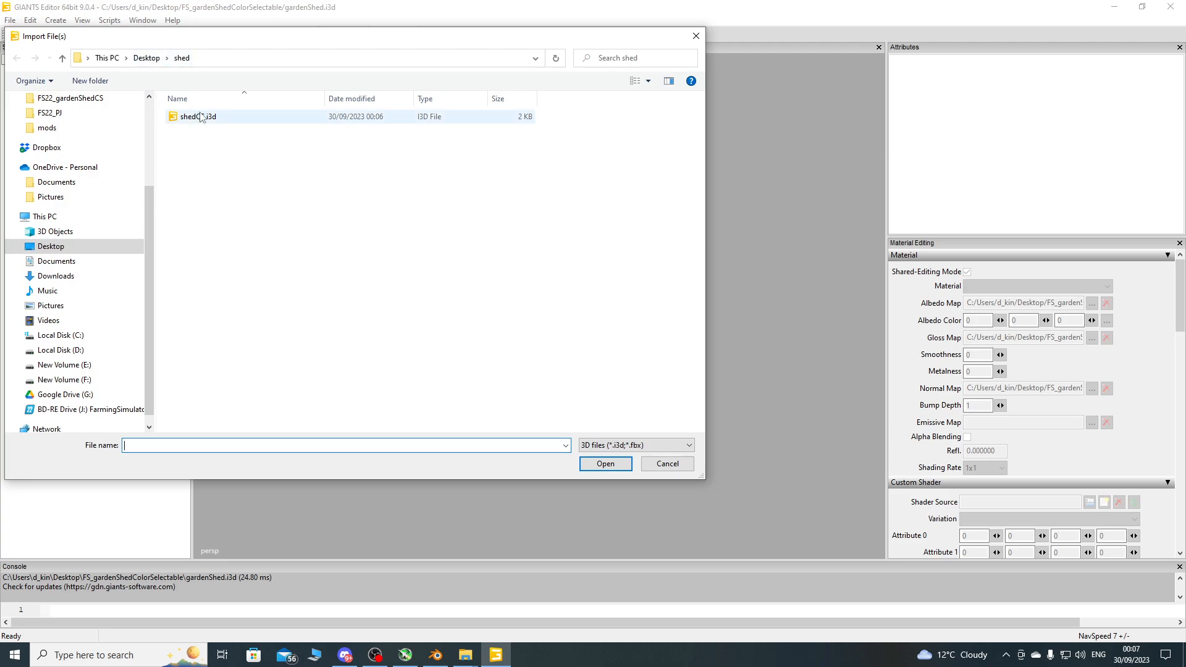
double_click(197, 118)
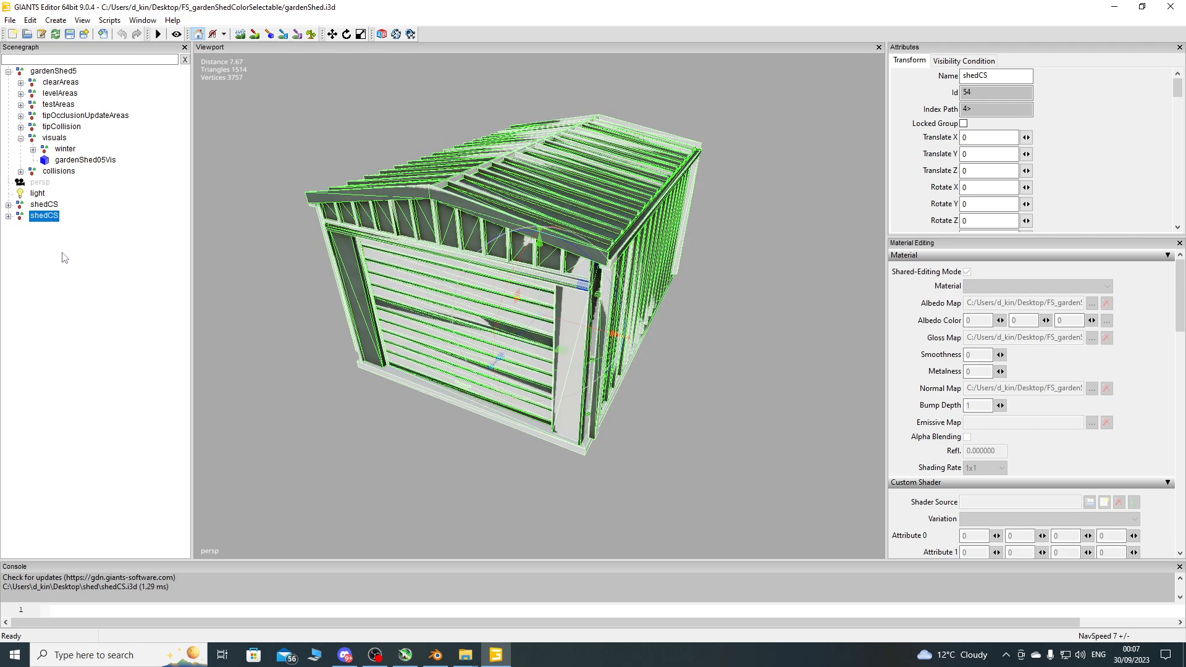
key(Delete)
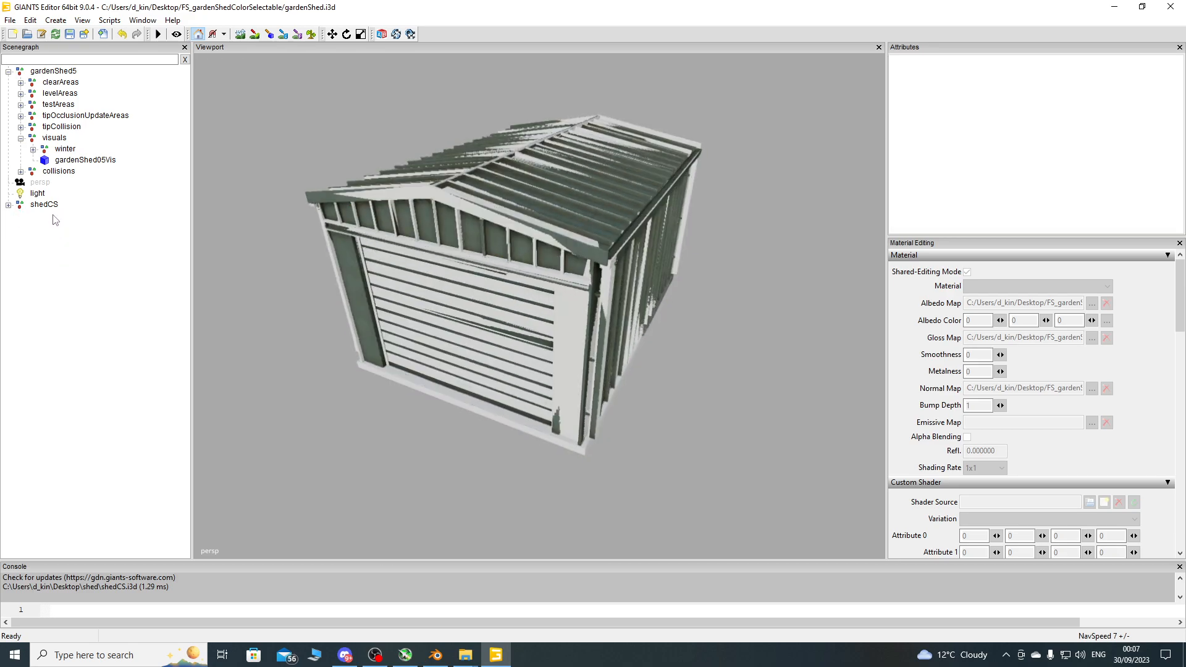
Move the shedCS group into the visuals group and expand it to access its four meshes.
click(49, 204)
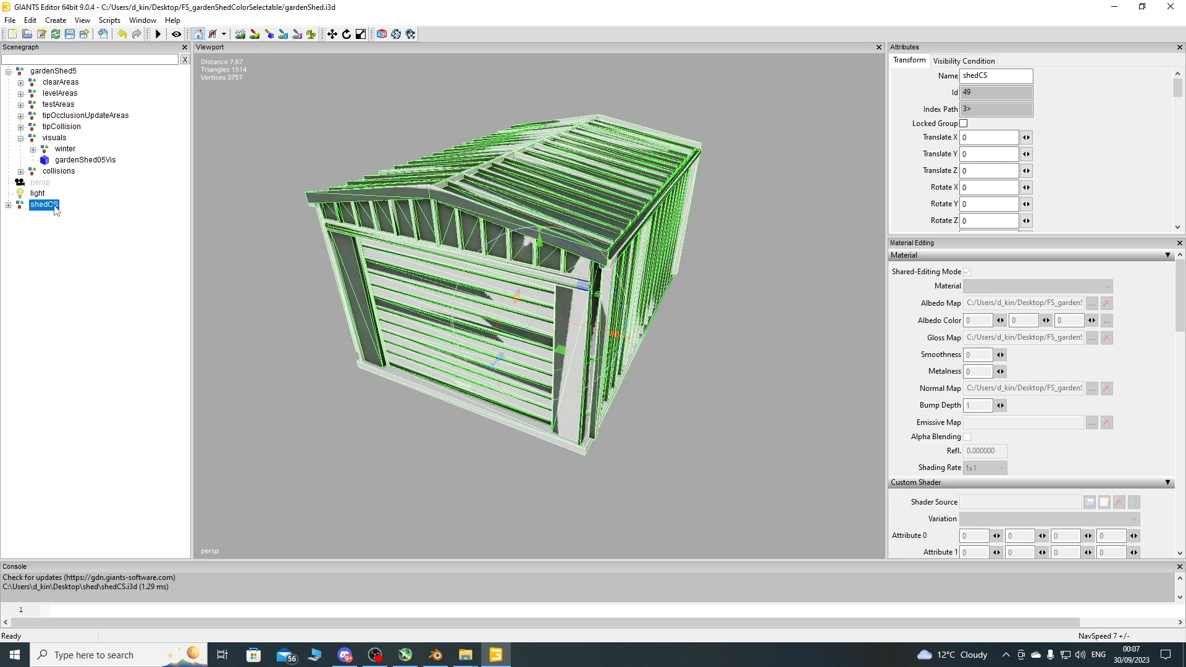
drag(44, 205, 100, 172)
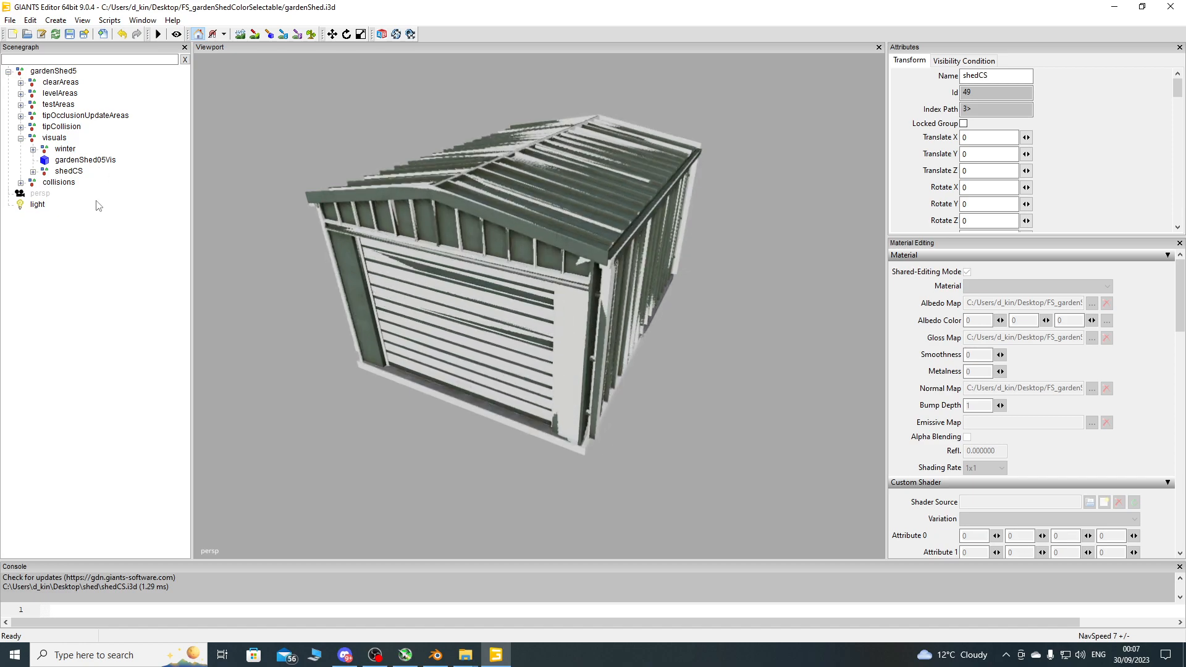
click(32, 171)
click(90, 182)
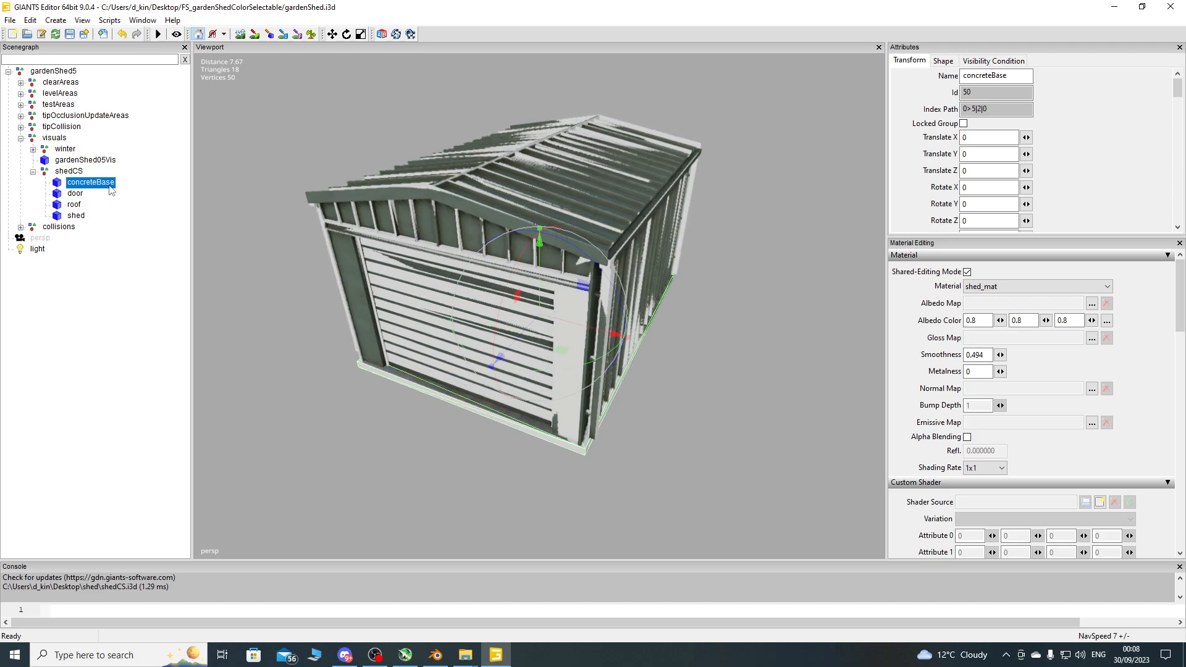
Copy the clip distance of 150 from gardenShed05Vis to the concreteBase mesh.
click(85, 161)
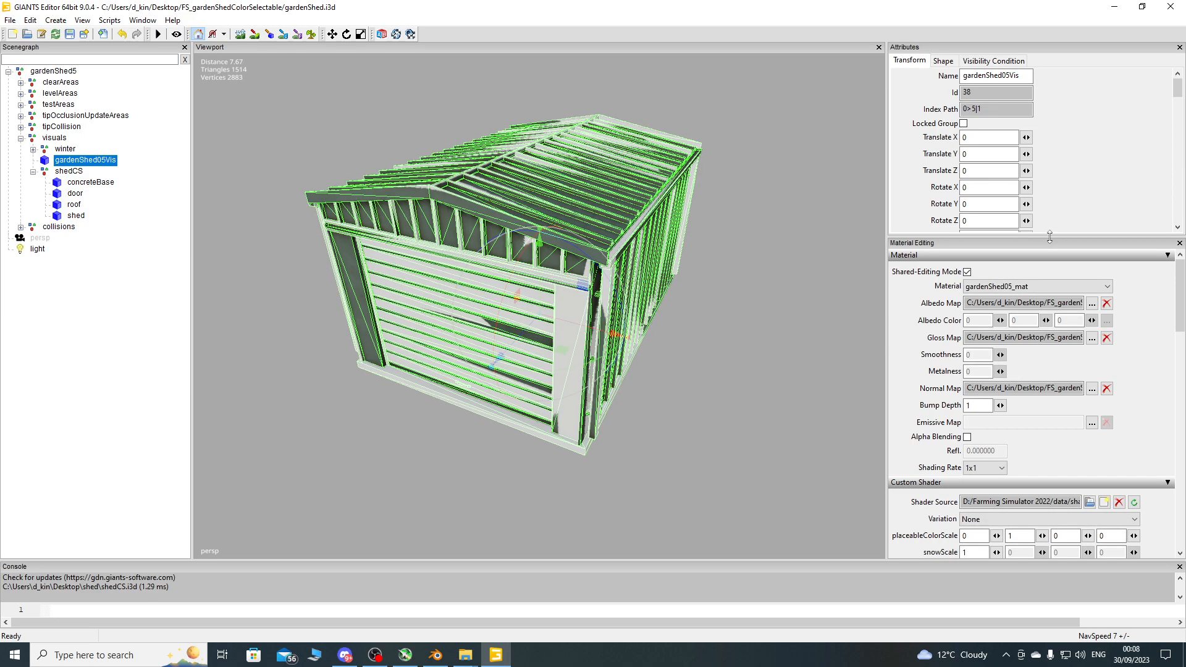
drag(1050, 350, 1050, 348)
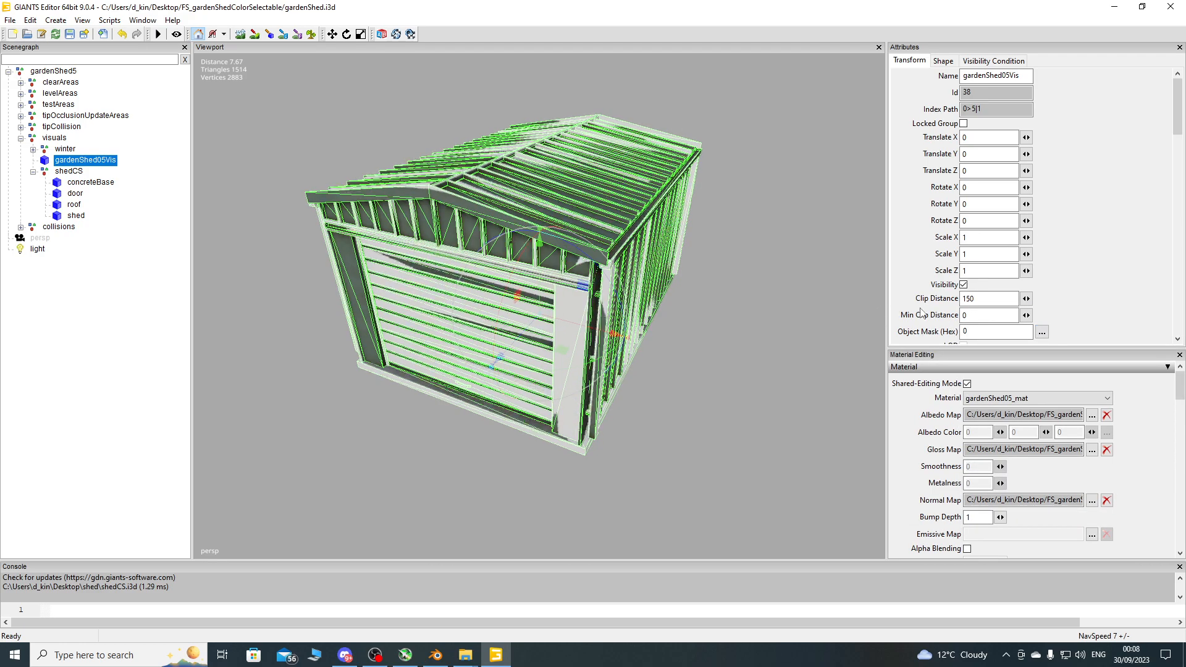
double_click(988, 299)
key(ctrl+c)
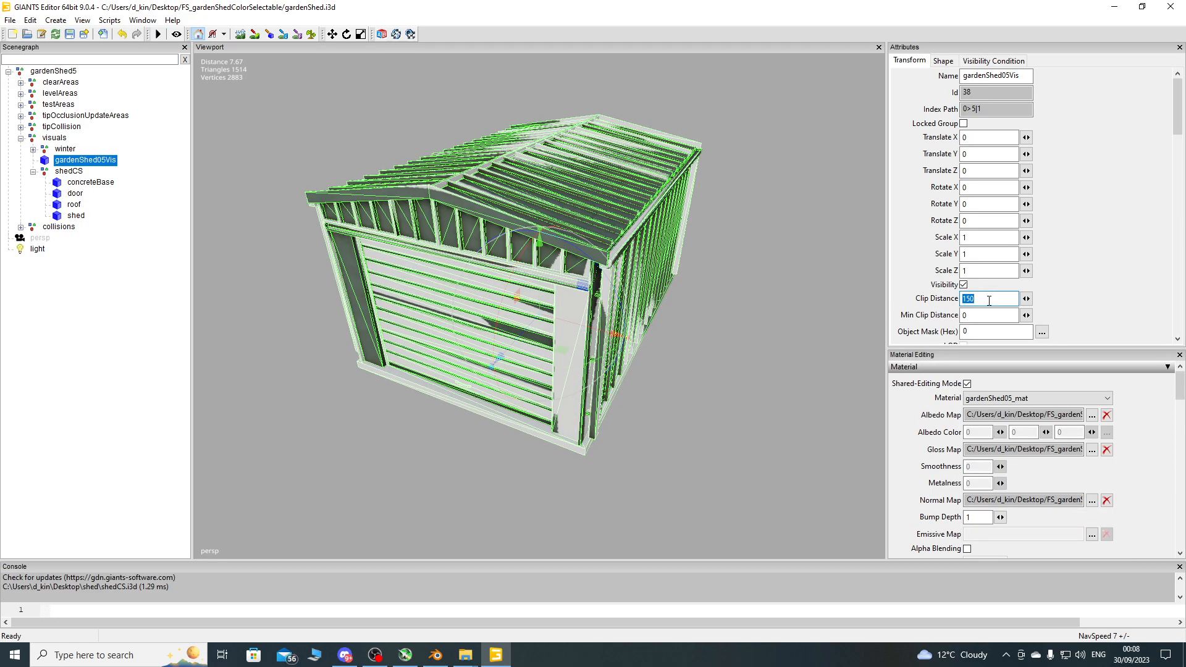
click(604, 296)
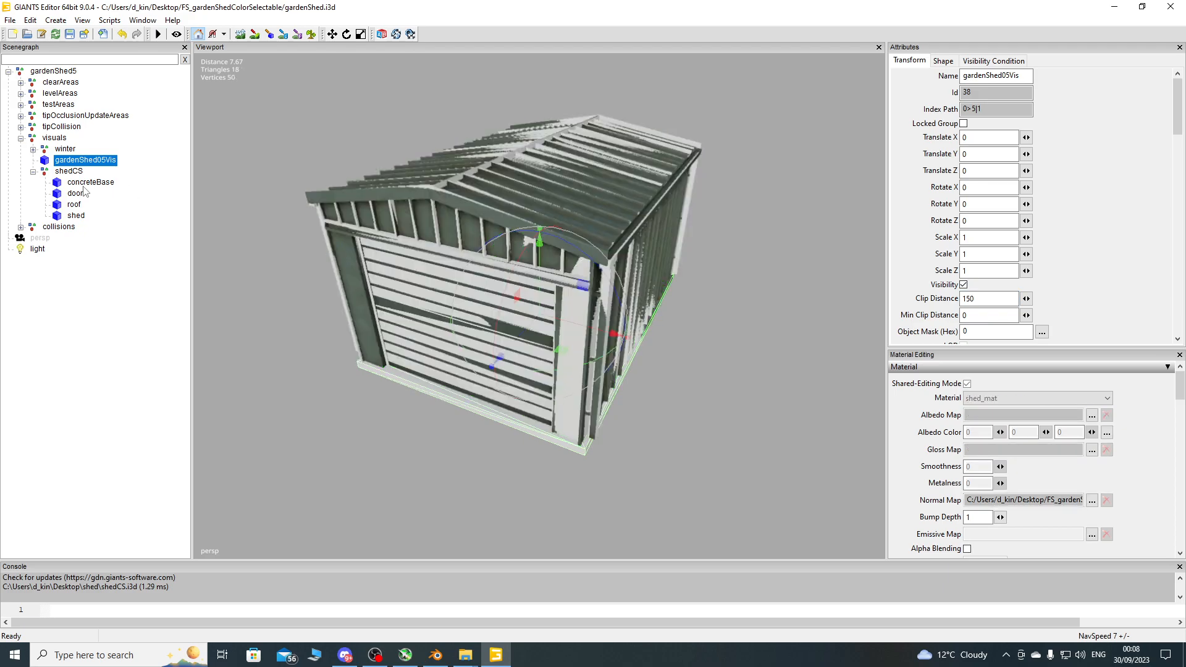
double_click(1002, 299)
key(ctrl+v)
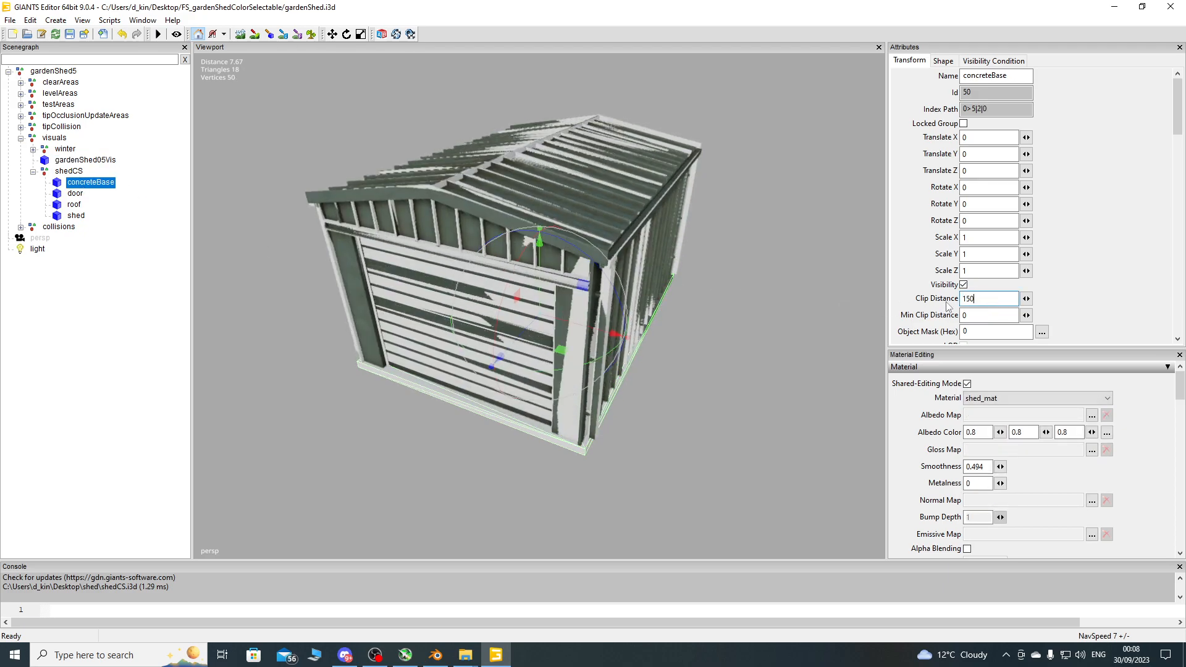
Set the clip distance of the door, roof and shed meshes to 150.
click(74, 193)
double_click(988, 299)
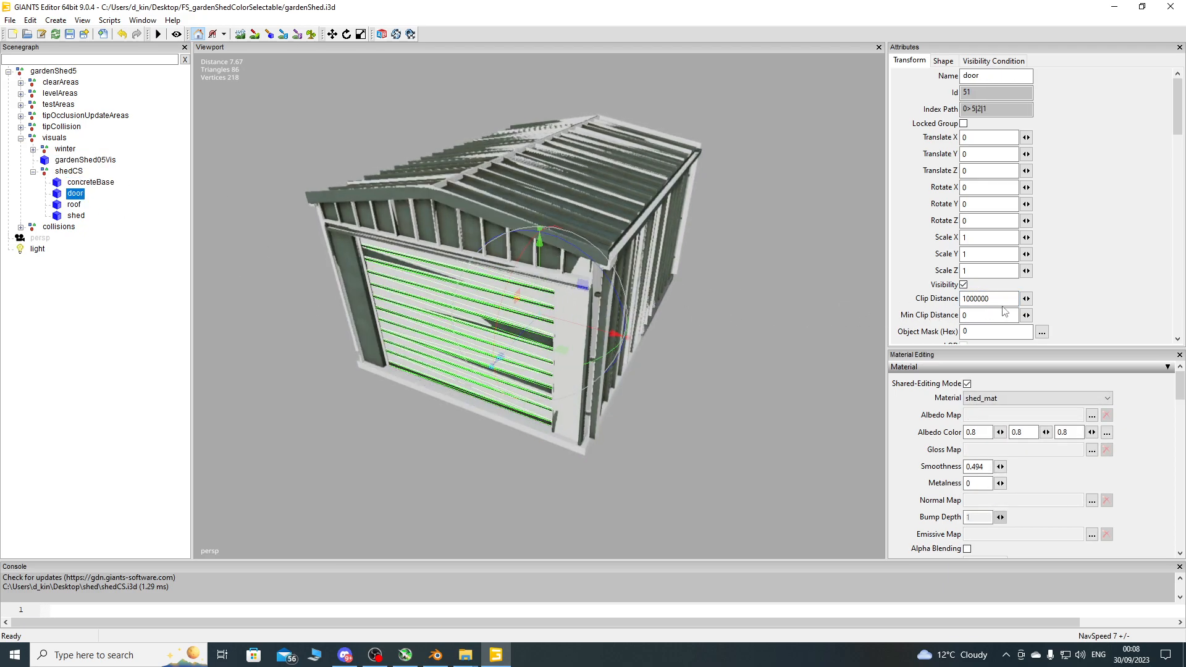
key(ctrl+v)
click(75, 205)
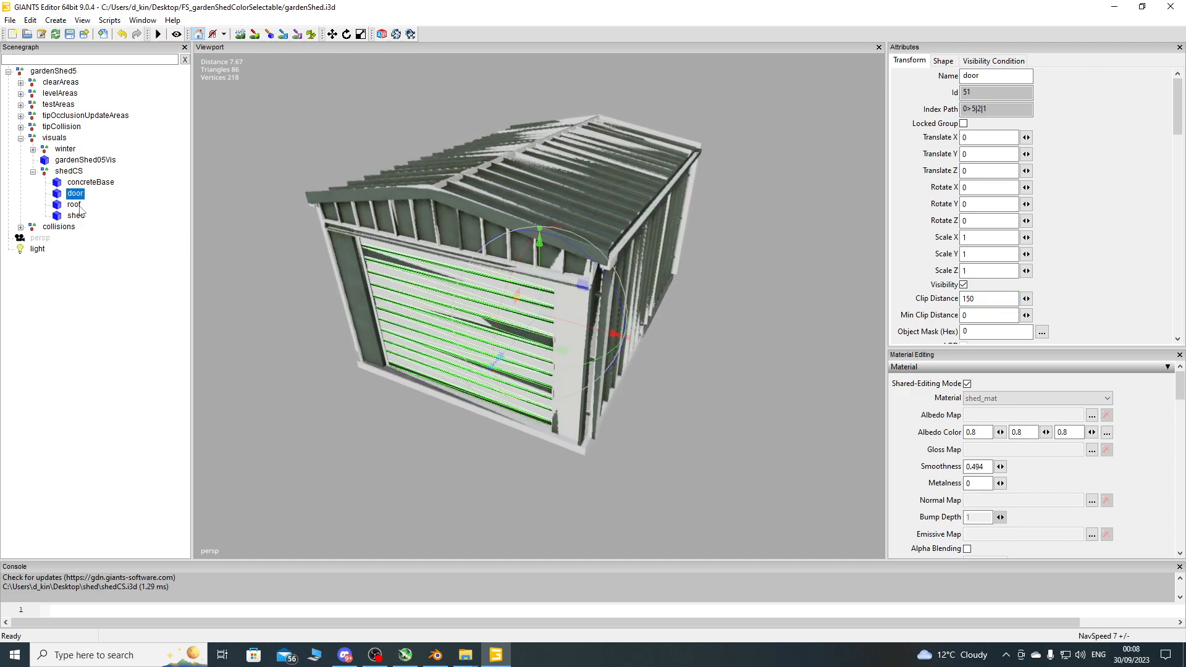
double_click(988, 299)
key(ctrl+v)
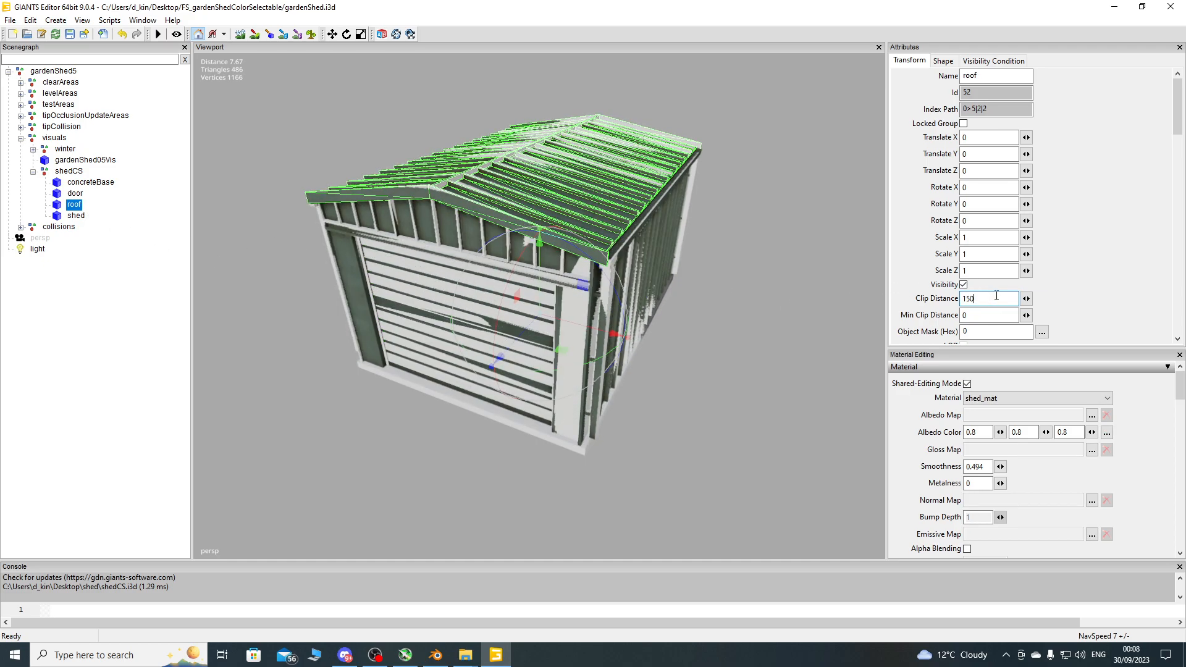
click(76, 216)
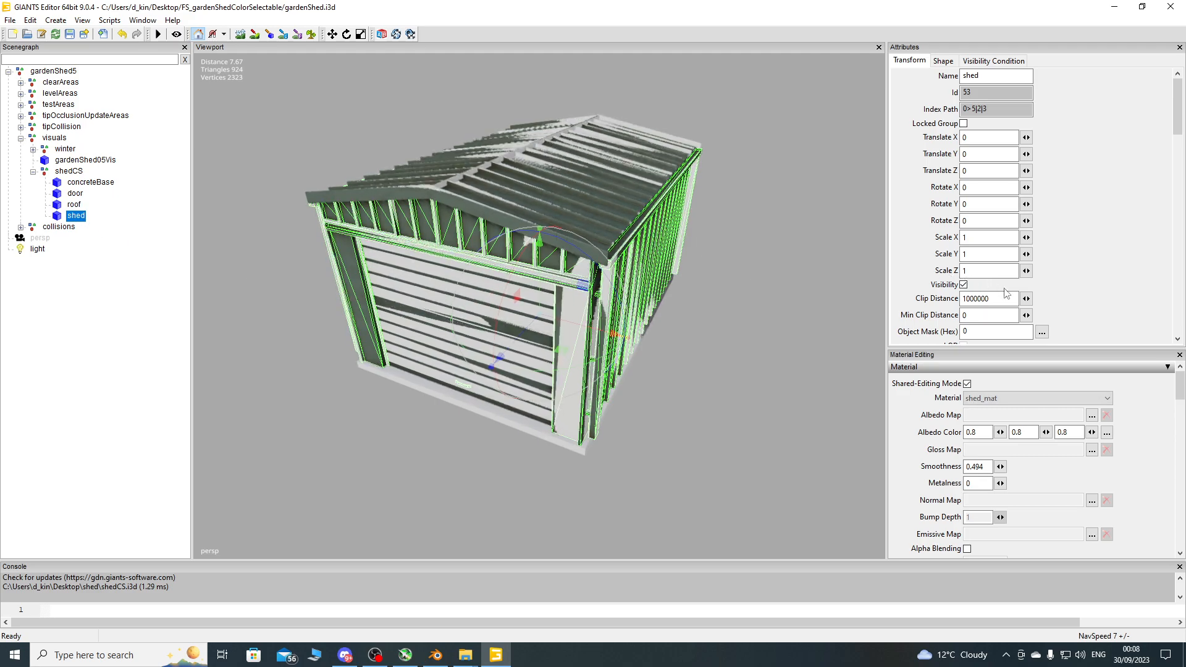
double_click(989, 299)
key(ctrl+v)
Switch to Blender, review the Rendering attributes in the GIANTS I3D Exporter, and return to GIANTS Editor.
key(alt+Tab)
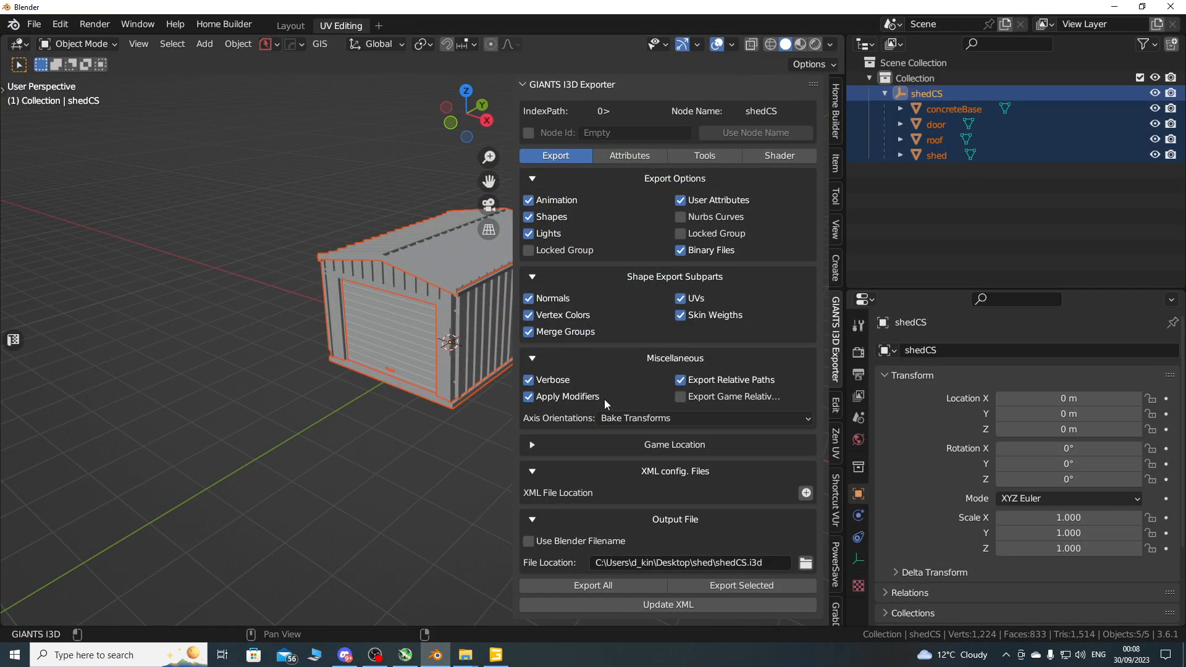
click(623, 156)
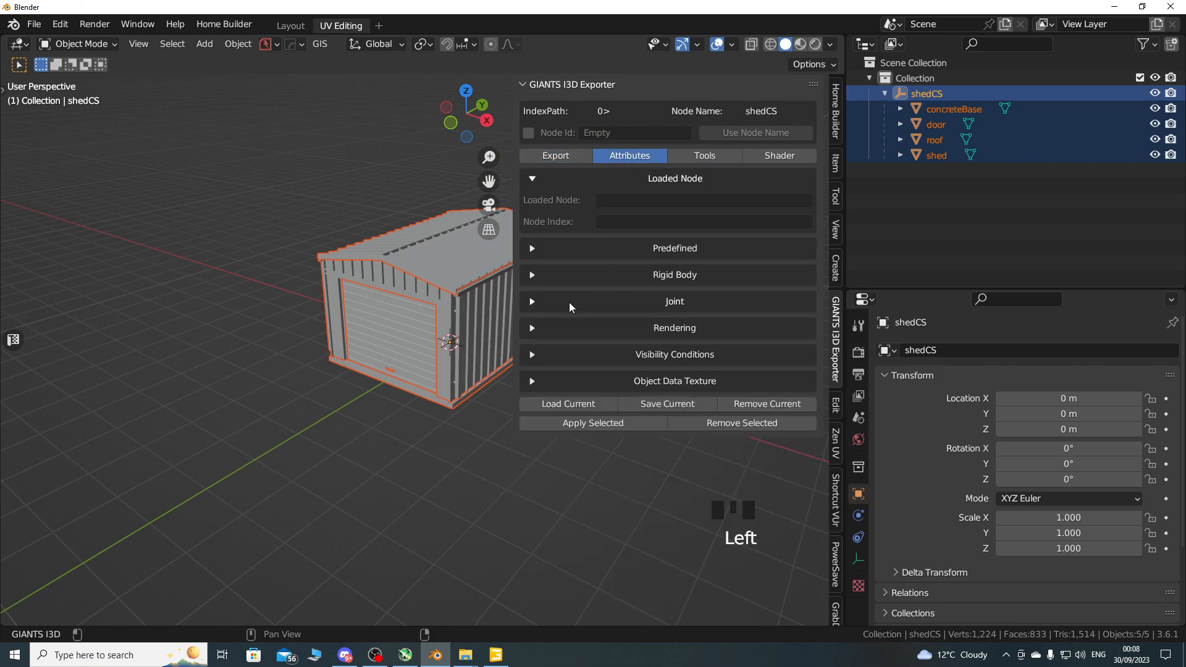
click(584, 328)
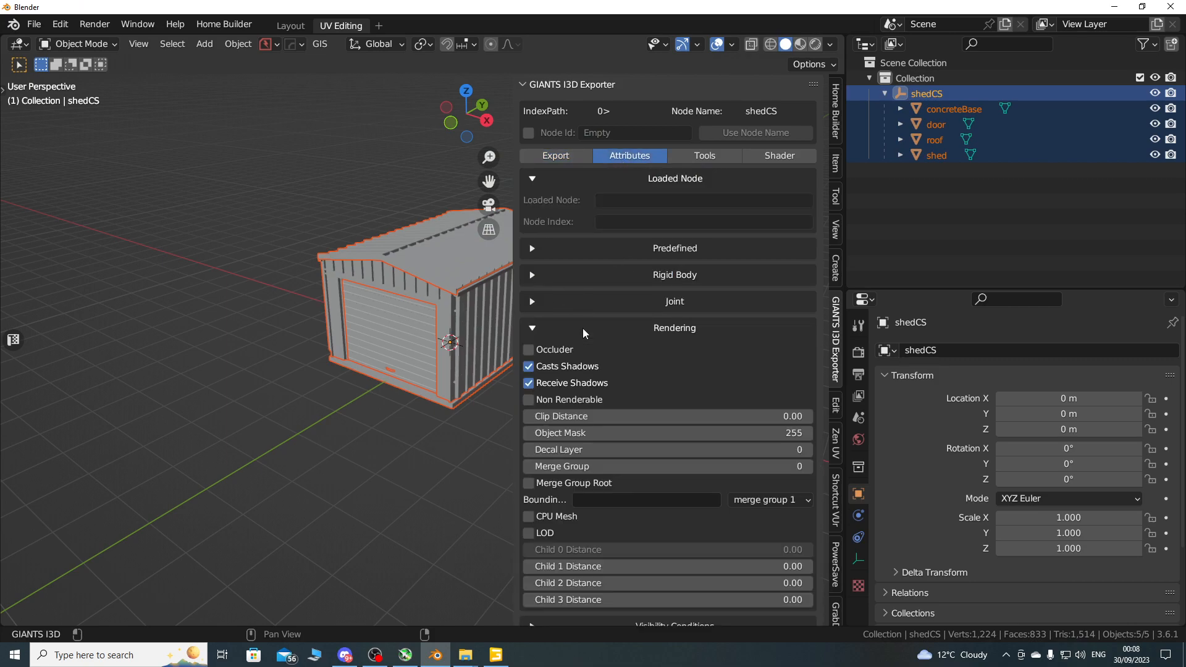
click(598, 329)
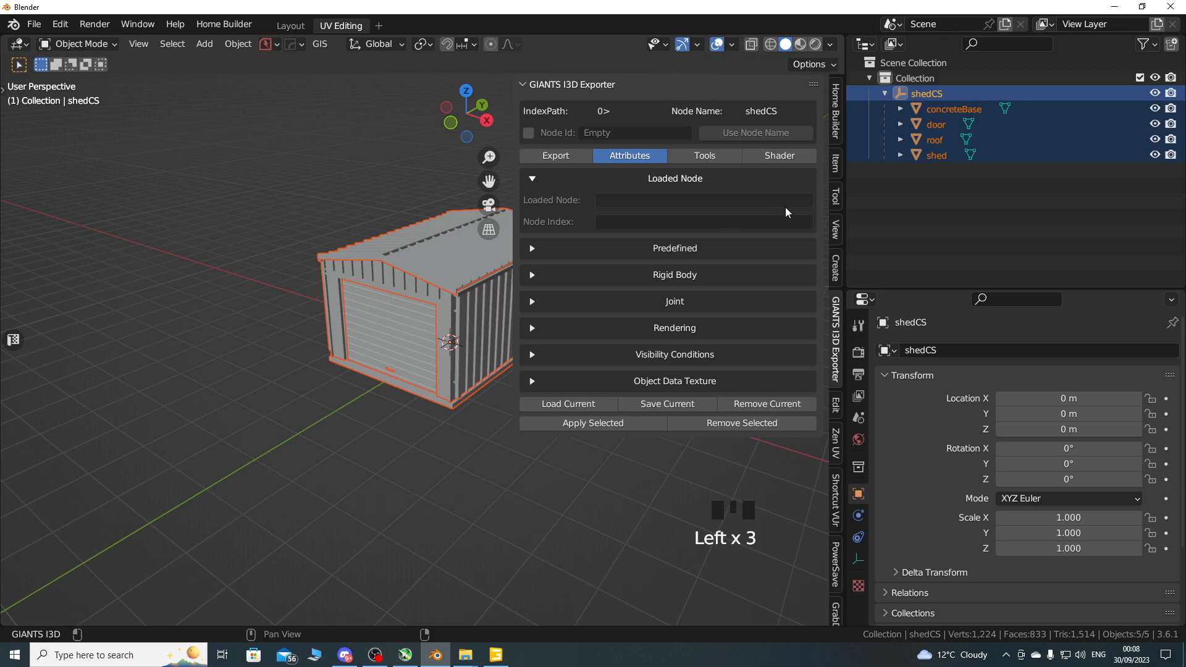
click(1115, 6)
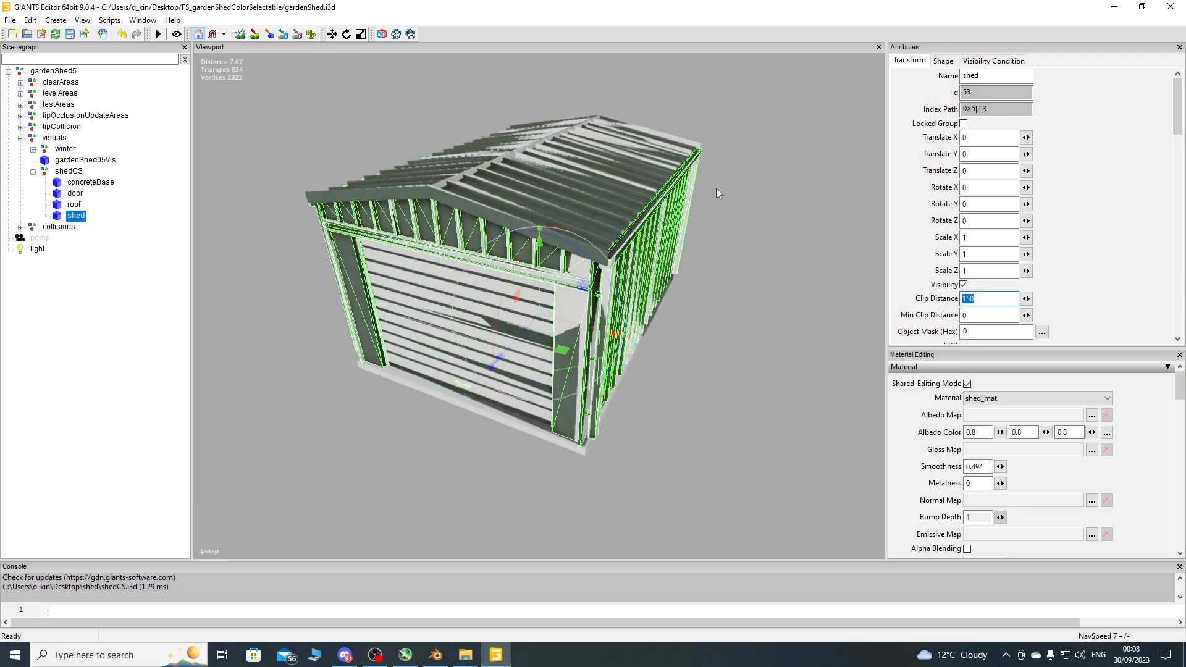
Enable Cast Shadowmap and Receive Shadowmap on the shed, roof, door and concreteBase meshes.
click(943, 60)
click(987, 178)
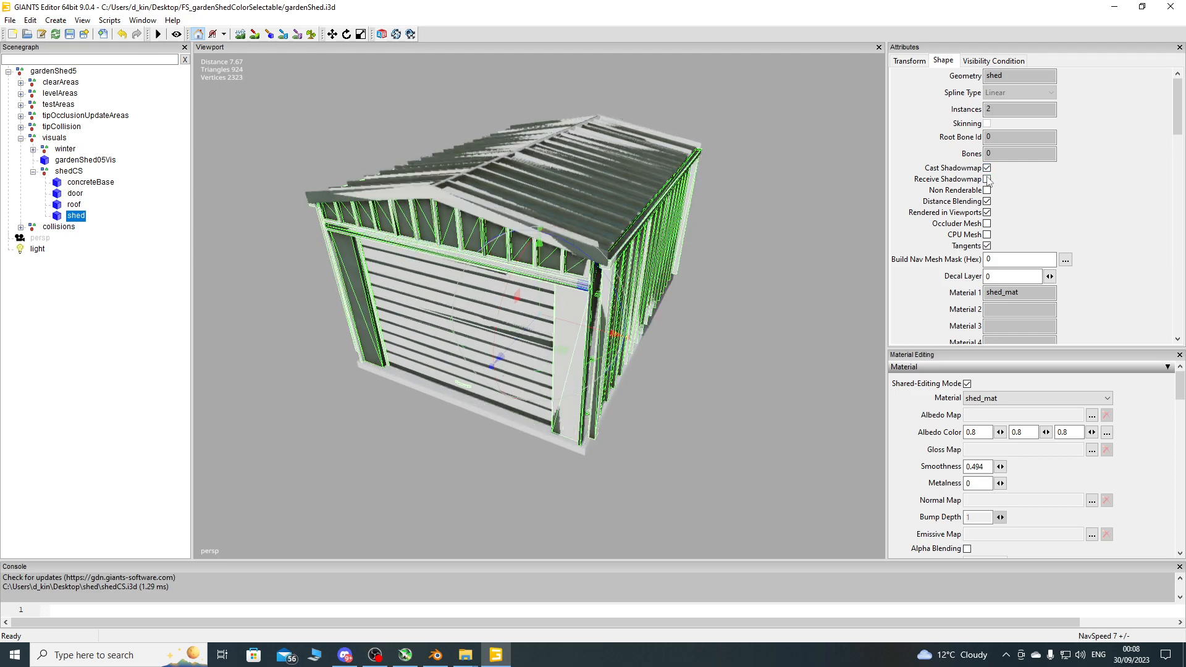
click(74, 204)
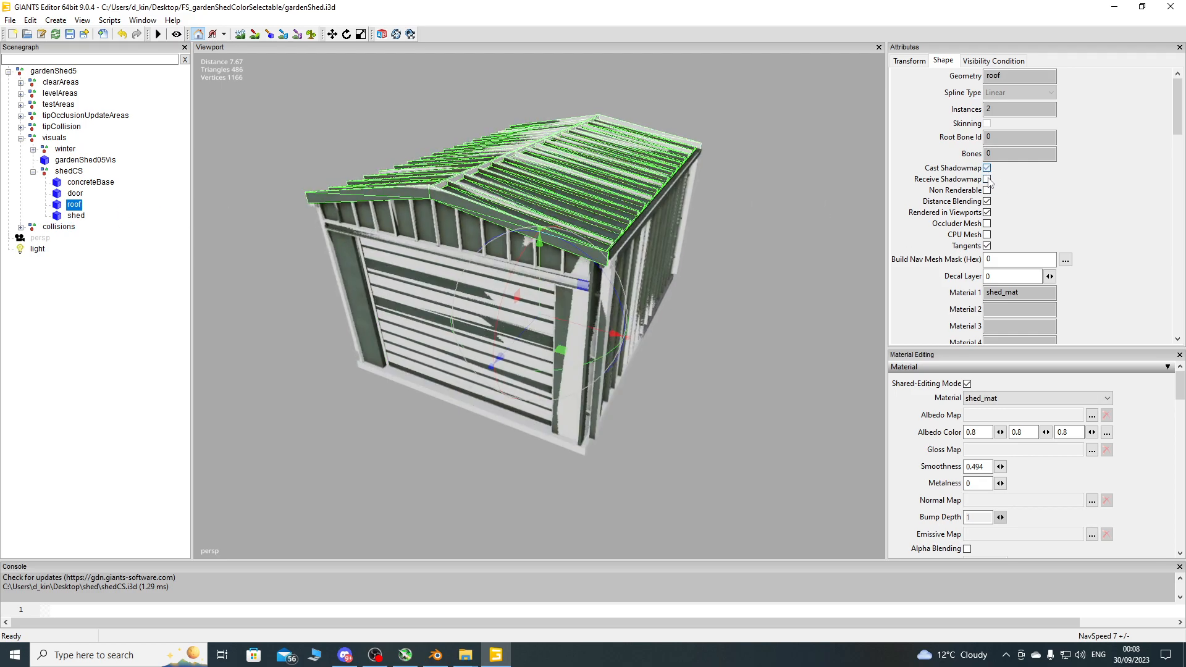
click(986, 178)
click(74, 193)
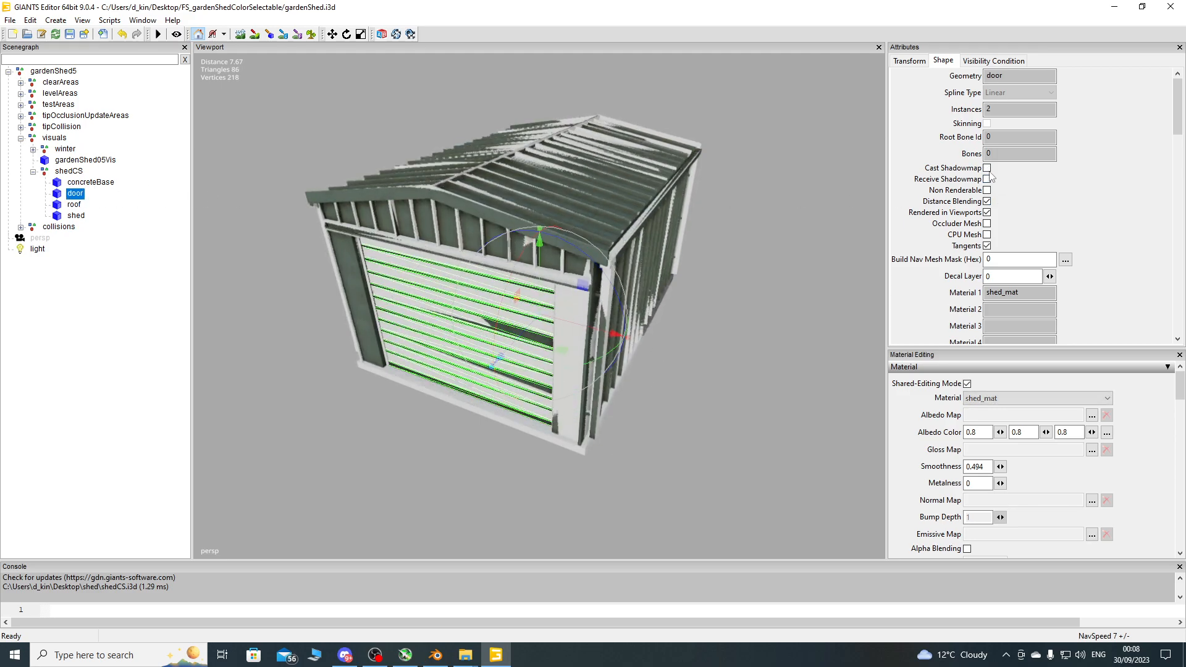
click(90, 182)
click(987, 179)
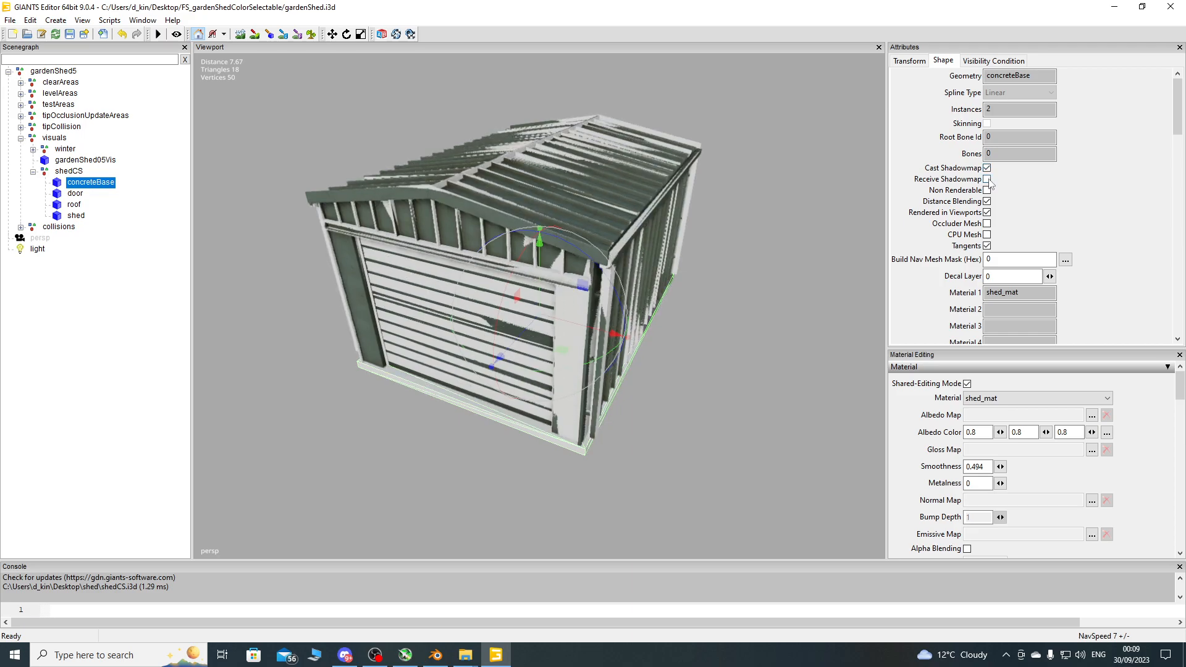
click(912, 61)
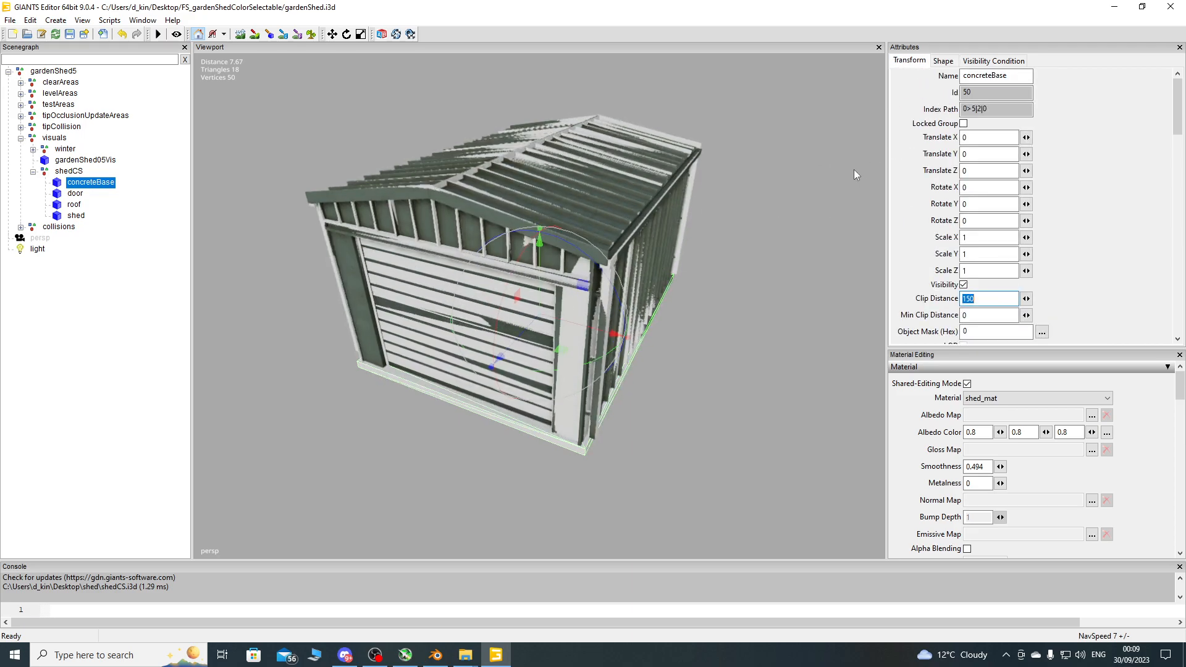
Delete the original gardenShed05Vis mesh from the visuals group.
click(180, 261)
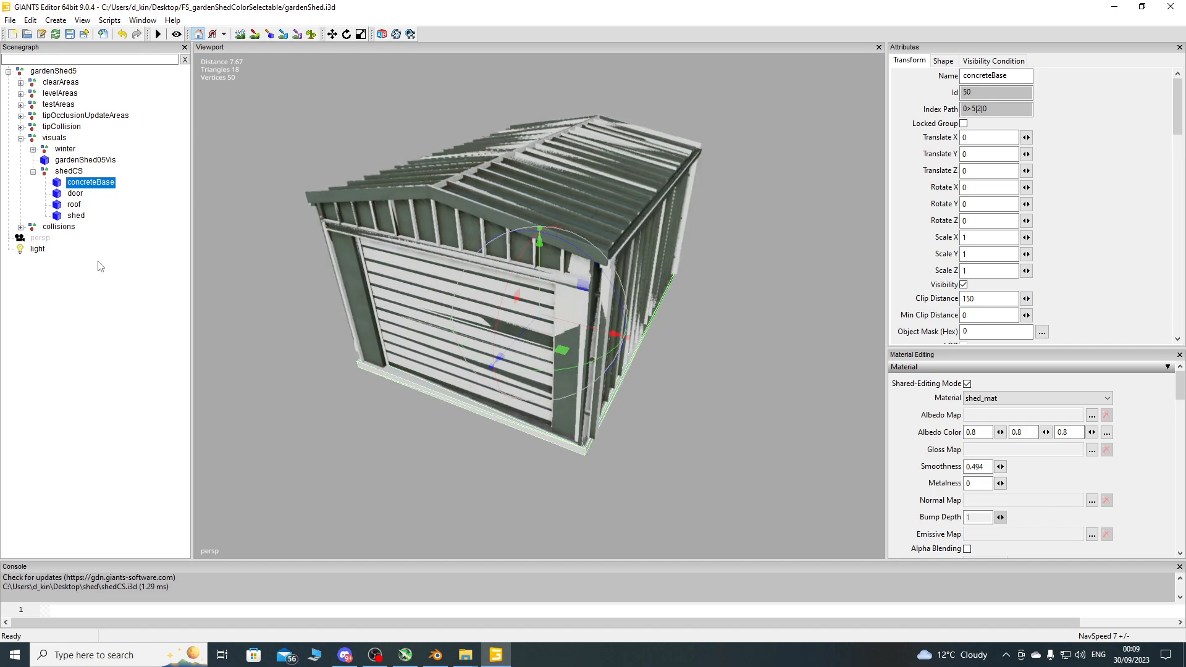
click(426, 312)
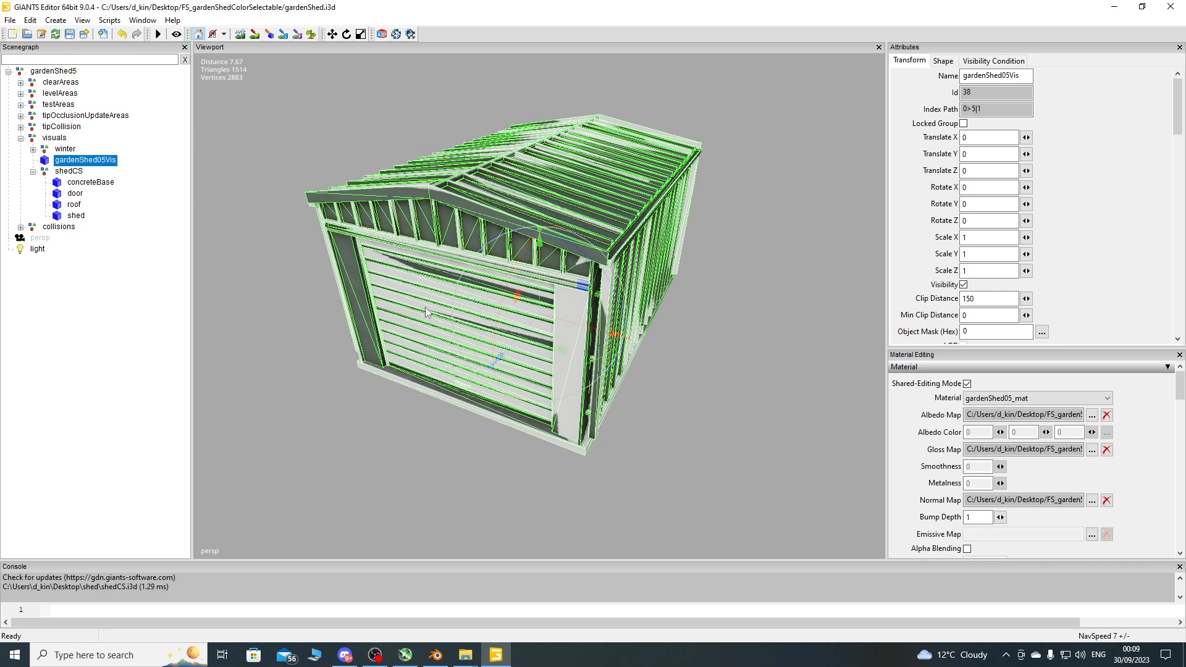
key(Delete)
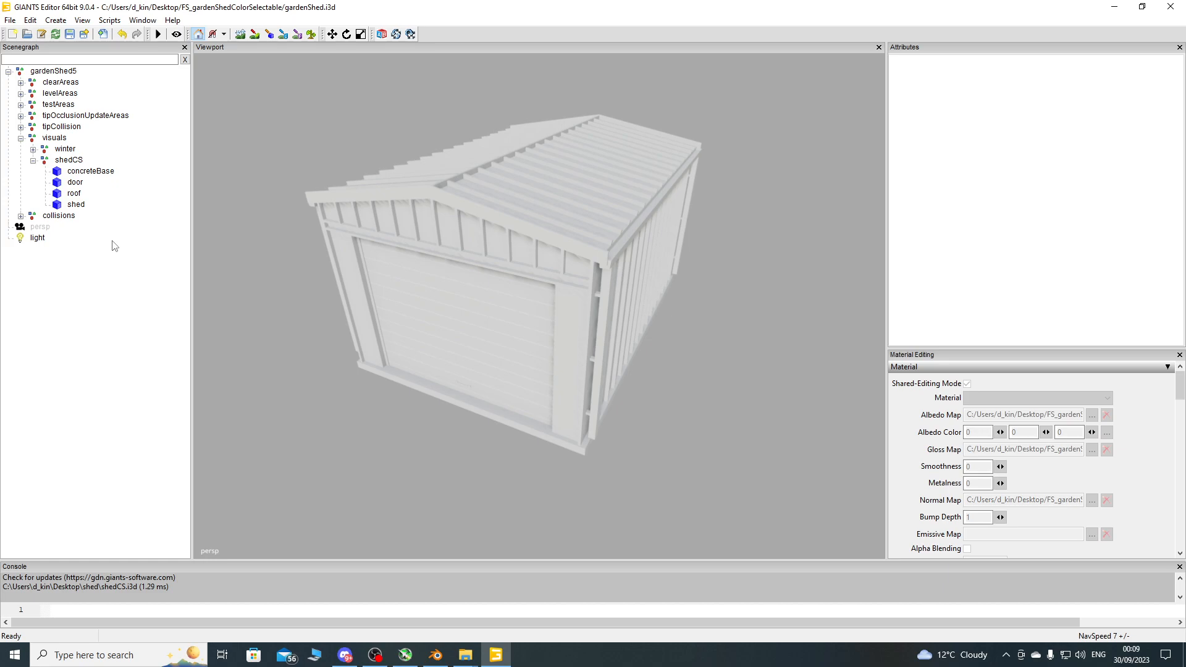
Assign gardenShed05_diffuse.dds from the FS_gardenShedColorSelectable folder as the albedo map of concreteBase's shed_mat material.
click(94, 173)
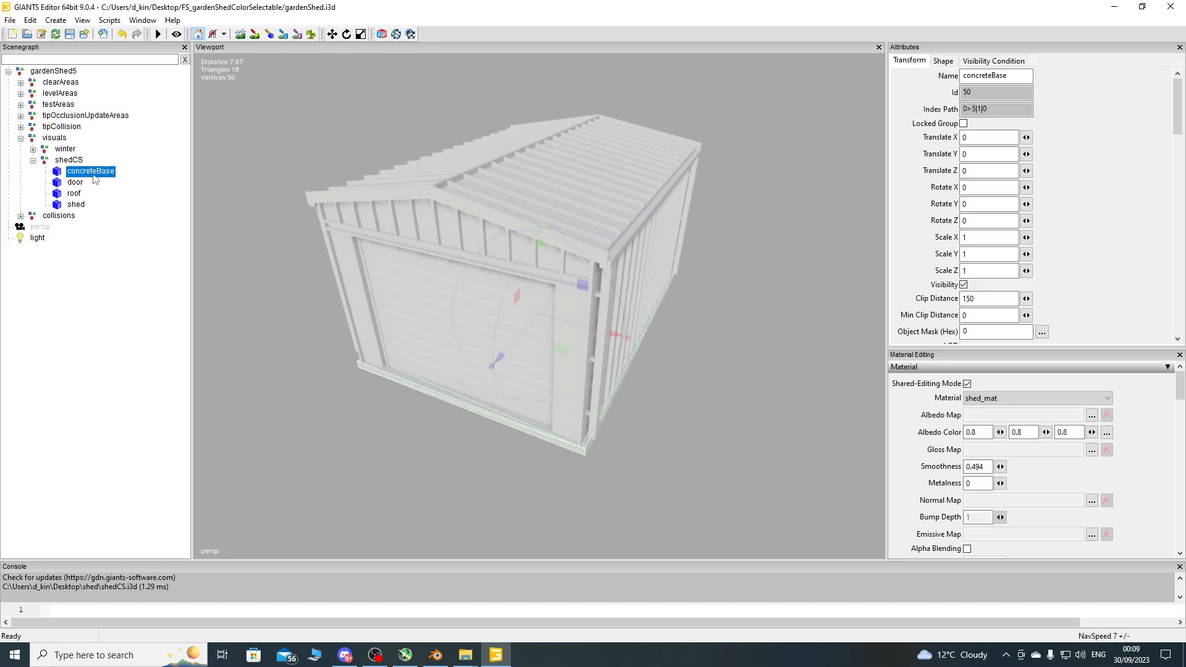
drag(857, 420, 861, 421)
click(103, 173)
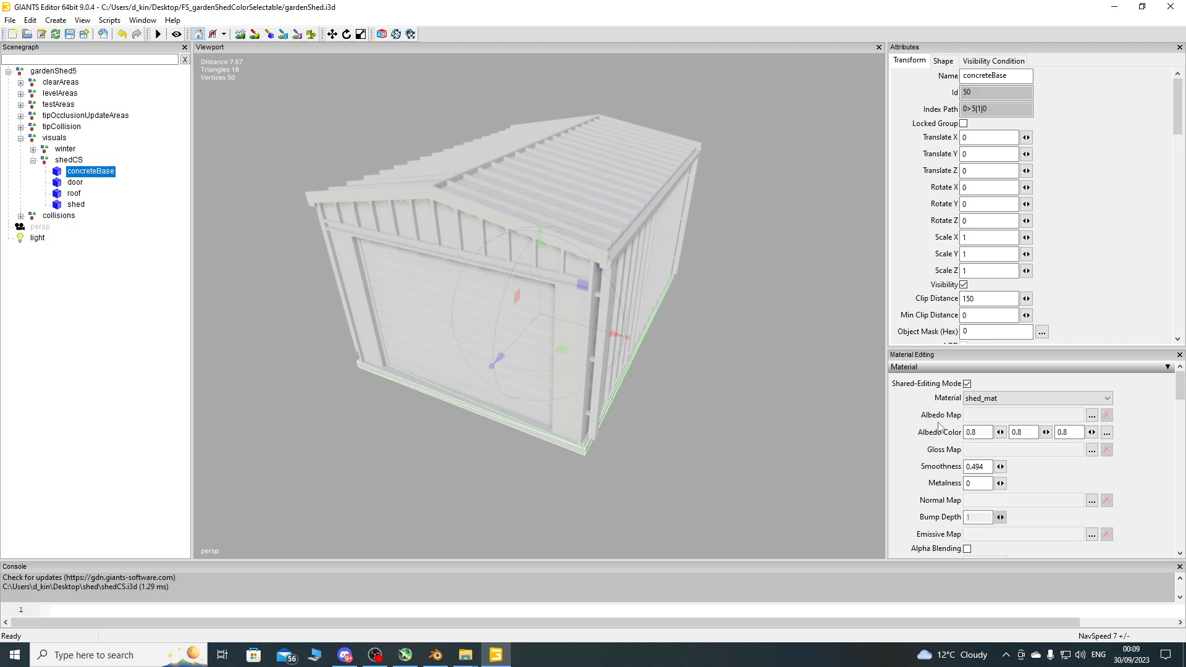
click(1092, 415)
click(499, 81)
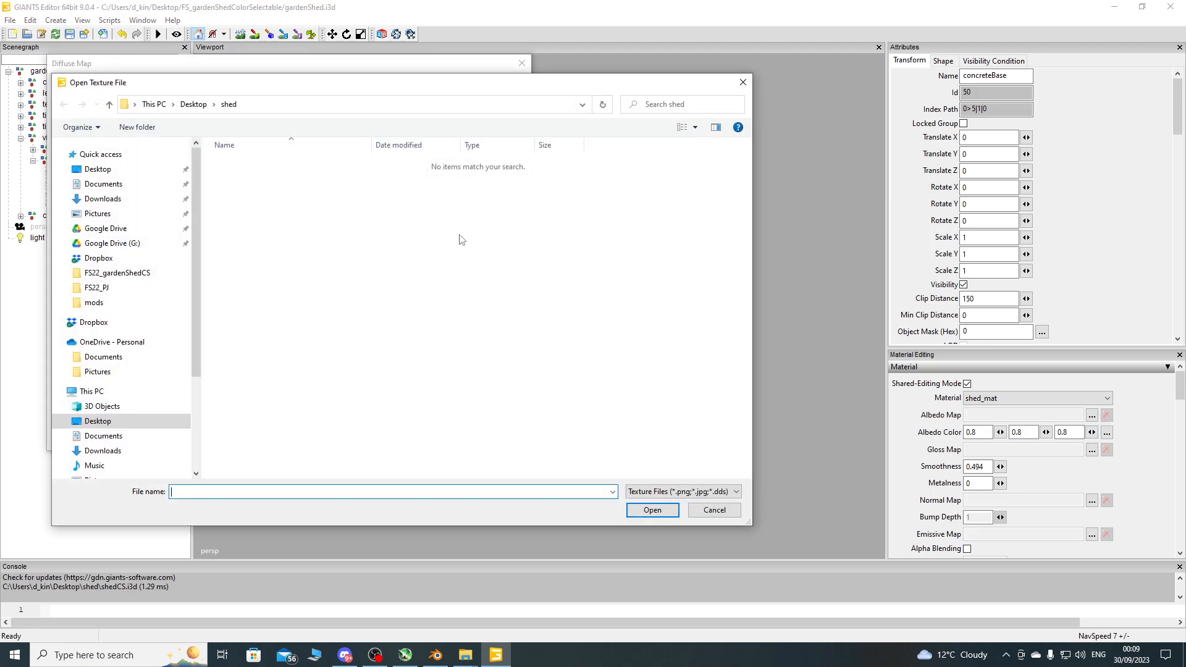
click(200, 107)
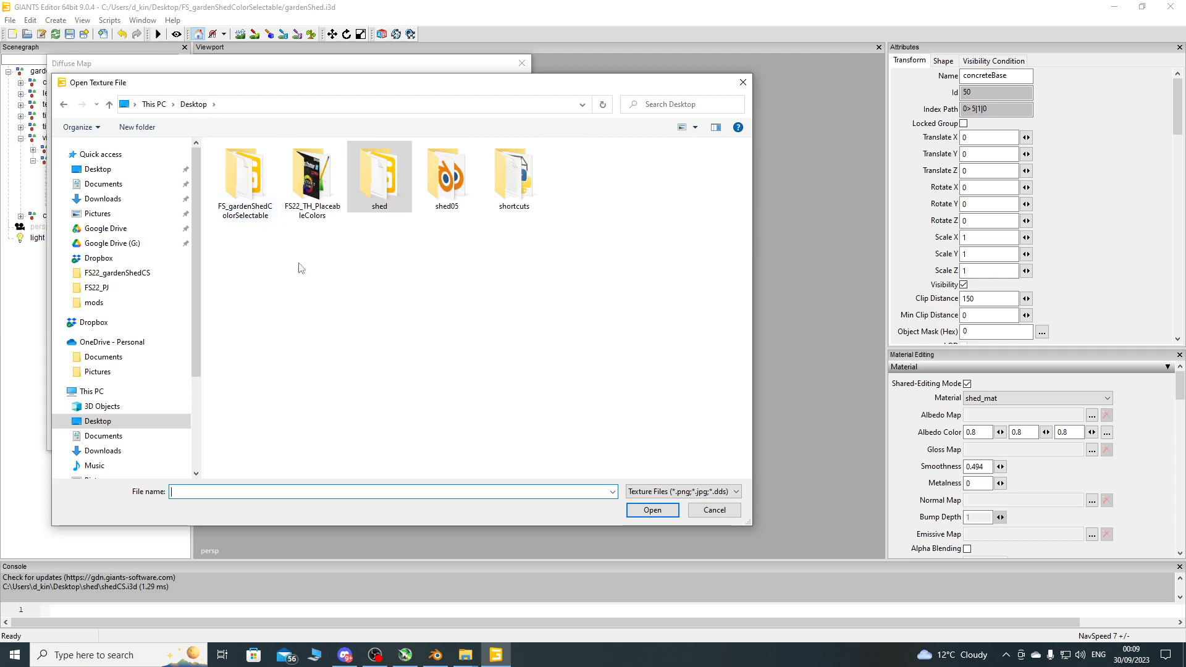
double_click(251, 190)
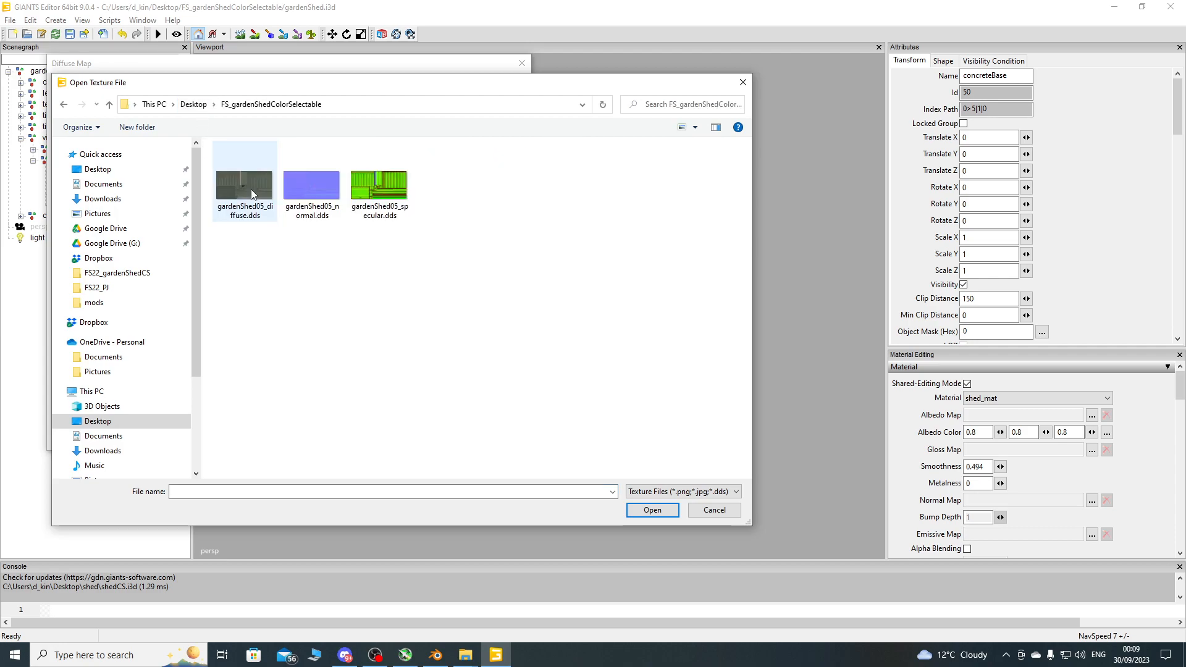
double_click(245, 197)
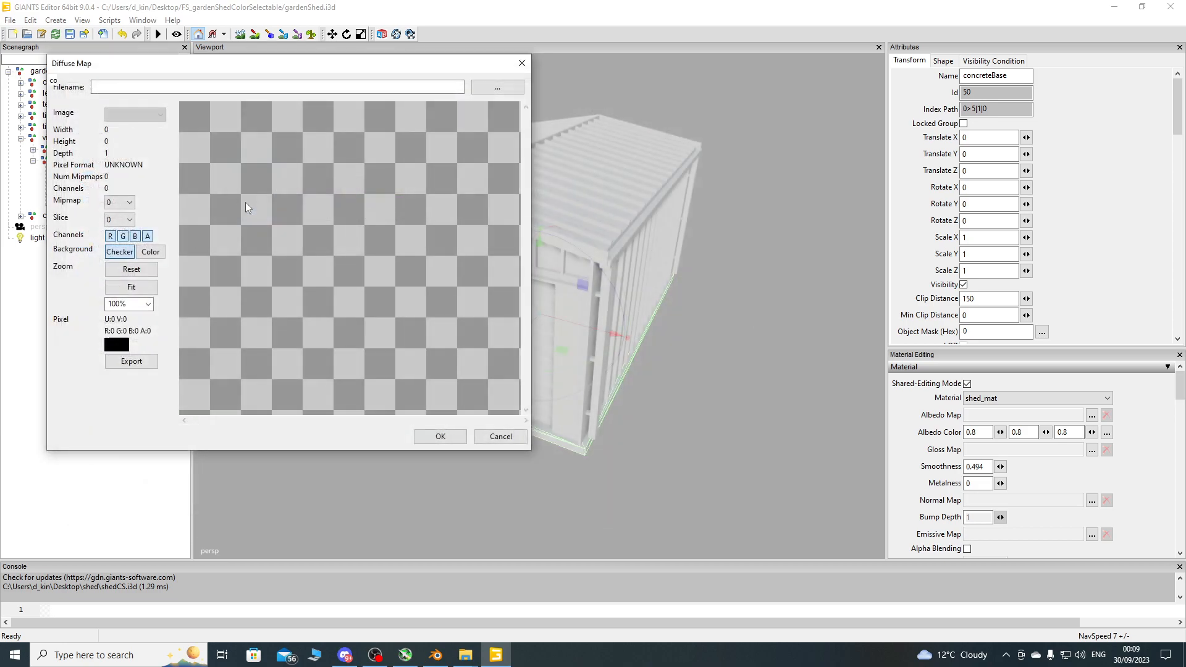
click(439, 437)
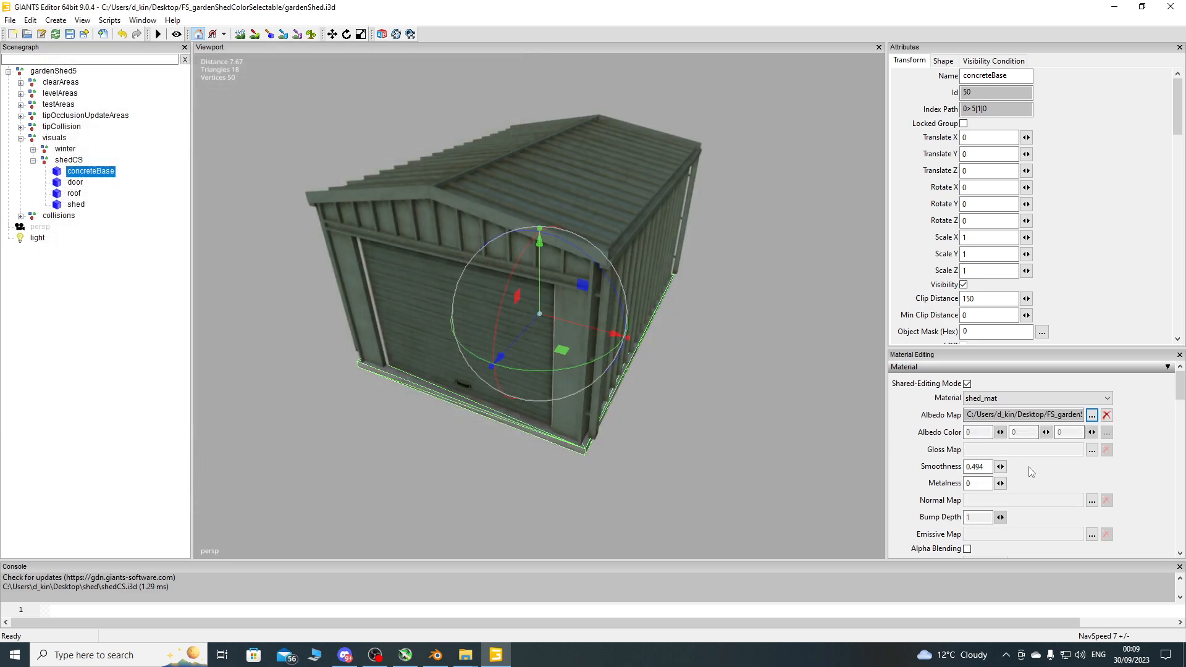
Assign gardenShed05_specular.dds as the gloss map of the shed_mat material.
click(1091, 450)
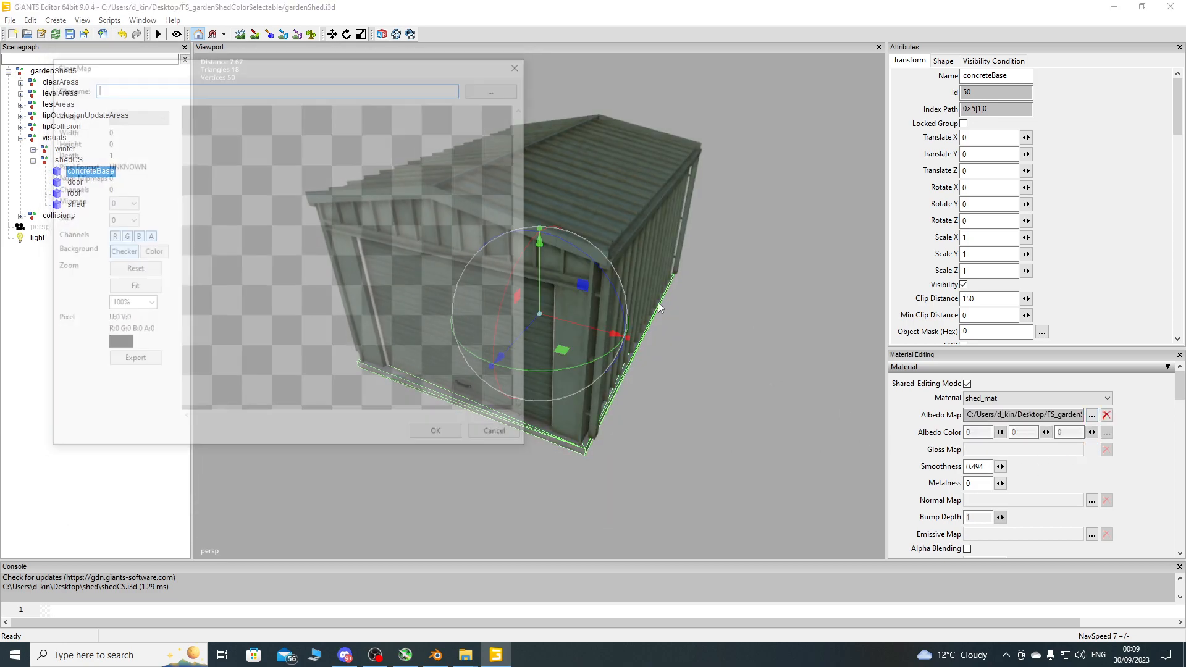
click(496, 88)
double_click(379, 186)
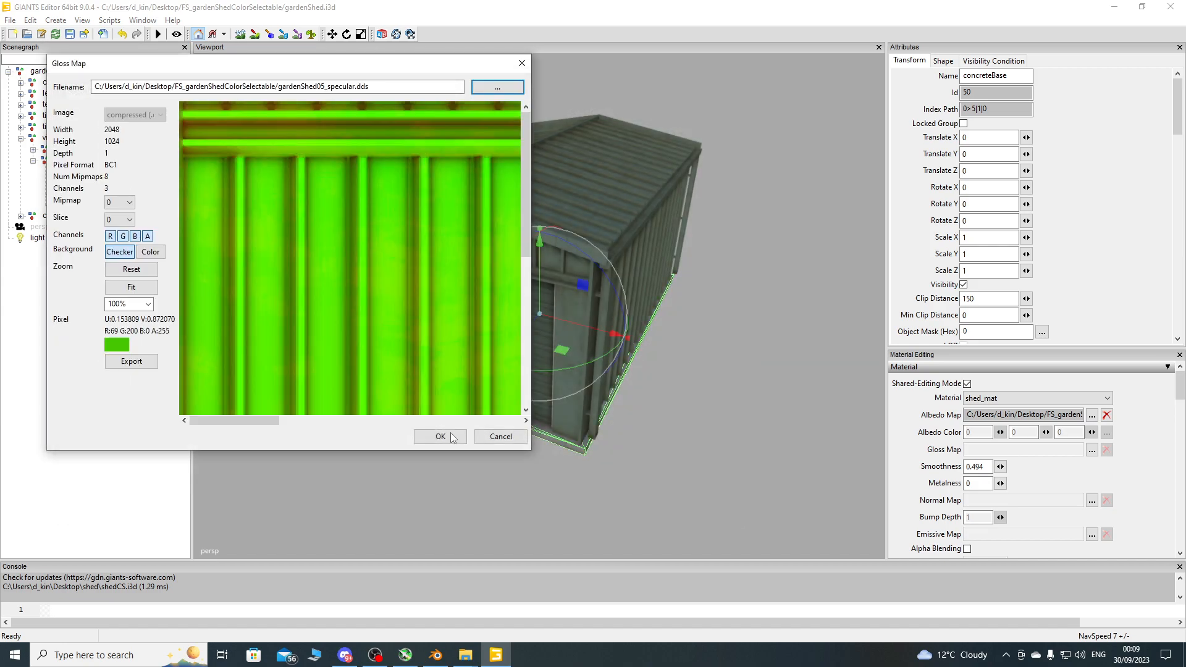
click(441, 438)
Assign gardenShed05_normal.dds as the normal map of the shed_mat material and deselect the concreteBase mesh.
click(1091, 501)
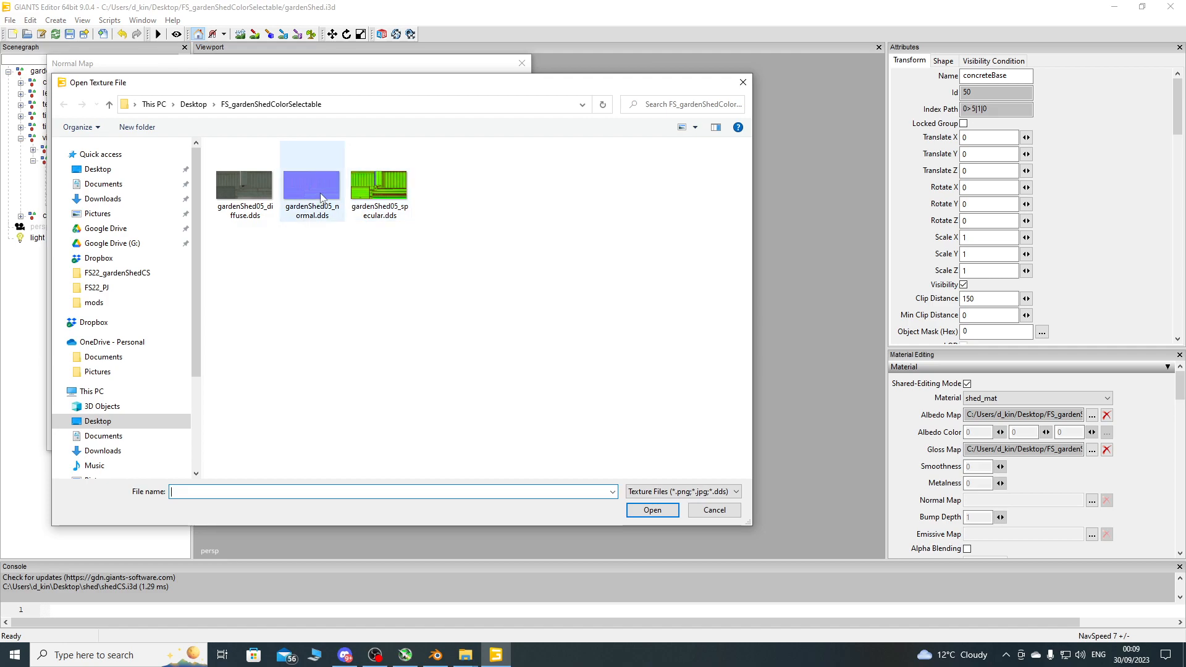
double_click(312, 186)
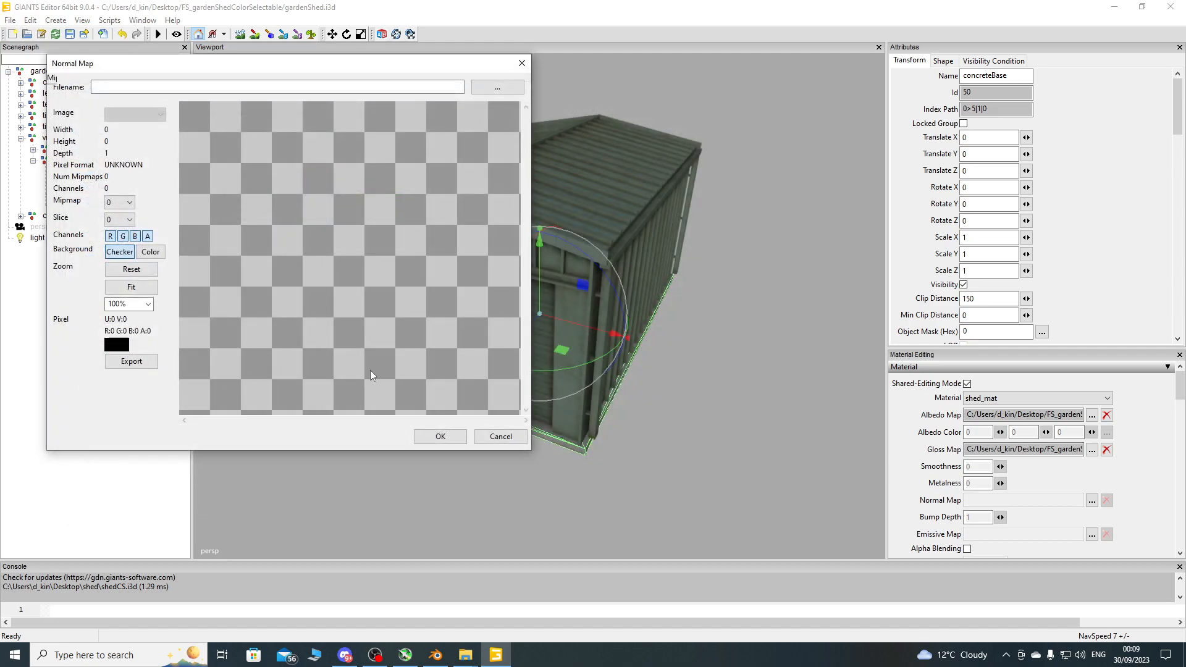
click(448, 438)
click(179, 315)
Examine the textured shed up close, checking the roller door, handle, concrete base and wall surfaces.
alt+drag(476, 401, 492, 287)
scroll(424, 394, up, 5)
scroll(493, 293, down, 6)
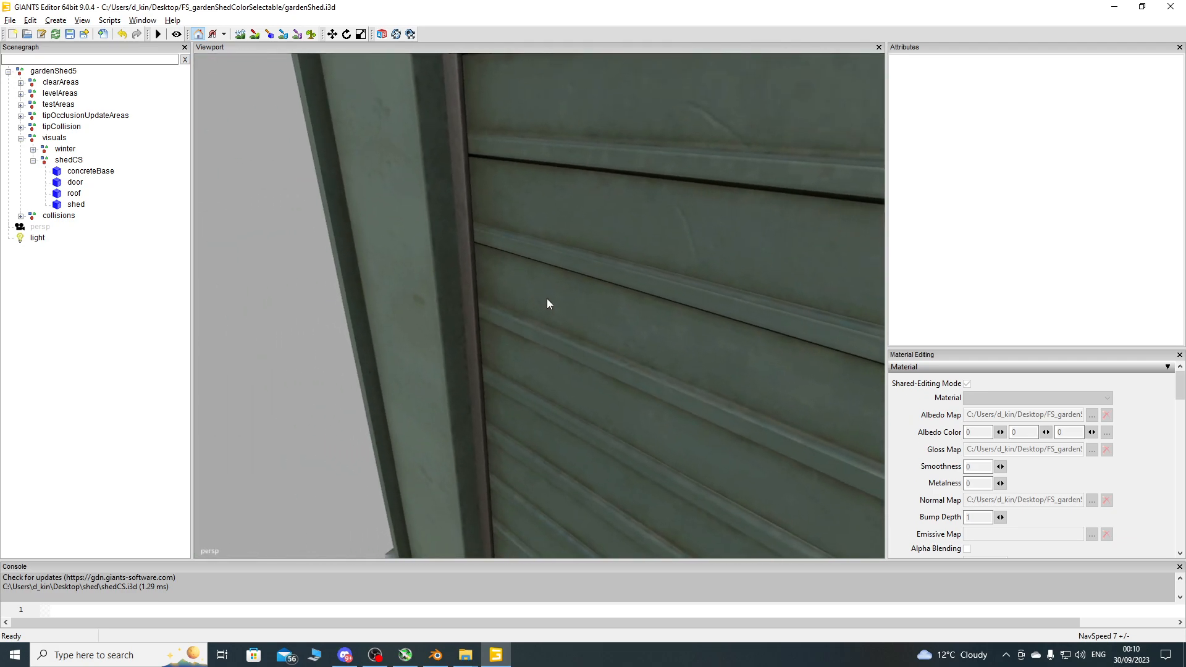
scroll(570, 340, down, 5)
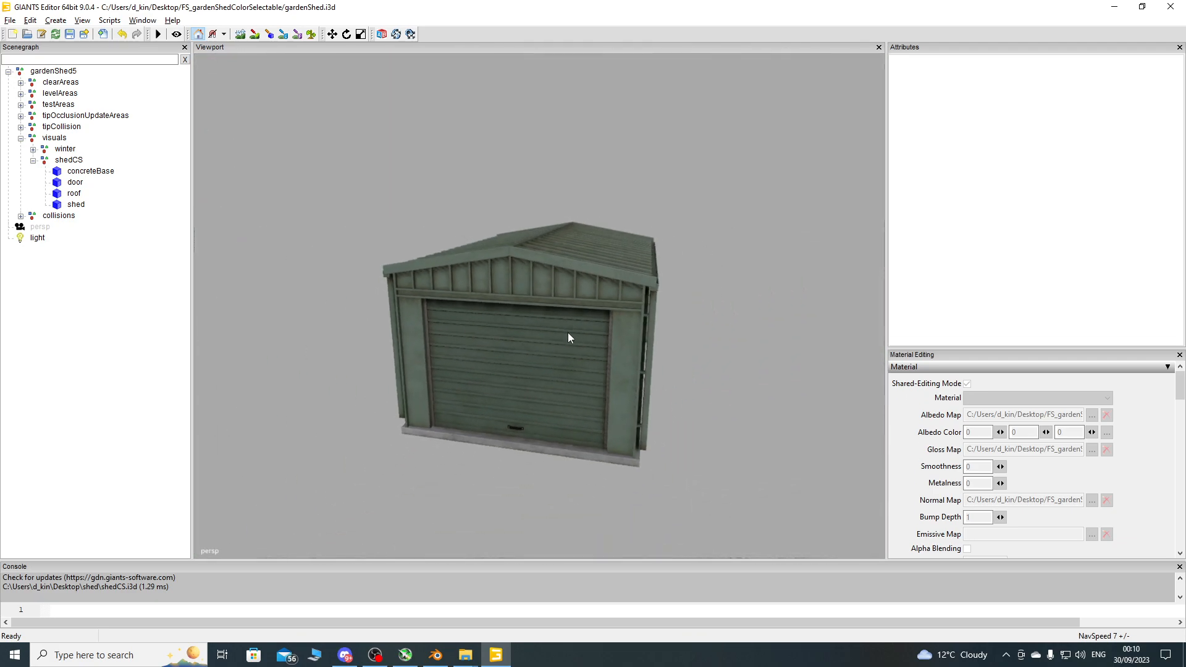
scroll(552, 383, up, 9)
scroll(552, 290, up, 2)
alt+drag(553, 289, 504, 293)
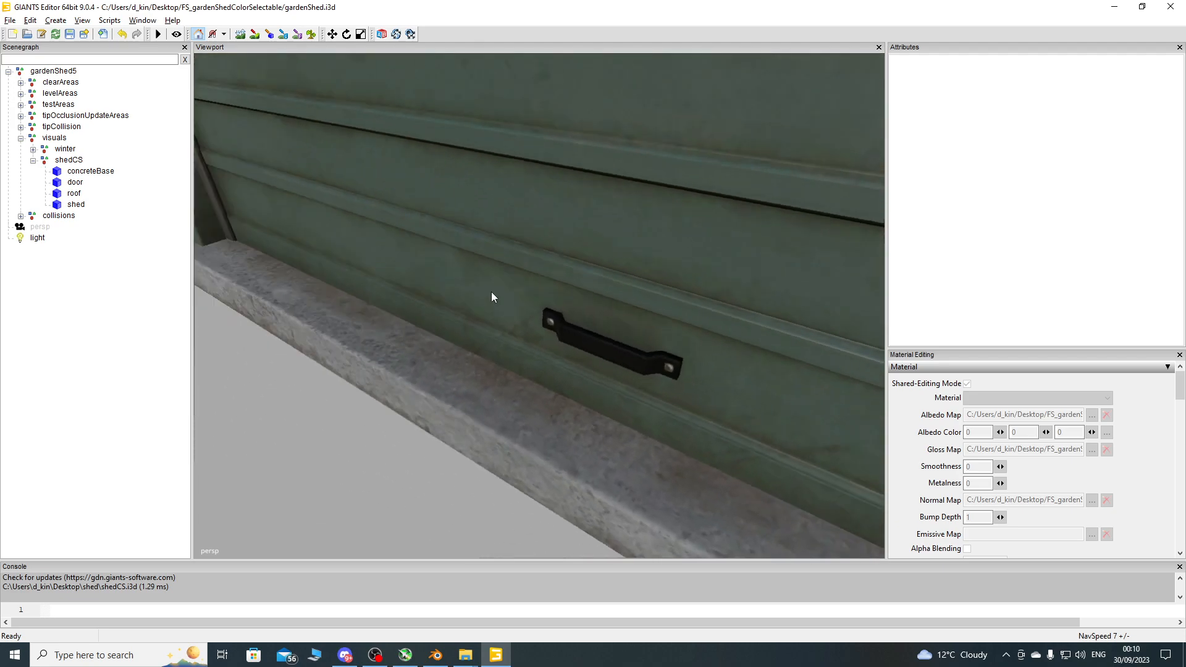
scroll(470, 321, down, 8)
alt+drag(425, 348, 501, 277)
scroll(491, 265, up, 7)
scroll(560, 276, down, 8)
scroll(516, 241, up, 7)
scroll(517, 241, down, 7)
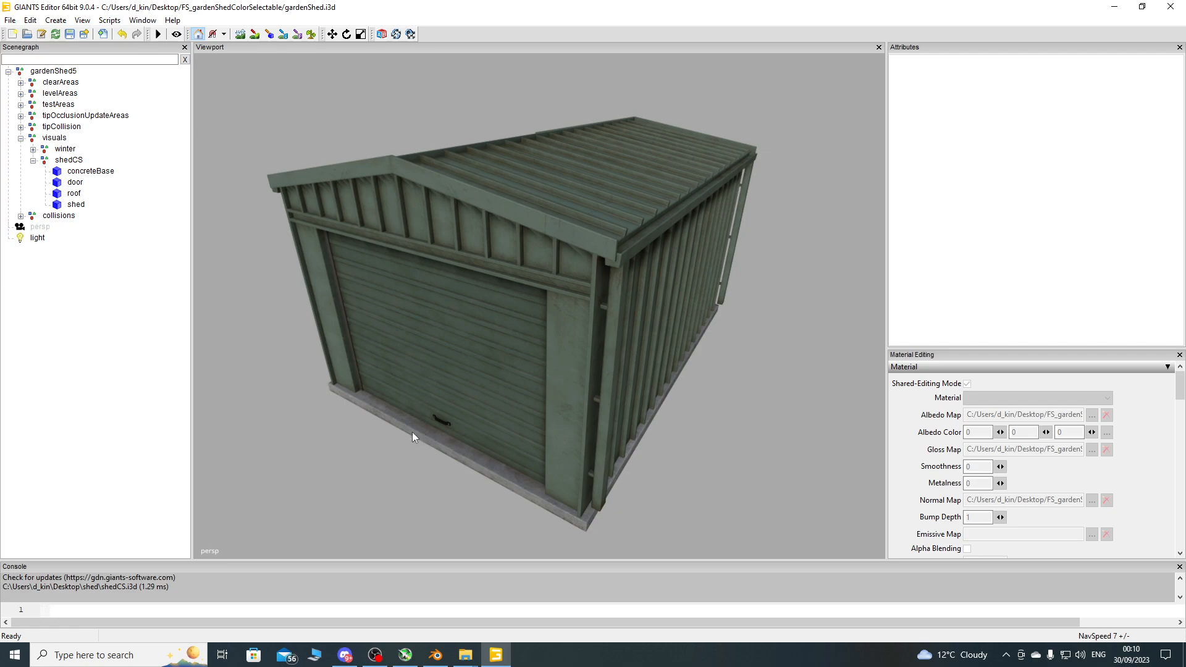
Switch to Blender and display the roof's UV layout in Edit Mode with the UV editor beside the 3D view.
click(435, 655)
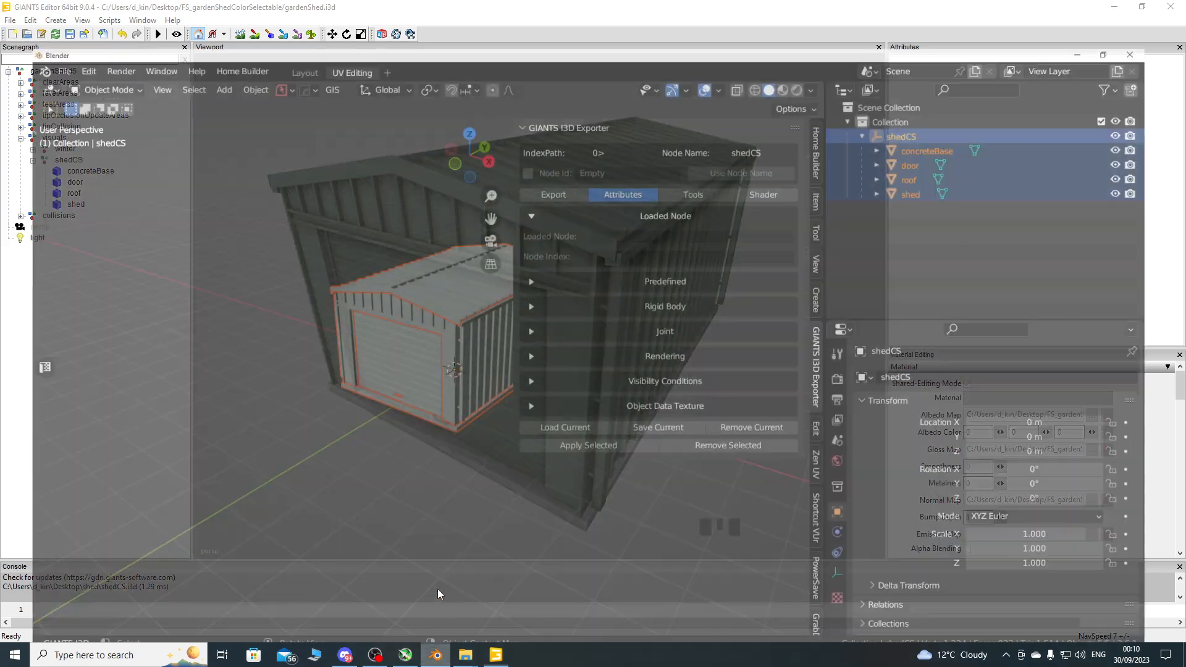
key(n)
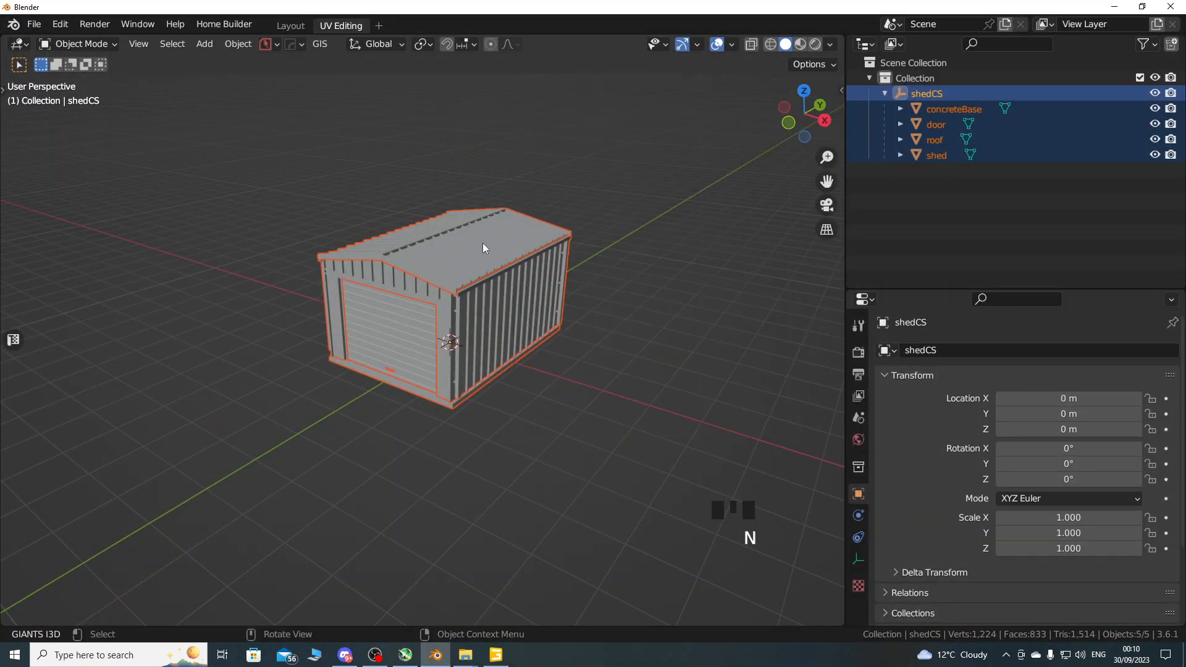
click(458, 455)
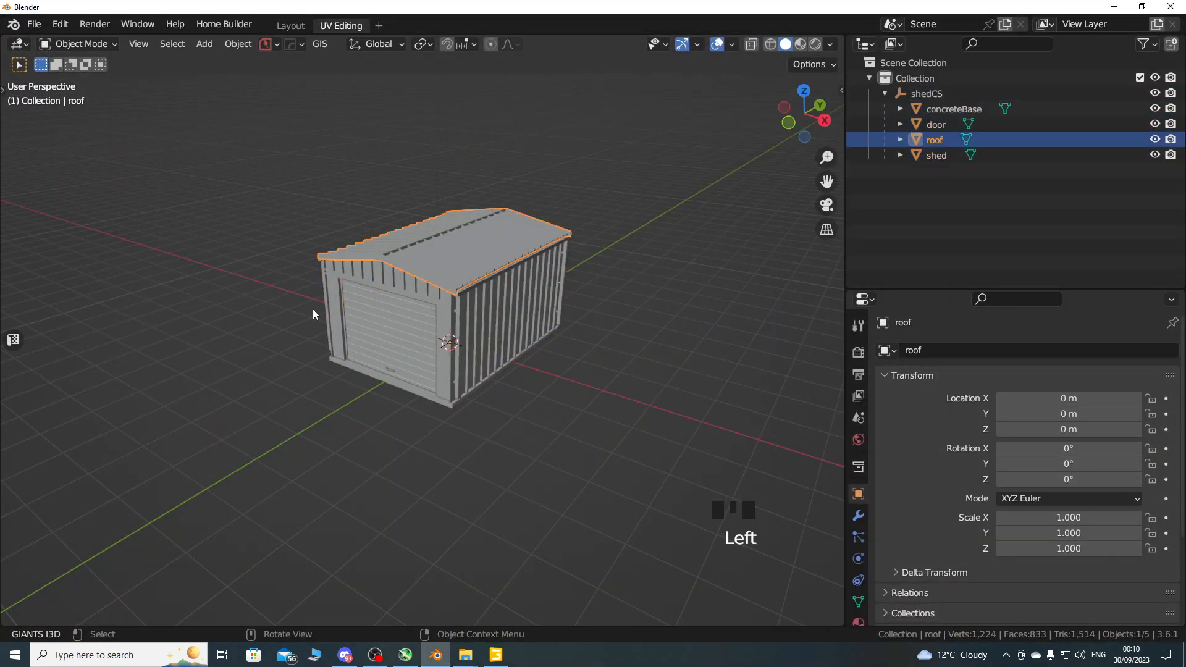
click(81, 45)
click(81, 78)
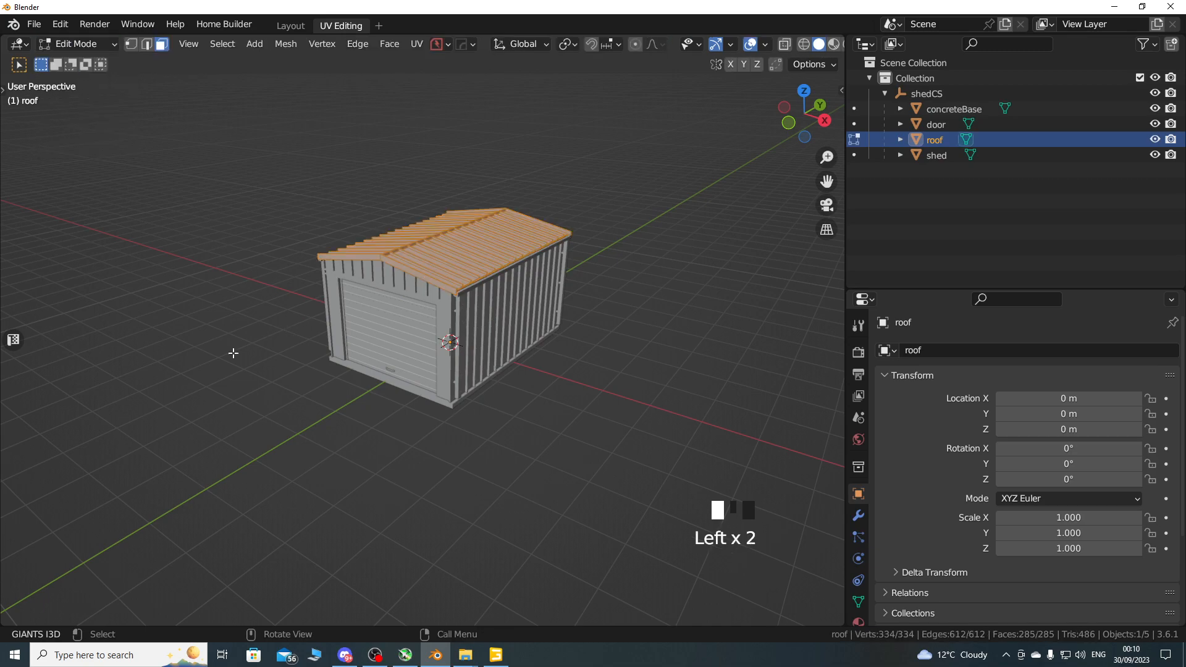
click(13, 339)
scroll(195, 383, down, 3)
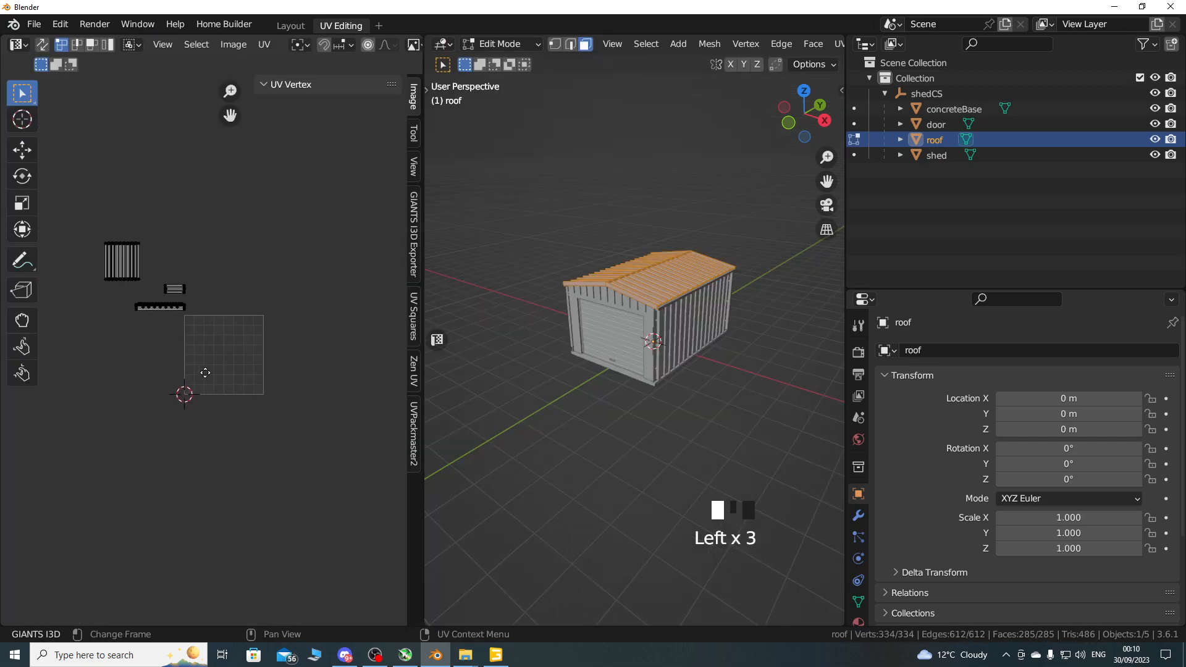
Try to move all of the roof's UV islands 1 unit along X, then return to GIANTS Editor.
key(a)
key(g)
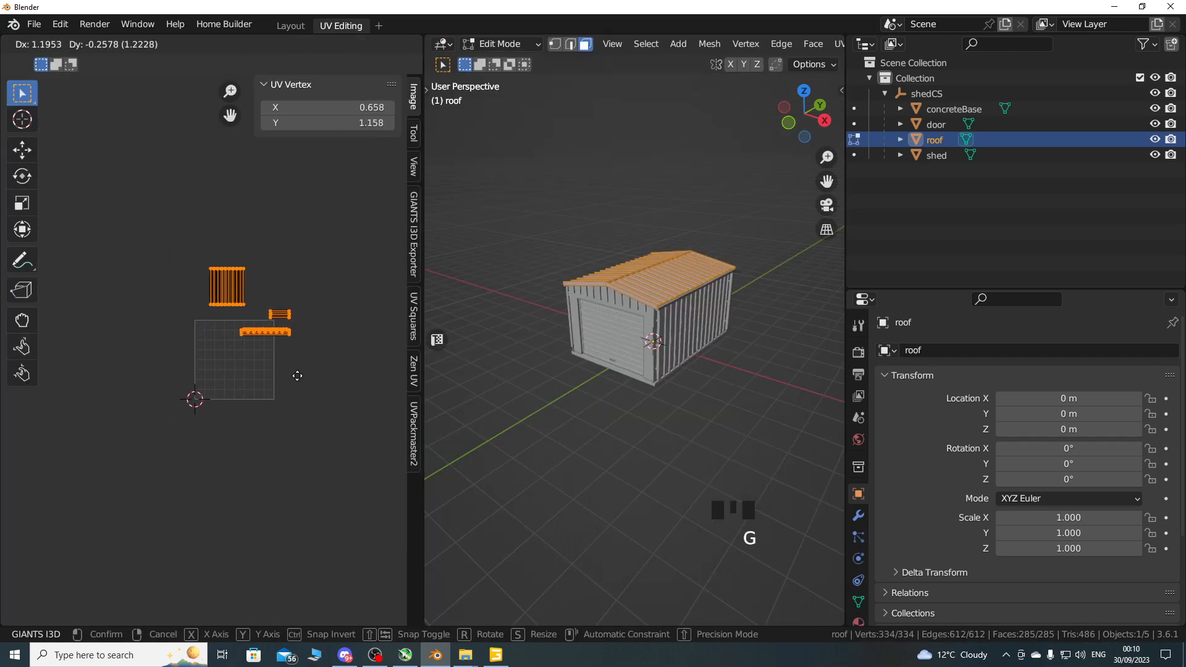
click(233, 384)
key(g)
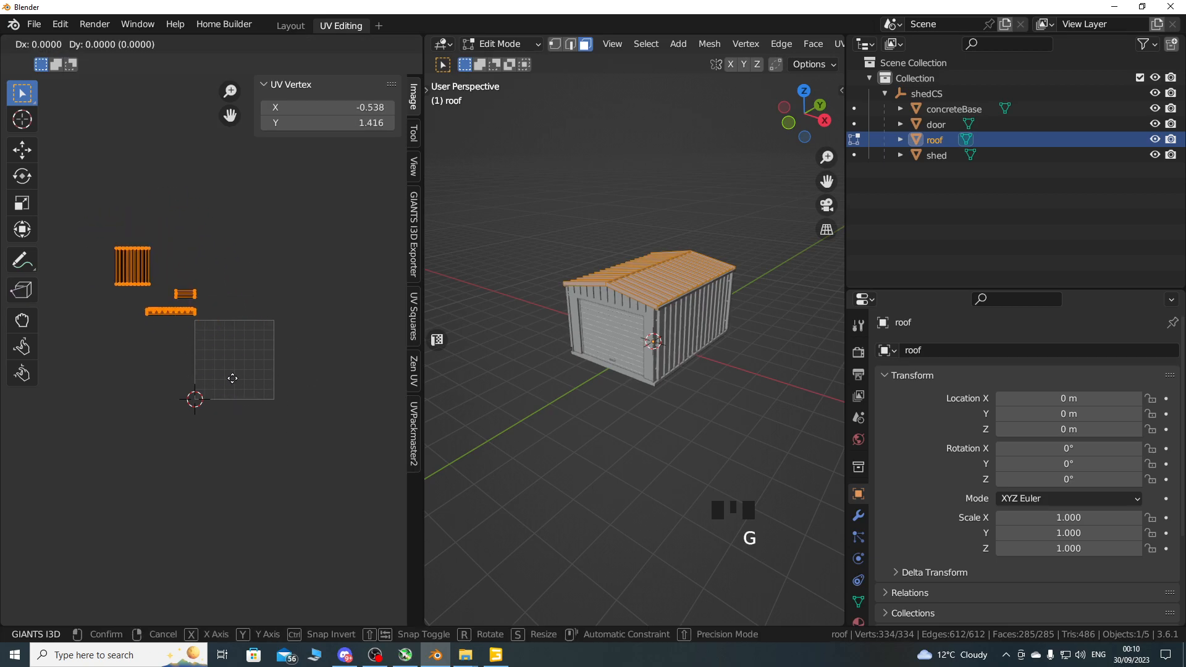
key(1)
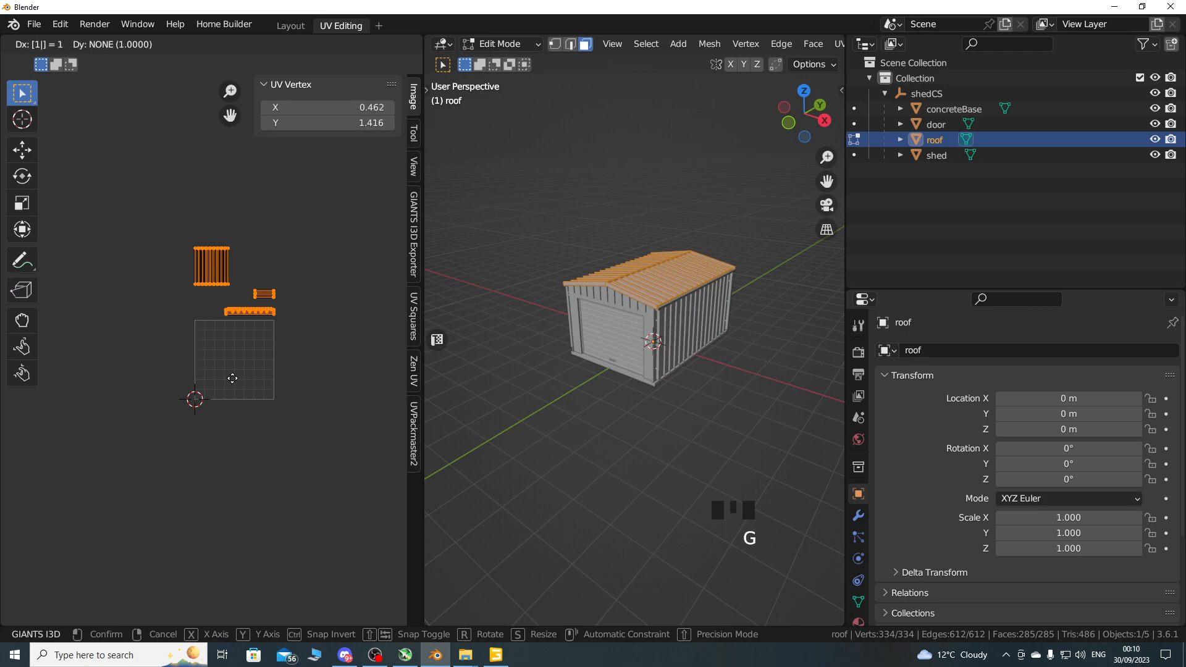
right_click(233, 379)
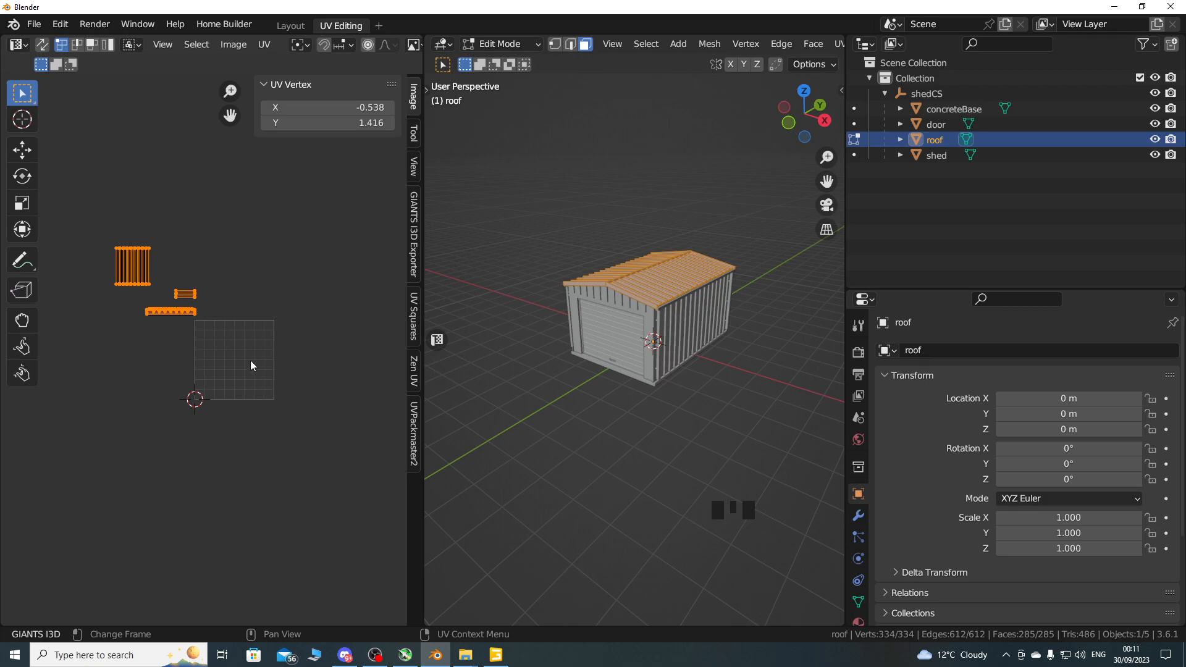
click(1119, 7)
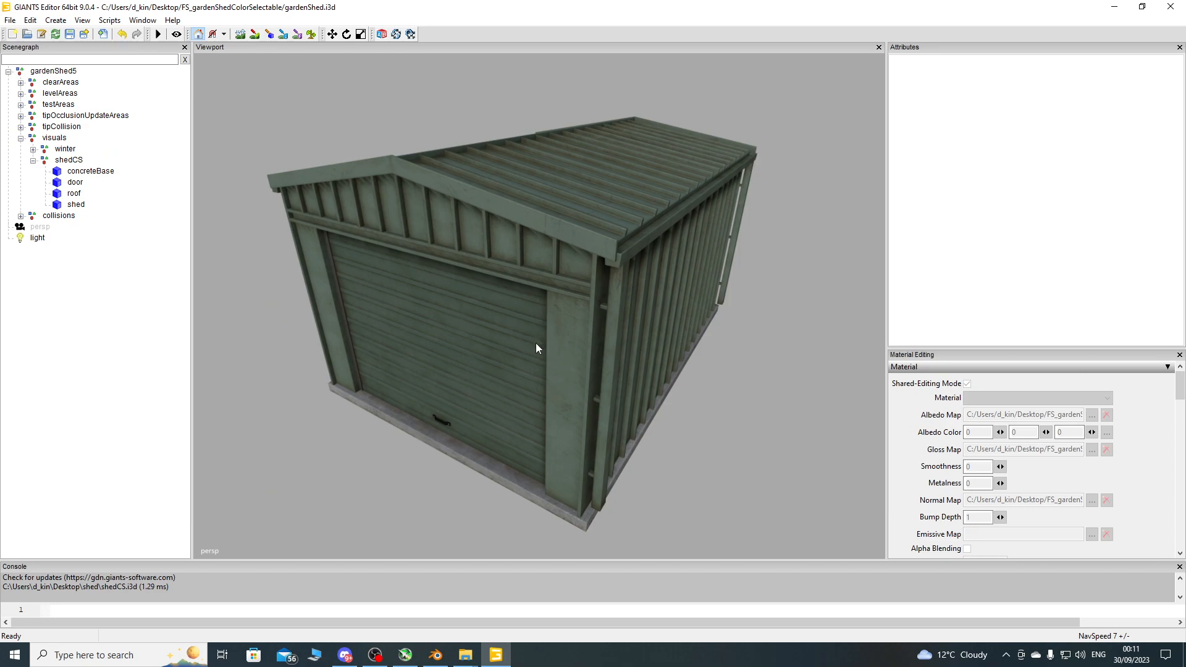
Load placeableShader.xml from the Farming Simulator 2022 data/shaders folder as the custom shader of concreteBase's shed_mat material.
scroll(536, 344, down, 1)
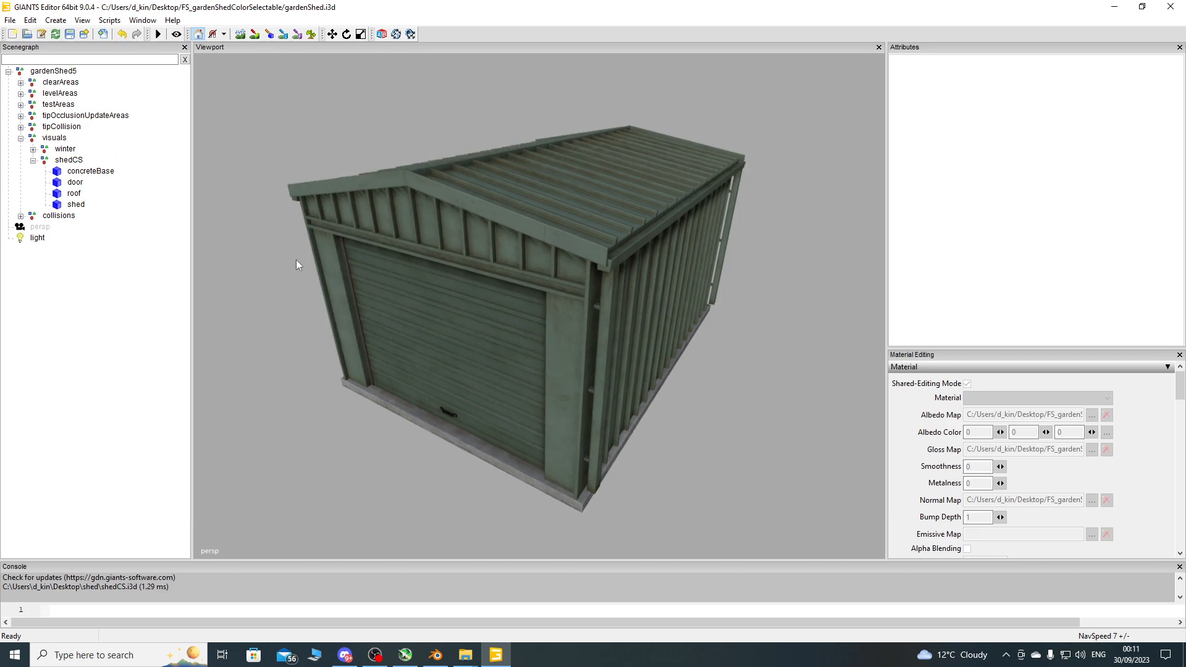
alt+drag(531, 280, 514, 299)
scroll(490, 289, down, 3)
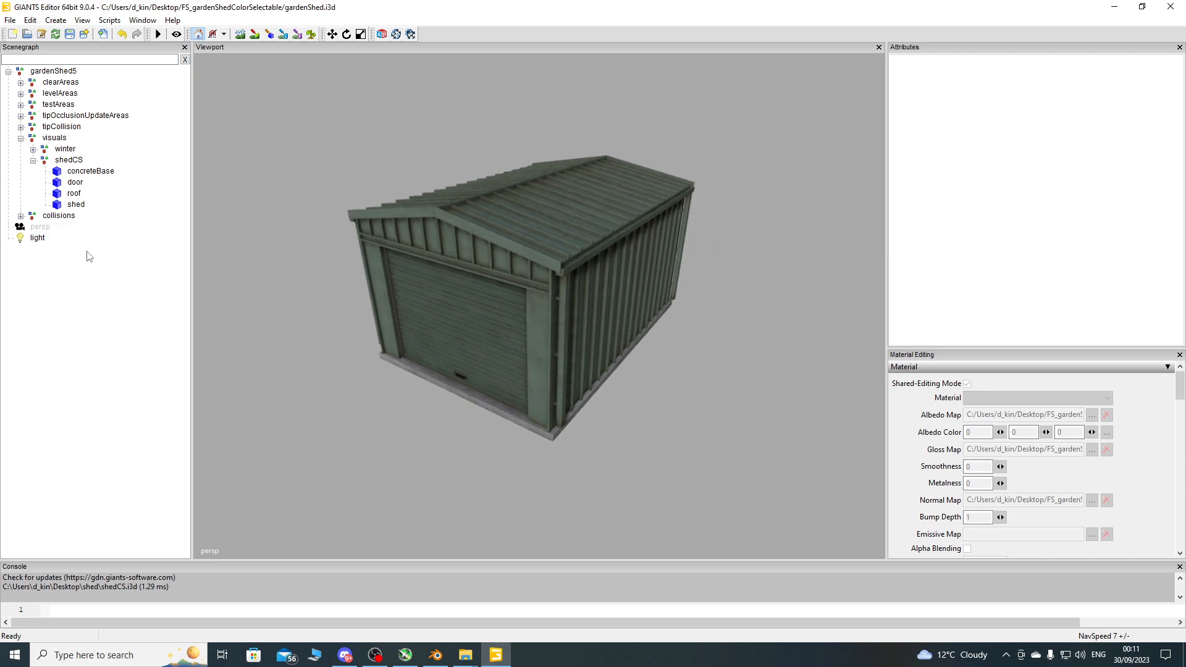
click(96, 173)
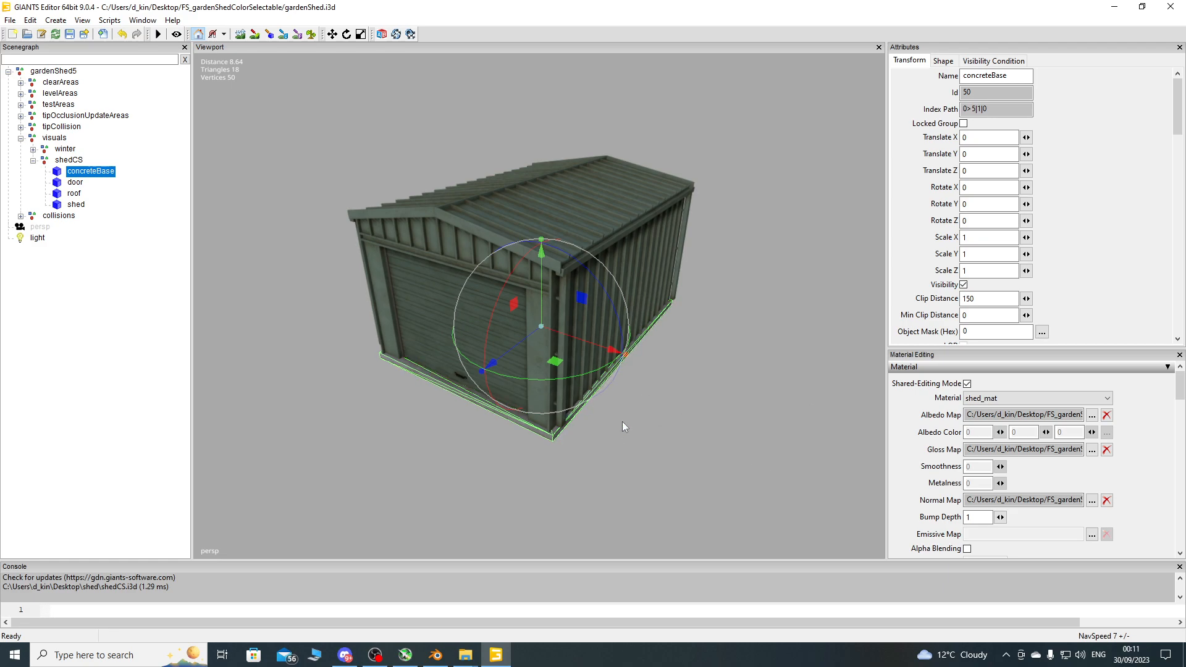
drag(1180, 386, 1180, 416)
click(1100, 416)
scroll(281, 339, down, 8)
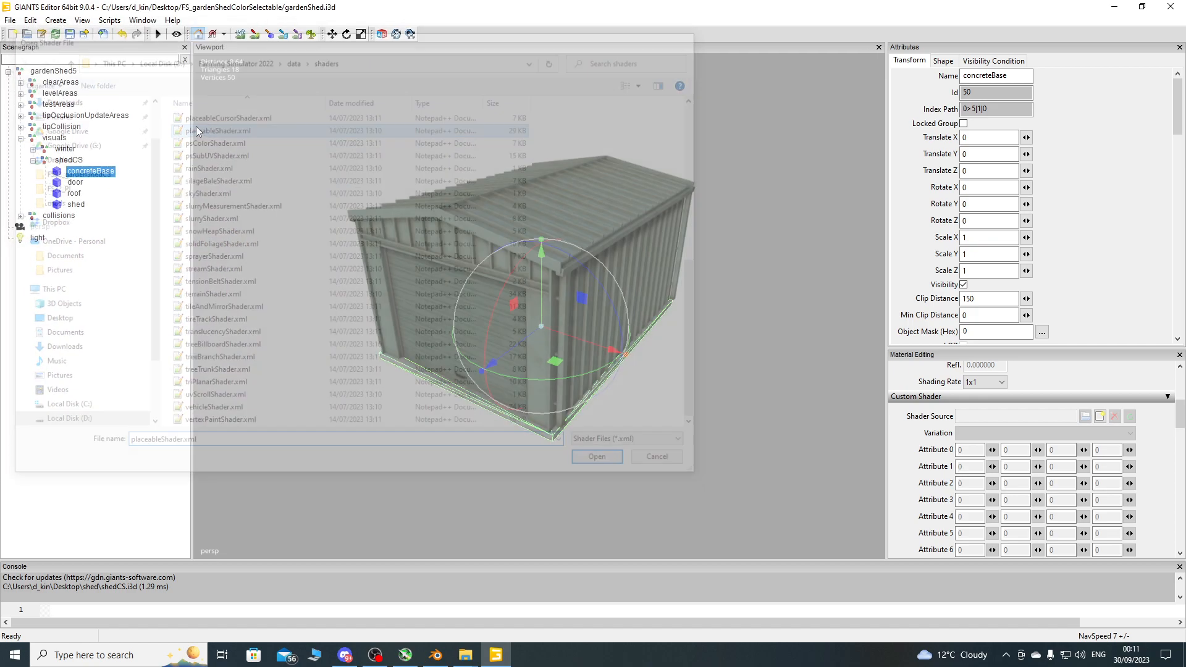
double_click(198, 128)
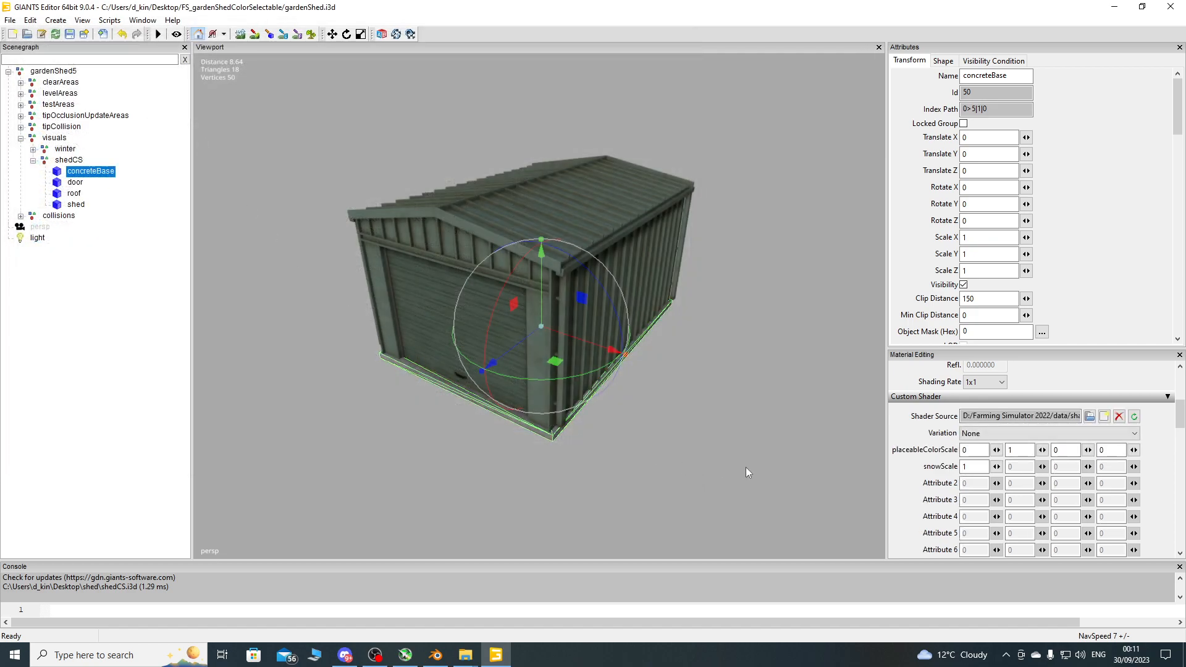
Check the door's material, and replace shed_mat's custom shader on concreteBase with the game shader offering dirtMossSmoothness and dirtMossMix attributes.
click(74, 183)
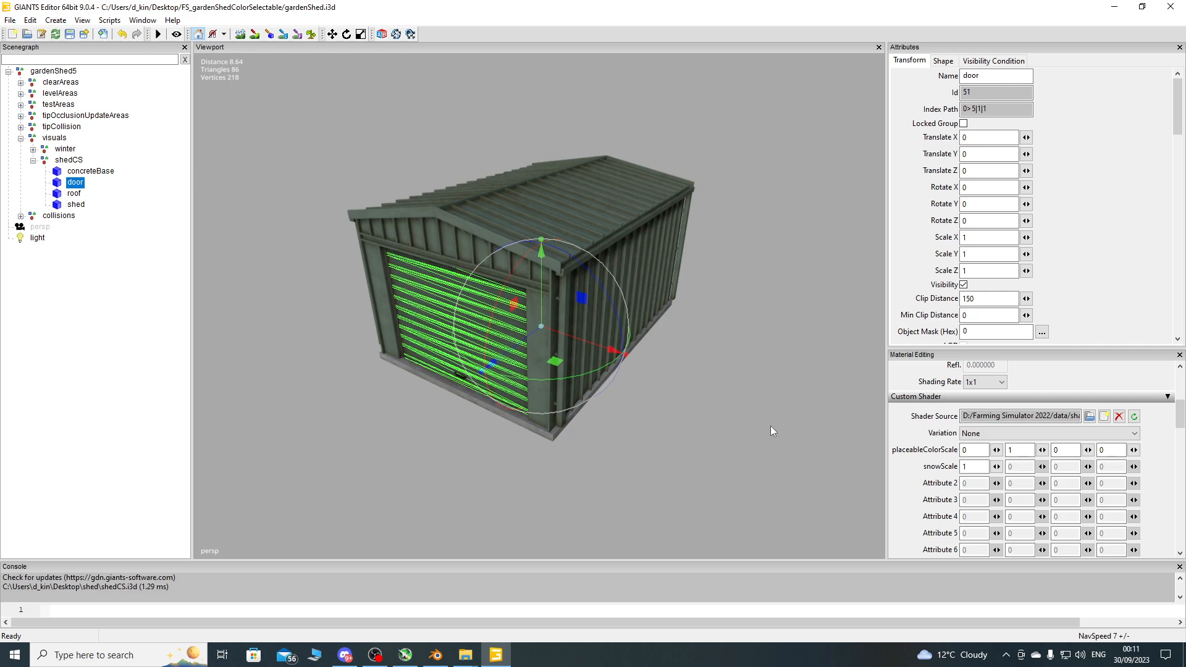
drag(1181, 427, 1181, 389)
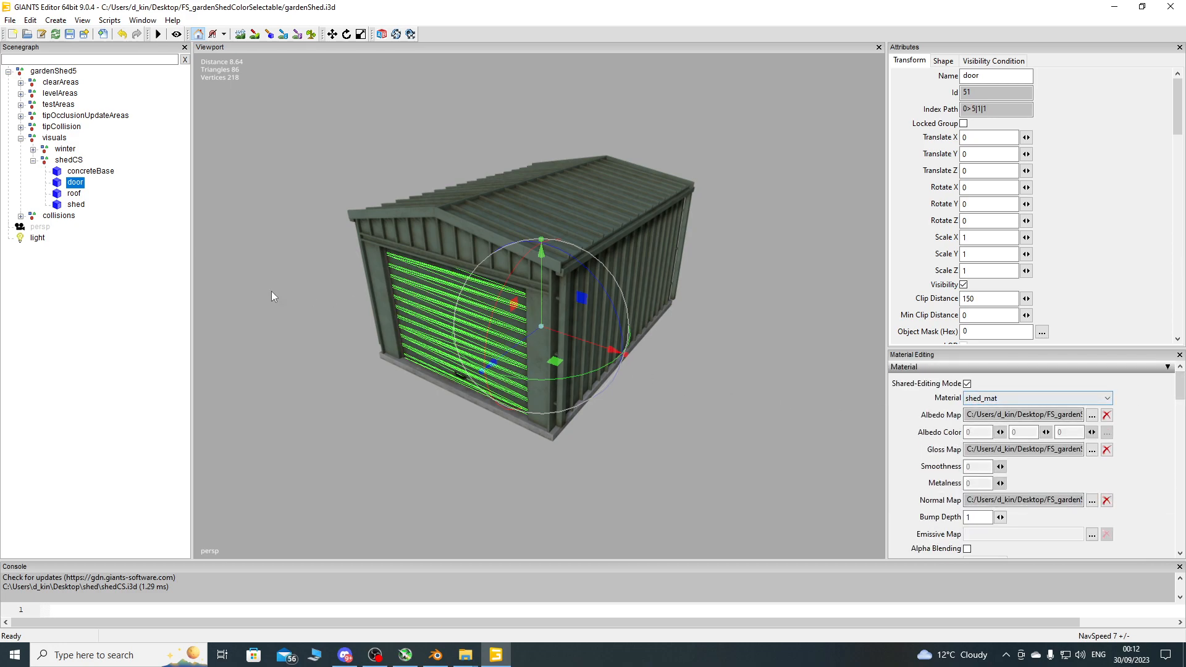
click(93, 173)
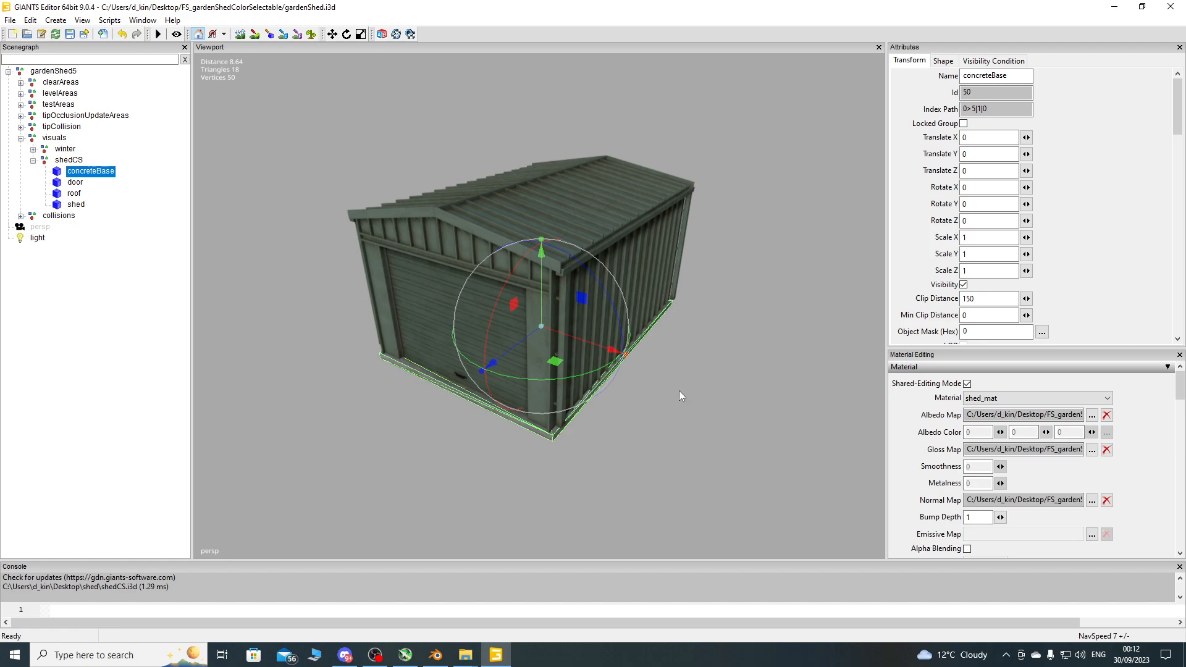
drag(1181, 389, 1182, 416)
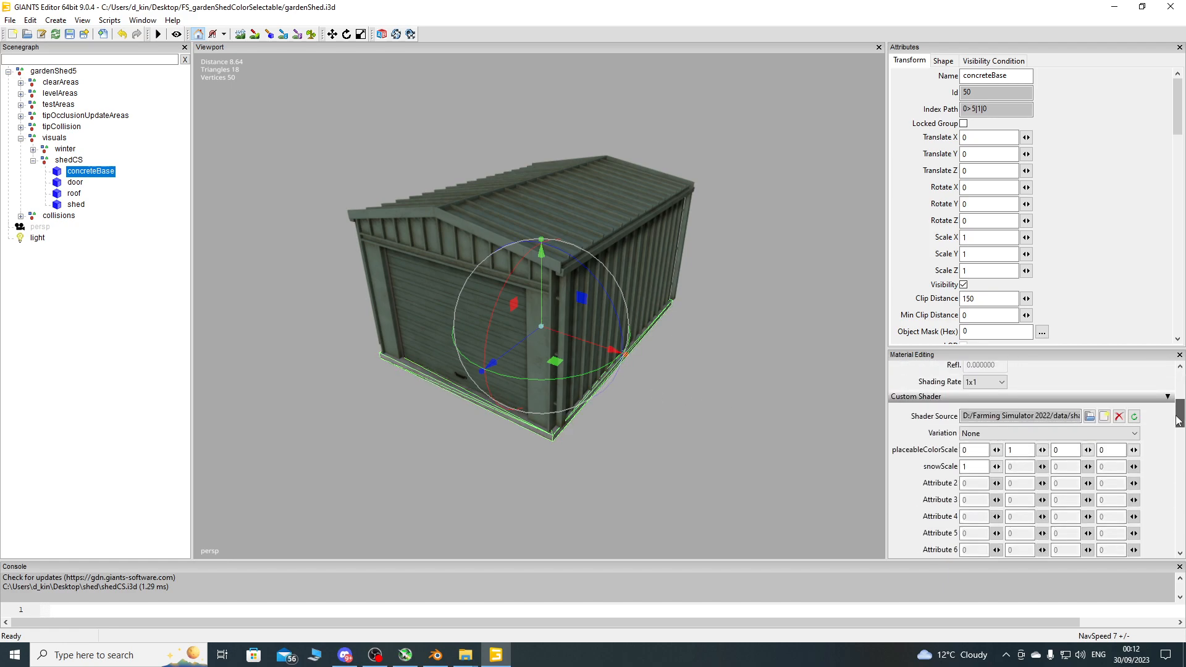
click(1106, 415)
double_click(233, 160)
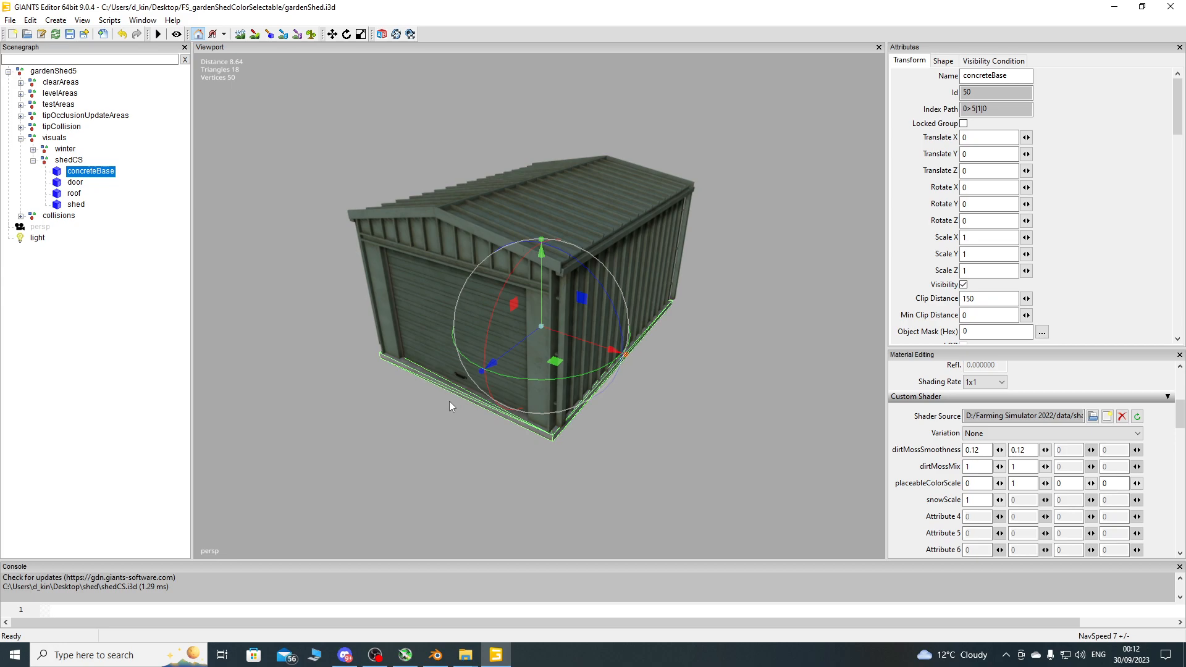
Set the custom shader variation of shed_mat to colorScale and deselect the concreteBase mesh.
mouse_move(468, 403)
alt+mouse_down()
mouse_move(438, 412)
mouse_move(473, 410)
alt+mouse_up()
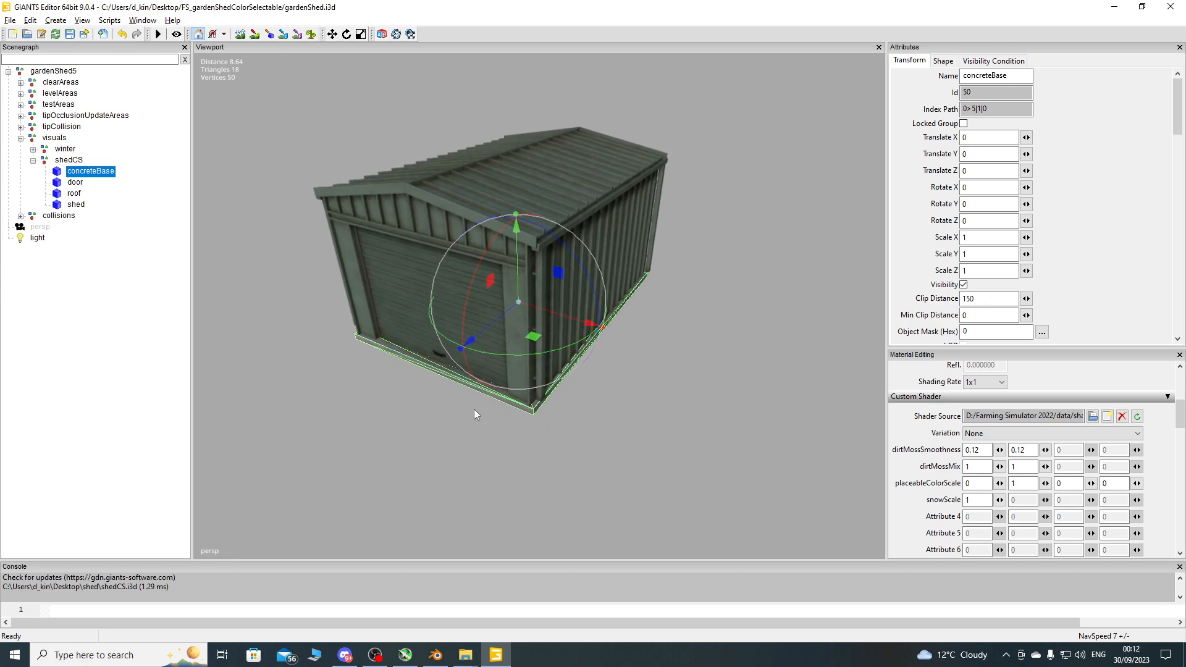
click(992, 434)
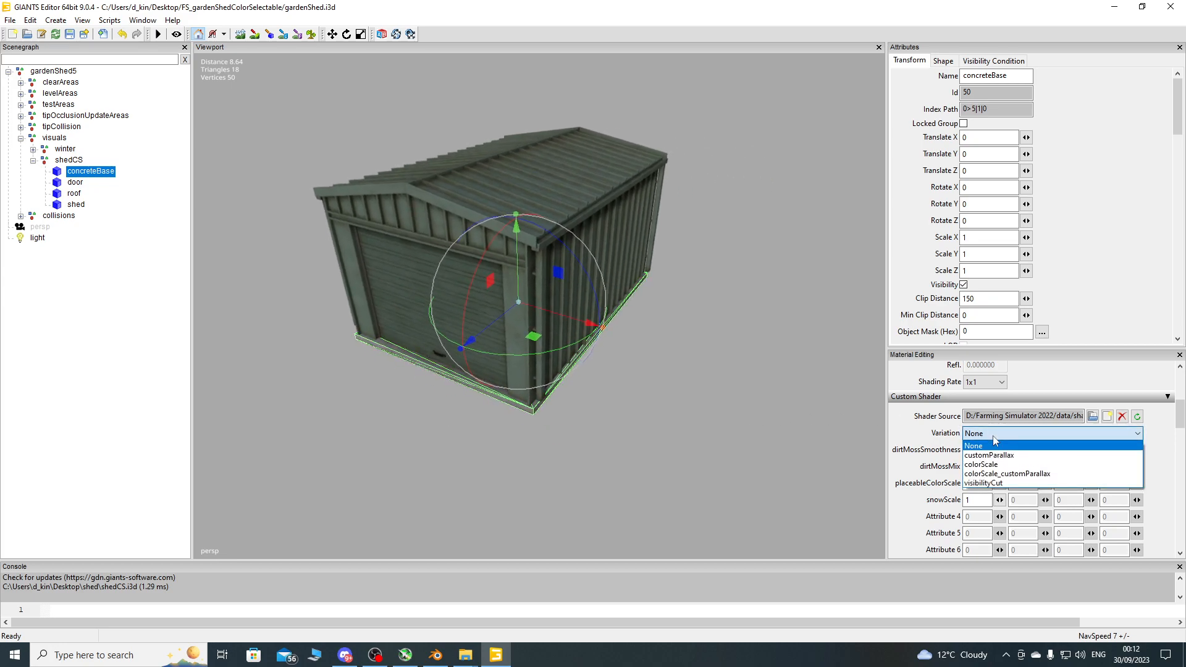
click(1004, 466)
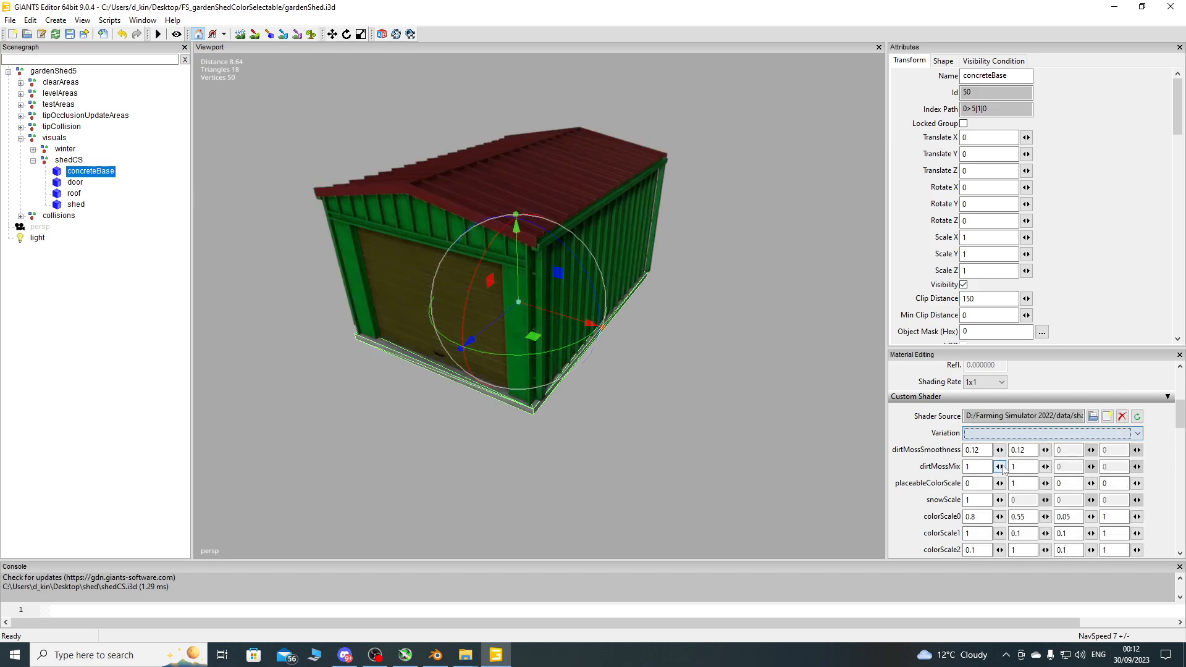
click(586, 456)
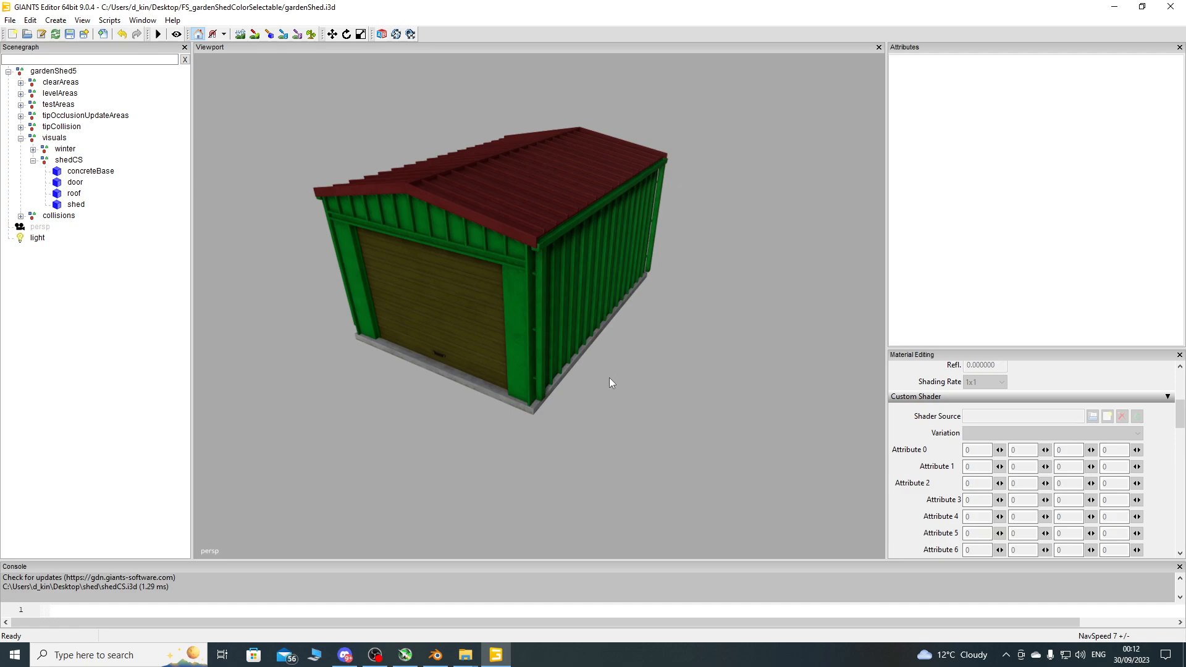
Inspect the shed from several angles and distances, checking the separate colours on the roof, walls, door and base.
alt+drag(584, 383, 646, 296)
scroll(491, 321, up, 5)
scroll(603, 288, down, 3)
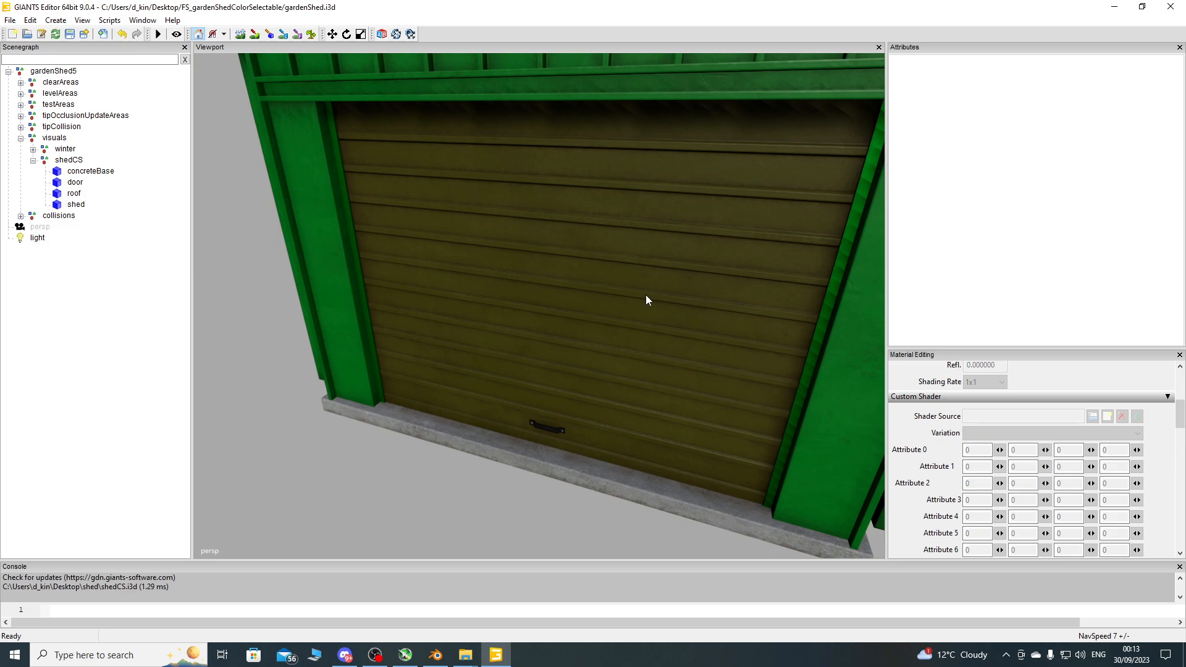
alt+drag(646, 296, 550, 320)
scroll(591, 351, down, 4)
scroll(592, 258, up, 4)
scroll(578, 236, up, 4)
scroll(545, 276, down, 2)
scroll(591, 251, down, 5)
scroll(574, 245, down, 4)
scroll(557, 265, up, 4)
scroll(540, 314, down, 4)
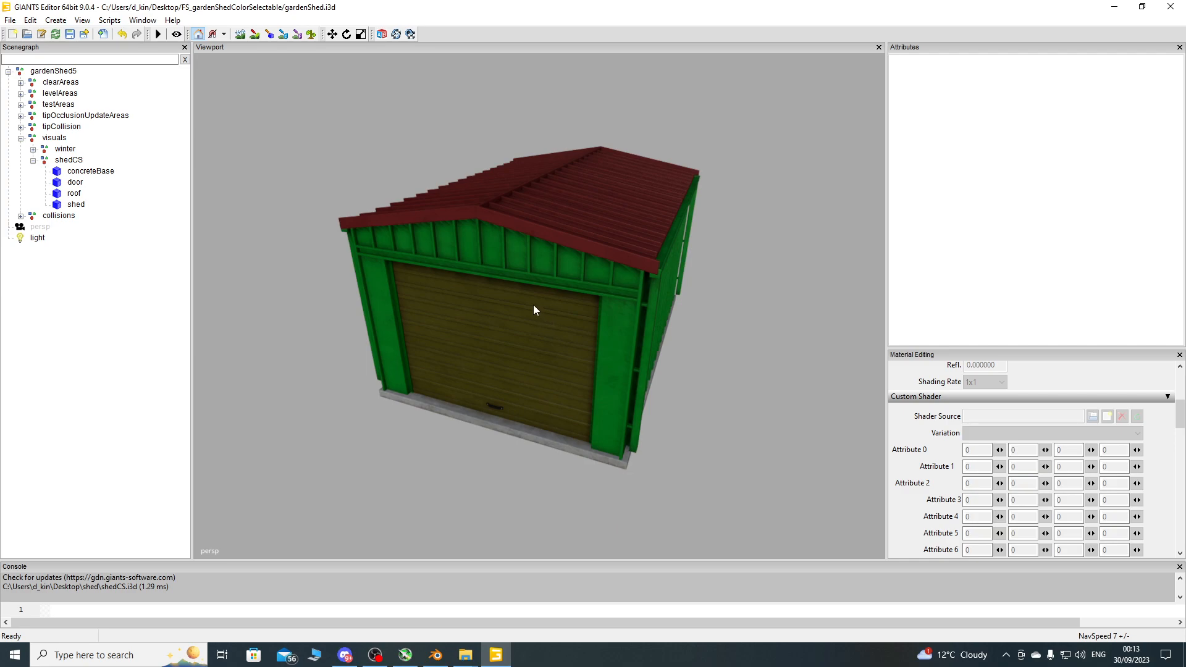
alt+drag(446, 313, 524, 199)
scroll(462, 298, up, 3)
scroll(462, 298, up, 2)
scroll(524, 198, up, 3)
alt+drag(603, 213, 505, 270)
scroll(542, 251, down, 5)
scroll(537, 255, down, 4)
scroll(518, 272, up, 4)
scroll(522, 276, down, 3)
scroll(503, 251, up, 4)
scroll(471, 246, down, 3)
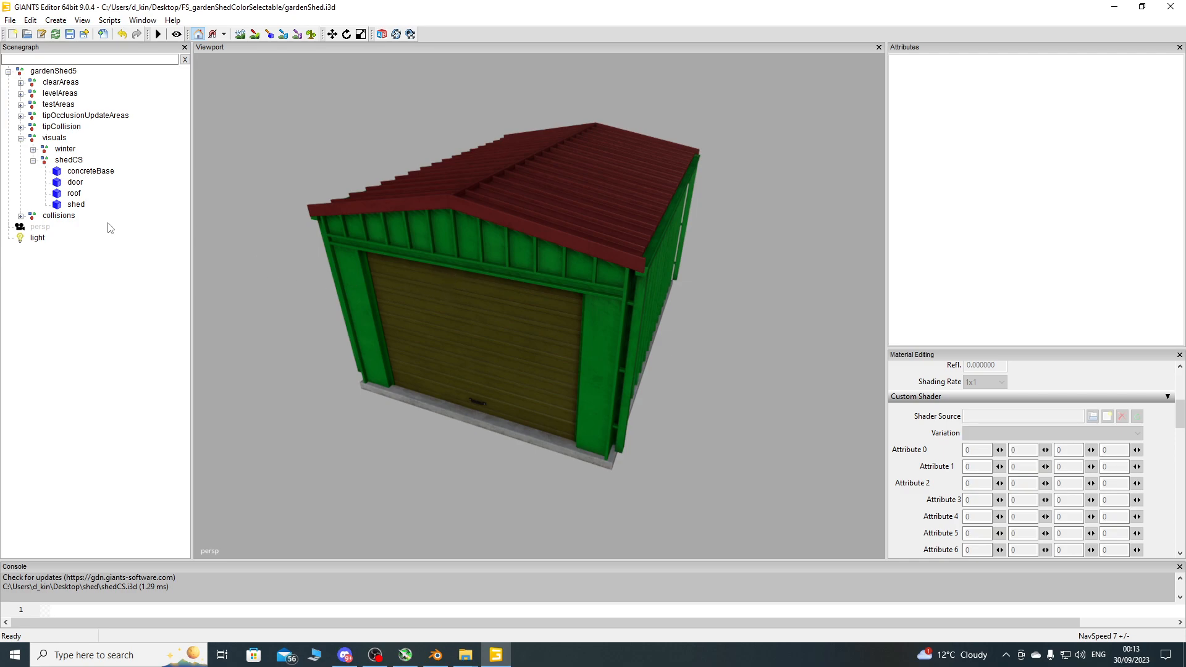
Reorder the shedCS group so that concreteBase comes last, after the shed mesh, and select the door mesh.
click(103, 173)
drag(103, 174, 106, 210)
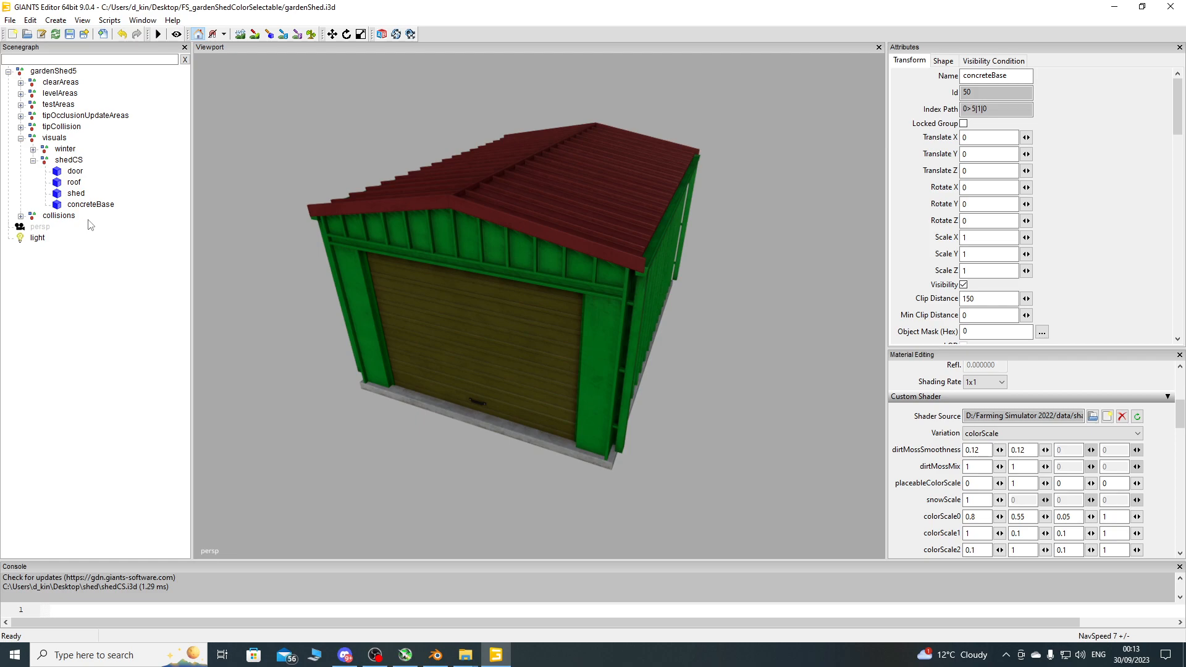
click(77, 174)
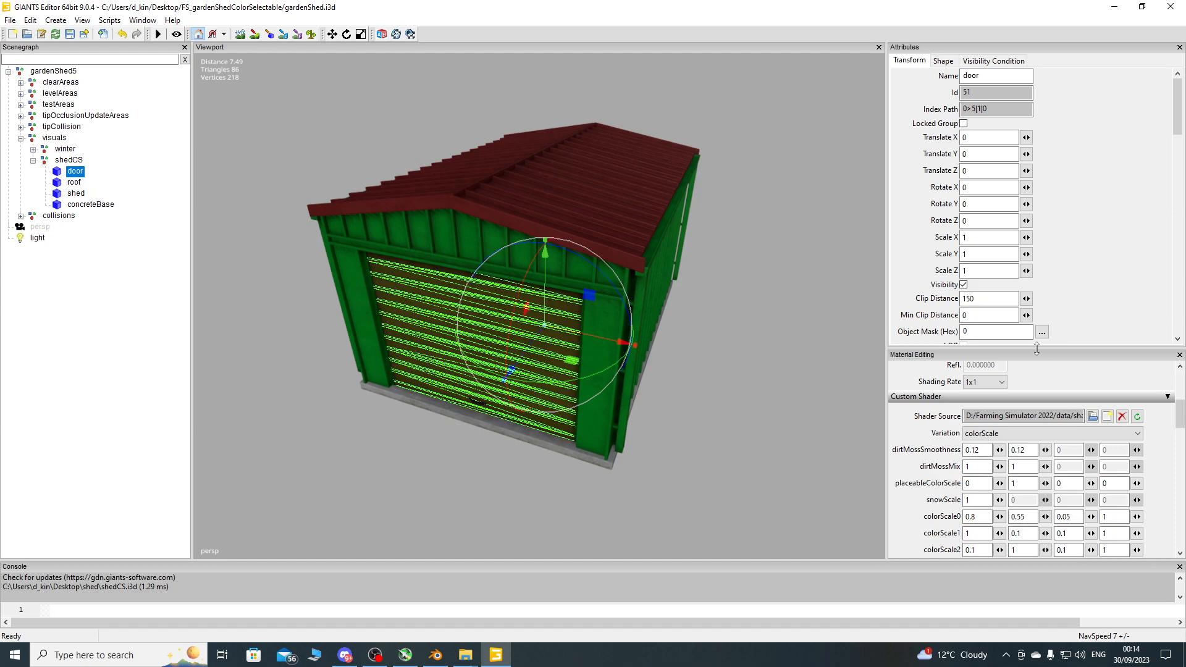
Enlarge the Material Editing area upward and sideways to show all colorScale attributes, and clear the door selection.
drag(1037, 349, 1037, 205)
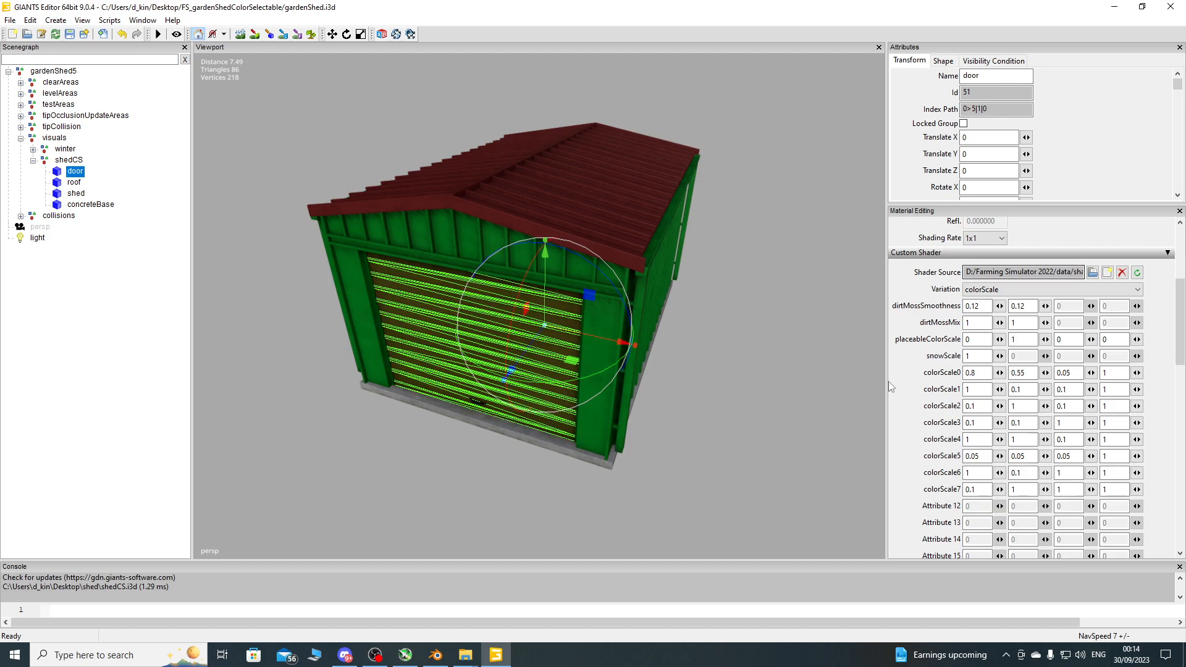
drag(887, 382, 802, 383)
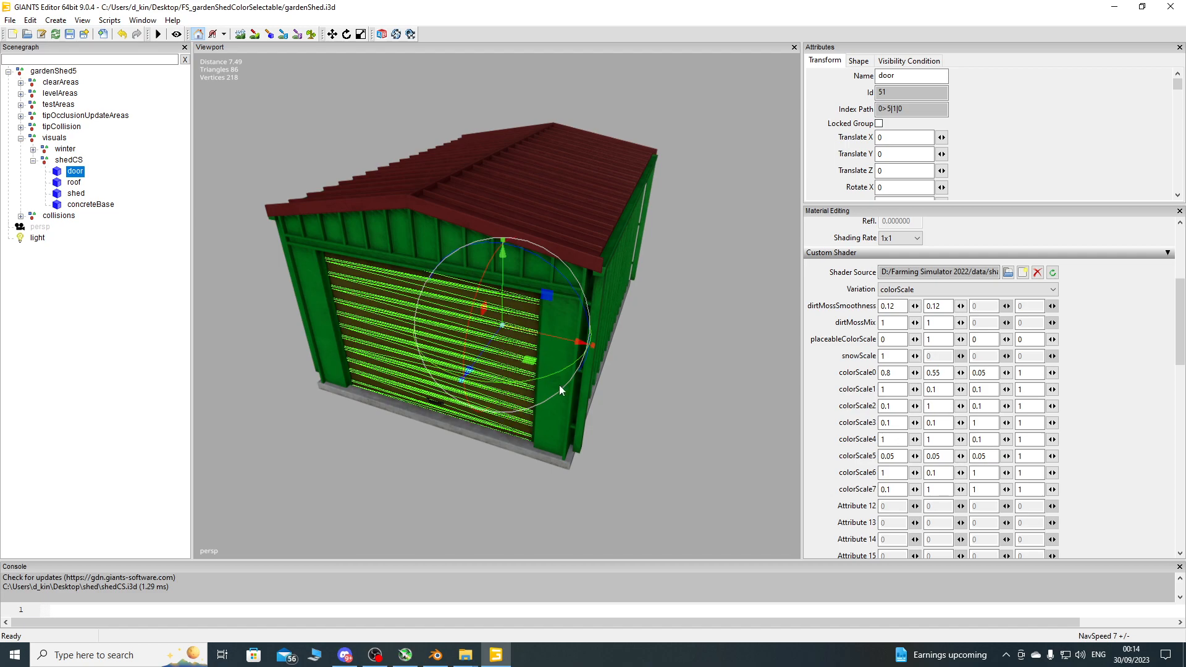
click(102, 318)
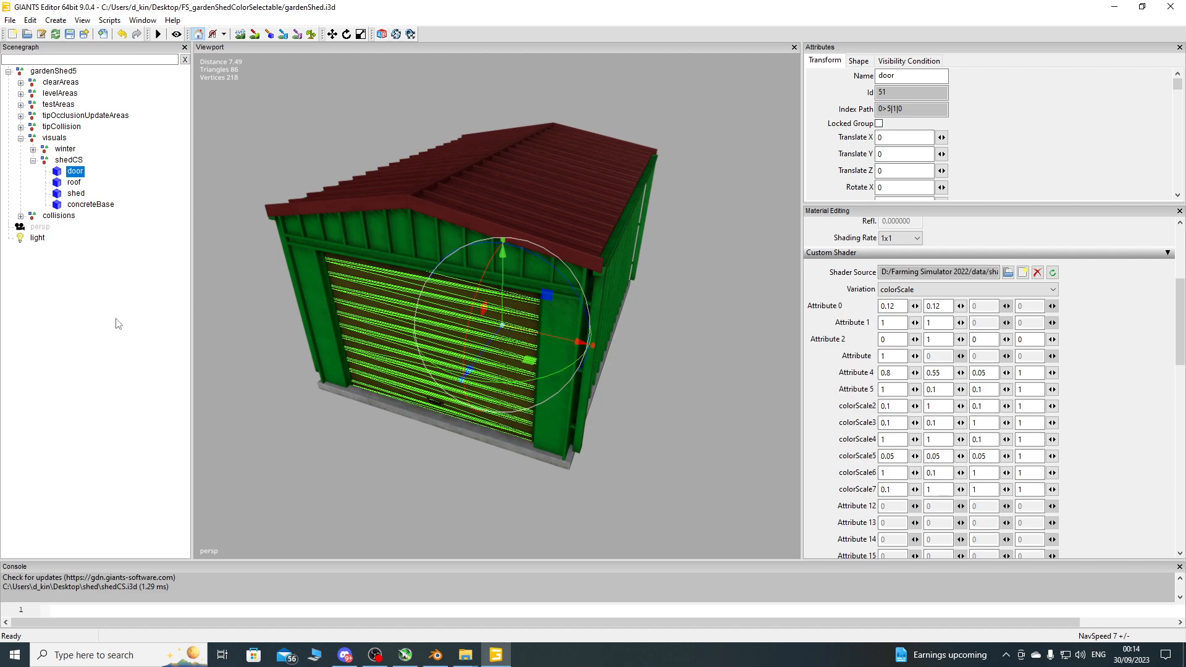
click(94, 168)
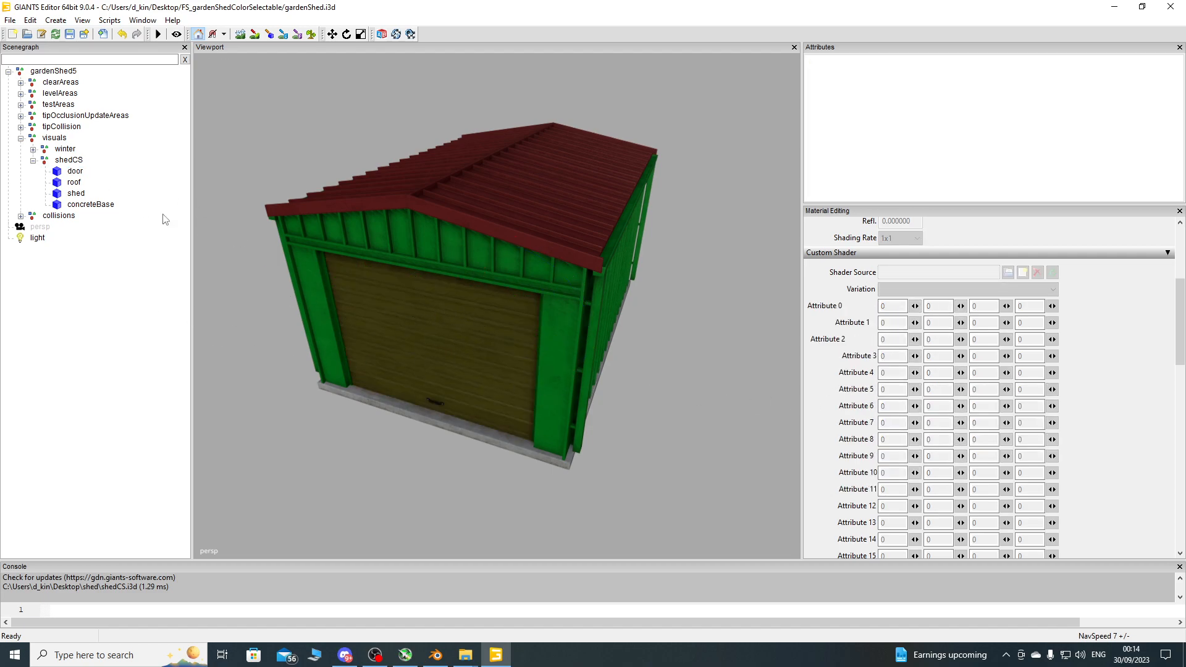
Select the door mesh and set its colorScale0 to 1, 0, 0.
click(78, 173)
double_click(900, 375)
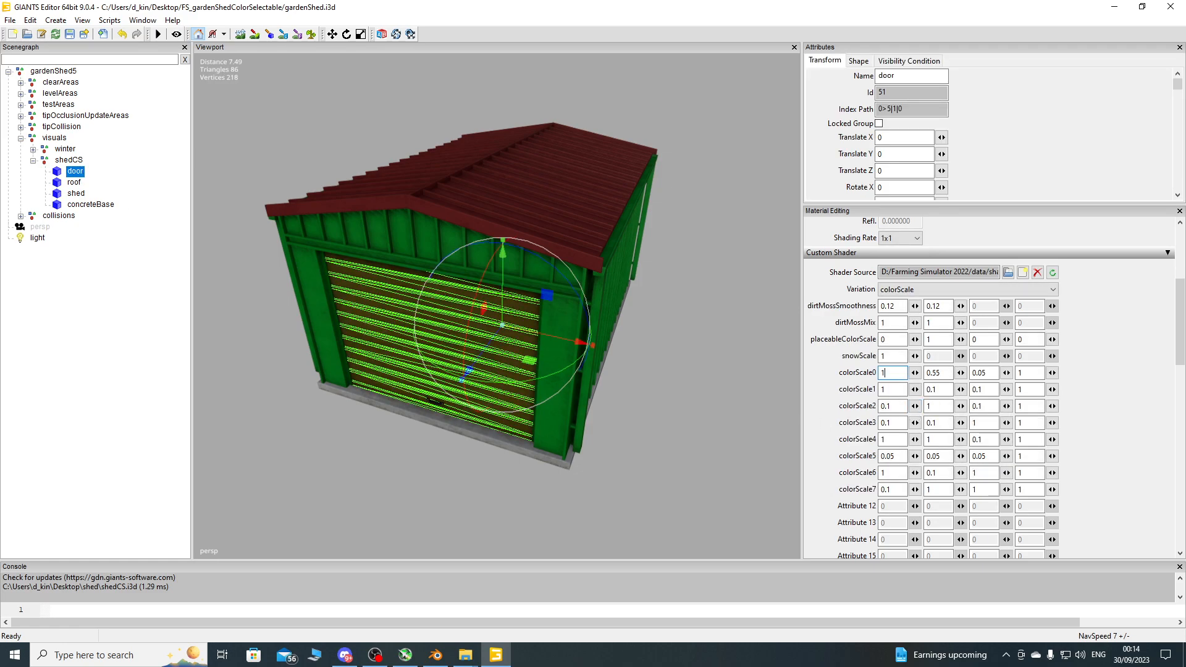
text(1)
key(Tab)
text(0)
key(Tab)
text(0)
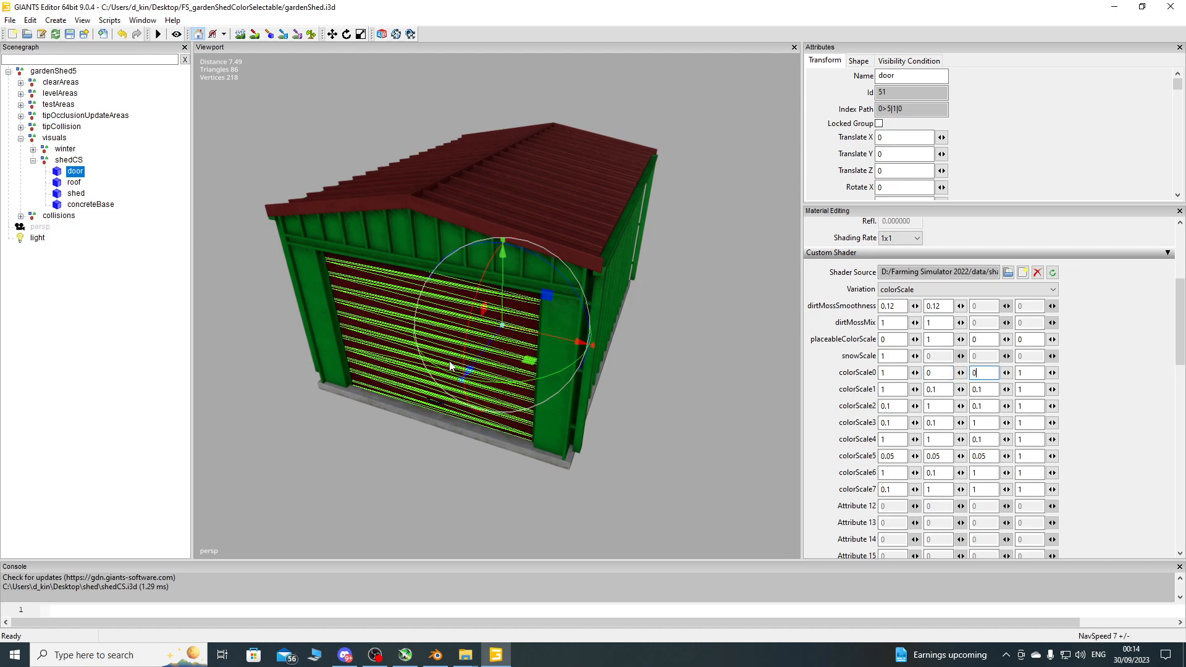
Set the second and third values of colorScale0 to 1 so the door tint is 1, 1, 1.
double_click(937, 372)
text(1)
double_click(983, 372)
text(1)
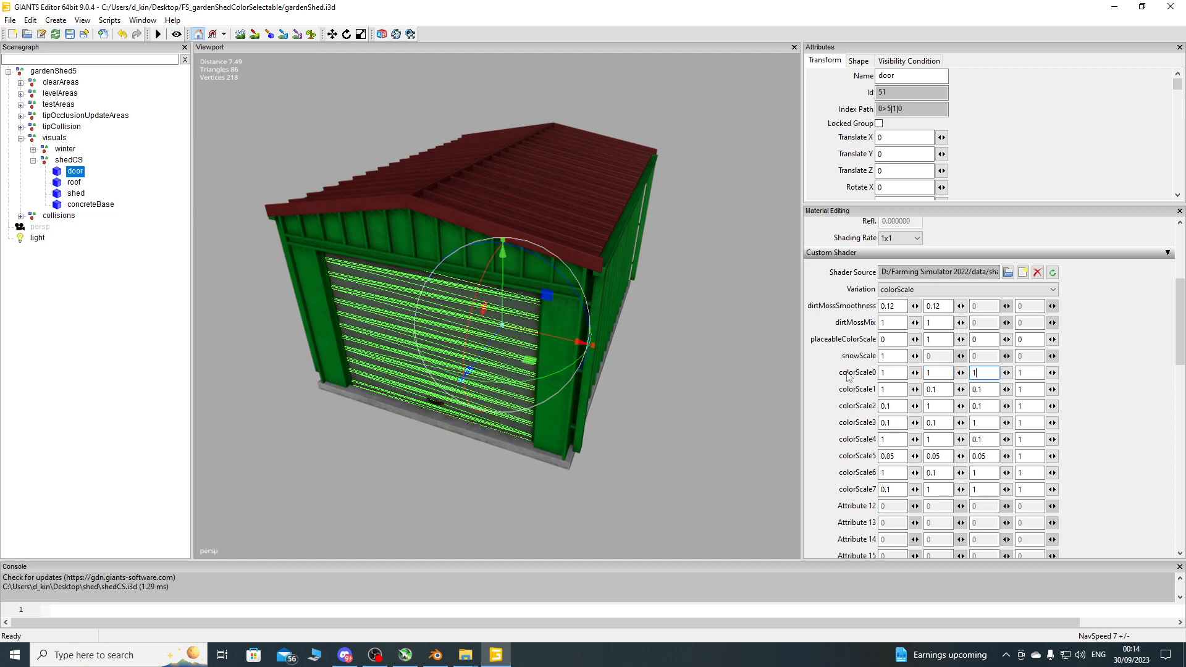
Select the roof mesh and try colorScale1 values of 1, 0, 0 as its tint.
click(81, 173)
click(74, 183)
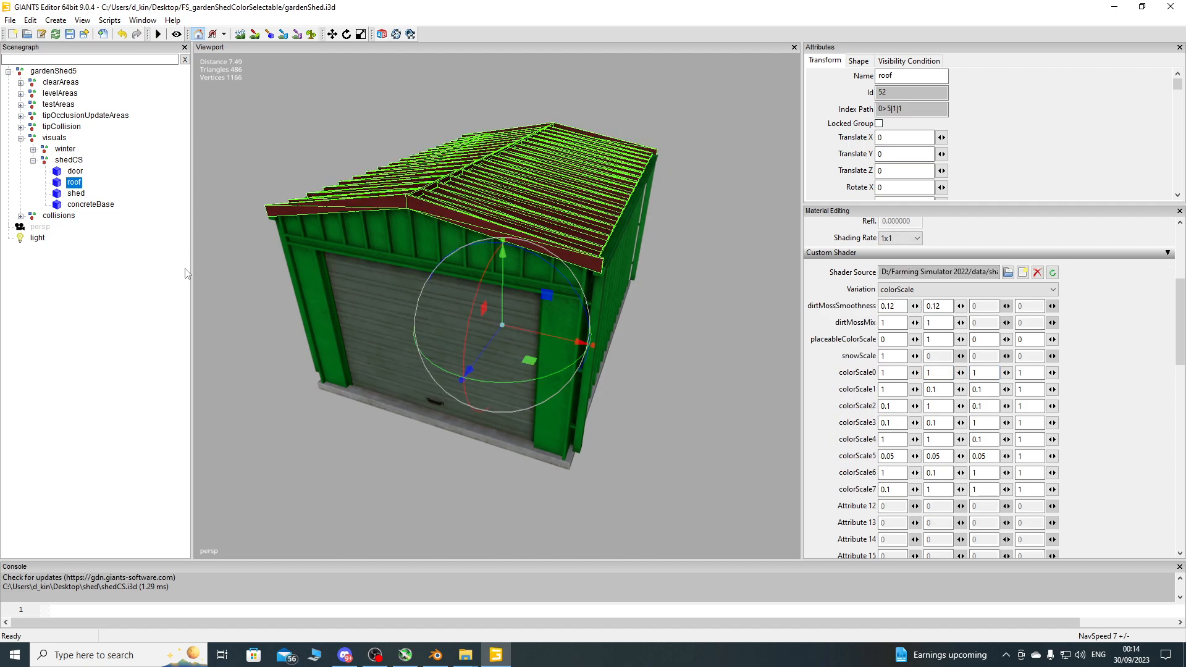
double_click(890, 389)
text(0)
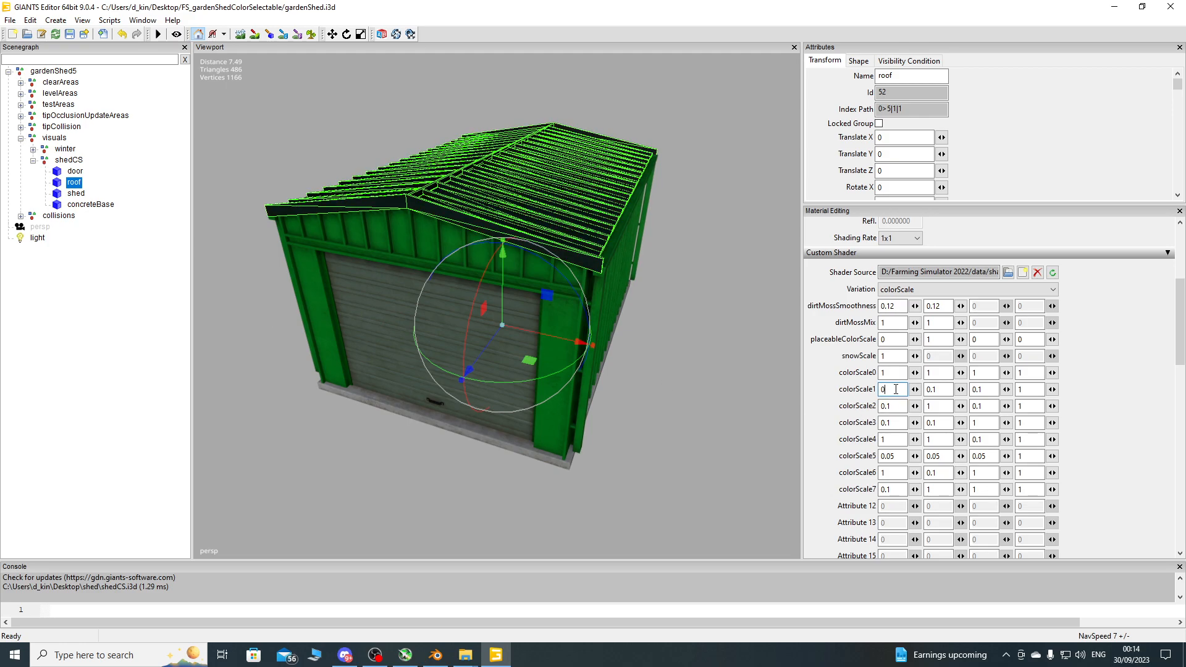
key(BackSpace)
text(1)
click(944, 390)
double_click(944, 390)
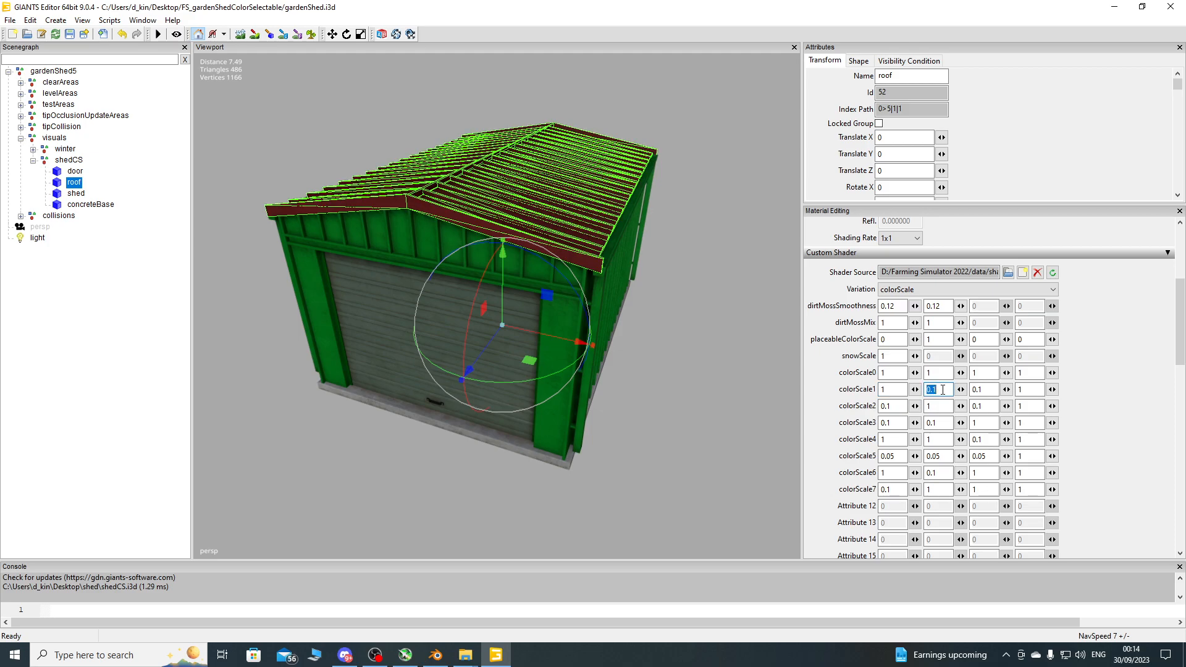
text(0)
double_click(982, 389)
text(1)
key(BackSpace)
text(0)
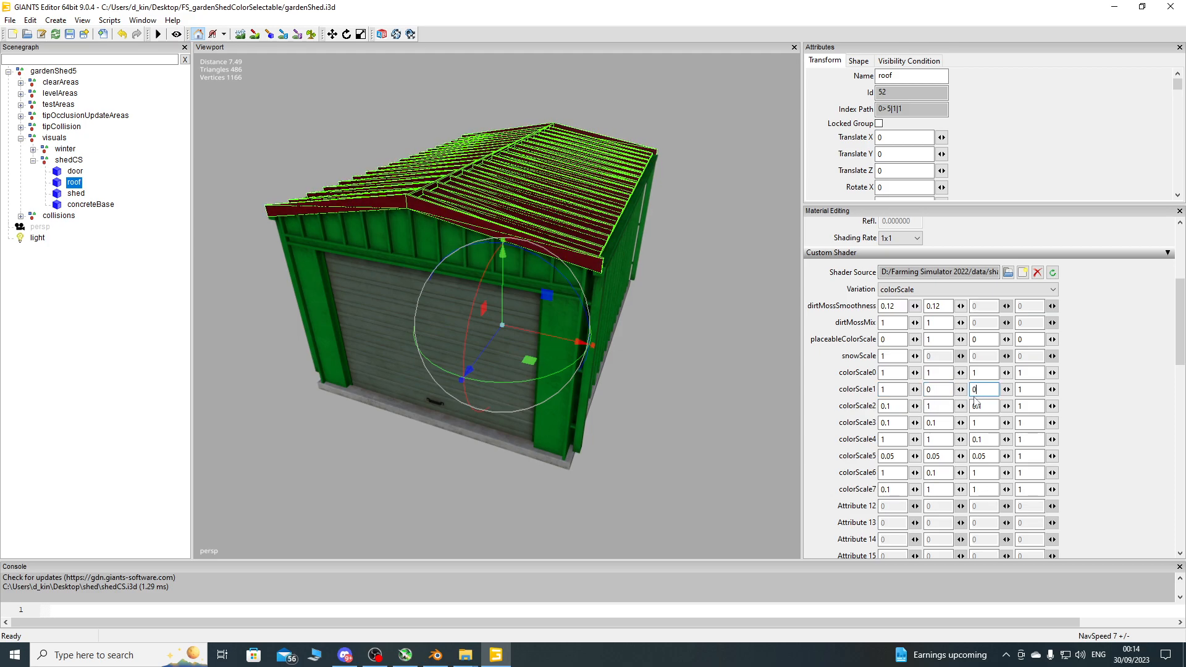
Set the second and third values of colorScale1 to 1 so the roof tint is 1, 1, 1.
double_click(939, 389)
text(1)
key(Tab)
text(1)
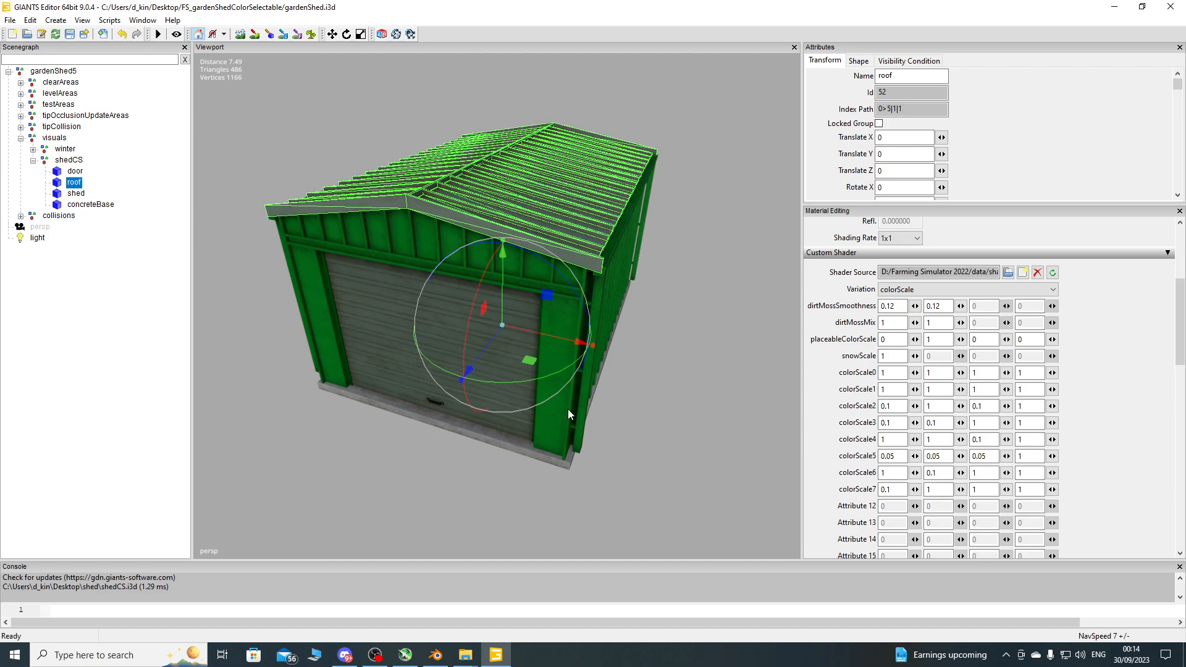
Select the shed mesh and set its colorScale2 to 1, 1, 1.
click(75, 193)
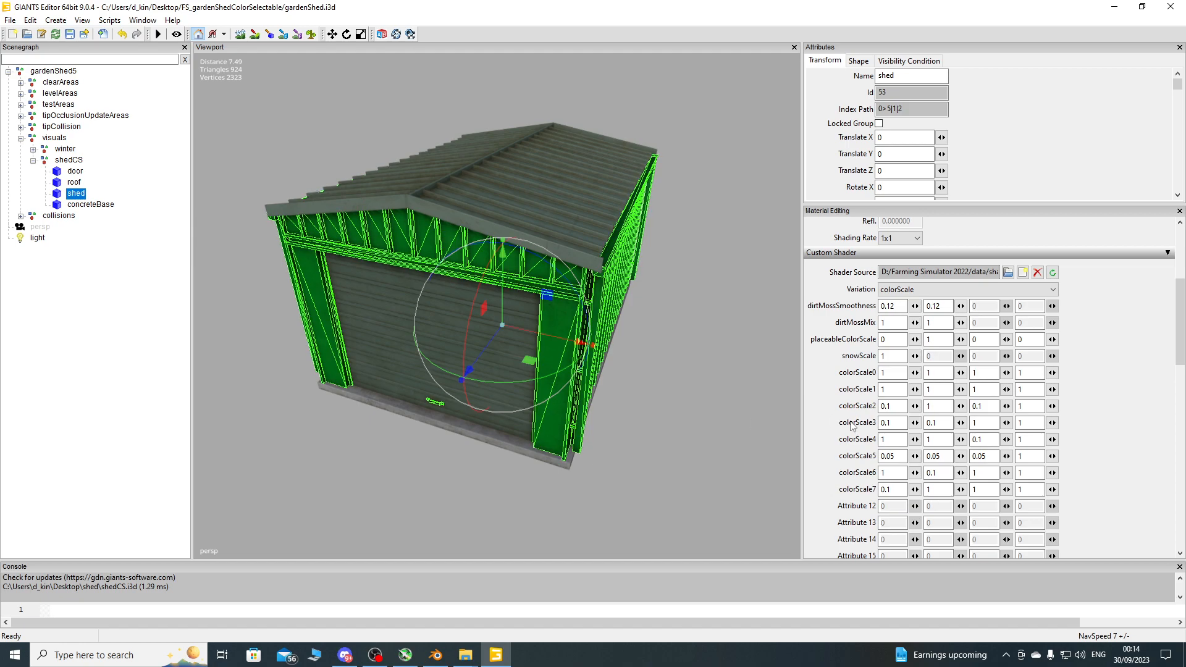
double_click(900, 407)
text(1)
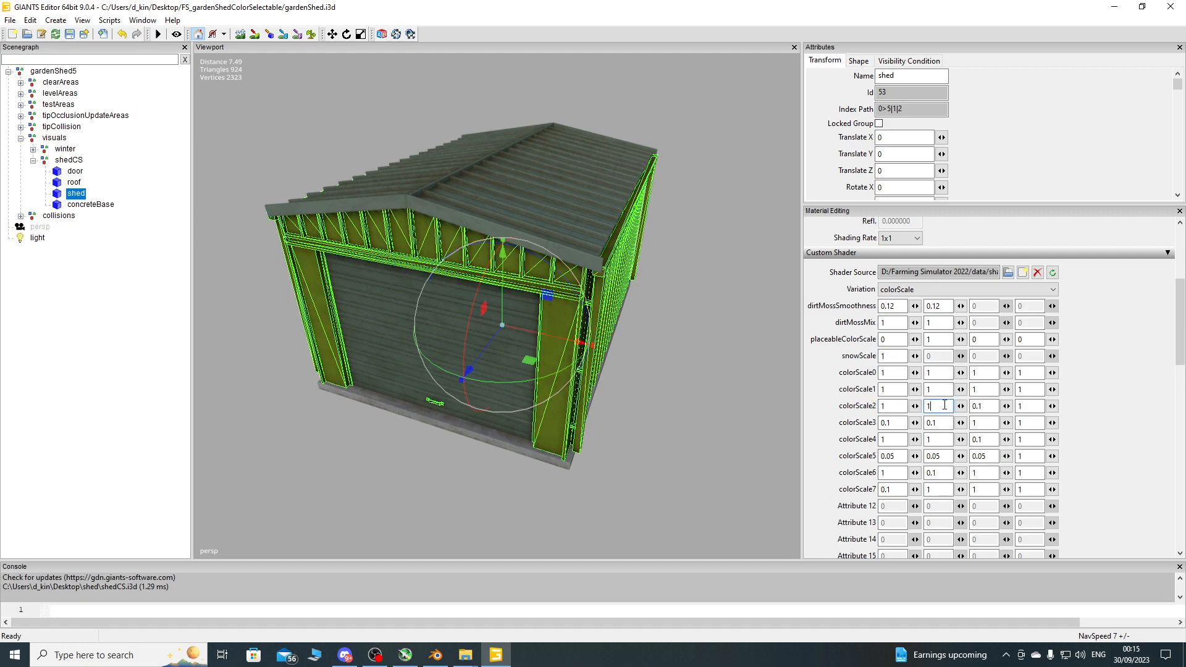
key(Tab)
text(0)
key(Tab)
text(0)
double_click(939, 406)
text(1)
click(981, 407)
key(BackSpace)
text(1)
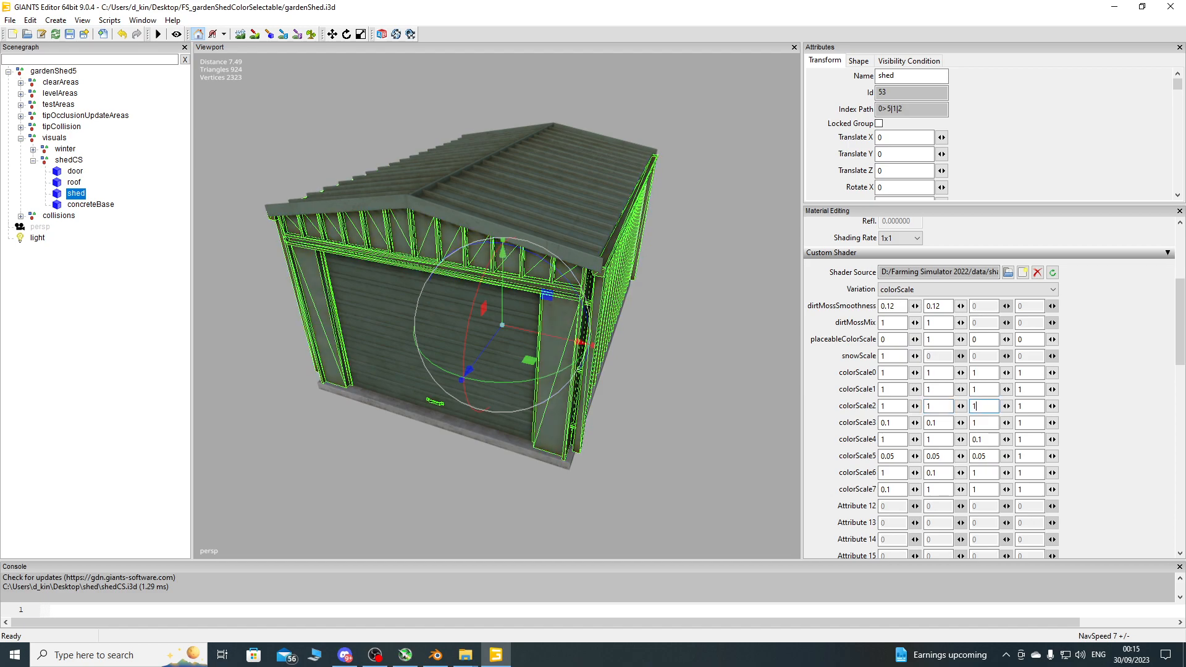
Clear the selection and inspect the shed's base texture colours from different angles and distances.
click(134, 302)
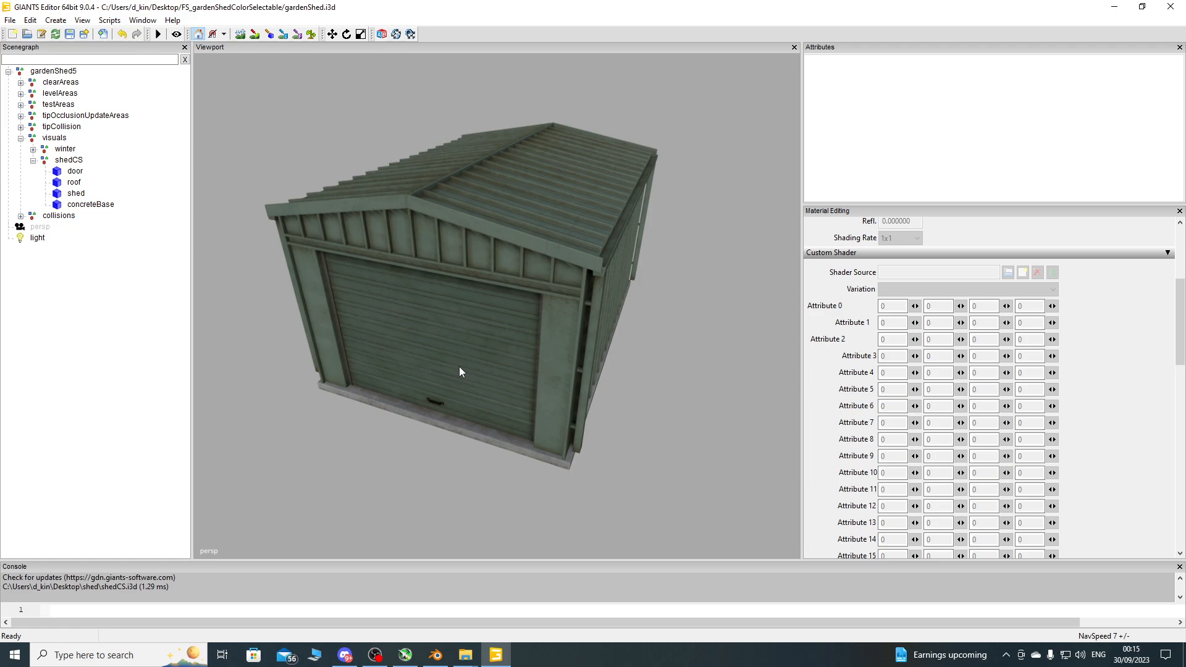
alt+drag(465, 354, 527, 317)
scroll(446, 349, up, 5)
scroll(531, 292, down, 4)
scroll(573, 266, down, 3)
scroll(529, 327, up, 3)
scroll(527, 317, down, 2)
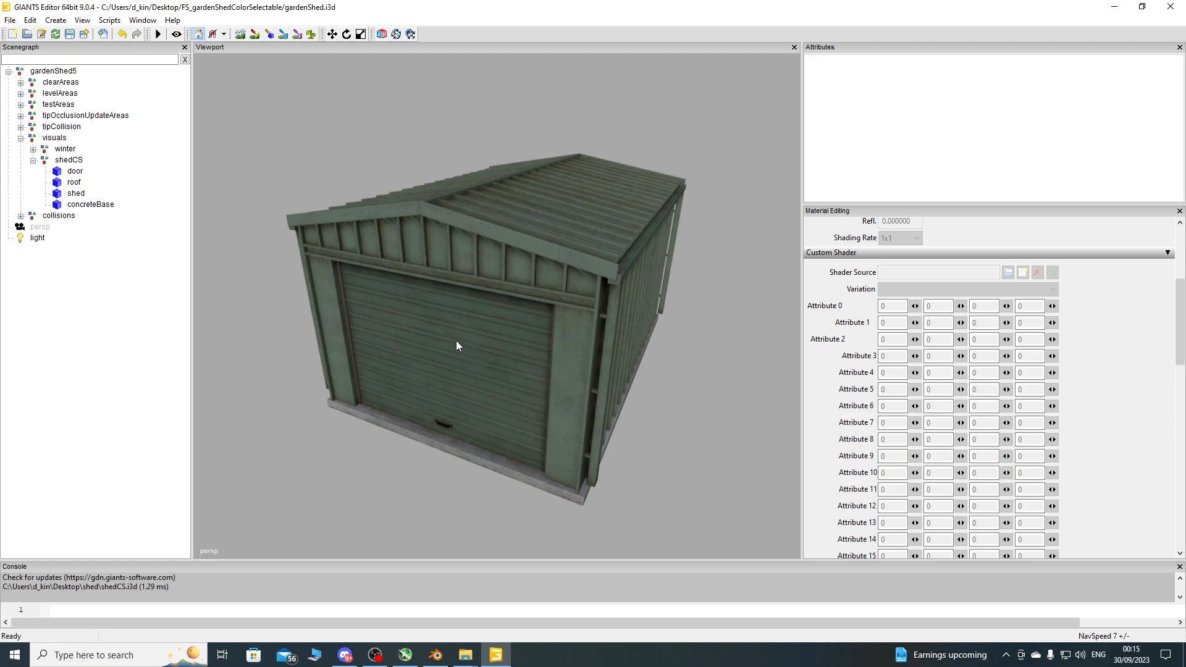
mouse_move(537, 326)
alt+mouse_down()
mouse_move(521, 324)
mouse_move(534, 328)
alt+mouse_up()
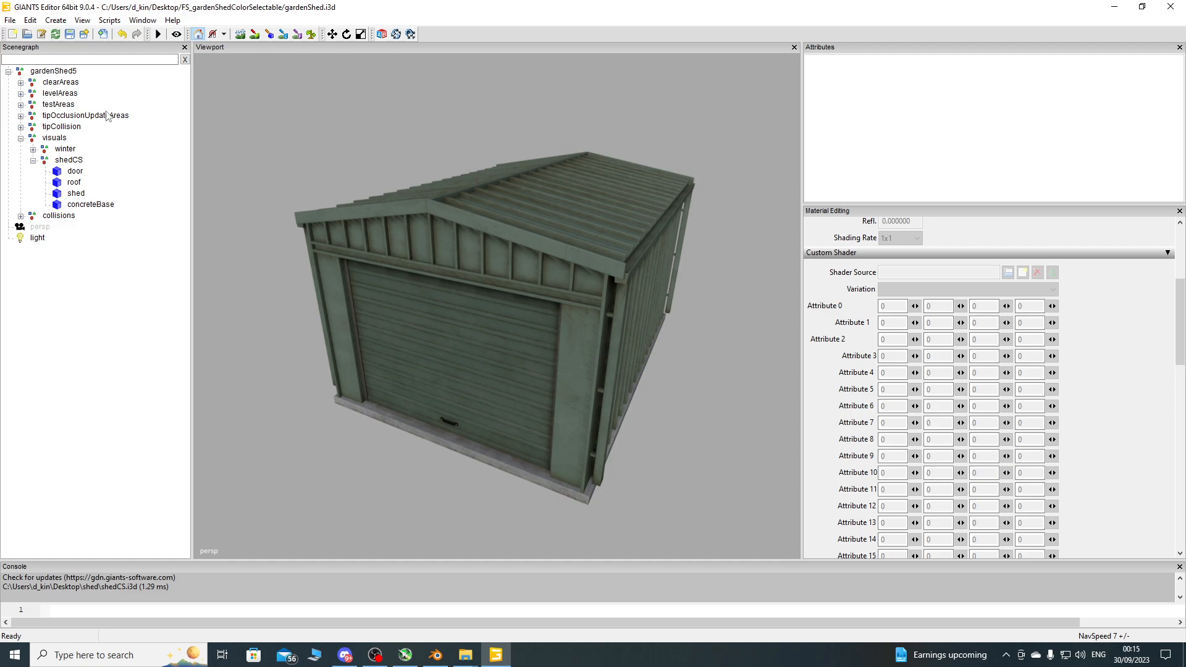
Save the scene, switch to File Explorer, and close the shed folder window, keeping FS_gardenShedColorSelectable open.
click(69, 34)
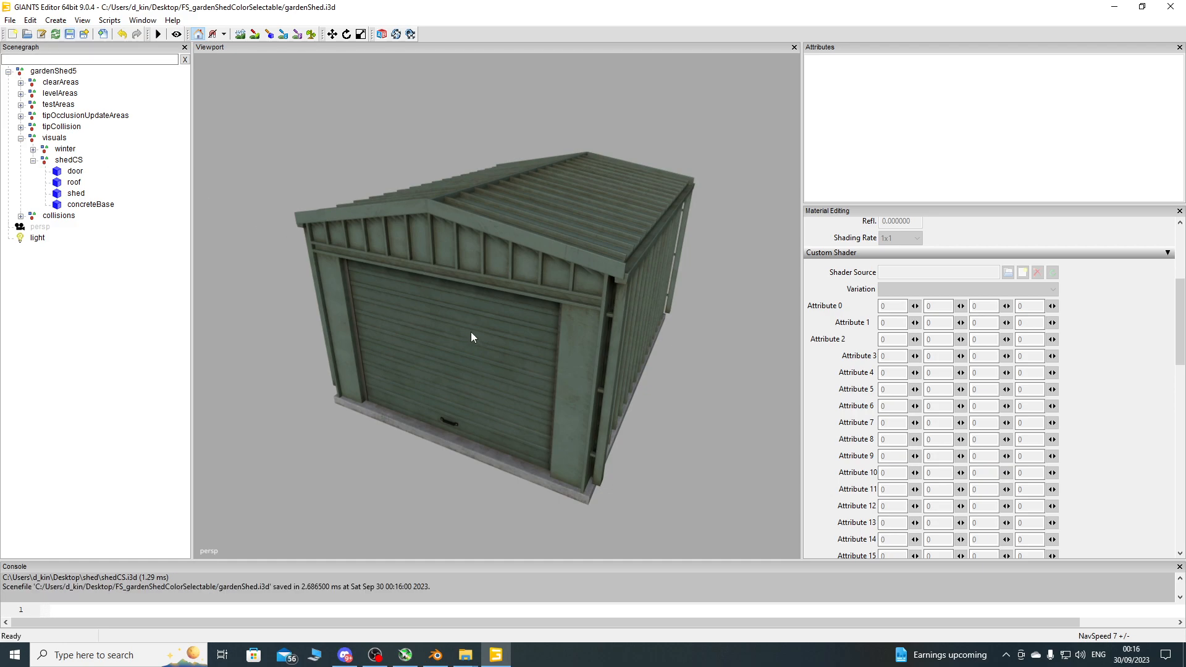
click(1114, 7)
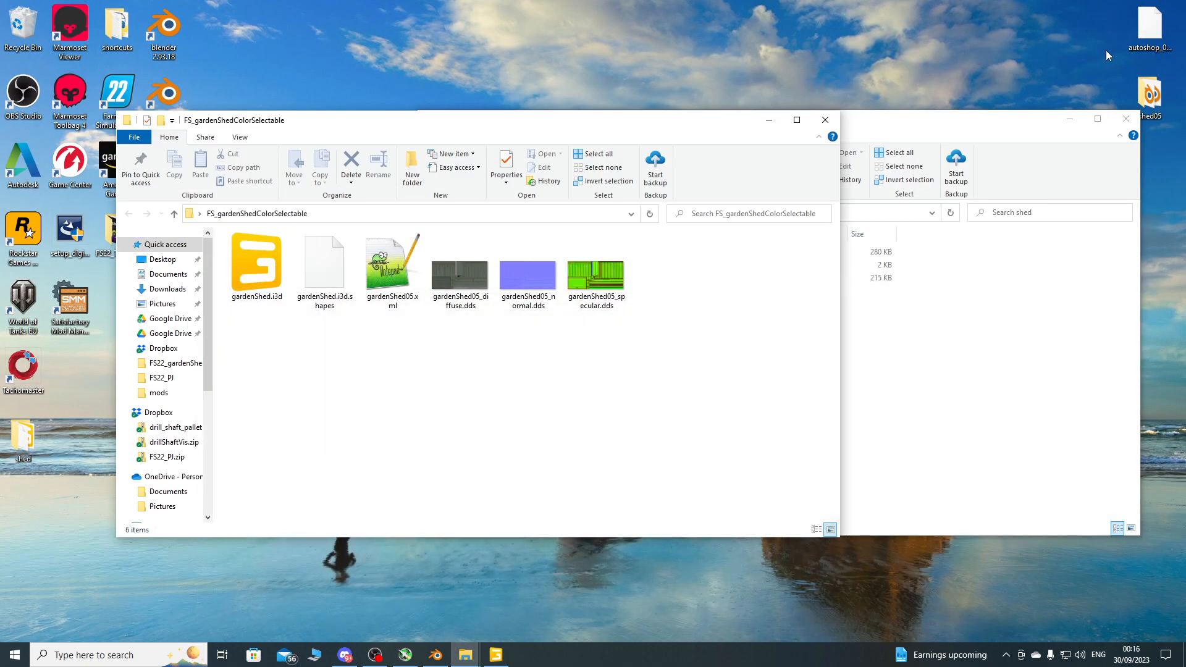
click(939, 151)
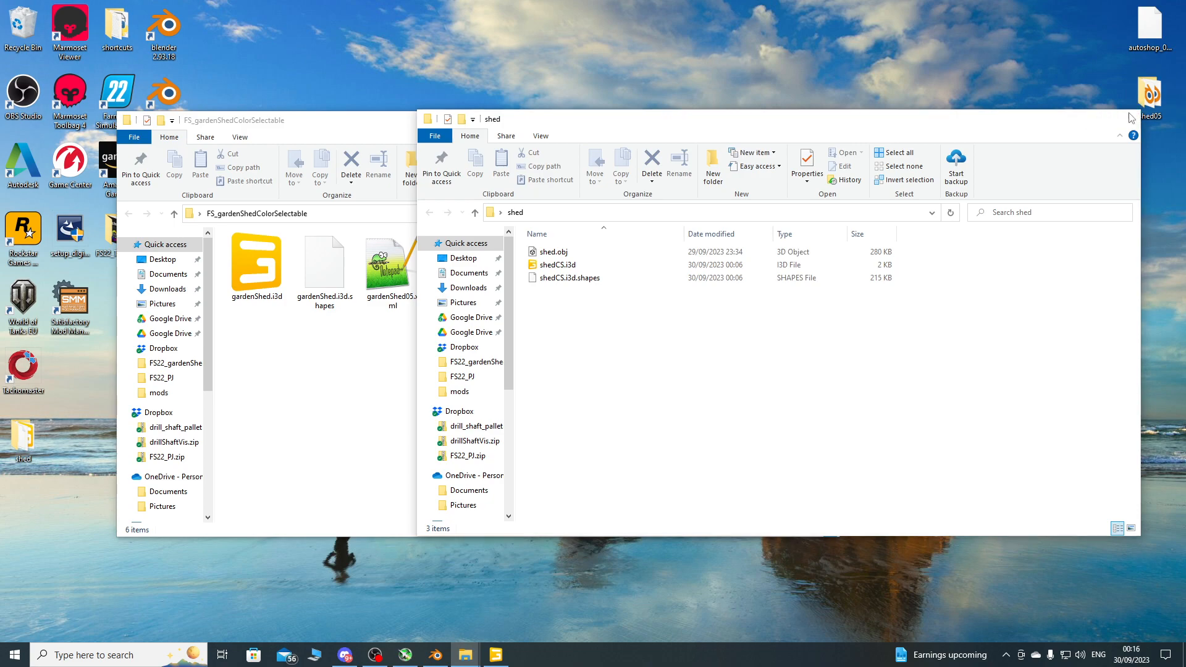
click(1126, 118)
drag(471, 133, 608, 97)
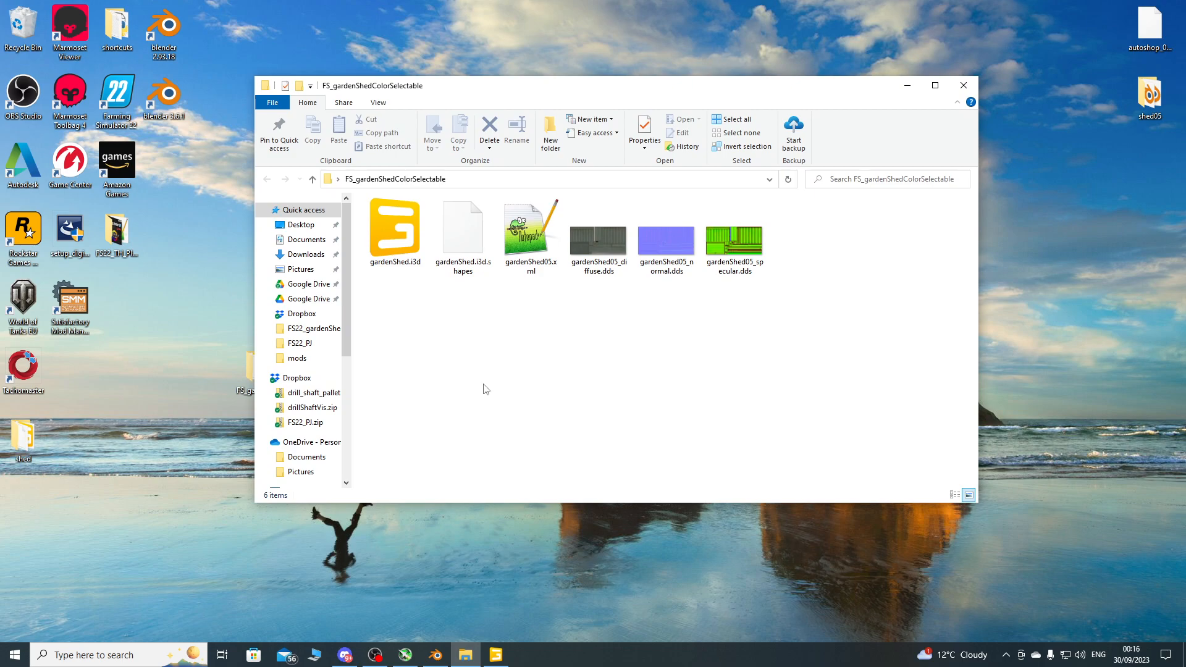
Open gardenShed05.xml in Notepad++ and remove the $data folder path before store_gardenShed05.dds in the image entry.
double_click(533, 244)
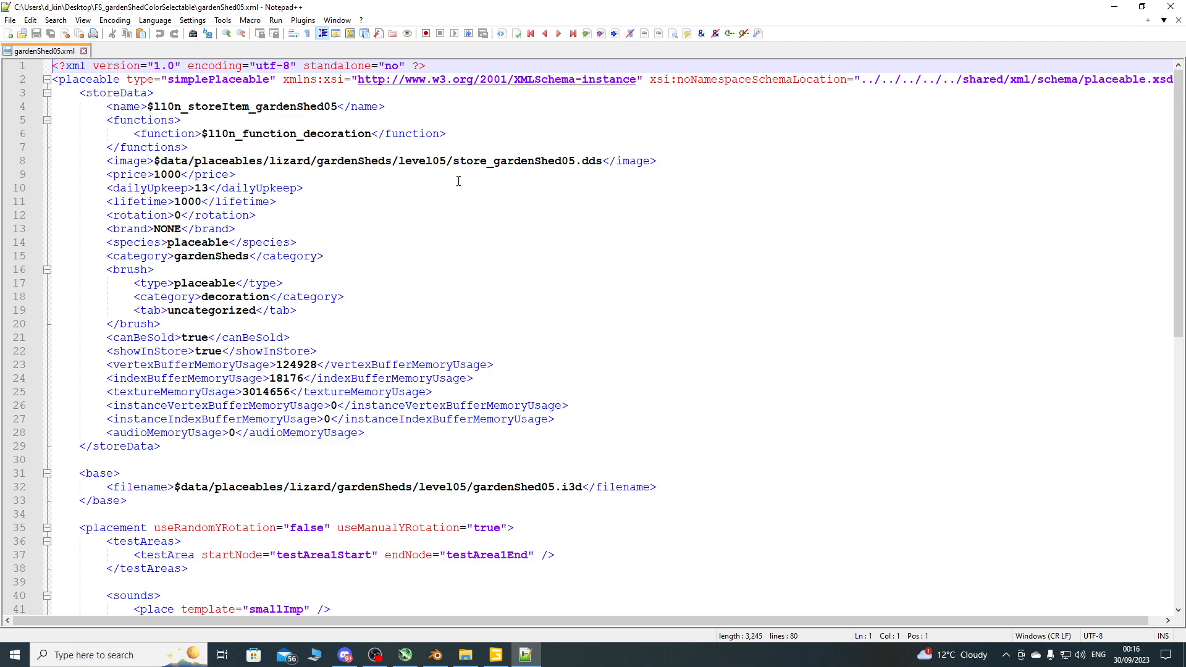
drag(455, 165, 154, 162)
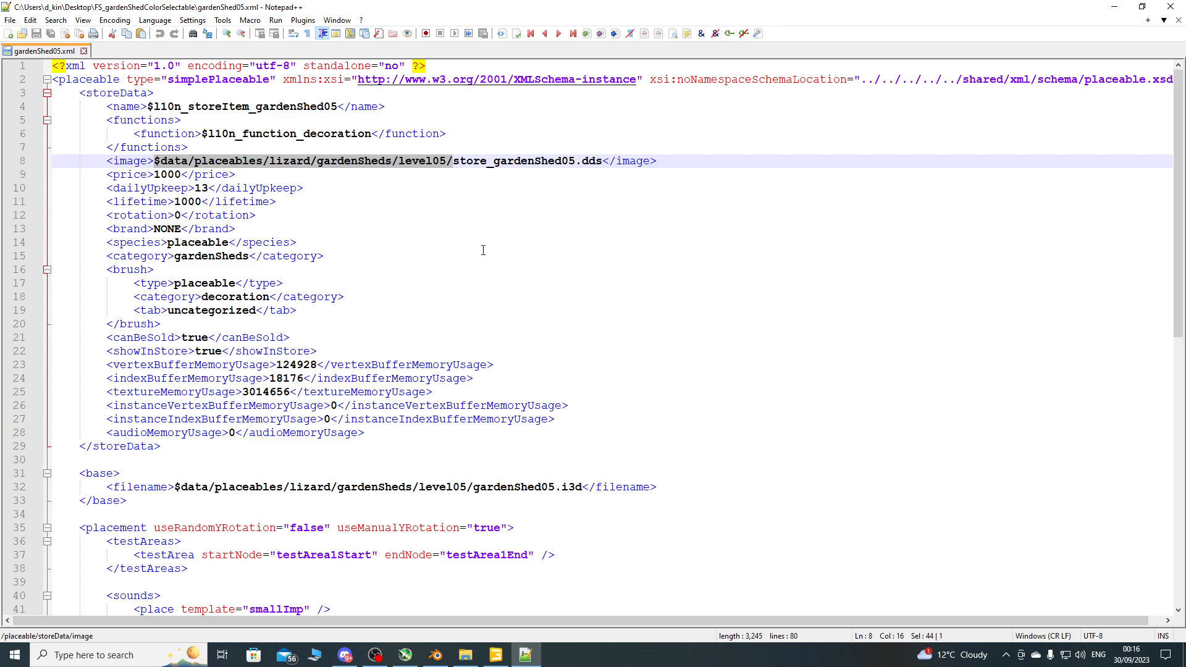
key(Delete)
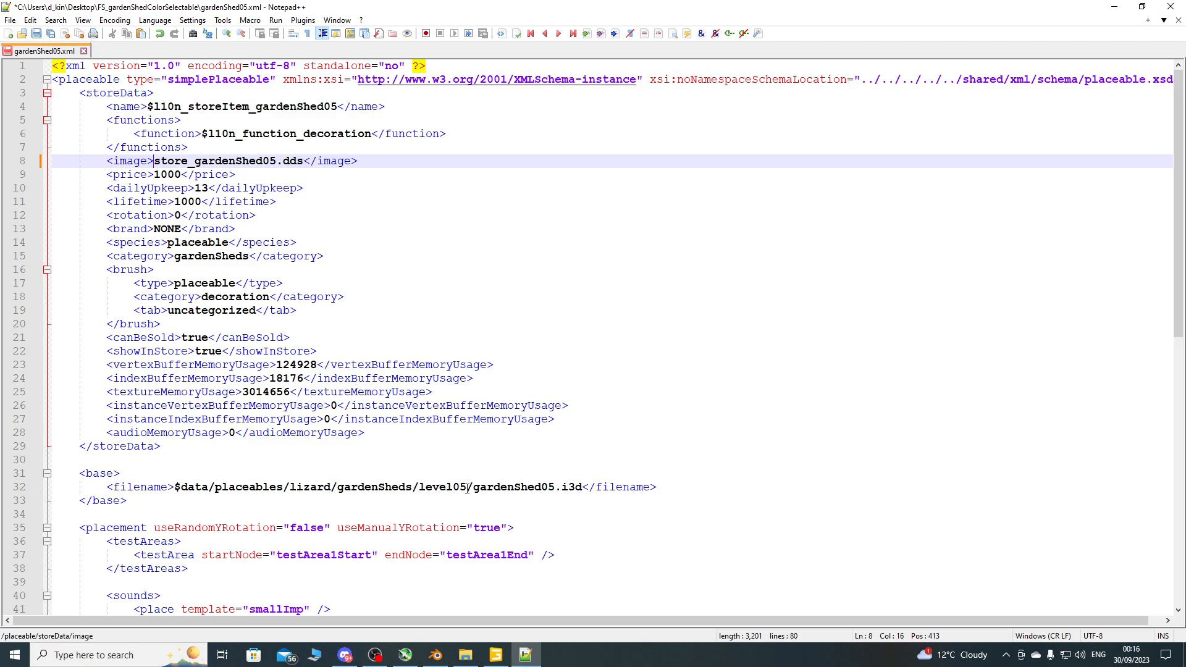
Remove the $data folder path before gardenShed05.i3d in the base filename entry.
drag(468, 488, 464, 488)
drag(235, 488, 175, 488)
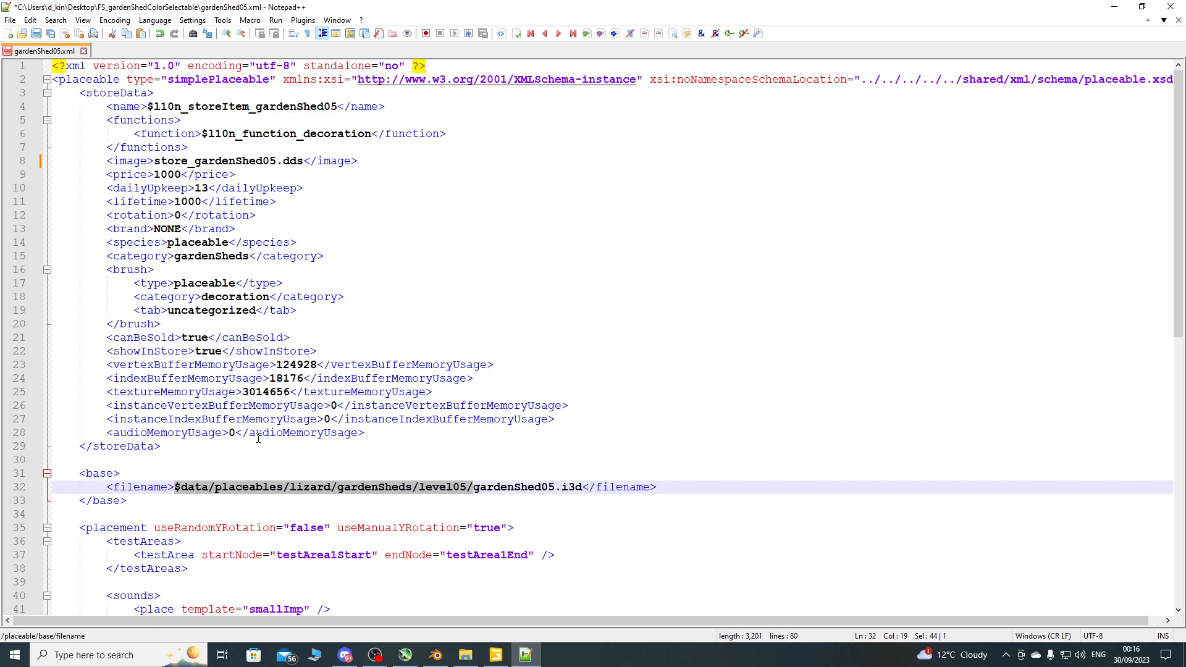
key(Delete)
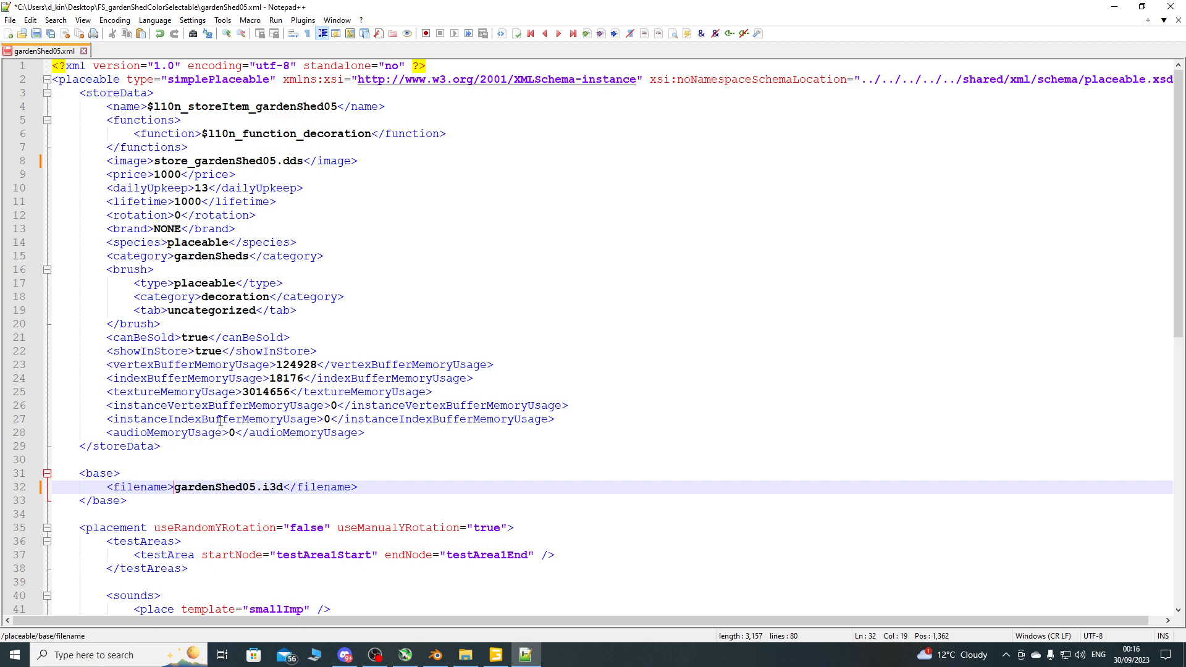
Check the scene's file name in the mod folder and change the XML's base filename to gardenShed.i3d.
click(496, 655)
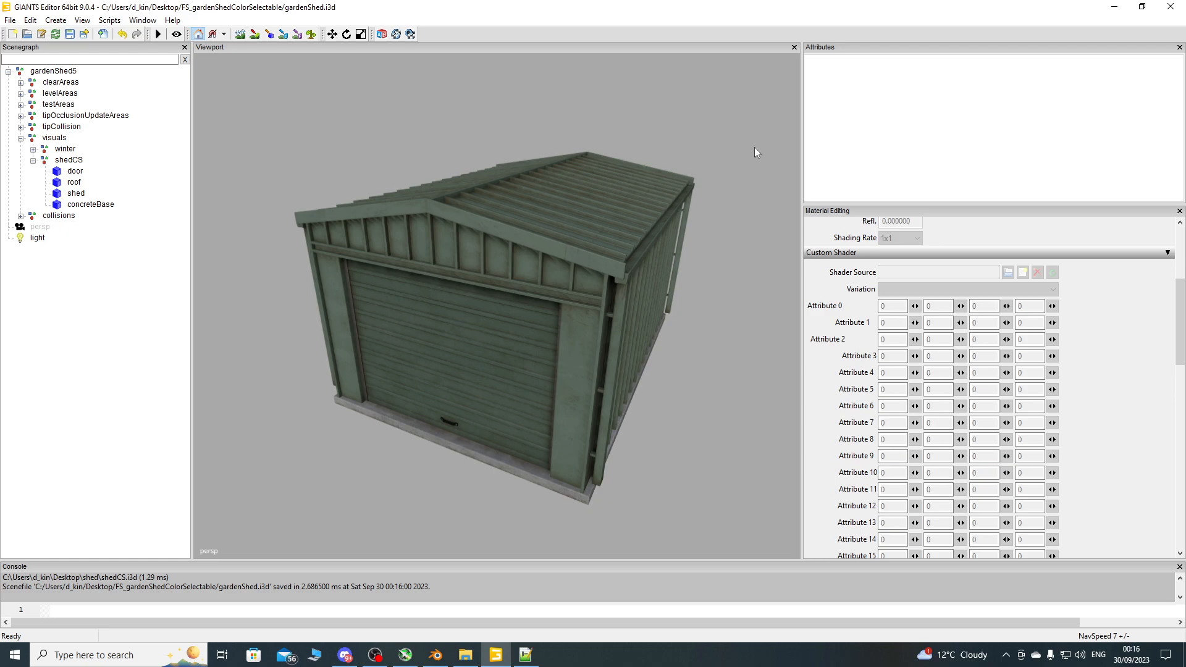
click(1114, 7)
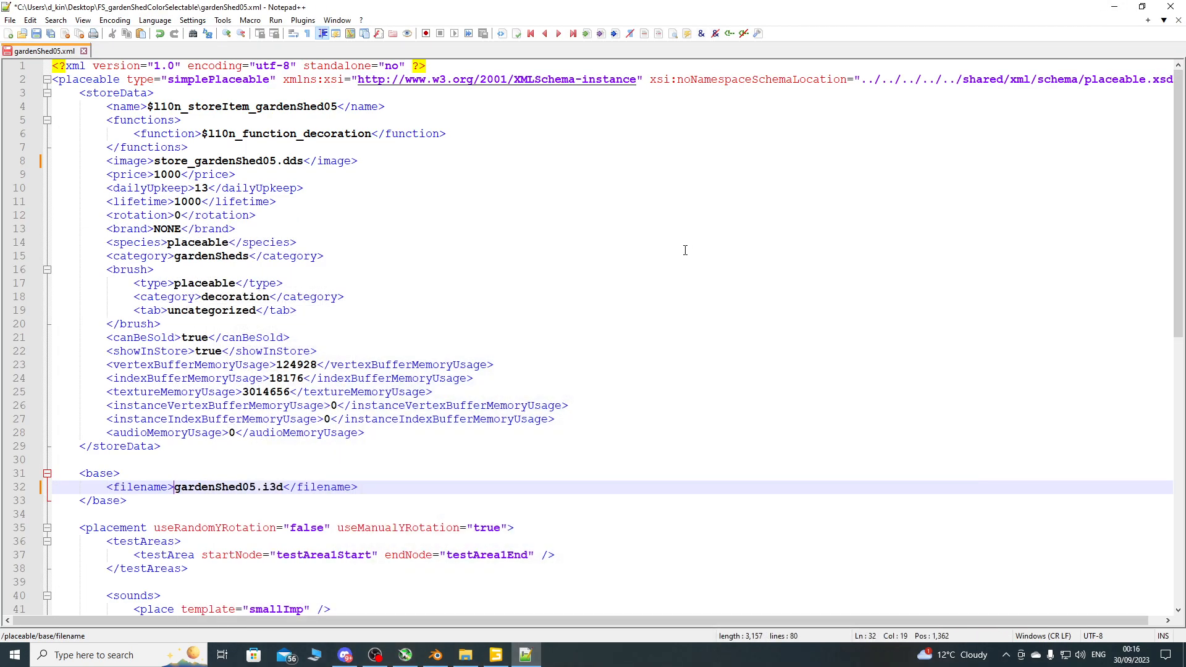
click(1114, 7)
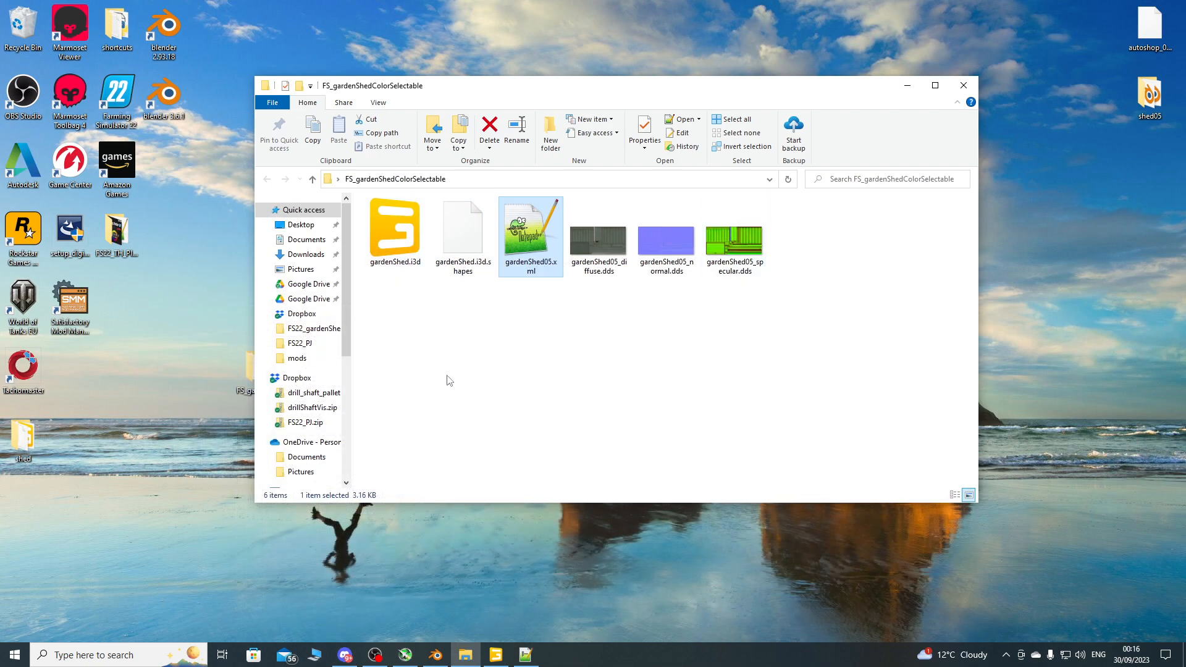
click(526, 655)
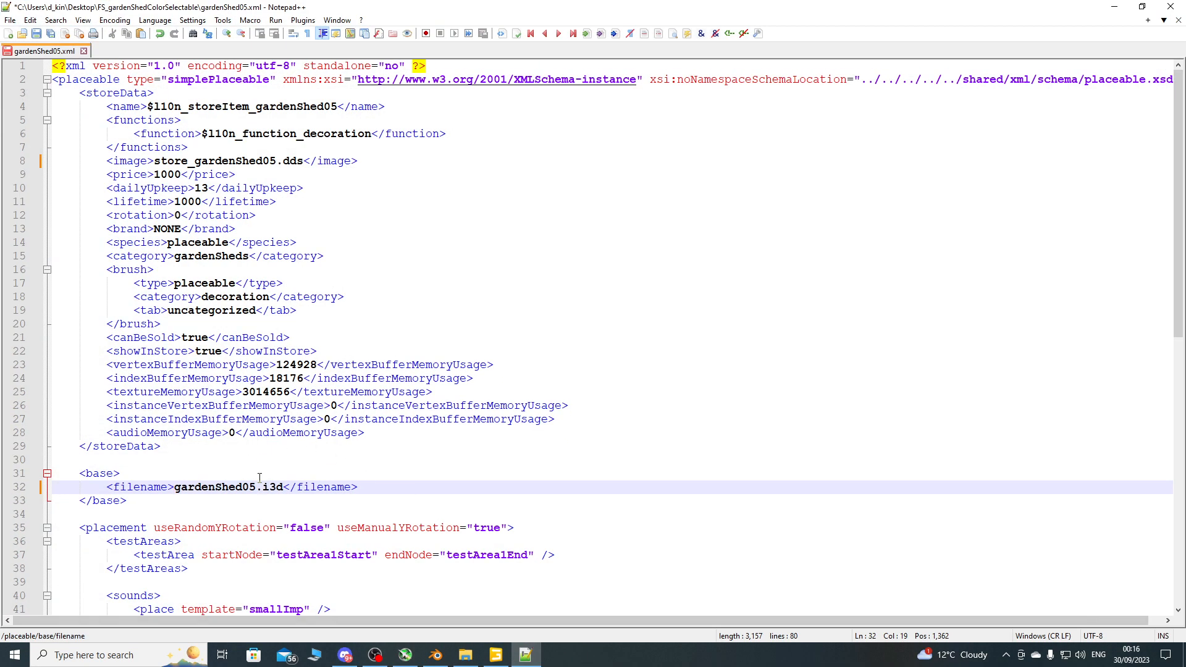
key(Delete)
key(Delete)
Review the rest of the XML down to the i3dMappings, save it, and minimise the editor and folder windows.
scroll(200, 266, down, 13)
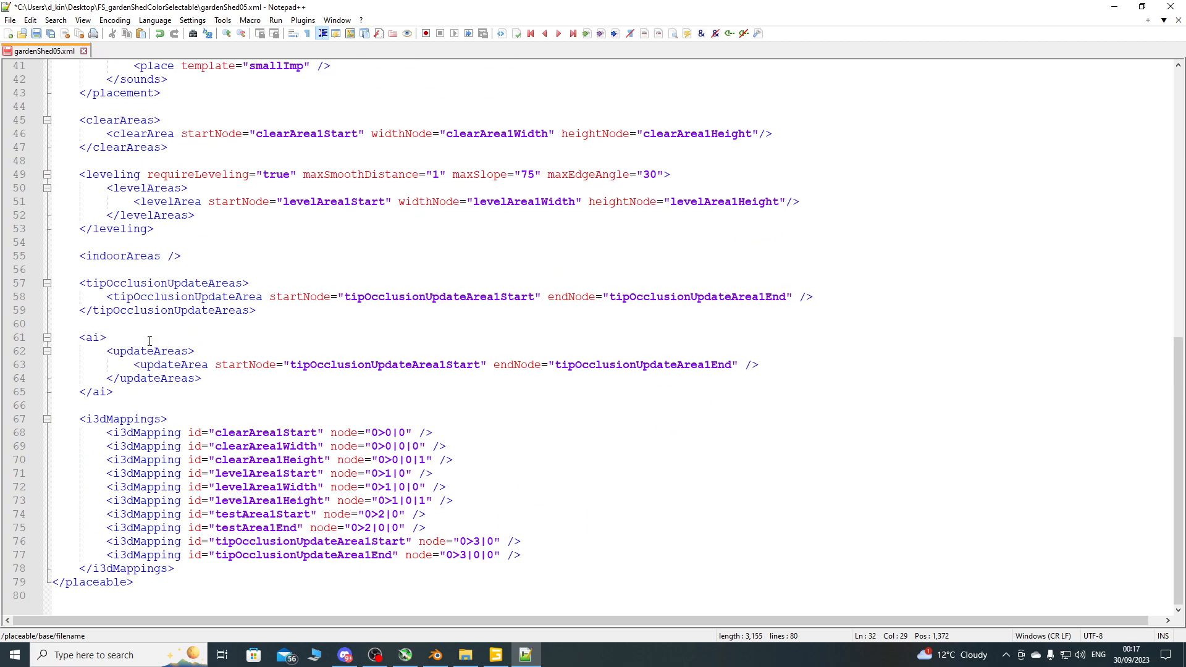
click(37, 34)
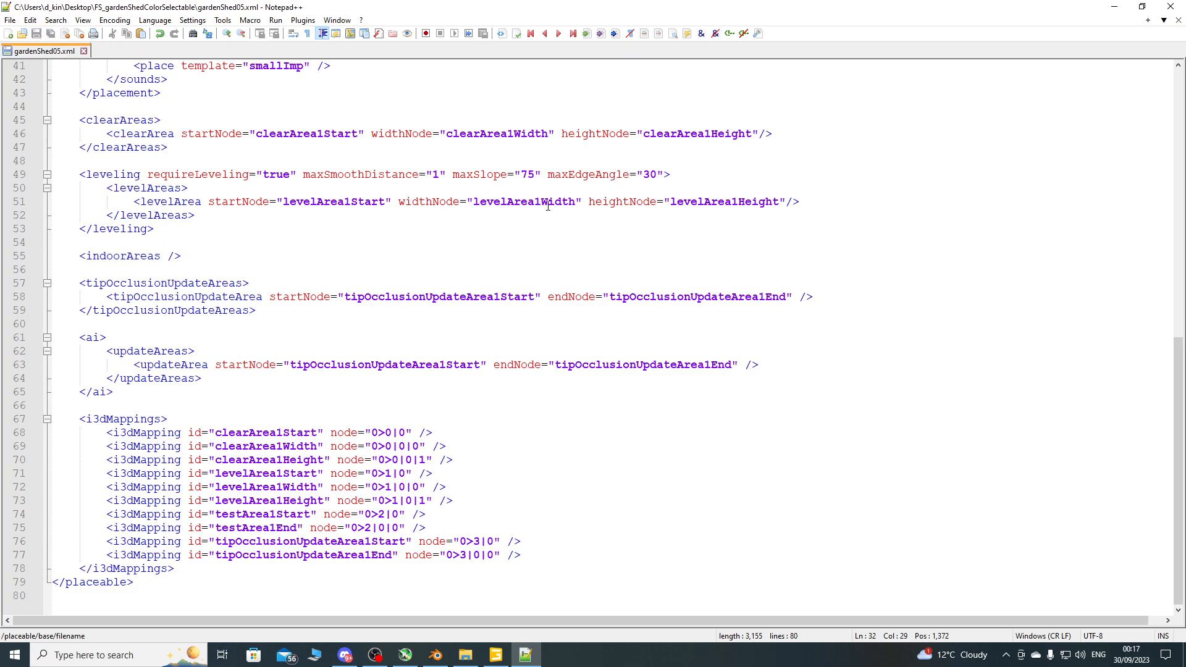
click(1116, 11)
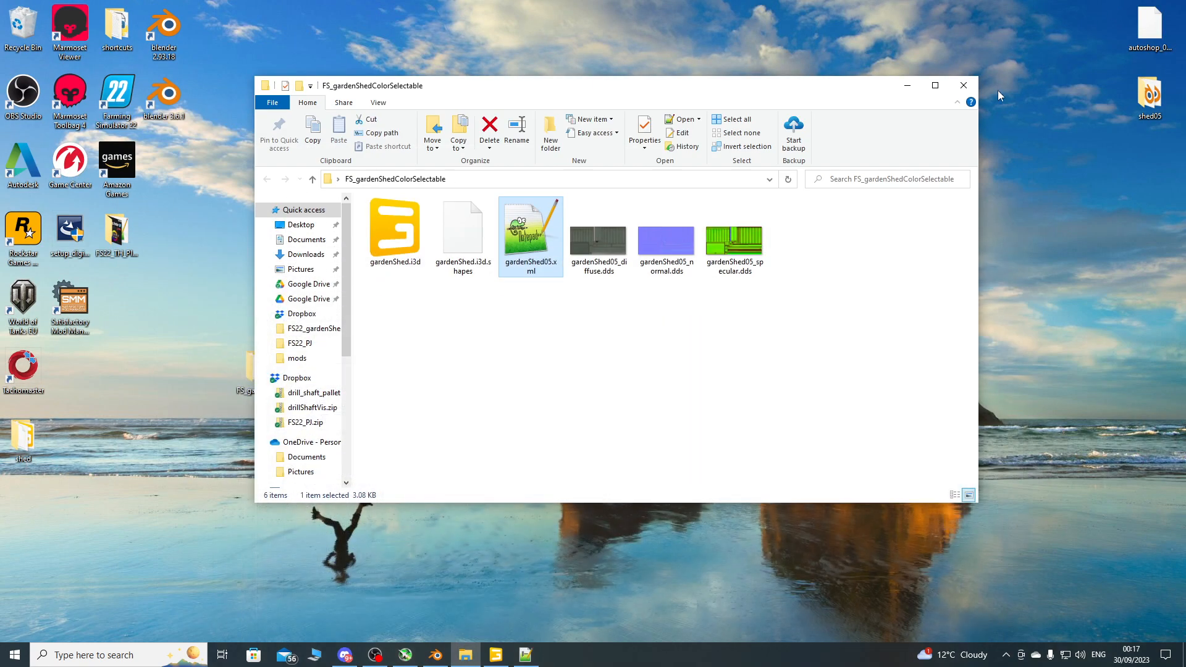
click(917, 81)
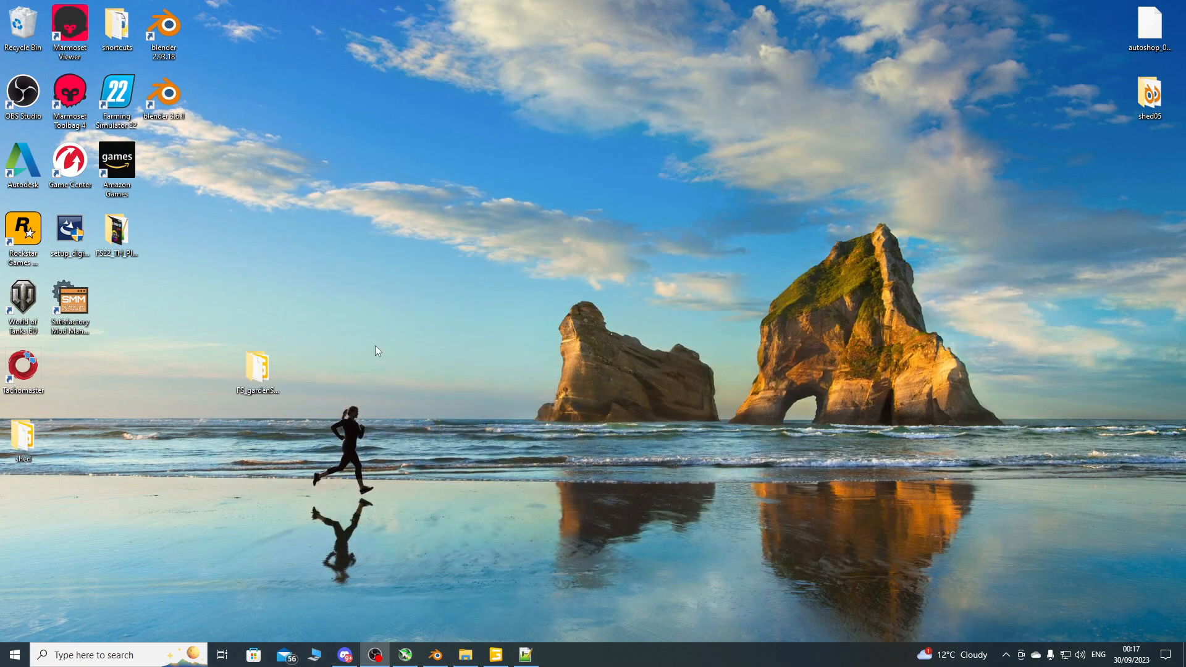
Open example.xml from the sdk folder of FS22_TH_PlaceableColors in Notepad++ and review its sharedColors and colorScale sections.
double_click(117, 239)
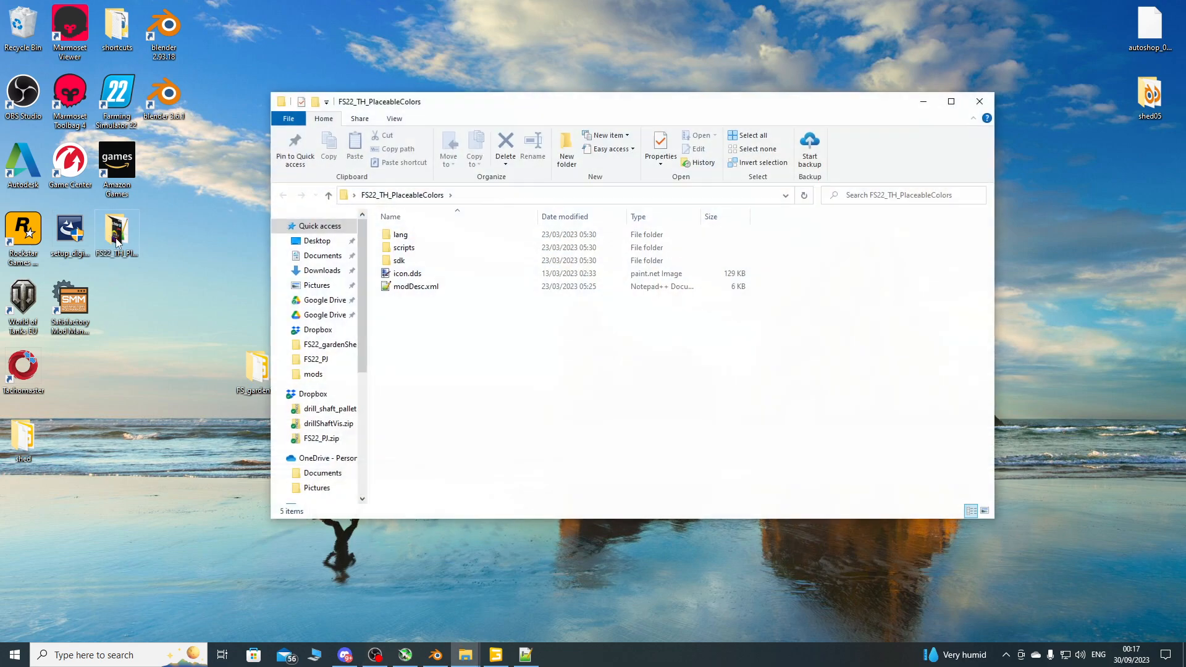
double_click(407, 262)
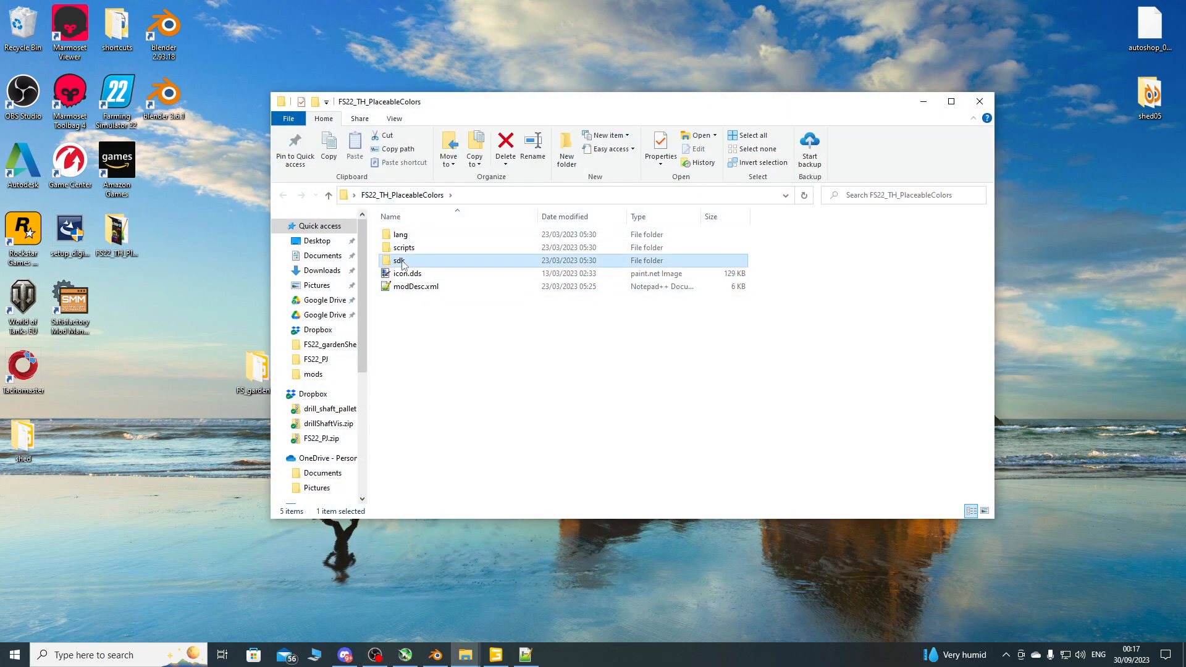
double_click(407, 235)
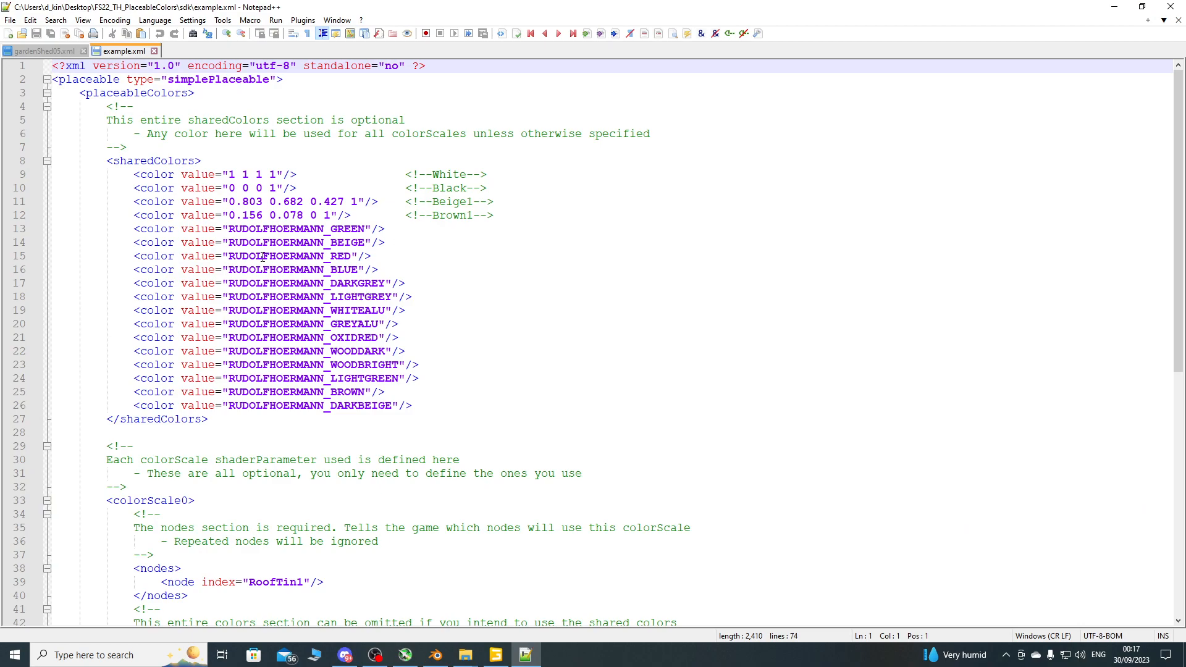
scroll(201, 241, down, 8)
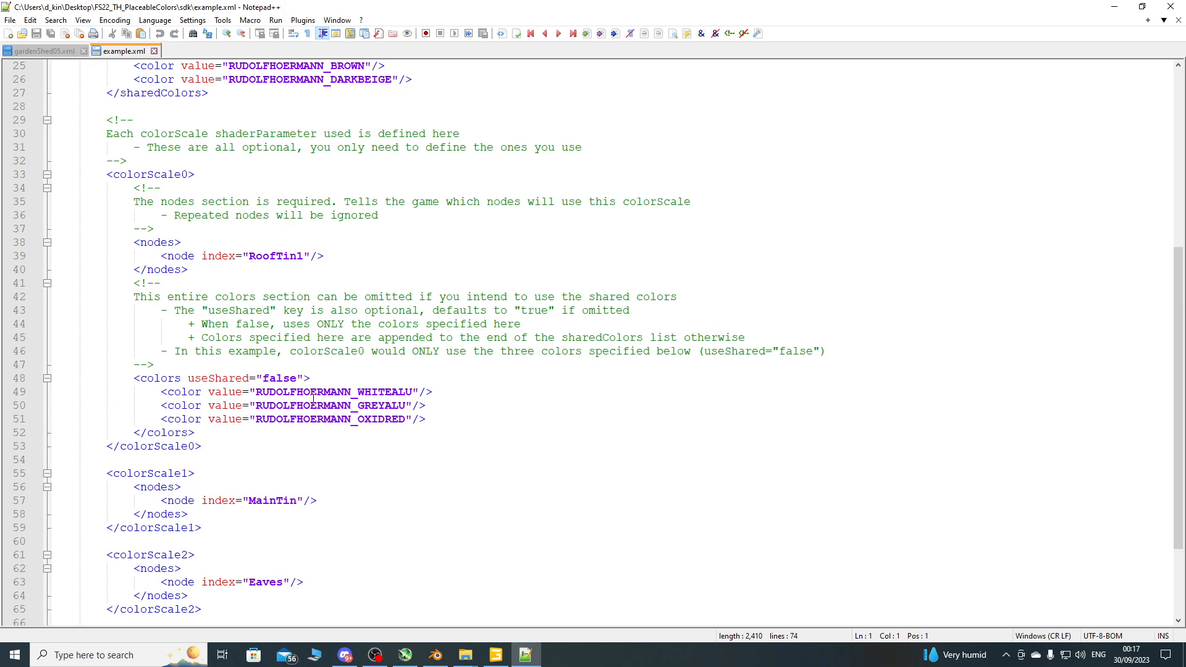
scroll(312, 353, up, 3)
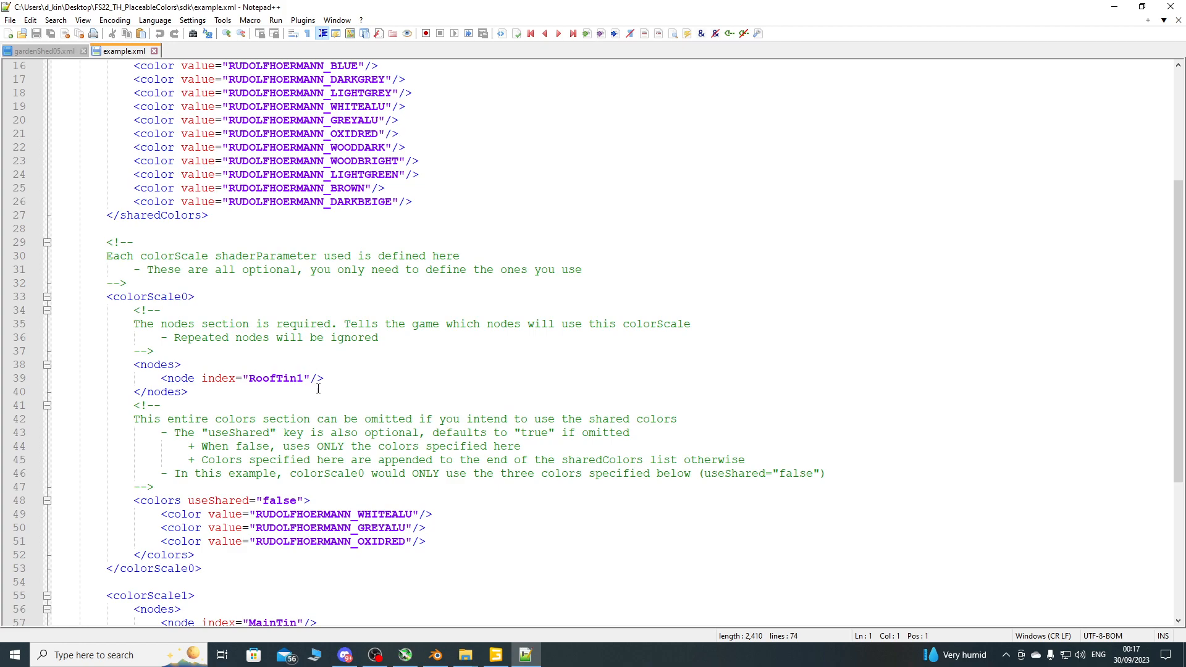
scroll(297, 483, up, 5)
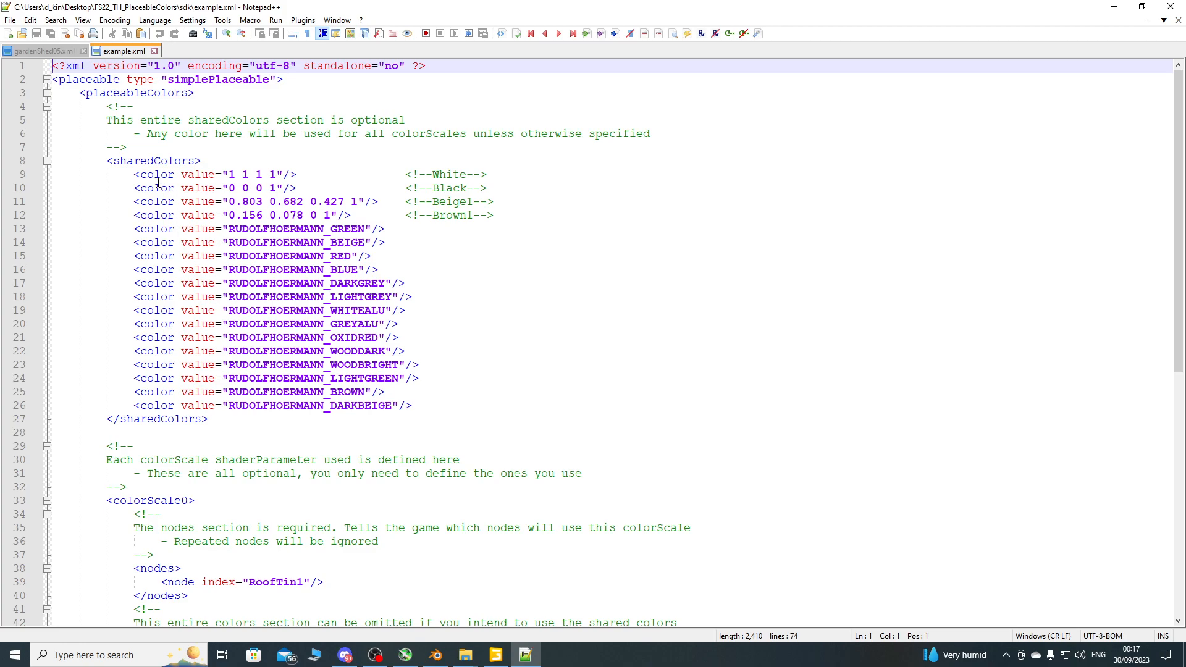
Copy the opening placeableColors tag from example.xml into gardenShed05.xml above i3dMappings, with blank lines around it.
triple_click(152, 94)
key(ctrl+c)
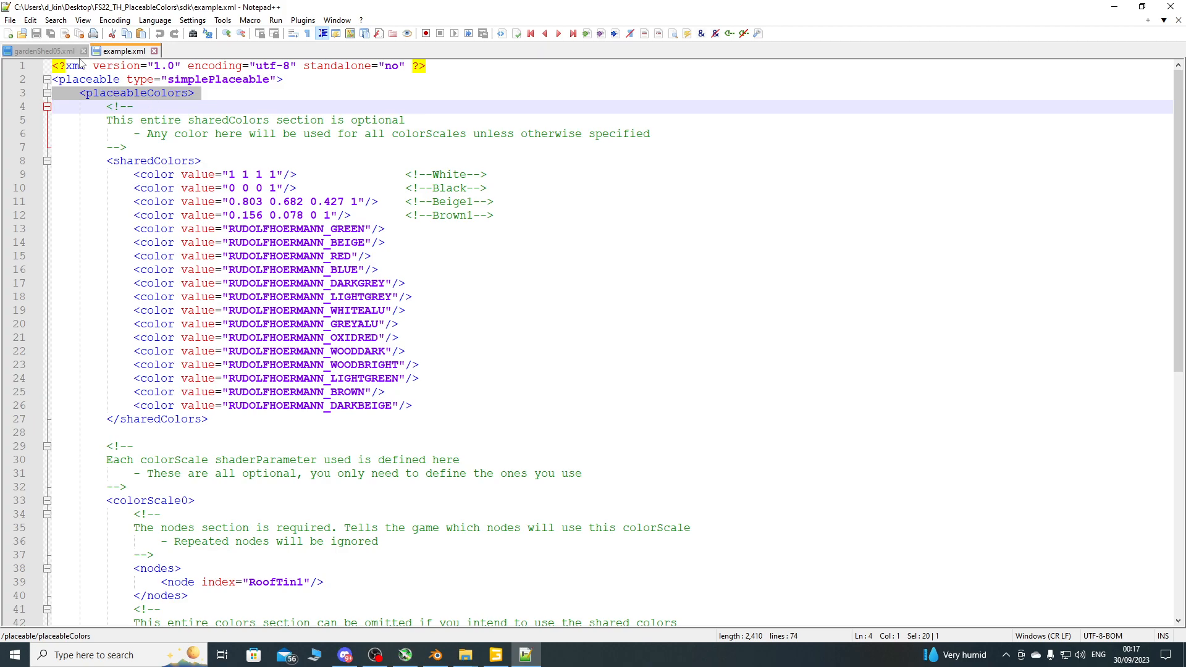
click(62, 52)
click(142, 393)
key(Return)
key(Return)
click(13, 393)
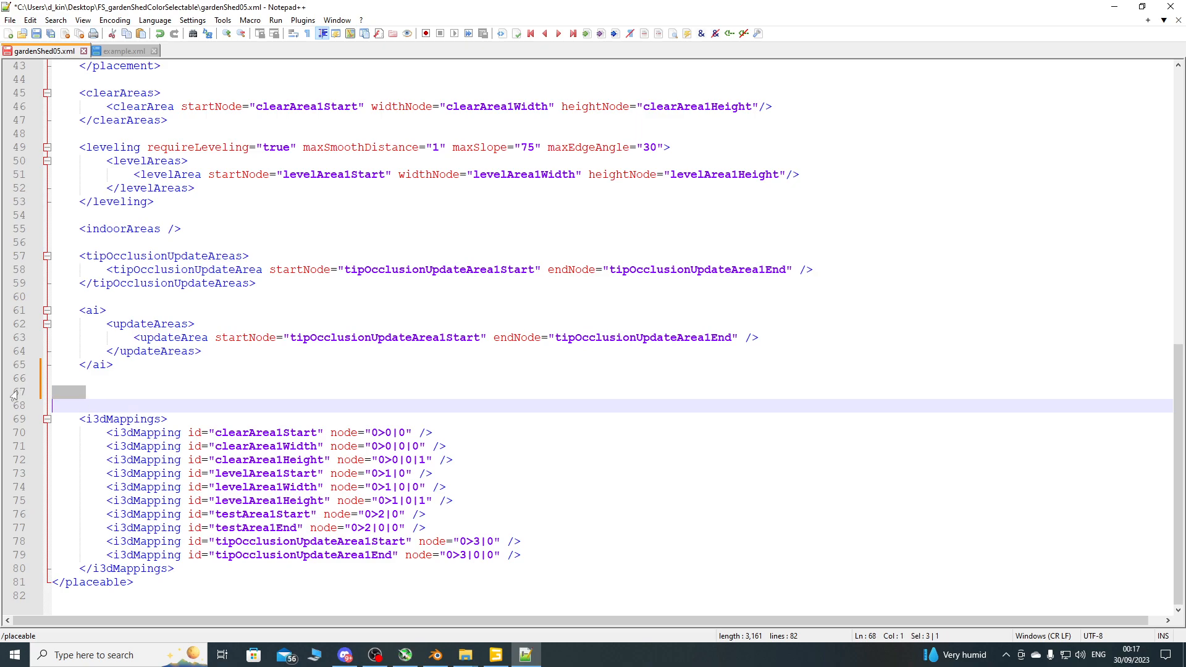
key(ctrl+v)
key(Return)
key(Return)
key(Return)
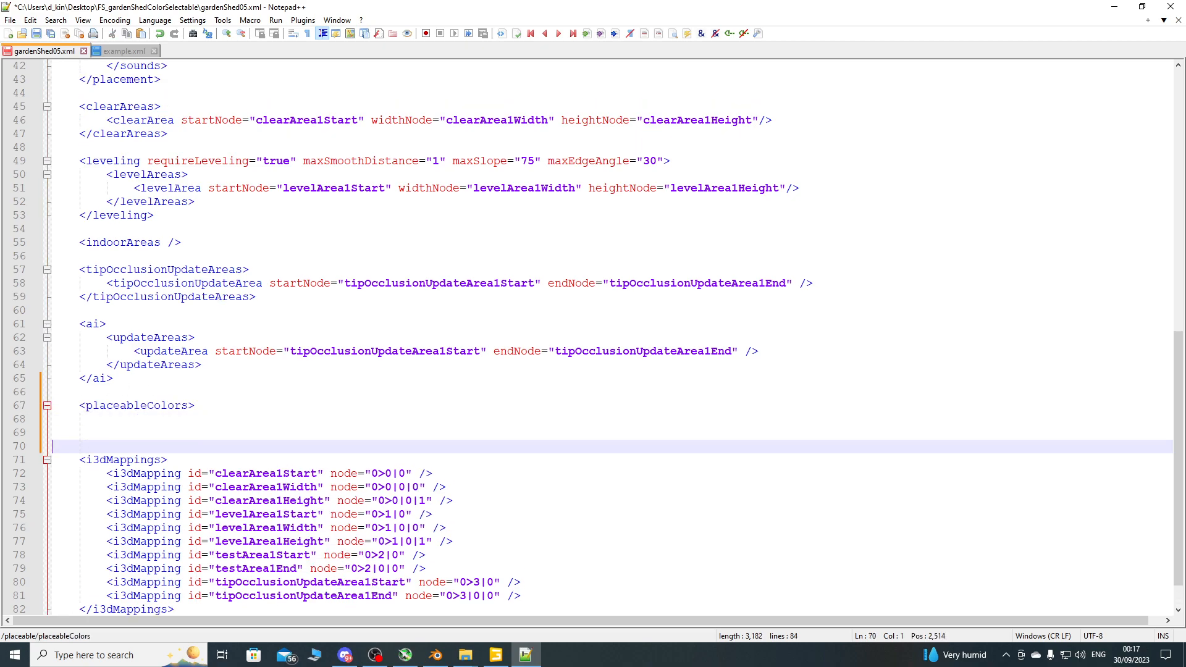
Copy the closing placeableColors tag from the end of example.xml into gardenShed05.xml, just above i3dMappings.
scroll(226, 349, down, 1)
key(ctrl+Tab)
scroll(157, 426, down, 11)
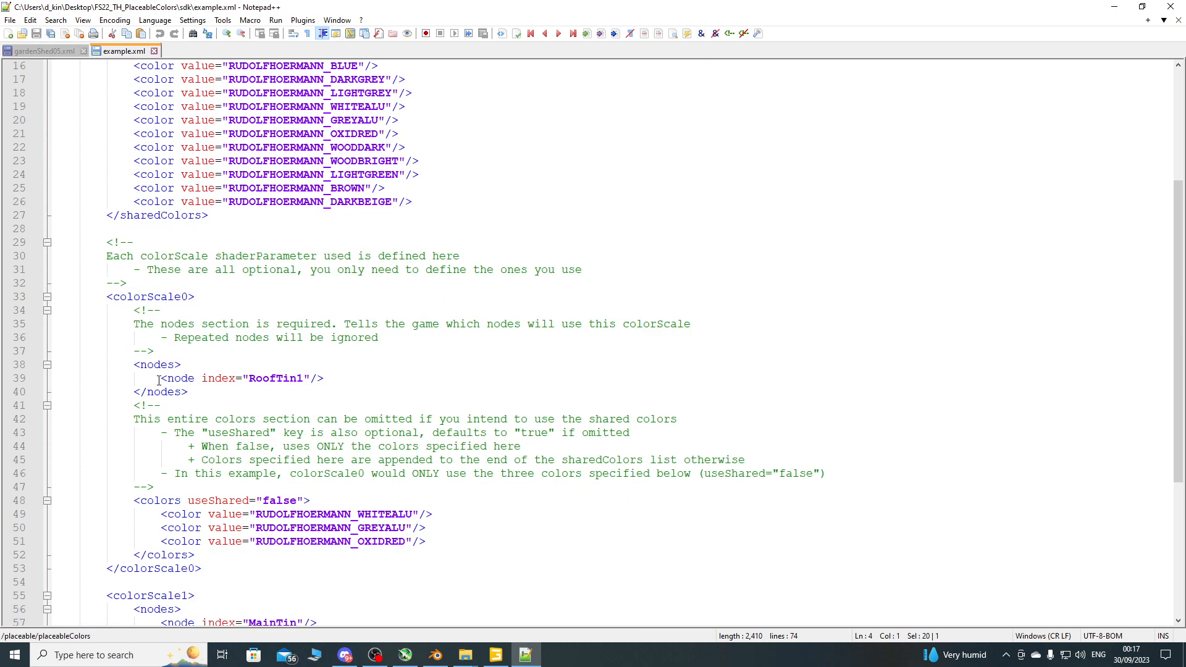
click(18, 585)
key(ctrl+c)
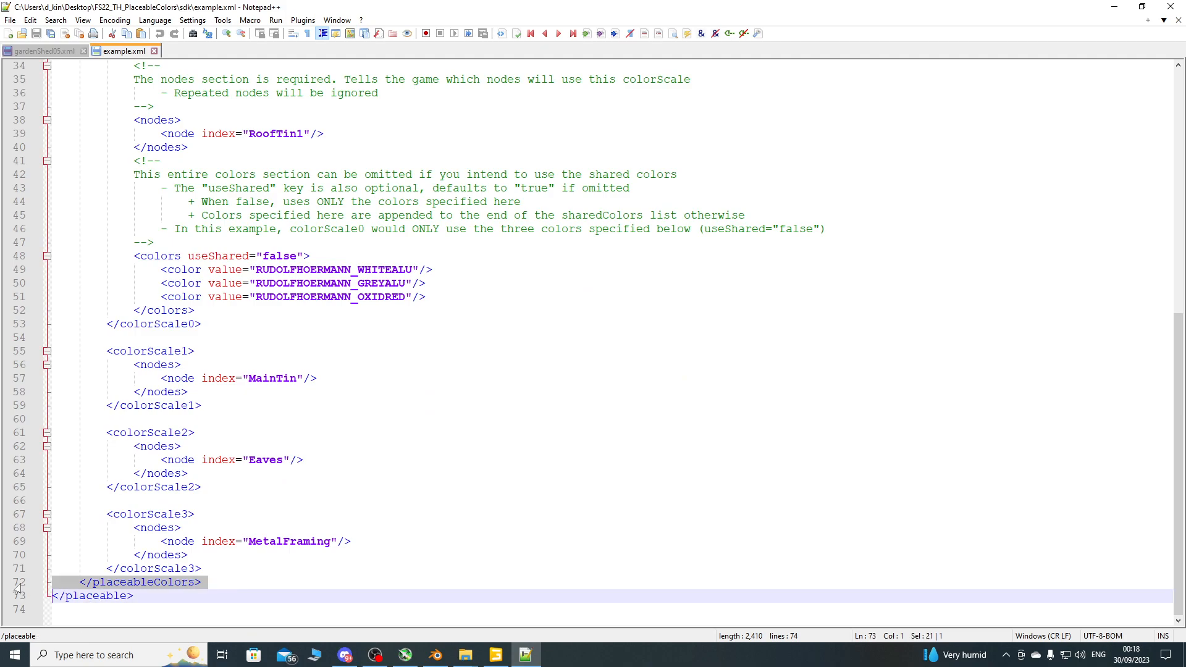
click(66, 54)
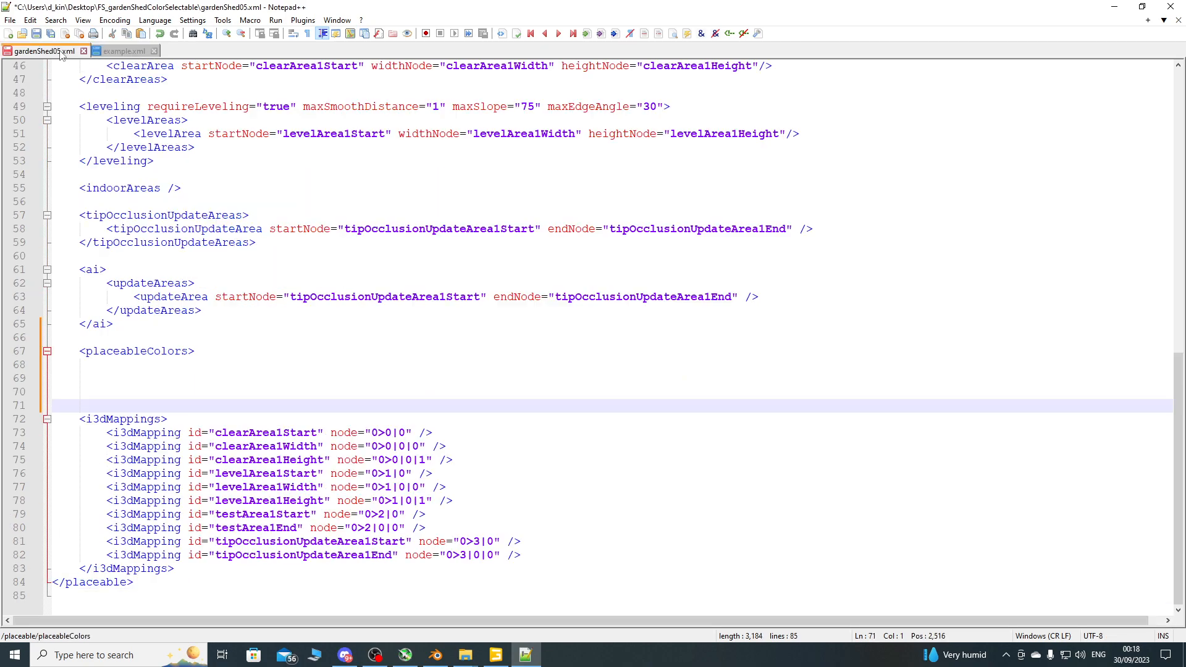
click(21, 393)
key(ctrl+v)
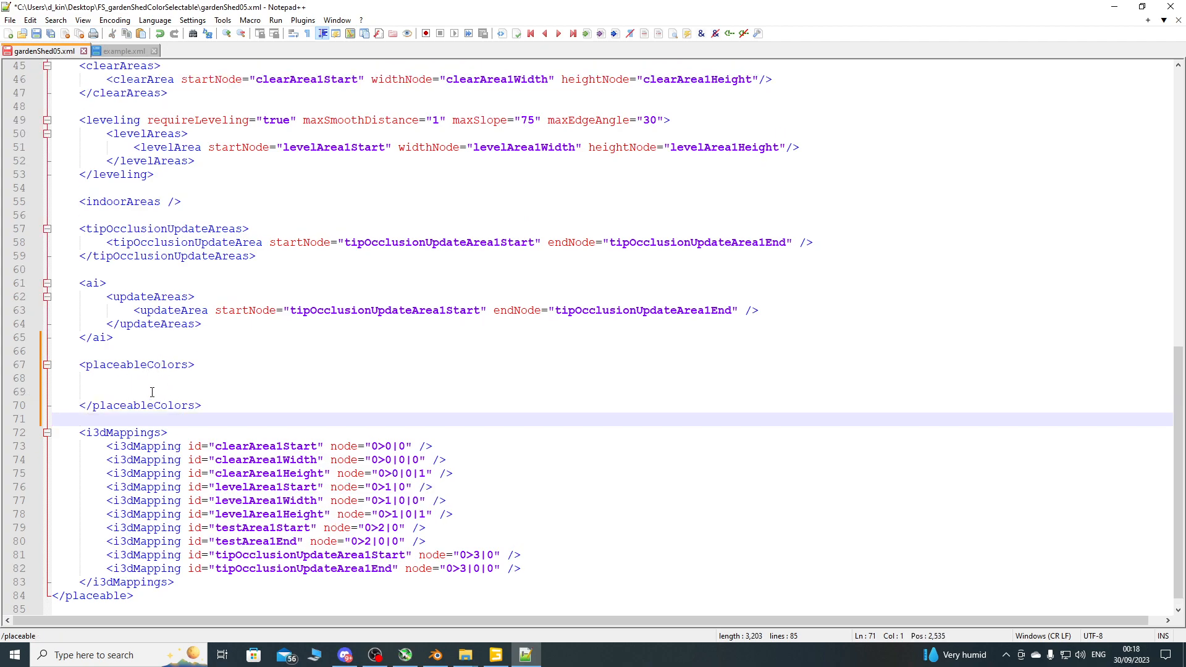
Copy the whole sharedColors block from example.xml and paste it inside the placeableColors section of gardenShed05.xml.
click(124, 50)
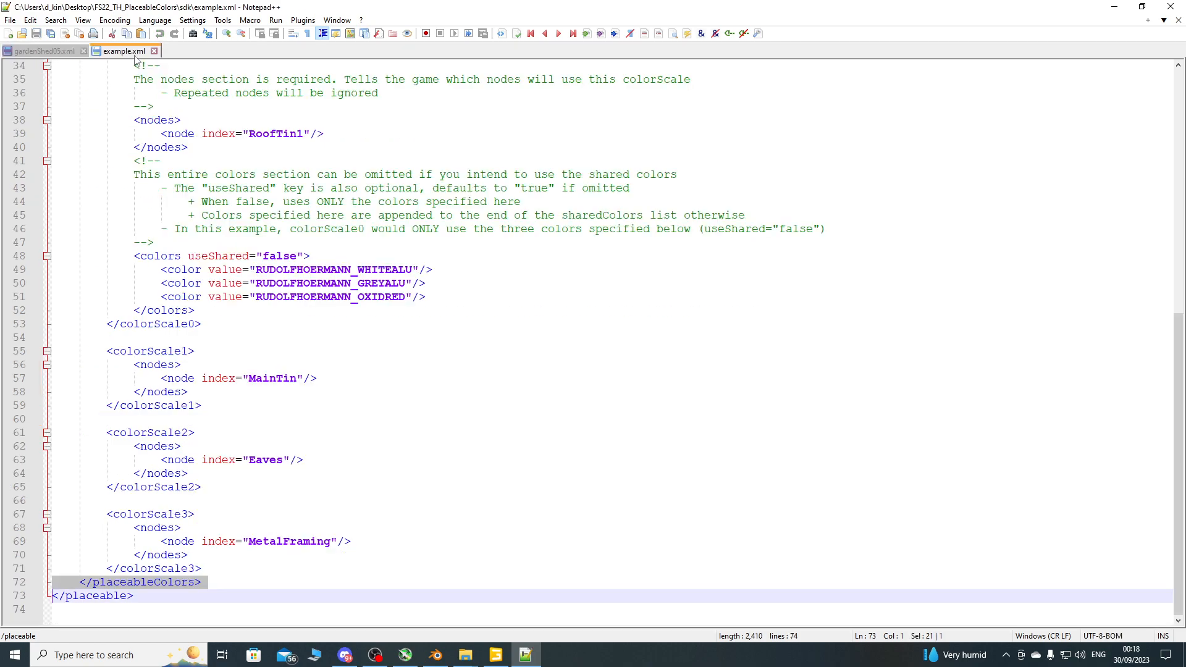
scroll(174, 268, up, 11)
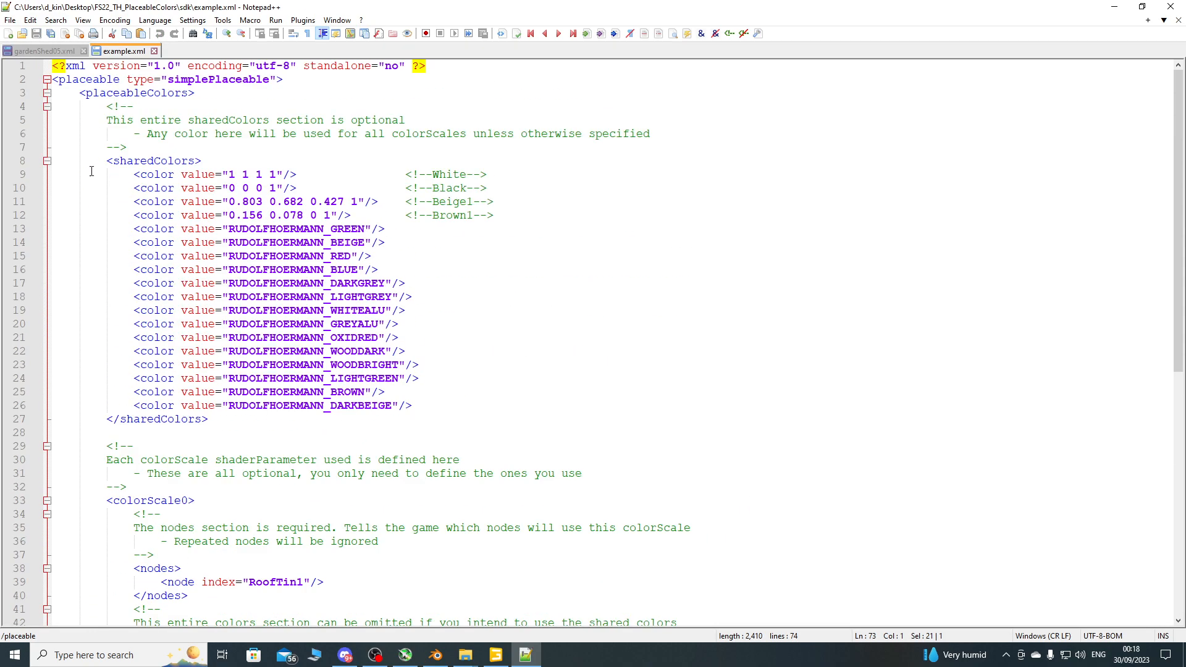
click(21, 162)
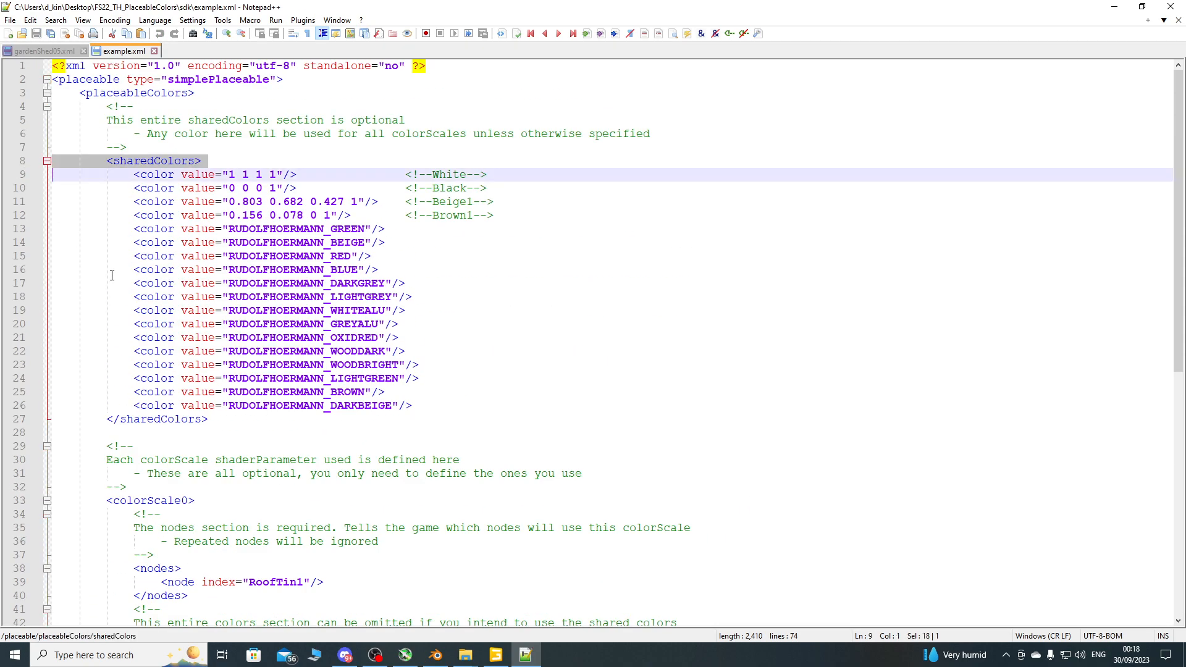
shift+click(17, 421)
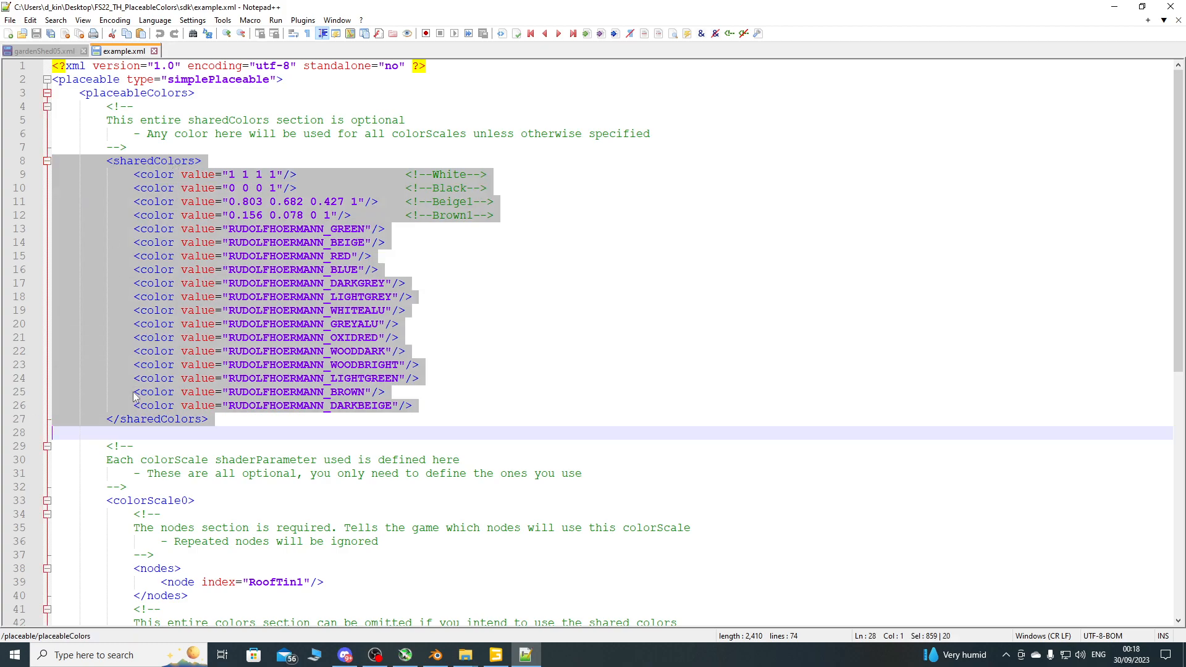
click(20, 162)
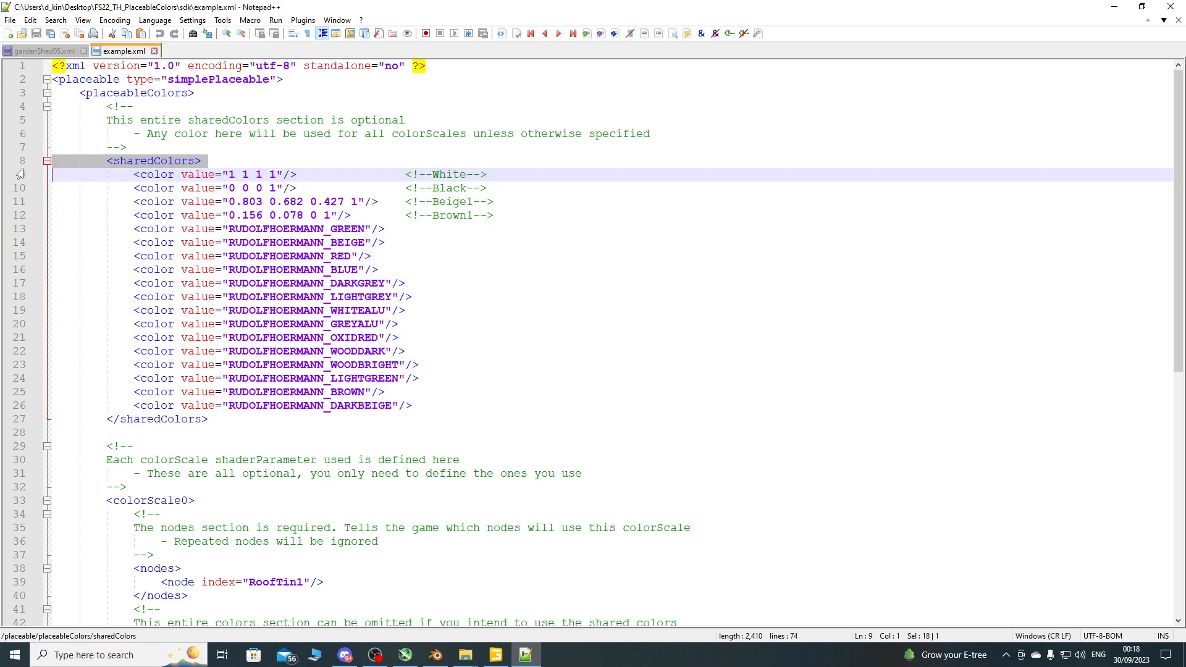
shift+click(18, 426)
key(ctrl+c)
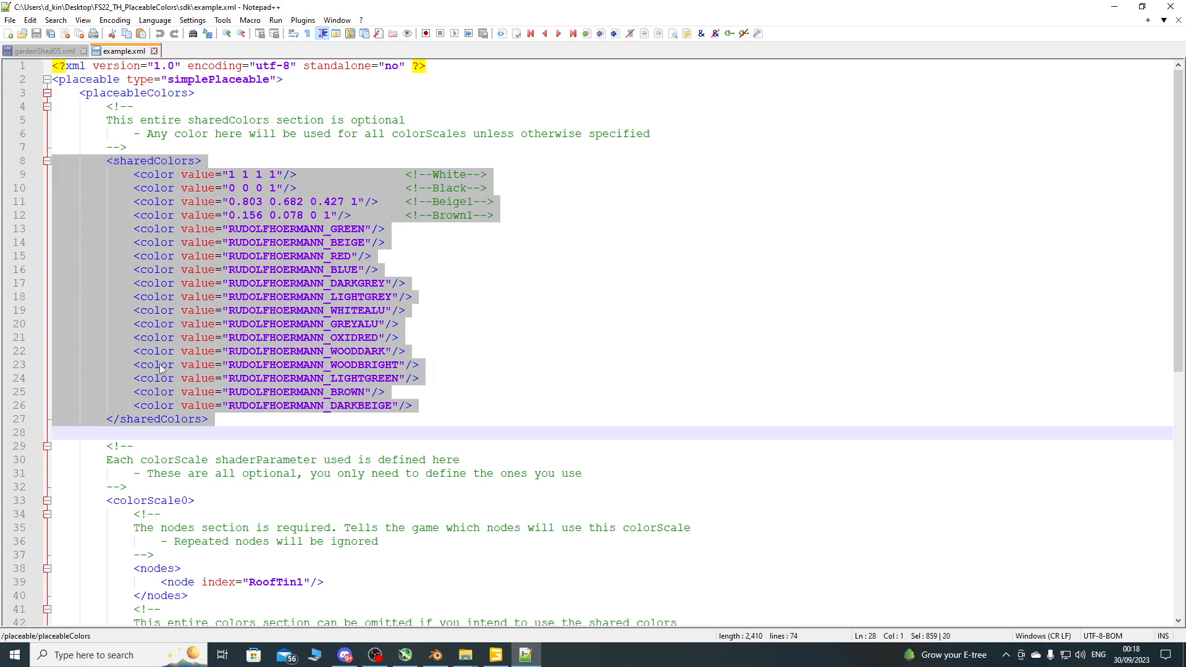
click(65, 54)
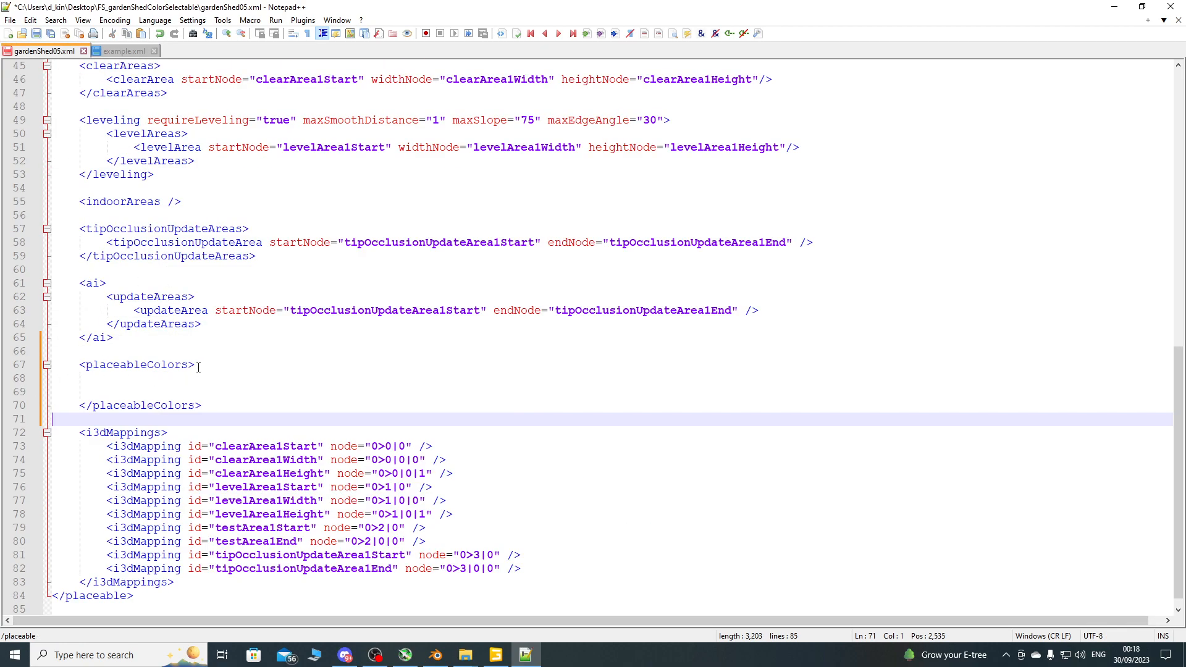
click(13, 380)
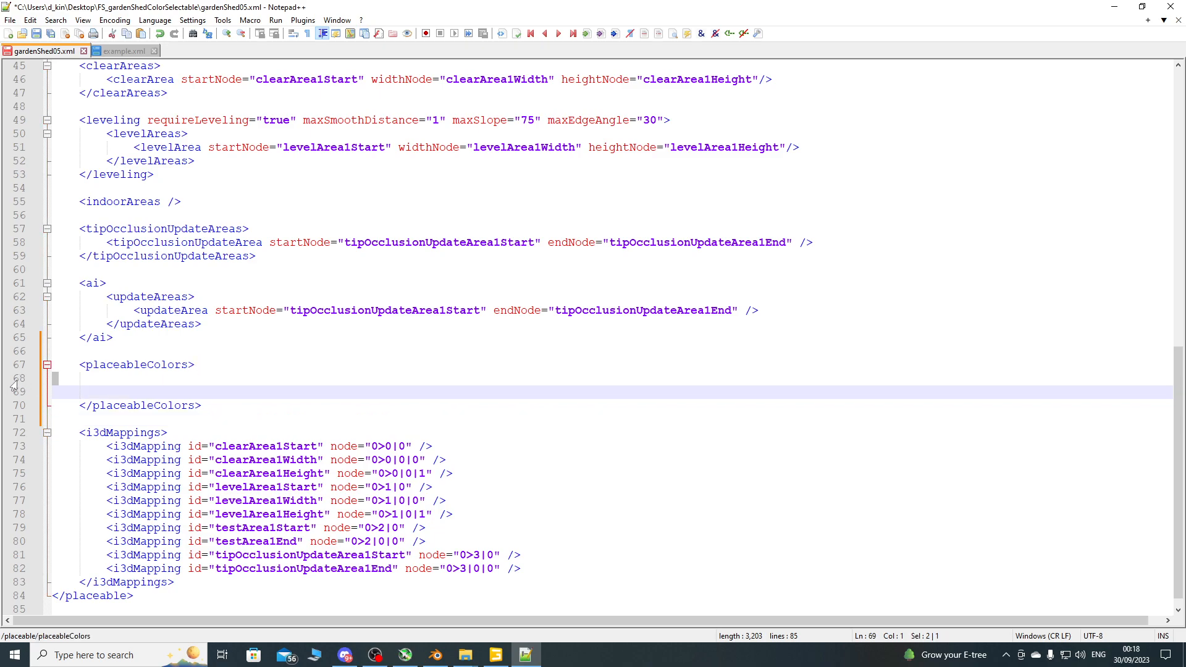
key(ctrl+v)
Add blank lines after the sharedColors block in gardenShed05.xml and paste in the opening colorScale0 tag from example.xml.
click(227, 416)
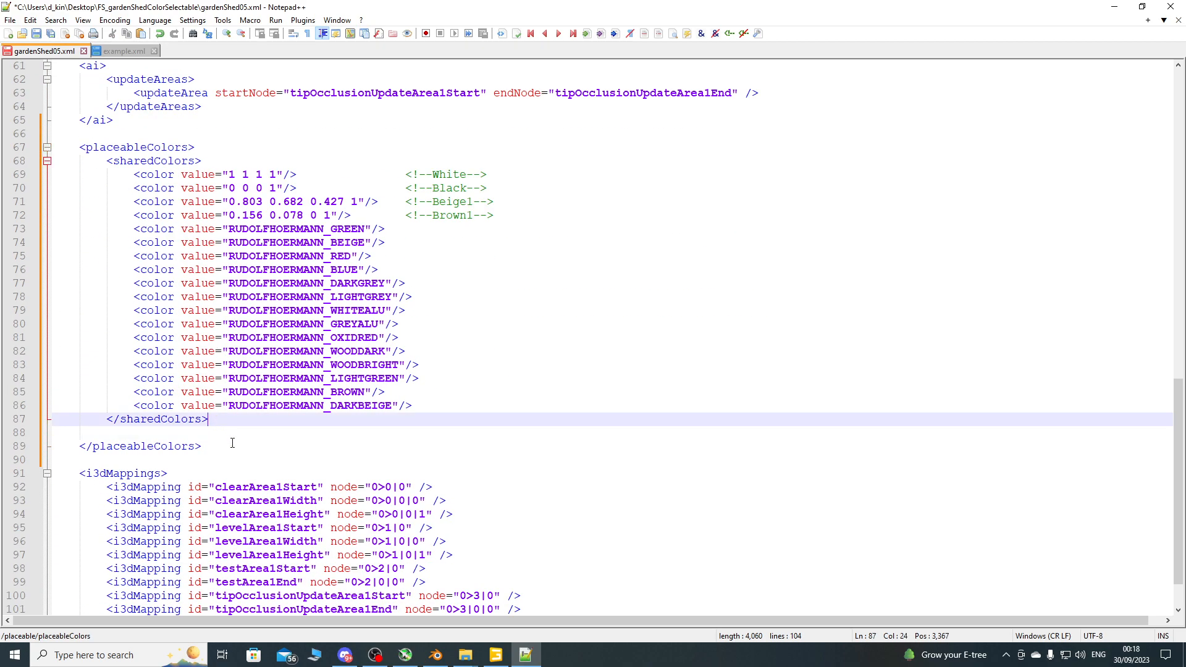
key(Return)
key(Return)
scroll(201, 289, down, 2)
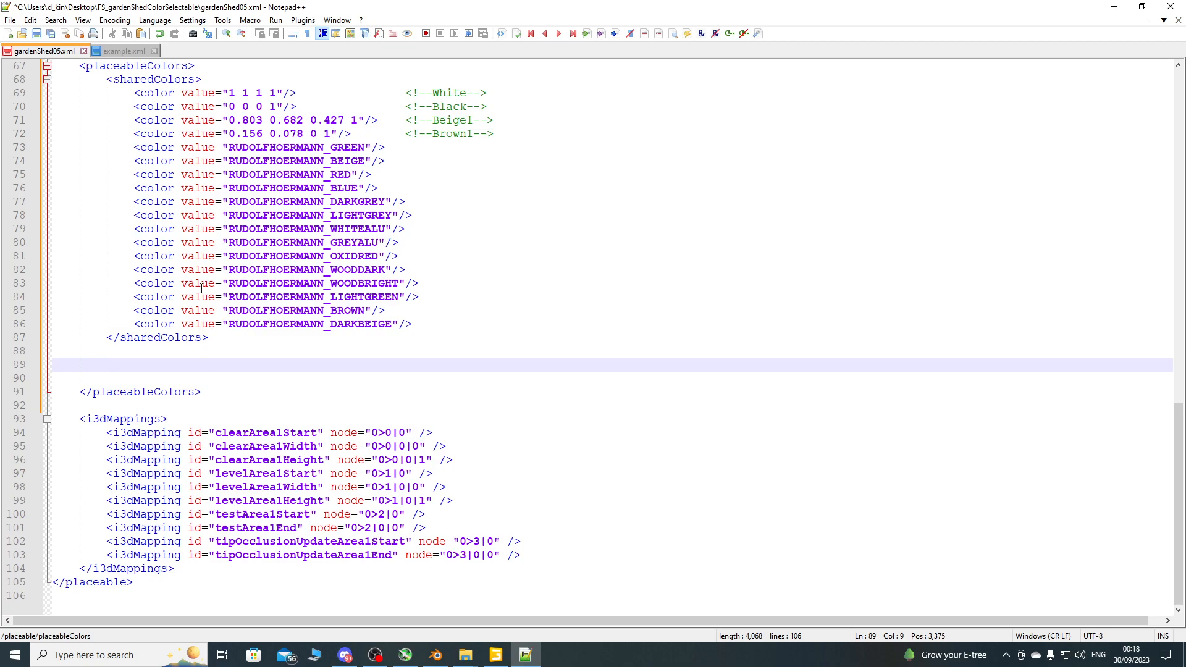
click(120, 52)
scroll(203, 370, down, 8)
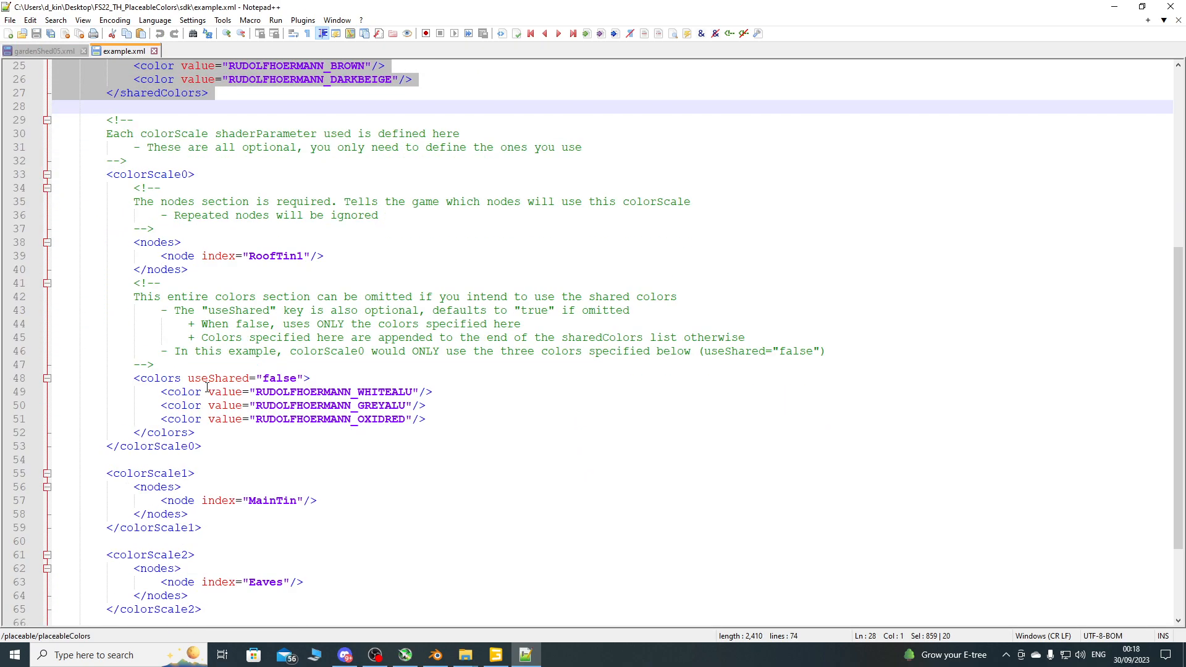
click(12, 175)
key(ctrl+c)
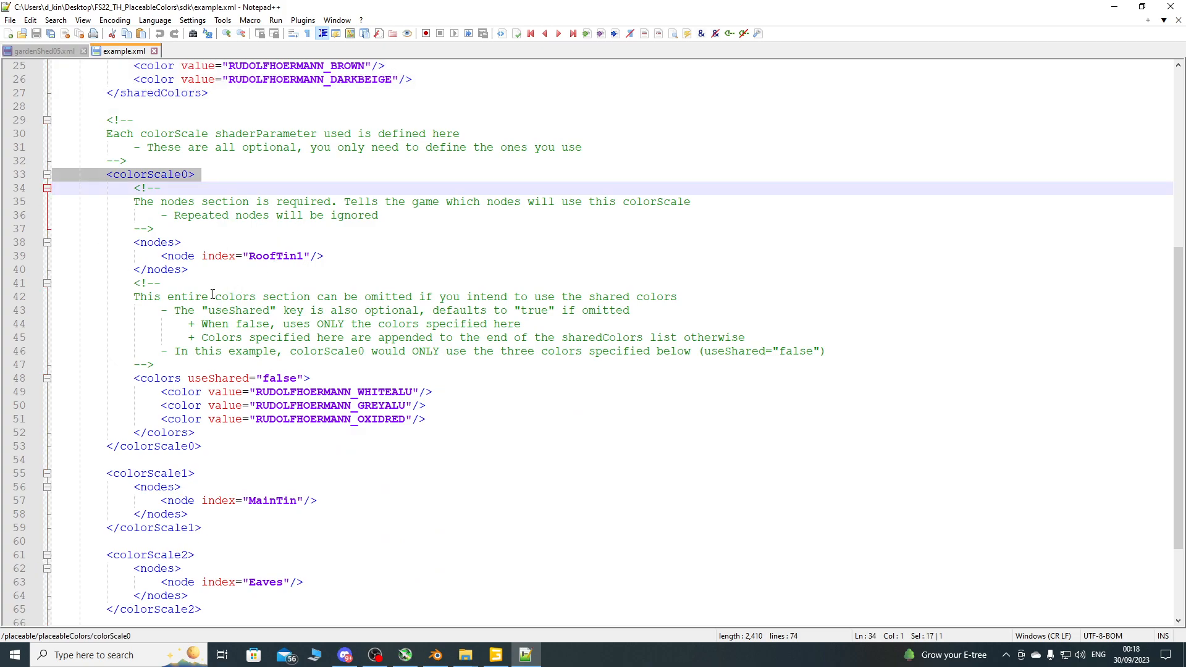
click(54, 52)
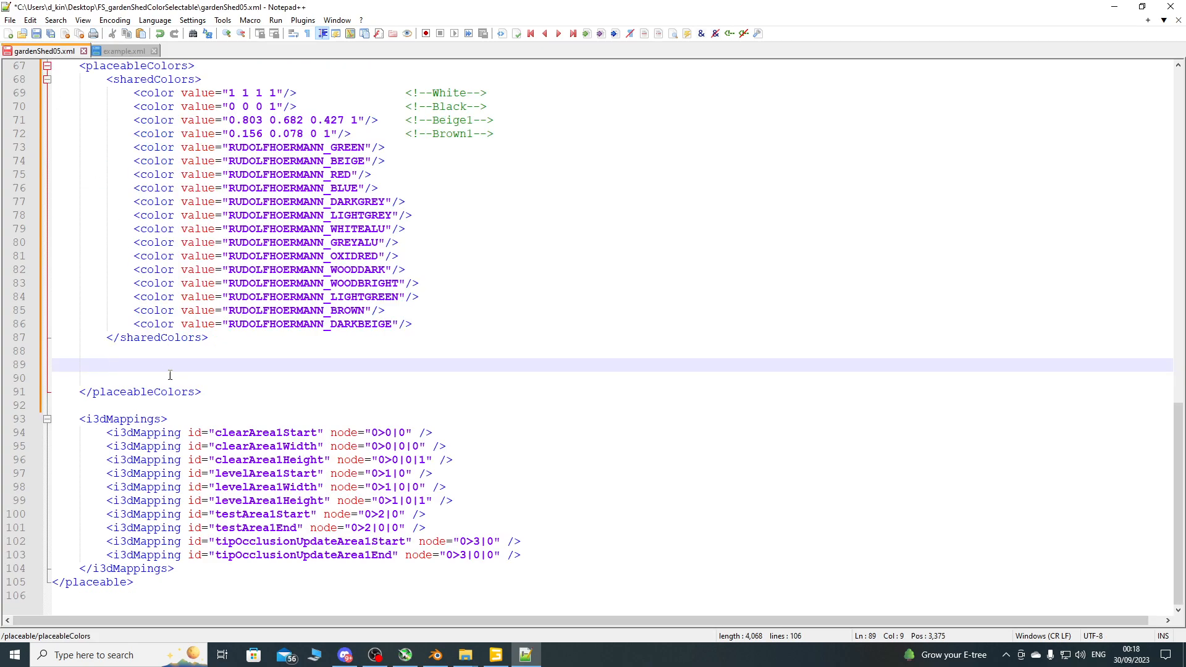
click(17, 356)
click(15, 367)
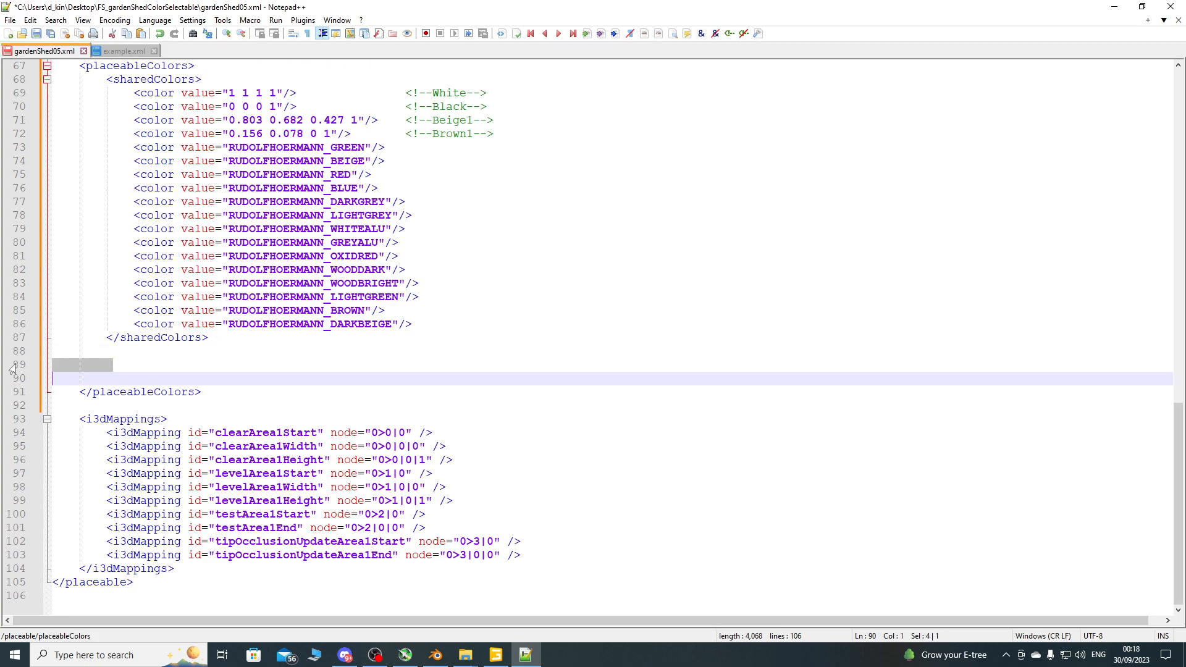
key(ctrl+v)
click(200, 380)
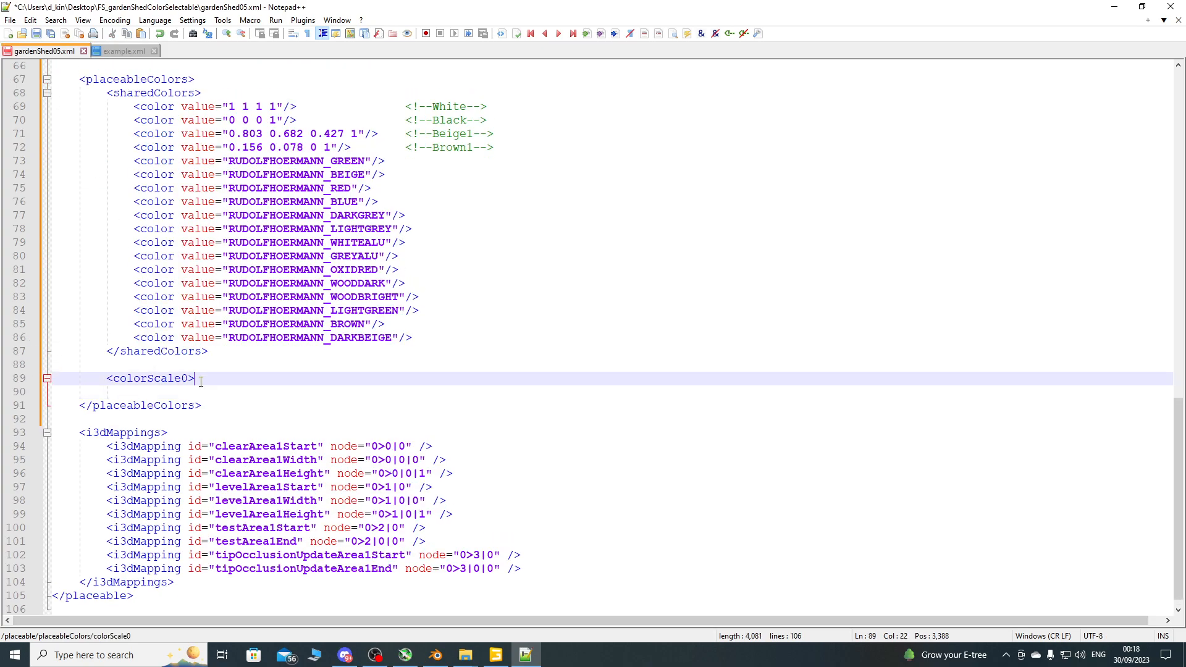
key(Return)
Copy the closing colorScale0 tag from example.xml and paste it below the opening colorScale0 tag in gardenShed05.xml.
click(143, 51)
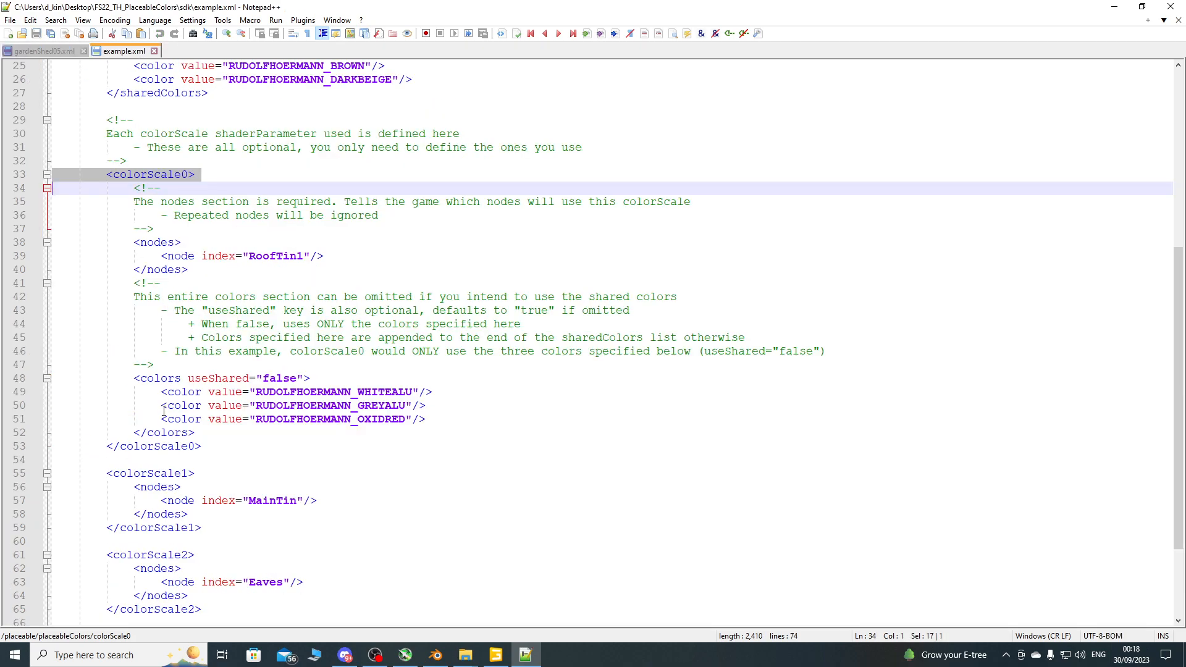
click(15, 448)
key(ctrl+c)
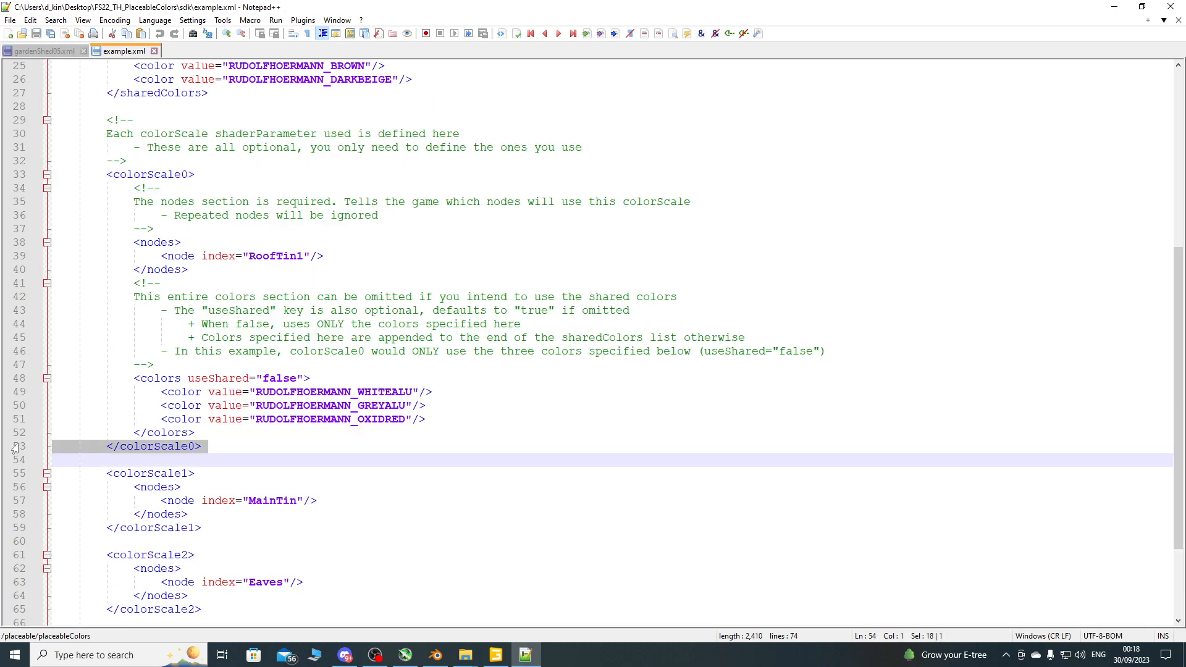
click(45, 51)
drag(16, 407, 16, 420)
key(ctrl+v)
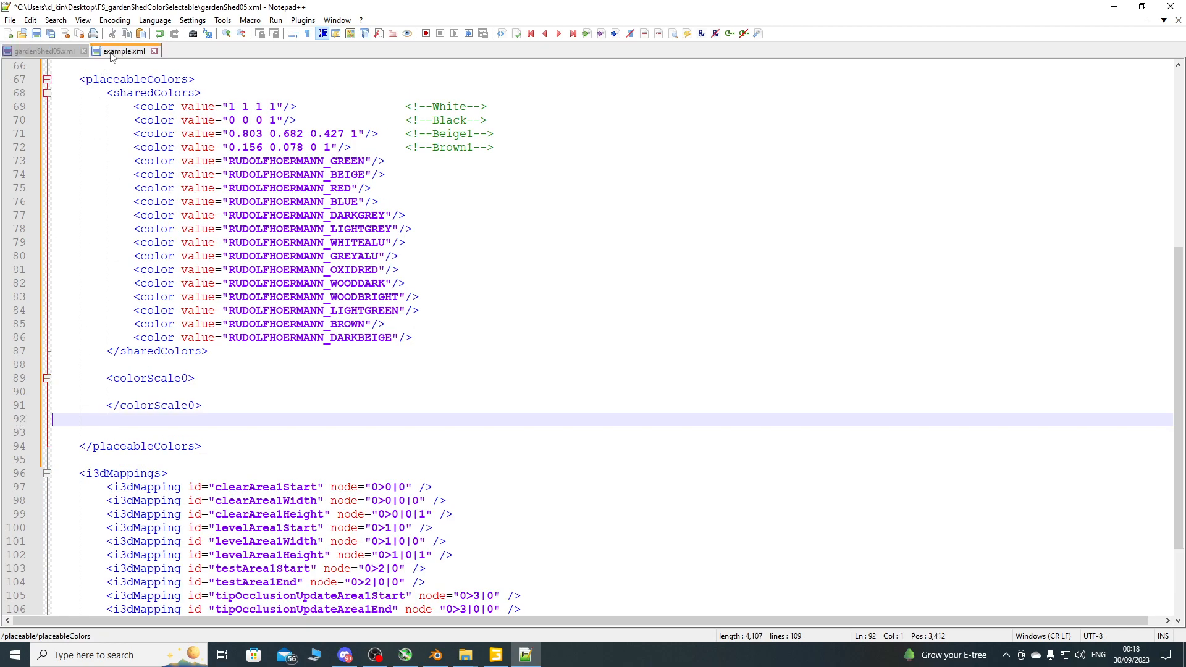
Copy the nodes block with the RoofTin1 node from example.xml and paste it inside colorScale0 in gardenShed05.xml.
click(113, 52)
click(16, 242)
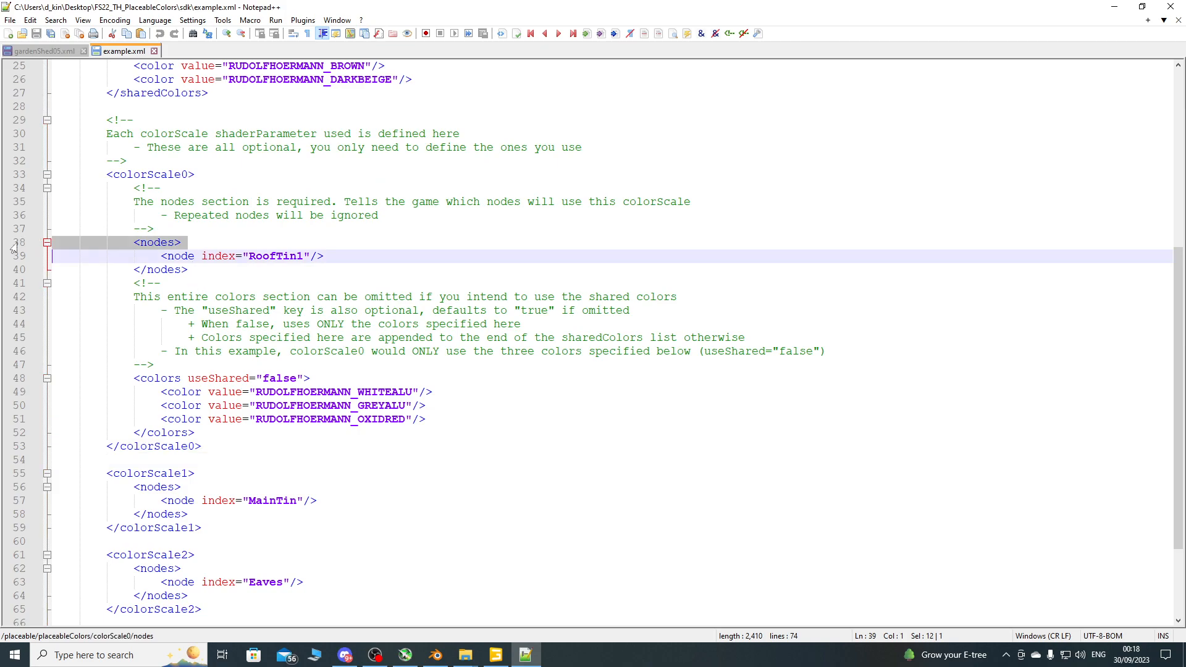
shift+click(16, 275)
key(ctrl+c)
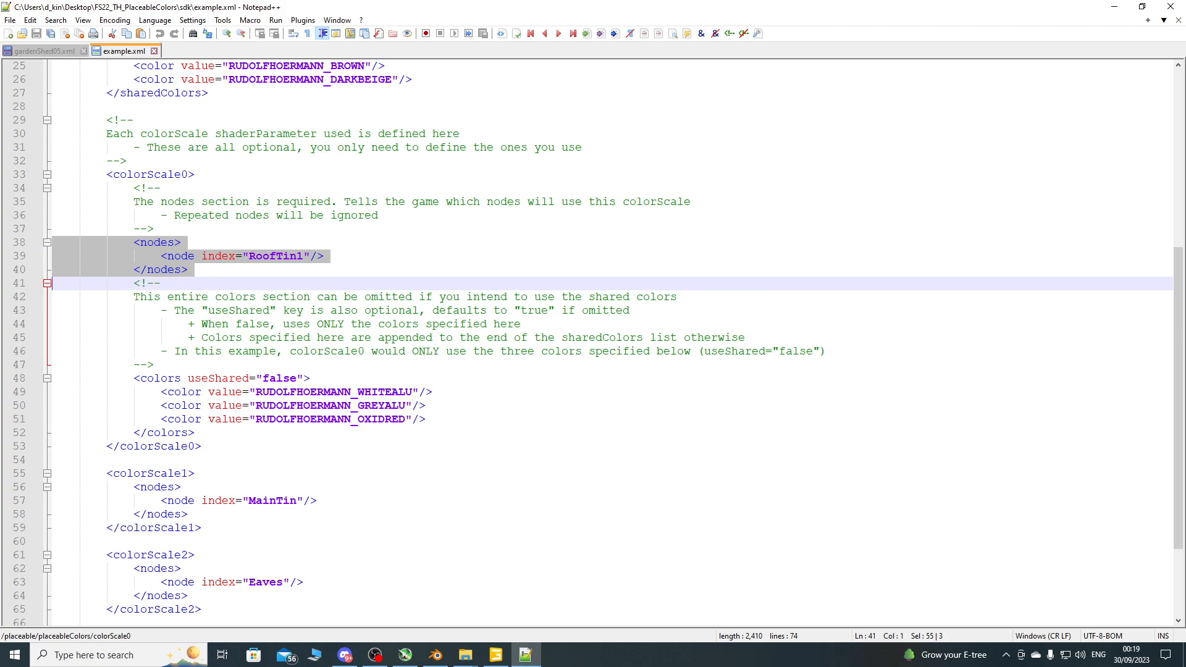
click(71, 51)
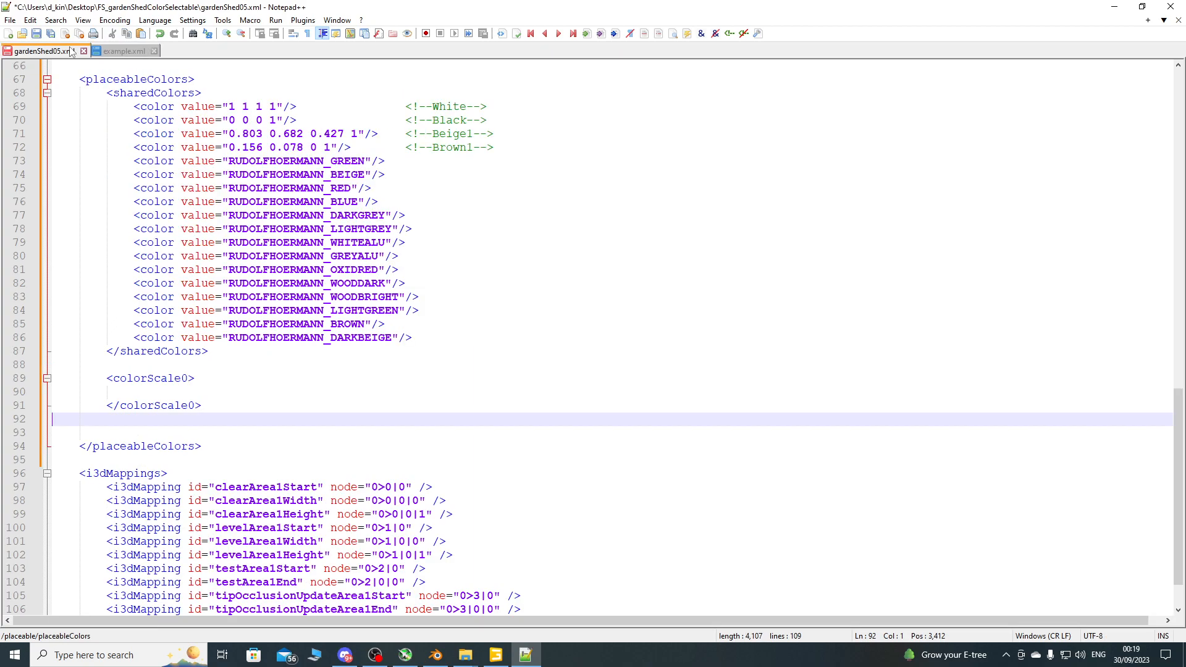
click(32, 394)
key(ctrl+v)
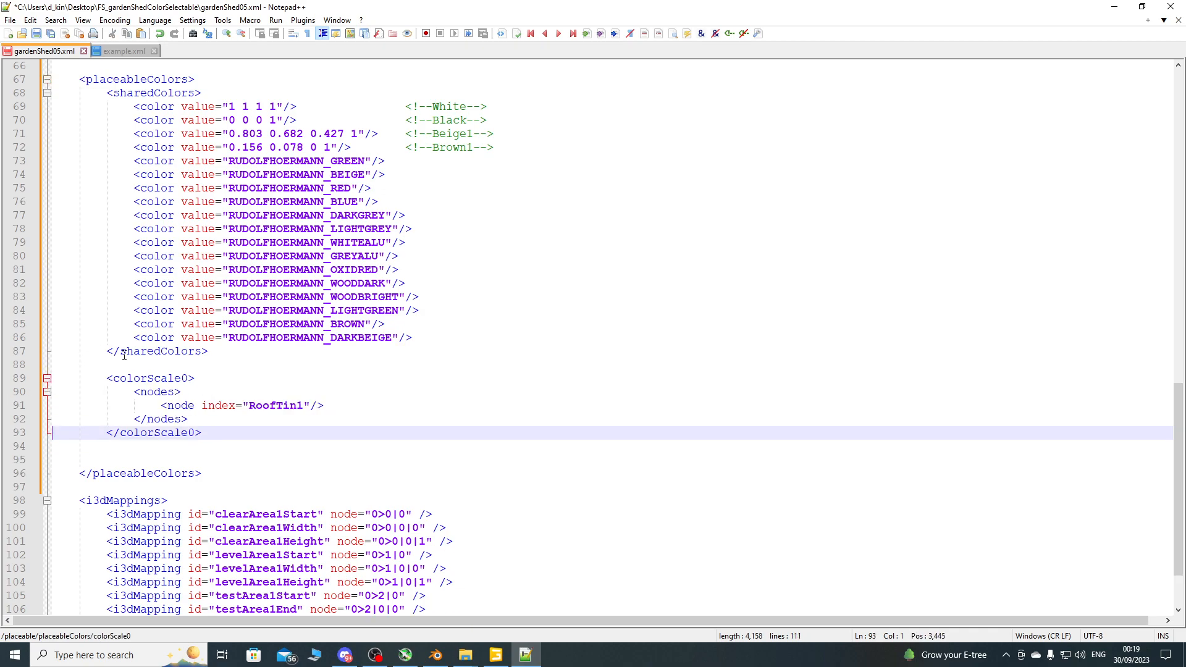
Add three blank lines below the closing colorScale0 tag in gardenShed05.xml.
scroll(167, 382, down, 2)
click(203, 352)
key(Return)
key(Return)
key(Return)
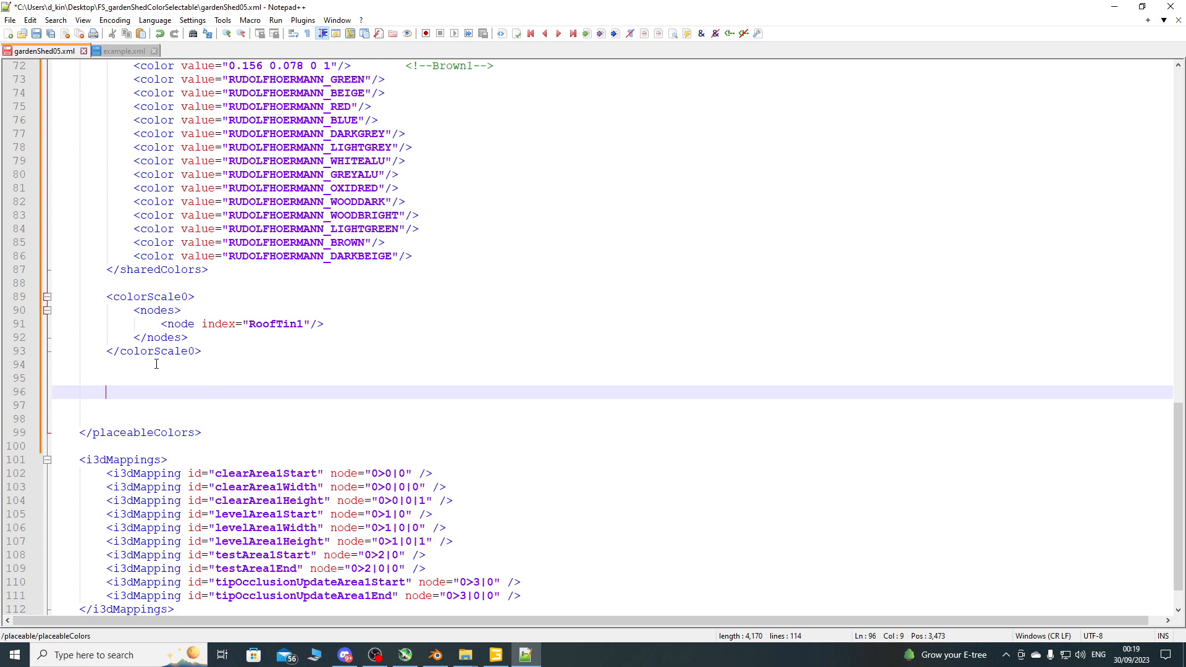
click(19, 297)
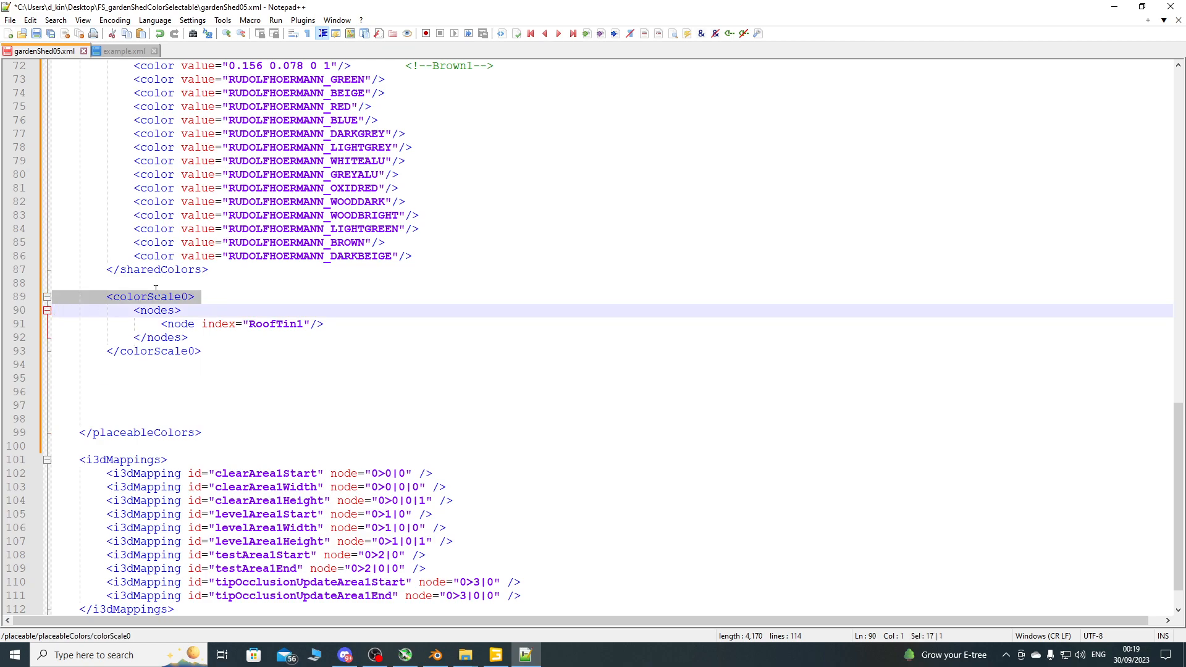
Copy the colorScale1 and colorScale2 blocks from example.xml and paste them below the colorScale0 block in gardenShed05.xml.
click(124, 50)
scroll(154, 334, down, 3)
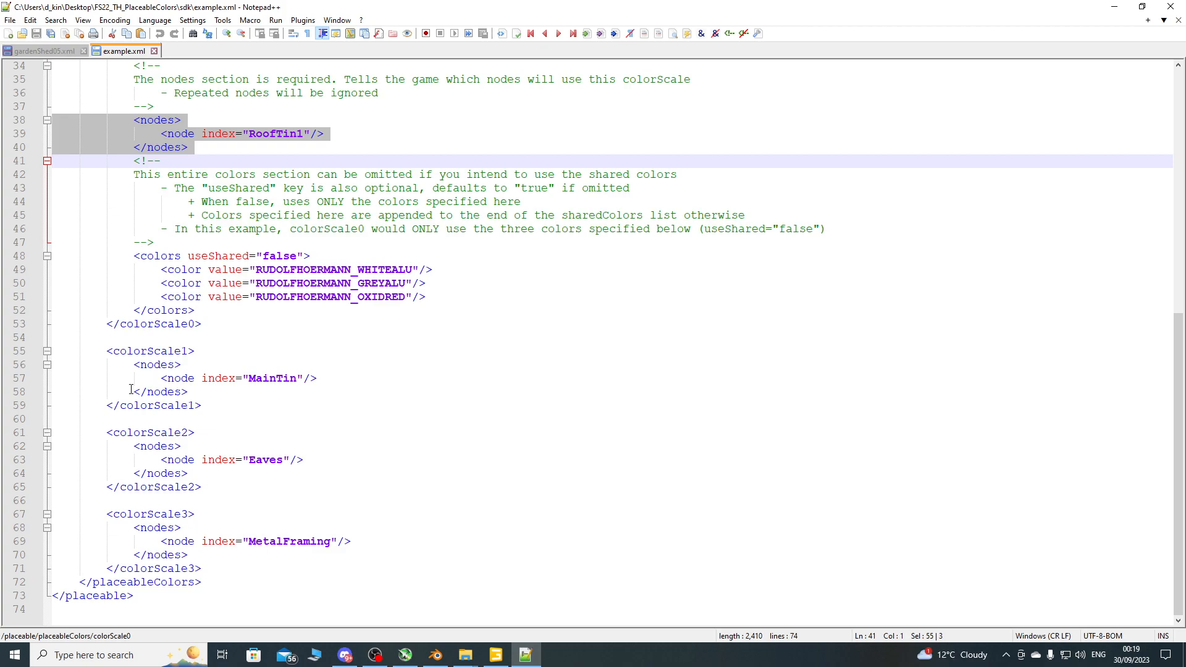
click(14, 351)
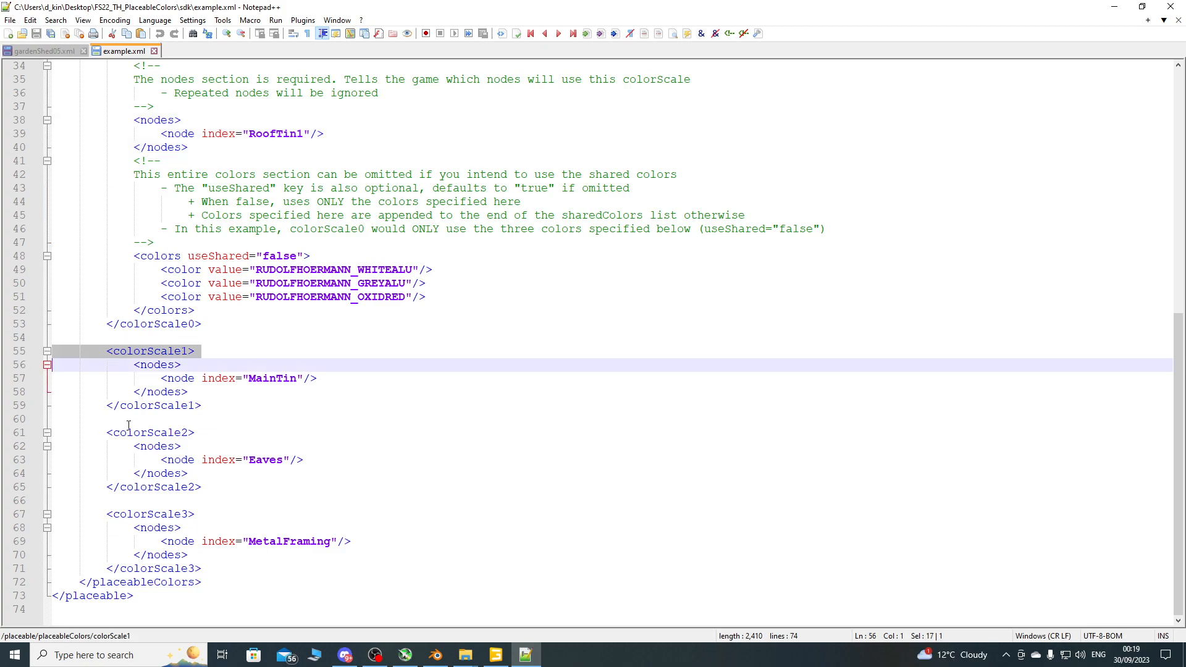
shift+click(17, 487)
key(ctrl+c)
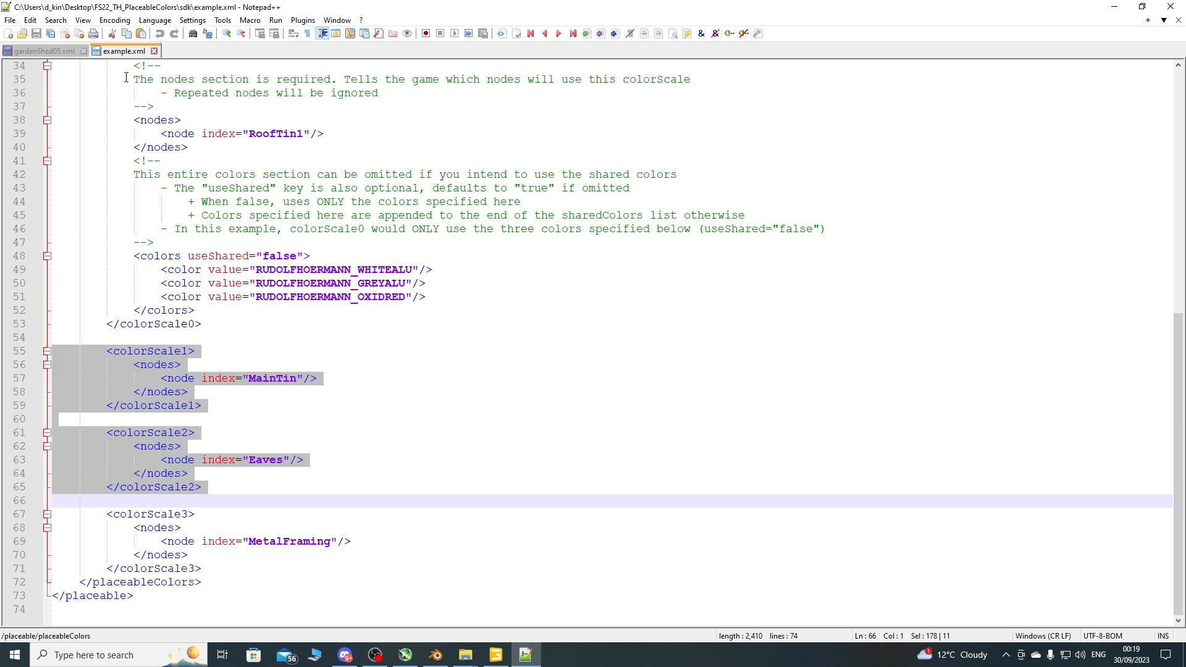
click(53, 51)
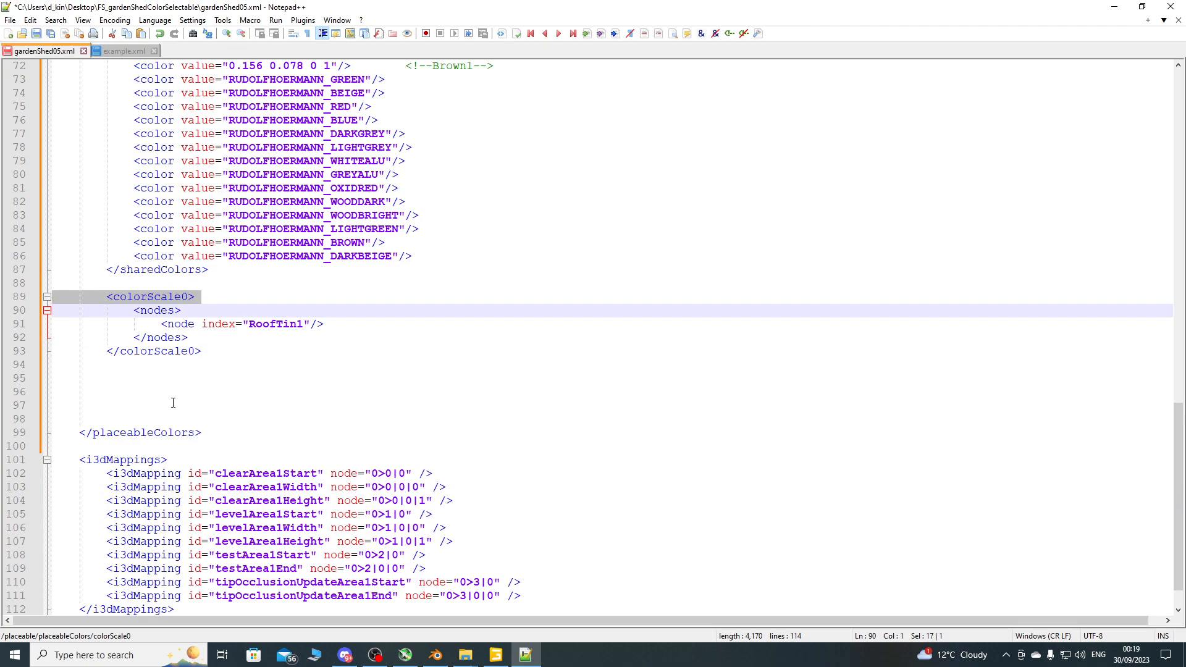
click(19, 370)
click(19, 378)
key(ctrl+v)
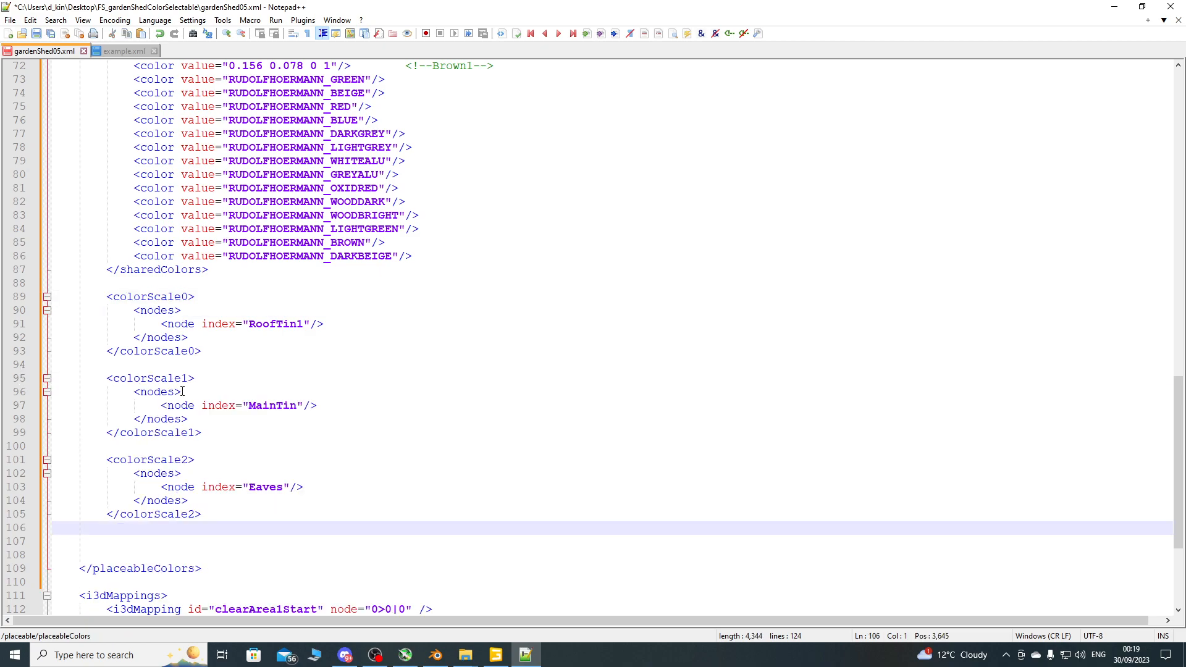
Delete the surplus blank lines between the closing colorScale2 tag and the closing placeableColors tag.
scroll(124, 551, down, 2)
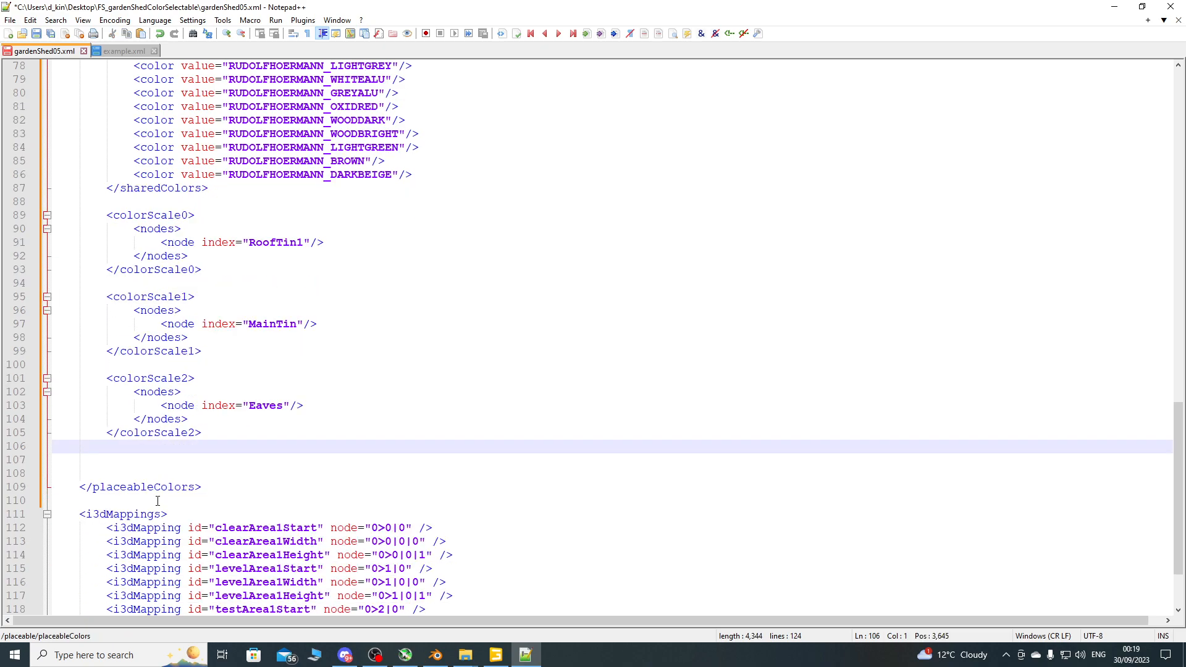
click(154, 487)
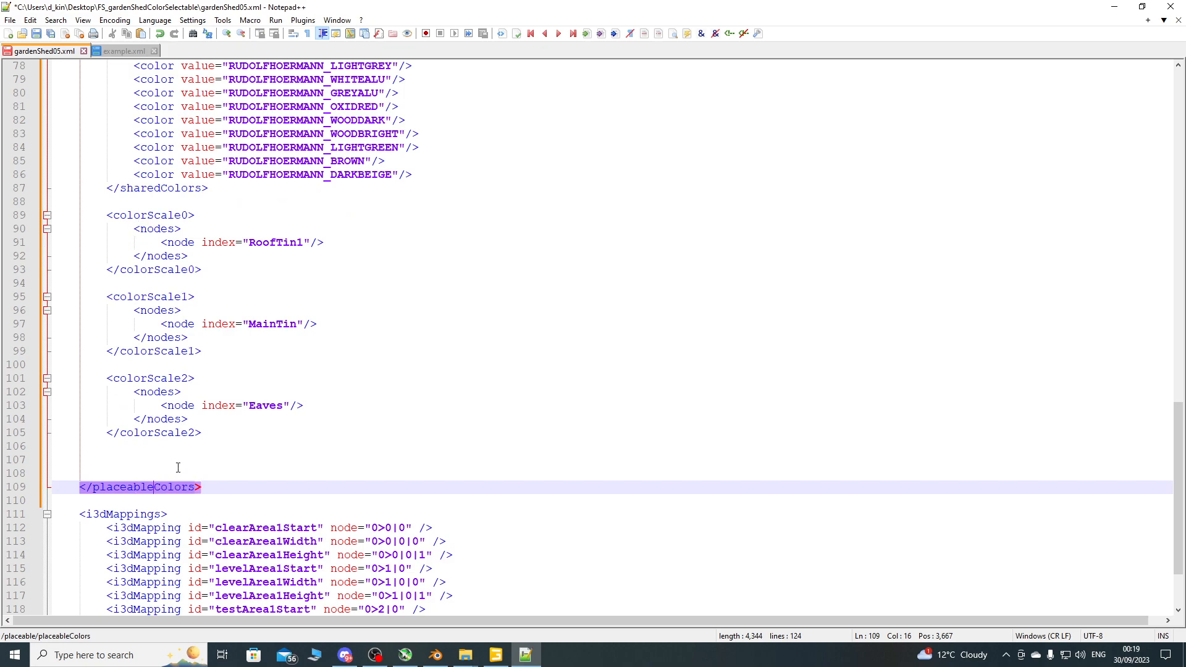
scroll(200, 346, up, 6)
scroll(123, 371, down, 7)
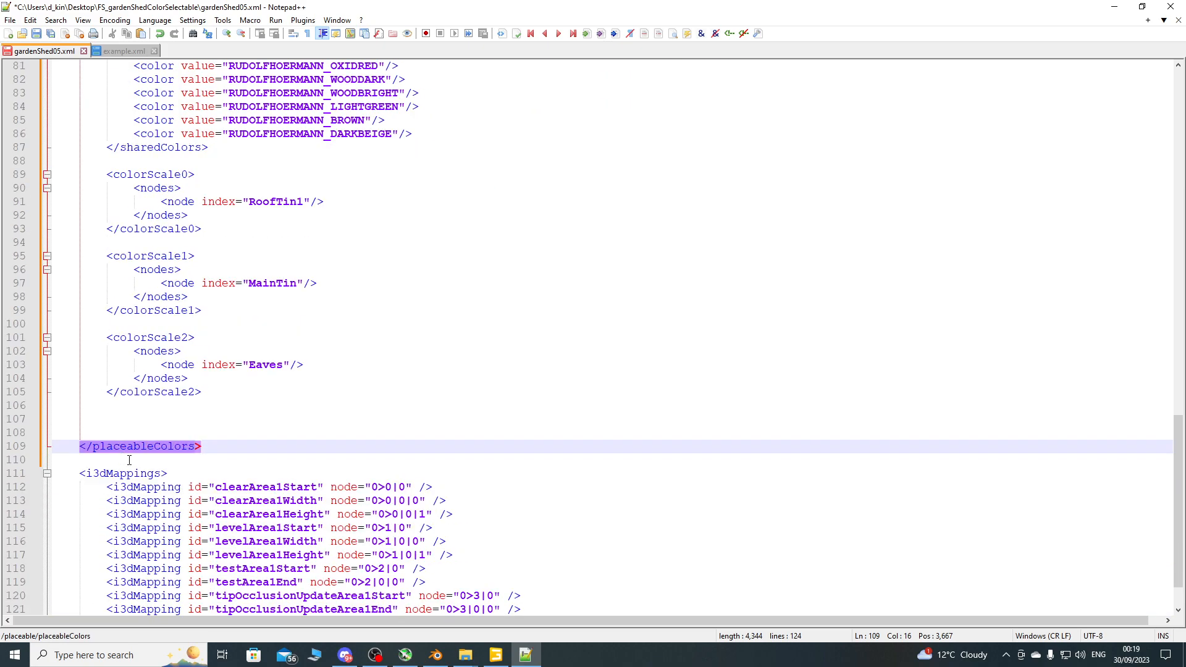
drag(13, 408, 12, 434)
key(Delete)
click(159, 405)
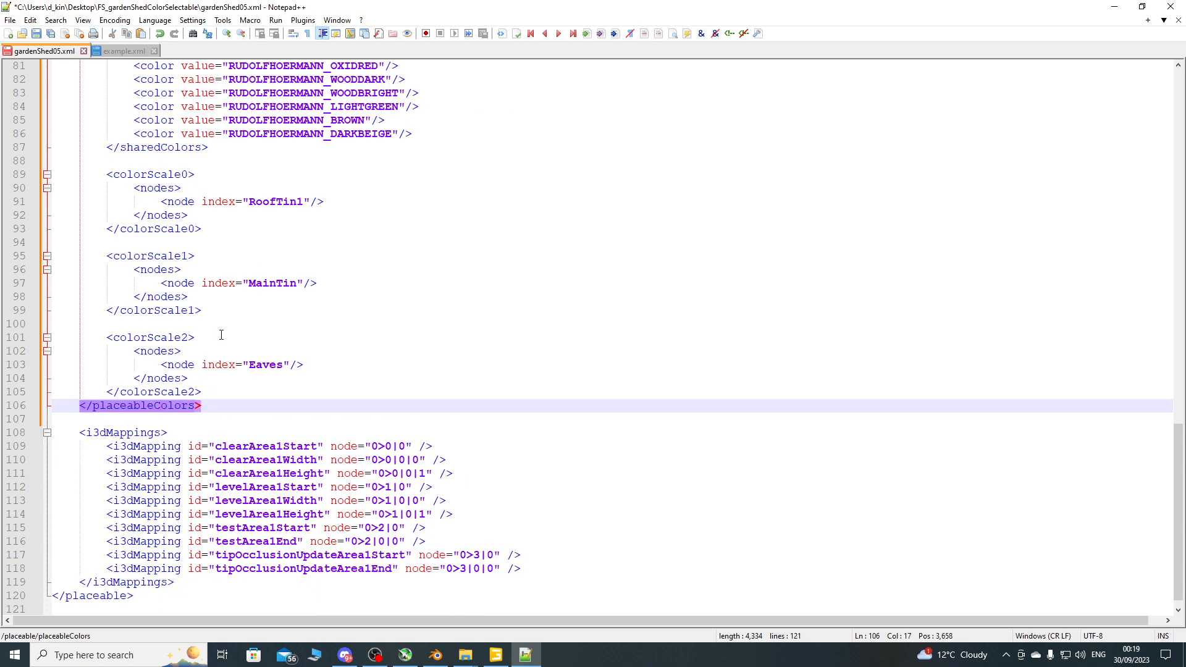
Review the placeableColors section, then close example.xml and save gardenShed05.xml.
scroll(222, 334, up, 7)
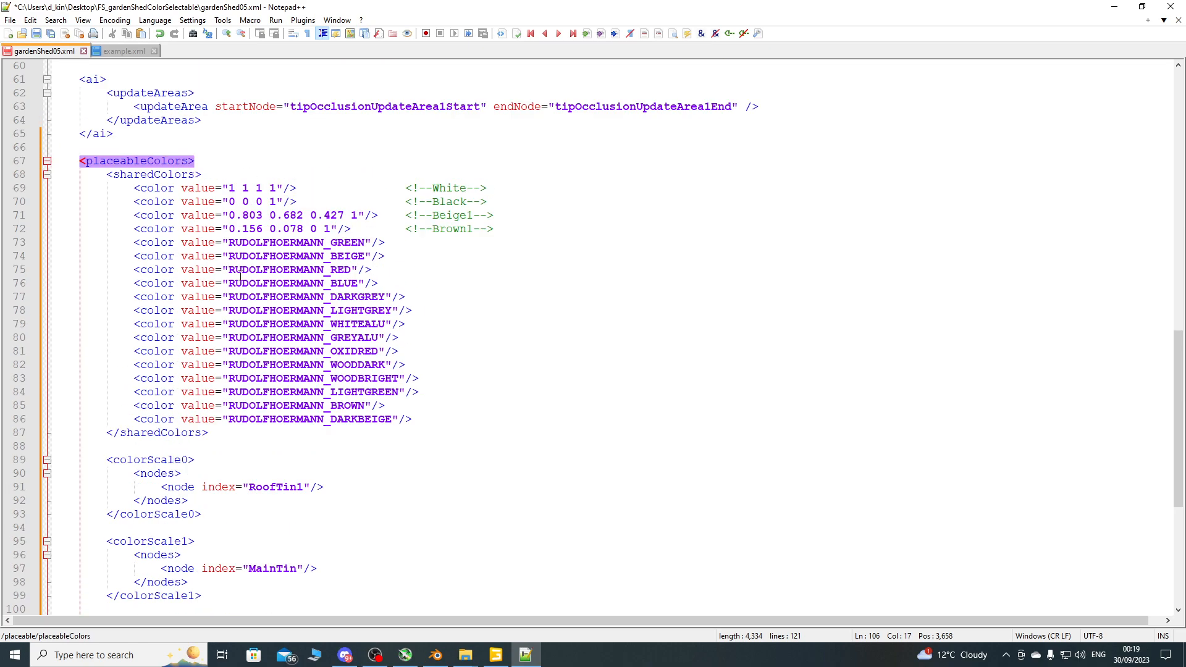
scroll(220, 371, down, 3)
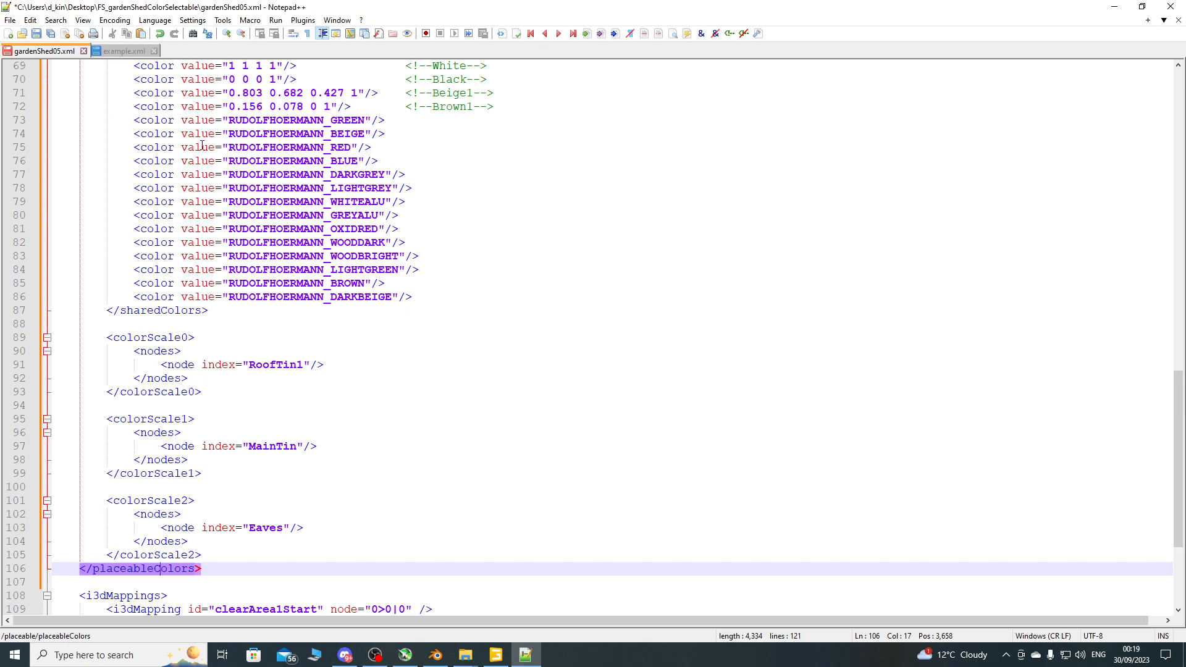
click(153, 54)
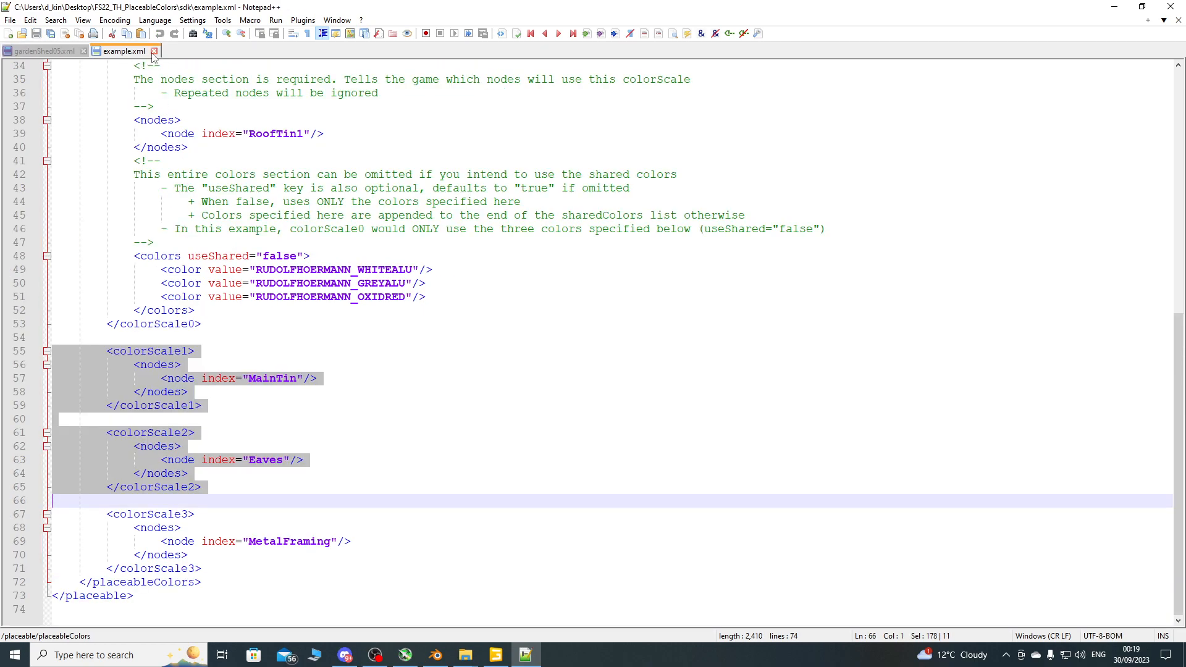
click(154, 52)
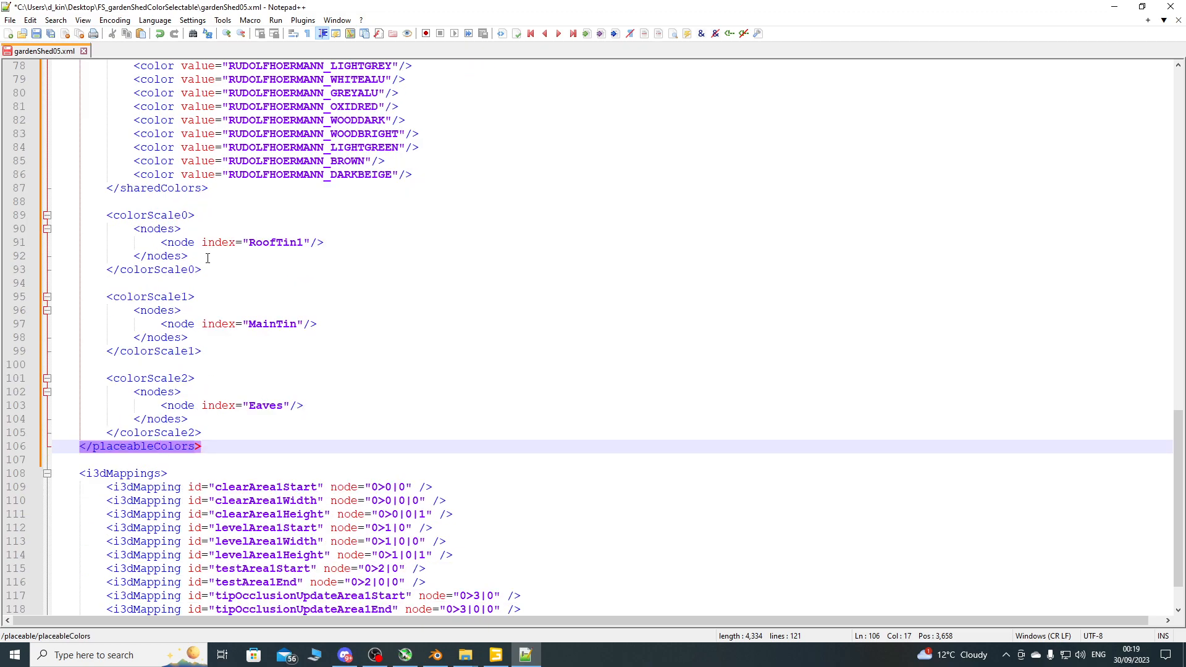
click(37, 34)
Switch to GIANTS Editor and select the door object under shedCS to inspect its Index Path.
click(496, 656)
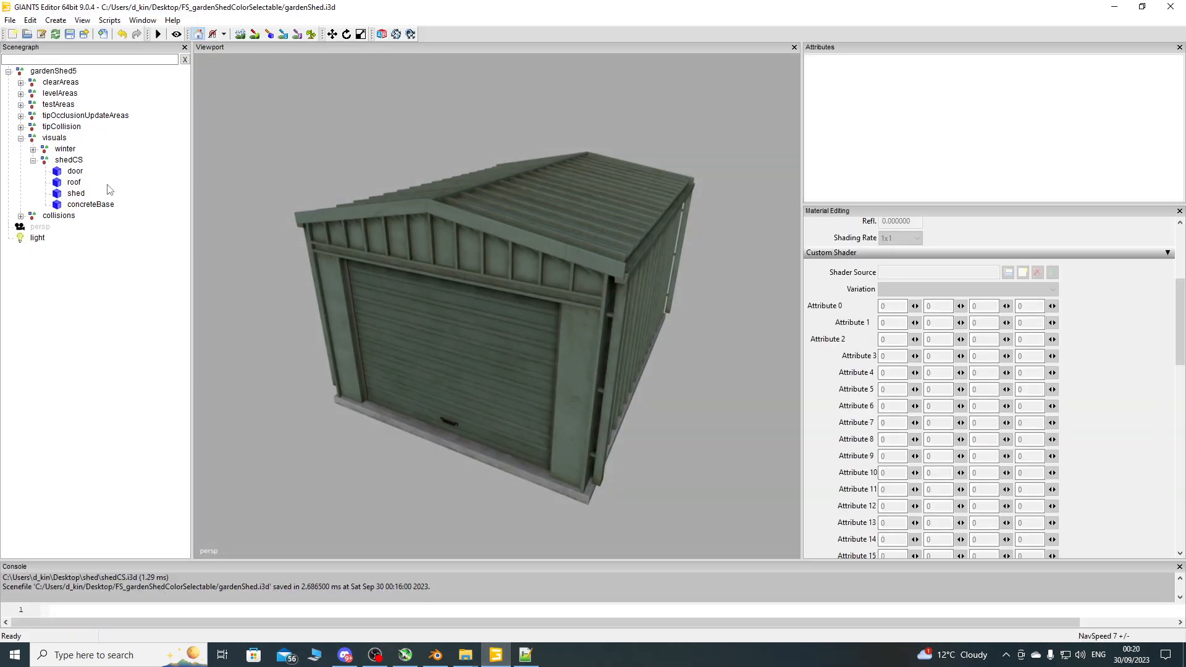
click(73, 171)
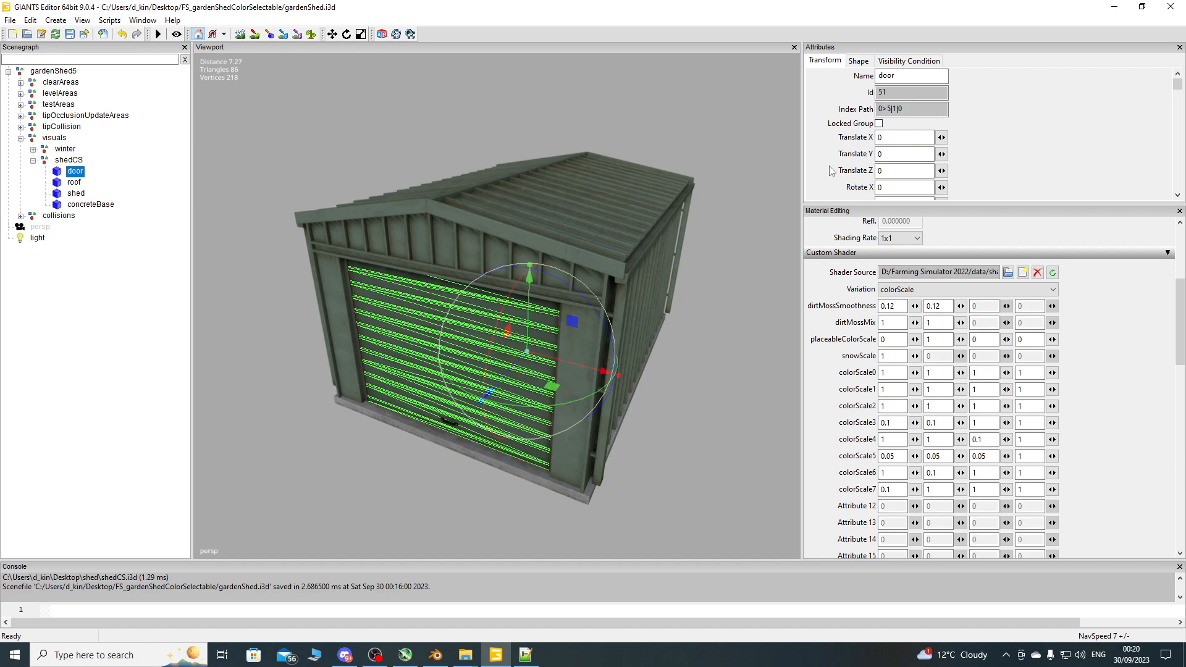
drag(934, 109, 822, 116)
Switch back to Notepad++ and add four blank lines after the tipOcclusionUpdateArea1End mapping in i3dMappings.
click(525, 655)
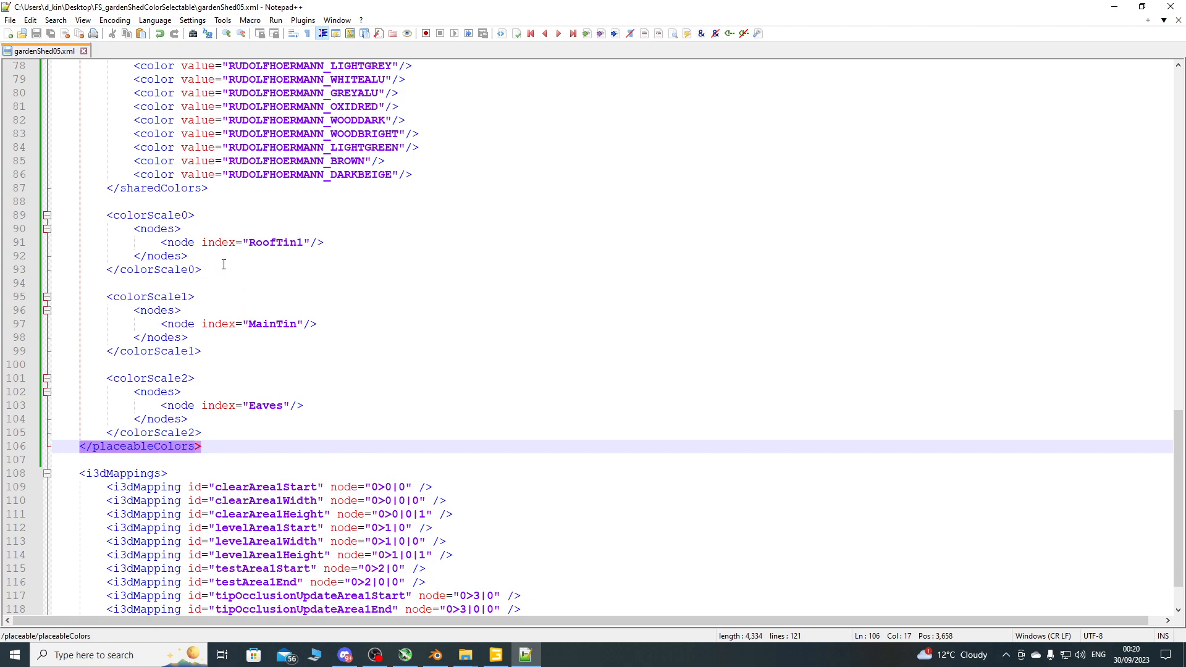
scroll(241, 325, down, 2)
click(529, 555)
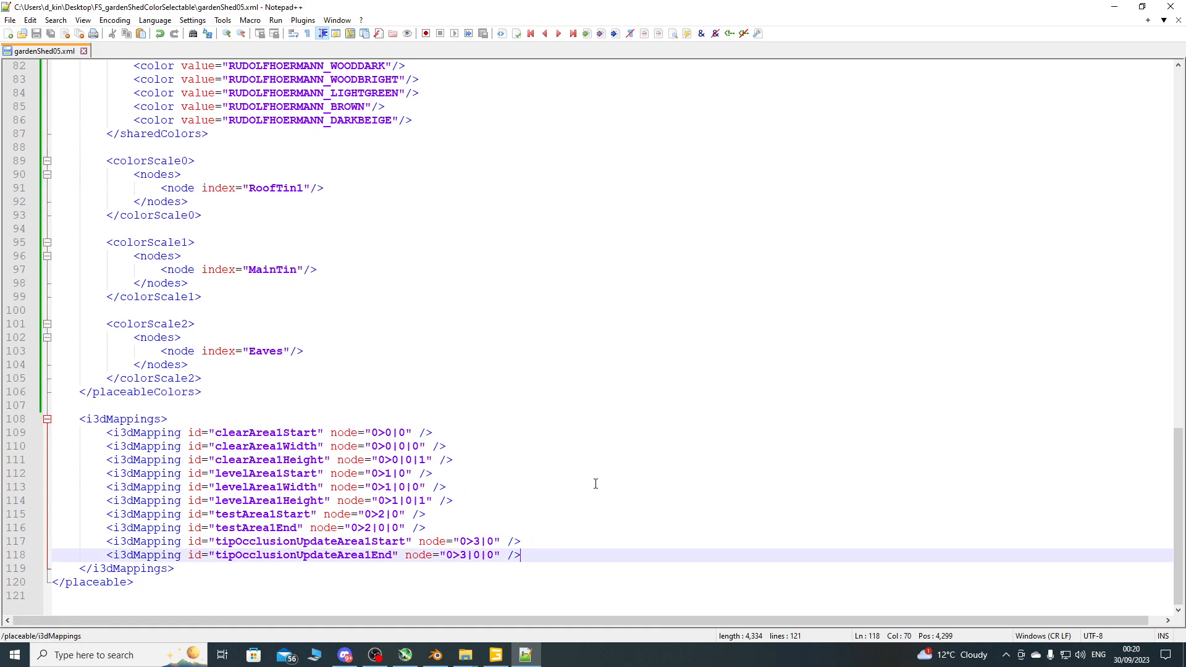
key(Return)
key(Return)
key(Return)
key(Return)
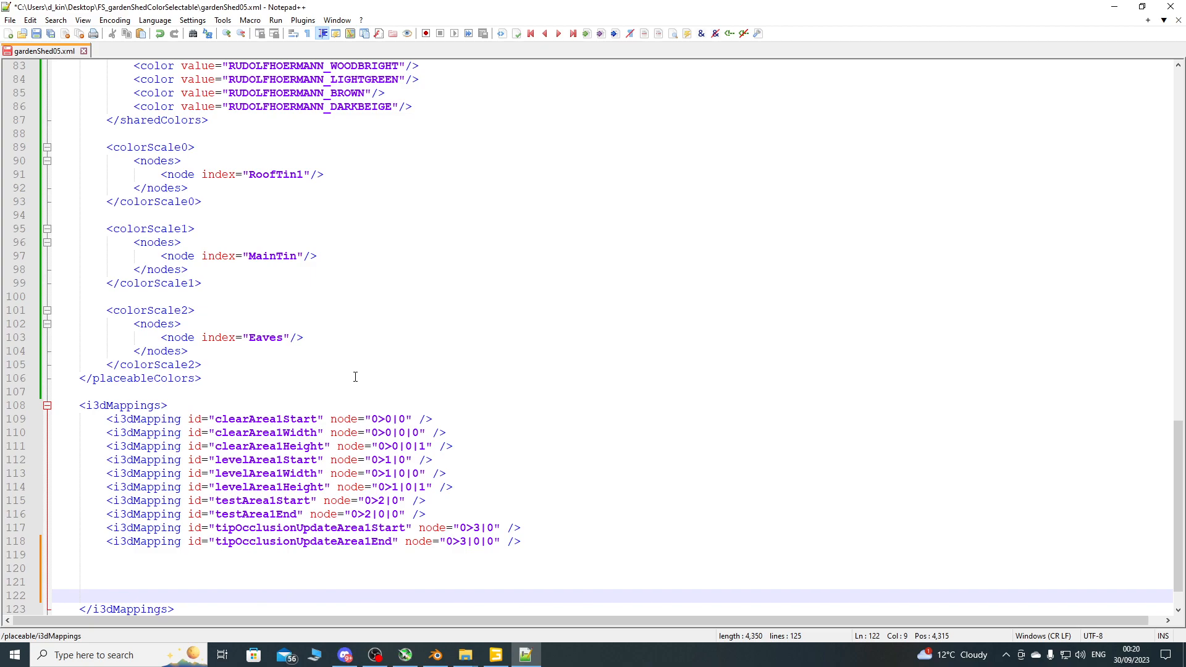
Check the shedCS object names in GIANTS Editor and set the node indexes of colorScale0, colorScale1 and colorScale2 to door, roof and shed.
scroll(346, 374, down, 1)
scroll(276, 358, up, 3)
scroll(277, 360, down, 2)
mouse_move(496, 655)
click(506, 606)
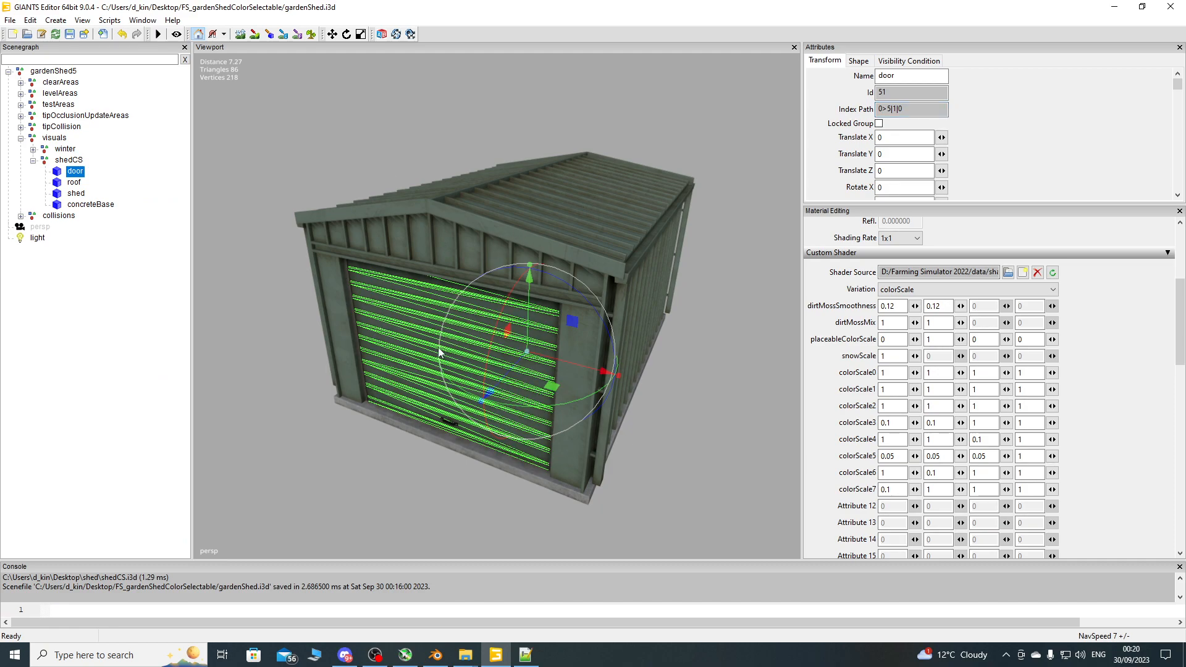
click(526, 655)
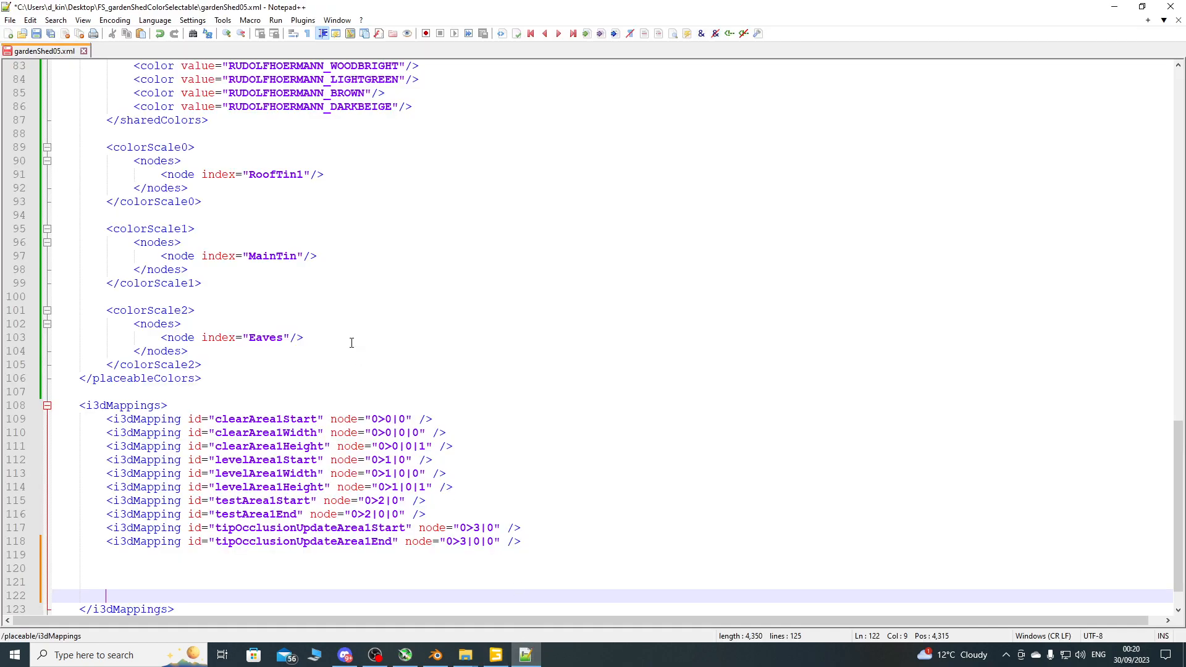
double_click(260, 175)
text(door)
double_click(279, 257)
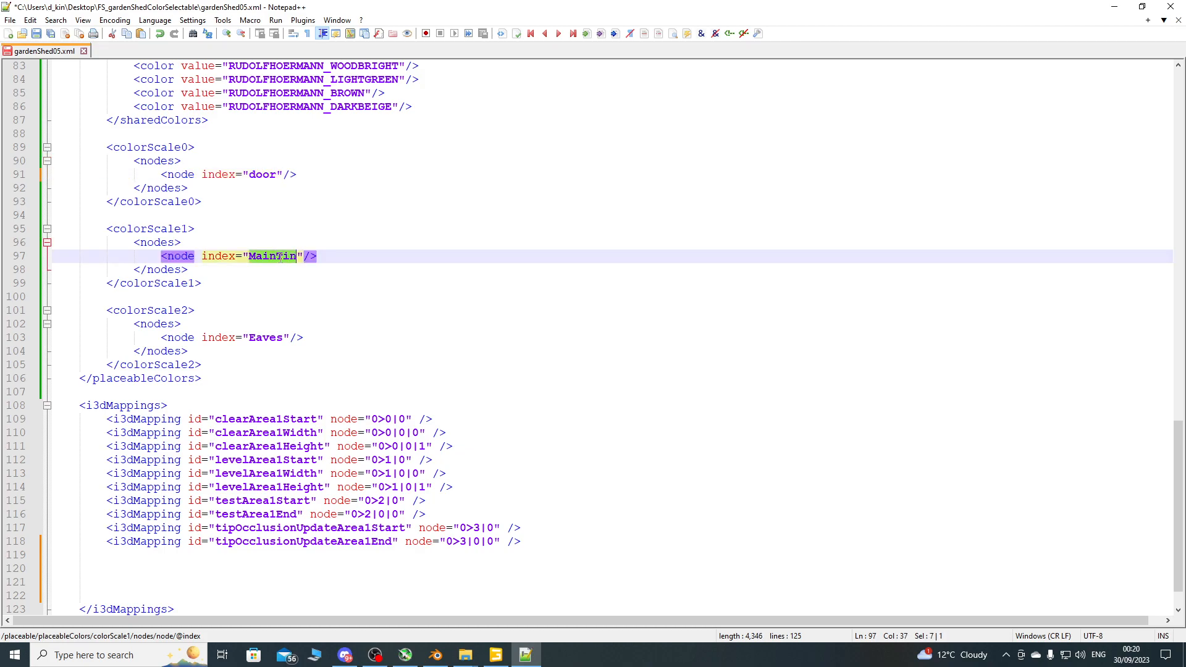
text(roof)
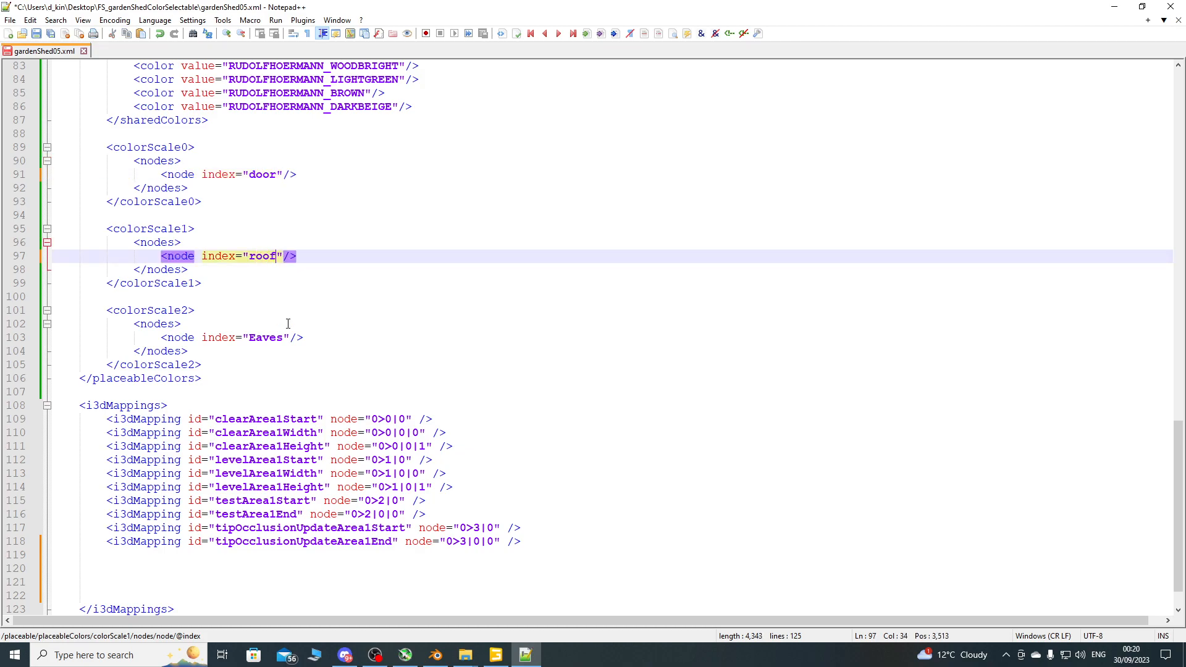
double_click(270, 343)
text(shed)
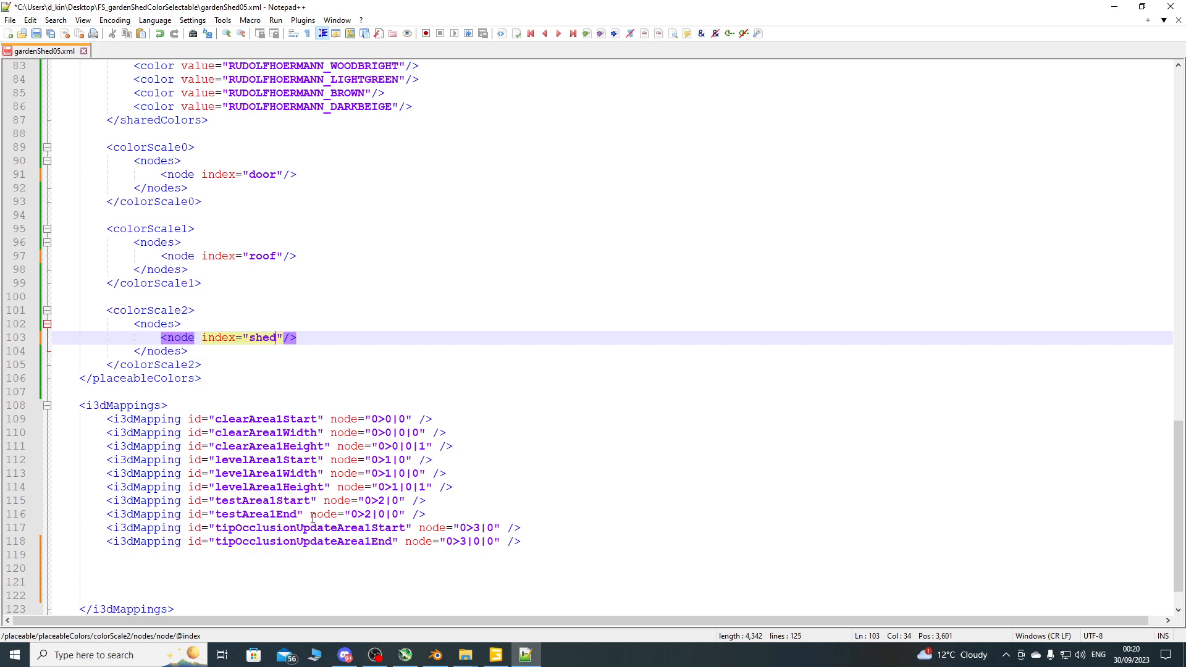
Copy the tipOcclusionUpdateArea1End mapping line and paste it three times at the end of i3dMappings, leaving one blank line above.
scroll(267, 468, down, 1)
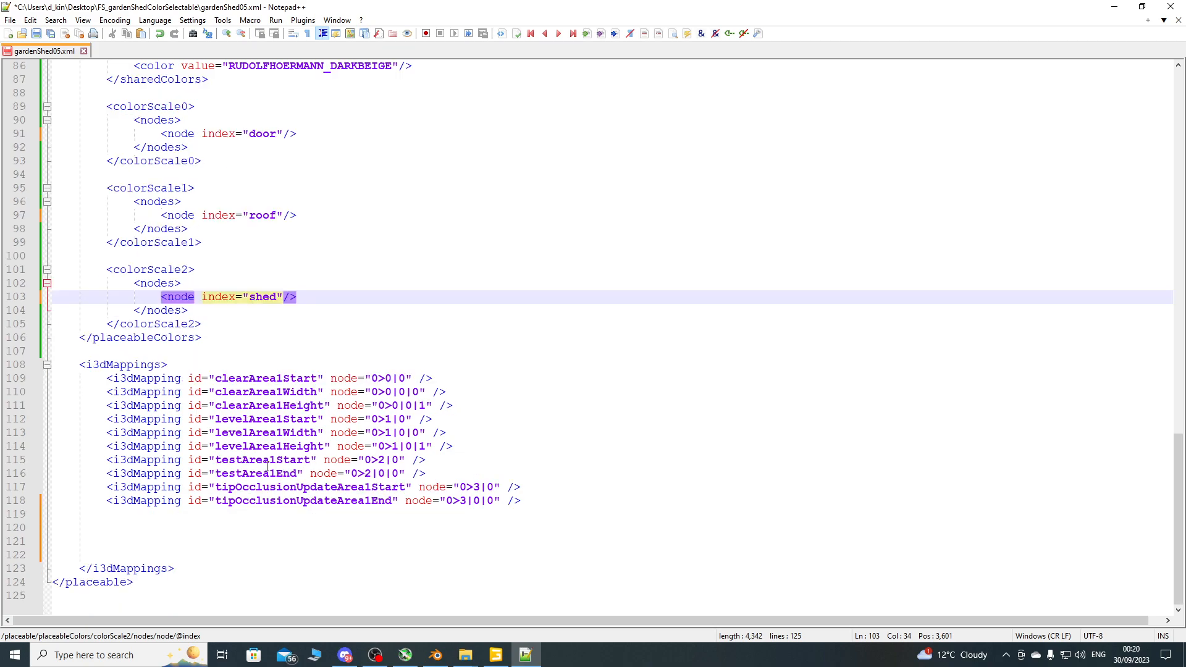
click(11, 504)
key(ctrl+c)
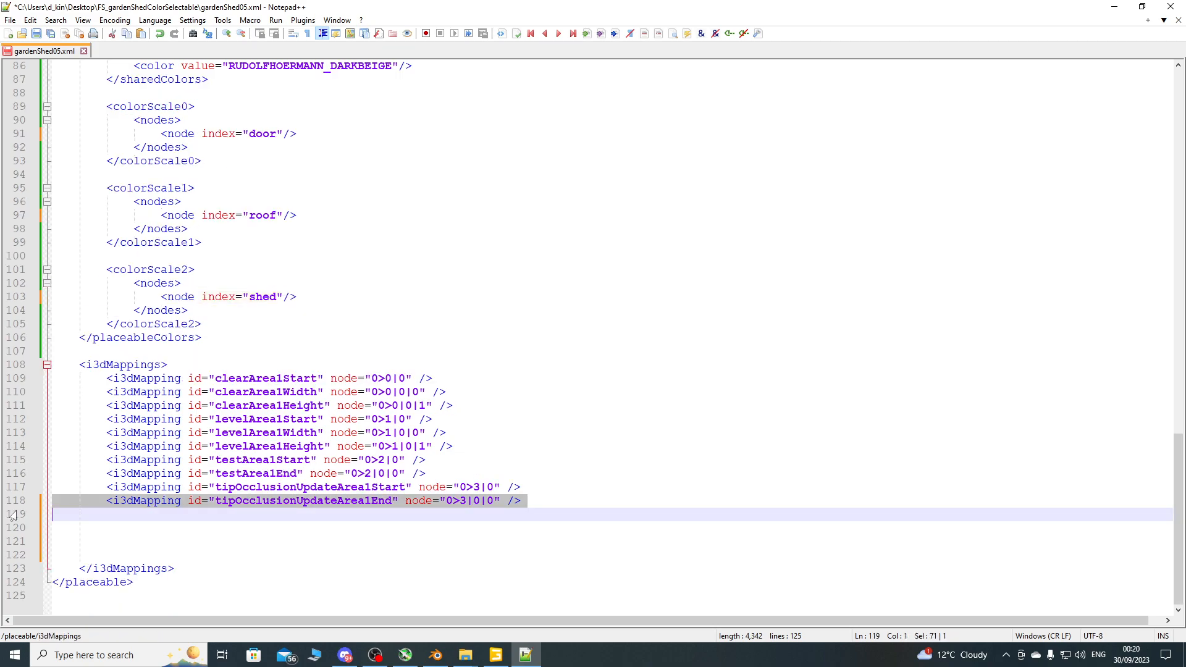
click(13, 534)
key(ctrl+v)
click(12, 554)
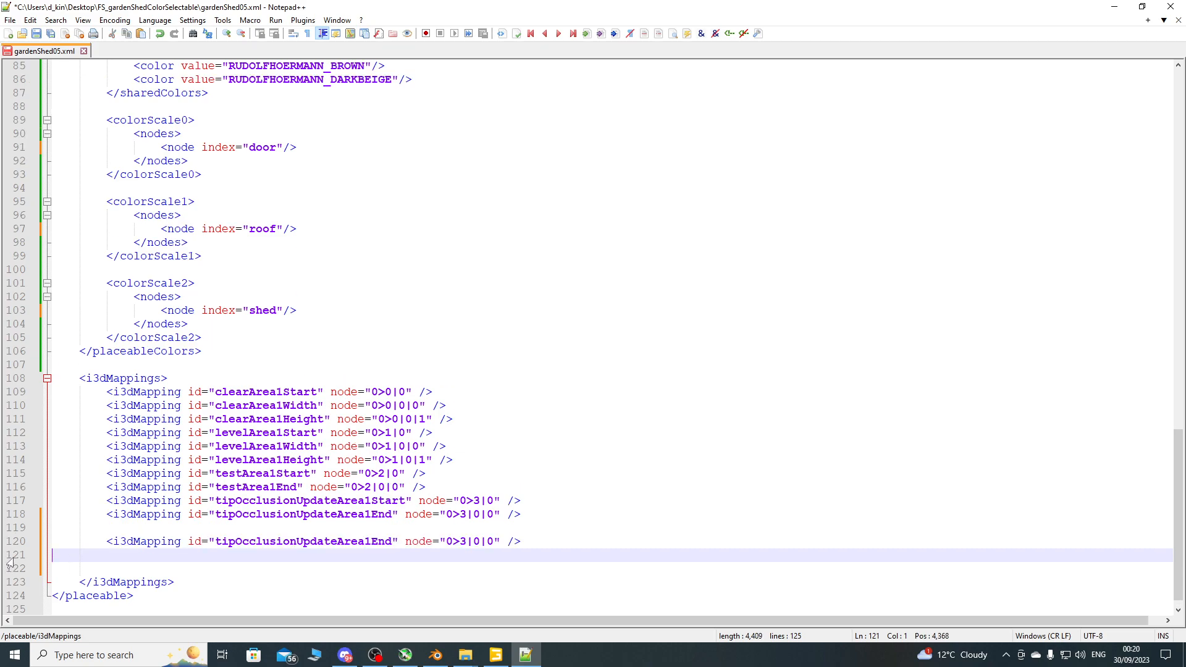
key(ctrl+v)
click(13, 569)
key(ctrl+v)
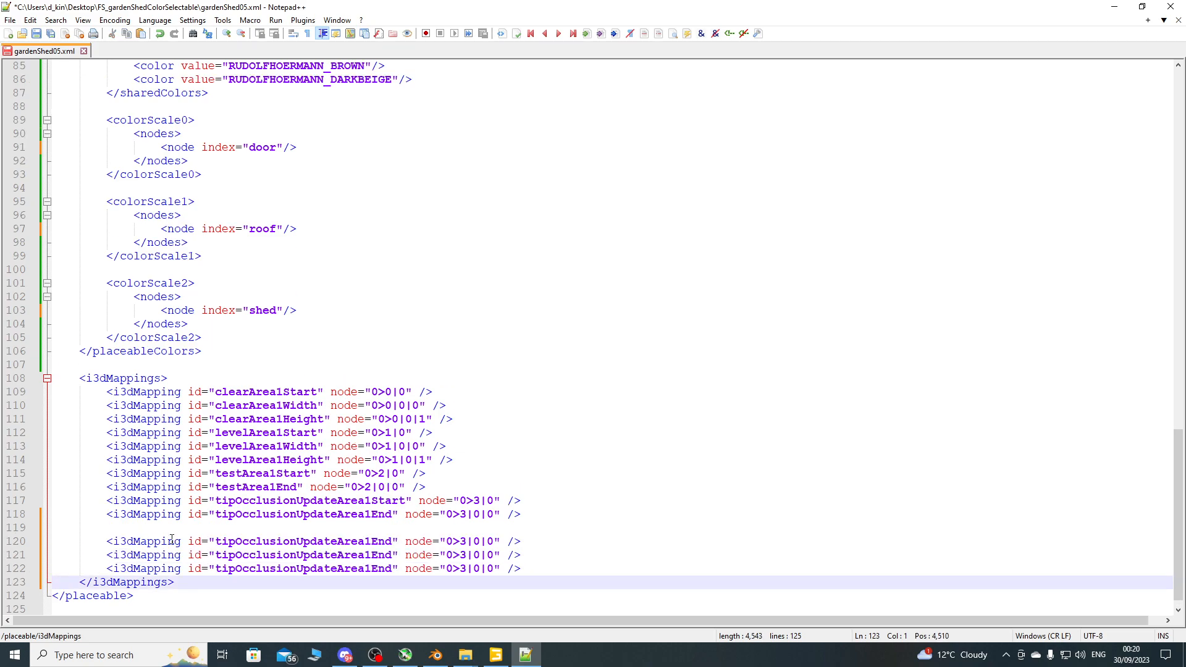
Replace the ids of the three pasted mappings with door, roof and shed, copied from the colorScale node indexes.
double_click(260, 148)
key(ctrl+c)
double_click(282, 542)
key(ctrl+v)
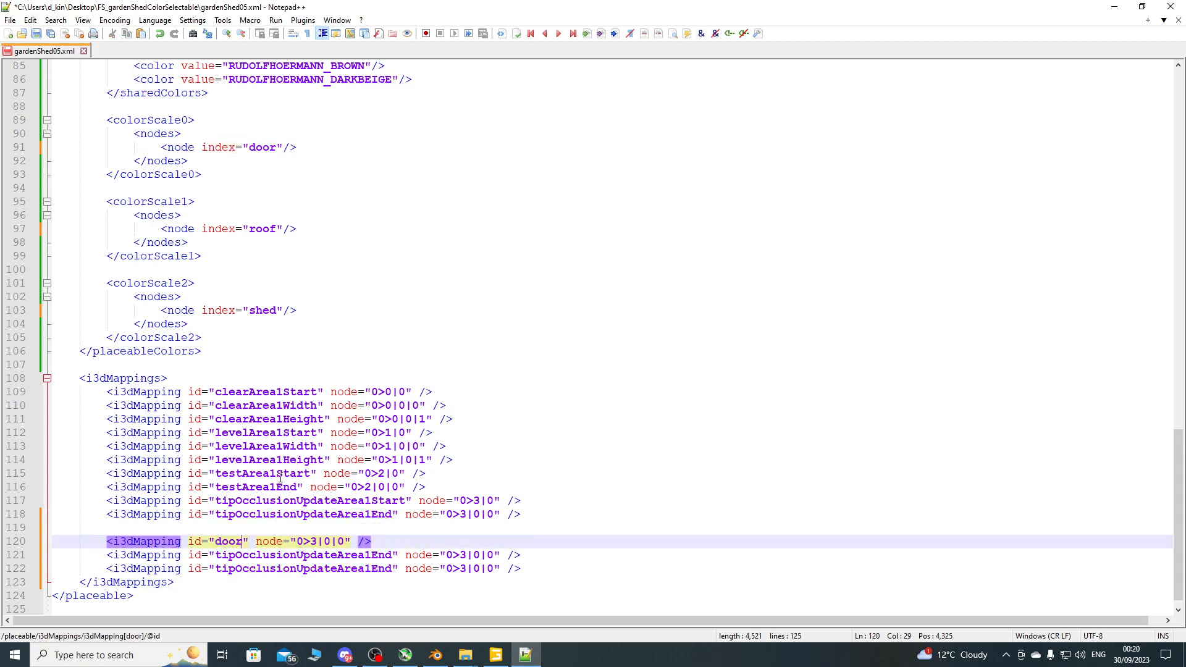
double_click(262, 229)
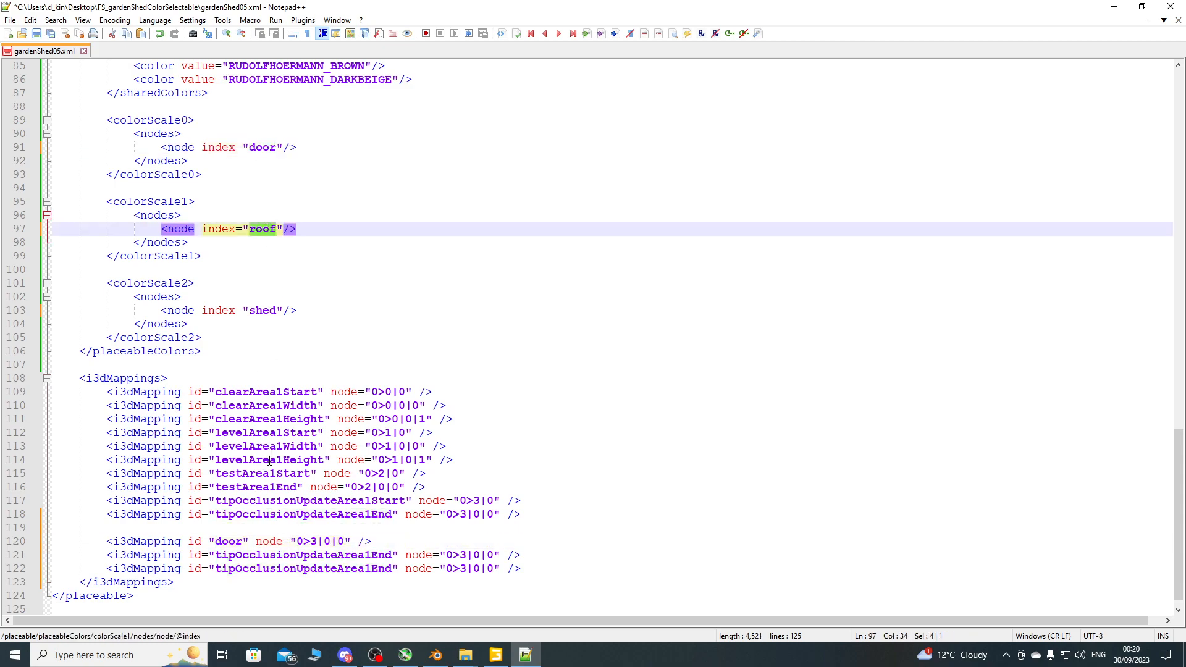
key(ctrl+c)
double_click(282, 555)
key(ctrl+v)
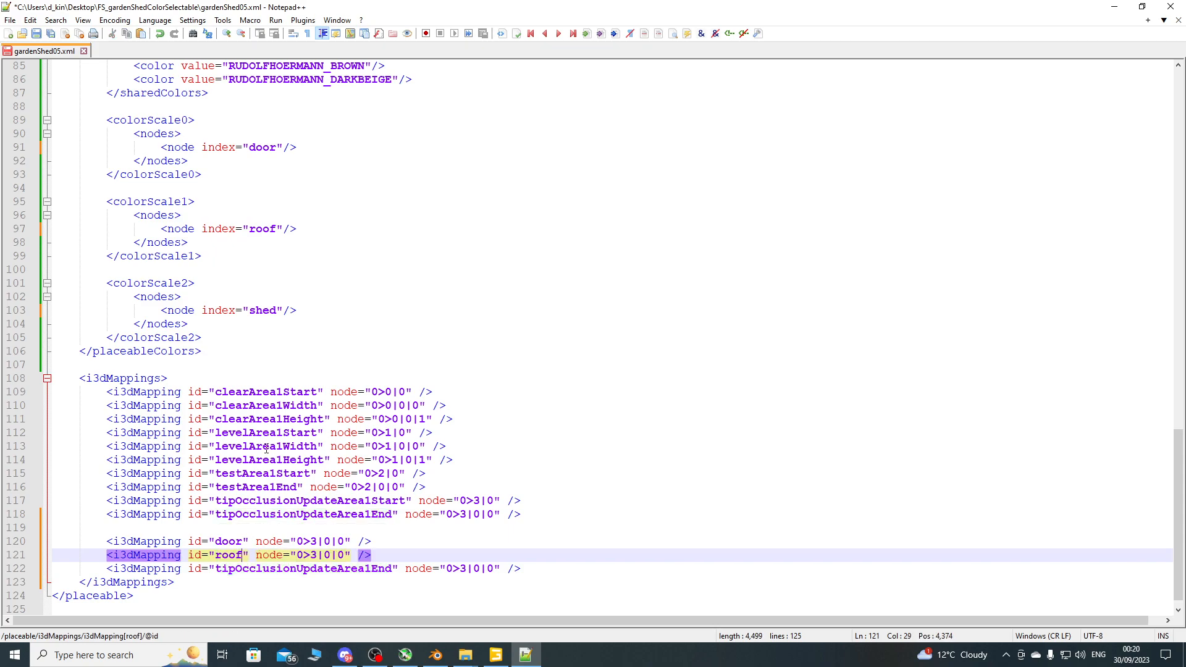
double_click(263, 310)
key(ctrl+c)
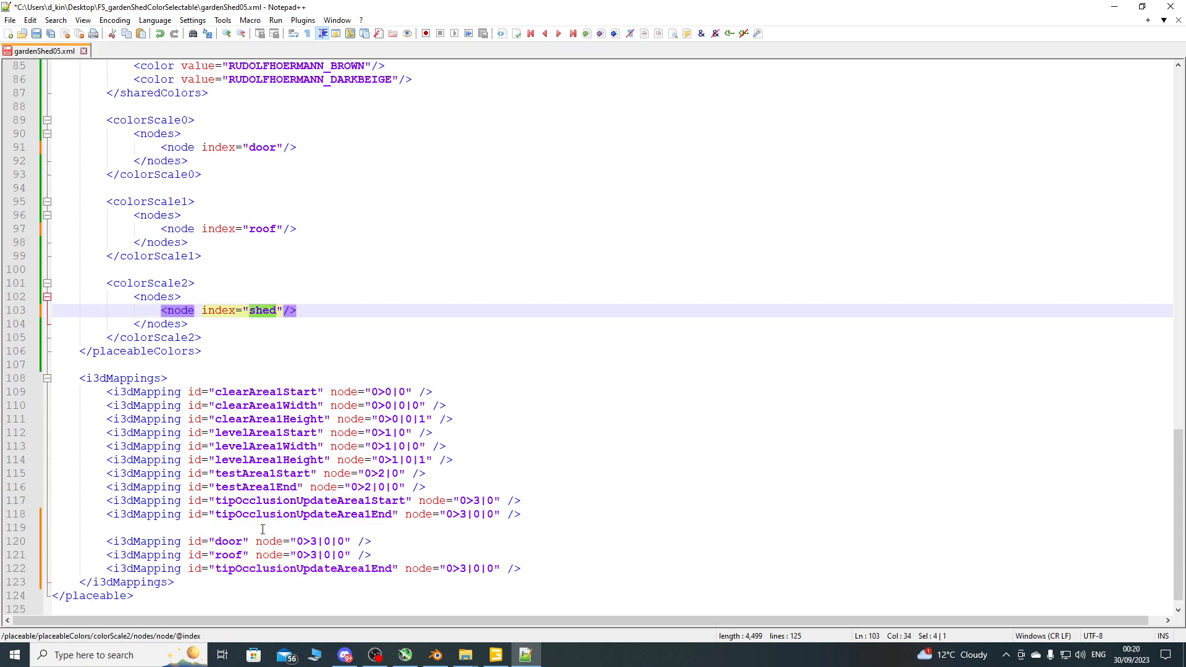
double_click(280, 569)
key(ctrl+v)
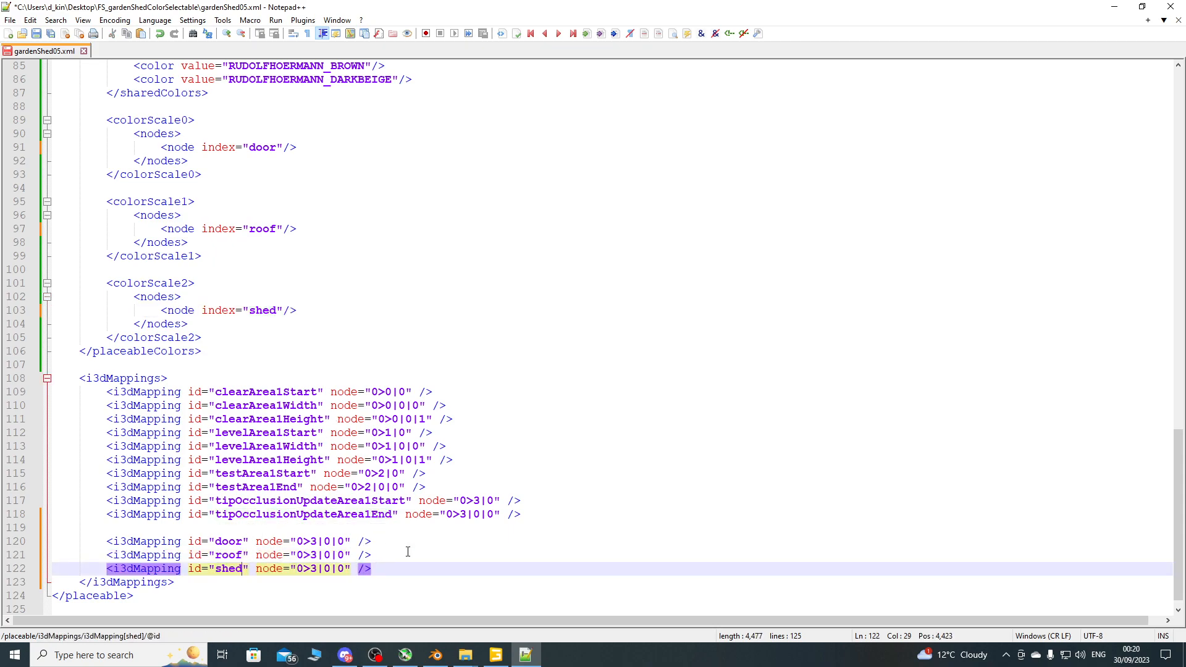
Copy the door's index path from GIANTS Editor and set the door mapping's node to 0>5|1|0 in the XML.
click(496, 655)
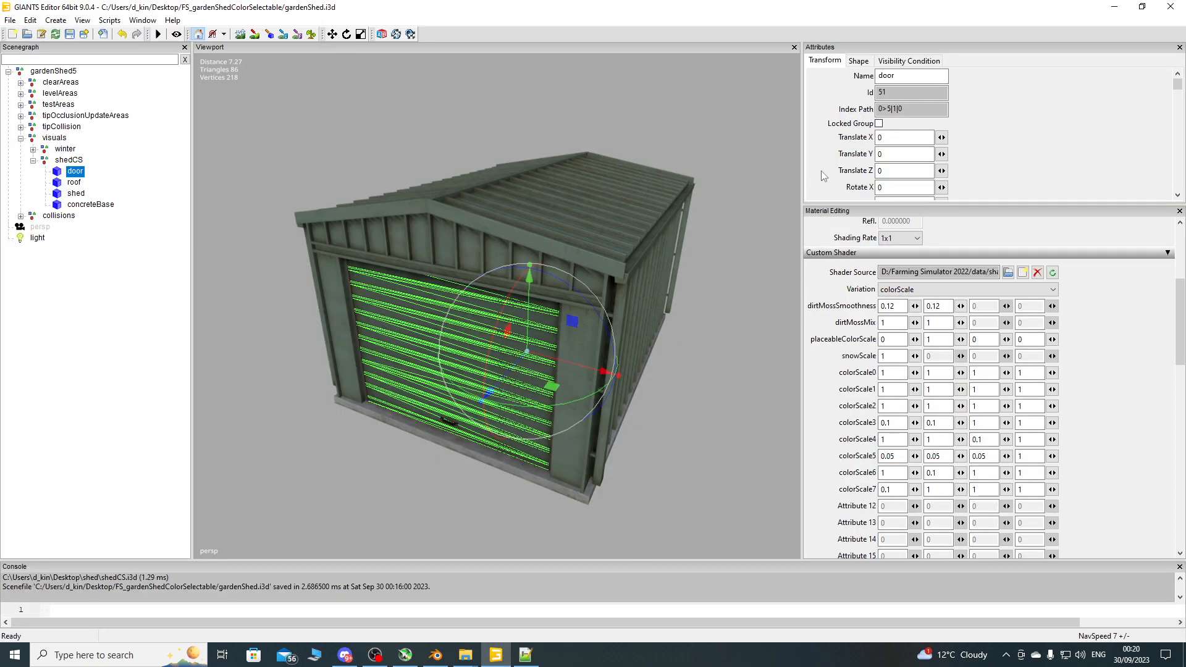
scroll(983, 174, down, 1)
scroll(983, 166, up, 1)
drag(920, 109, 786, 107)
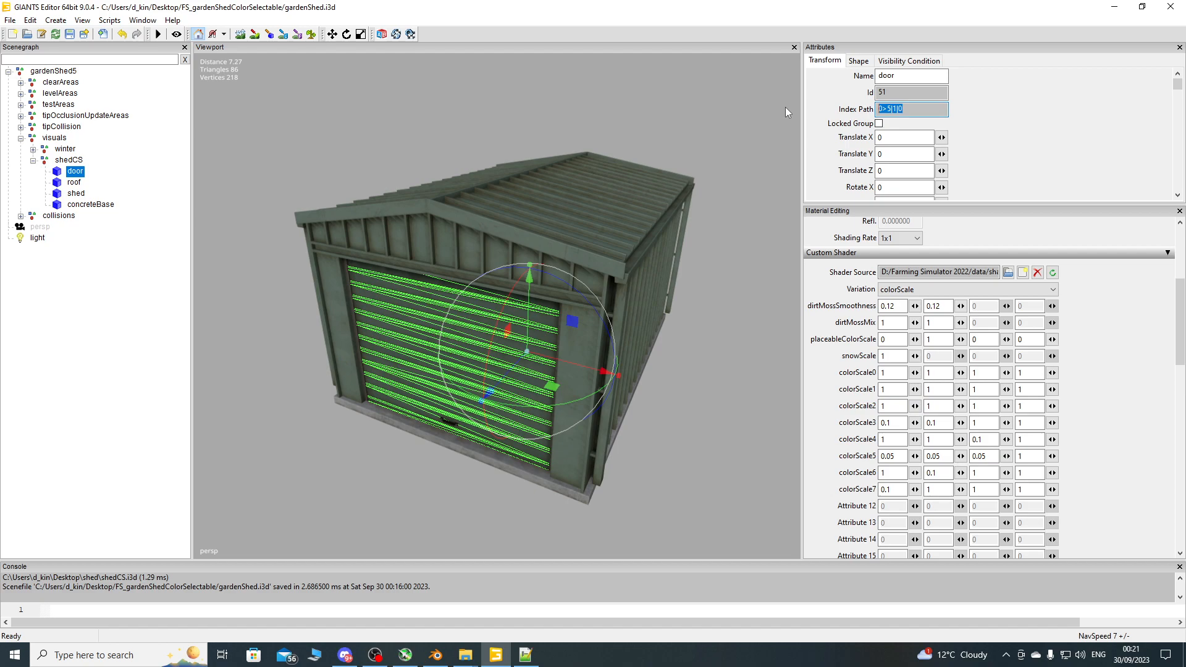
click(526, 655)
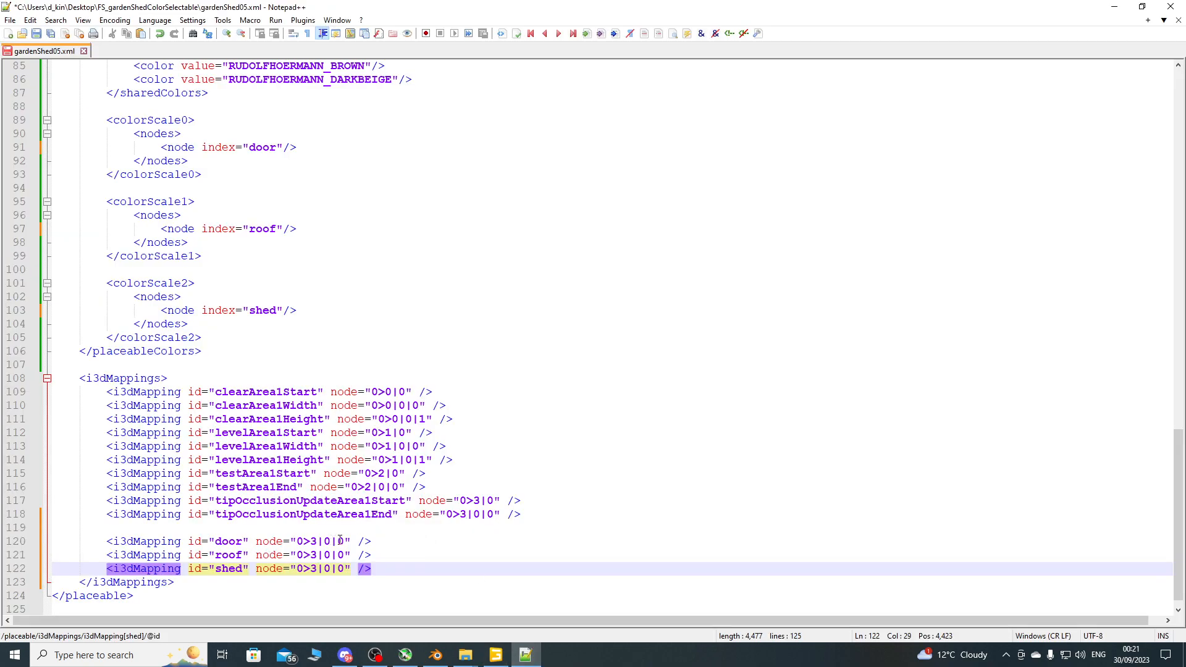
drag(344, 541, 297, 541)
key(ctrl+v)
Copy the roof's index path from GIANTS Editor and set the roof mapping's node to 0>5|1|1 in the XML.
click(496, 655)
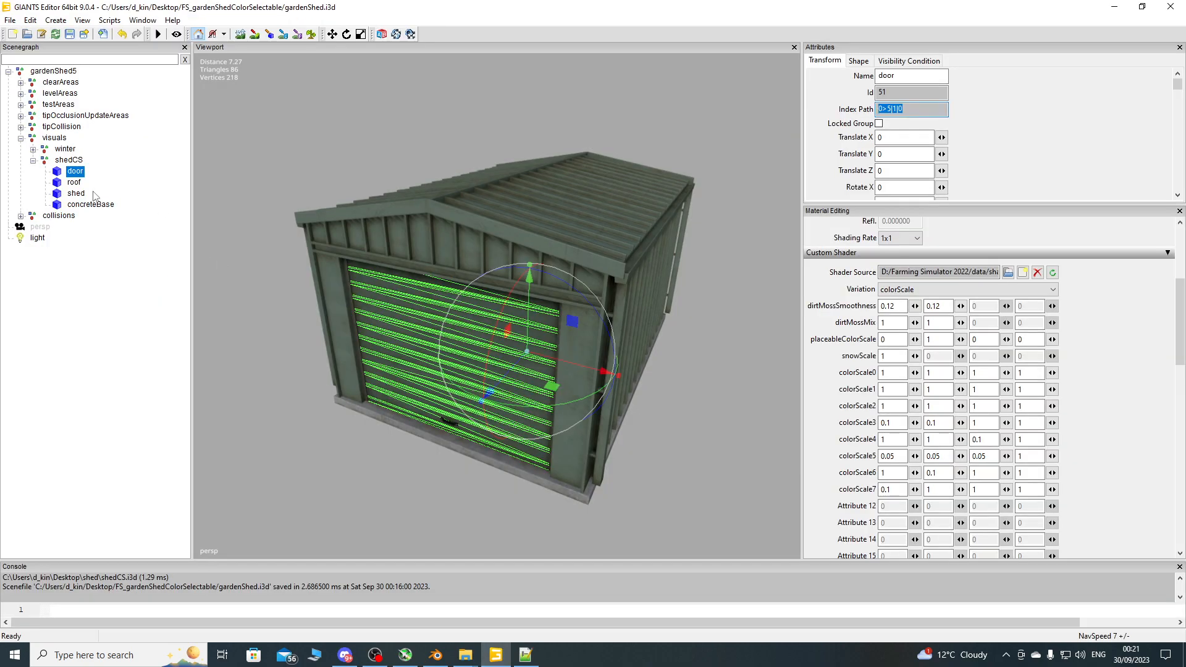
click(74, 182)
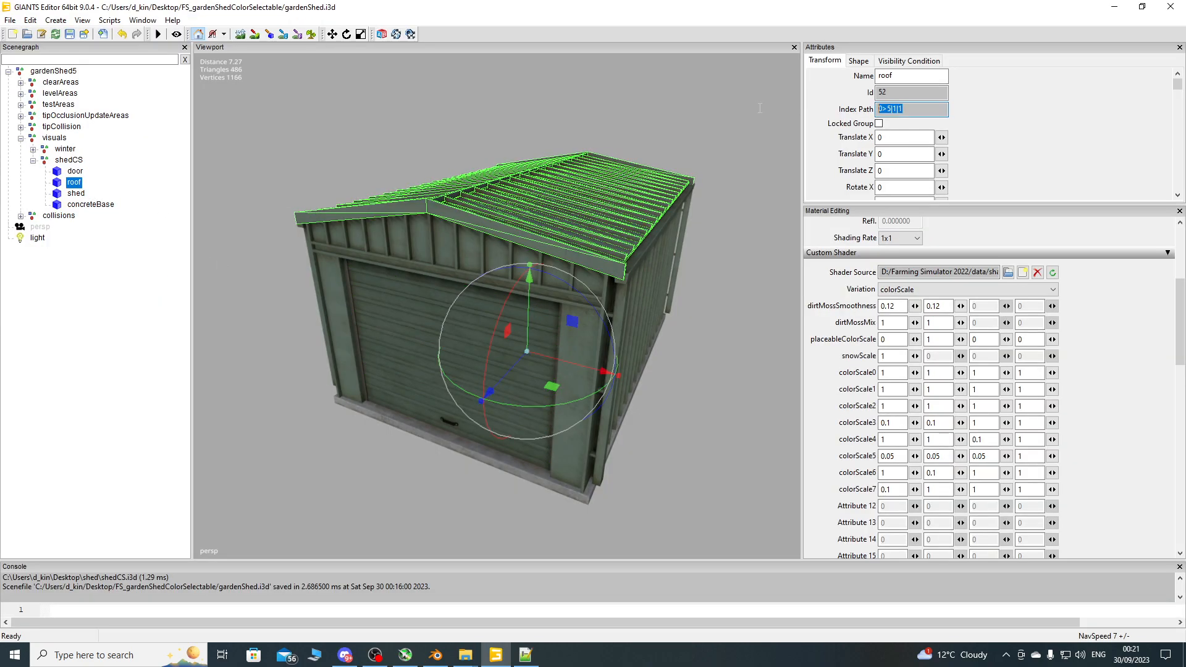
click(525, 655)
drag(348, 555, 297, 555)
key(ctrl+v)
key(ctrl+s)
Set the shed mapping's node to 0>5|1|2, copied from the shed's index path in GIANTS Editor, and save the XML.
click(497, 655)
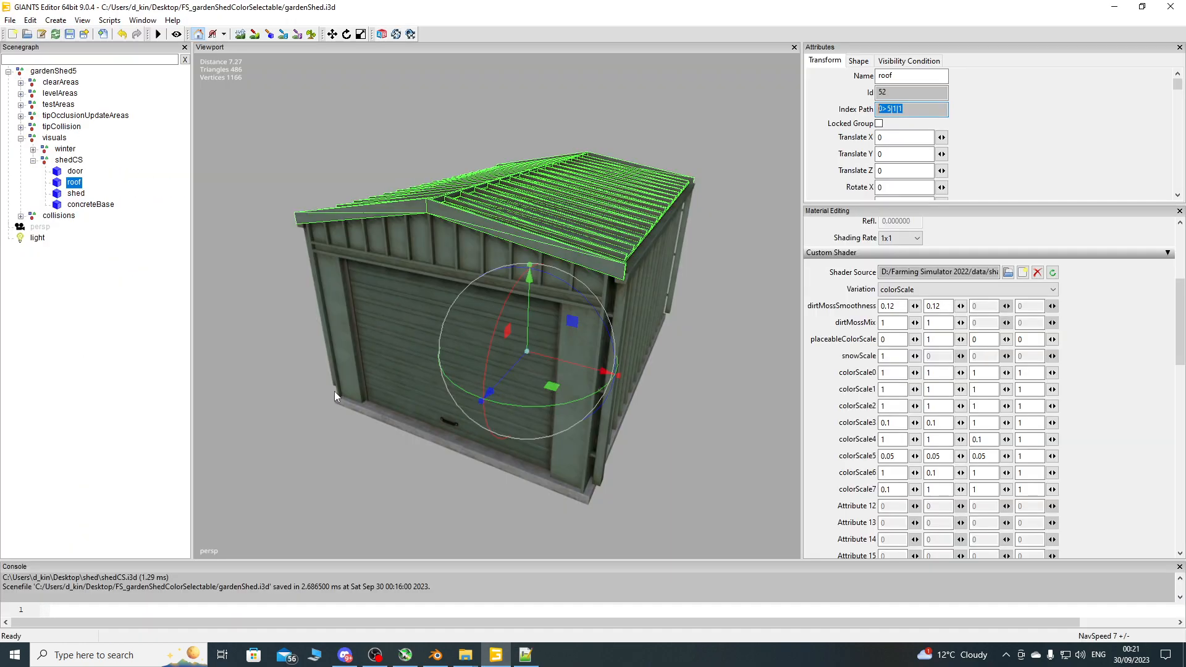
click(76, 193)
drag(946, 109, 754, 109)
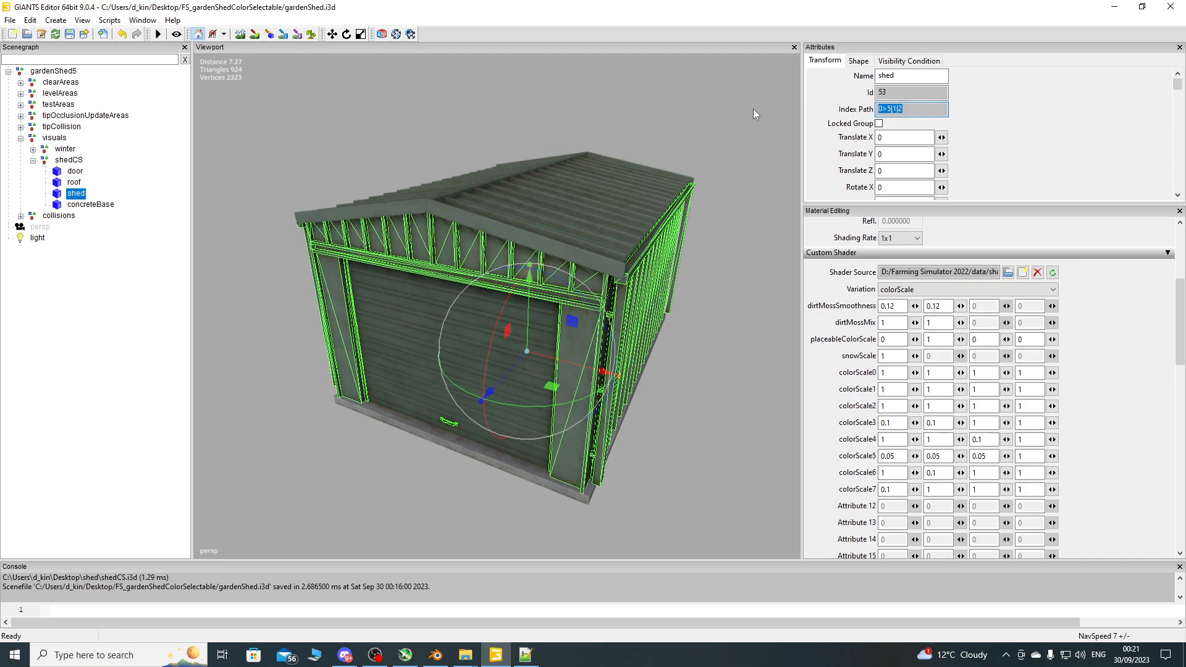
click(526, 655)
drag(344, 569, 297, 569)
key(ctrl+v)
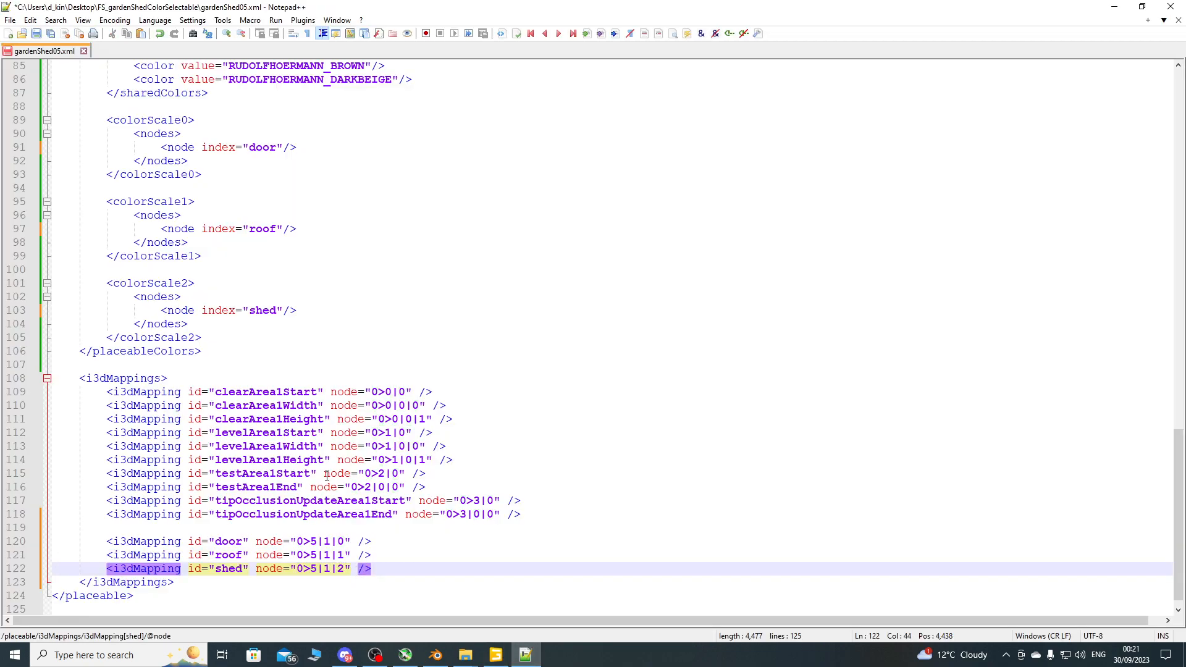
scroll(243, 328, up, 3)
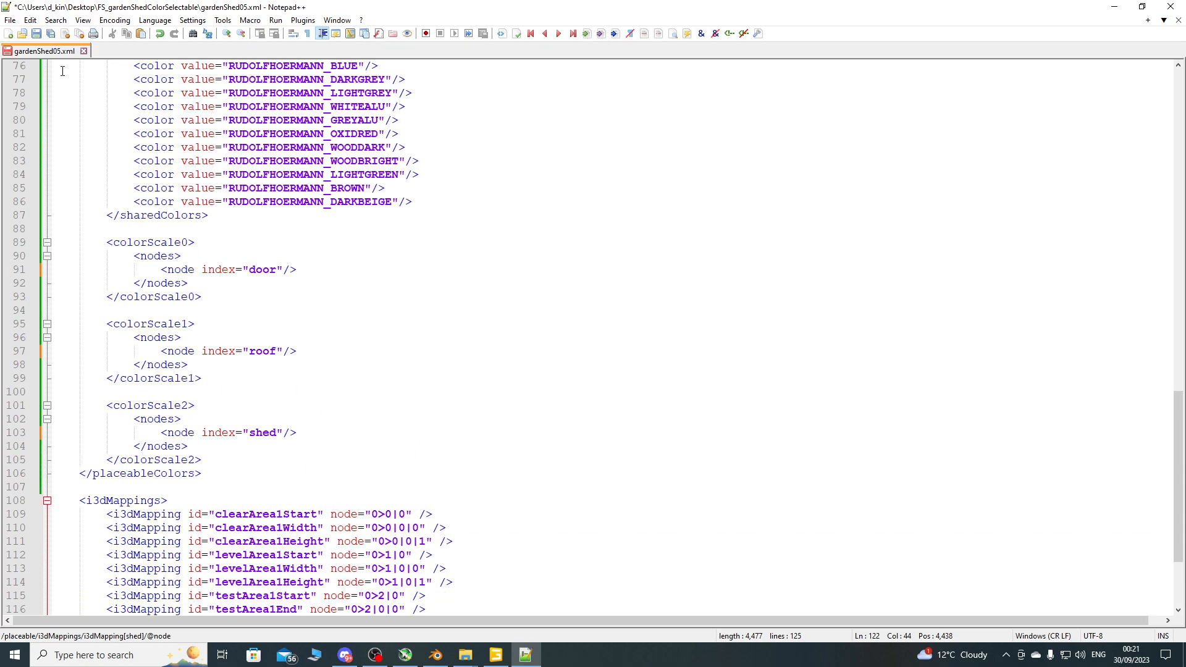
key(ctrl+s)
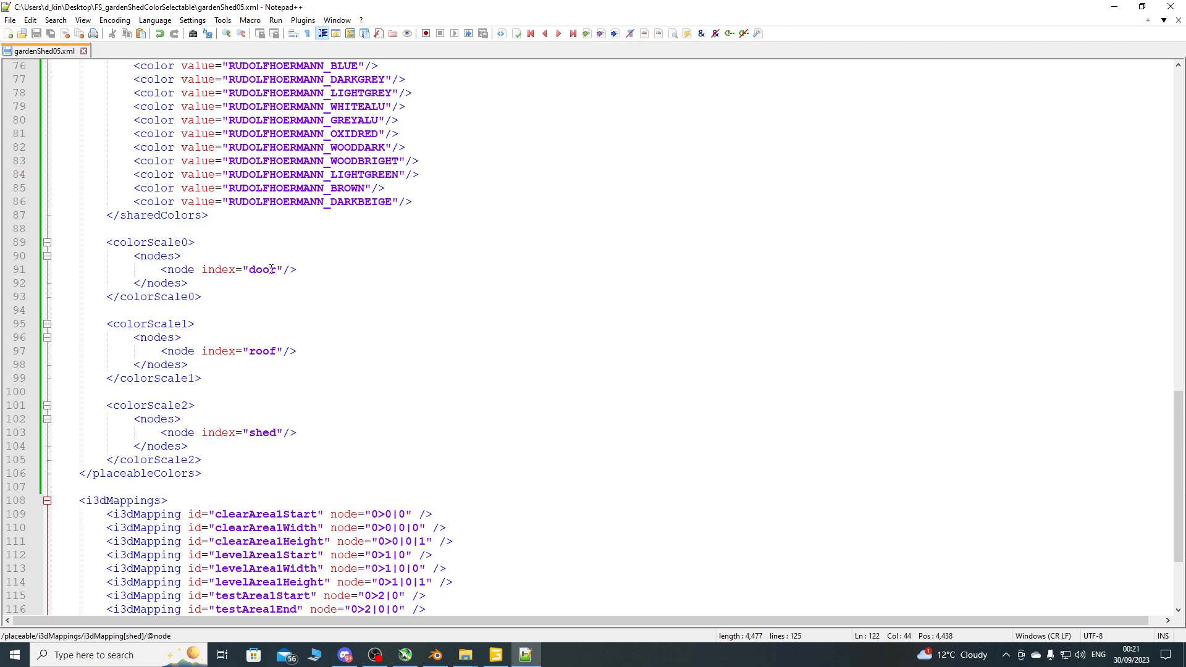
Test the door's colour in GIANTS Editor by setting the second colorScale0 value to 0, and restore it to 1.
click(496, 655)
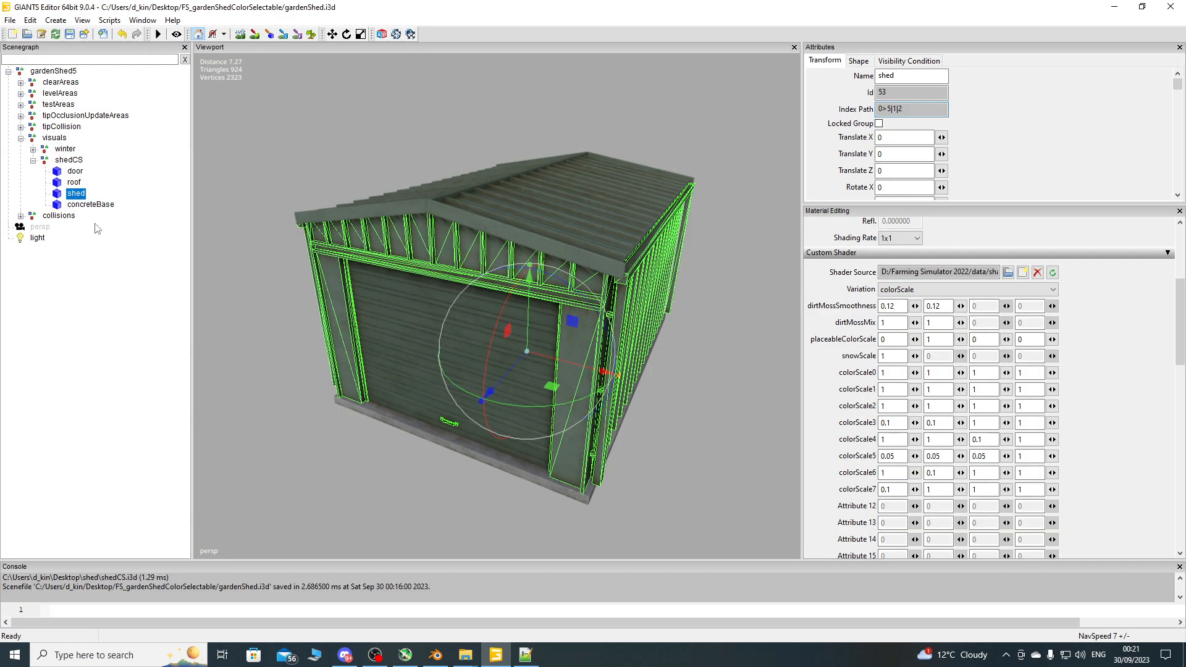
click(75, 172)
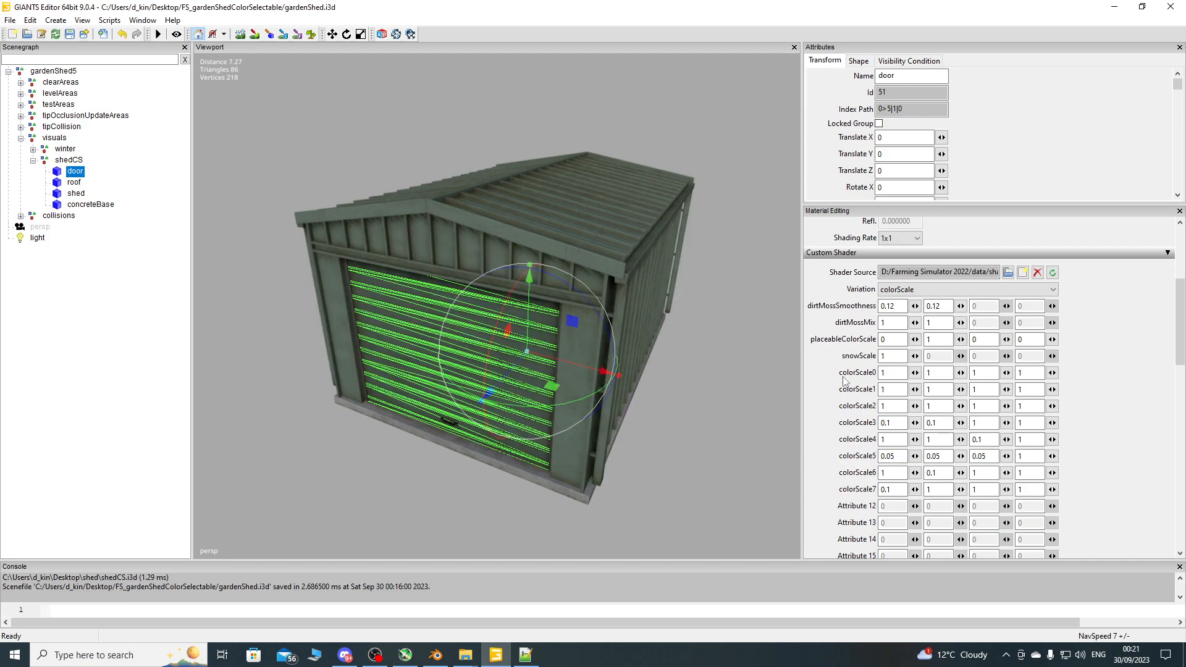
drag(935, 373, 900, 377)
text(0)
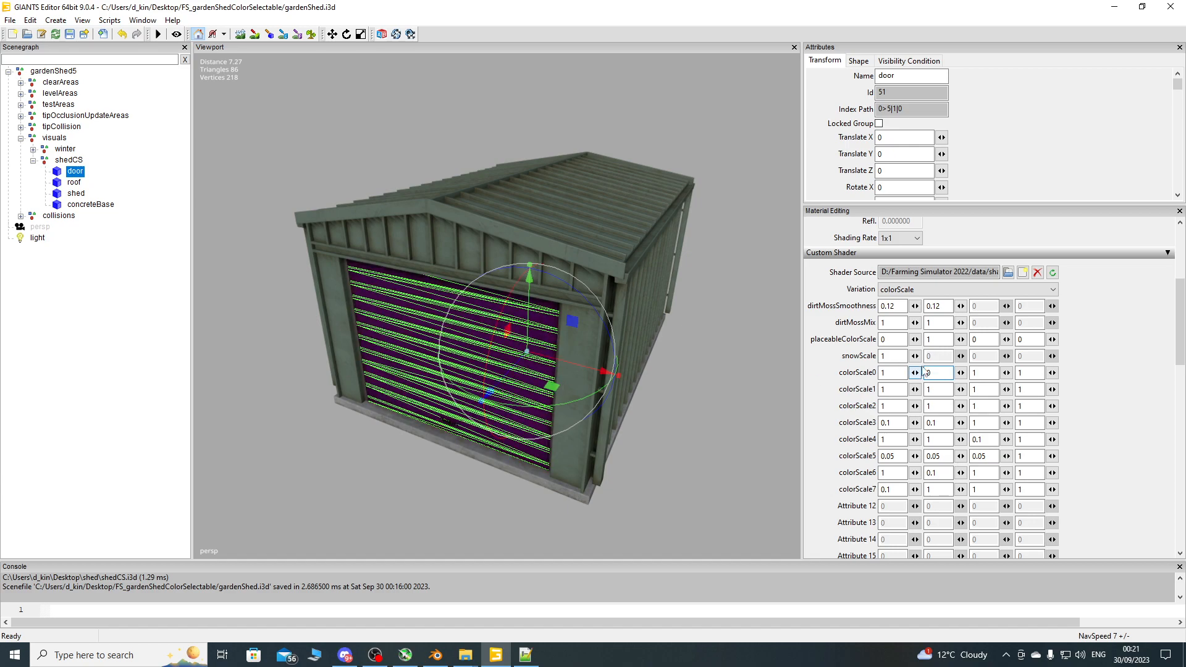
key(BackSpace)
text(1)
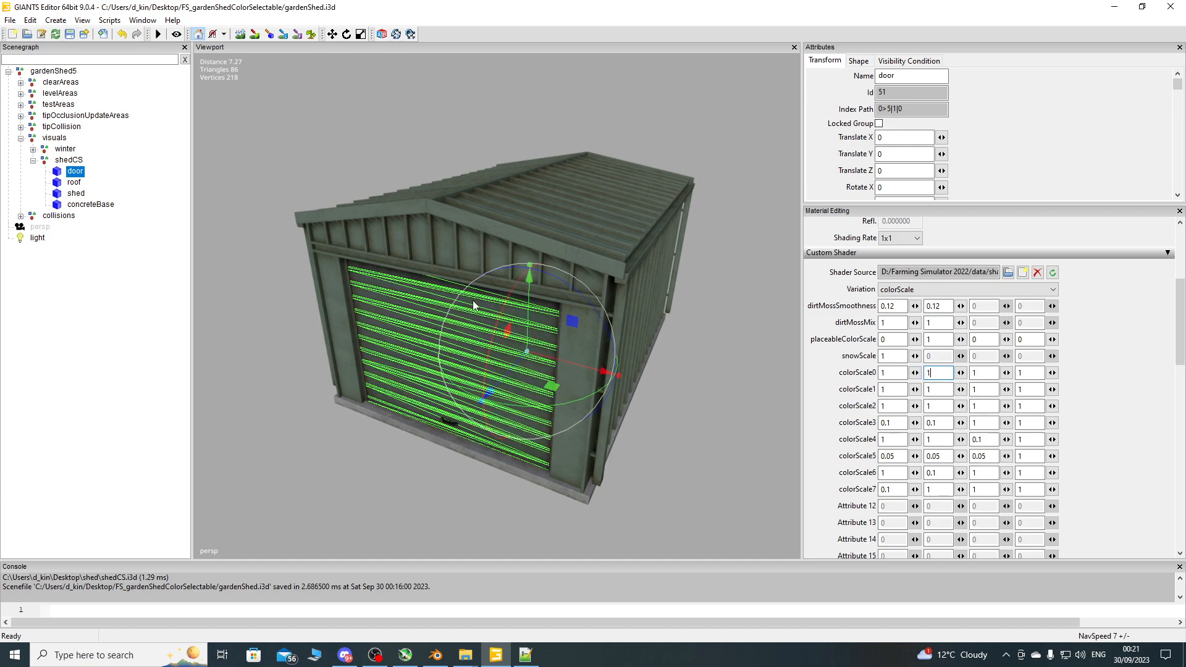
Compare the colorScale node entries and i3dMappings in the XML with the shedCS object names in GIANTS Editor.
click(525, 655)
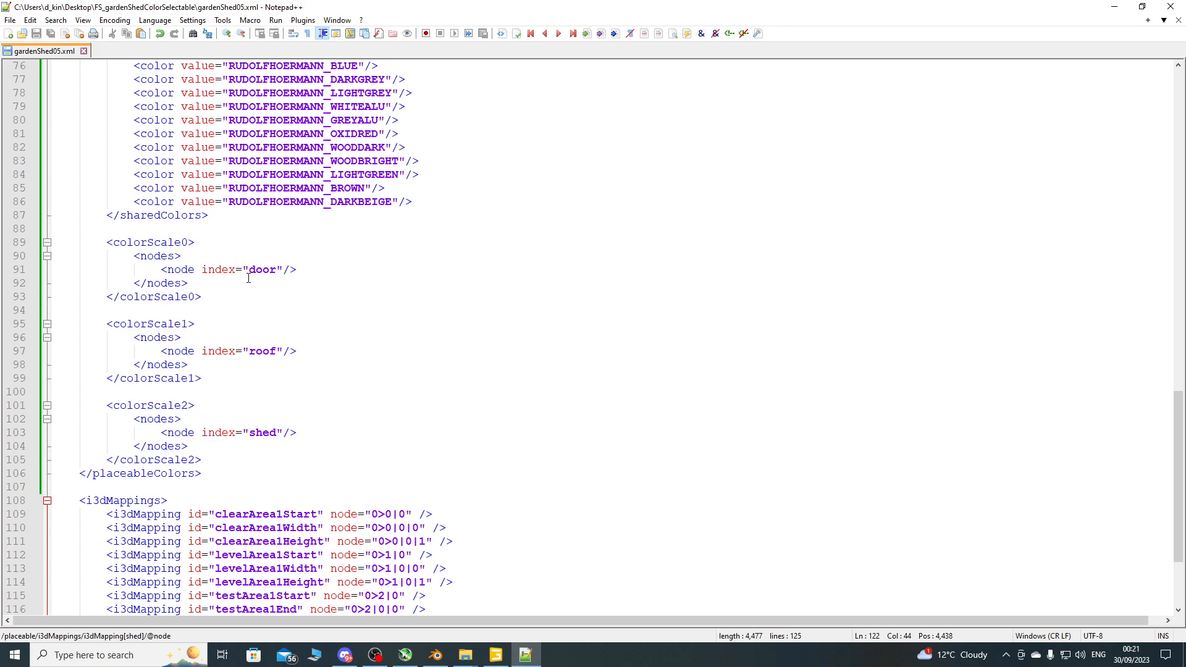
click(497, 655)
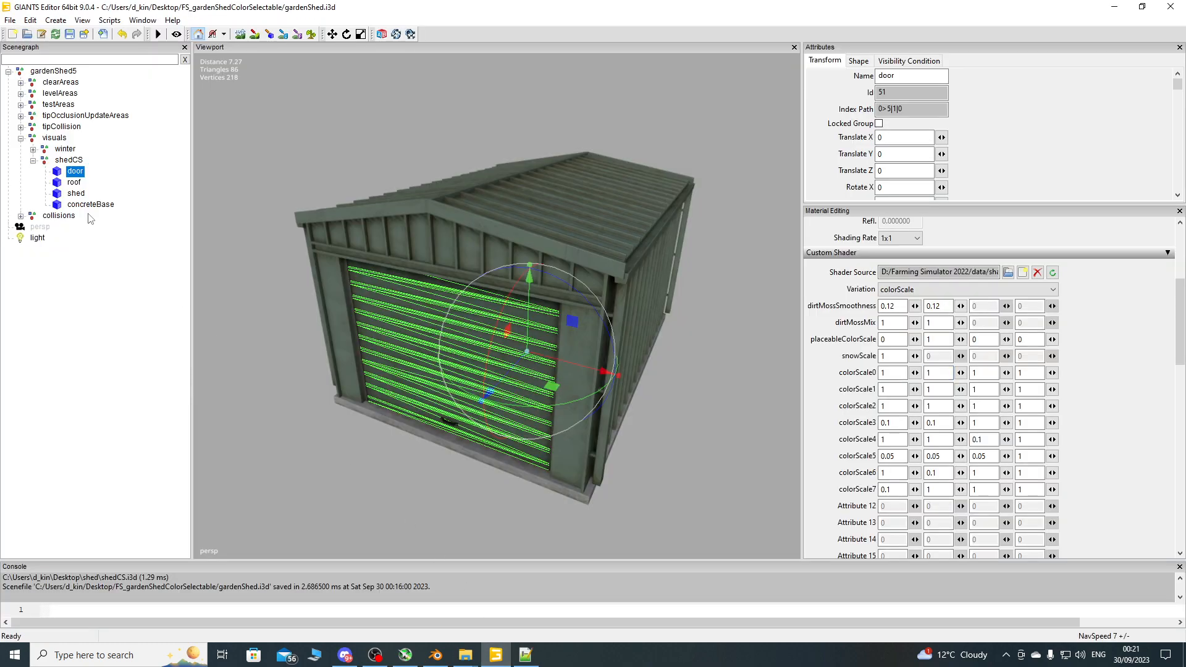
click(526, 655)
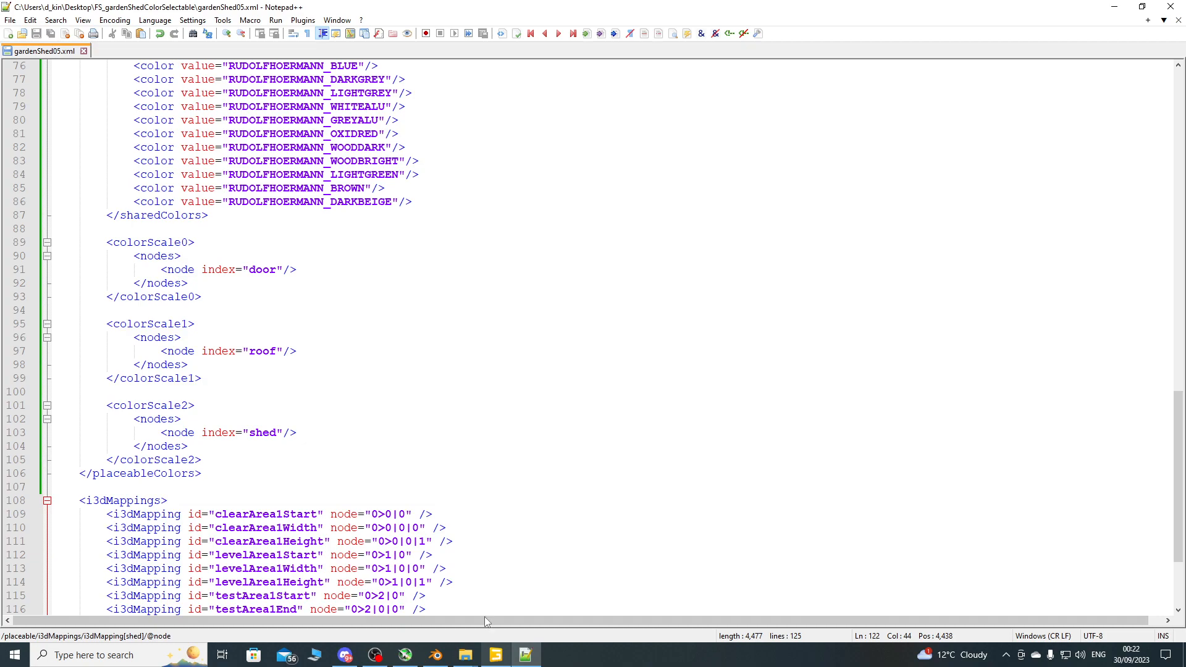
click(496, 655)
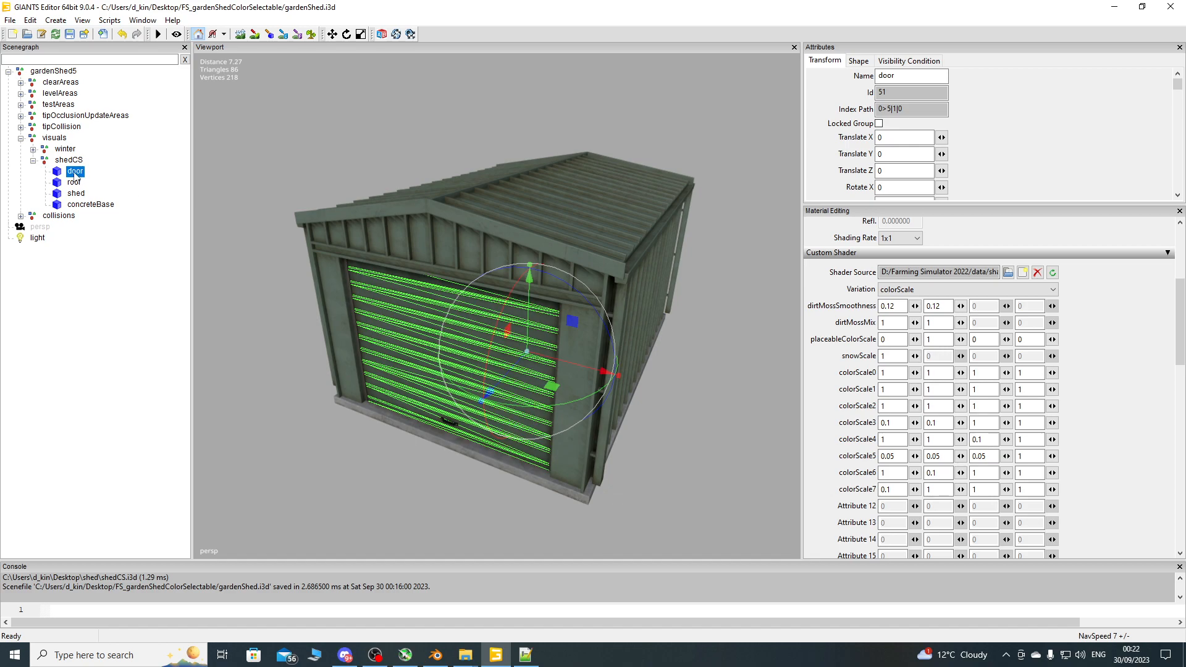
click(525, 654)
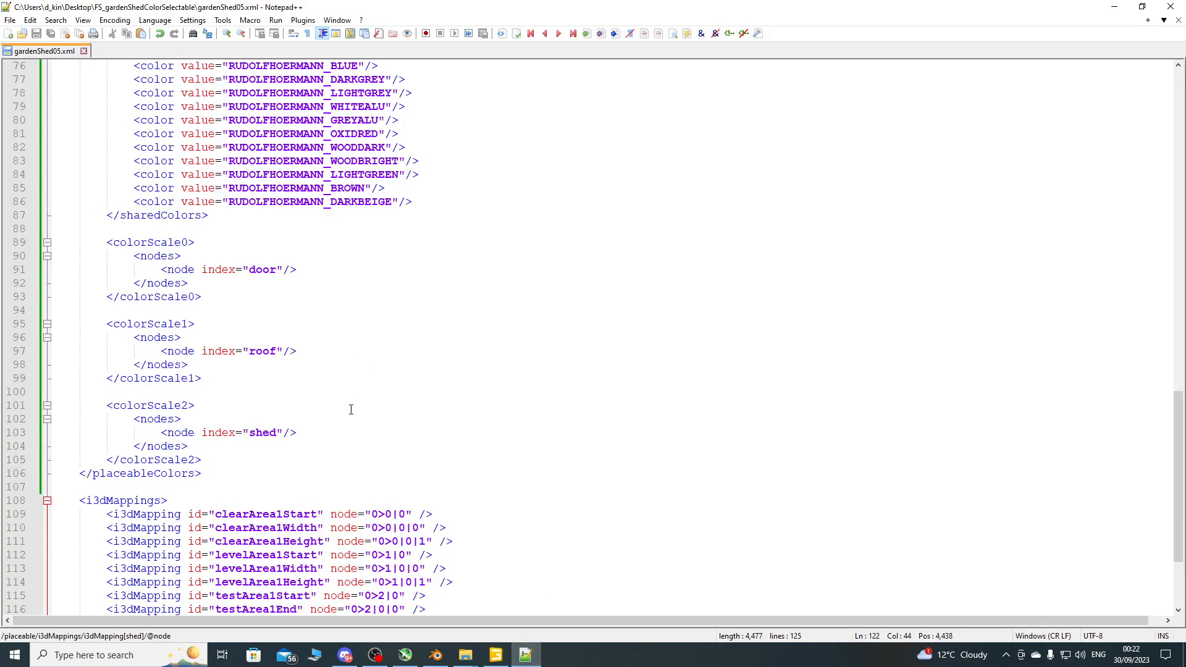
scroll(352, 402, down, 3)
scroll(328, 474, up, 2)
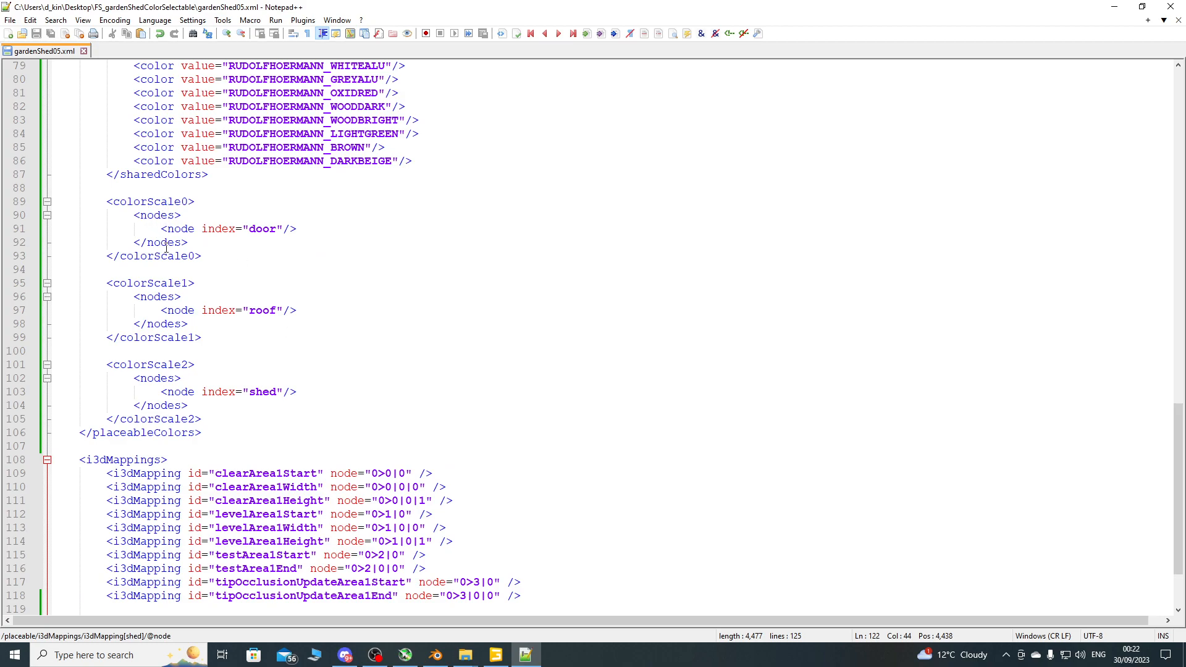
click(154, 202)
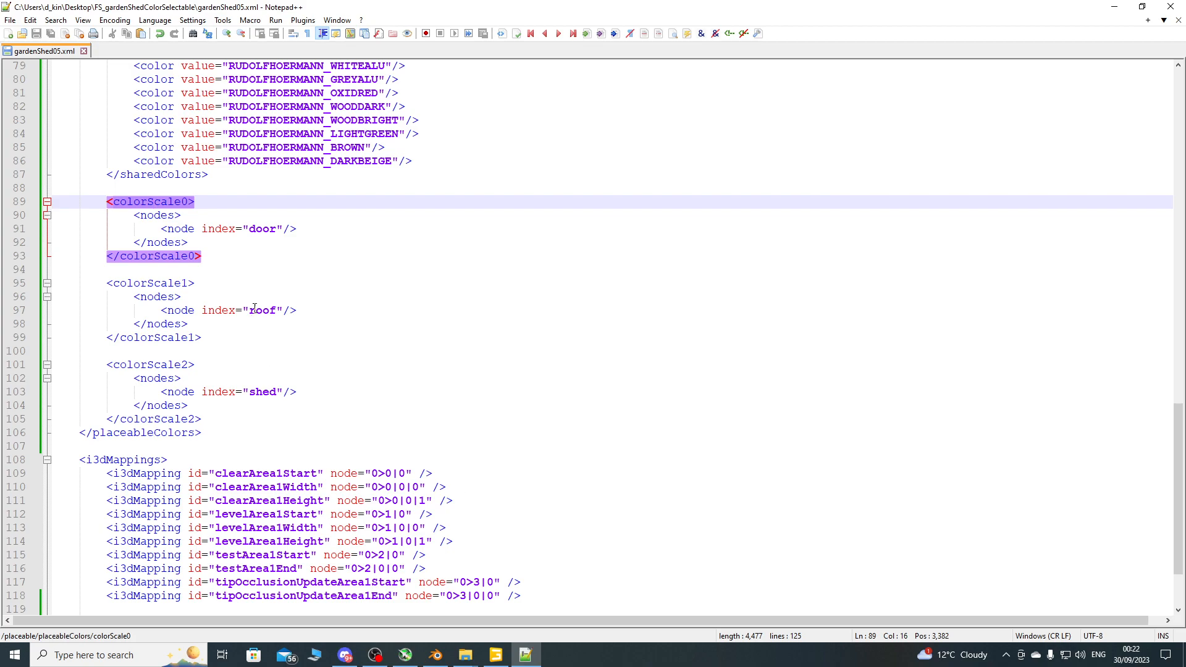
click(219, 256)
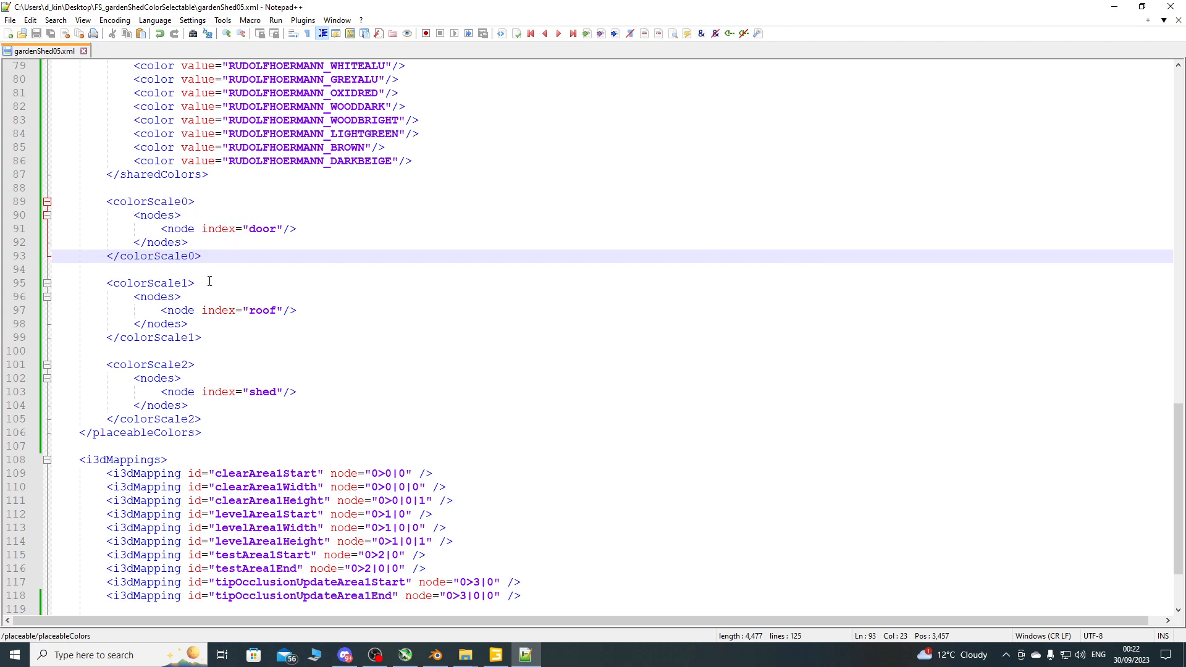
Test the door's colour in GIANTS Editor by setting the first colorScale0 value to 0, and restore it to 1.
click(495, 655)
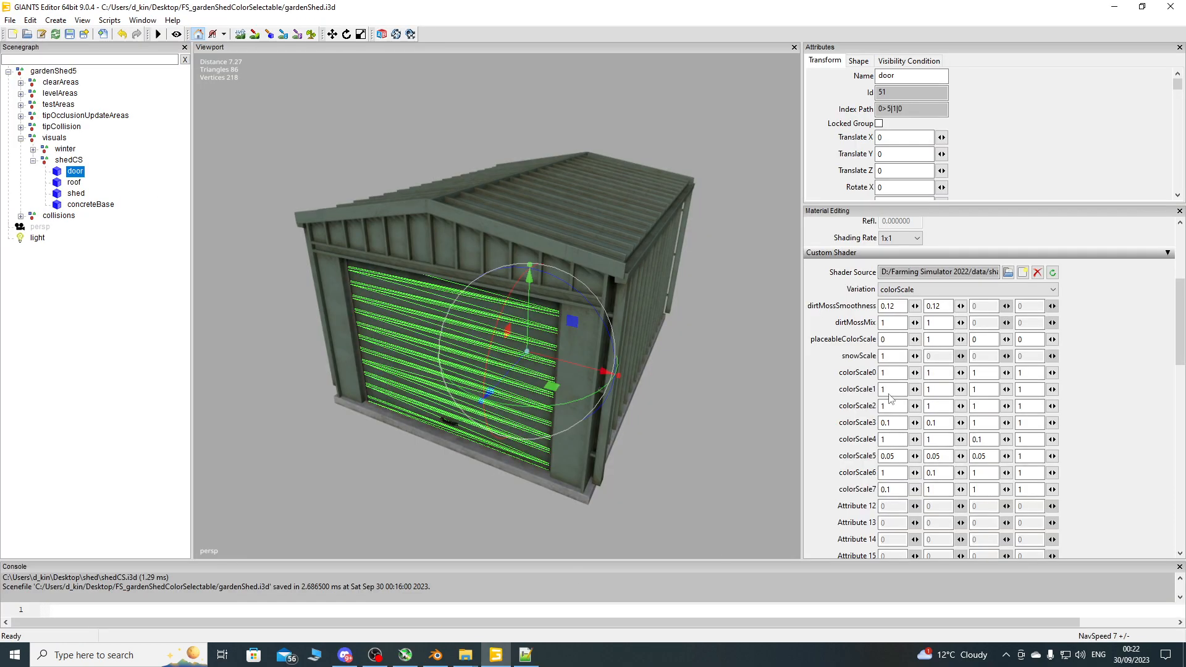
double_click(895, 373)
text(0)
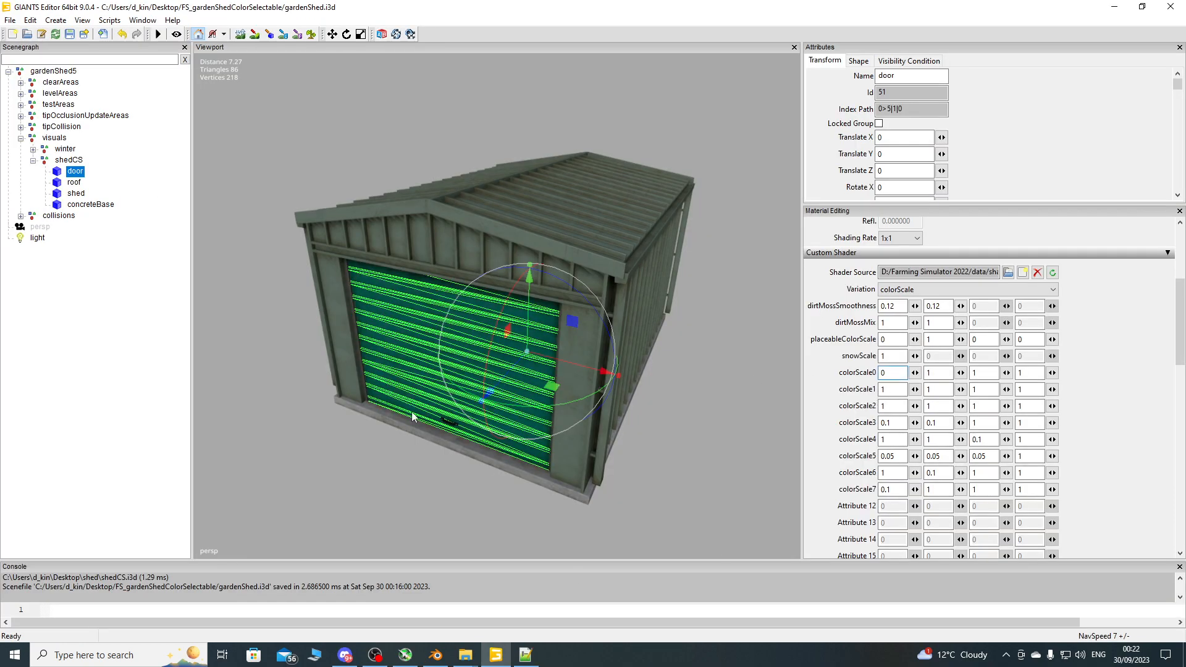
double_click(891, 373)
text(1)
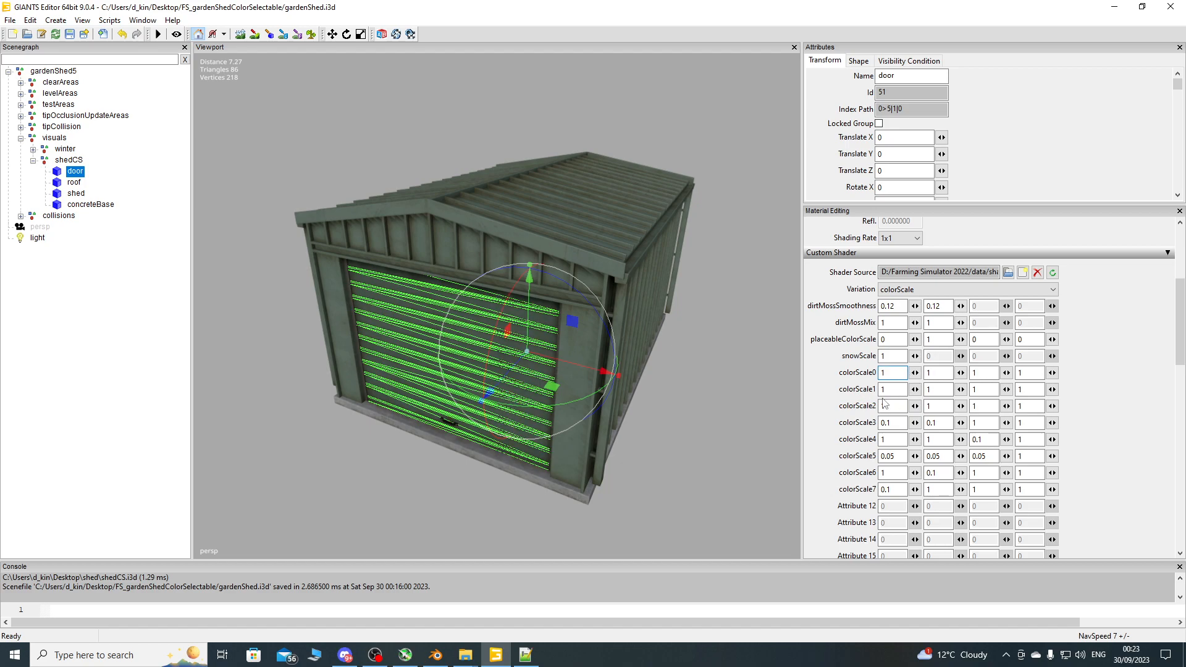
Check the colorScale1 entry in the XML, test the roof's first colorScale1 value at 0 in GIANTS Editor, and restore it to 1.
click(526, 656)
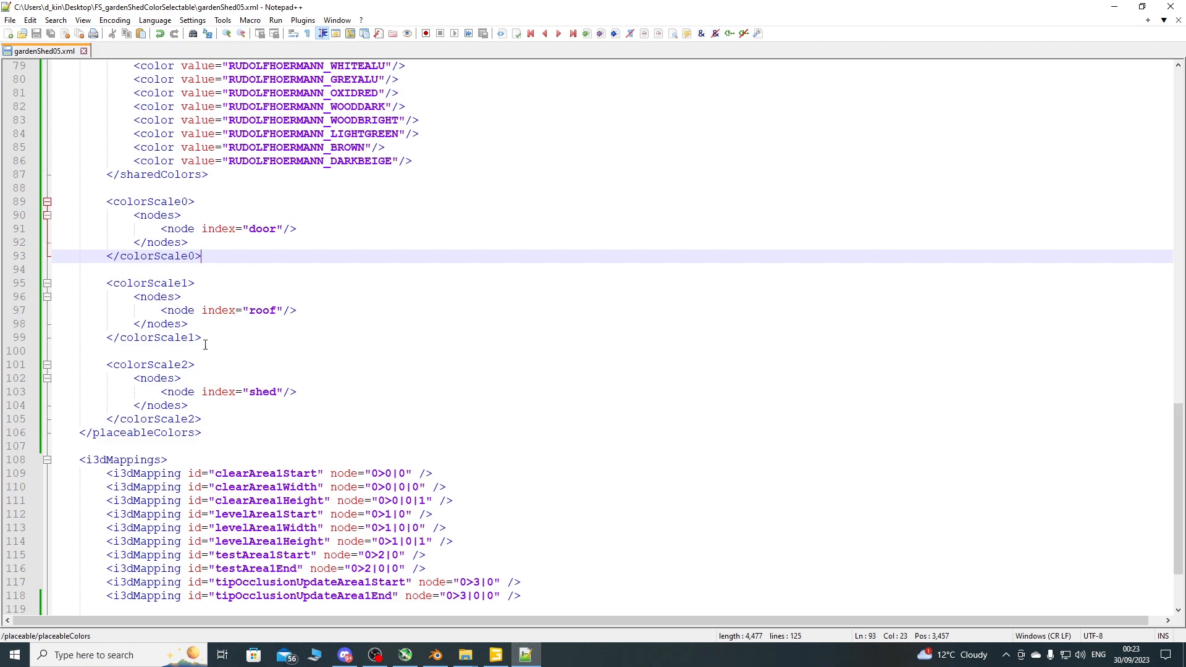
click(496, 656)
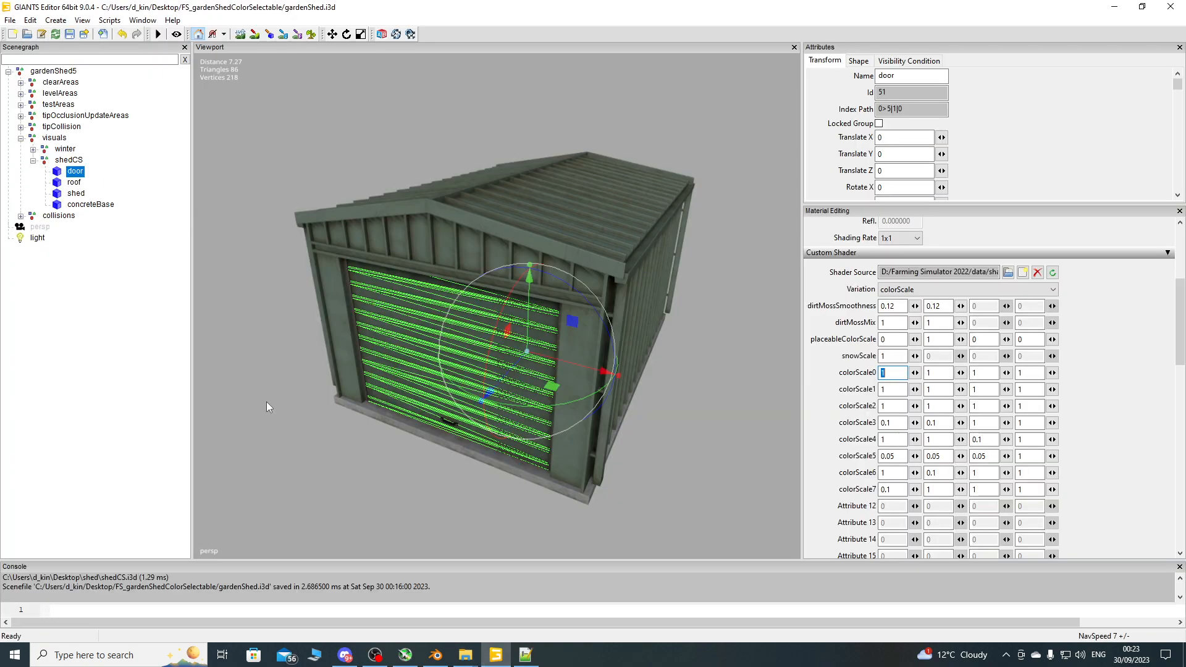
click(74, 184)
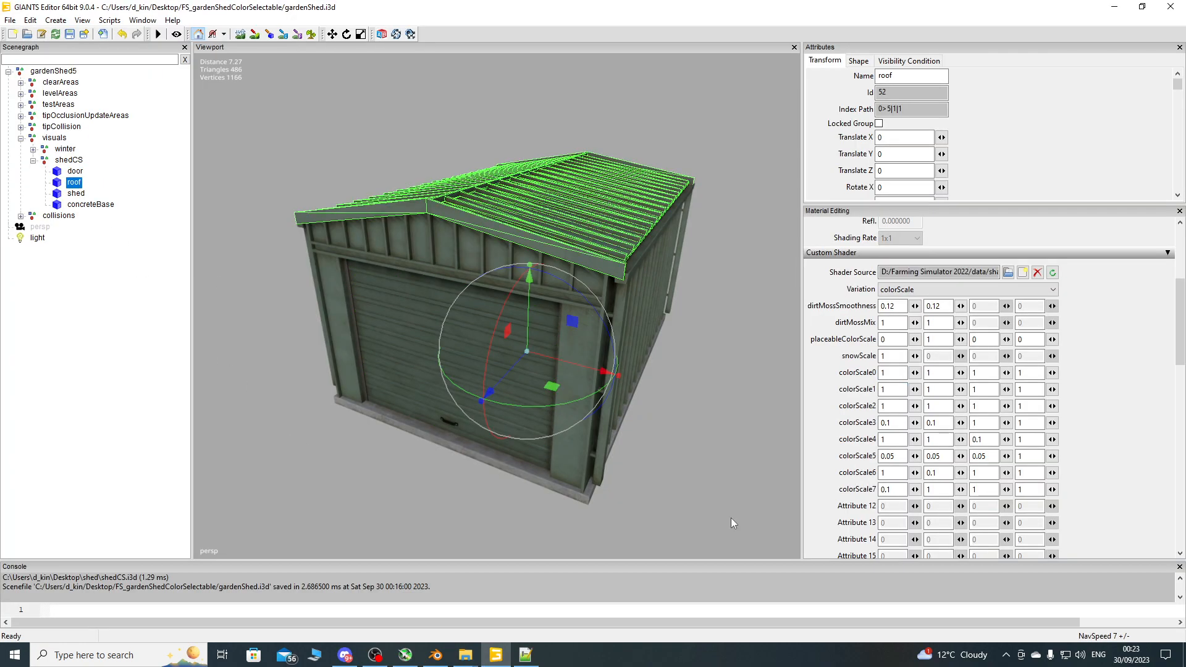
click(892, 390)
text(0)
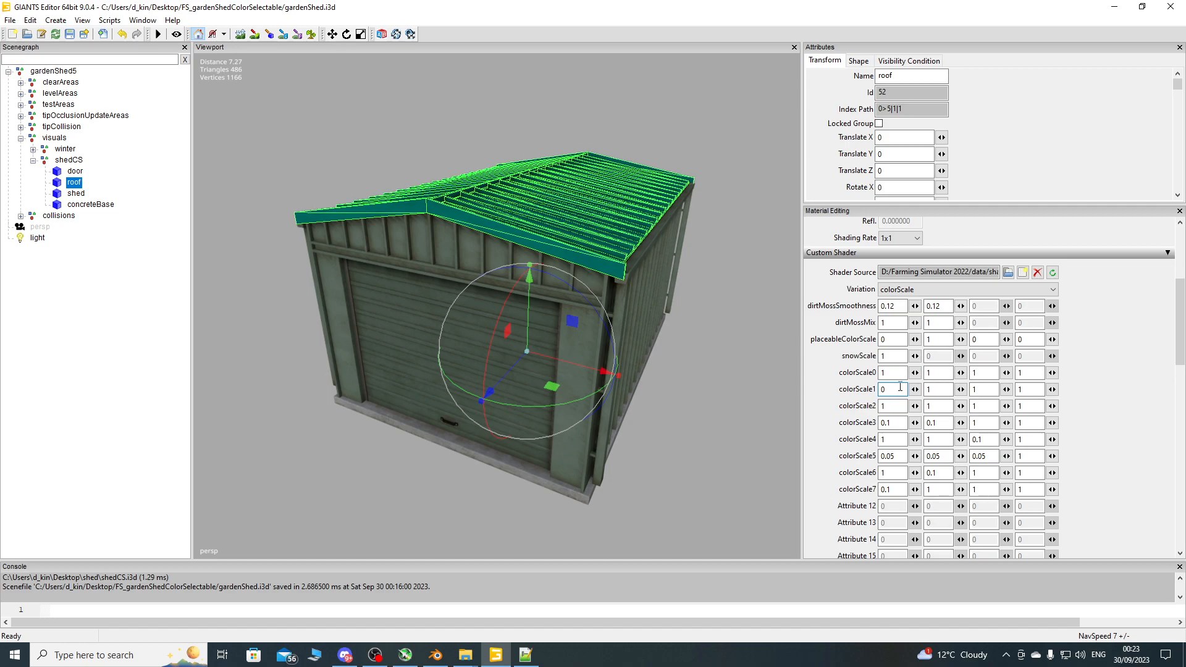
text(.1)
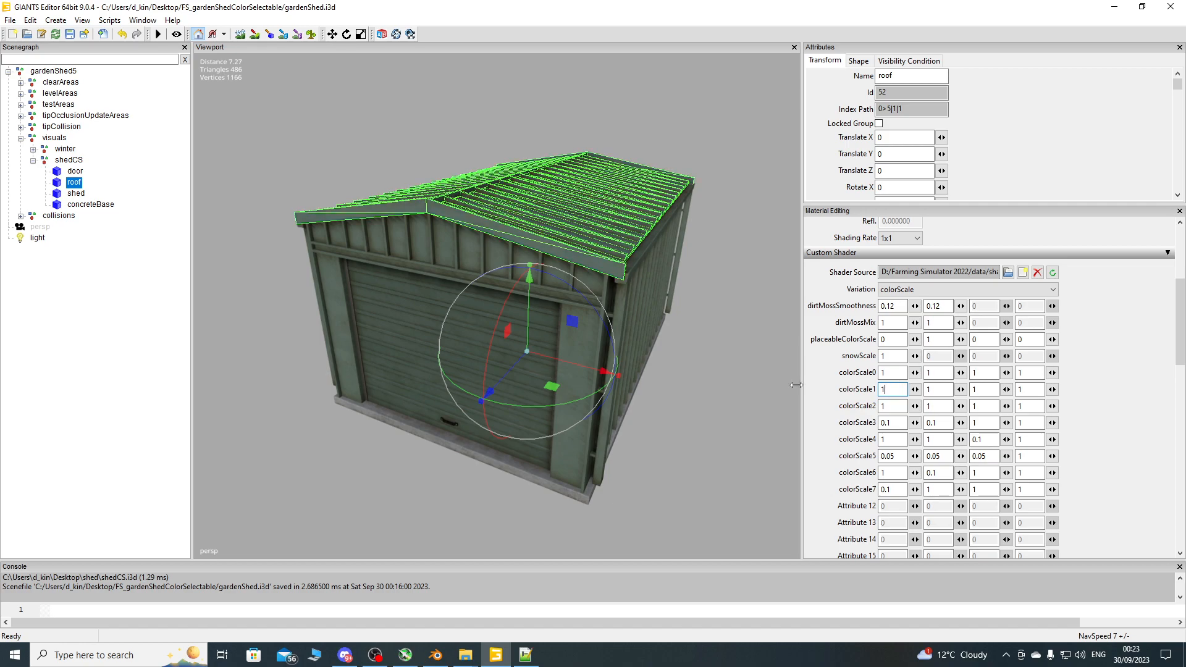
Check the colorScale2 entry in the XML, test the shed's first colorScale2 value at 0 in GIANTS Editor, and restore it to 1.
click(76, 193)
click(526, 654)
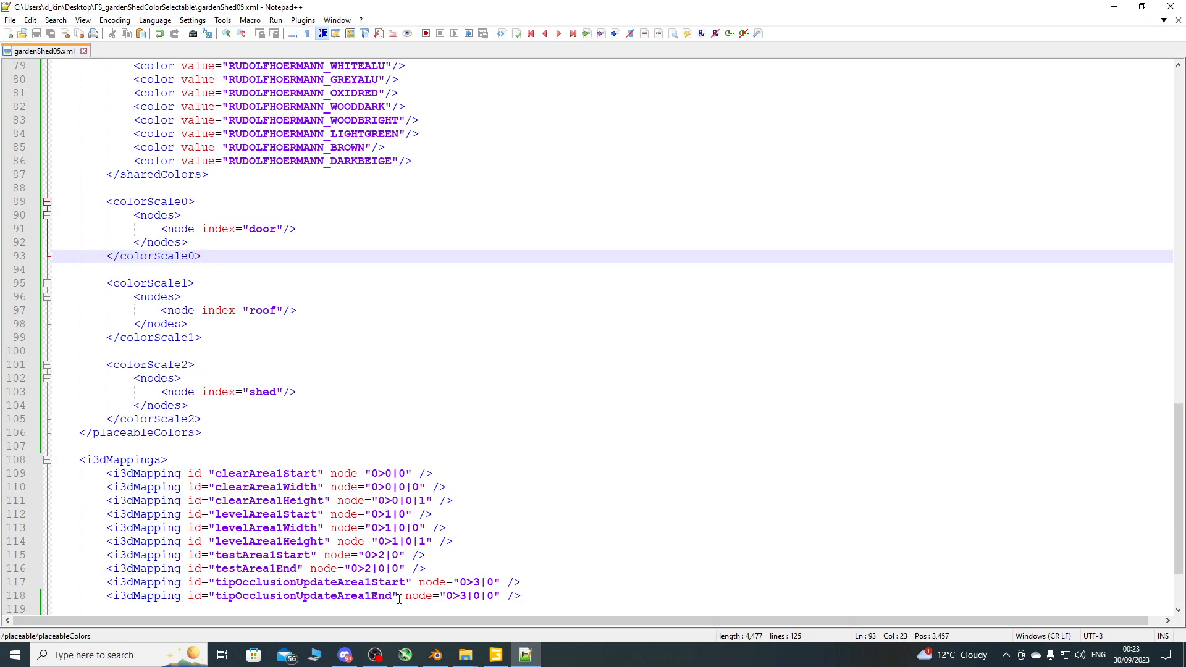
click(496, 654)
double_click(893, 405)
text(0)
key(Return)
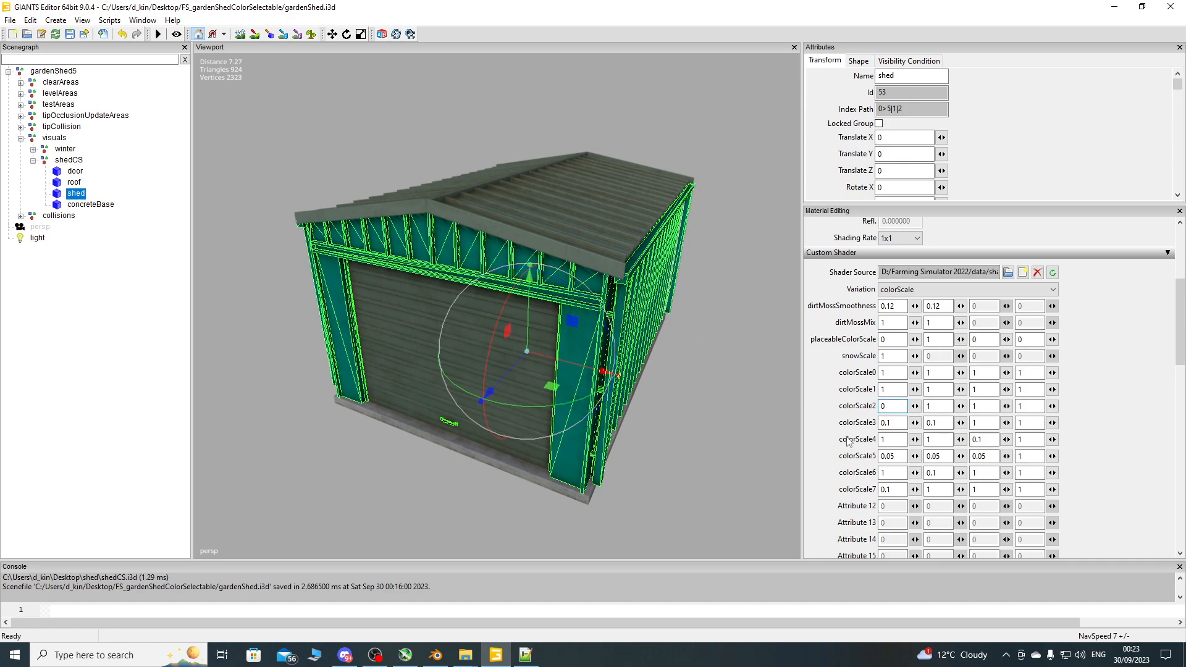
double_click(899, 406)
text(1)
key(Return)
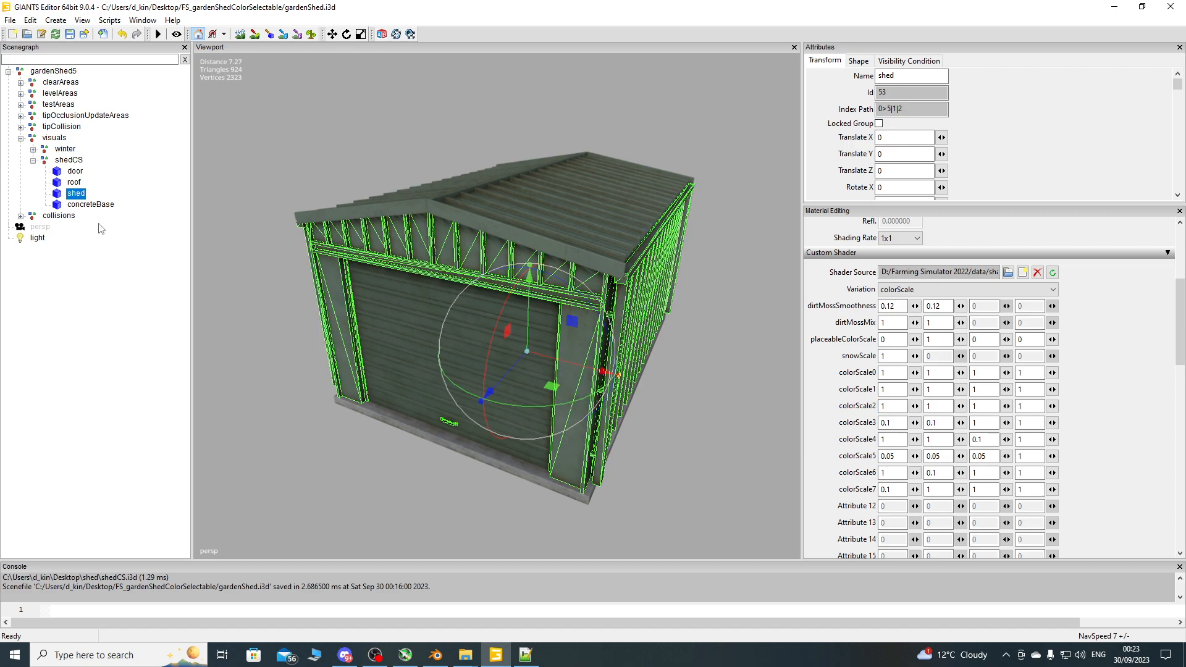
Delete the light object from the garden shed scene.
click(38, 238)
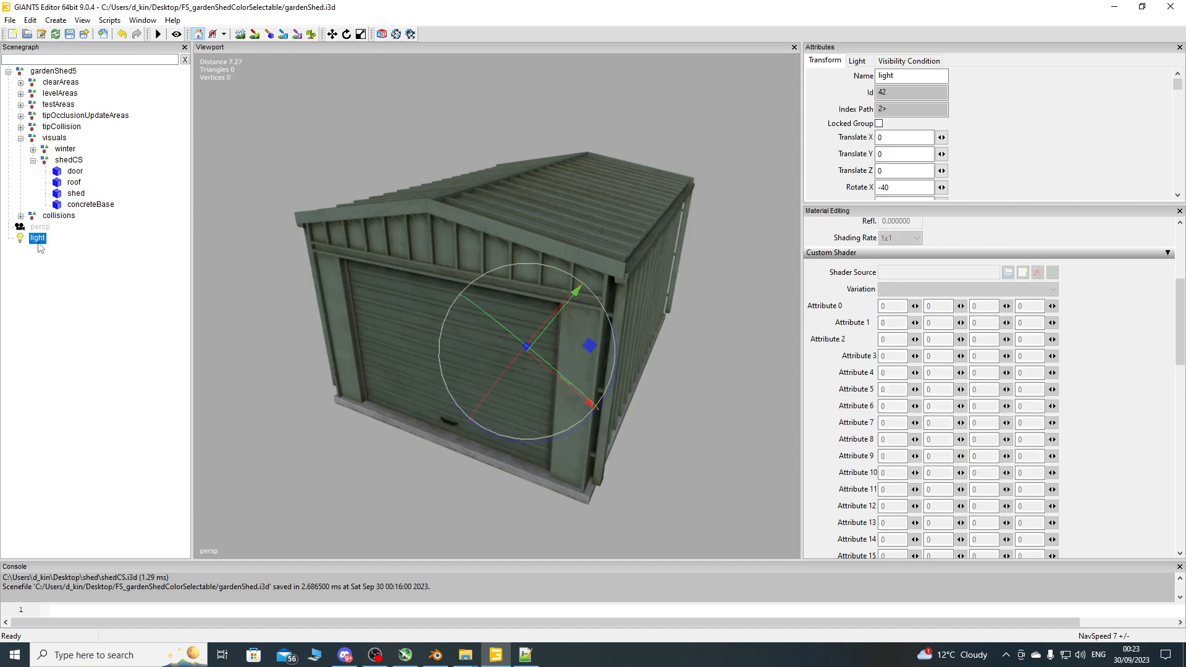
key(Delete)
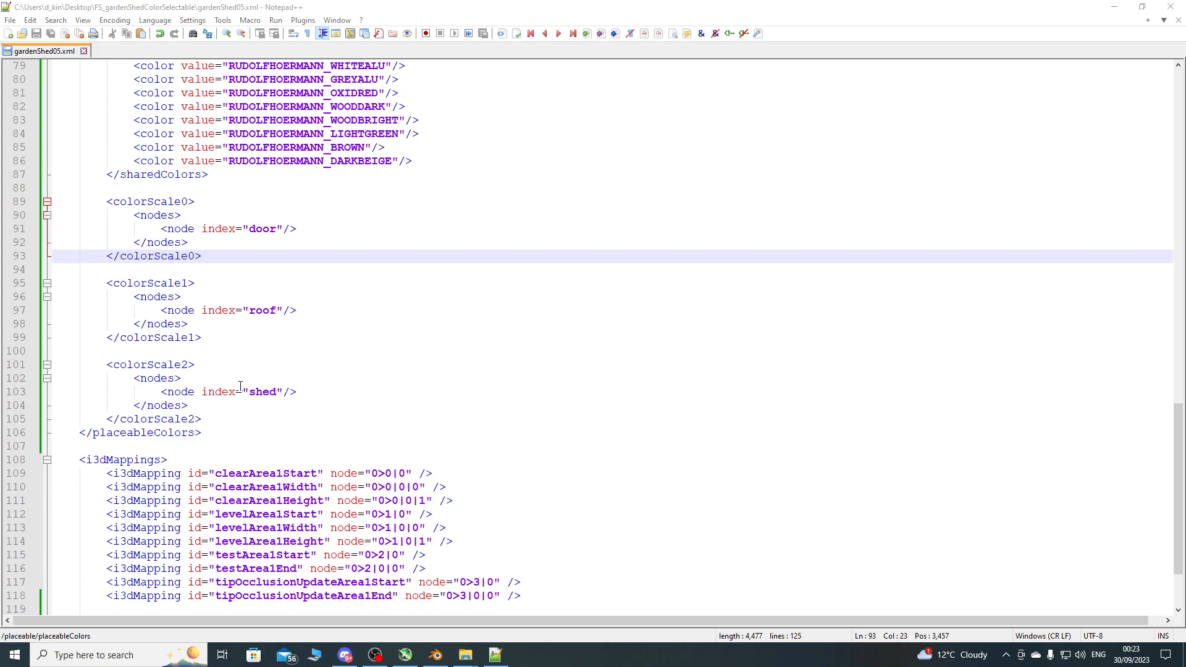
Review the placeableColors block in the XML, from the shared colours through the colorScale nodes to the i3dMappings.
scroll(240, 386, up, 8)
click(163, 229)
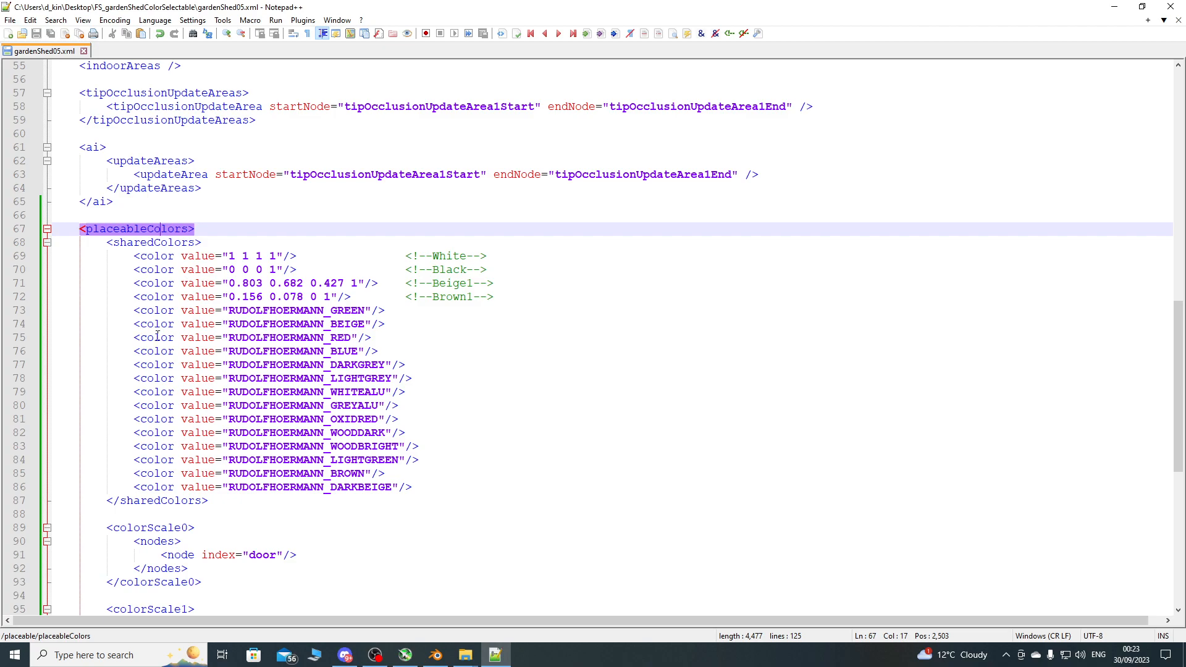
scroll(256, 460, down, 7)
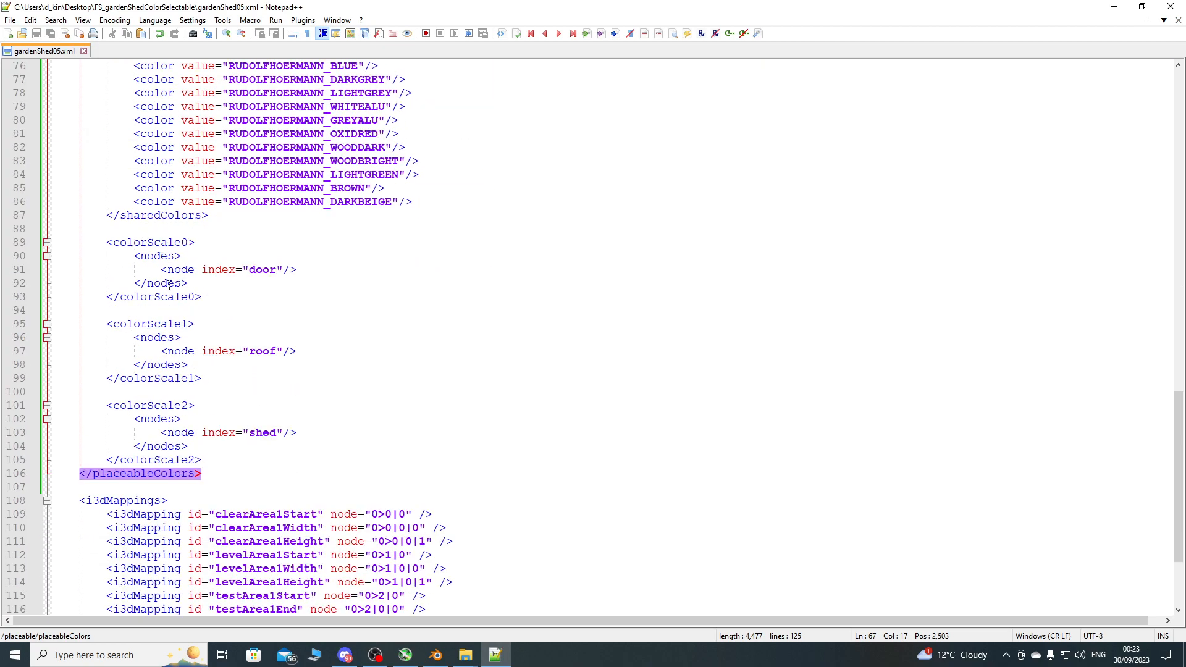
scroll(232, 371, down, 4)
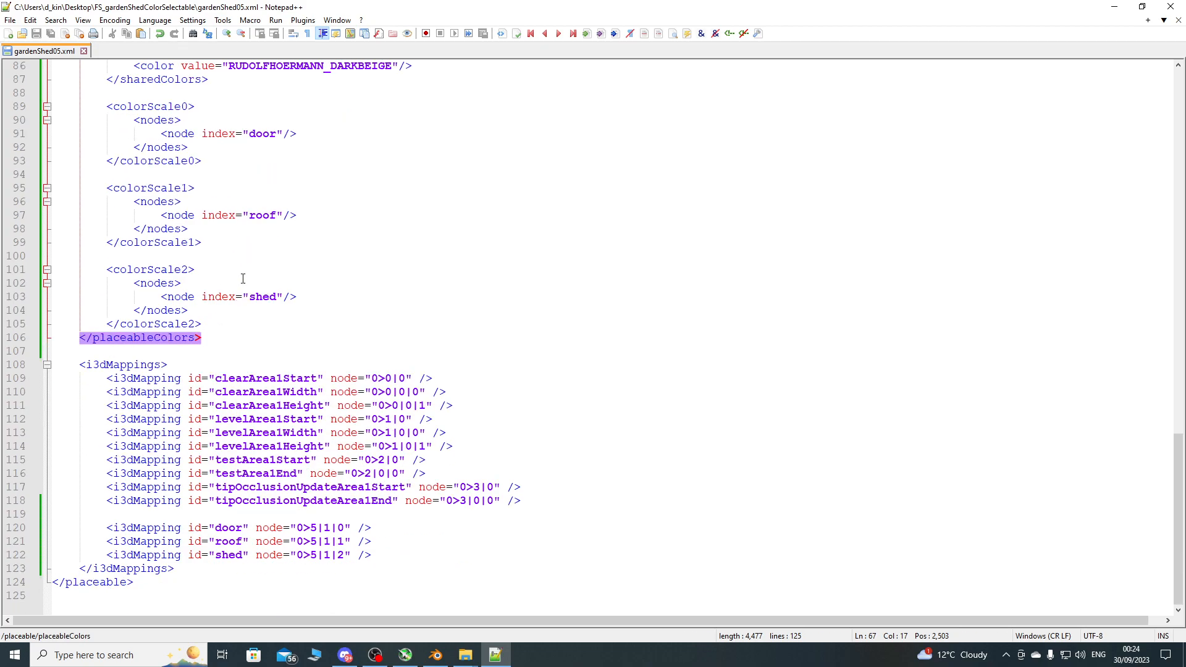
click(154, 106)
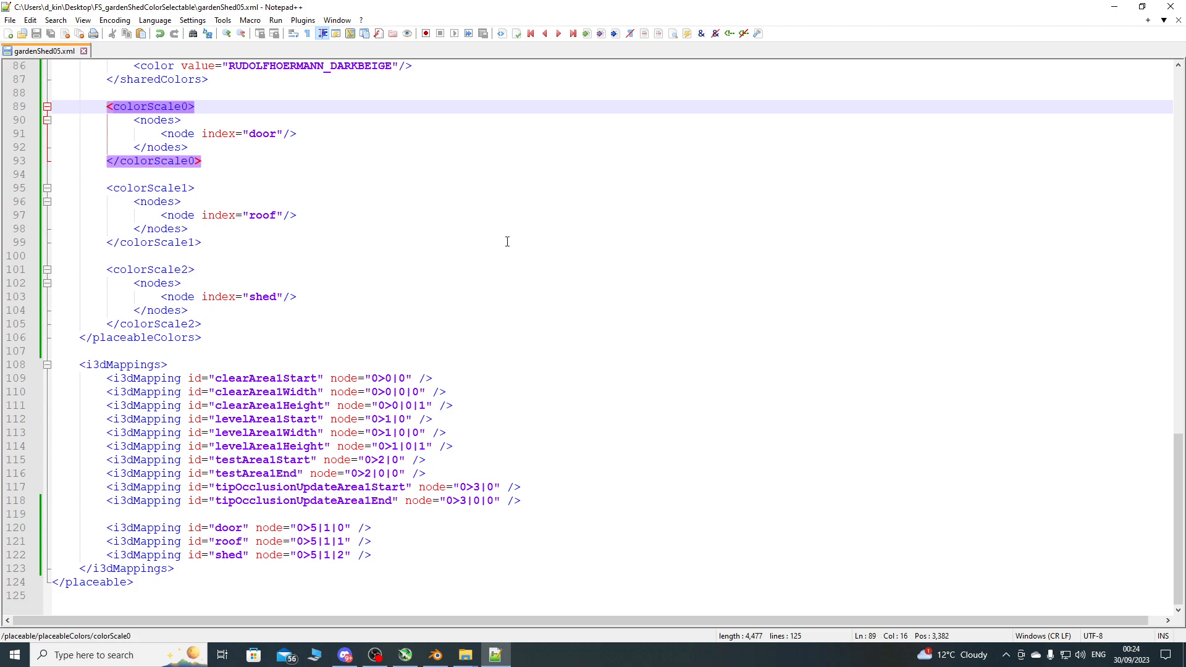
Close the gardenShed05.xml document, the text editor and the sdk folder window.
click(1178, 20)
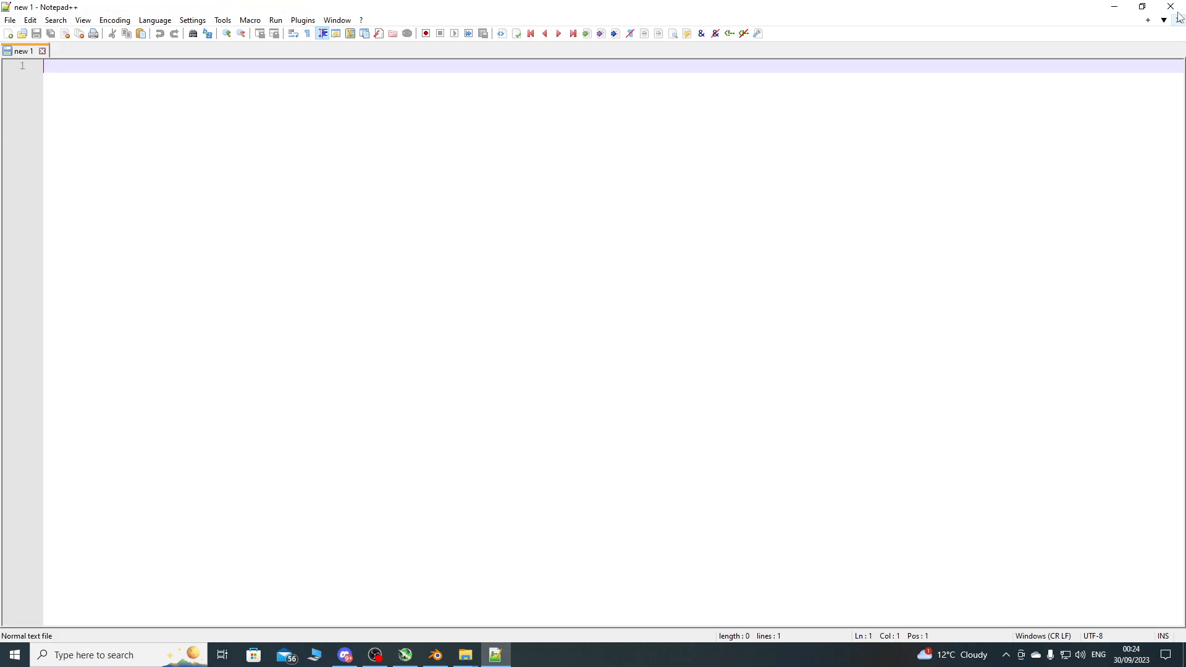
click(1171, 6)
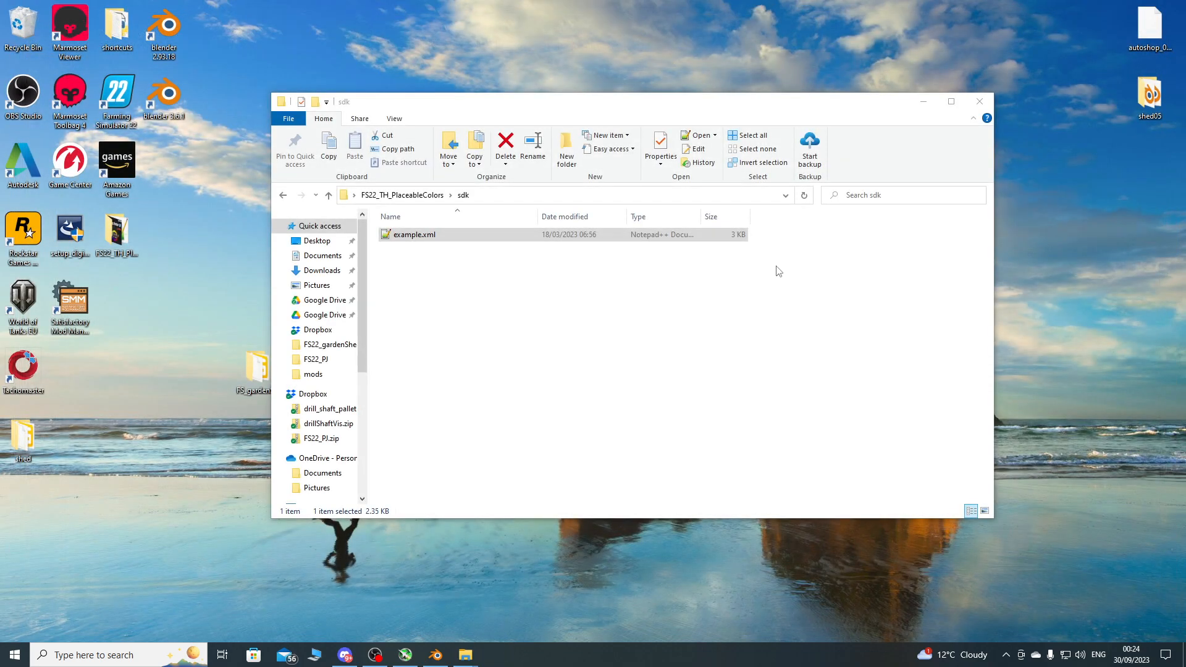
click(980, 101)
Switch to the FS_gardenShedColorSelectable folder in File Explorer and rename gardenShed05.xml to gardenShed.xml.
click(465, 655)
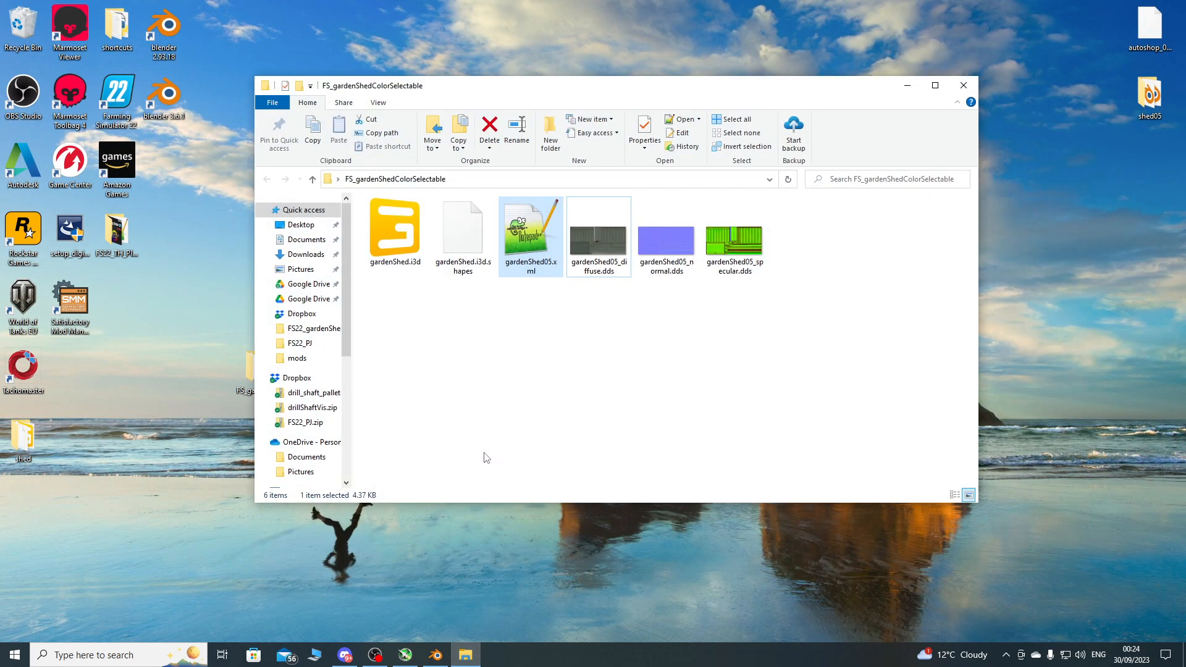
drag(543, 95, 494, 161)
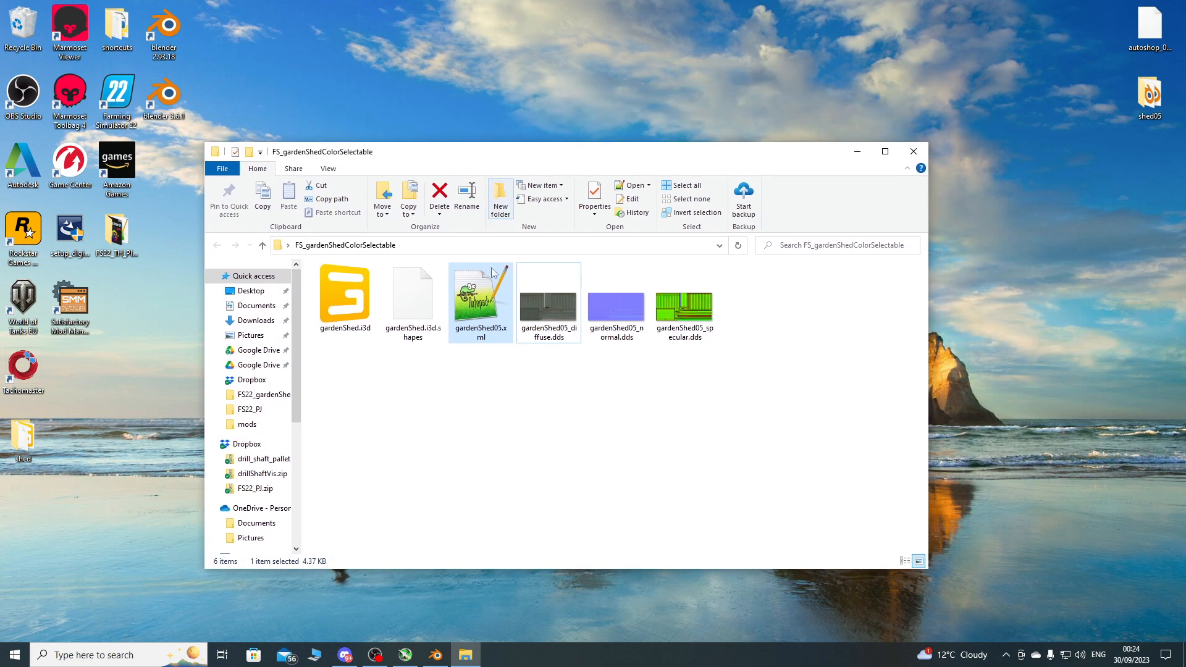
click(484, 334)
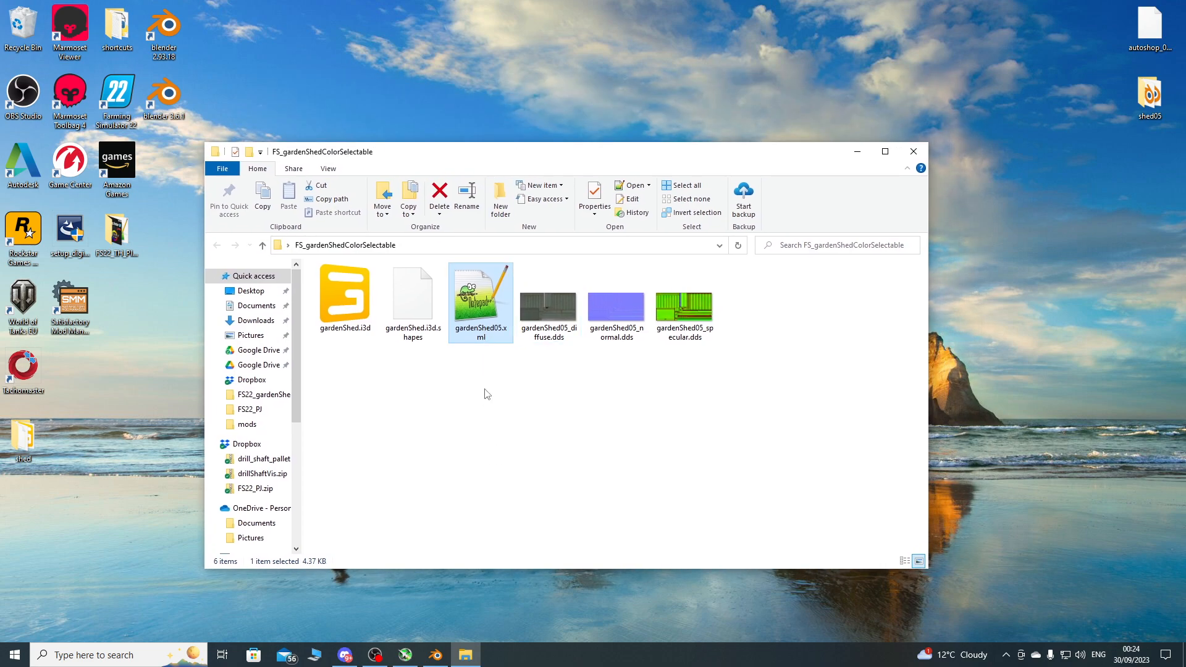
key(Right)
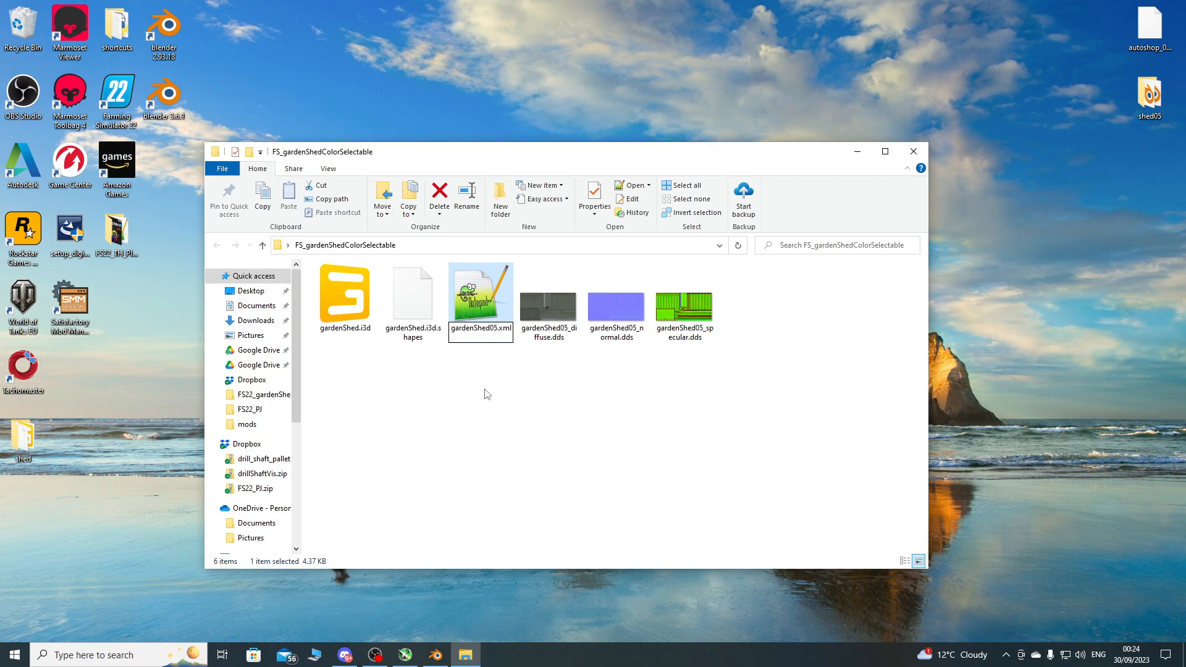
key(BackSpace)
key(BackSpace)
key(Return)
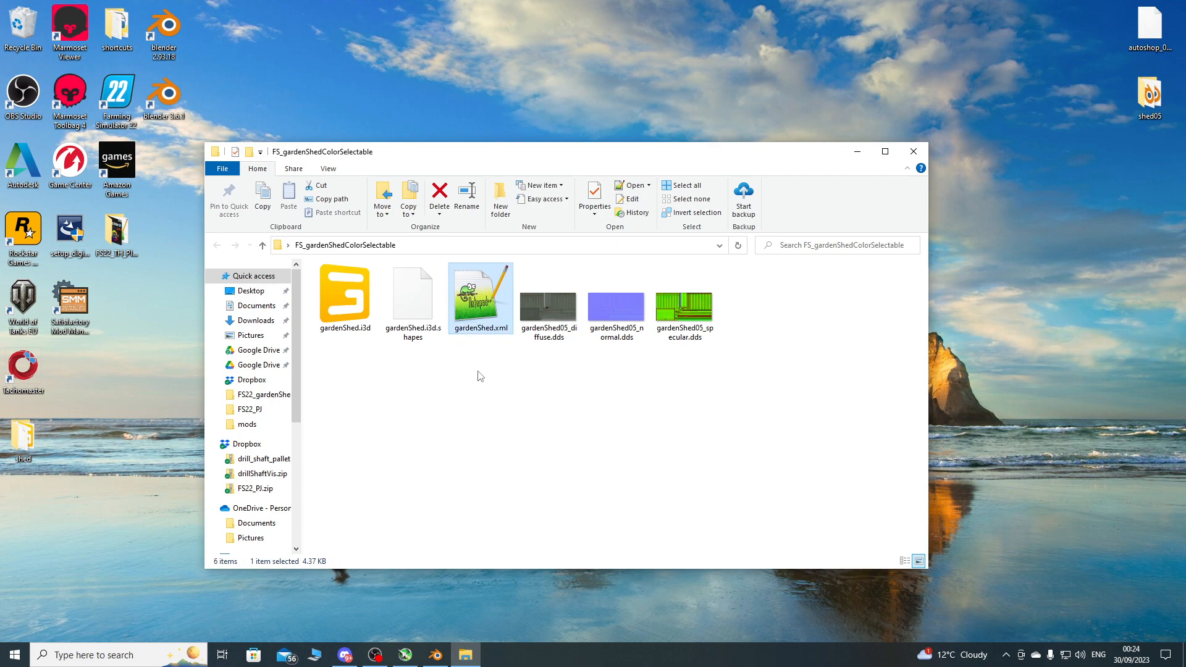
drag(491, 151, 559, 75)
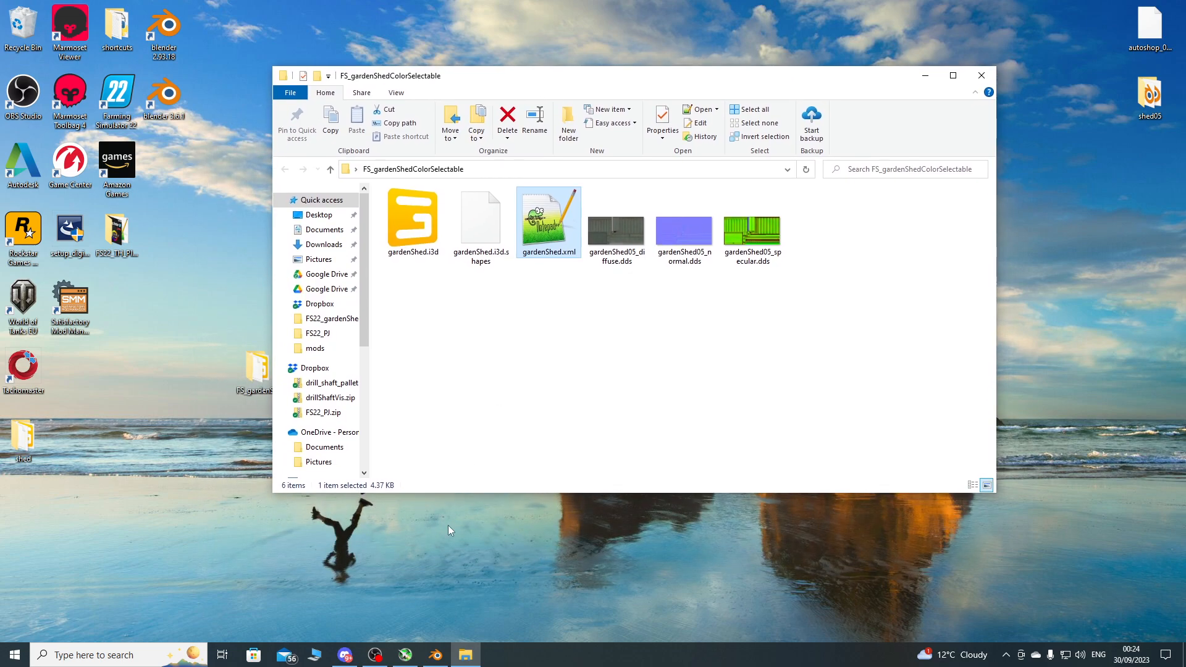
Open the sdk/maps/mapUS folder of Farming Simulator 2022 on Local Disk (D:) in a new File Explorer window.
key(super+e)
click(638, 357)
double_click(638, 357)
double_click(488, 273)
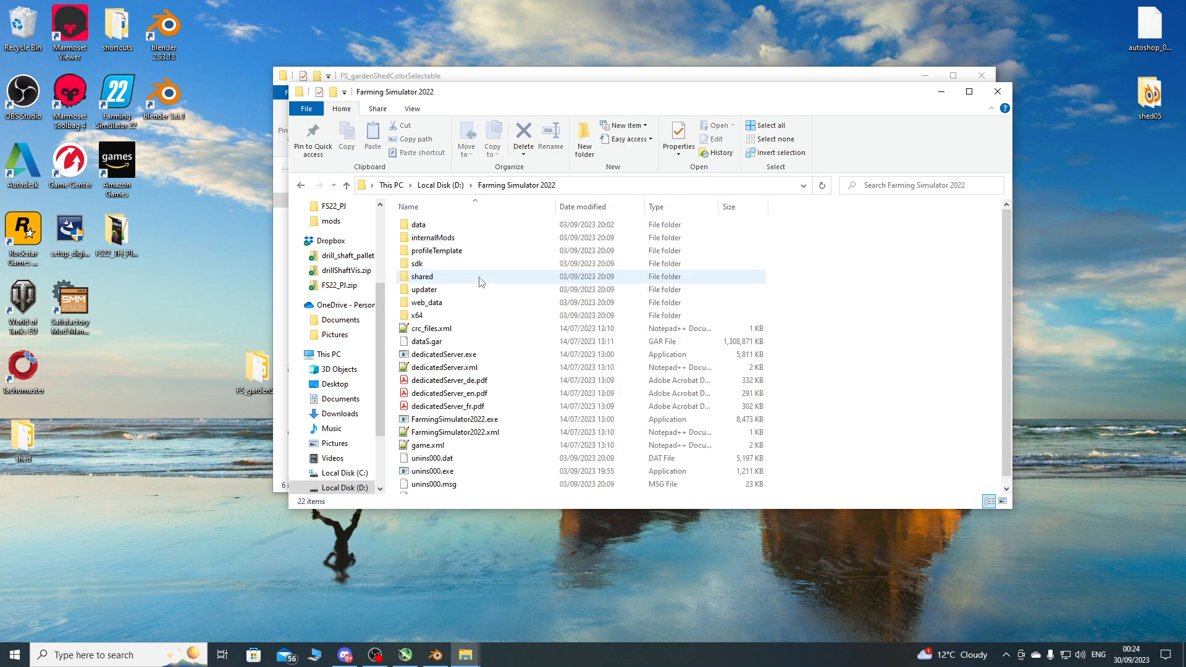
double_click(426, 264)
double_click(432, 238)
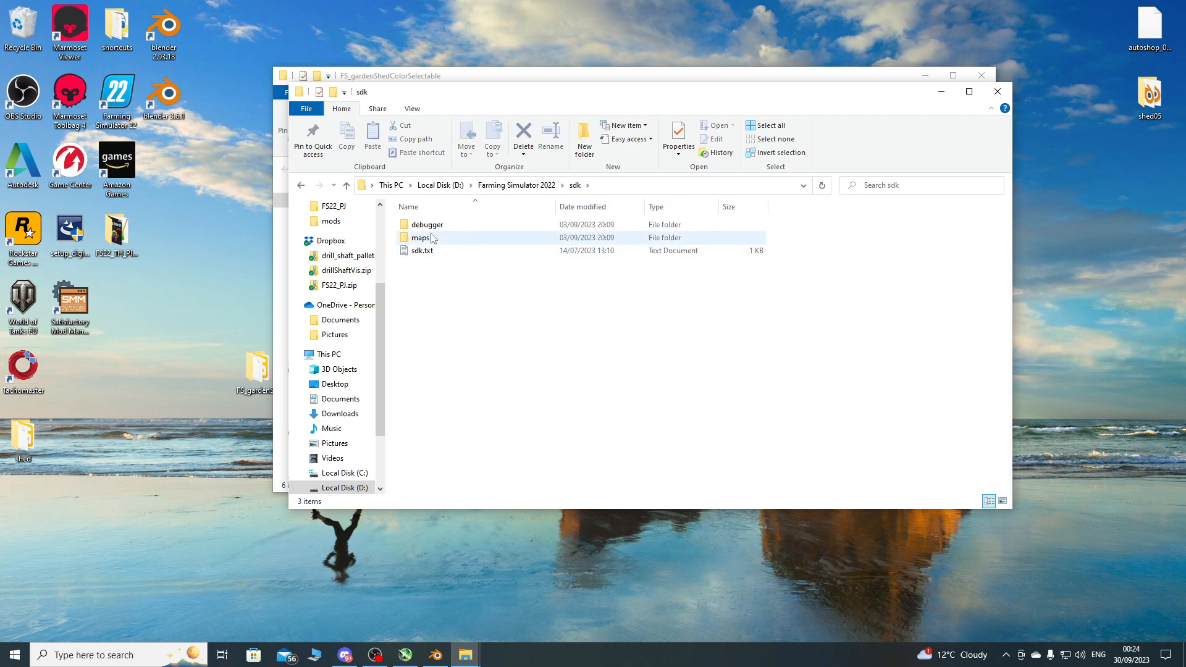
double_click(442, 252)
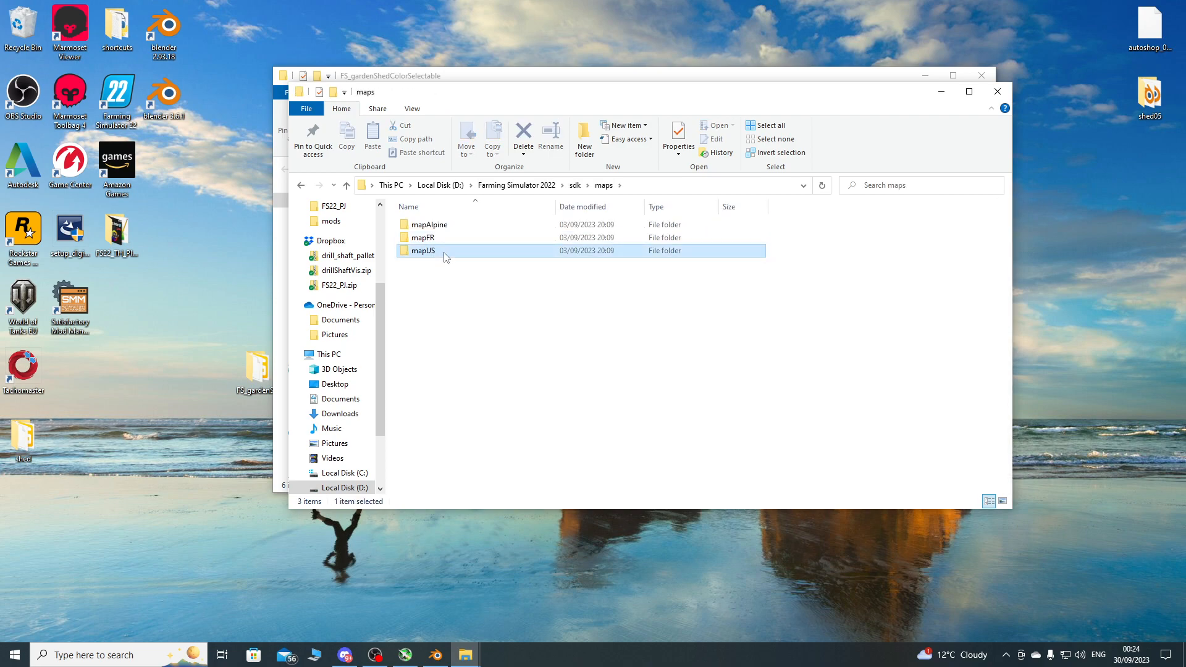
Copy modDesc.xml from the mapUS folder into FS_gardenShedColorSelectable and close the mapUS window.
drag(607, 98, 539, 406)
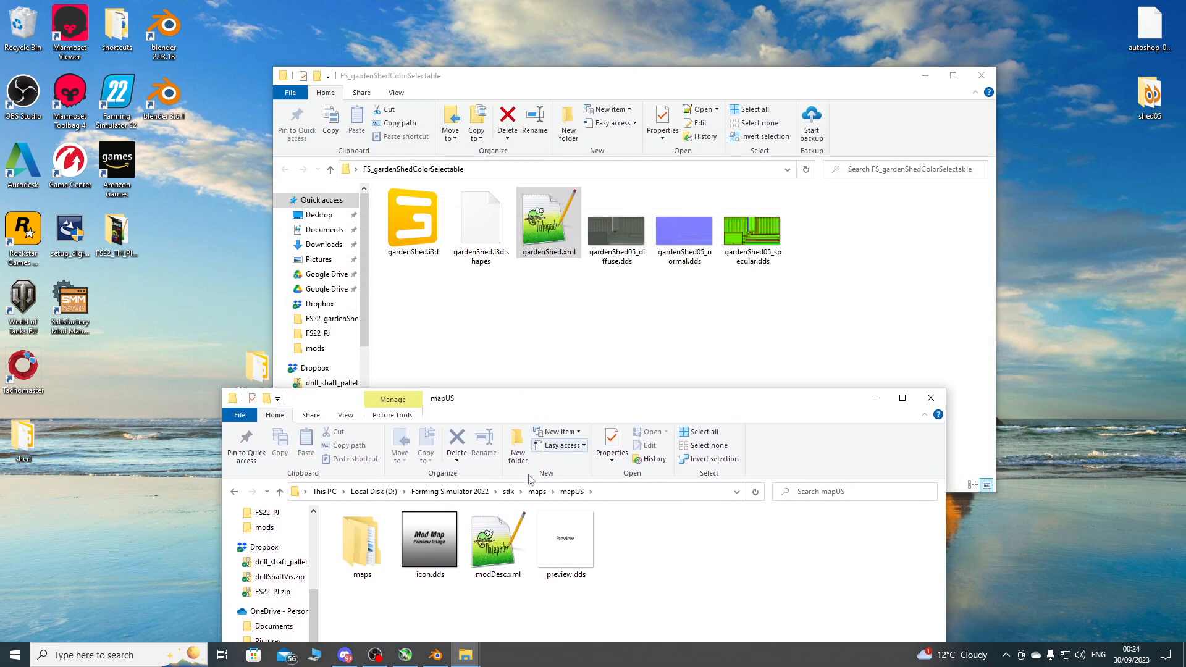
right_drag(502, 546, 883, 279)
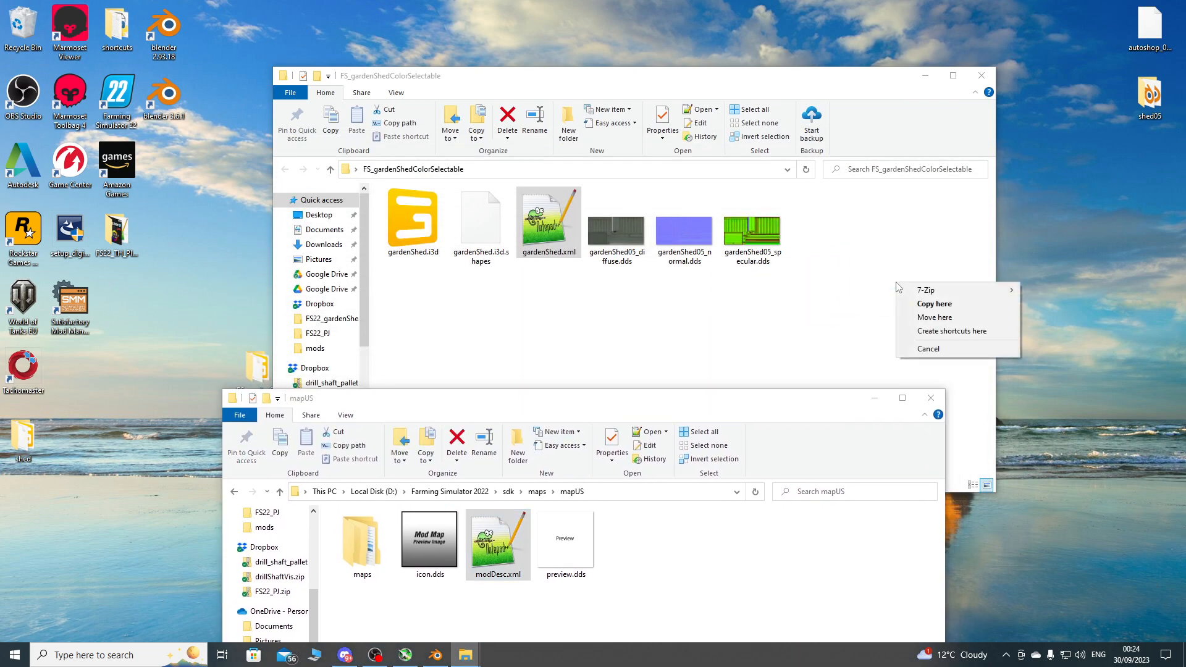
click(924, 305)
click(822, 497)
click(932, 396)
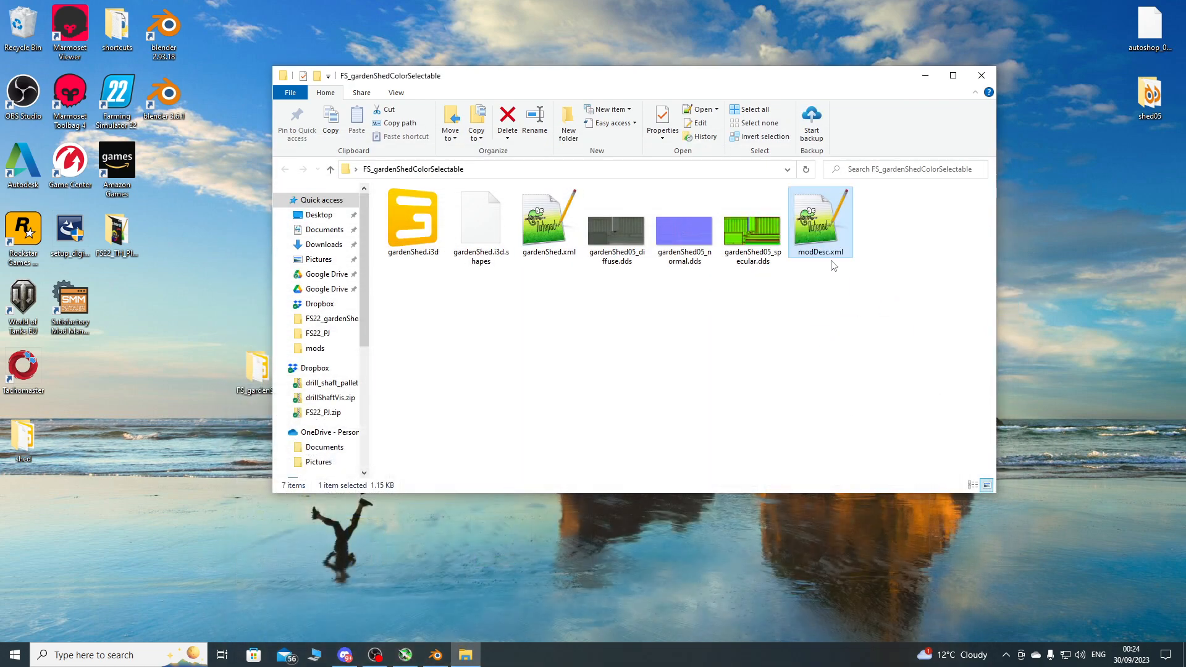
Open the copied modDesc.xml in Notepad++ and replace the author value with the mod author's name.
double_click(818, 236)
drag(184, 90, 133, 92)
text(Shy)
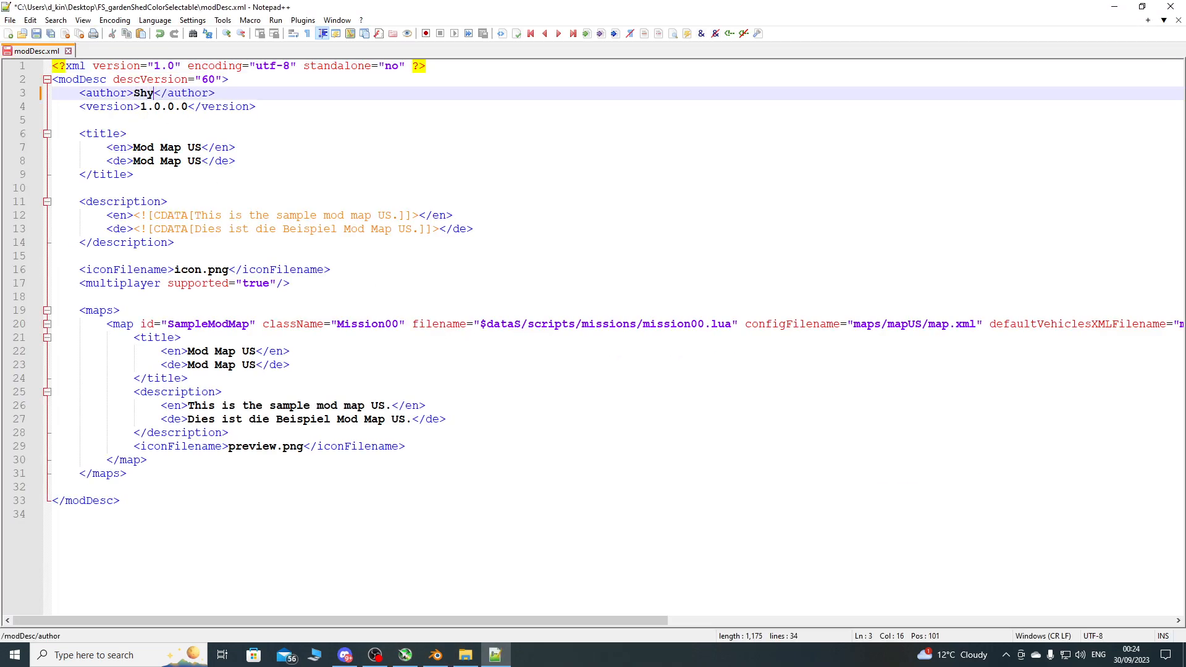
Change the iconFilename value in modDesc.xml to icon_gardenShed.png.
click(202, 269)
text(_garden)
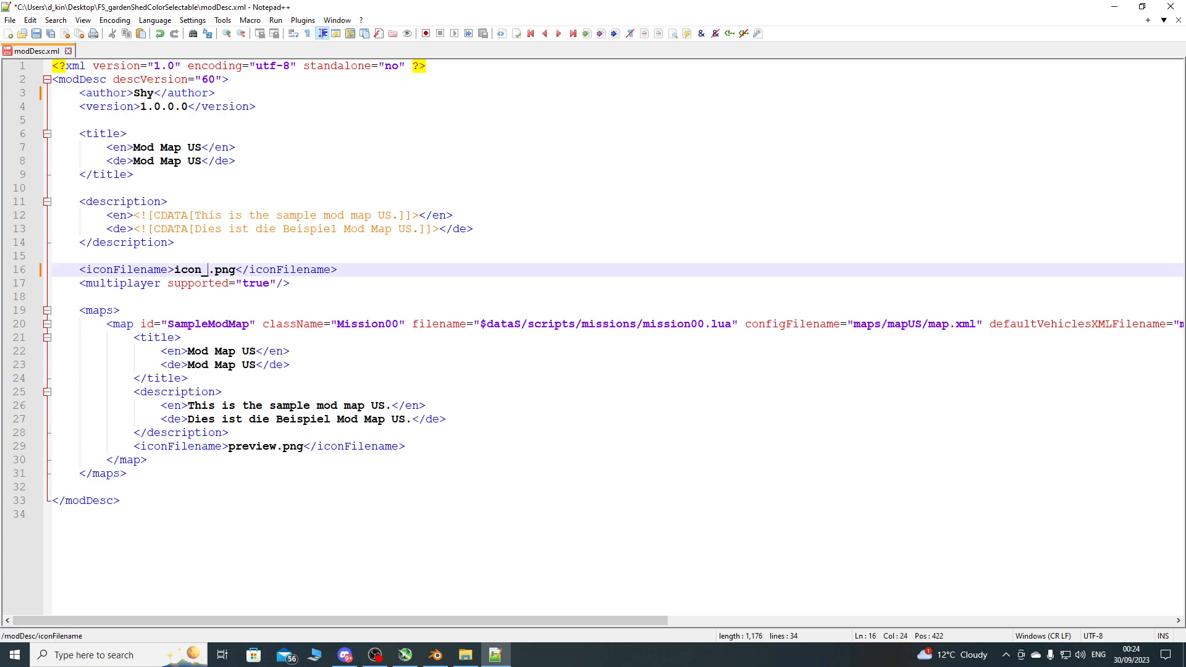
text(Shed)
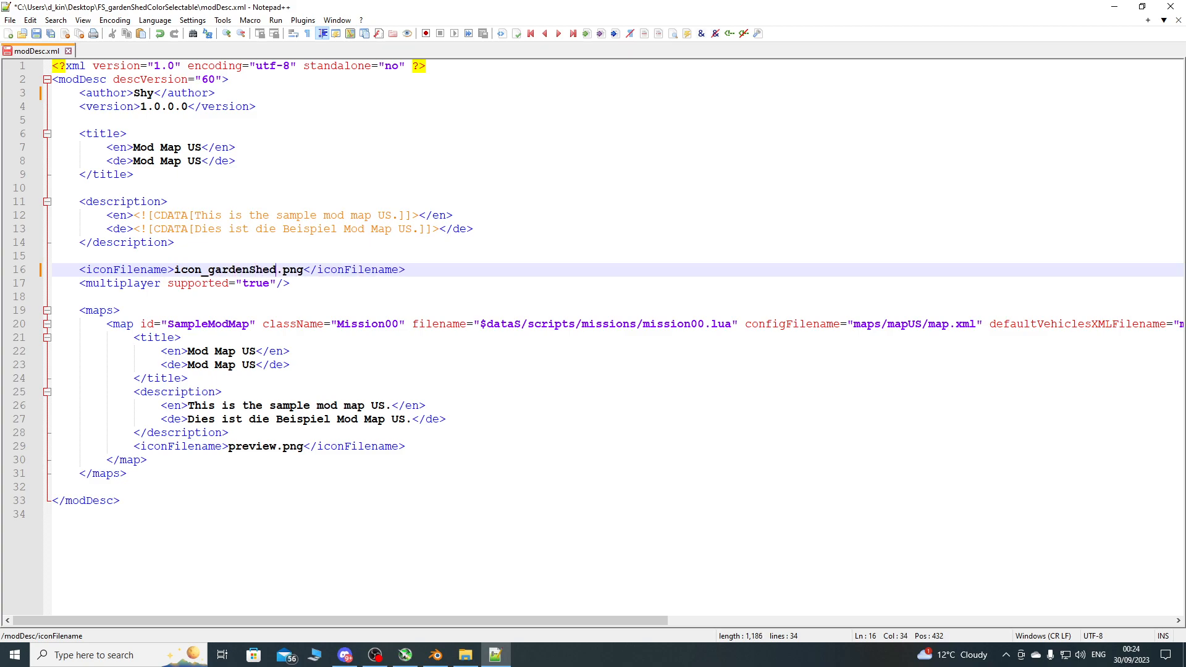
Delete the entire maps block from modDesc.xml and save the file.
click(18, 311)
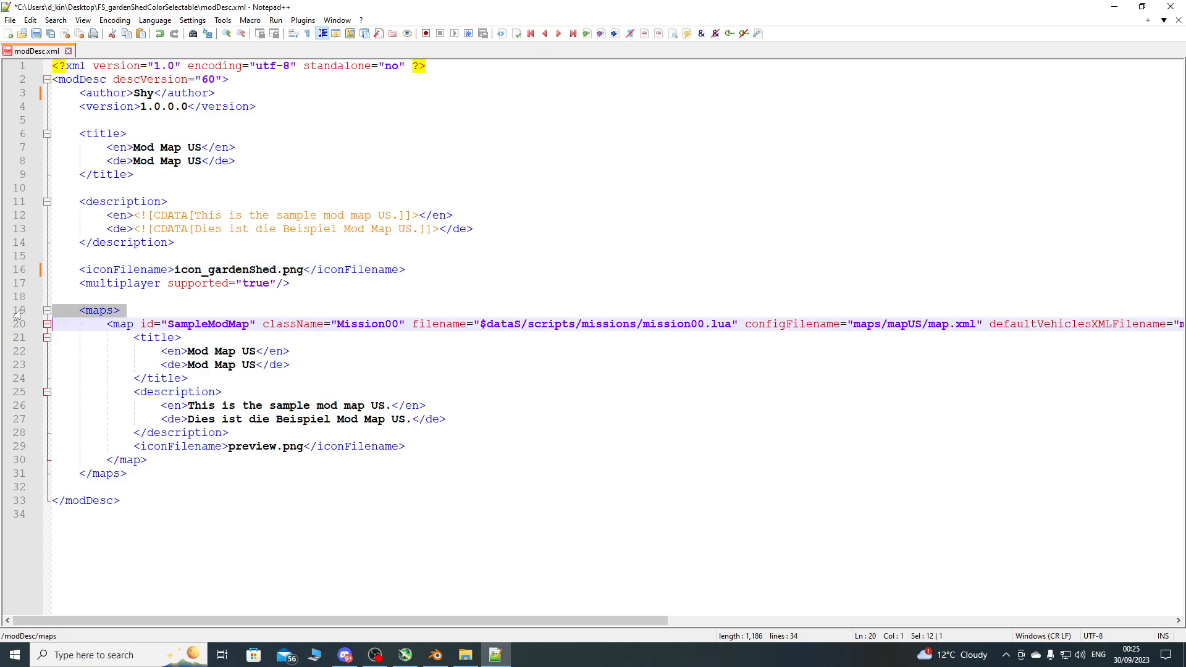
shift+click(17, 475)
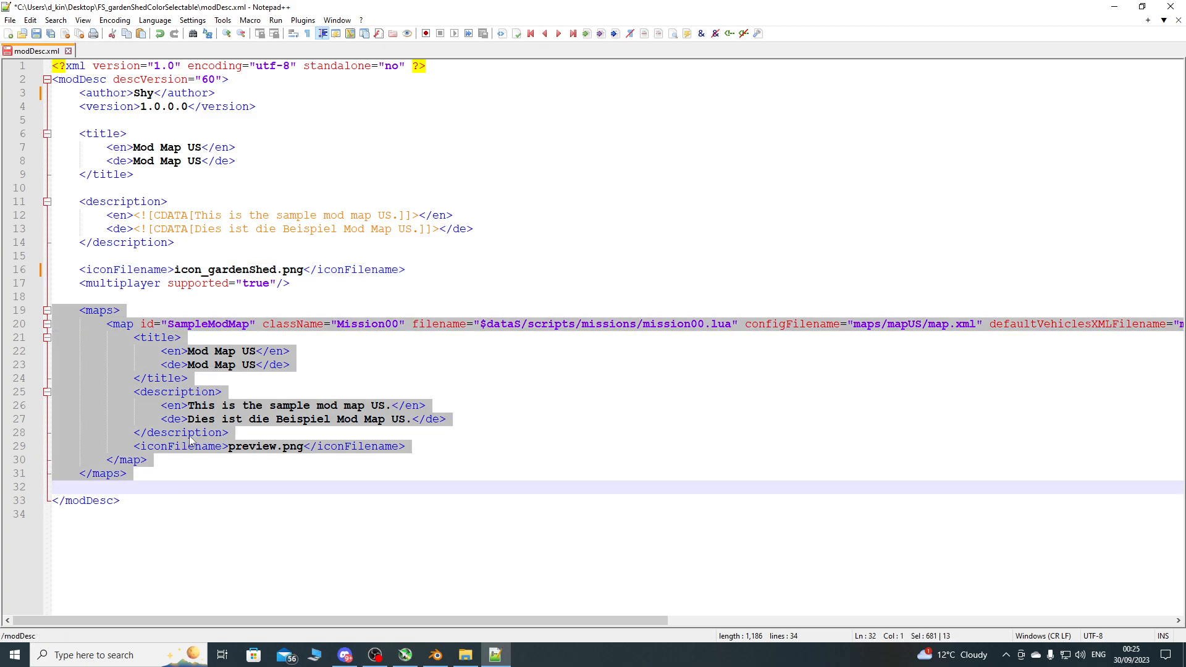
key(Delete)
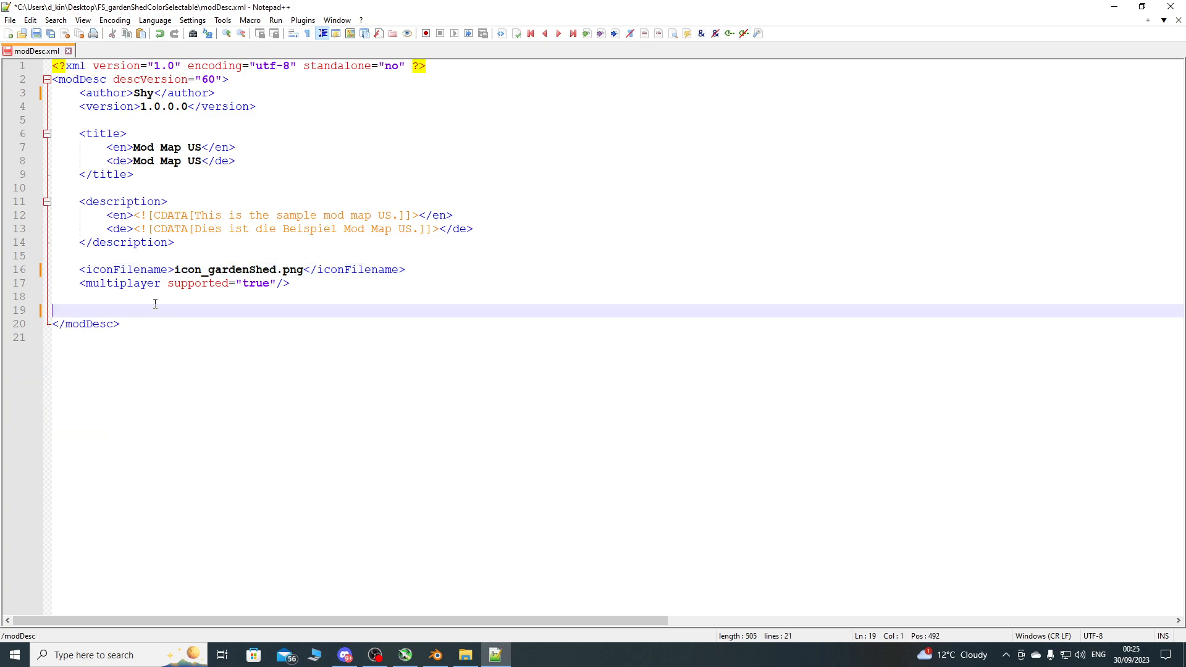
key(ctrl+s)
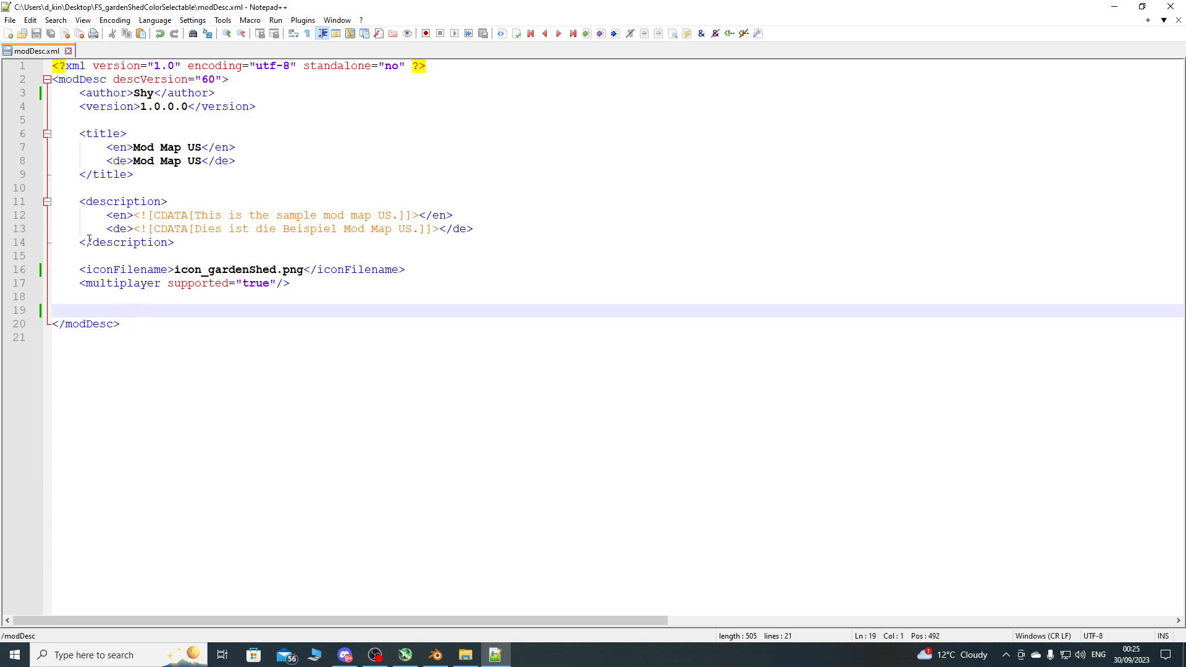
Open storeItems.xml from the data/maps/mapUS folder of Farming Simulator 2022 on Local Disk (D:).
click(314, 654)
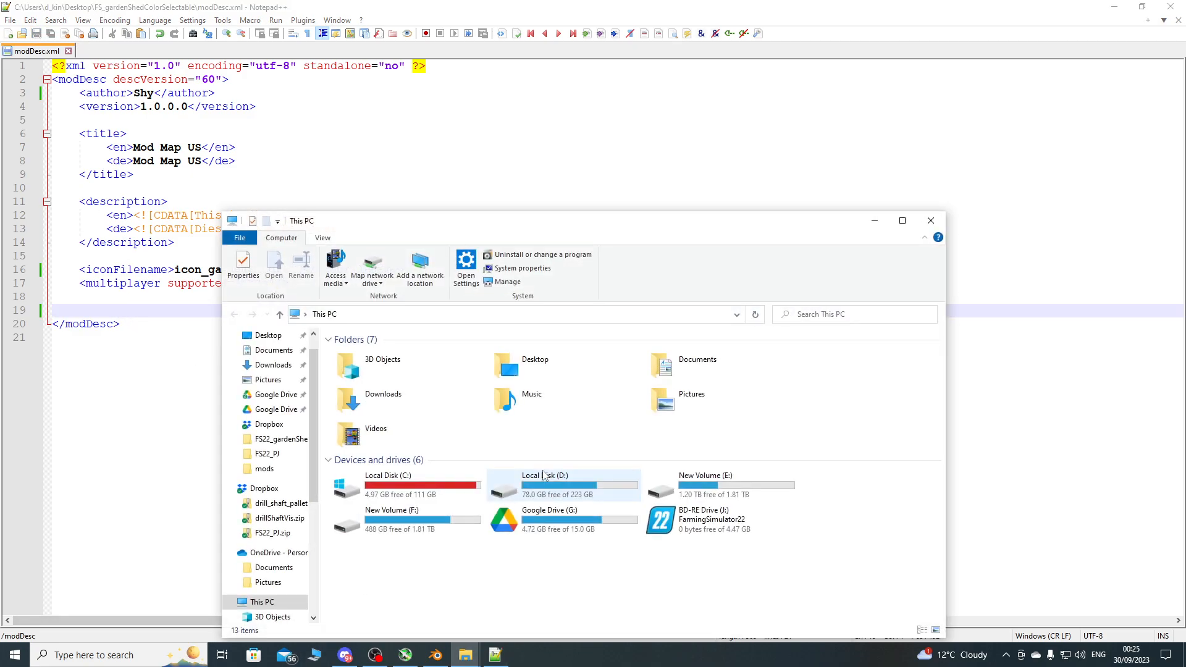
double_click(617, 386)
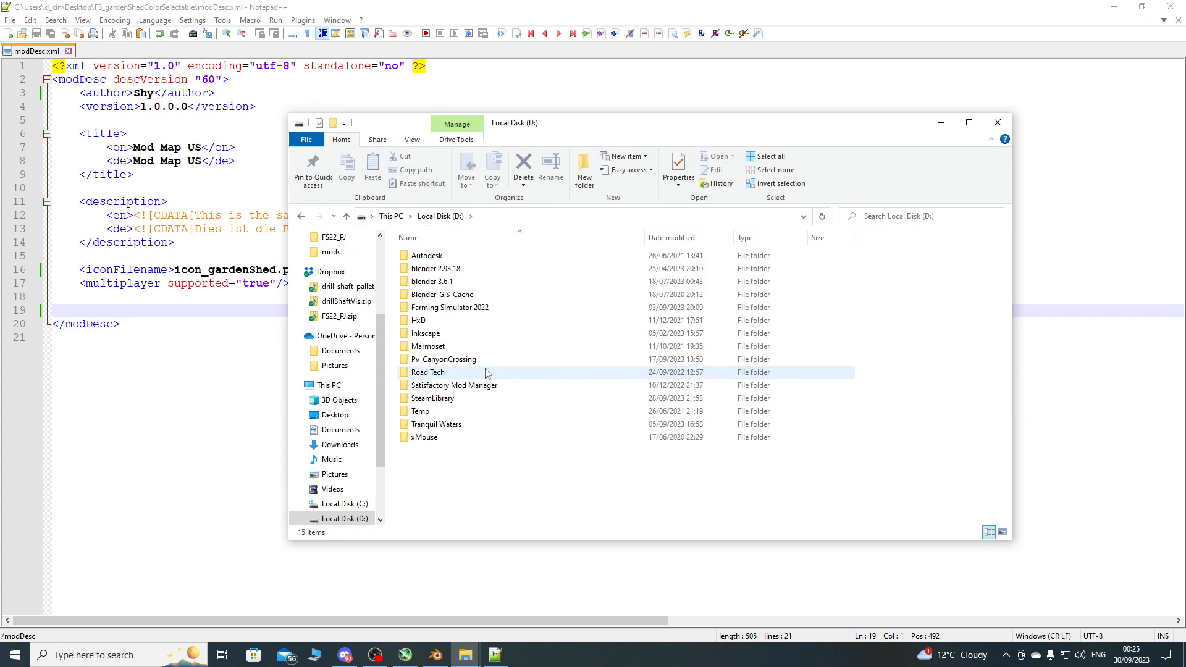
double_click(470, 306)
double_click(426, 255)
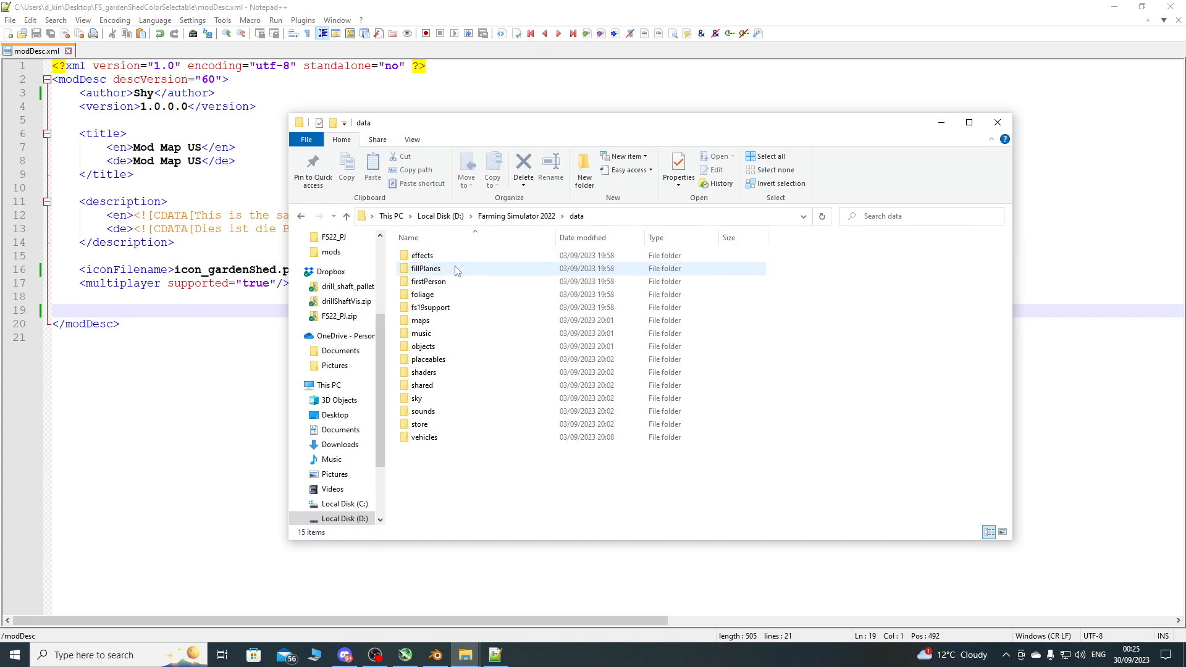
double_click(454, 320)
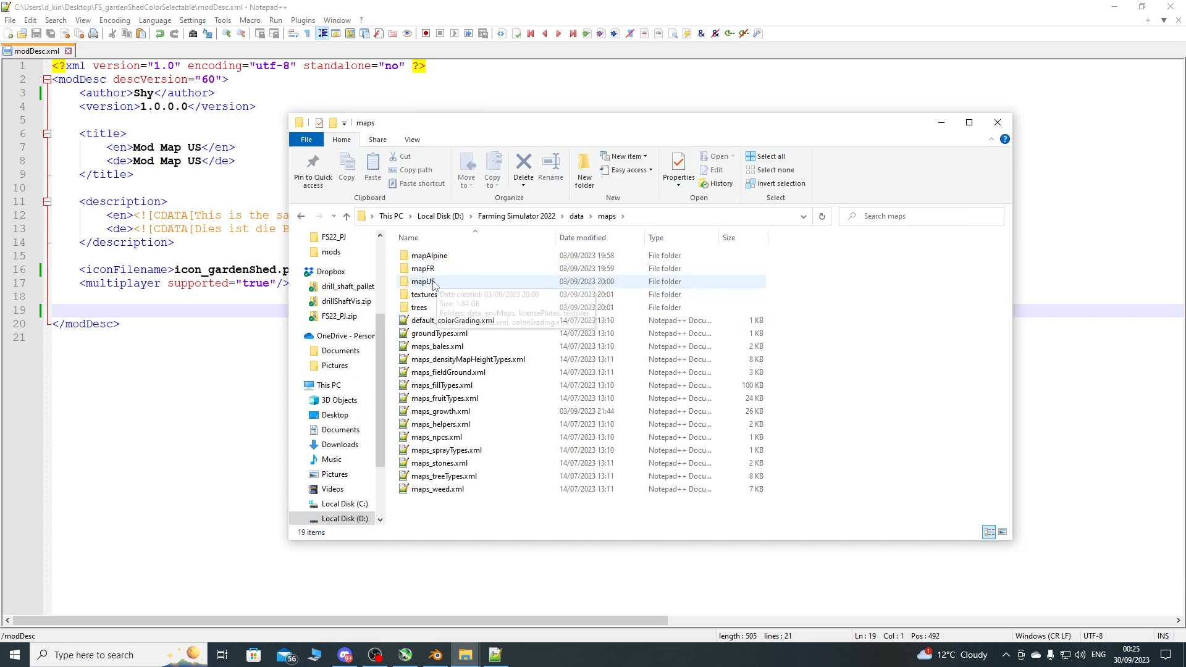
click(435, 283)
double_click(435, 282)
scroll(426, 433, down, 4)
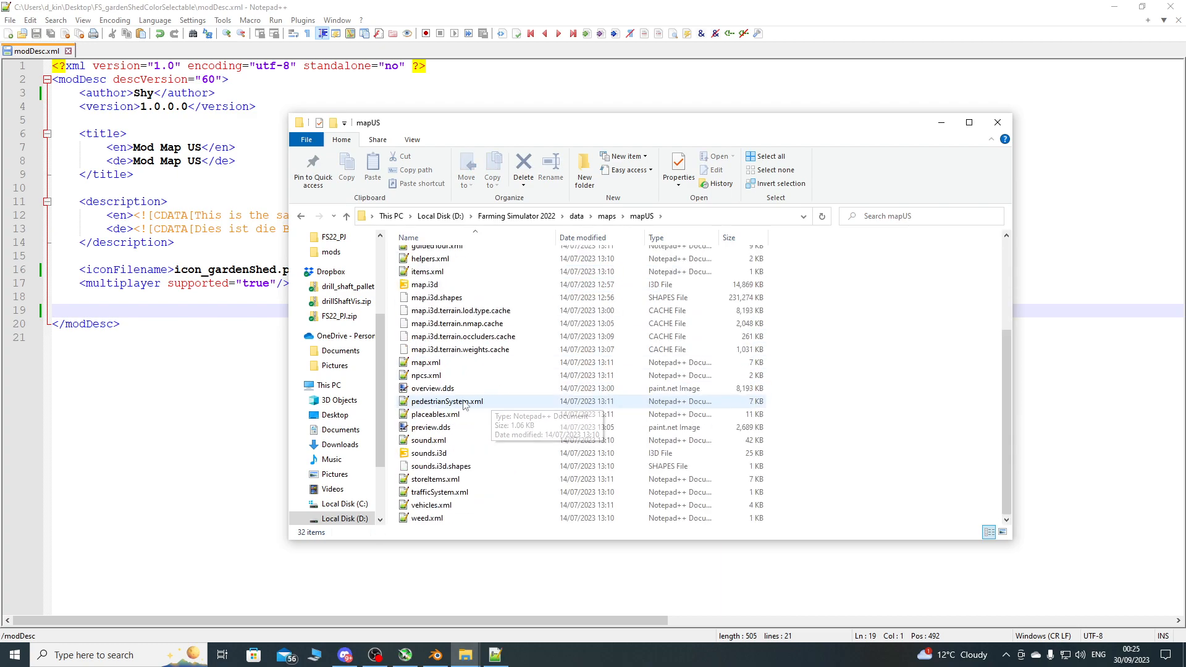
double_click(432, 479)
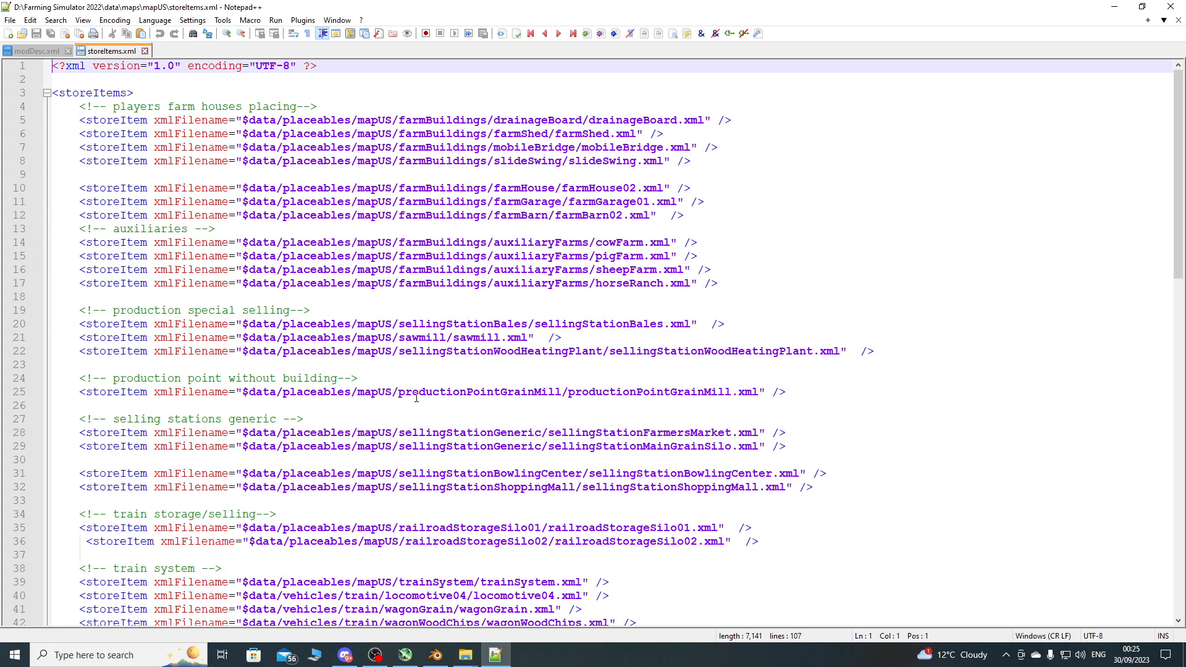
Copy the opening storeItems tag from storeItems.xml into line 19 of modDesc.xml, indented, with two new lines below it.
click(19, 95)
key(ctrl+c)
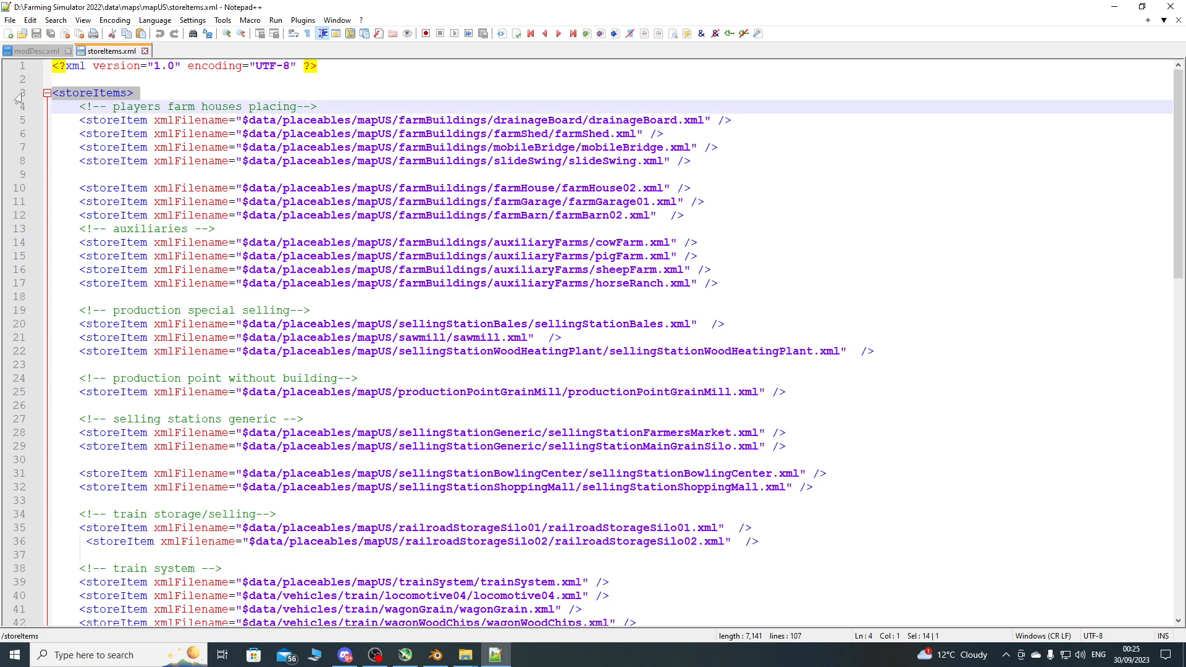
click(37, 50)
key(ctrl+v)
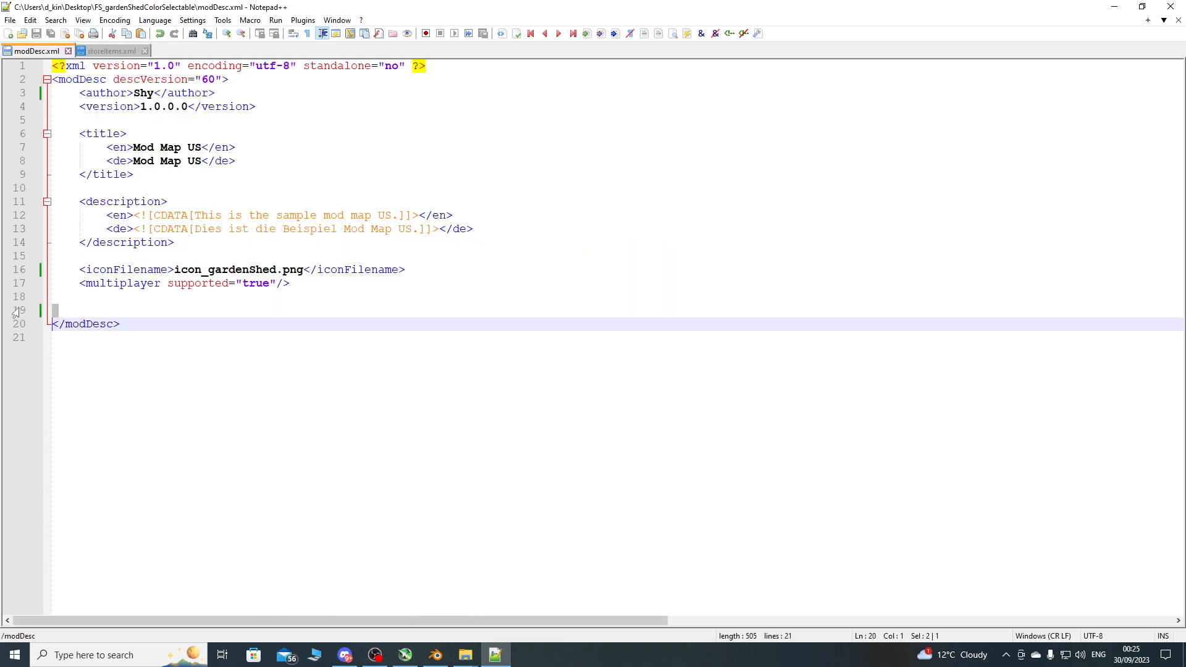
click(53, 311)
key(Tab)
click(163, 311)
key(Return)
key(Return)
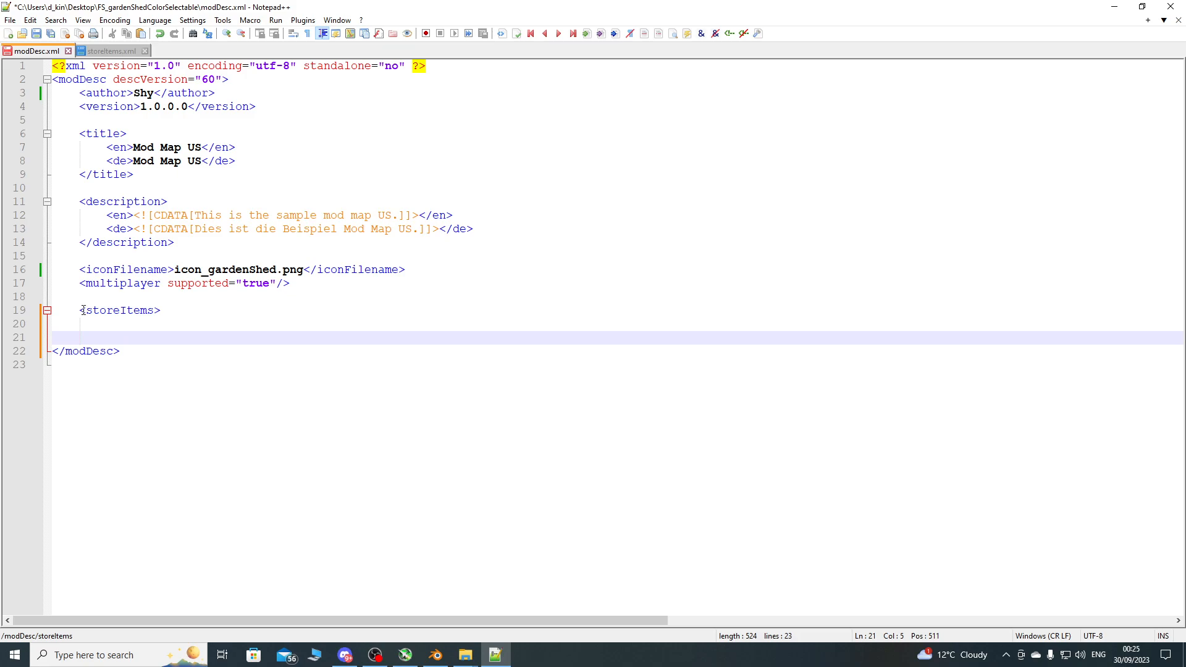
Duplicate the storeItems tag on line 21 and turn the copy into the closing tag </storeItems>.
drag(81, 310, 164, 312)
key(ctrl+c)
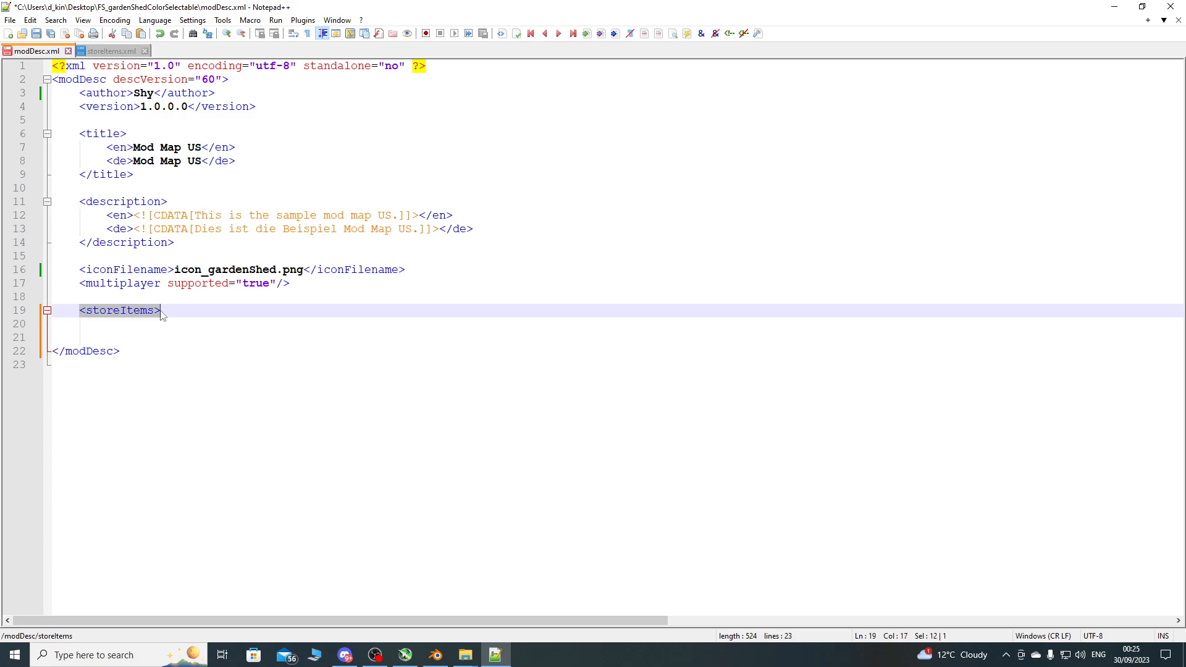
click(117, 334)
key(ctrl+v)
click(87, 341)
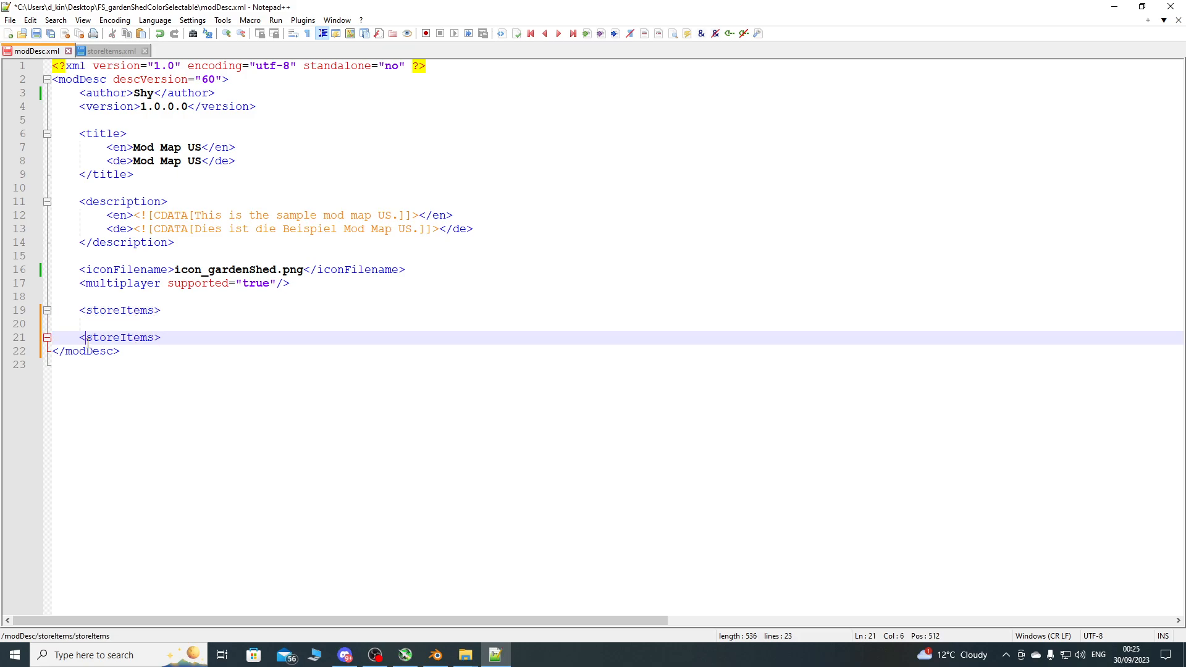
text(/)
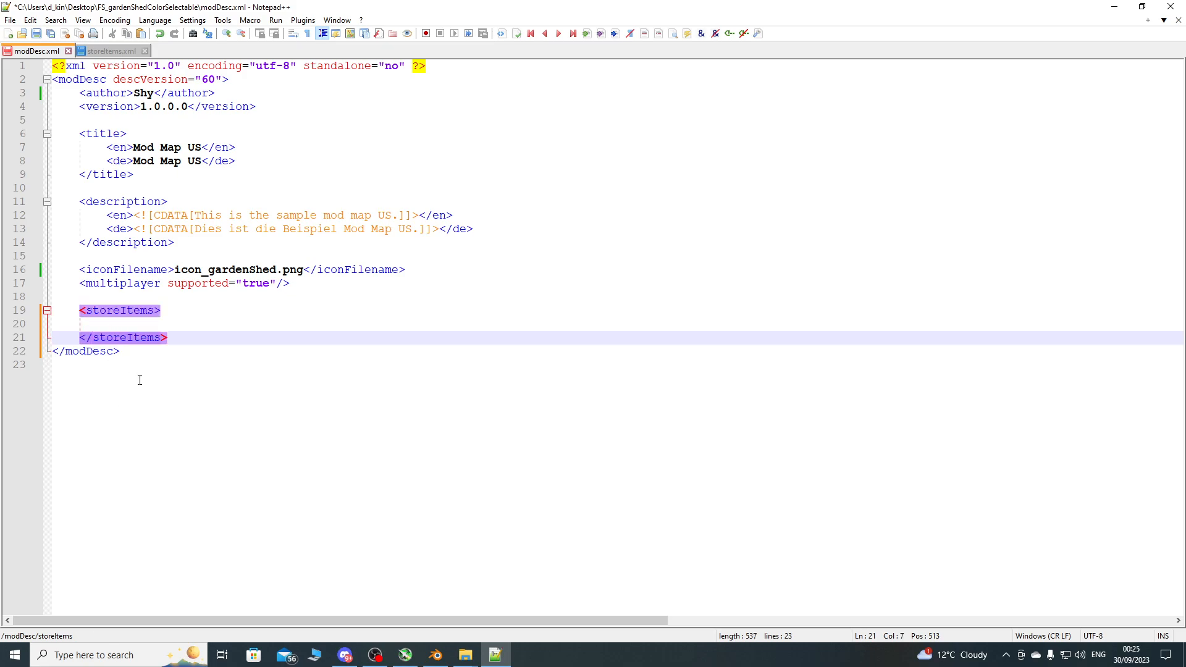
Copy the drainageBoard storeItem line from storeItems.xml between the storeItems tags in modDesc.xml and indent it one level.
click(112, 51)
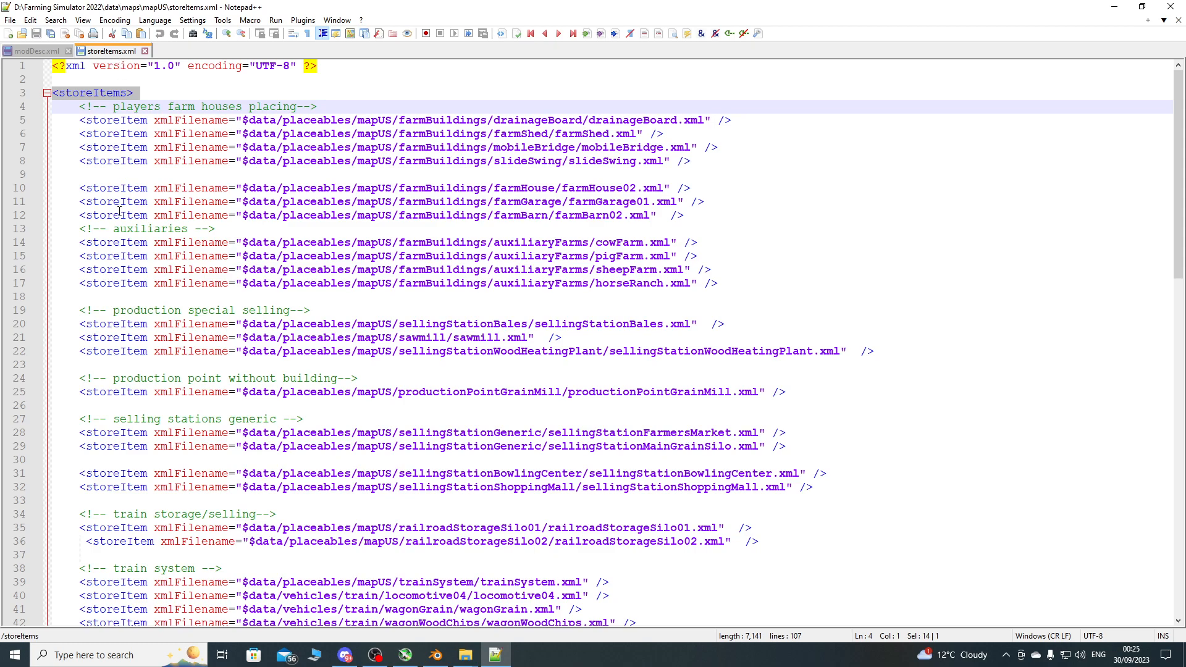
click(18, 121)
key(ctrl+c)
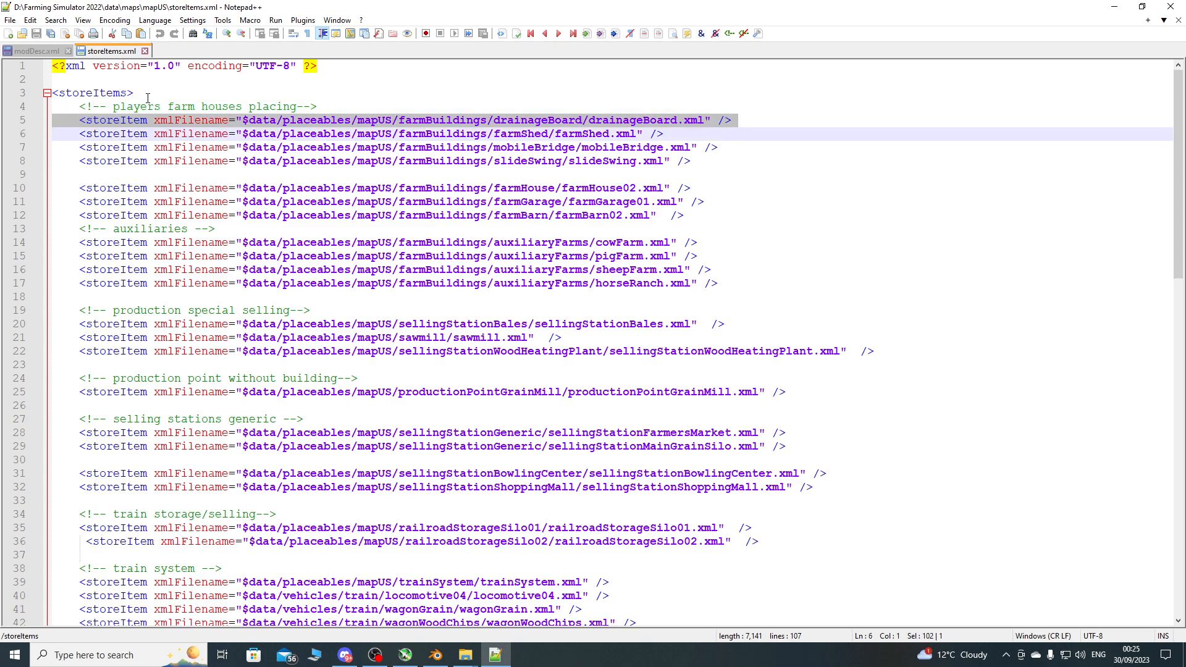
click(56, 52)
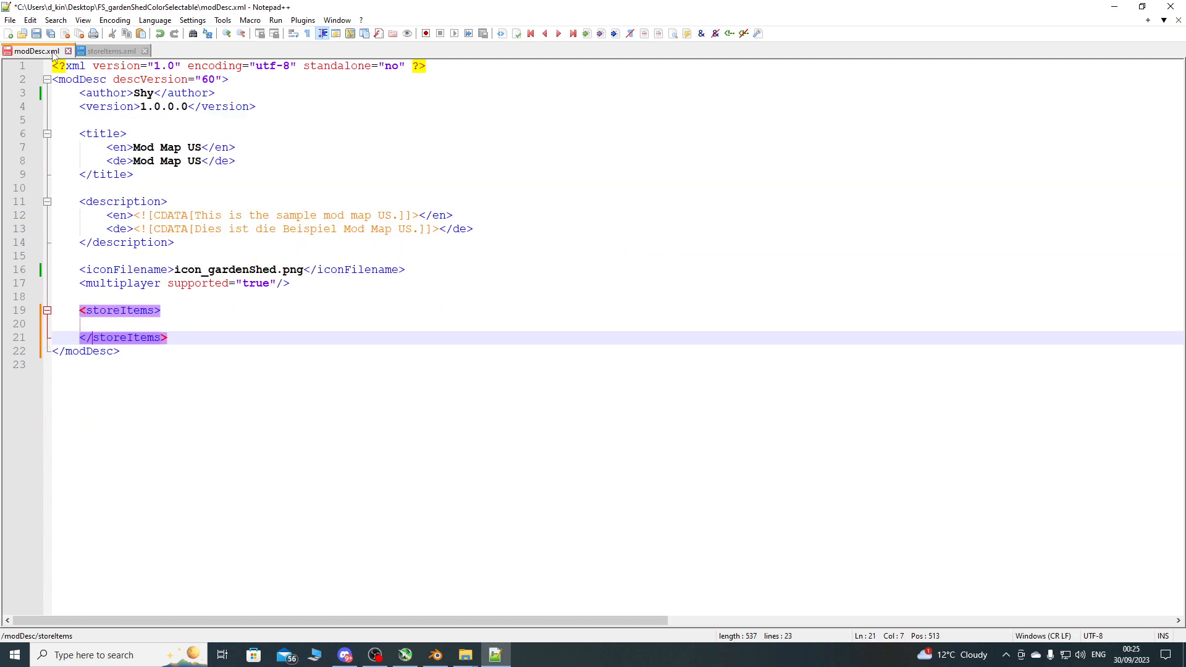
click(21, 325)
key(ctrl+v)
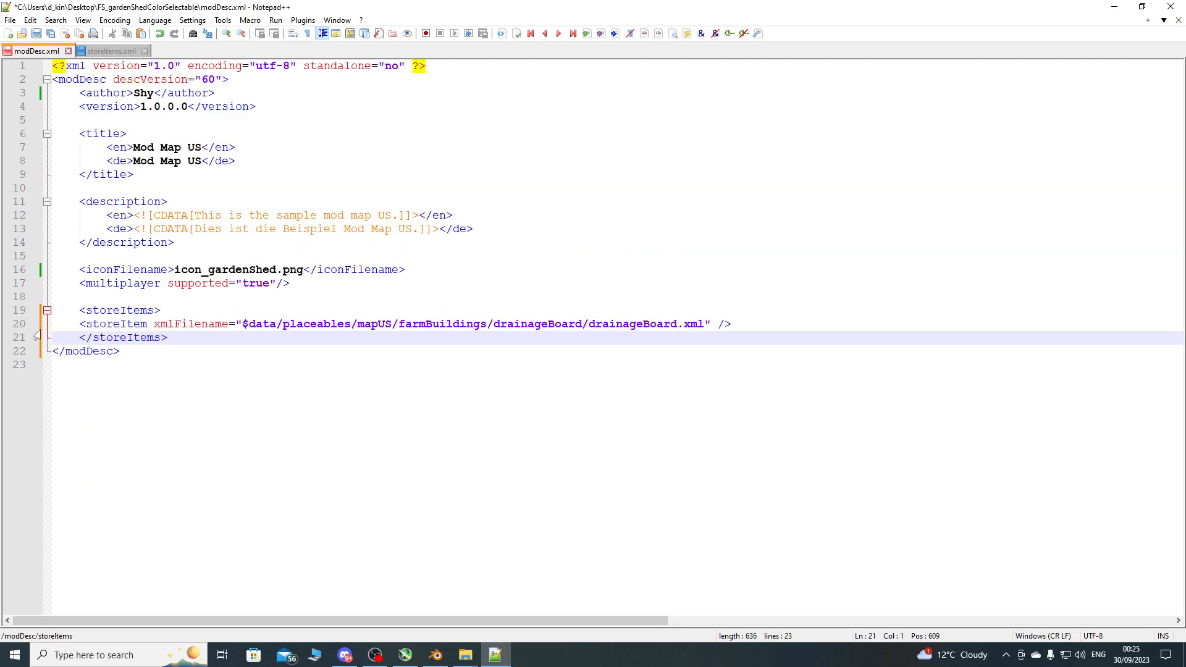
key(Up)
key(Home)
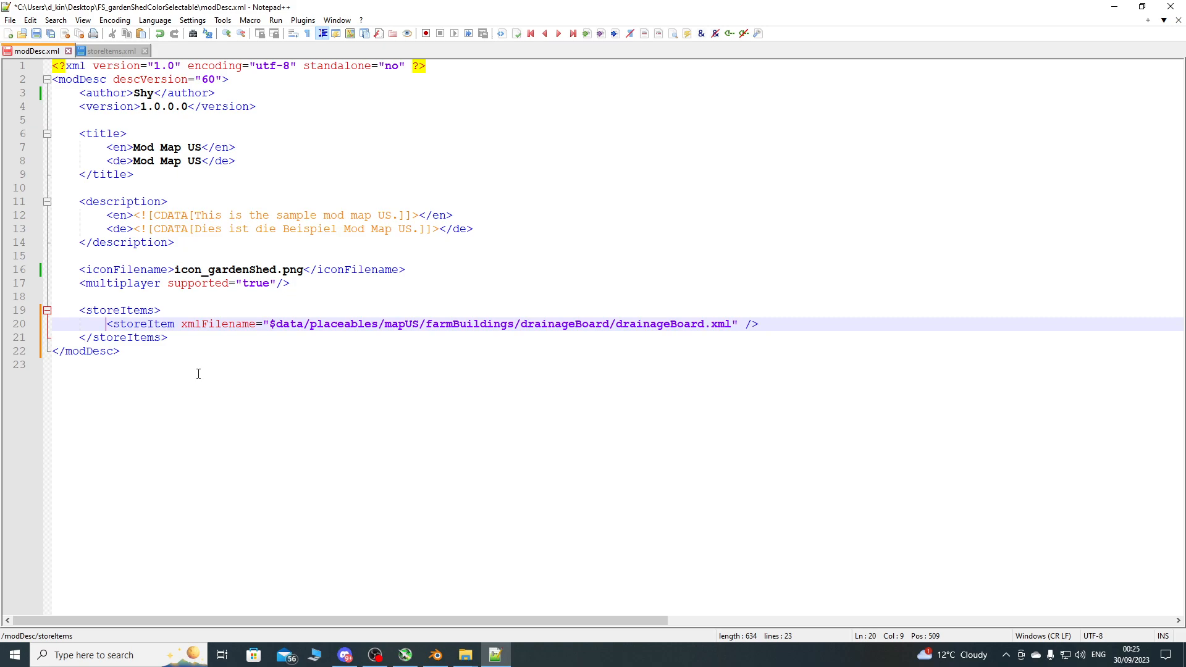
Close storeItems.xml and save modDesc.xml.
click(145, 51)
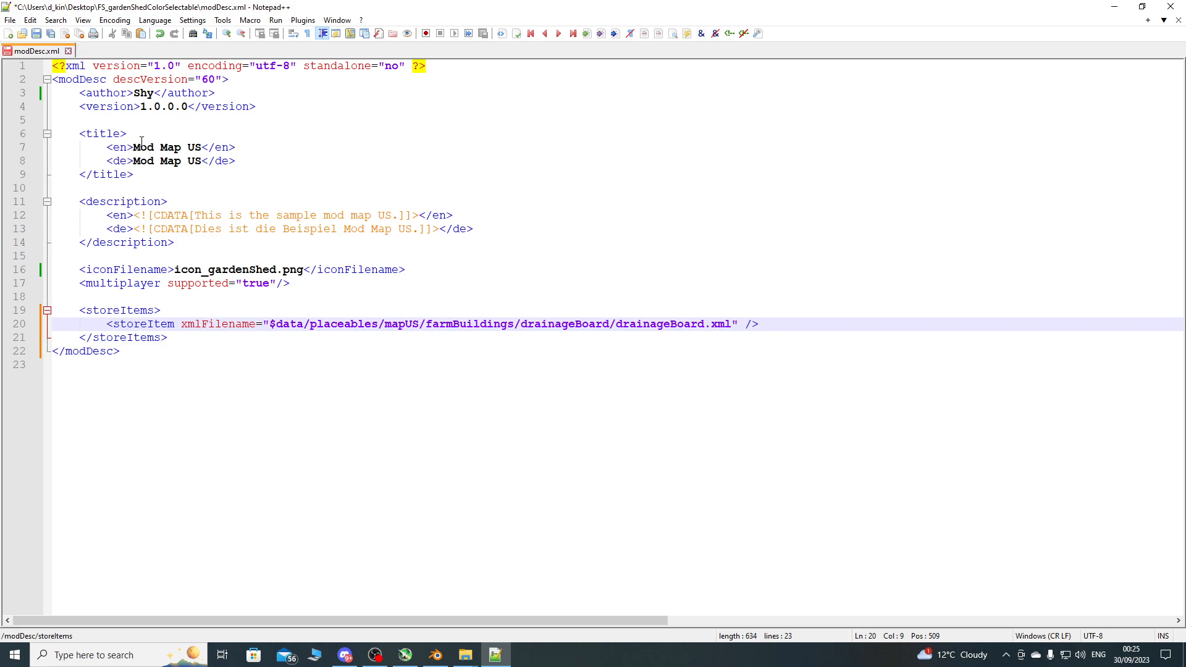
click(36, 34)
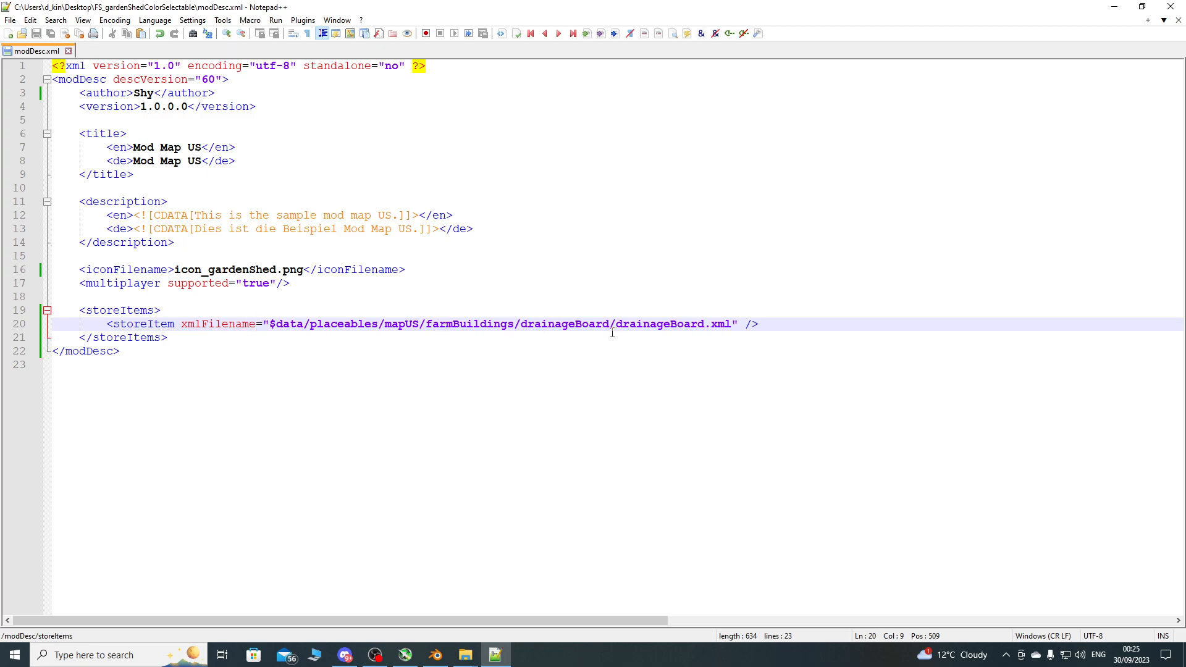
Check the name of the shed's XML file in the FS_gardenShedColorSelectable folder, and return to modDesc.xml.
click(465, 659)
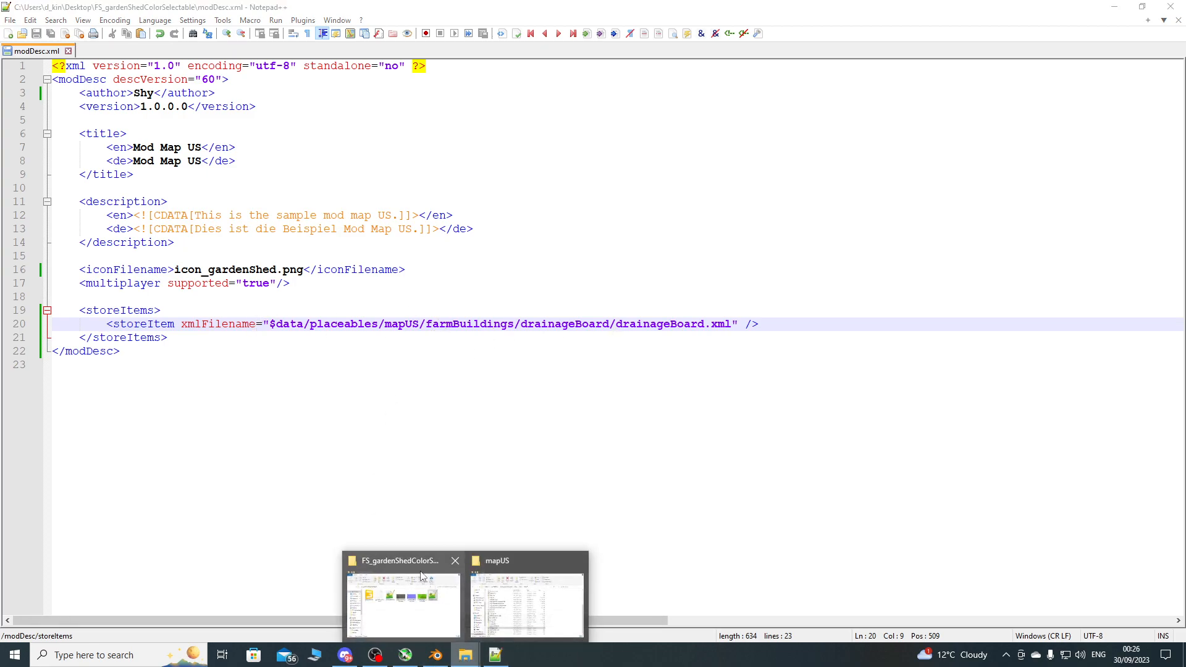
click(403, 602)
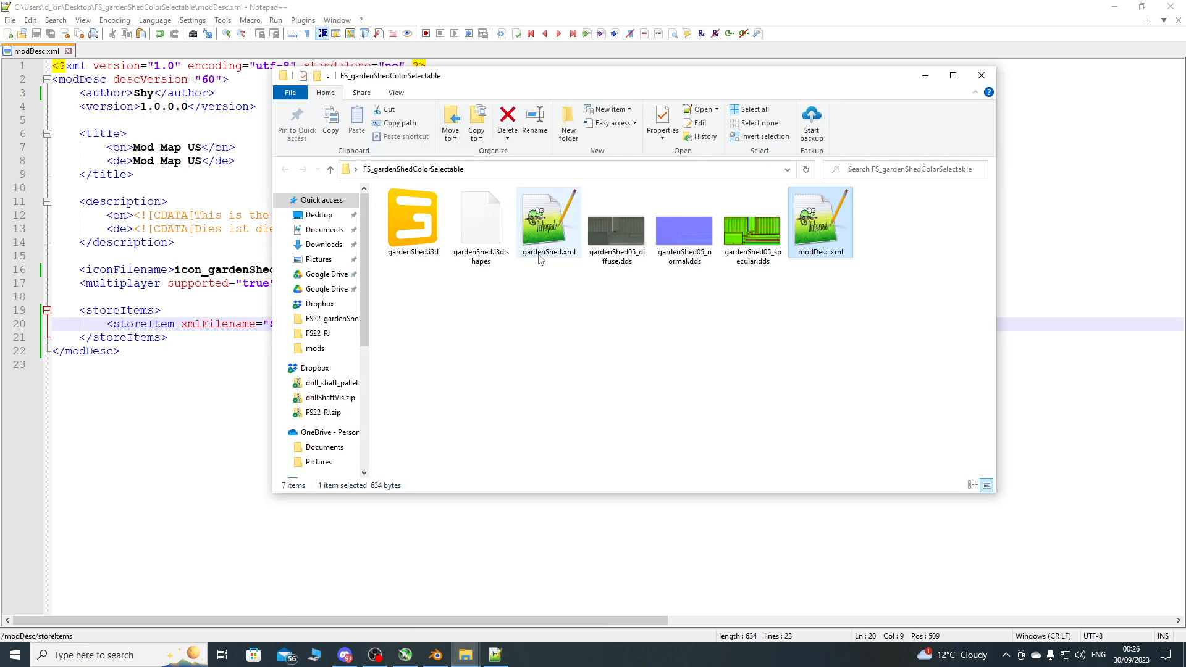
click(925, 77)
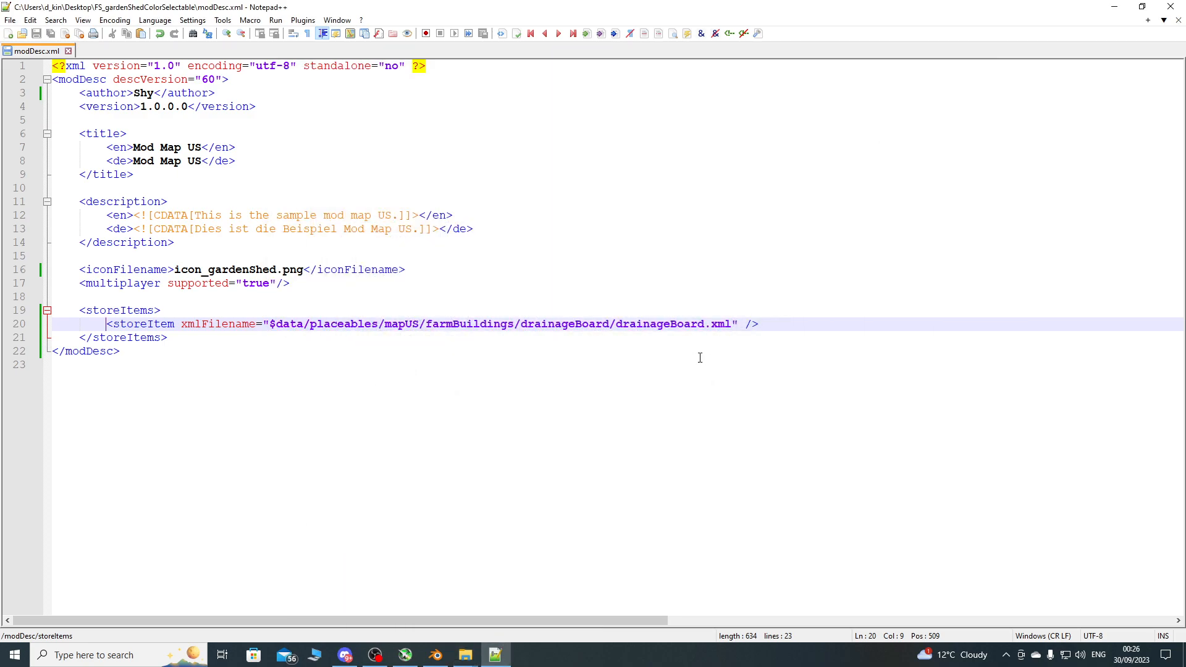
Set the storeItem's xmlFilename to gardenShed.xml in modDesc.xml and save the file.
drag(706, 326, 270, 324)
text(gardenS)
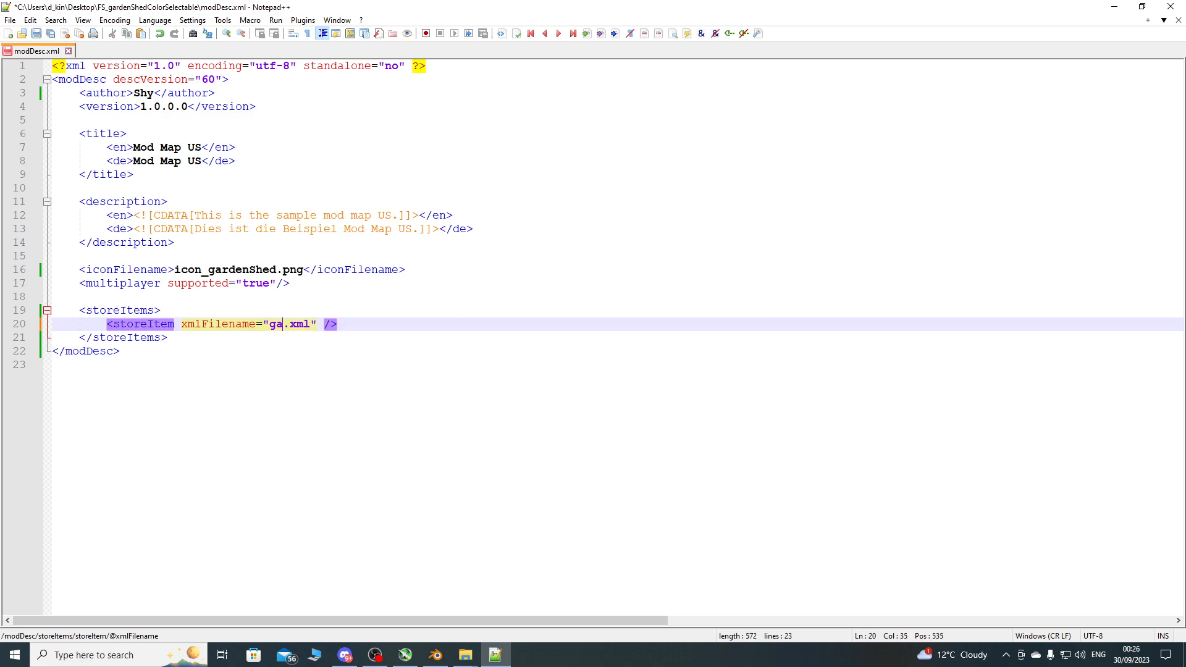
text(hed)
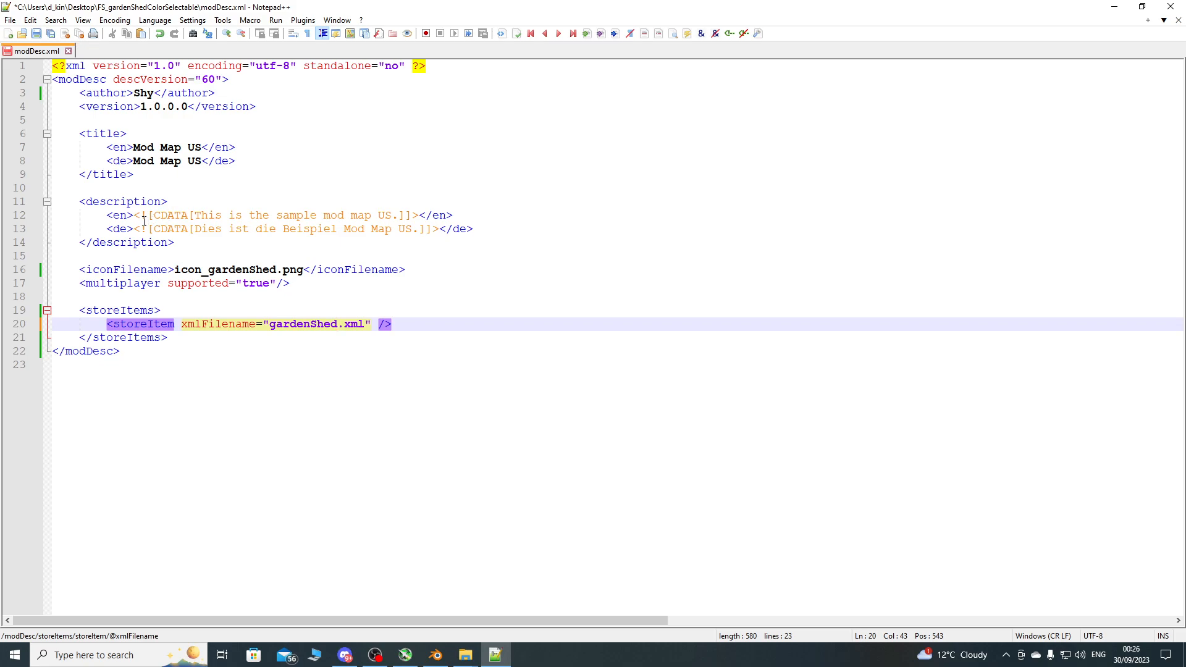
key(ctrl+s)
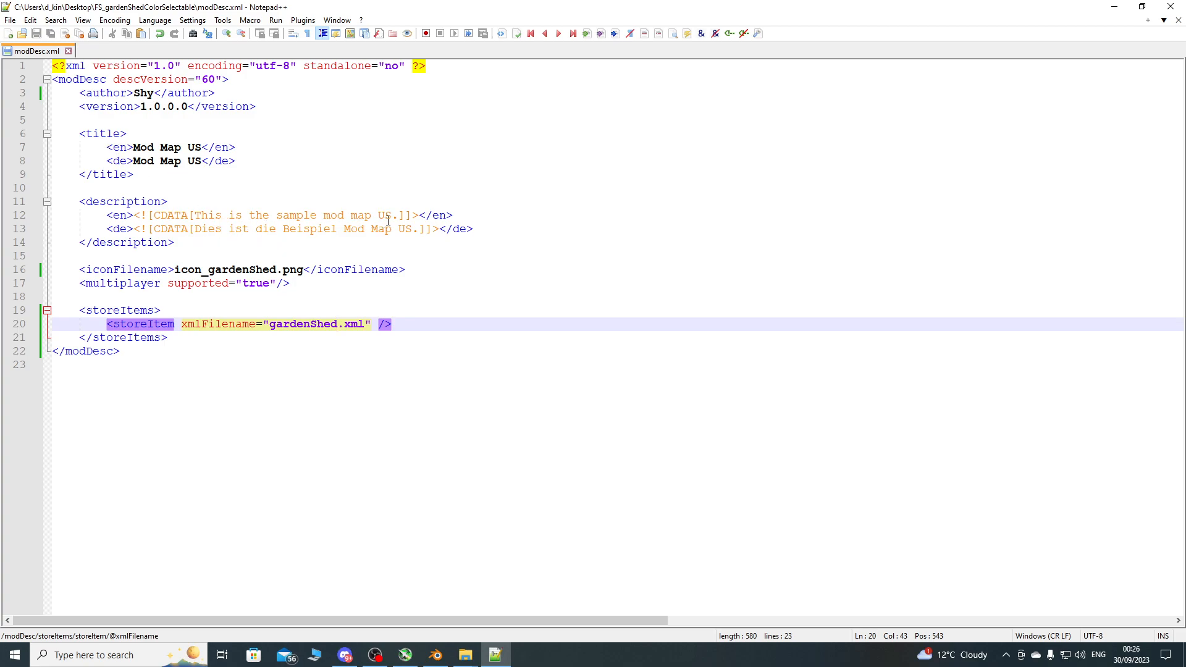
Change the English description to "This is a color seletable shed" and copy that text over the German description.
drag(392, 215, 249, 215)
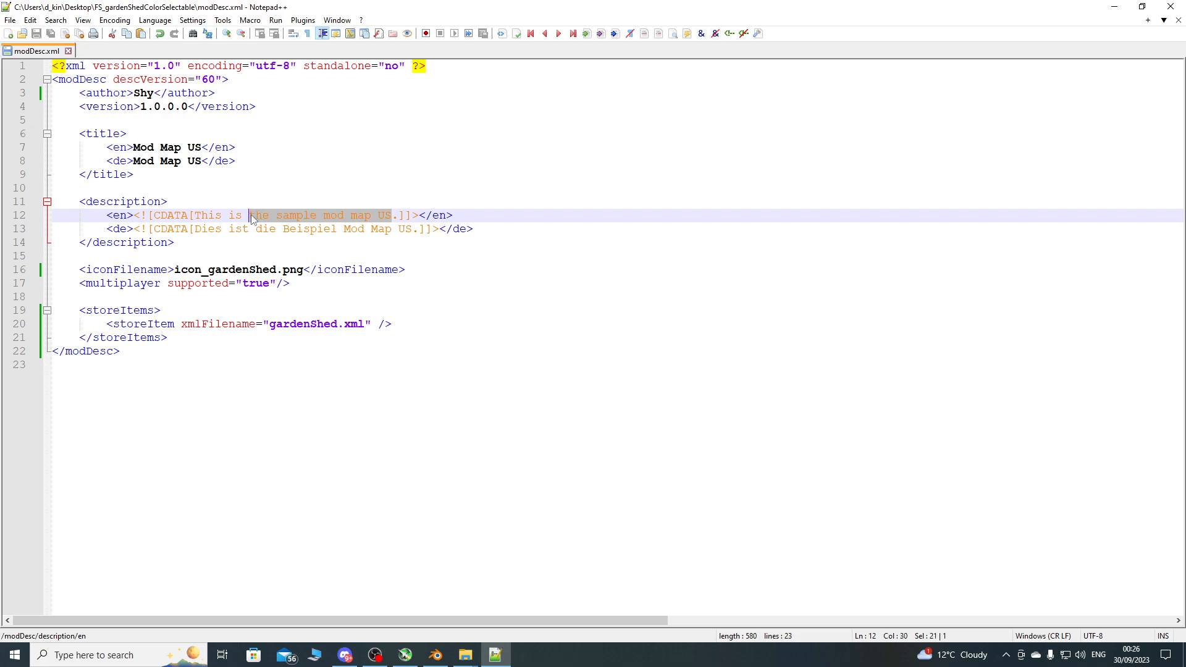
text(a color sele)
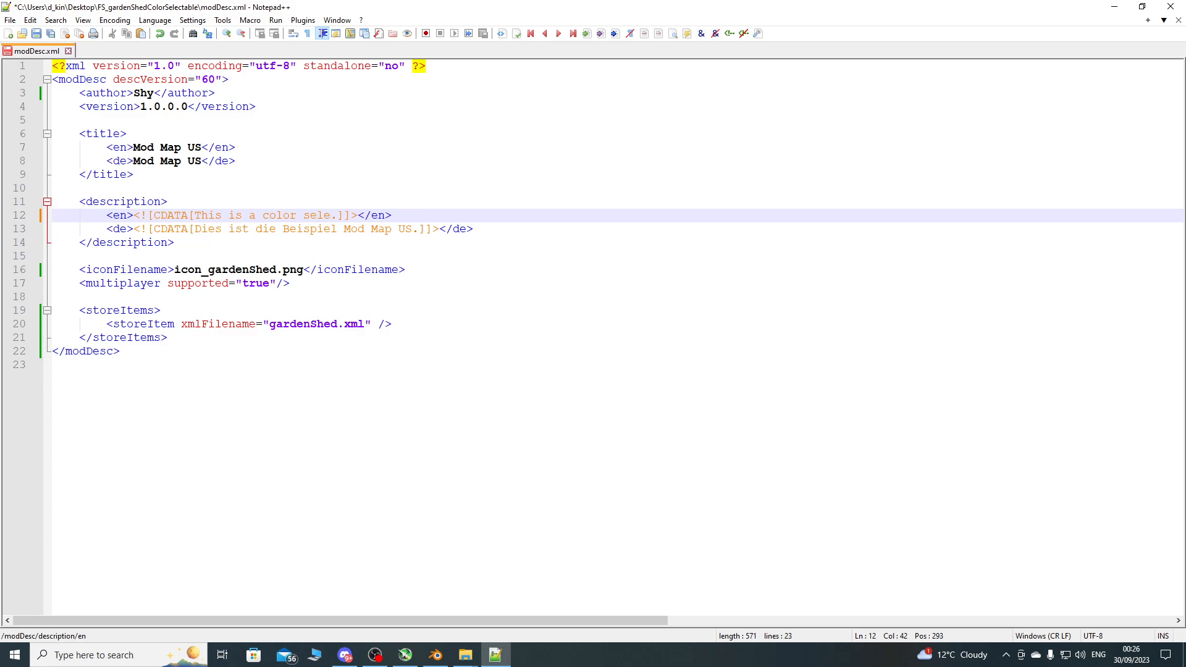
text(table shed)
drag(396, 215, 198, 219)
key(ctrl+c)
drag(412, 230, 194, 232)
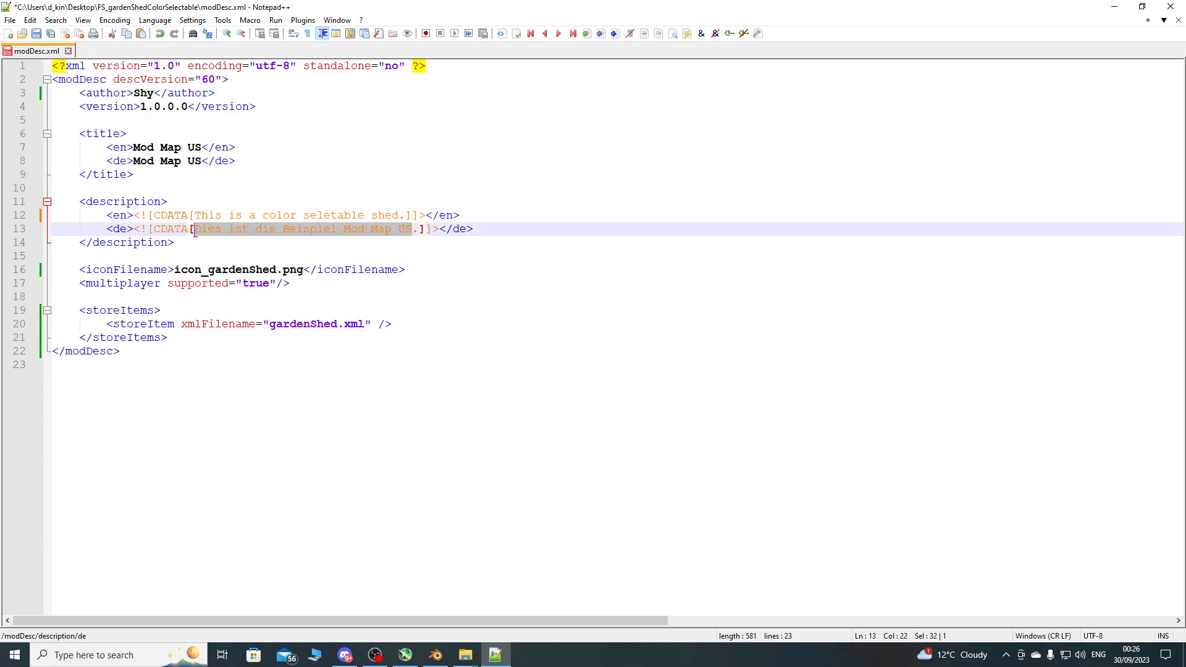
key(ctrl+v)
Replace the English and German titles with the copied text "This is a color seletable shed" and save modDesc.xml.
drag(202, 147, 133, 147)
key(ctrl+v)
click(200, 161)
drag(201, 161, 133, 162)
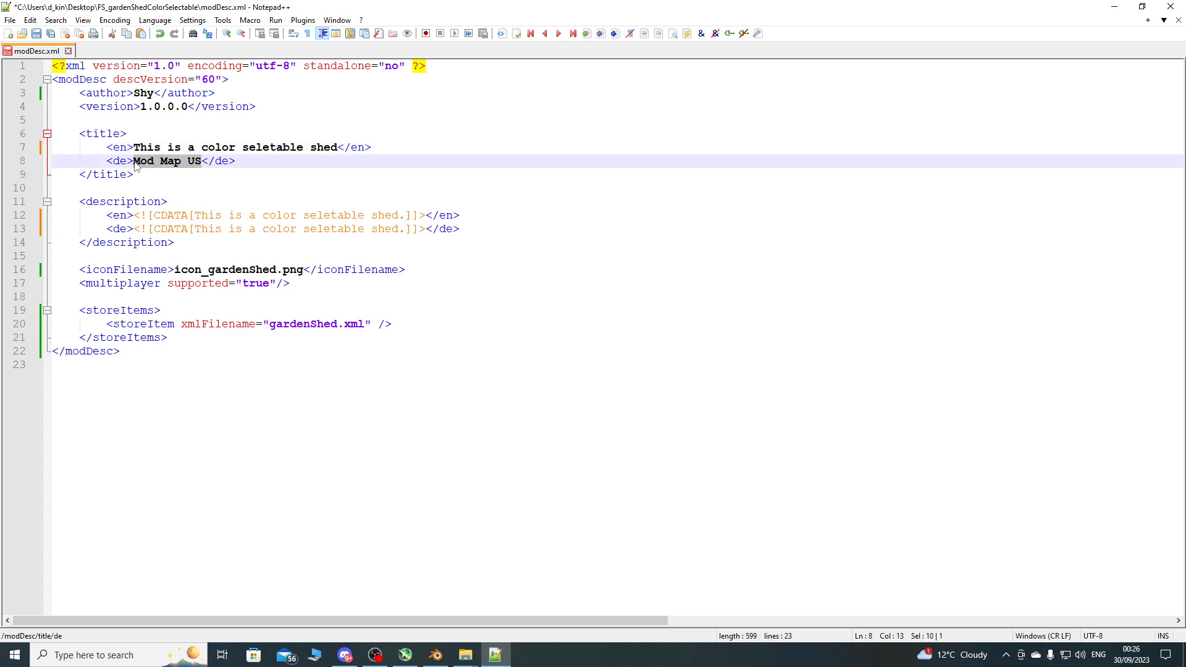
key(ctrl+v)
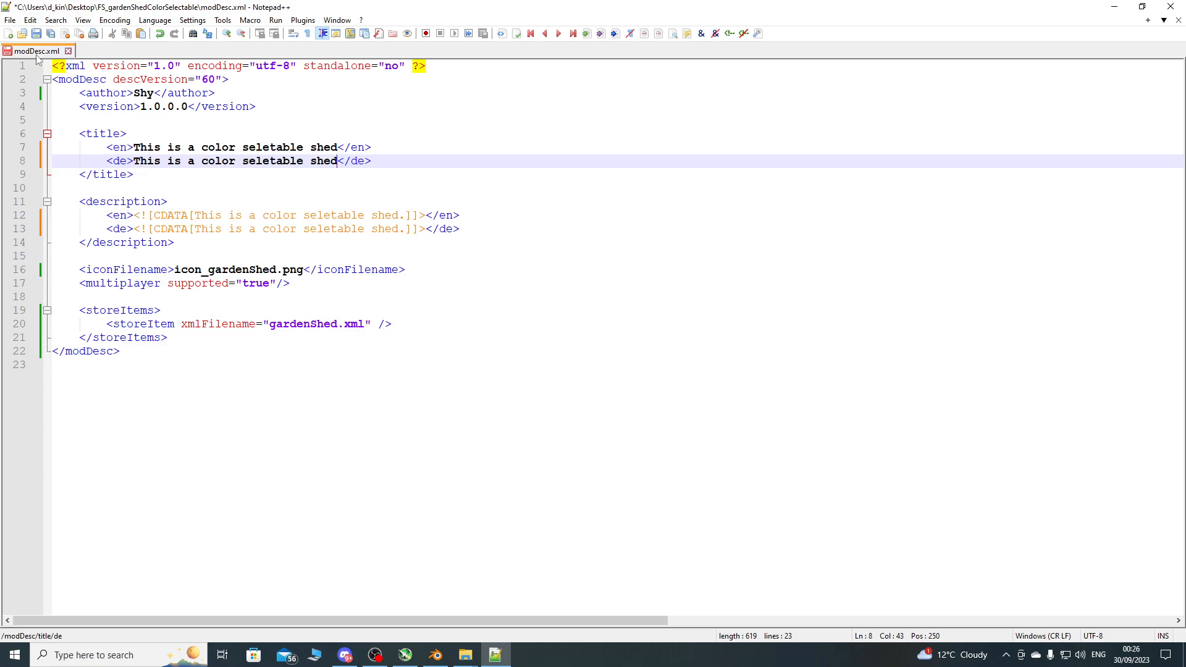
click(36, 33)
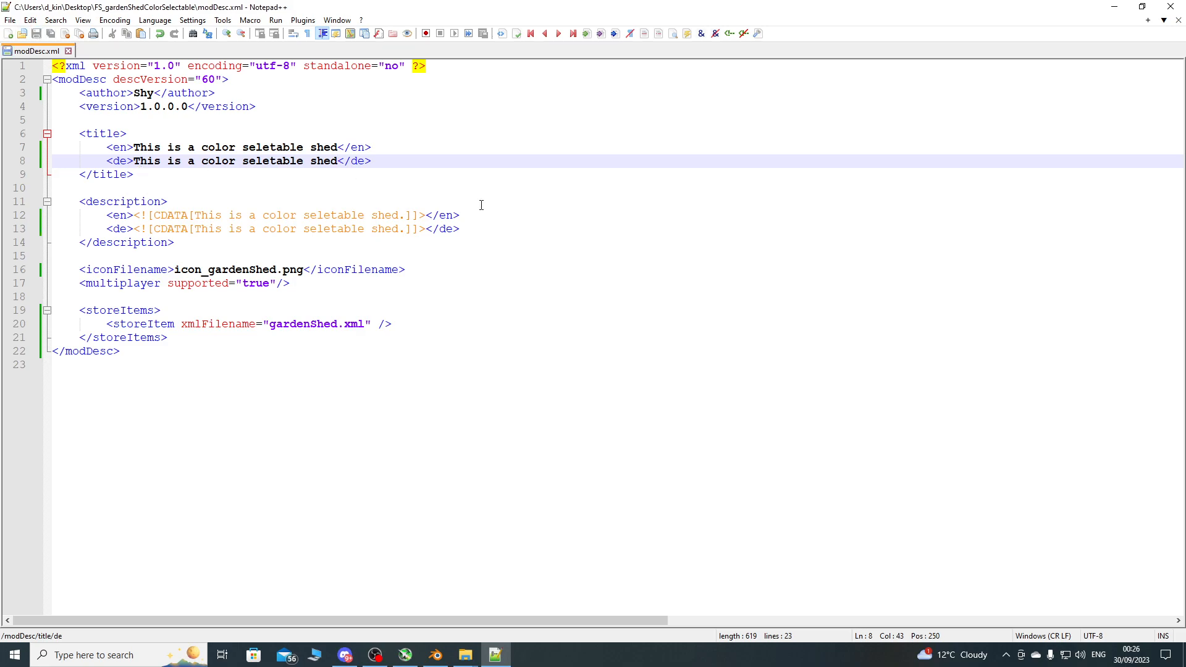
Close modDesc.xml, the text editor and the mapUS folder, and bring up the FS_gardenShedColorSelectable folder.
click(1179, 20)
click(1171, 6)
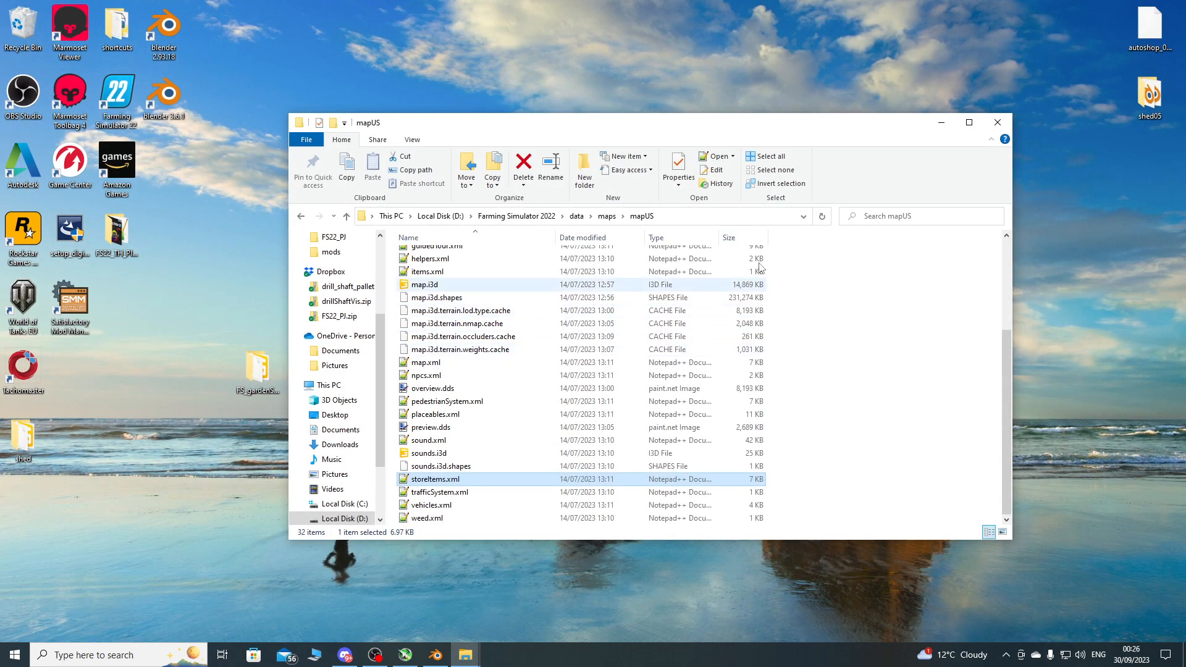
click(998, 122)
click(466, 655)
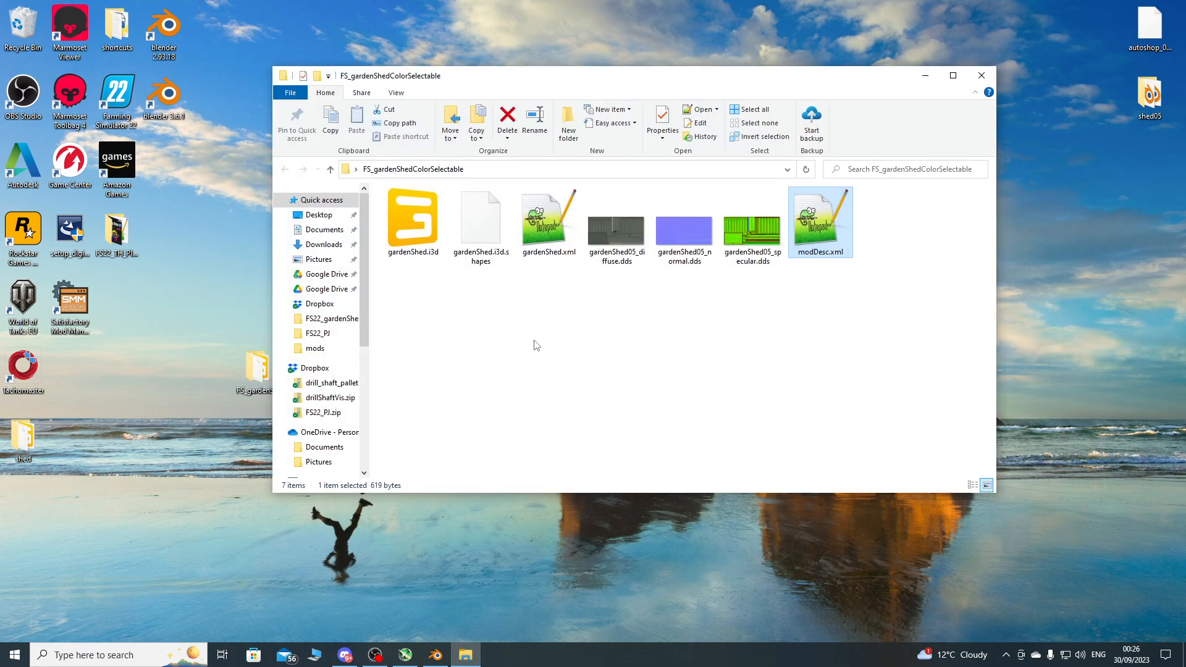
drag(579, 81, 532, 141)
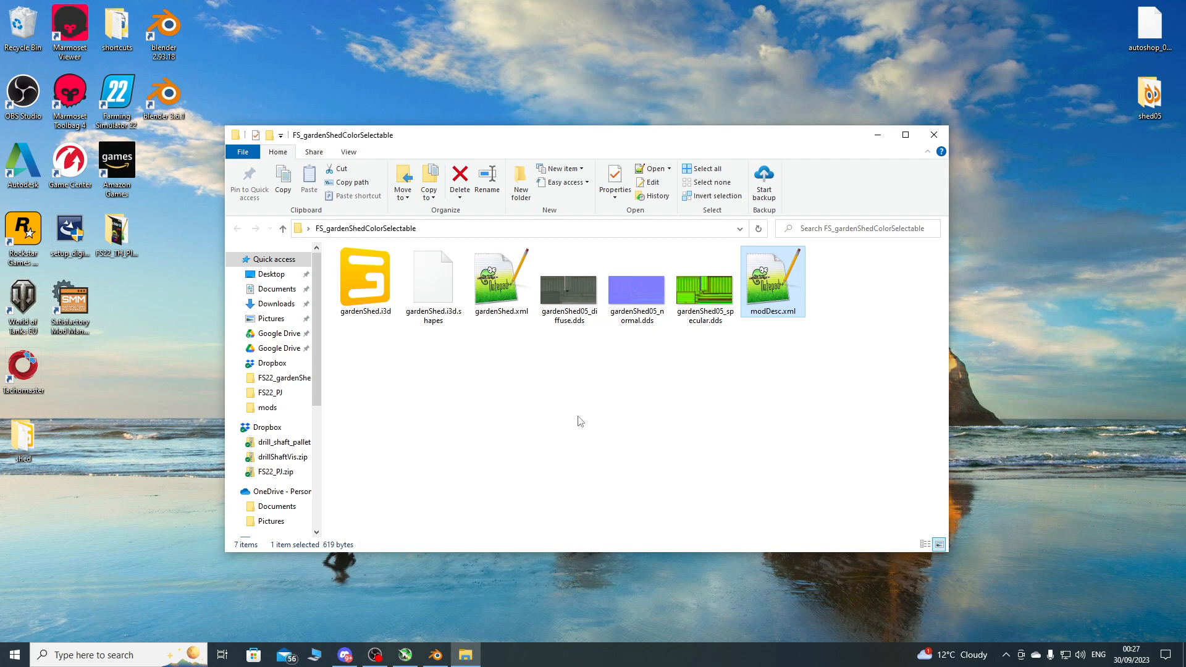
Check the store image filename in gardenShed.xml, and close the file and the text editor.
double_click(480, 301)
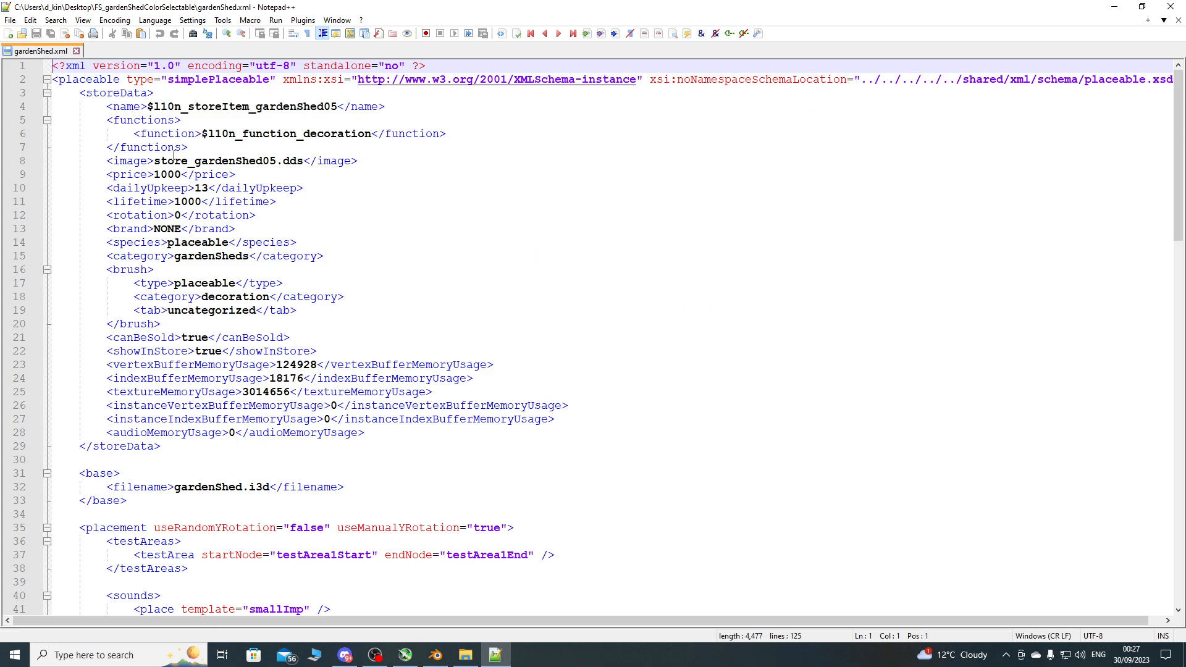
drag(155, 161, 306, 161)
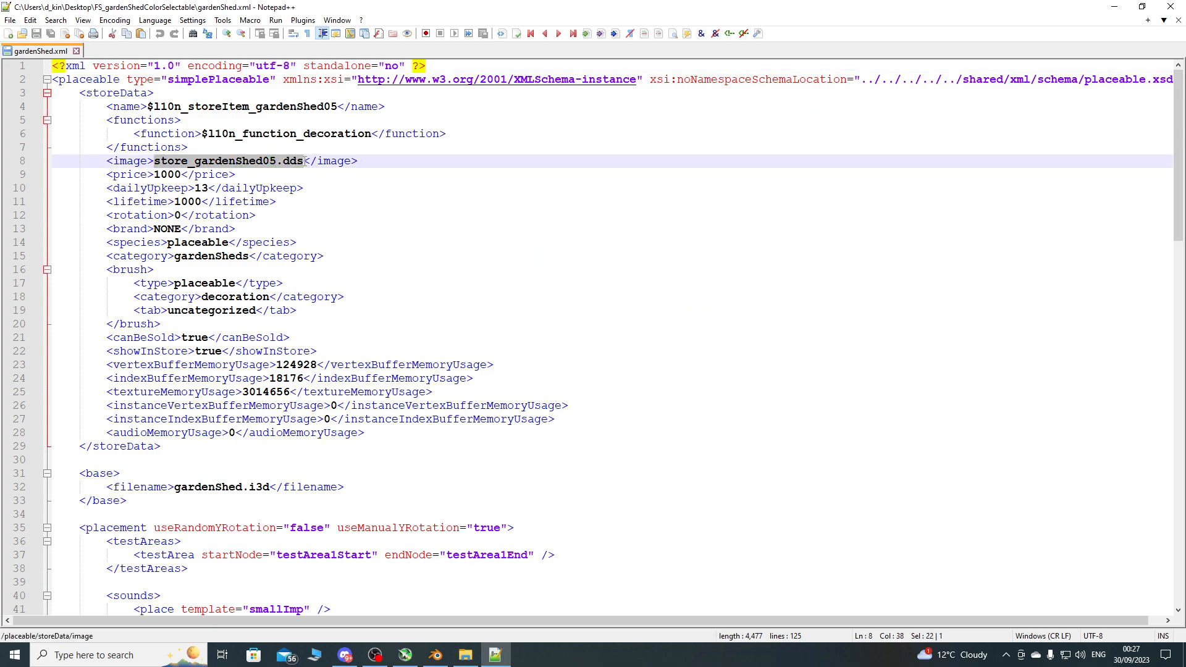
click(1178, 19)
click(1171, 6)
drag(587, 94, 684, 78)
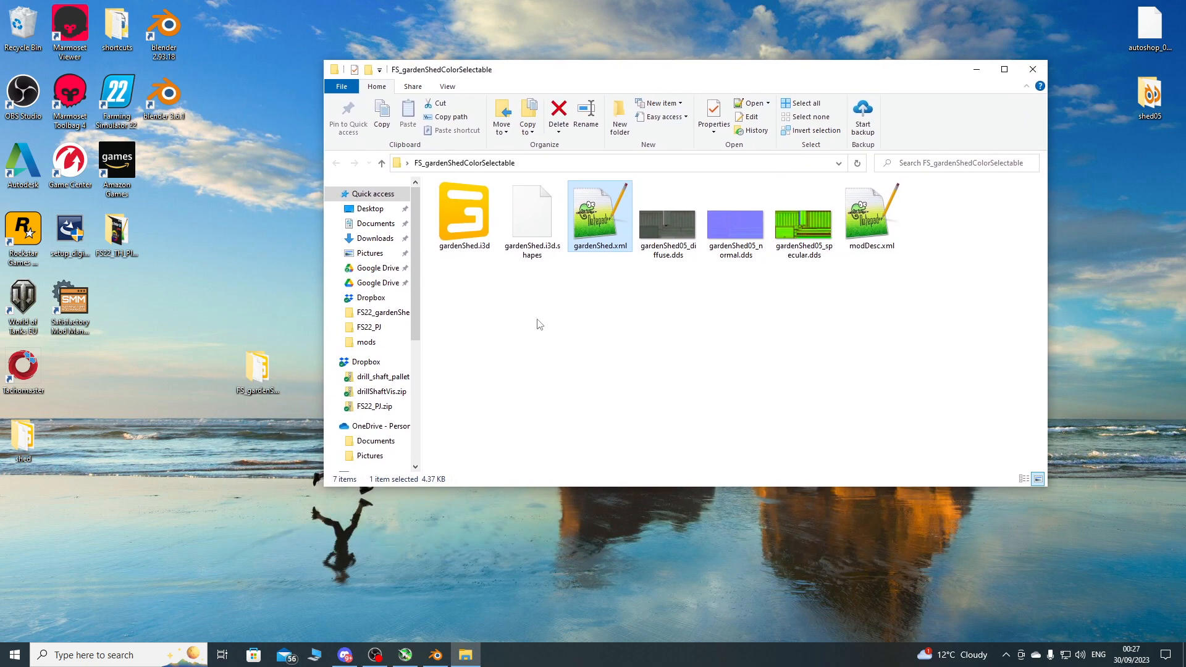
Launch FSIconGenerator.exe from the FSIconGenerator22_1.0.6 folder inside the desktop's shortcuts folder.
double_click(117, 30)
drag(611, 77, 475, 102)
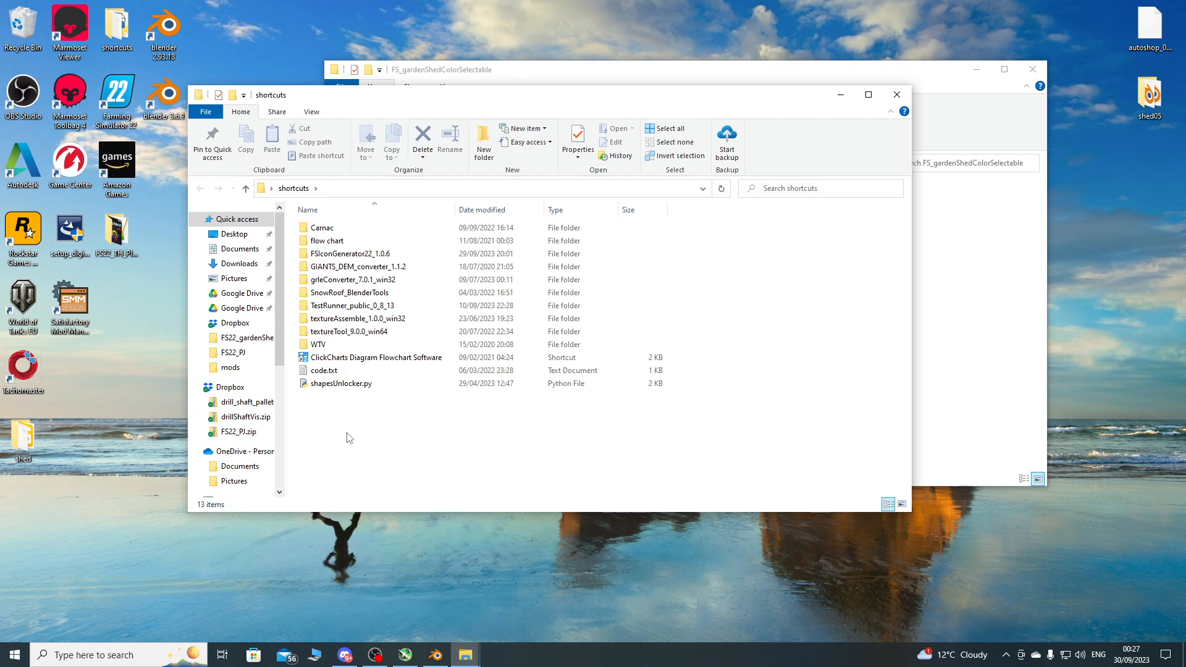
double_click(344, 255)
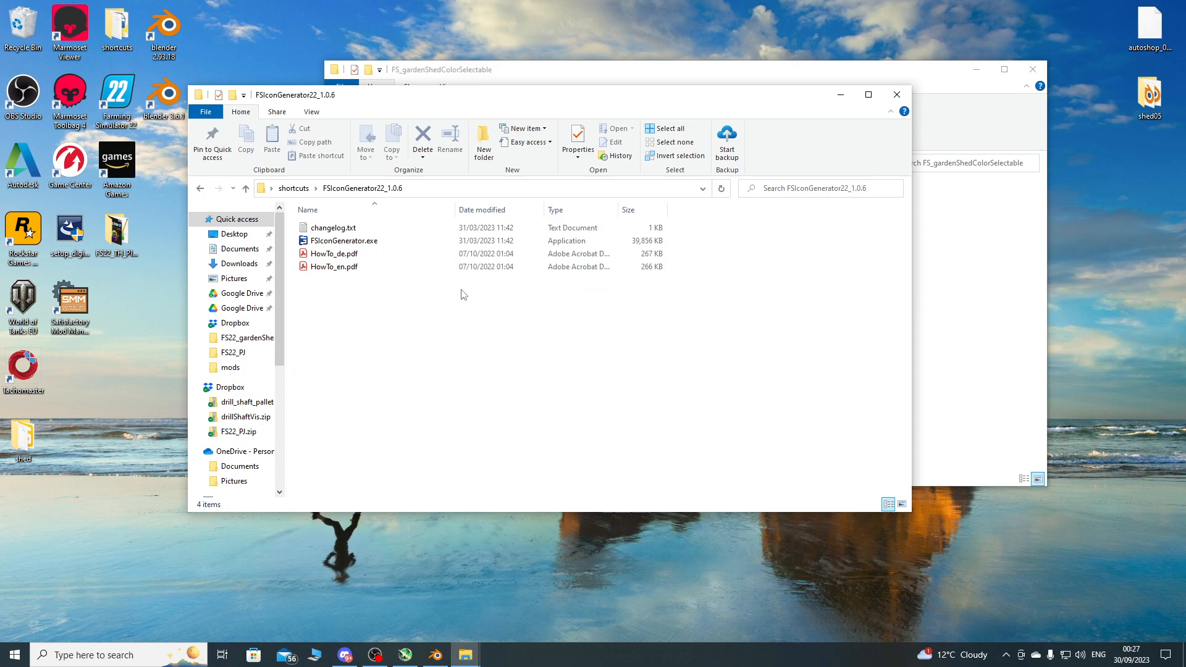
drag(621, 99, 589, 160)
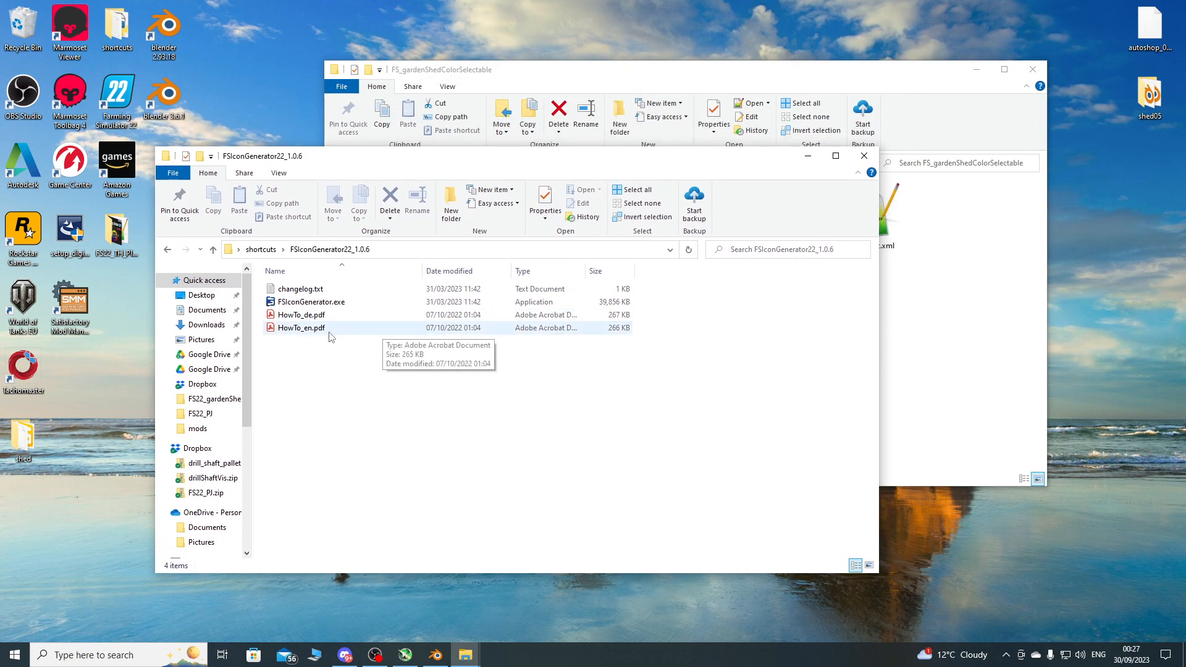
double_click(310, 303)
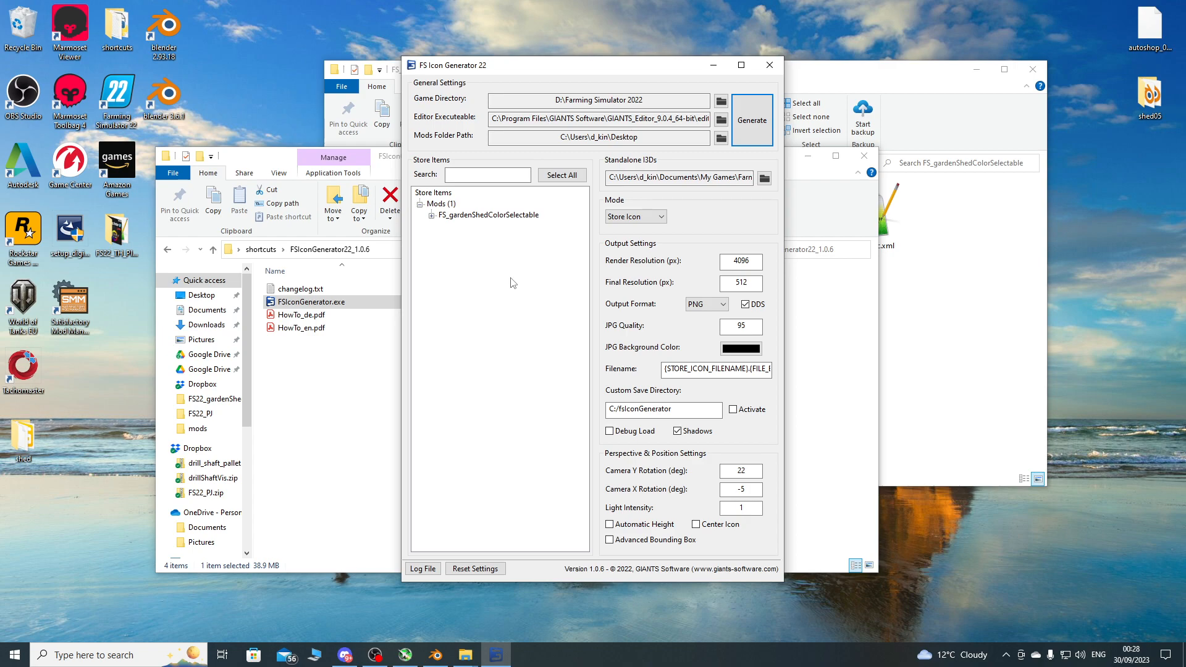
Set the icon generator's game directory to D:\Farming Simulator 2022.
click(721, 101)
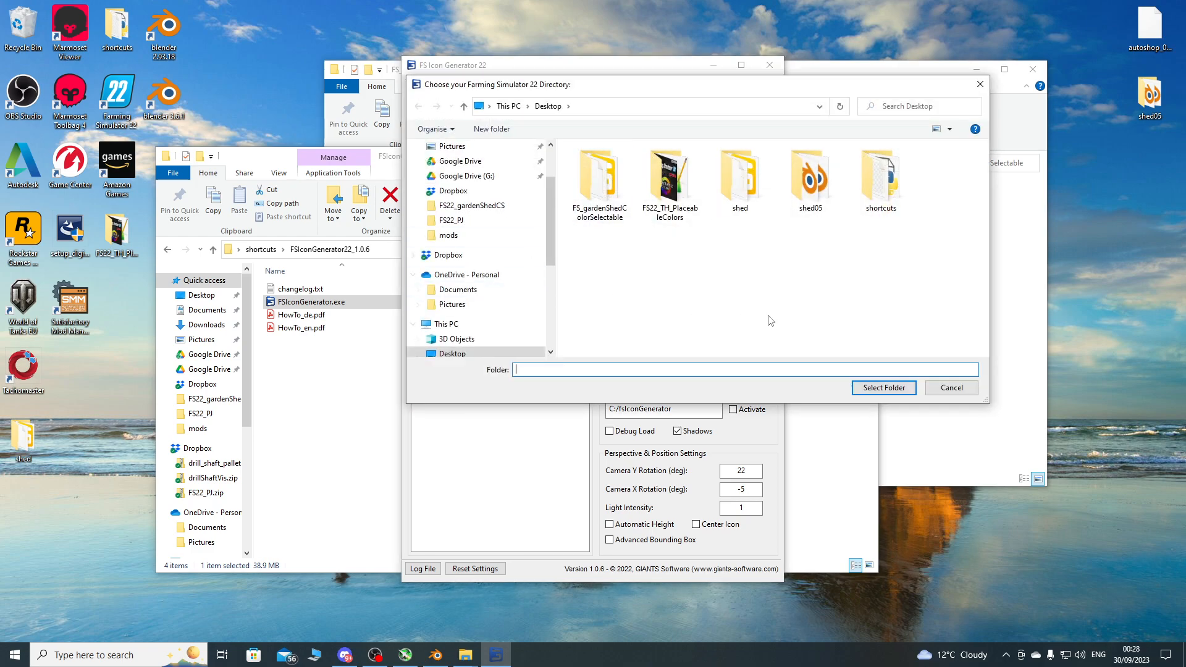
click(964, 388)
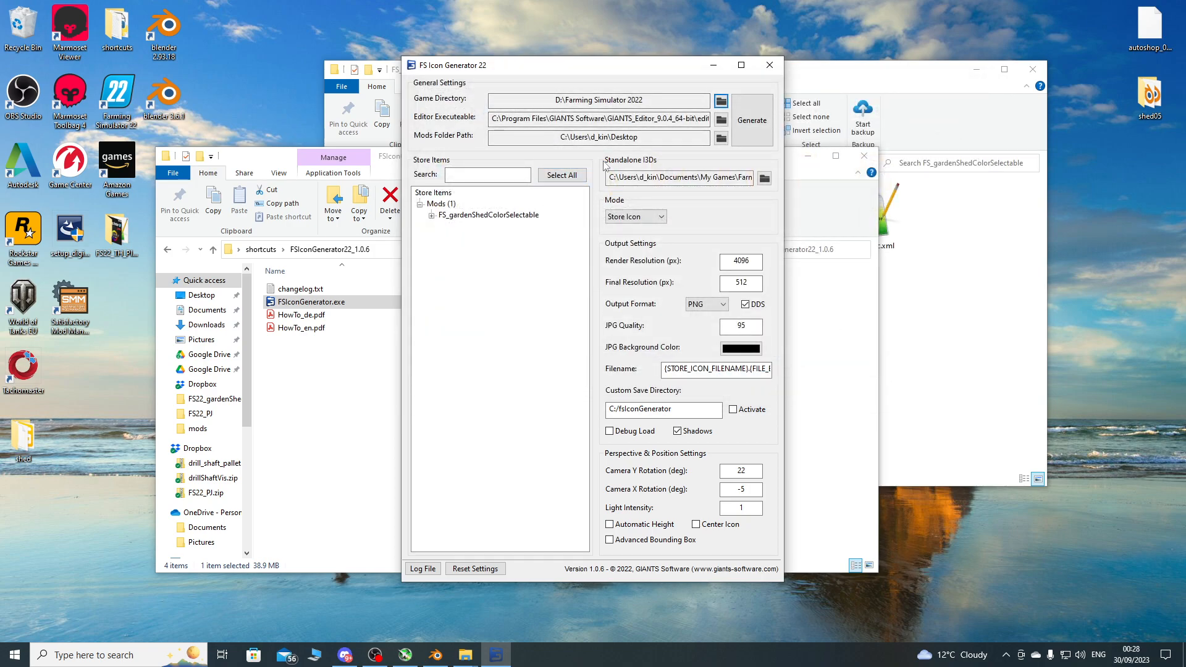
click(721, 102)
drag(551, 244, 553, 307)
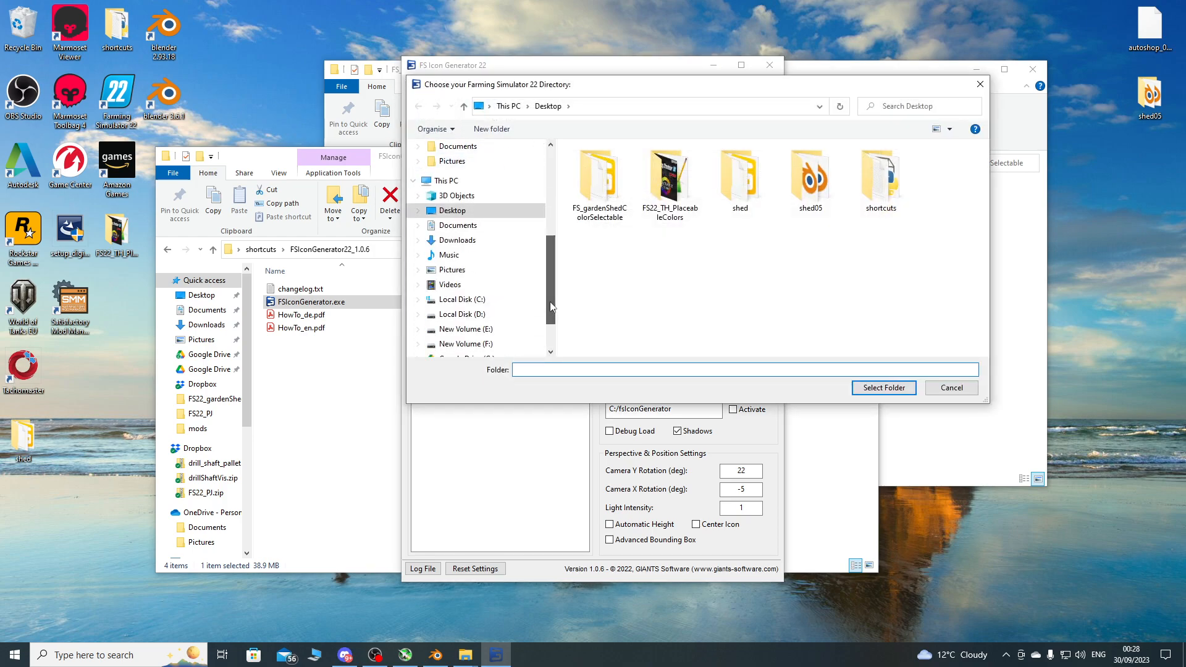
click(491, 314)
double_click(639, 217)
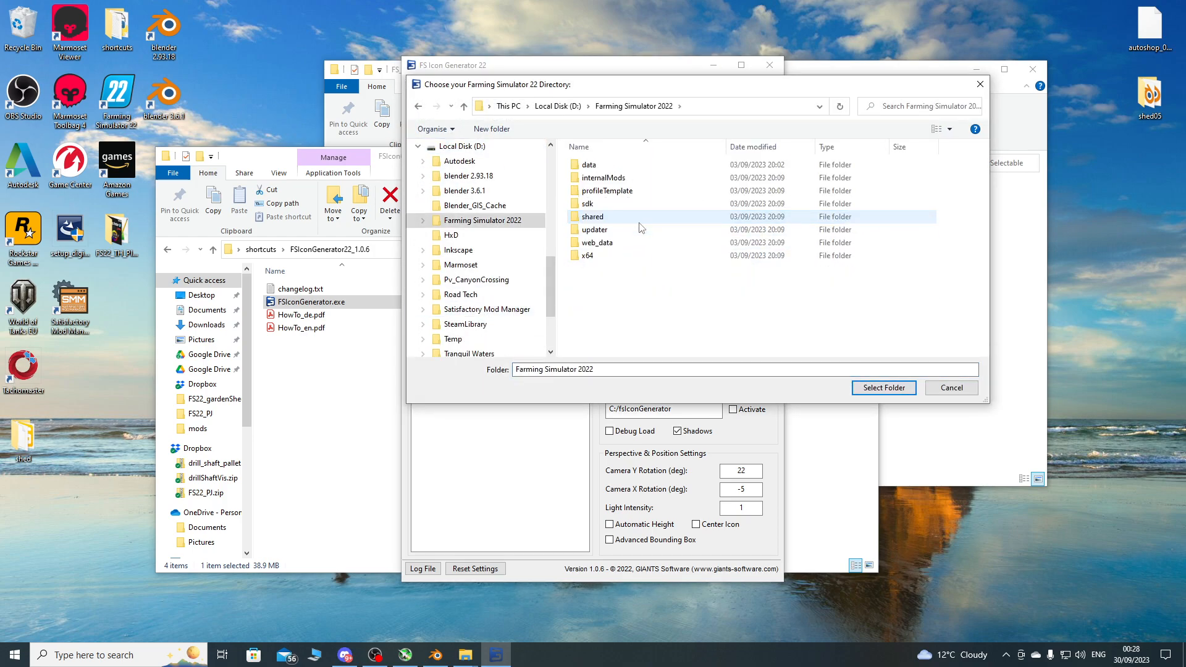
click(884, 387)
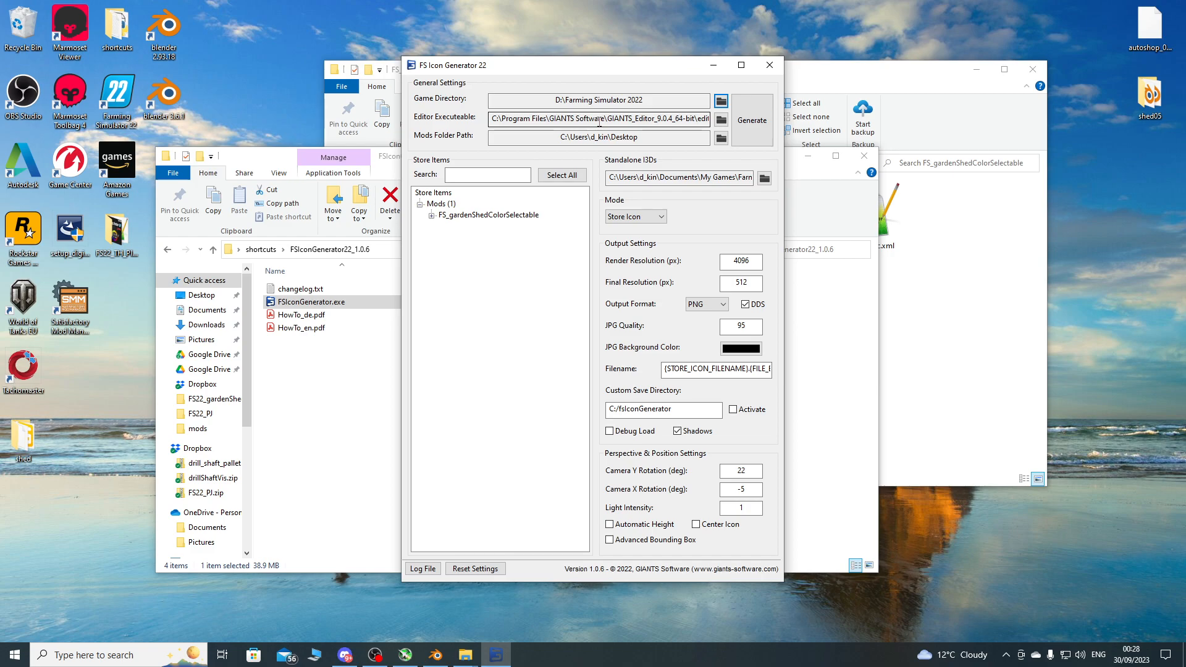
Set the editor executable's directory to GIANTS_Editor_9.0.4_64-bit in C:\Program Files\GIANTS Software.
click(721, 119)
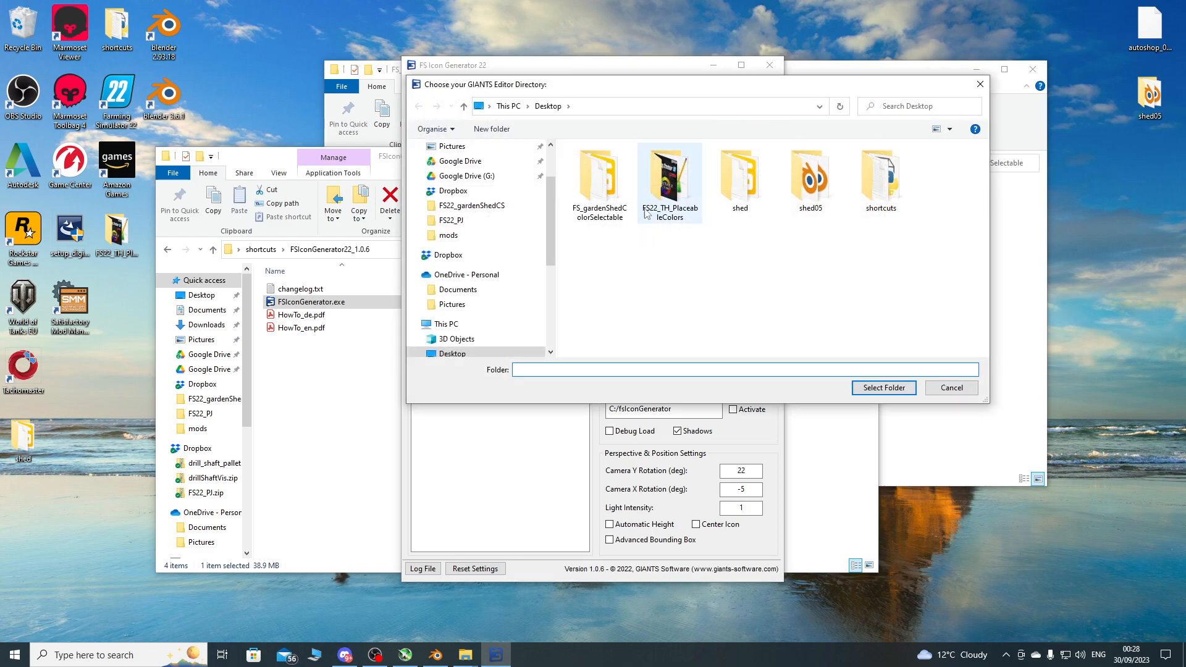
click(951, 387)
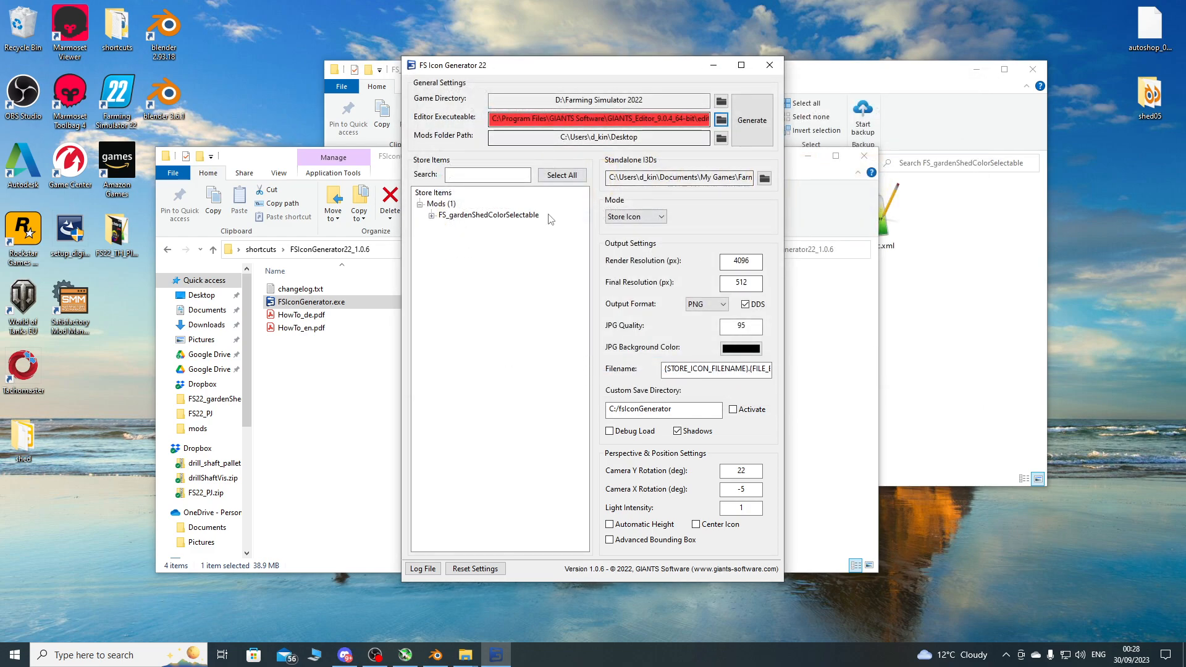
click(721, 120)
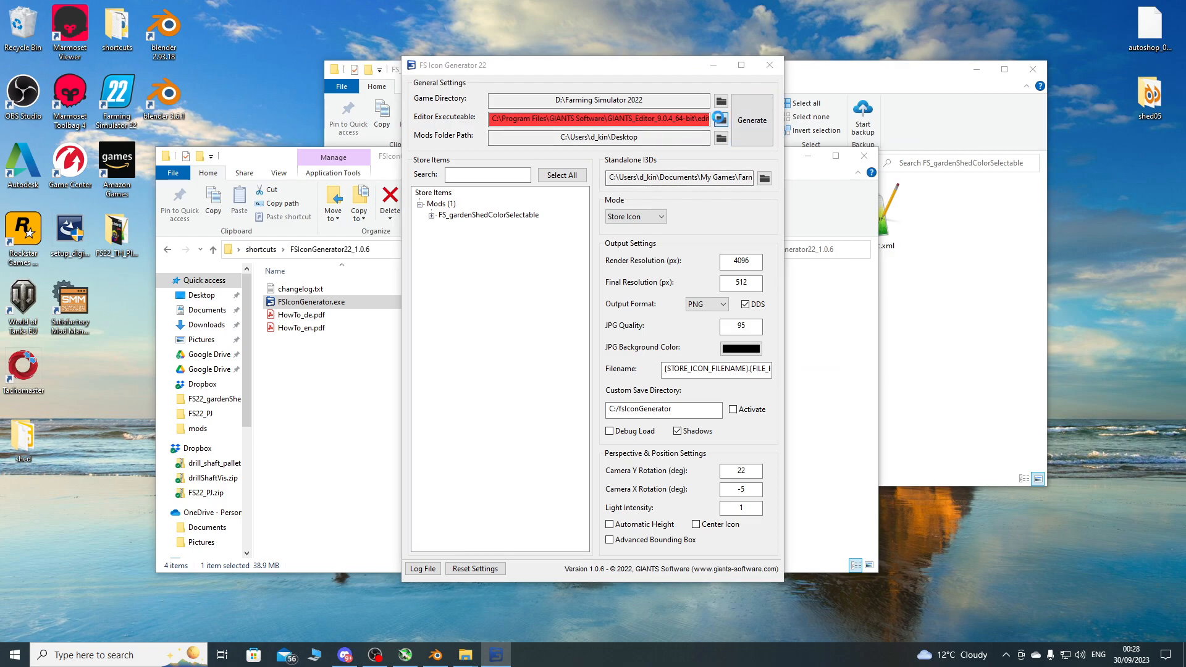
drag(551, 237, 551, 305)
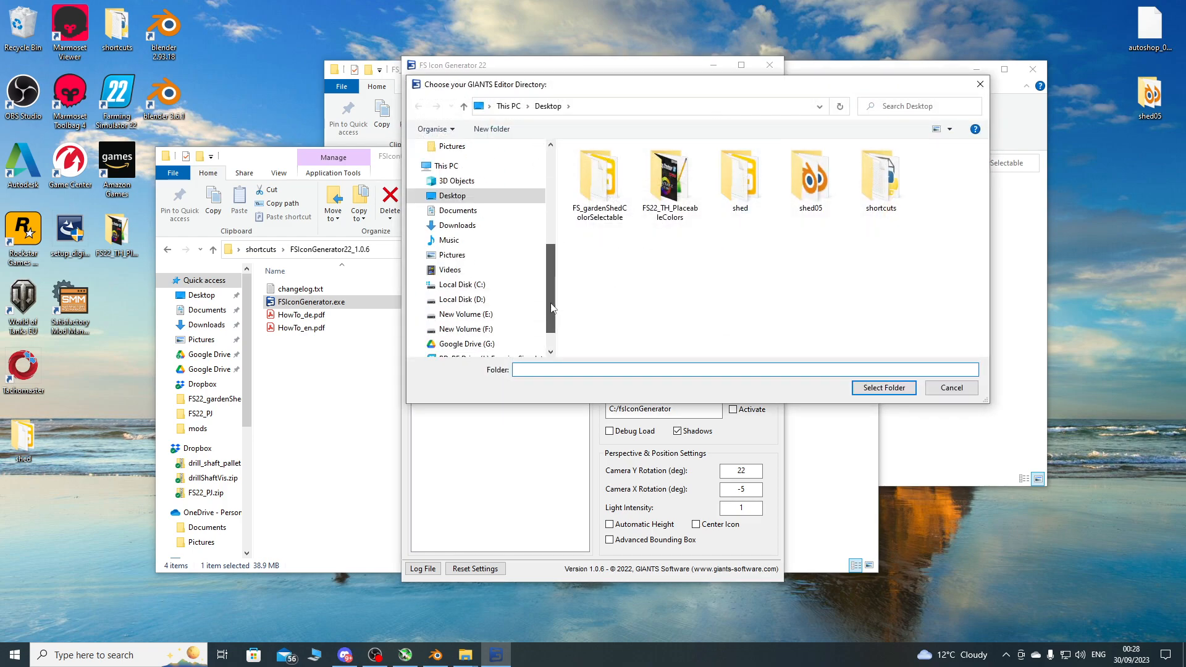
click(463, 285)
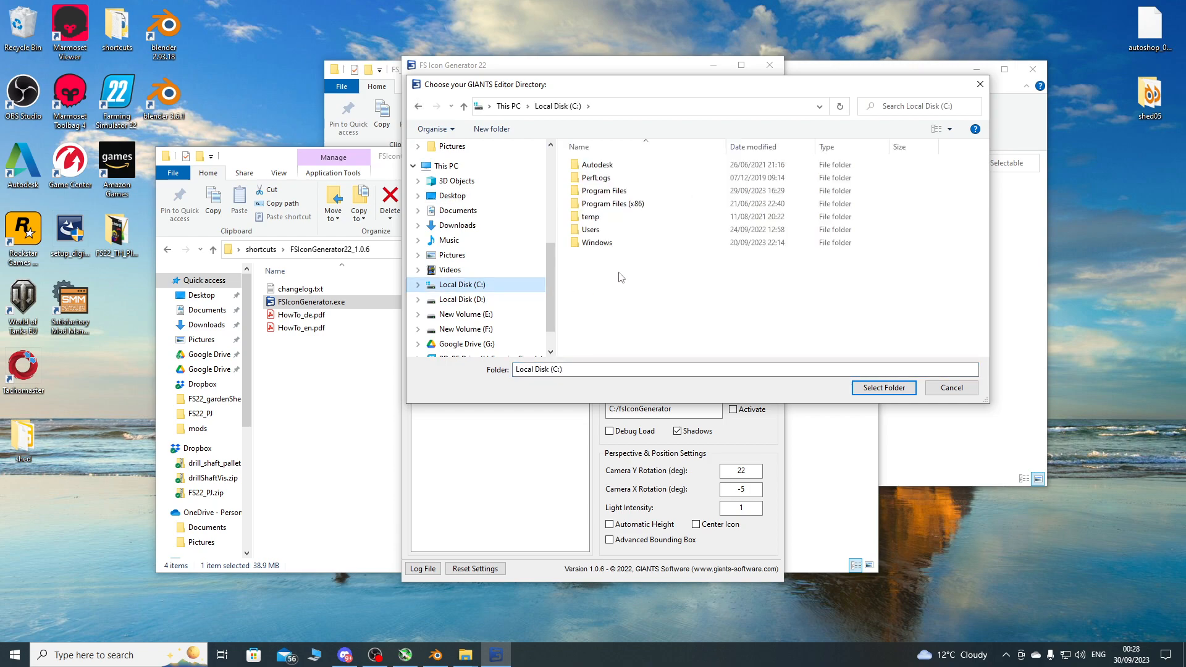
double_click(618, 192)
double_click(627, 255)
double_click(626, 191)
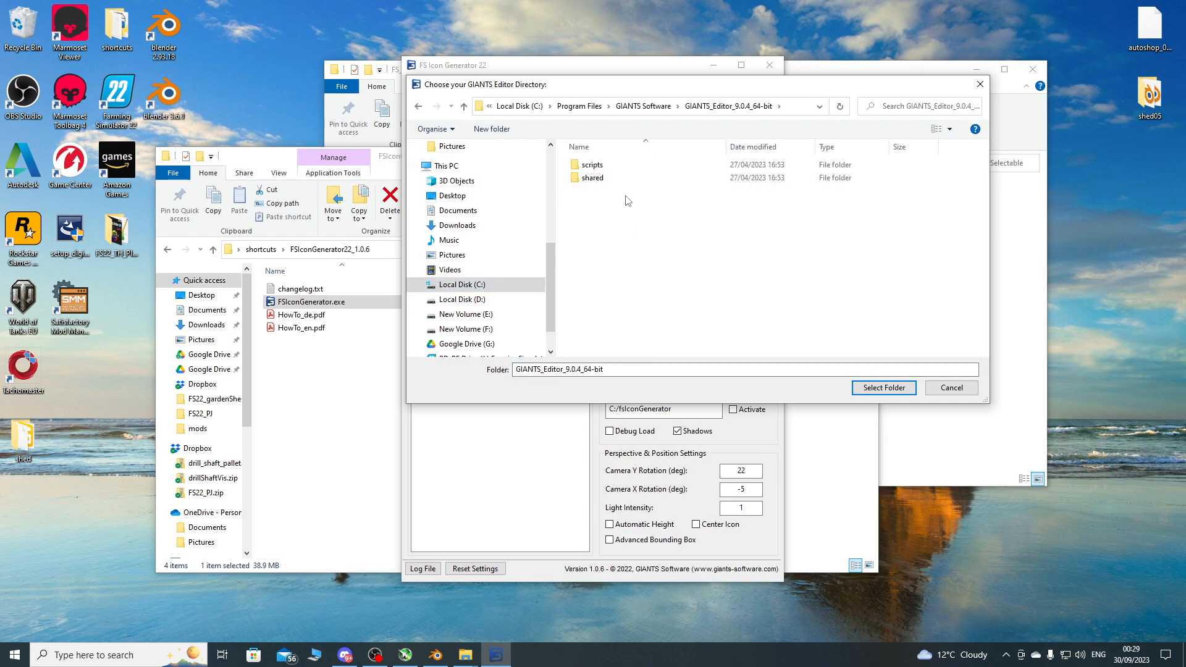
click(884, 387)
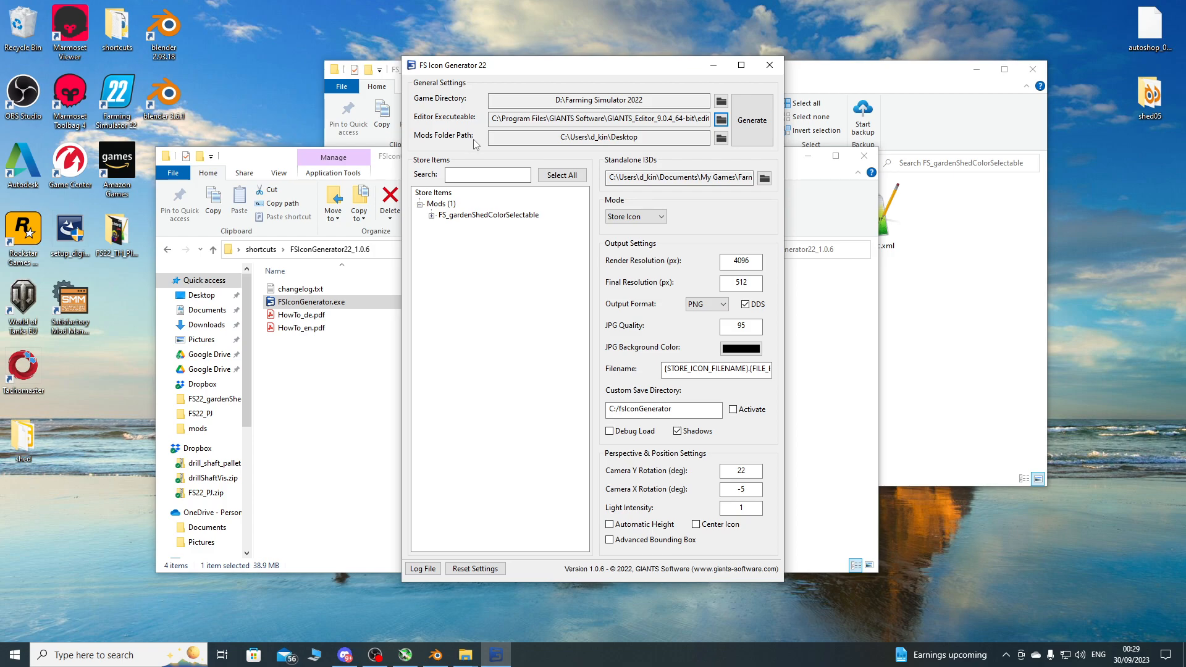
Set the mods folder path to the Desktop and bring the FS_gardenShedColorSelectable folder window forward.
click(722, 139)
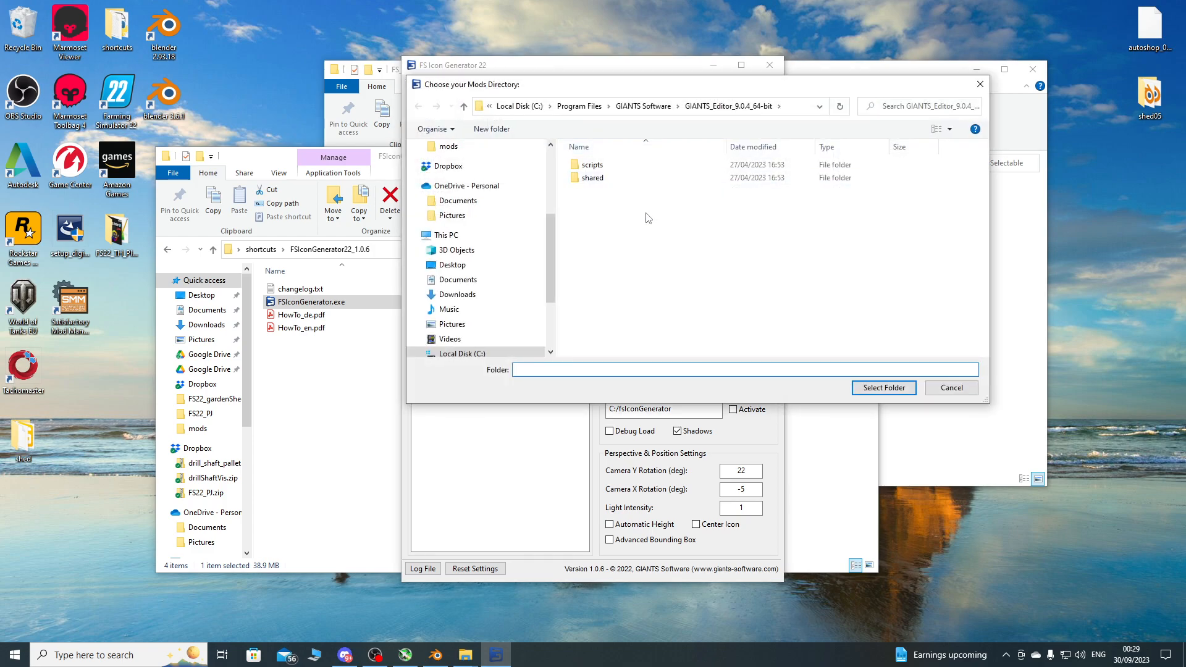
click(467, 267)
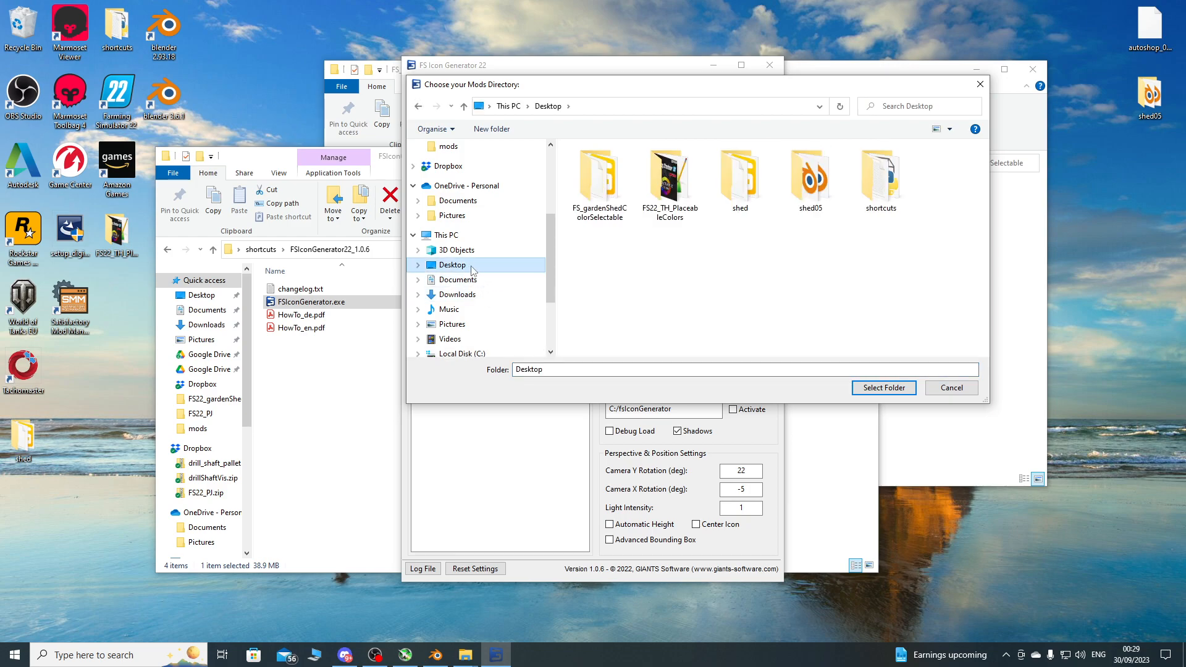
click(871, 390)
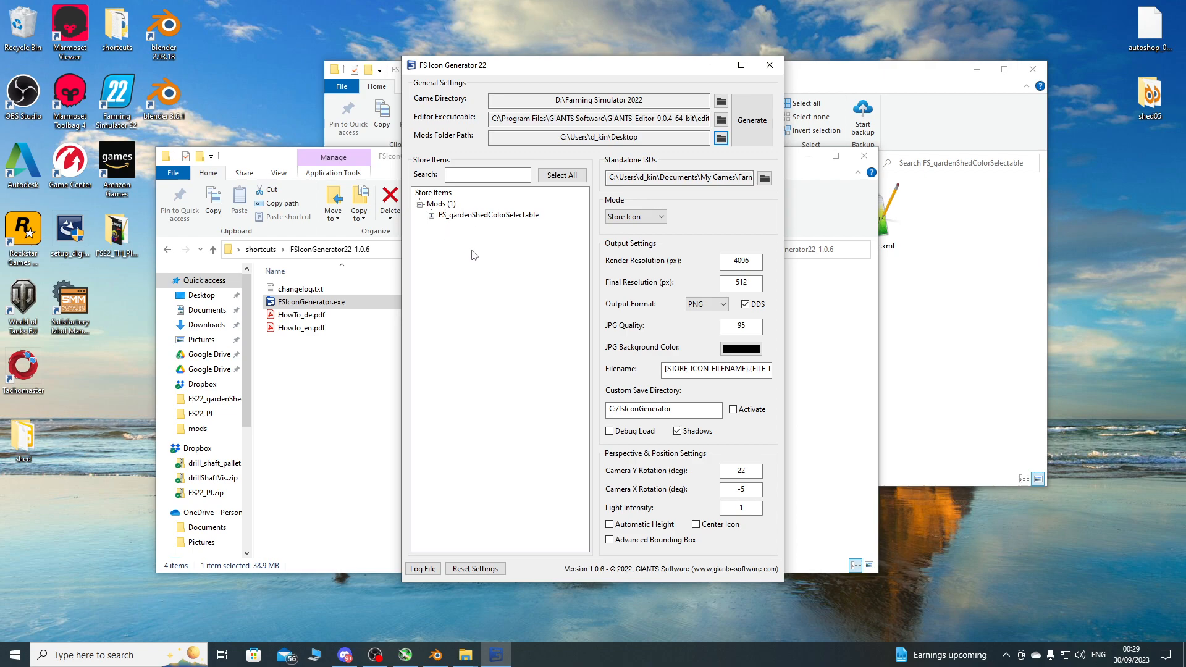
click(873, 75)
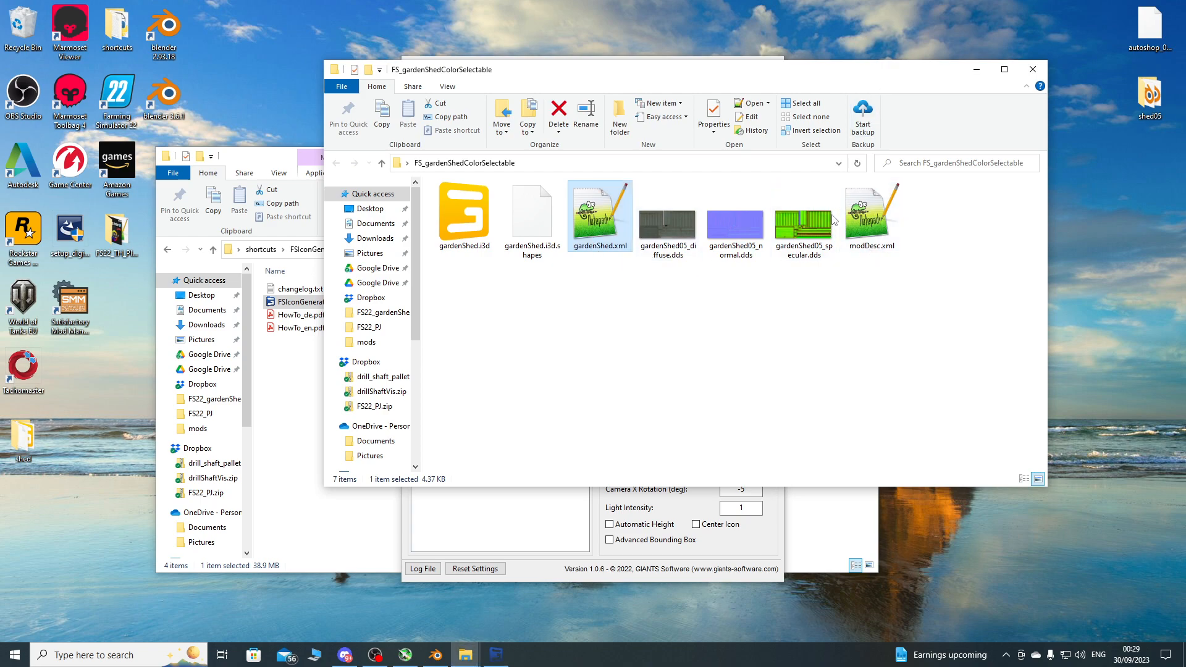
Generate the store icon for the Metal Sheet Gardenshed item of the FS_gardenShedColorSelectable mod.
click(543, 511)
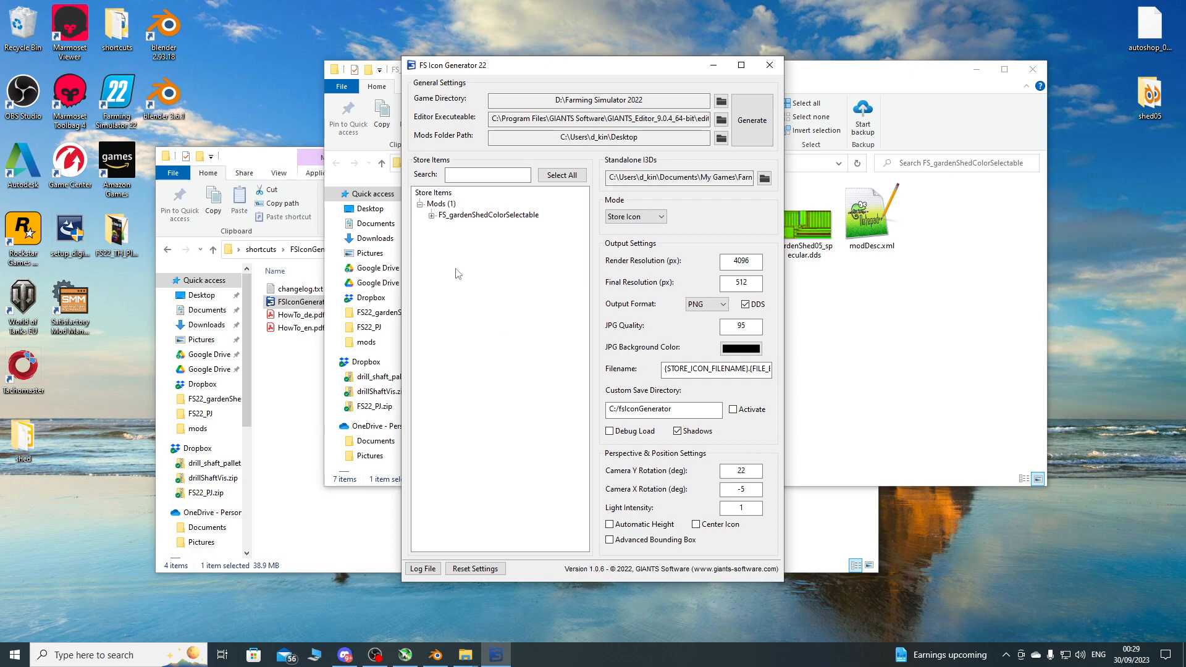
click(431, 216)
click(489, 227)
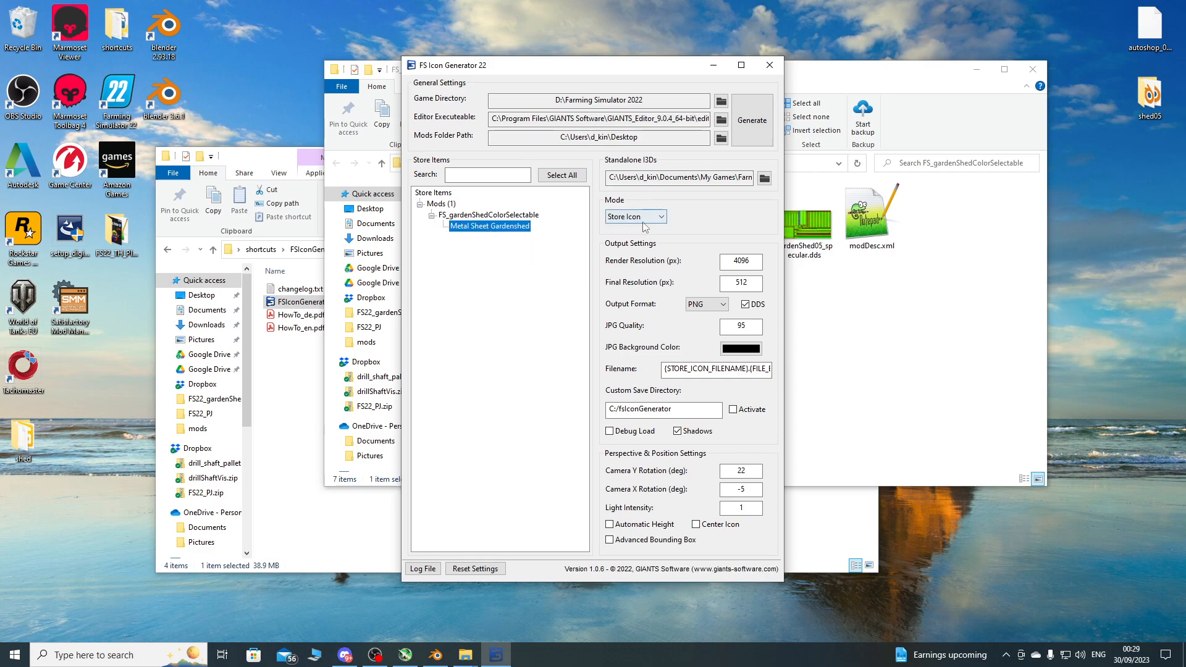
click(754, 132)
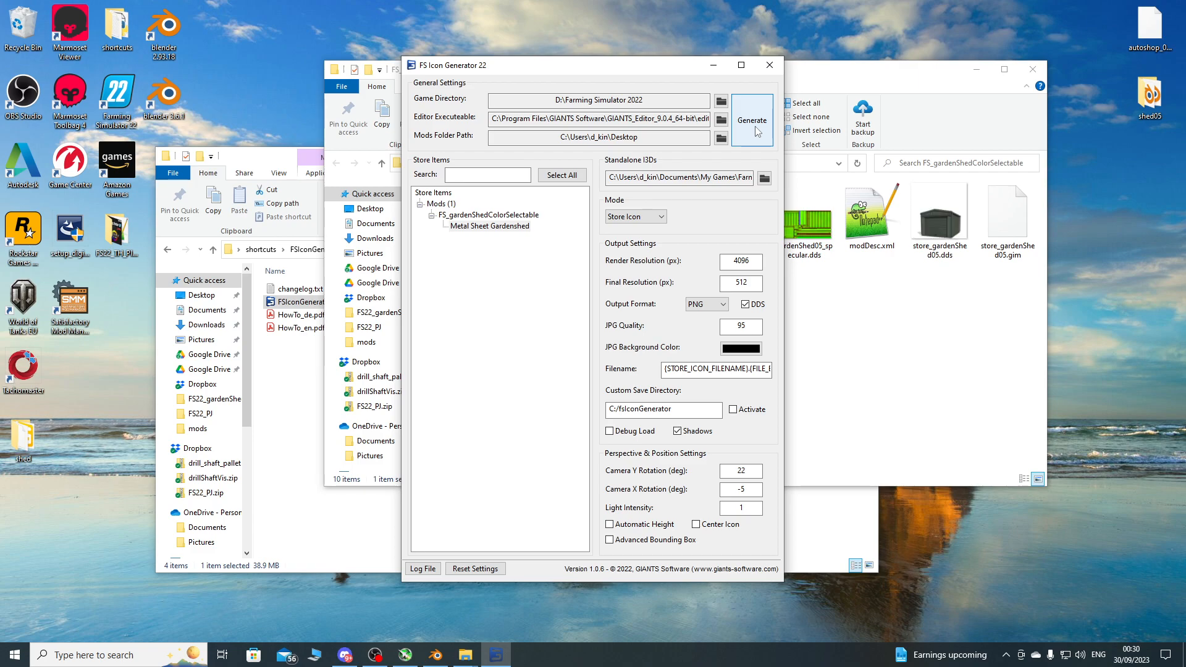
Generate an icon for the same shed in Mod Icon mode and close the icon generator.
click(636, 216)
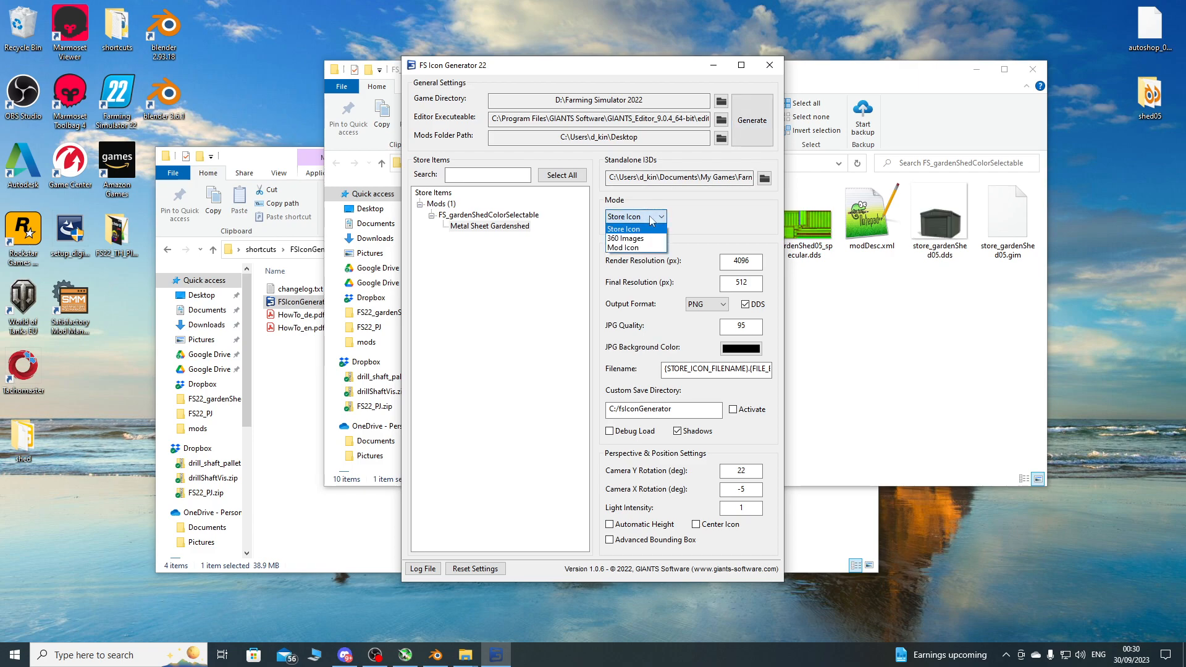
click(636, 247)
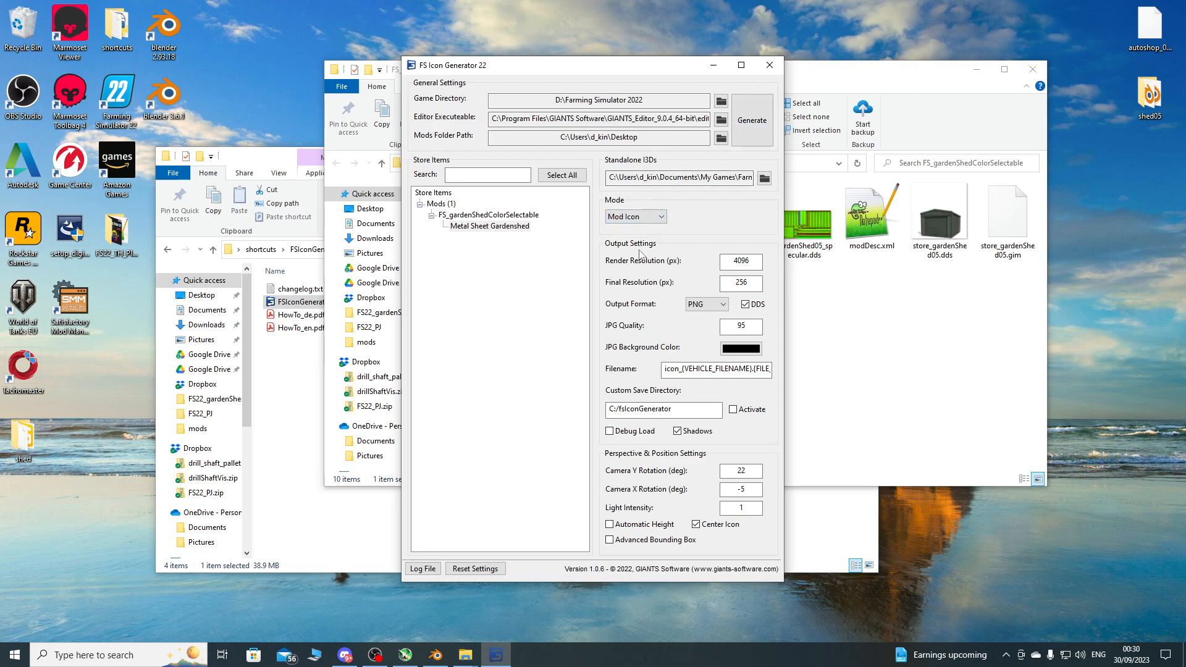
click(752, 126)
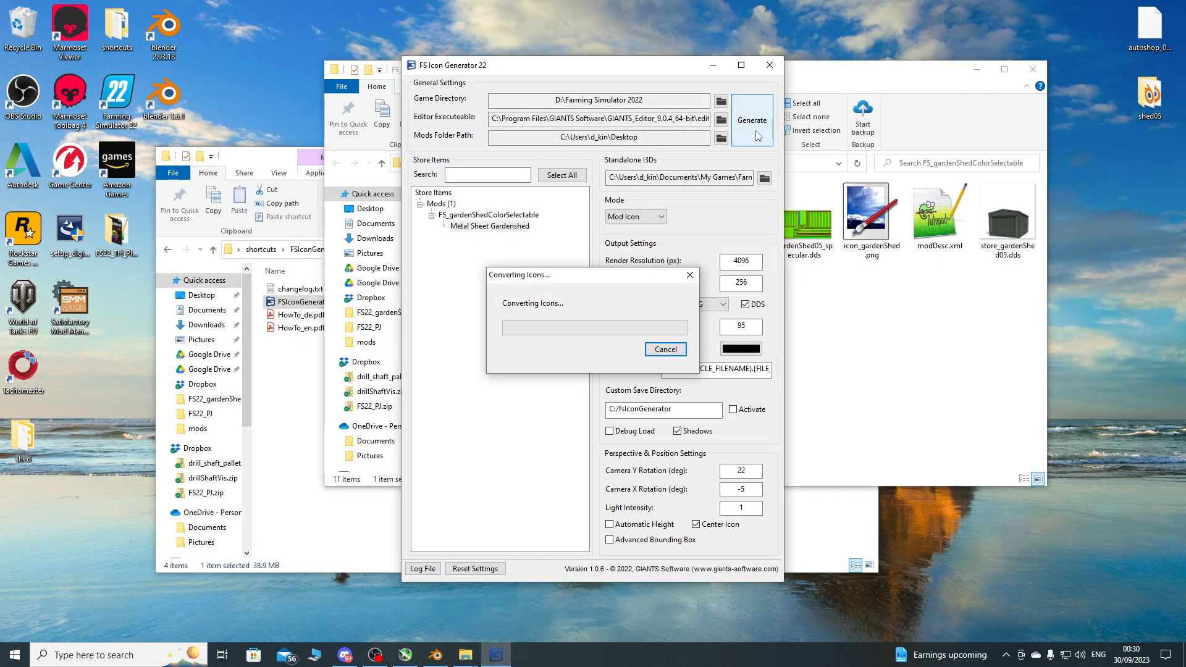
click(769, 65)
Delete the .gim and .png versions of the mod icon and store icon, keeping the .dds files, and close the folder windows.
drag(785, 73, 607, 103)
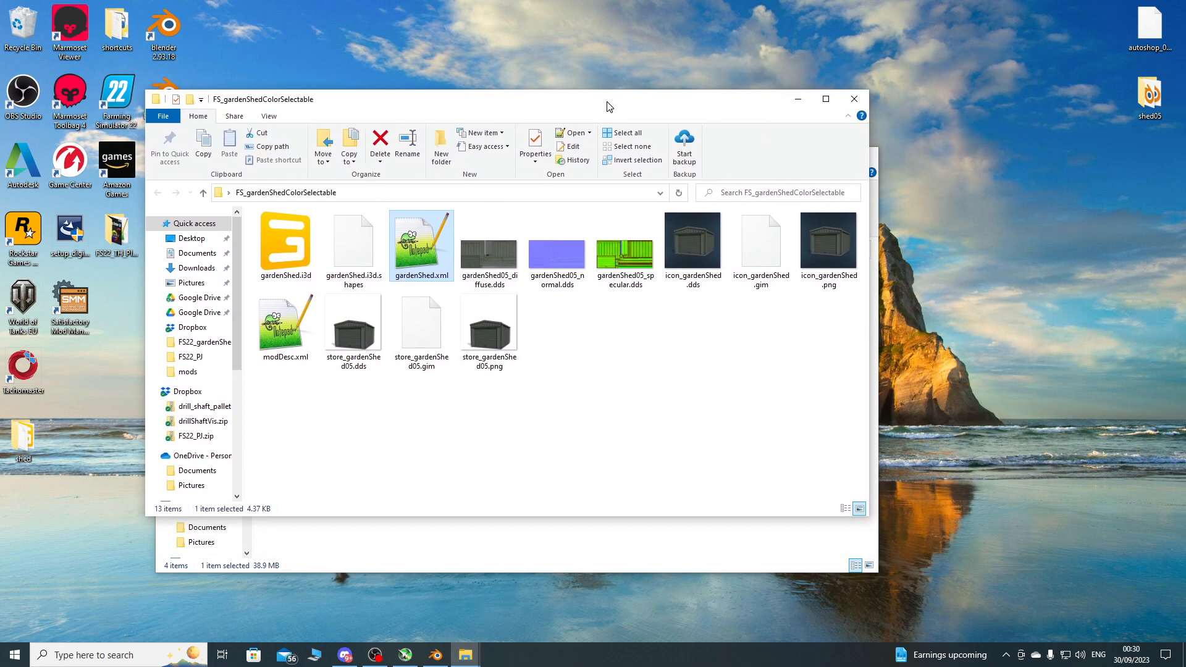
click(762, 259)
ctrl+click(821, 265)
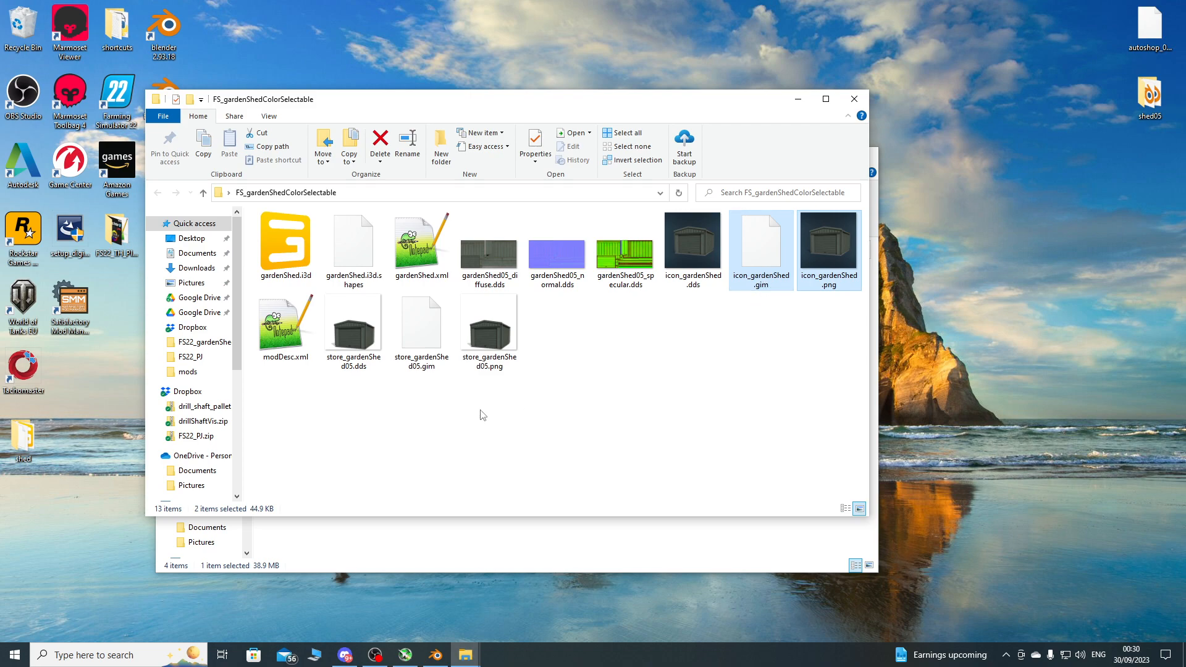
ctrl+click(426, 333)
ctrl+click(488, 334)
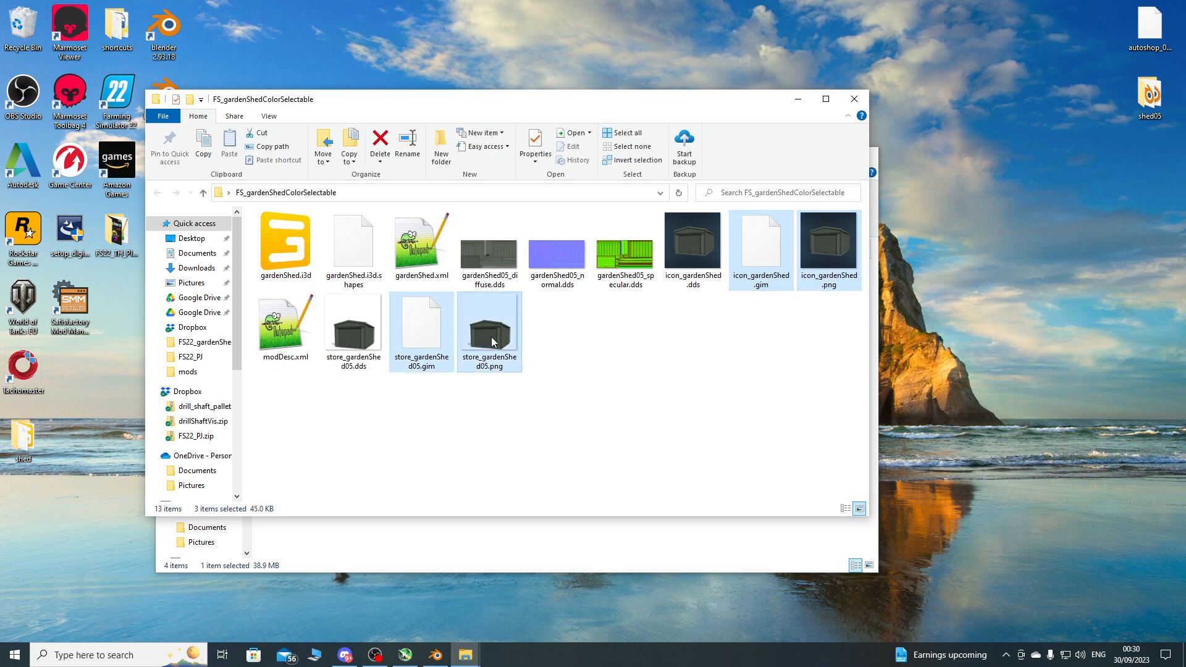
key(Delete)
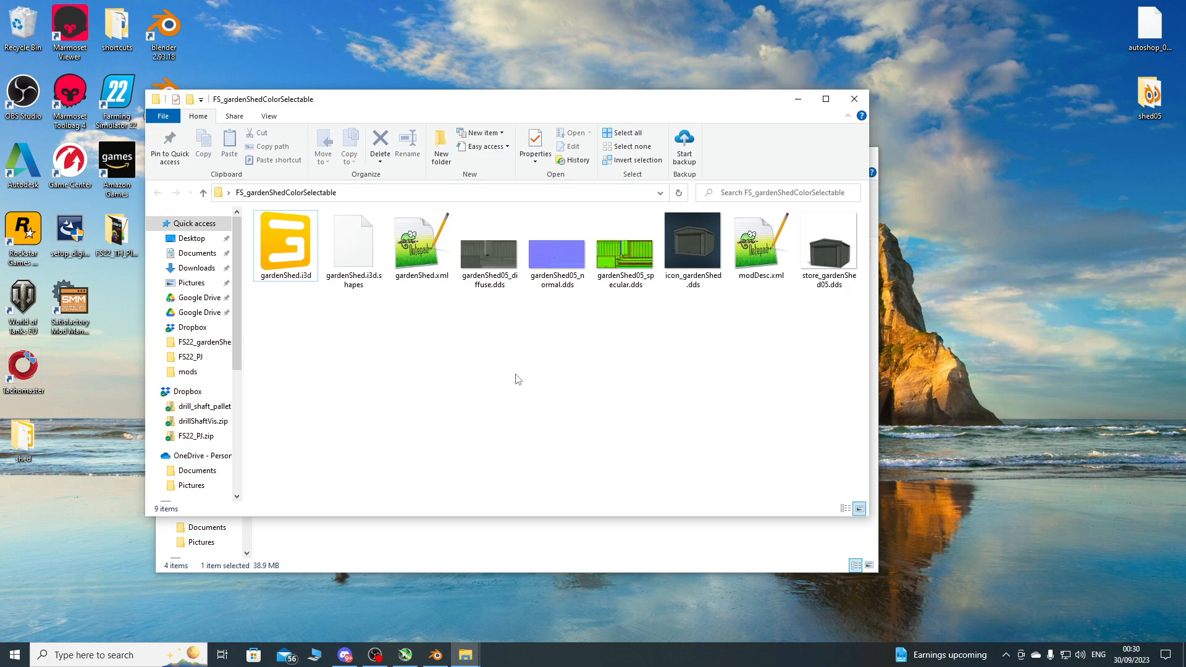
click(854, 99)
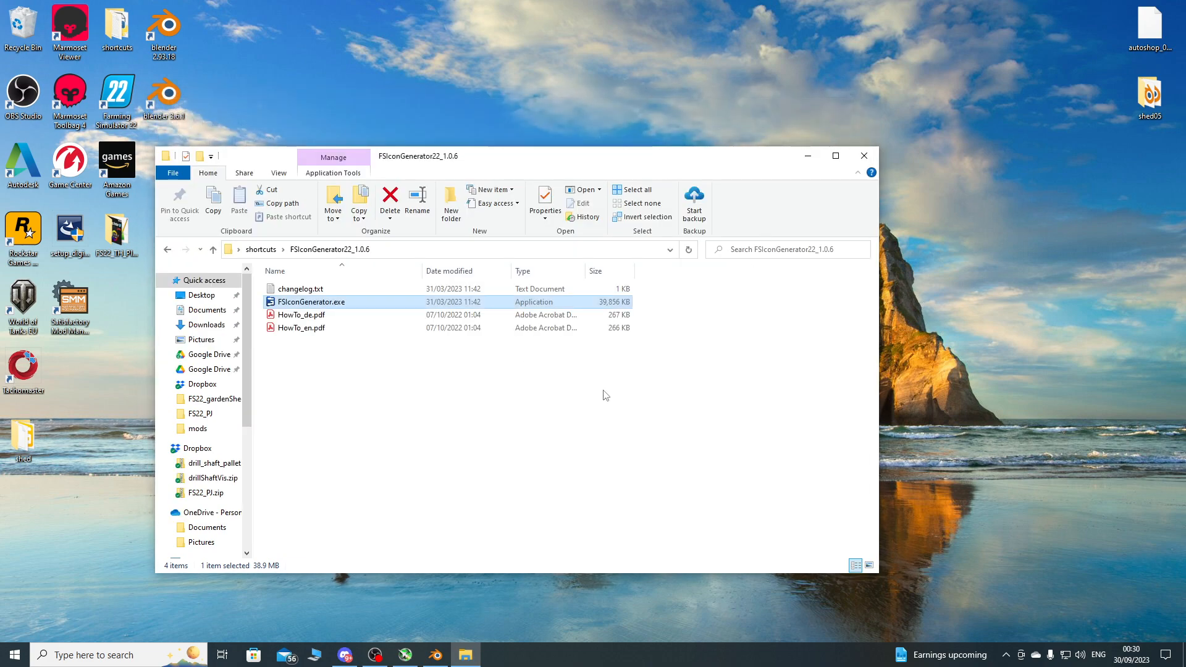
click(864, 156)
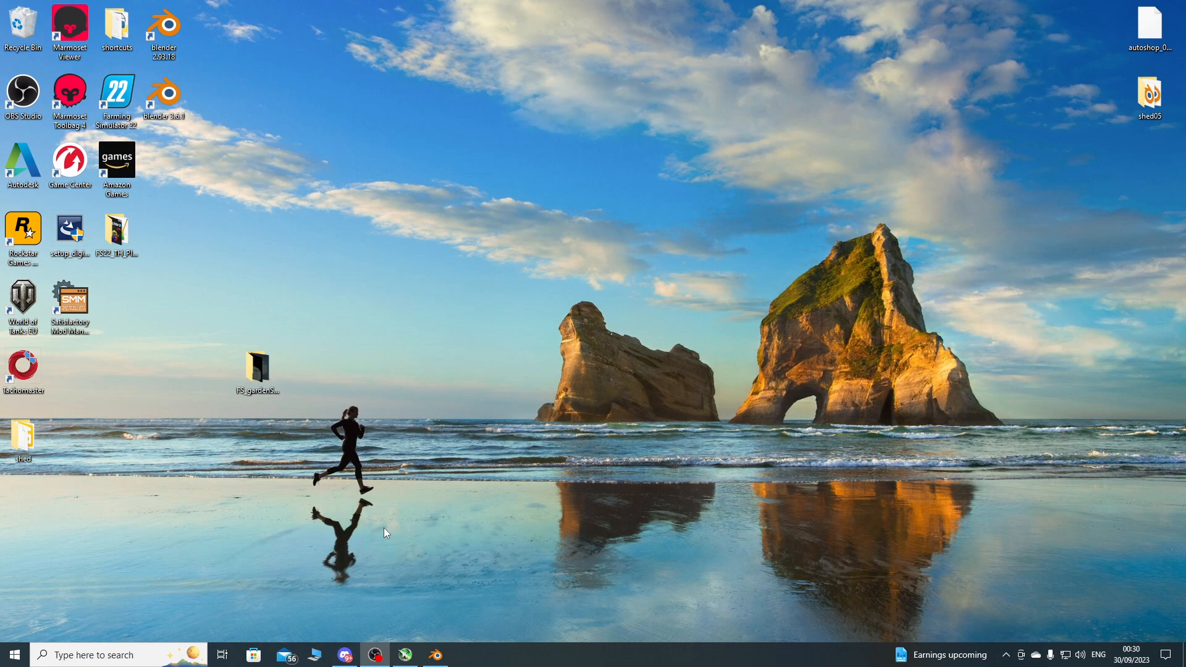
Open the mods folder inside Documents\My Games\FarmingSimulator2022.
click(315, 655)
click(616, 250)
double_click(617, 249)
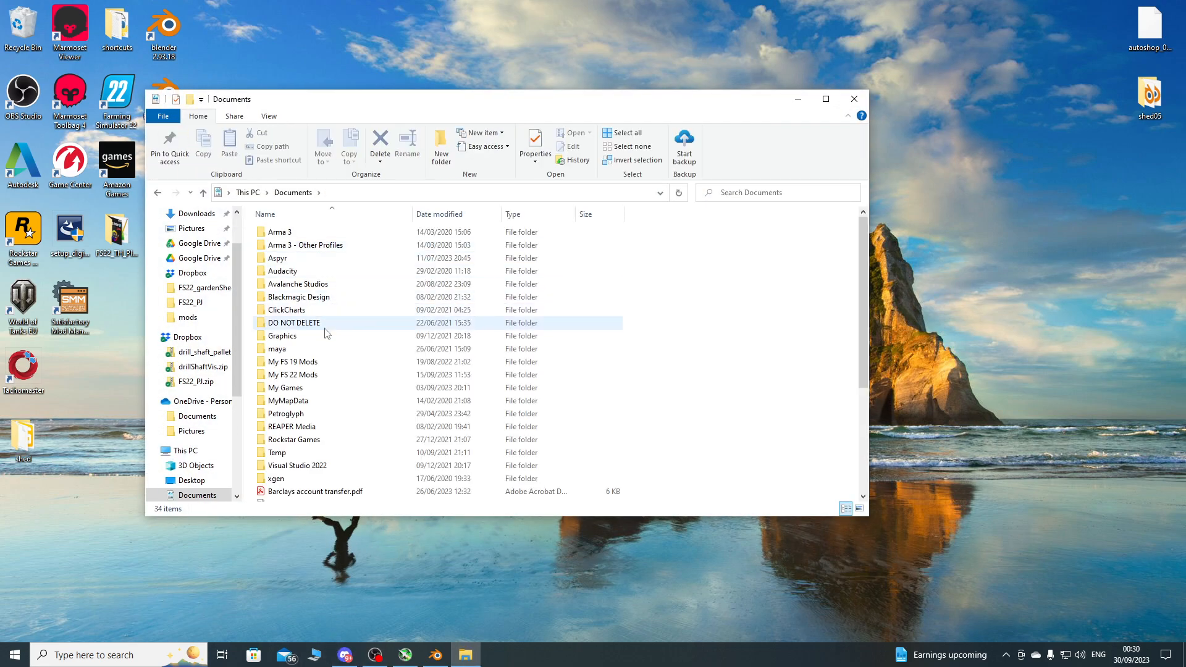
double_click(392, 388)
double_click(304, 257)
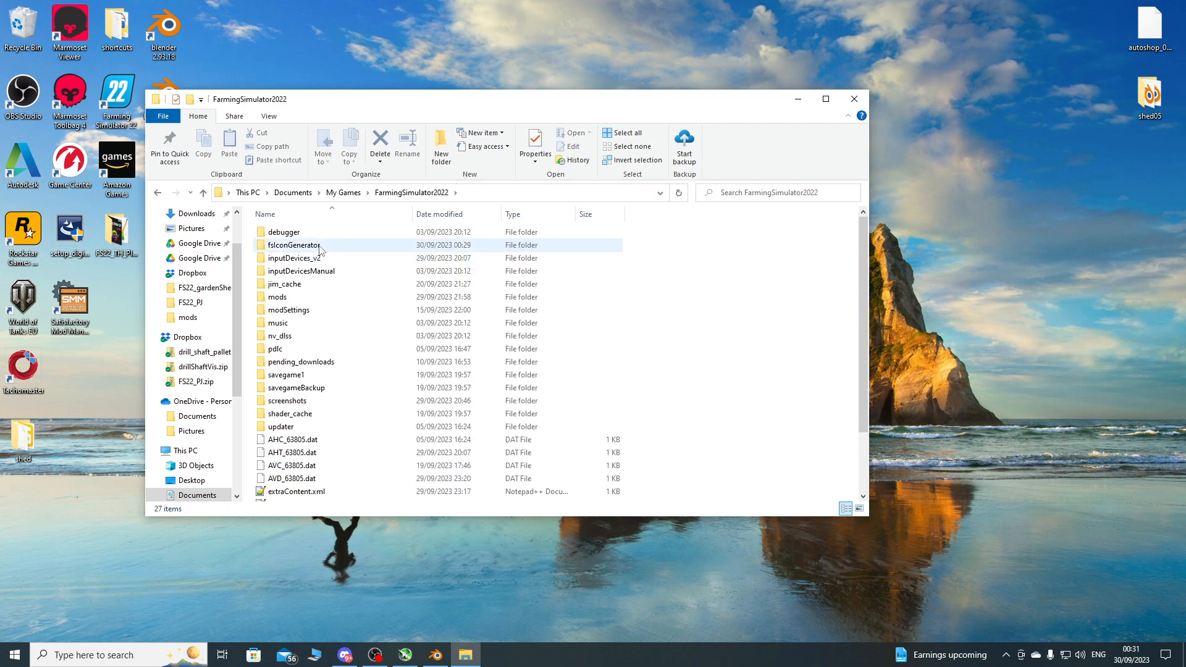
double_click(311, 301)
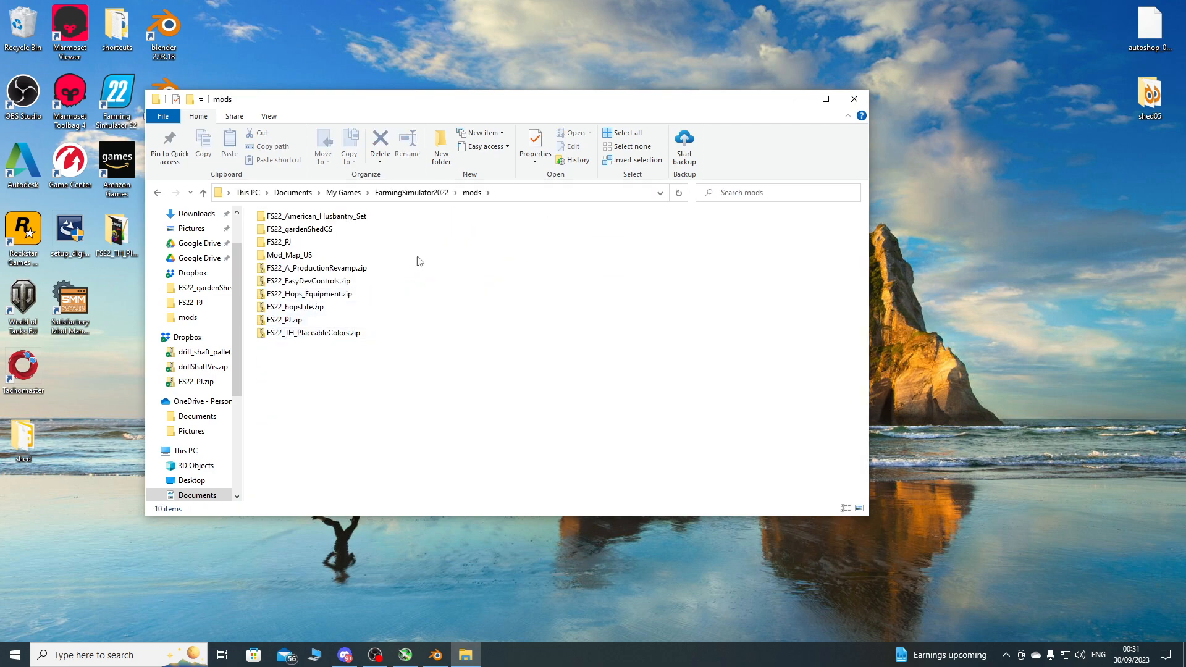
Move the old FS22_gardenShedCS folder out of the mods folder onto the desktop.
drag(525, 103, 714, 146)
click(501, 275)
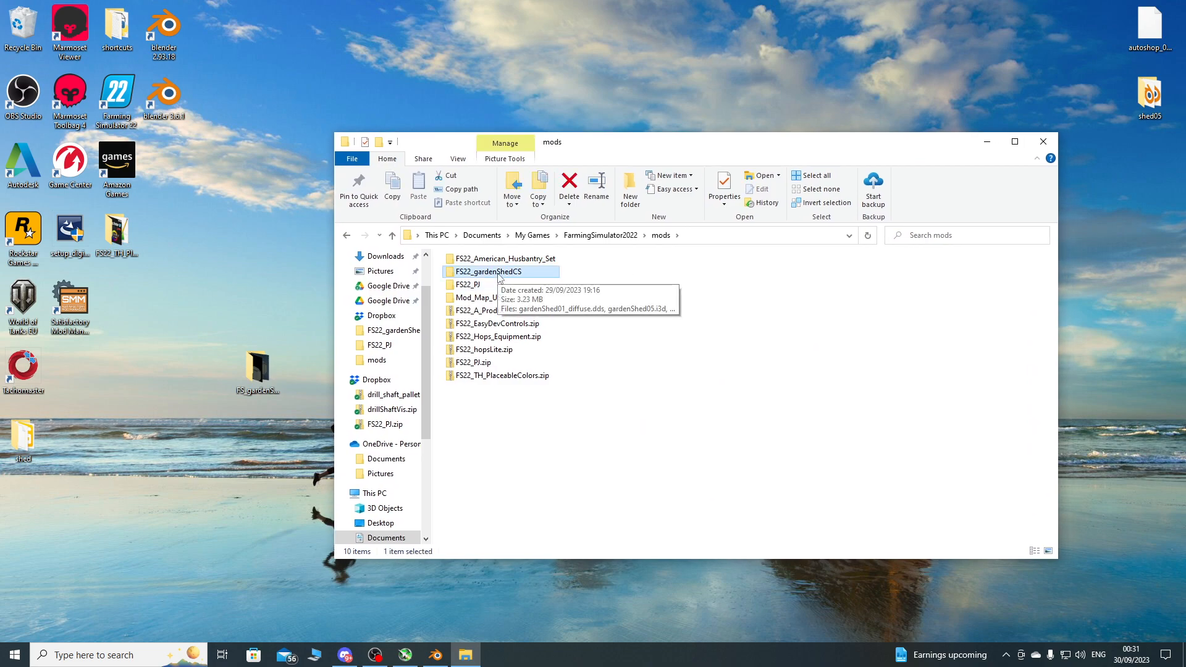
drag(499, 276, 1055, 74)
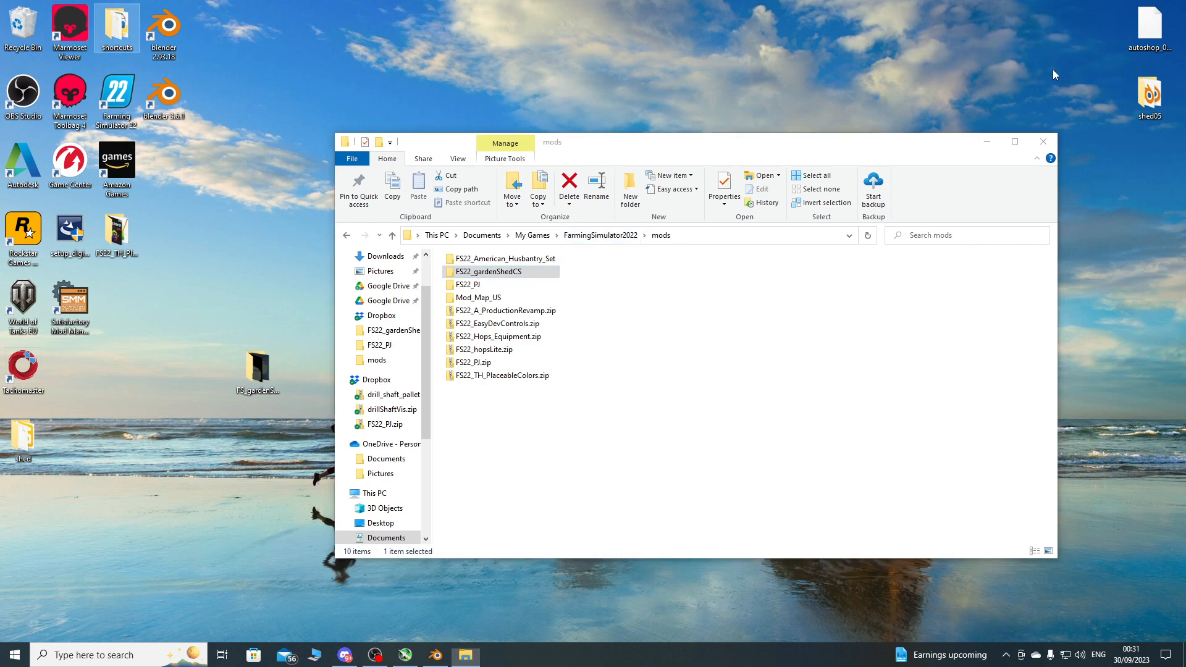
Move the FS_gardenShedColorSelectable folder from the desktop into the mods folder and refresh the listing.
click(248, 374)
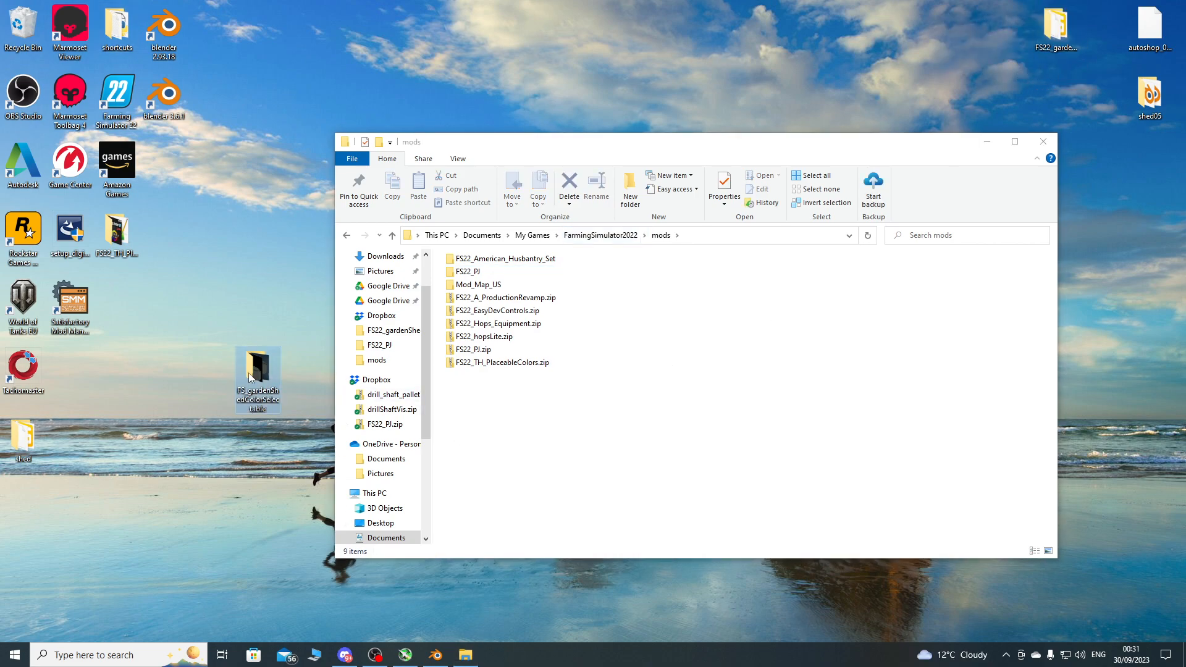
drag(274, 372, 506, 433)
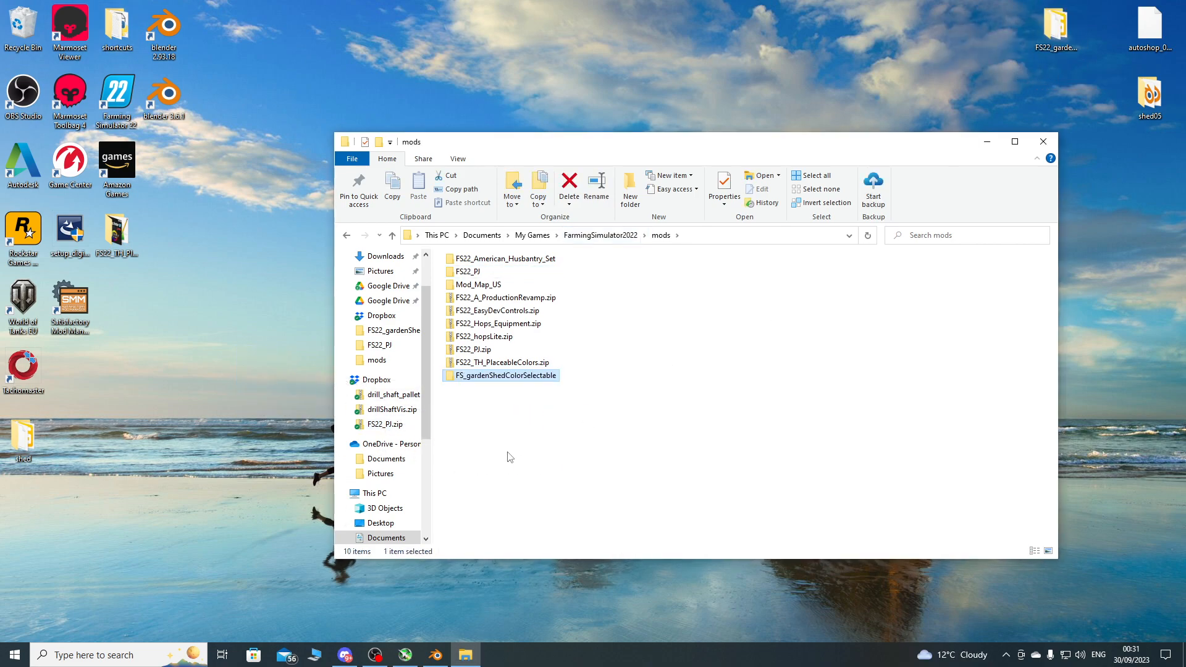
drag(709, 147, 579, 138)
click(737, 228)
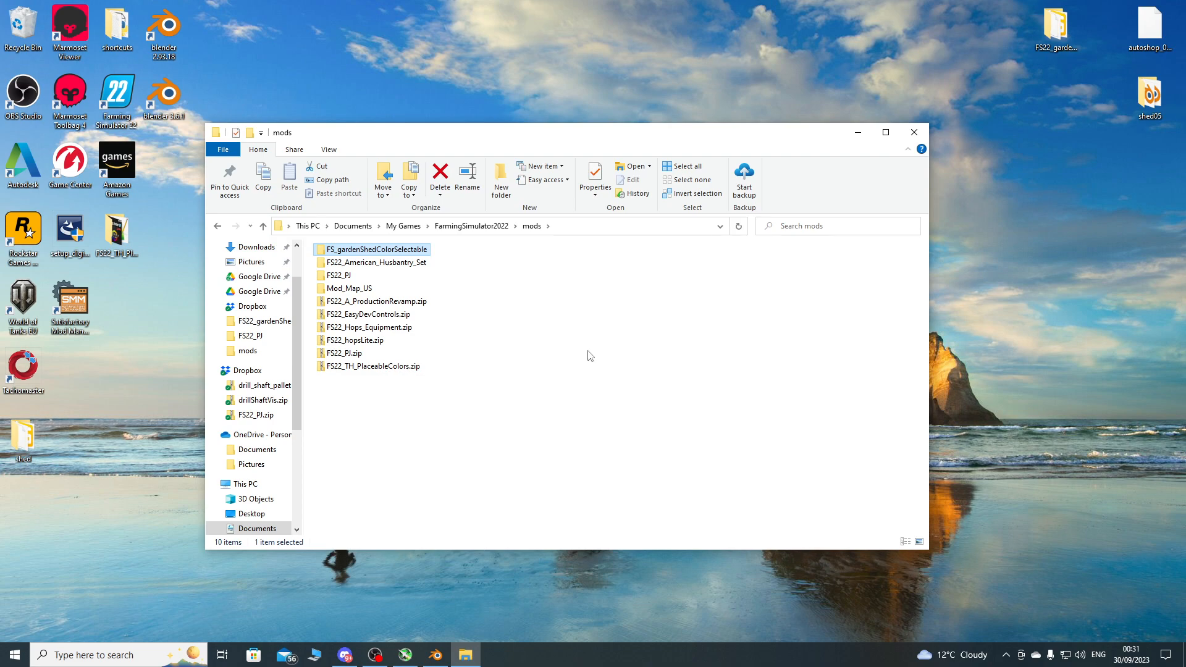
drag(601, 141, 663, 102)
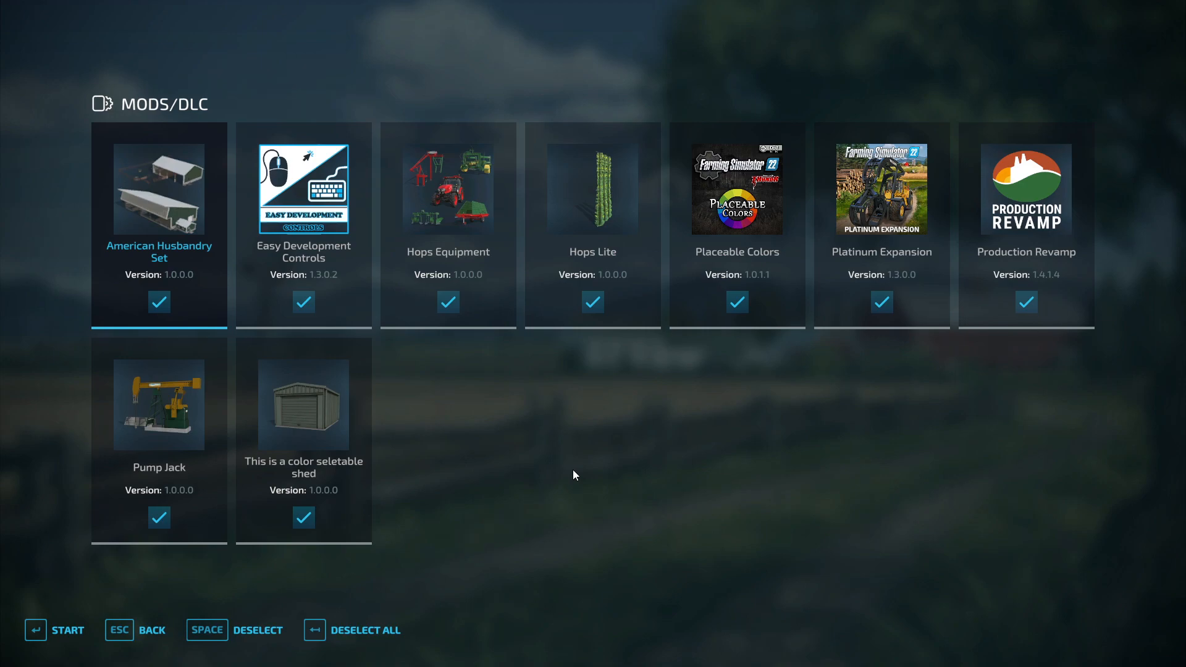
In Farming Simulator 22, start the game with only the color selectable shed and Placeable Colors mods enabled.
key(BackSpace)
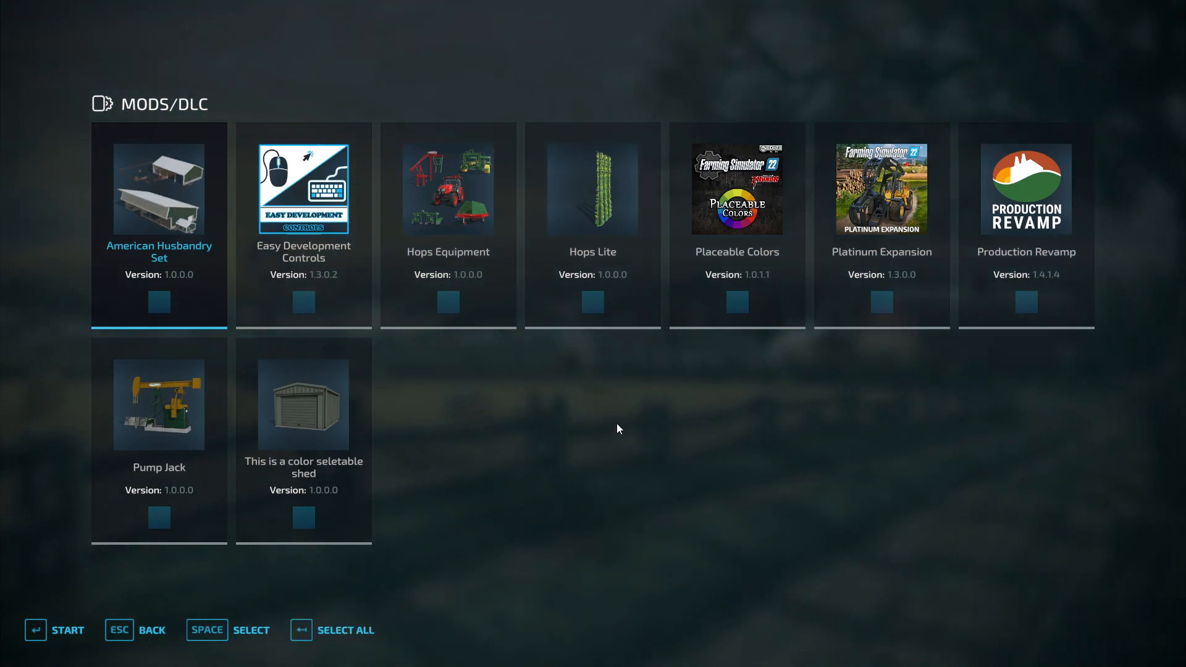
click(298, 427)
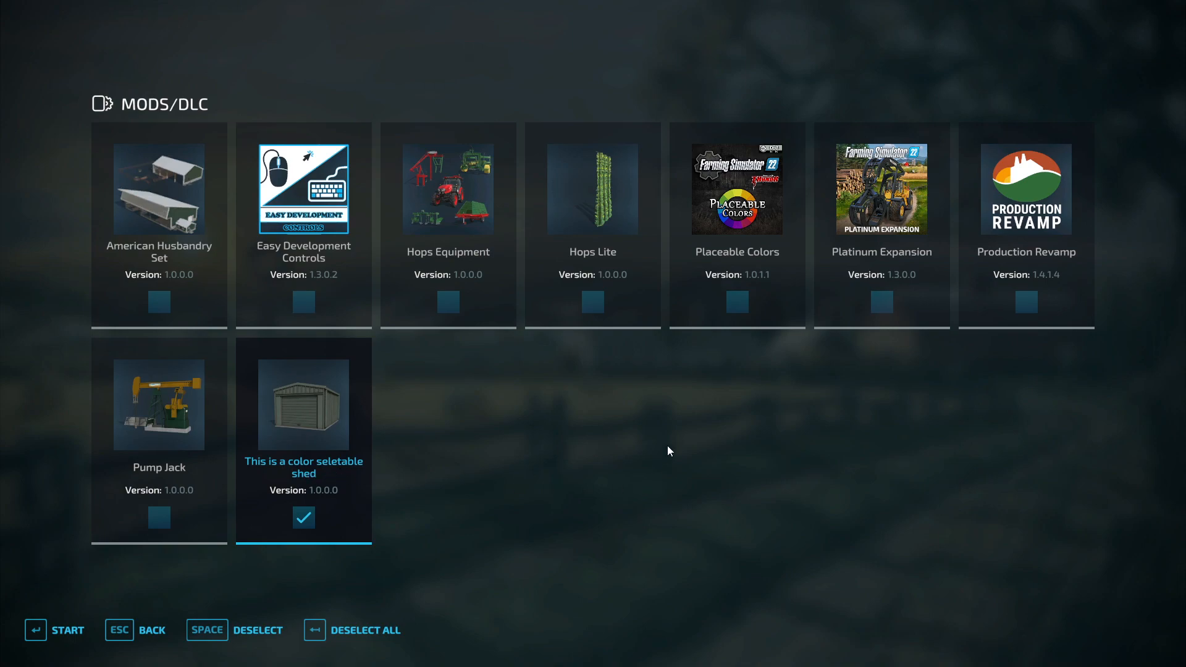
click(745, 232)
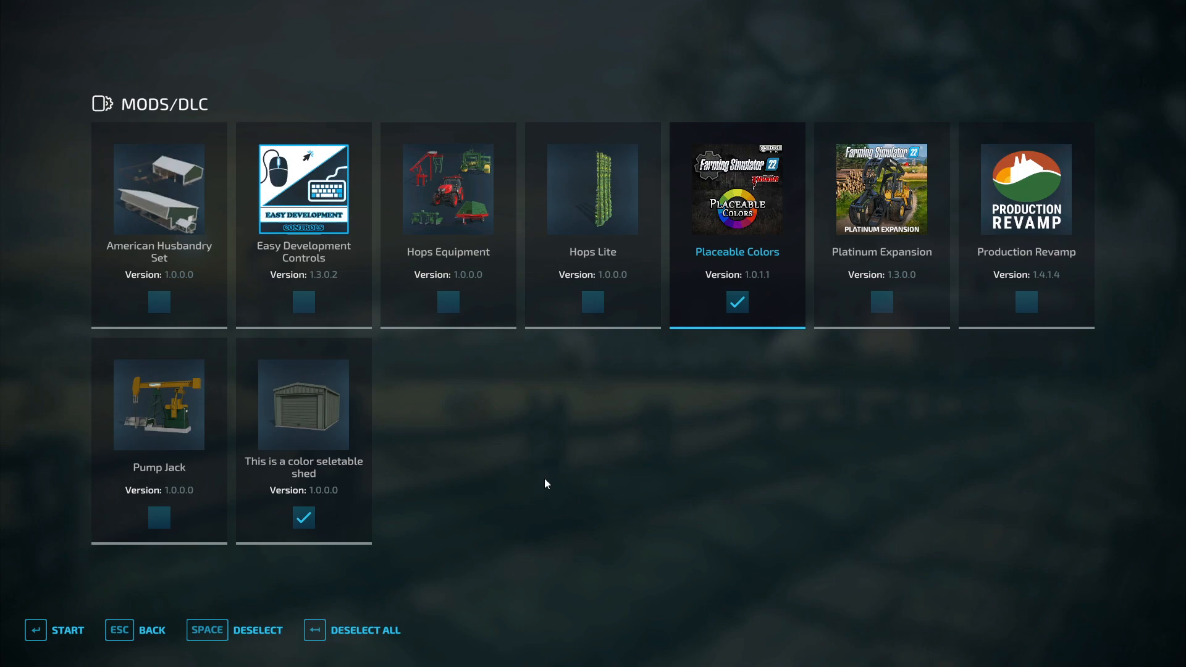
click(39, 624)
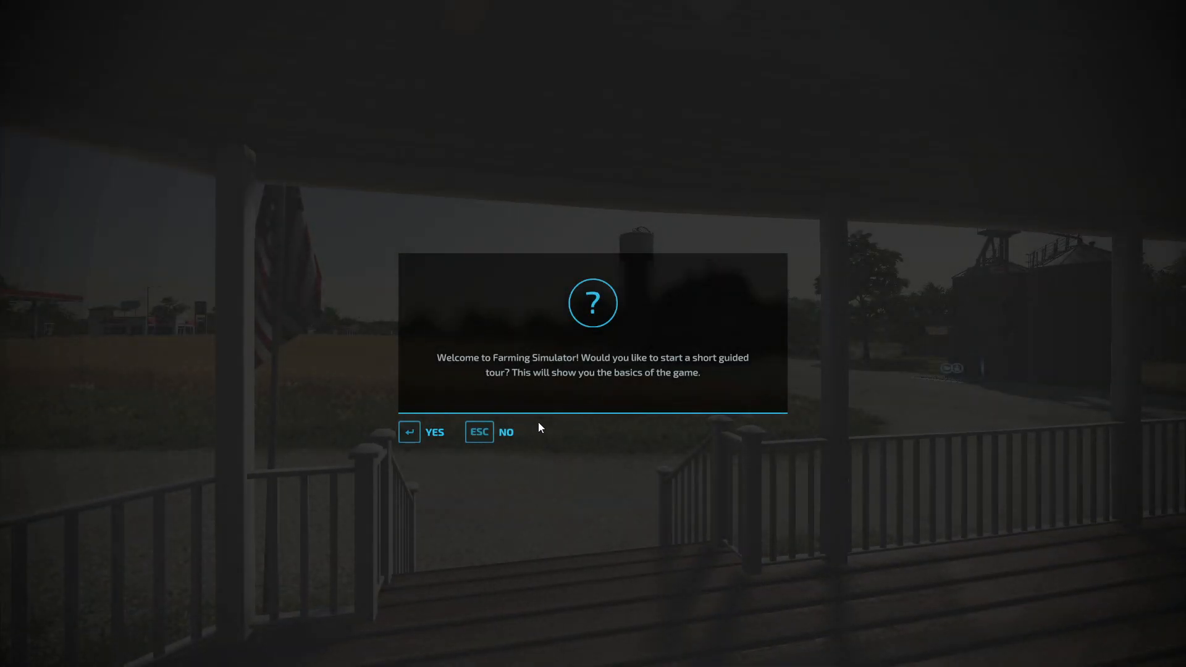
Decline the guided tour and open construction mode from the shop.
key(Escape)
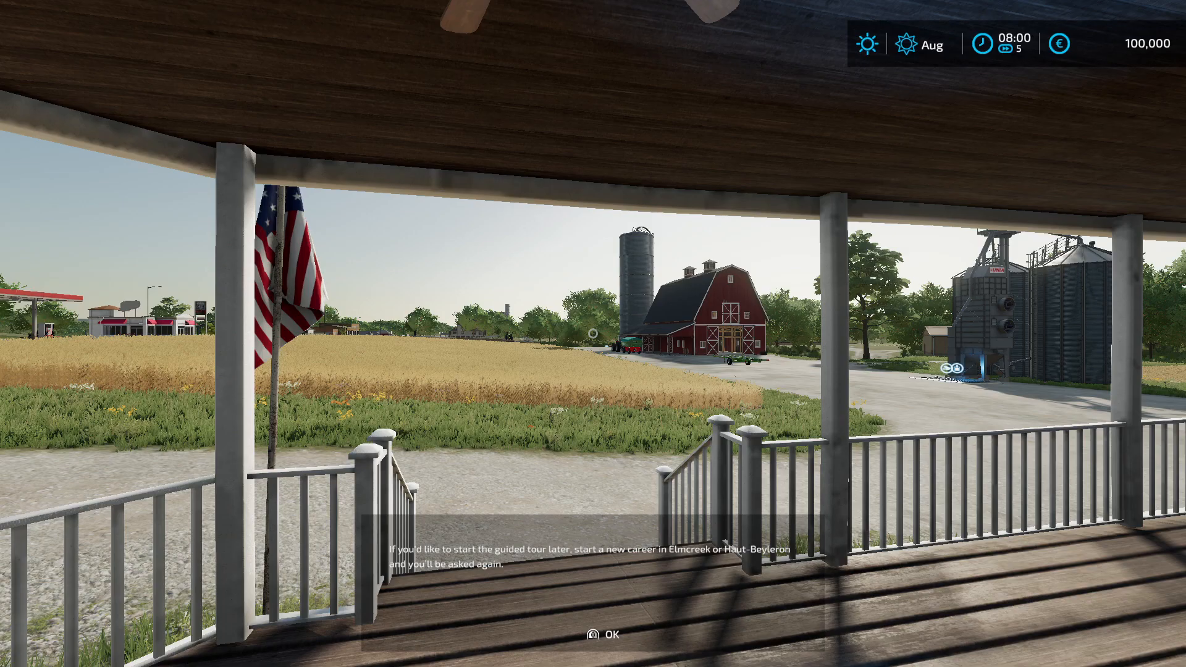
key(p)
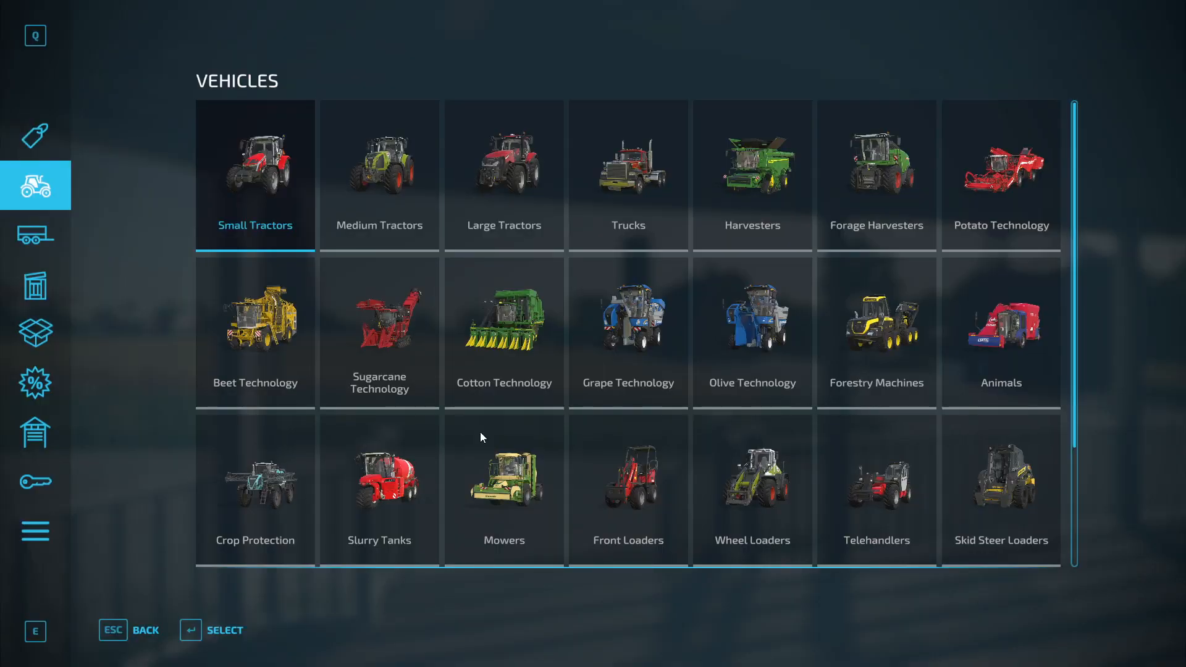
click(44, 534)
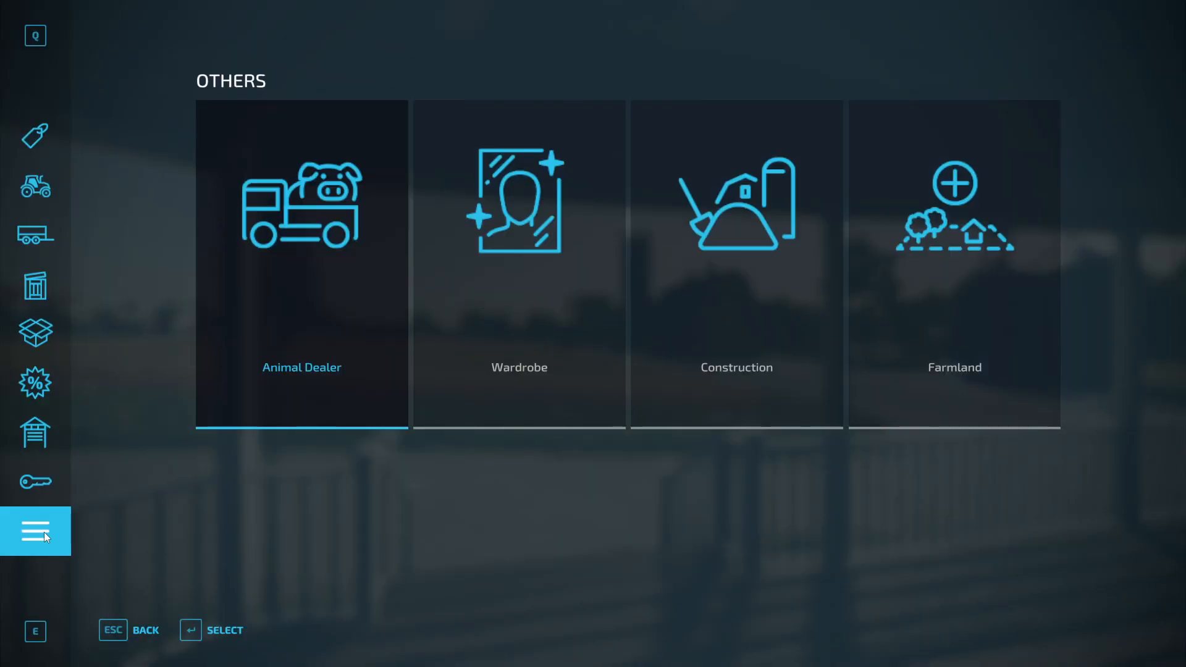
click(754, 363)
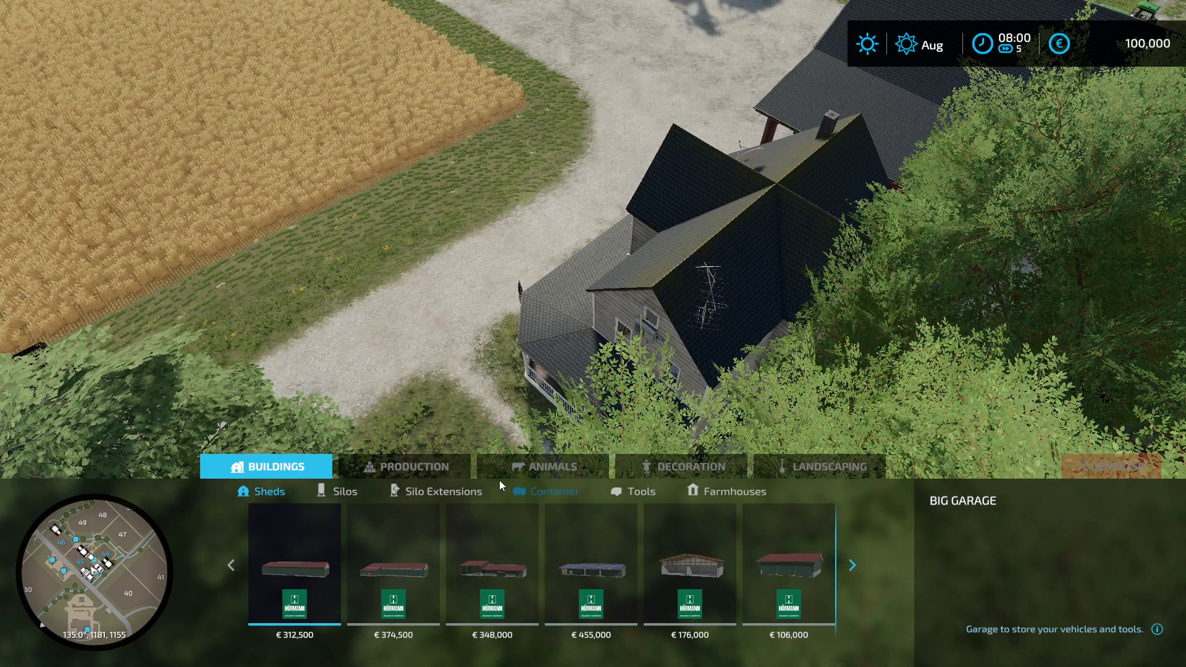
Choose the modded Metal Sheet Gardenshed from the other decorations and bring its placement preview over the open field.
click(672, 473)
click(433, 490)
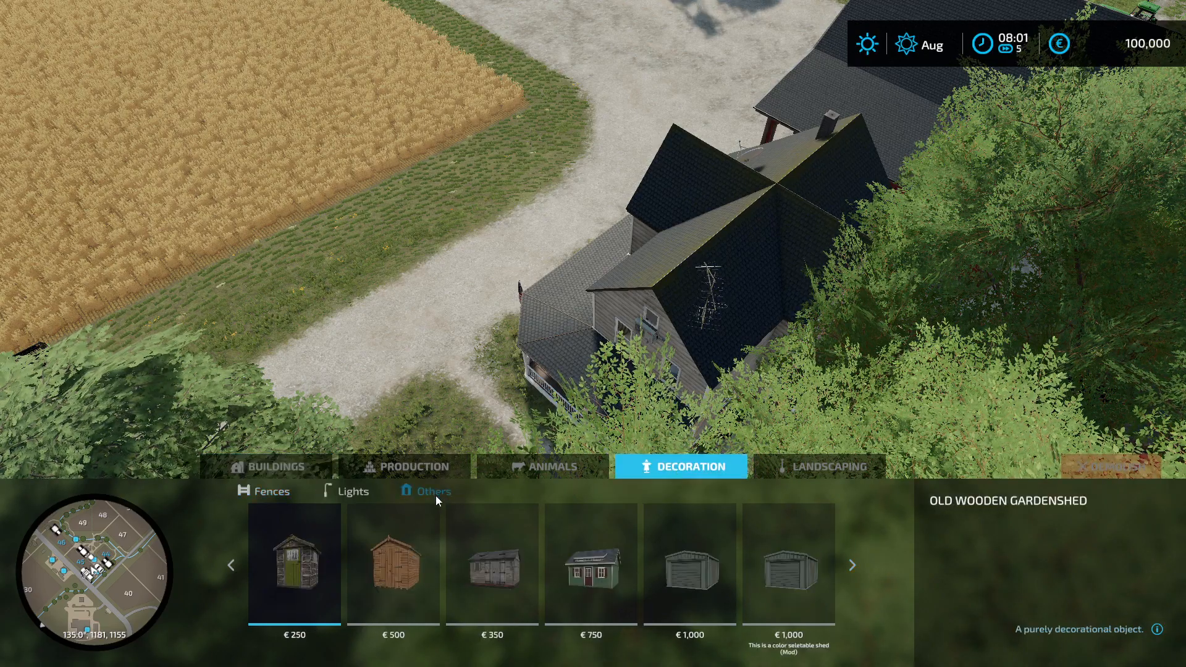
click(793, 566)
key(w)
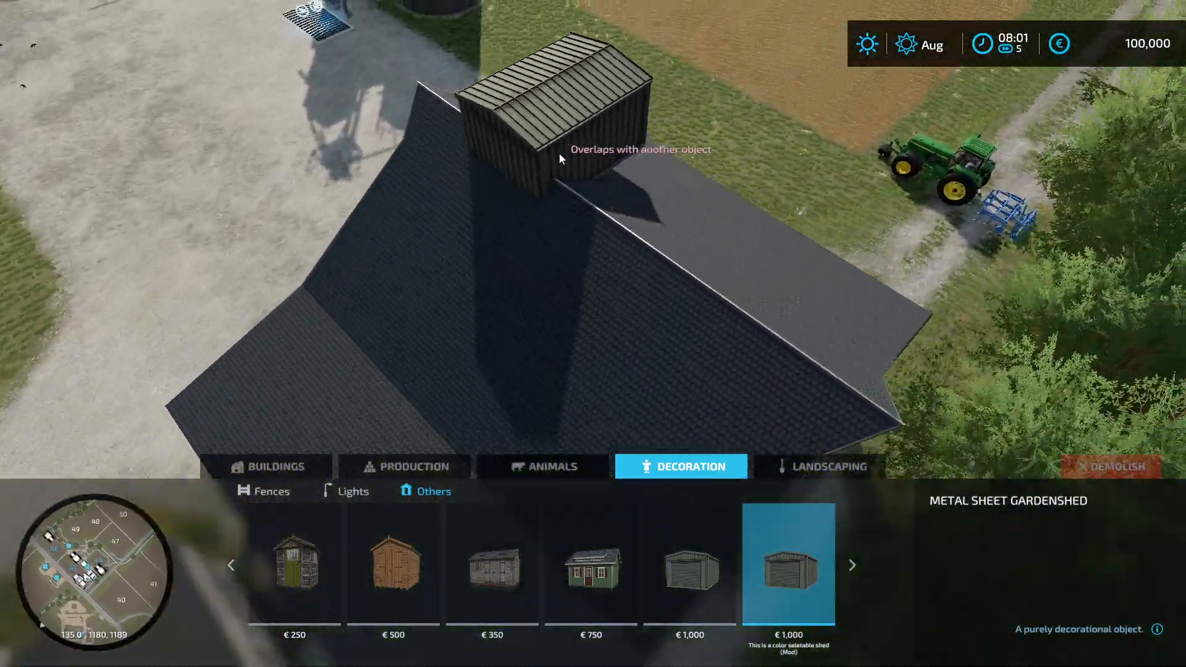
key(w)
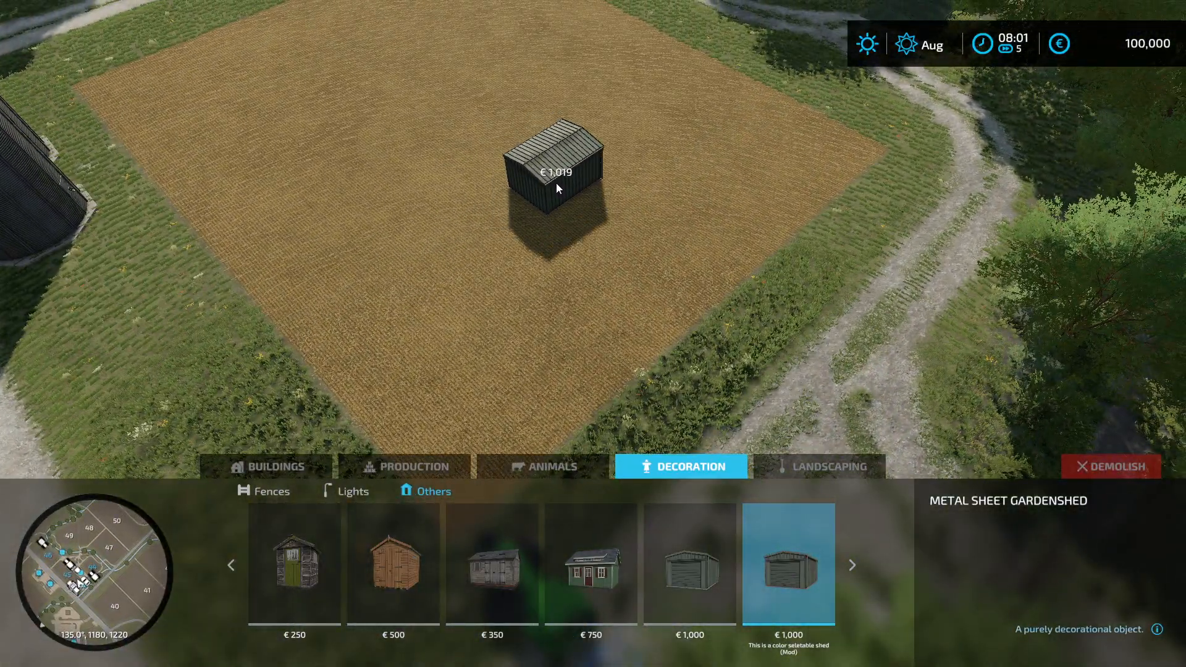
Examine the shed's placement preview up close and check the game's console log for mod loading errors.
right_drag(556, 191, 612, 192)
scroll(547, 191, up, 5)
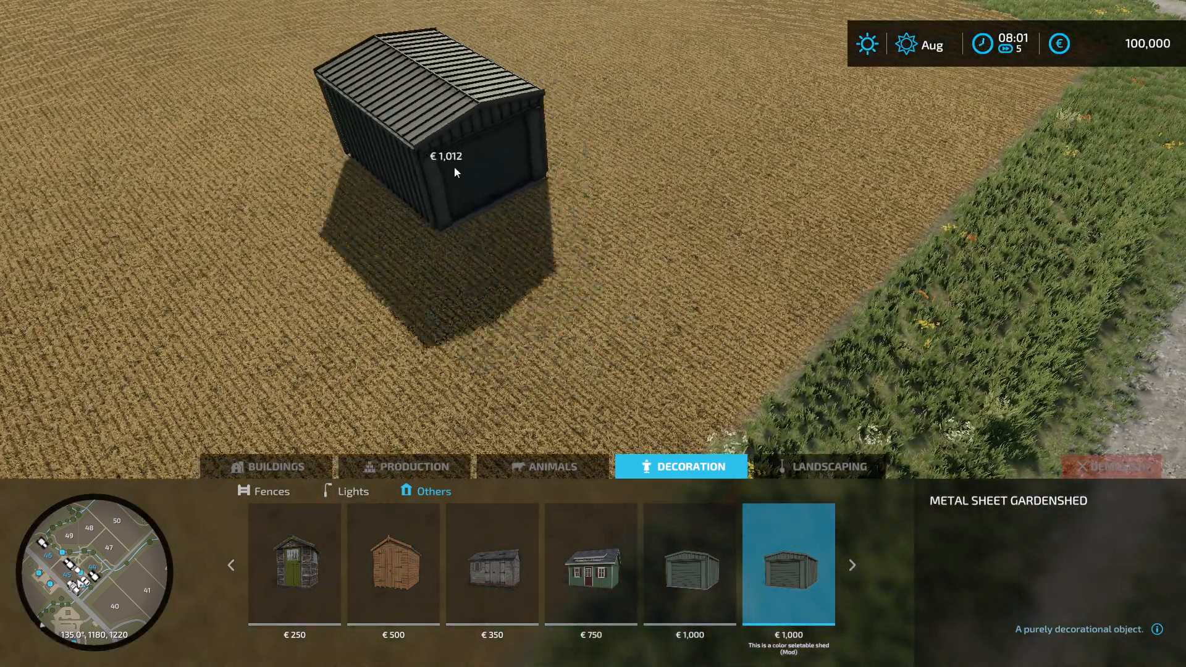
key(grave)
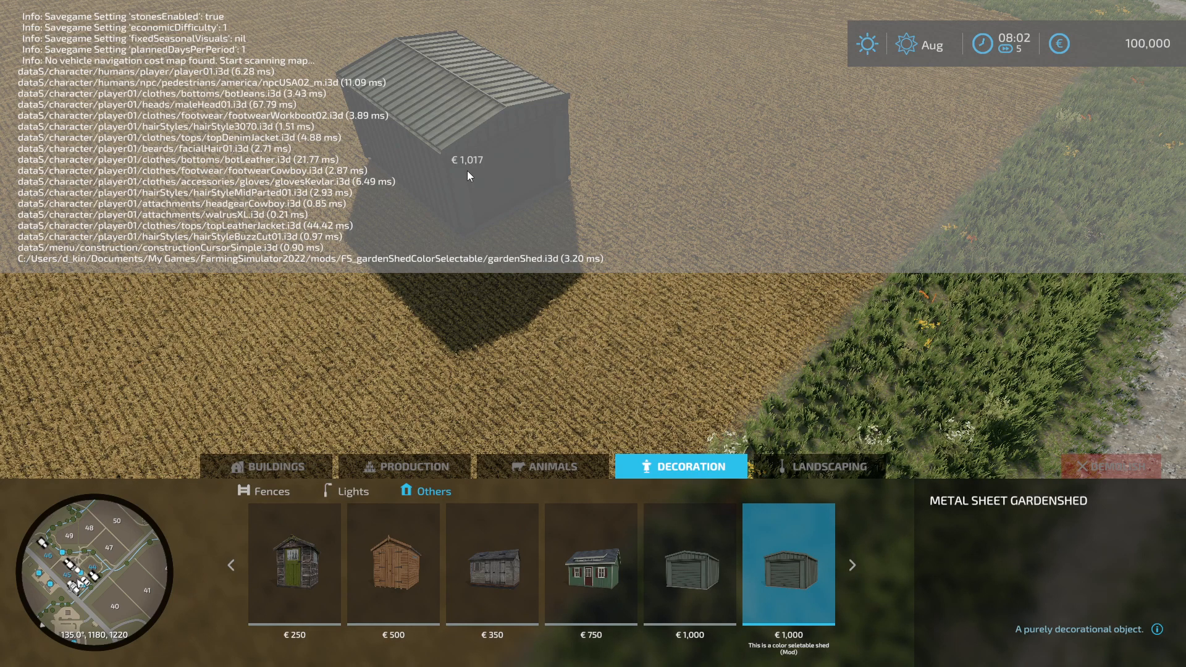
key(grave)
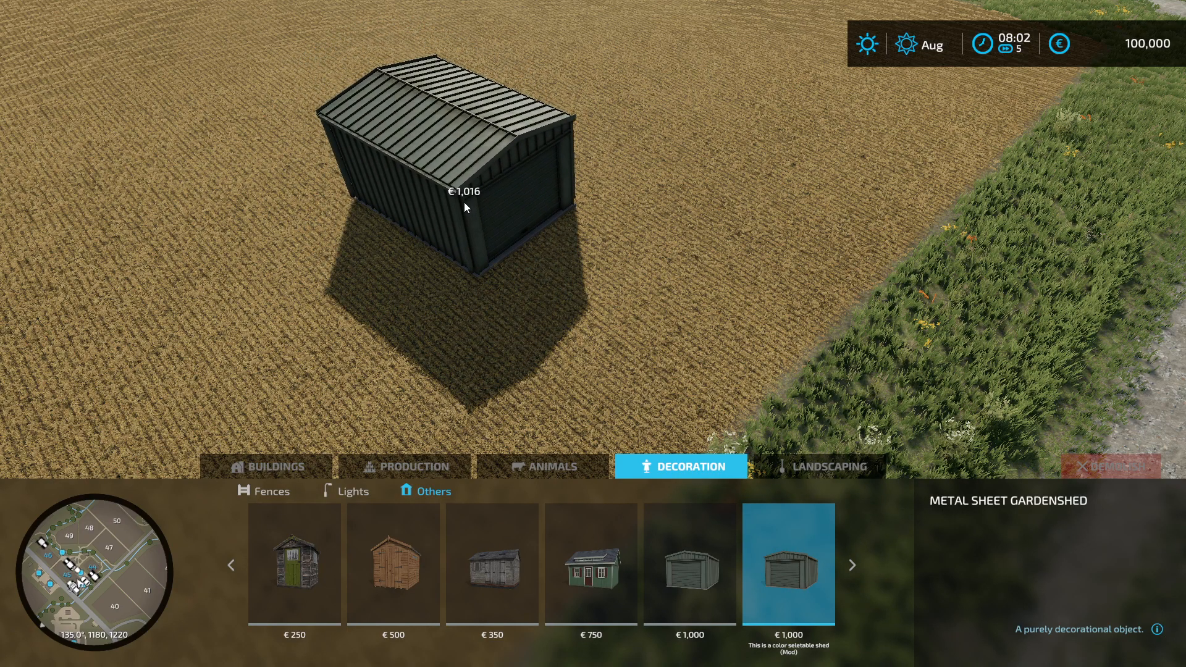
View the shed's placement preview from the door side and change the color of section 1.
right_drag(593, 334, 531, 300)
right_drag(643, 315, 646, 353)
key(w)
key(w)
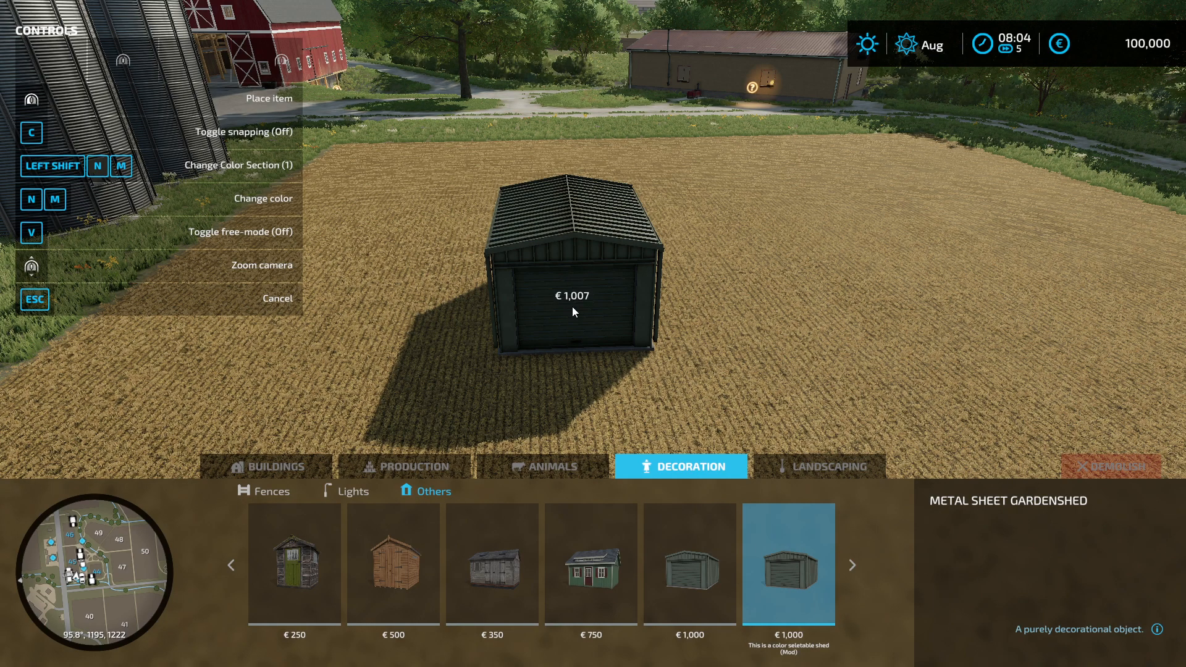
key(n)
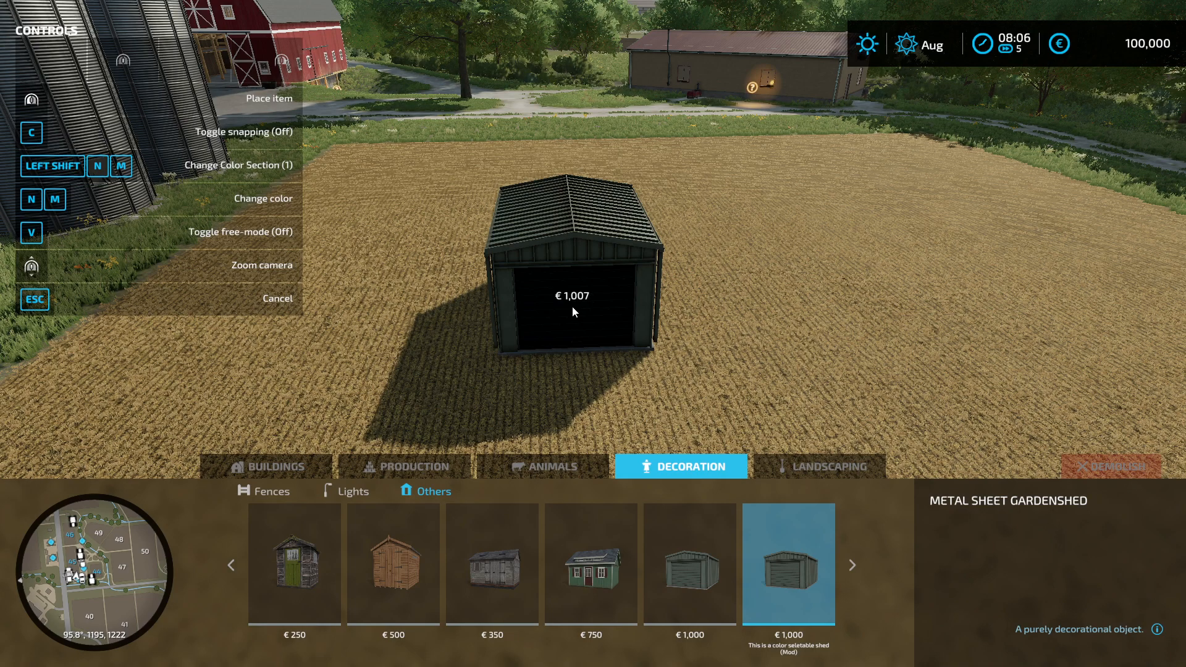
Switch the shed preview to color section 3 and cycle through several colors for the walls.
key(shift+n)
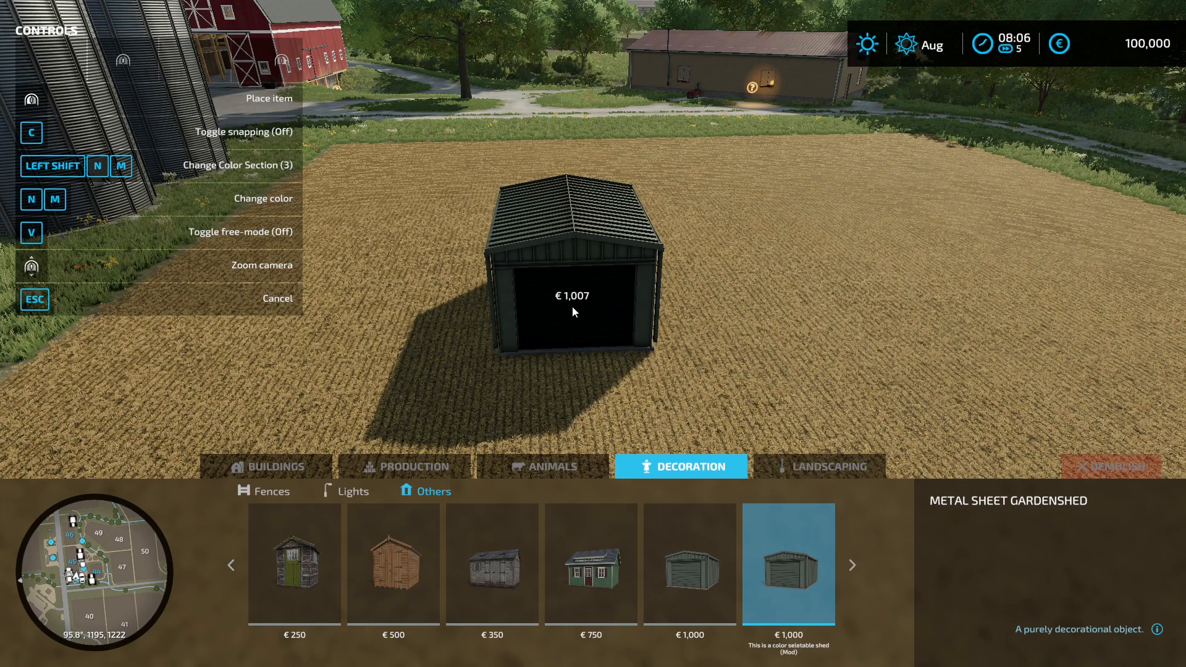
key(m)
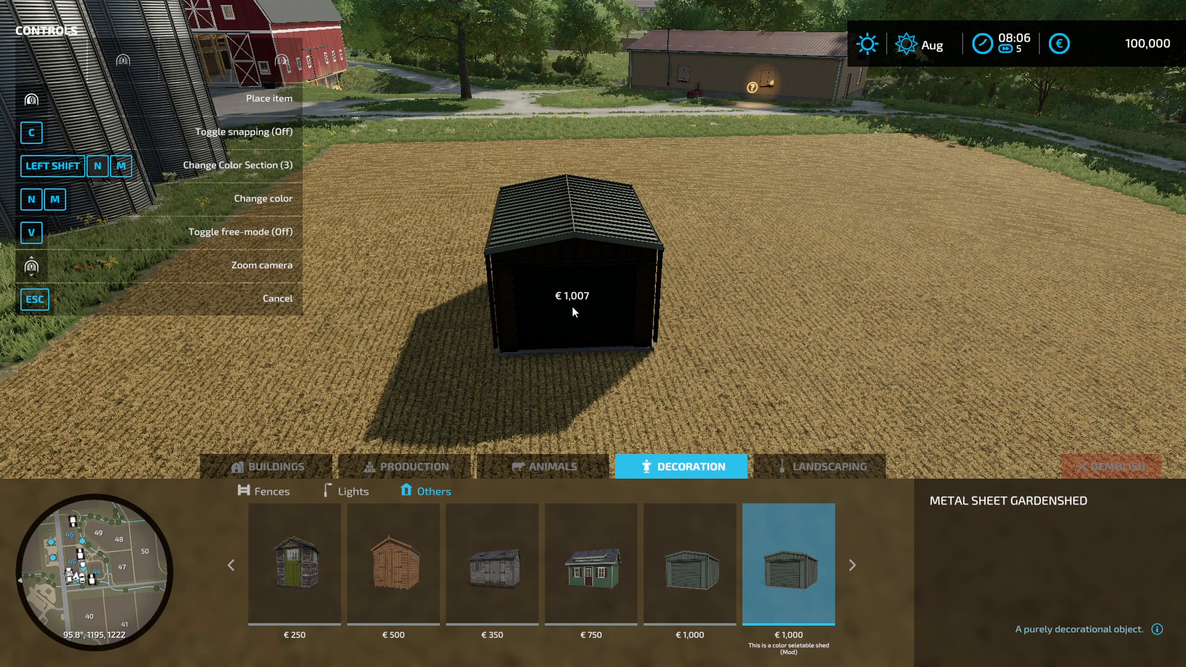
right_drag(572, 305, 593, 333)
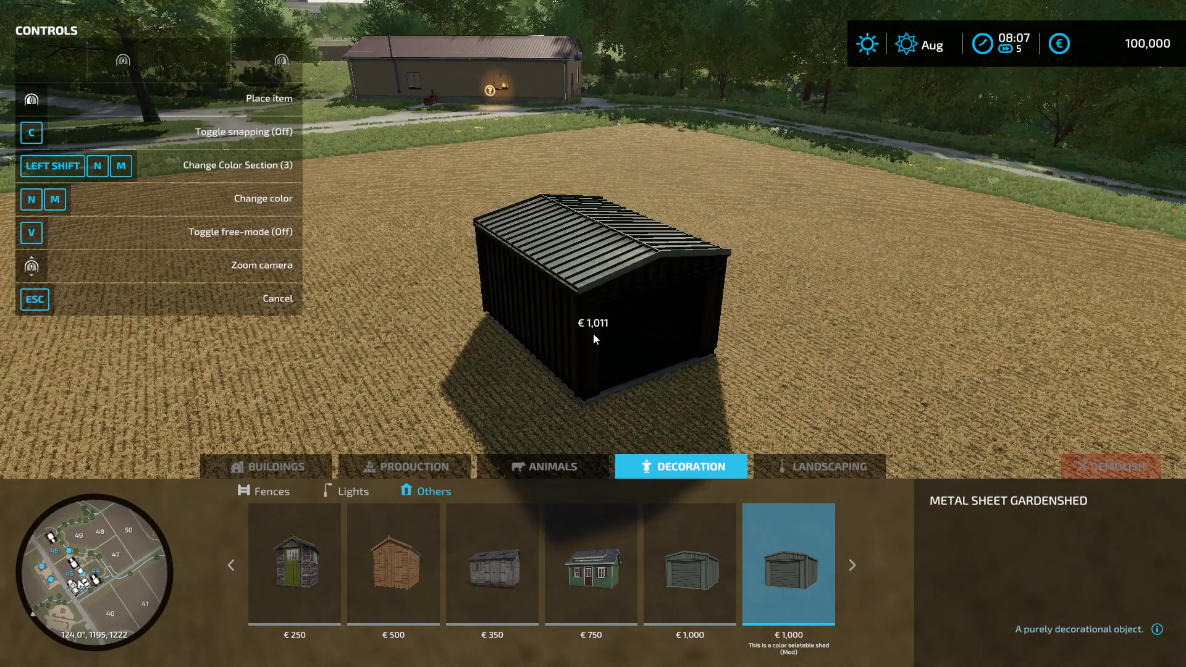
key(m)
key(m)
key(m)
key(m)
key(m)
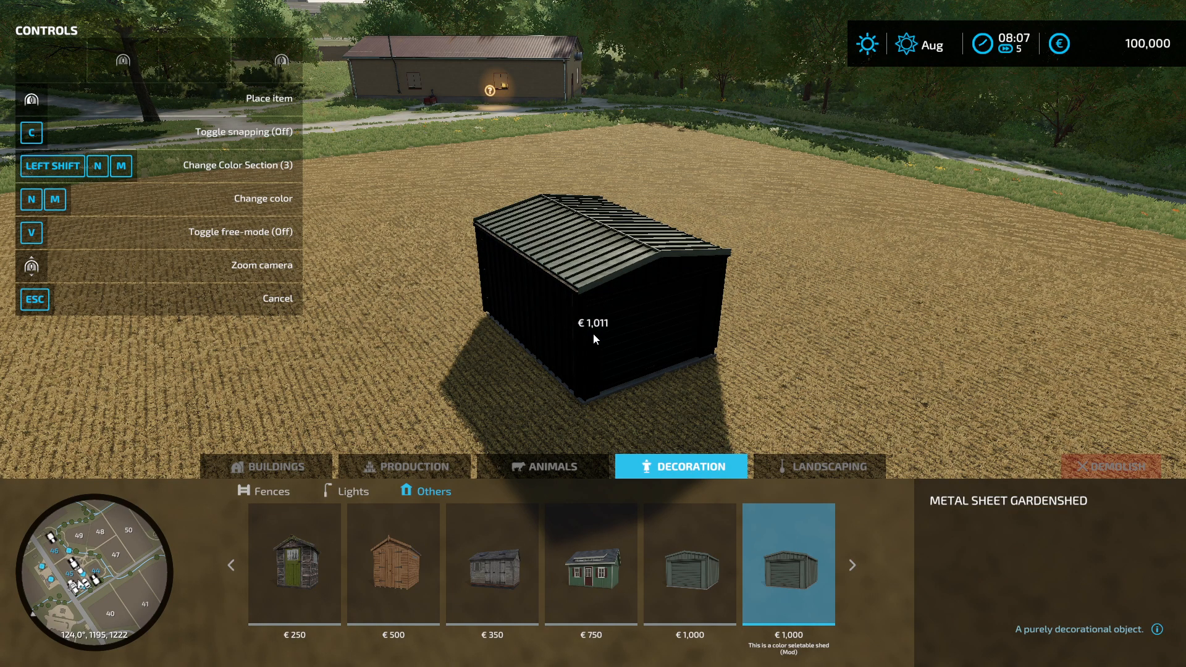
Switch the shed preview to color section 2 and cycle through several colors for the roof.
key(shift+n)
key(m)
key(m)
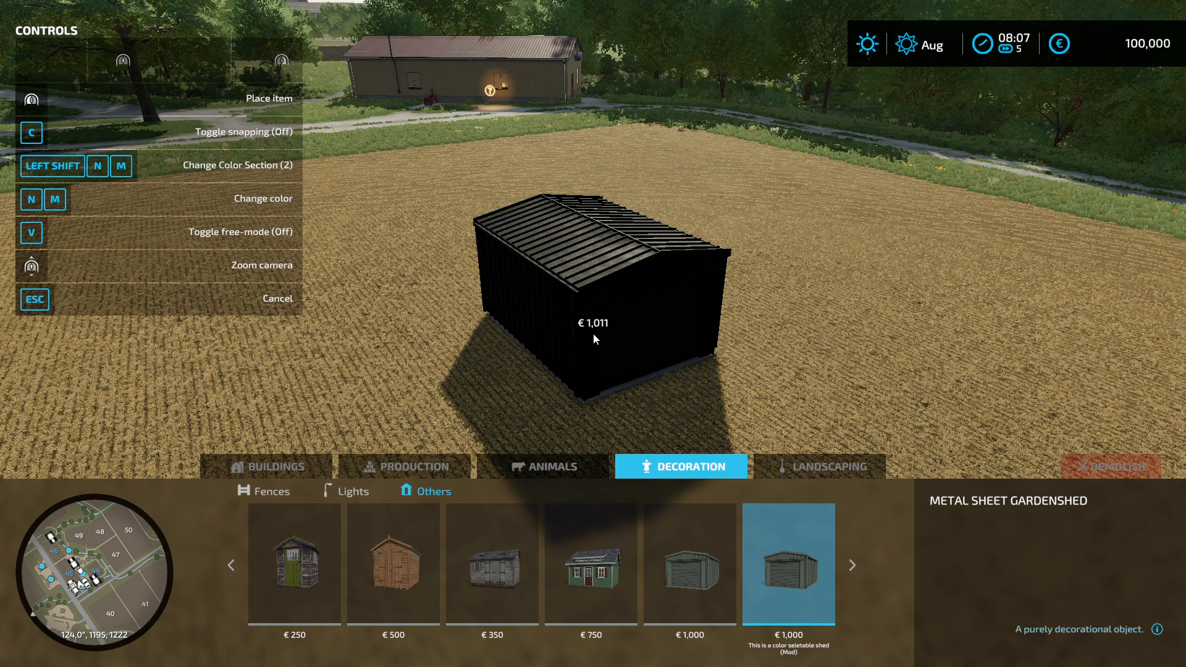
key(m)
key(m)
key(m)
key(m)
key(m)
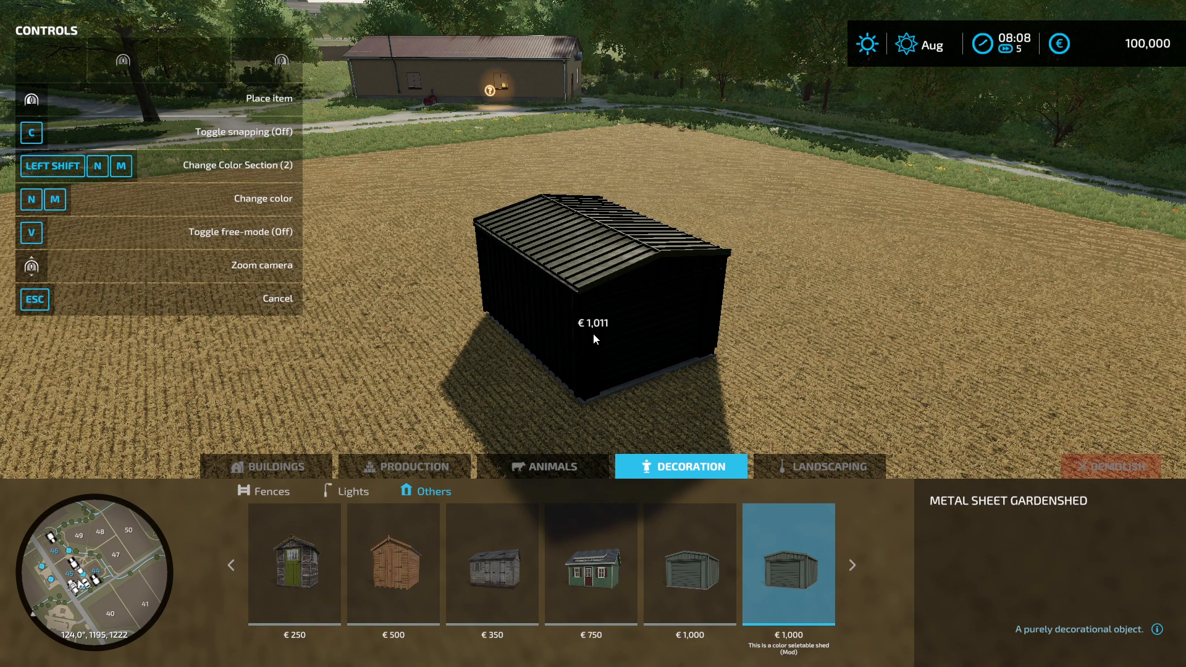
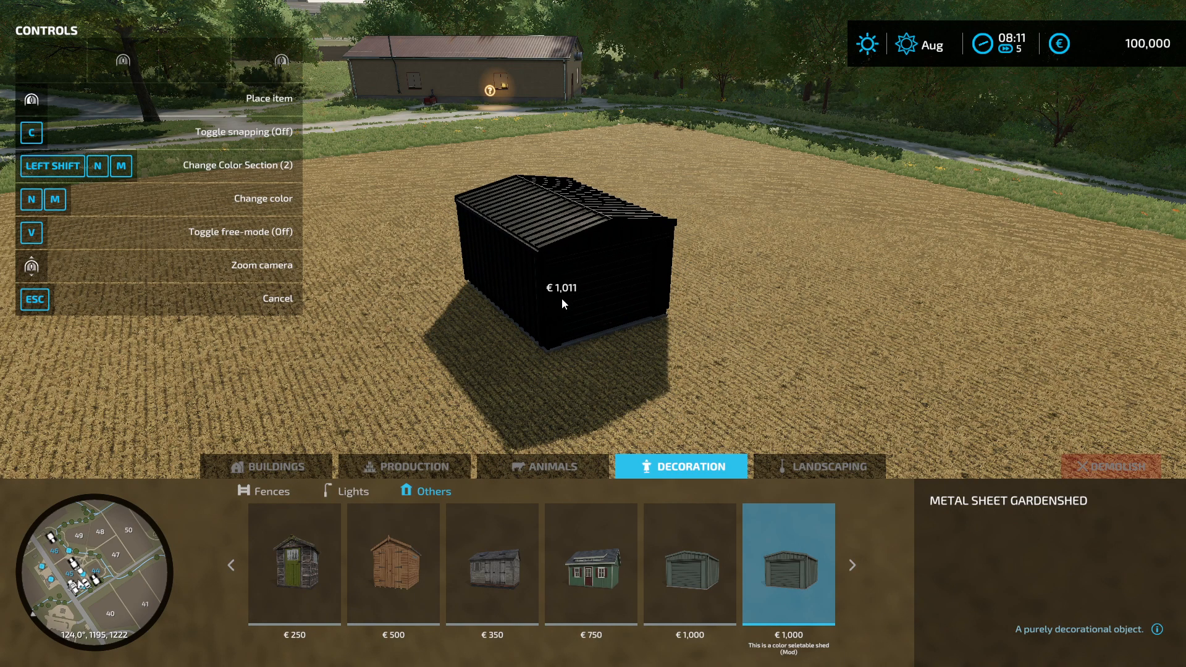
Leave the game and open the FS_gardenShedColorSelectable mod folder in File Explorer.
key(Escape)
key(Escape)
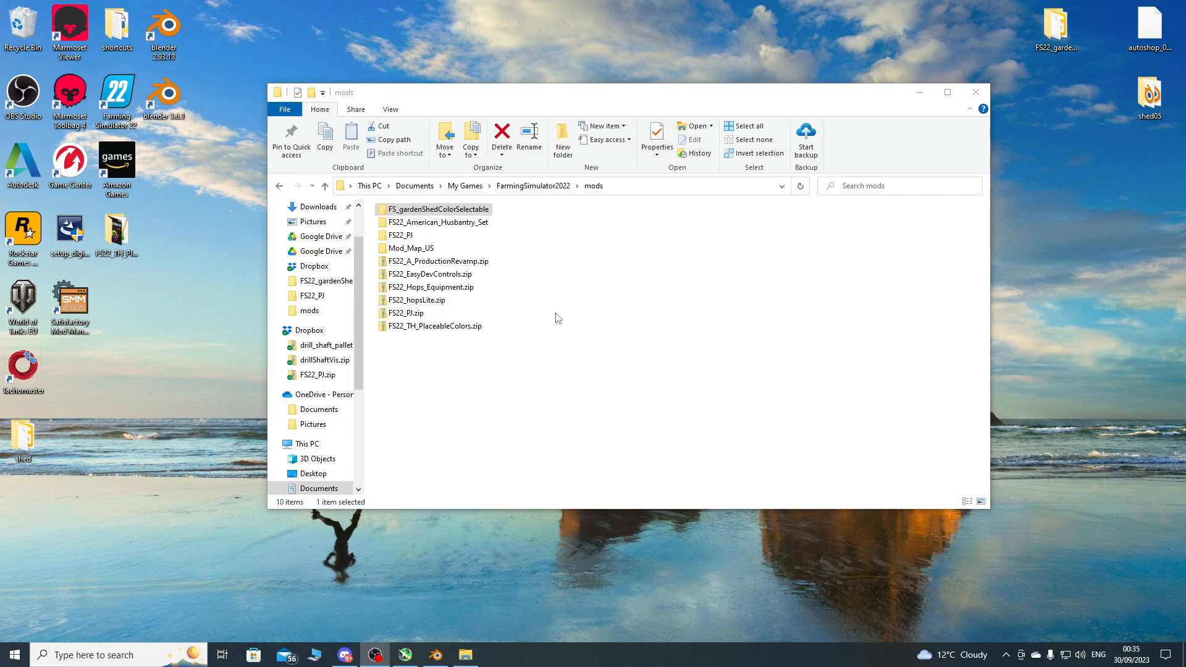
double_click(445, 210)
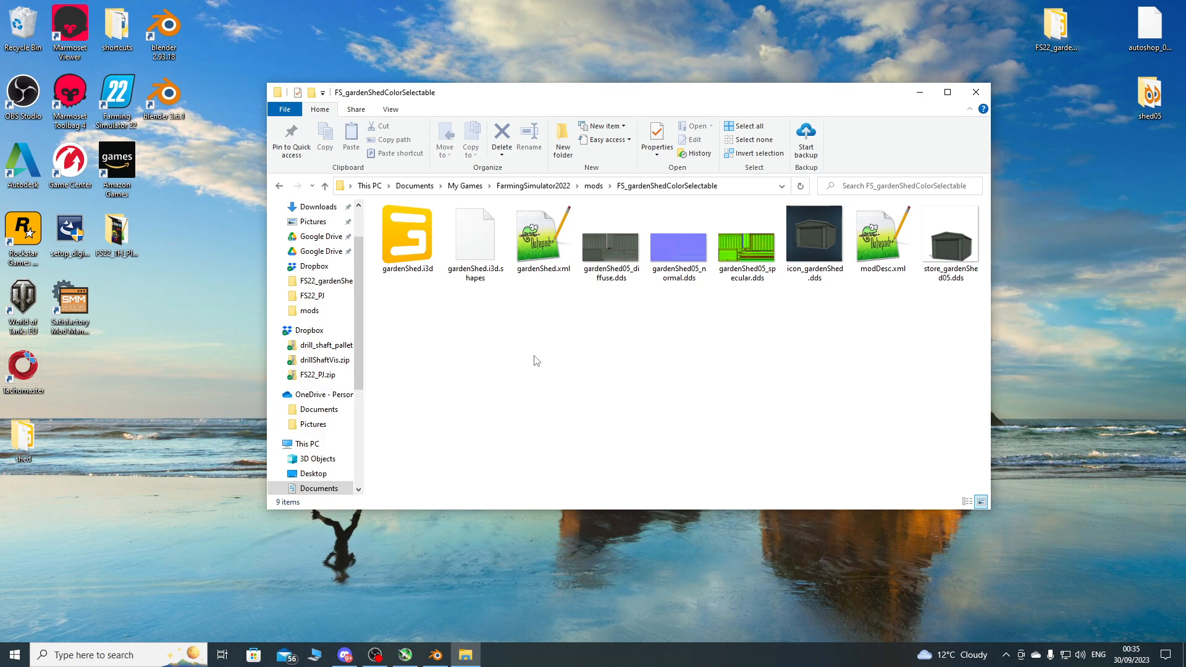
drag(684, 97, 653, 95)
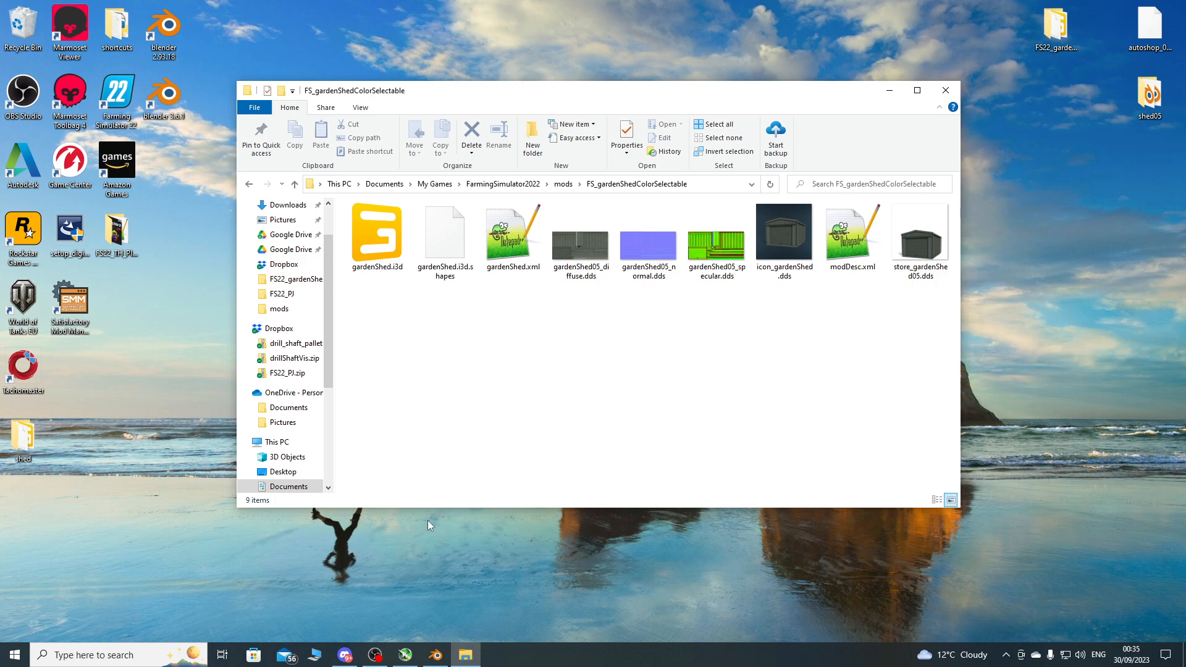
Switch to Blender and return the roof from Edit Mode to Object Mode.
click(436, 655)
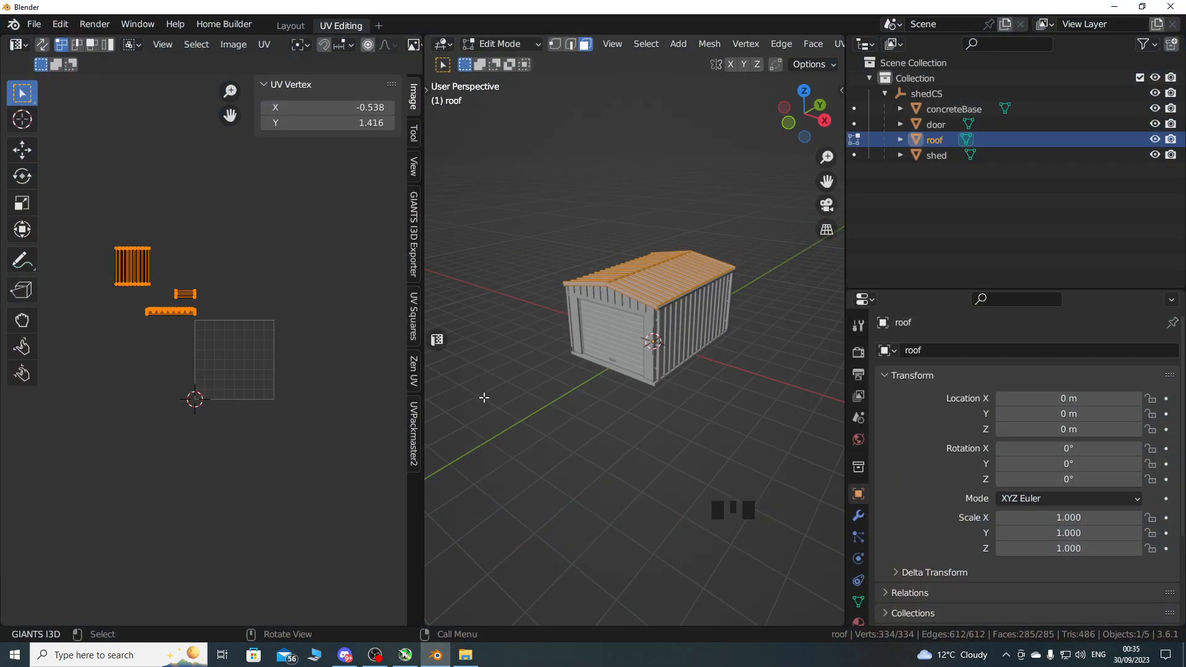
drag(846, 260, 1033, 260)
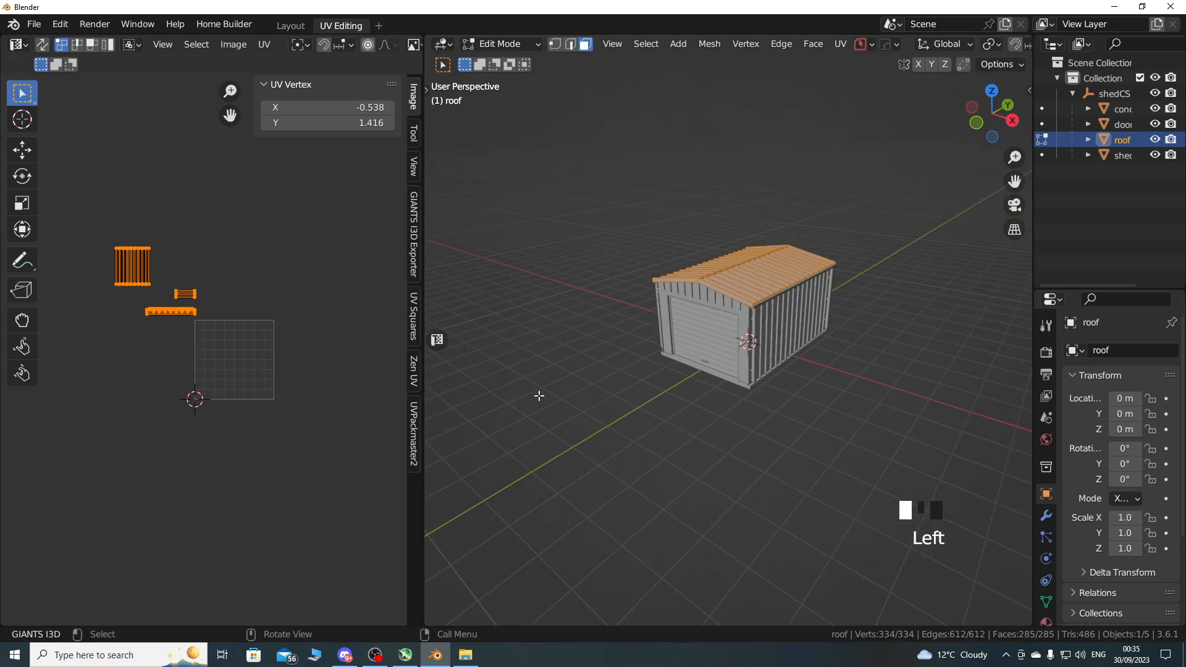
key(Tab)
shift+middle_drag(754, 355, 740, 301)
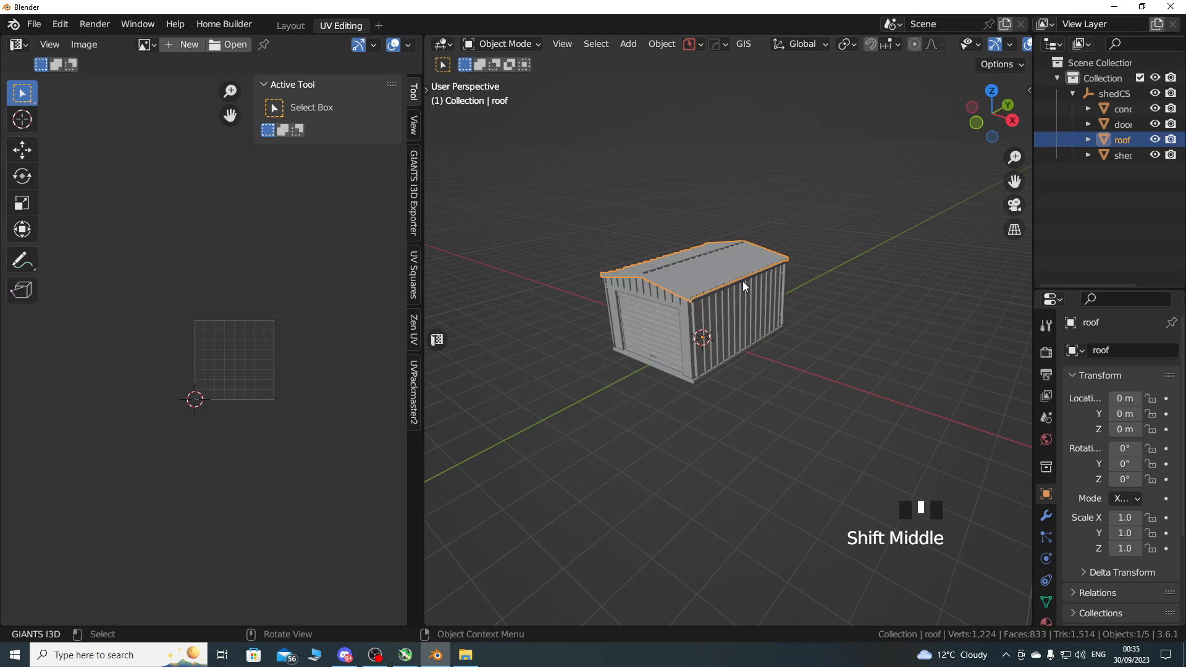
drag(1033, 260, 943, 256)
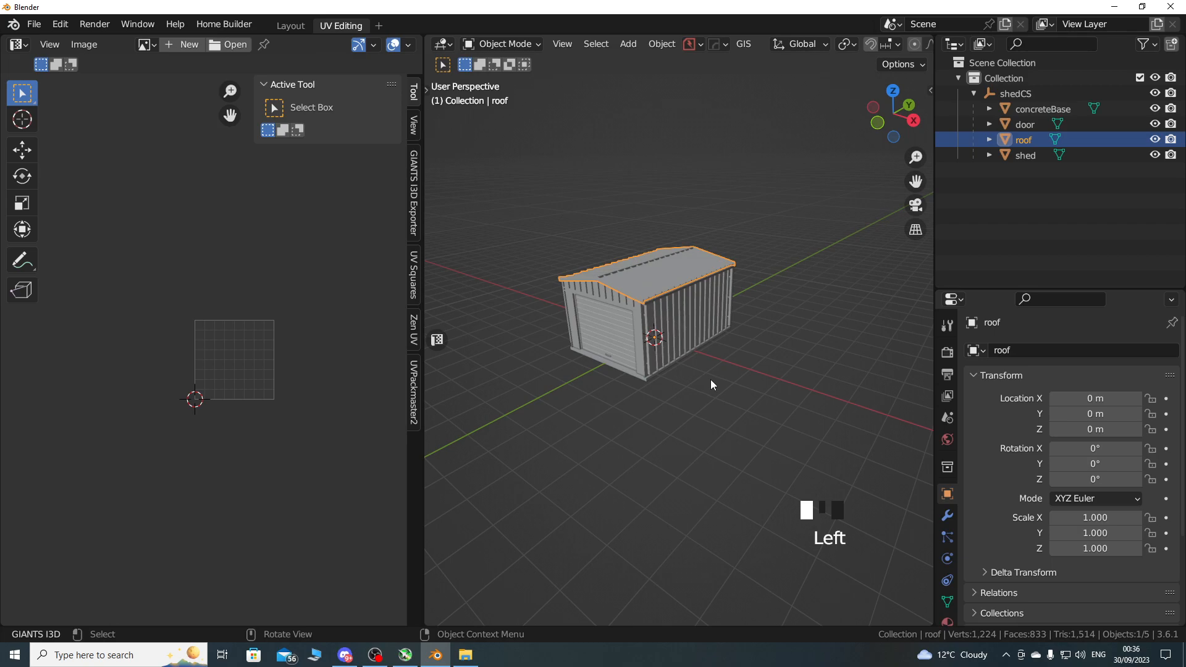
Add a general Shading workspace to the shed's Blender file.
click(291, 25)
shift+middle_drag(579, 220, 508, 291)
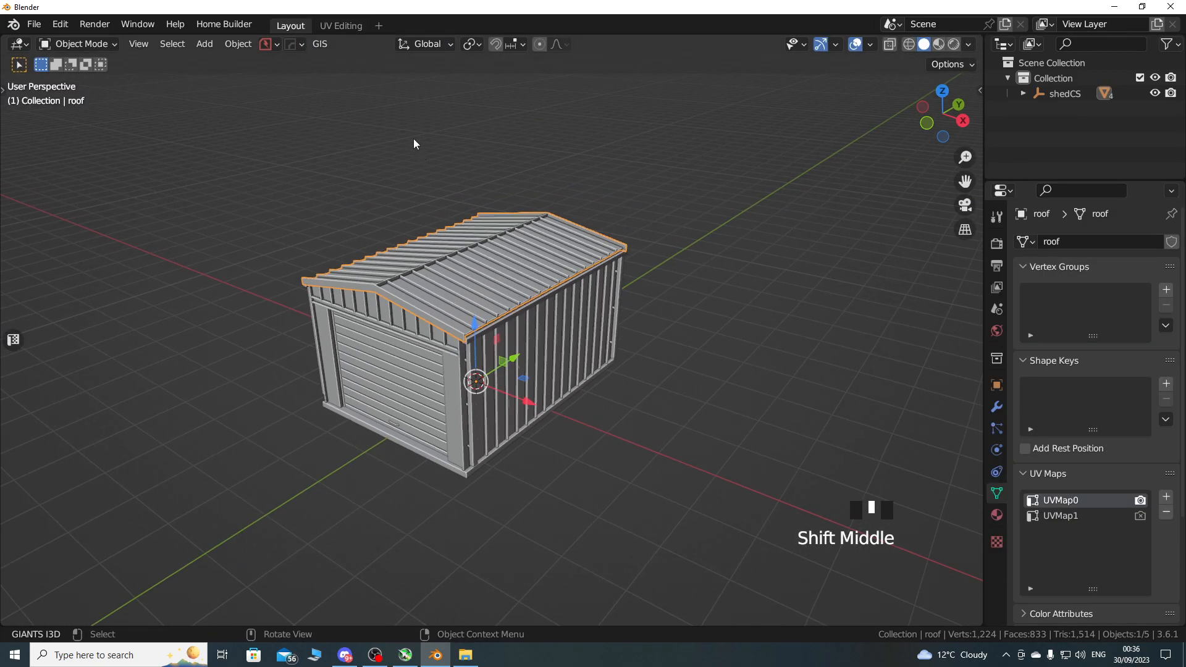
click(379, 26)
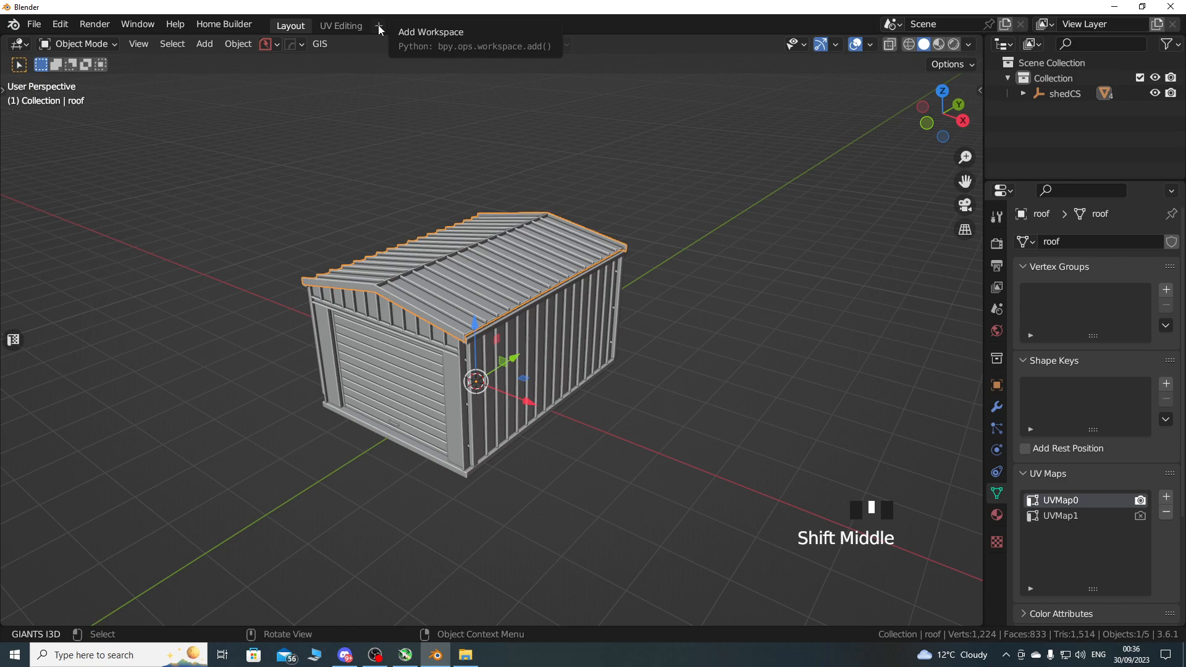
click(379, 25)
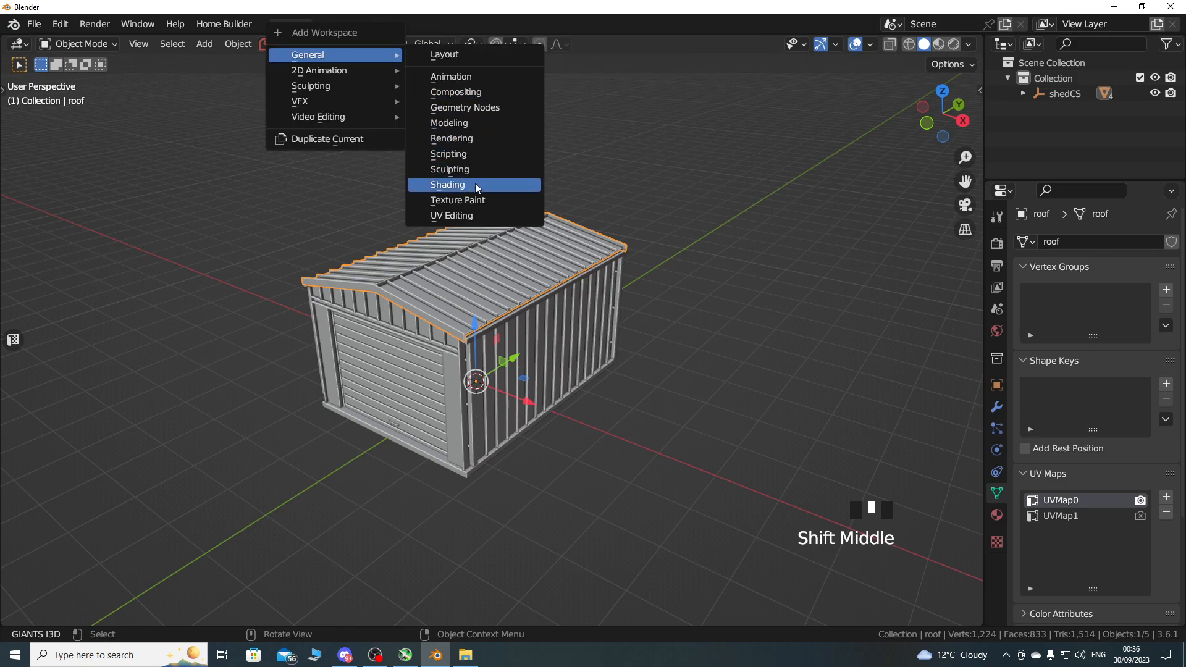
click(475, 184)
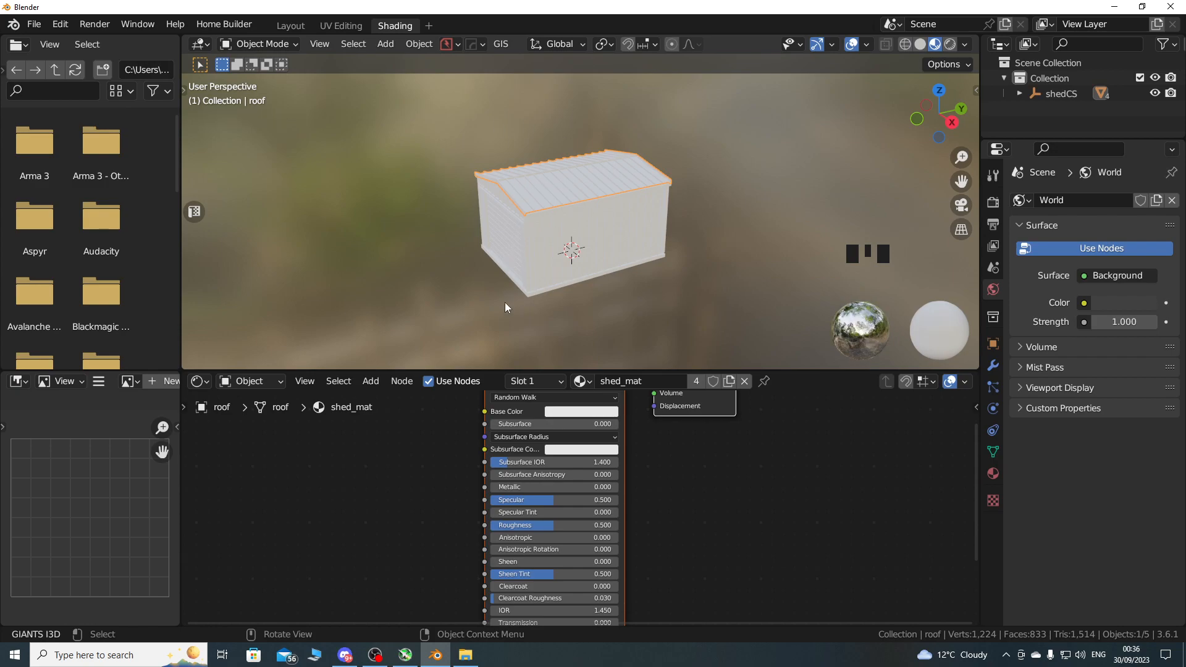
Enlarge the node editor and add gardenShed05_diffuse.dds from the mod folder to the shed_mat nodes.
drag(410, 370, 414, 233)
middle_drag(419, 396, 527, 400)
click(536, 383)
click(465, 655)
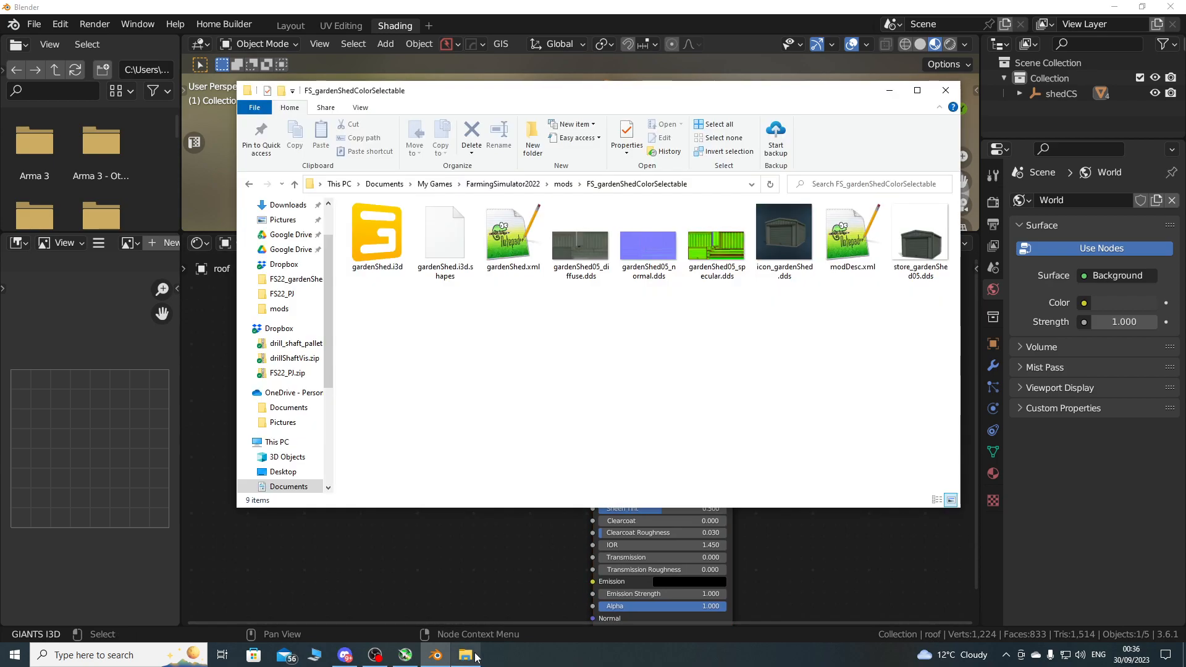
drag(580, 244, 462, 353)
click(479, 502)
Move the diffuse texture node away from the Principled BSDF and connect its Color output to Base Color.
scroll(558, 406, down, 1)
scroll(558, 406, up, 3)
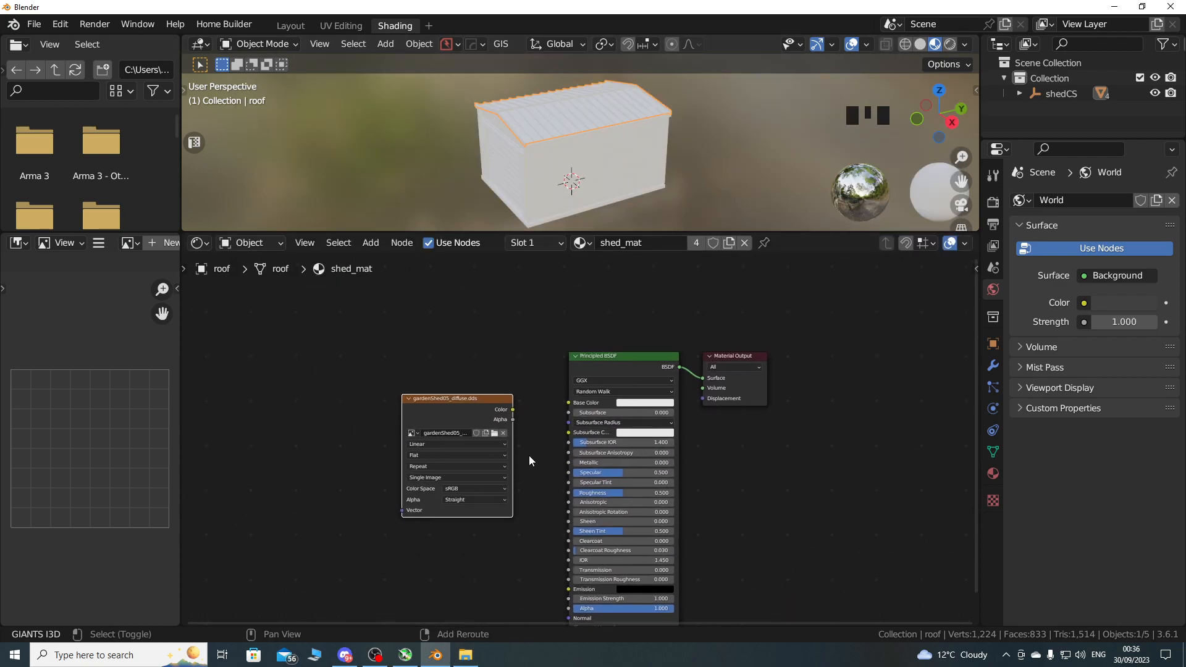
drag(430, 407, 348, 336)
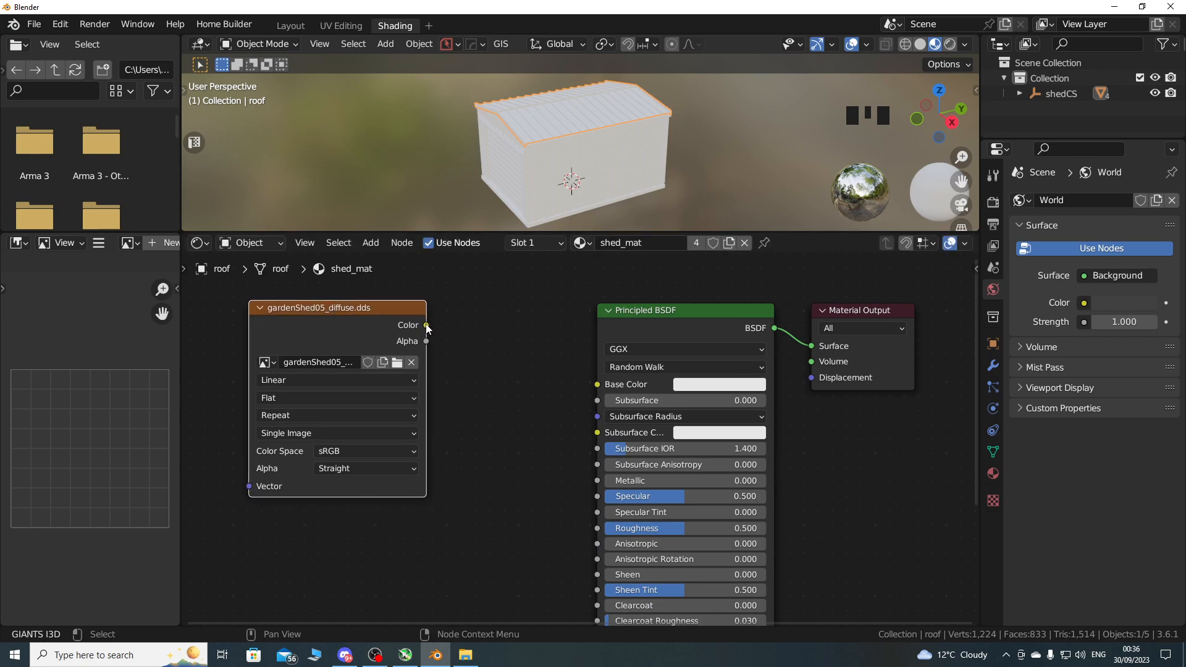
drag(427, 325, 596, 383)
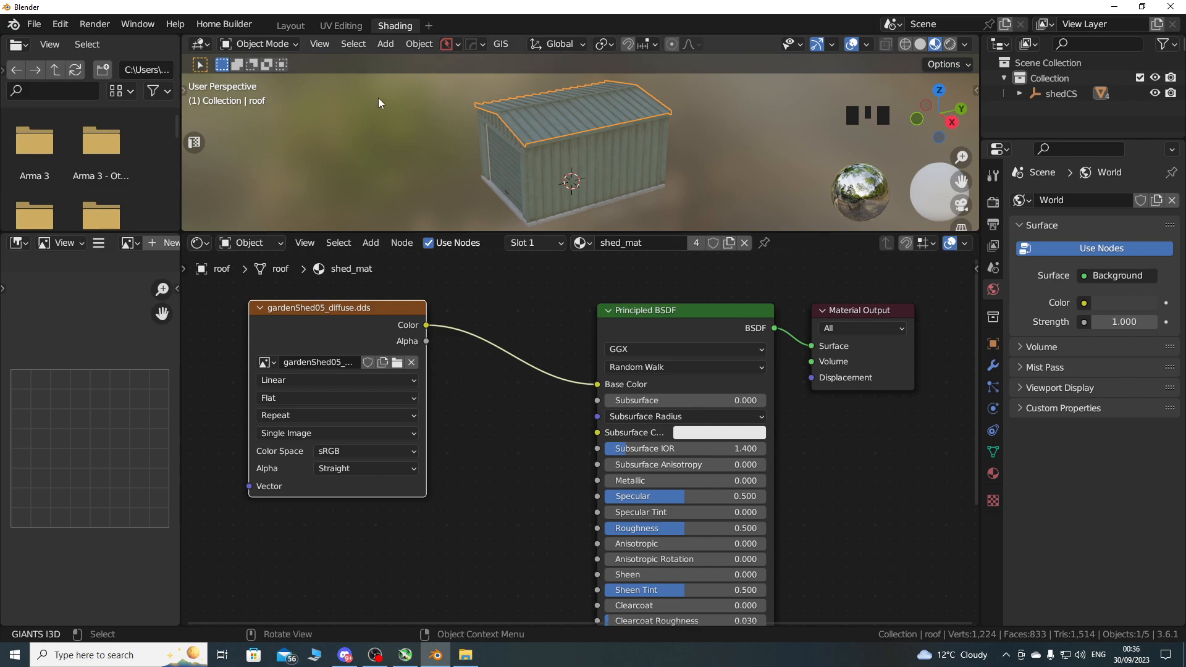
In the UV Editing workspace, examine the roof's UV islands against the gardenShed05_diffuse.dds texture.
click(346, 25)
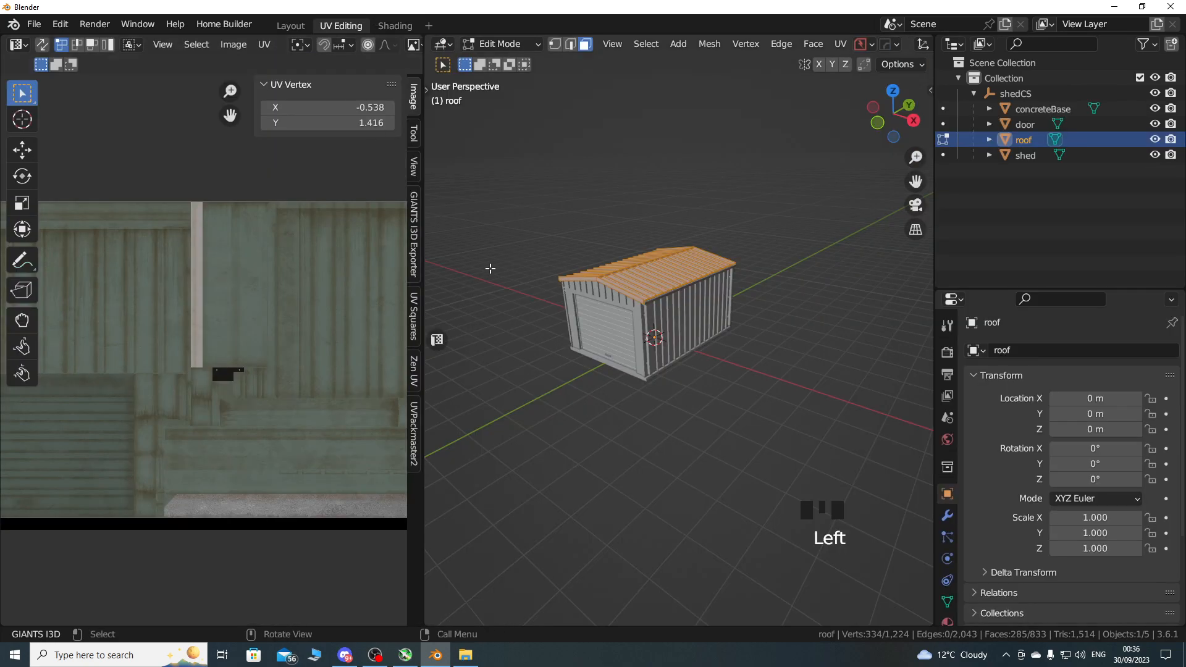
scroll(265, 324, down, 3)
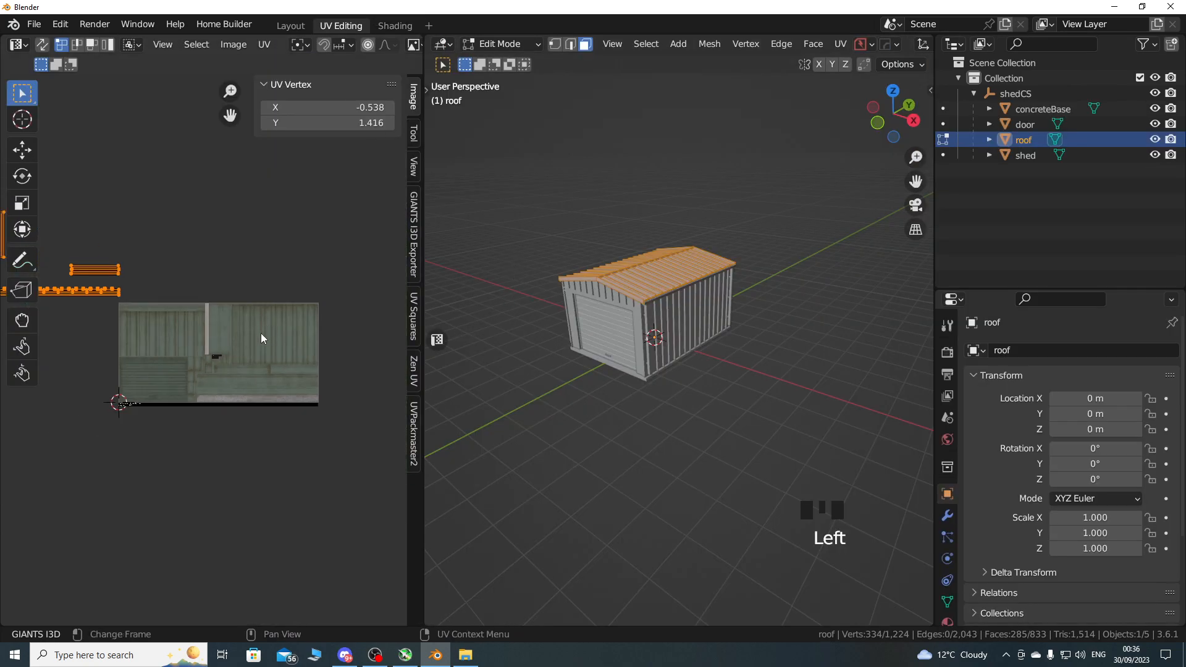
key(n)
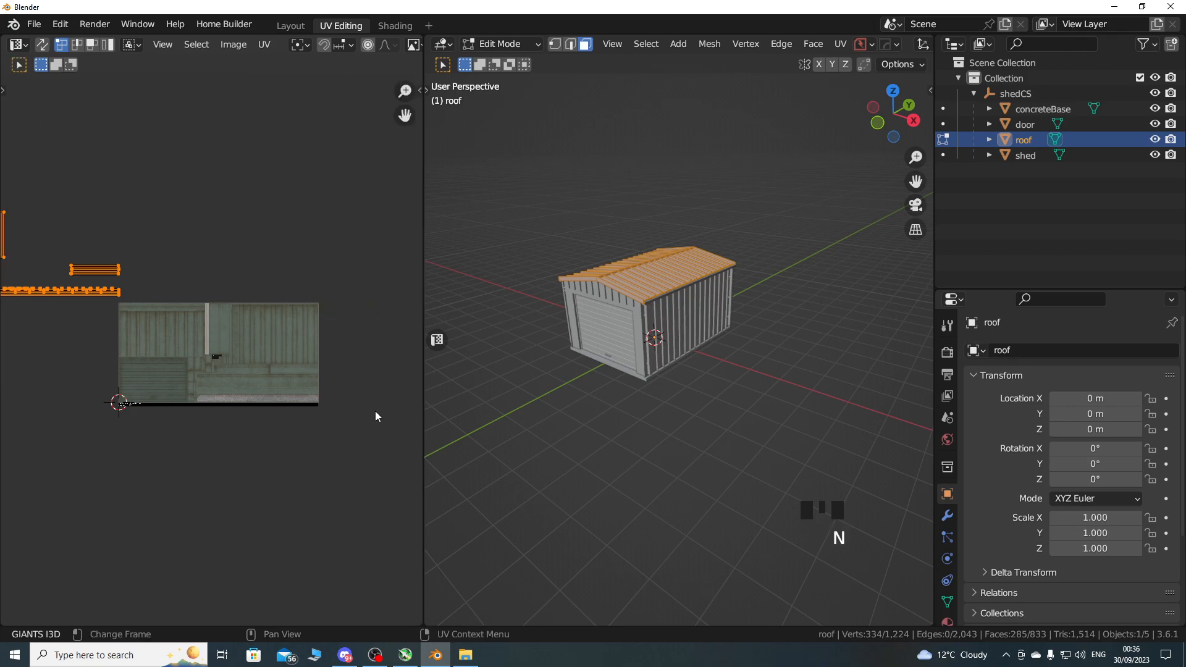
drag(423, 408, 709, 405)
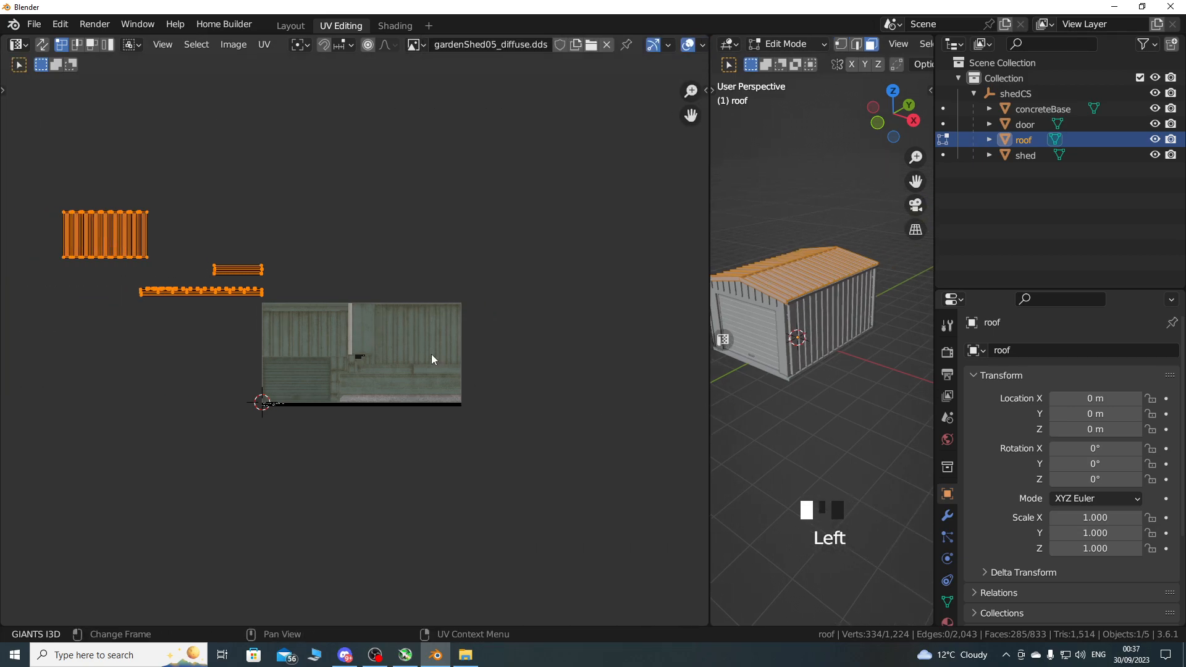
scroll(373, 405, up, 3)
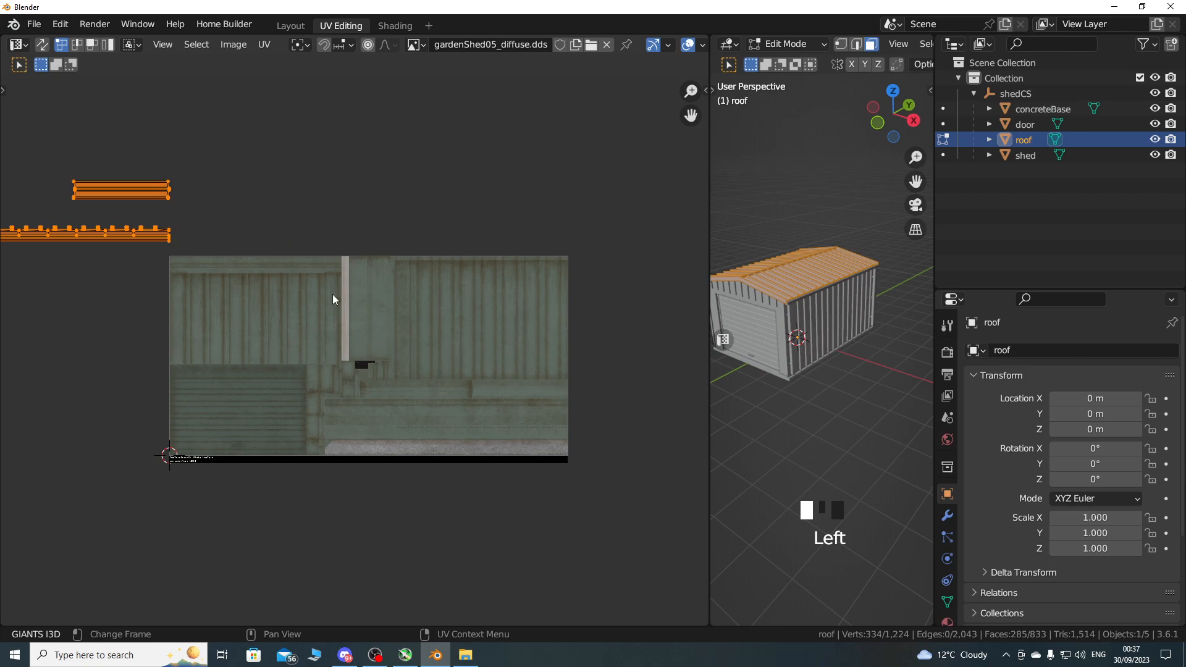
scroll(376, 400, down, 3)
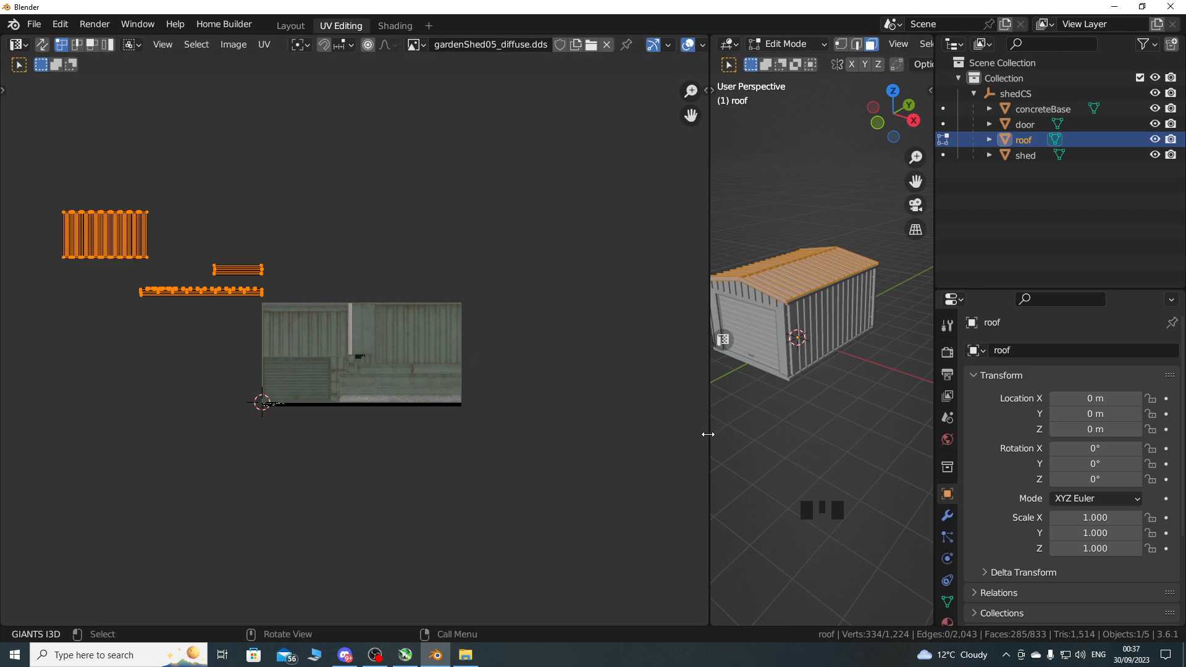
drag(709, 439, 493, 427)
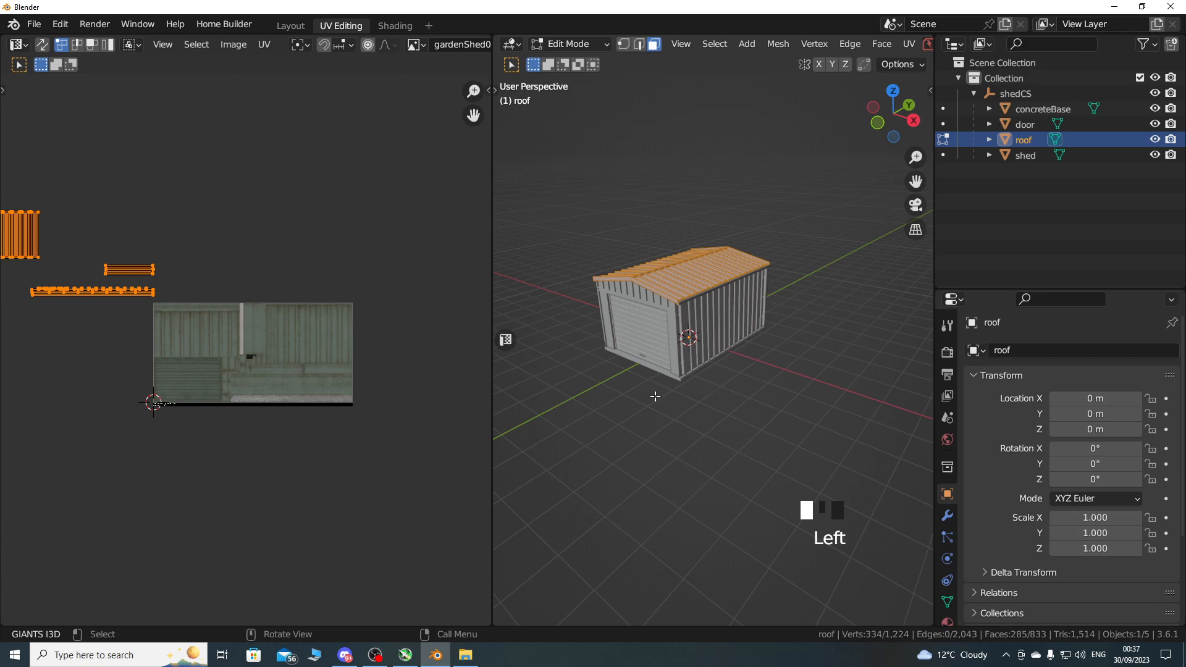
shift+middle_drag(636, 402, 639, 401)
drag(492, 405, 588, 412)
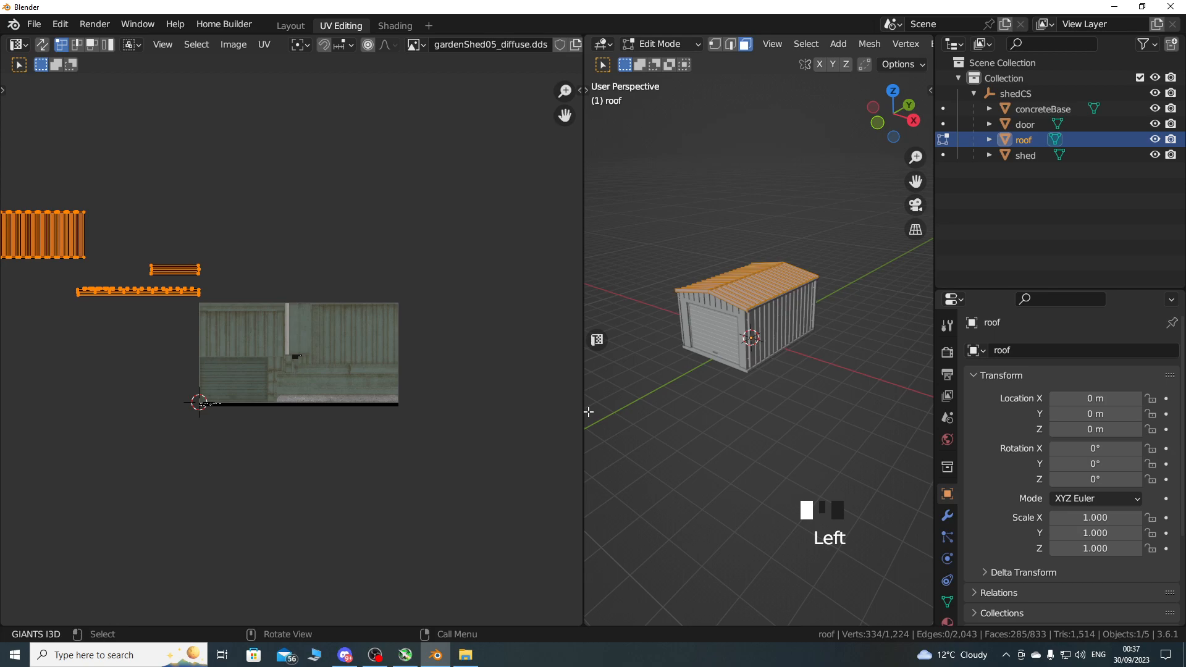
middle_drag(316, 354, 376, 355)
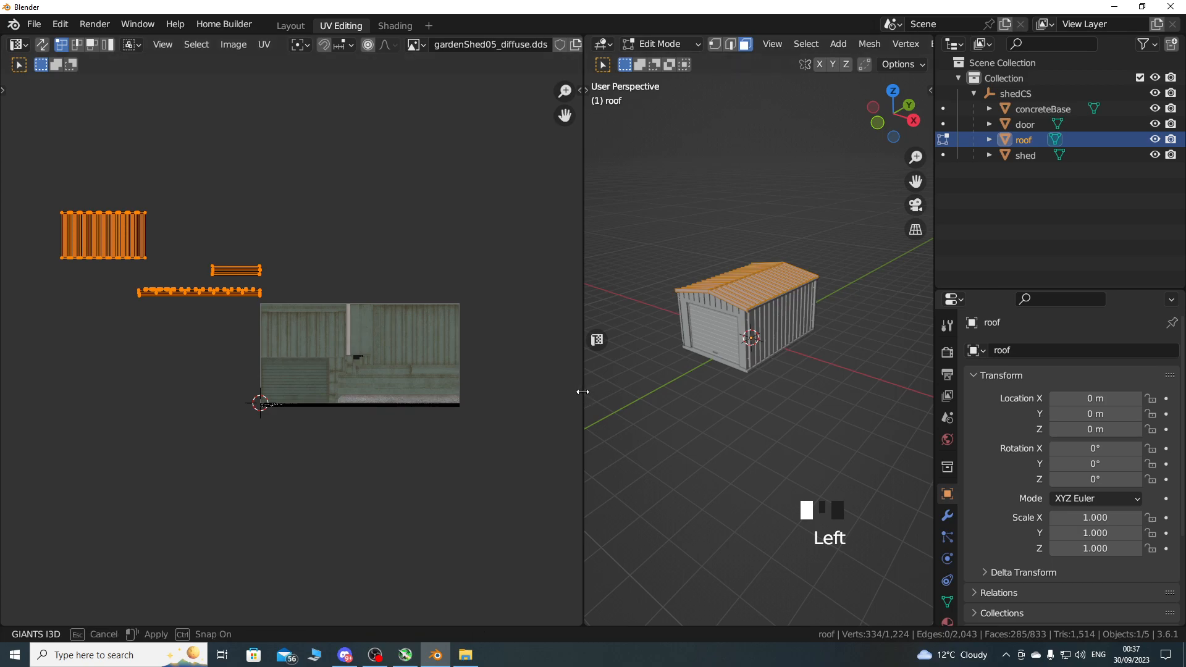
Add the door and shed to the roof selection and switch from Edit Mode back to Object Mode.
drag(584, 393, 485, 393)
click(1026, 124)
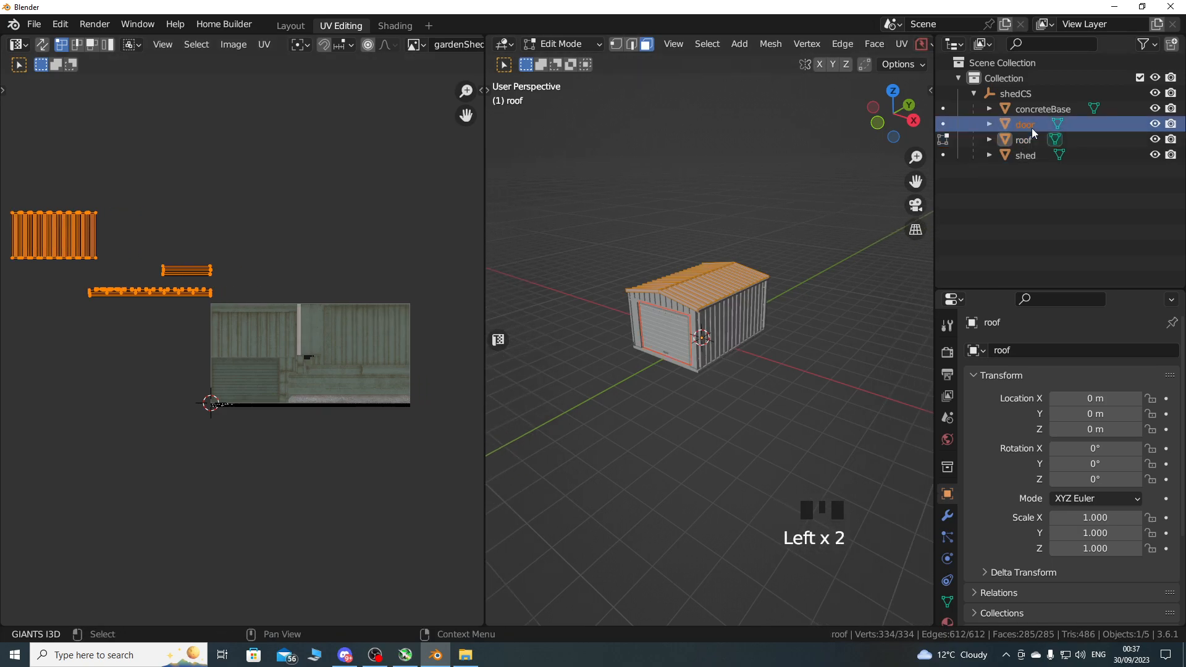
shift+click(1032, 160)
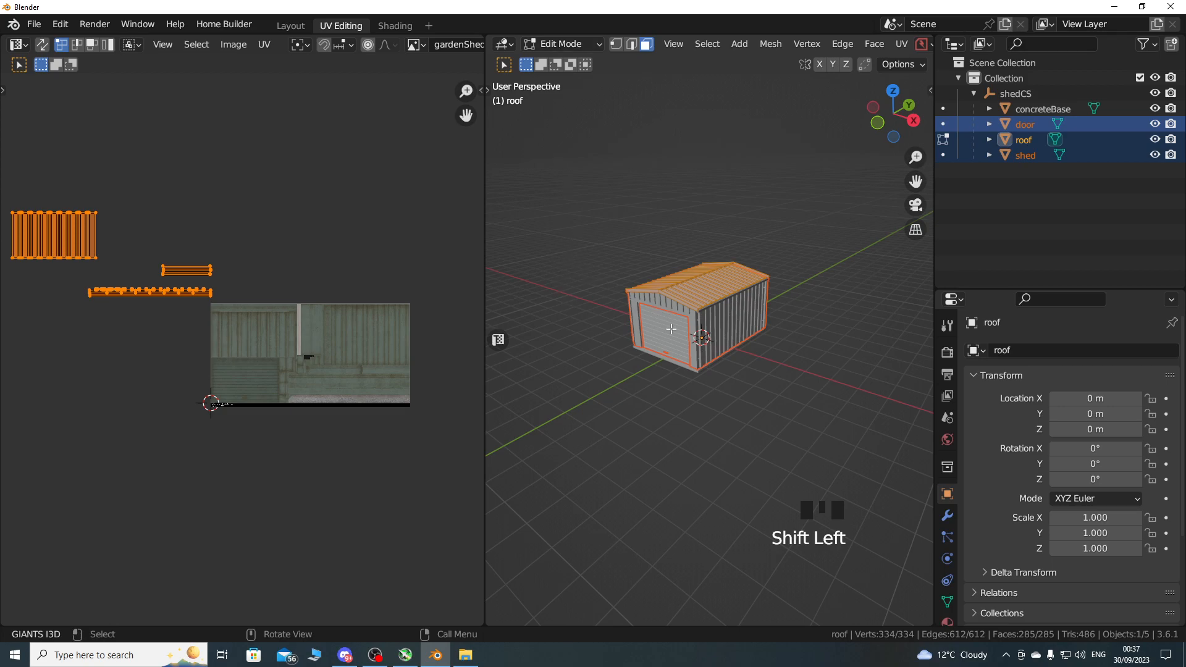
click(555, 45)
click(569, 61)
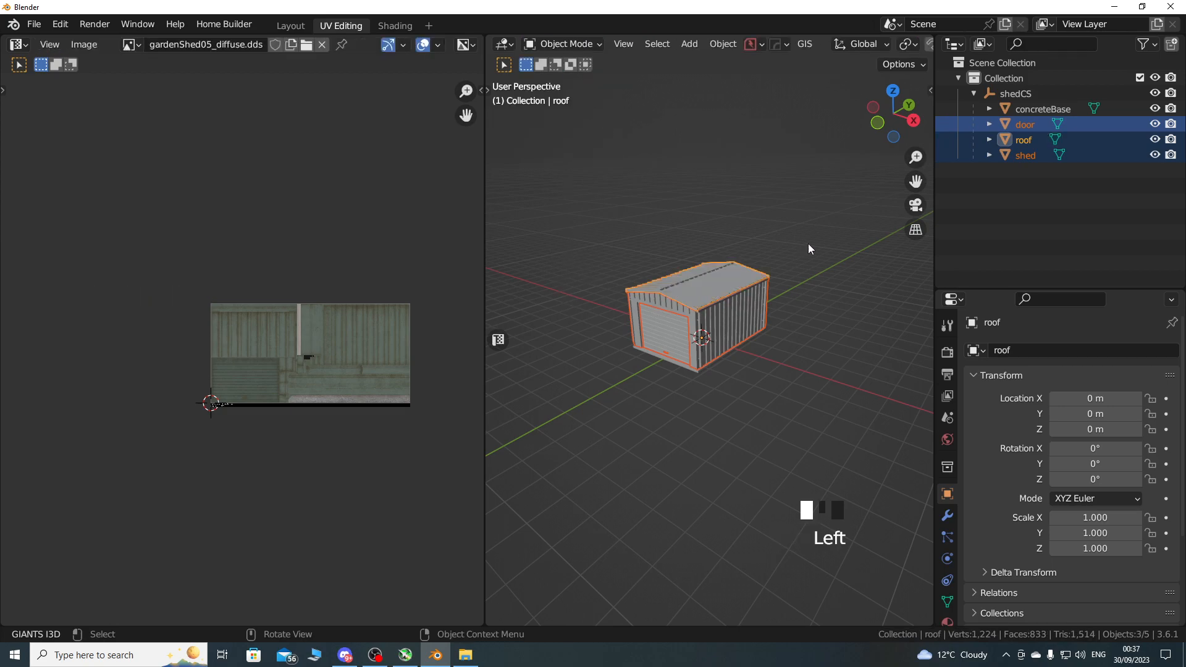
Open the door, roof and shed together in Edit Mode and compare all their UVs with the diffuse texture.
click(1029, 132)
click(1027, 258)
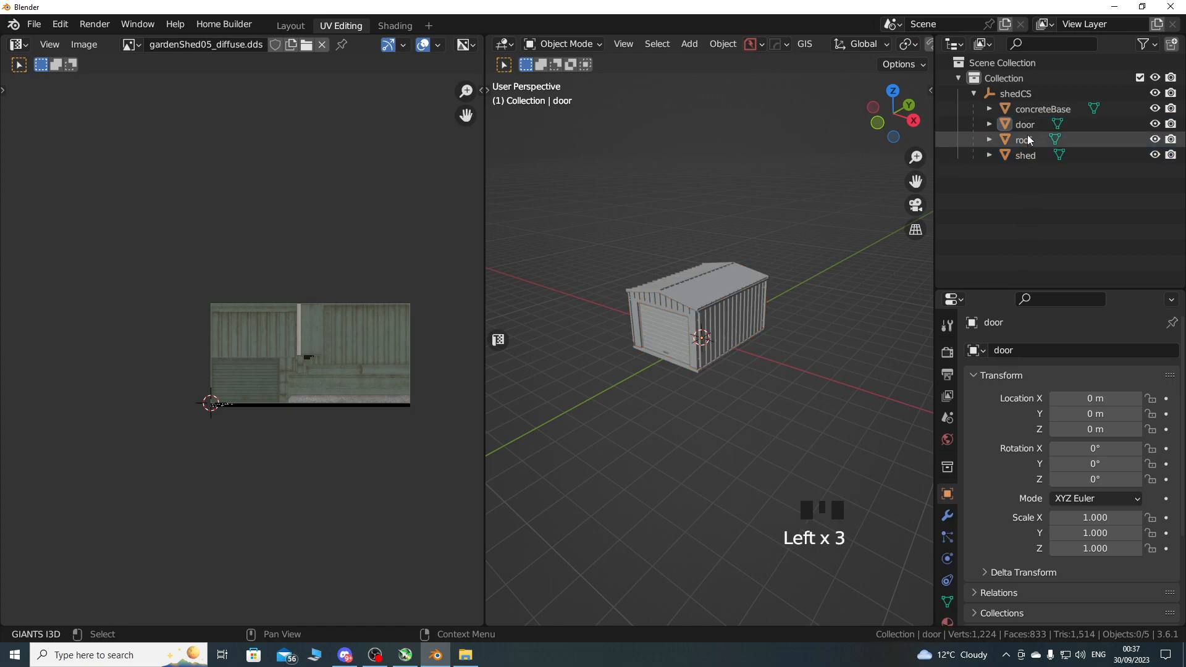
shift+click(1027, 157)
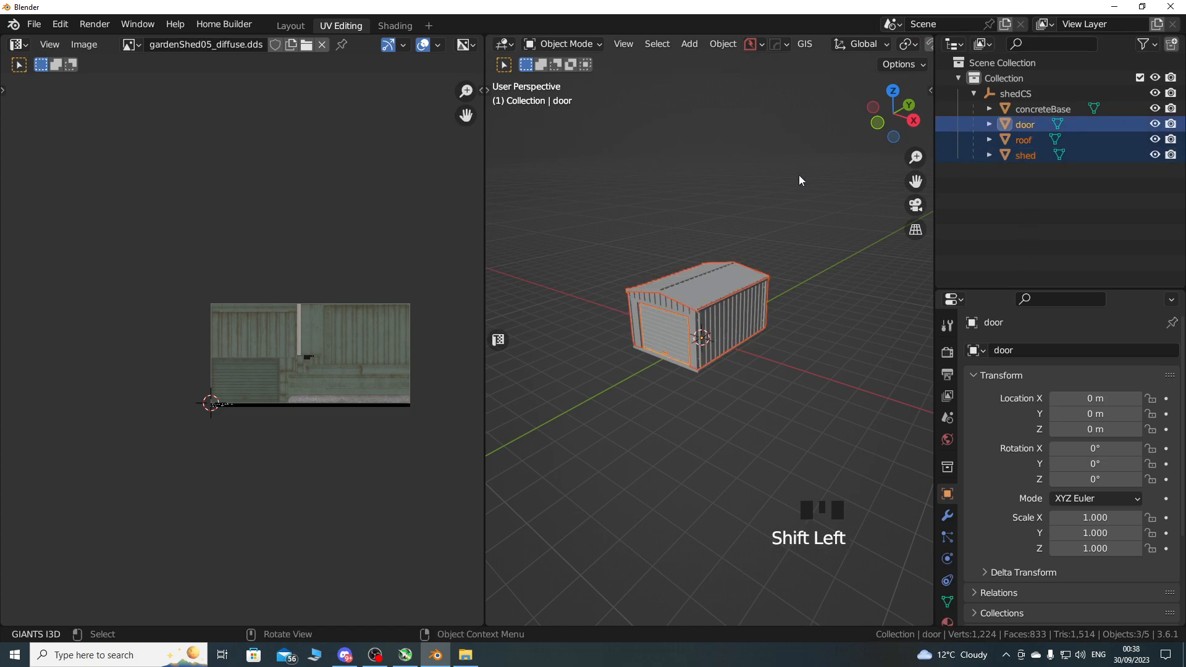
click(564, 44)
click(566, 78)
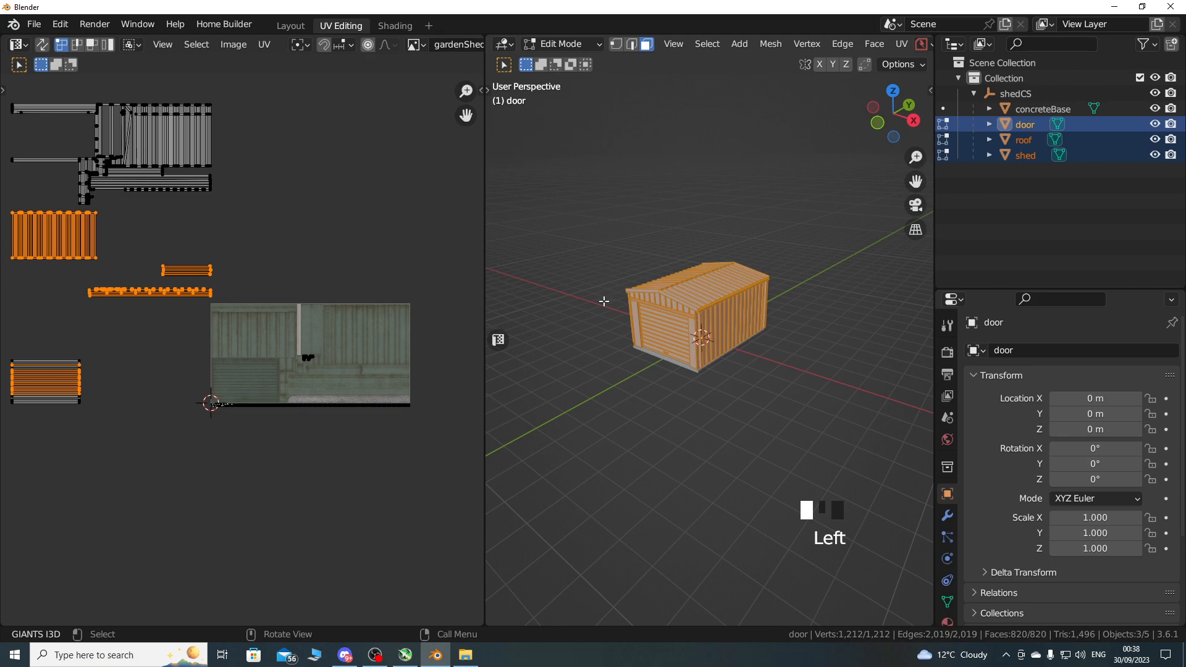
key(a)
key(a)
drag(485, 423, 711, 422)
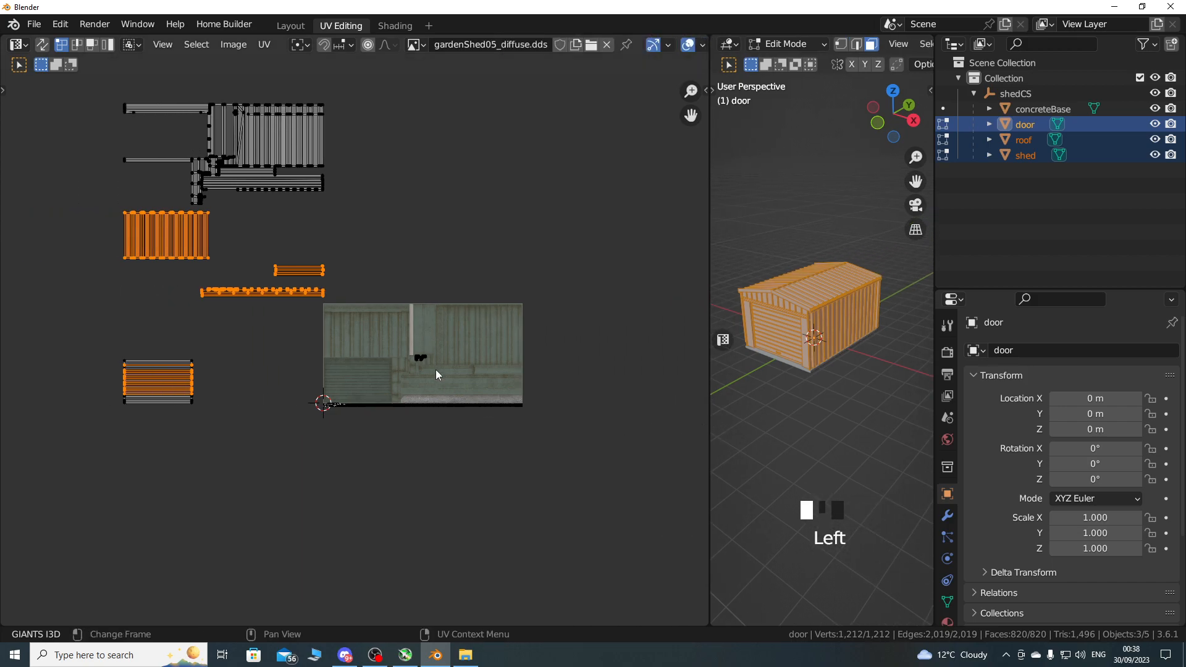
scroll(435, 346, up, 2)
scroll(414, 303, down, 3)
scroll(406, 299, up, 1)
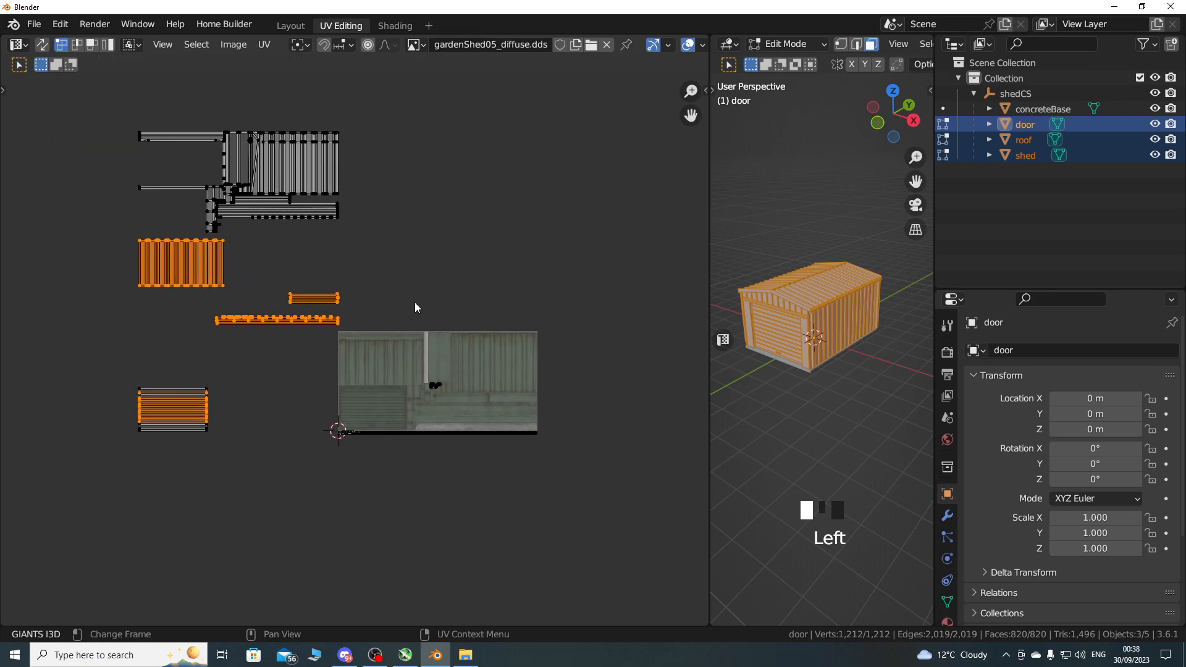
Return to Object Mode and make UVMap1 the active UV map on the door, roof and shed in turn.
drag(705, 402, 542, 401)
click(621, 44)
click(621, 59)
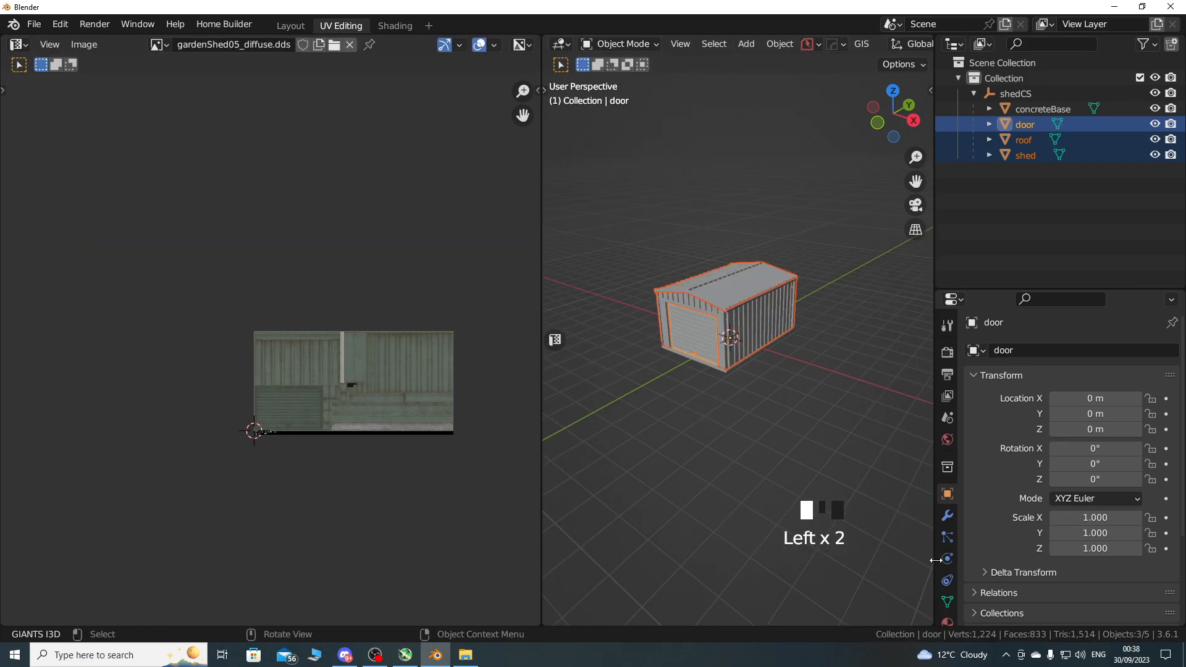
click(947, 601)
scroll(1021, 494, down, 5)
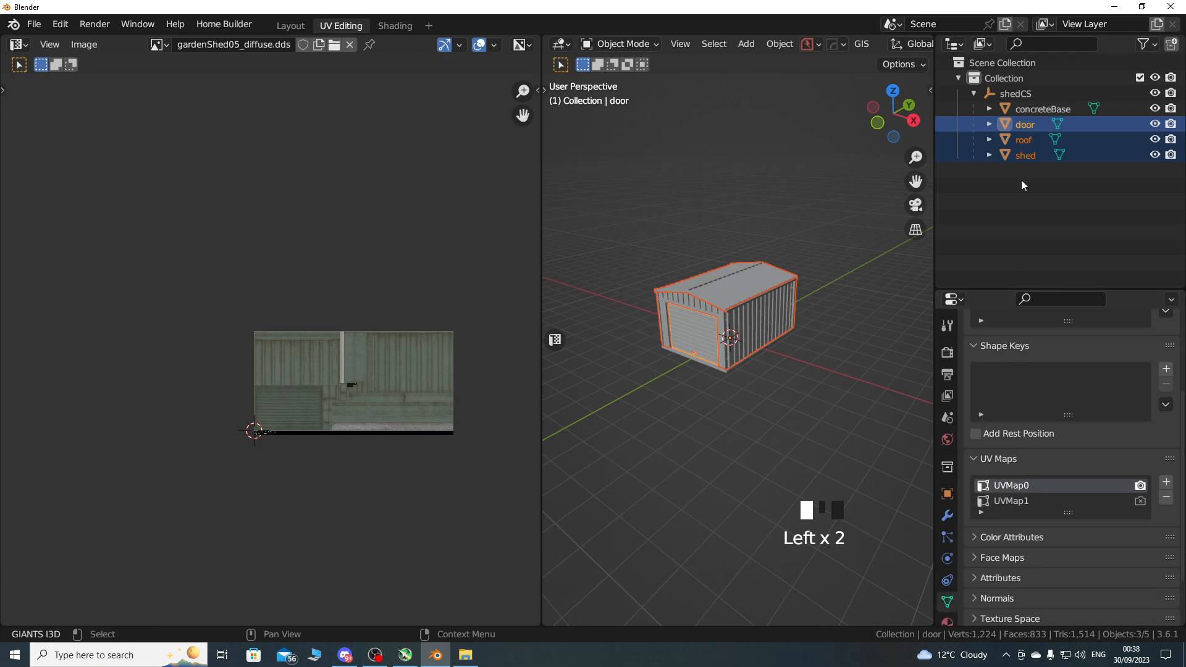
click(1032, 124)
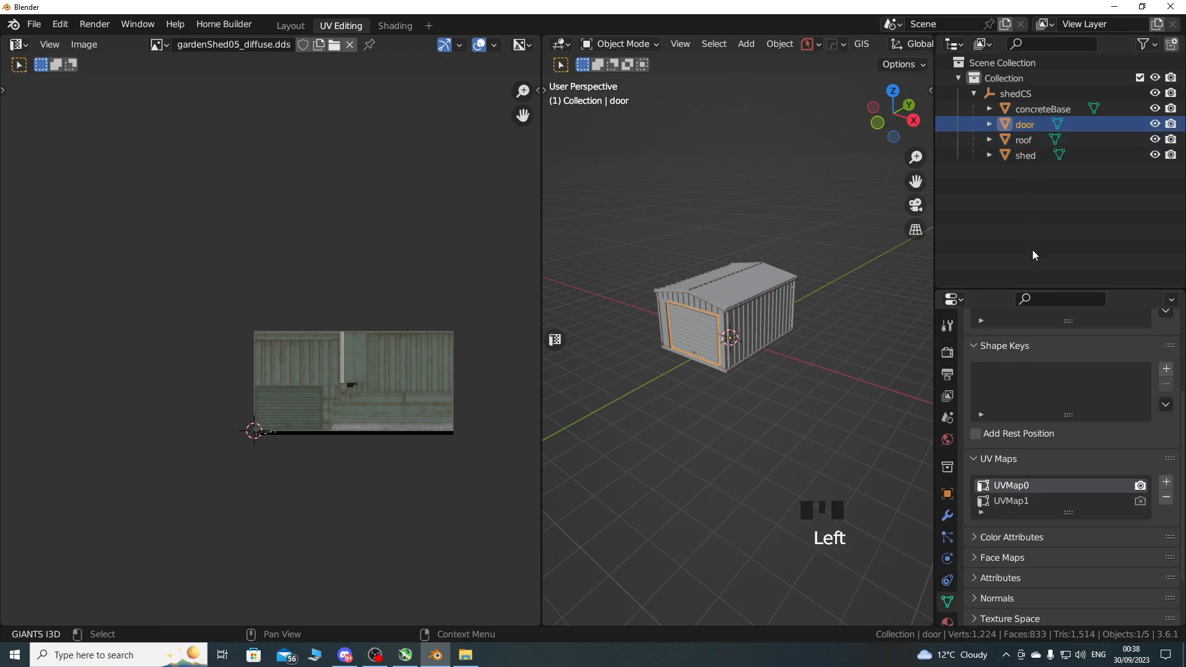
click(1032, 498)
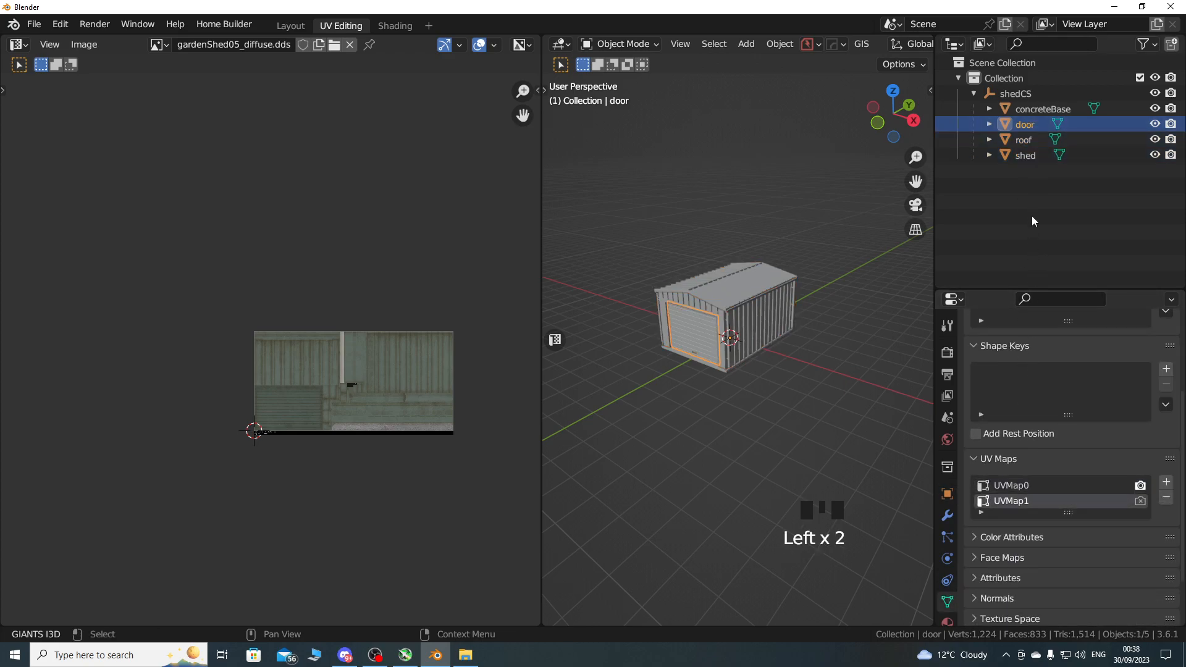
click(1032, 140)
click(1032, 502)
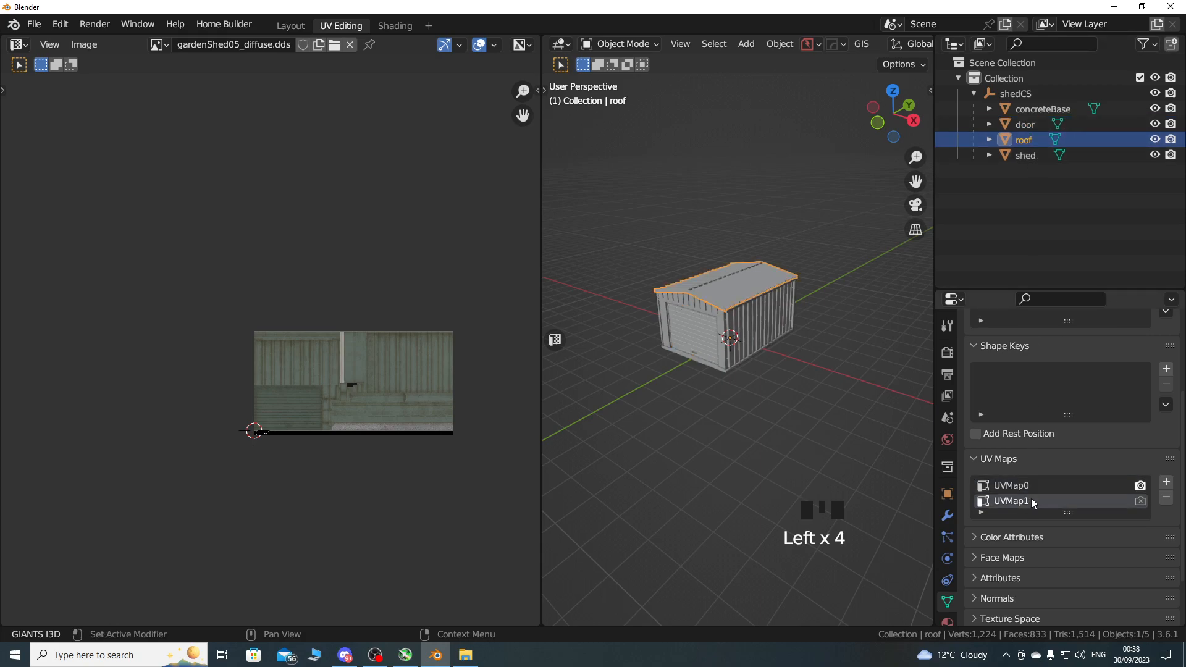
click(1032, 158)
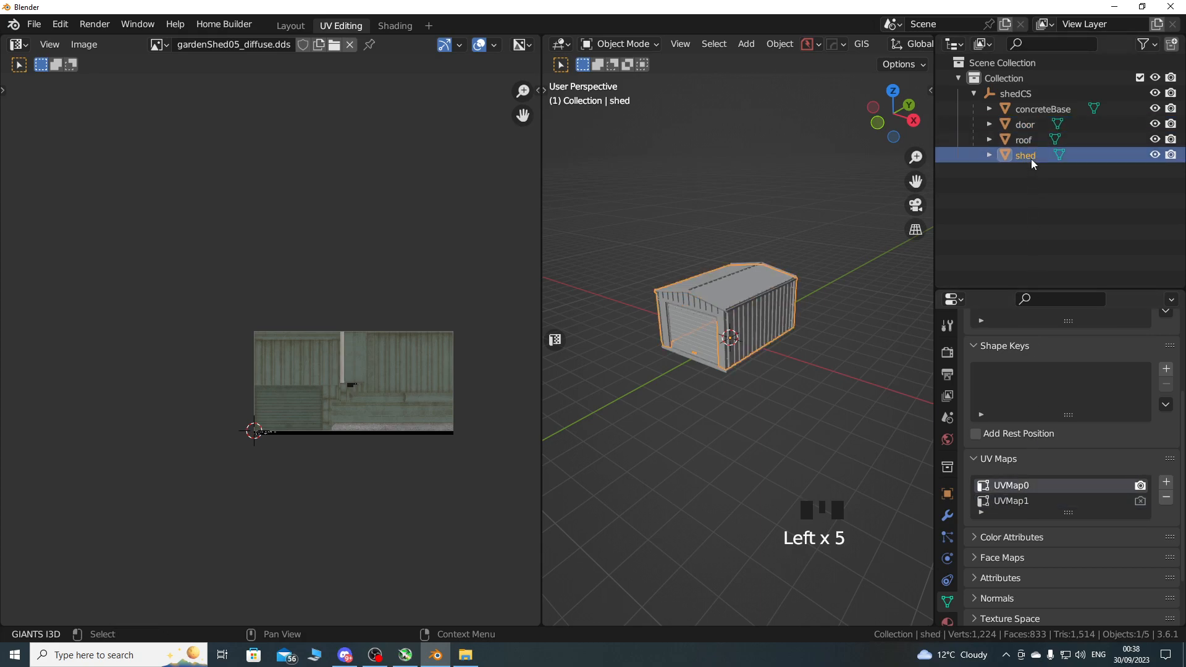
click(1032, 501)
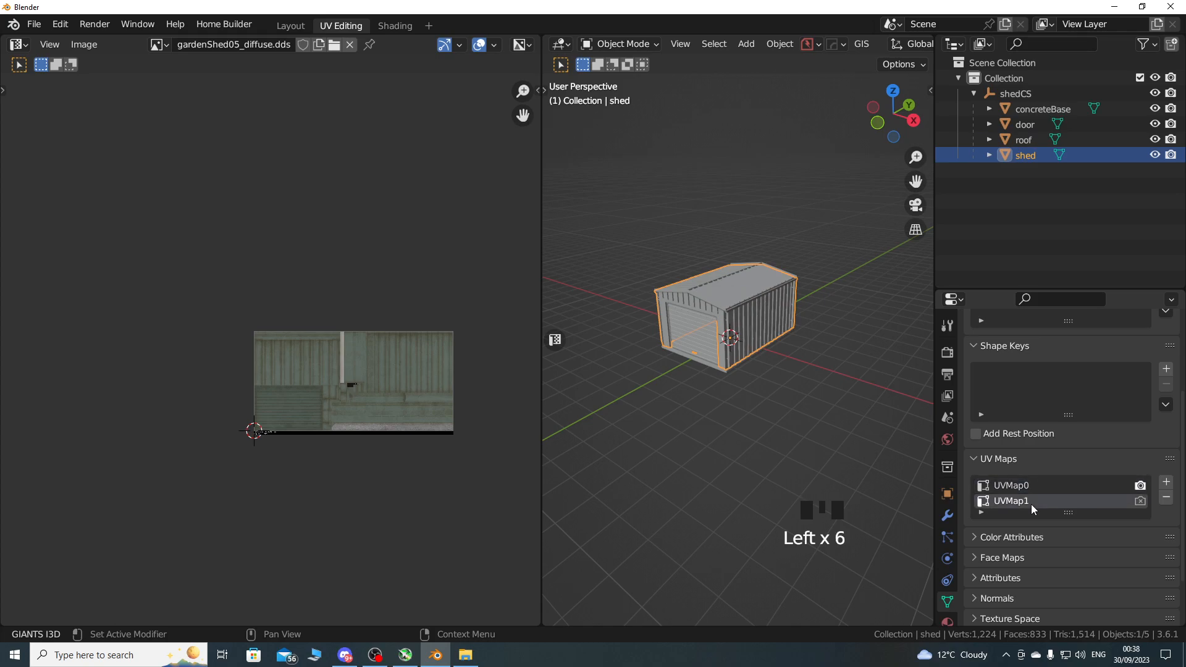
Put the door, roof and shed into Edit Mode together with all faces selected and check their UVMap1 layout over the texture.
click(1031, 128)
shift+click(1030, 157)
click(620, 44)
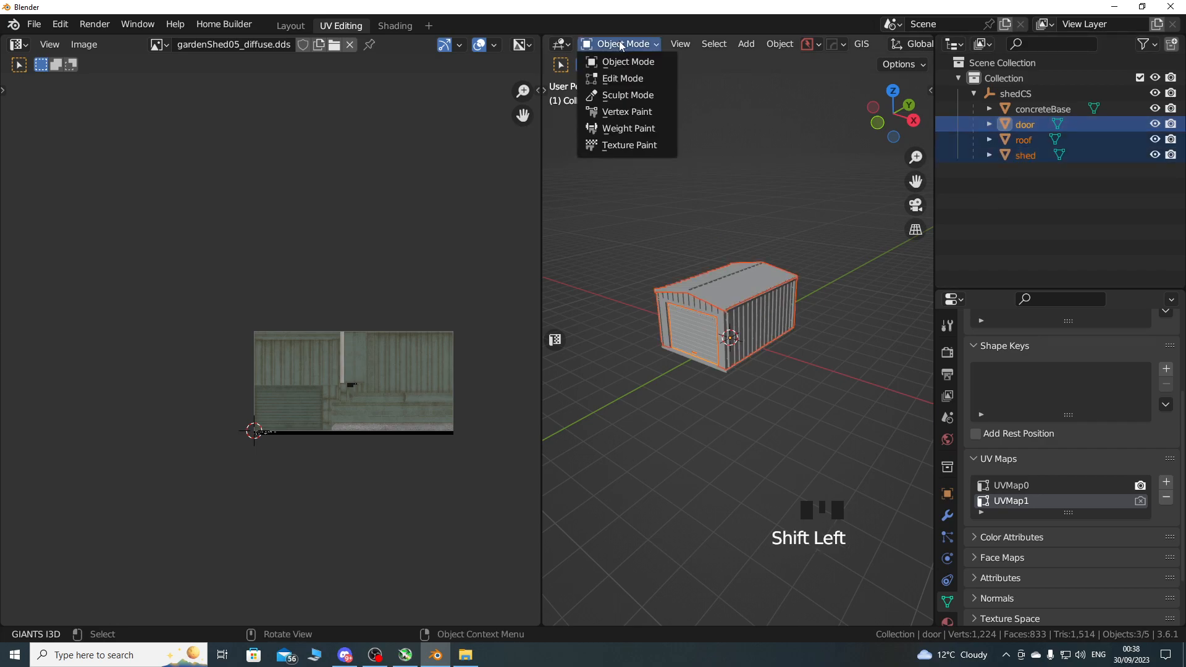
click(620, 78)
key(a)
scroll(387, 391, up, 4)
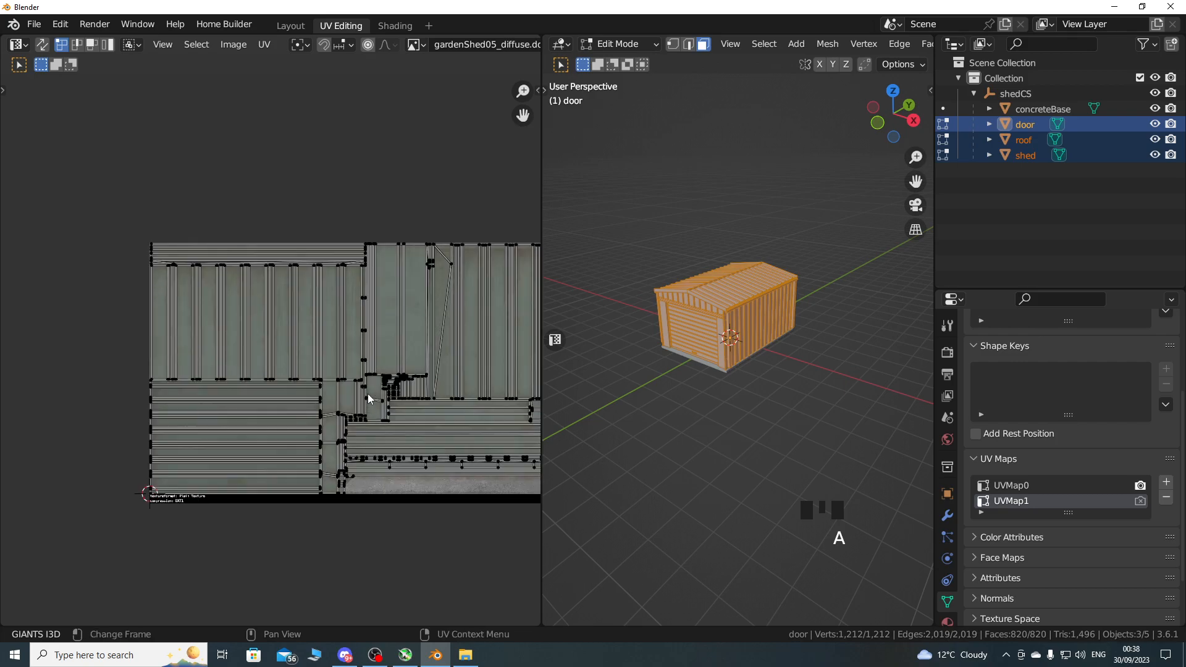
scroll(367, 426, up, 1)
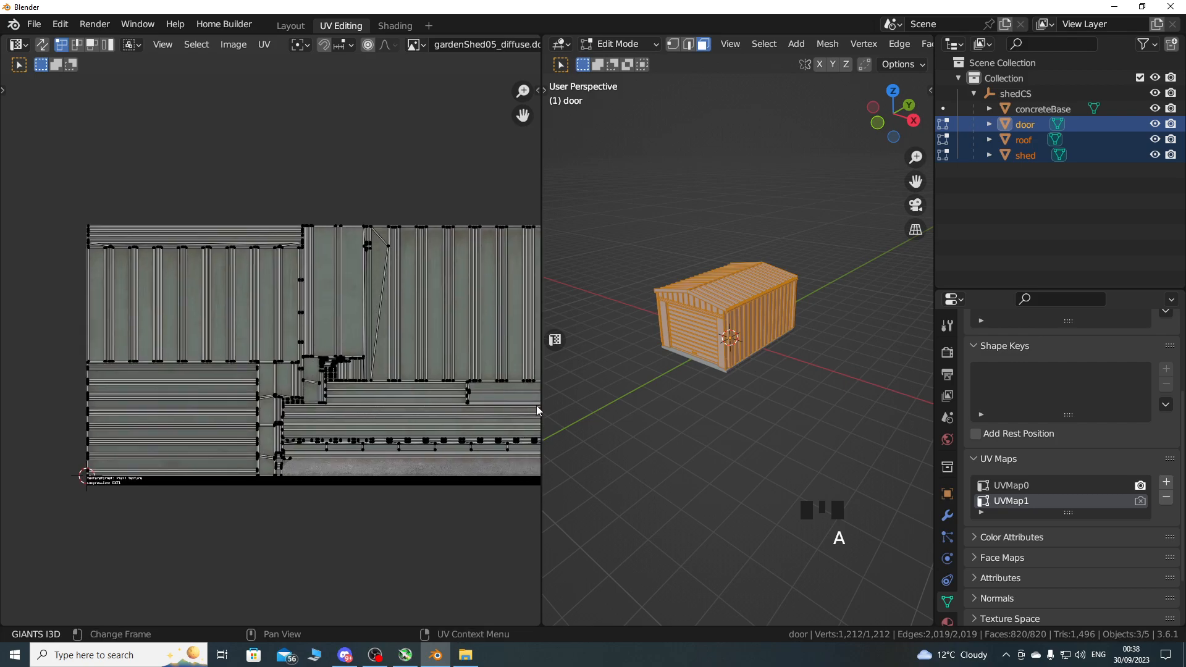
drag(541, 410, 690, 406)
shift+middle_drag(516, 410, 446, 398)
drag(689, 403, 506, 403)
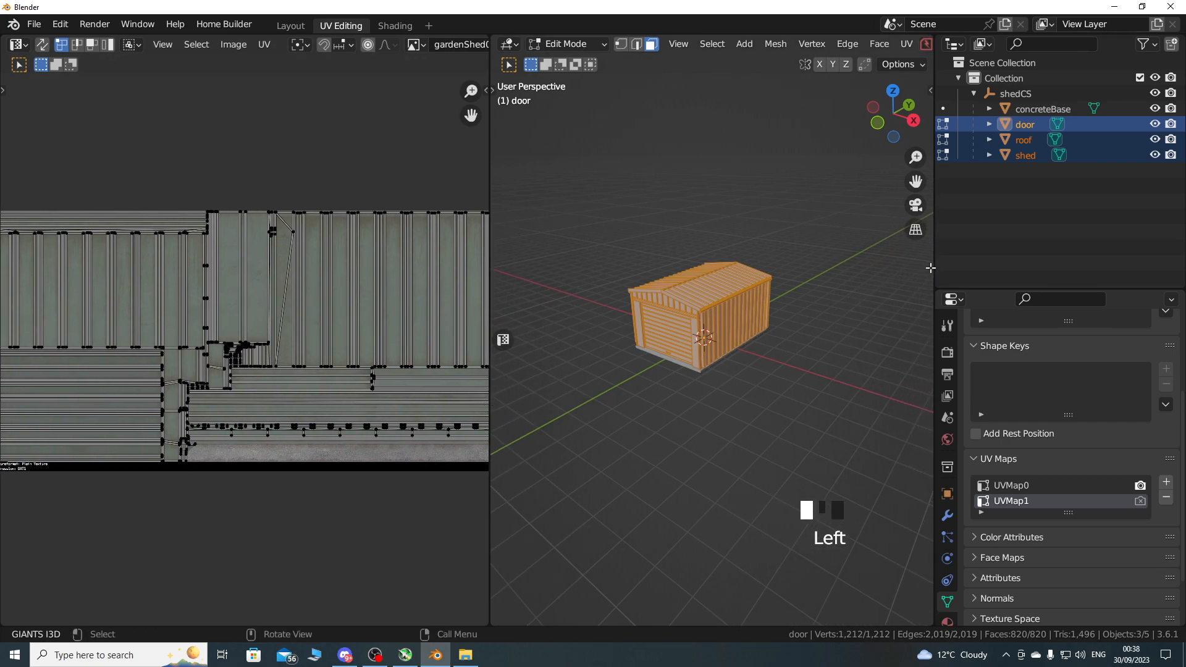
Select the door handle's linked faces and invert the selection so that everything except the handle is selected.
drag(934, 268, 1110, 270)
middle_drag(796, 425, 808, 406)
shift+middle_drag(793, 403, 828, 415)
scroll(773, 377, up, 3)
scroll(845, 429, up, 3)
middle_drag(810, 353, 799, 406)
scroll(778, 375, up, 2)
scroll(816, 415, up, 2)
key(alt+a)
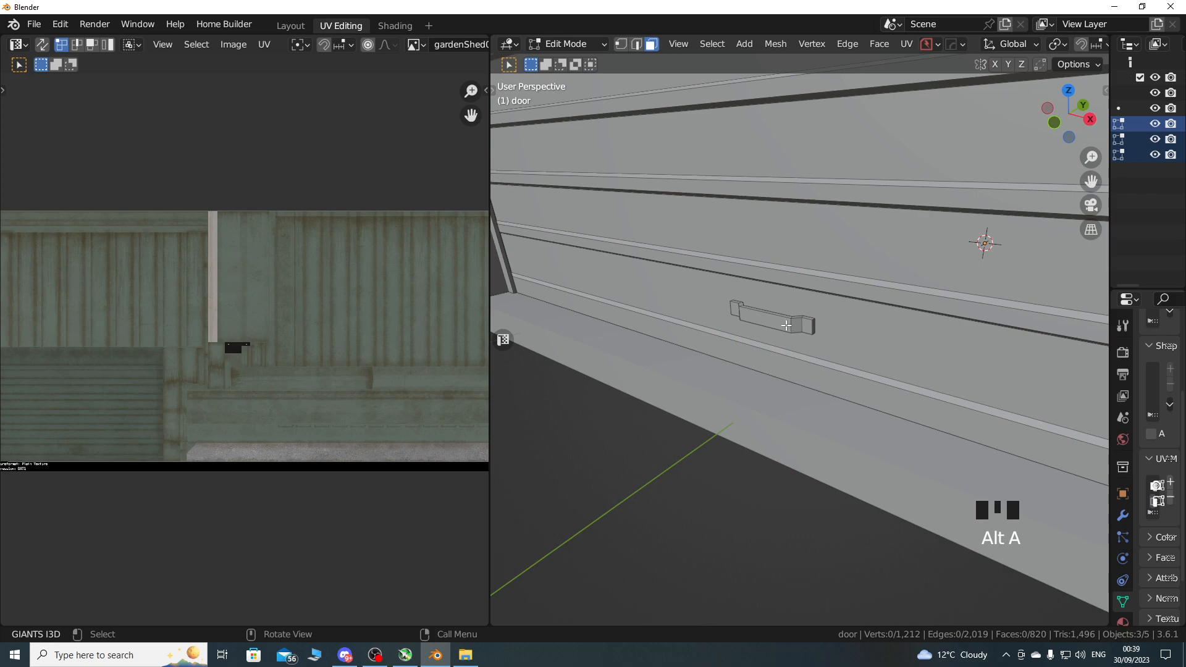
key(l)
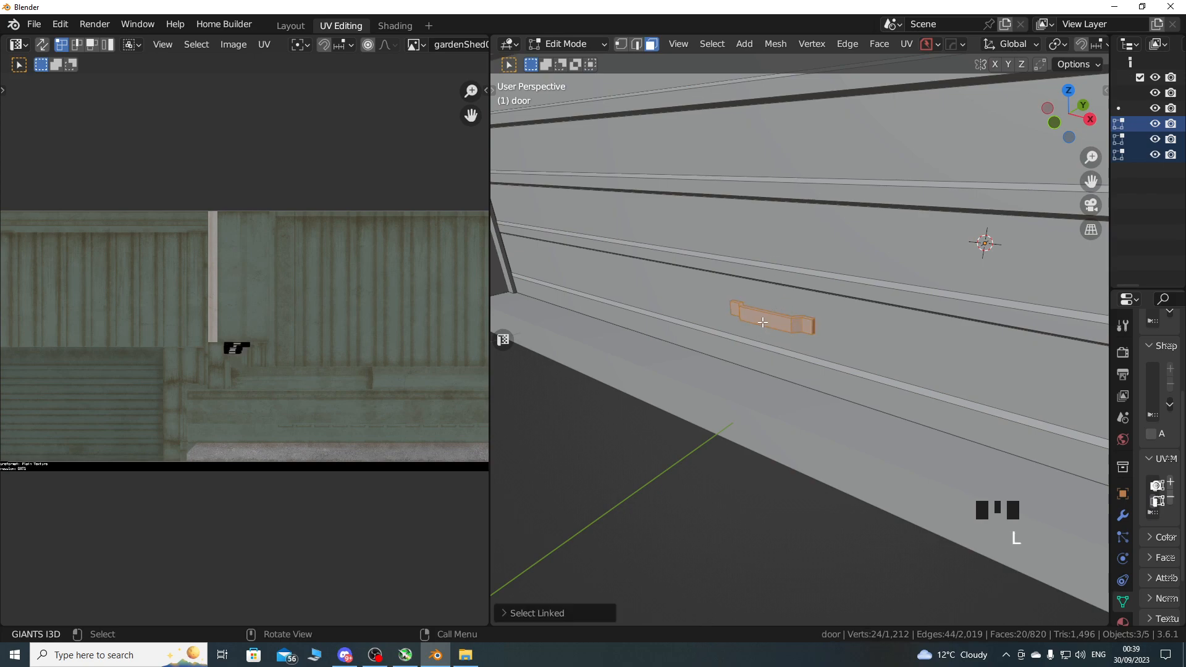
key(ctrl+i)
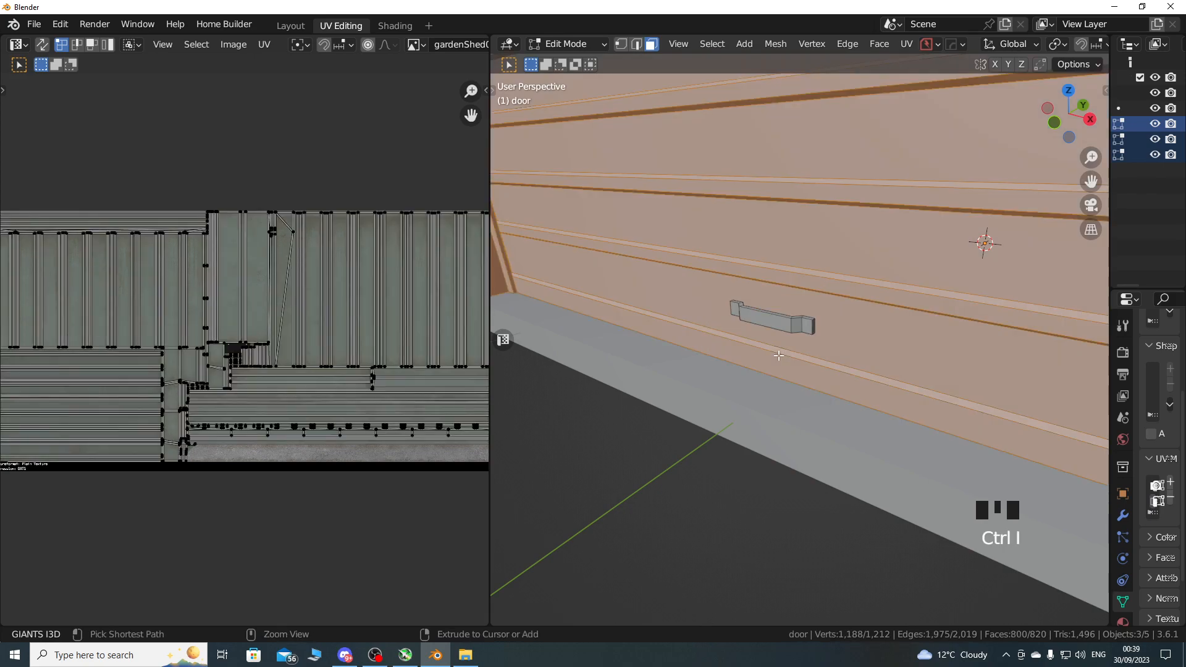
scroll(778, 356, down, 5)
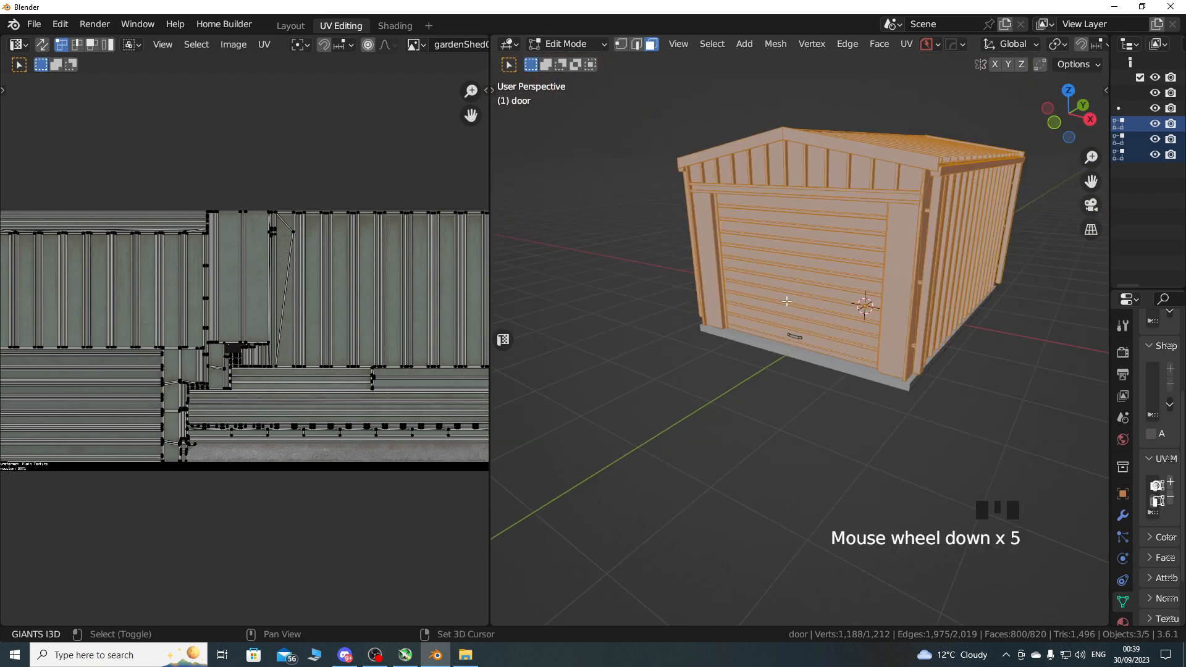
shift+middle_drag(803, 304, 751, 342)
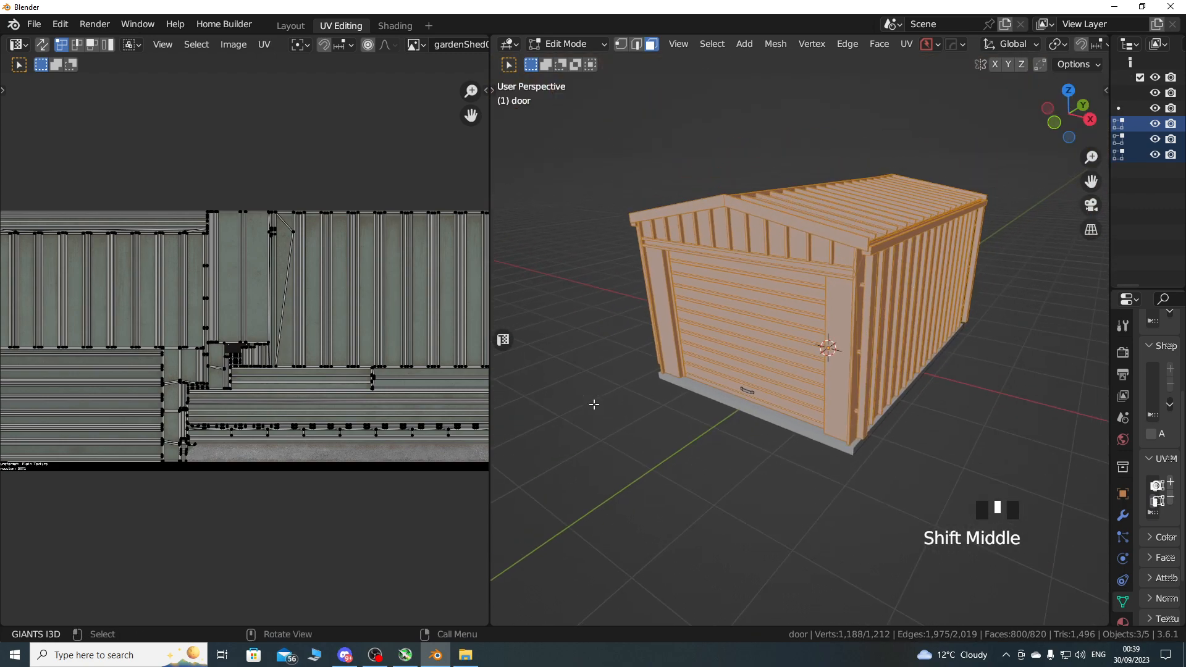
Select all displayed UVs in the enlarged UV editor and inspect their coverage around the black handle and concrete areas.
drag(490, 499, 850, 499)
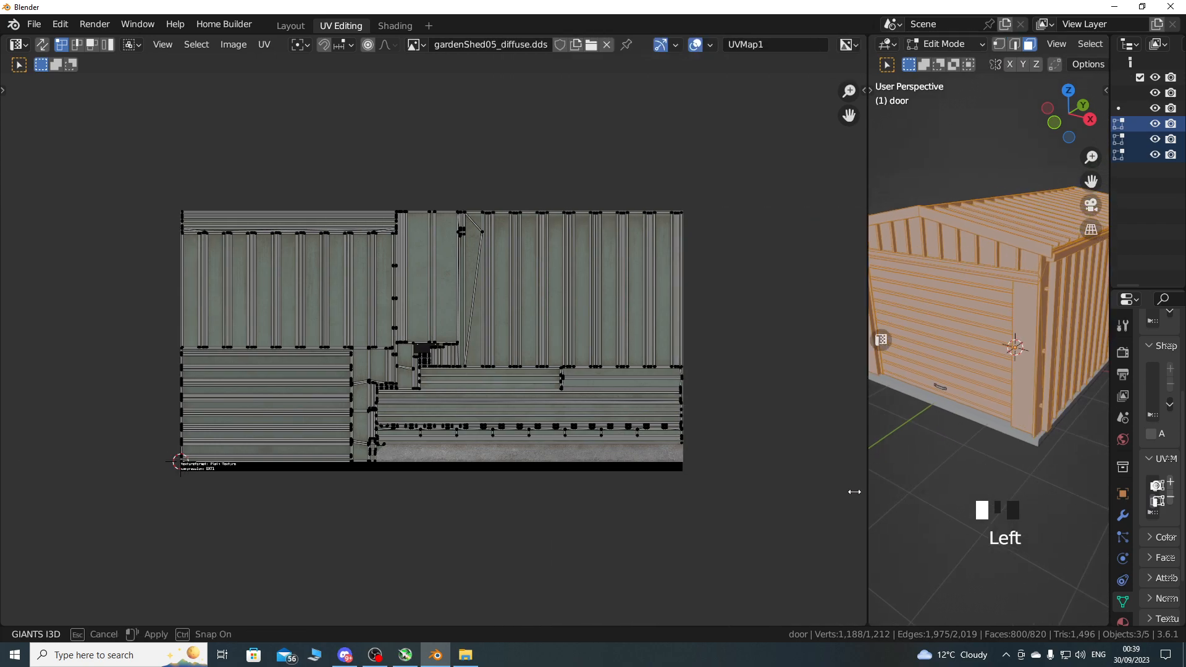
scroll(445, 269, up, 3)
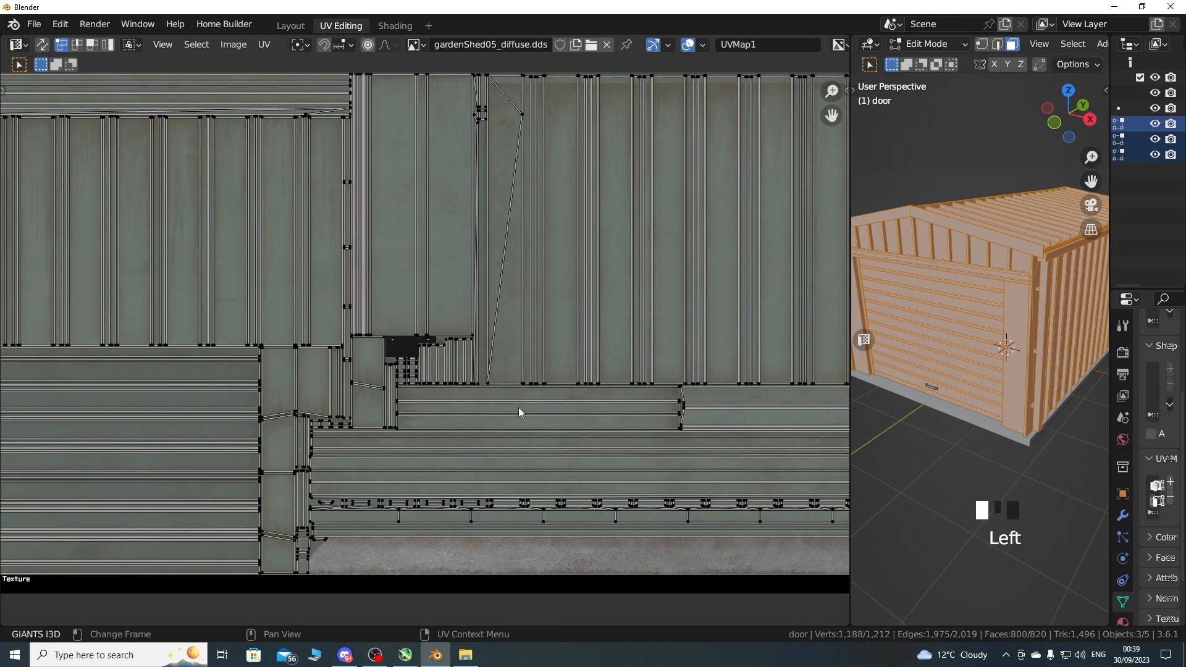
key(a)
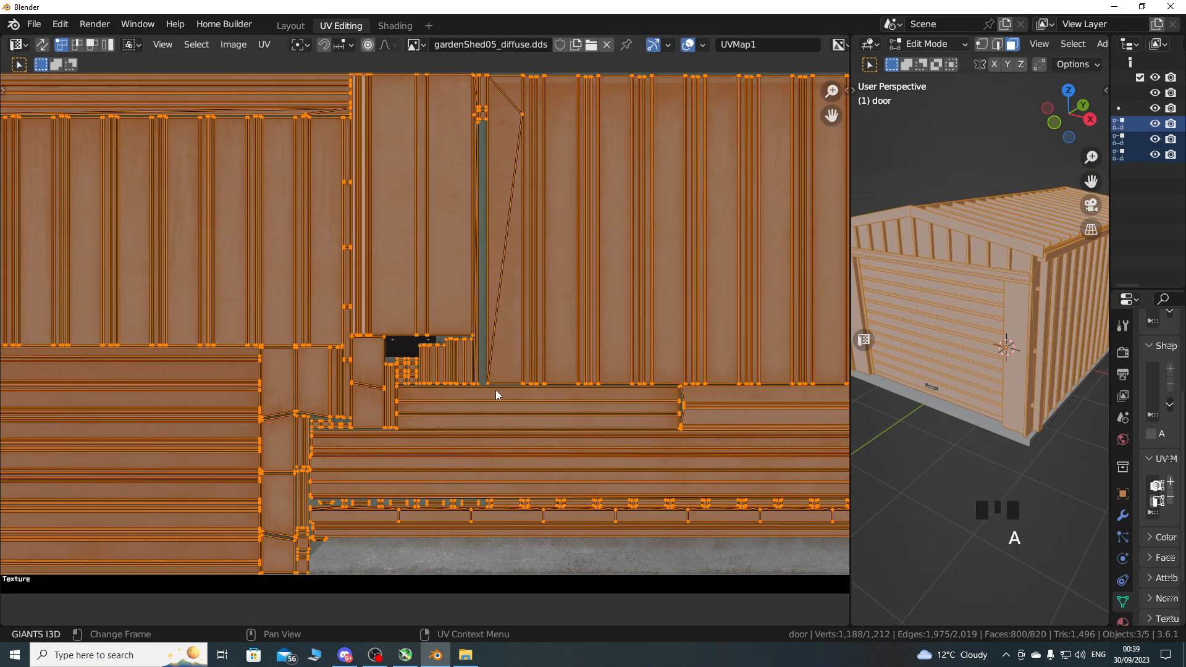
scroll(496, 390, down, 2)
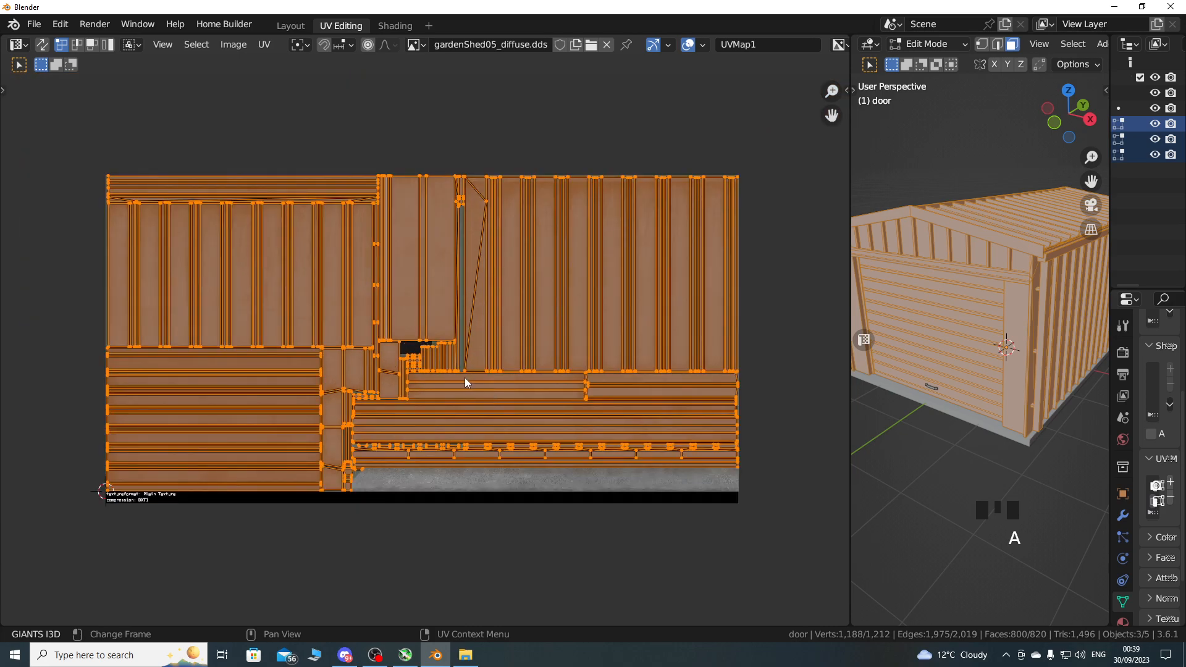
scroll(457, 388, up, 8)
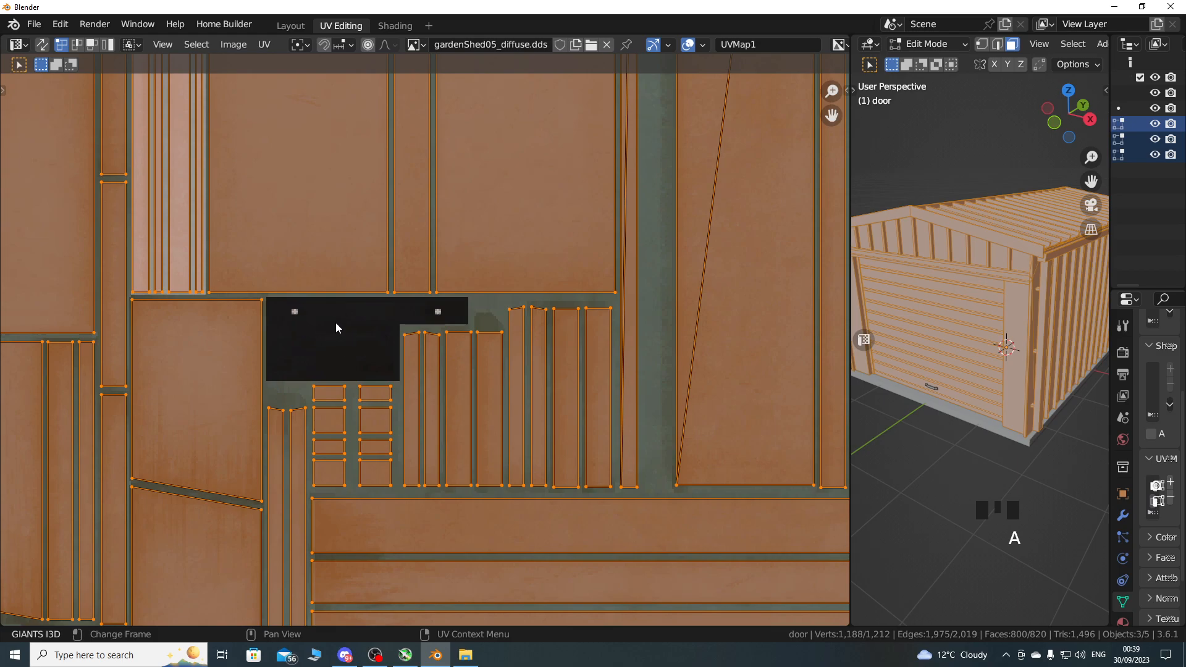
scroll(328, 345, down, 6)
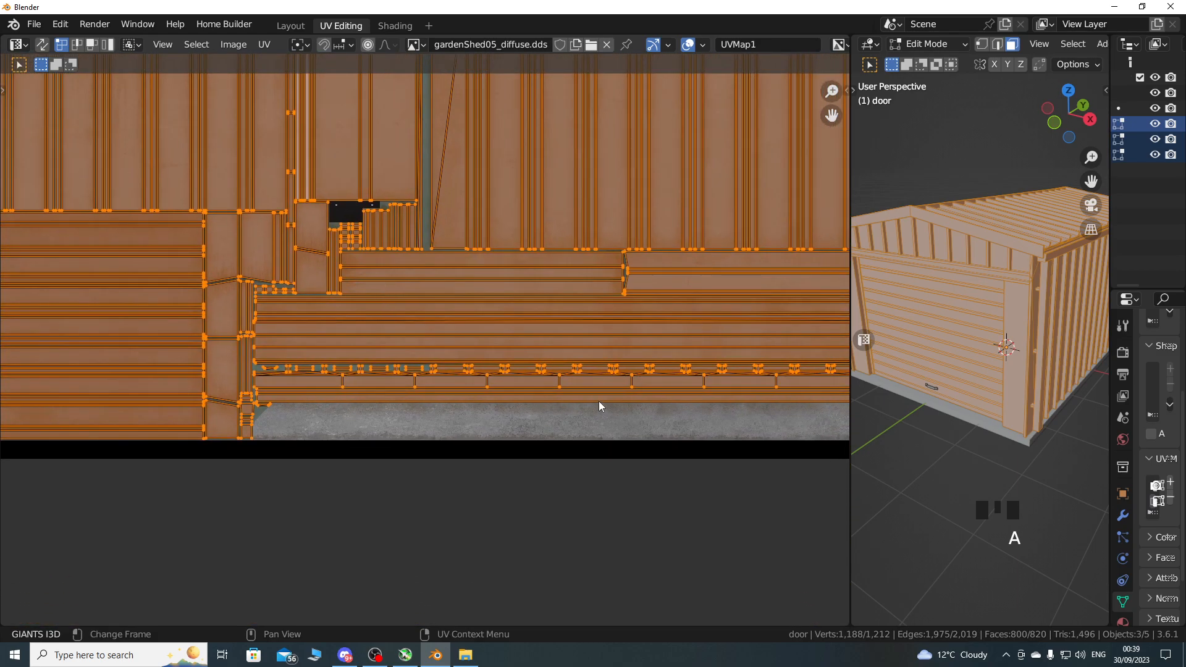
scroll(599, 402, down, 3)
shift+middle_drag(468, 233, 442, 276)
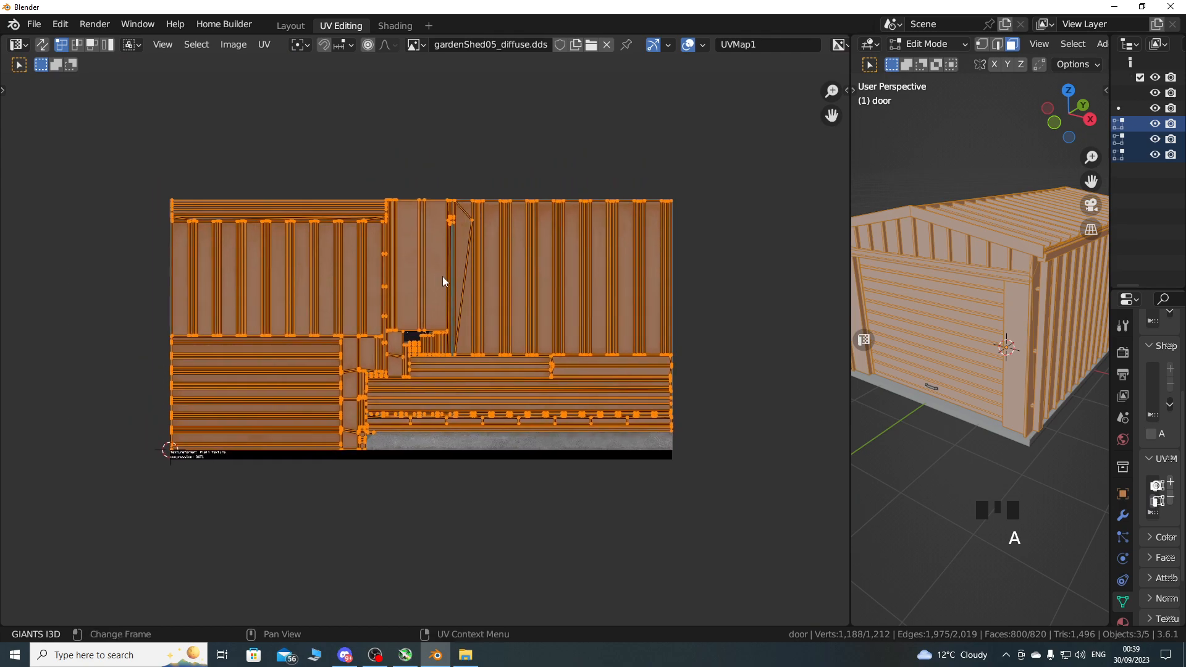
Export the UV layout to the Desktop as the PNG image "door roof shed.png" at 2048 x 1024 with 0.25 fill opacity.
click(264, 46)
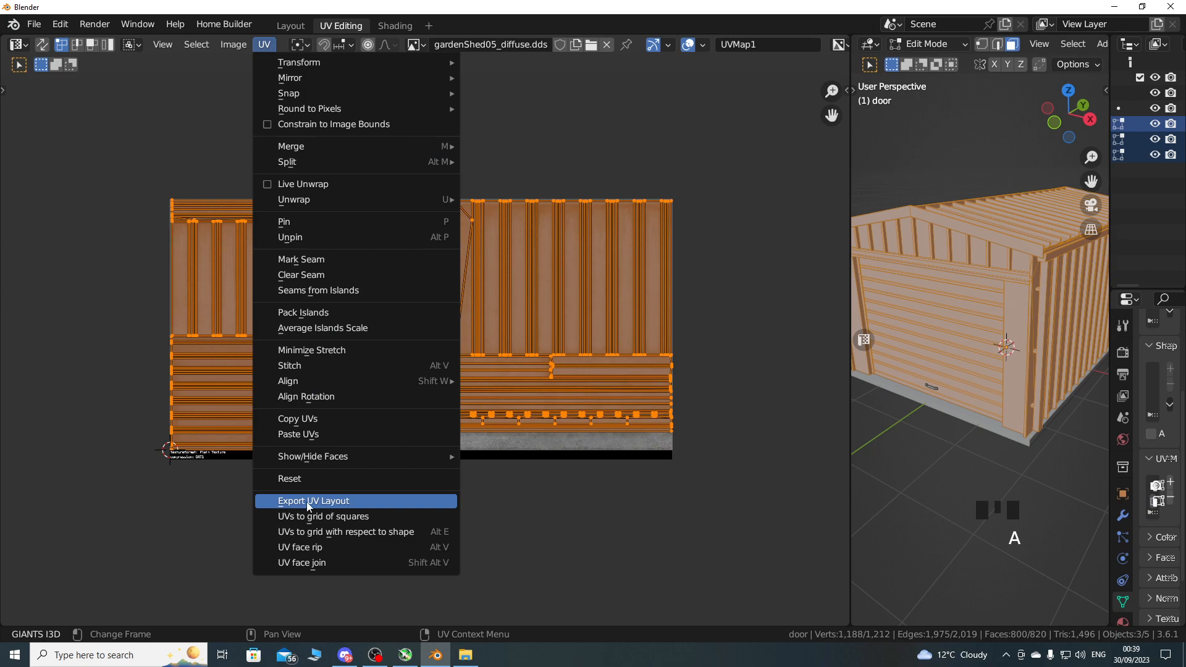
click(339, 501)
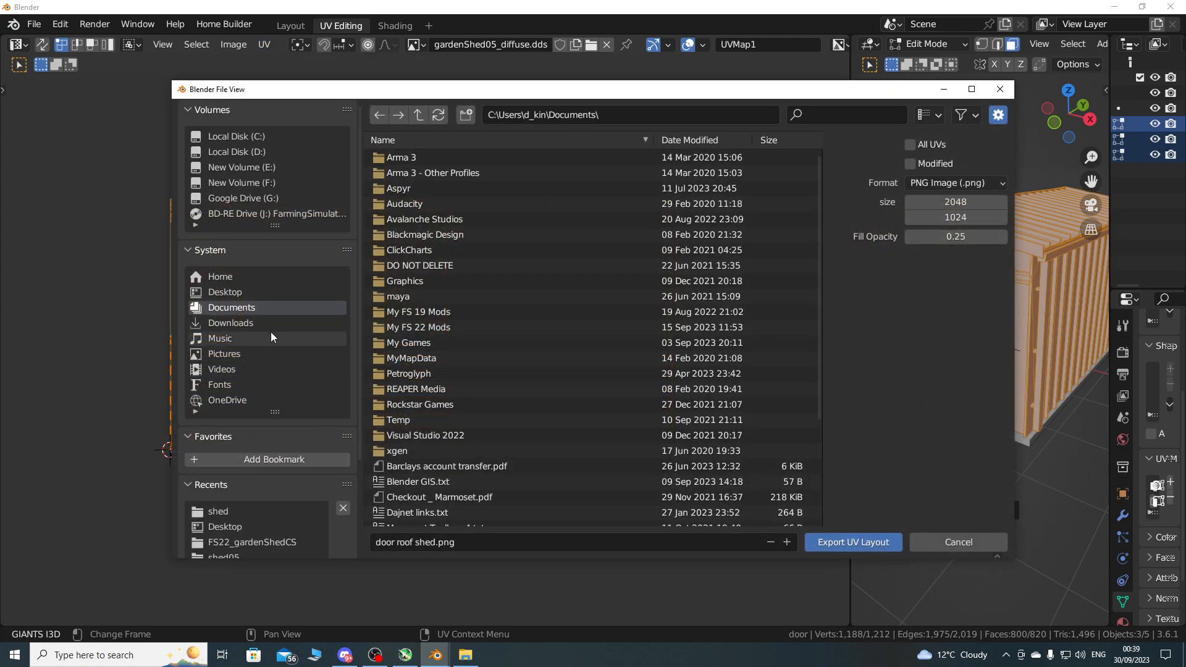
click(248, 293)
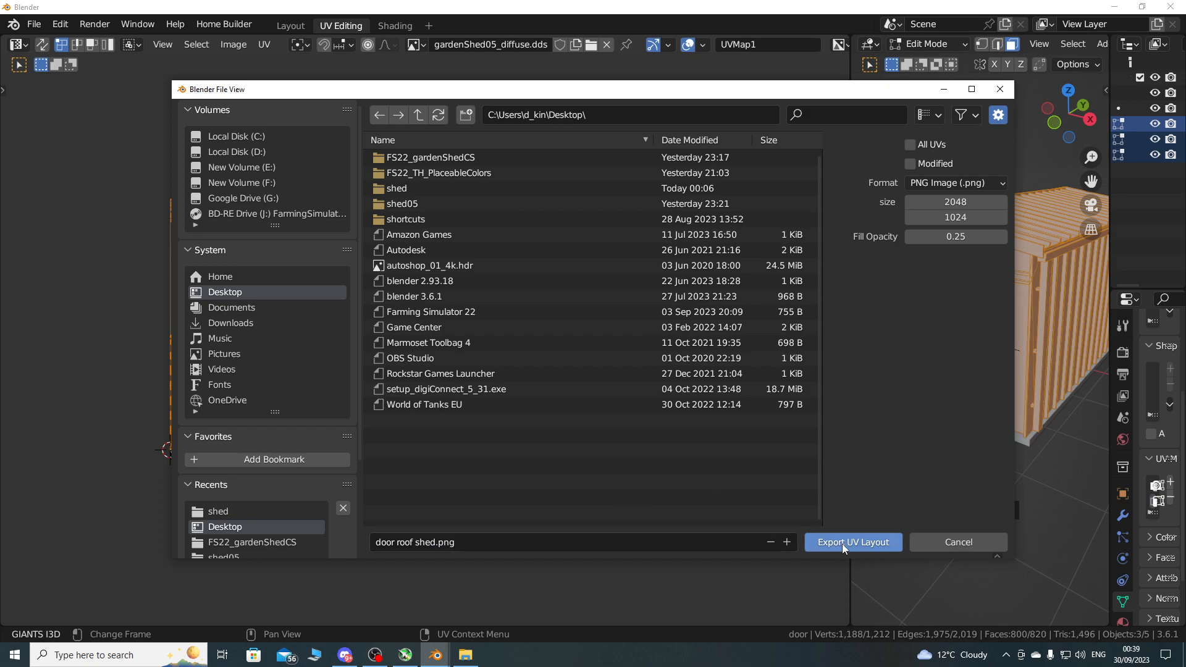
click(859, 543)
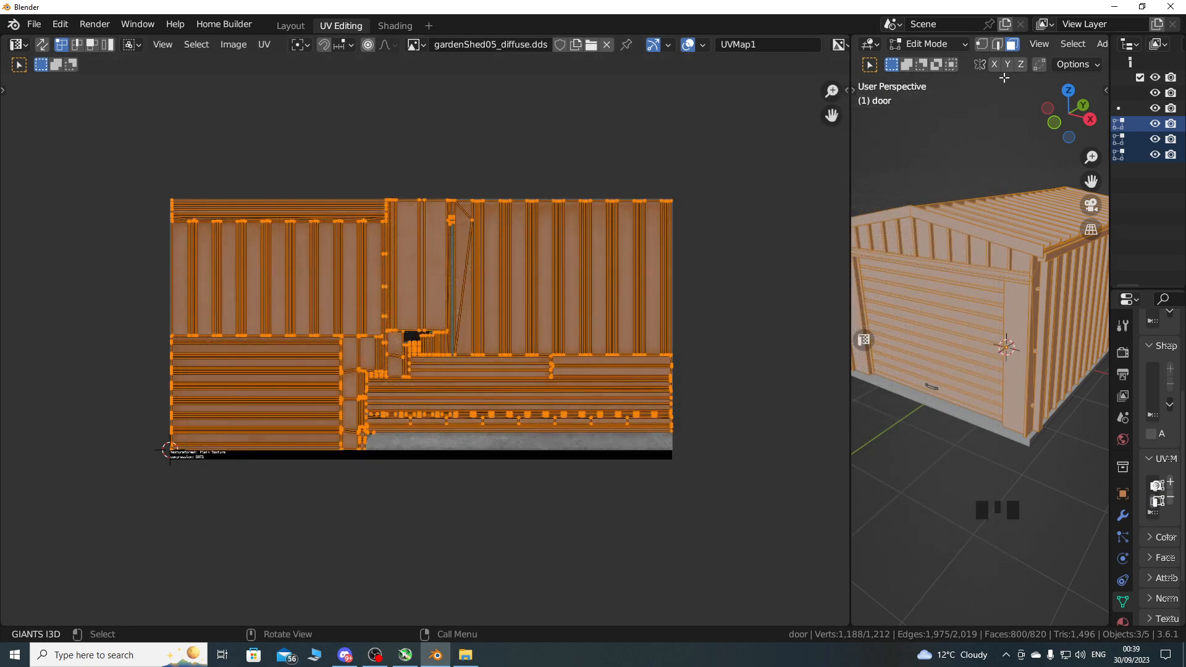
Leave Blender and open gardenShed05_diffuse.dds from the FS_gardenShedColorSelectable folder in paint.net.
click(1116, 7)
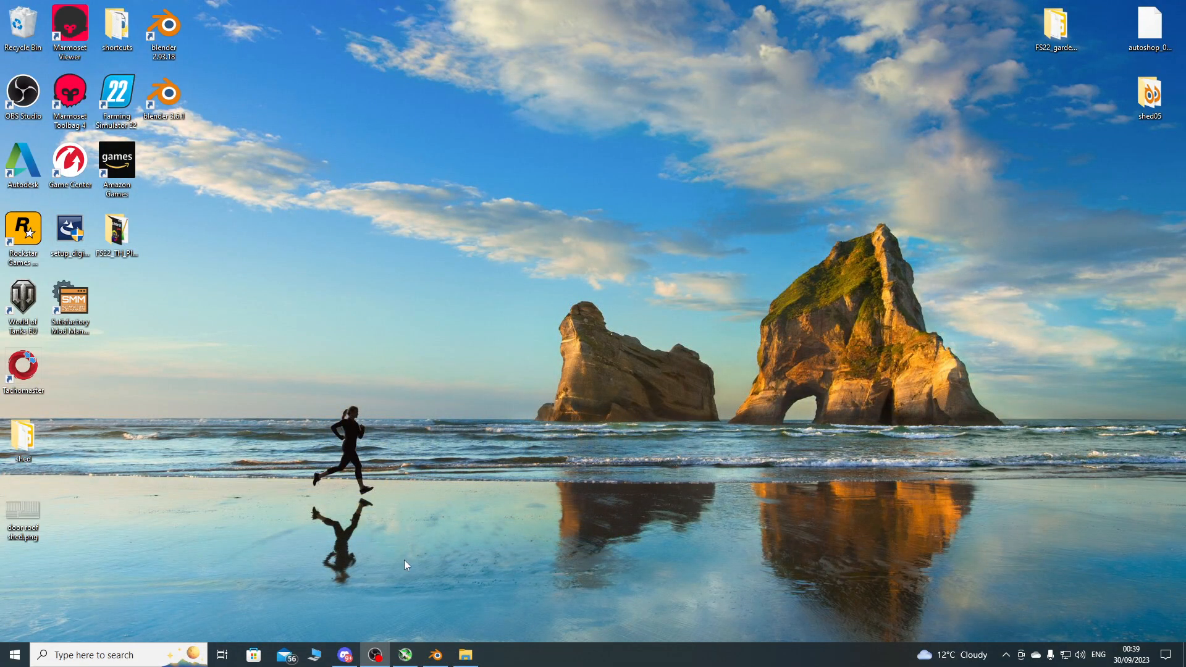
click(465, 655)
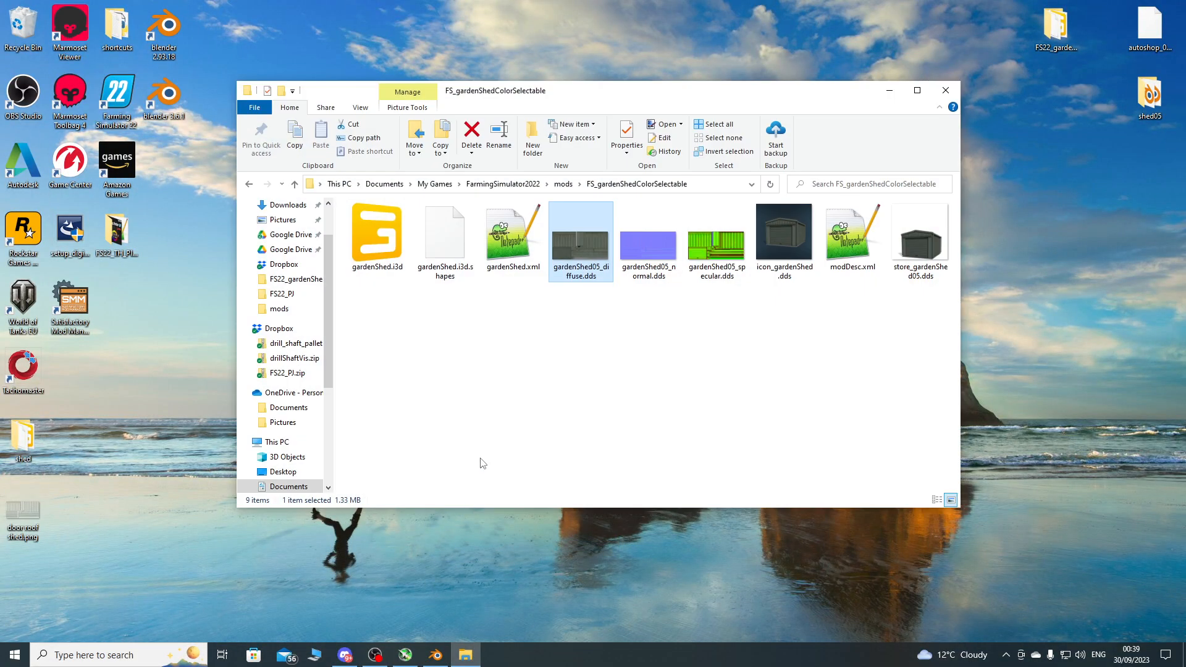
double_click(579, 247)
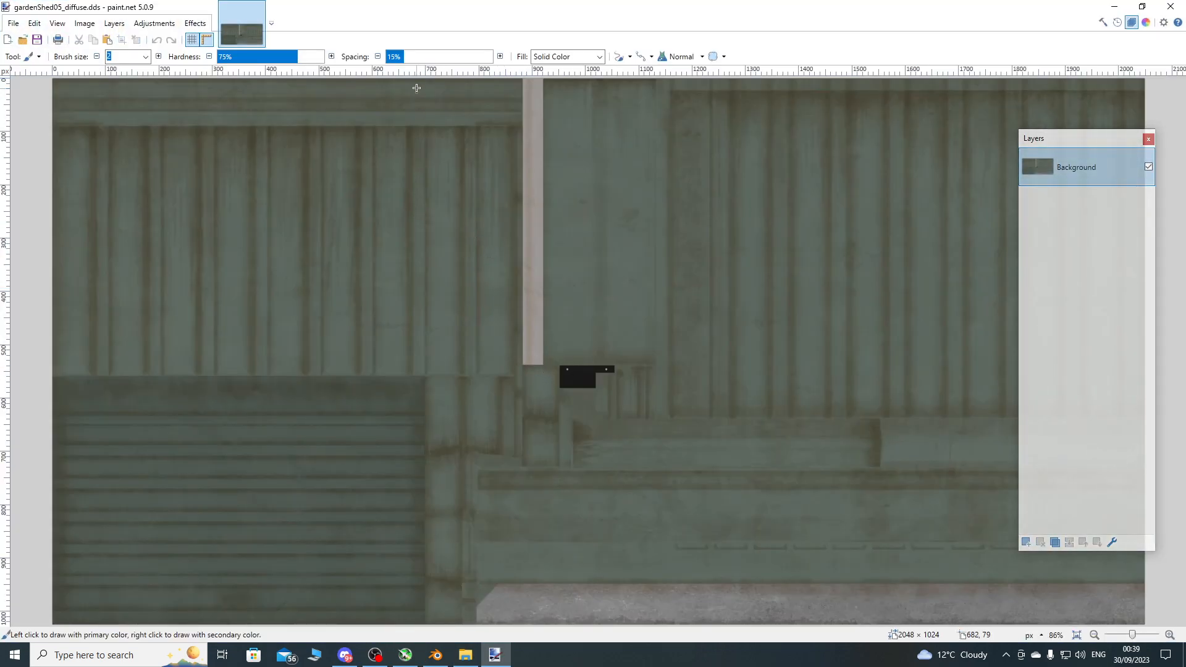
Add "door roof shed.png" from the Desktop to the diffuse image as a new layer, keeping the layer list within reach.
drag(419, 13, 521, 44)
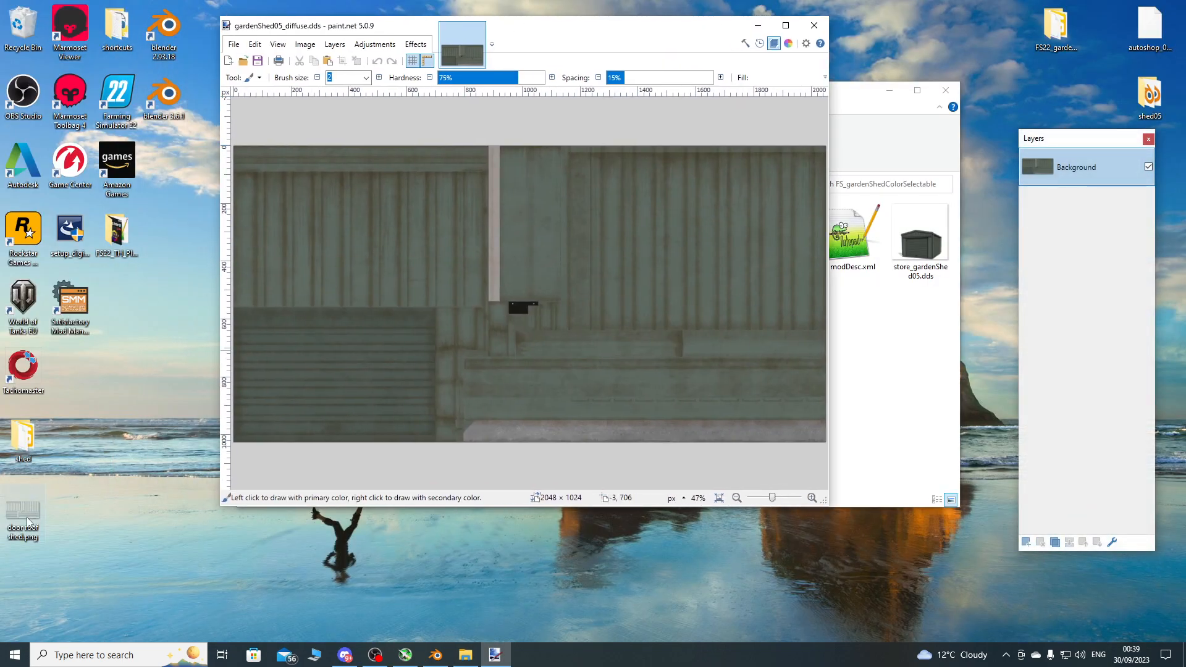
drag(31, 517, 448, 278)
click(486, 308)
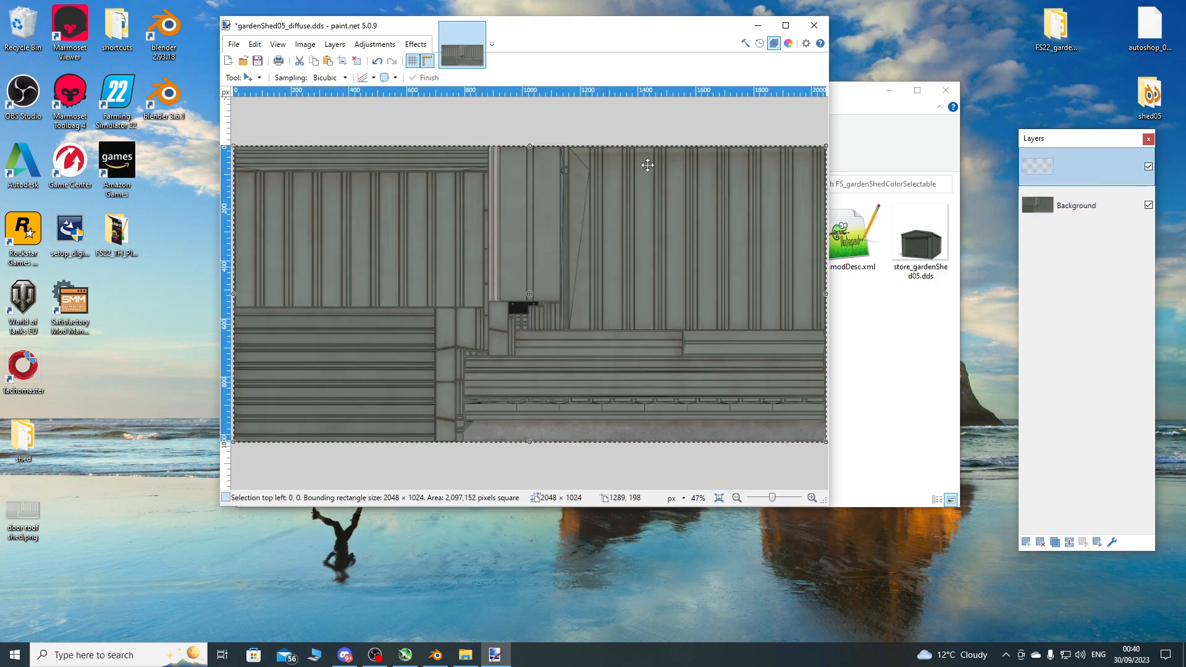
click(786, 27)
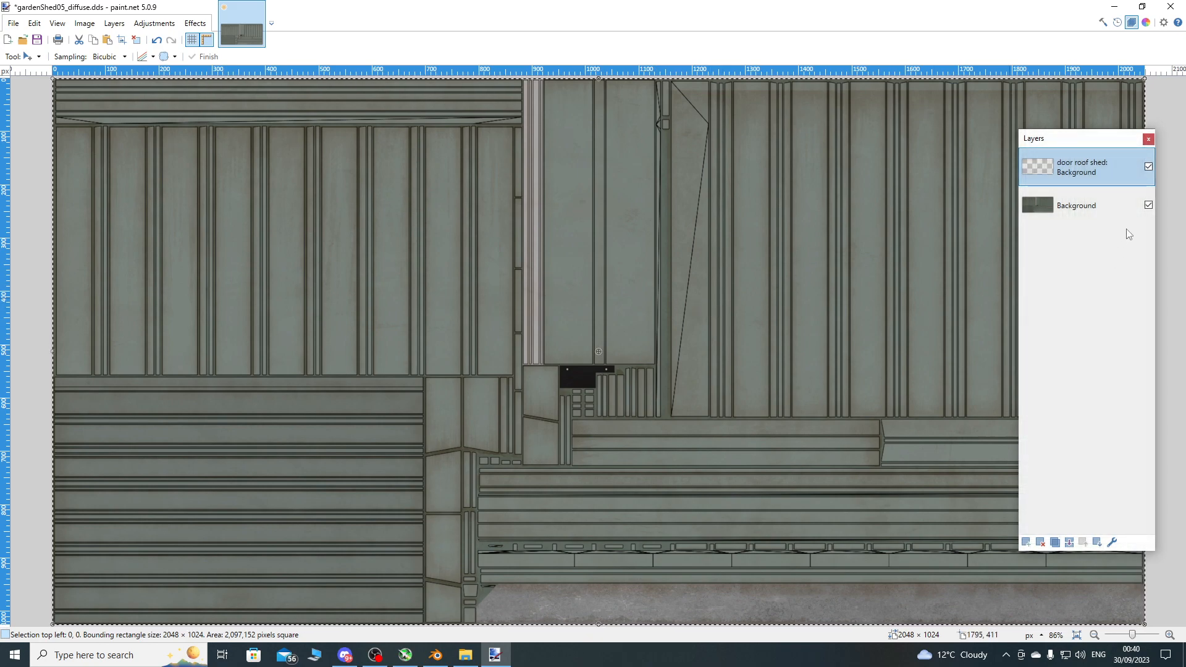
click(1149, 139)
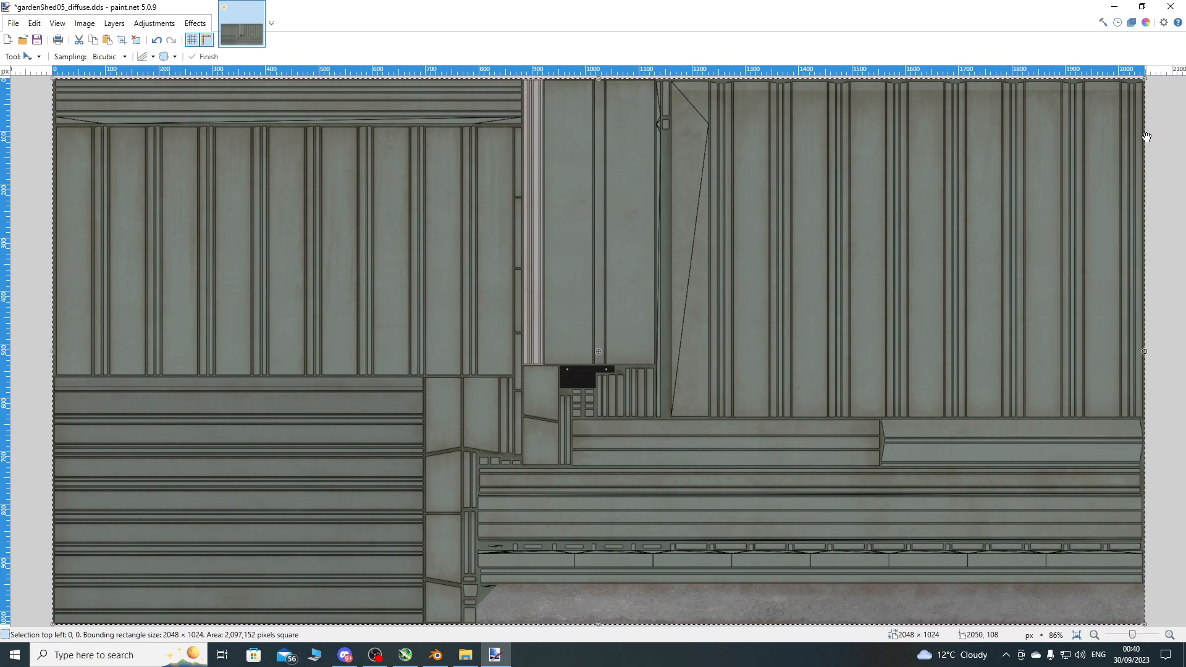
click(1132, 23)
drag(1054, 146, 892, 155)
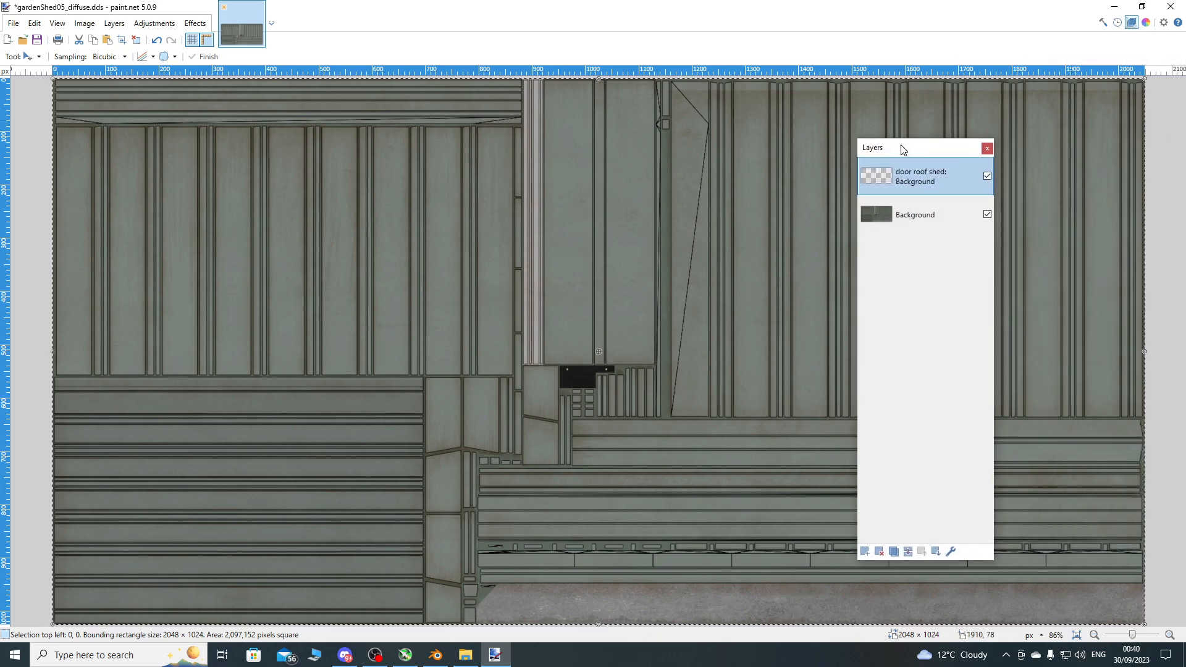
Hide the Background layer so only the UV layout shows, and clear the selection.
click(987, 215)
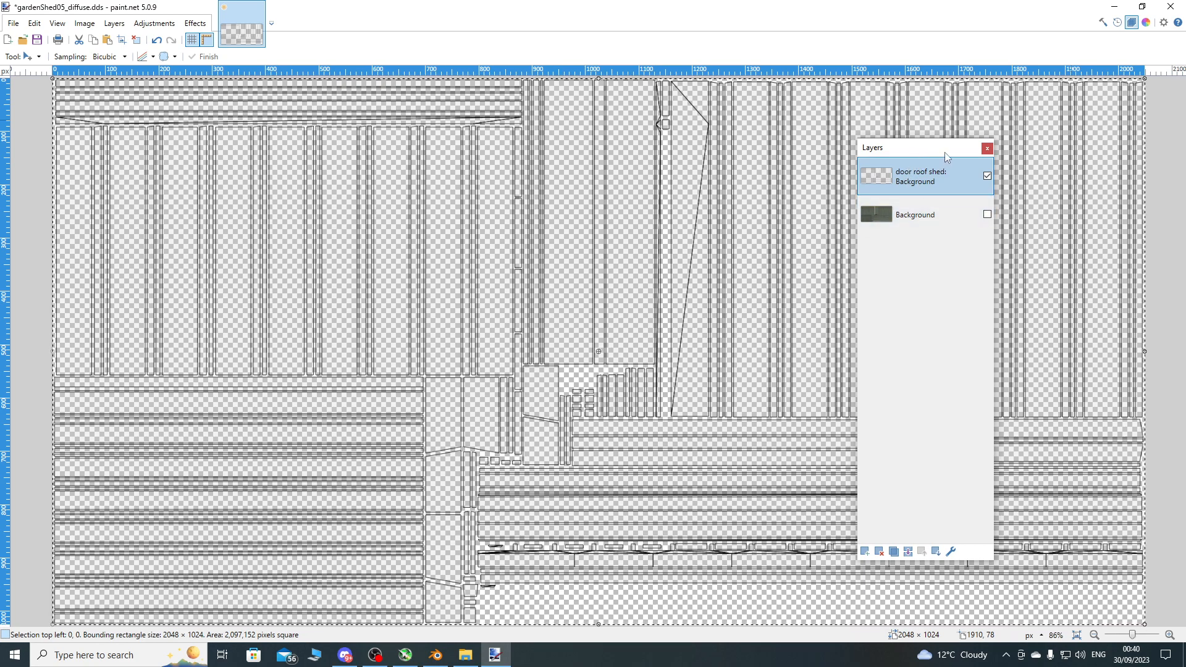
drag(944, 152, 1079, 151)
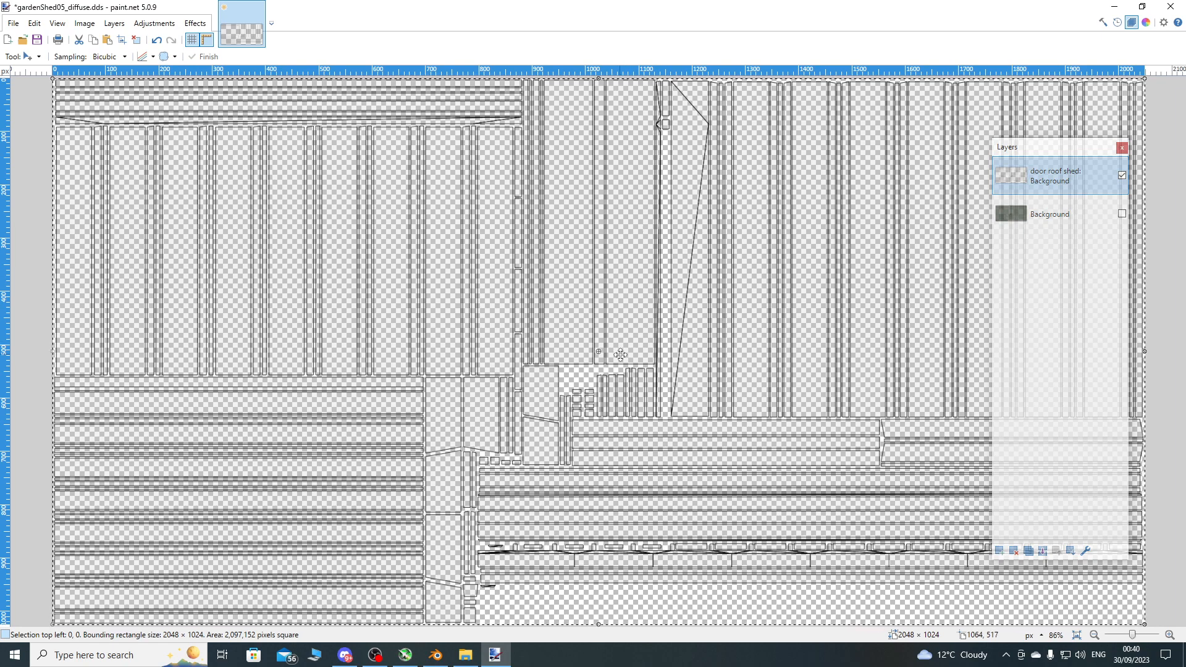
click(138, 40)
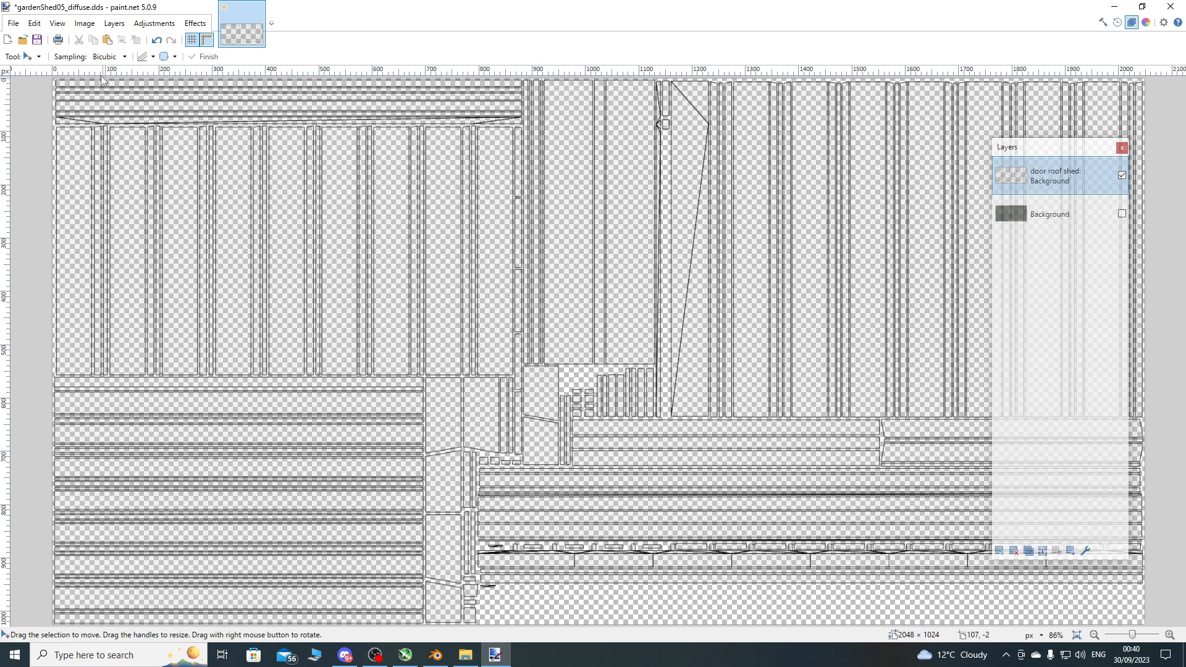
Select the empty area outside the UV islands with the Magic Wand at 50% tolerance, and invert the selection to cover the islands.
click(25, 58)
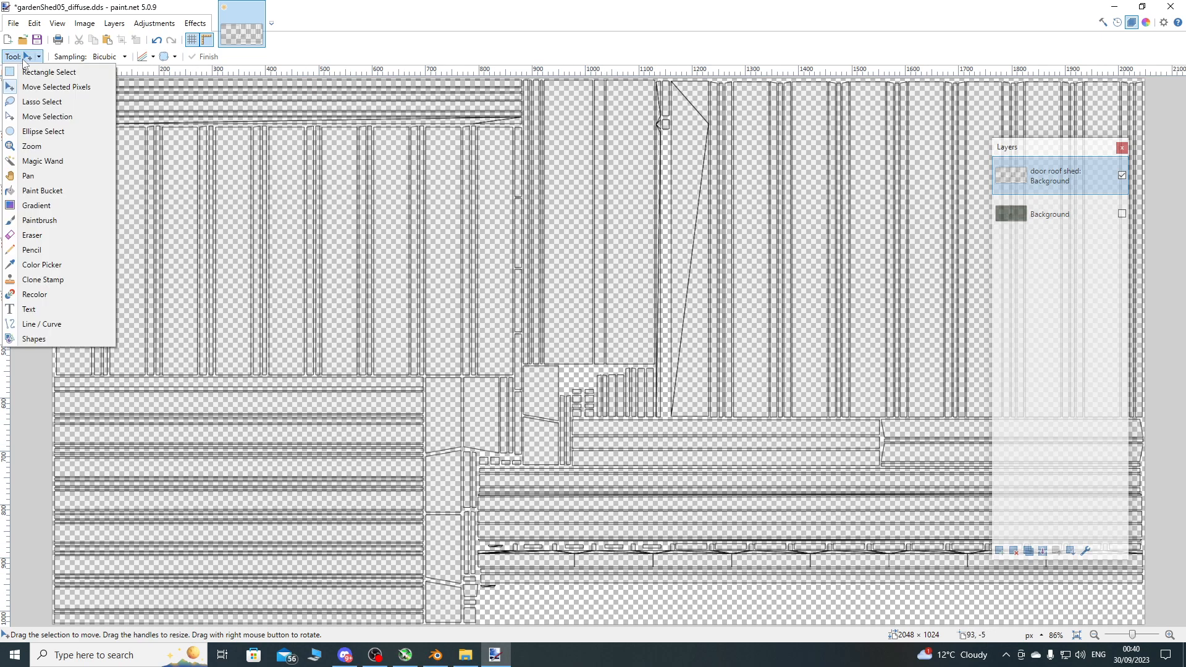
click(49, 160)
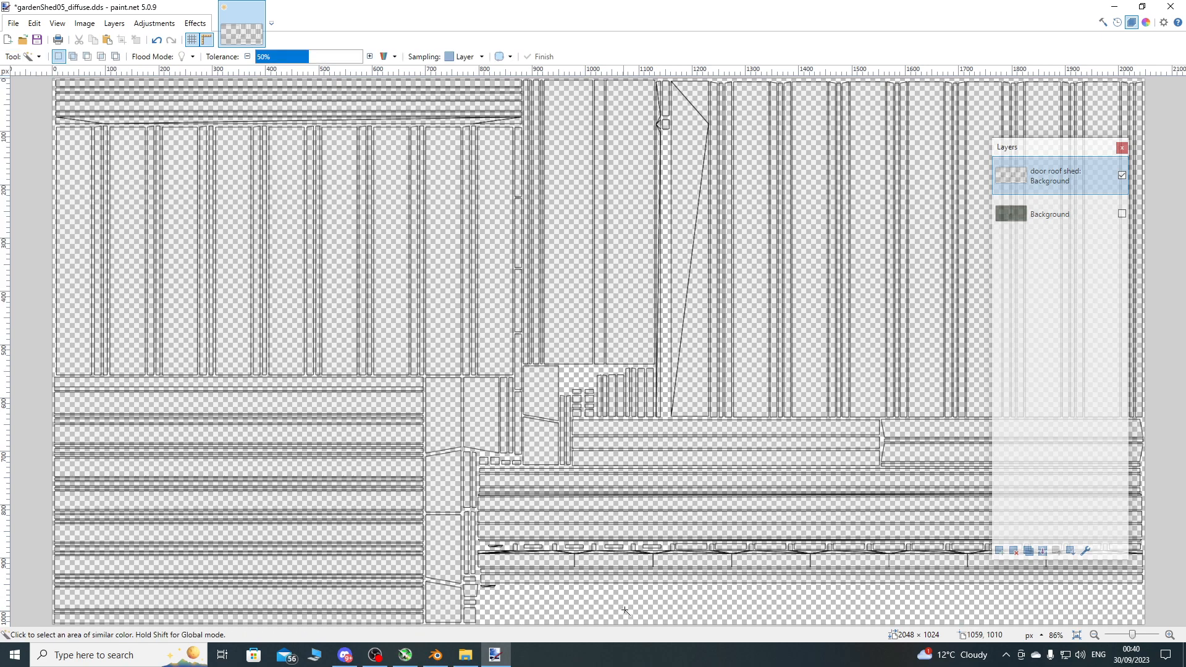
key(l)
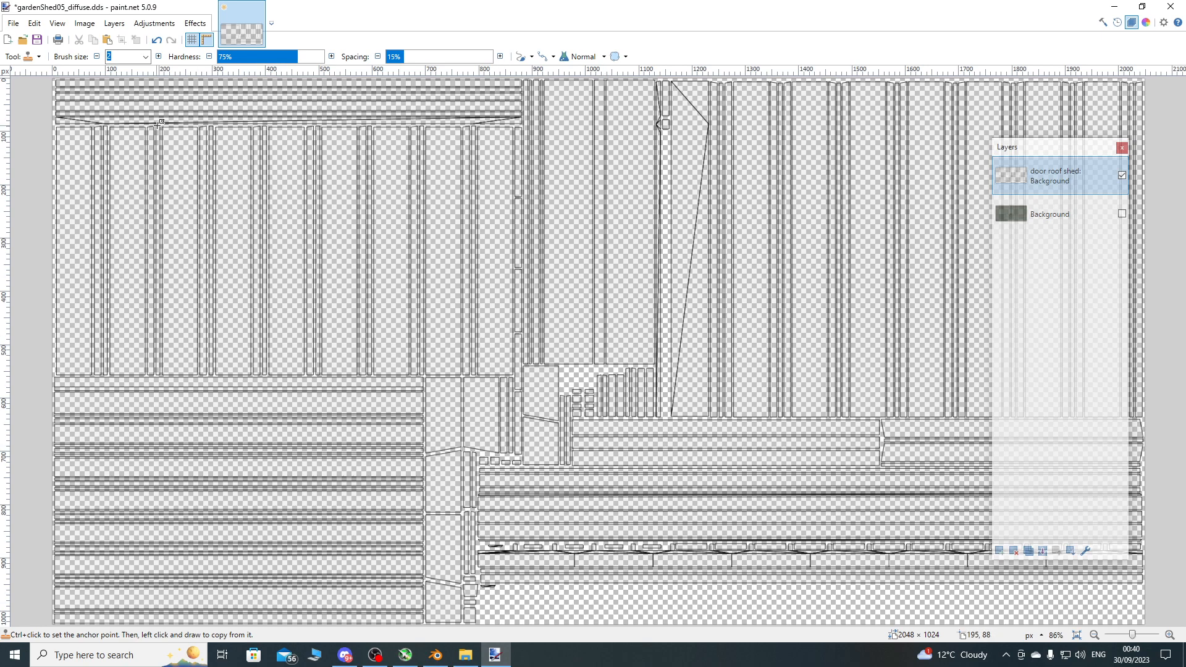
click(37, 57)
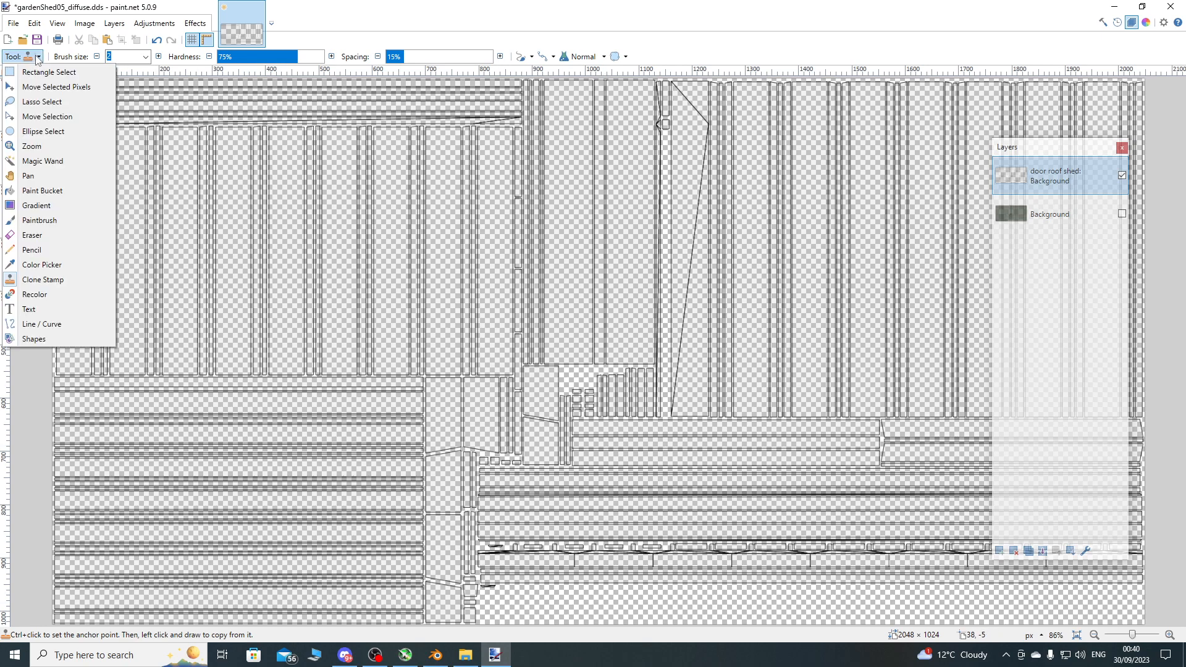
click(42, 161)
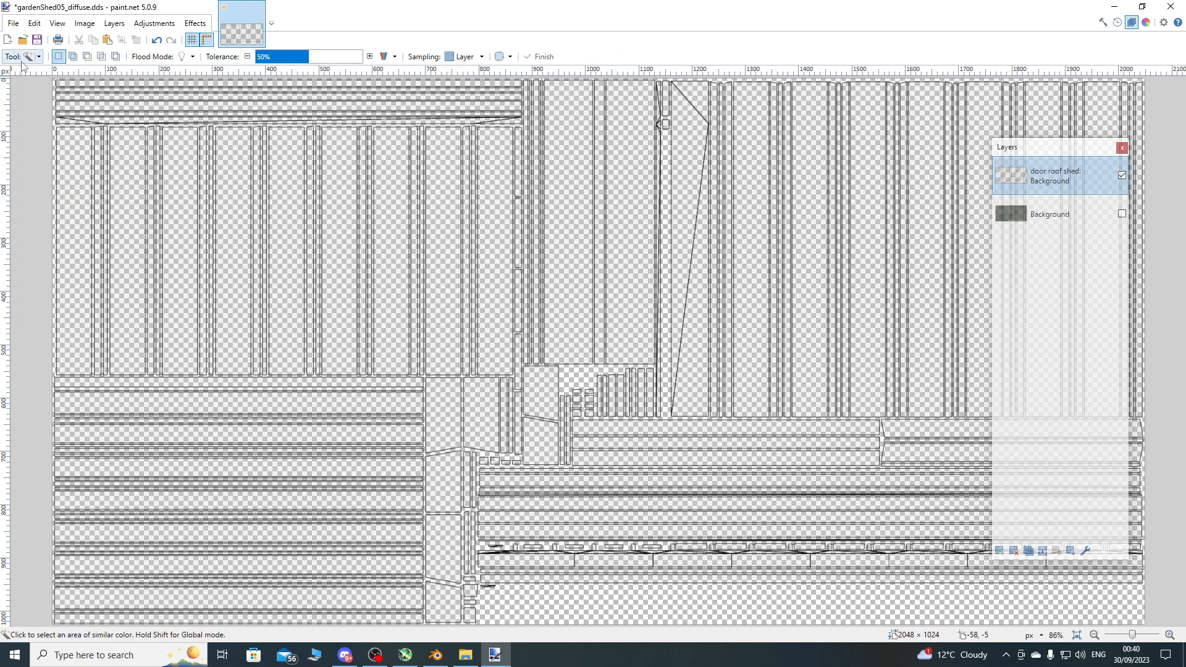
click(605, 607)
ctrl+scroll(604, 389, down, 1)
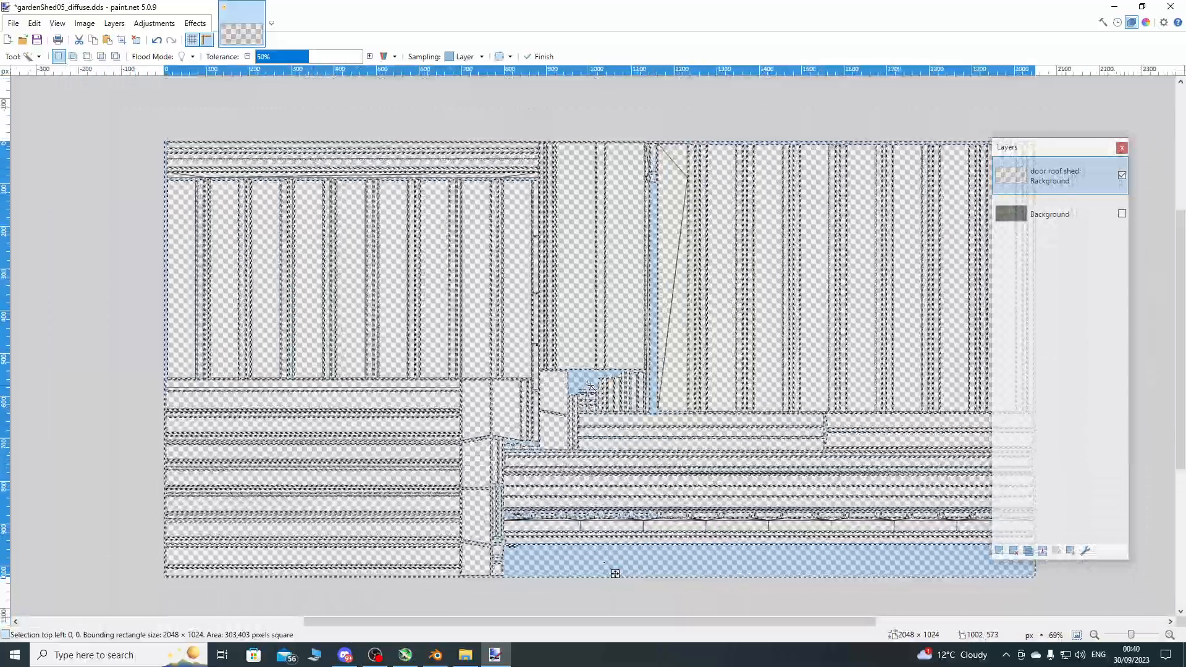
key(ctrl+i)
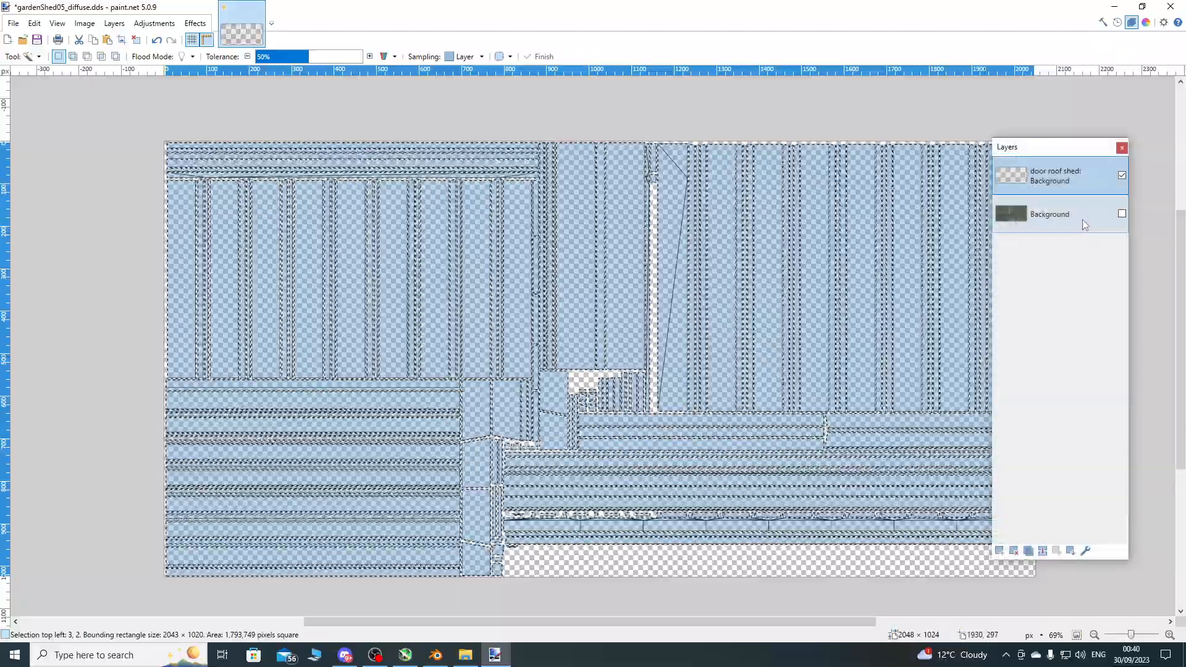
Copy the selected areas from the redisplayed Background layer and create a new 2048 x 1024 pixel image.
click(1122, 214)
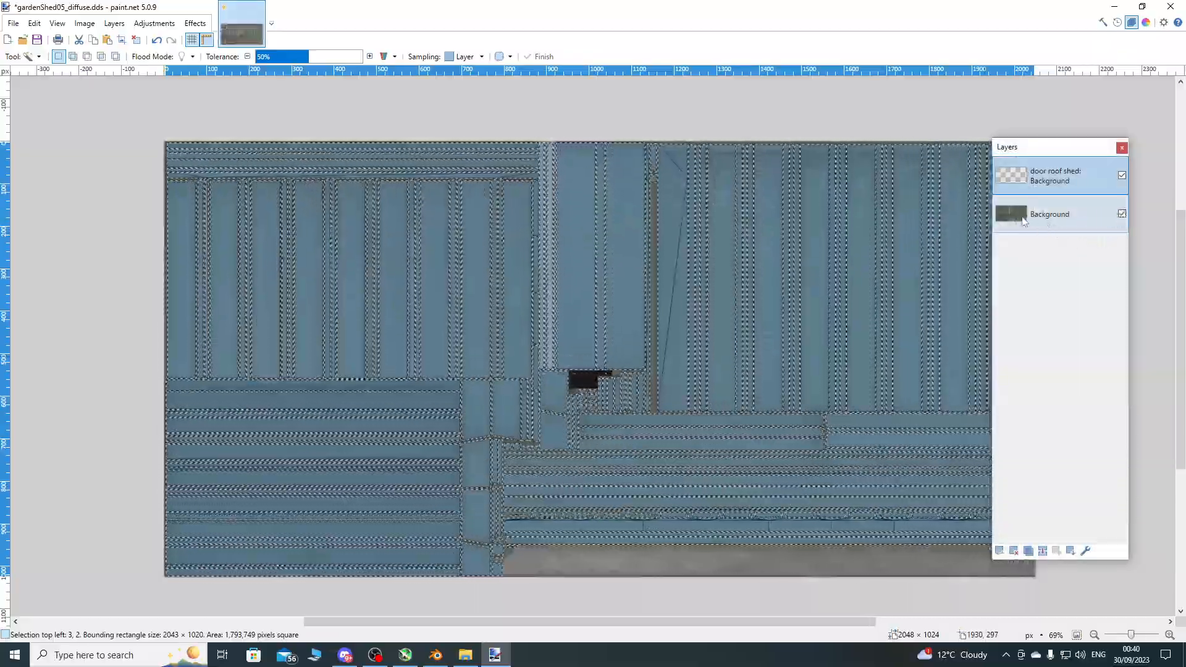
click(1021, 218)
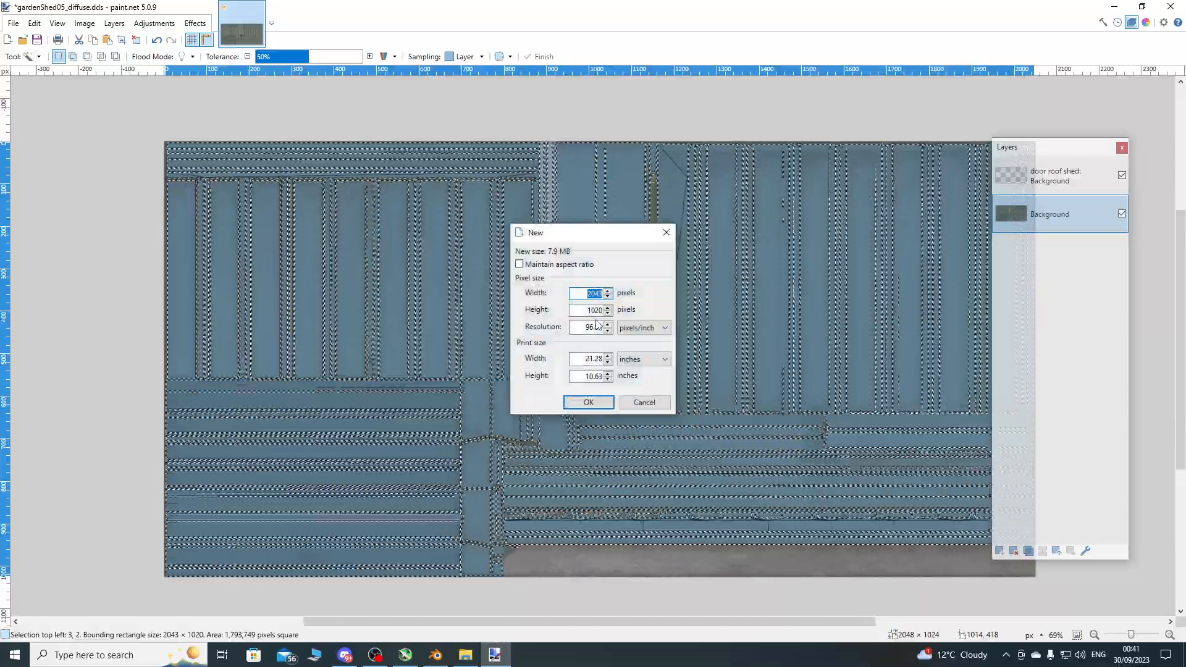
text(2)
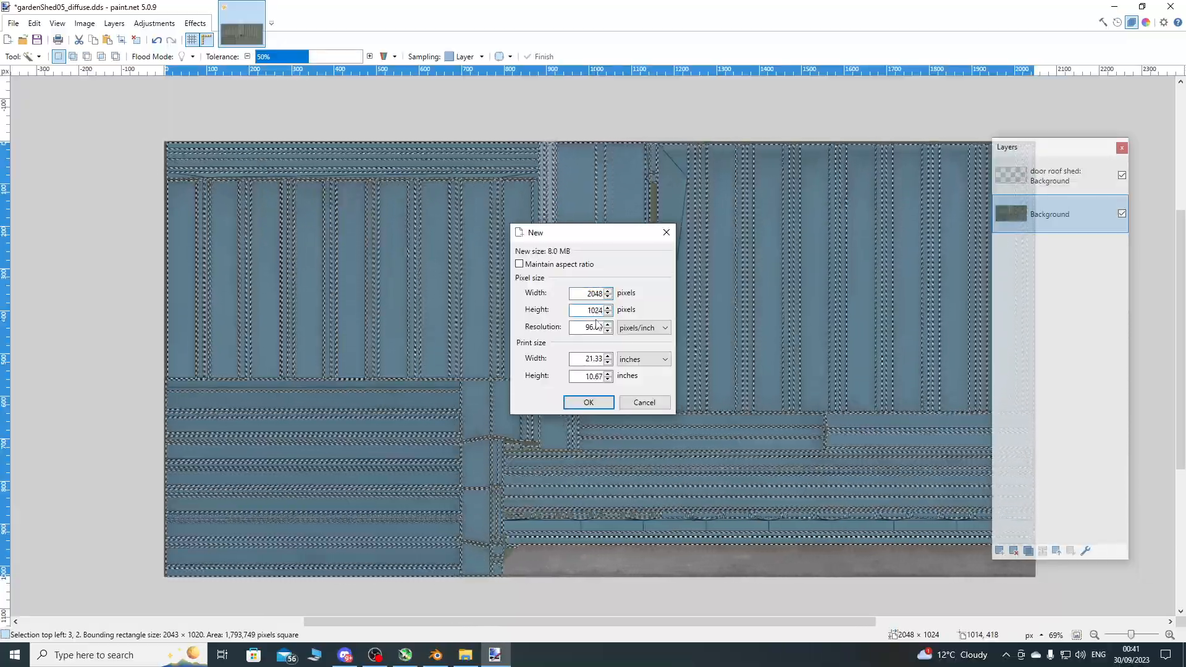
key(Return)
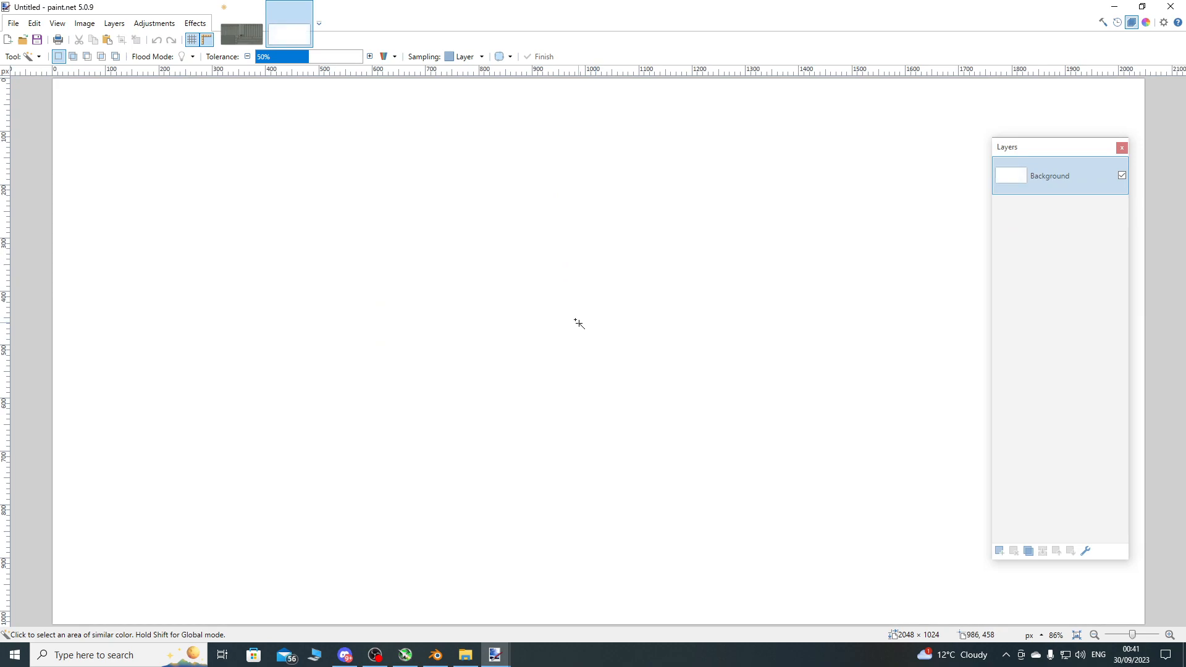
Clear the new image's white canvas to transparency and paste the copied texture areas into a new layer.
click(578, 320)
key(Delete)
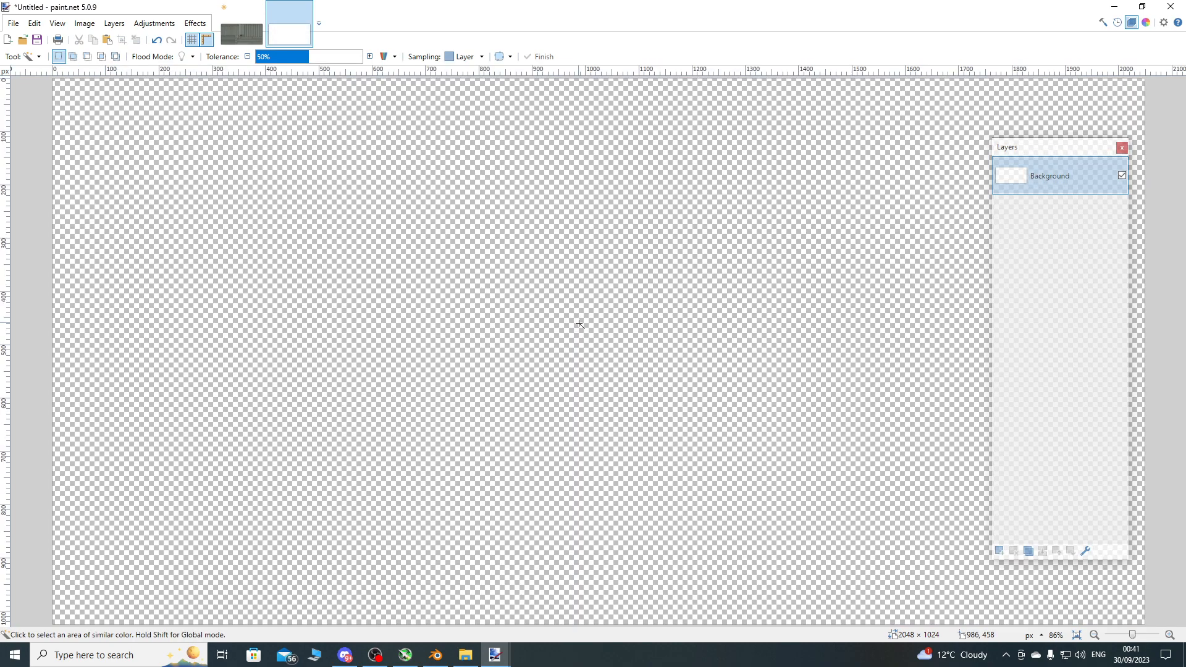
ctrl+scroll(580, 324, down, 2)
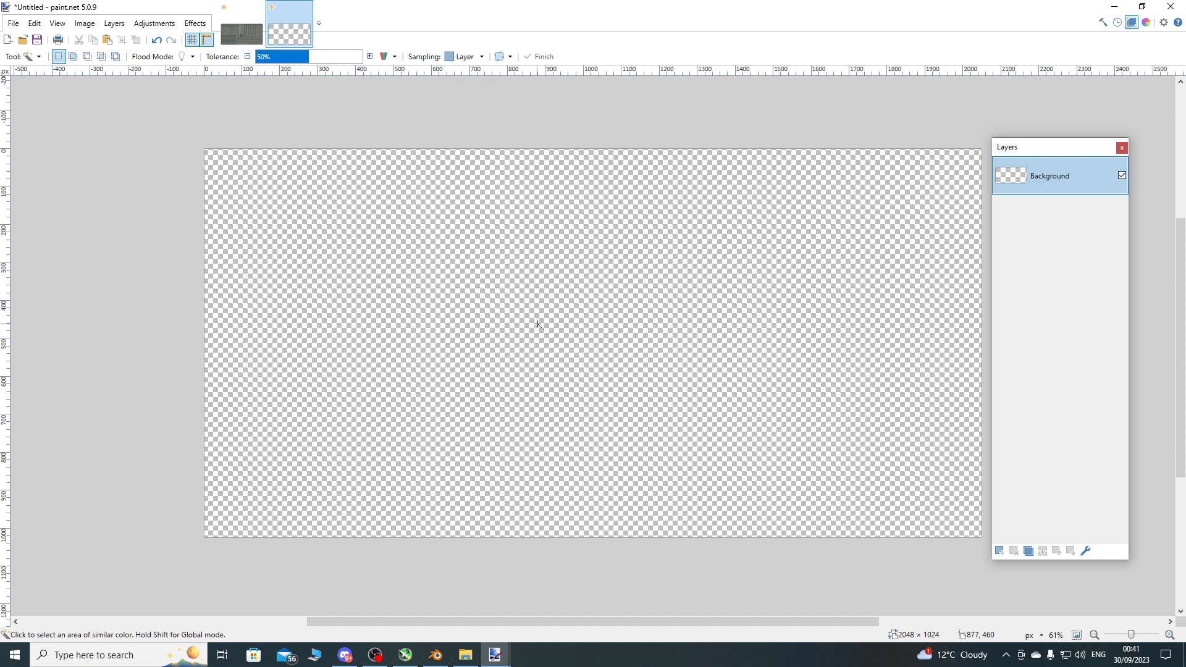
click(34, 24)
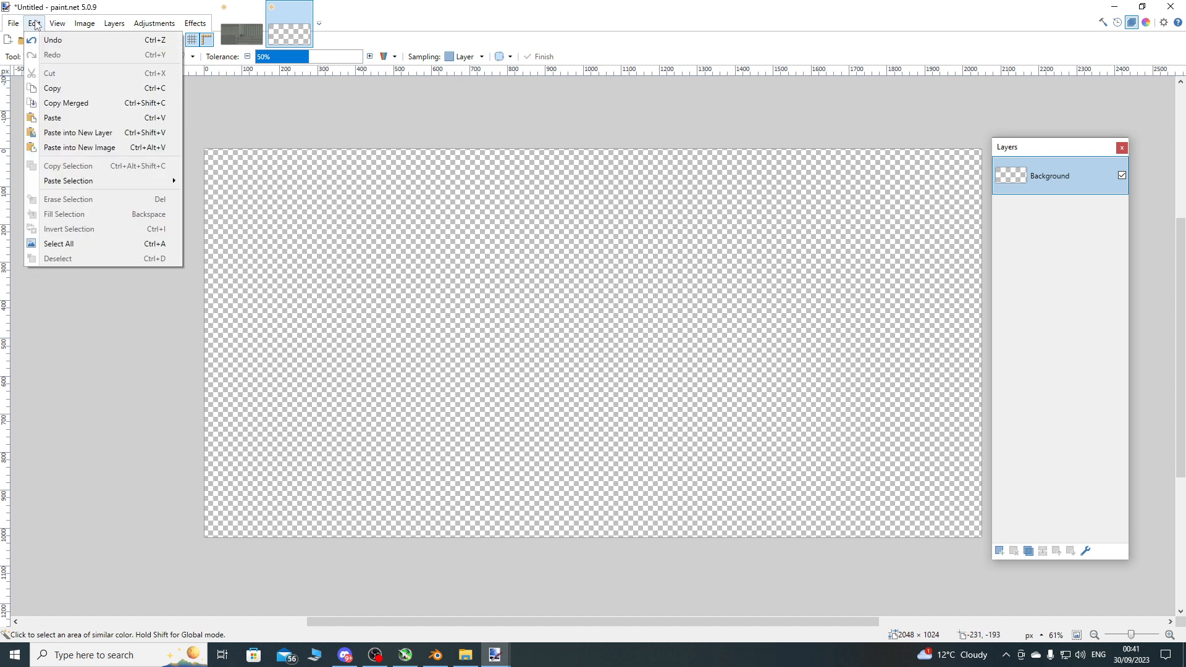
click(85, 134)
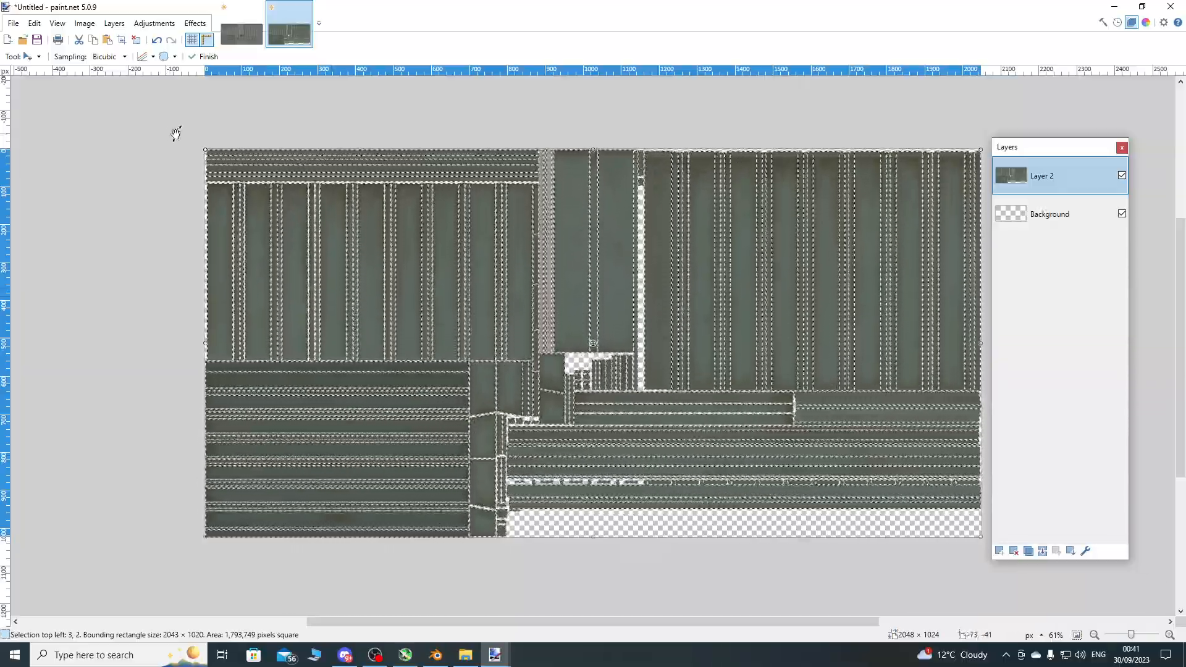
Convert the pasted texture layer to black and white, then deselect it and merge it down into the Background layer.
click(151, 25)
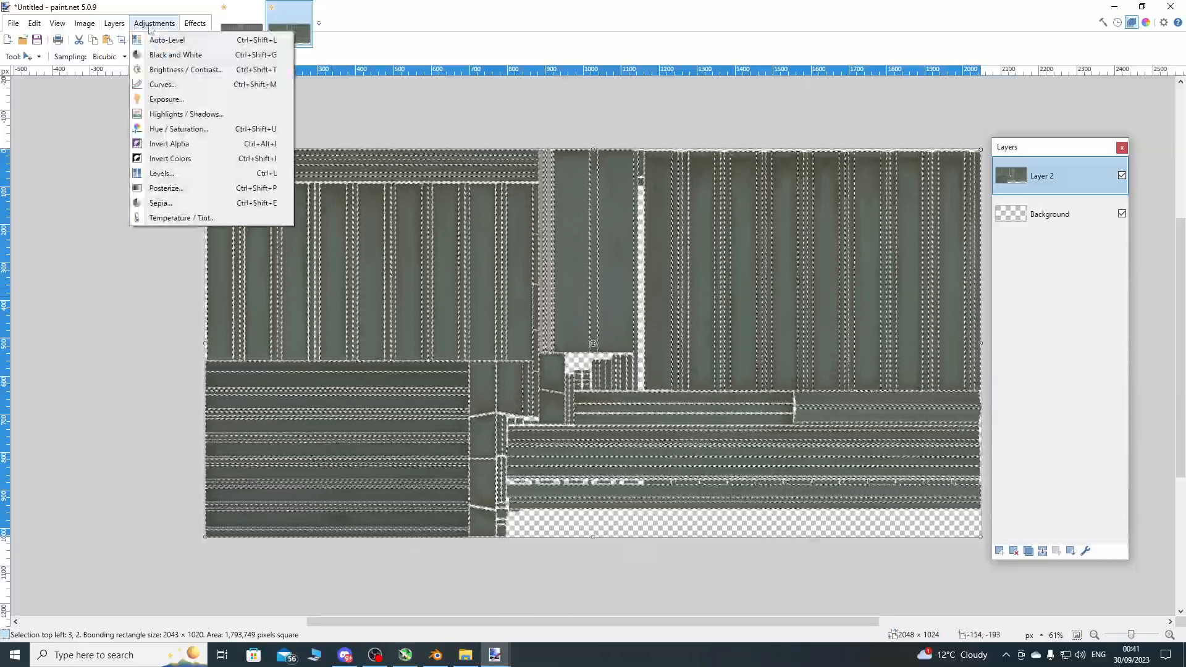
click(174, 56)
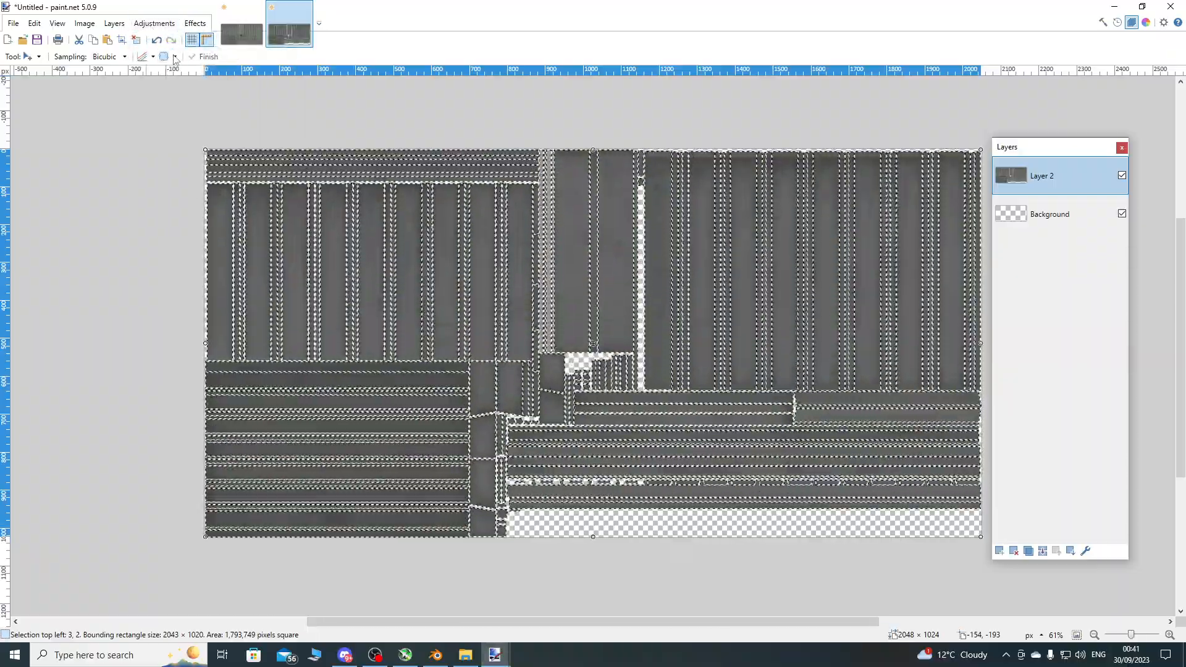
click(135, 41)
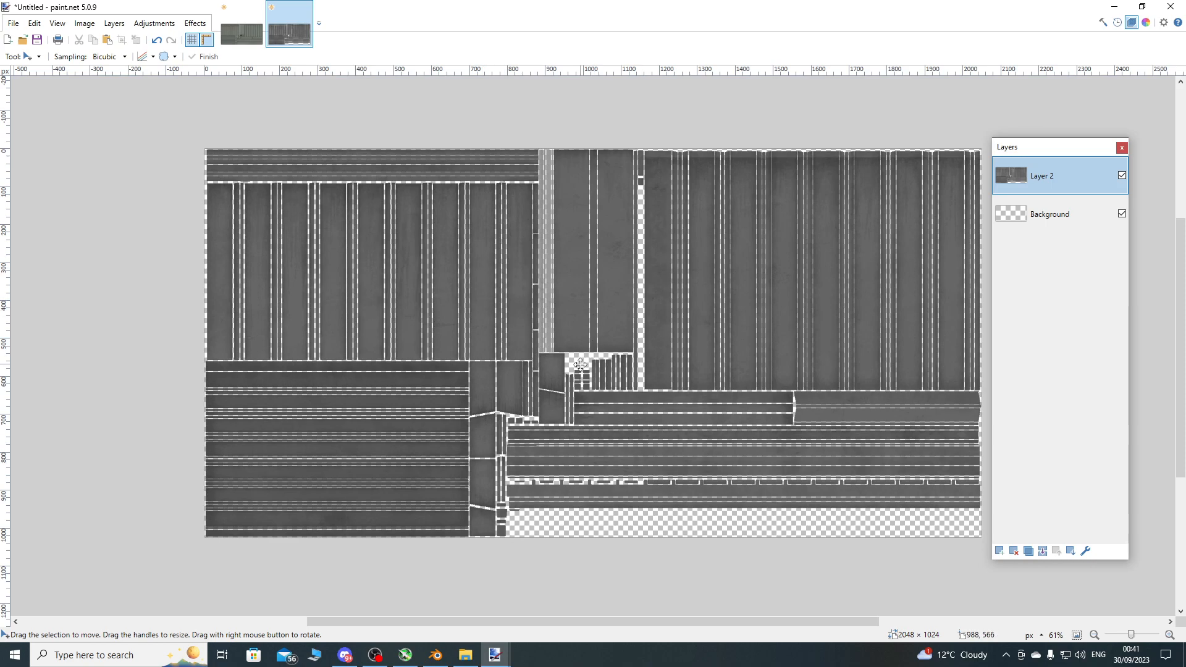
middle_drag(583, 430, 512, 418)
click(1044, 551)
scroll(495, 312, down, 1)
scroll(495, 311, up, 1)
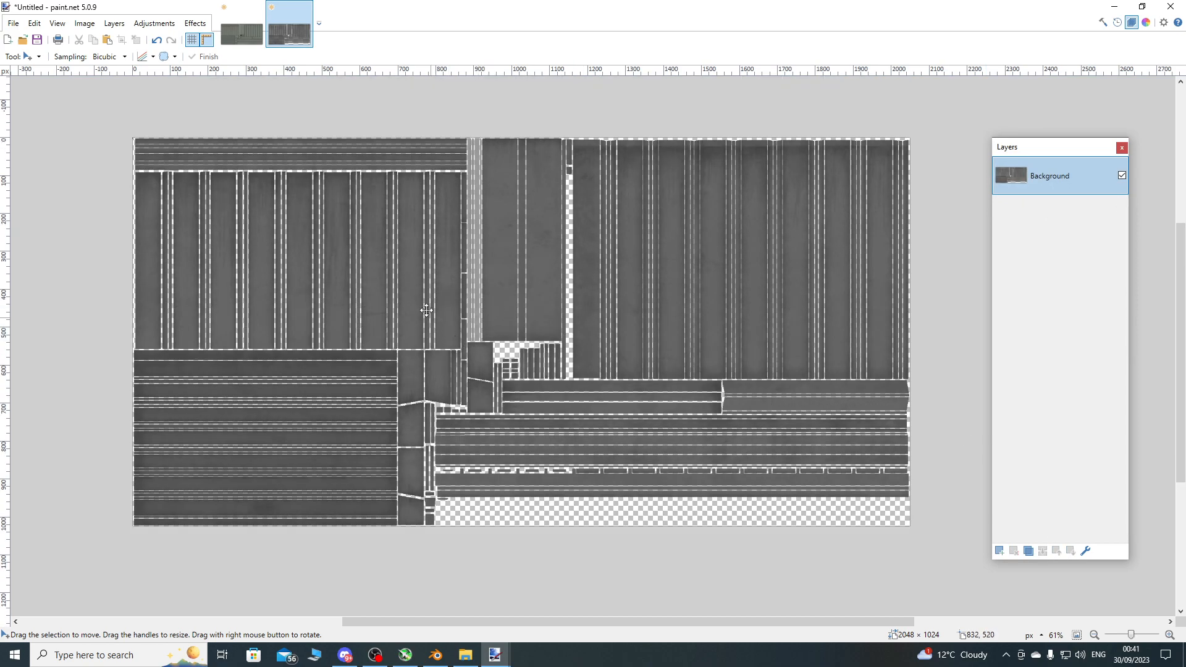
Erase the selected areas from the diffuse image's Background layer, delete its "door roof shed" layer, and return to the grayscale image.
click(243, 30)
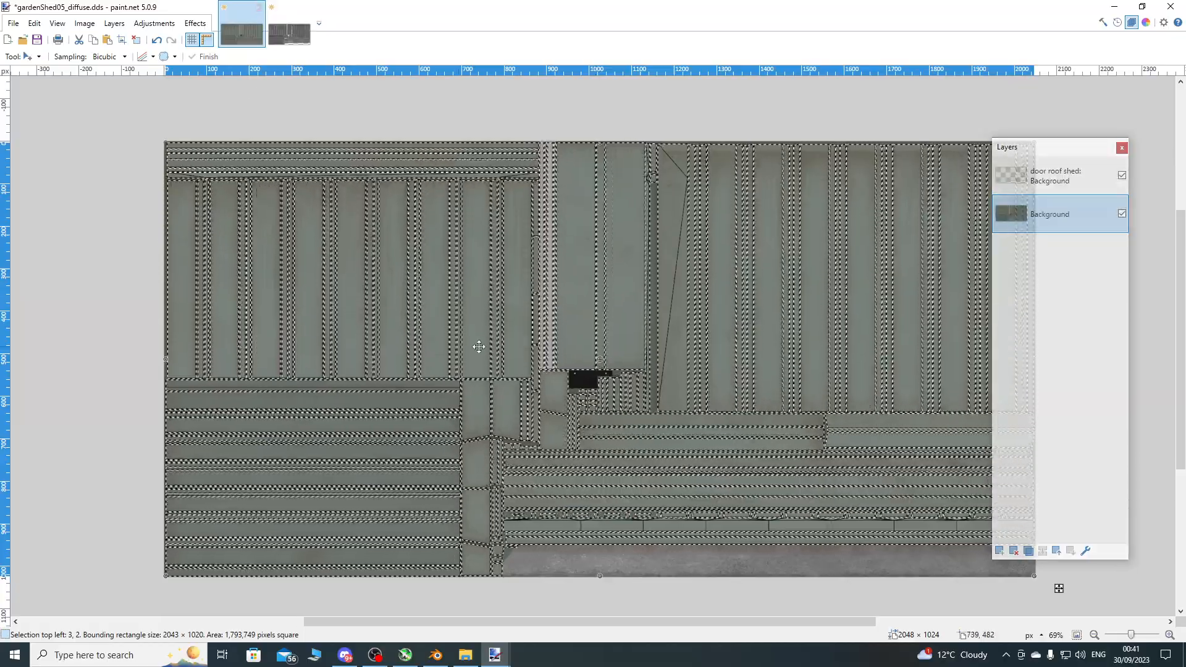
key(Delete)
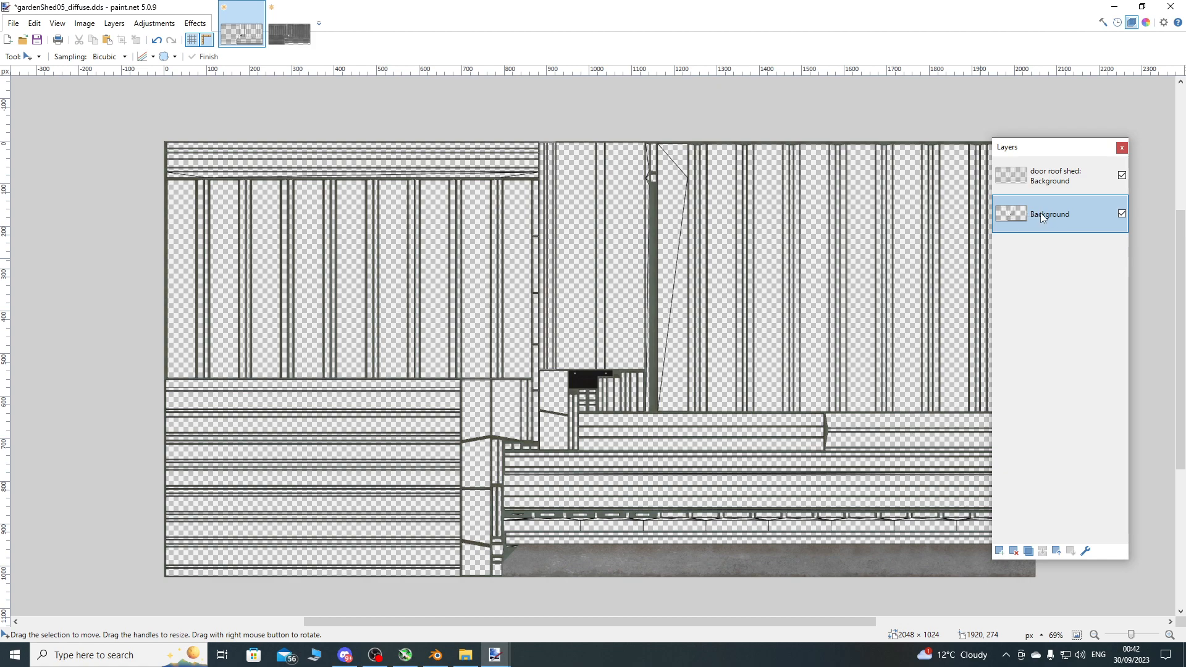
click(1044, 178)
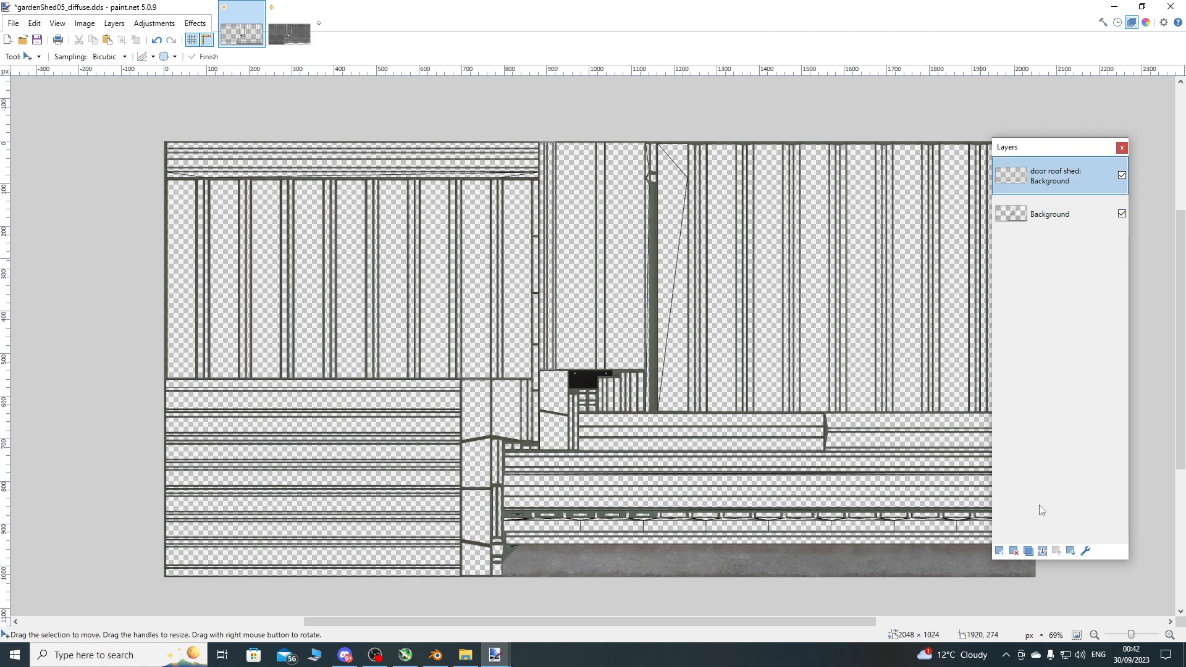
click(1016, 550)
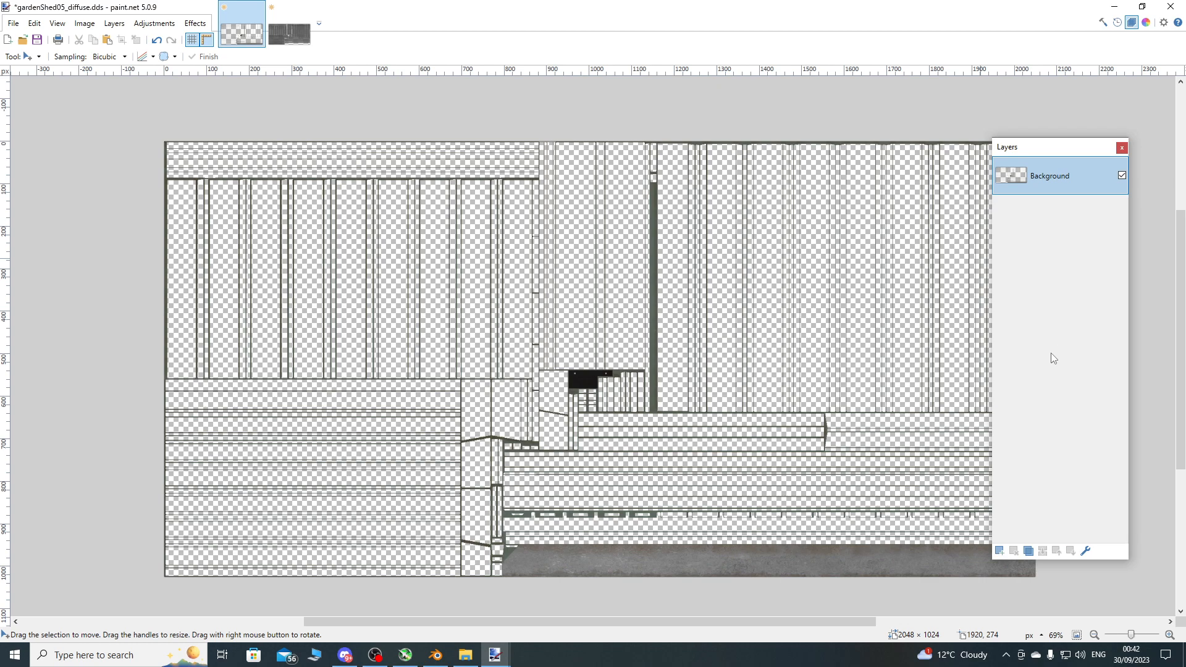
click(288, 38)
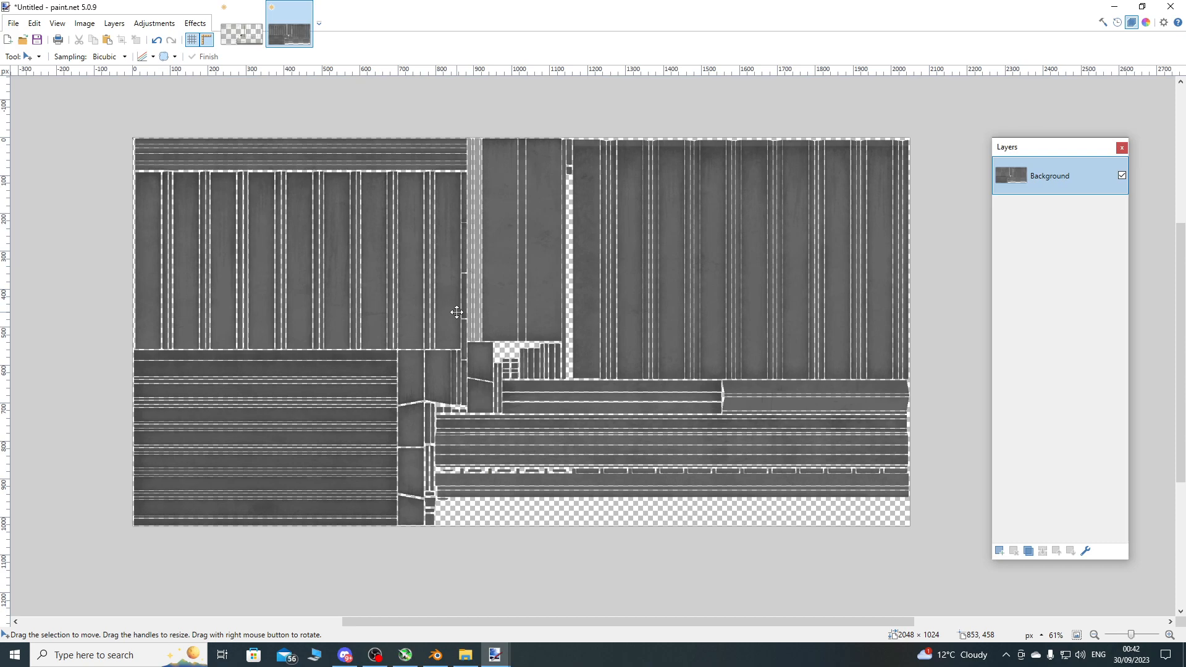
Copy the entire grayscale image and paste it into a new layer of the gardenShed05_diffuse.dds image.
click(243, 35)
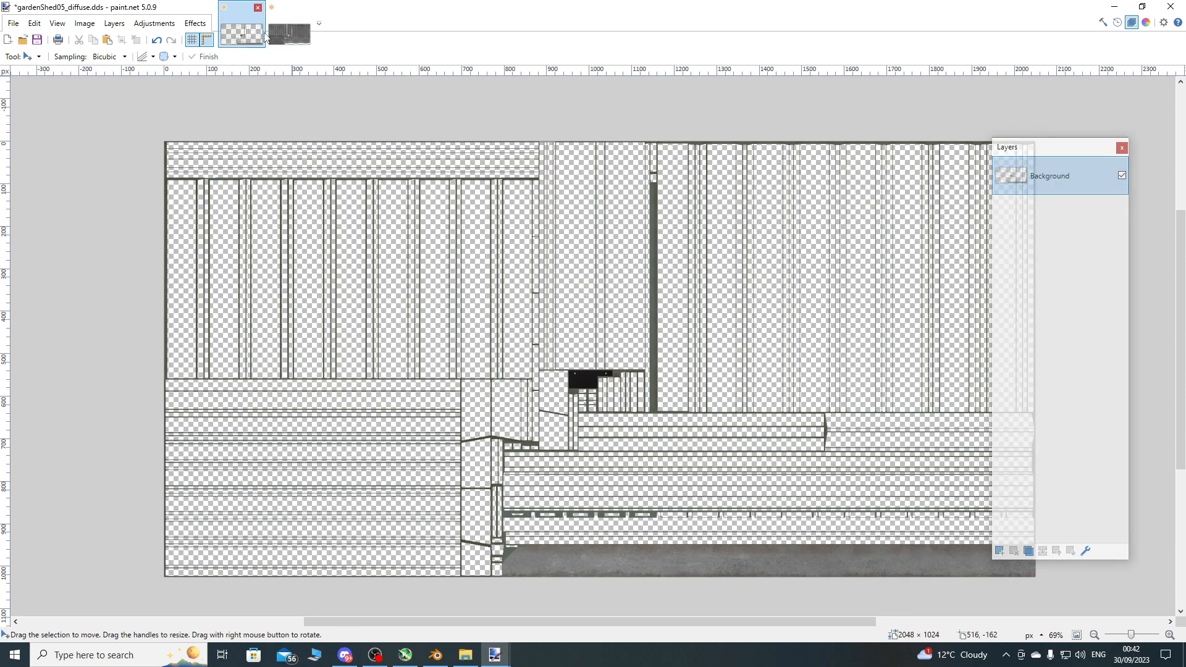
click(289, 34)
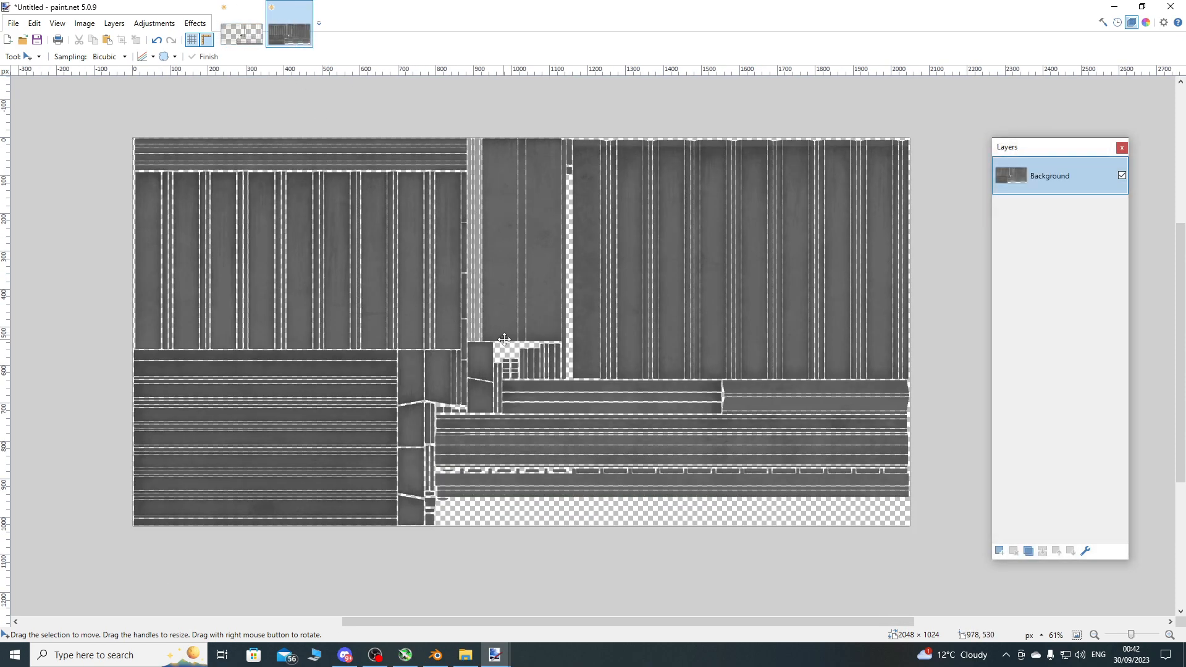
key(ctrl+a)
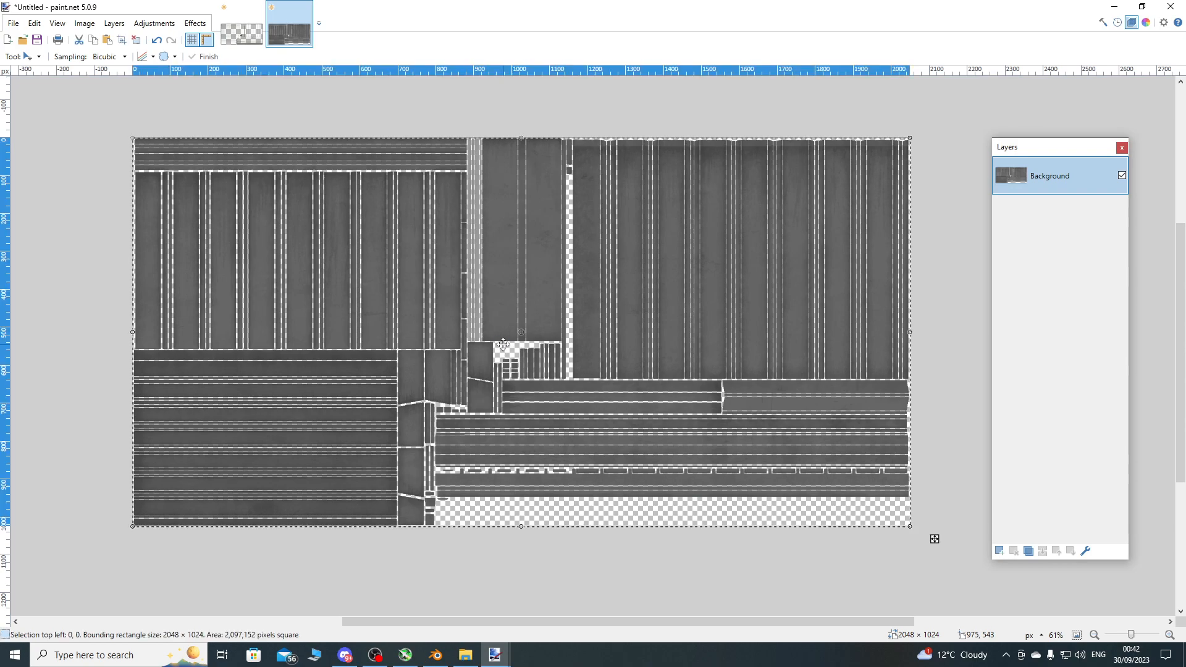
key(ctrl+c)
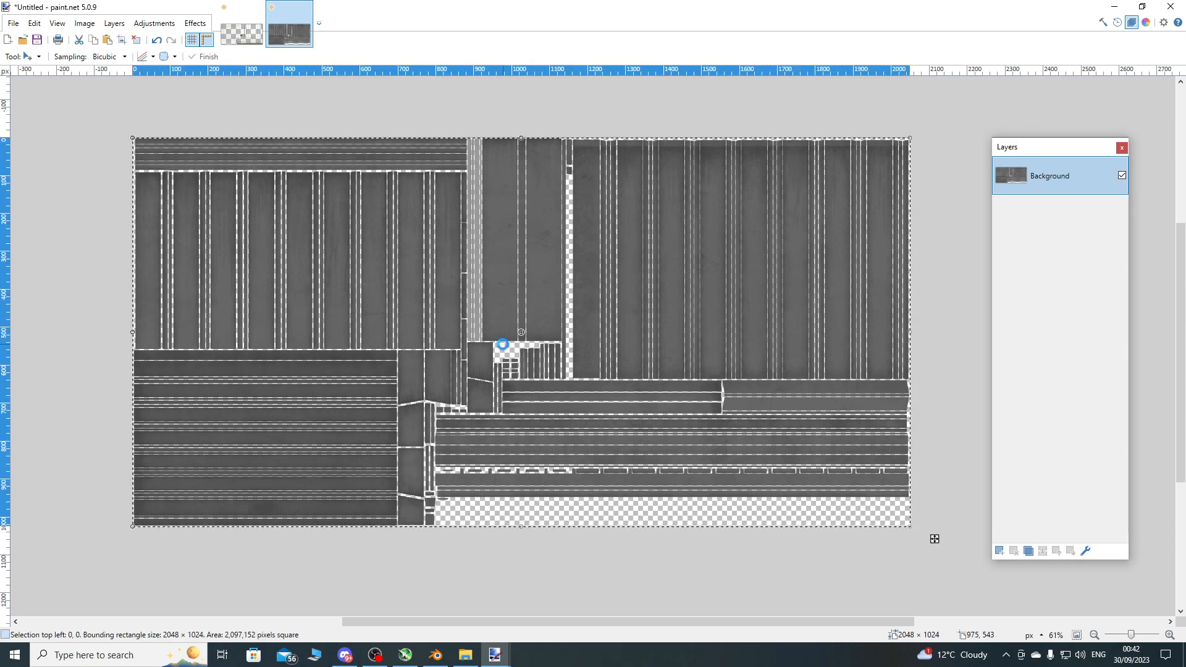
click(250, 35)
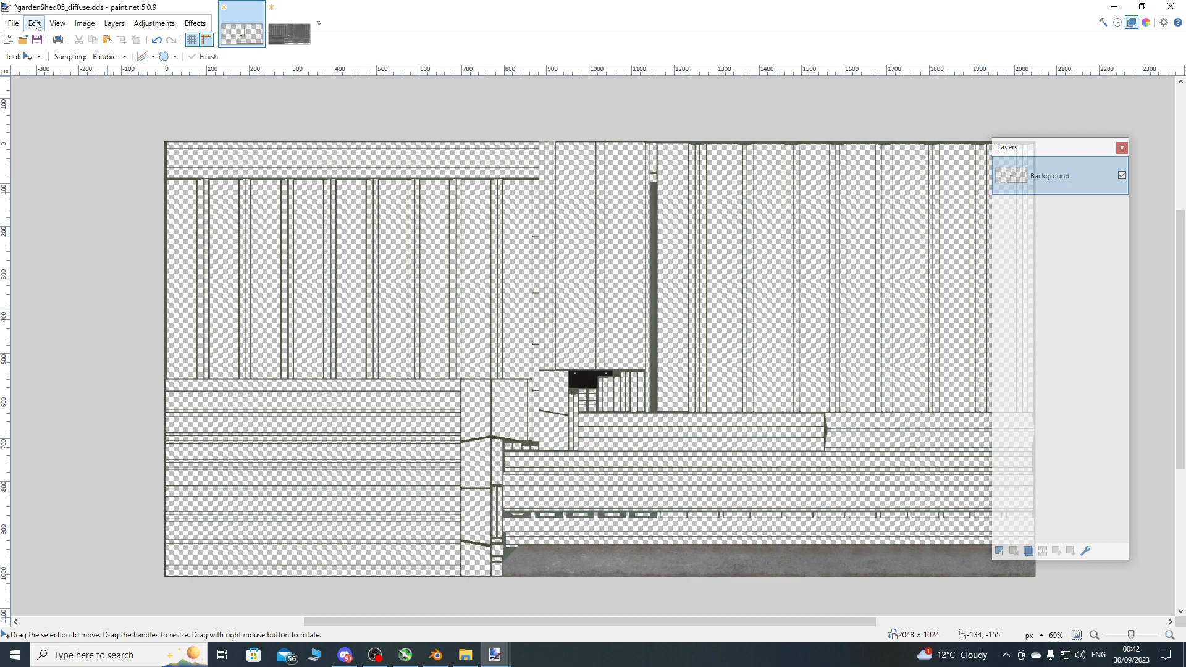
click(32, 25)
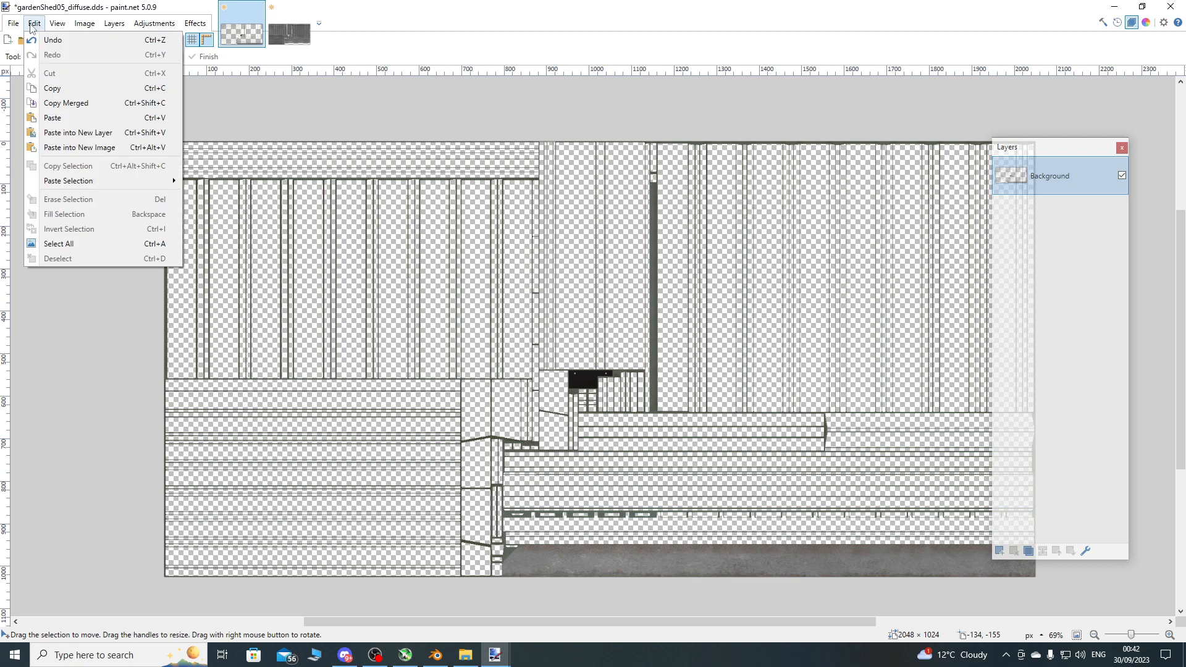
click(103, 133)
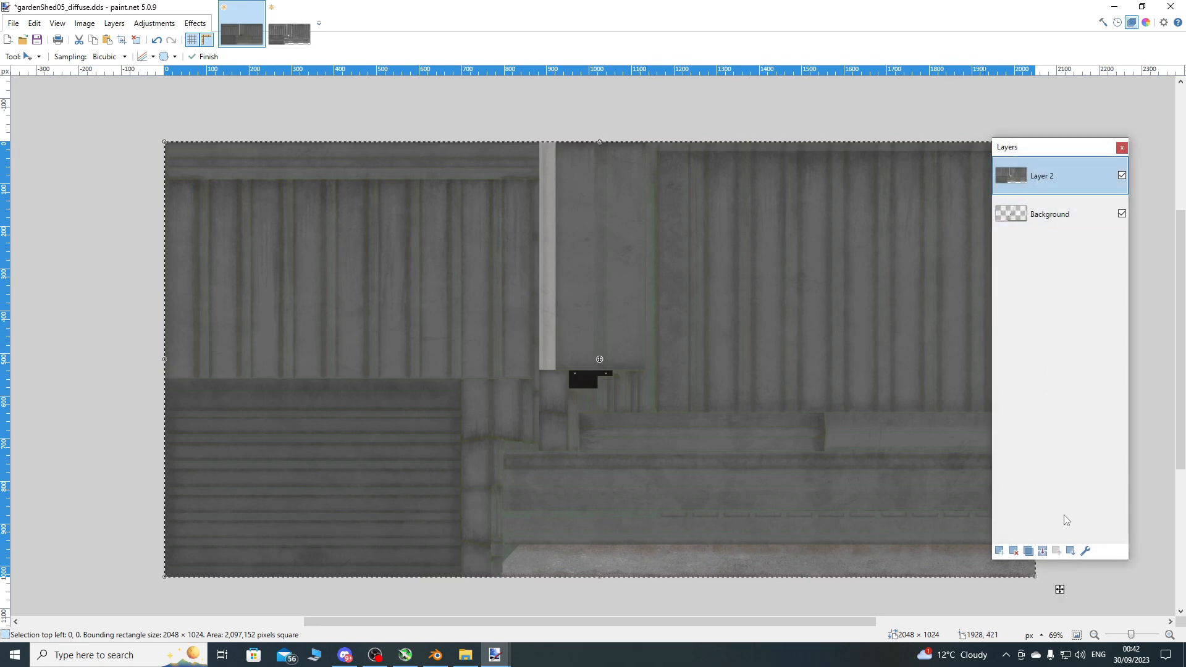
Check how the pasted grayscale layer and the Background layer fit together by swapping their order and toggling each one's visibility.
click(1072, 551)
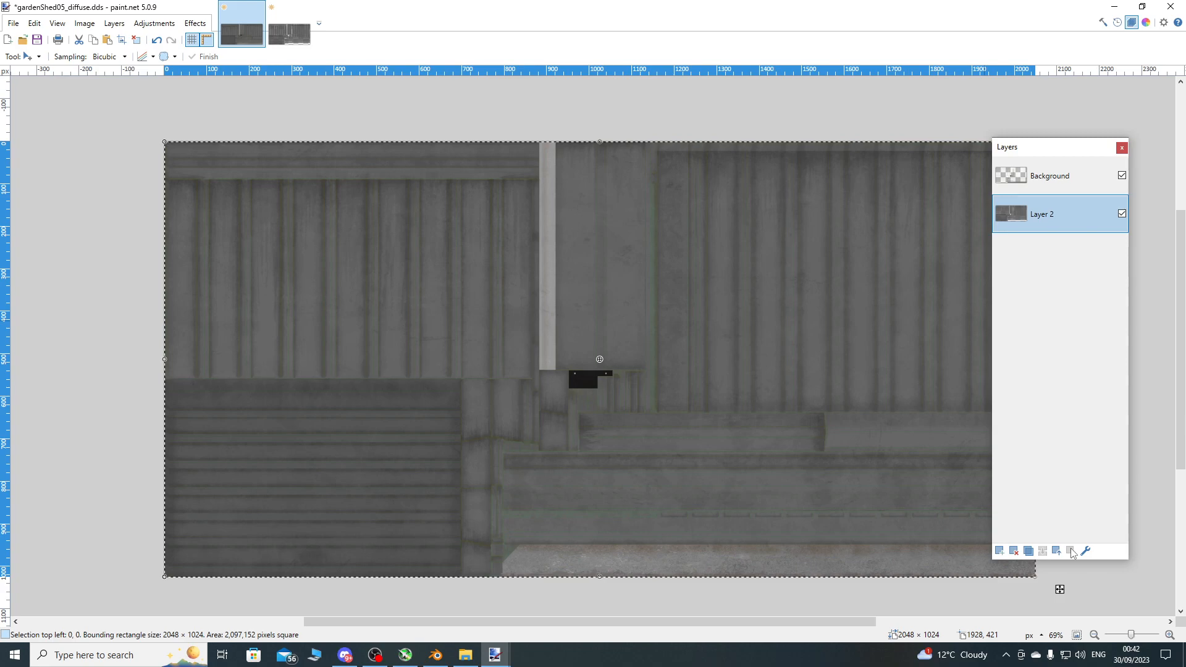
click(1056, 551)
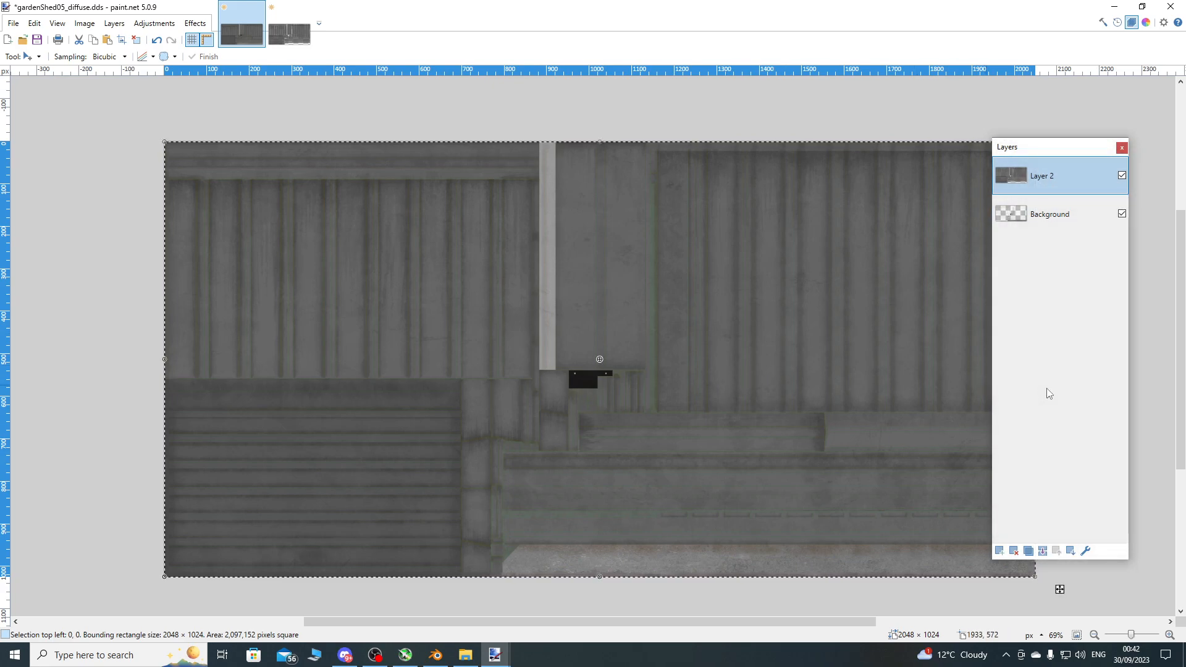
click(1071, 551)
click(1057, 551)
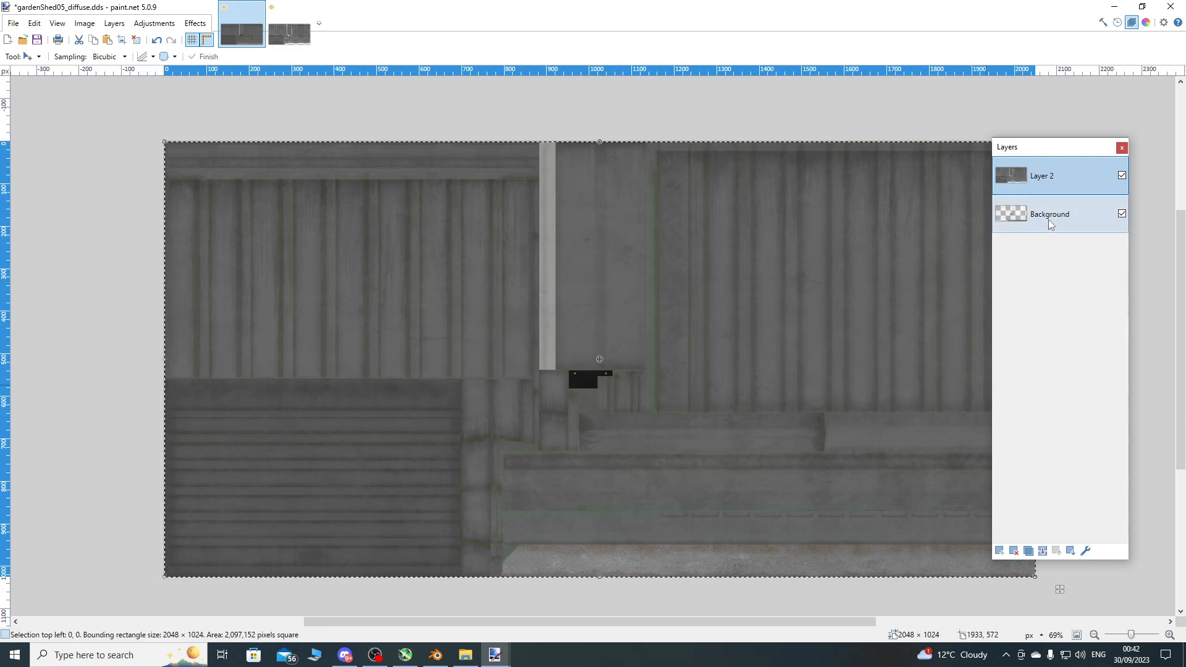
click(1122, 176)
click(1122, 176)
click(1123, 213)
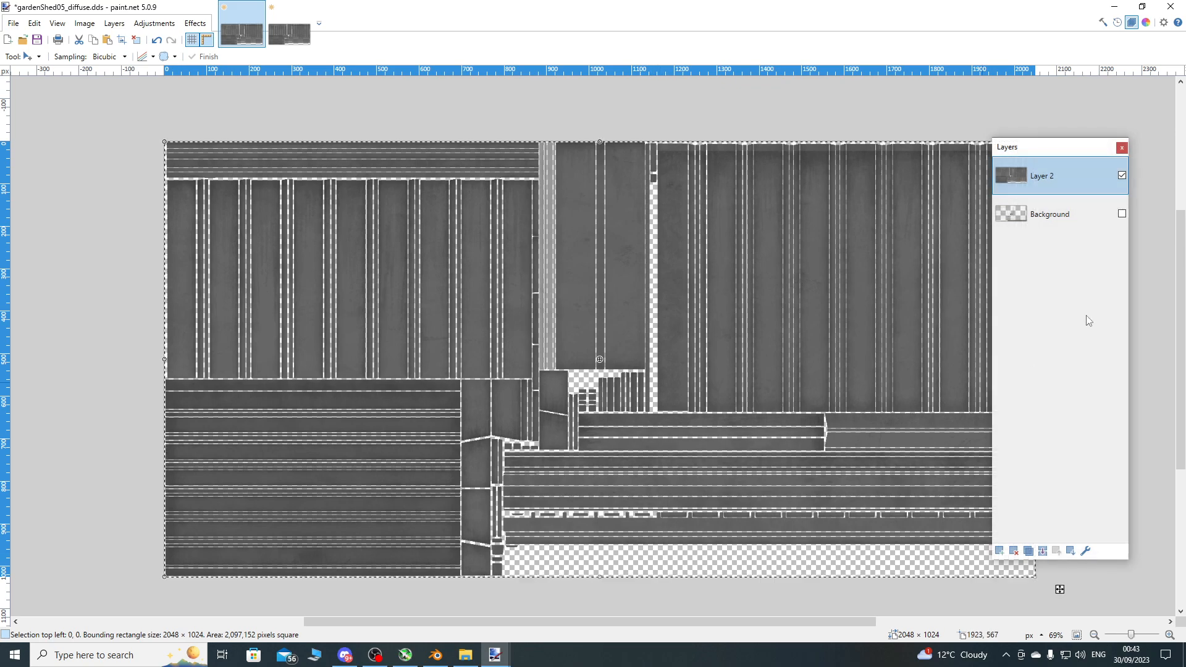
click(1122, 214)
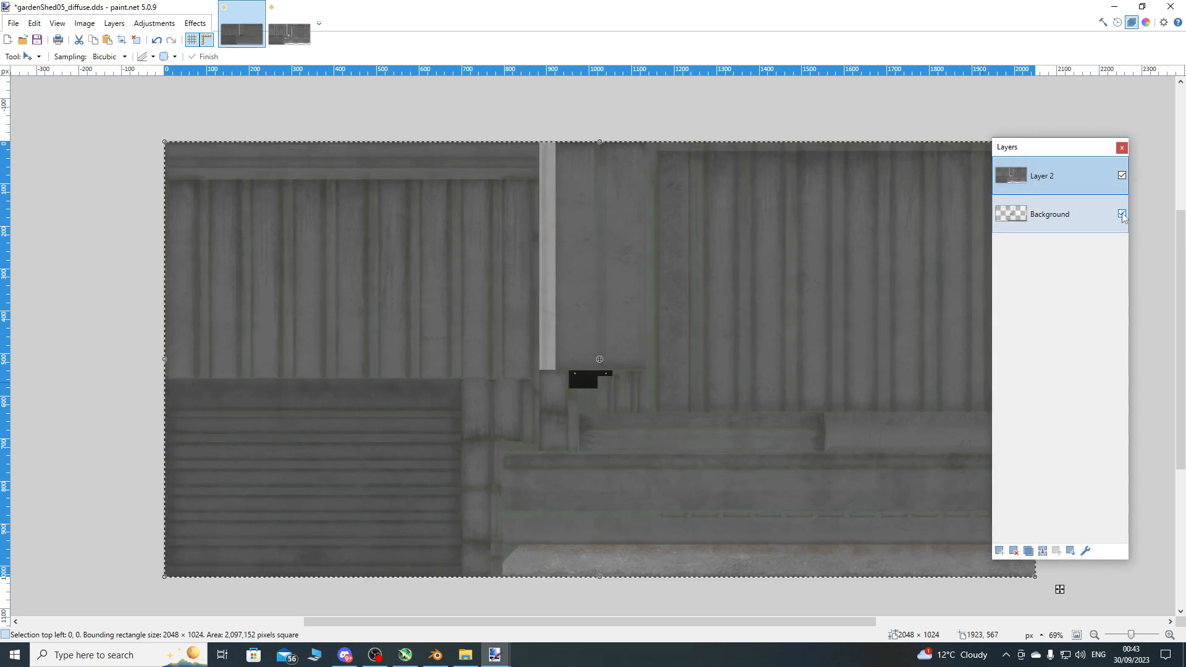
click(1122, 175)
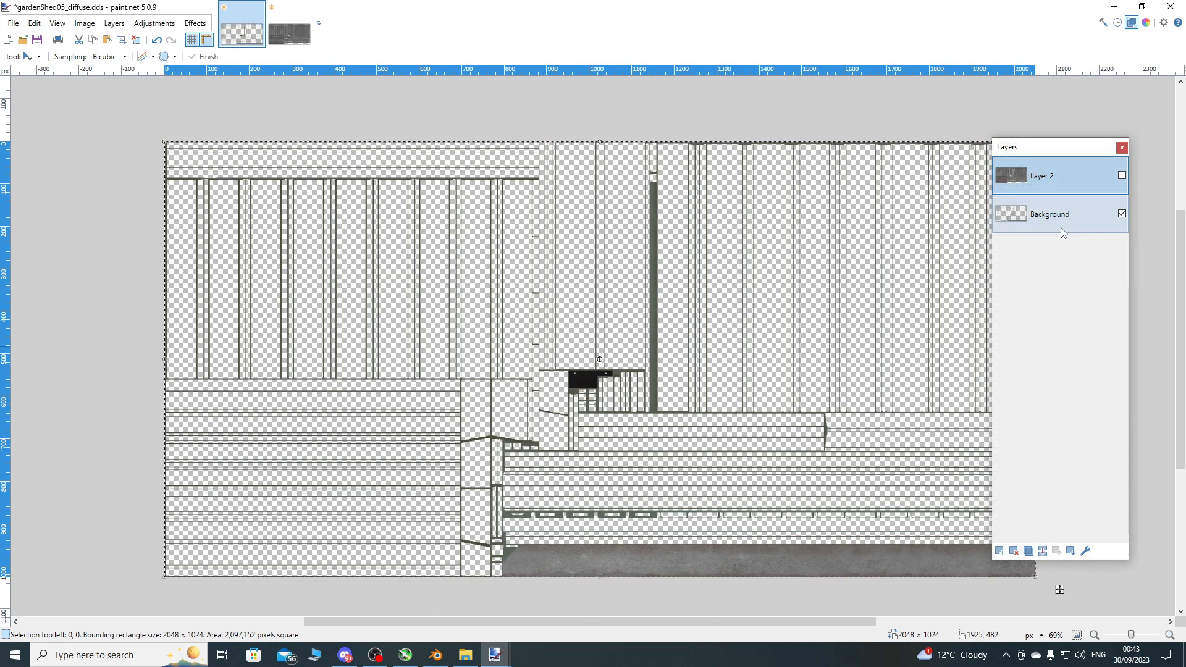
click(1123, 175)
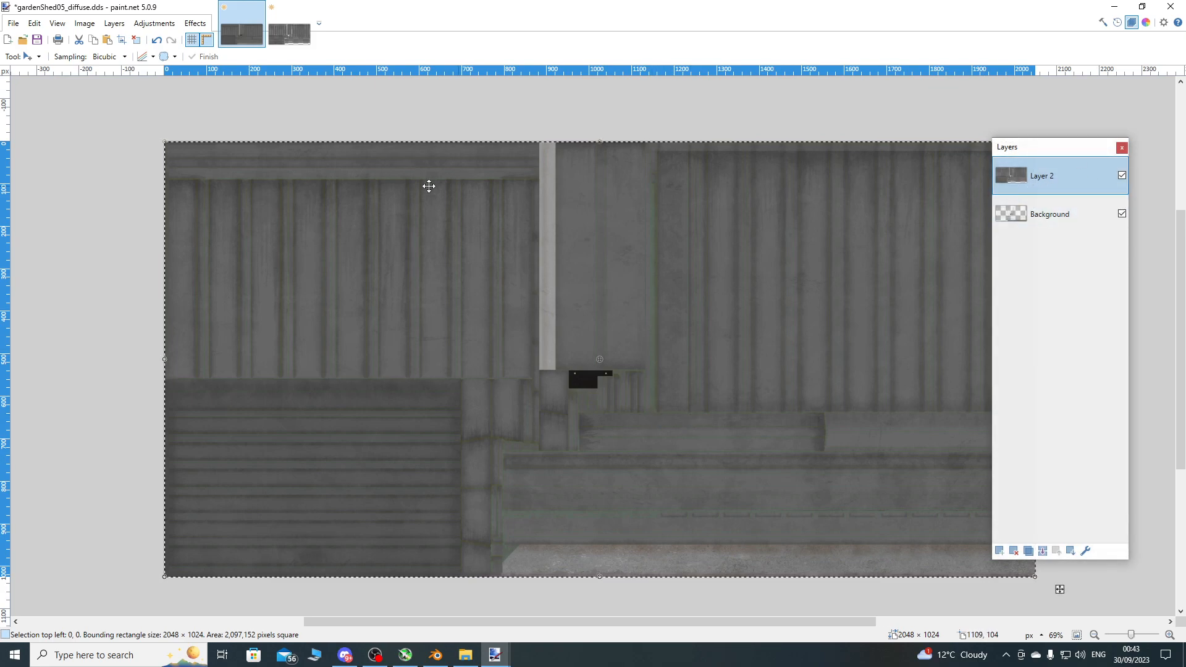
Deselect, merge the pasted grayscale layer down into Background, and save the result in PNG format as gardenShed_diffuse.png.
key(ctrl+d)
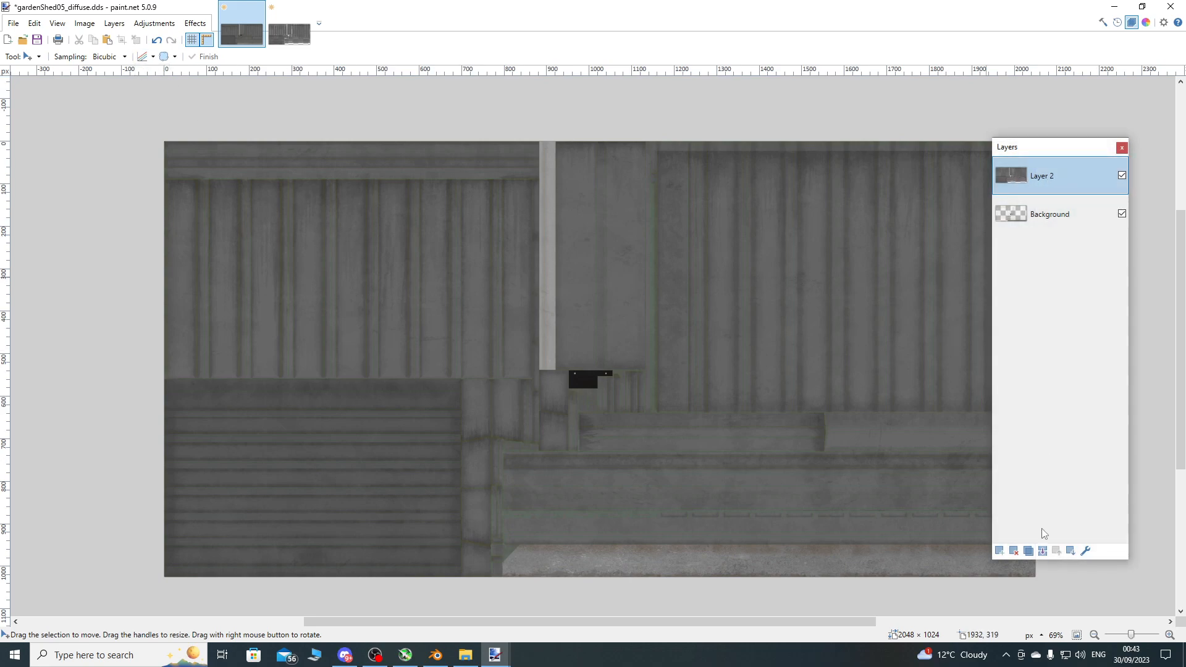
click(1043, 551)
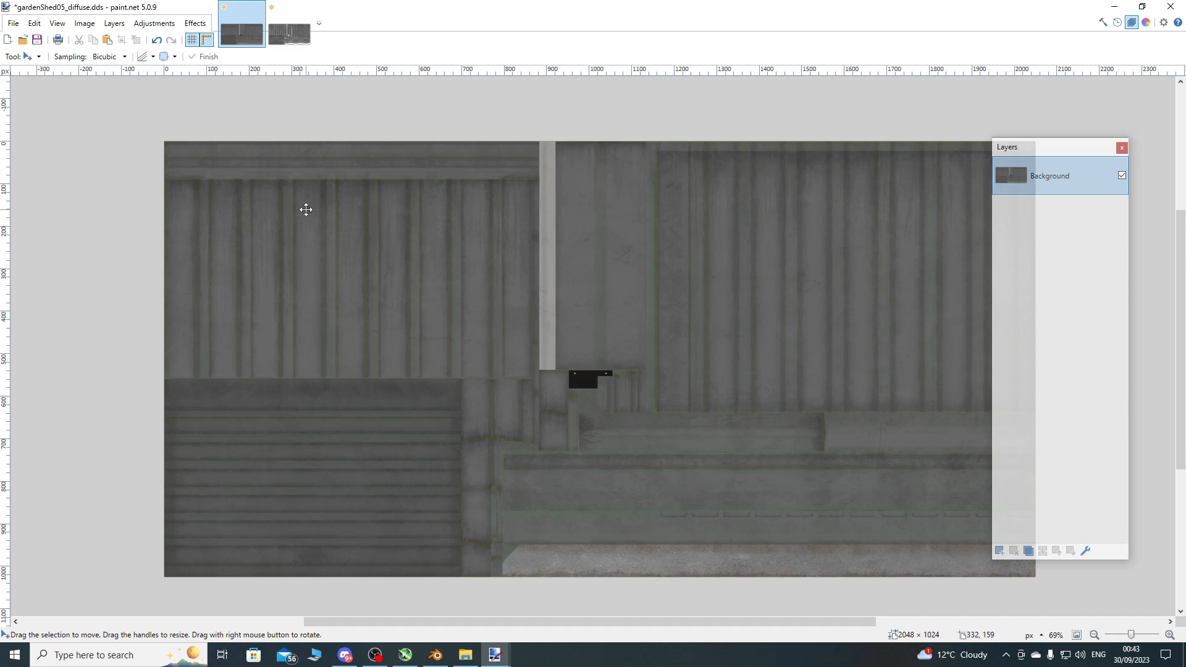
click(12, 28)
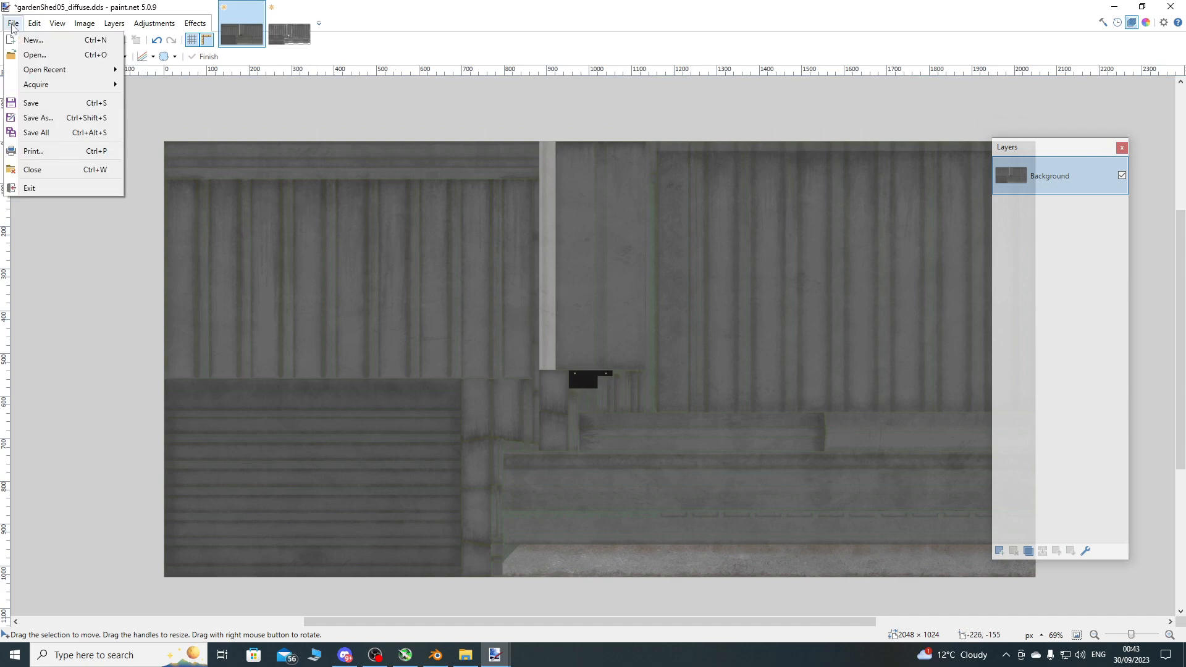
click(57, 121)
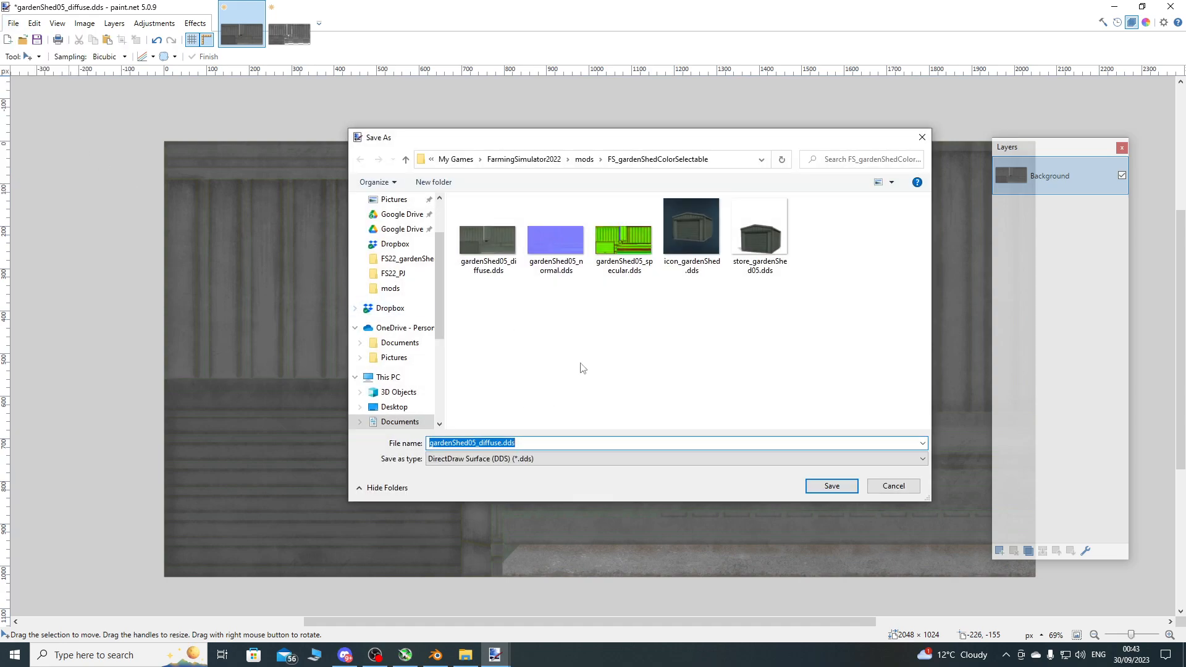
click(476, 443)
key(BackSpace)
key(BackSpace)
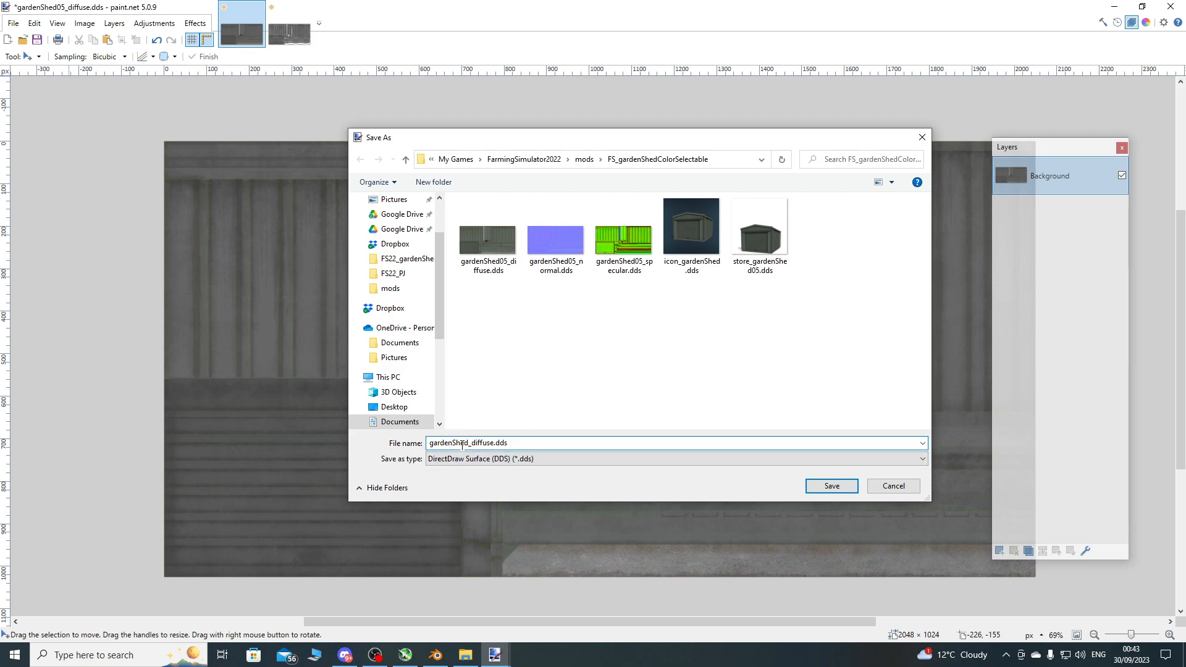
click(568, 459)
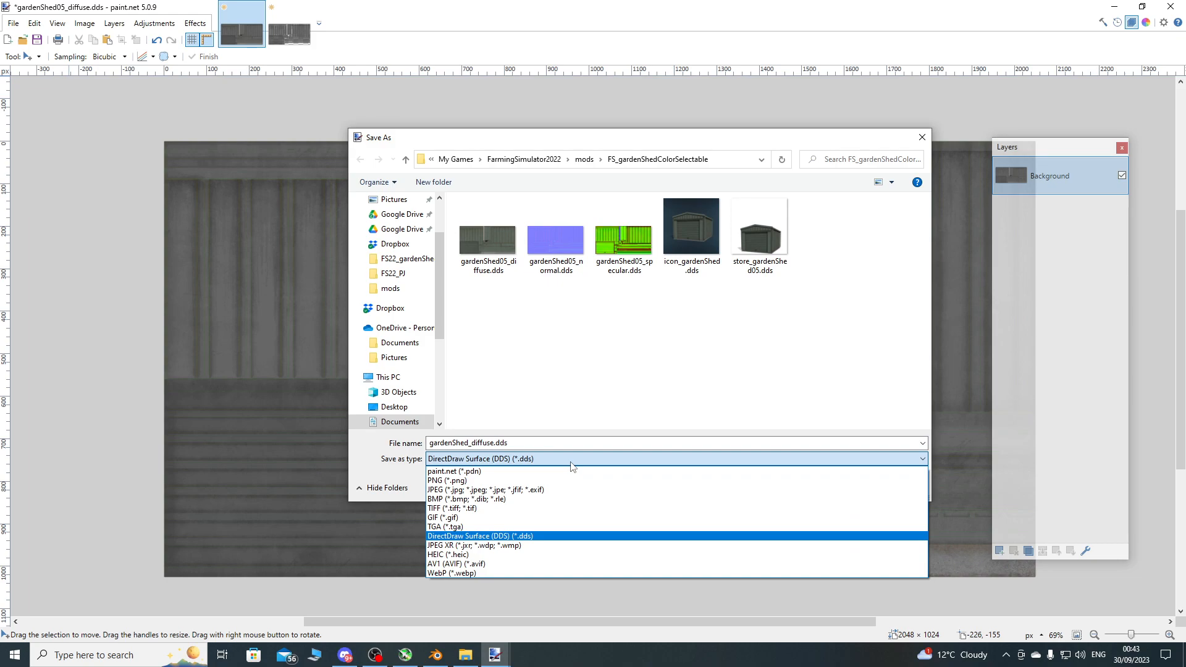
click(569, 481)
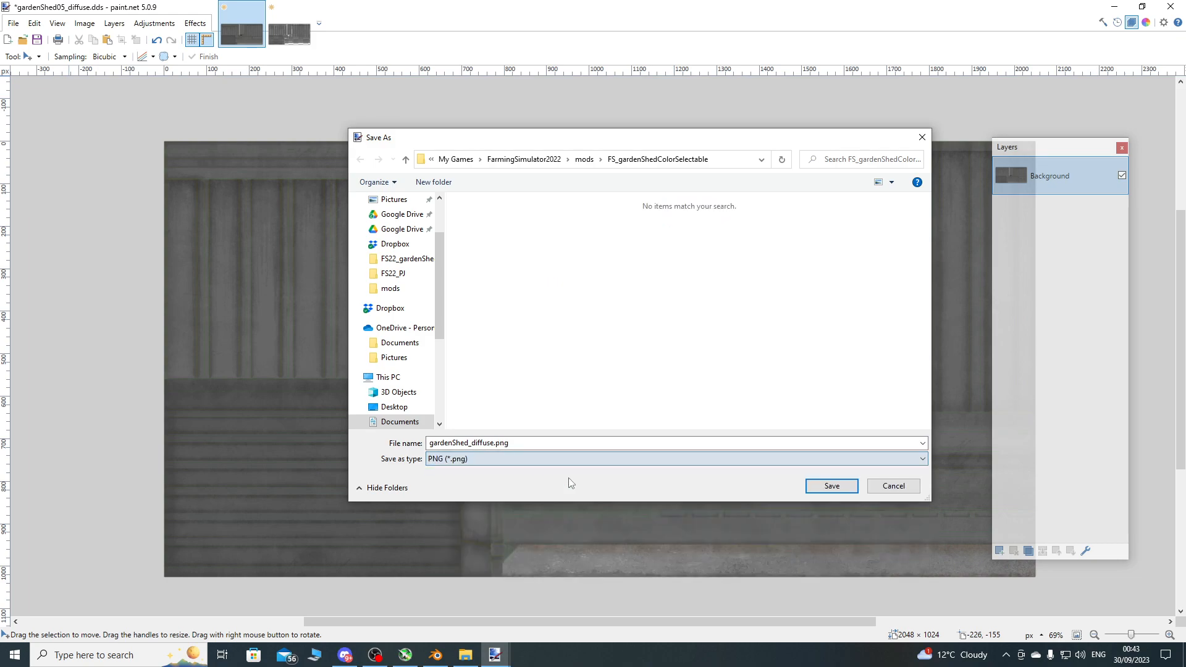
click(822, 483)
click(533, 346)
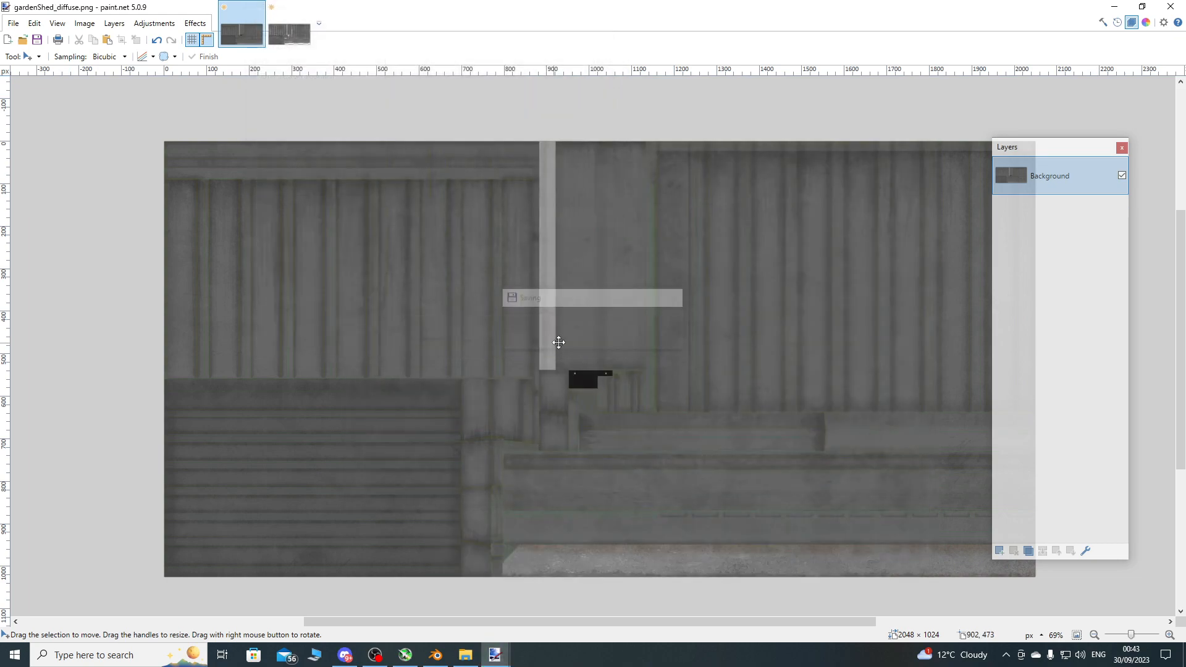
Convert gardenShed_diffuse.png to DDS with textureTool.exe from the shortcuts folder, then delete the PNG from the mod folder.
click(1116, 6)
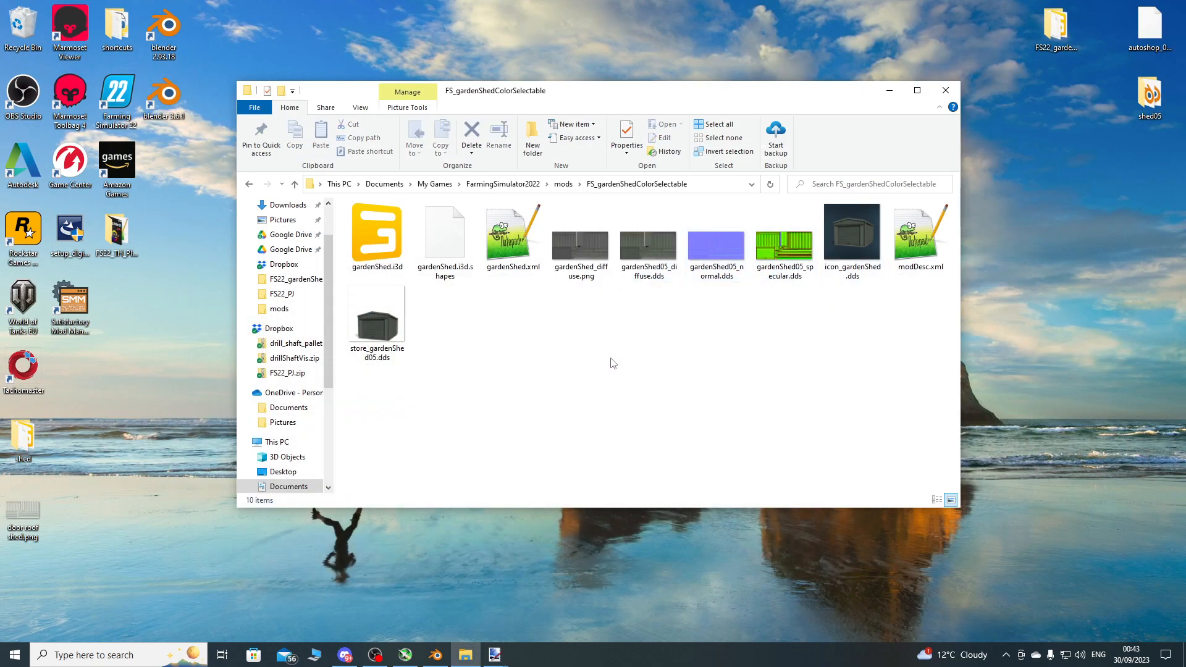
double_click(122, 34)
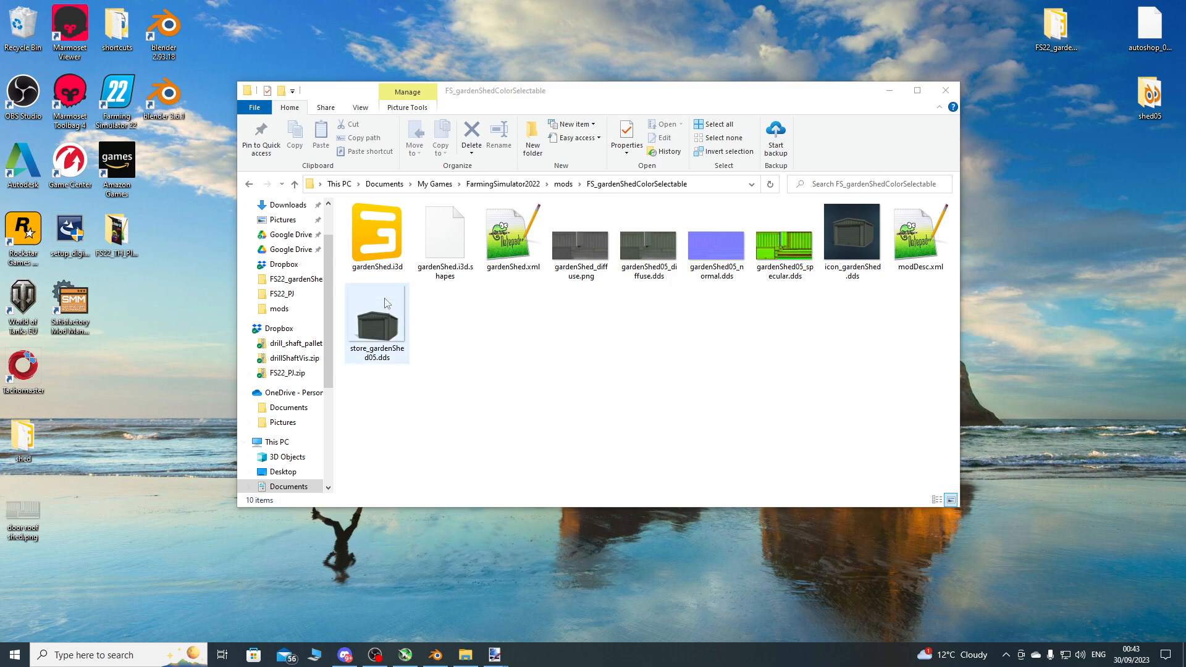
double_click(408, 344)
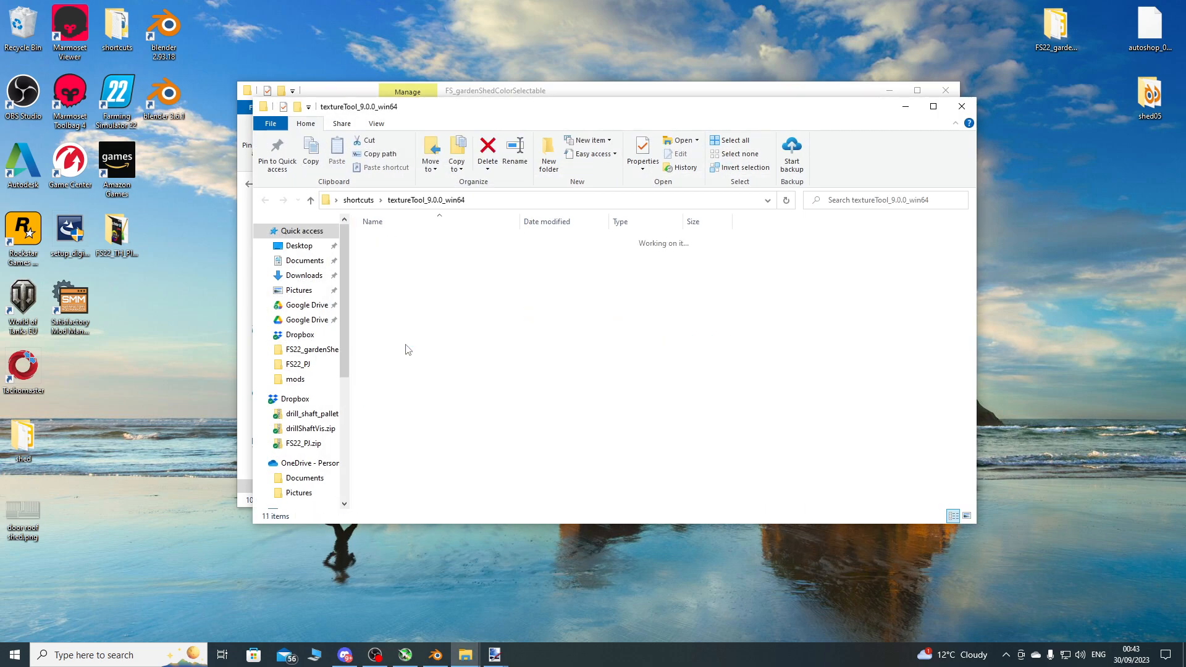
drag(622, 115, 618, 315)
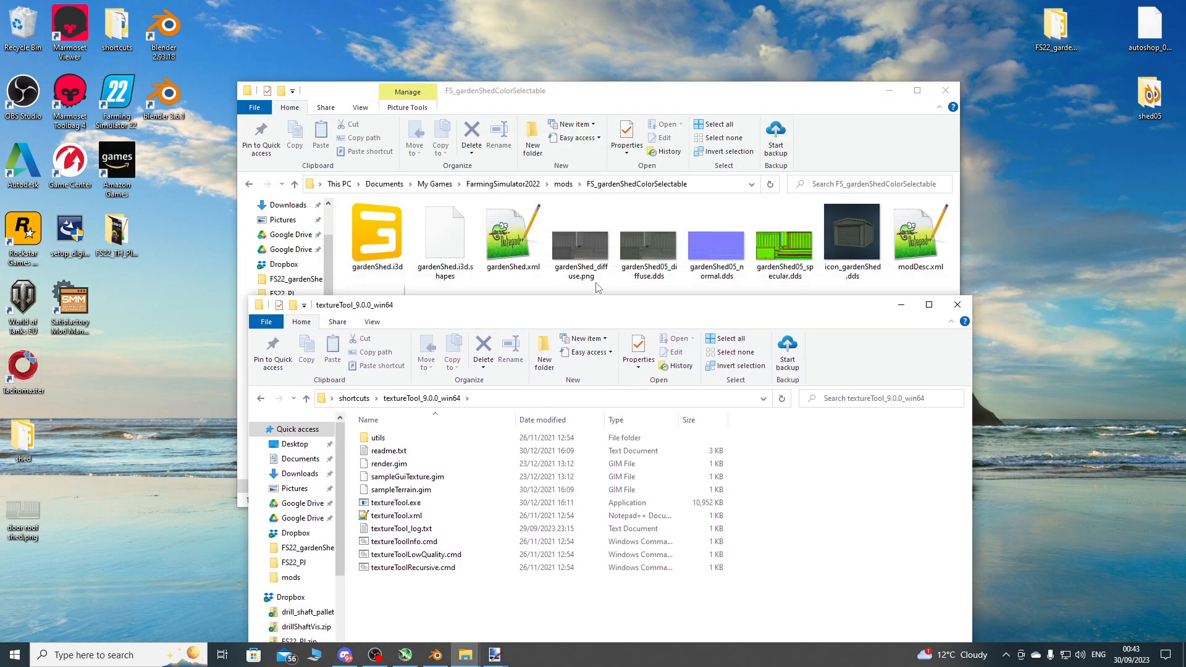
drag(584, 253, 456, 504)
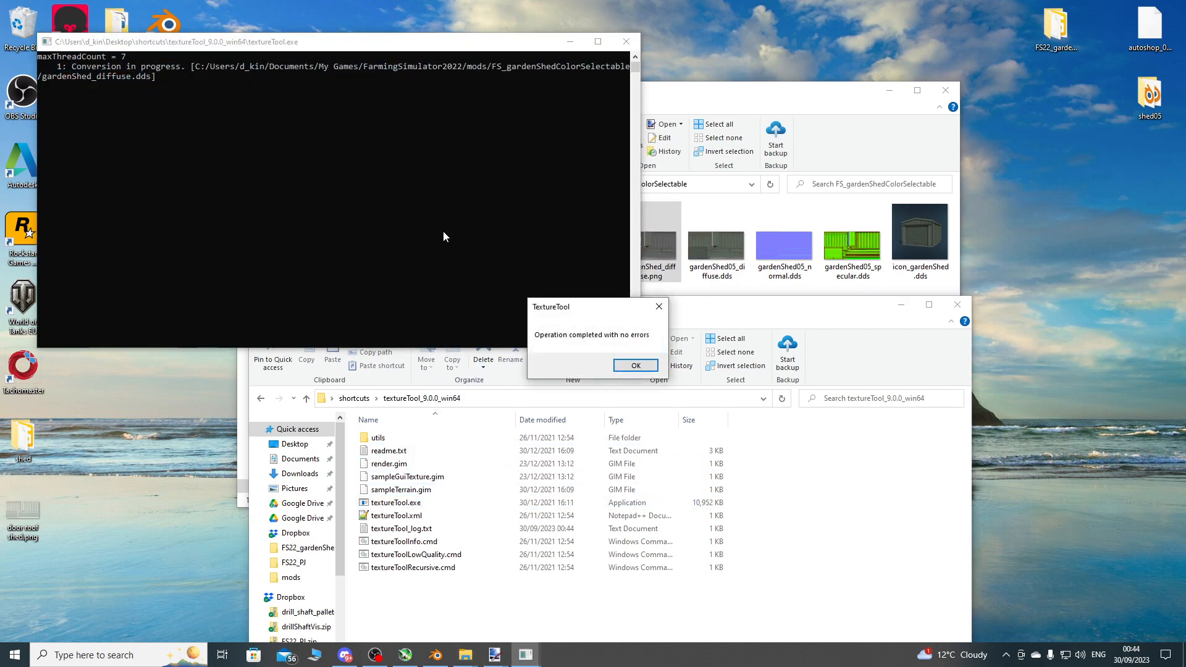
click(633, 366)
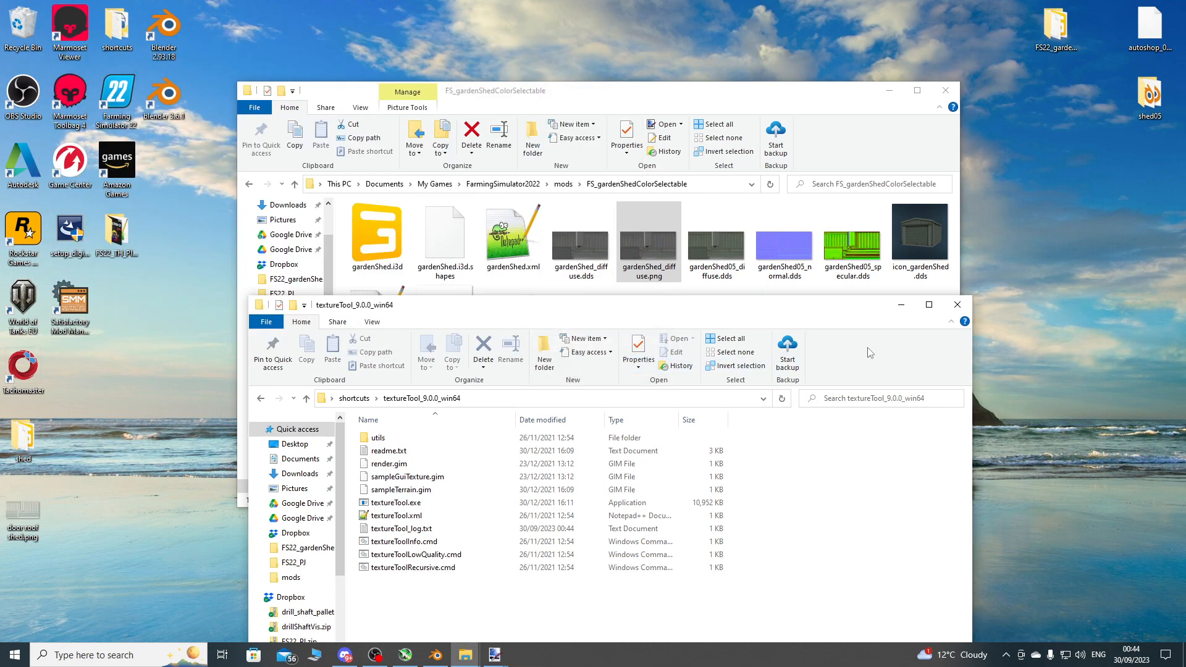
click(957, 305)
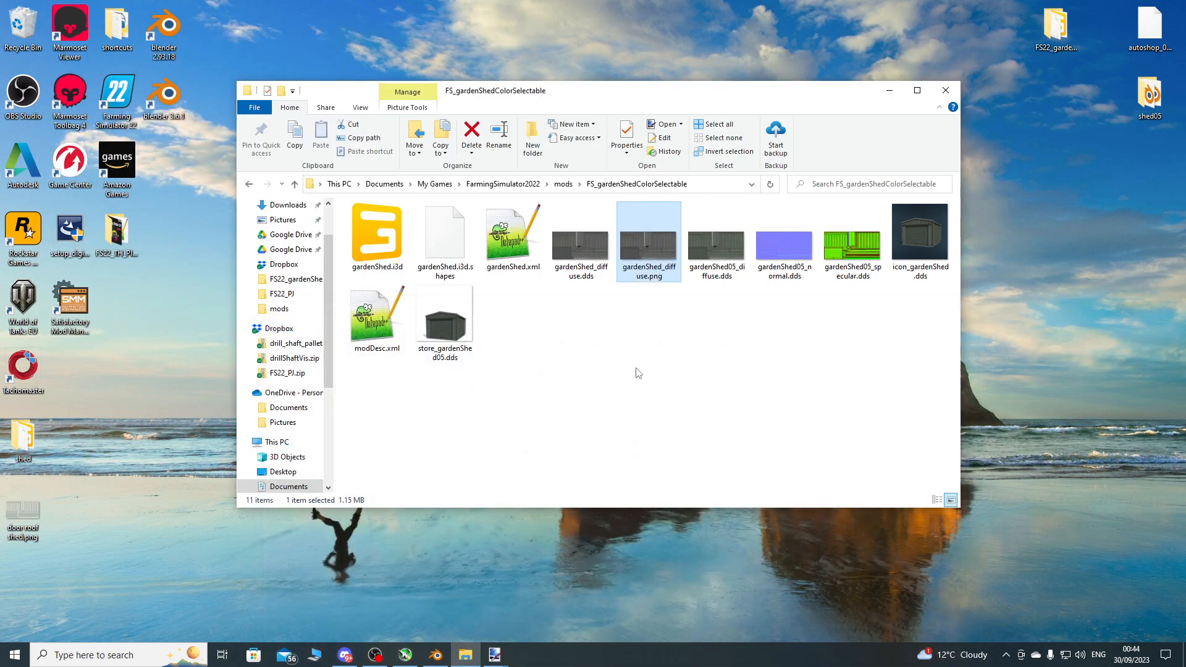
key(Delete)
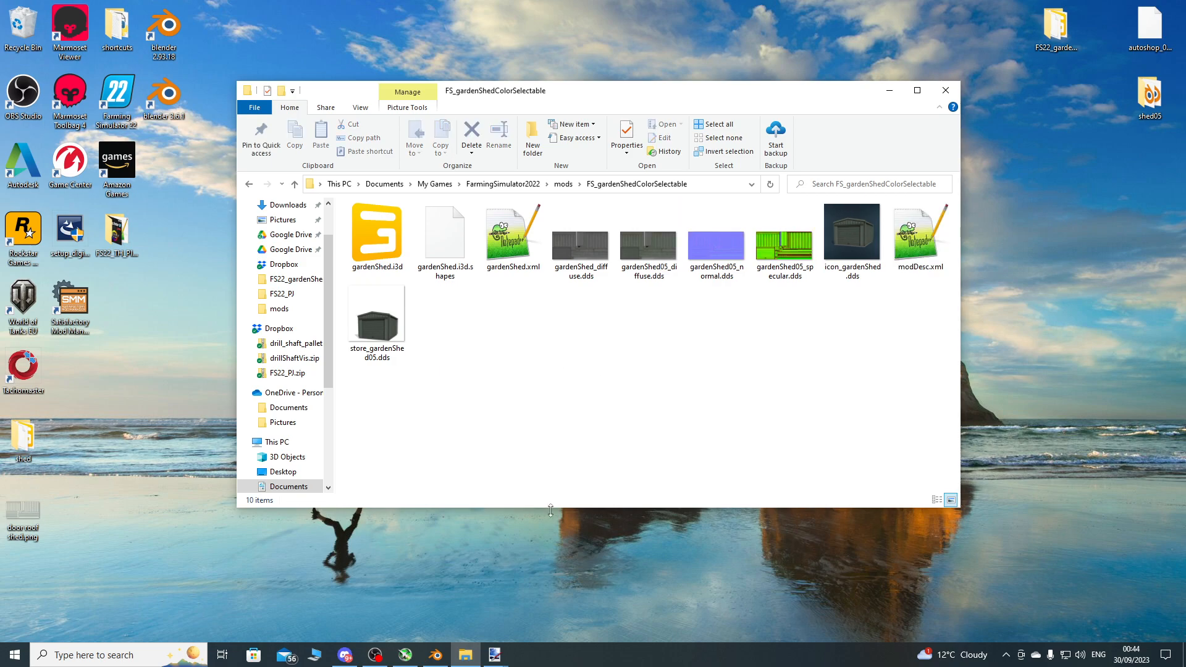
Close all paint.net images, discarding the unsaved changes of the untitled grayscale image.
mouse_move(494, 655)
mouse_move(550, 558)
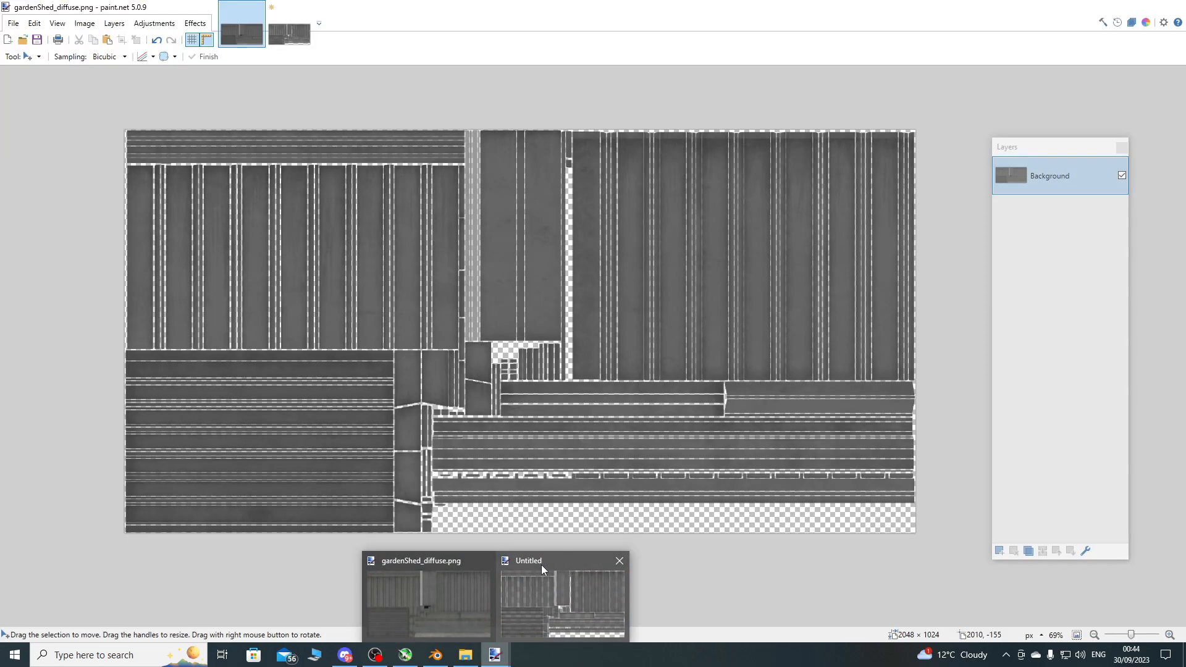
right_click(497, 655)
click(496, 629)
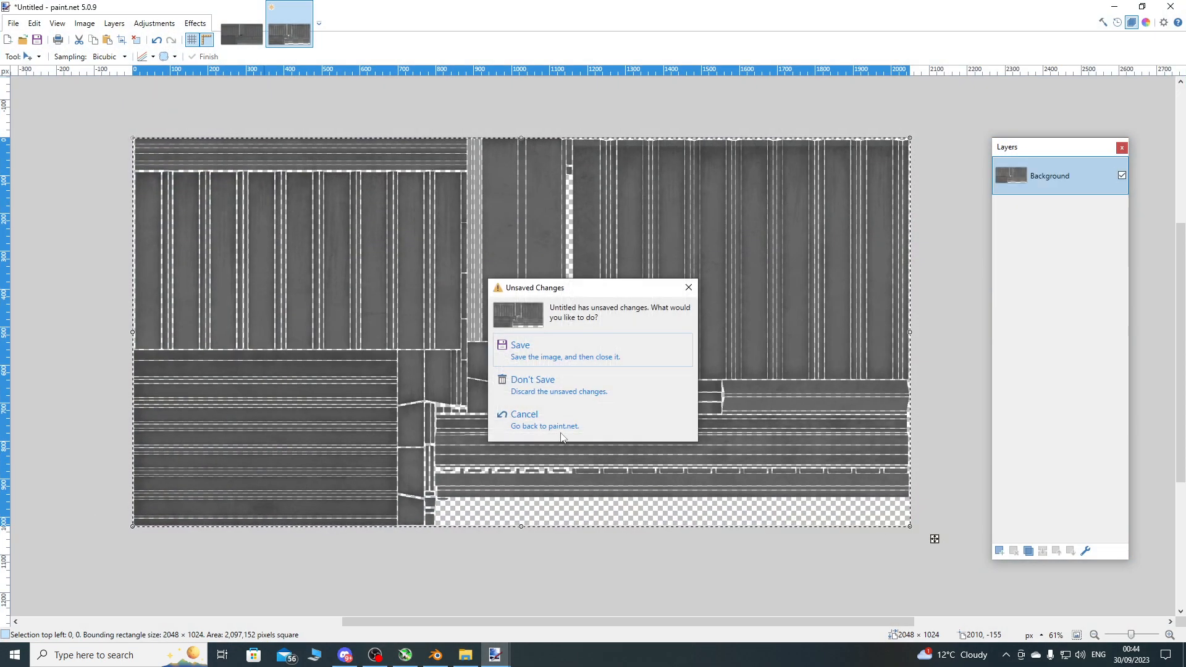
click(561, 388)
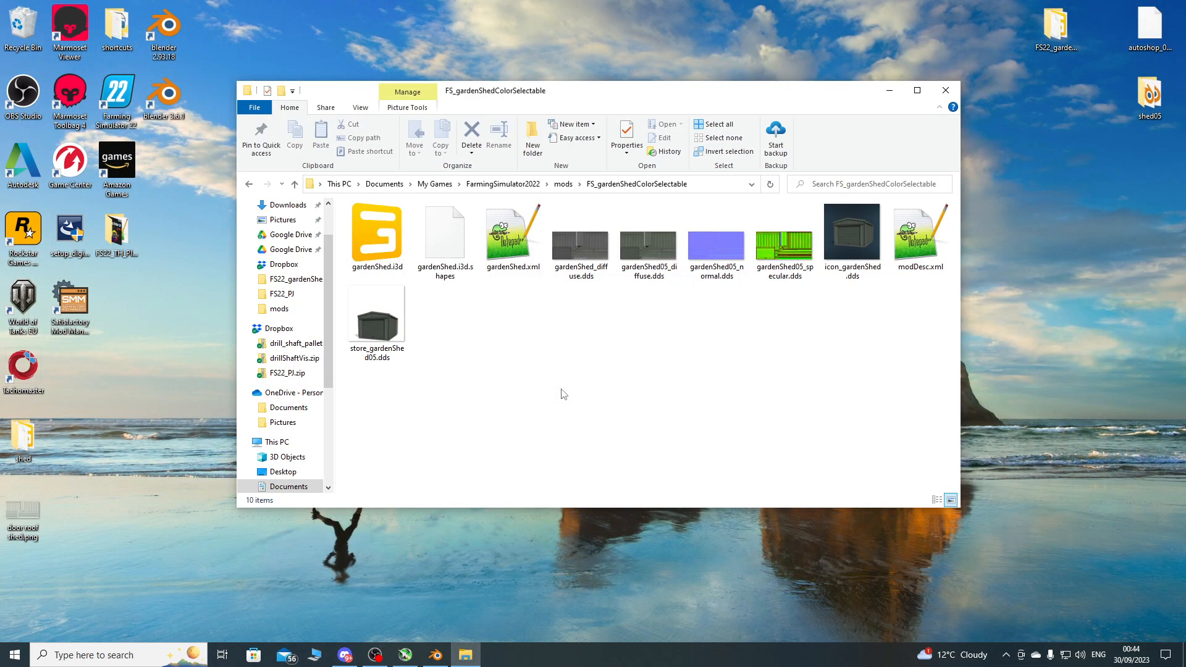
Open gardenShed_diffuse.dds and the original gardenShed05_diffuse.dds from the mod folder in paint.net to compare their colors.
double_click(581, 249)
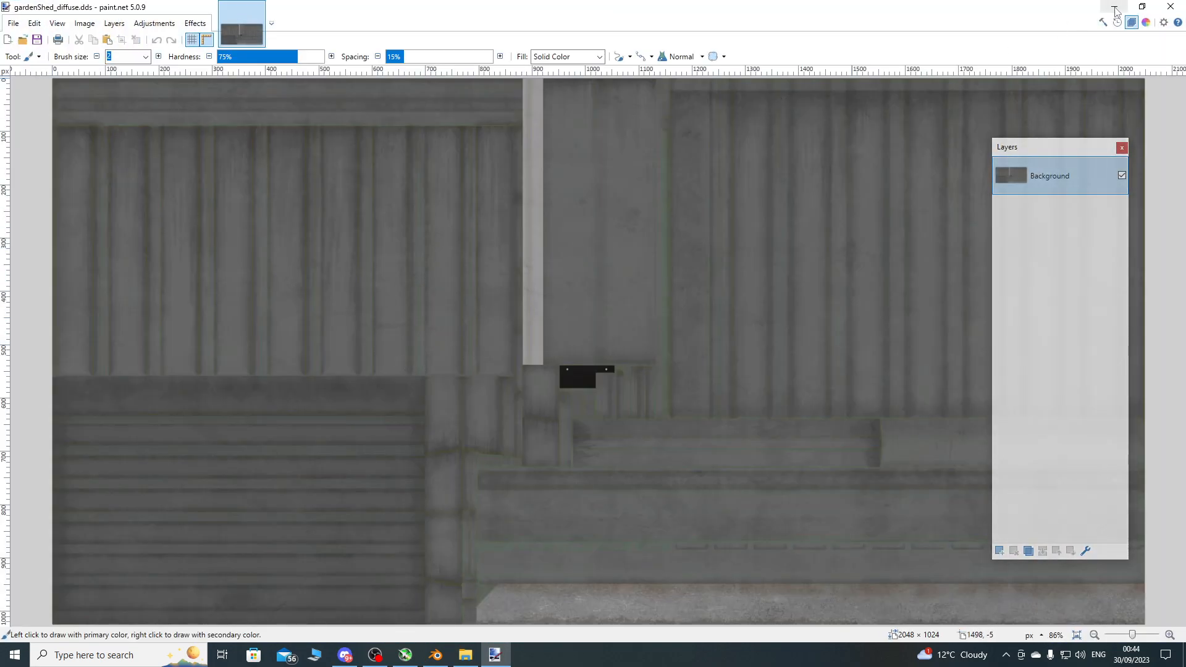
click(1115, 11)
double_click(646, 242)
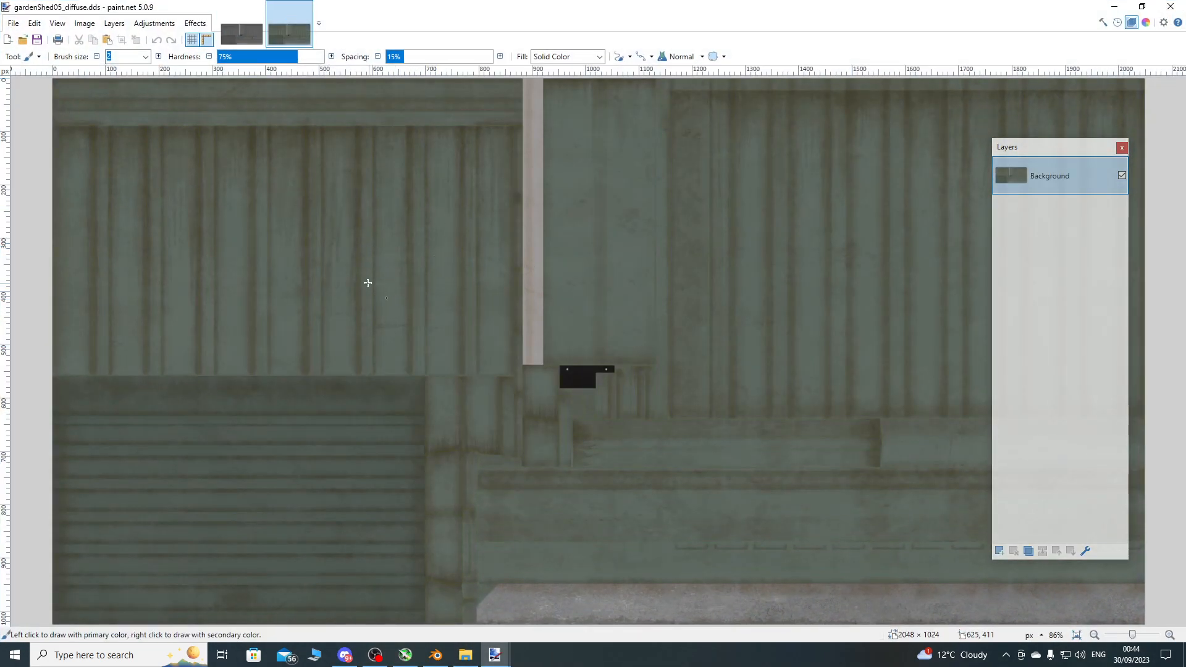
Bring up the desaturated gardenShed_diffuse.dds to compare it with the original texture, and close paint.net.
key(ctrl+Tab)
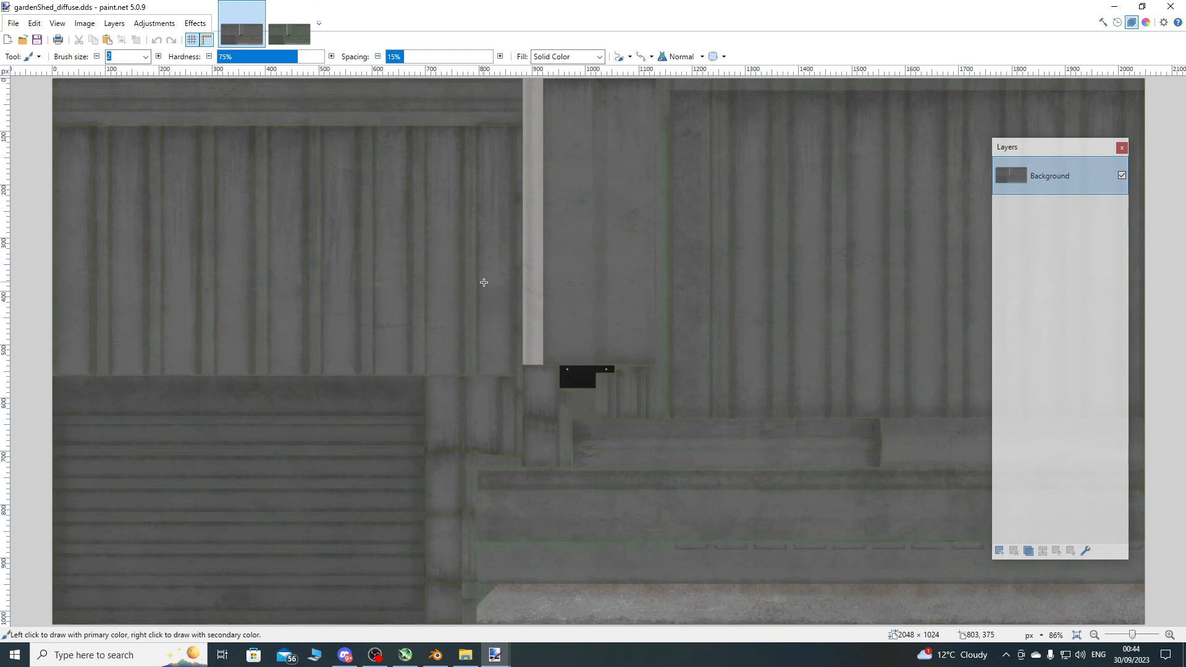
click(1171, 6)
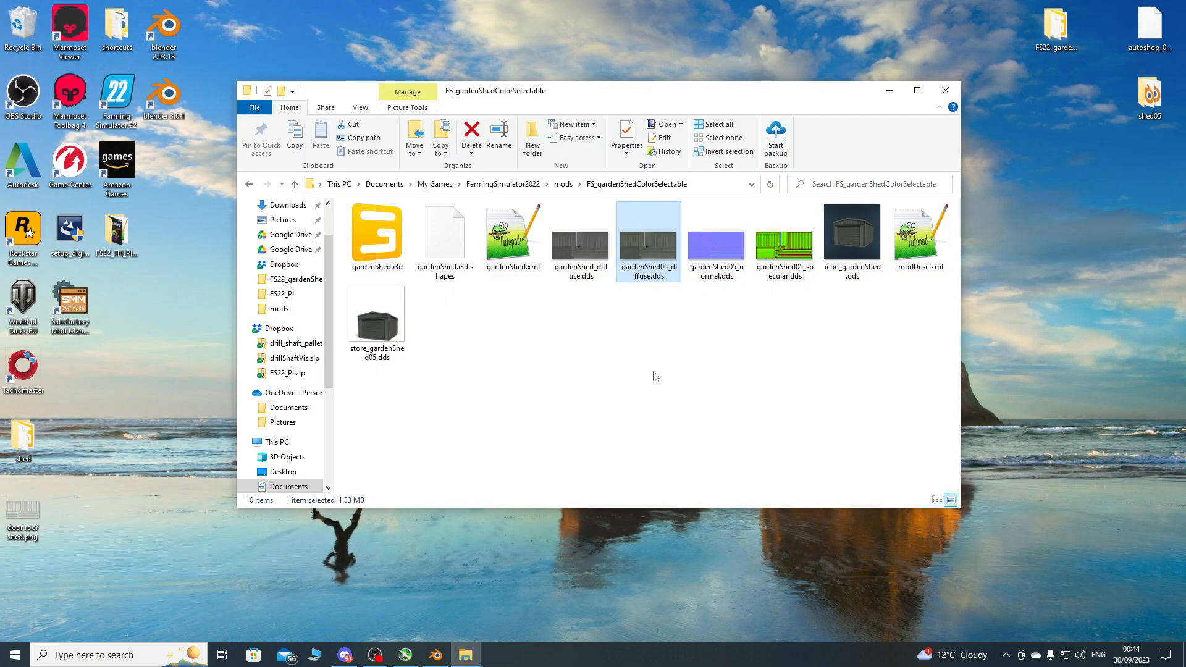
Open gardenShed.i3d in GIANTS Editor and select the door shape inside the shedCS group of visuals.
click(377, 251)
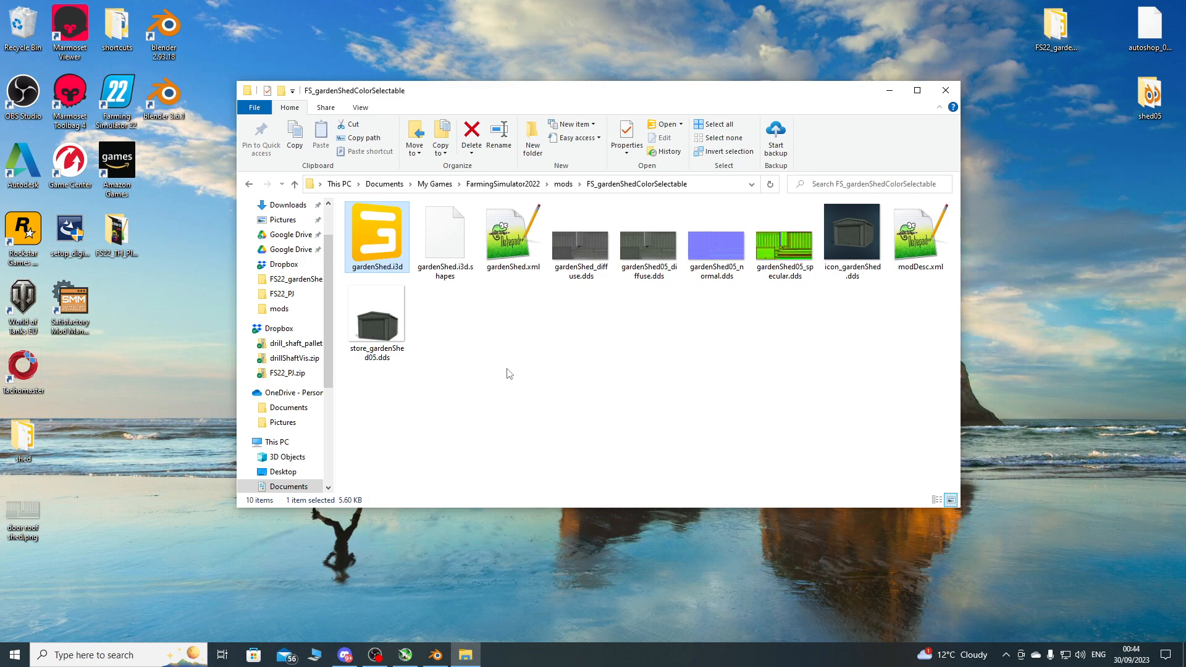
key(Return)
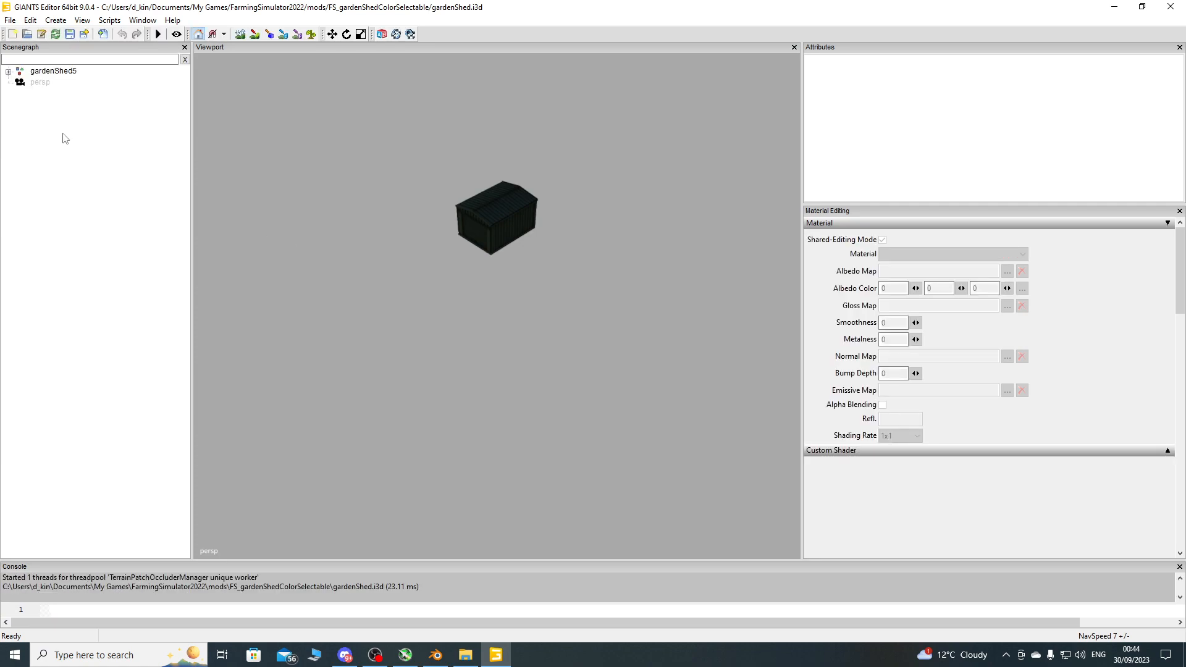
click(8, 72)
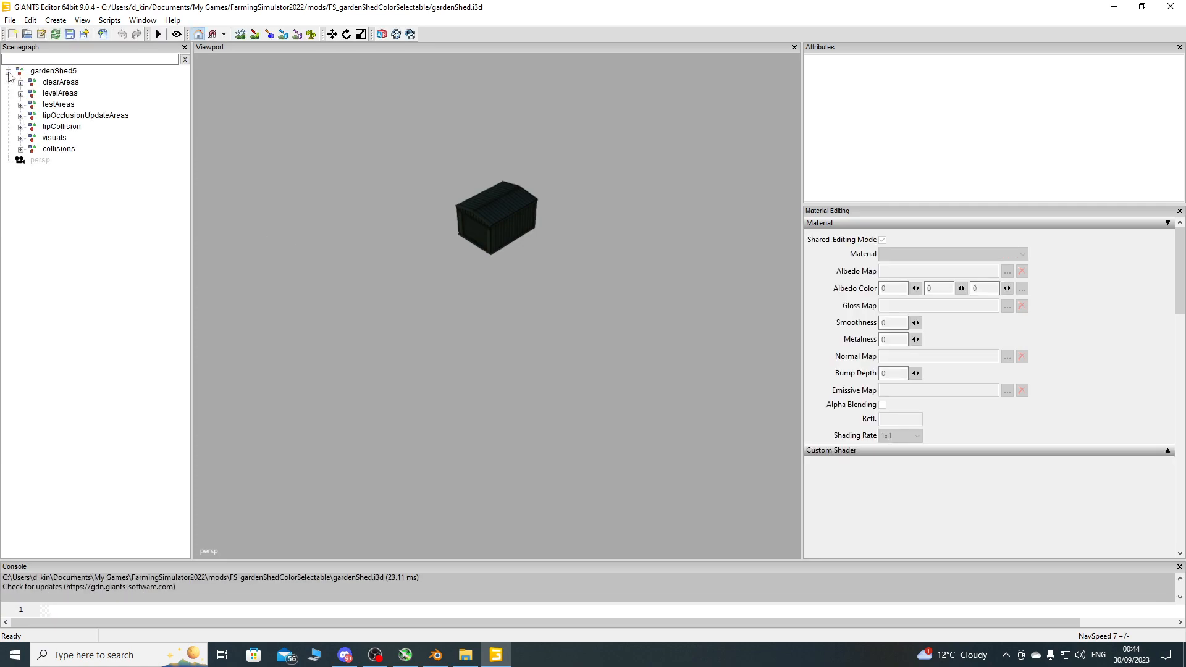
click(21, 139)
click(33, 160)
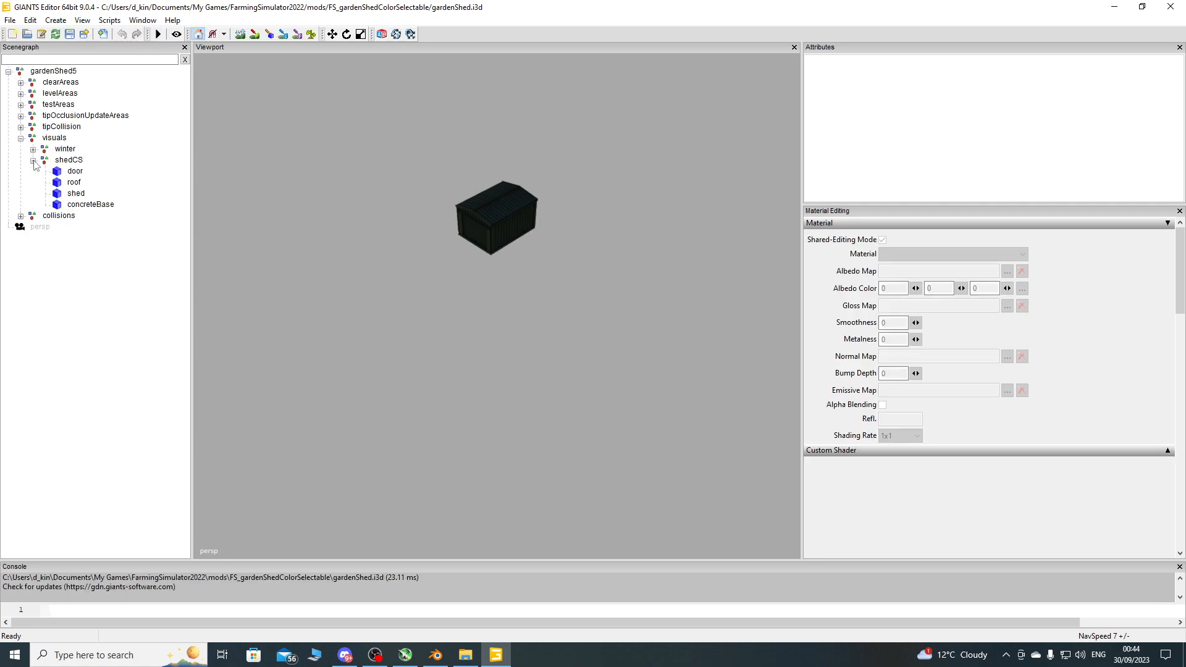
click(75, 171)
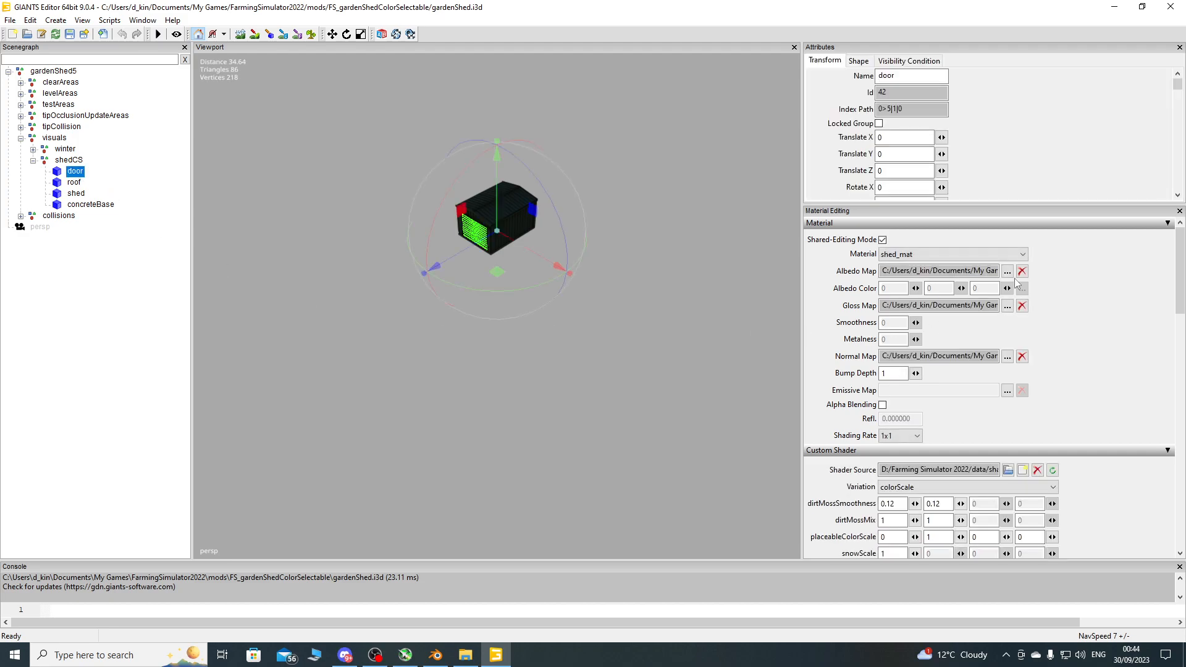
Replace the albedo map of the door's shed_mat material with gardenShed_diffuse.dds from the mod folder.
click(1008, 271)
click(502, 88)
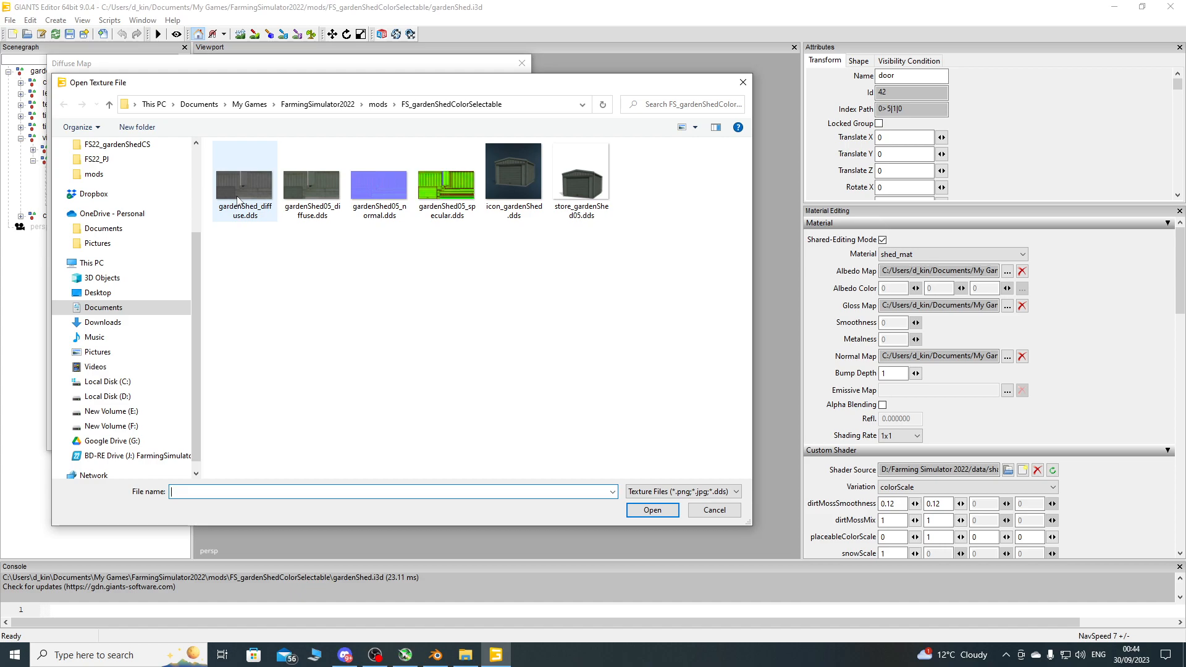
double_click(238, 198)
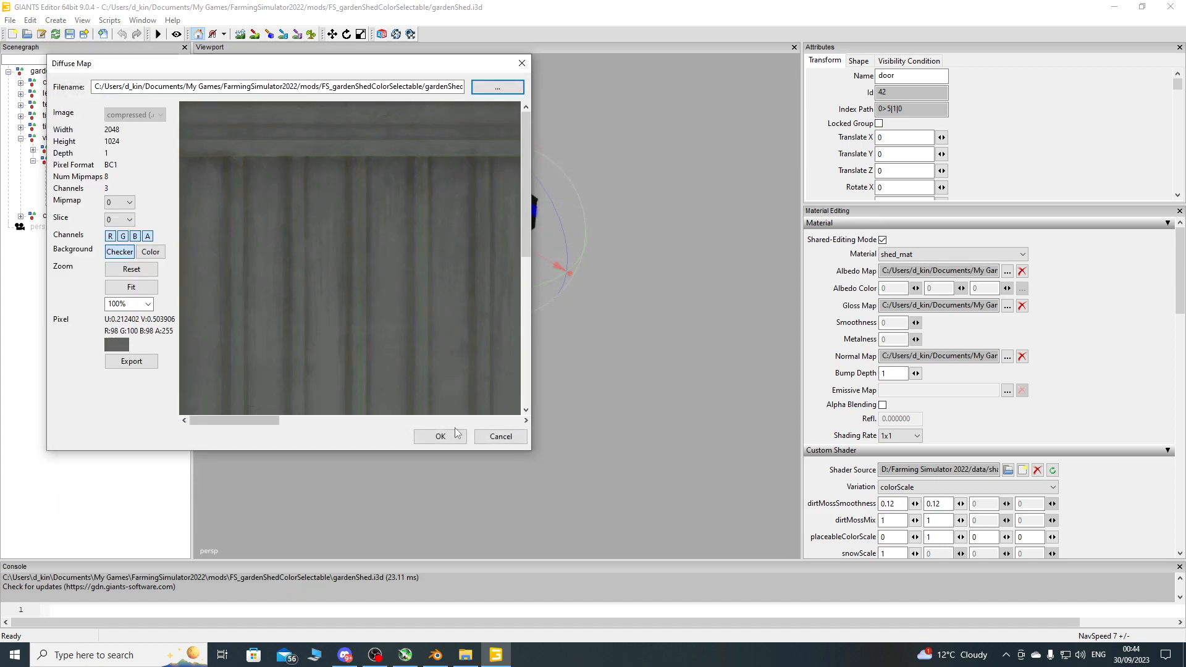
click(457, 435)
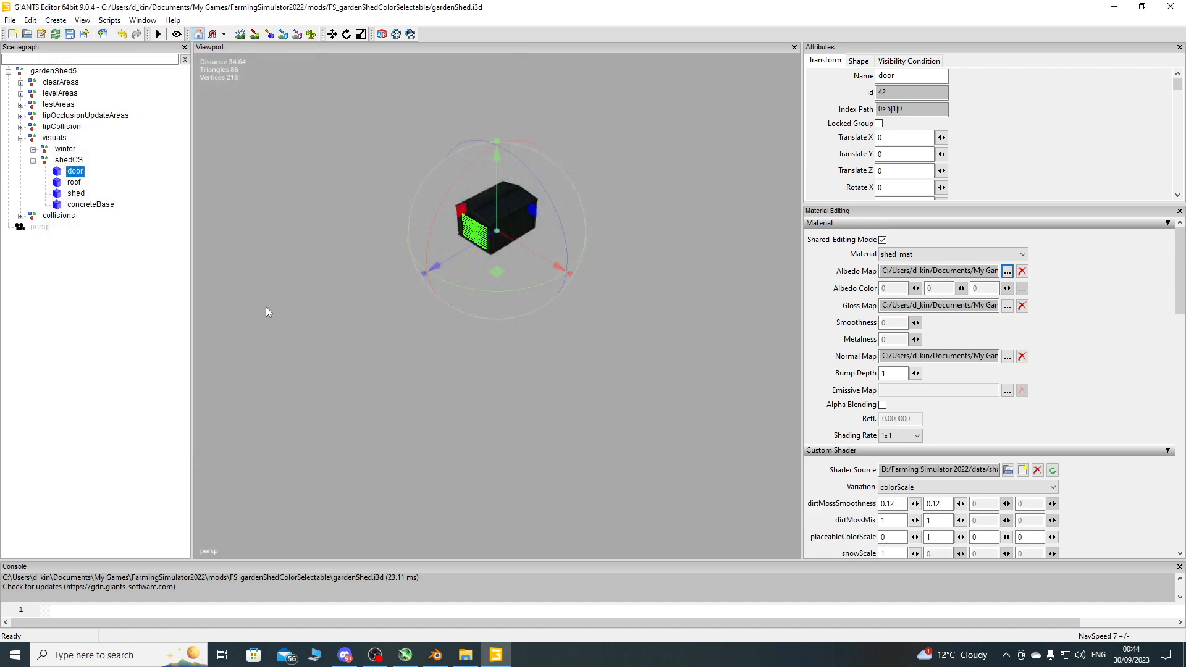
Deselect the door and add a light to the scene to illuminate the shed.
click(157, 231)
alt+middle_drag(390, 228, 439, 327)
scroll(440, 244, up, 2)
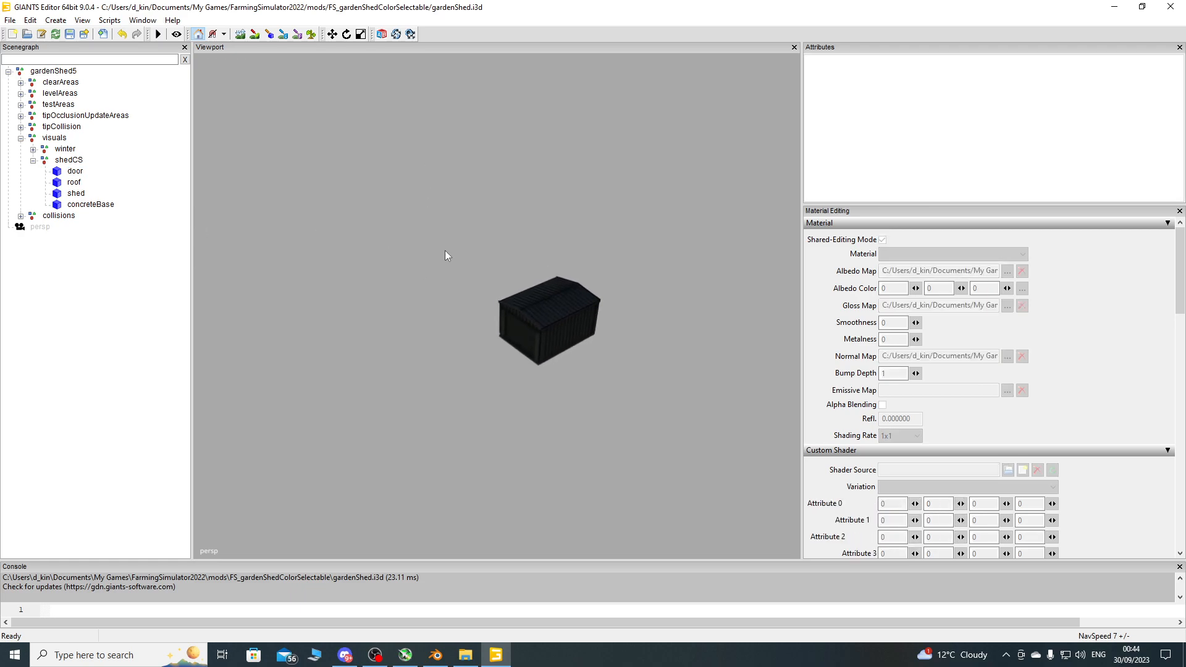
key(ctrl+l)
click(103, 286)
mouse_move(350, 307)
alt+mouse_down()
mouse_move(372, 366)
mouse_move(369, 333)
mouse_move(336, 306)
alt+mouse_up()
scroll(371, 306, up, 5)
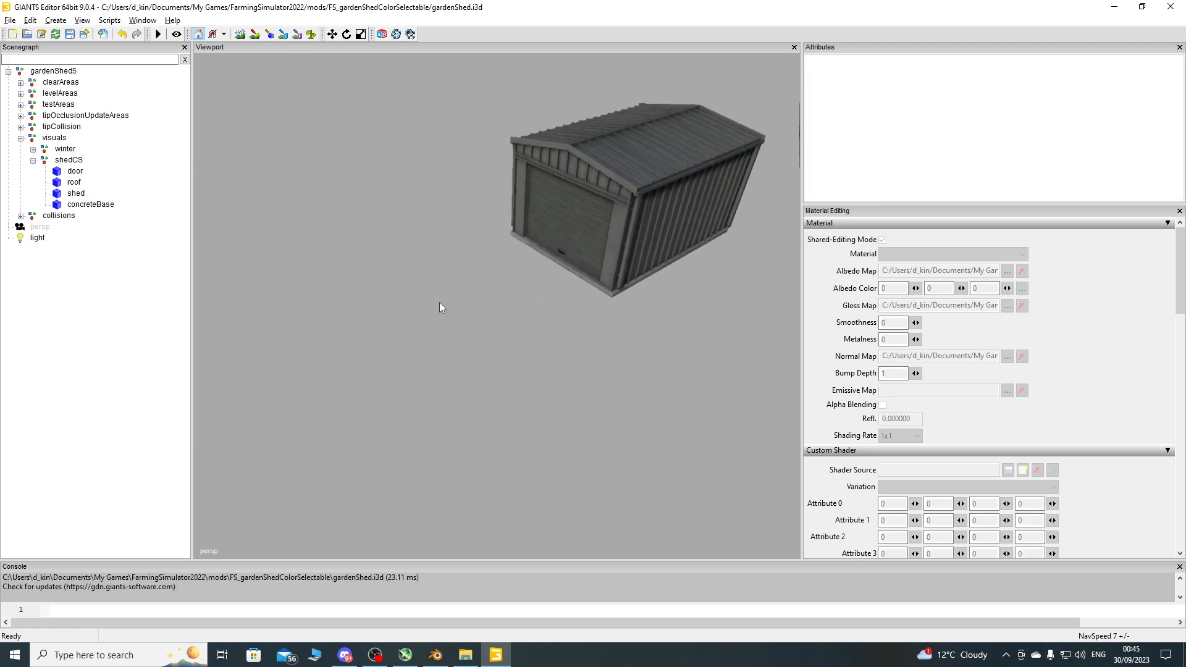
Examine the lit shed's door, walls, roof and concrete base from several angles to check the desaturated texture.
alt+drag(435, 306, 506, 216)
scroll(506, 216, up, 4)
alt+middle_drag(507, 217, 506, 252)
scroll(495, 259, up, 5)
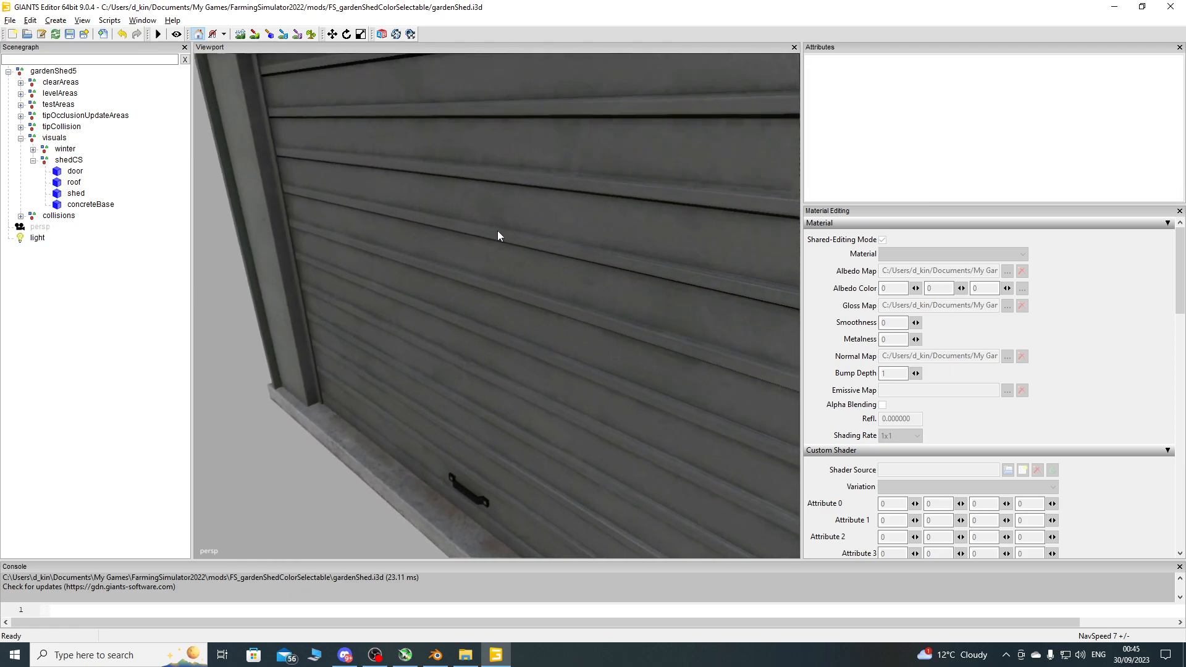
scroll(499, 226, up, 3)
alt+drag(502, 224, 483, 310)
scroll(583, 180, down, 3)
scroll(586, 188, up, 3)
alt+drag(525, 355, 553, 279)
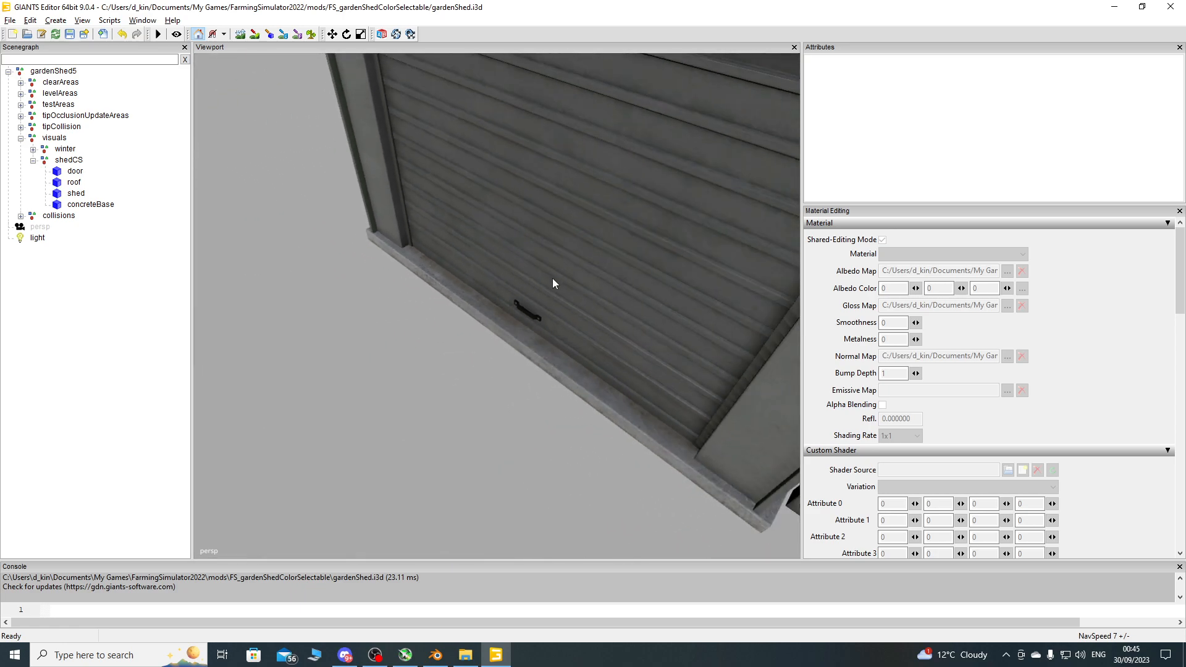
alt+drag(541, 331, 554, 294)
scroll(555, 293, up, 2)
scroll(555, 293, down, 5)
alt+drag(525, 339, 505, 411)
scroll(525, 338, up, 2)
scroll(527, 334, down, 4)
mouse_move(505, 411)
alt+middle_down()
mouse_move(507, 362)
mouse_move(512, 411)
alt+middle_up()
alt+drag(512, 412, 515, 333)
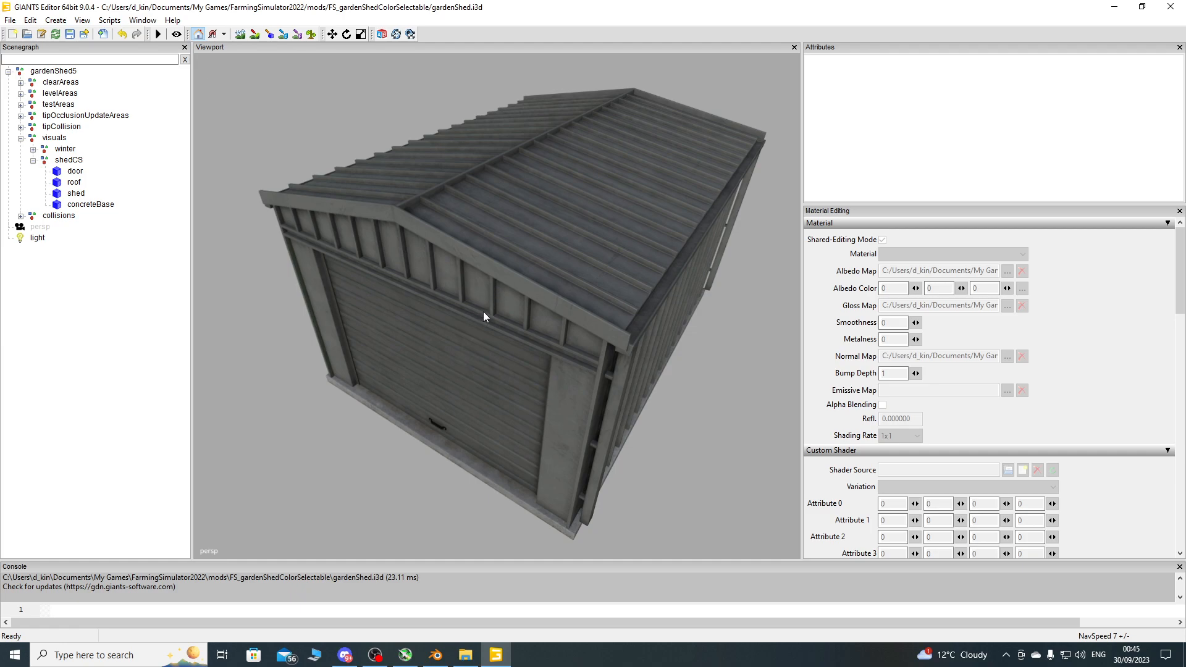
Delete the light from the scene and save gardenShed.i3d.
click(37, 239)
key(Delete)
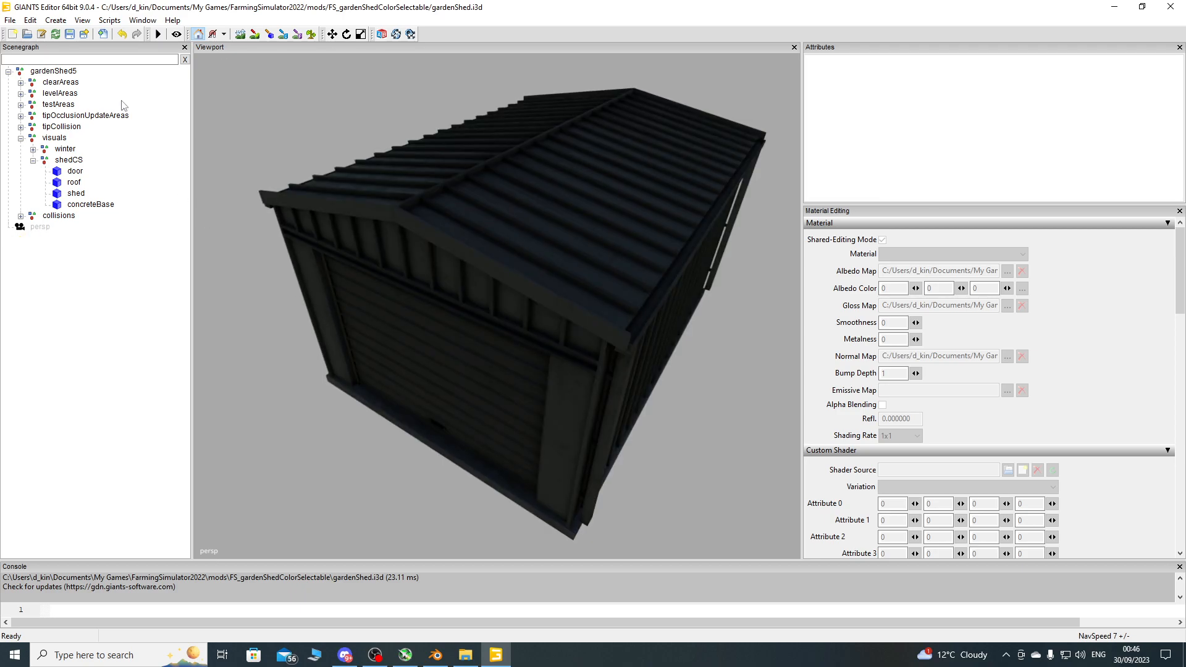
click(70, 35)
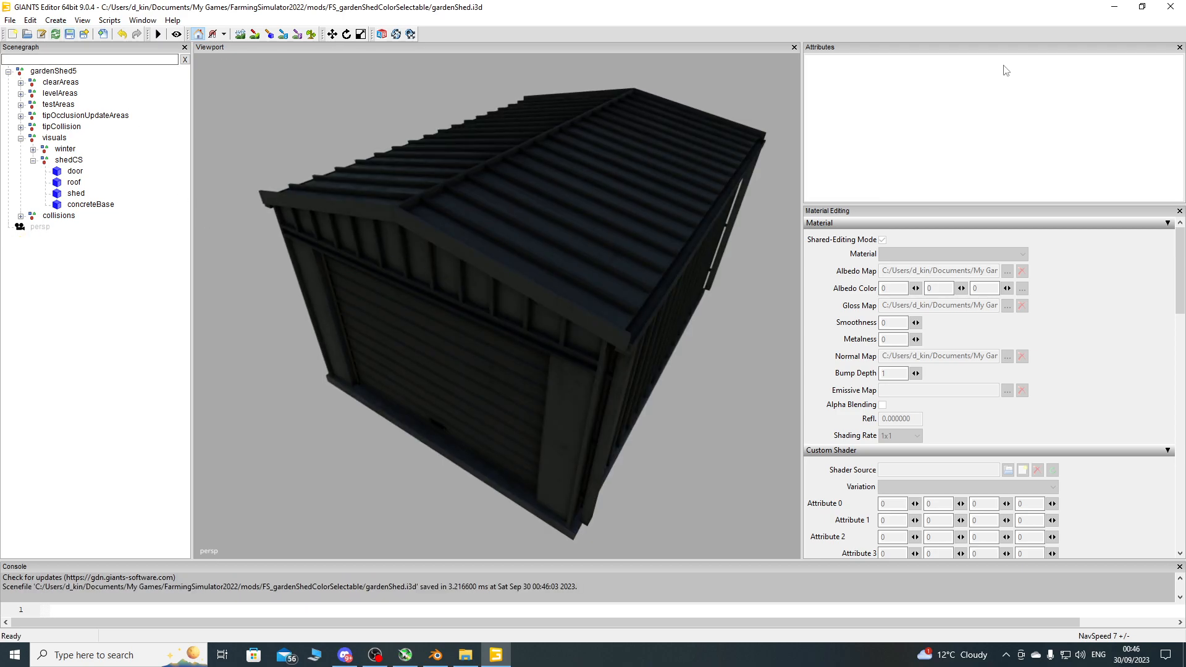
Switch to Farming Simulator 22 and enable only the color selectable shed and Placeable Colors mods.
click(1115, 7)
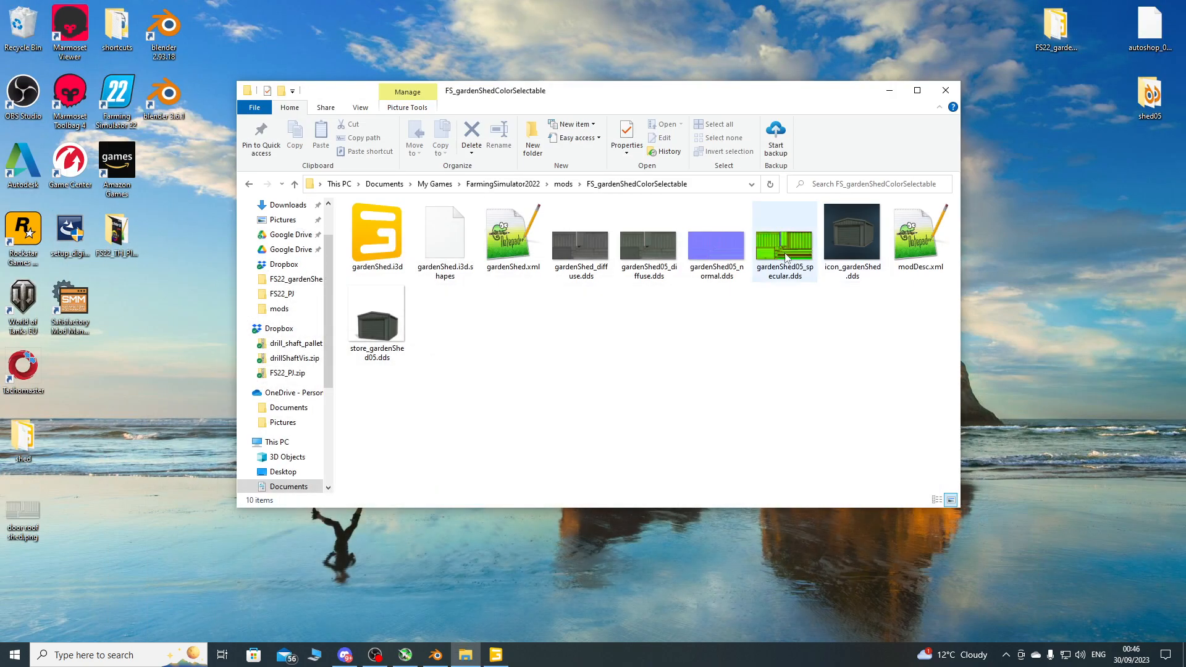
click(889, 91)
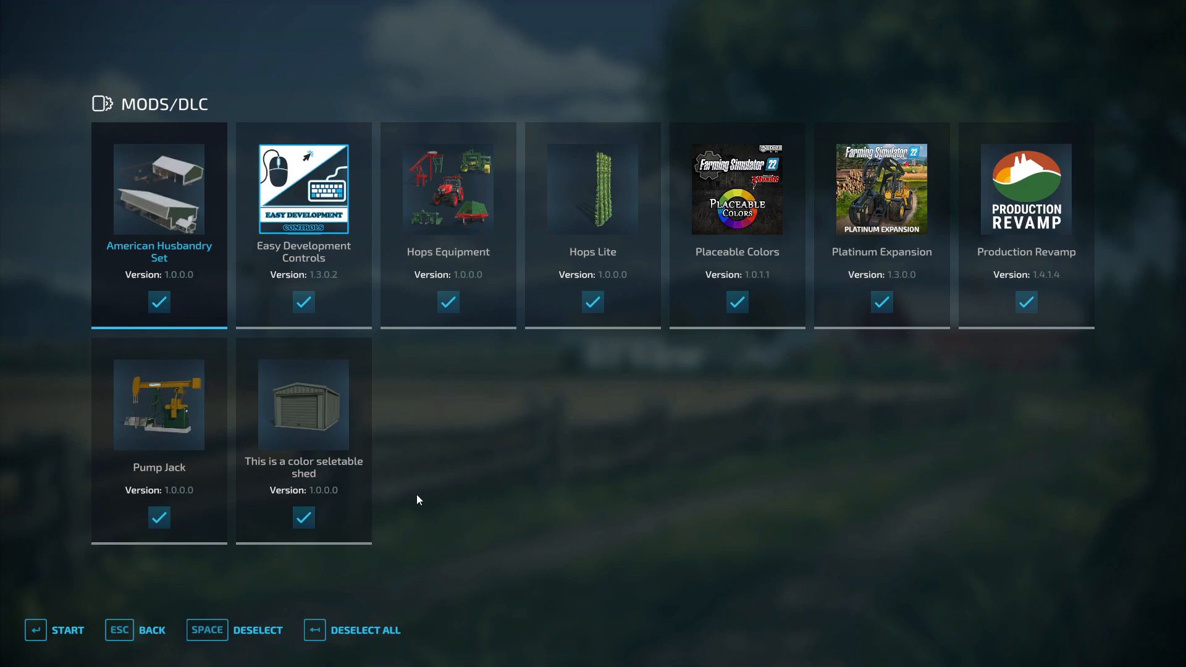
click(321, 631)
click(292, 417)
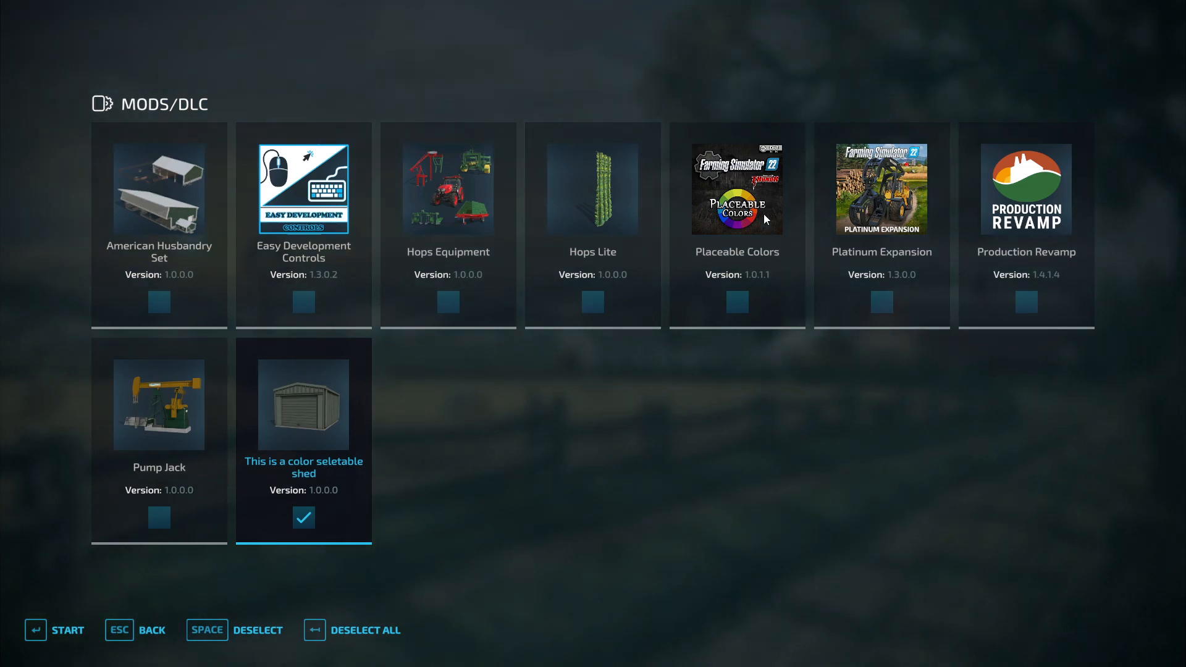
click(741, 225)
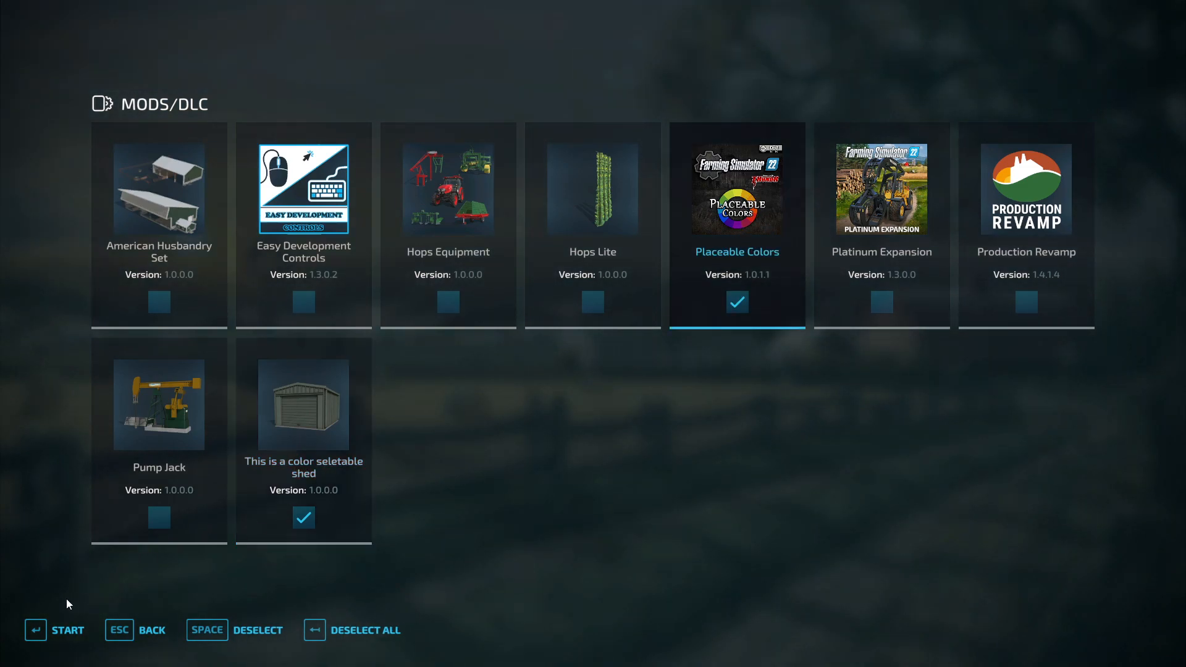
Start the game with the default character and decline the guided tour.
click(33, 633)
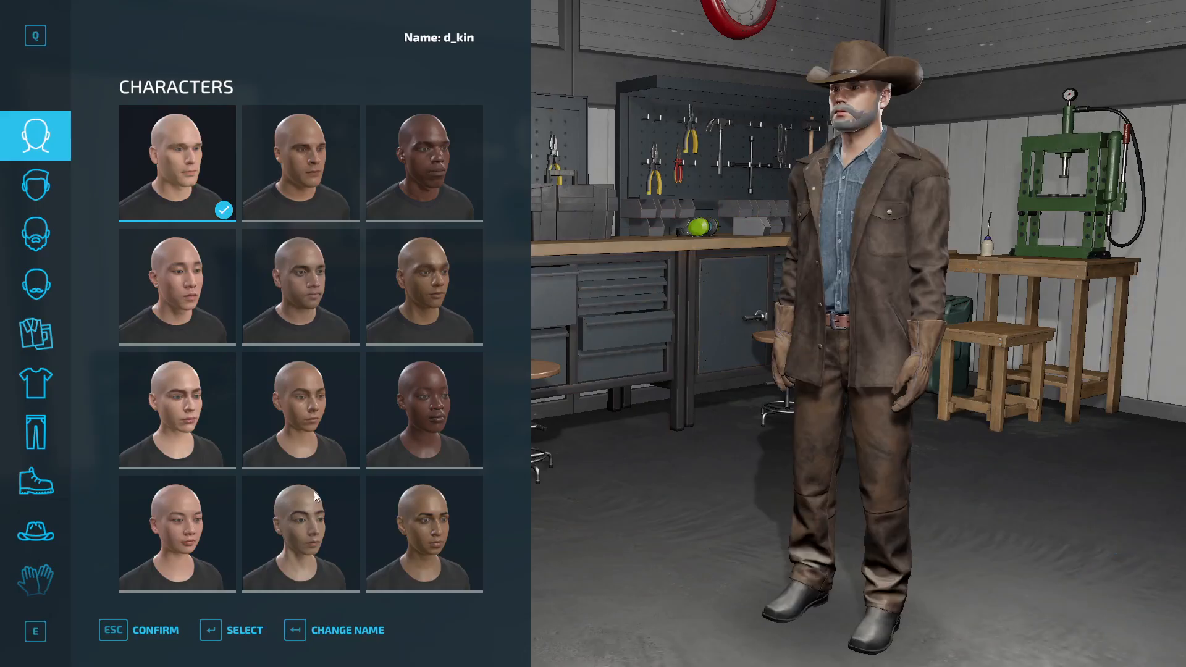
click(124, 632)
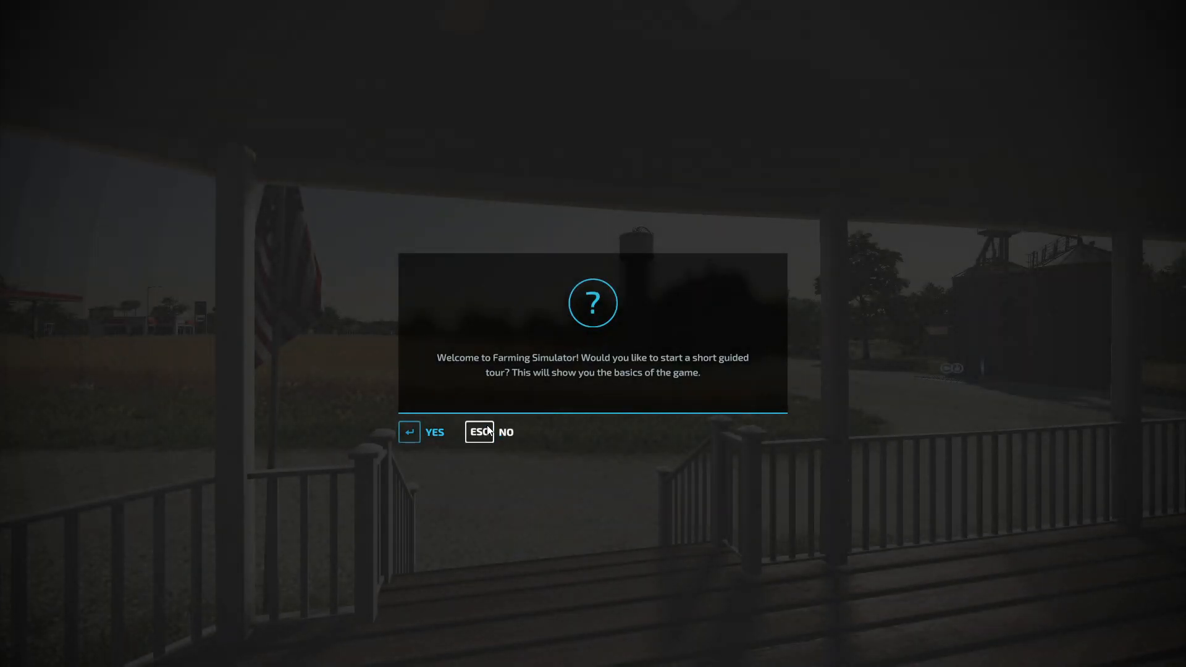
click(479, 436)
Enter construction mode and choose the color selectable Metal Sheet Gardenshed mod among the other decorations.
key(p)
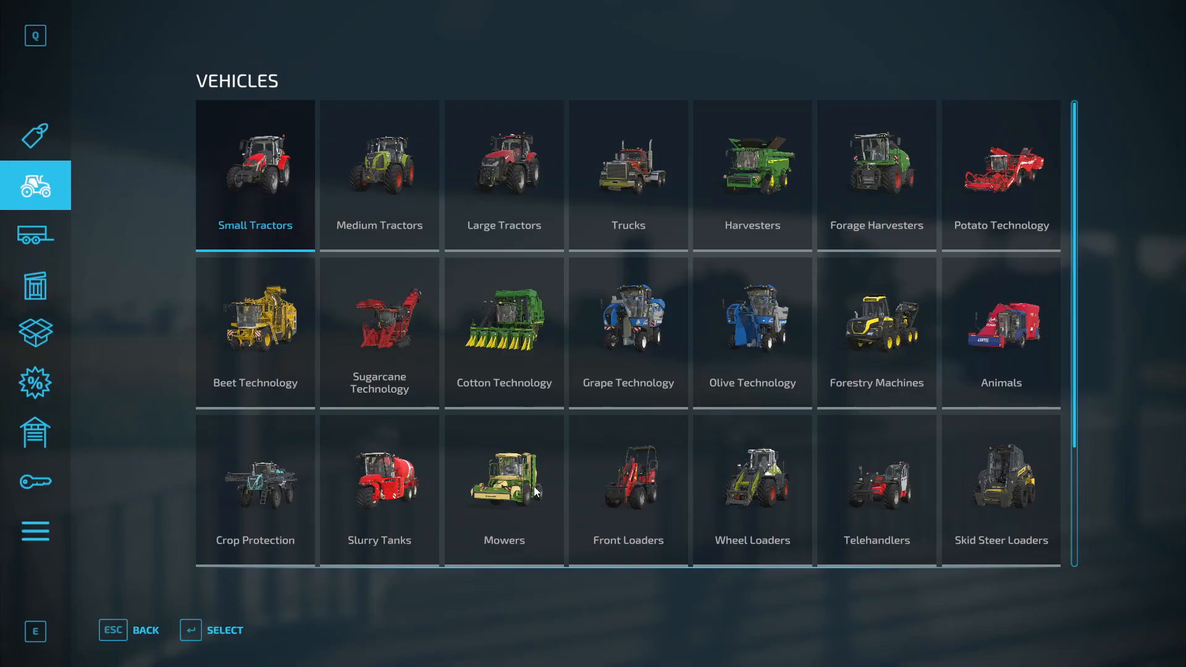
click(58, 528)
click(728, 320)
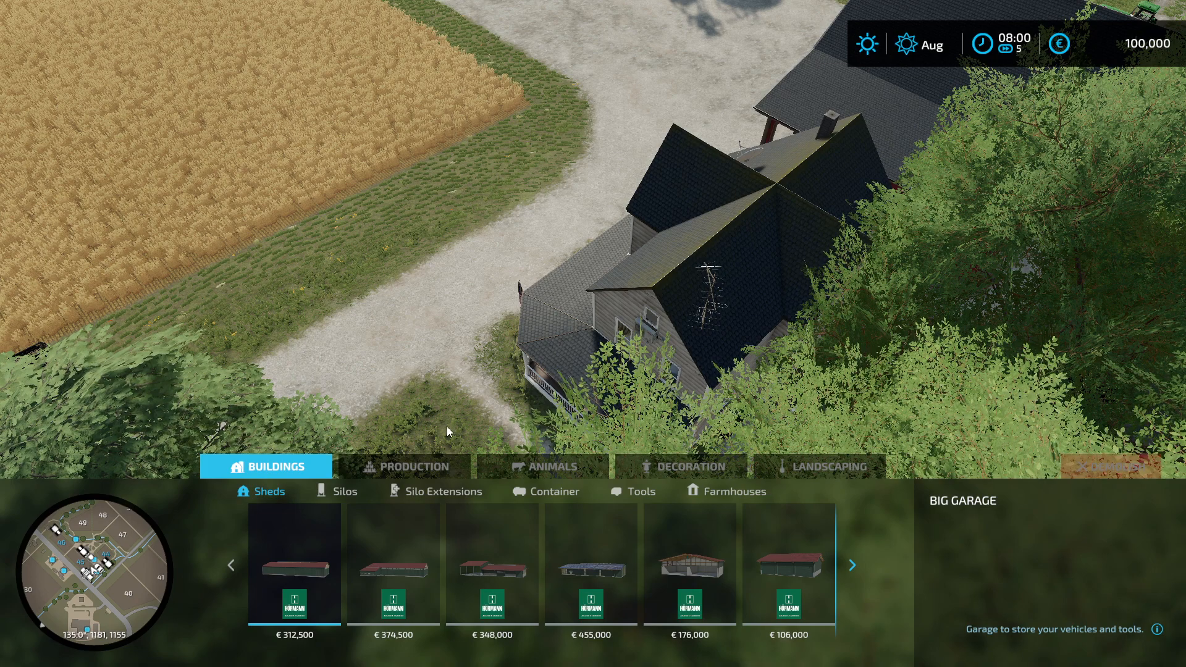
click(621, 465)
click(433, 491)
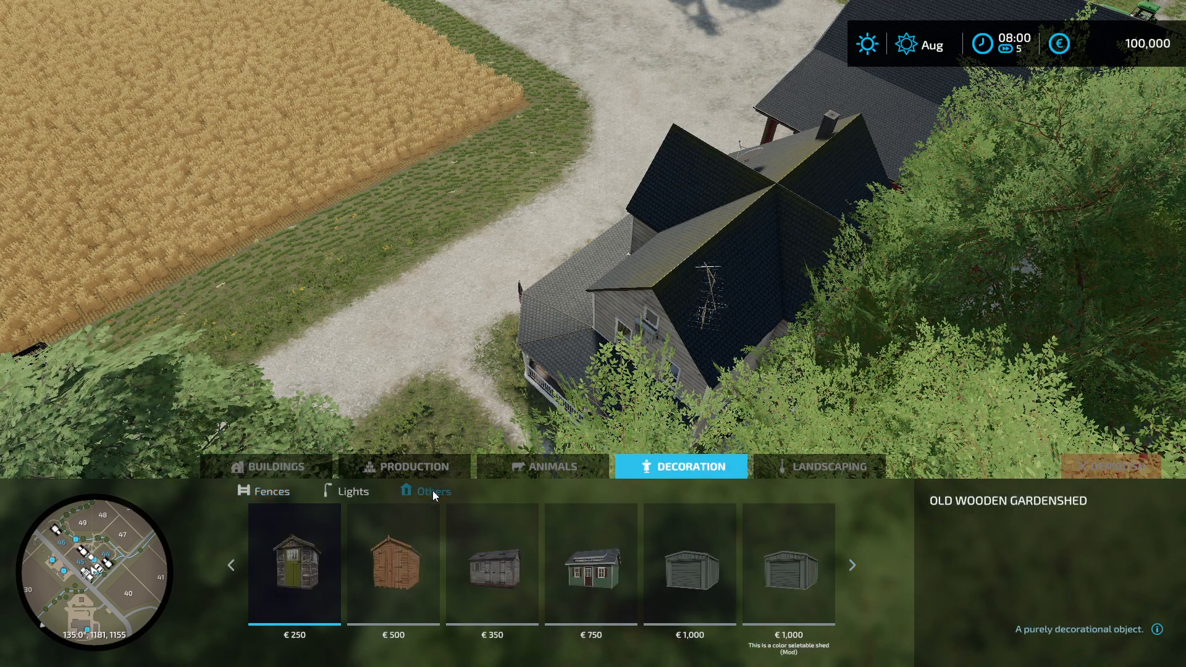
click(781, 570)
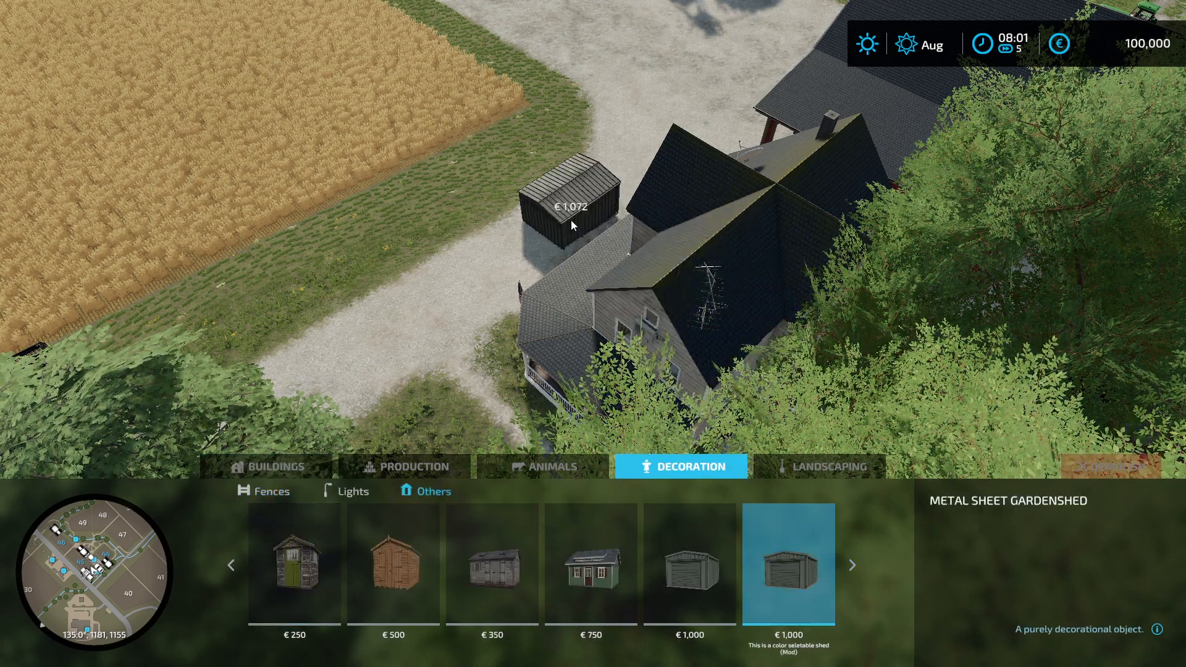
Move the shed preview onto the open field near the silos and turn it so its door faces the camera.
key(w)
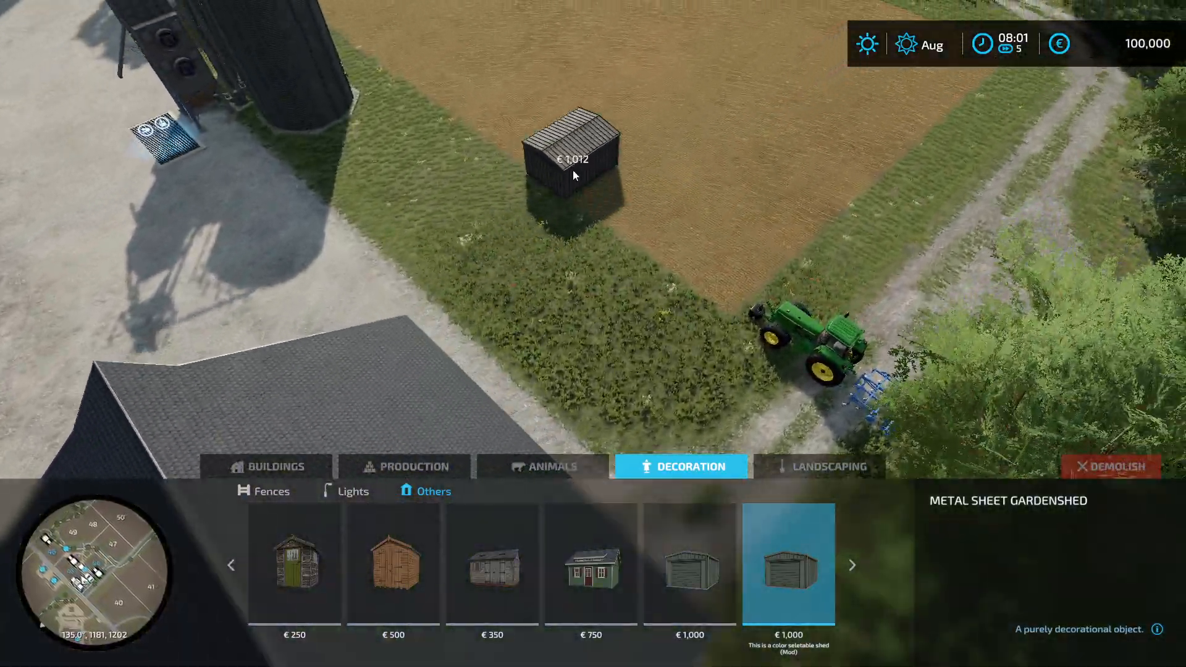
scroll(573, 170, up, 5)
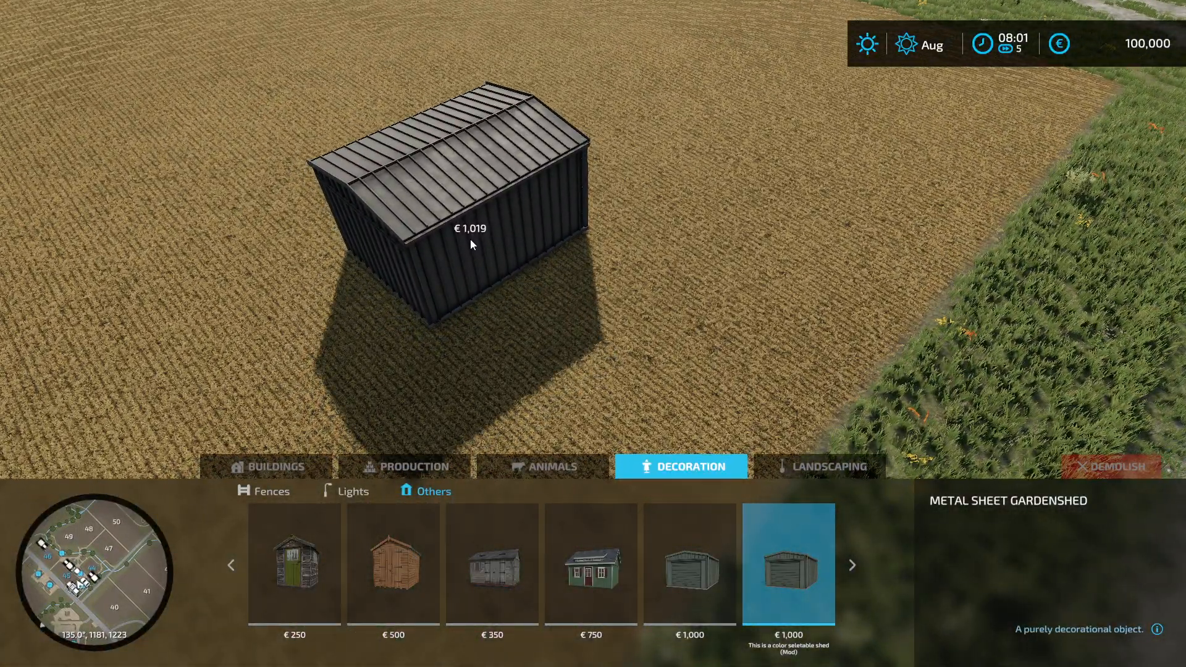
middle_drag(471, 240, 593, 333)
middle_drag(497, 231, 593, 333)
key(w)
key(d)
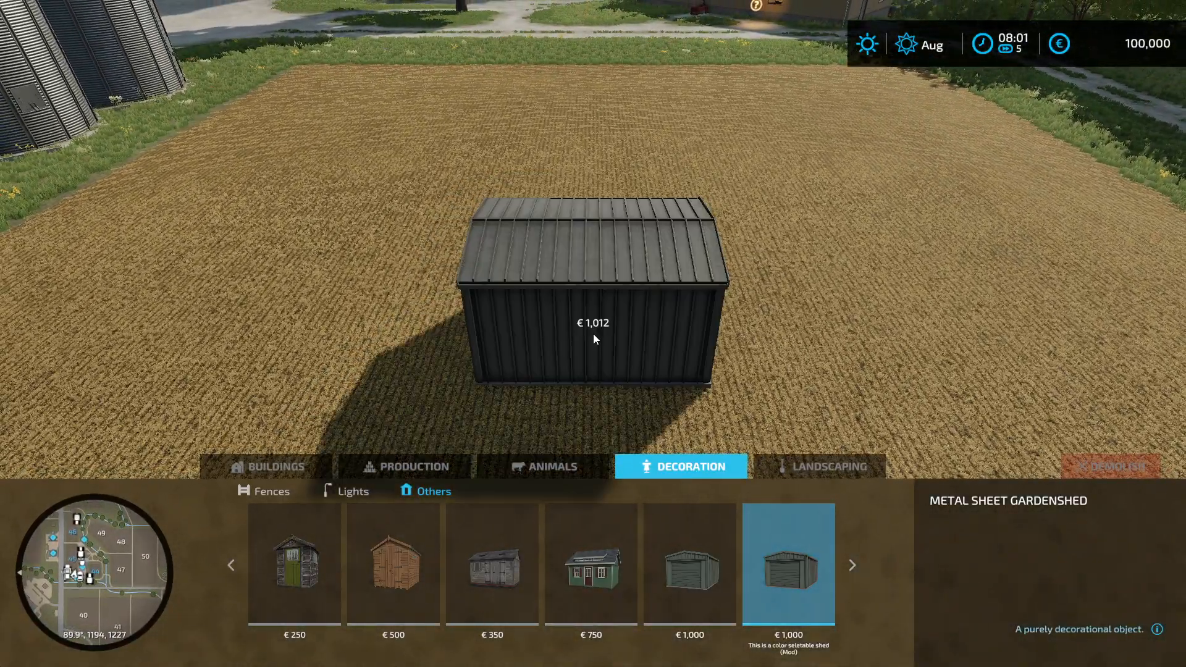
right_drag(597, 272, 782, 272)
key(d)
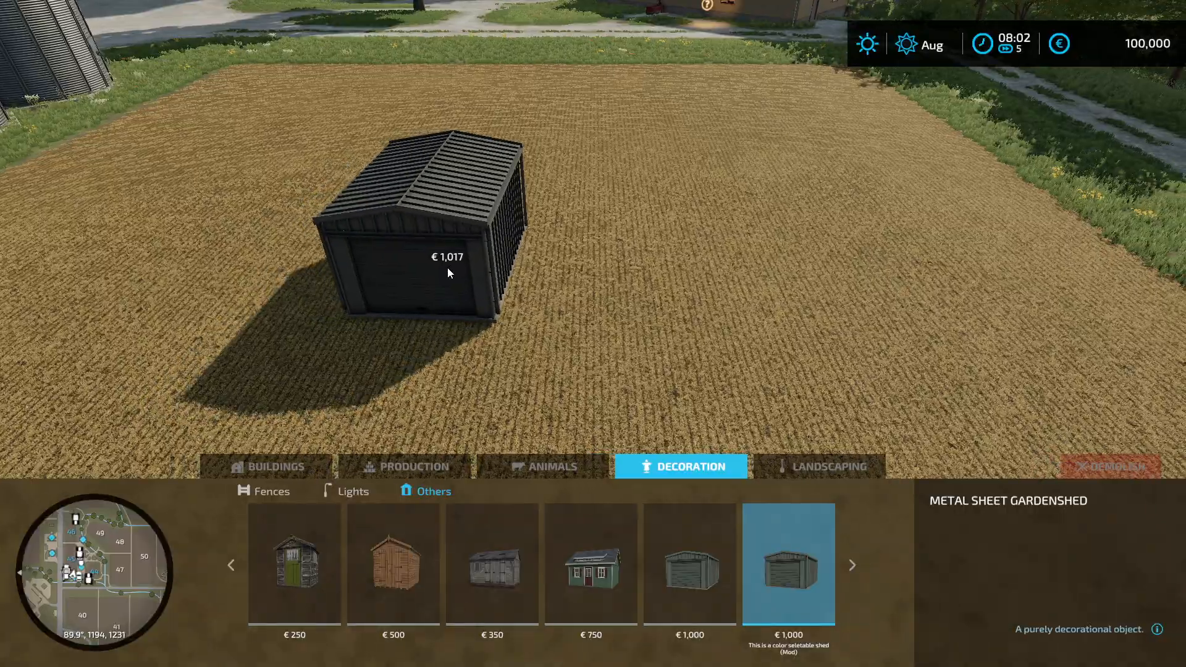
middle_drag(447, 267, 593, 323)
key(w)
key(s)
mouse_move(593, 324)
right_down()
mouse_move(791, 320)
mouse_move(581, 320)
mouse_move(595, 320)
right_up()
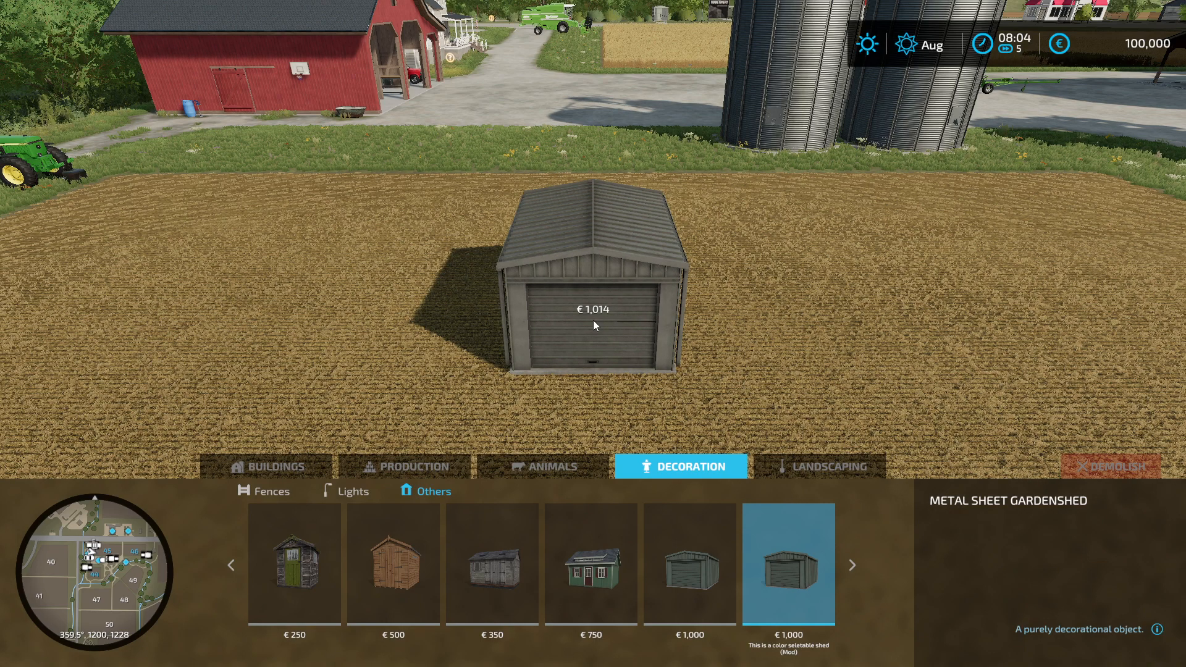
Show the controls help and cycle color section 1, the shed door, through its selectable colors.
key(F1)
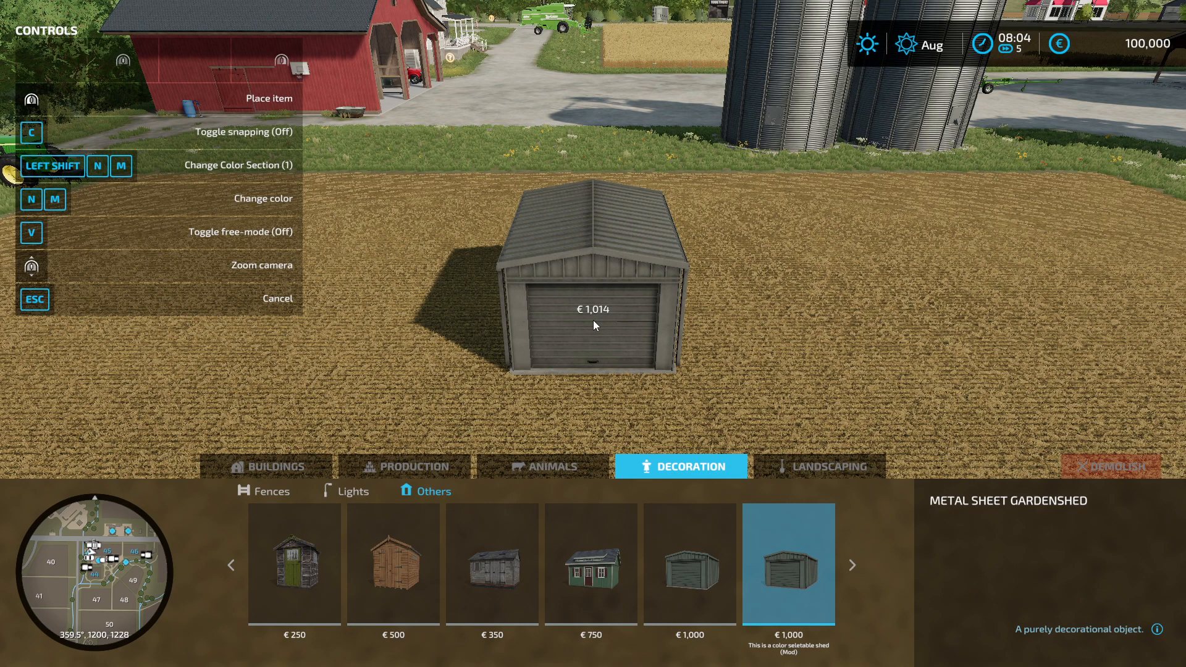
key(m)
key(m)
key(m)
key(m)
key(m)
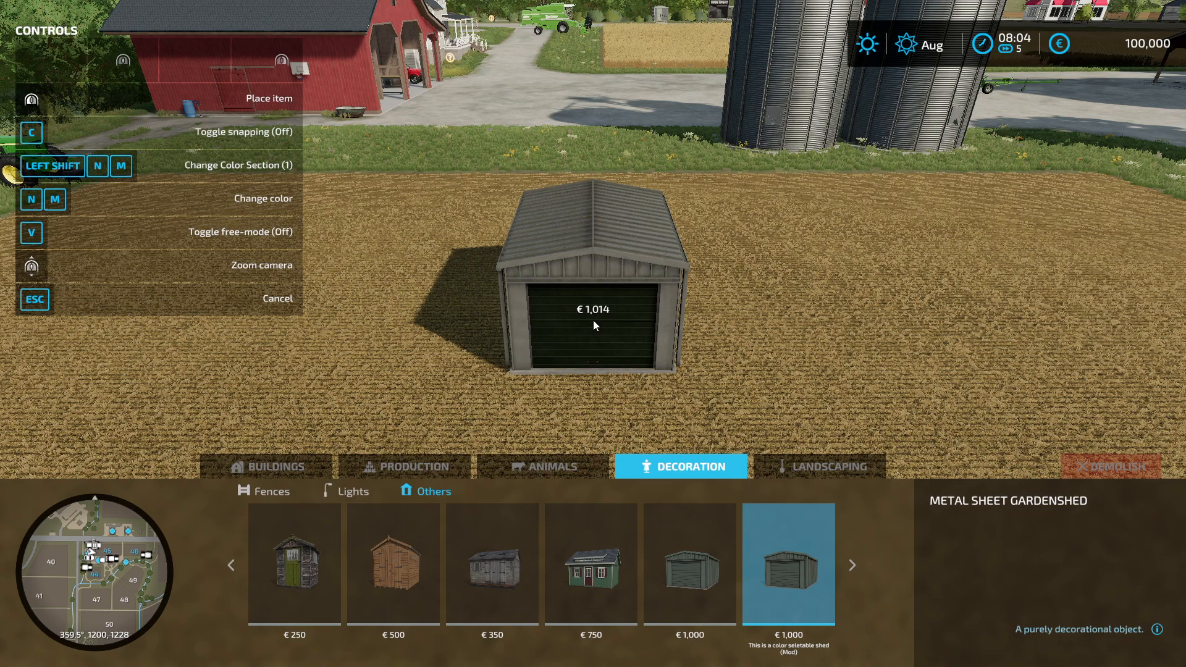
key(m)
key(m)
key(m)
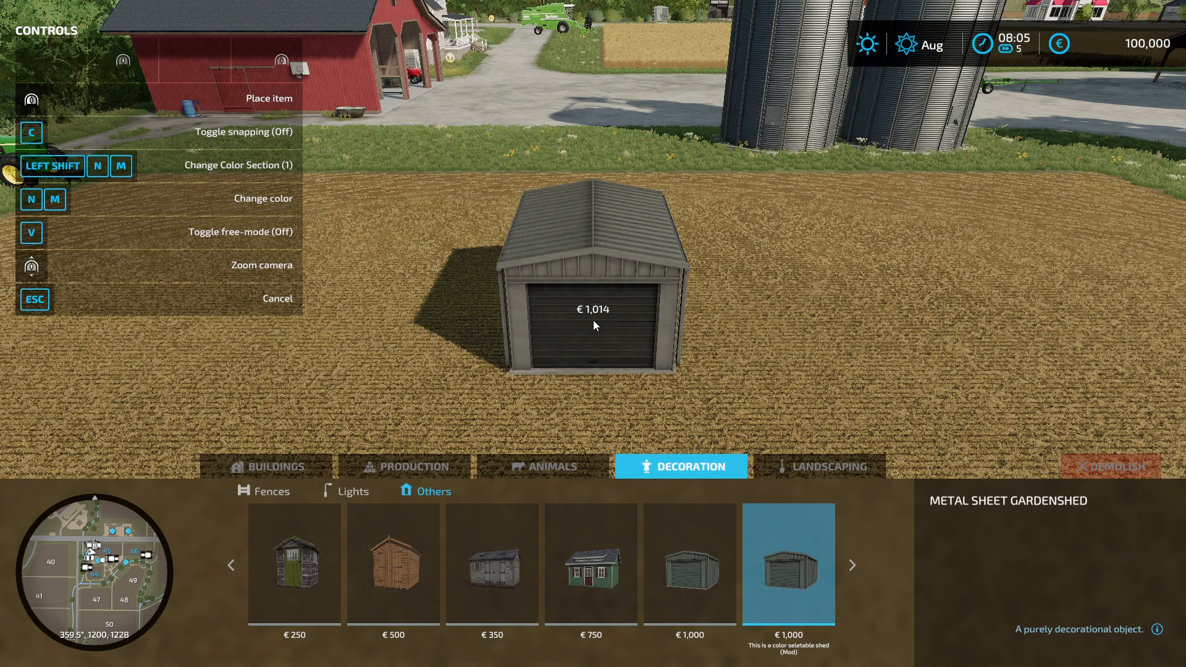
Cycle the shed door through its remaining colors and settle on black for it.
key(m)
key(m)
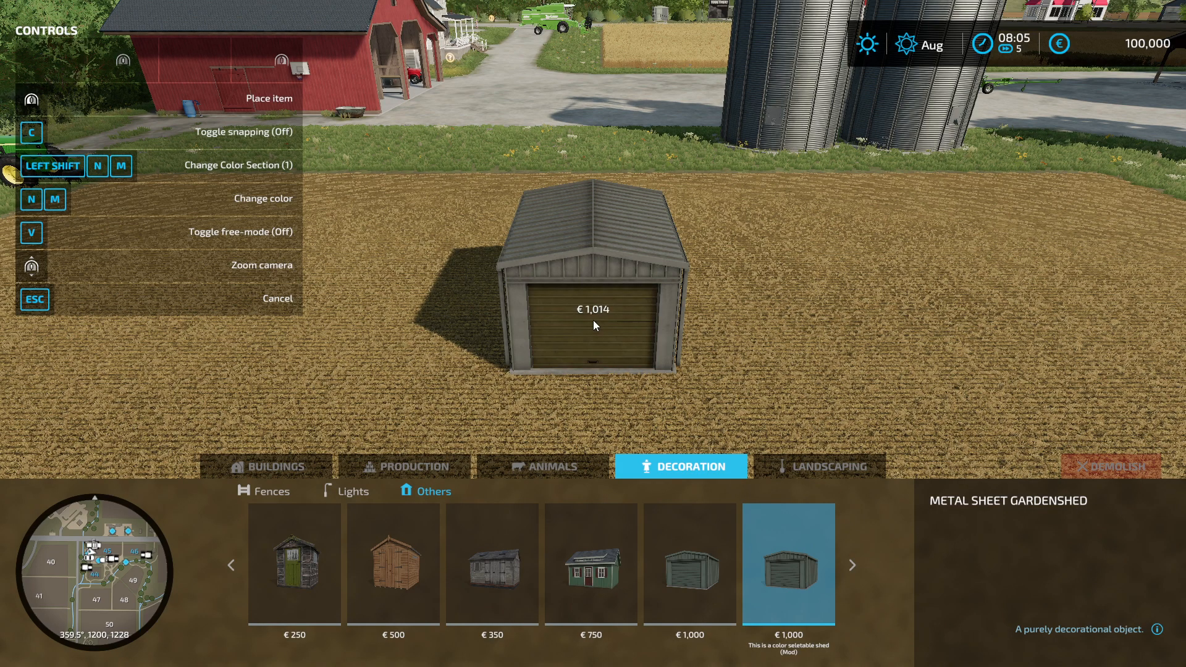
key(m)
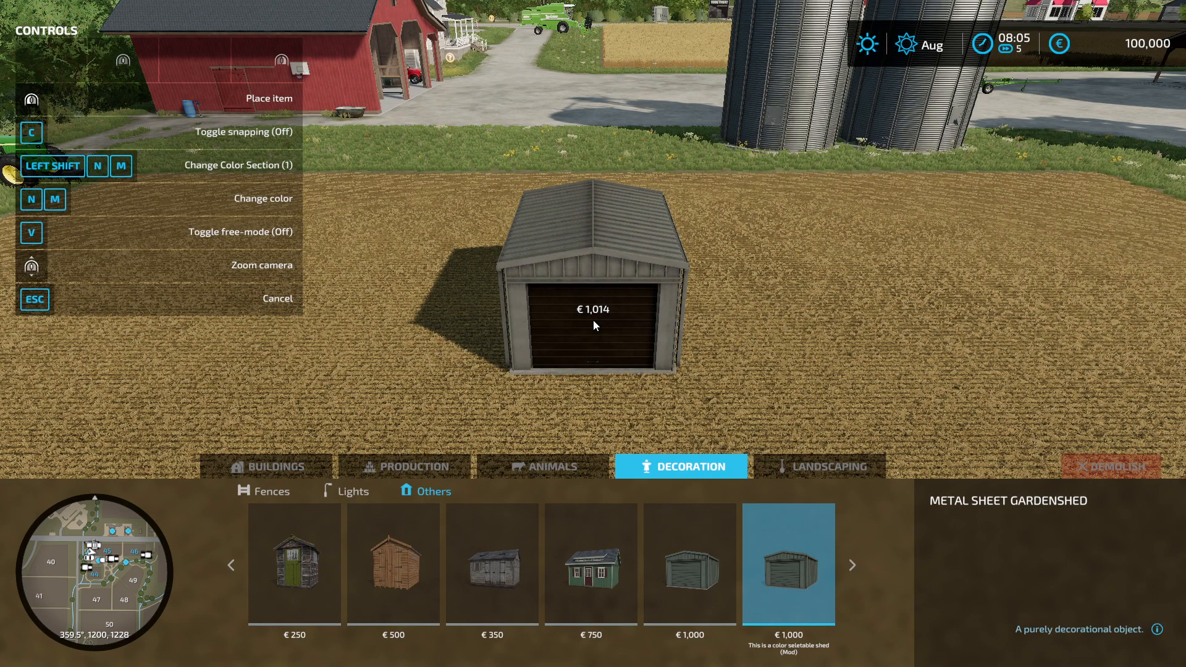
key(m)
key(n)
key(m)
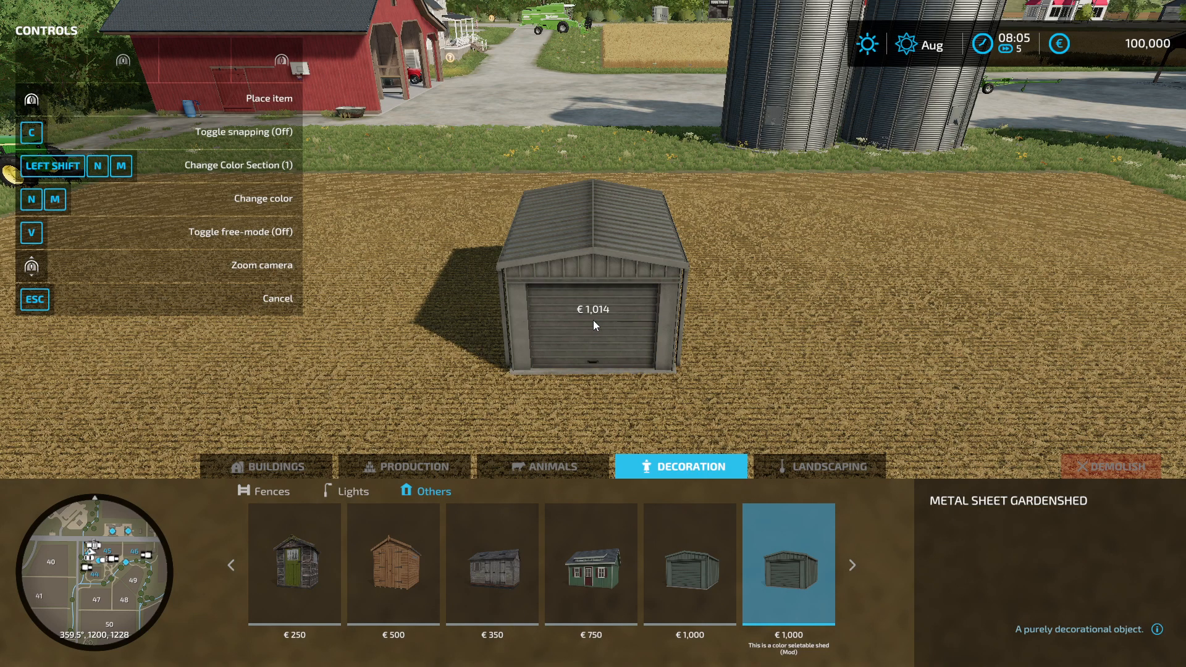
key(m)
key(m)
key(m)
key(m)
key(m)
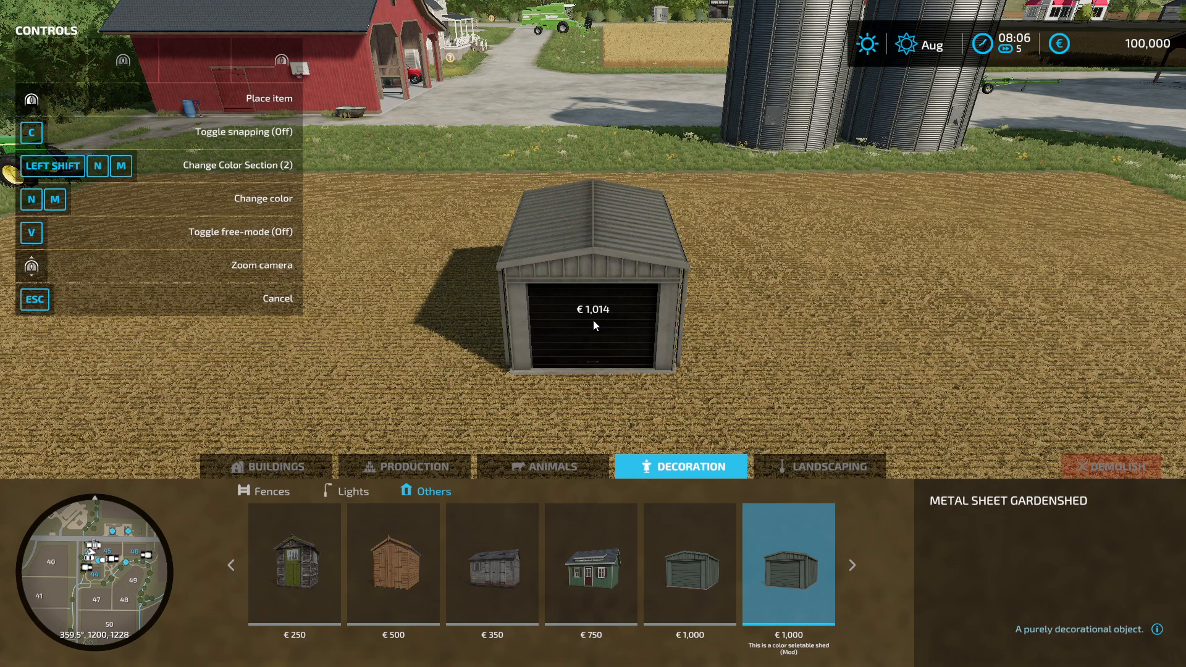
Cycle color section 2, the shed roof, through its selectable colors and settle on black.
key(m)
key(m)
key(m)
key(m)
key(m)
key(m)
key(m)
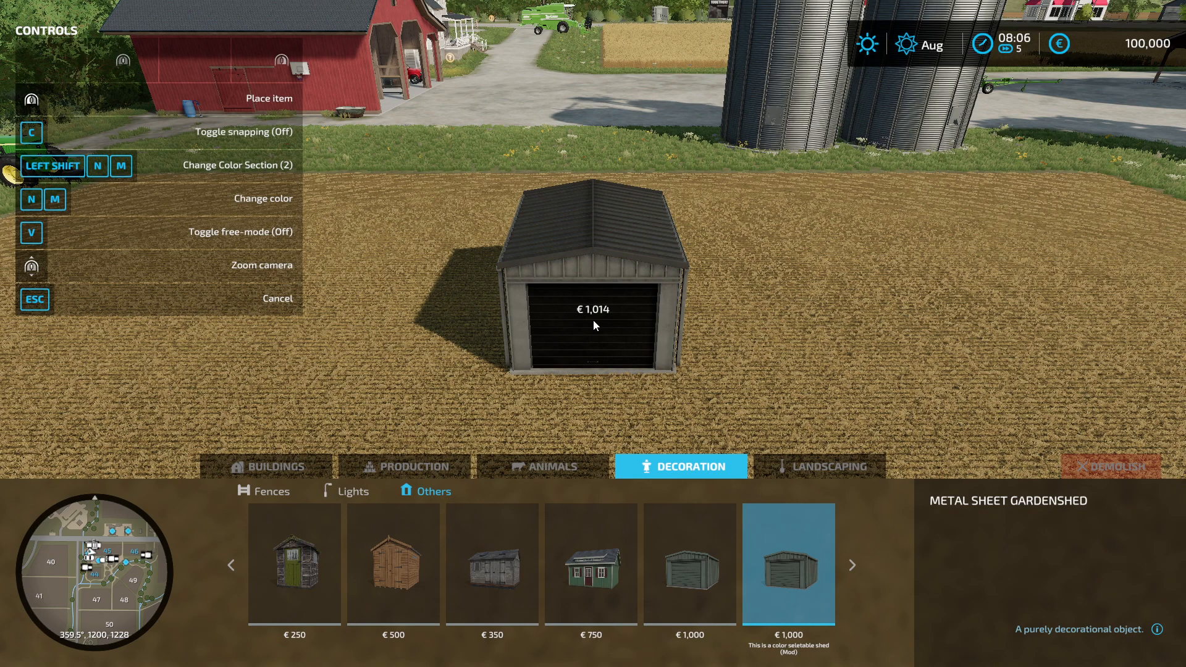
key(m)
key(m)
key(m)
key(m)
key(m)
key(m)
key(m)
key(m)
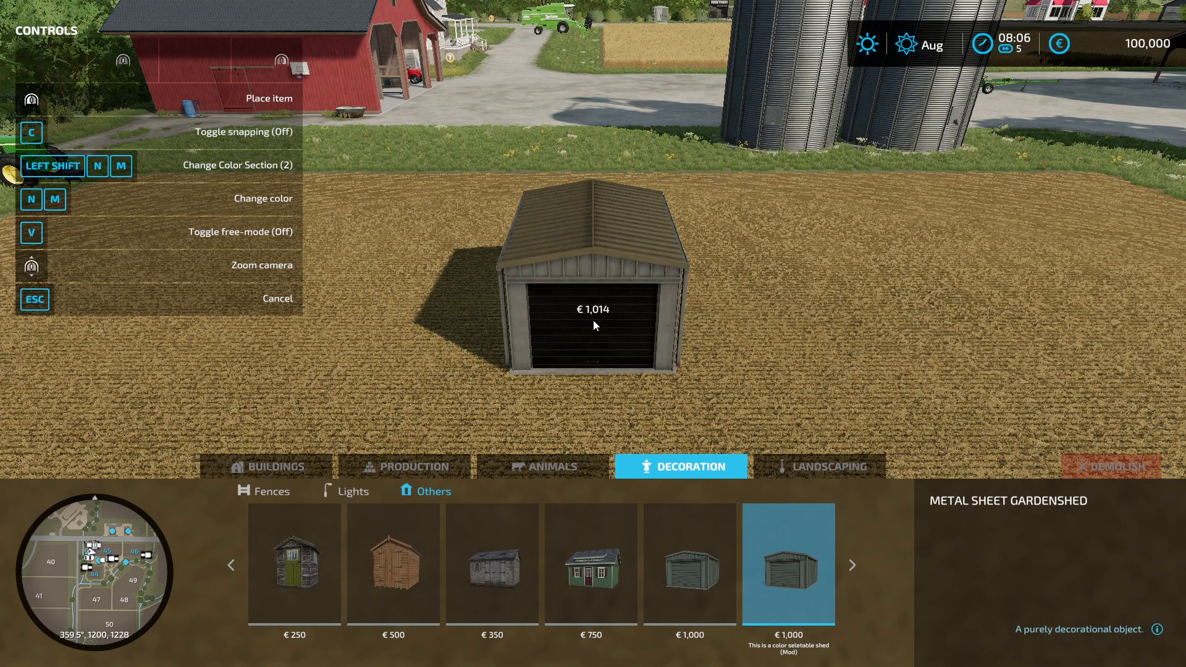
key(m)
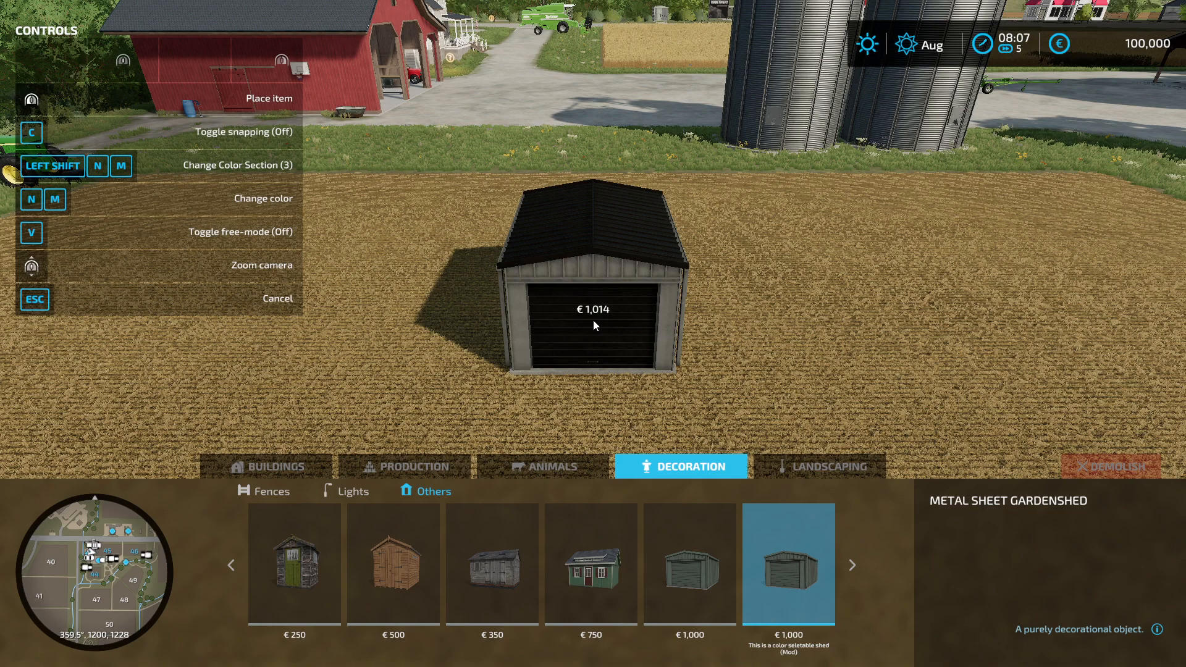
Cycle color section 3, the shed walls, through brown, black and the other colors, settling on mustard yellow.
key(m)
key(m)
key(m)
key(m)
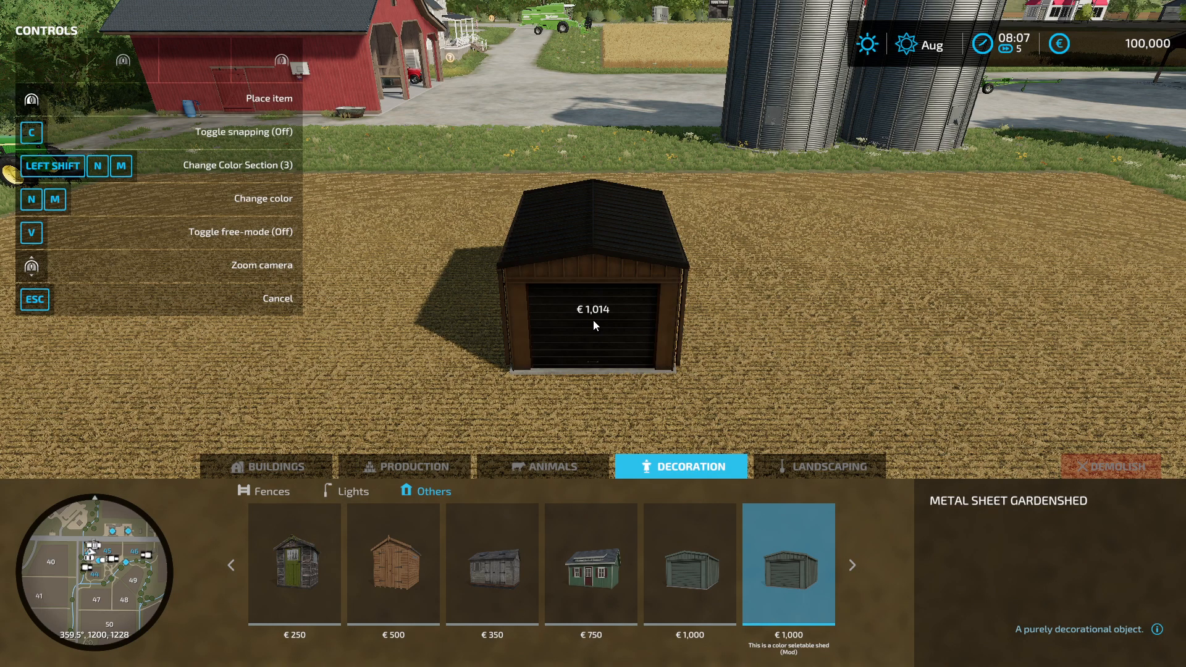
key(m)
key(m)
key(m)
key(m)
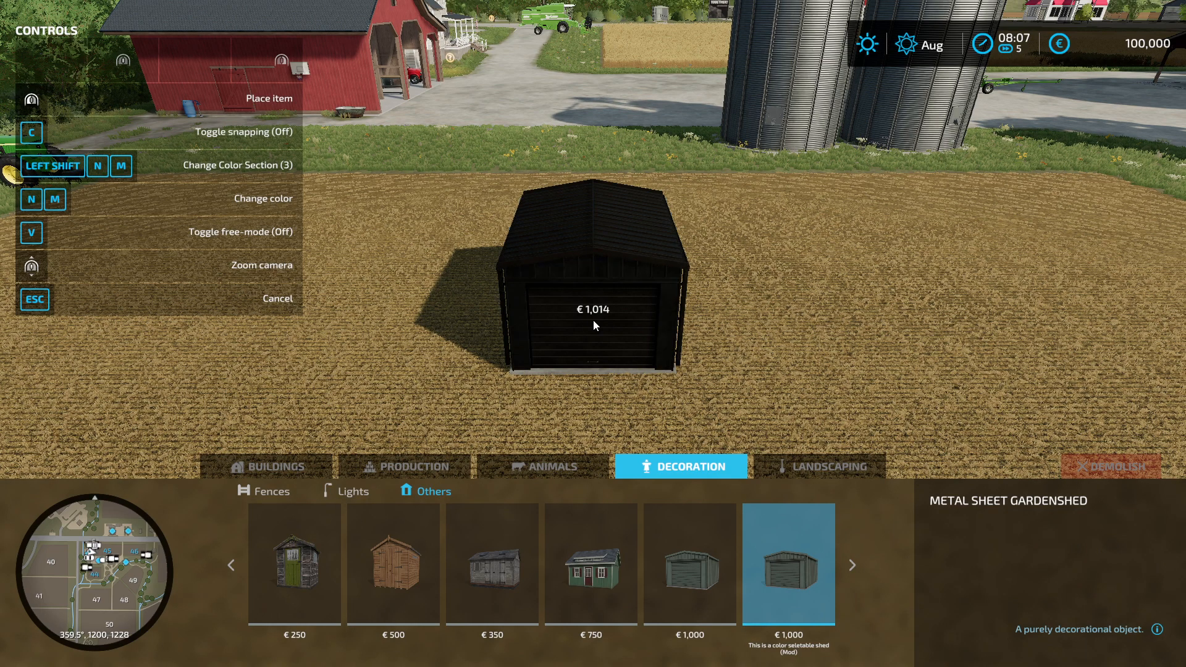
key(m)
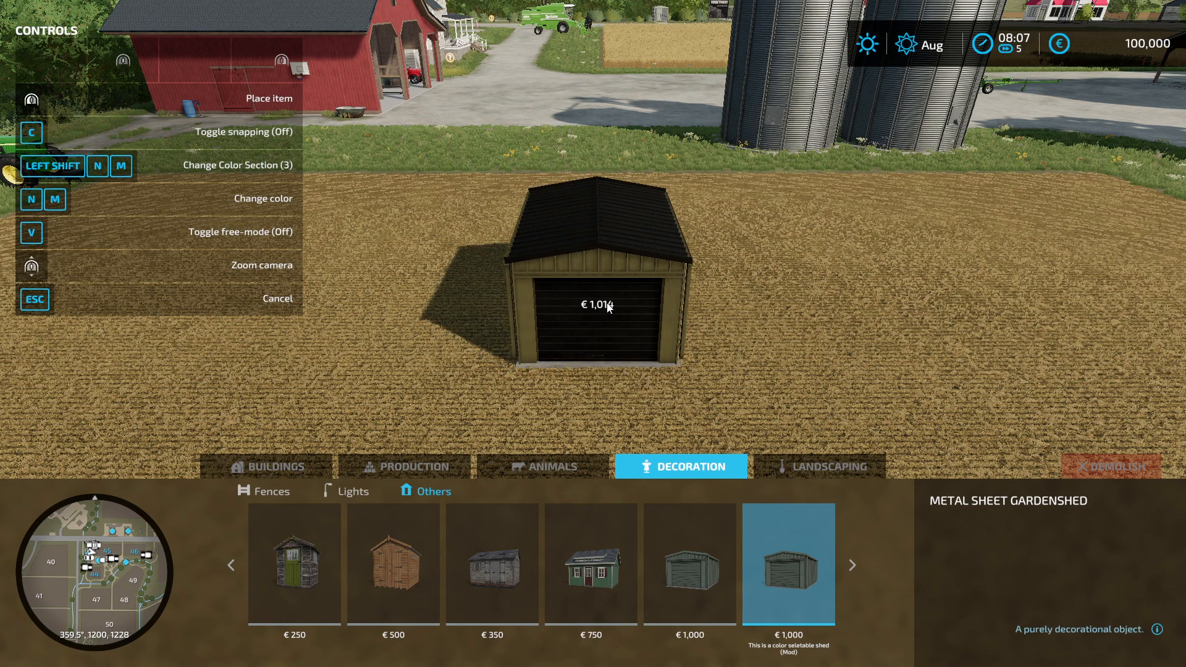
Place the colored shed on the field between the silos and the camera, and leave construction mode.
click(673, 259)
key(Escape)
key(Escape)
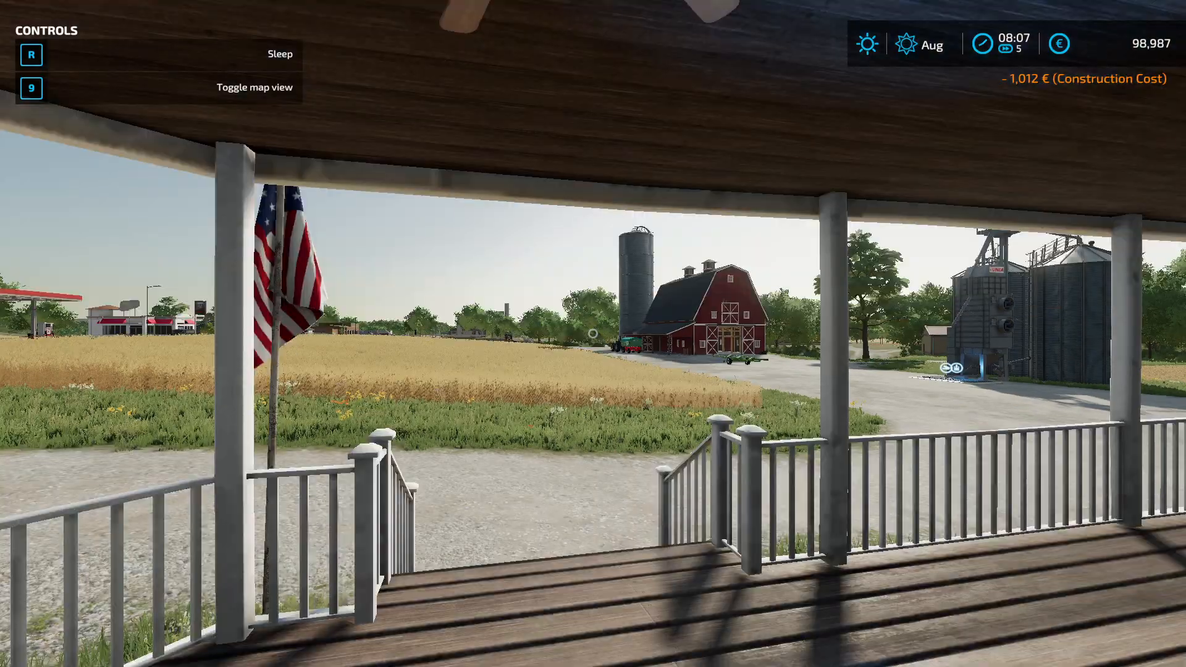
Walk from the farmhouse porch to the placed shed and examine the colors on its front and side walls.
key(w)
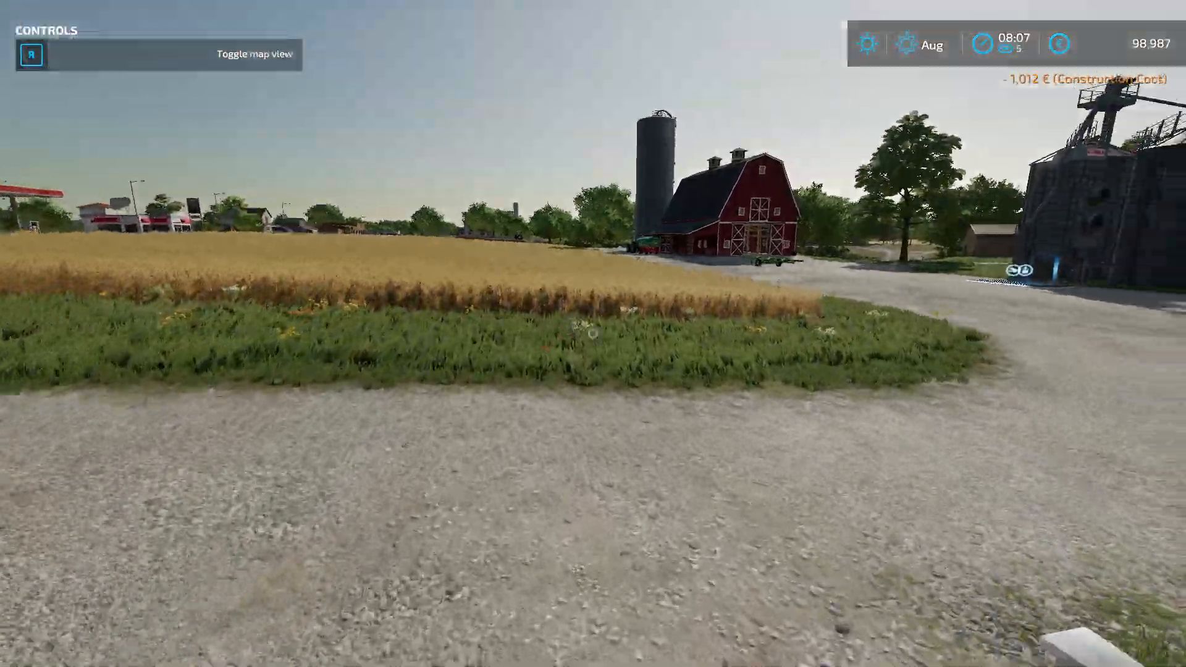
key(w)
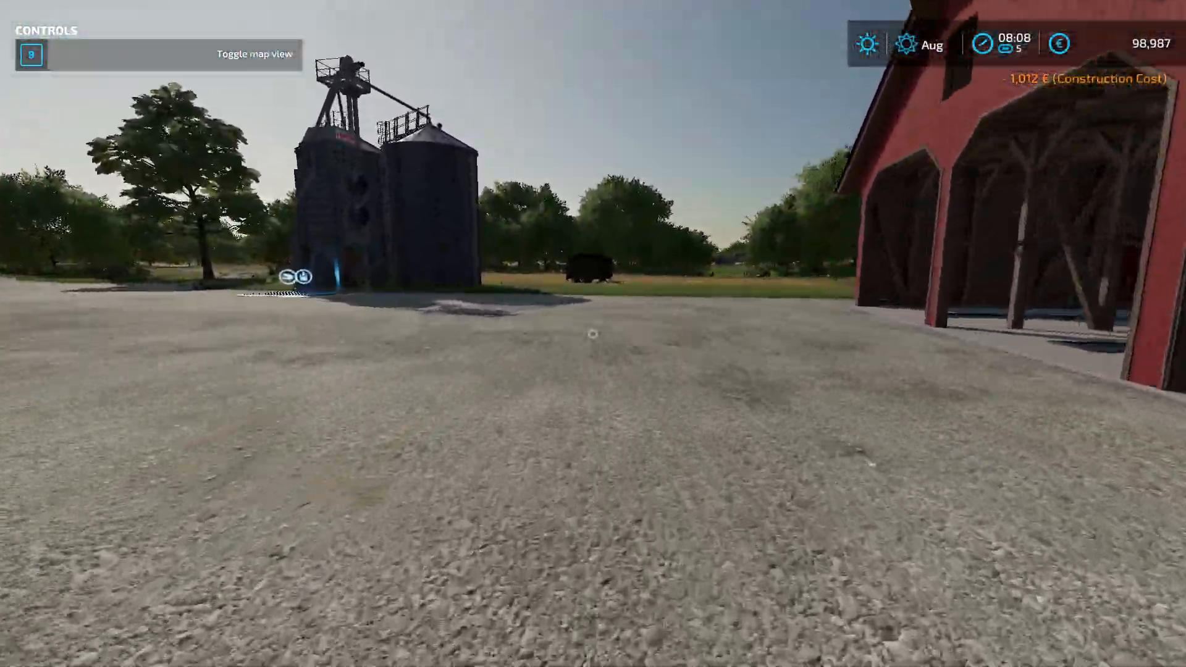
key(w)
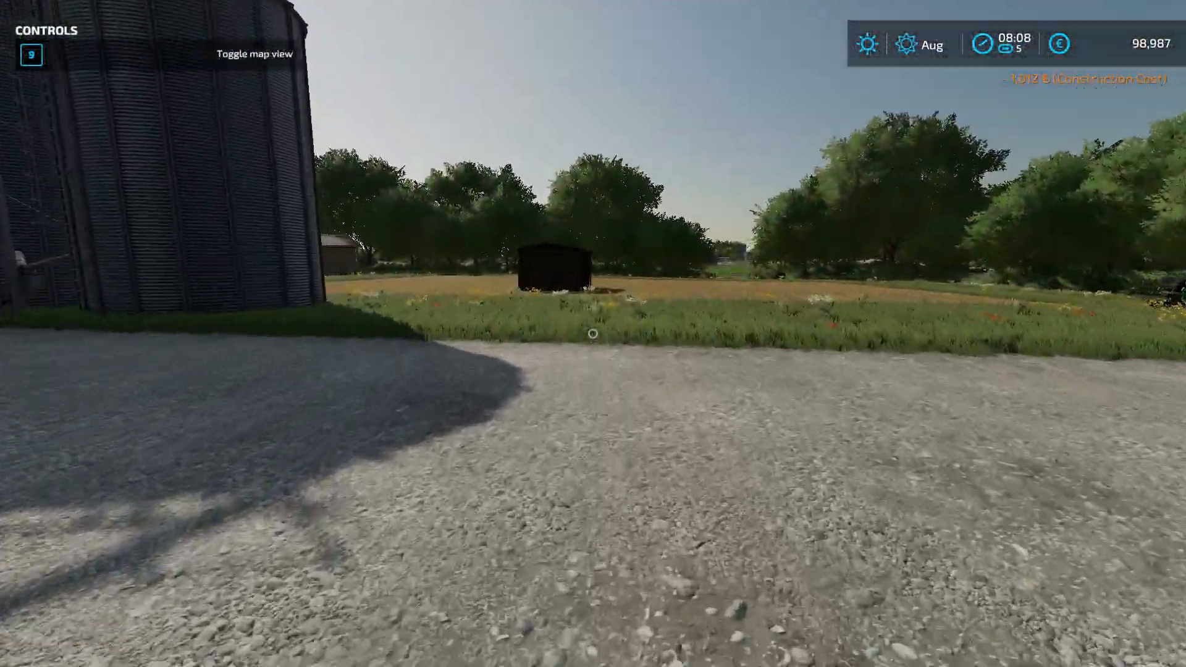
key(w)
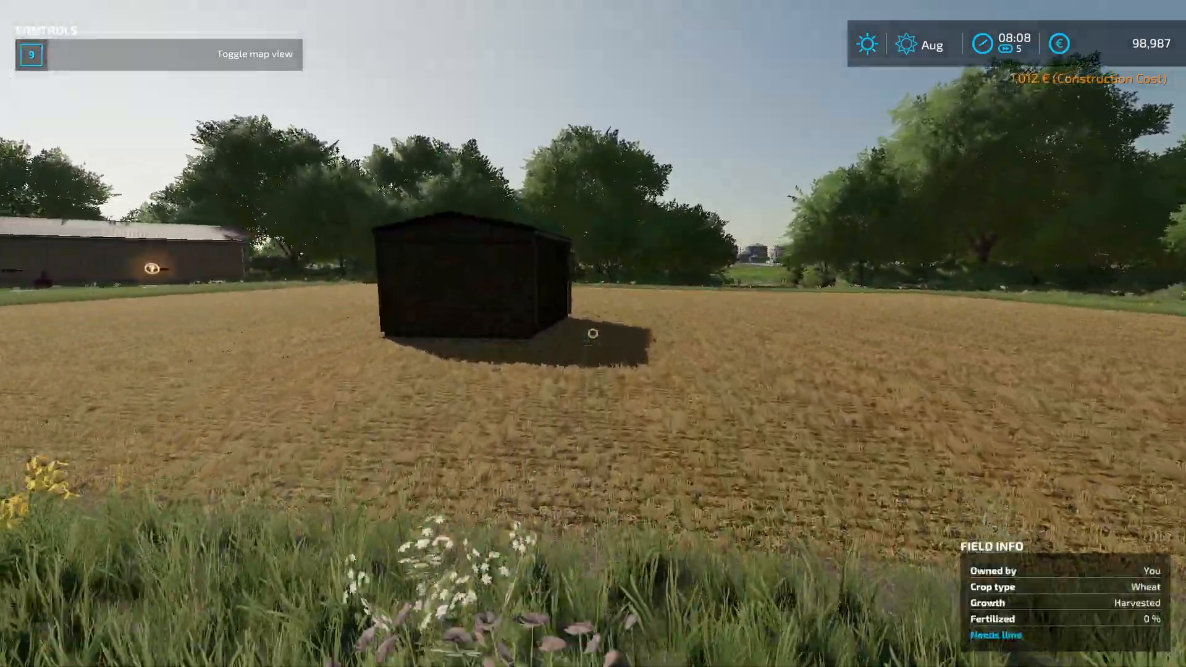
key(w)
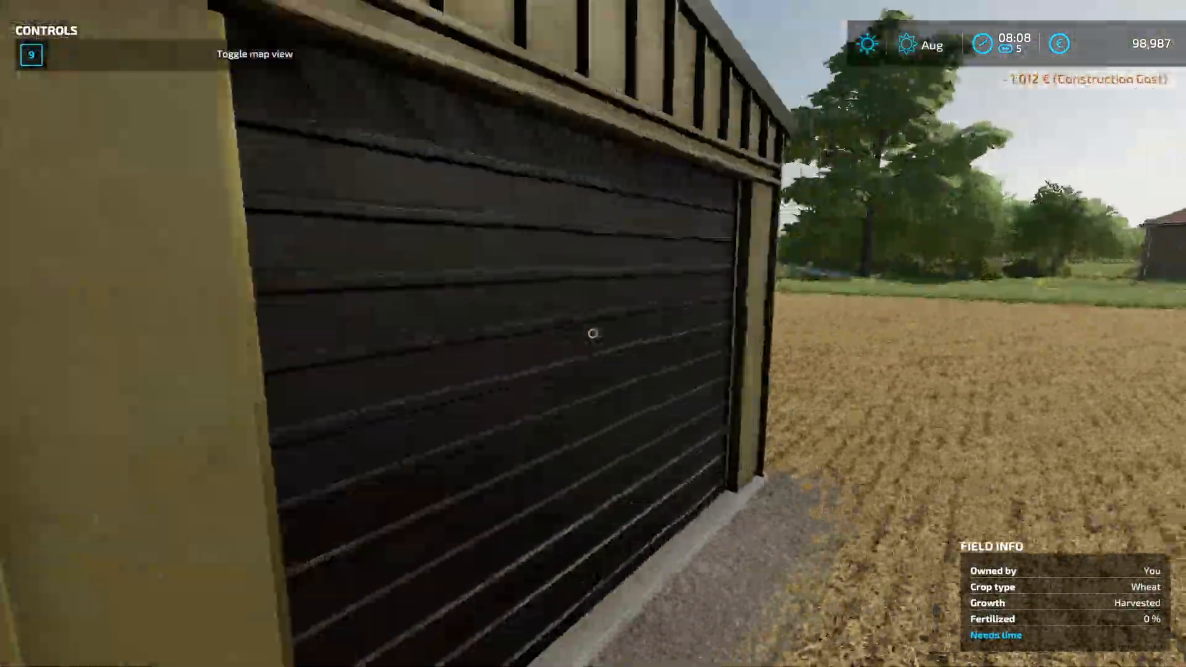
key(d)
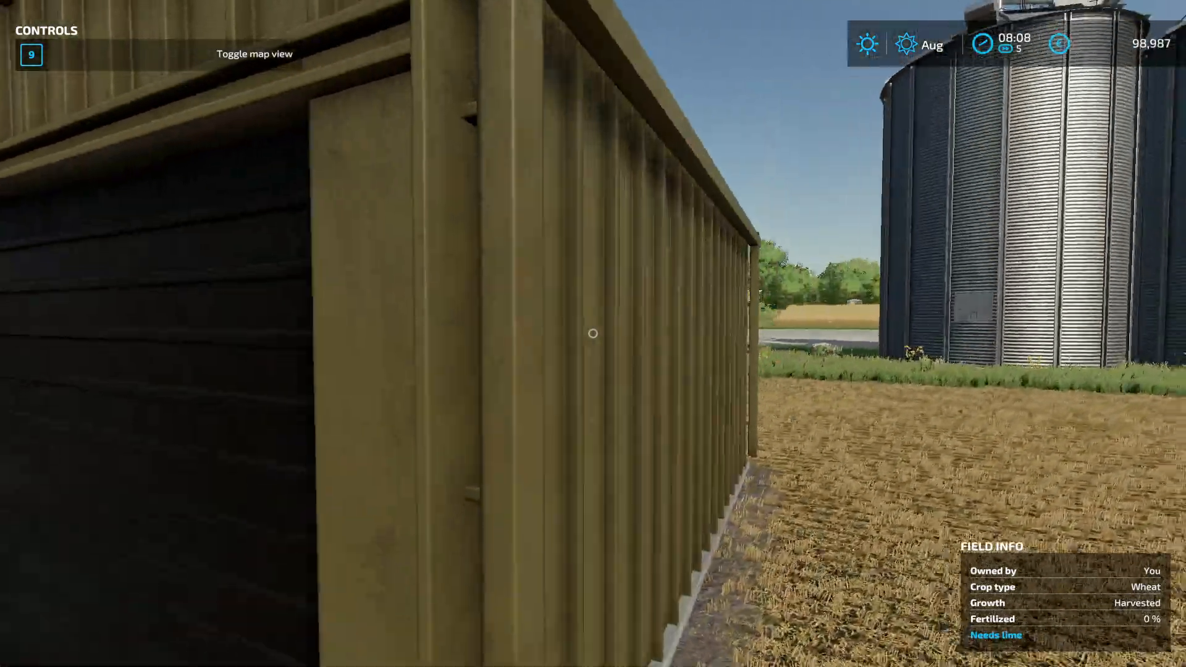
key(a)
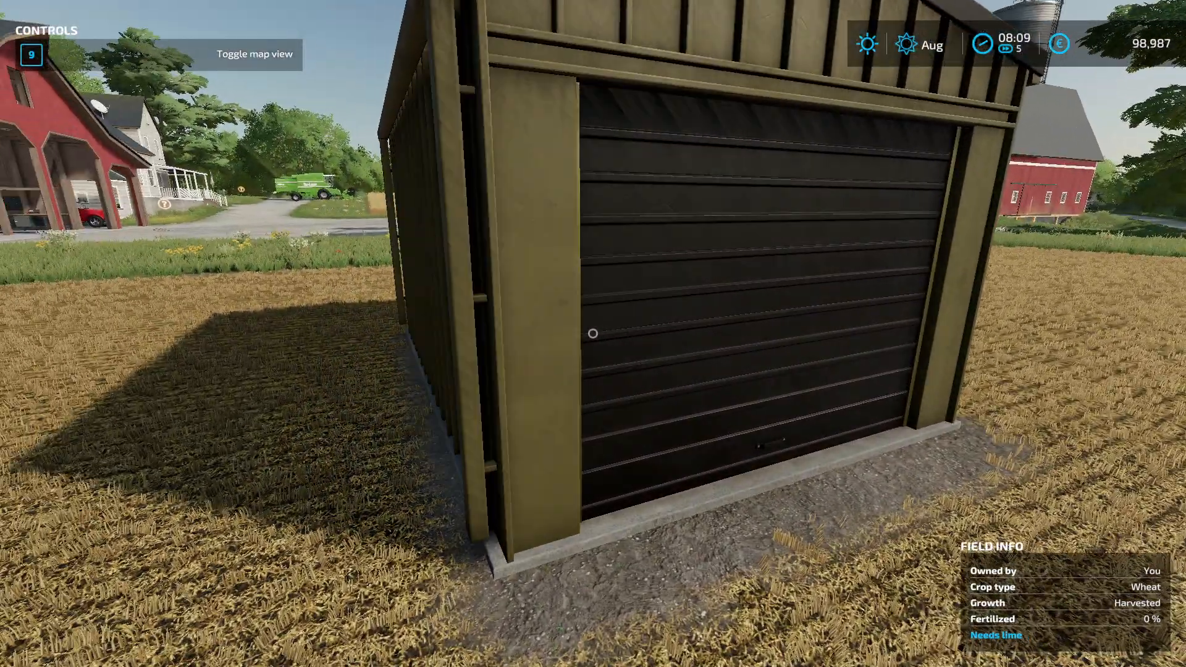
key(d)
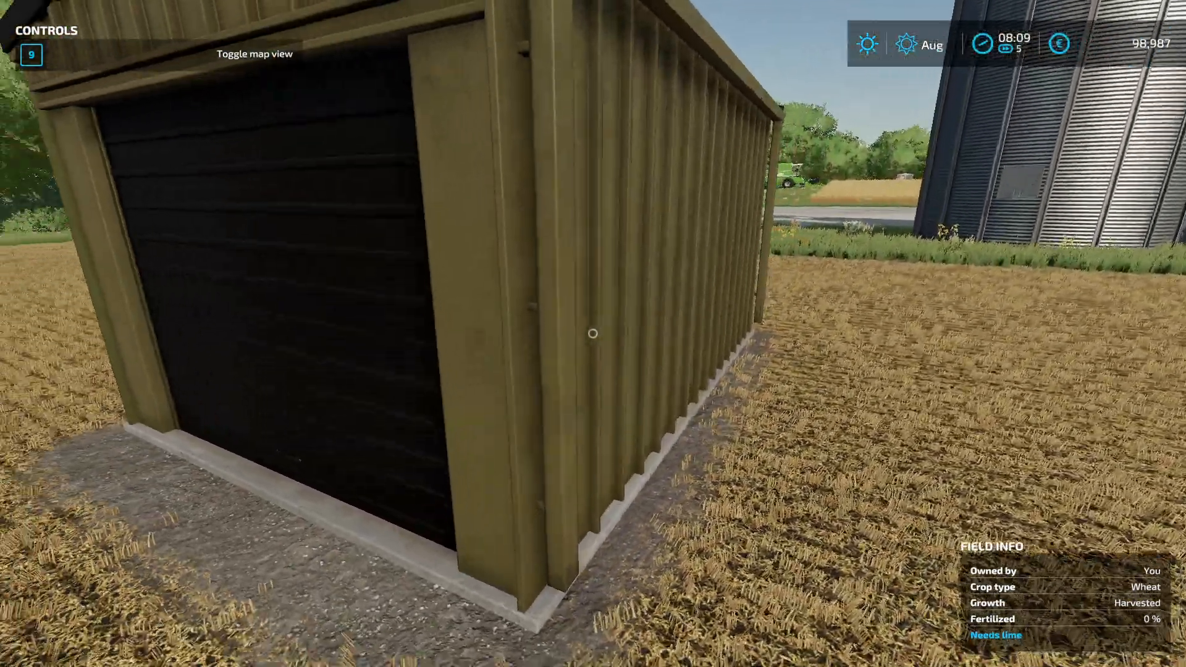
key(d)
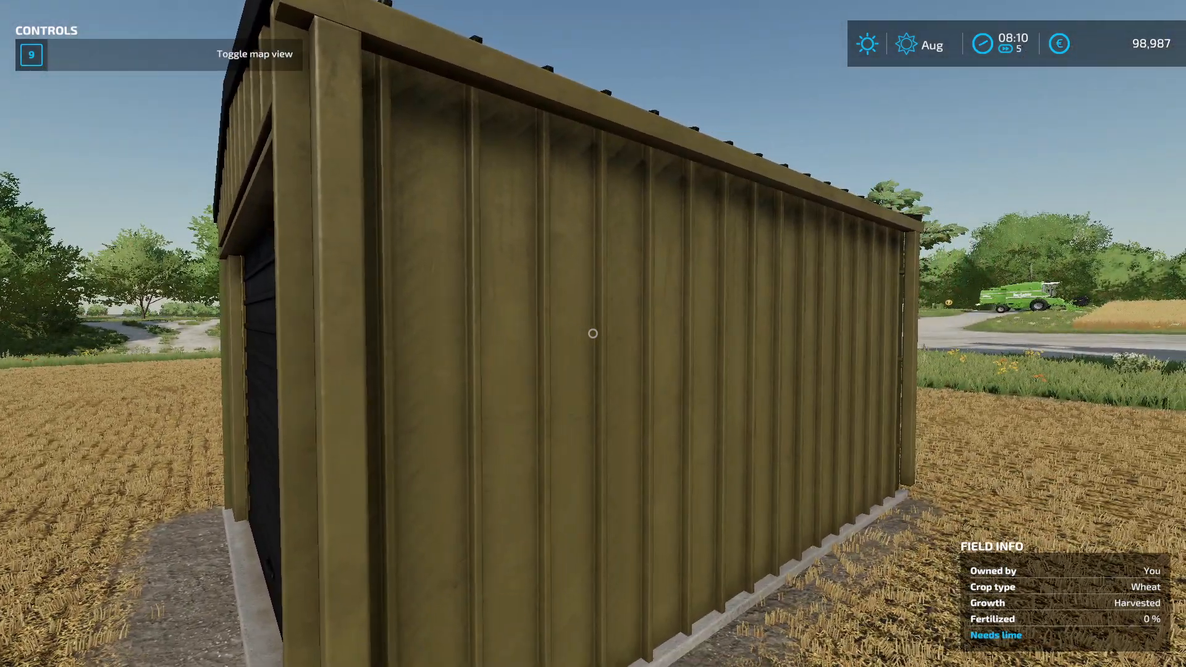
key(a)
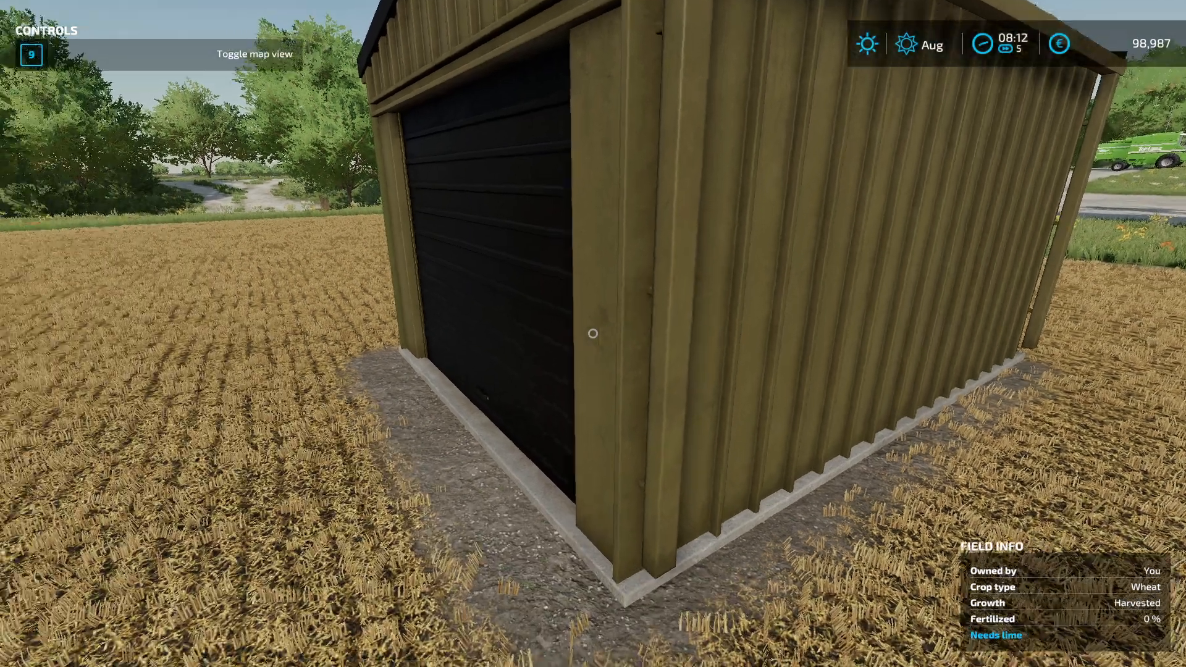
Examine the door handle and concrete base of the shed up close, and step back to view the whole building.
key(w)
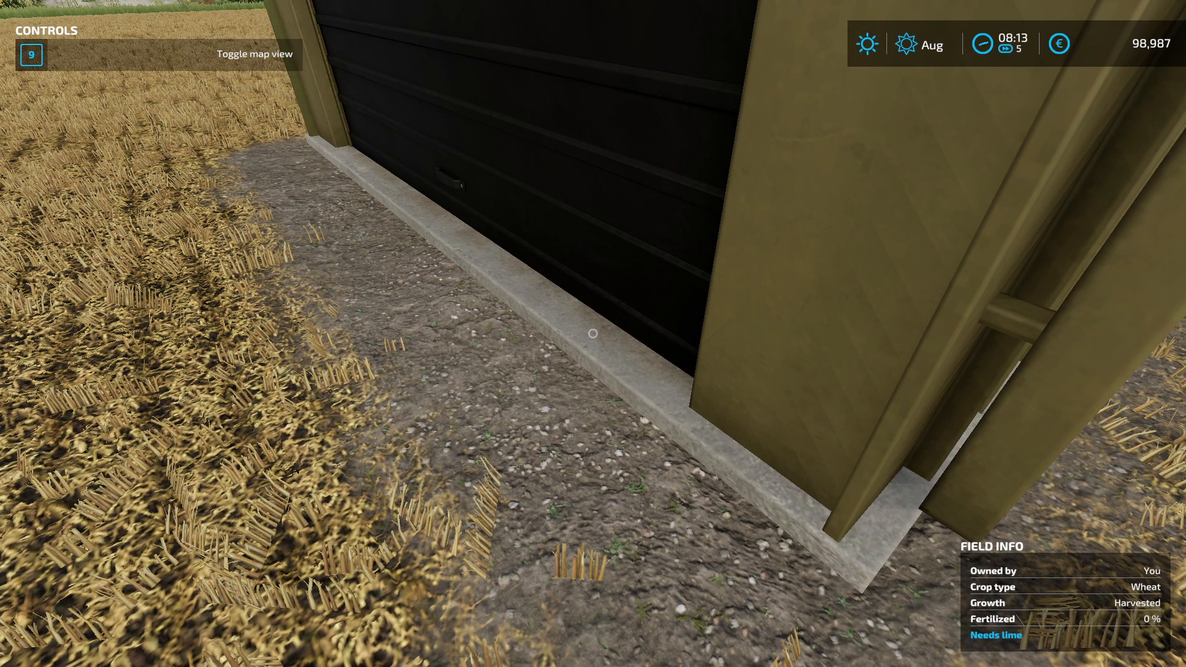
key(a)
key(w)
key(w)
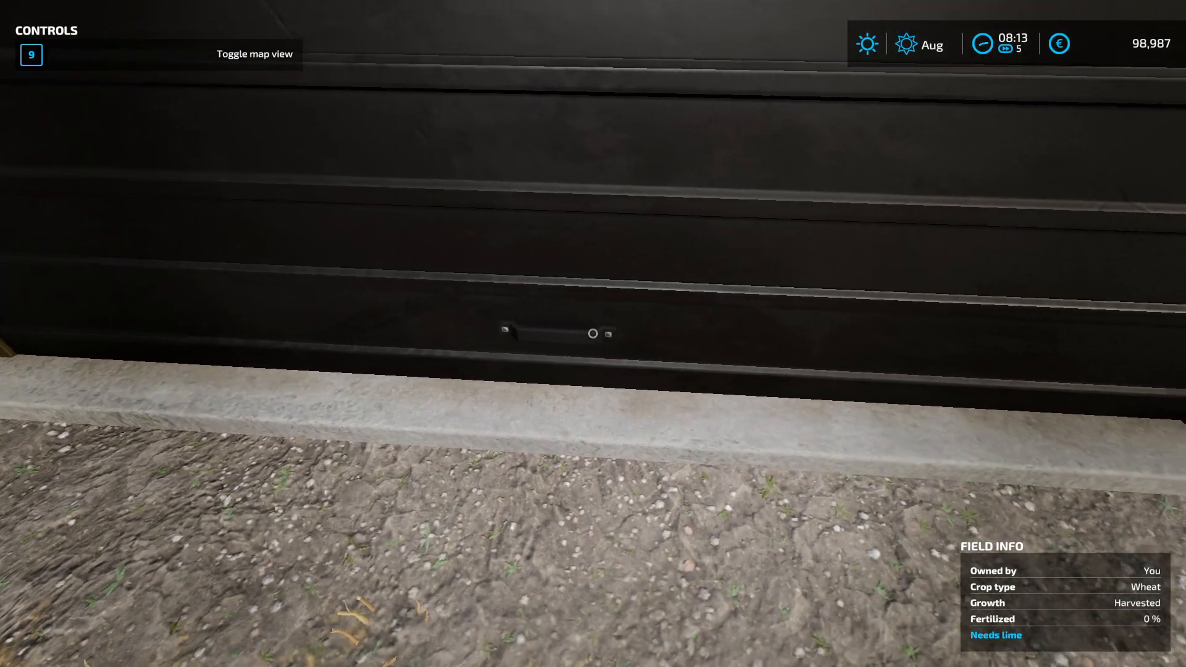
key(s)
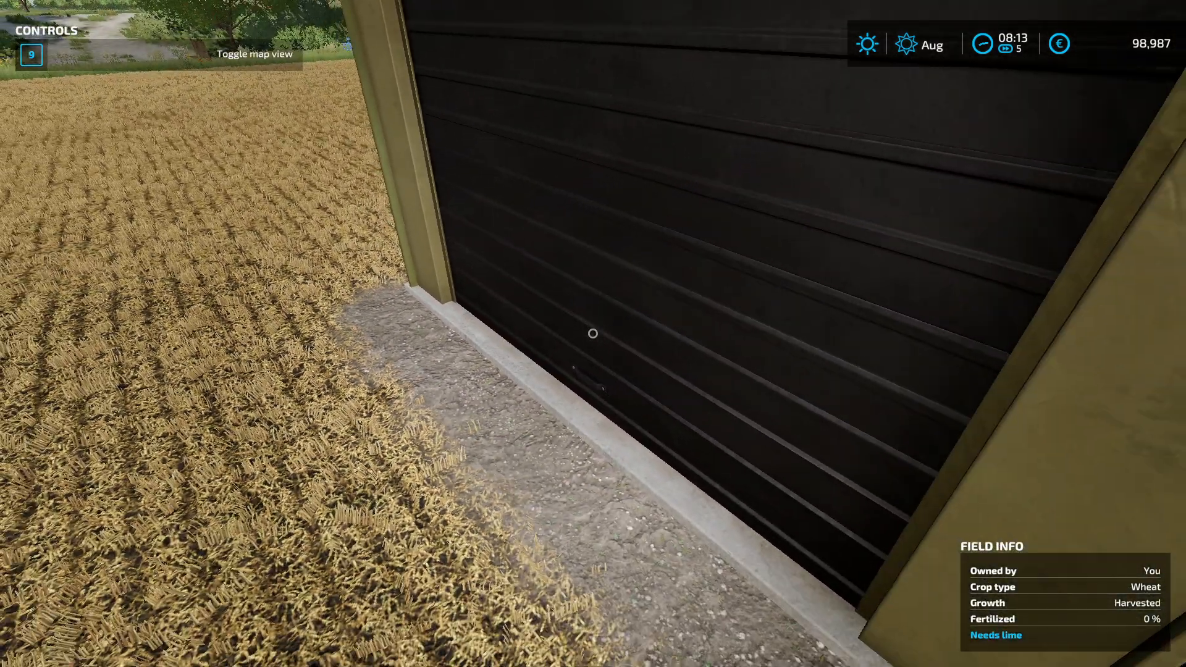
key(s)
key(d)
key(s)
key(s)
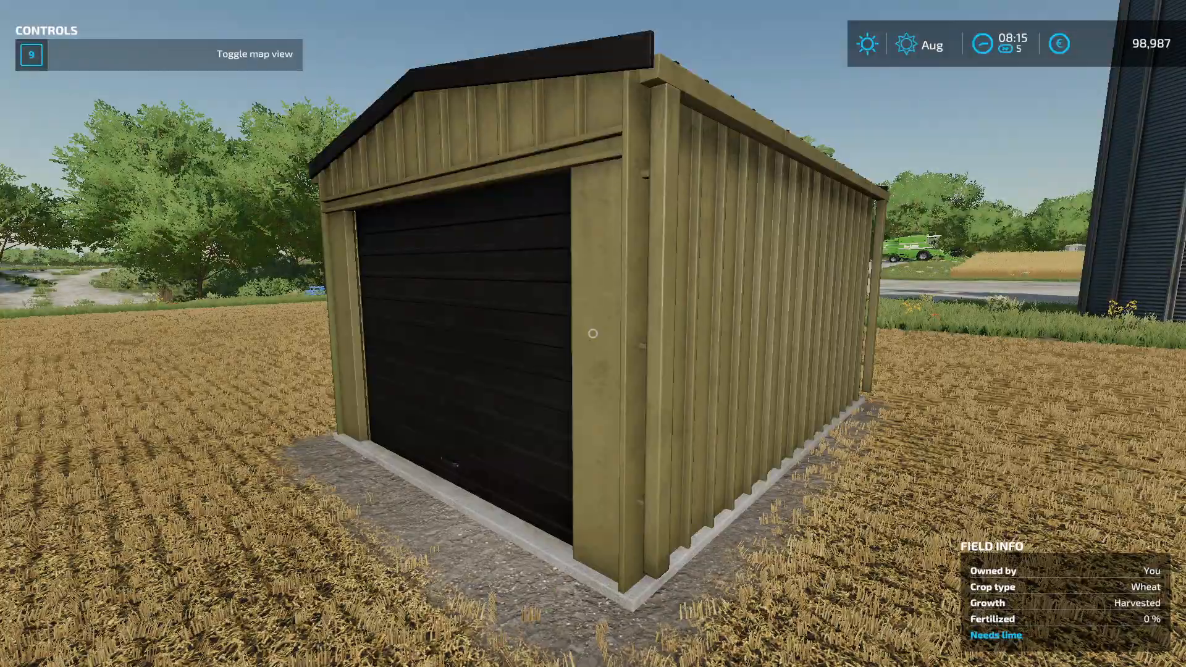
key(s)
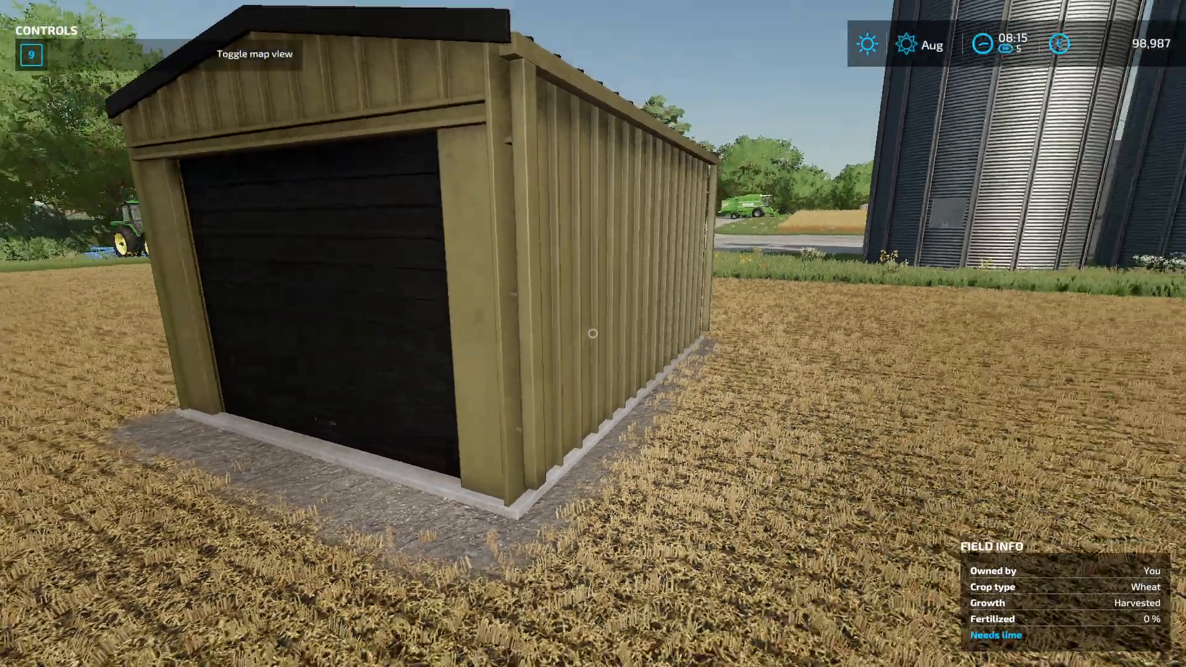
Reopen construction mode, choose the color selectable Metal Sheet Gardenshed among the other decorations, and position it beside the first shed.
key(Escape)
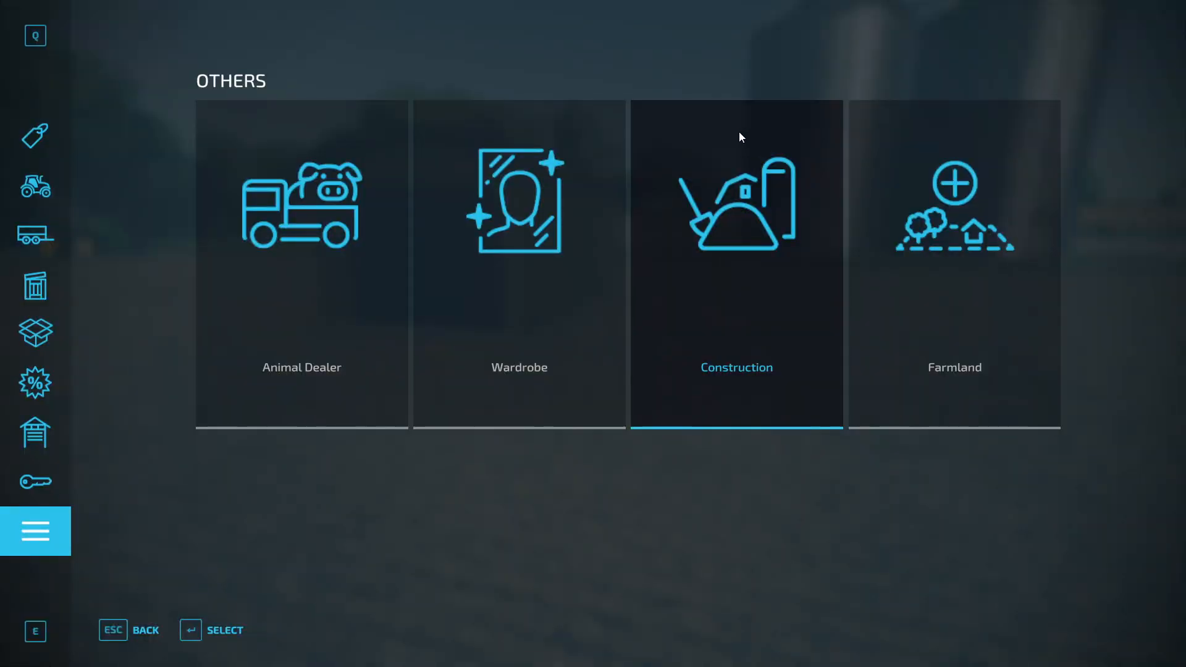
click(749, 253)
click(651, 467)
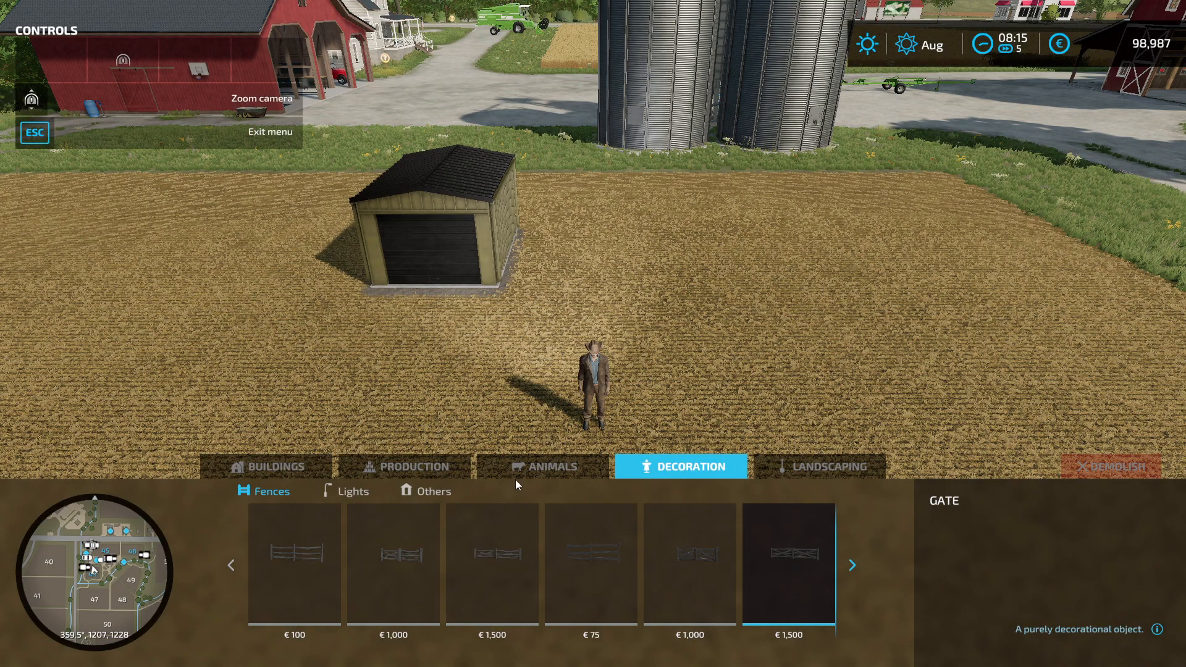
click(429, 491)
click(794, 567)
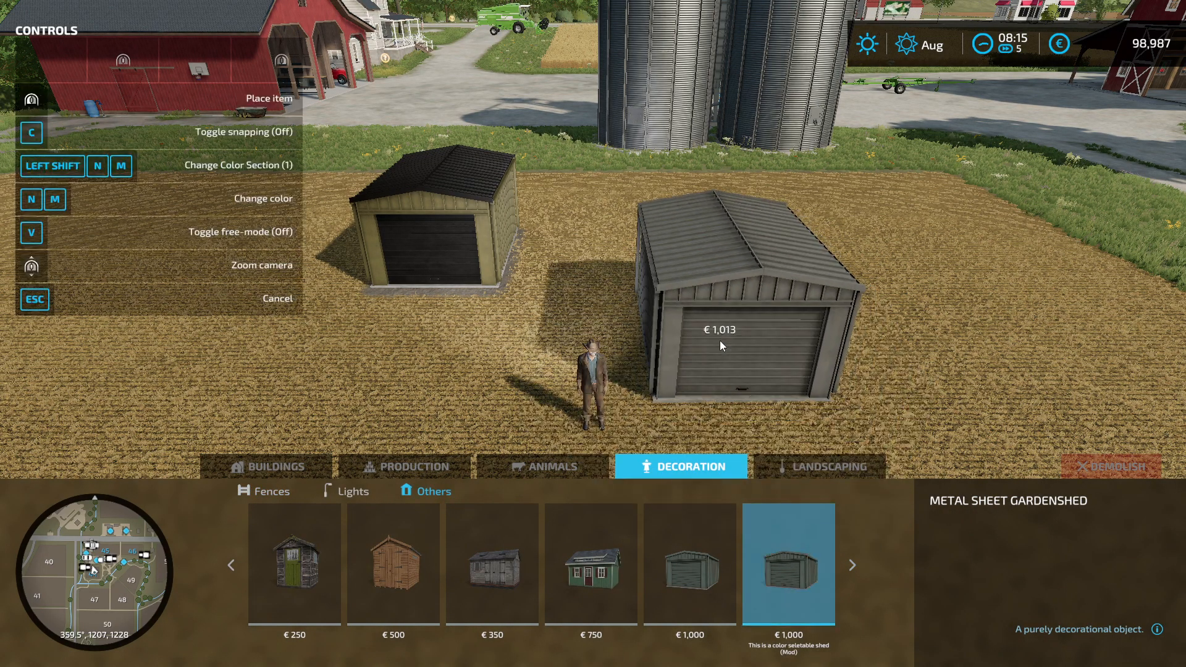
scroll(687, 258, up, 3)
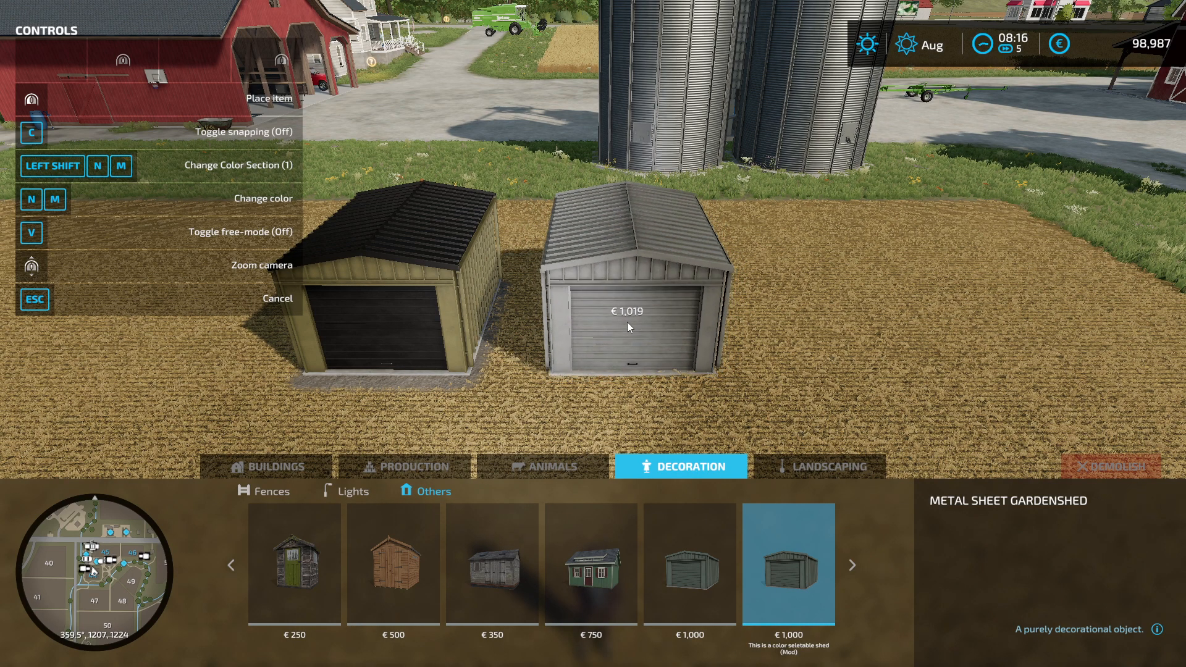
Set the second shed's door to olive and its roof, color section 2, to dark red.
key(m)
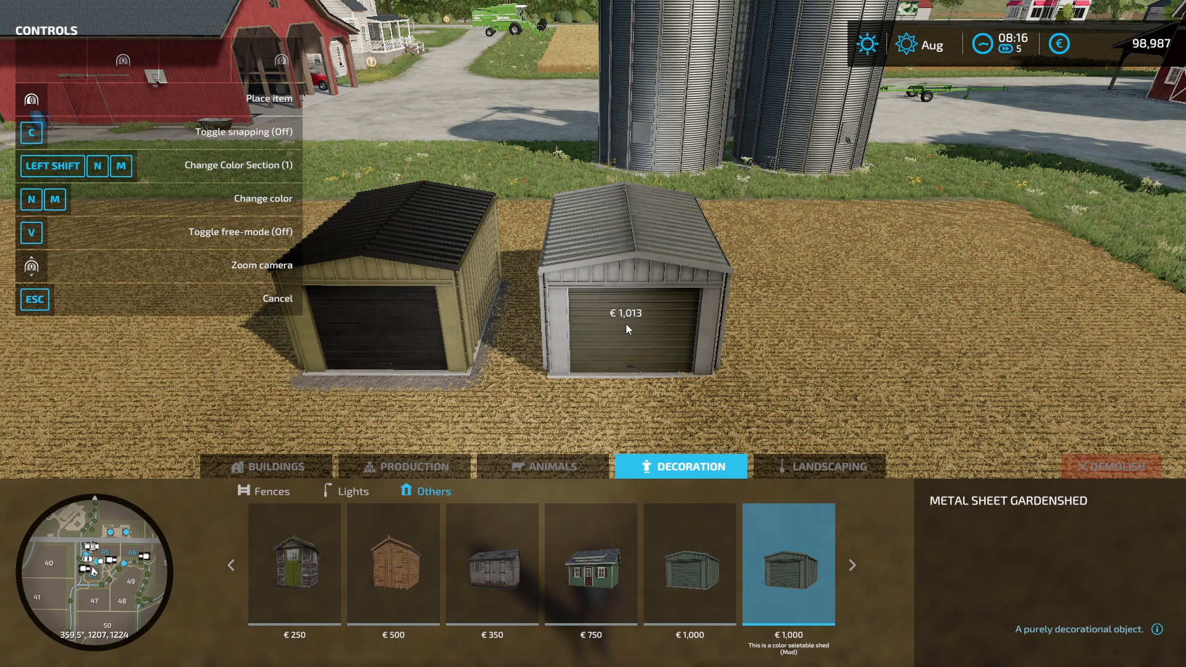
key(m)
key(m)
key(m)
key(m)
key(m)
key(m)
key(m)
key(m)
key(m)
key(m)
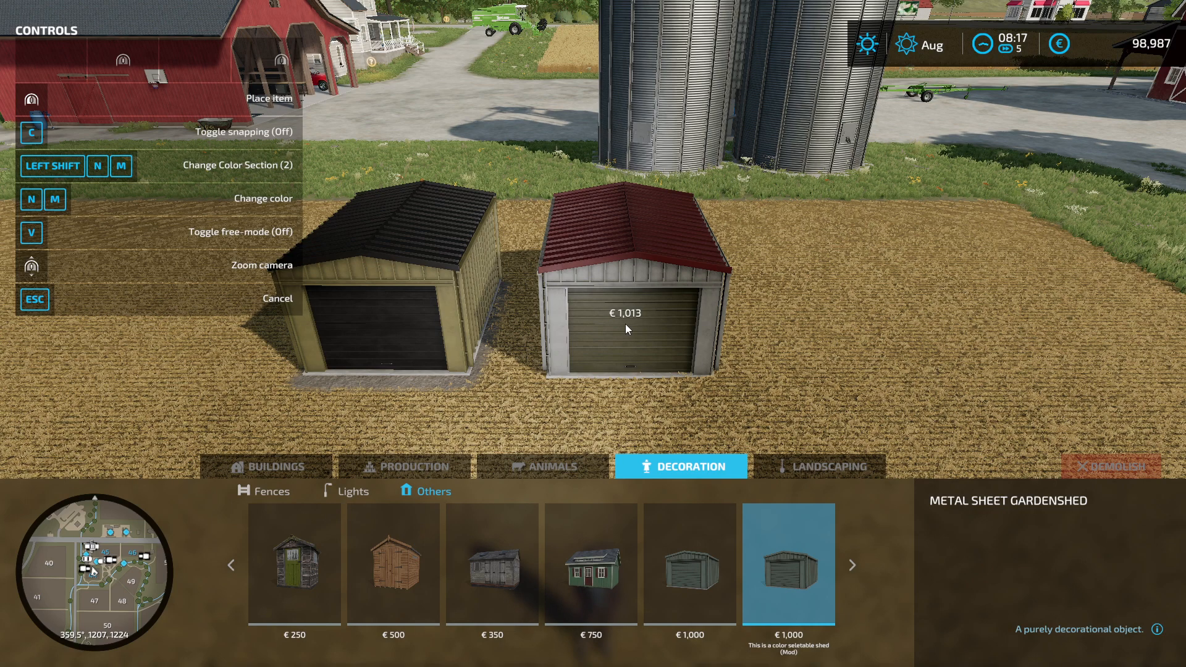
Set the second shed's walls, color section 3, to dark green and place it beside the first shed.
key(m)
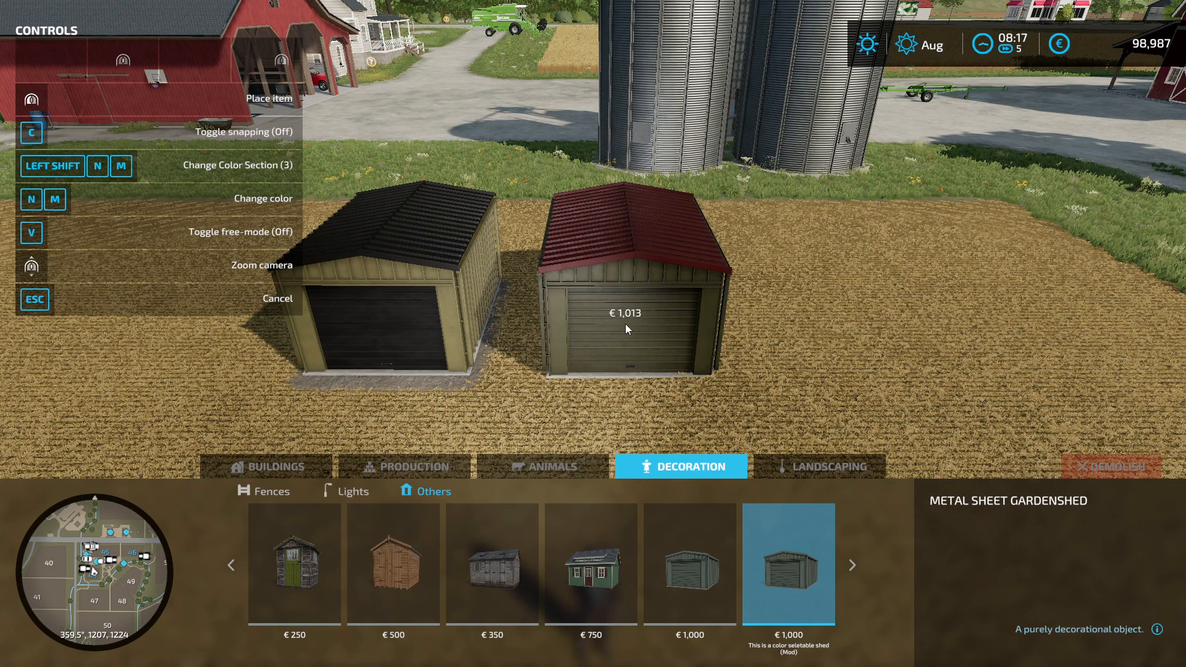
key(m)
key(m)
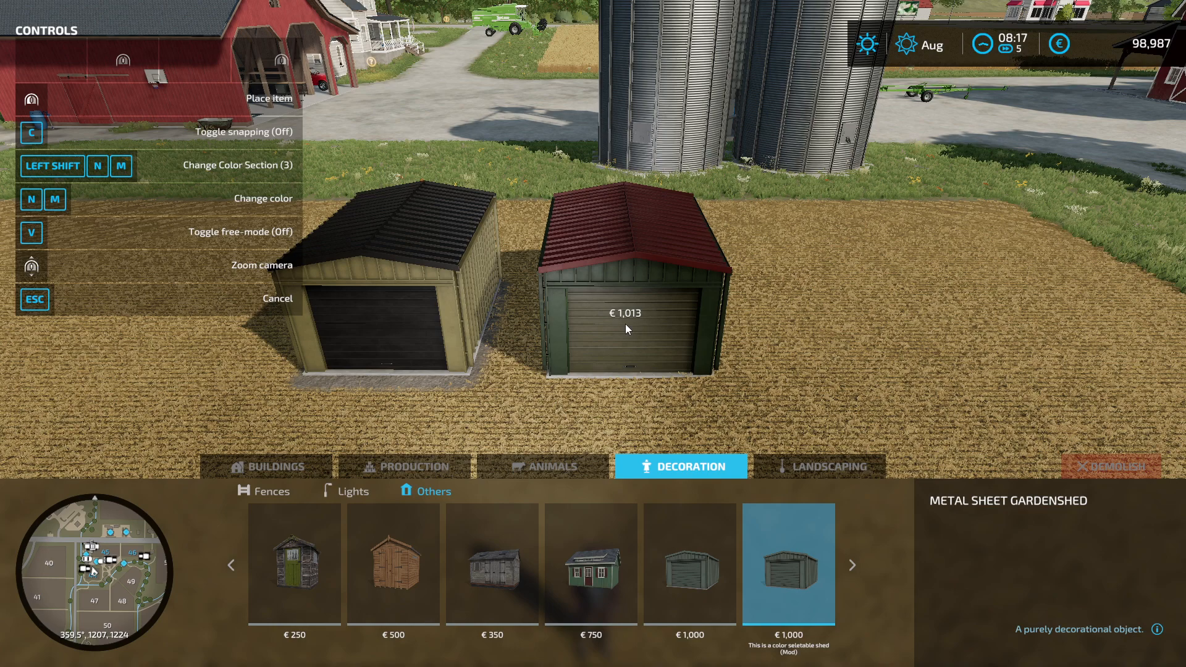
key(Escape)
key(Escape)
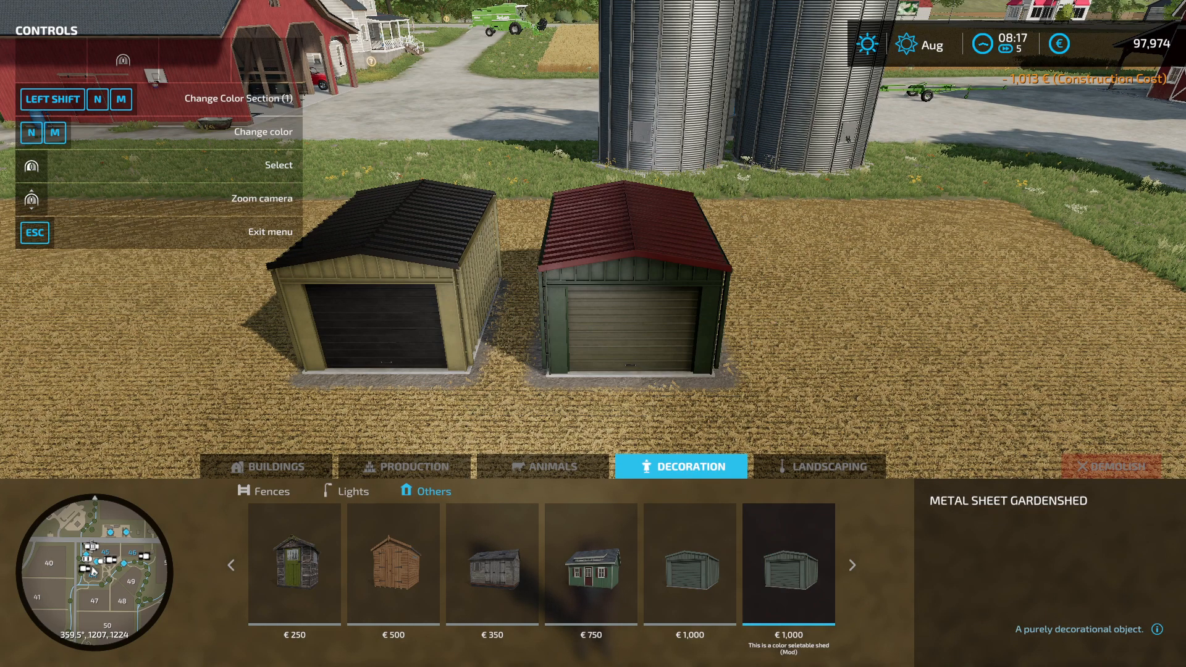
Leave construction mode and walk around the fronts of both sheds, comparing the door, roof and wall colors of the green and yellow ones.
key(w)
key(d)
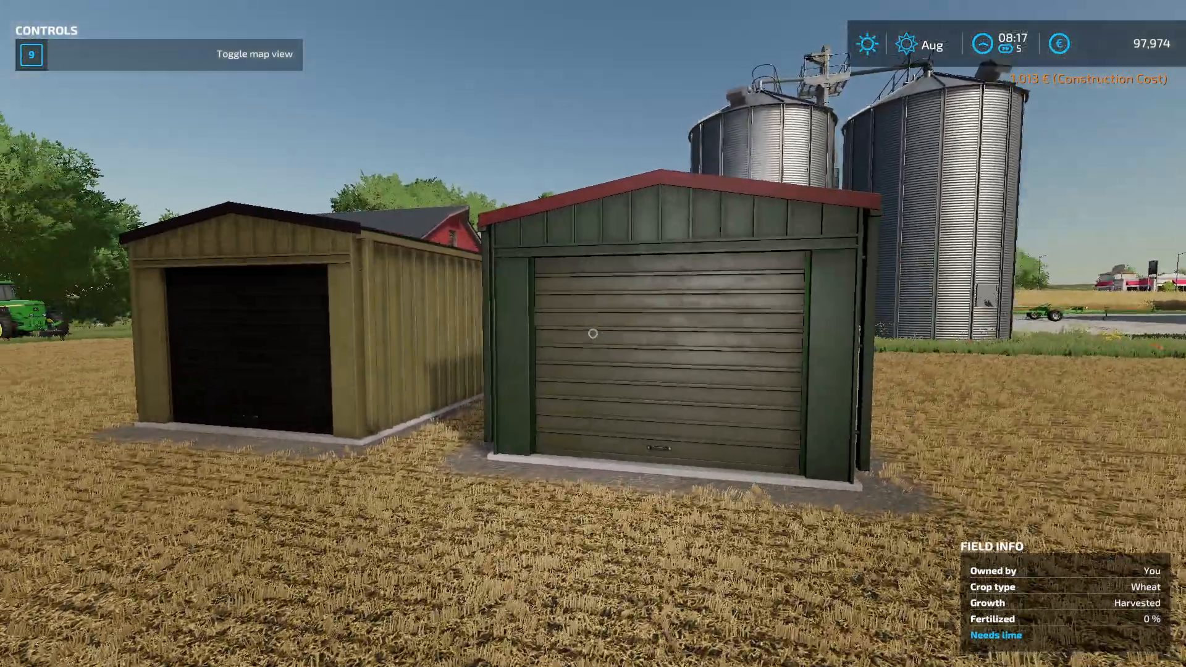
key(d)
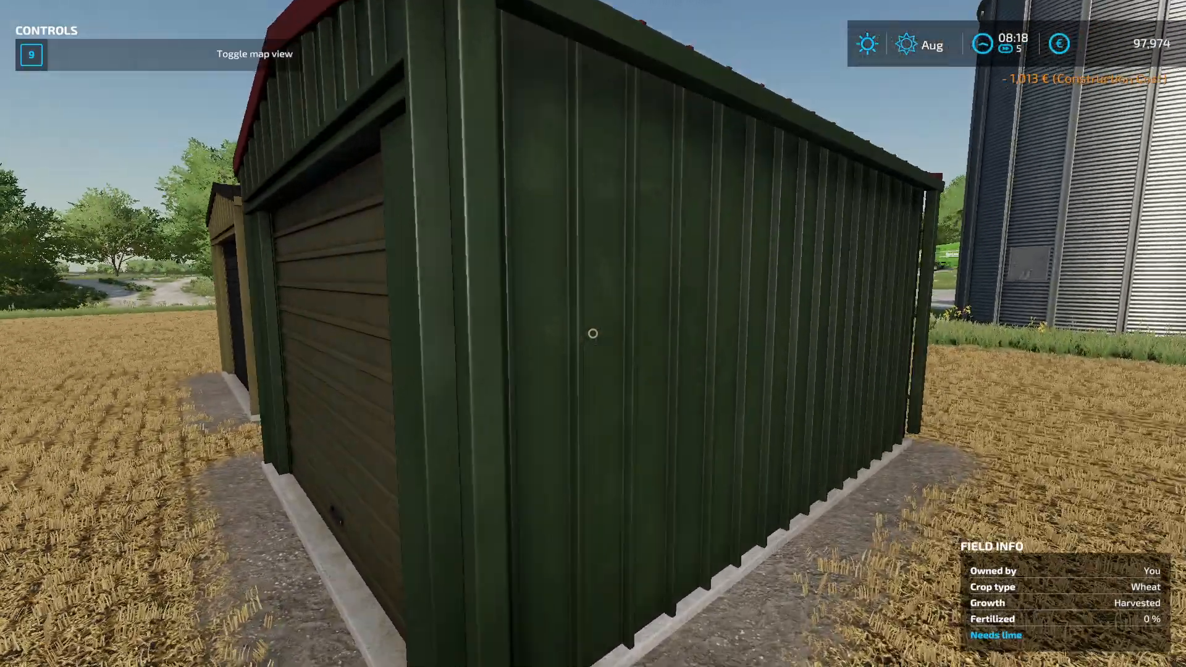
key(a)
key(a)
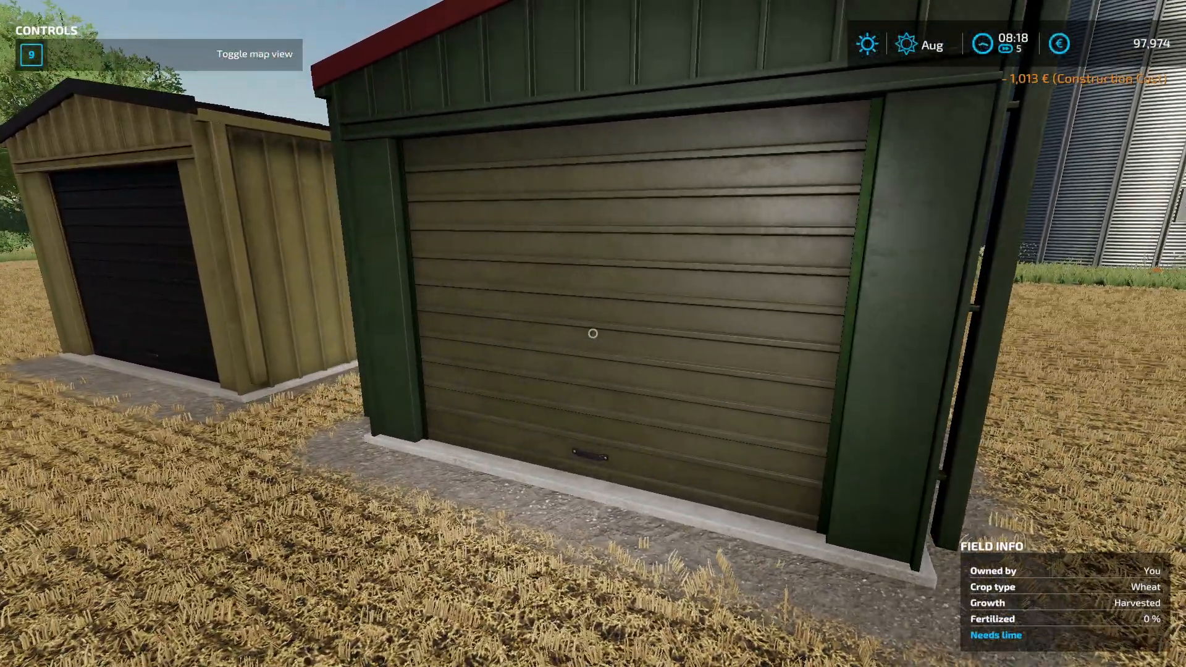
key(a)
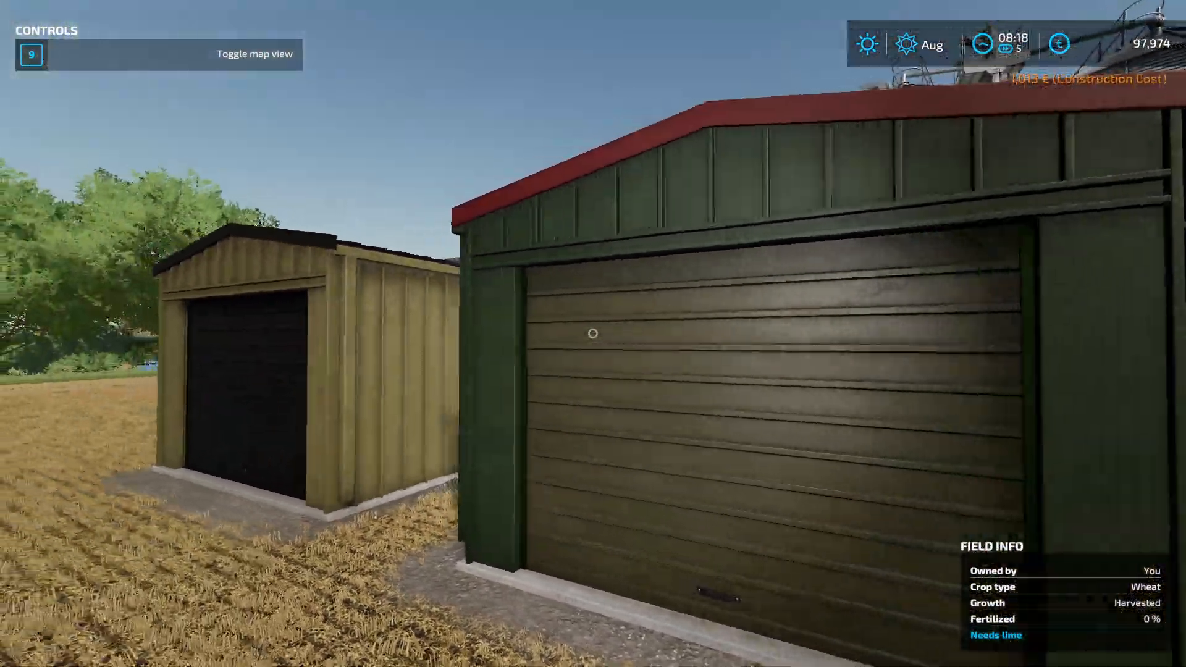
key(s)
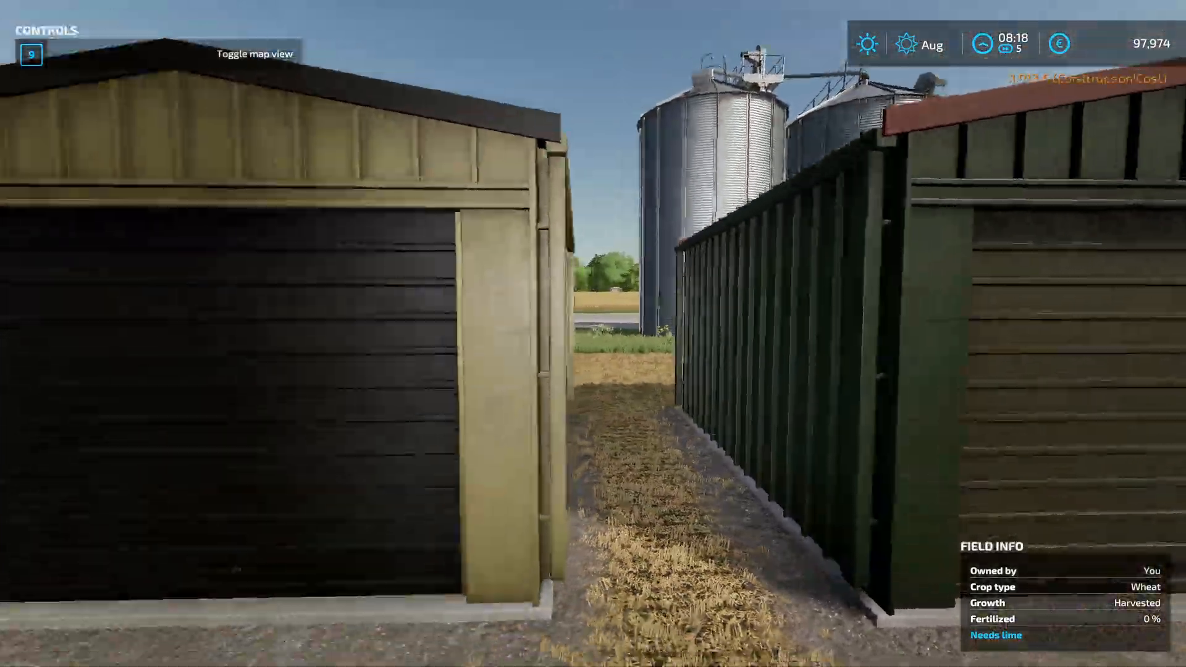
key(d)
key(d)
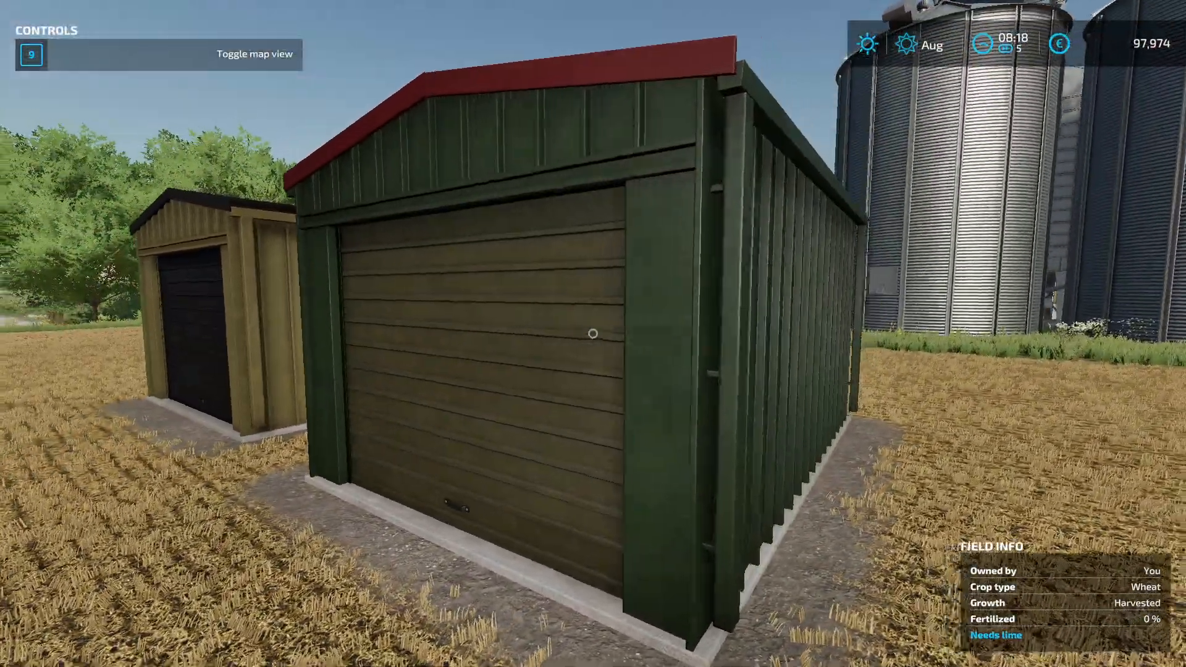
key(a)
key(a)
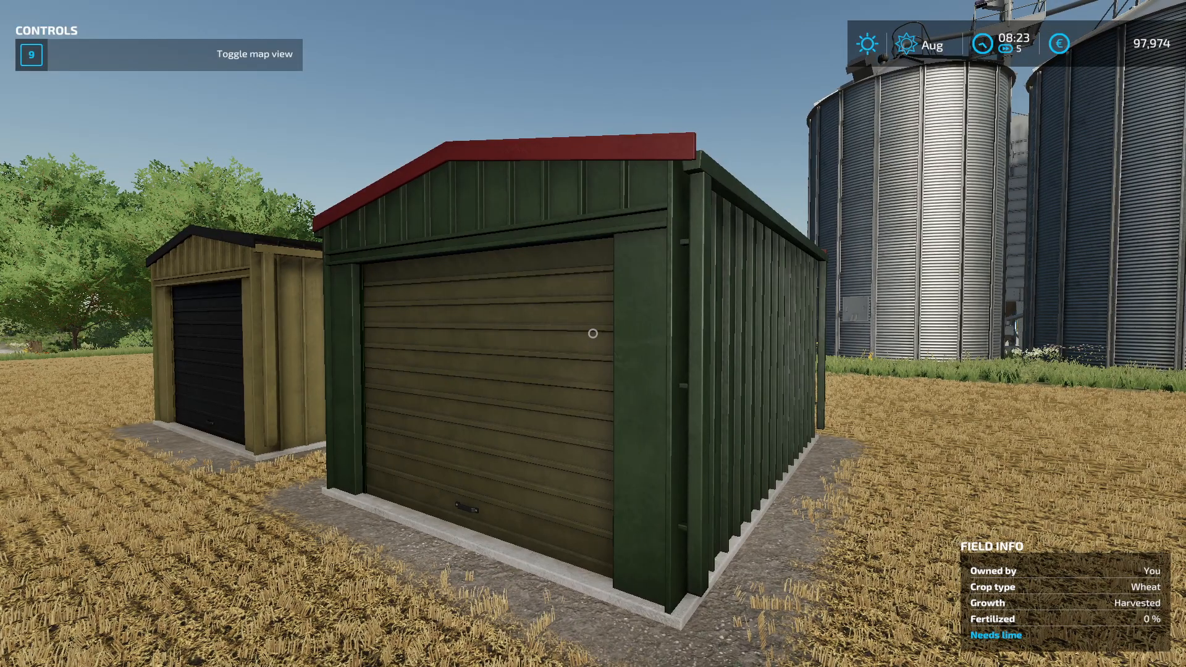
Examine the green shed's olive door, corner trim and long side wall up close, and return to a view of its front corner.
key(w)
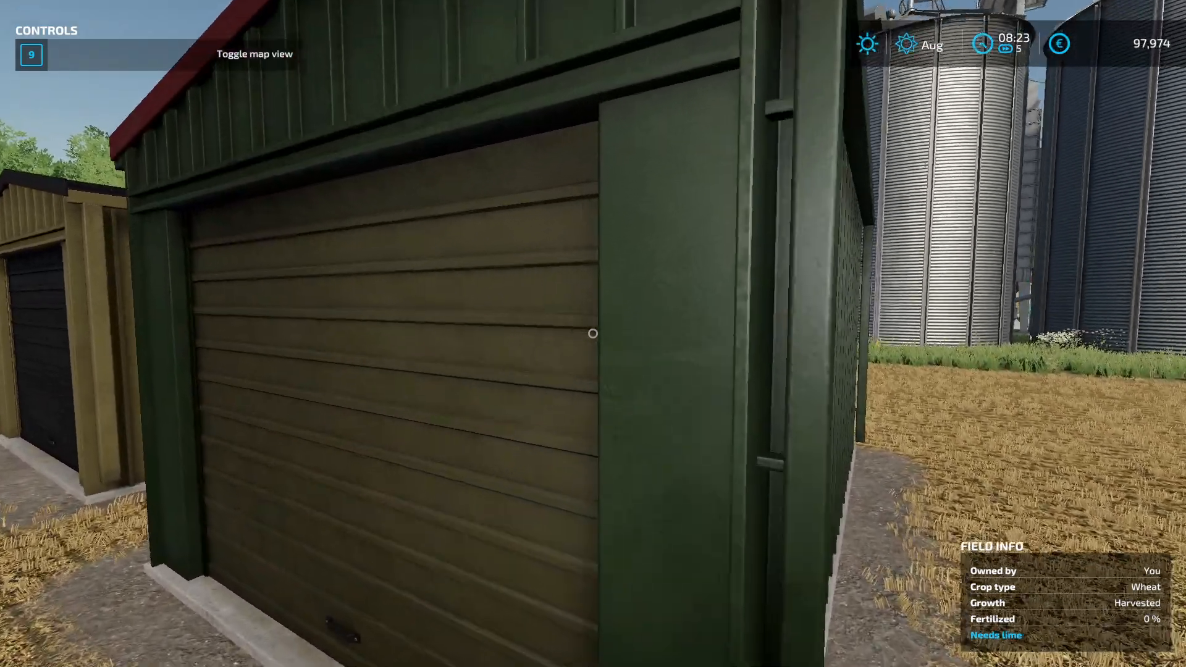
key(s)
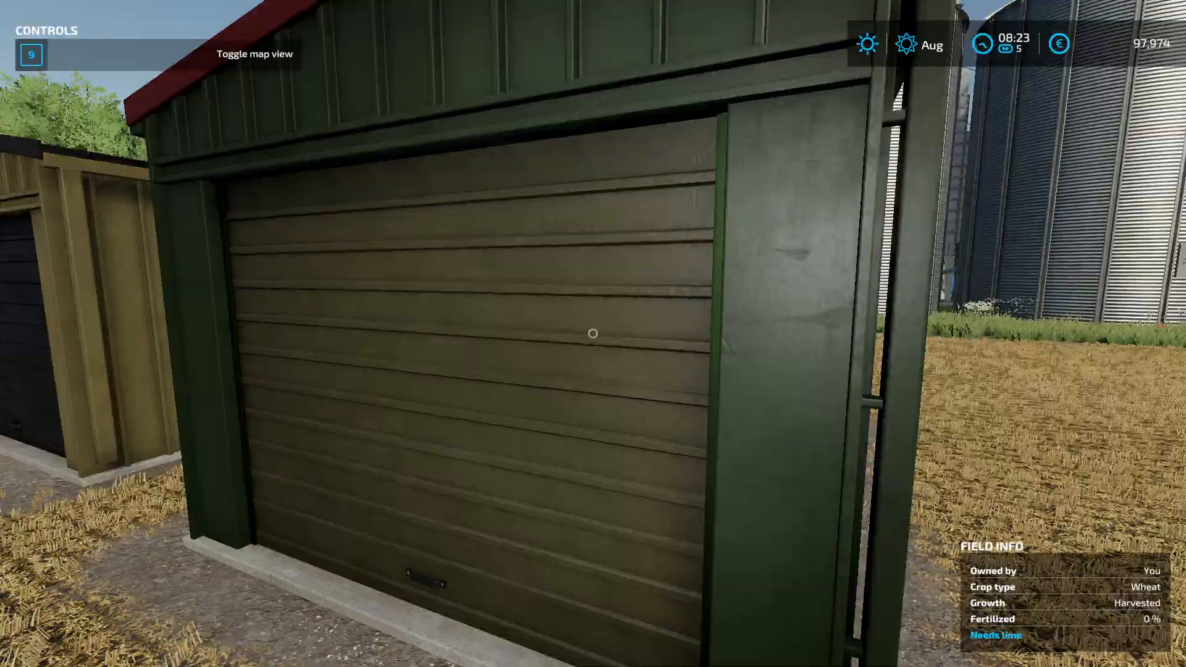
key(a)
key(d)
key(s)
key(d)
key(w)
key(s)
key(d)
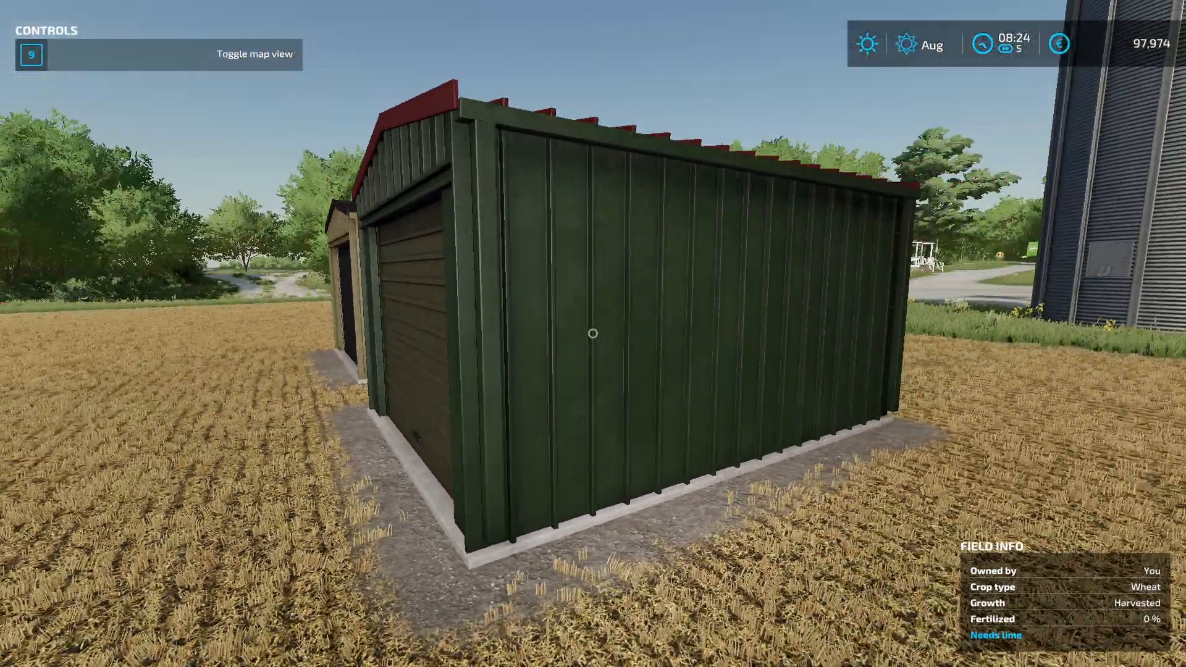
key(a)
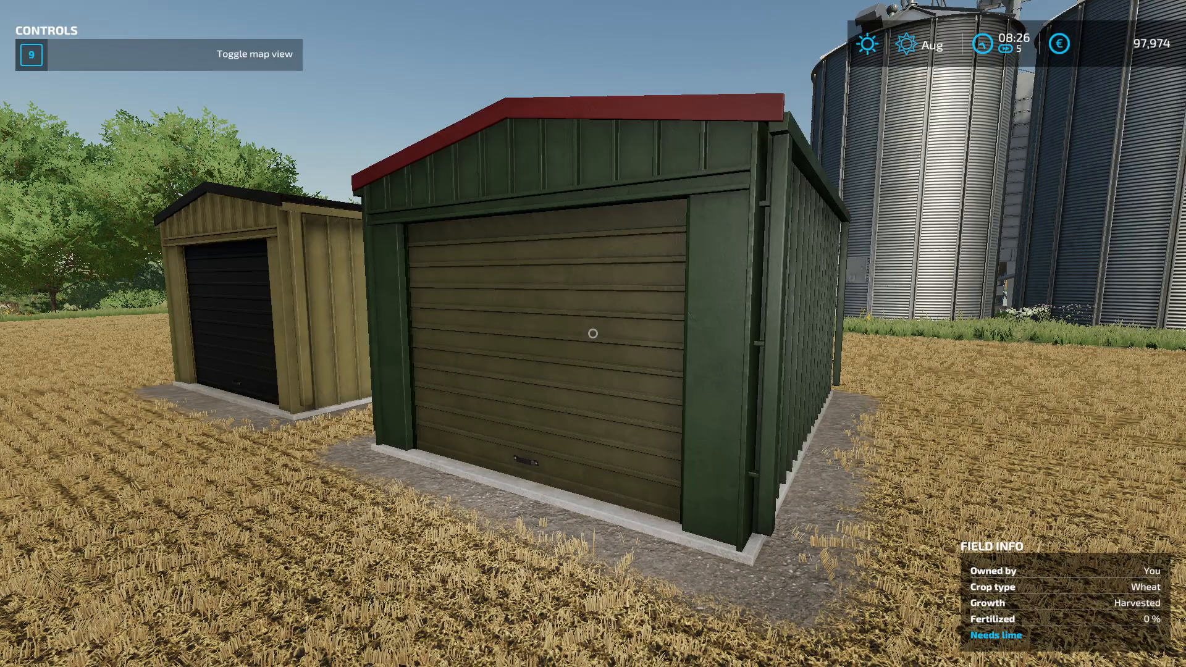
key(d)
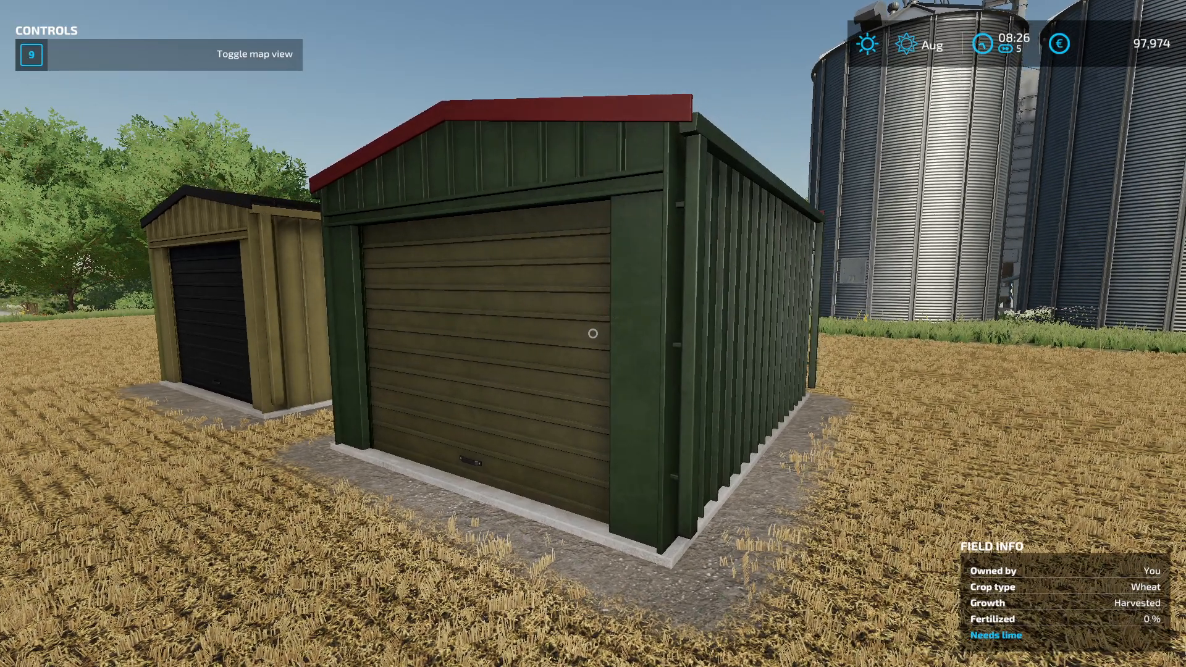